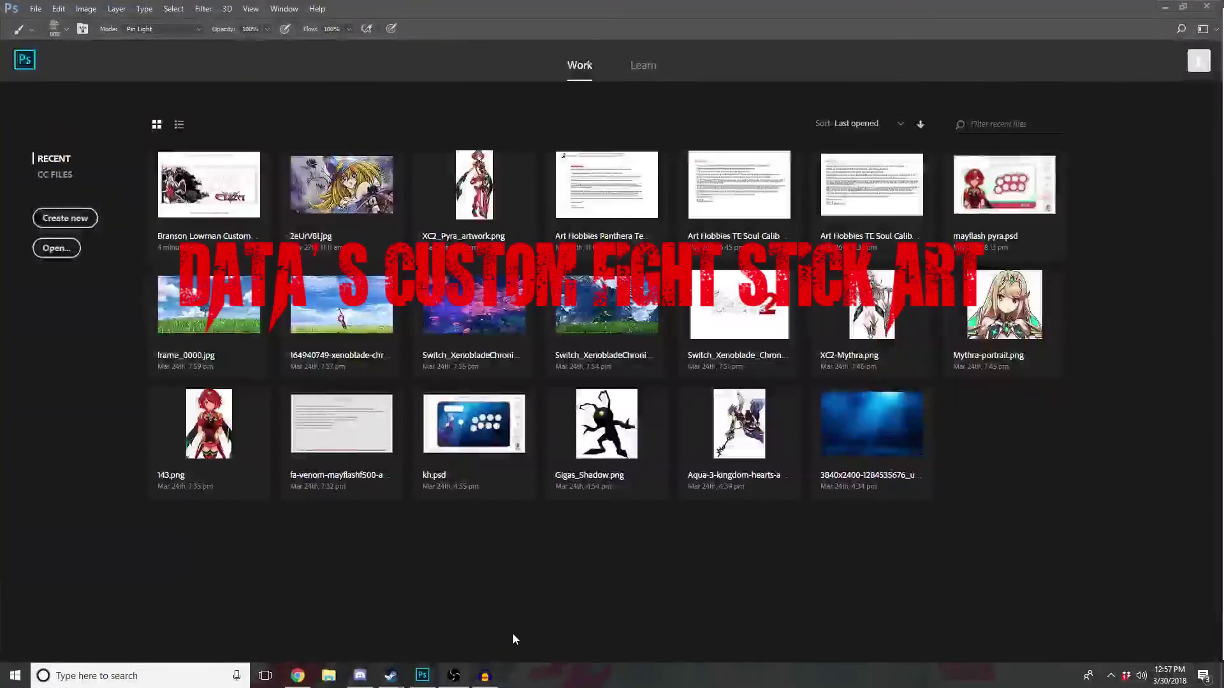
Step: Start recording a new stereo track in Audacity, then minimise Audacity to reveal Photoshop
click(484, 675)
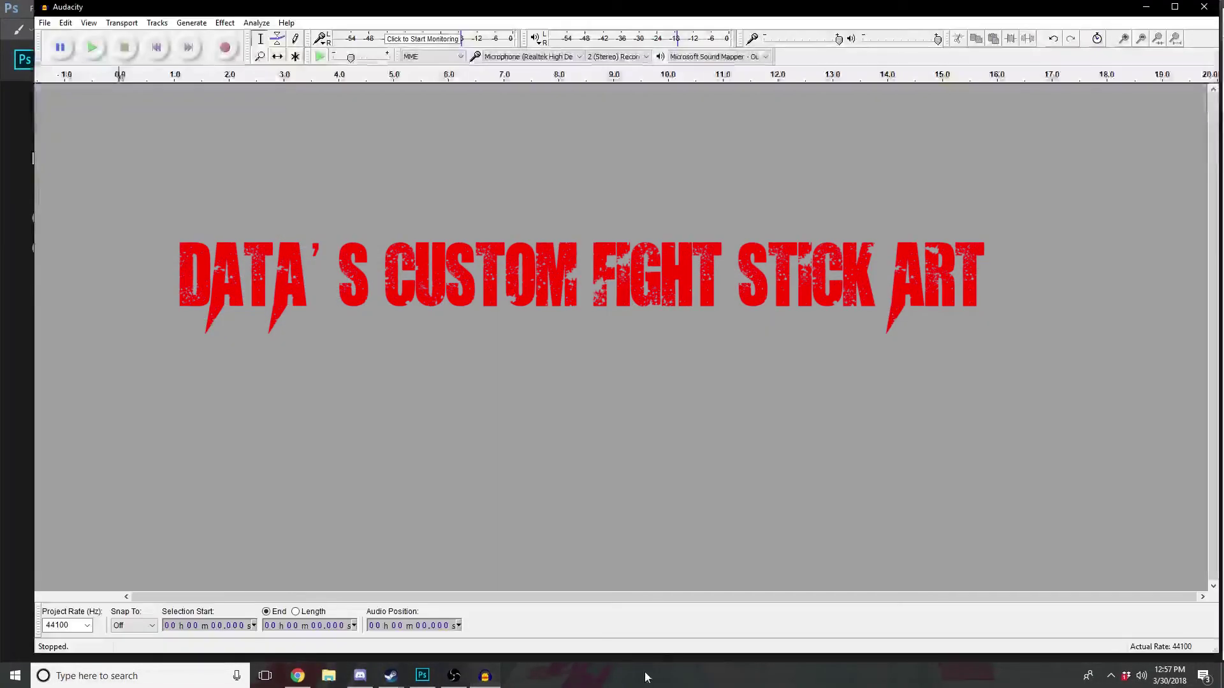
click(226, 49)
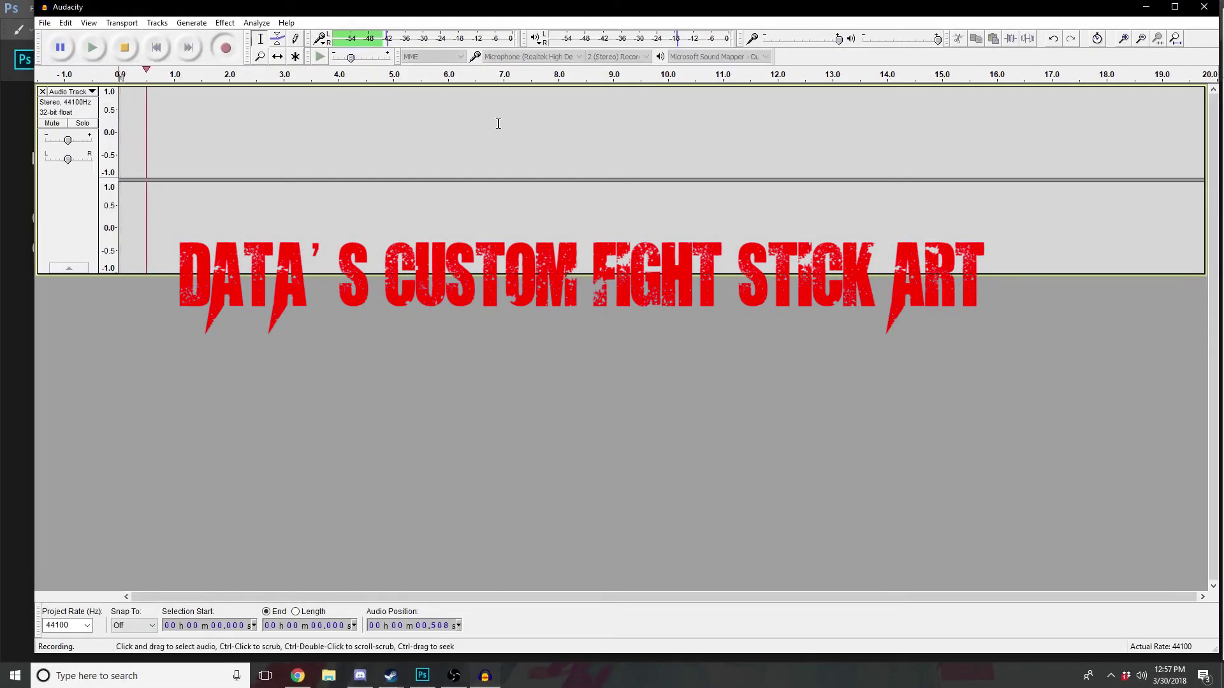
click(1148, 8)
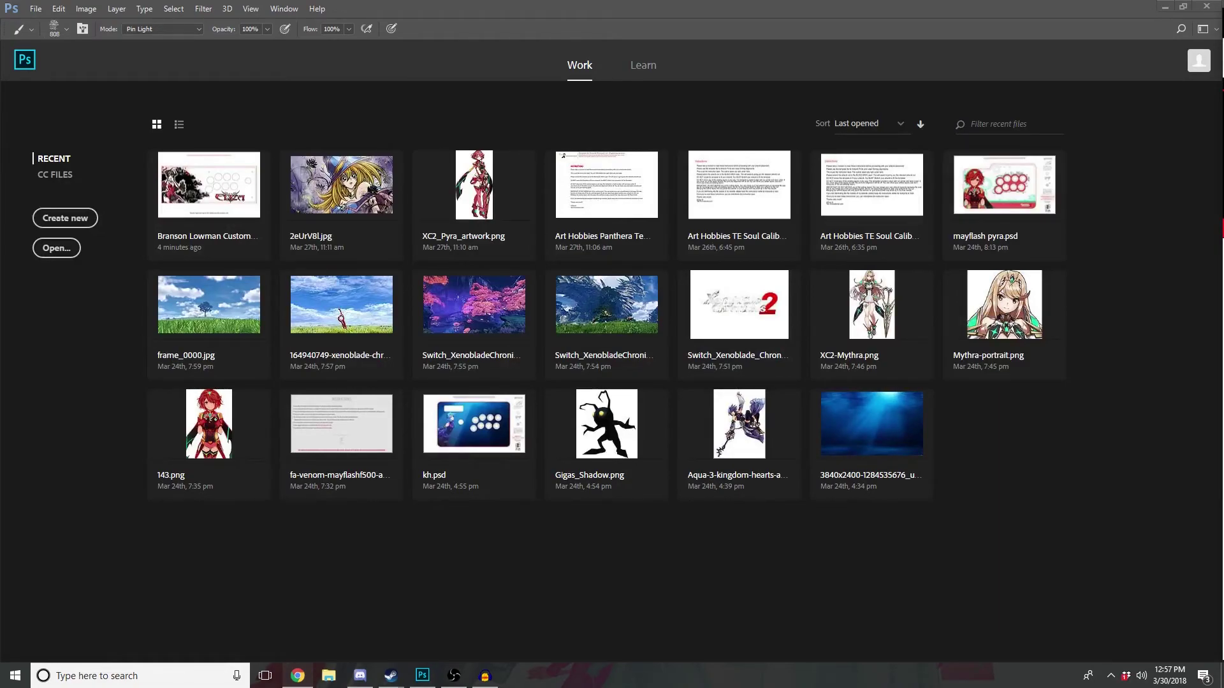
key(alt+Tab)
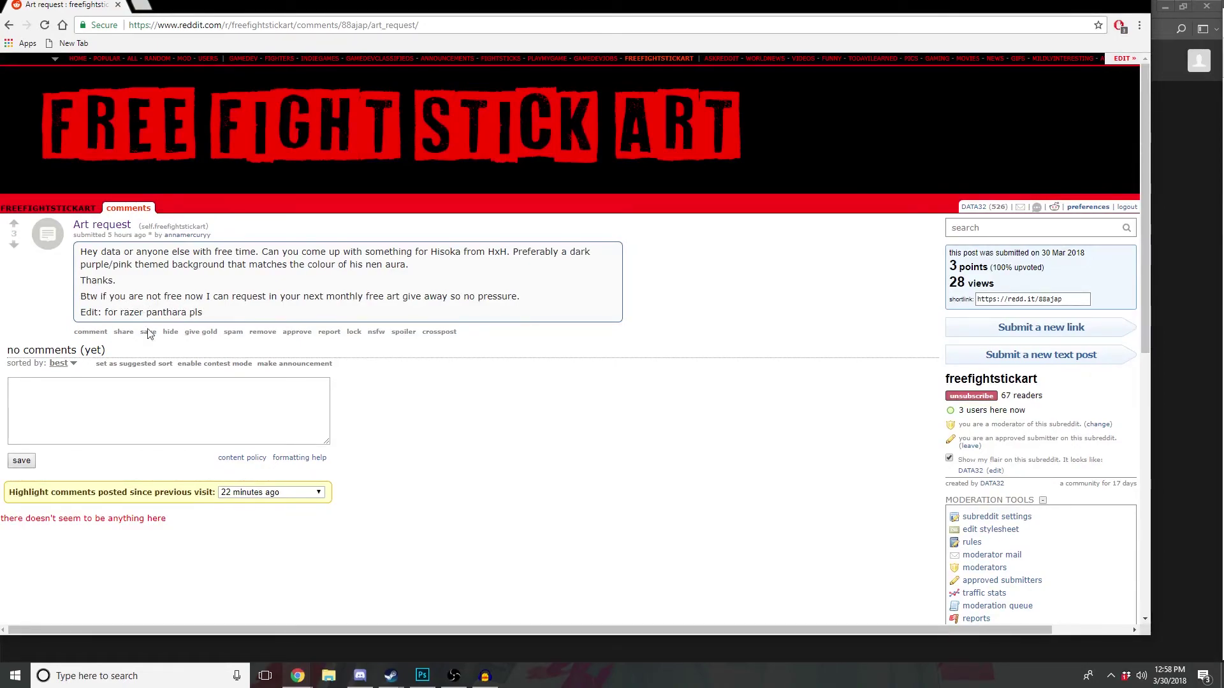
drag(1028, 14, 1034, 16)
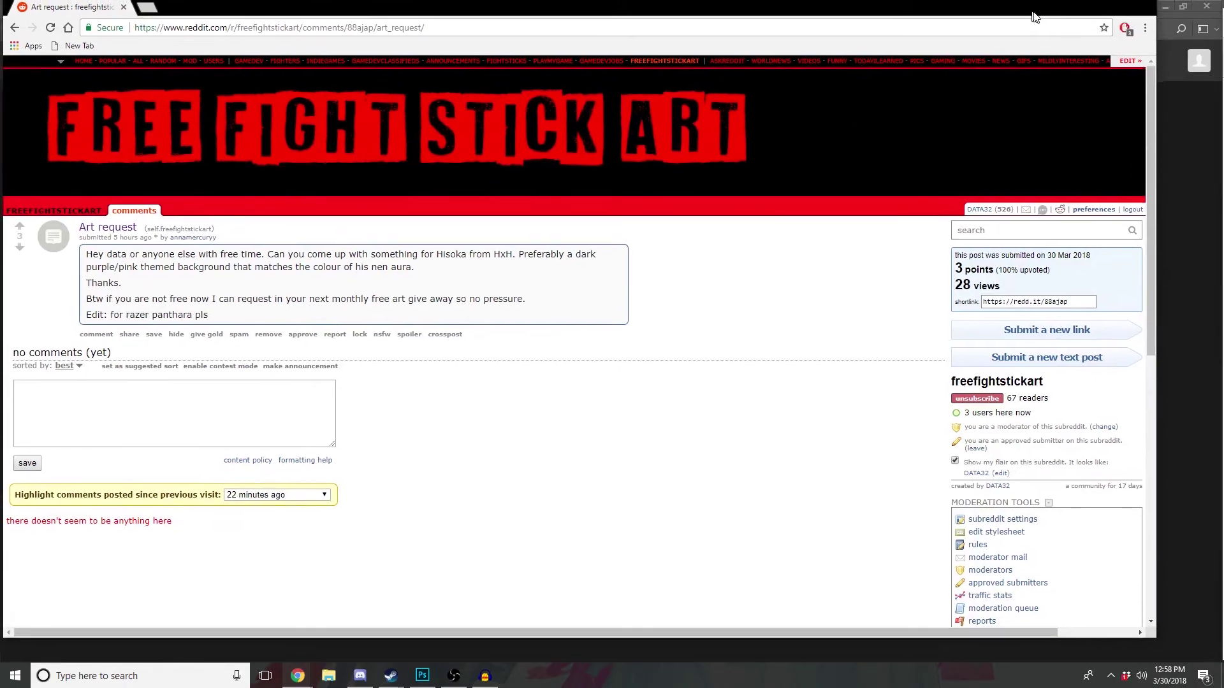
click(1165, 6)
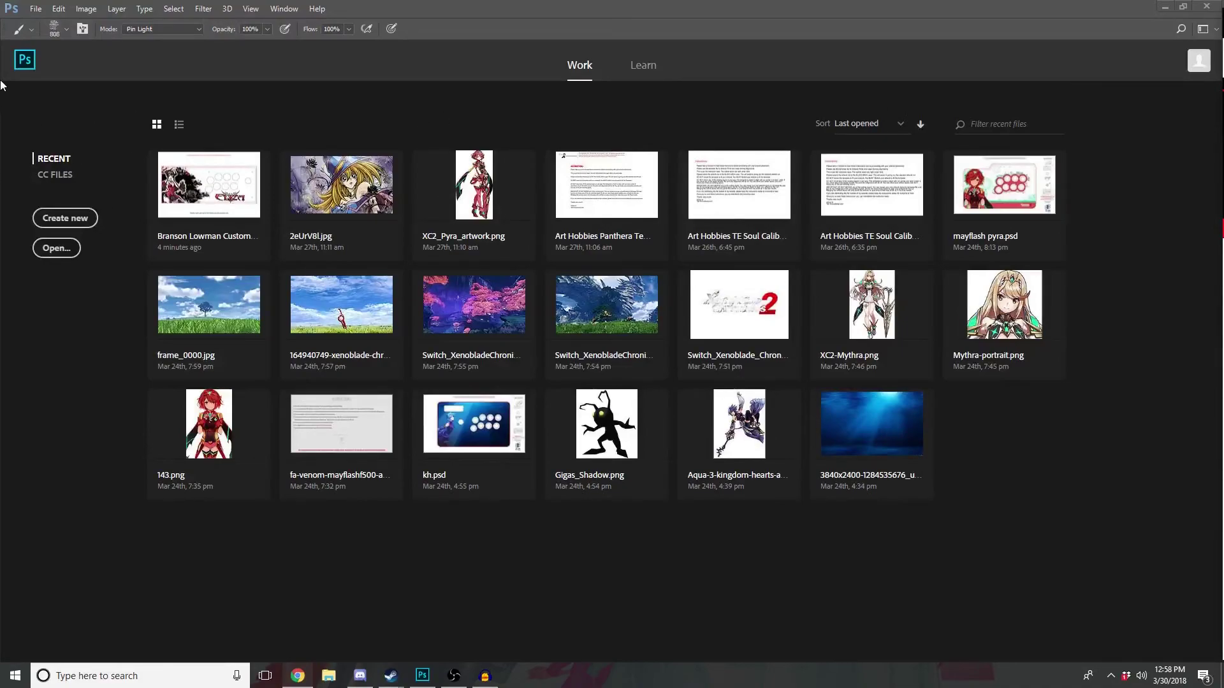
Step: Glance at the brush presets without changing them, then maximise the 'hisoka png' Google Images results
click(66, 29)
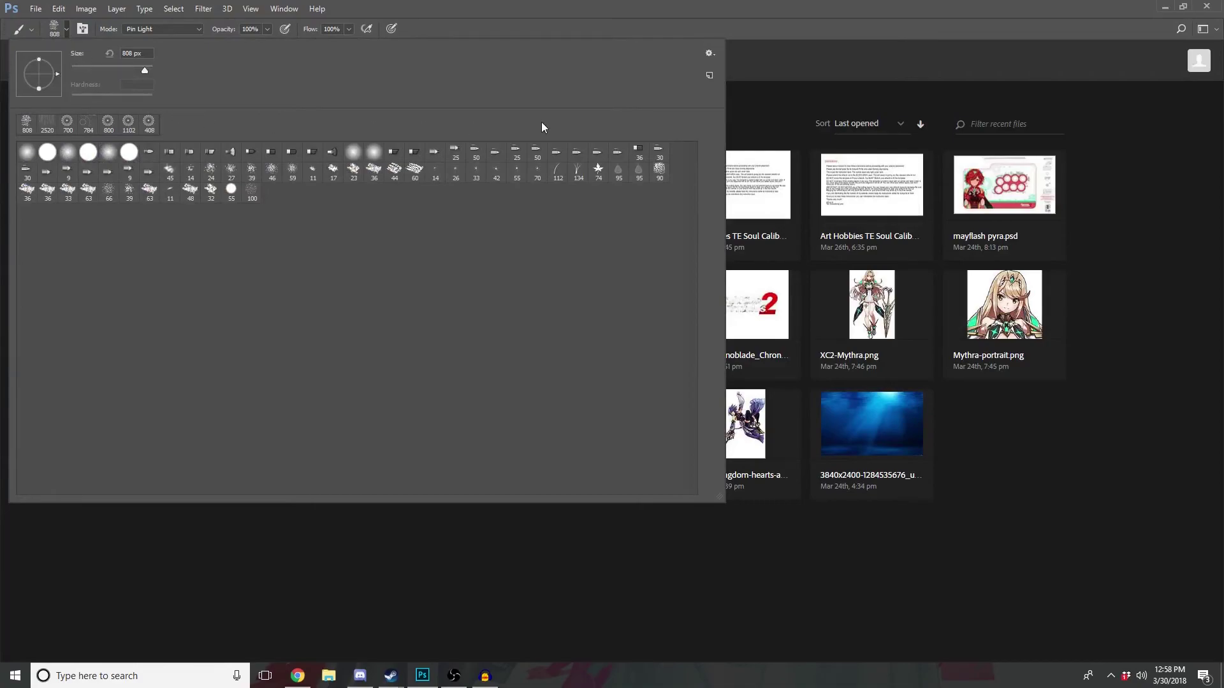
click(1013, 558)
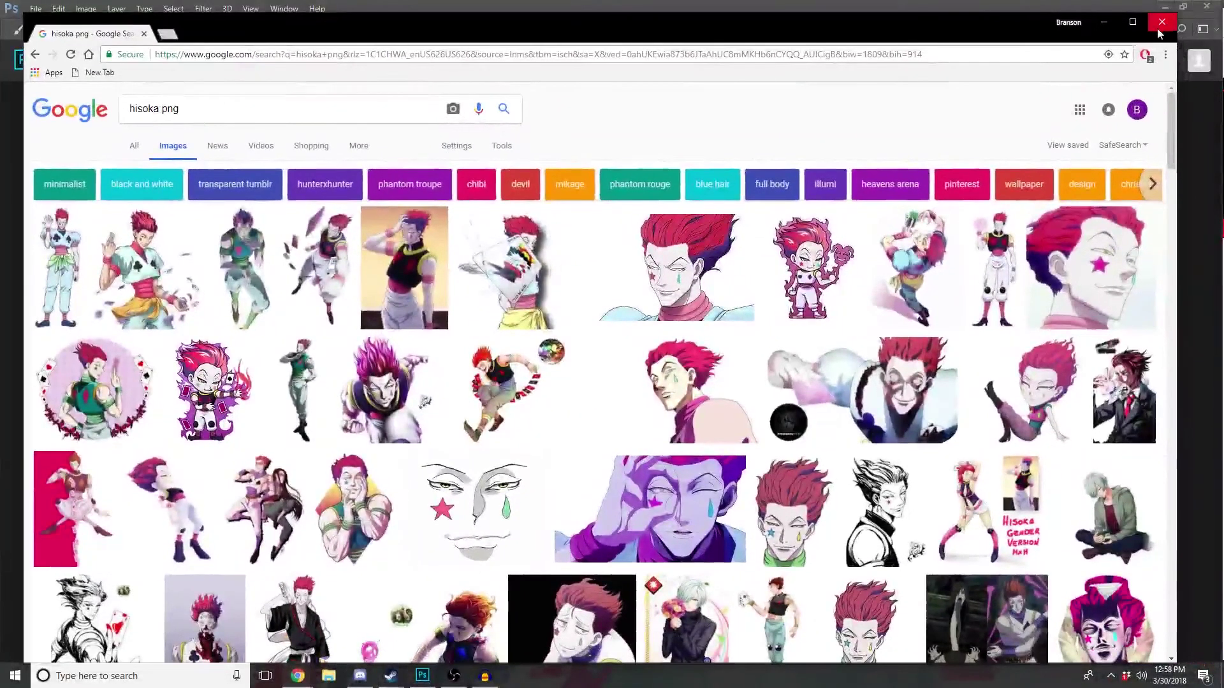
double_click(193, 19)
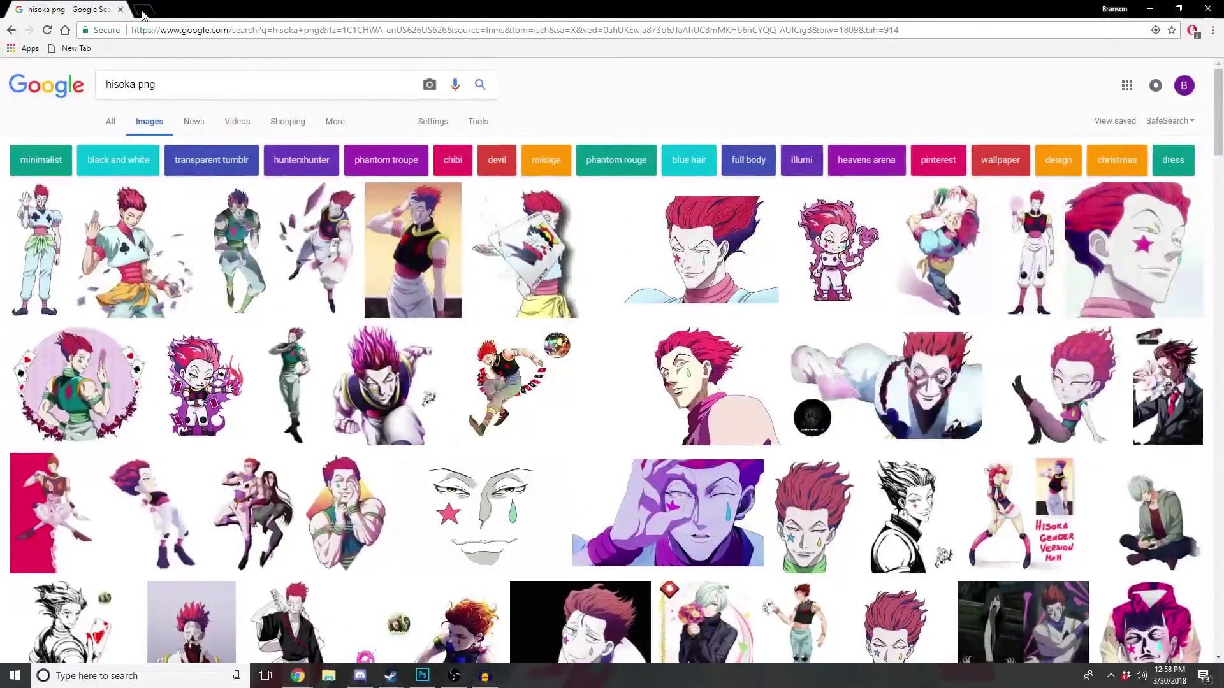
Step: From tek-innovations.com's Useful Information / FAQ > PSD Templates page, download the Razer Panthera Template
click(144, 9)
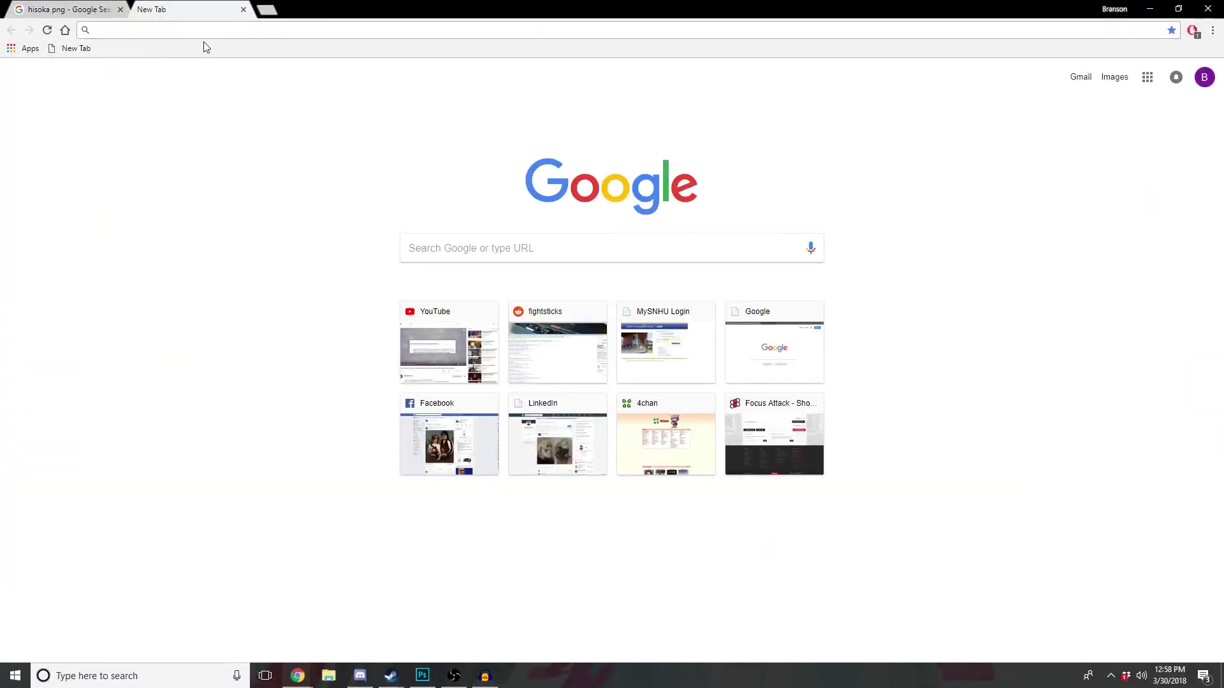
text(tek-innovations.com)
key(Return)
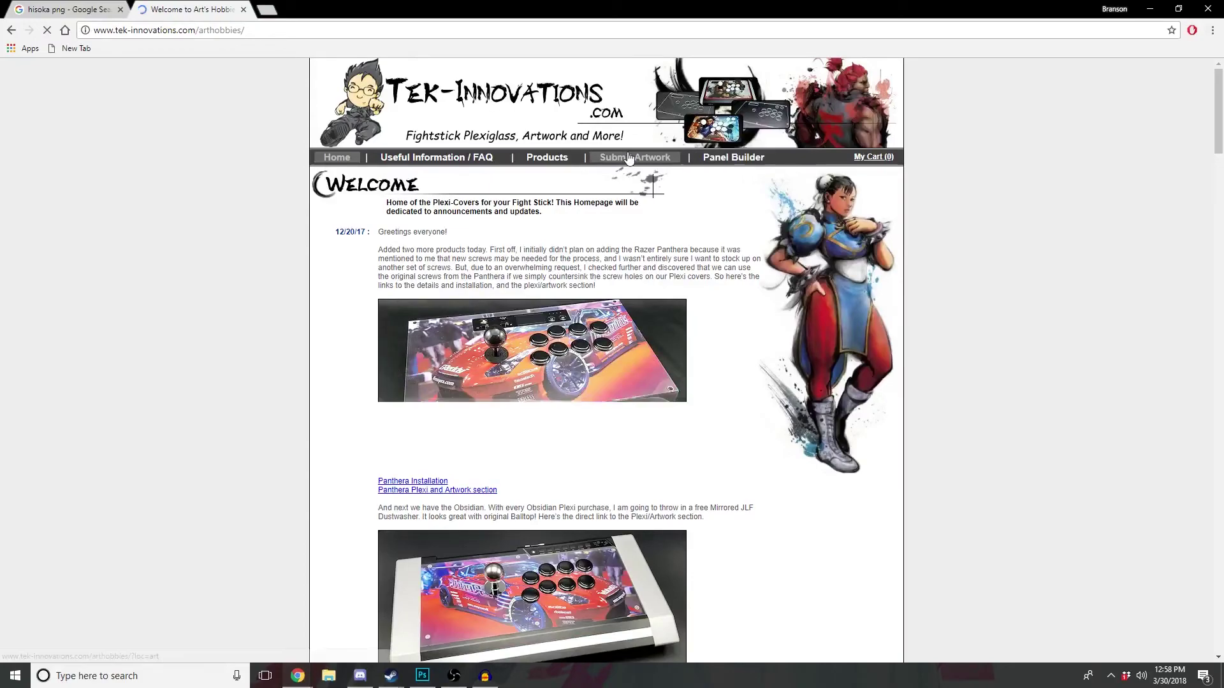
click(474, 160)
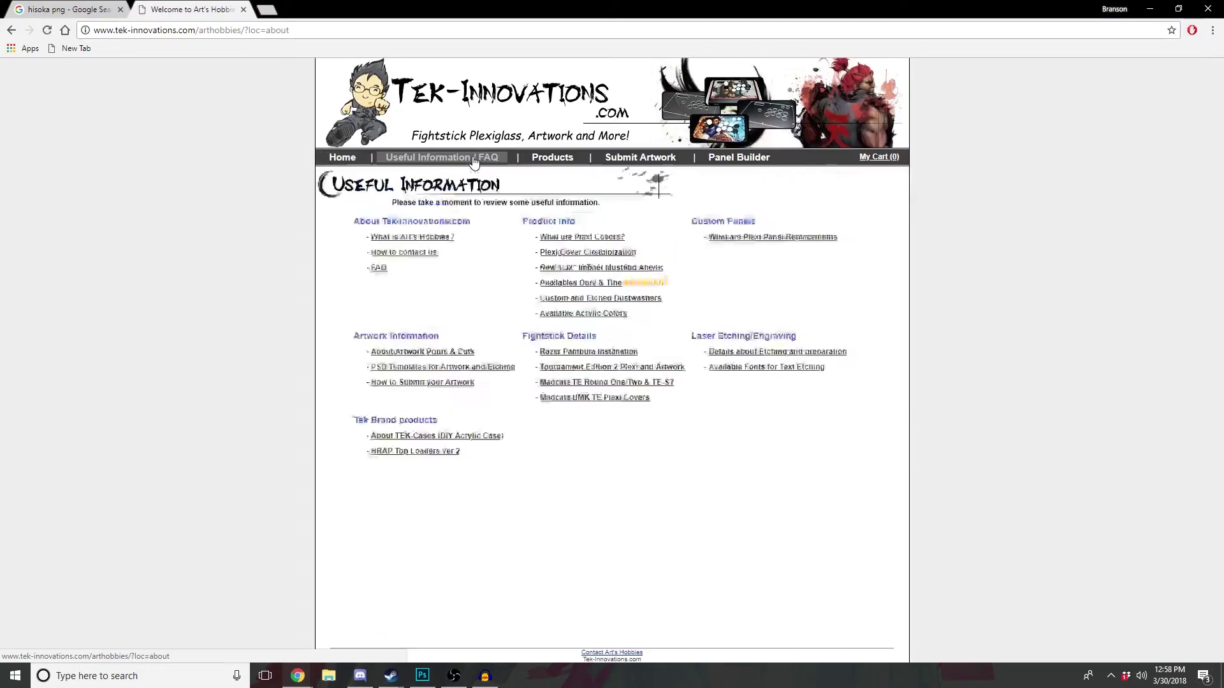
click(402, 369)
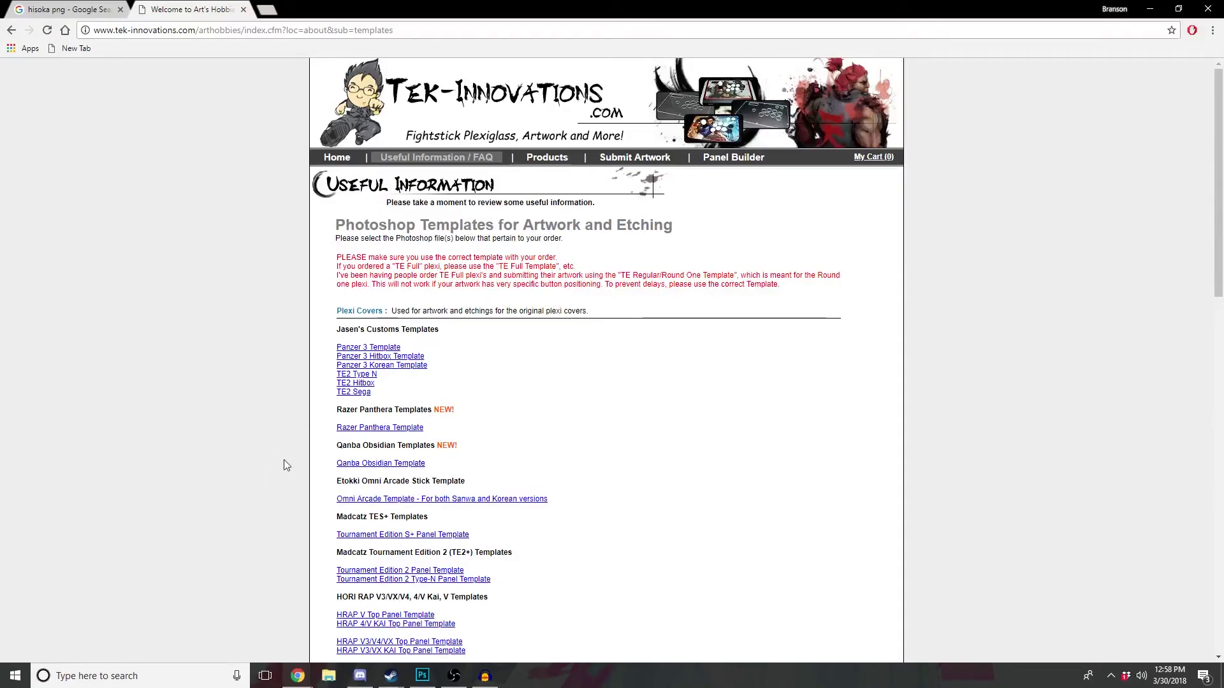
click(386, 430)
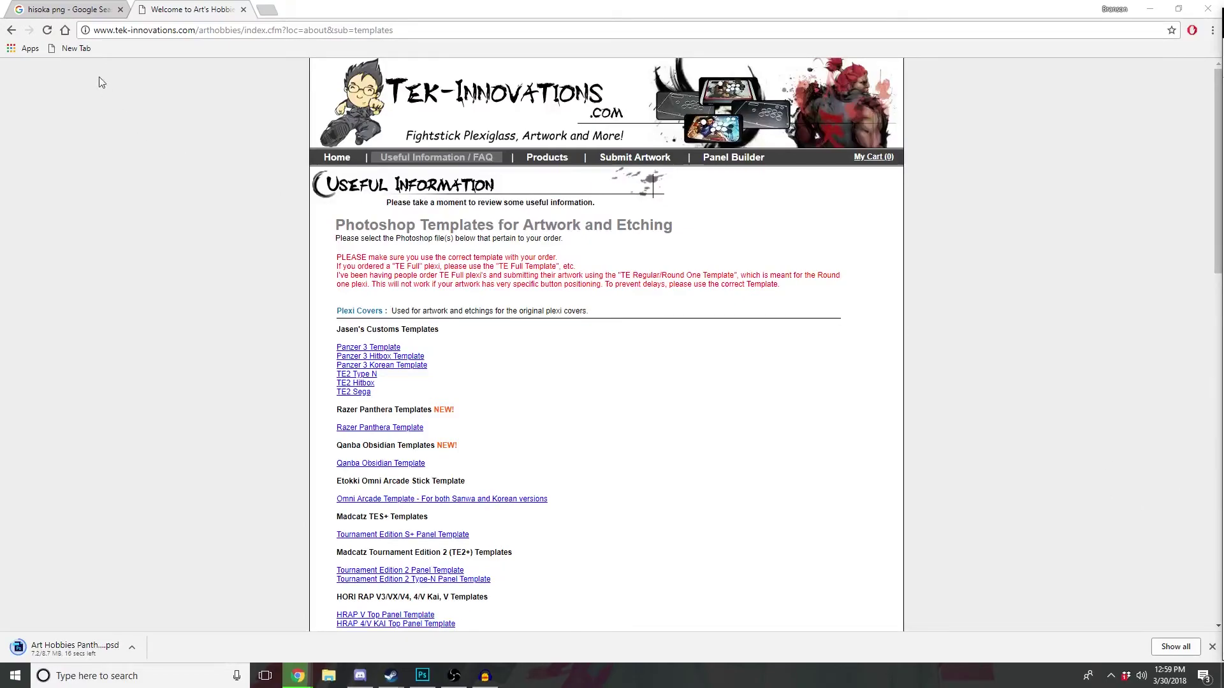
Step: Return to the 'hisoka png' image results and scroll through them
click(70, 9)
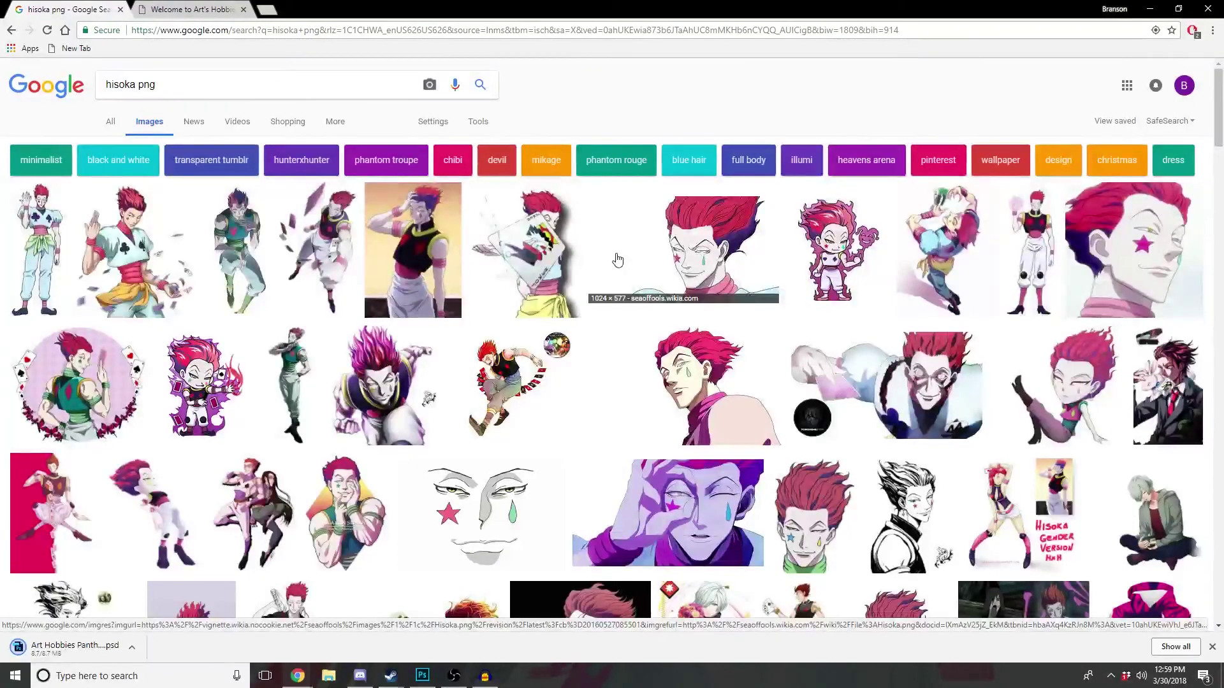
scroll(982, 396, down, 1)
scroll(982, 396, down, 2)
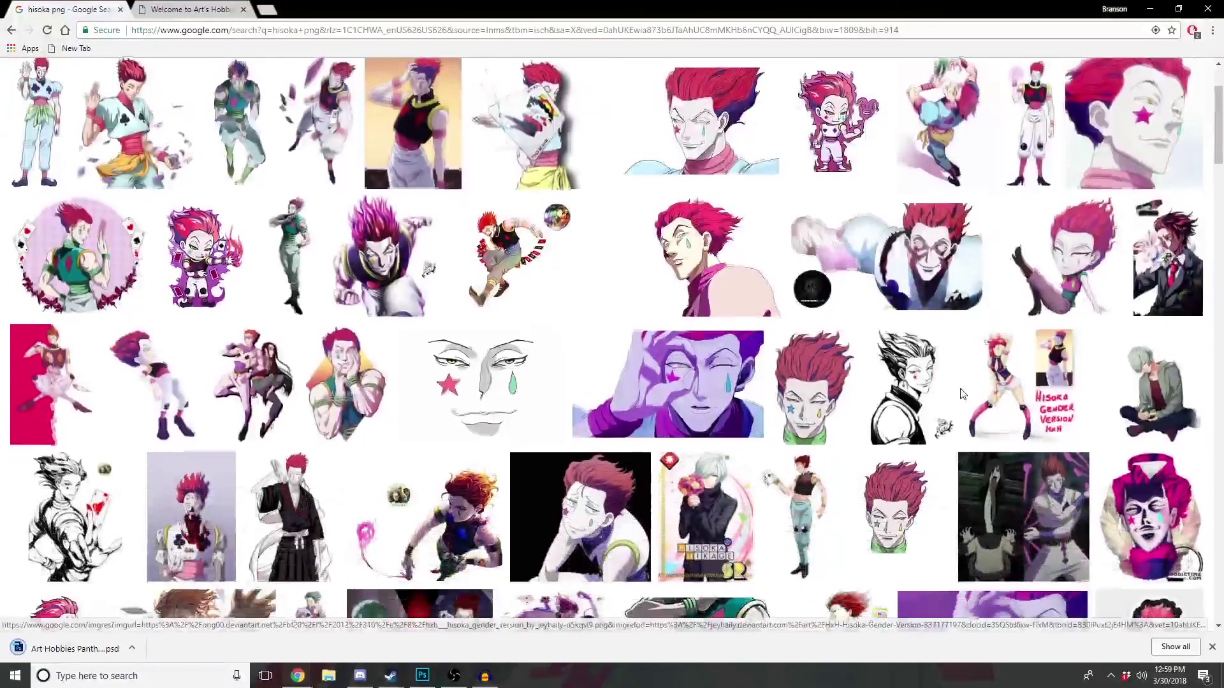
scroll(829, 408, down, 2)
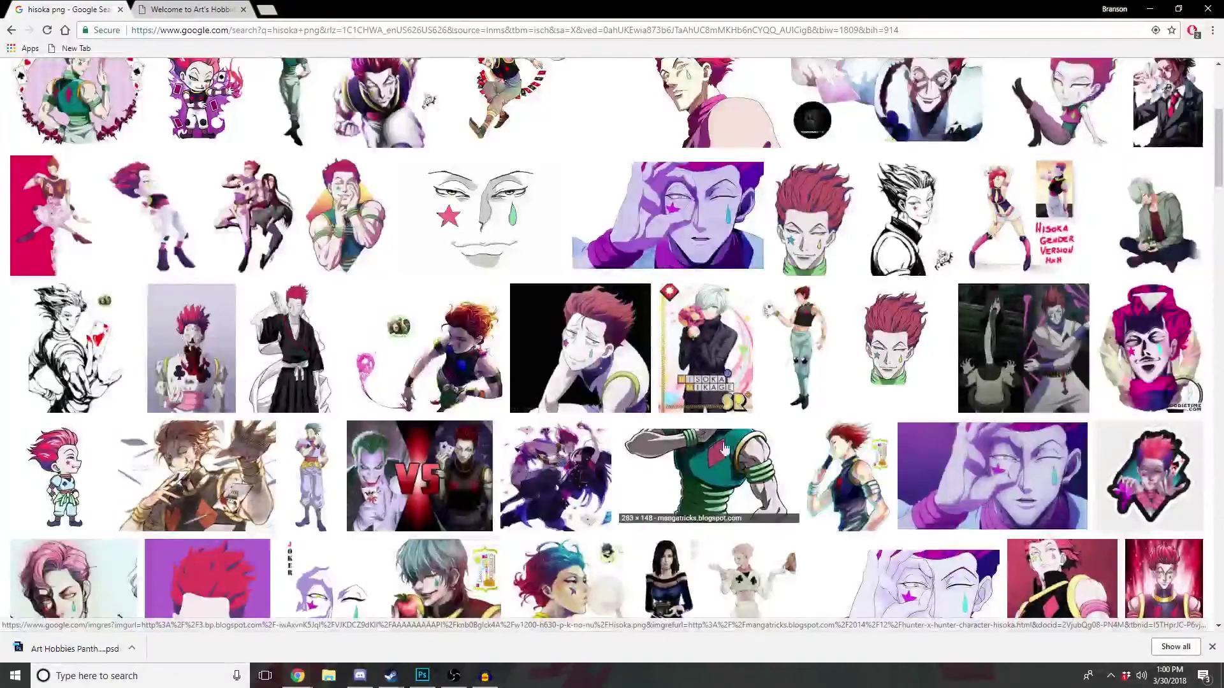
scroll(695, 424, up, 2)
scroll(669, 417, up, 1)
scroll(631, 412, up, 2)
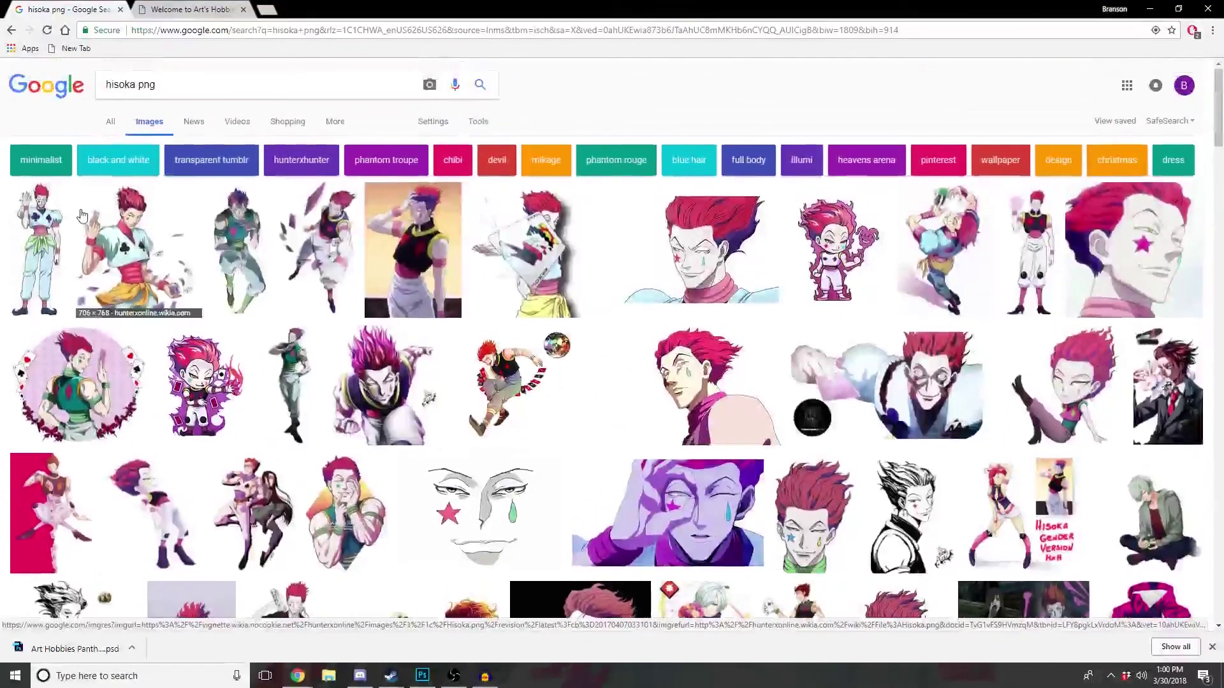
Step: Preview several Hisoka renders, including the top-row one with flying cards
click(37, 241)
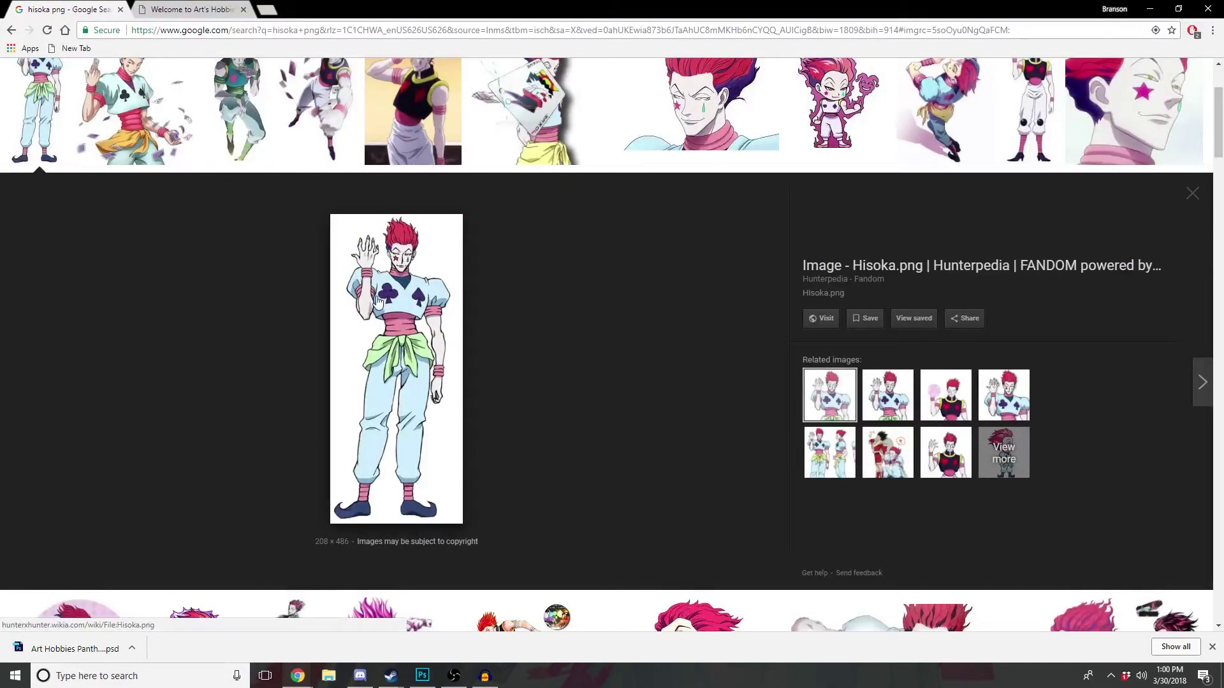
scroll(745, 319, up, 1)
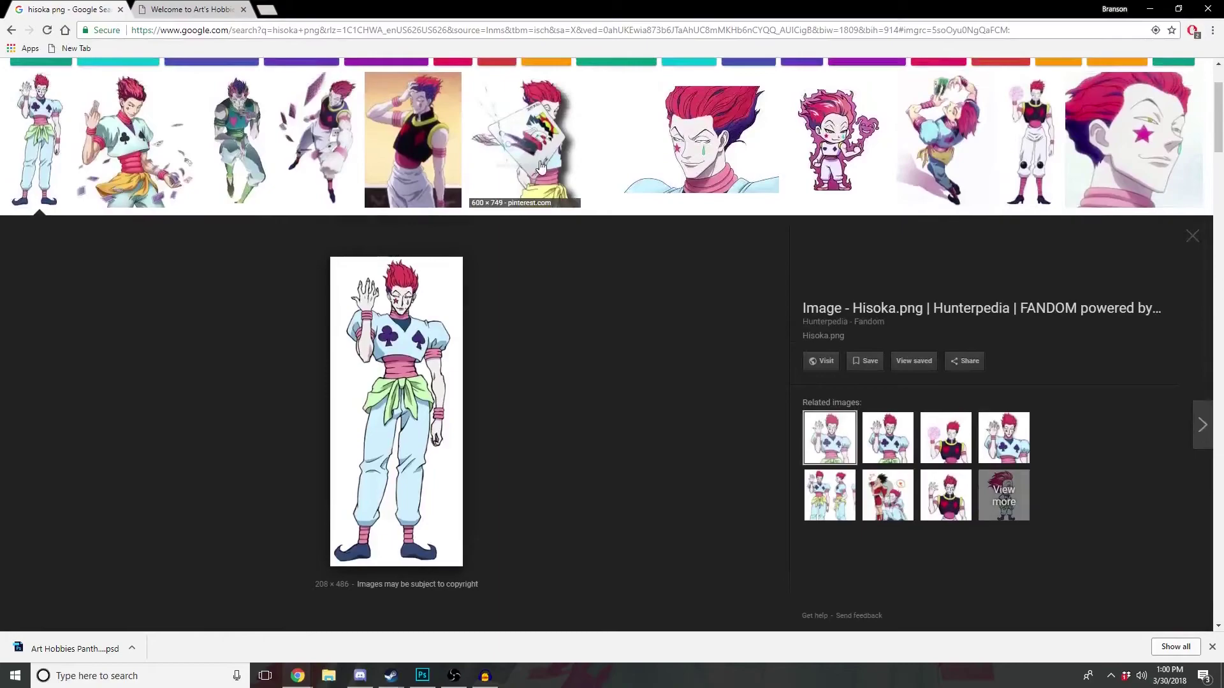
click(329, 121)
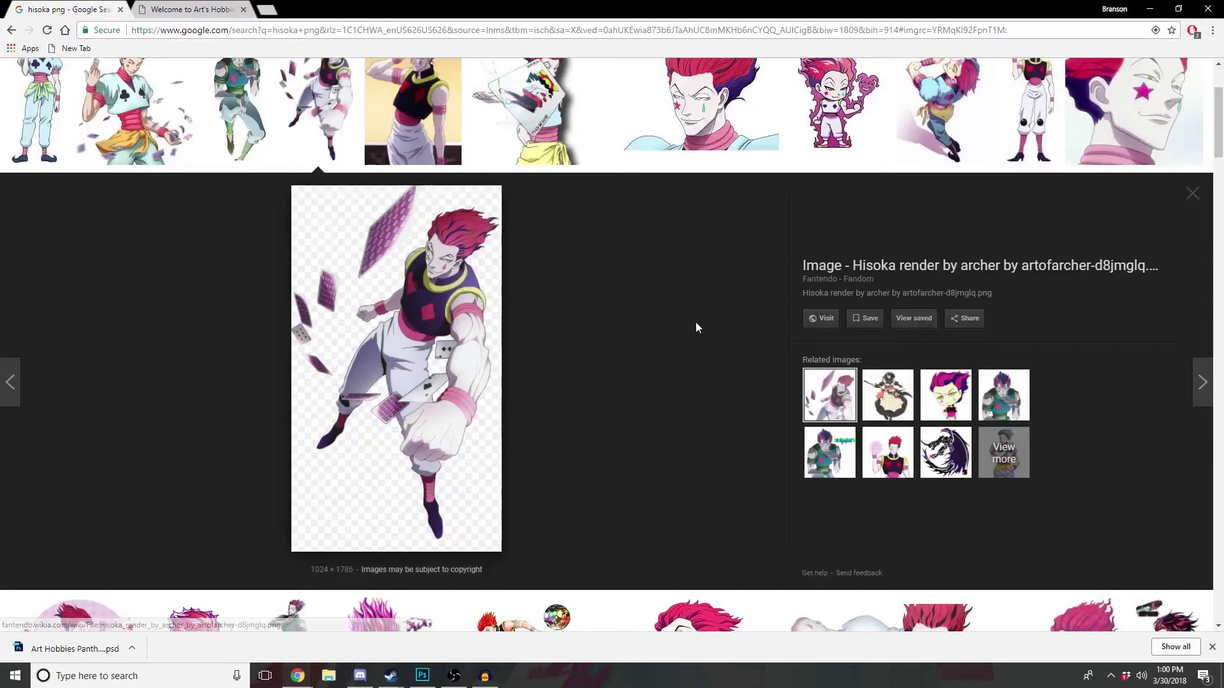
click(239, 108)
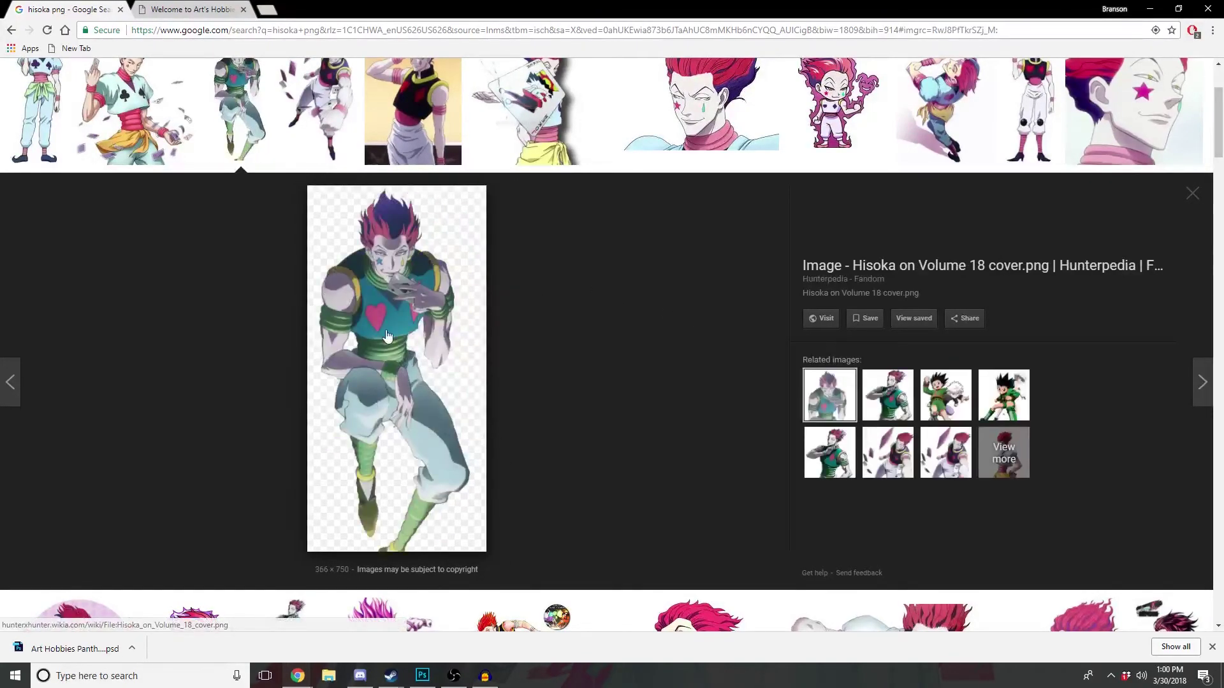
scroll(640, 380, up, 3)
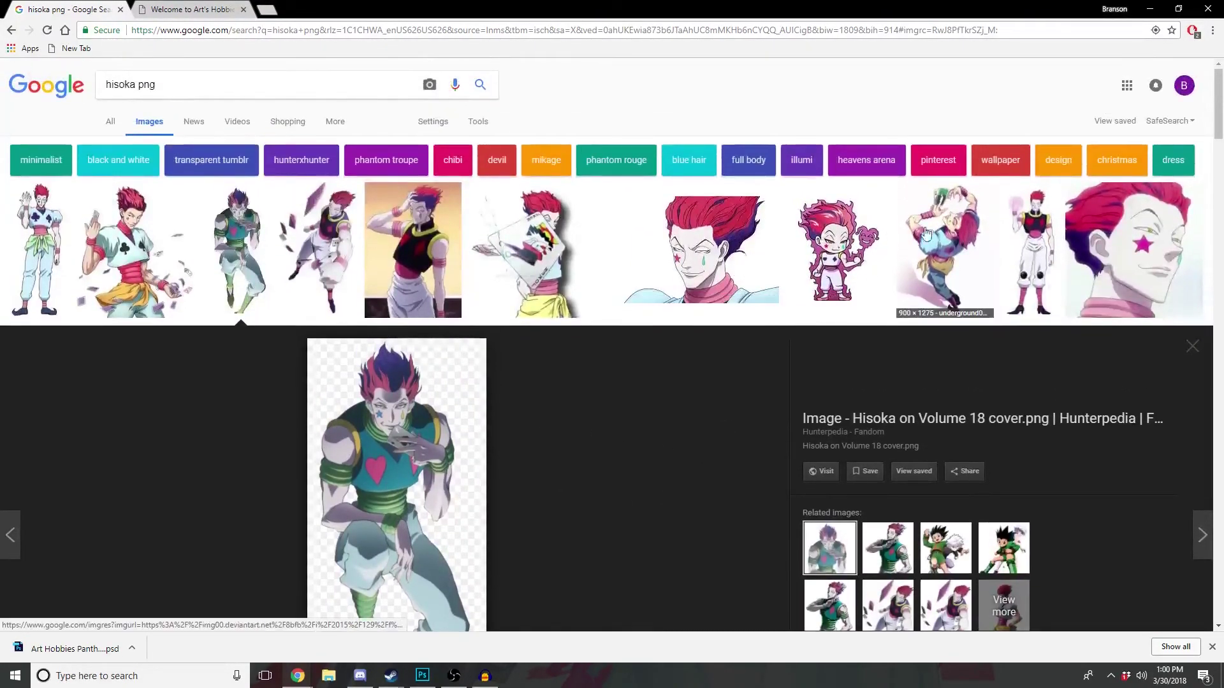
click(927, 234)
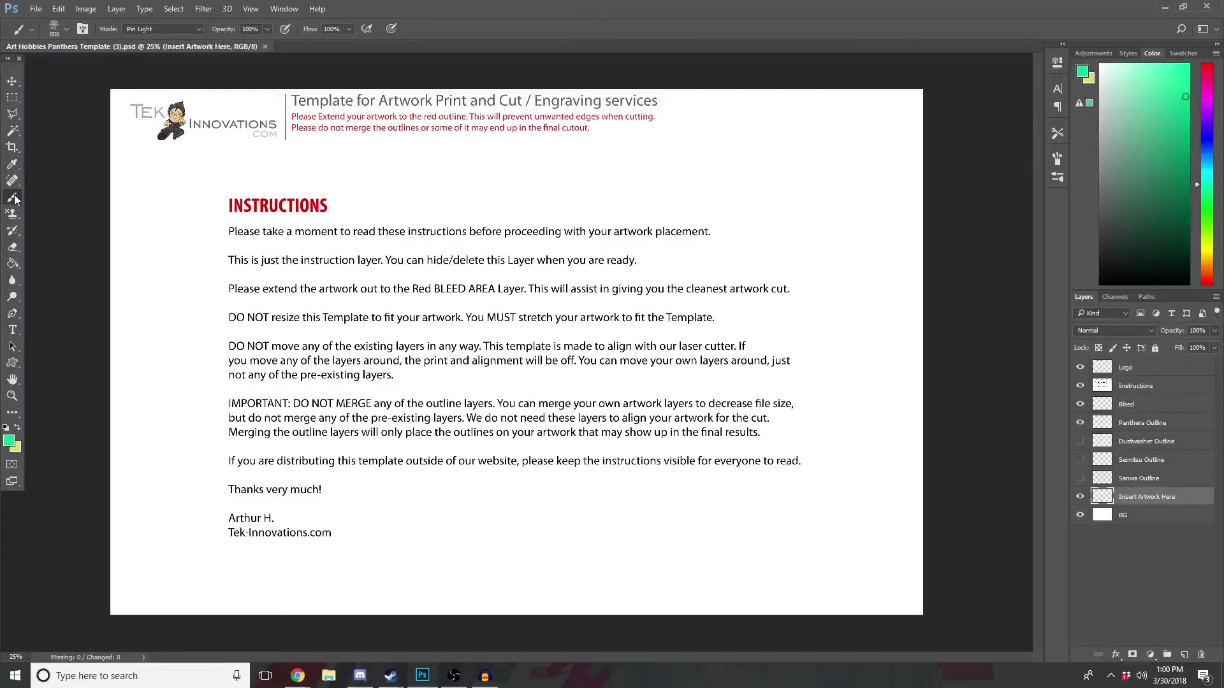
Step: Hide the Instructions layer and make Panthera Outline the active layer for Magic Wand selection
click(12, 99)
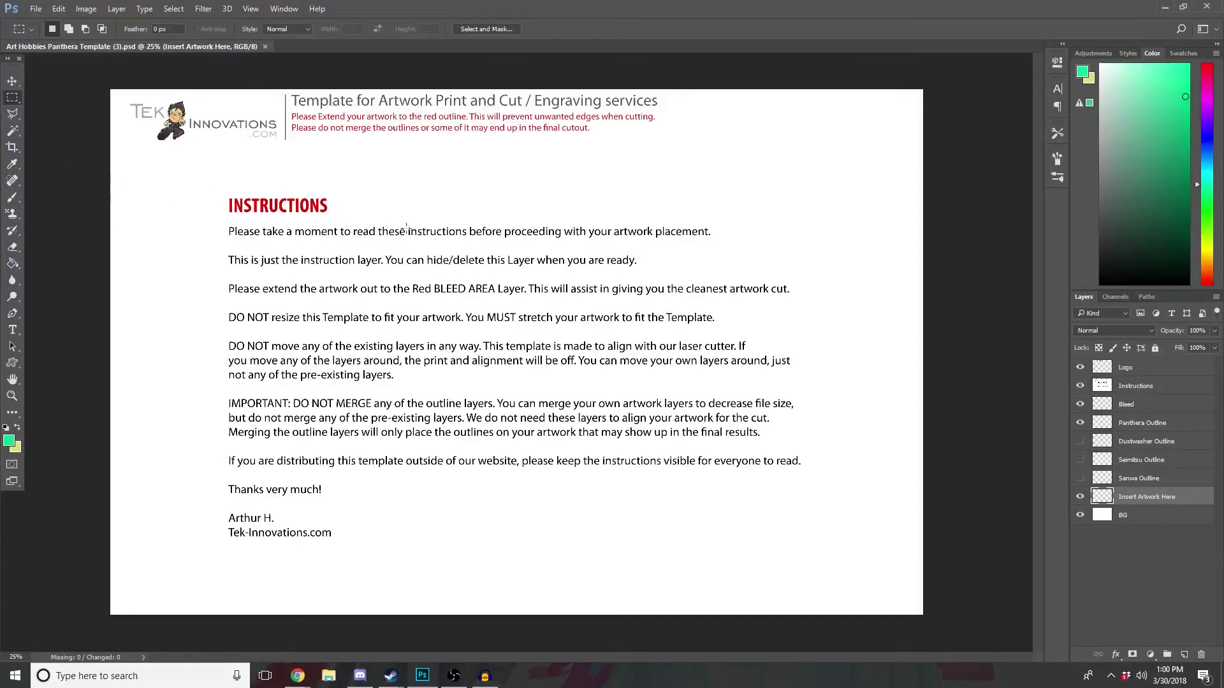
click(1080, 386)
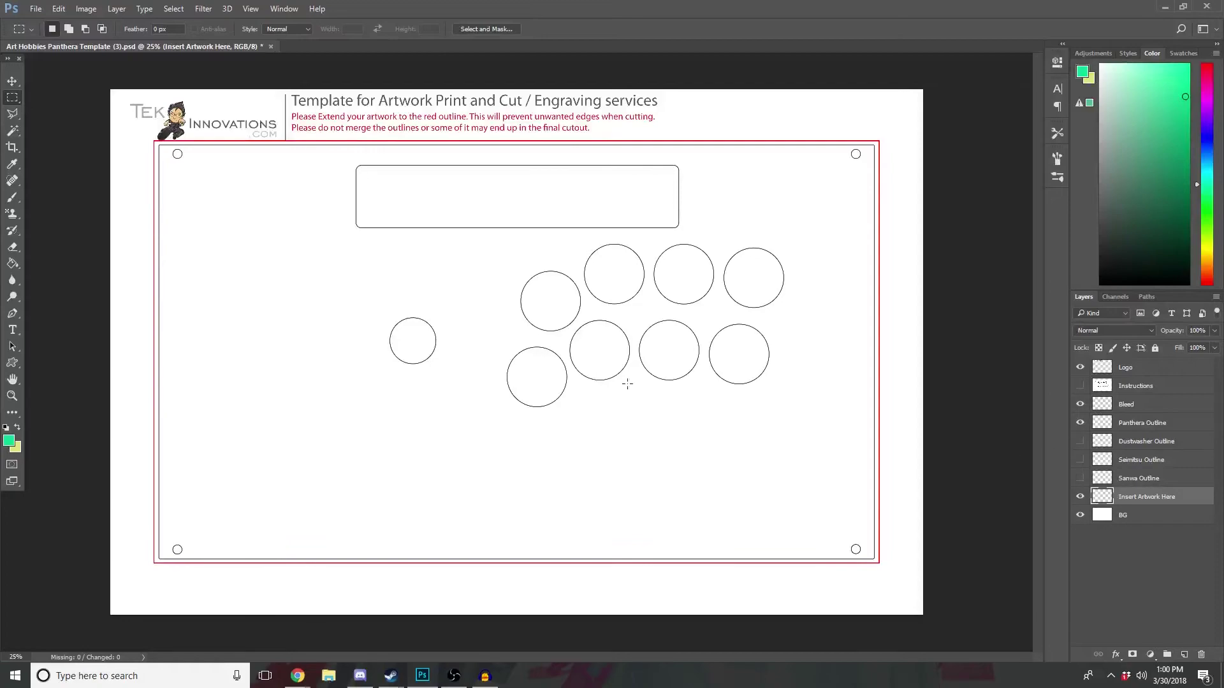
click(1135, 423)
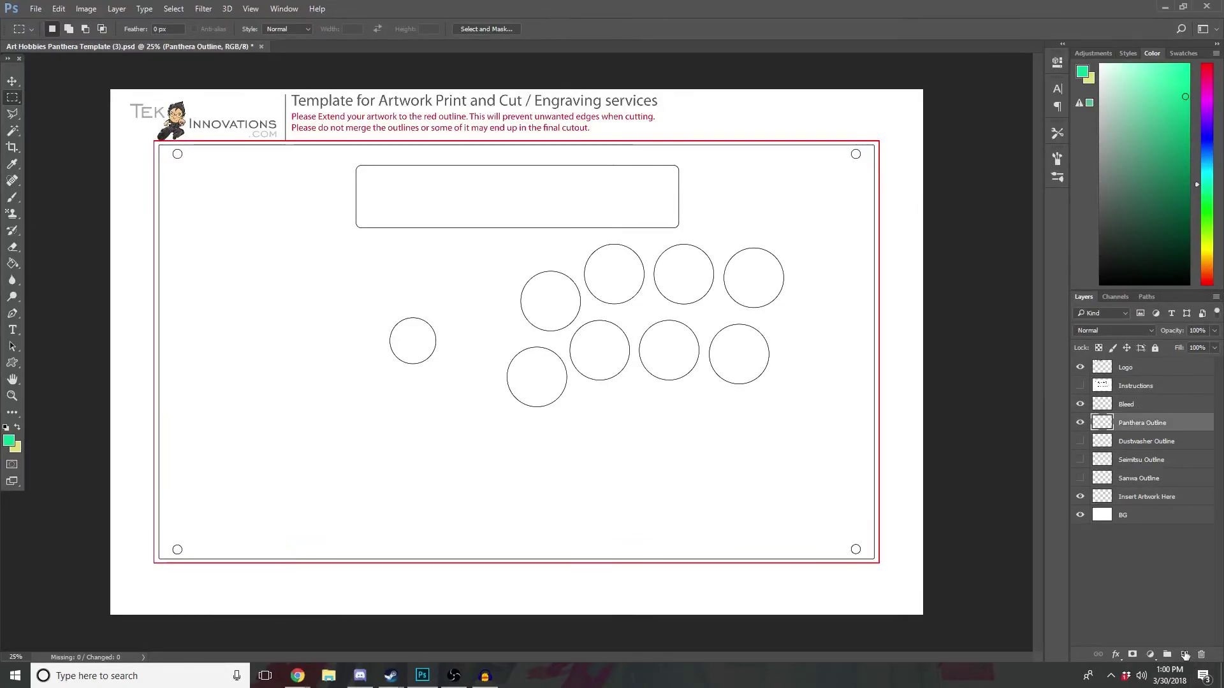
click(12, 134)
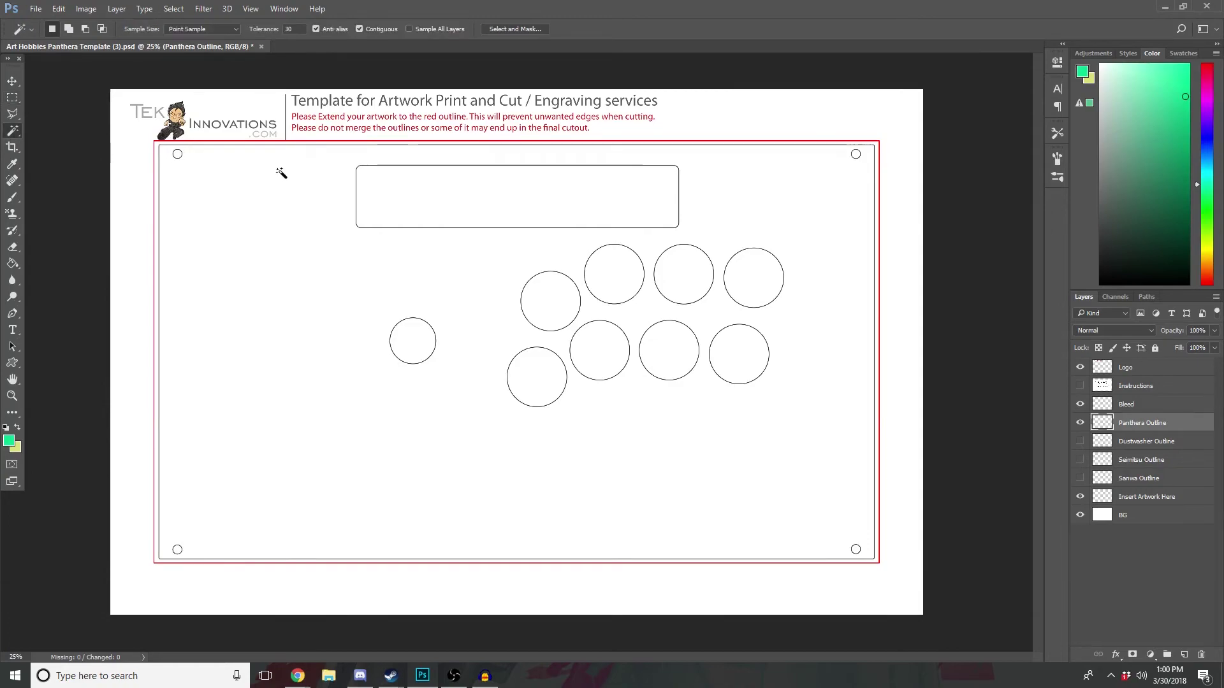
Step: Magic-wand select the outer outline, corner holes and all the button circles
click(177, 156)
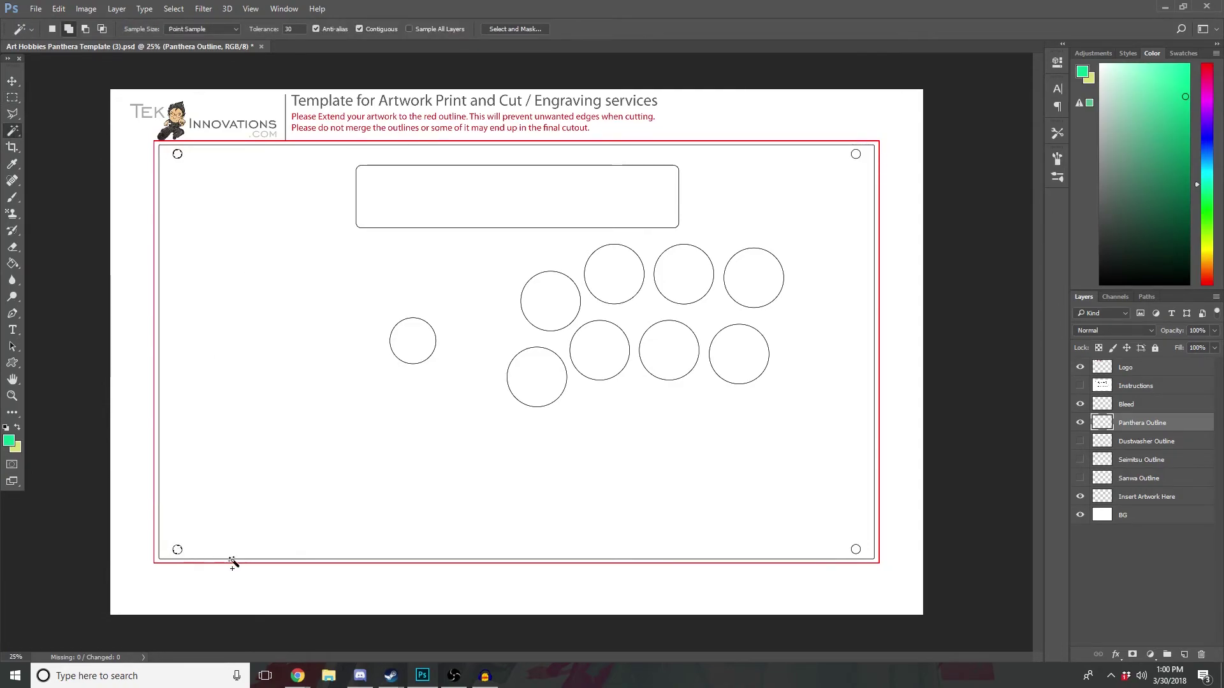
shift+click(424, 332)
shift+click(516, 369)
shift+click(555, 308)
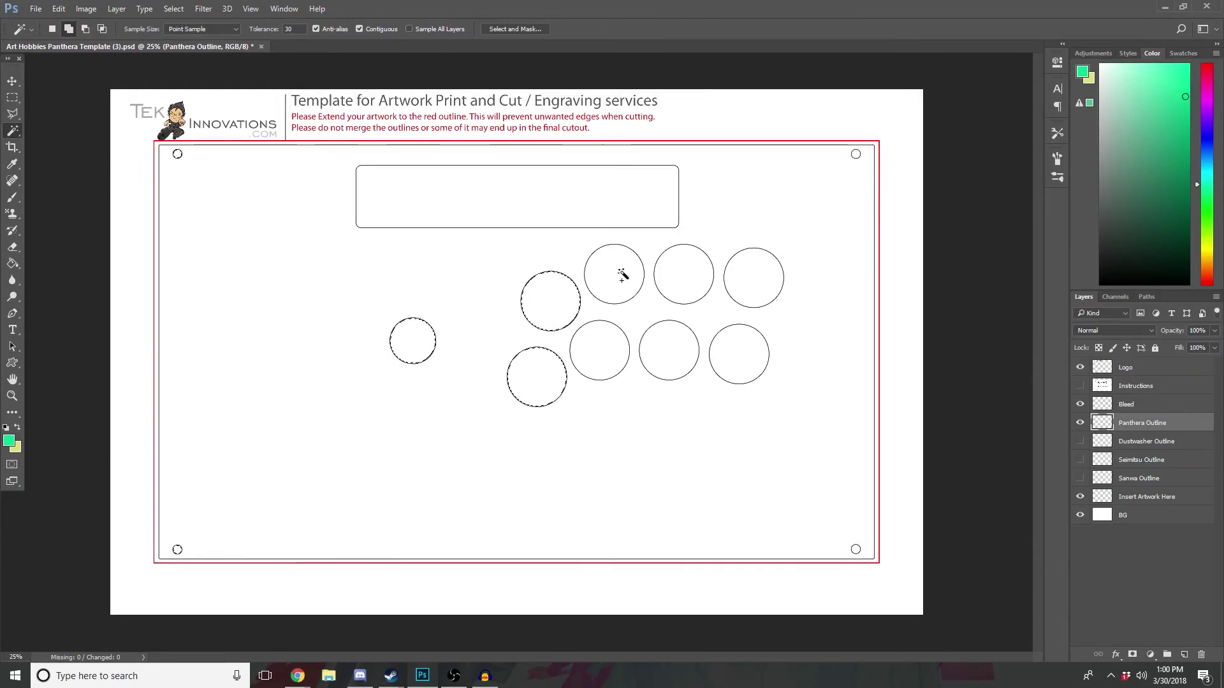
shift+click(621, 274)
shift+click(609, 356)
shift+click(648, 347)
shift+click(682, 281)
shift+click(763, 273)
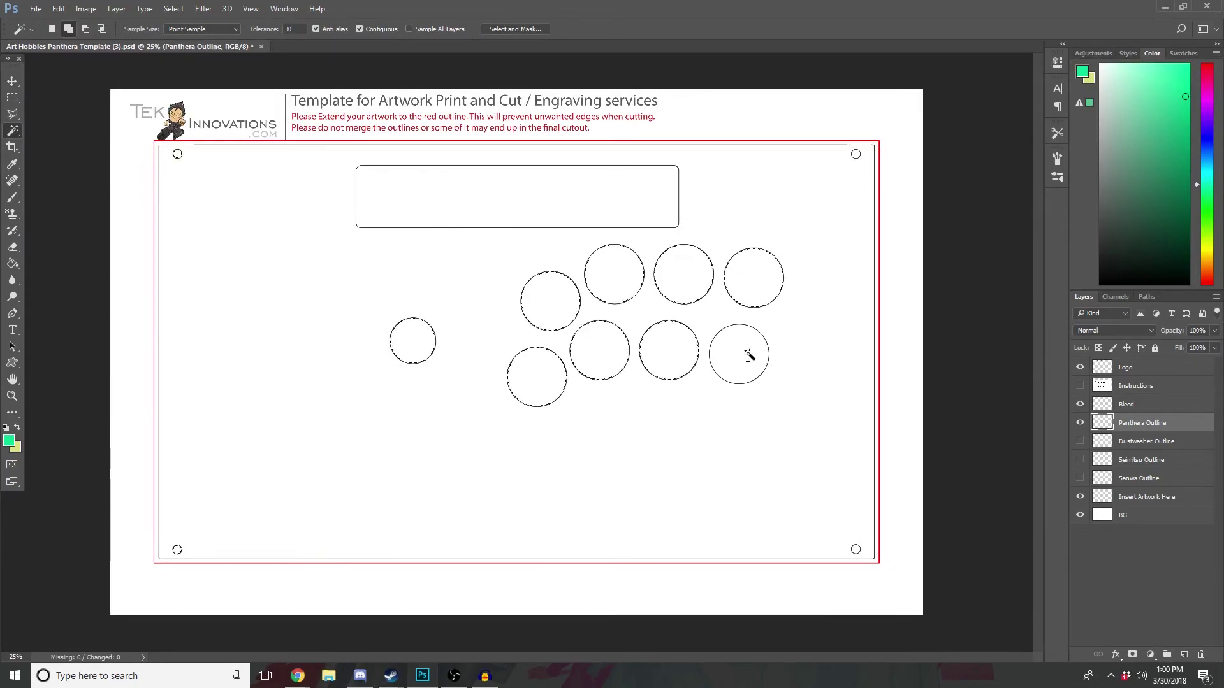
shift+click(749, 355)
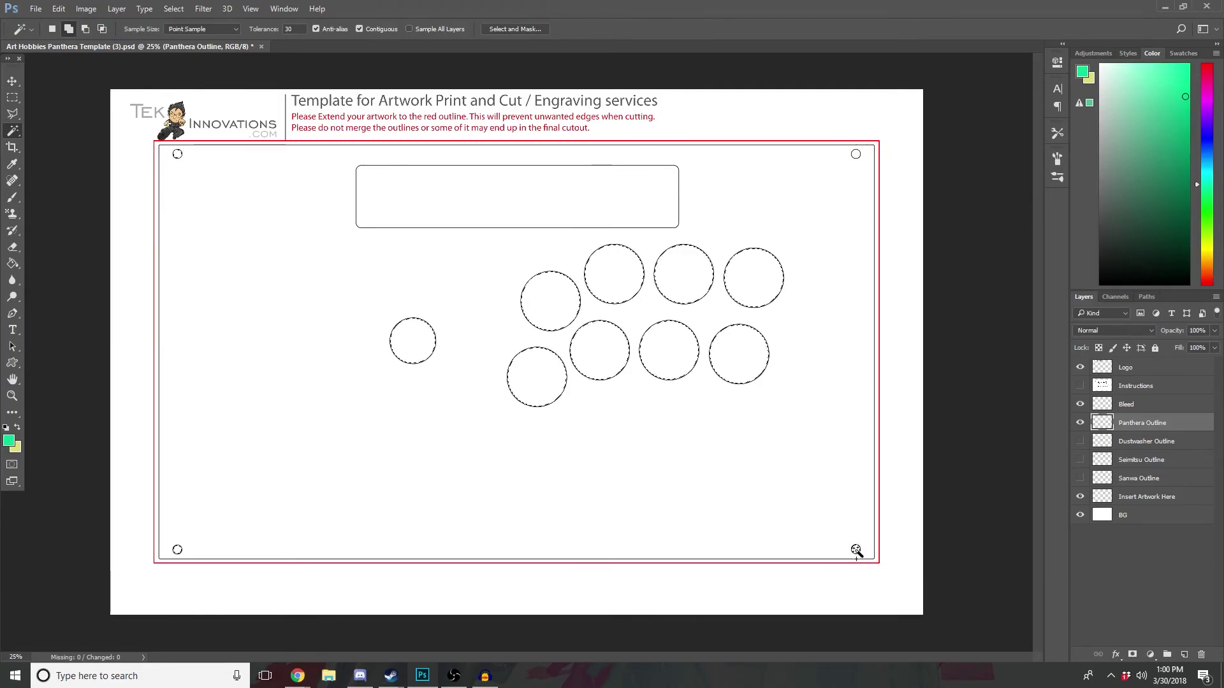
shift+click(856, 550)
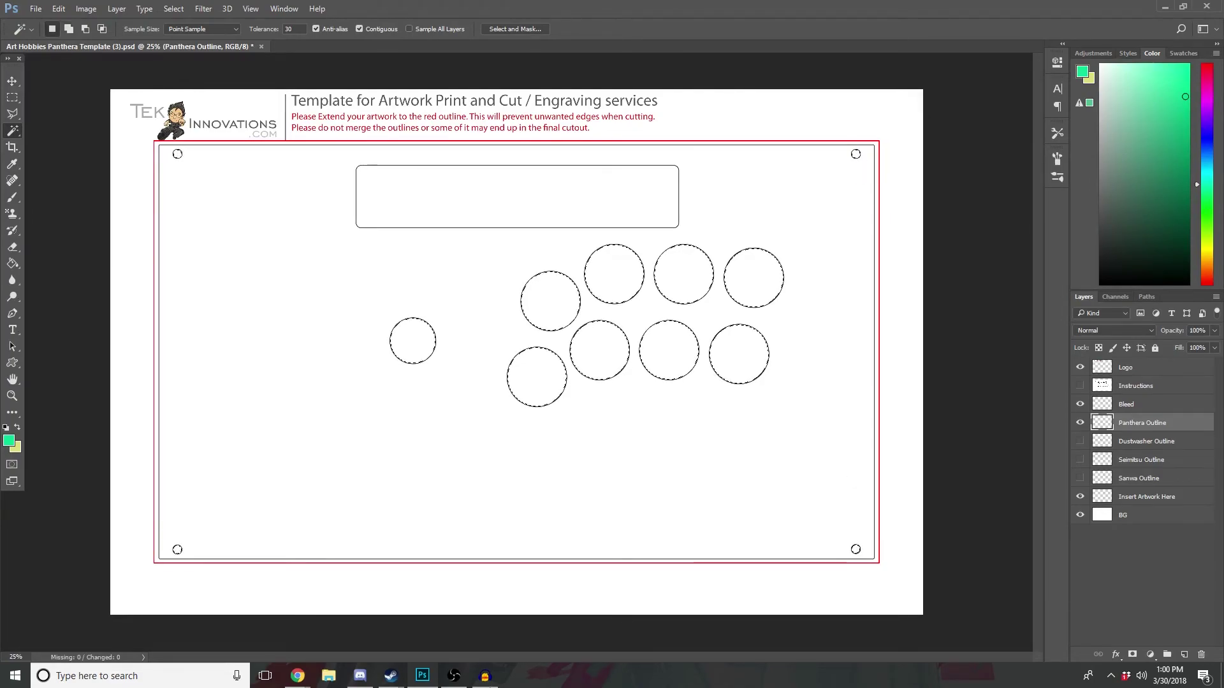
Step: Restore the selection, add the top rectangle, set white foreground and create Layer 1
key(ctrl+d)
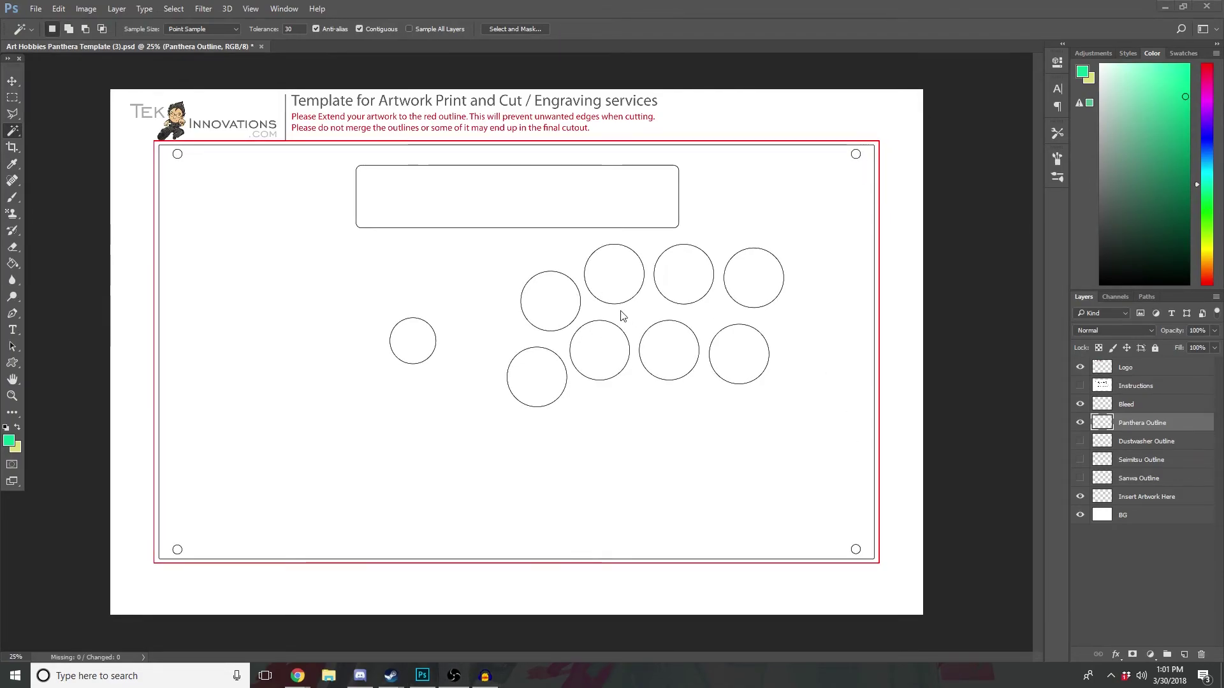
key(ctrl+shift+d)
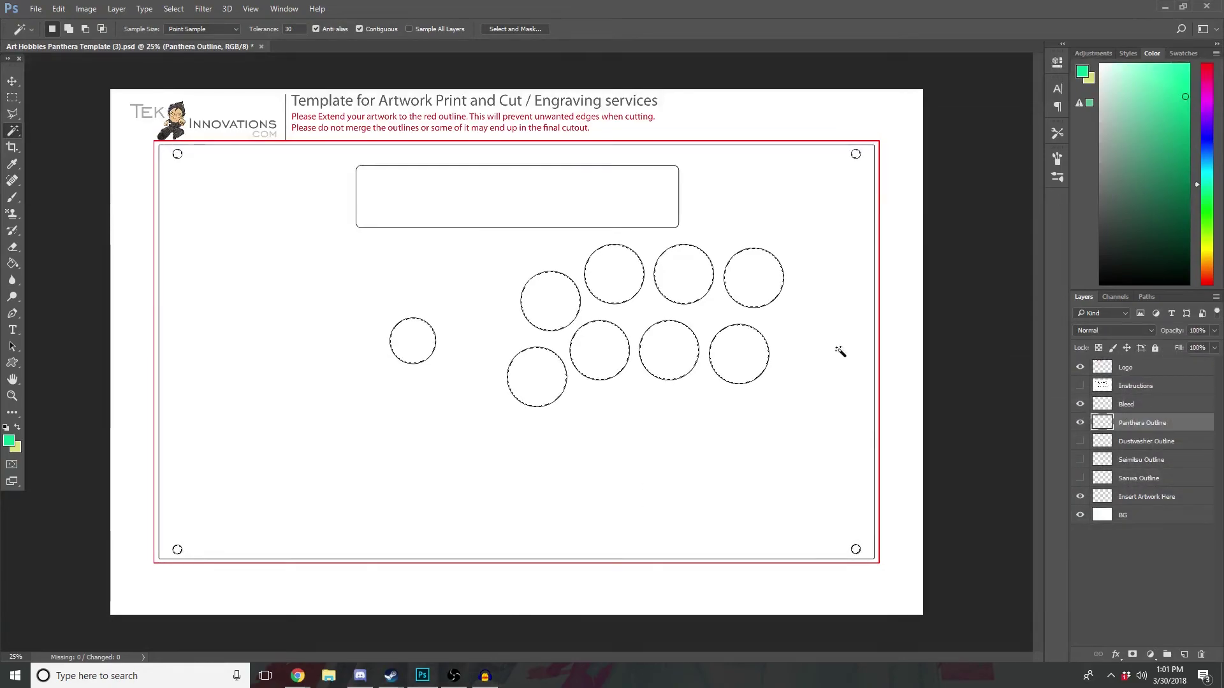
shift+click(623, 208)
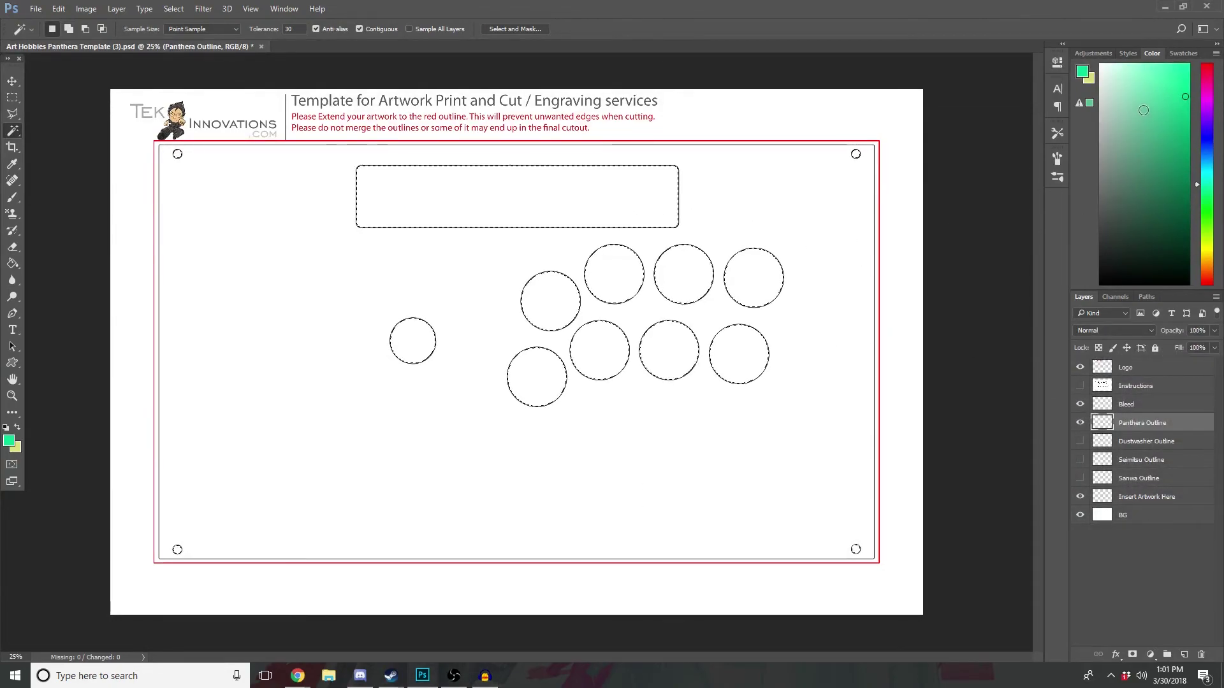
click(1099, 65)
click(1185, 655)
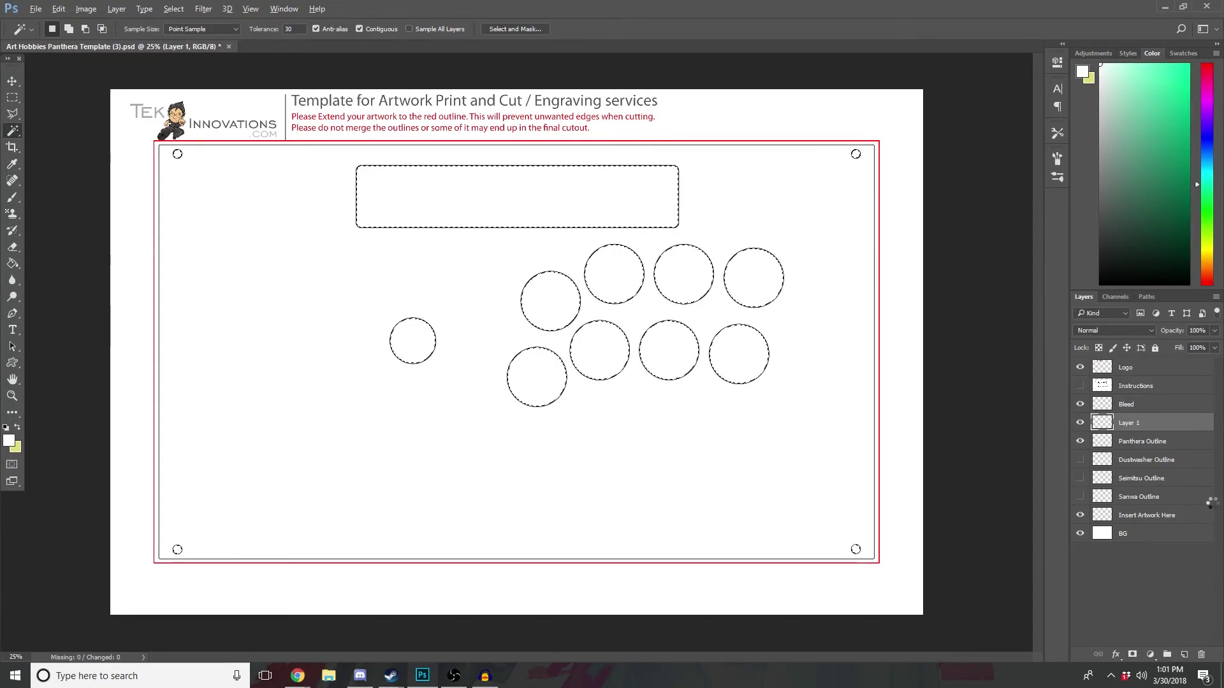
Step: Deselect, test a black fill on BG and undo it, then activate Insert Artwork Here
click(12, 99)
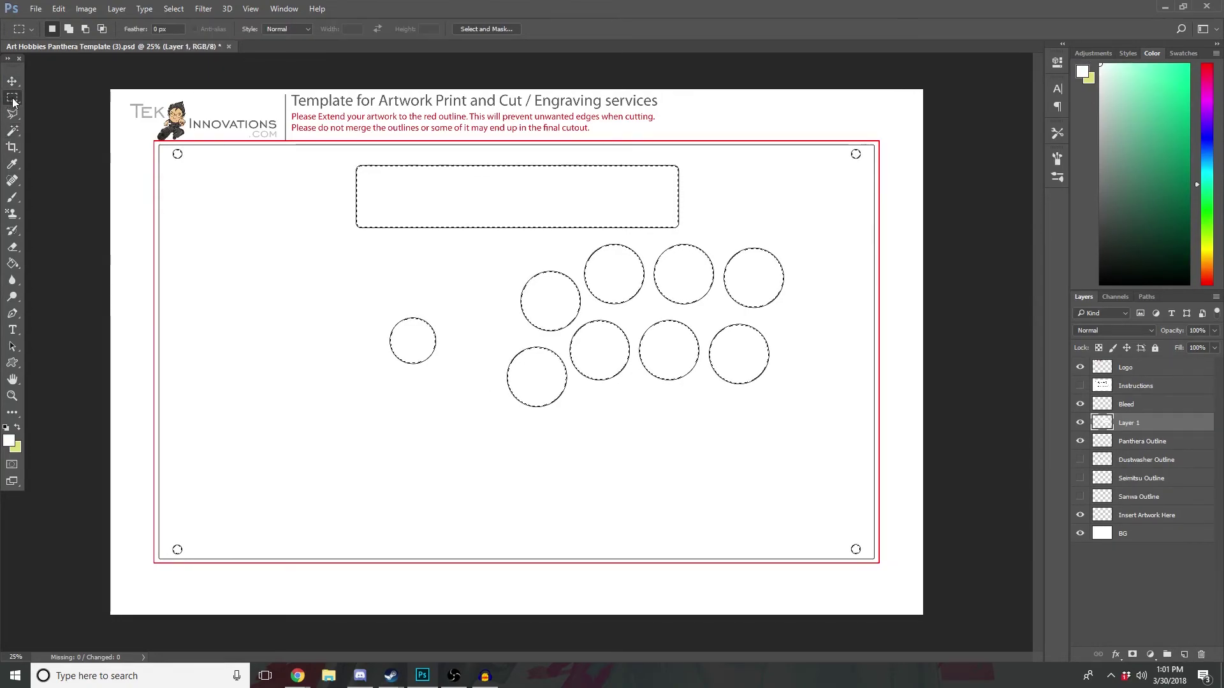
click(1141, 534)
key(ctrl+d)
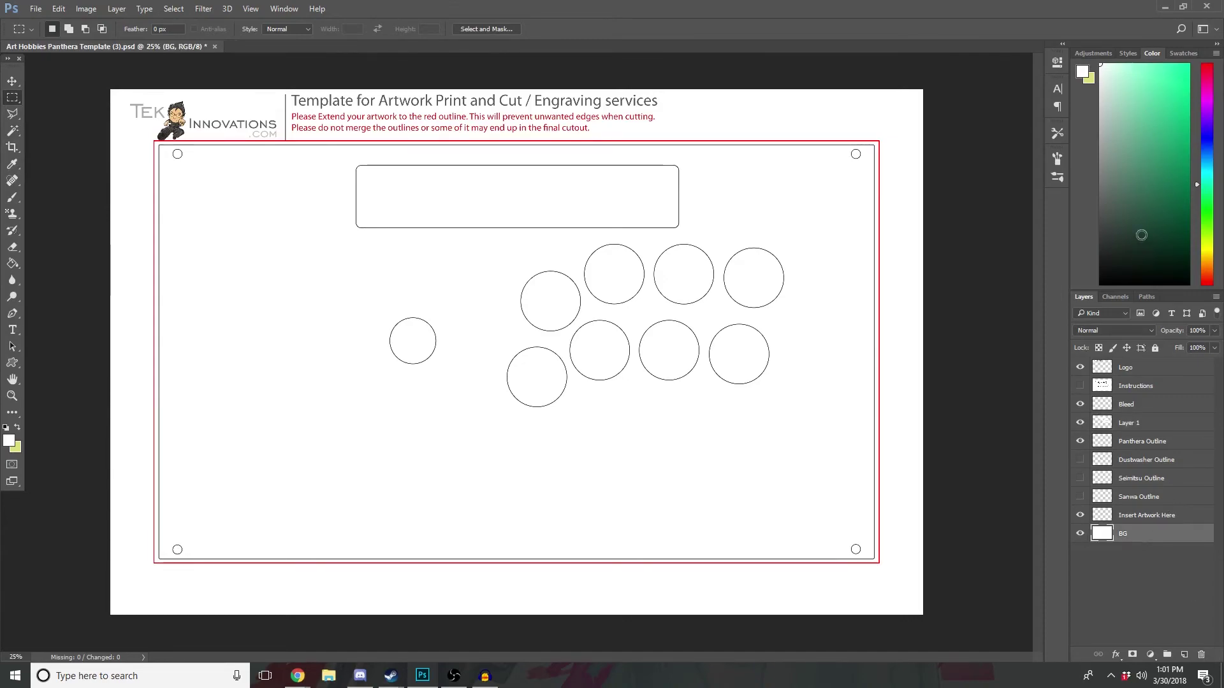
click(1100, 283)
key(alt+BackSpace)
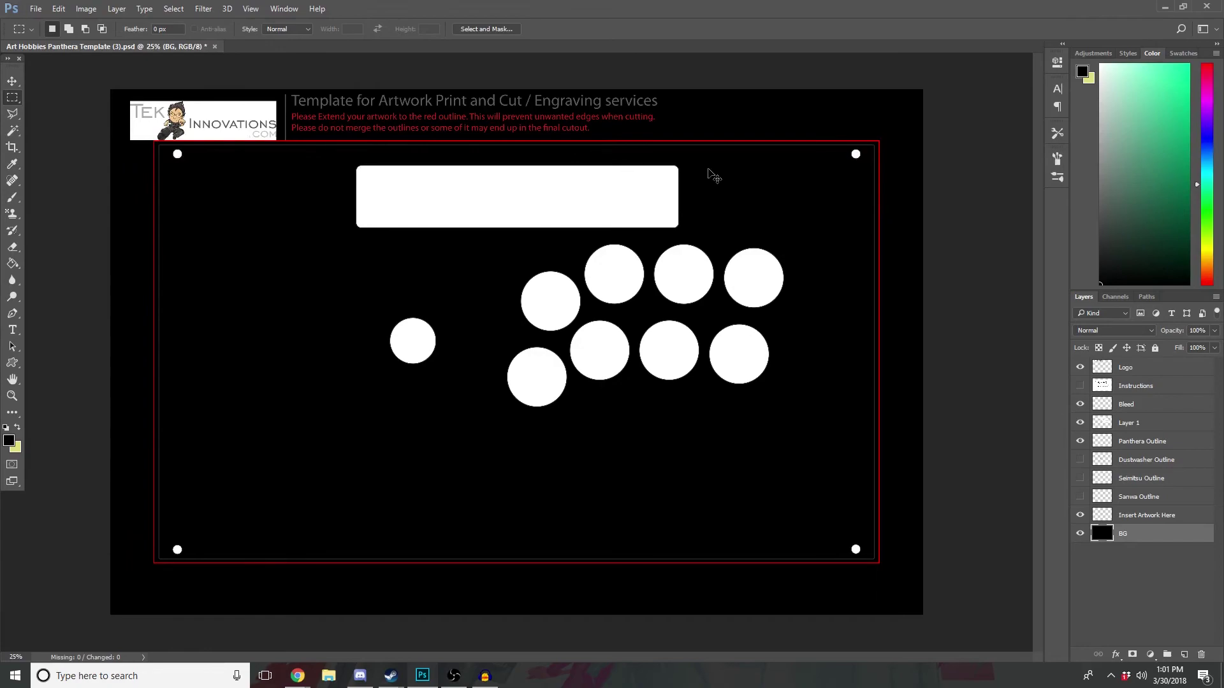
key(ctrl+z)
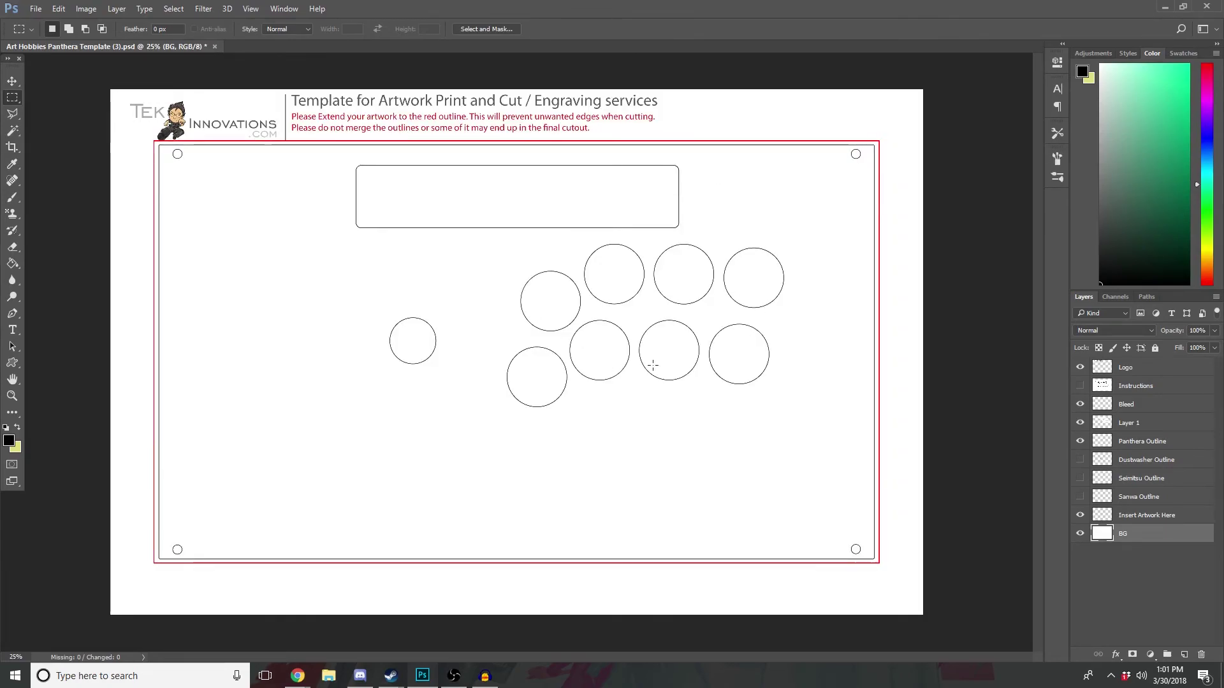
click(1164, 517)
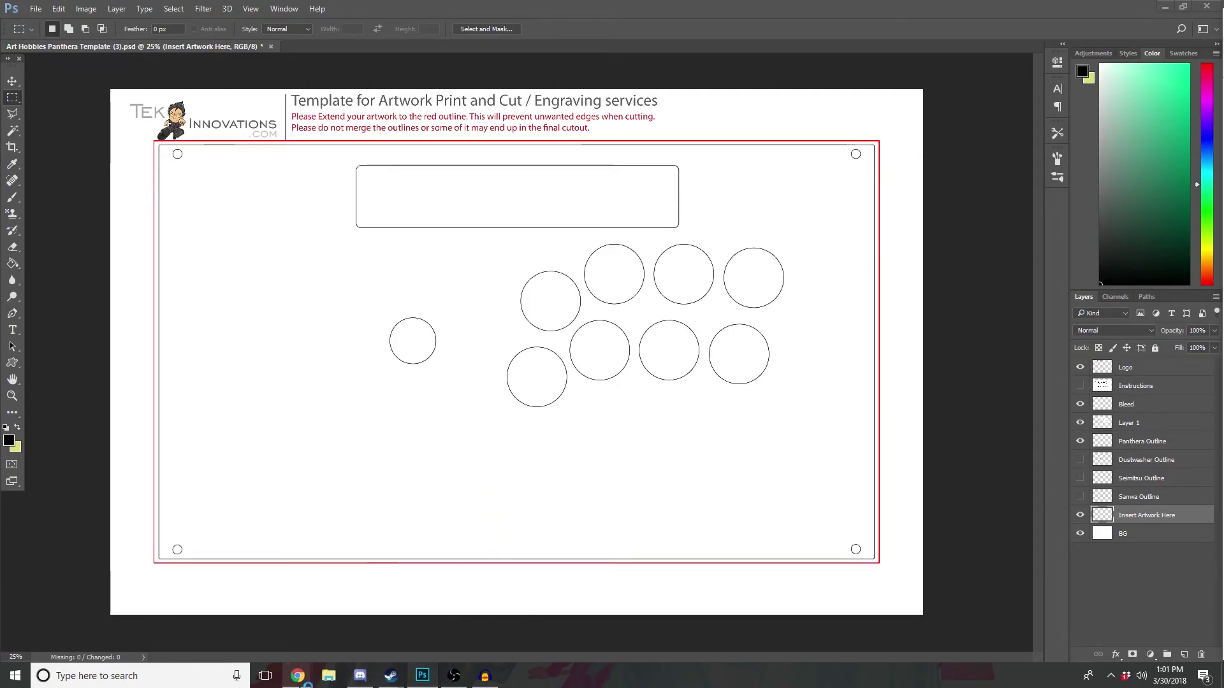
mouse_move(297, 675)
click(364, 609)
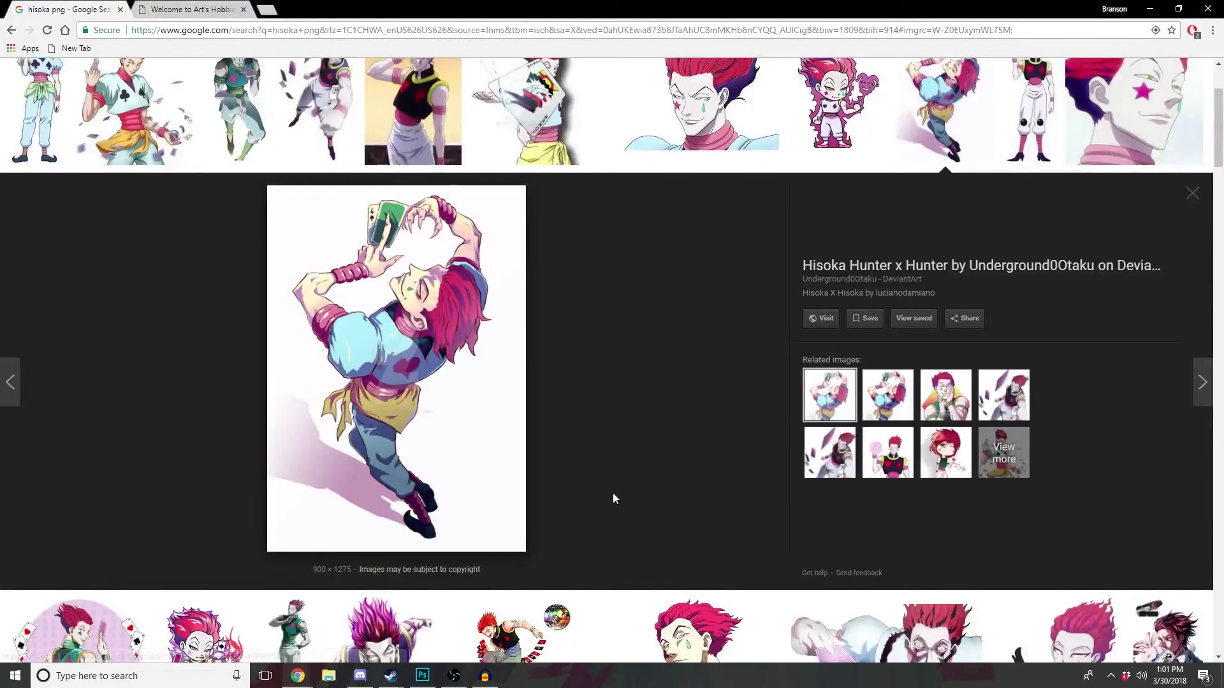
Step: Dismiss the stray recent-files list and get back to the Hisoka browser results
scroll(613, 494, up, 3)
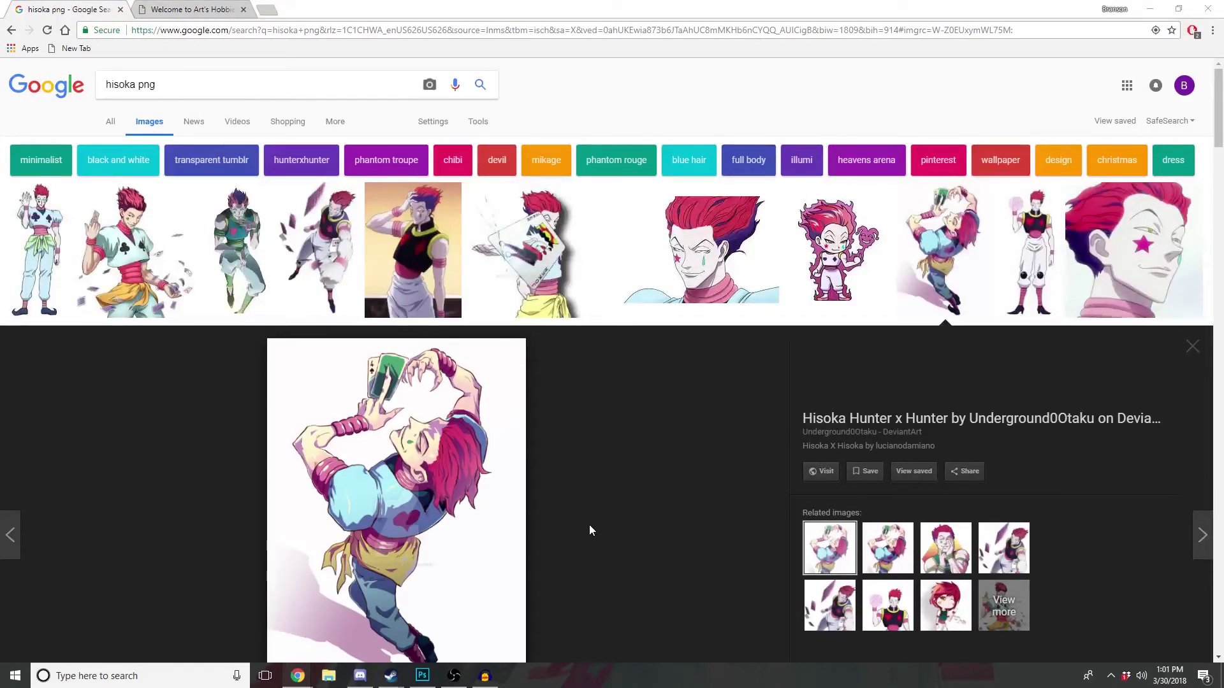
key(super+alt+5)
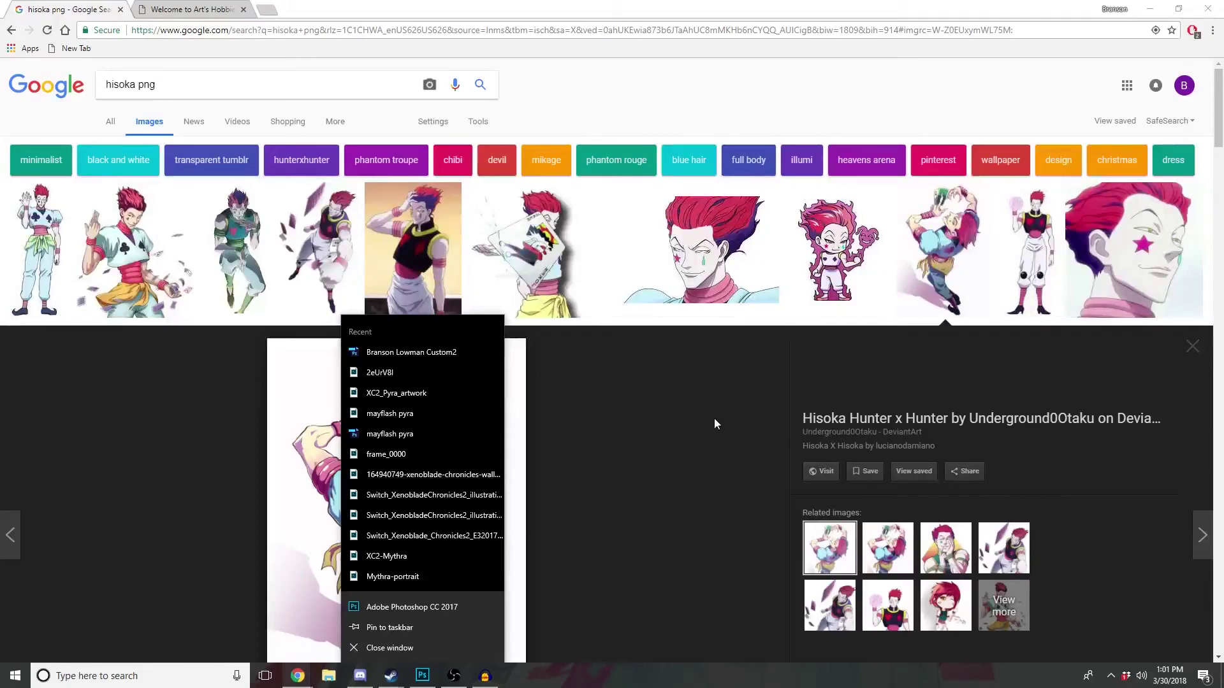
click(714, 418)
Step: Scroll through the 'hisoka png' results, then show the Tools filter options
scroll(140, 396, down, 1)
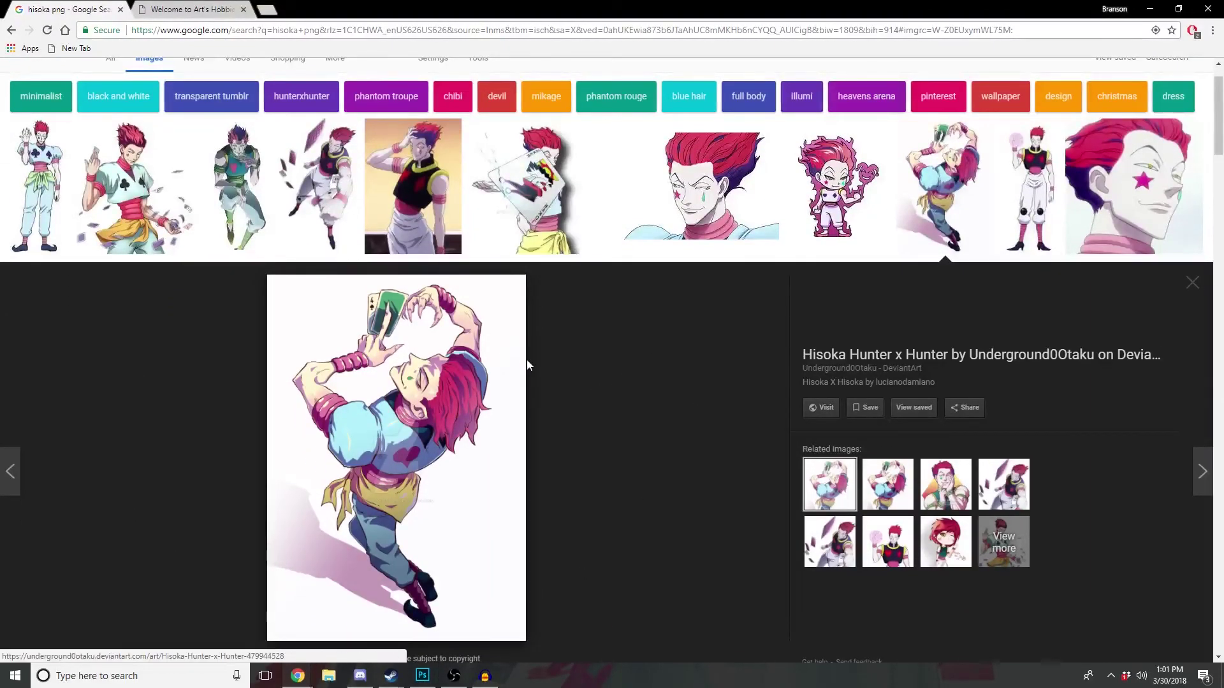
scroll(526, 365, down, 2)
scroll(527, 360, down, 2)
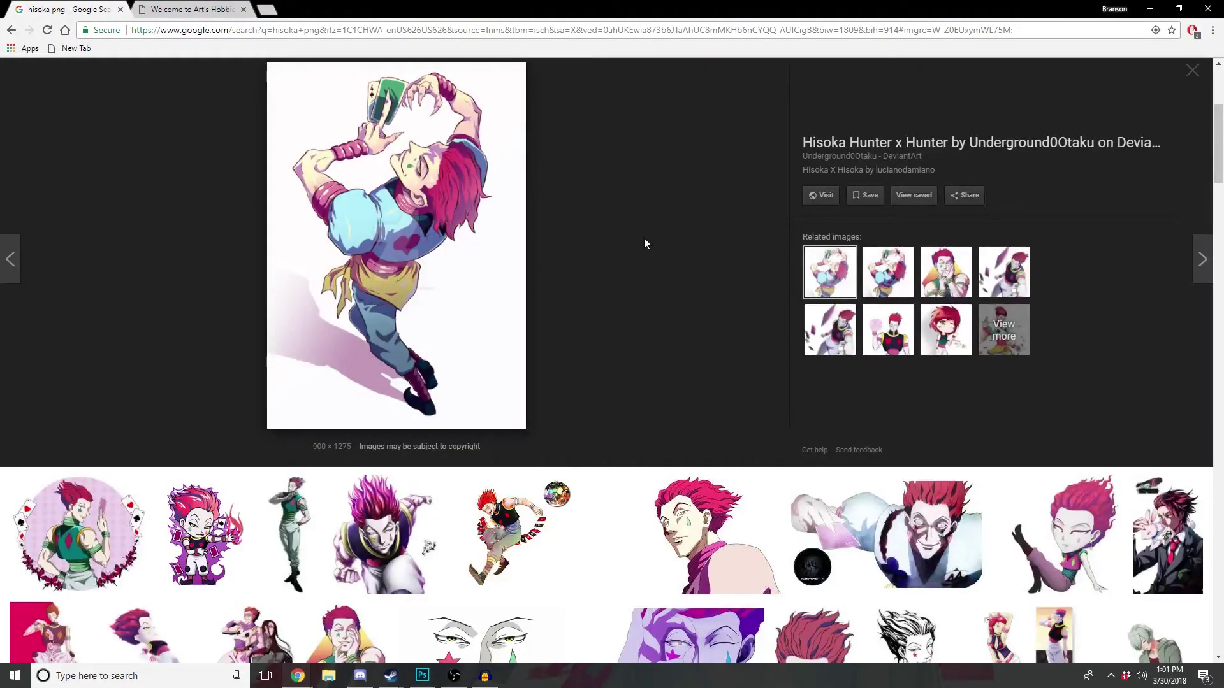
scroll(751, 295, down, 2)
scroll(740, 316, down, 2)
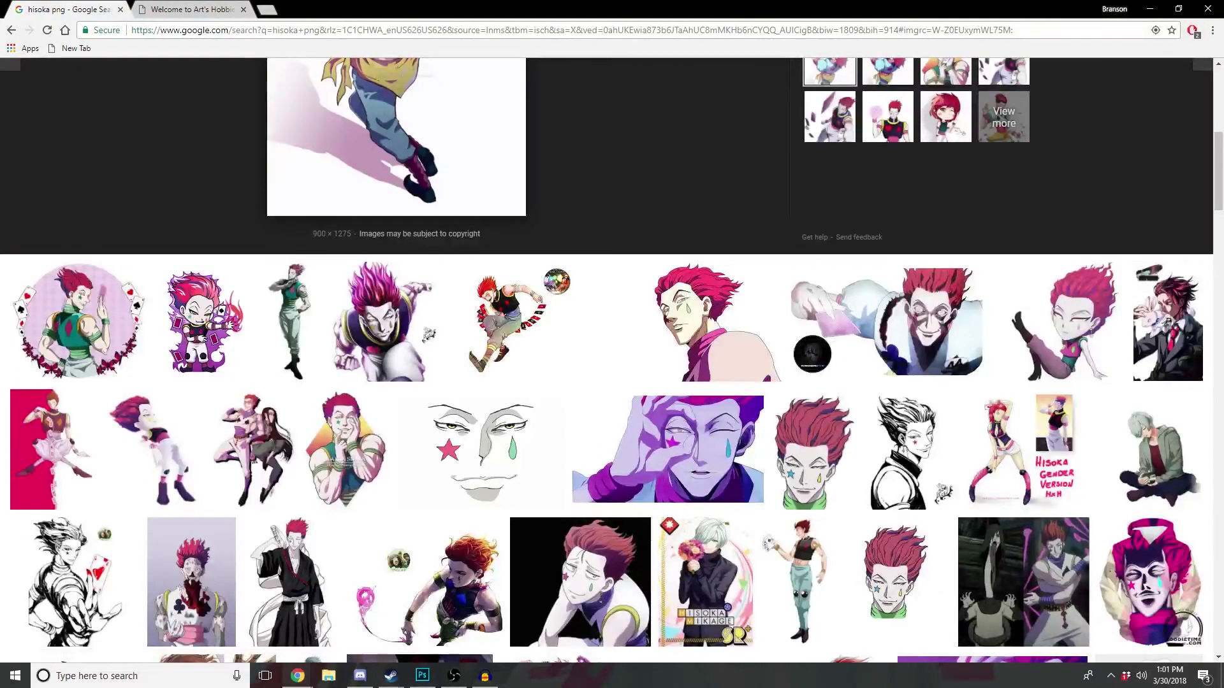
scroll(675, 529, down, 2)
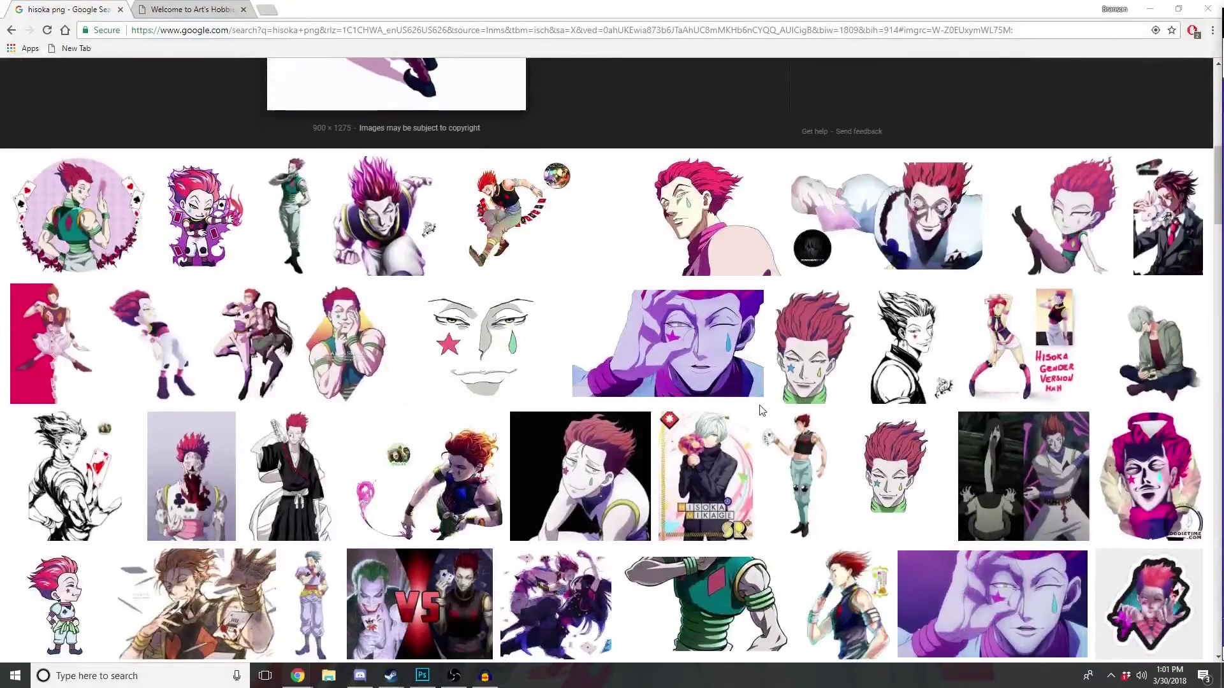
scroll(663, 567, up, 2)
scroll(647, 604, up, 2)
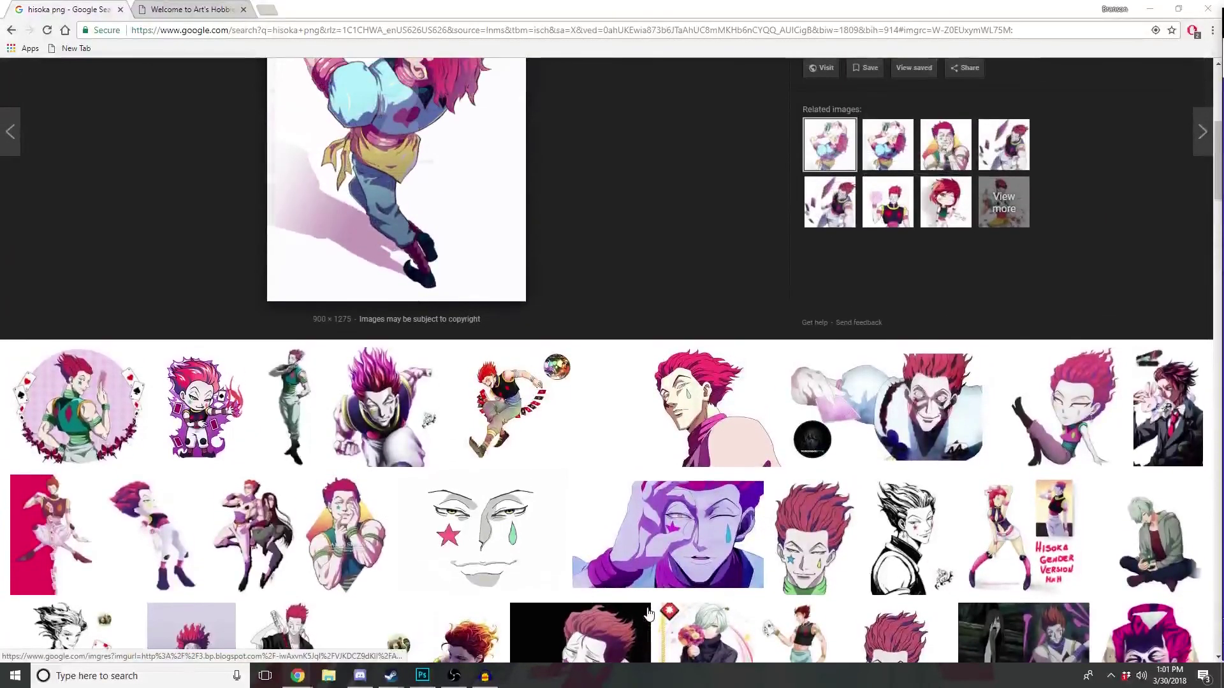
scroll(647, 604, up, 2)
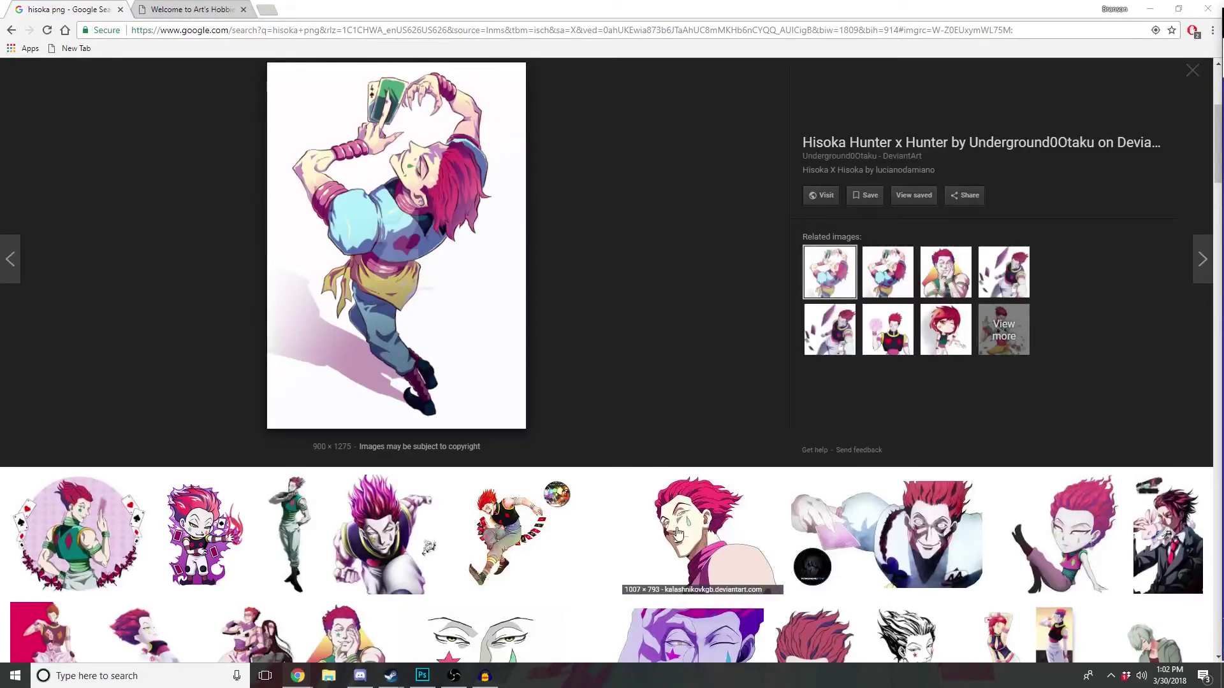
scroll(680, 542, up, 4)
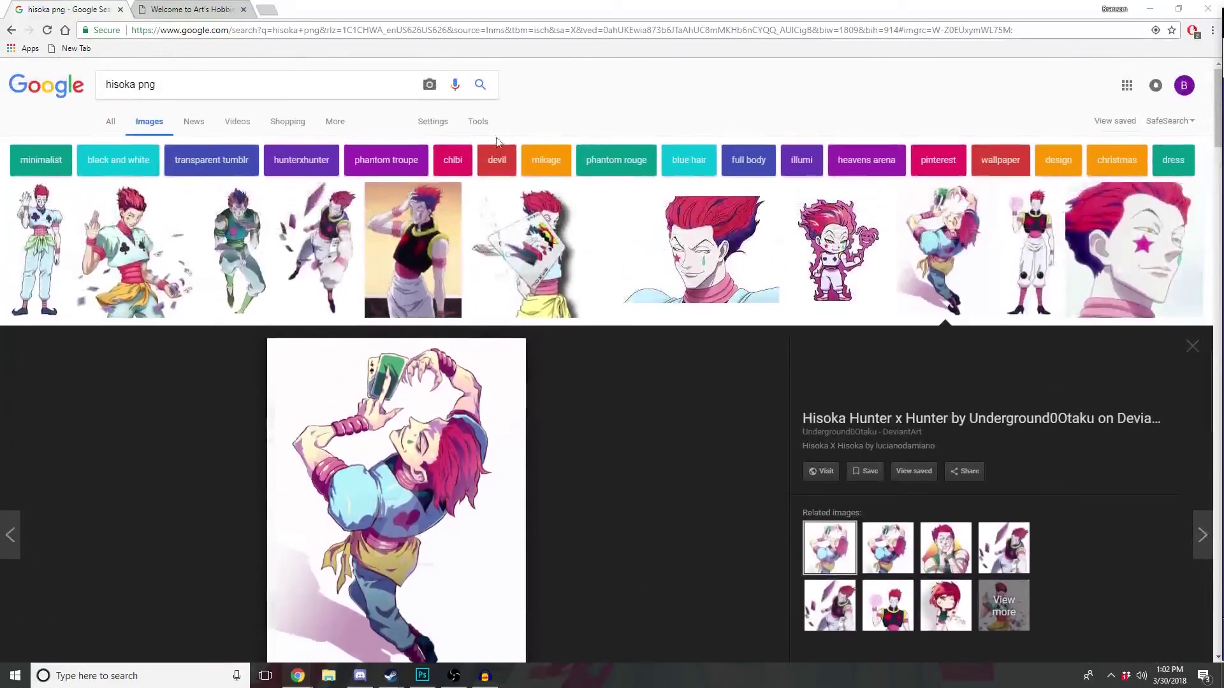
click(478, 121)
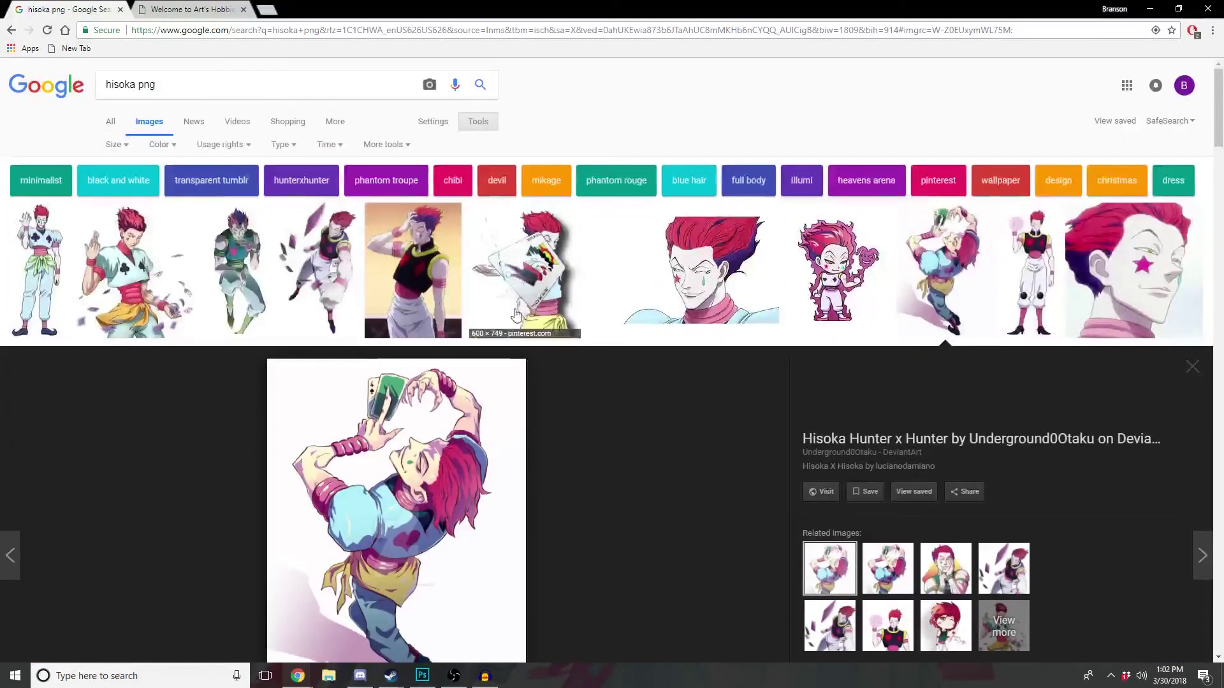
Step: Filter to images larger than 1024×768 and preview renders until shentn's Hisoka Render
click(116, 144)
mouse_move(127, 239)
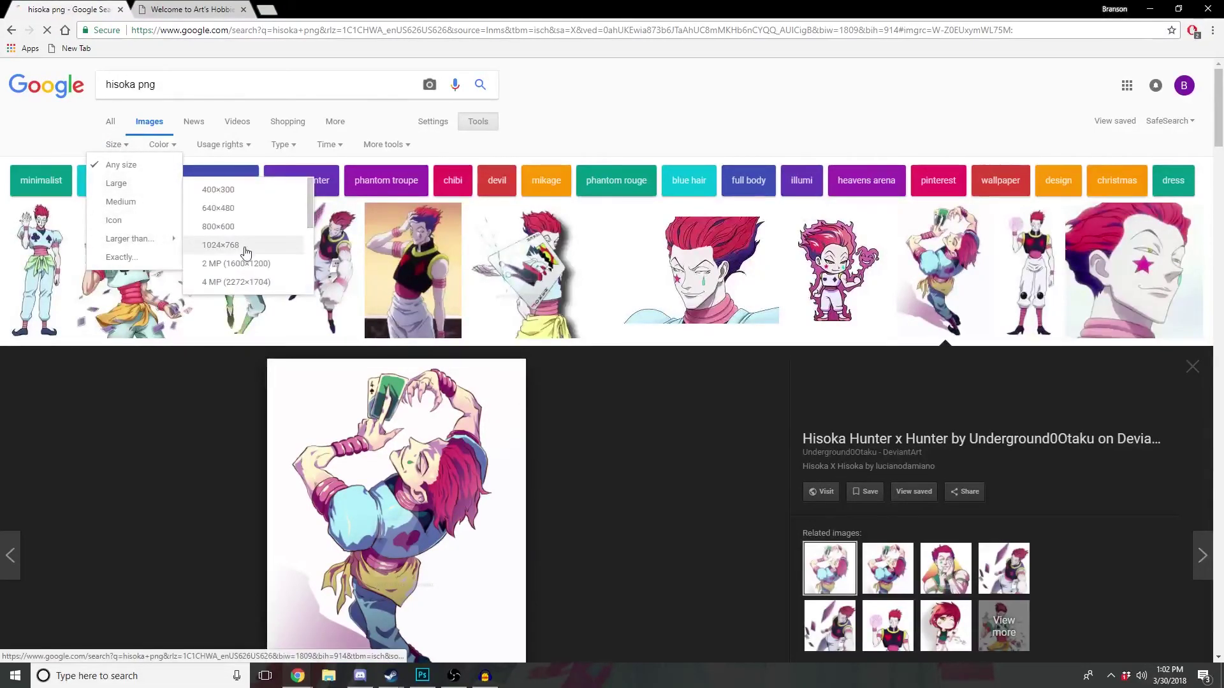
click(244, 247)
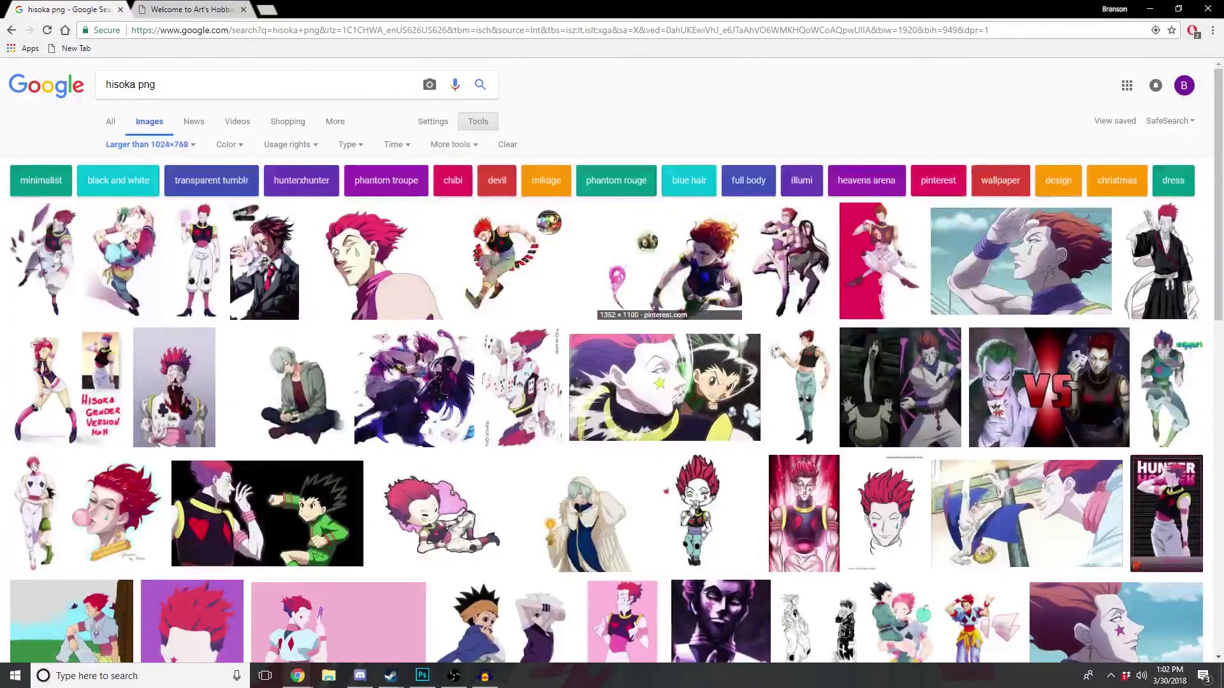
click(714, 281)
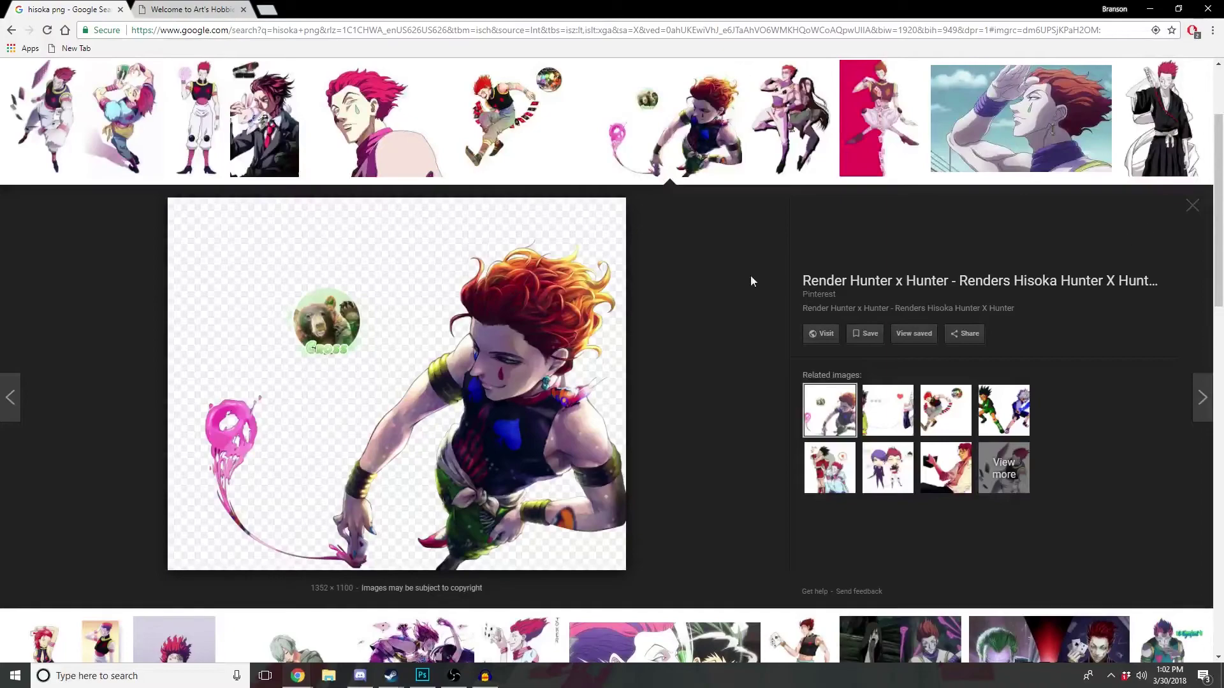
click(255, 150)
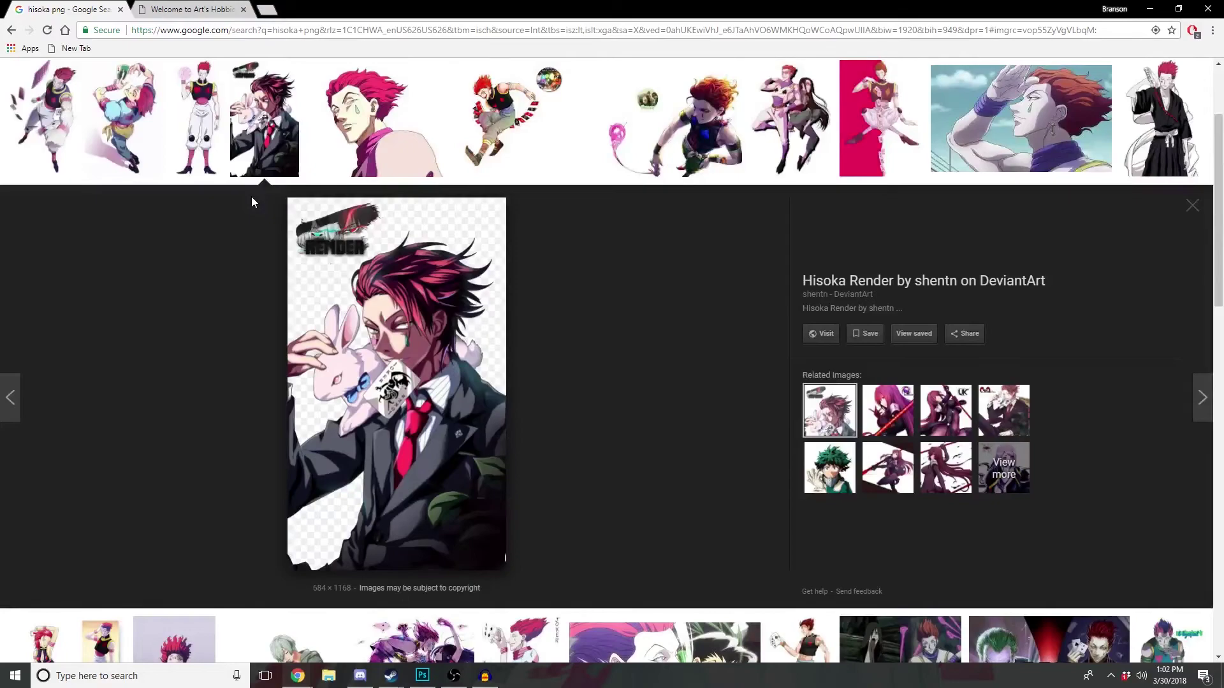
click(134, 112)
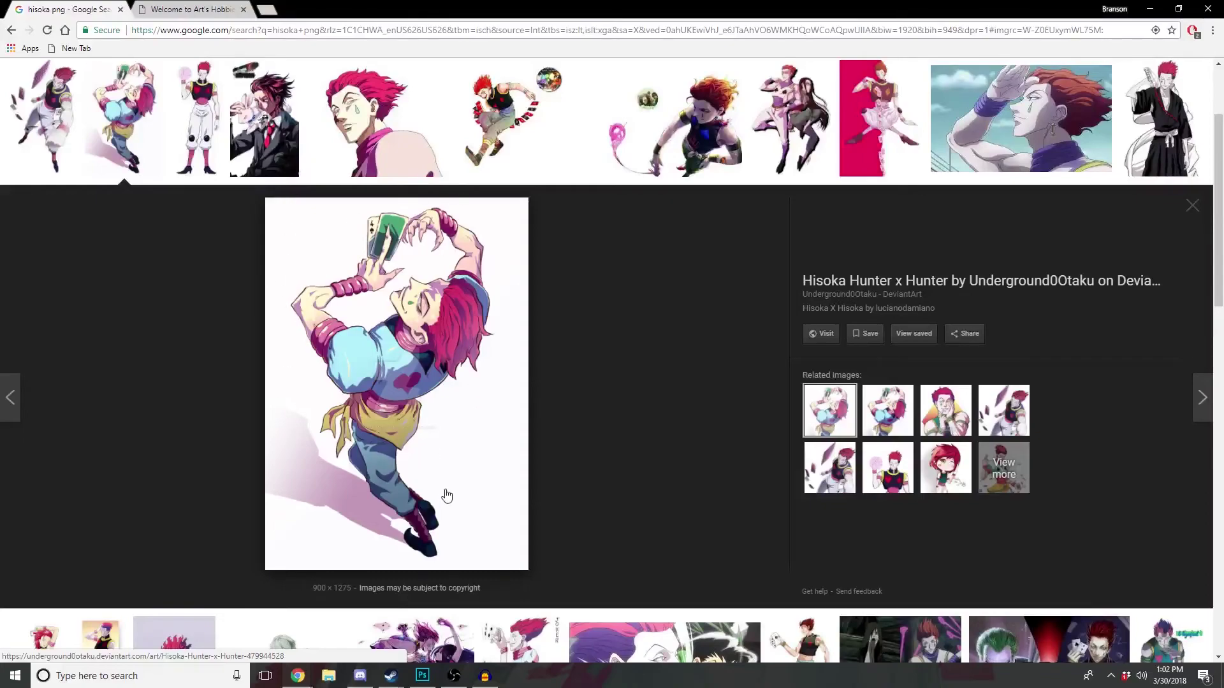
click(271, 165)
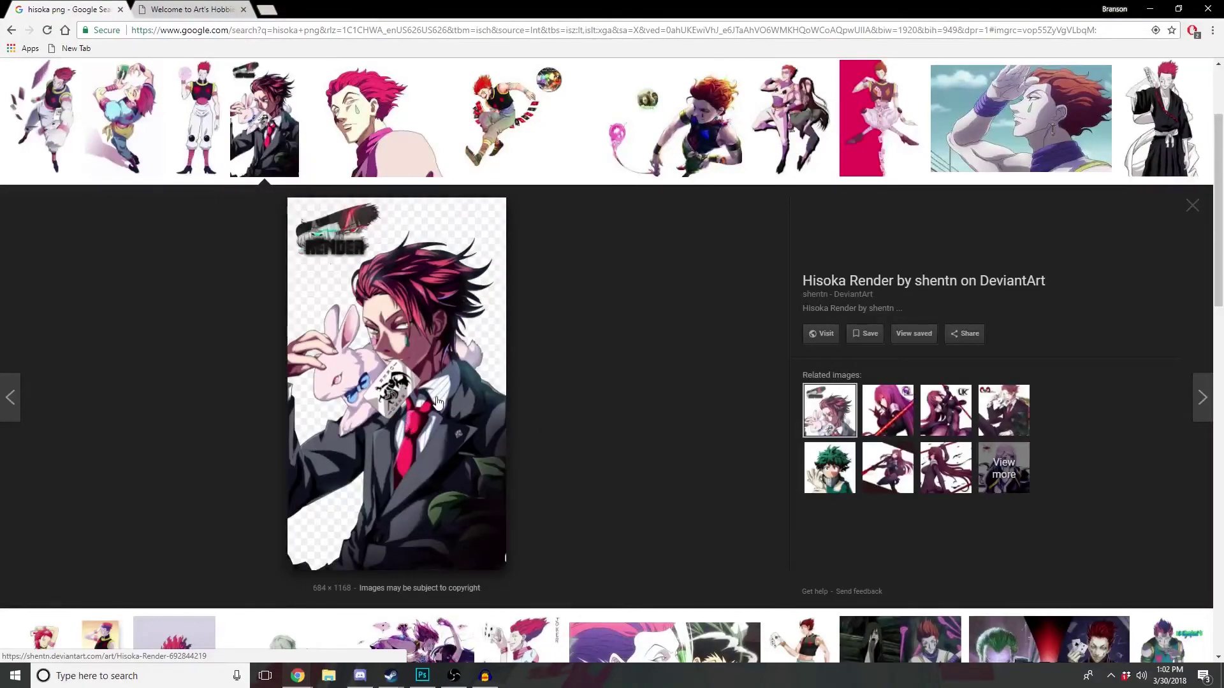
Step: Save the shentn Hisoka Render PNG into the Fight stick Art folder, then switch to Photoshop
right_click(344, 294)
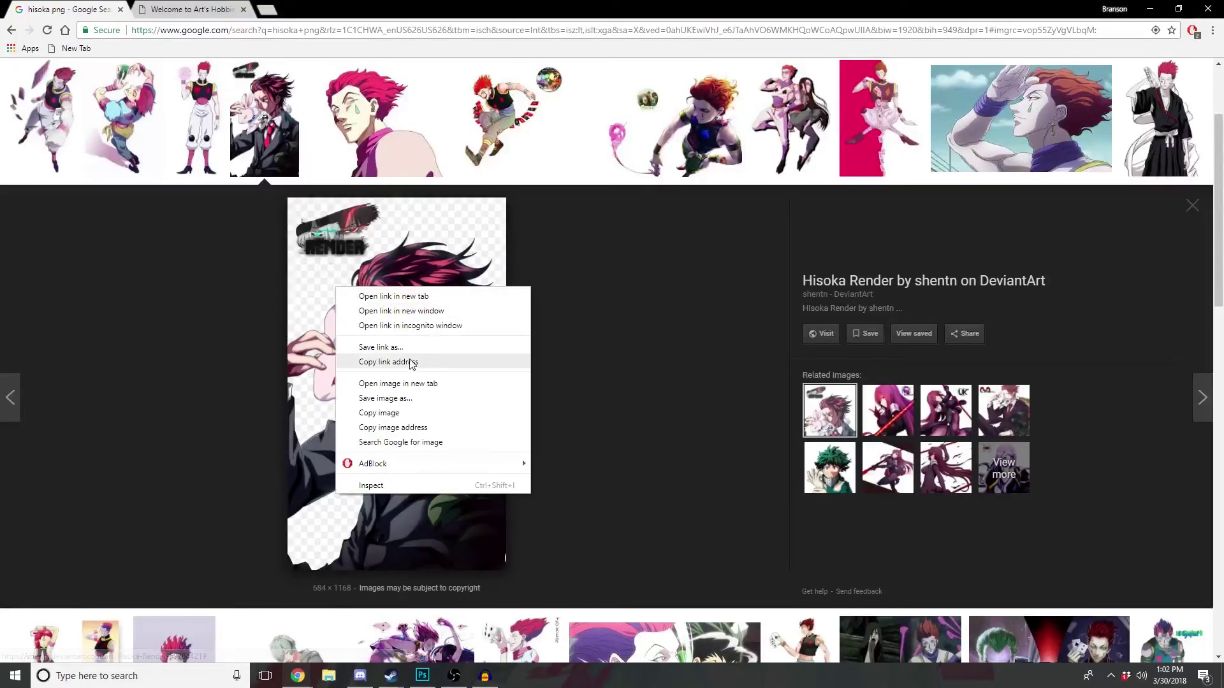
click(382, 398)
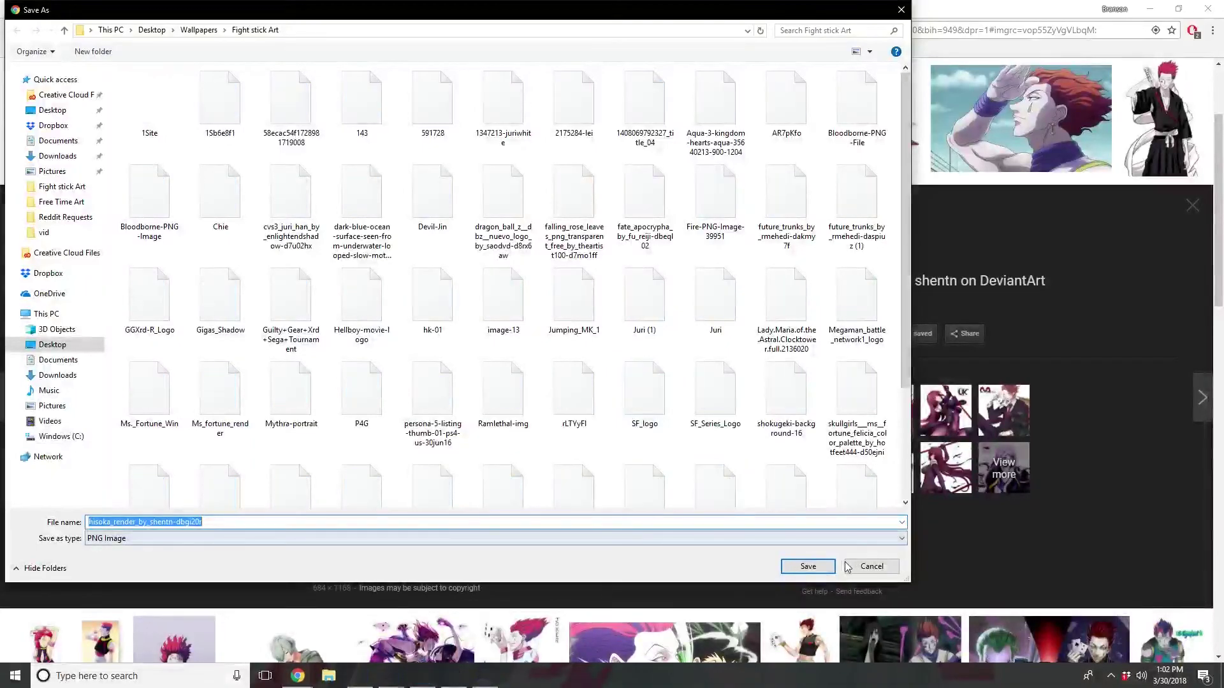
click(807, 567)
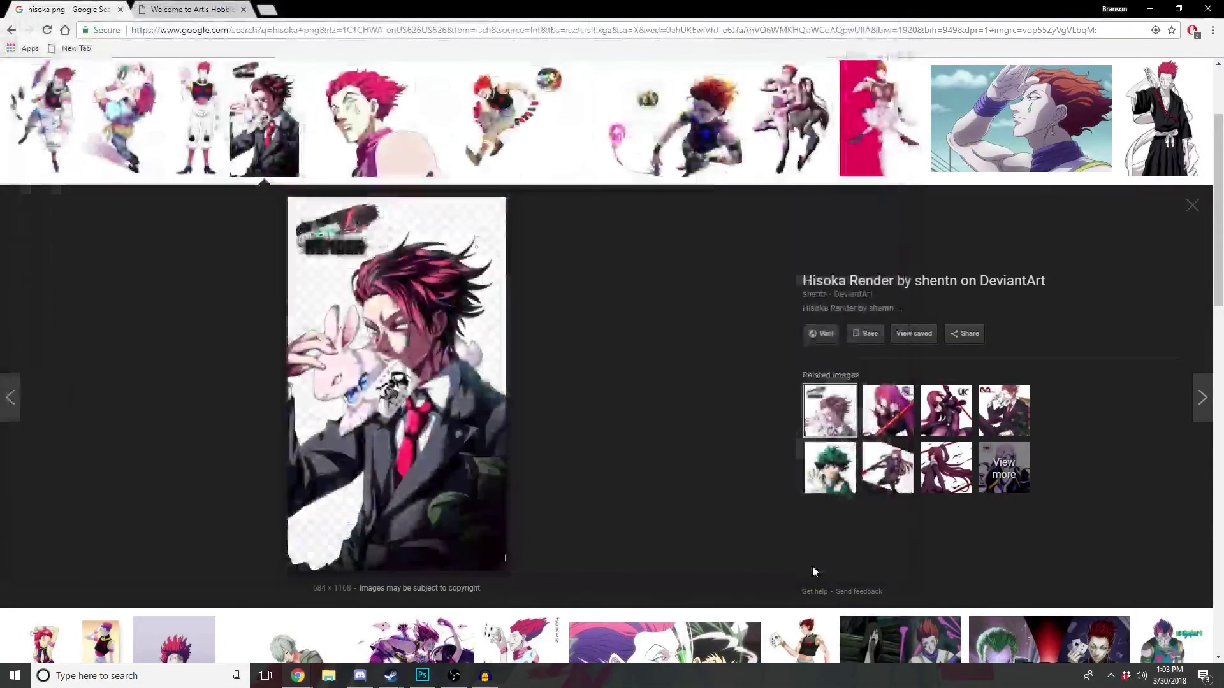
click(429, 683)
Step: Open the hisoka_render PNG, select it all and paste it into the Panthera template
click(36, 13)
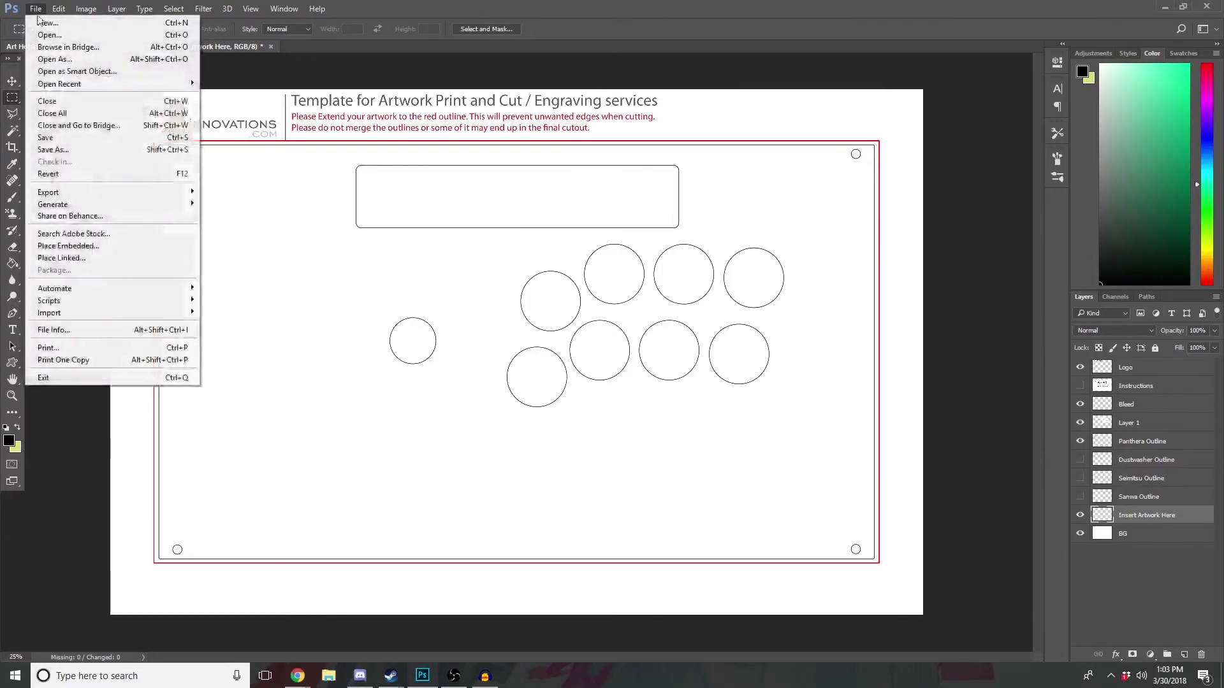
click(50, 35)
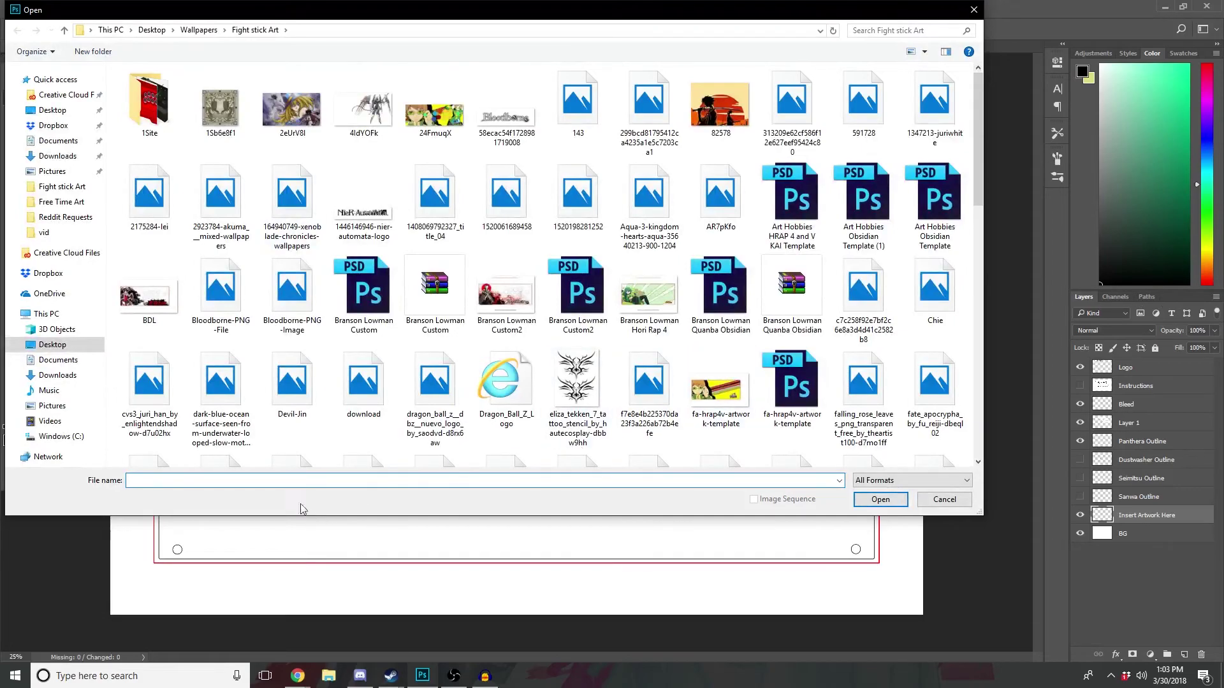
text(h)
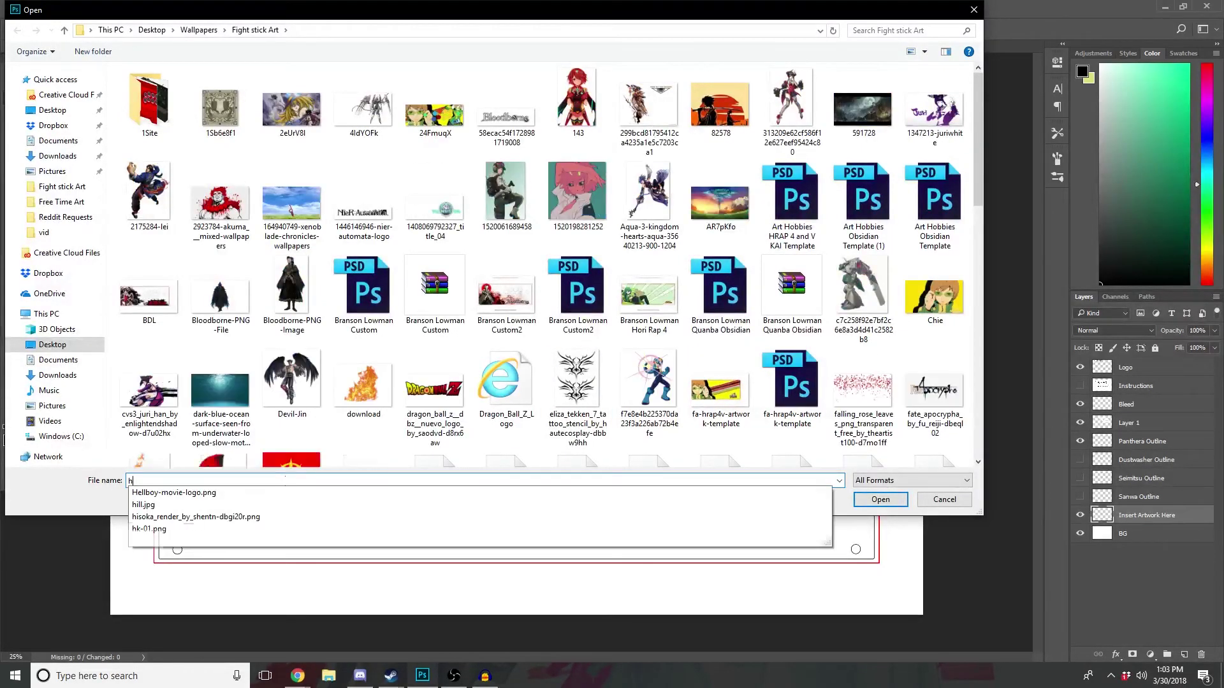
text(i)
key(Down)
key(Down)
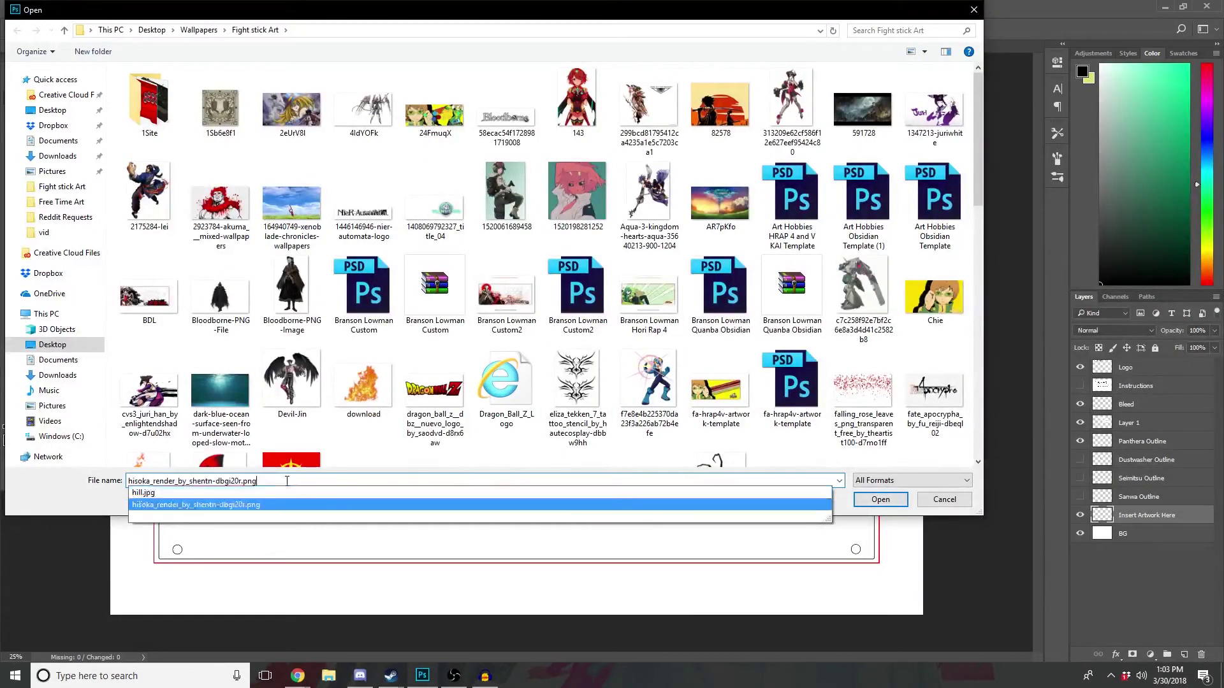
key(Return)
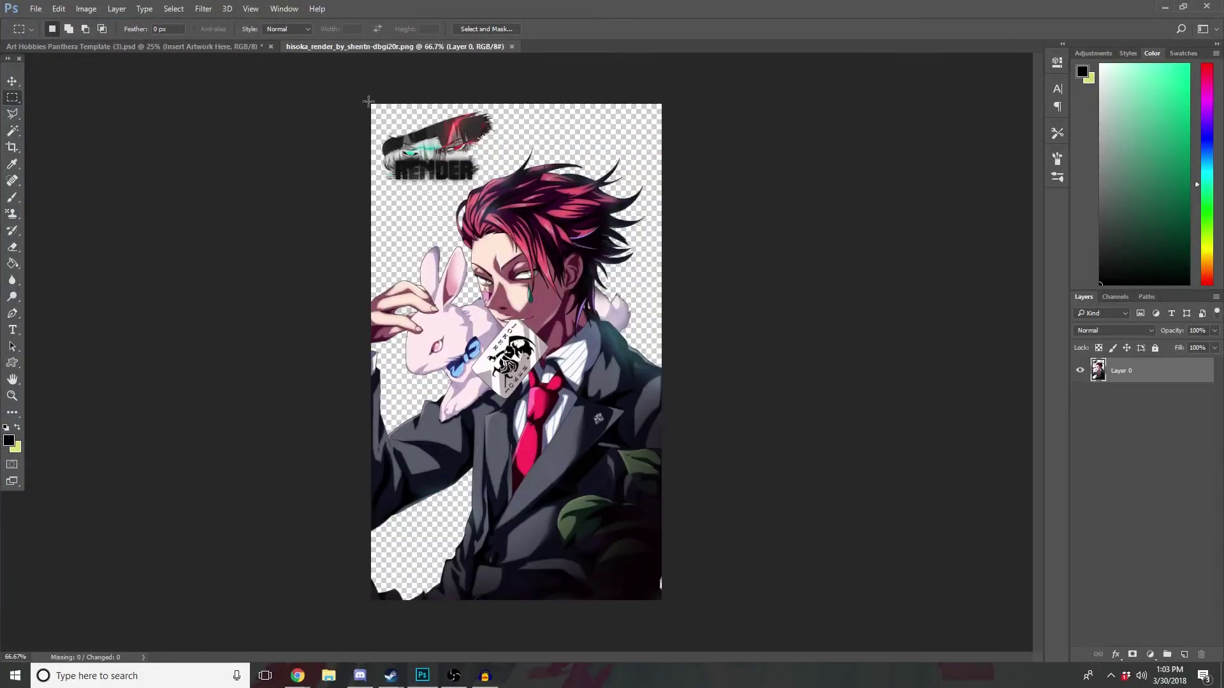
drag(369, 100, 663, 602)
click(134, 46)
key(ctrl+v)
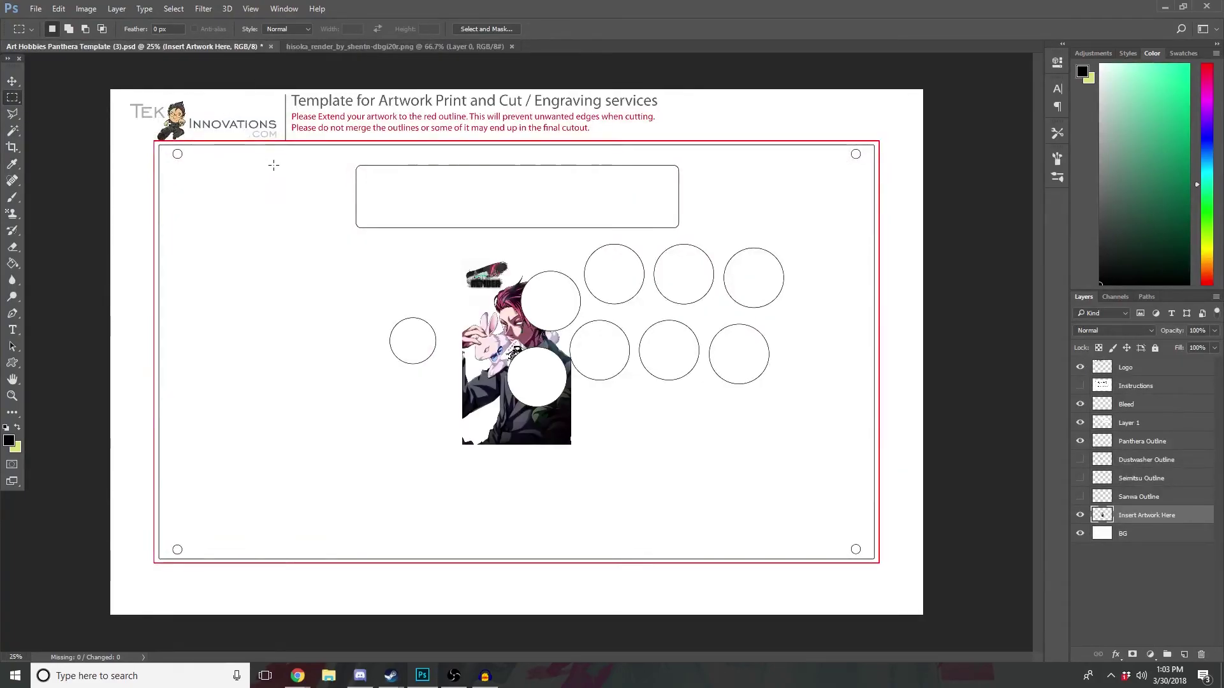
Step: Move the render to the lower left, enlarge it upright, and commit the transform
click(11, 81)
drag(482, 325, 225, 368)
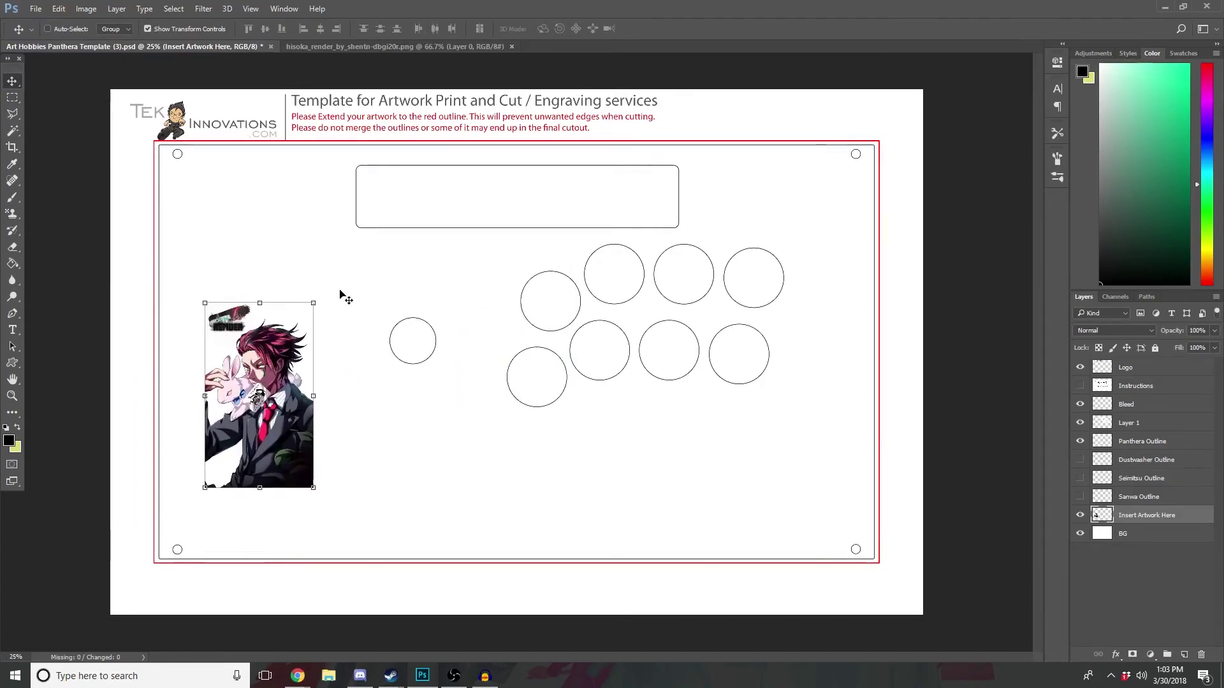
drag(313, 303, 542, 228)
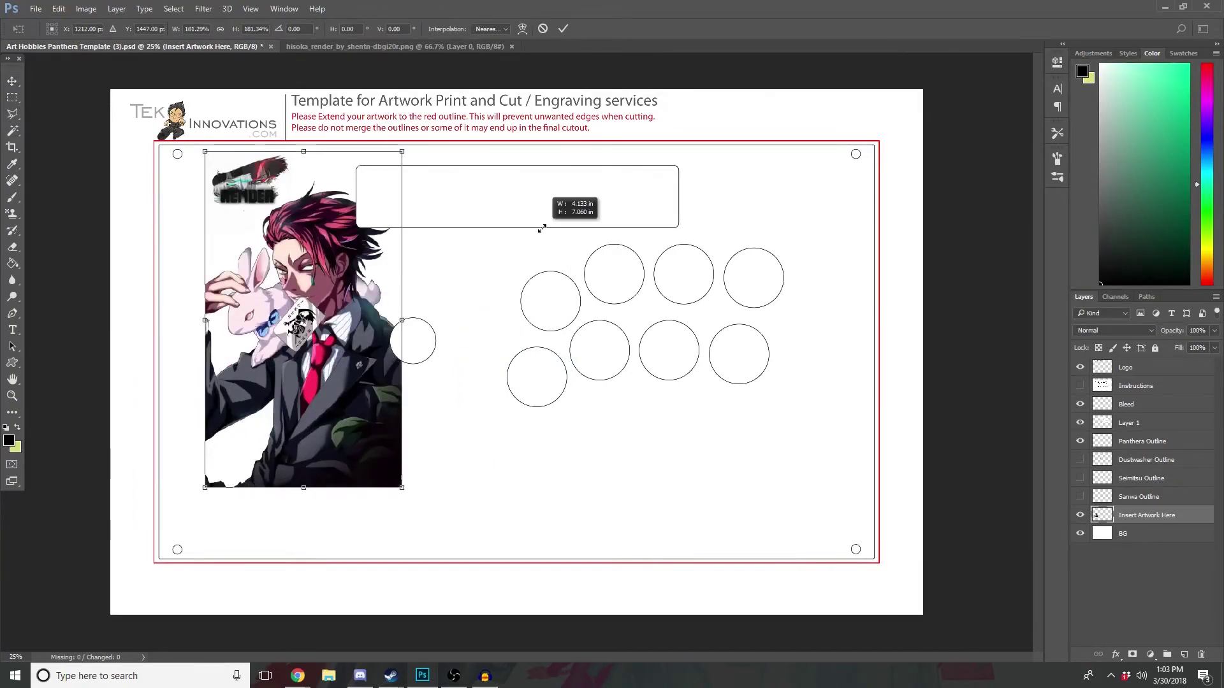
drag(312, 320, 257, 391)
drag(370, 388, 345, 439)
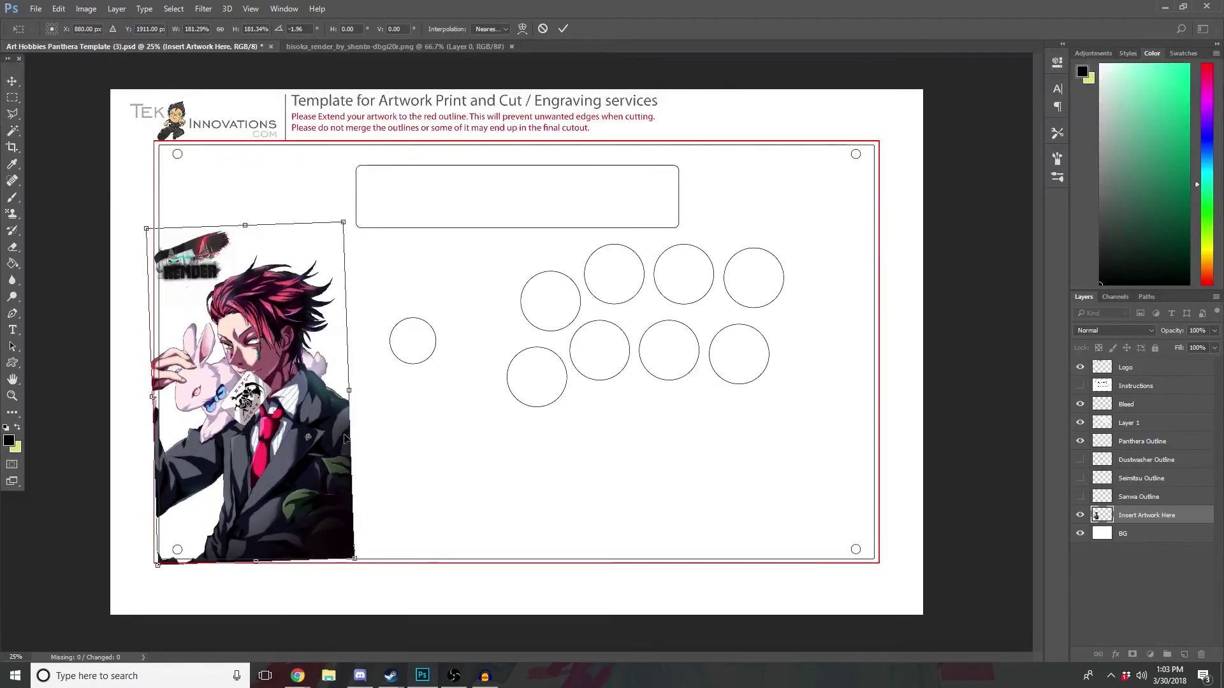
click(404, 445)
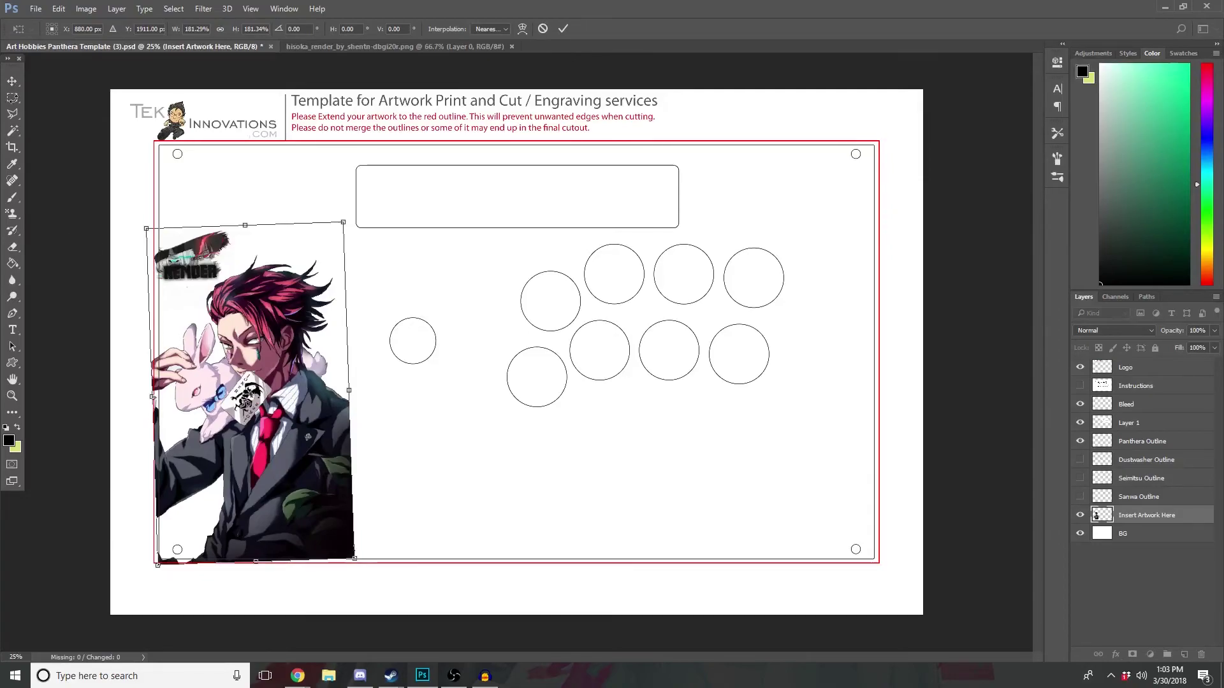
click(13, 95)
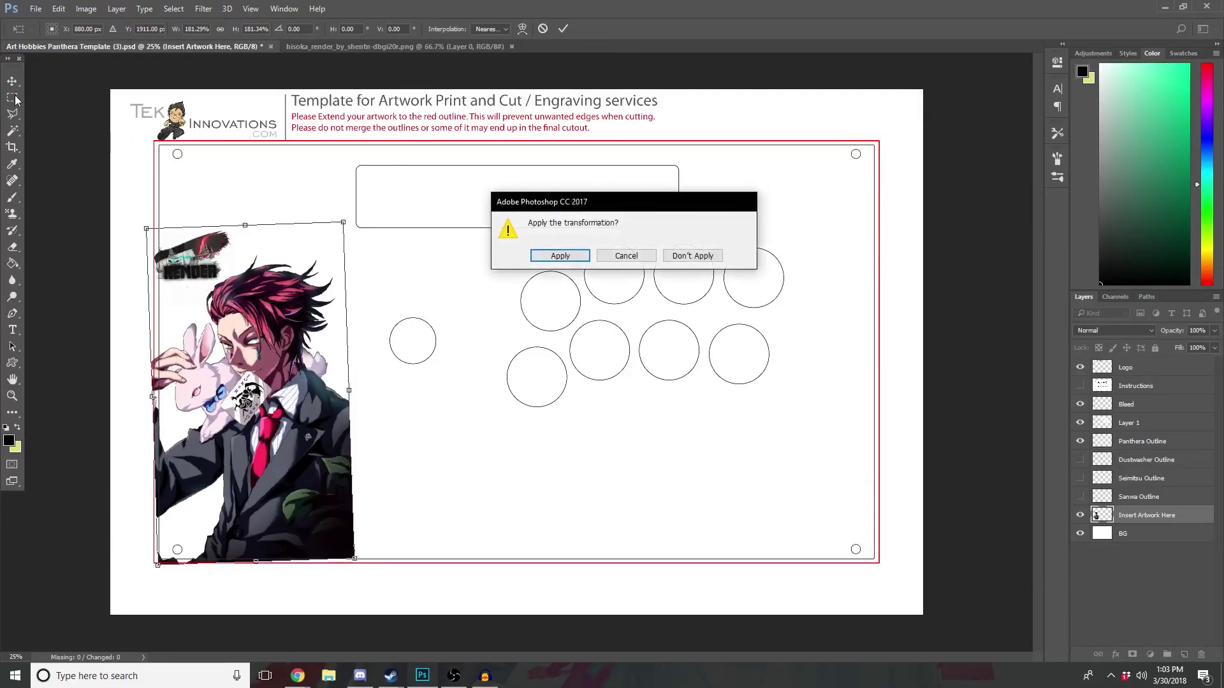
click(626, 256)
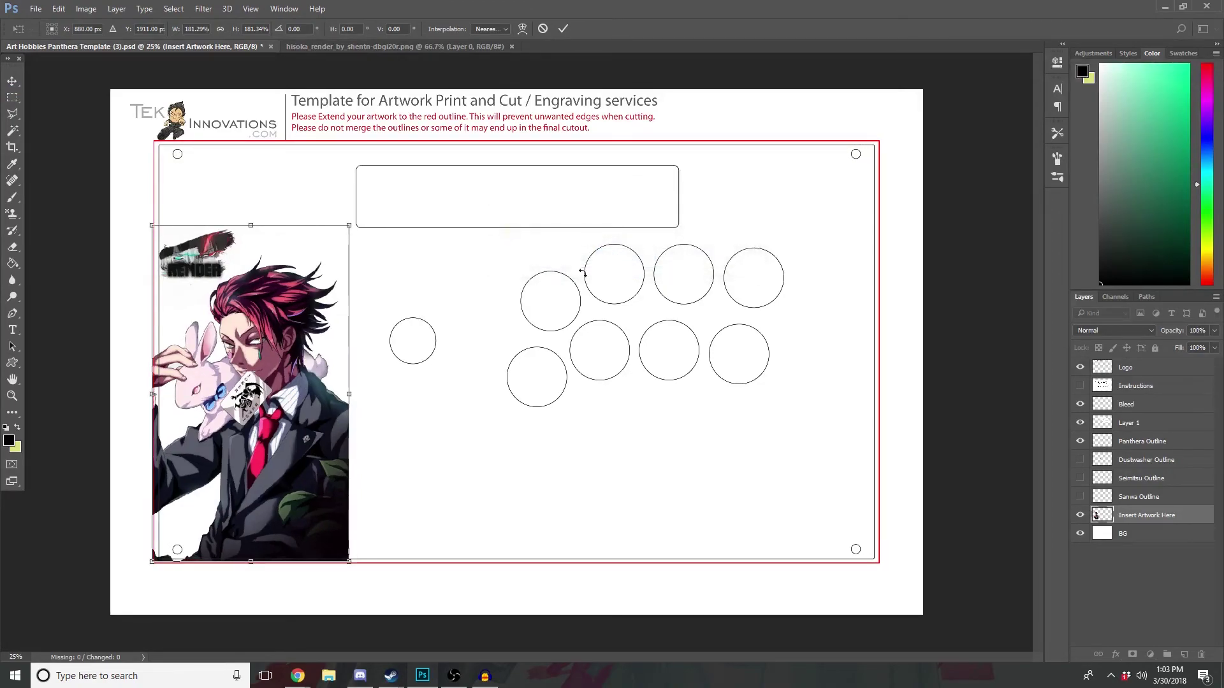
click(563, 28)
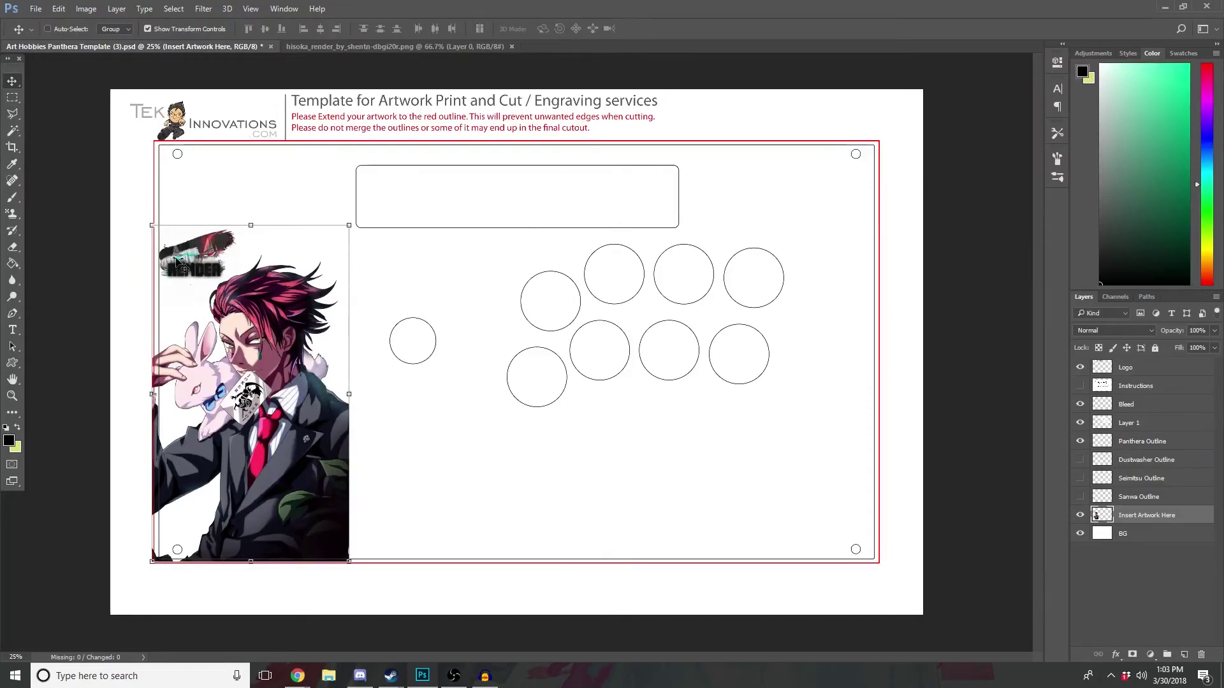
Step: Nudge the Hisoka render right, delete its layer, and bring Google Images back up
key(m)
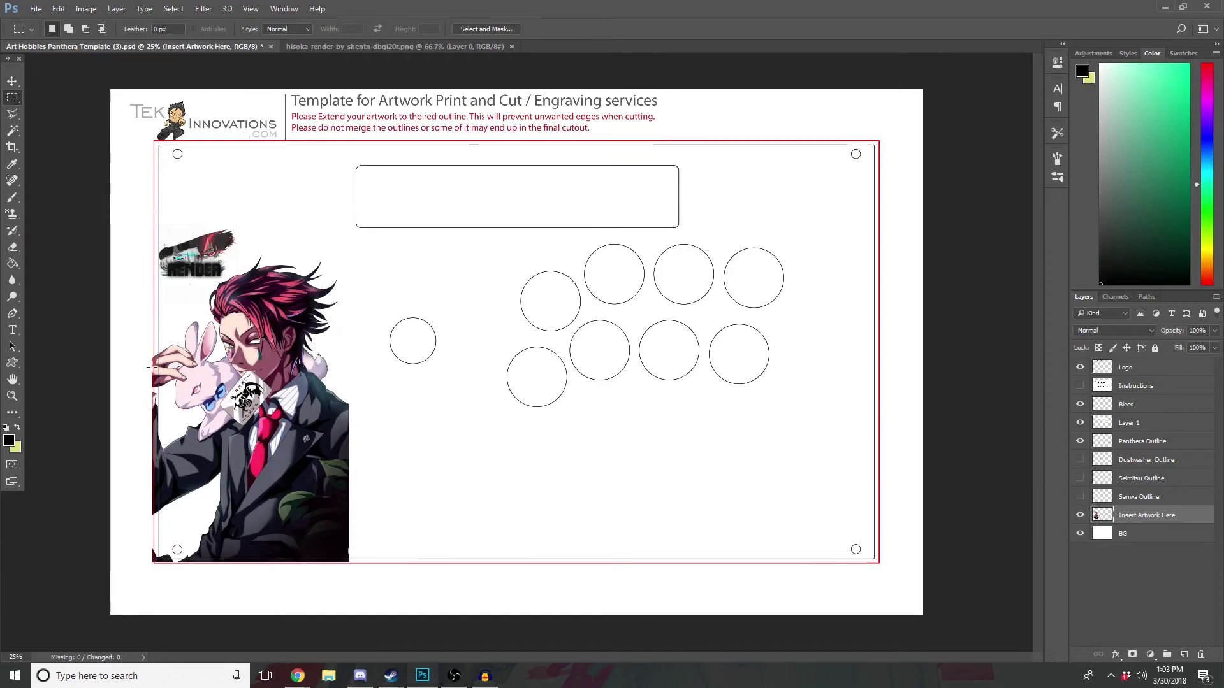
click(13, 81)
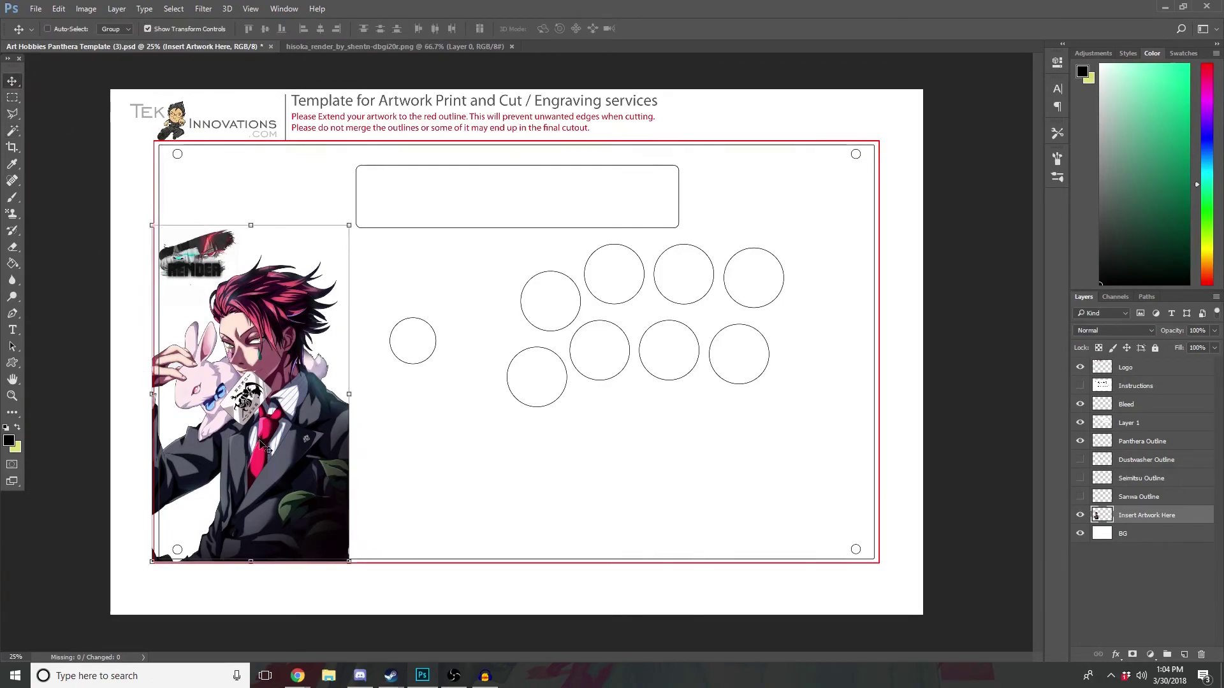
drag(176, 403, 235, 400)
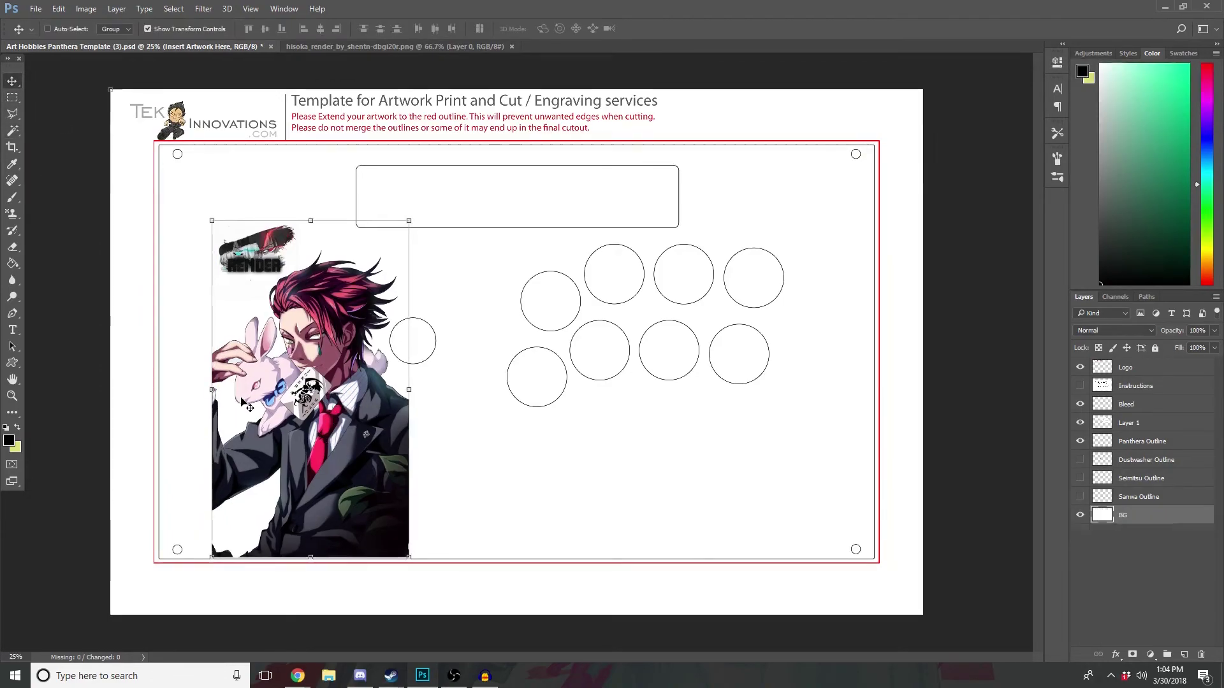
key(Delete)
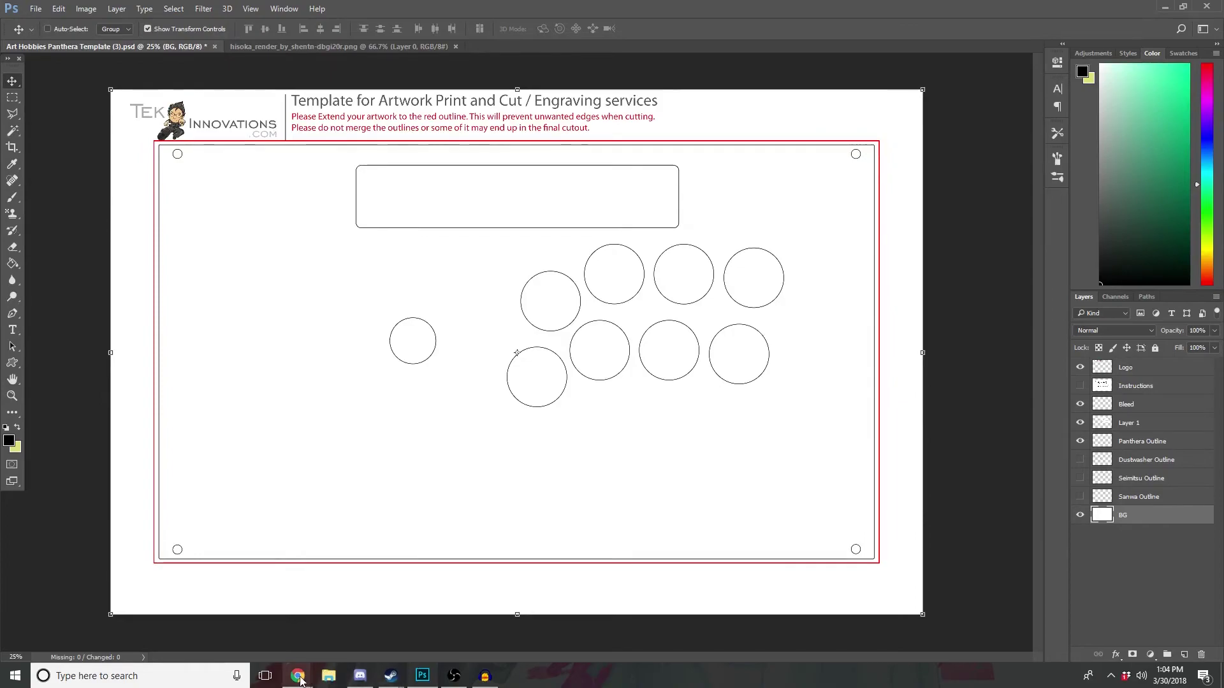
mouse_move(297, 676)
click(322, 649)
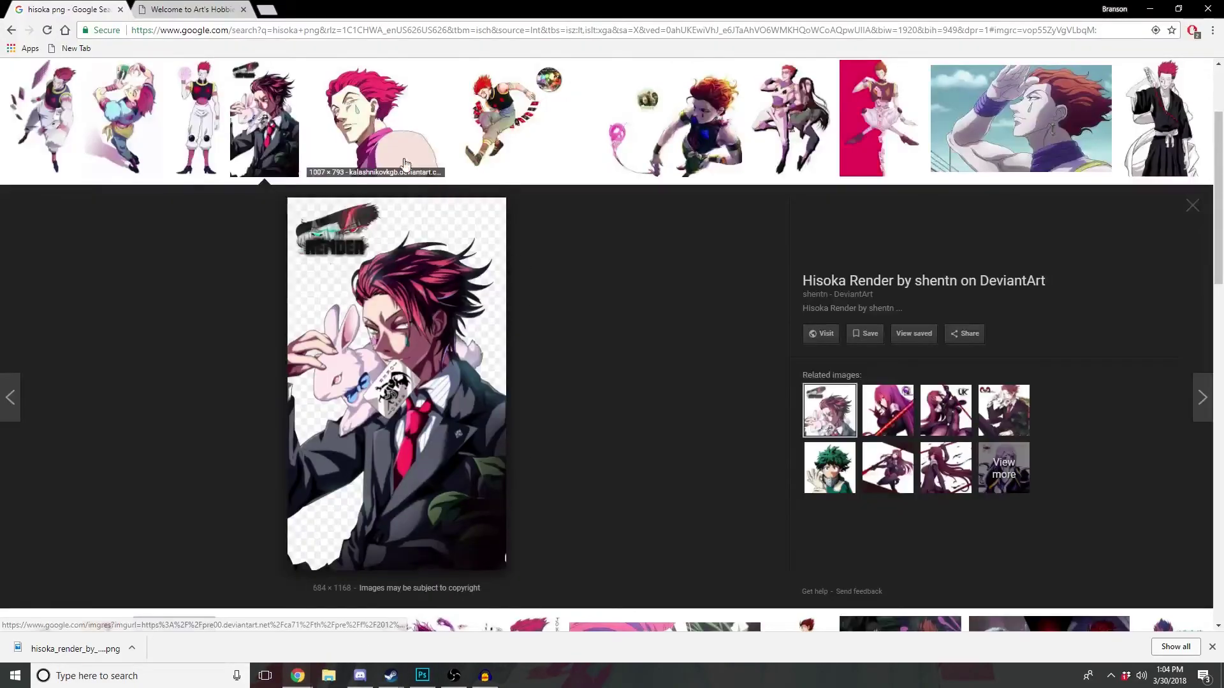
Step: Preview the Hisoka by KalashnikovKGB image and scroll through the related results
click(369, 116)
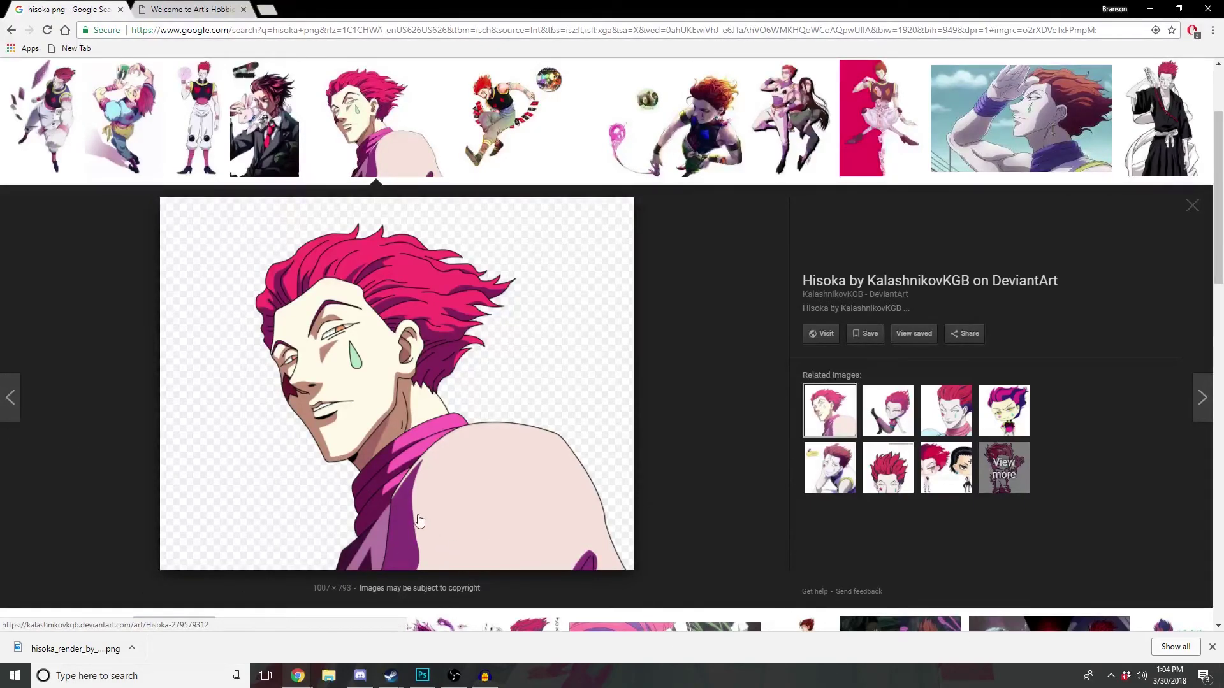
scroll(688, 246, down, 2)
scroll(709, 263, down, 2)
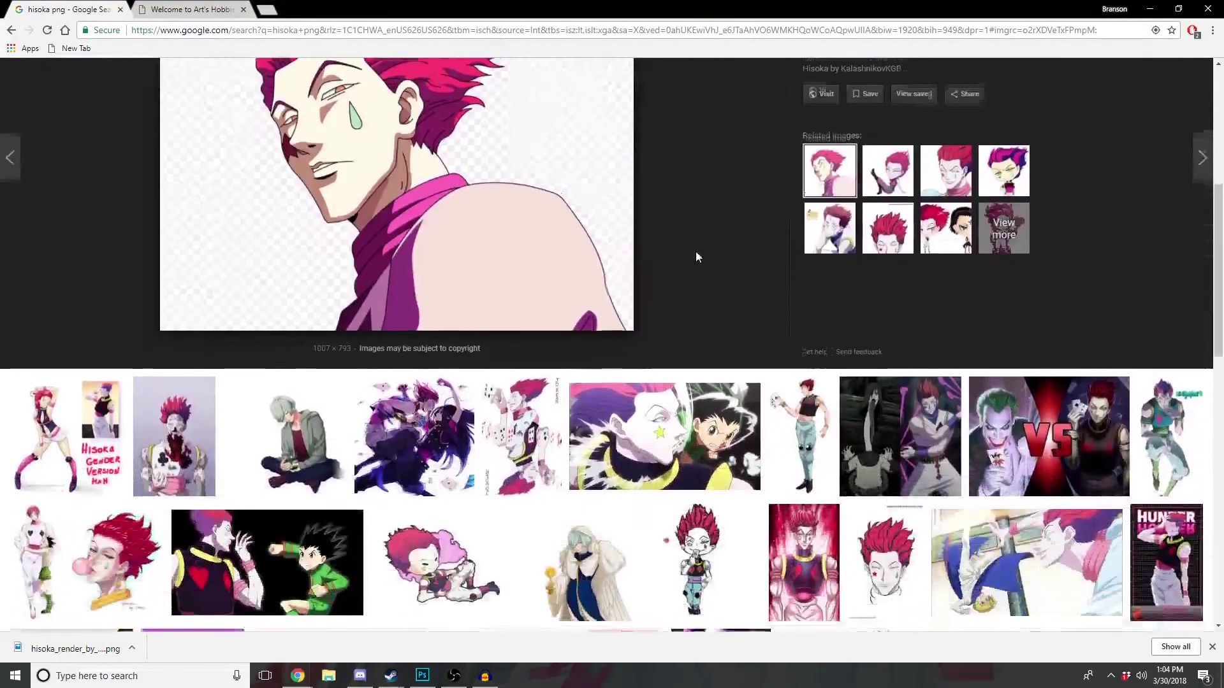
scroll(695, 251, down, 1)
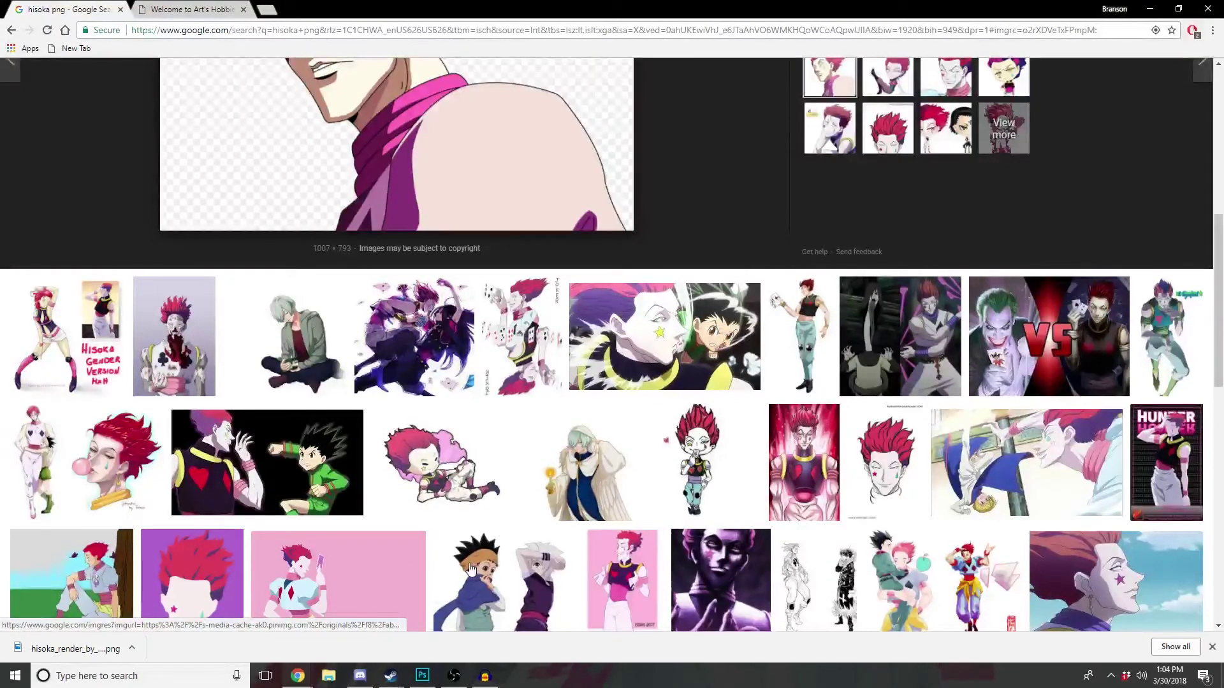
scroll(468, 569, down, 2)
scroll(464, 567, up, 1)
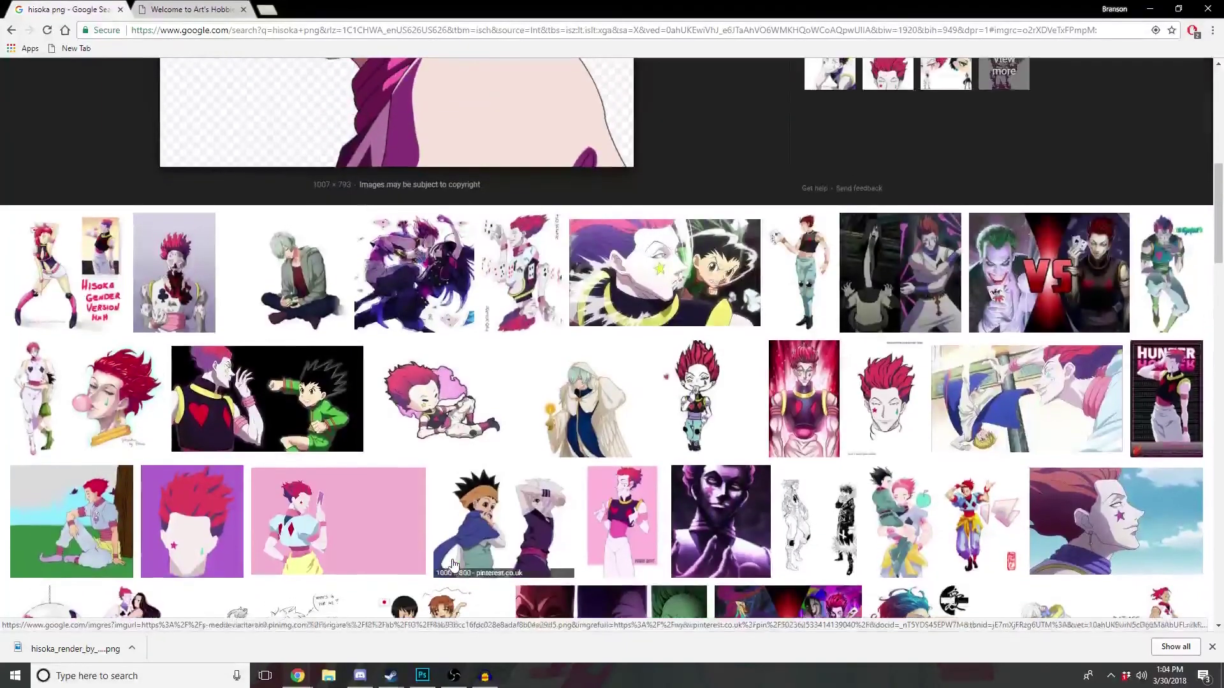
scroll(462, 566, up, 2)
scroll(463, 566, up, 3)
scroll(739, 255, up, 1)
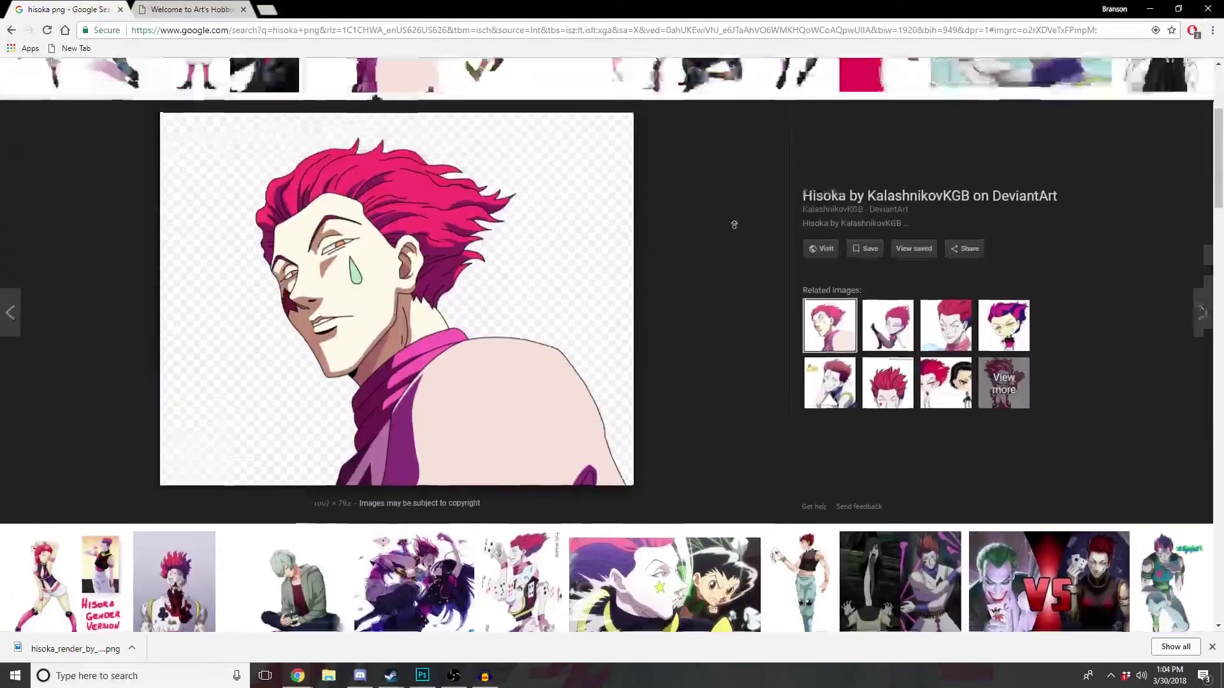
scroll(732, 224, up, 4)
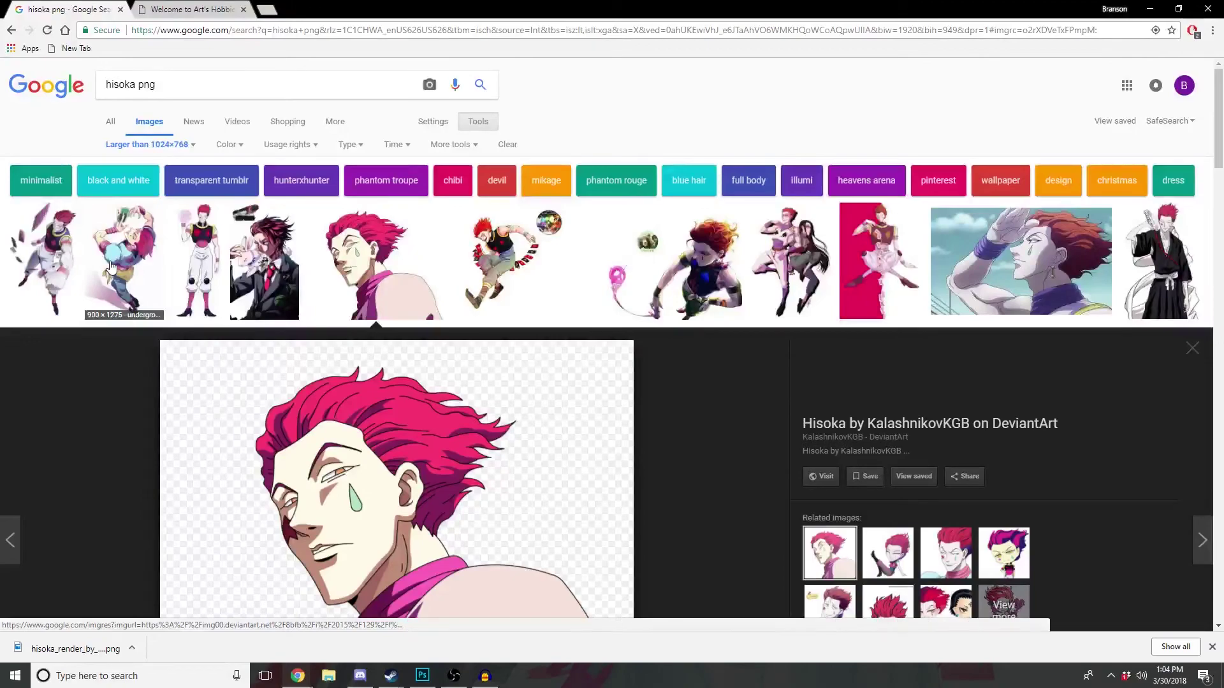
Step: Preview the Hisoka and Illumi image and scroll through its related results
click(792, 255)
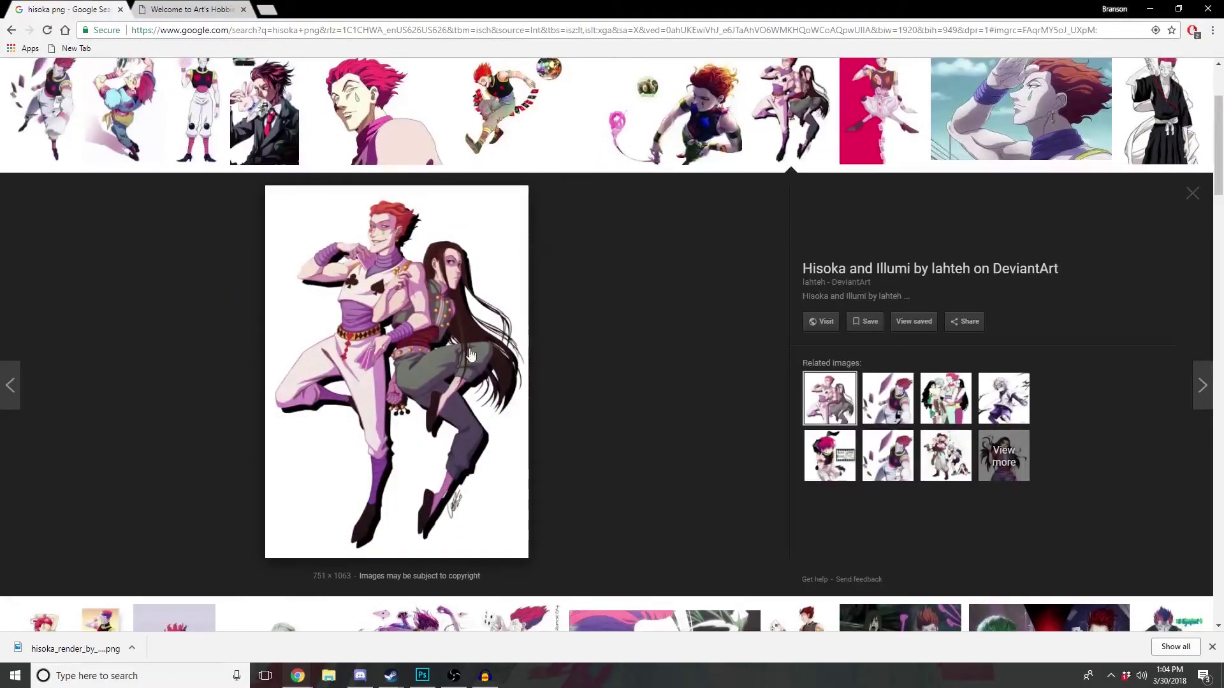
scroll(724, 347, down, 2)
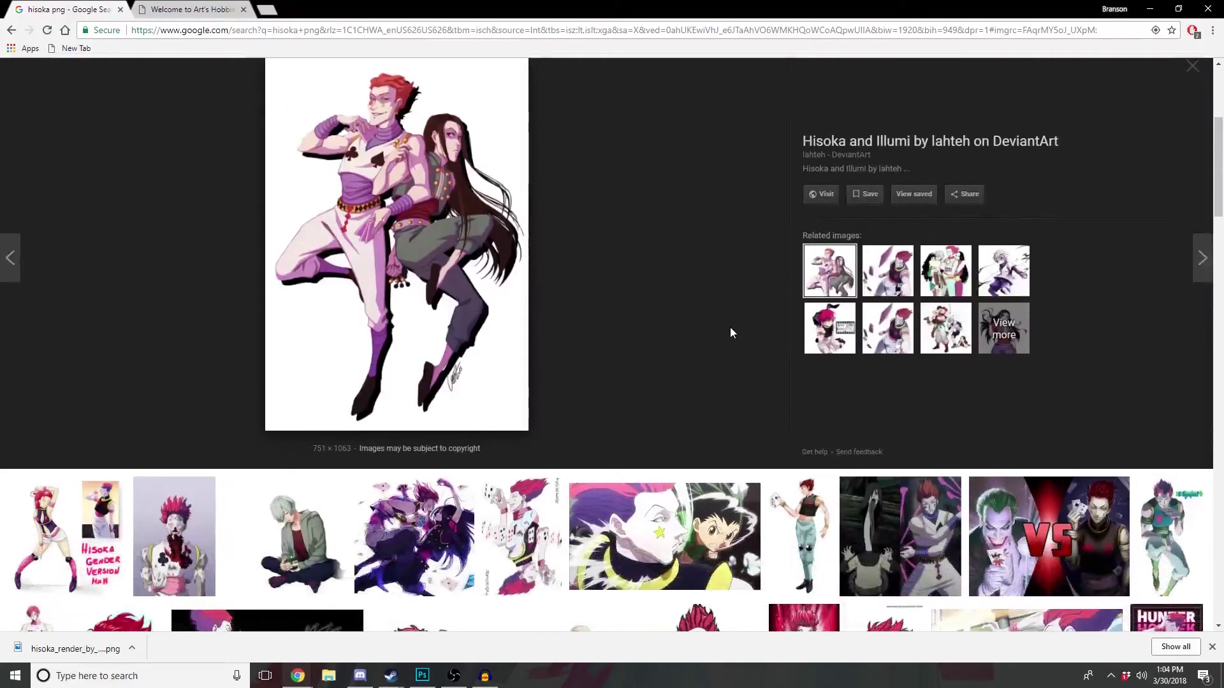
scroll(700, 328, down, 2)
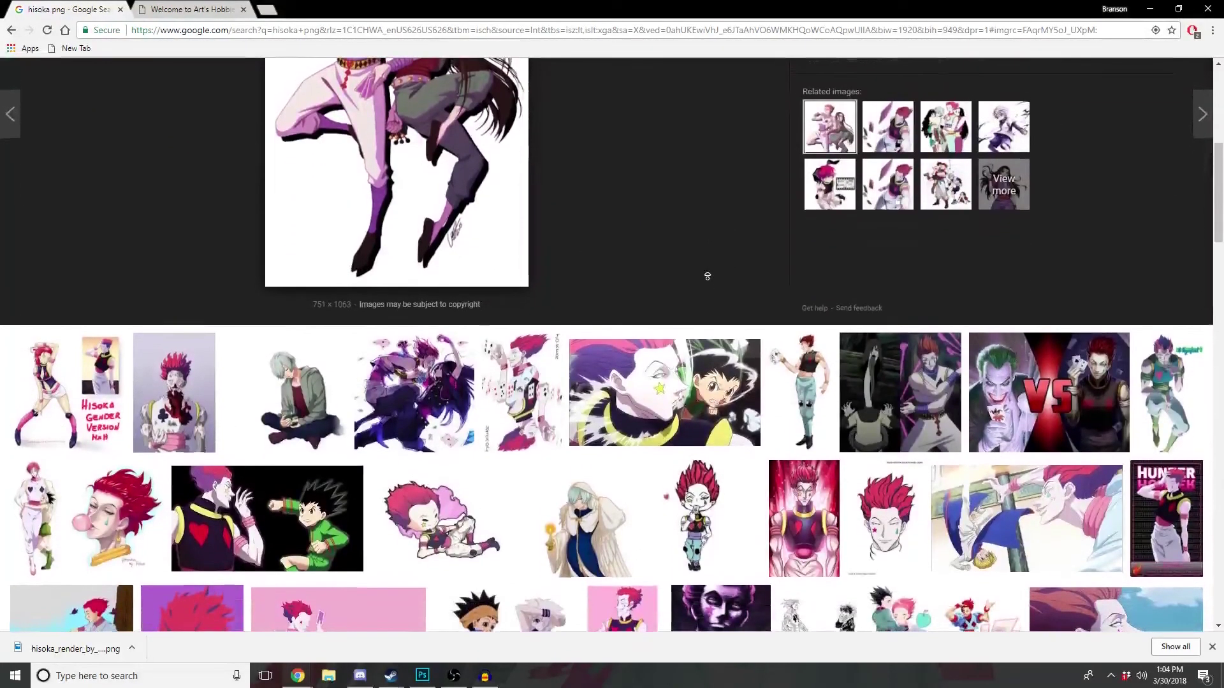
scroll(701, 313, down, 3)
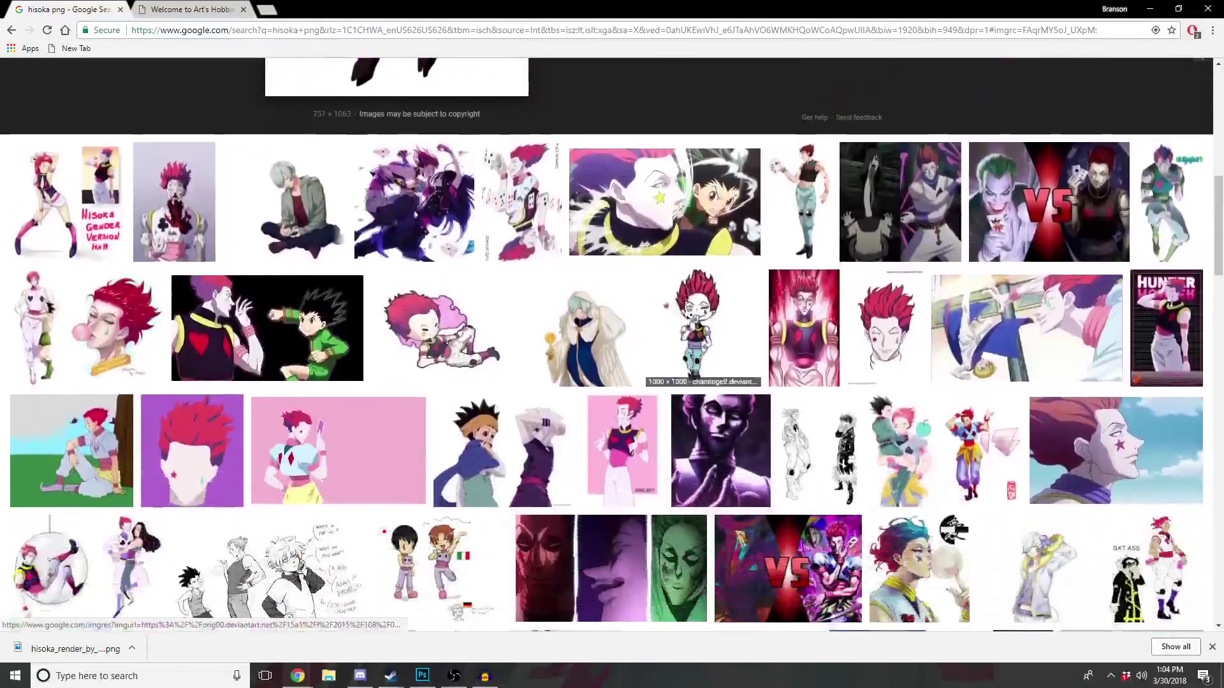
scroll(679, 328, down, 2)
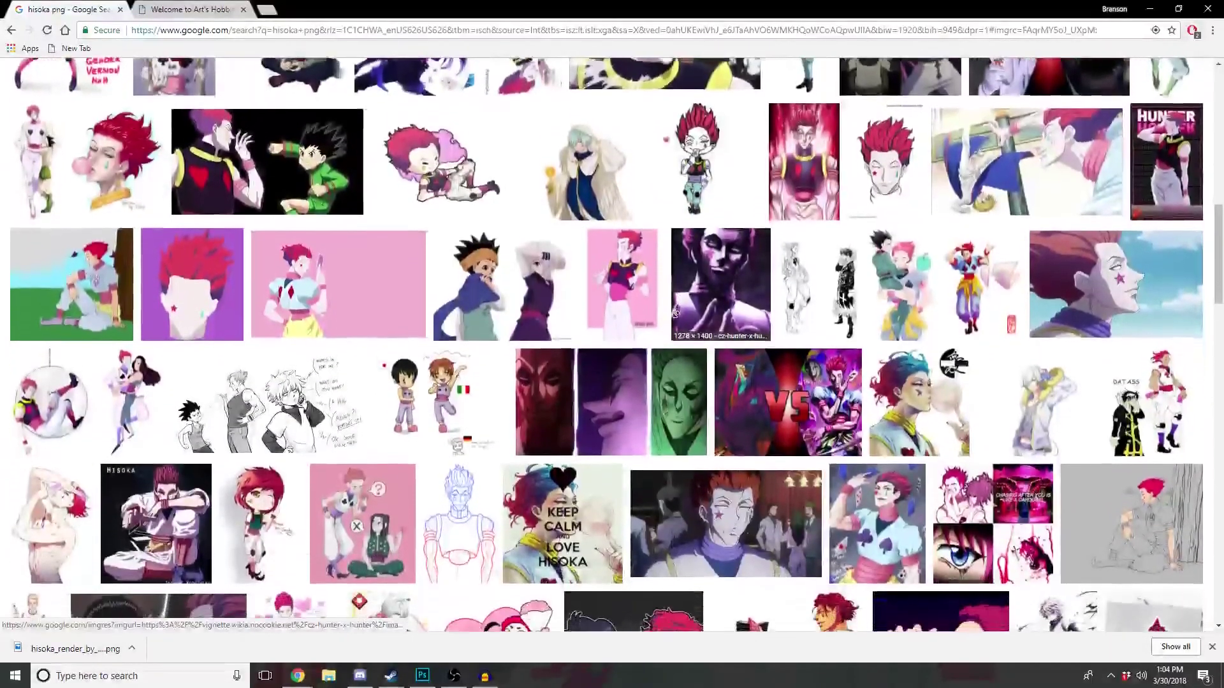
scroll(677, 322, down, 1)
scroll(674, 312, down, 4)
scroll(673, 304, up, 13)
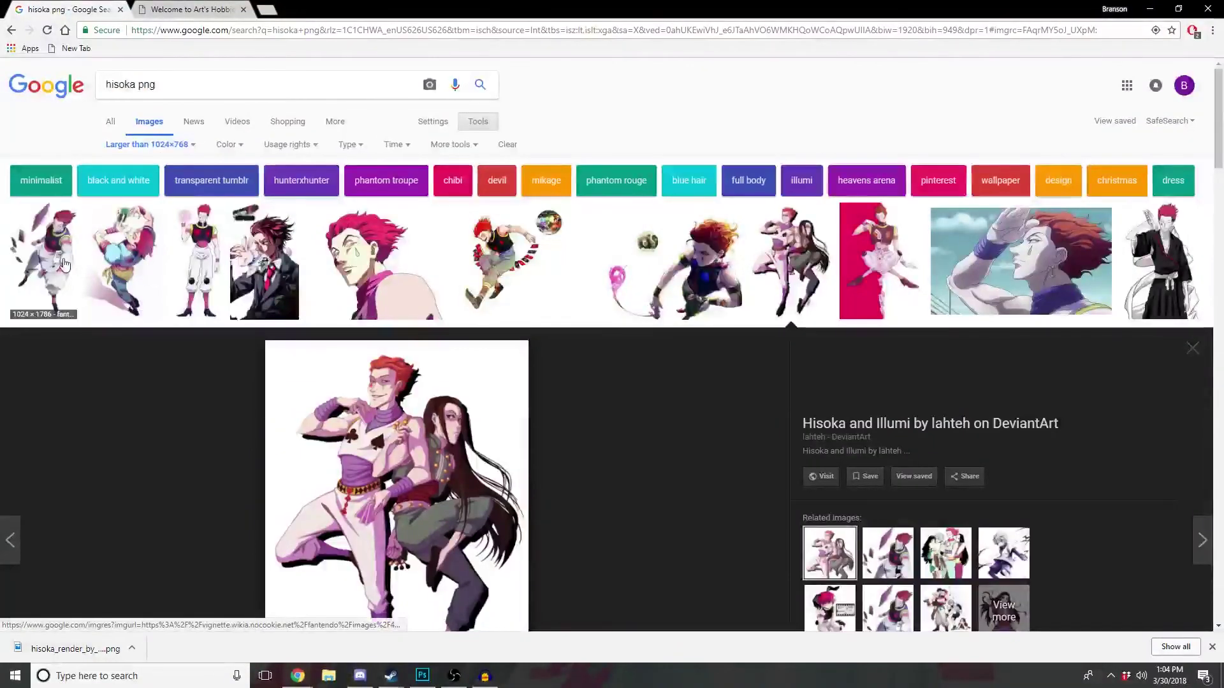
Step: Preview more Hisoka renders, including Toree182's and a pink-background version
click(129, 253)
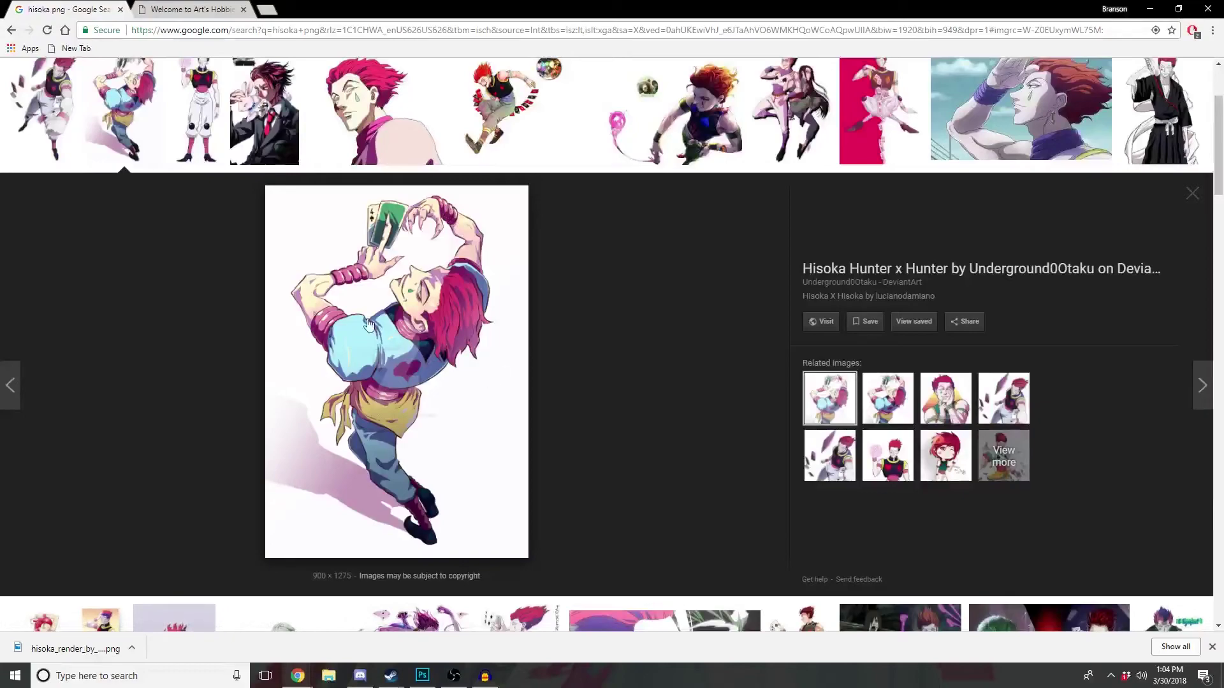
click(185, 80)
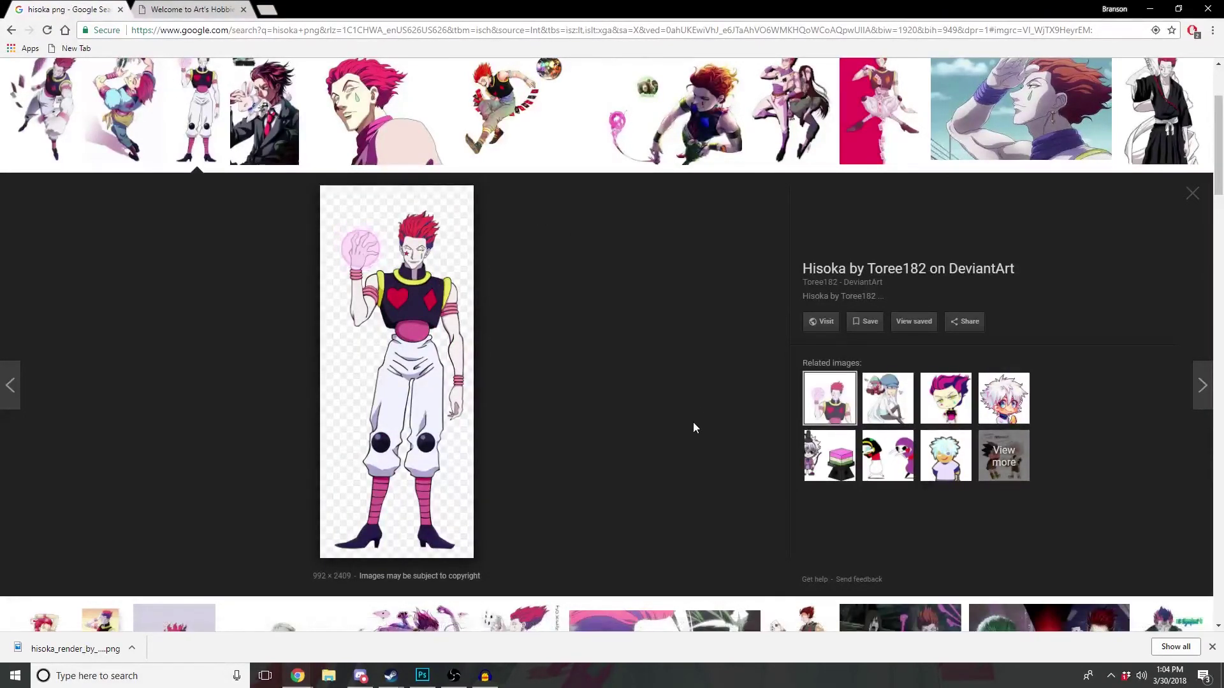
click(895, 132)
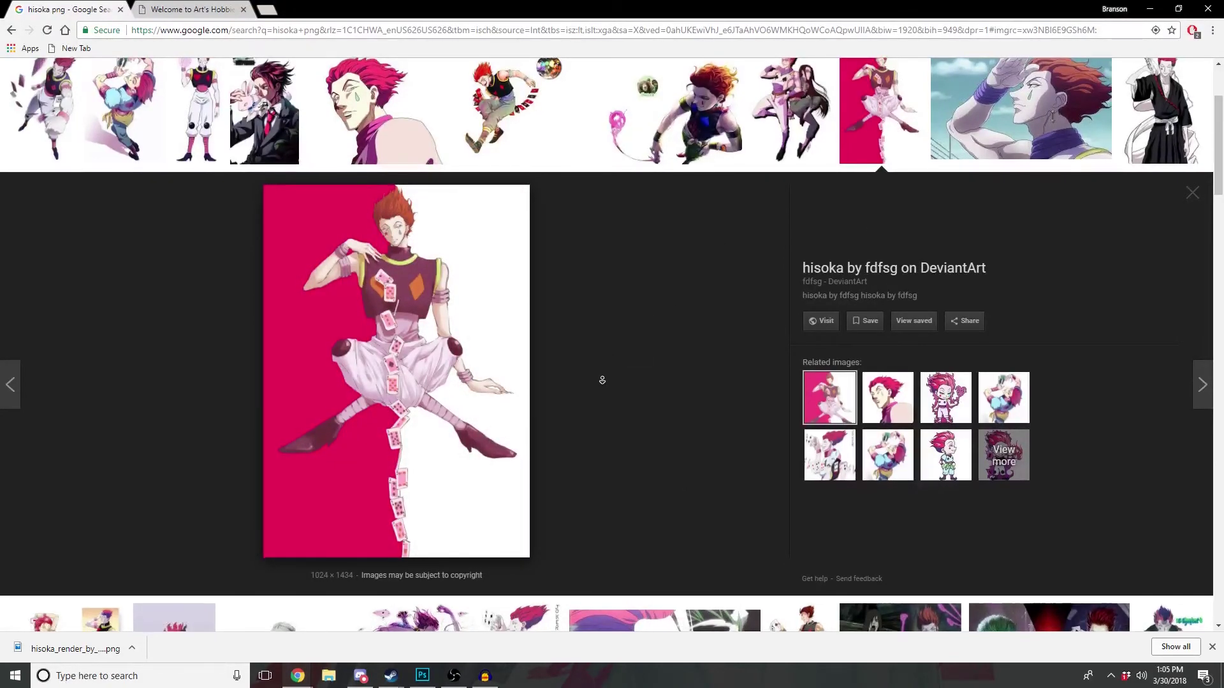
scroll(601, 382, up, 3)
click(155, 79)
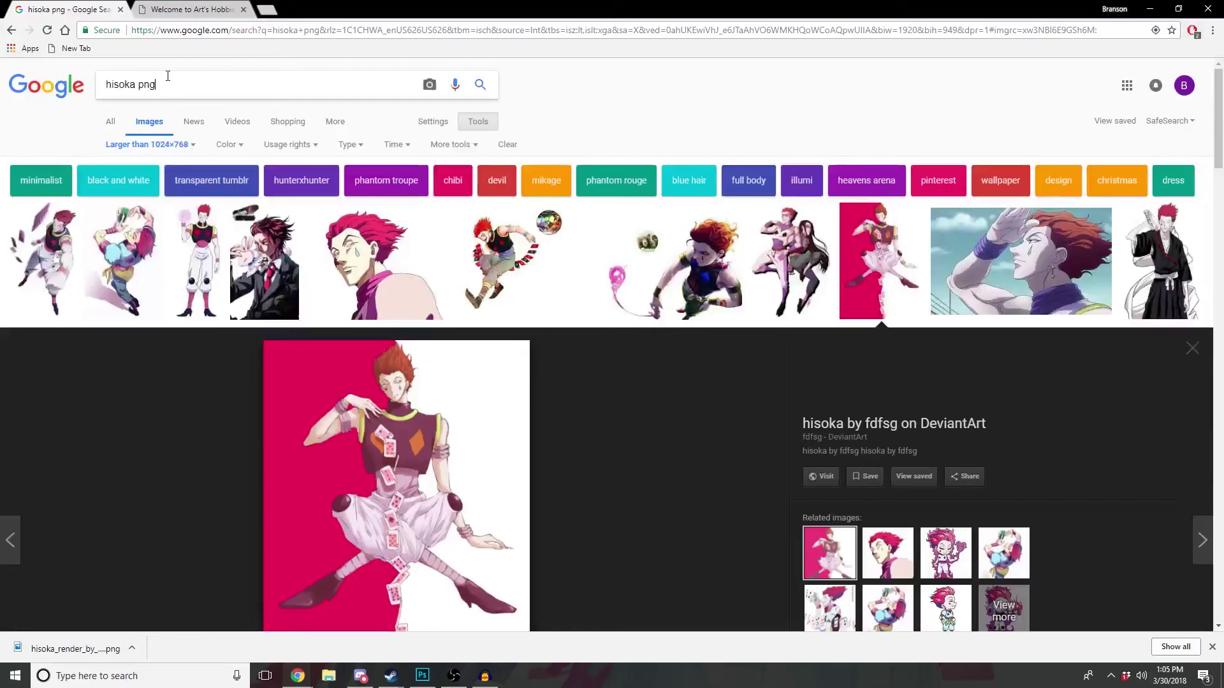
key(BackSpace)
key(BackSpace)
key(BackSpace)
key(Return)
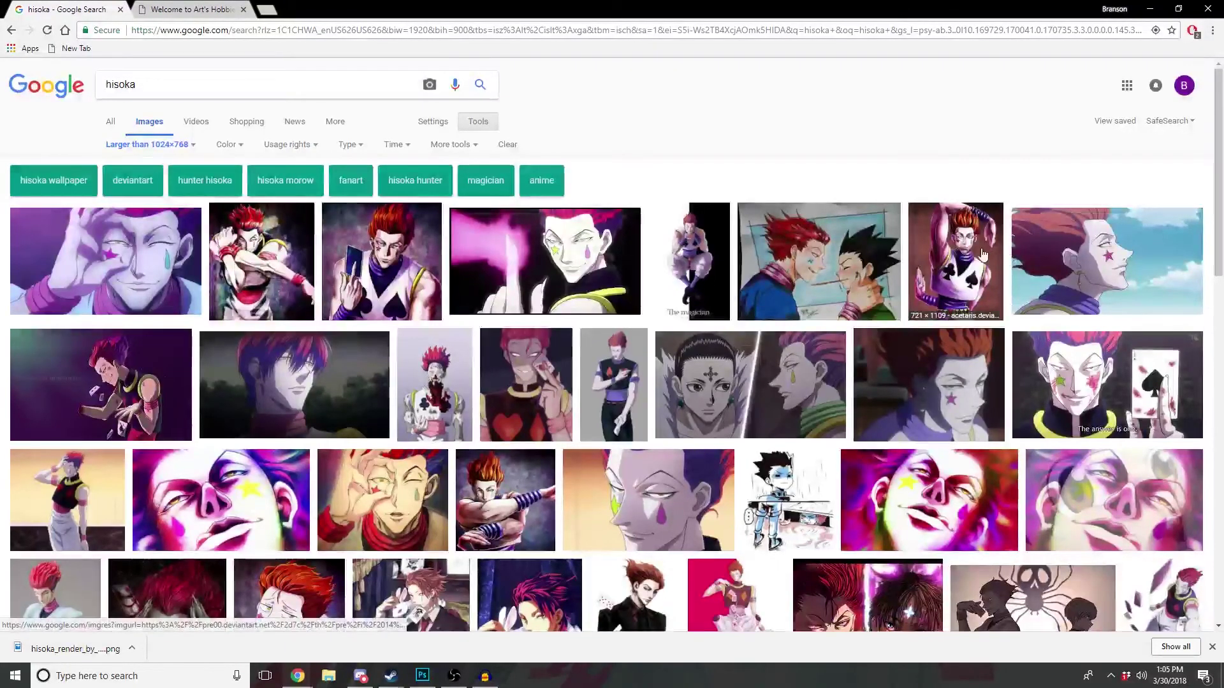
scroll(407, 547, down, 1)
scroll(407, 547, down, 2)
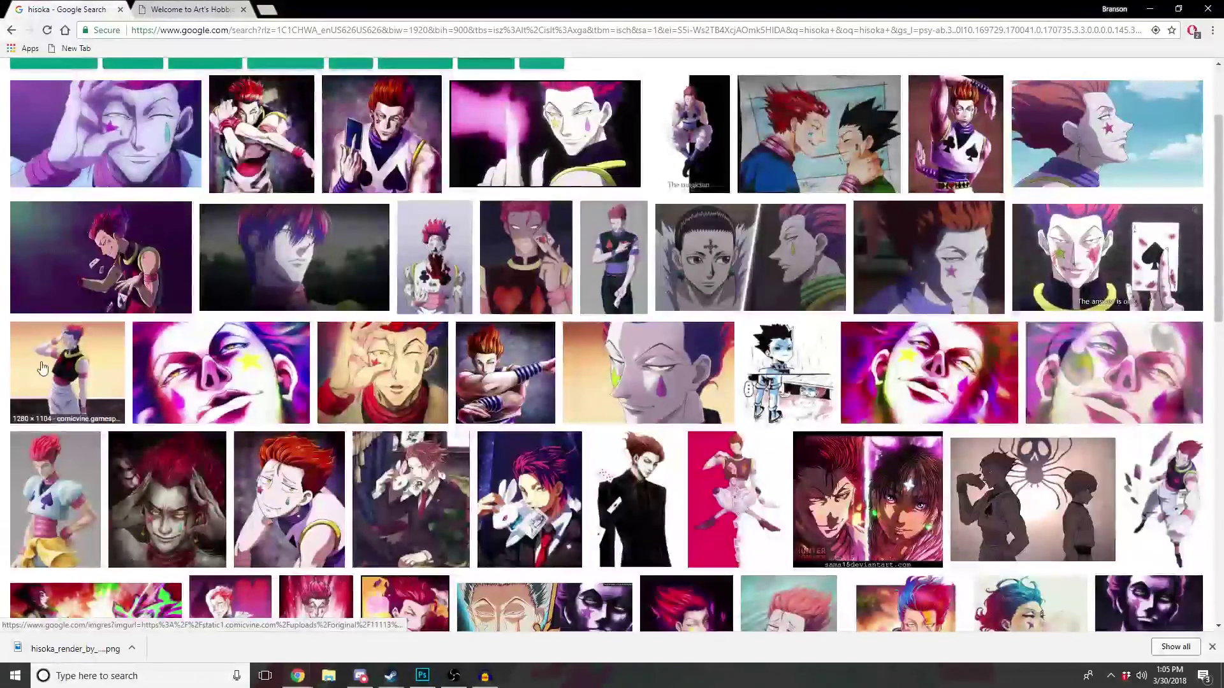
click(43, 369)
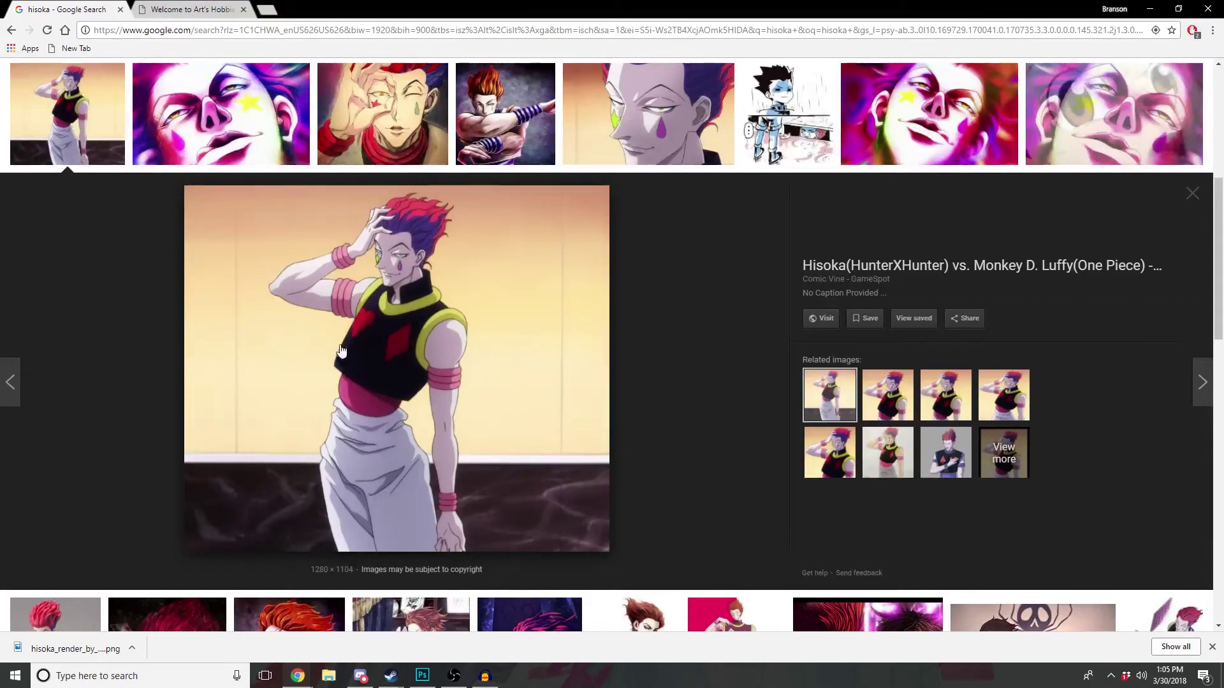
scroll(477, 450, down, 2)
middle_click(724, 199)
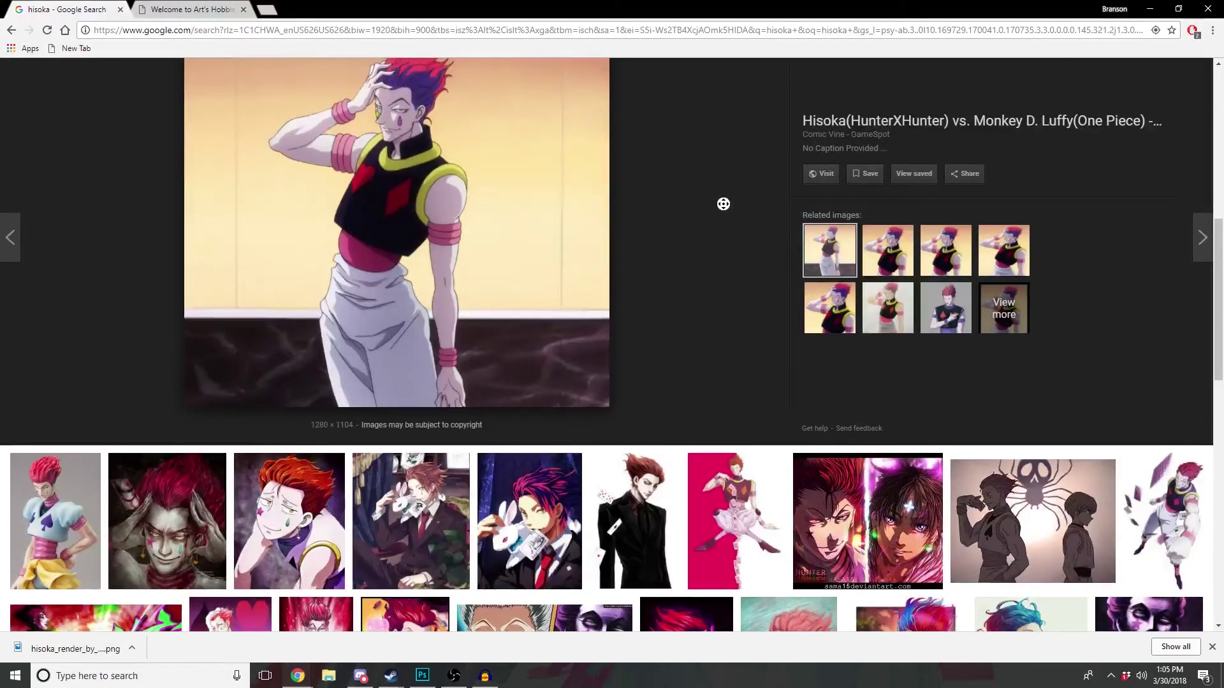
scroll(723, 204, down, 3)
scroll(707, 207, down, 3)
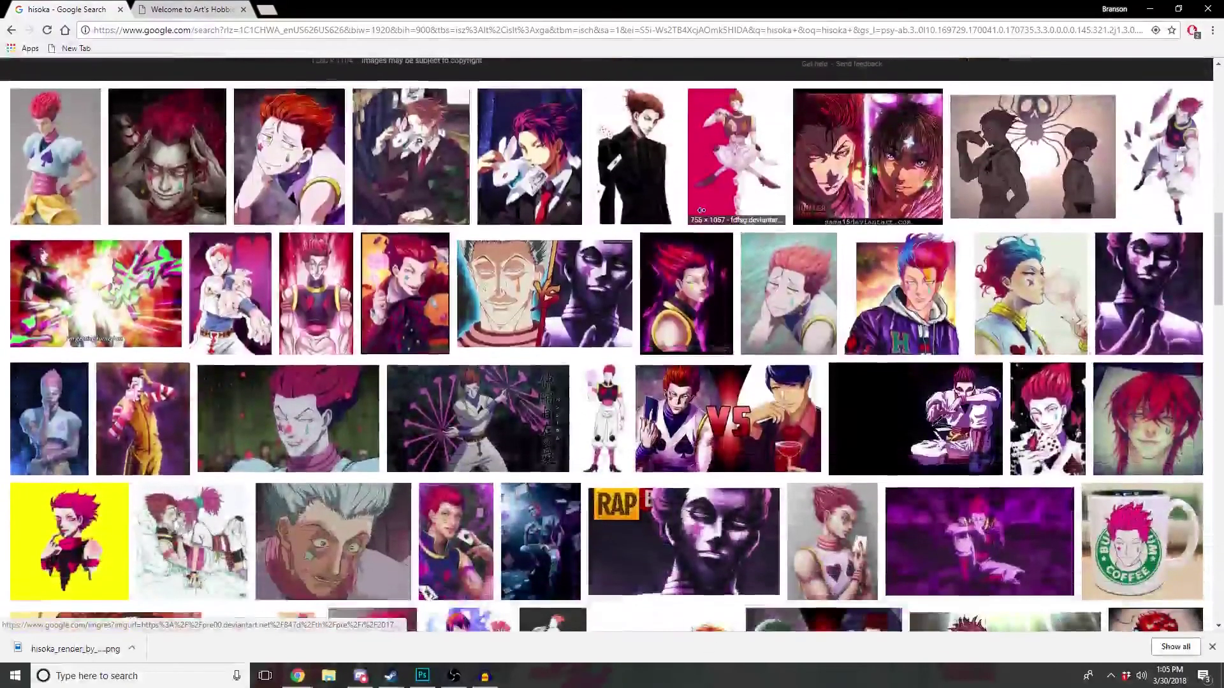
scroll(701, 210, down, 4)
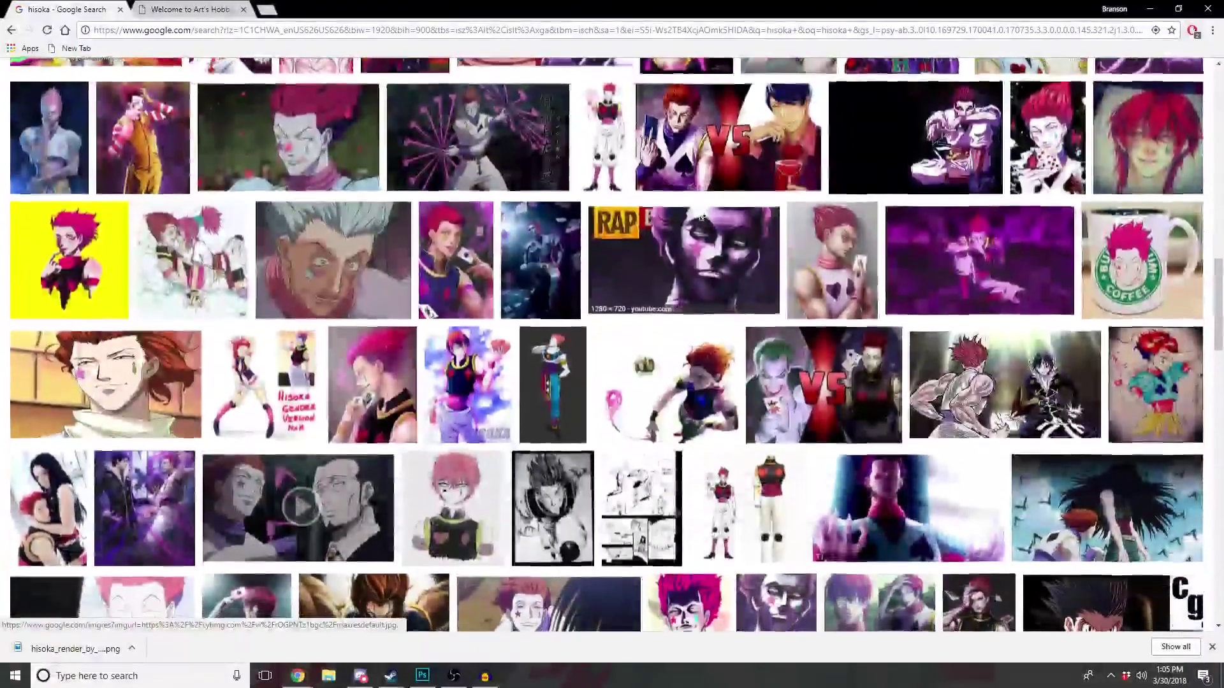
scroll(702, 216, down, 1)
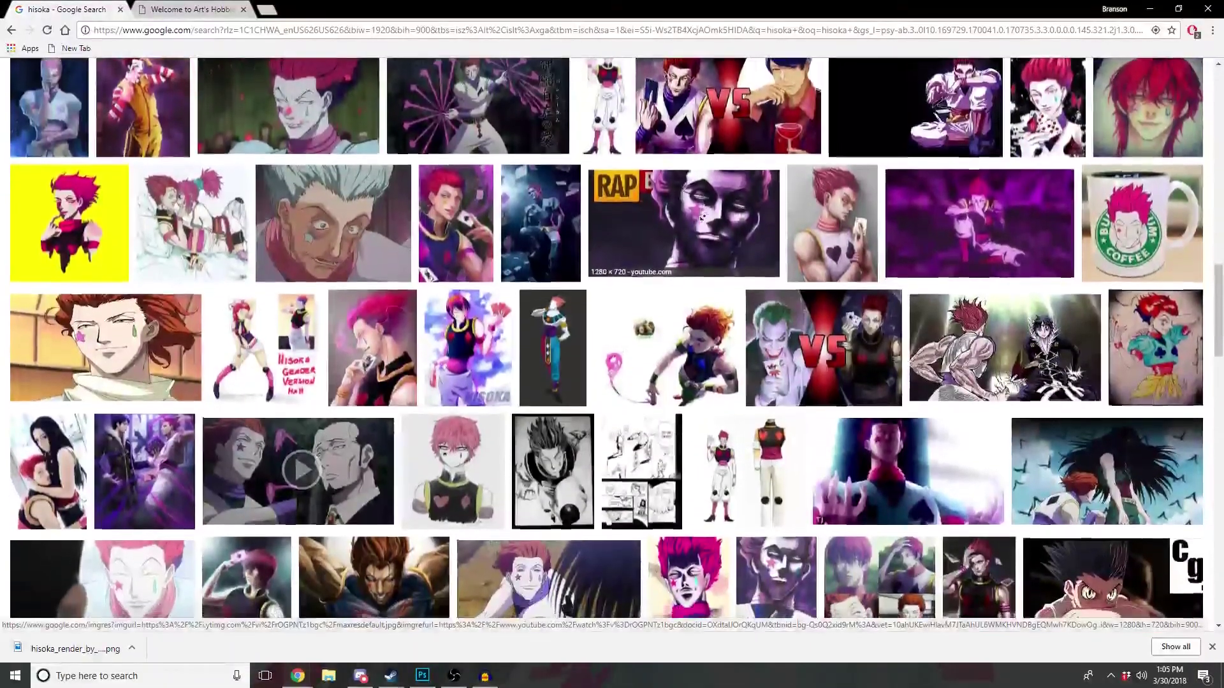
scroll(701, 217, down, 1)
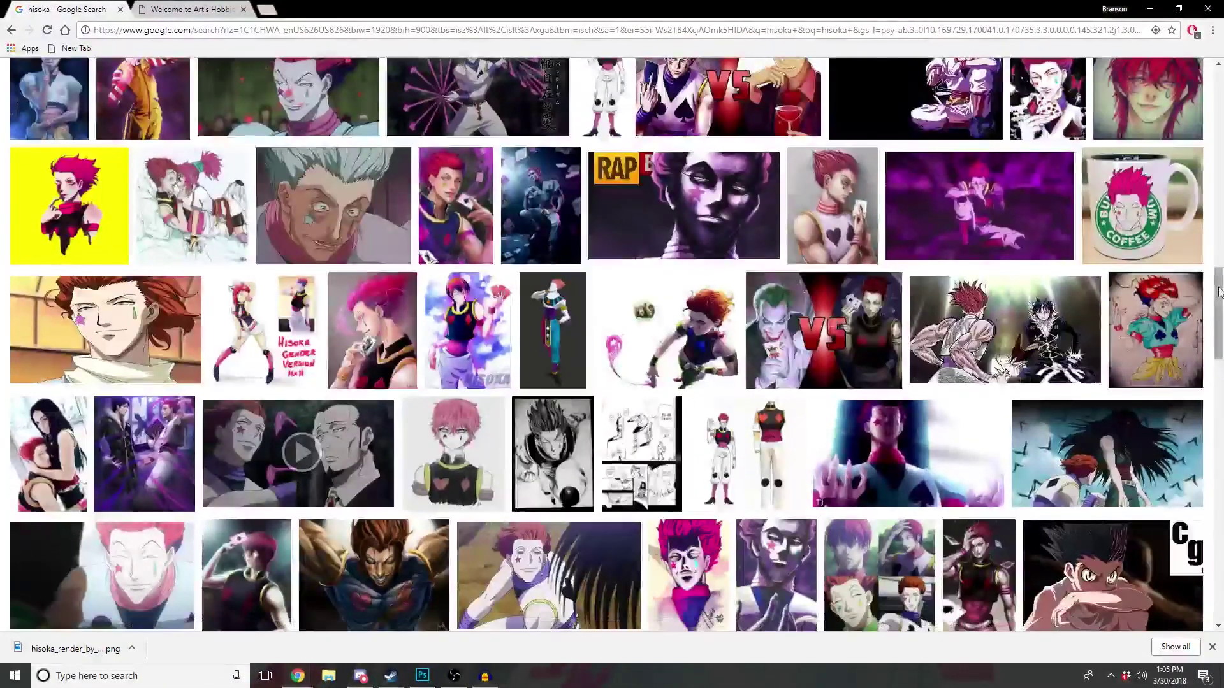
drag(1219, 292, 1219, 83)
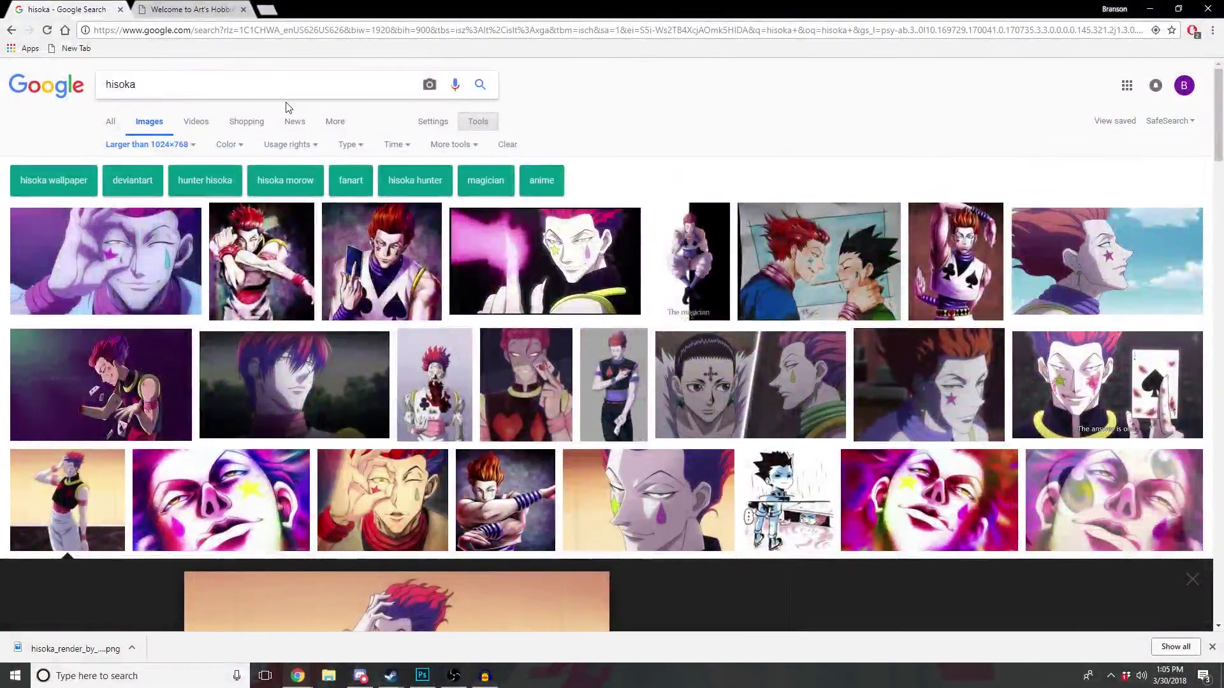
text(o)
key(BackSpace)
text(pn)
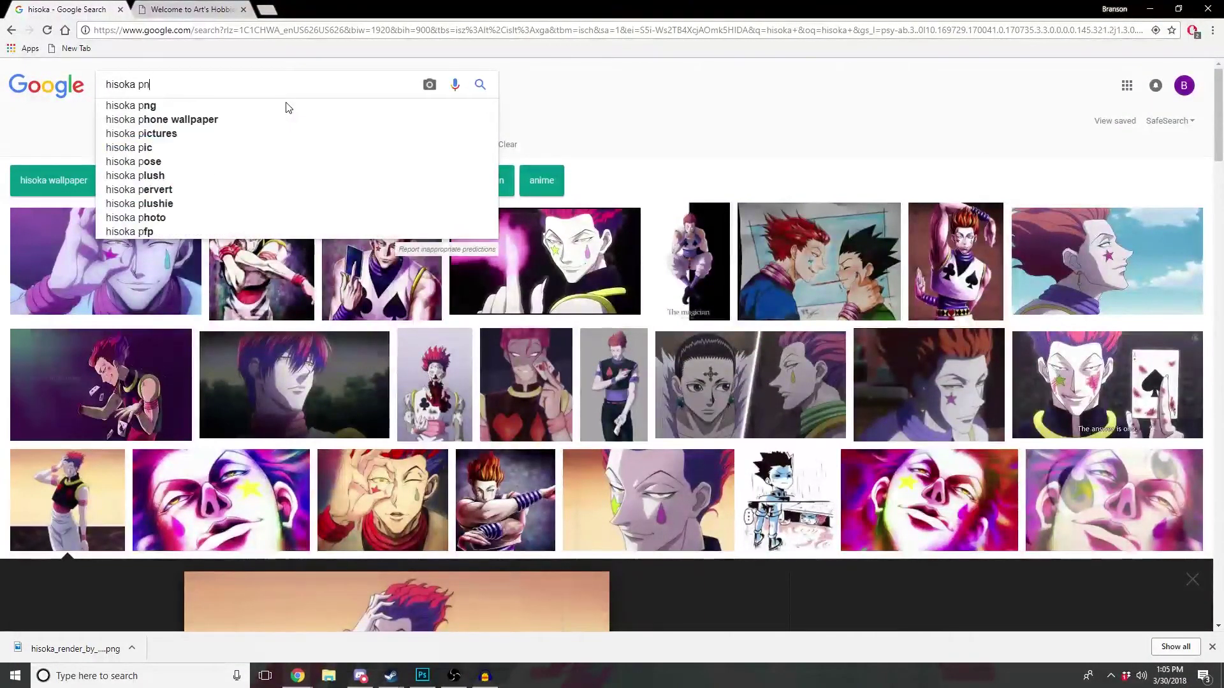
click(286, 106)
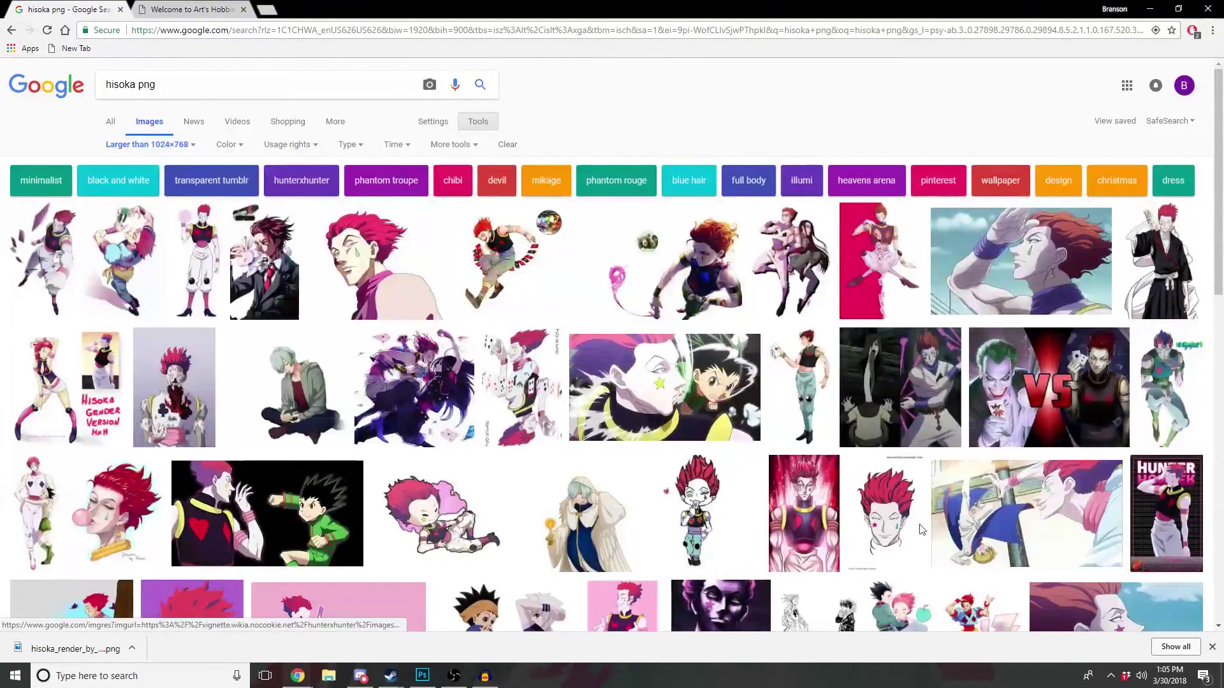
scroll(905, 526, down, 2)
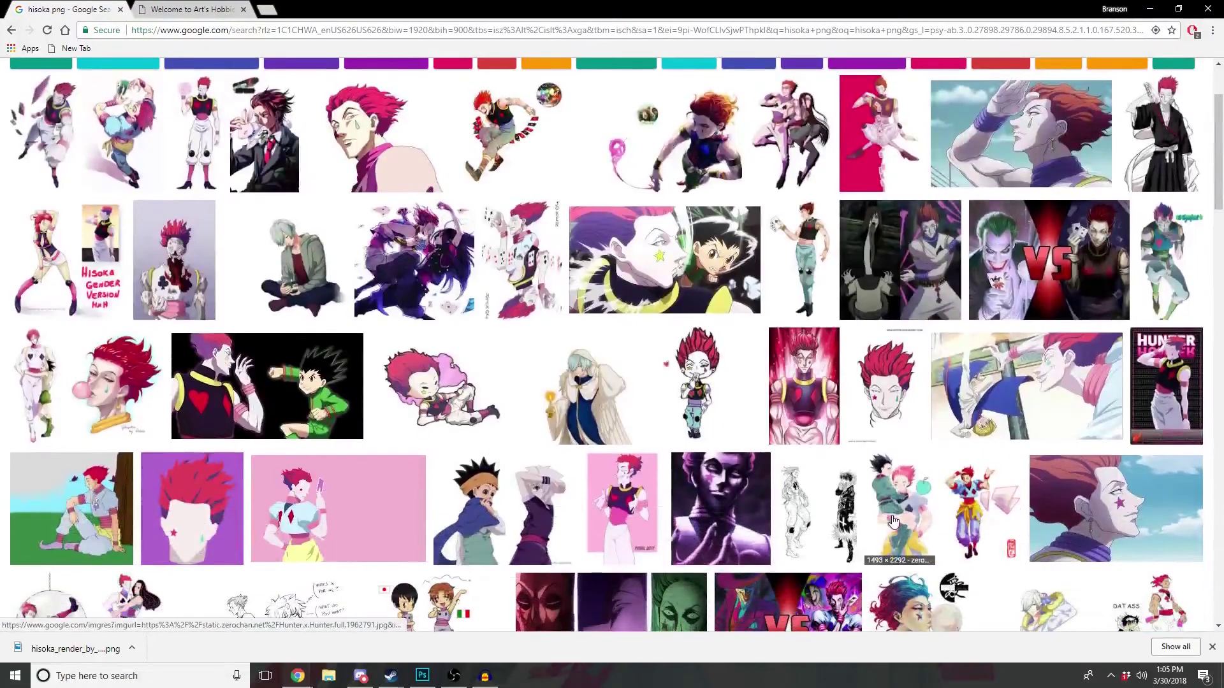
scroll(893, 521, down, 2)
scroll(893, 521, down, 2)
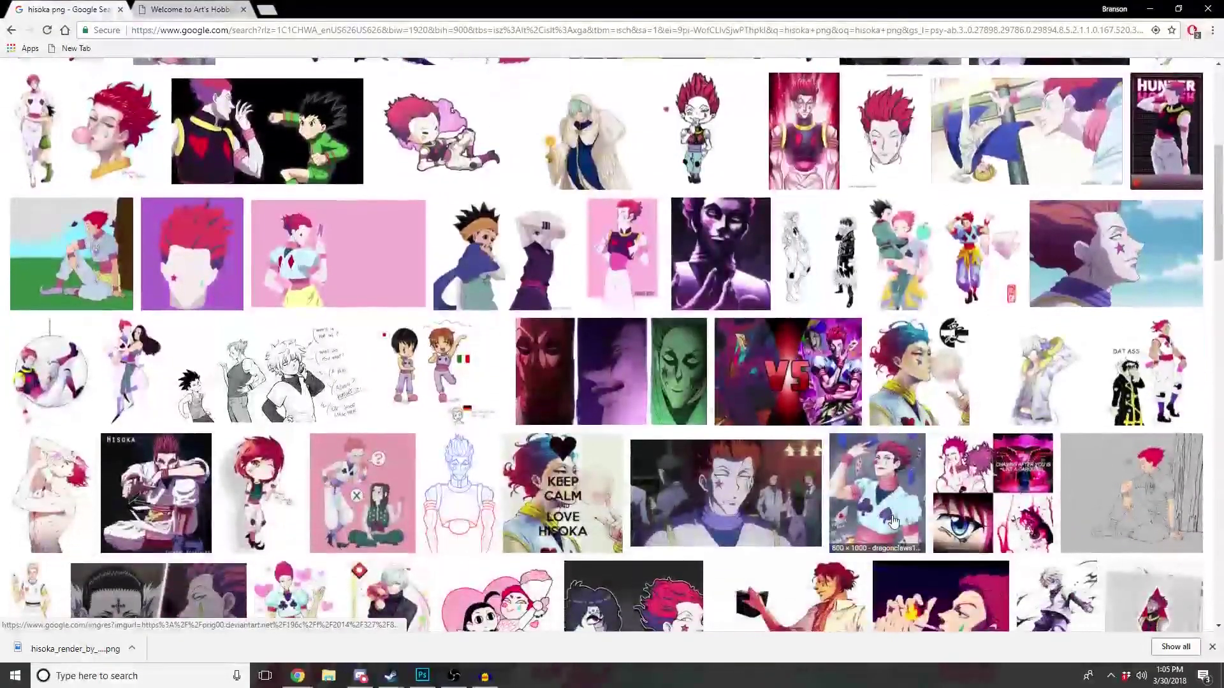
scroll(892, 520, down, 2)
scroll(890, 516, down, 2)
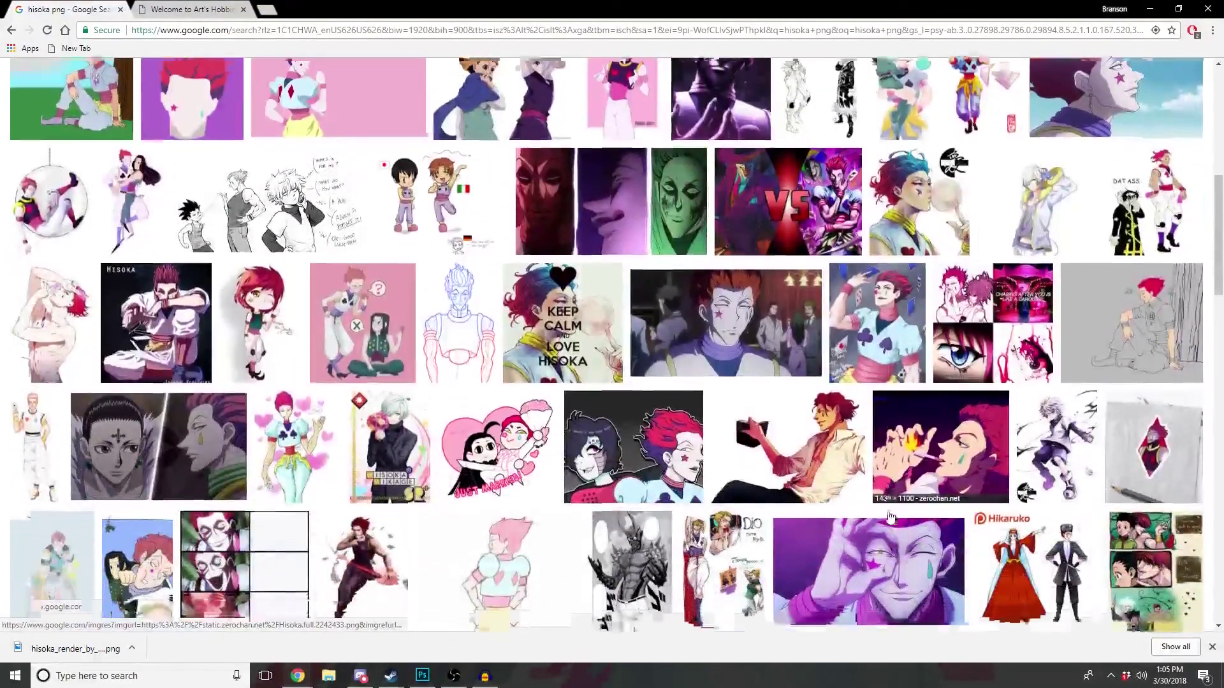
scroll(891, 516, down, 2)
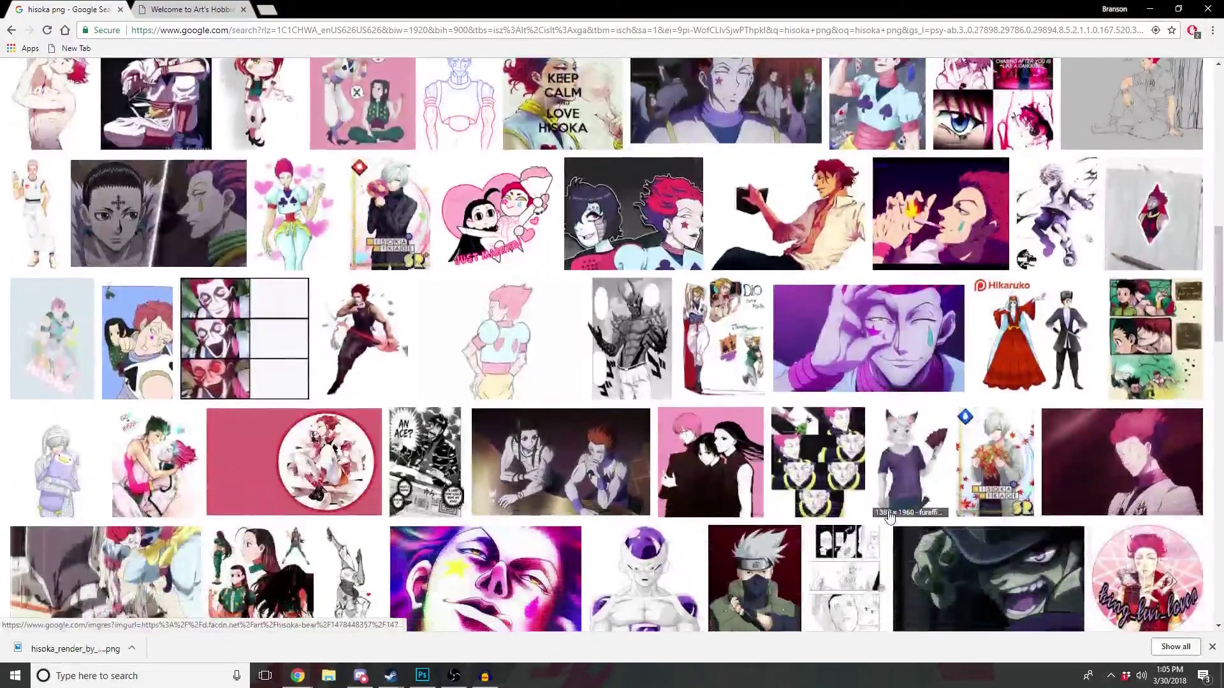
scroll(891, 516, down, 2)
scroll(890, 516, down, 2)
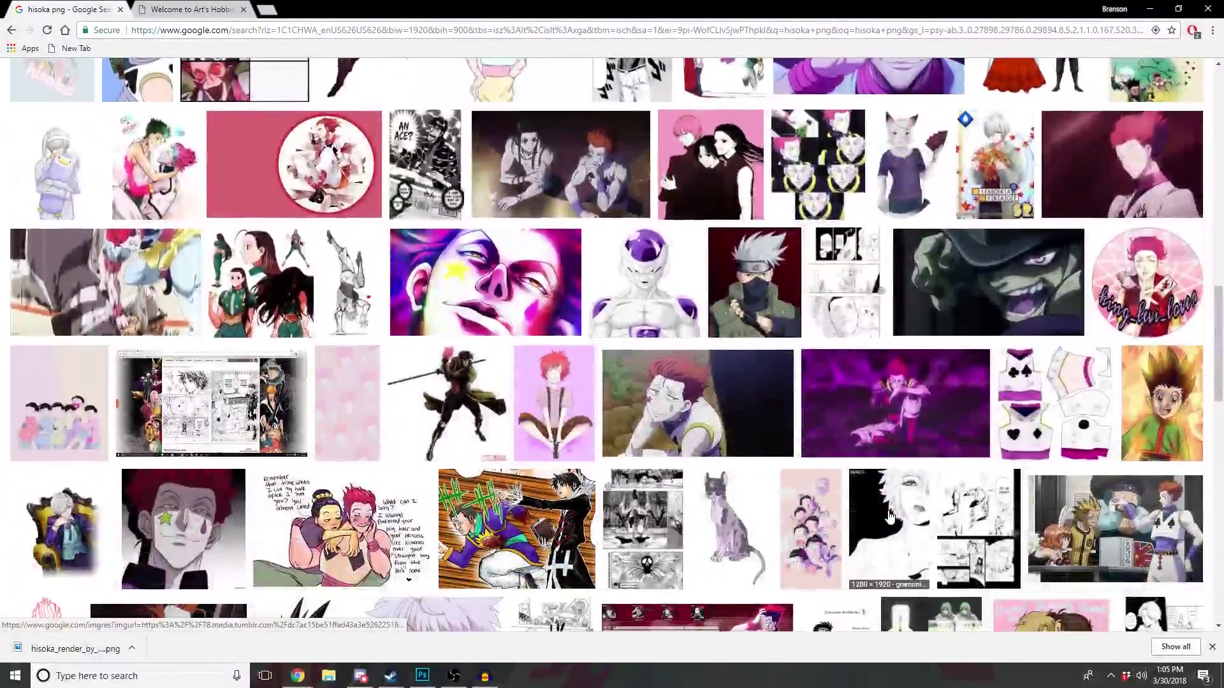
scroll(890, 516, down, 1)
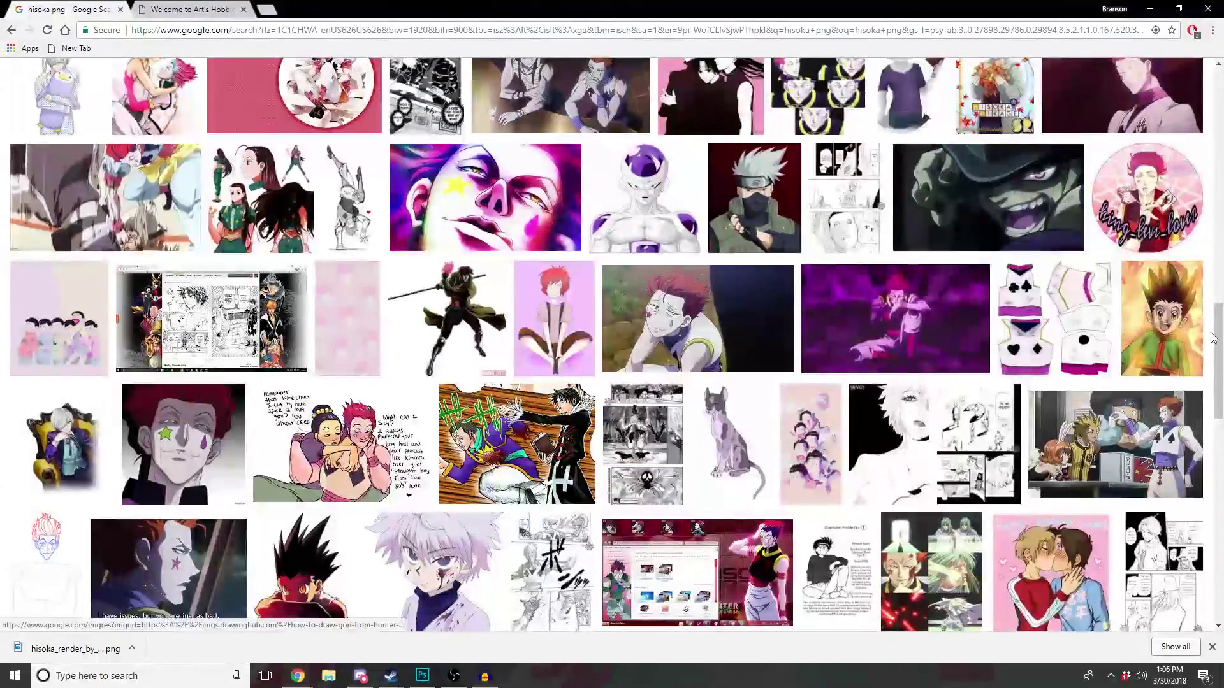
scroll(1213, 344, down, 2)
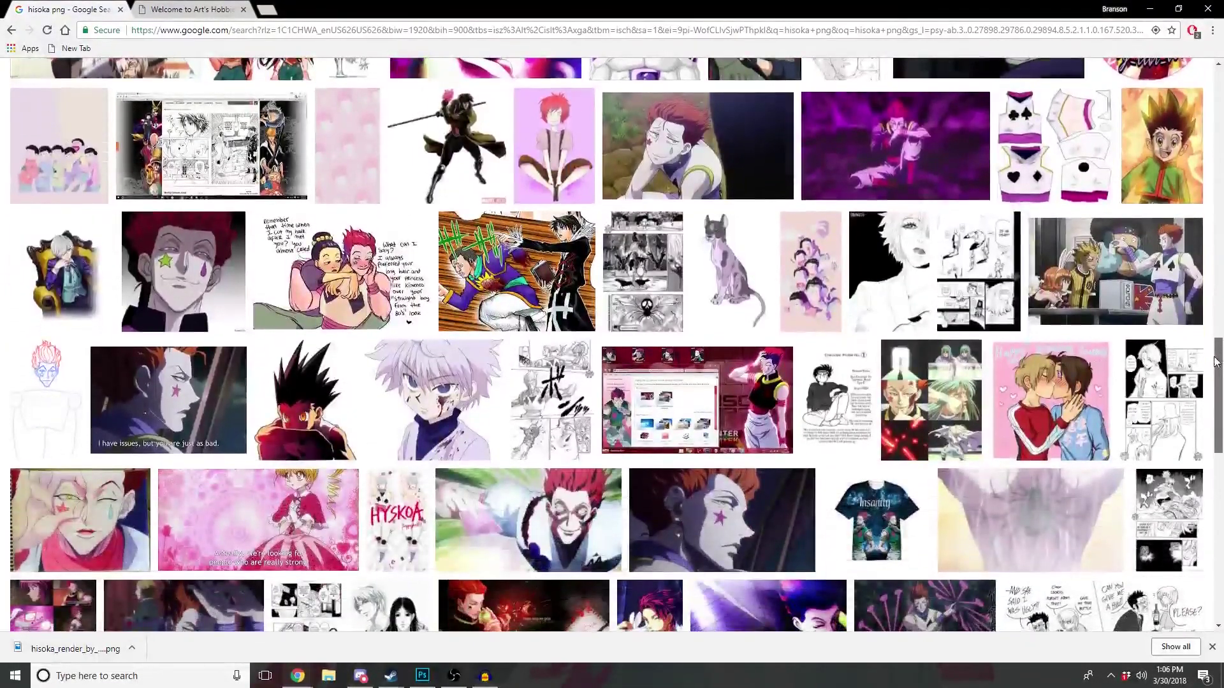
scroll(1214, 362, down, 3)
scroll(1213, 450, down, 5)
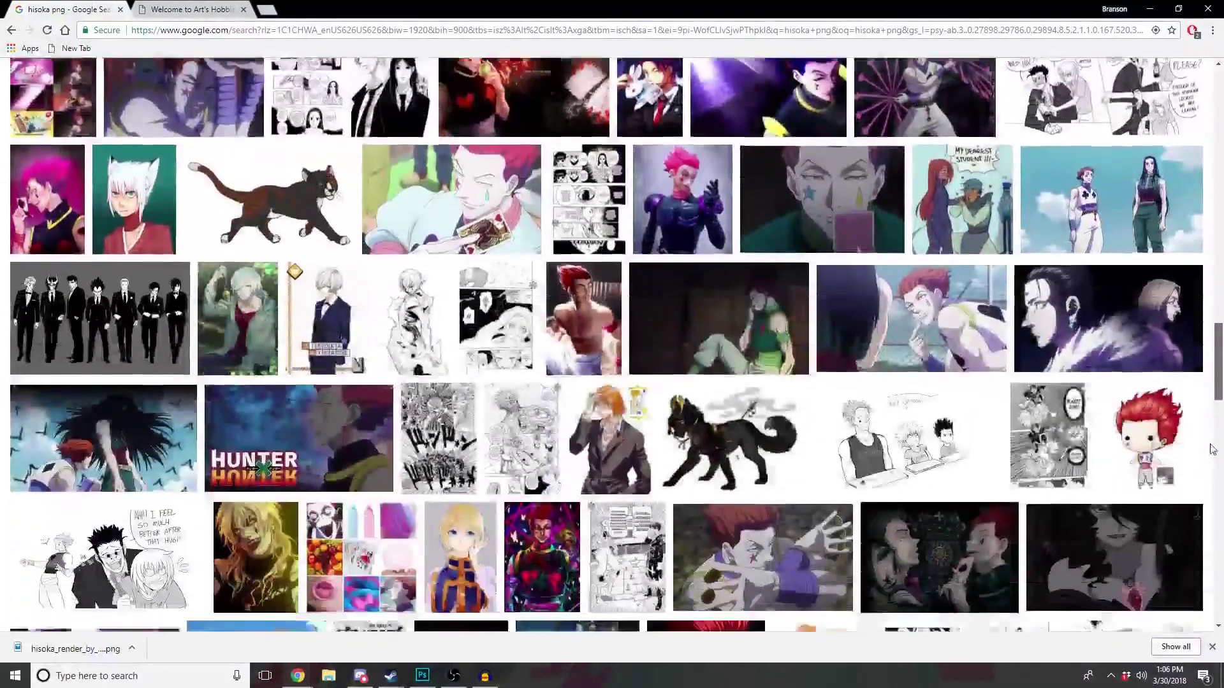
key(Home)
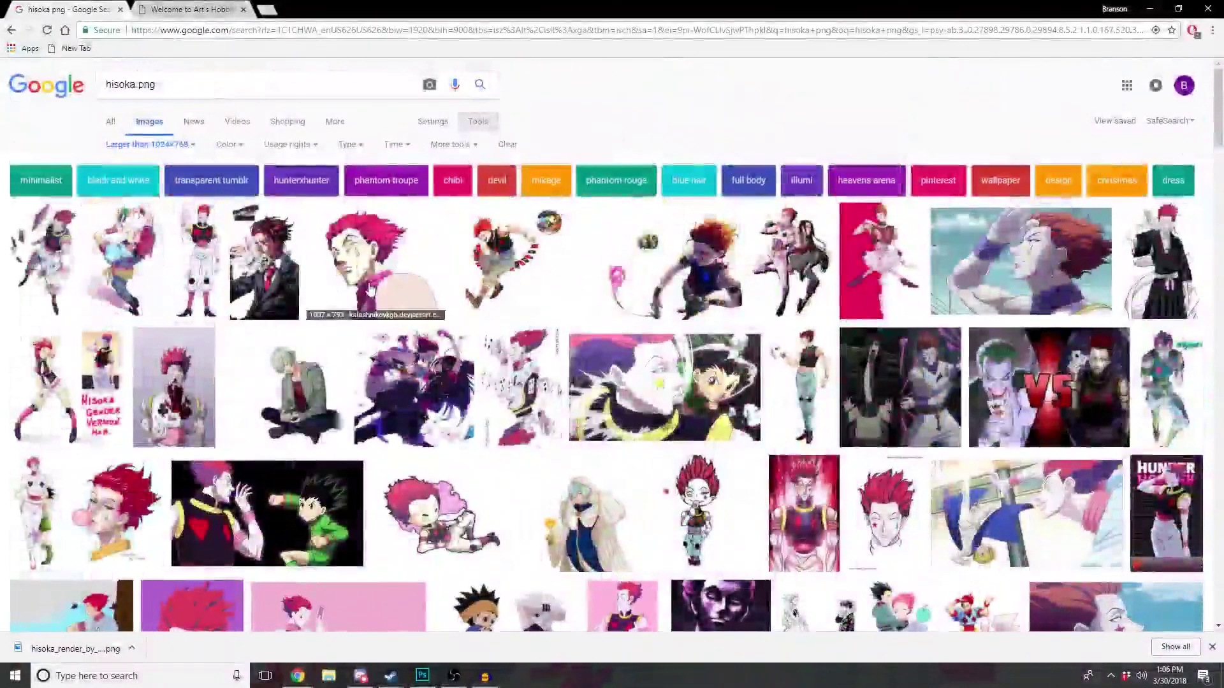
Step: Save the Sea of Fools Wiki Hisoka head shot into the Fight stick Art folder
click(370, 288)
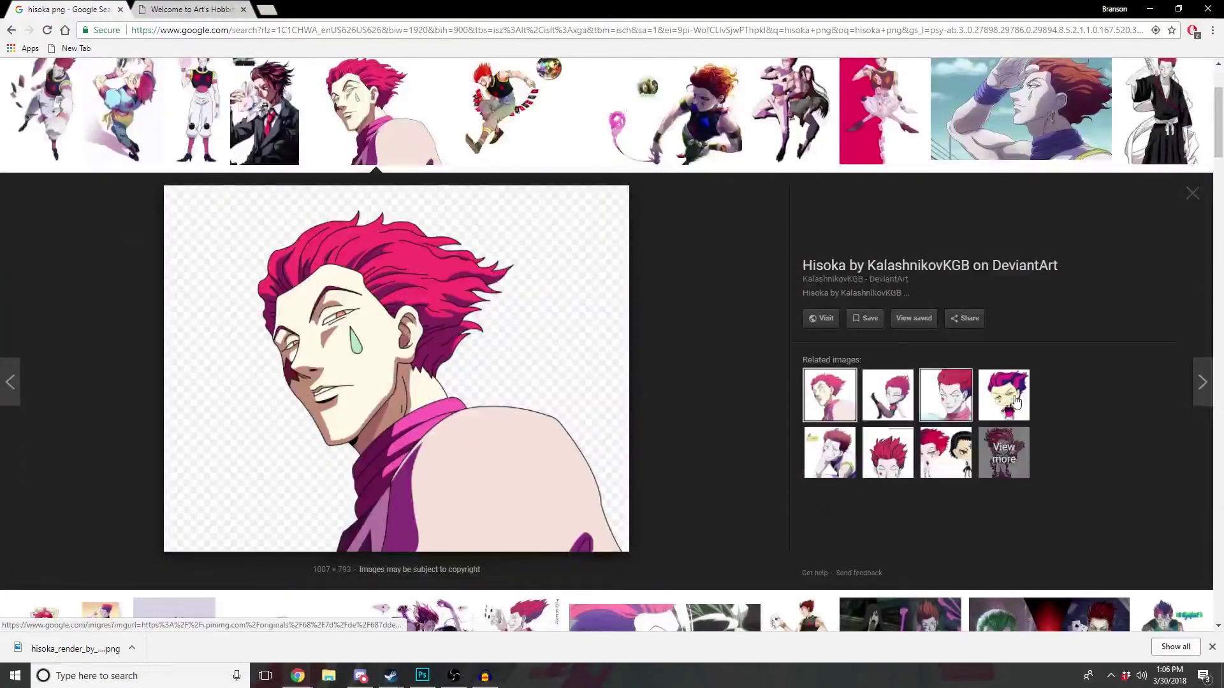
click(956, 405)
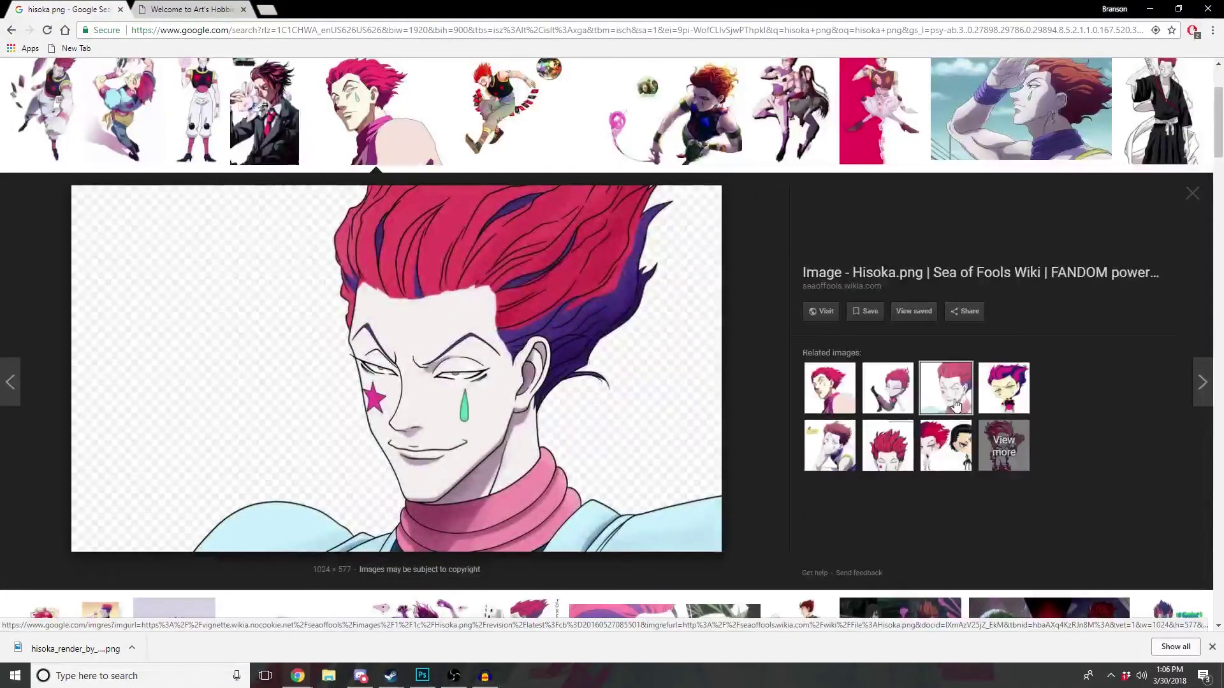
right_click(566, 347)
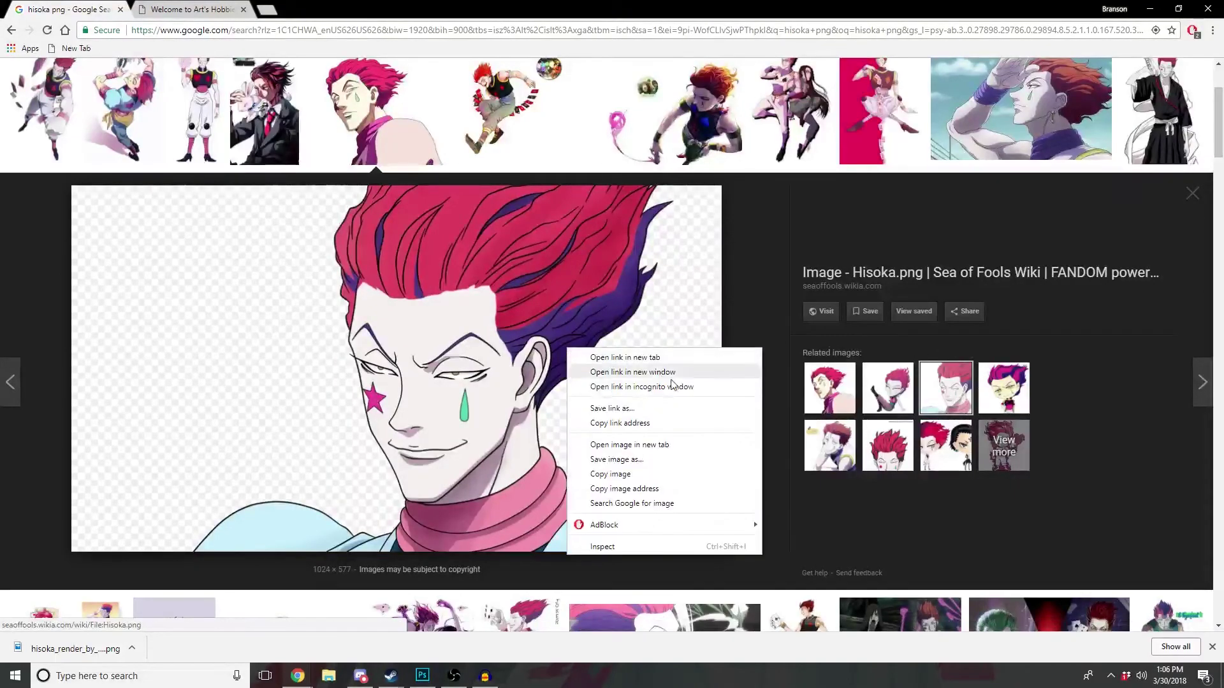
click(651, 460)
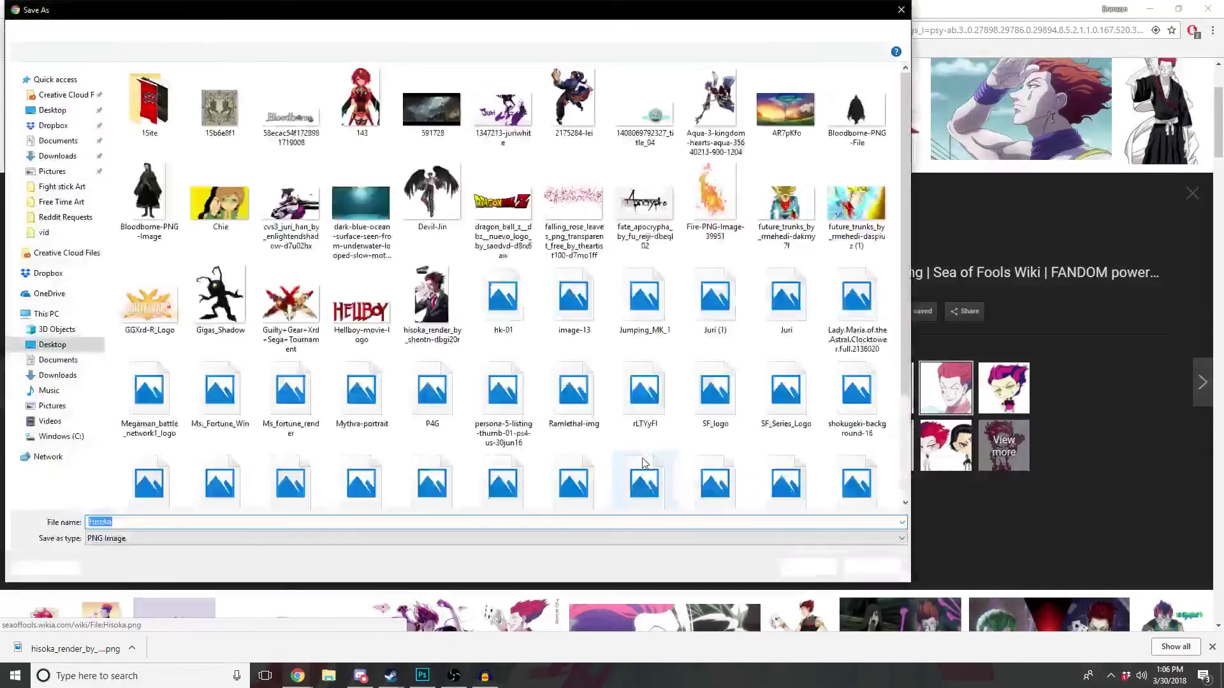
click(809, 569)
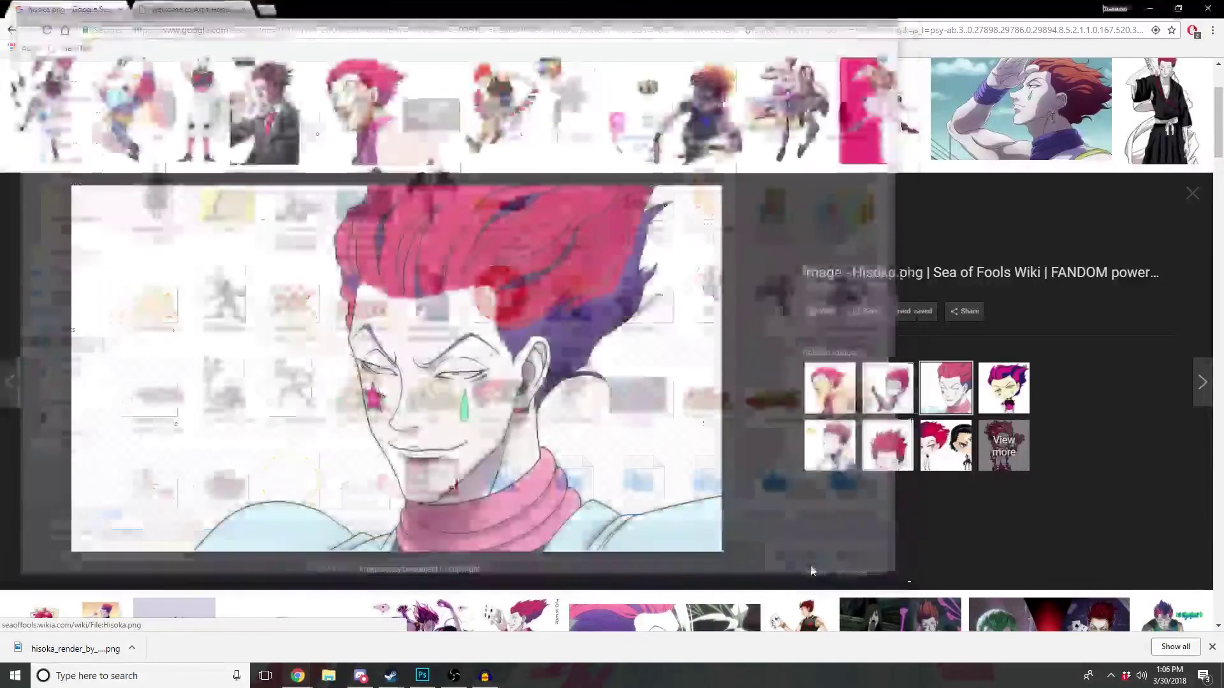
Step: Save the Hisoka render by archer into the Fight stick Art folder
scroll(1101, 453, up, 3)
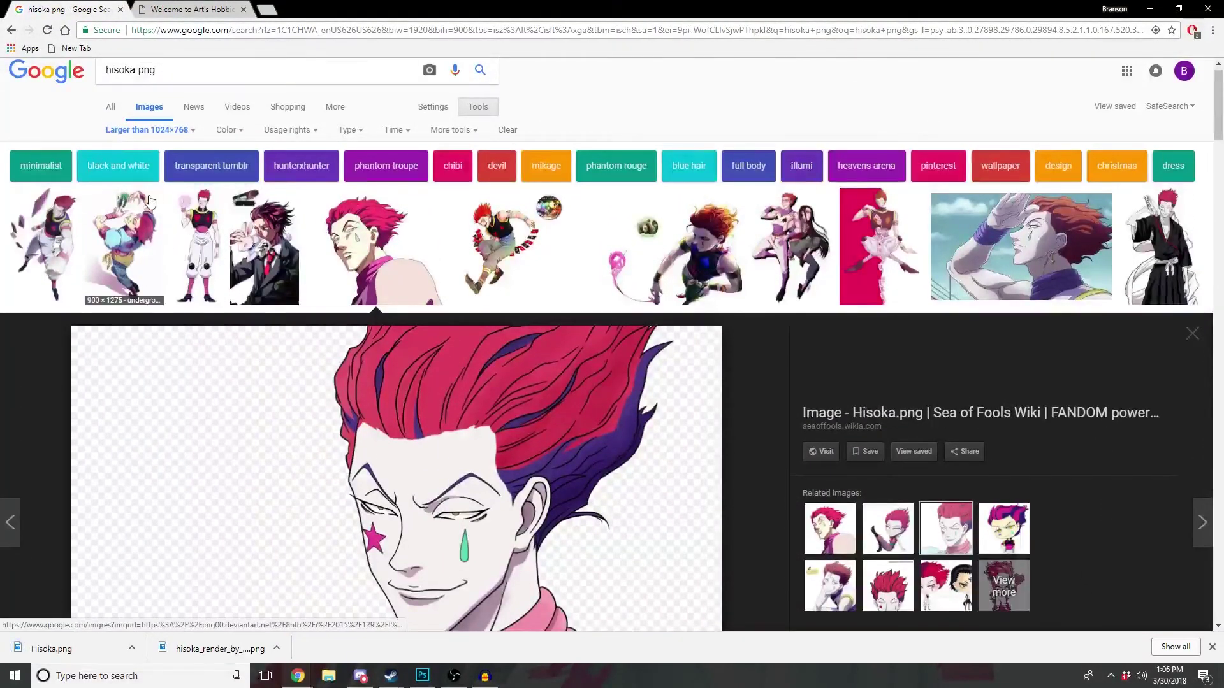
click(38, 220)
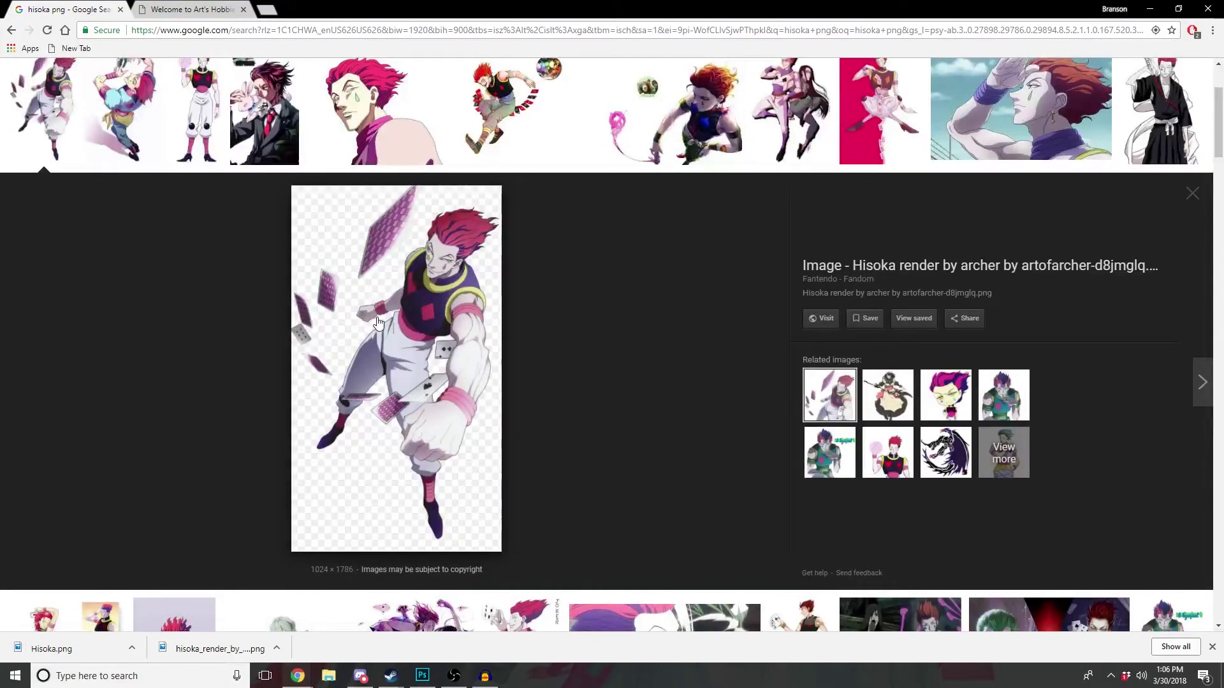
right_click(393, 295)
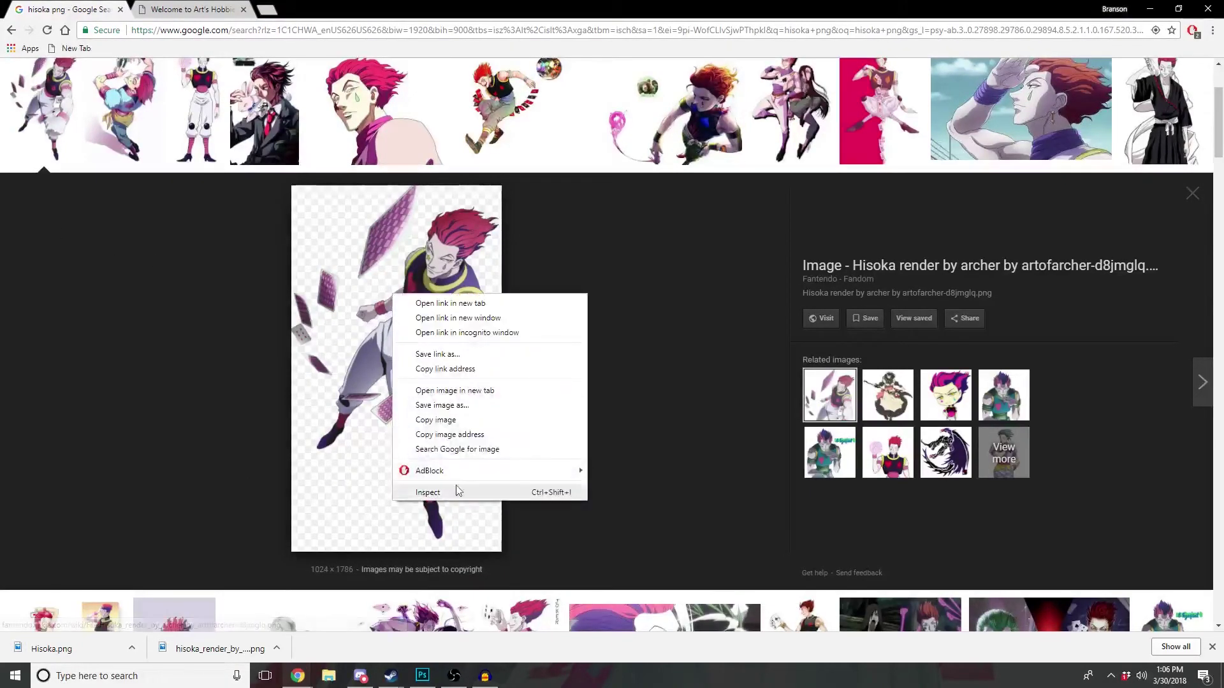
click(446, 405)
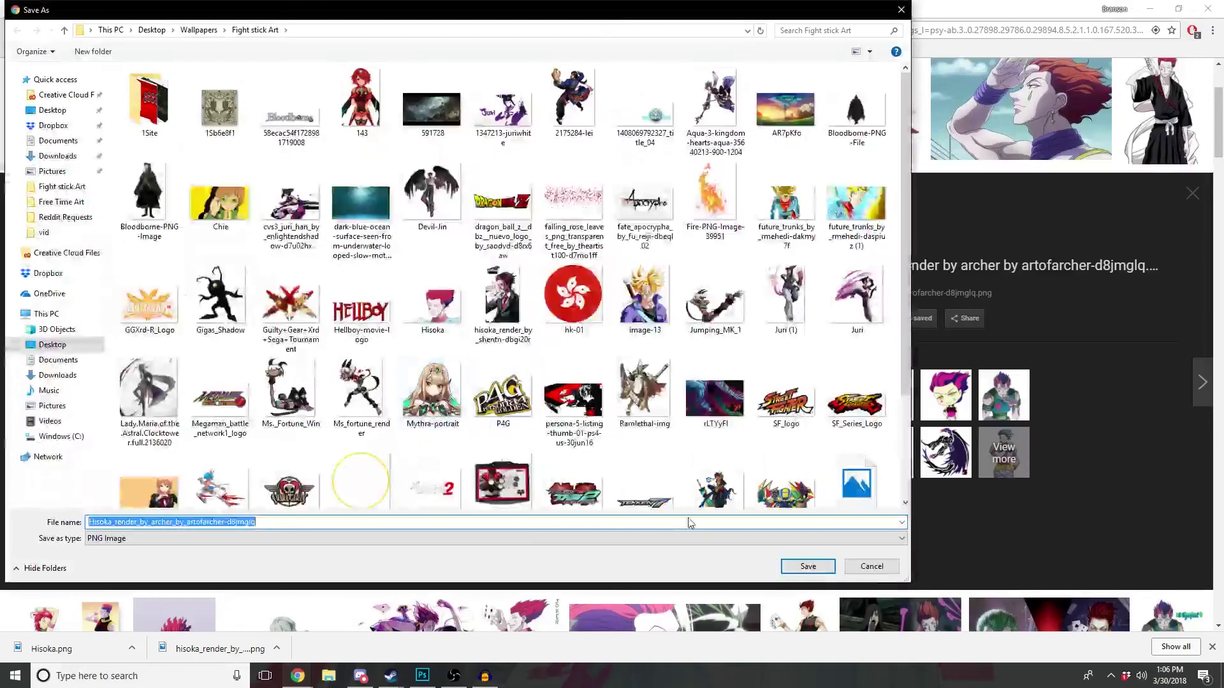
click(810, 566)
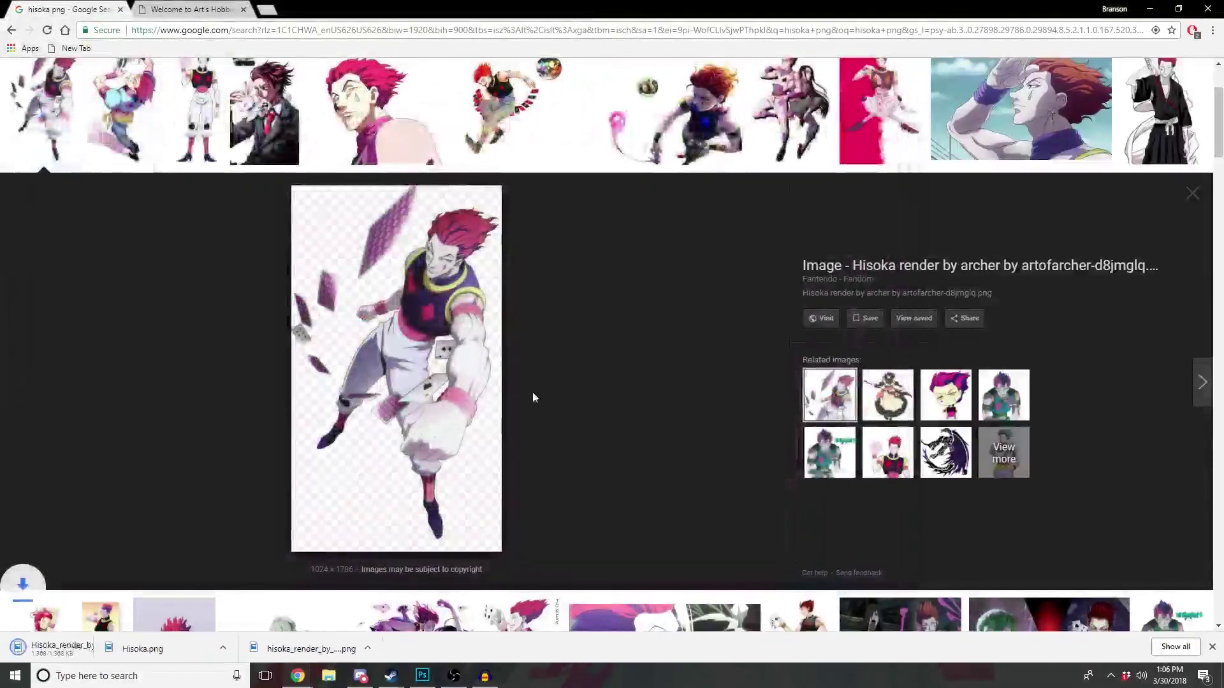
Step: Open the downloaded Hisoka render in Photoshop and copy the whole image
click(424, 675)
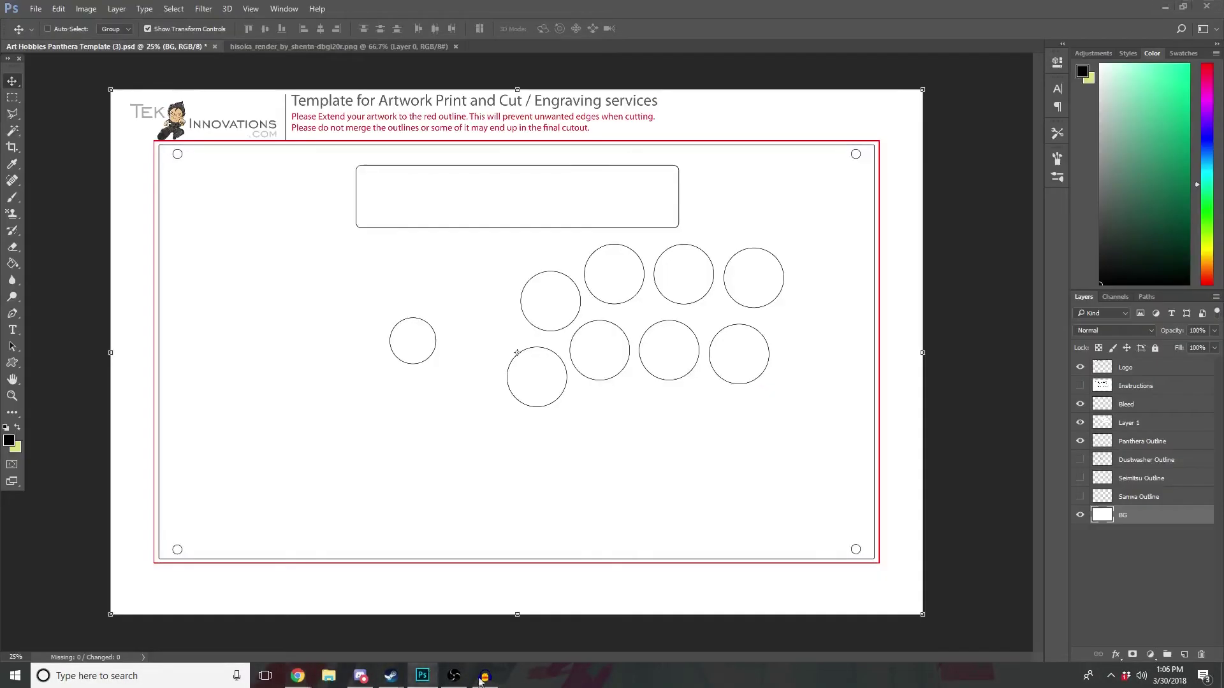
click(37, 8)
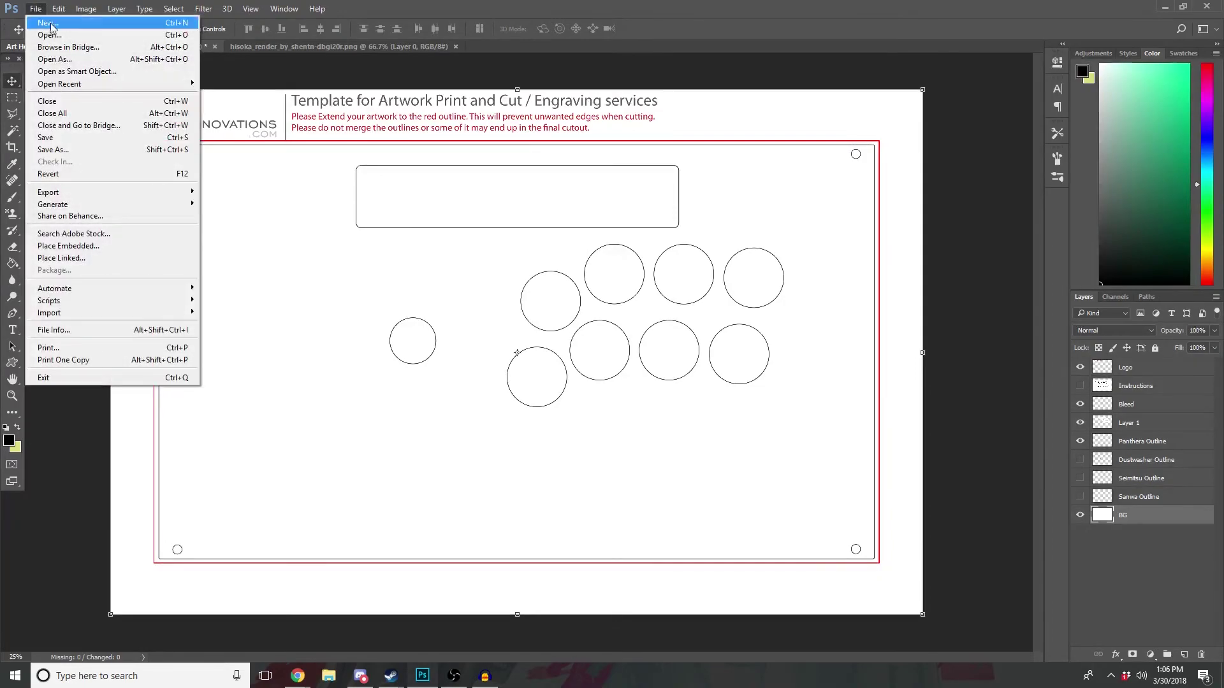
click(53, 30)
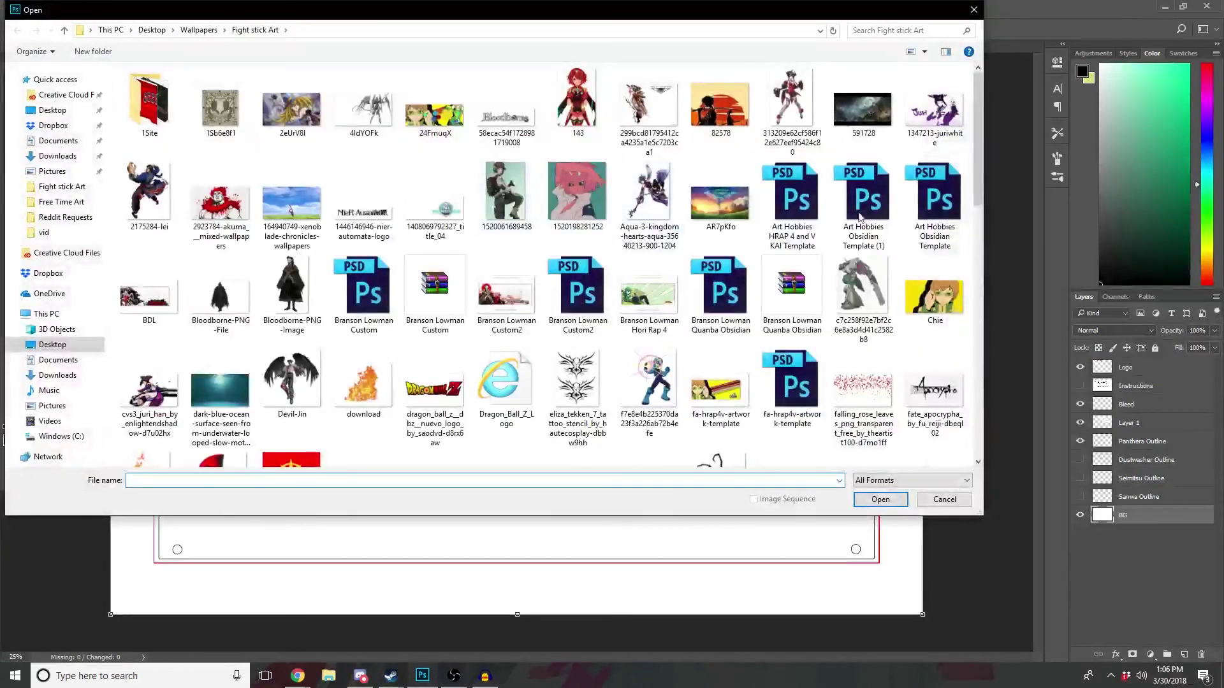
drag(978, 129, 978, 237)
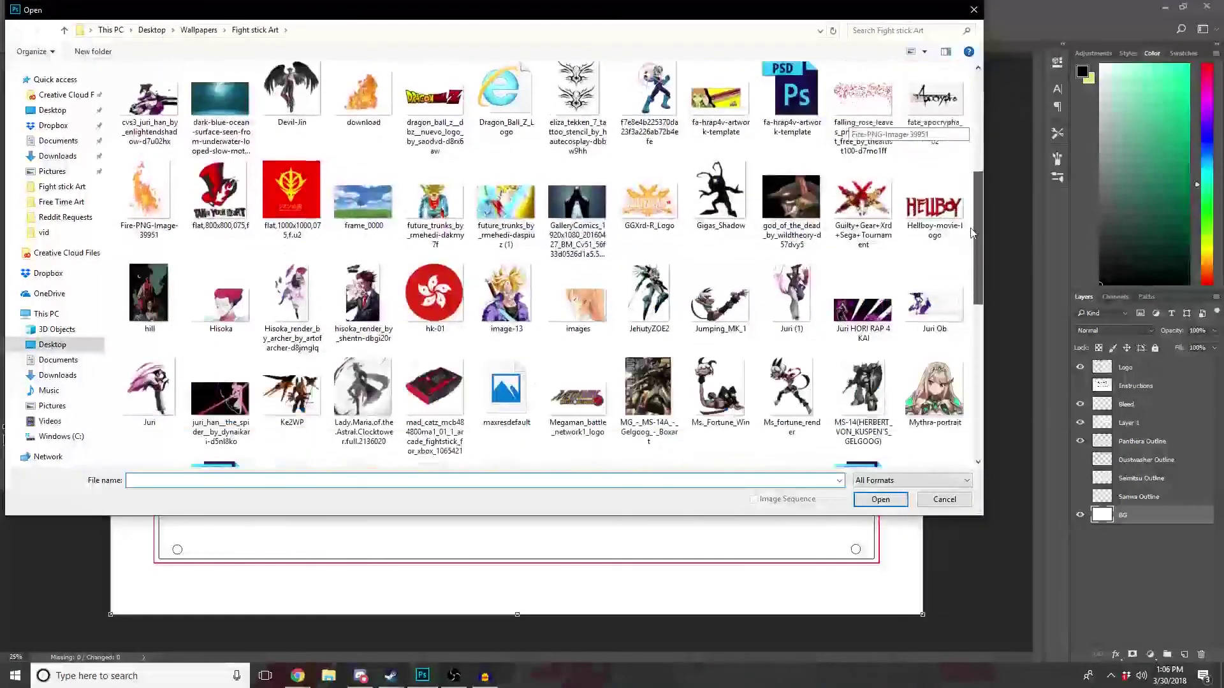
double_click(363, 271)
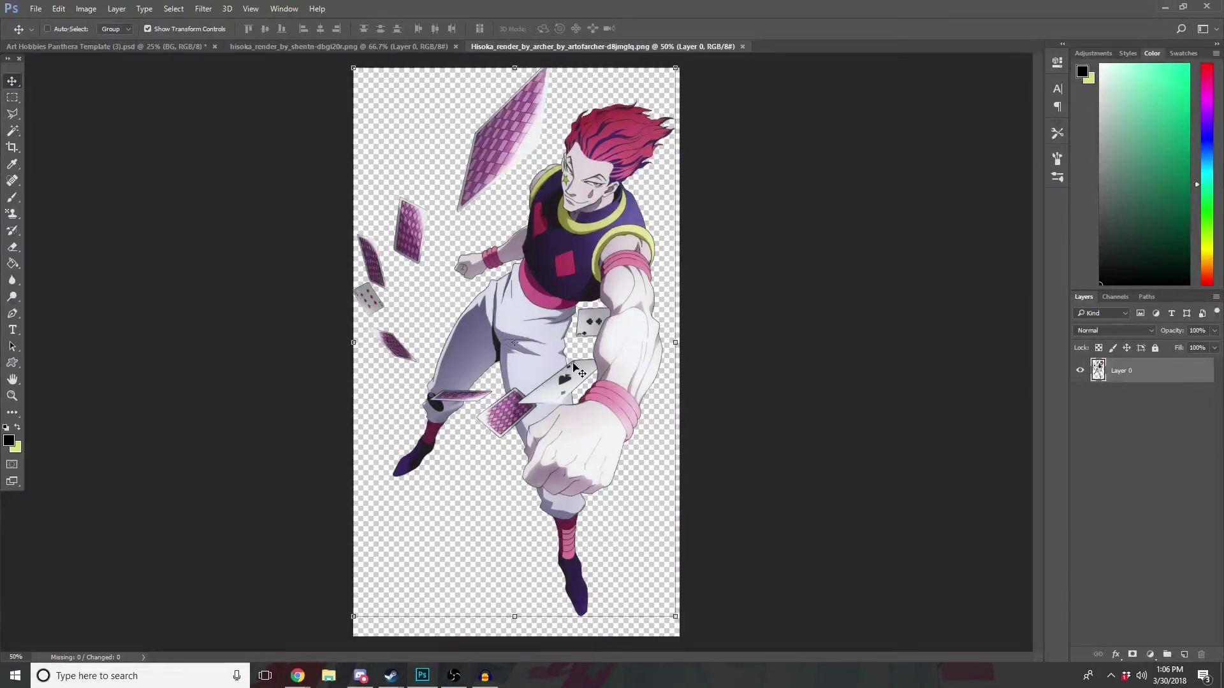
click(12, 98)
drag(341, 61, 685, 641)
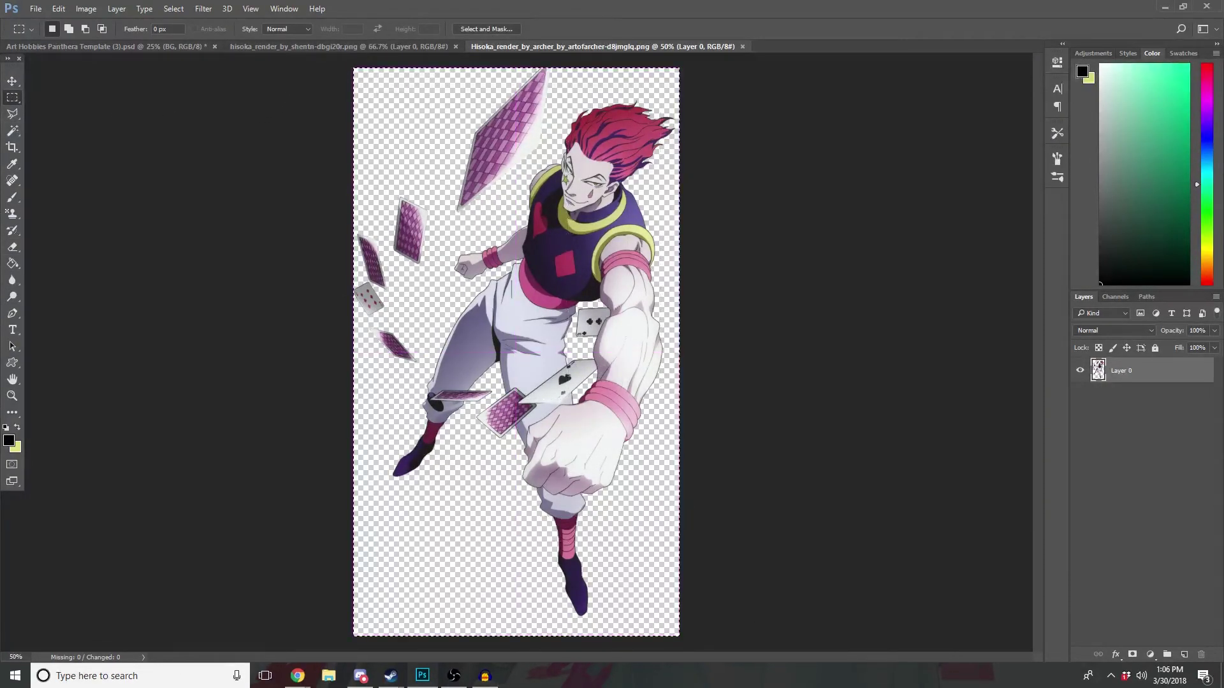
key(ctrl+c)
Step: Paste the render into the template, scale it to about 145%, and place it lower left
click(127, 47)
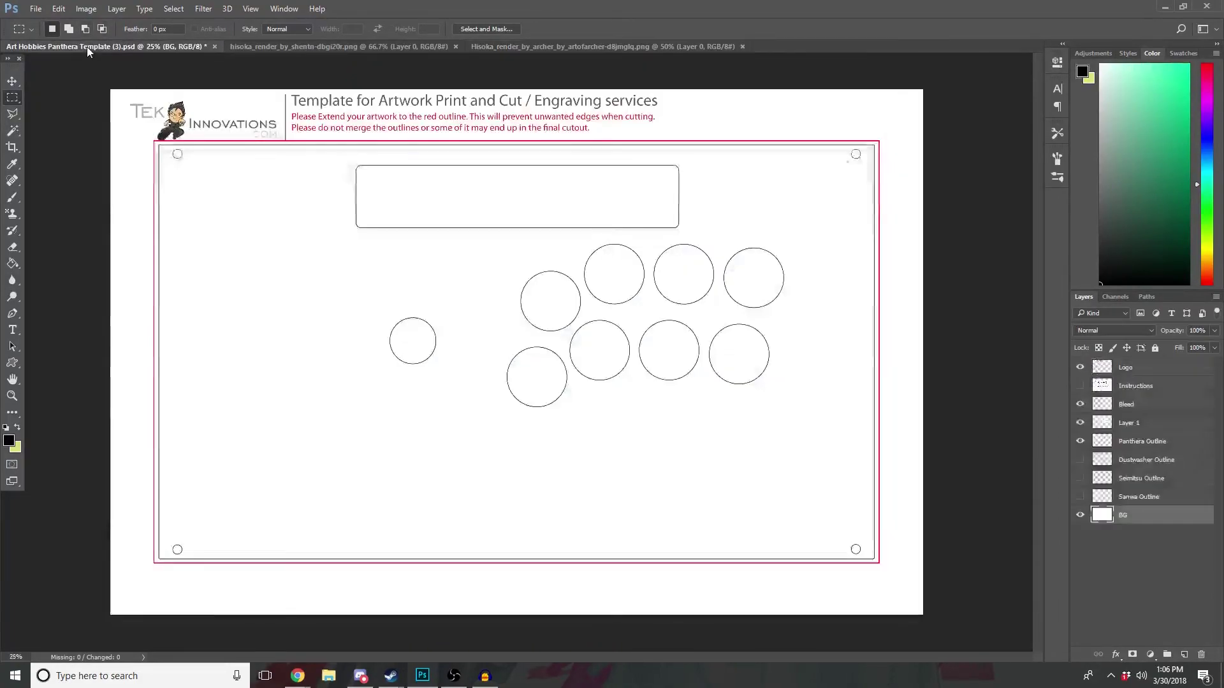
key(ctrl+v)
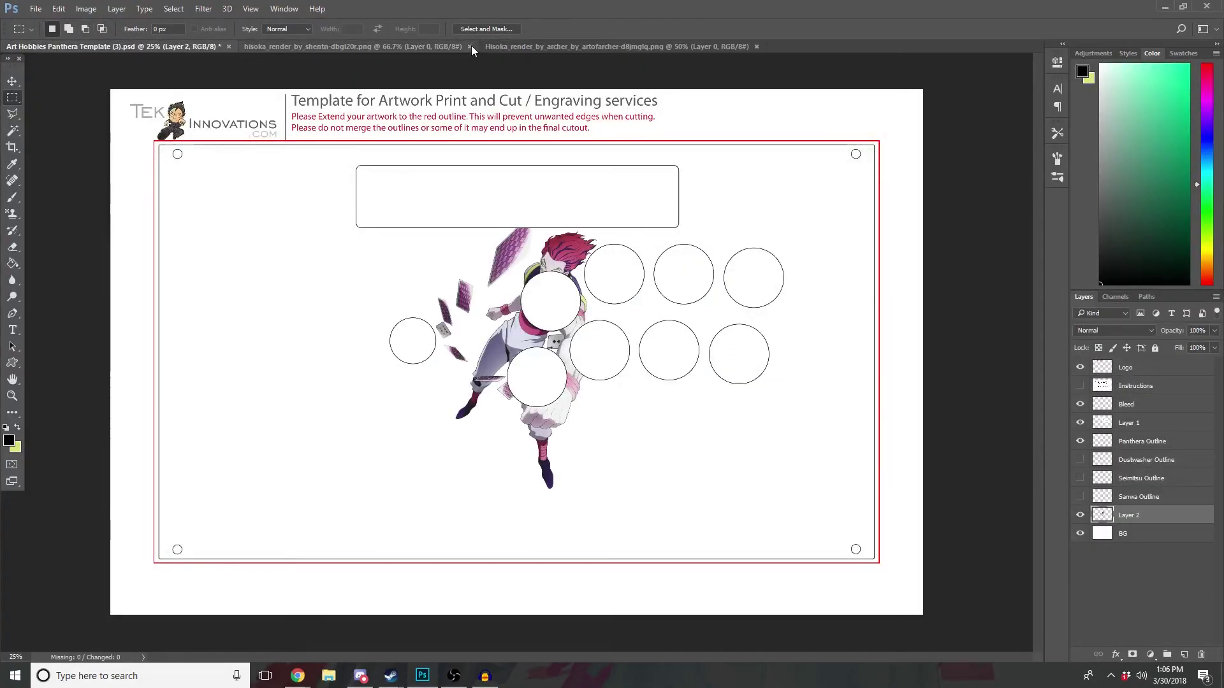
click(470, 47)
click(13, 81)
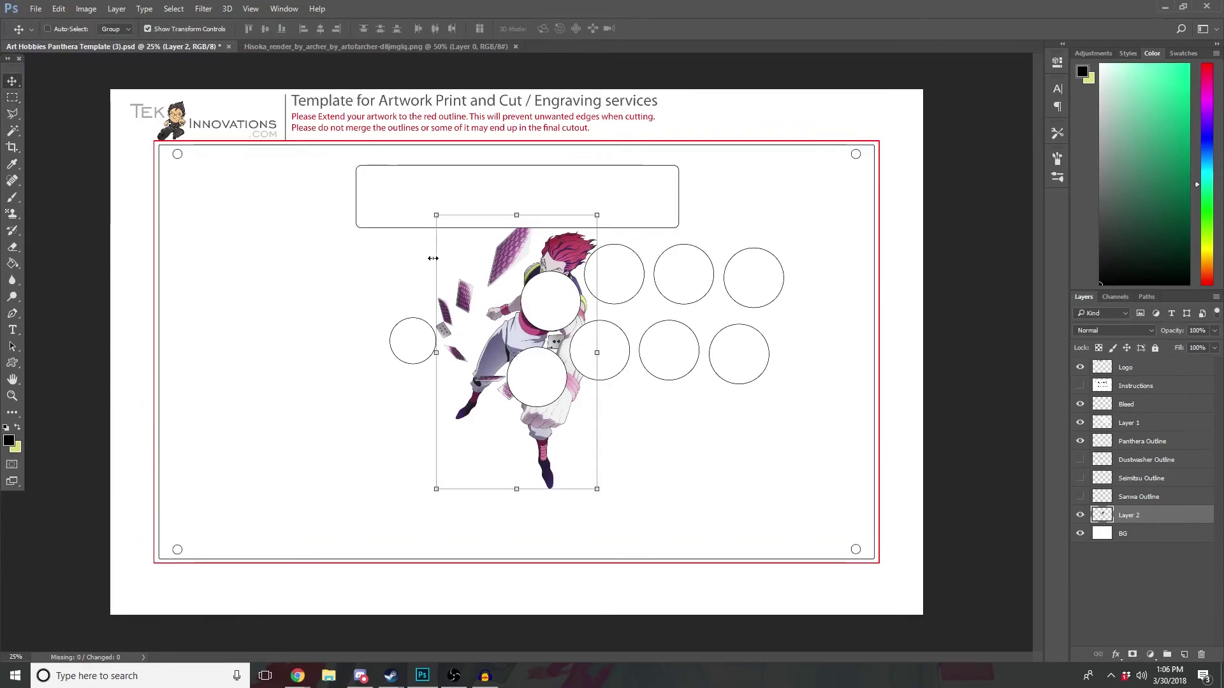
mouse_move(483, 335)
mouse_down()
mouse_move(211, 424)
mouse_move(208, 464)
mouse_up()
key(ctrl+t)
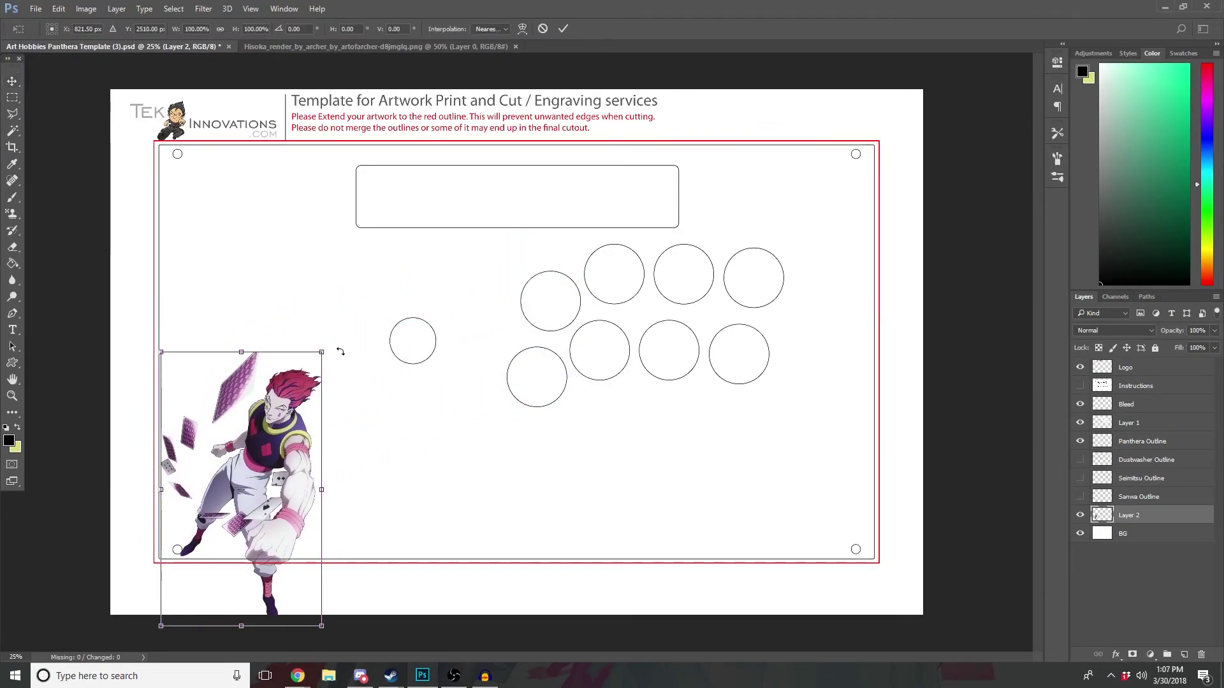
drag(322, 350, 448, 295)
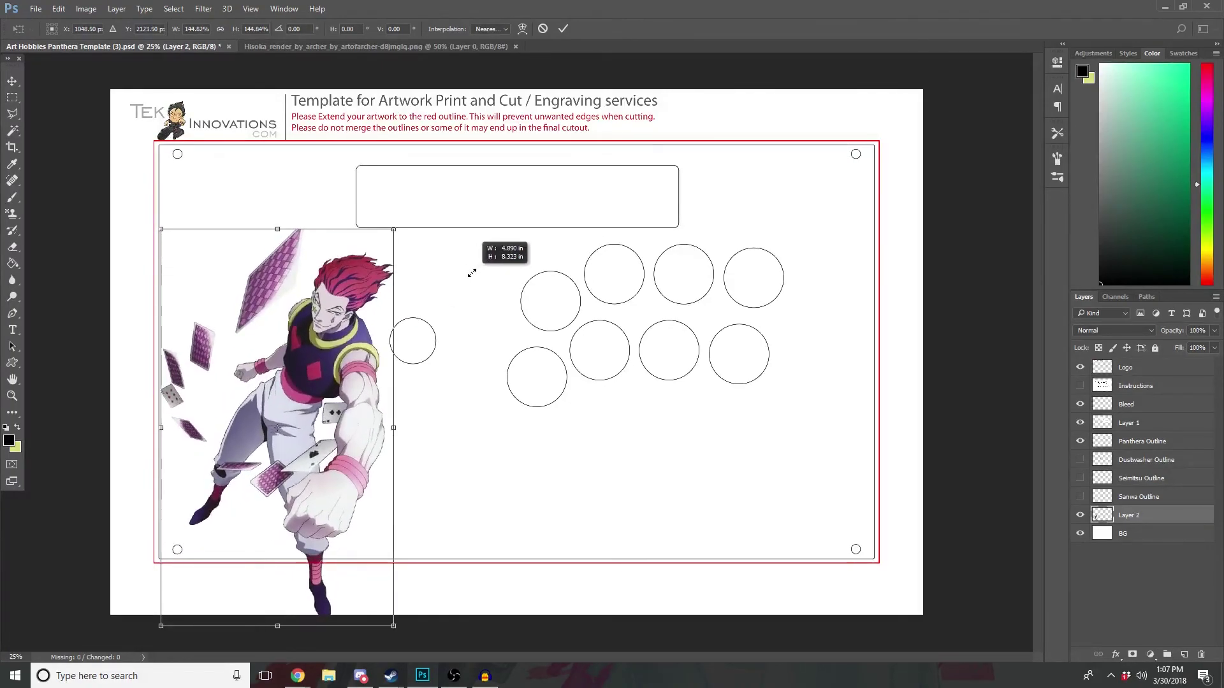
mouse_move(330, 355)
mouse_down()
mouse_move(310, 376)
mouse_move(307, 337)
mouse_up()
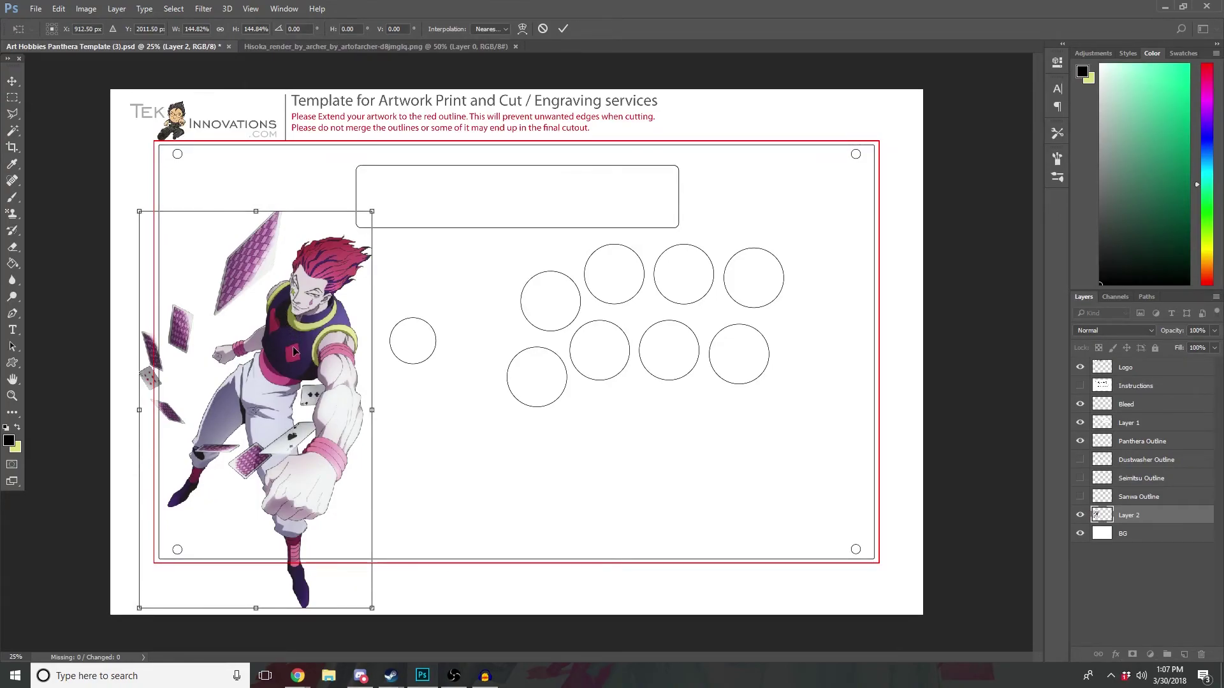
mouse_move(302, 353)
mouse_down()
mouse_move(326, 363)
mouse_move(275, 352)
mouse_move(280, 342)
mouse_up()
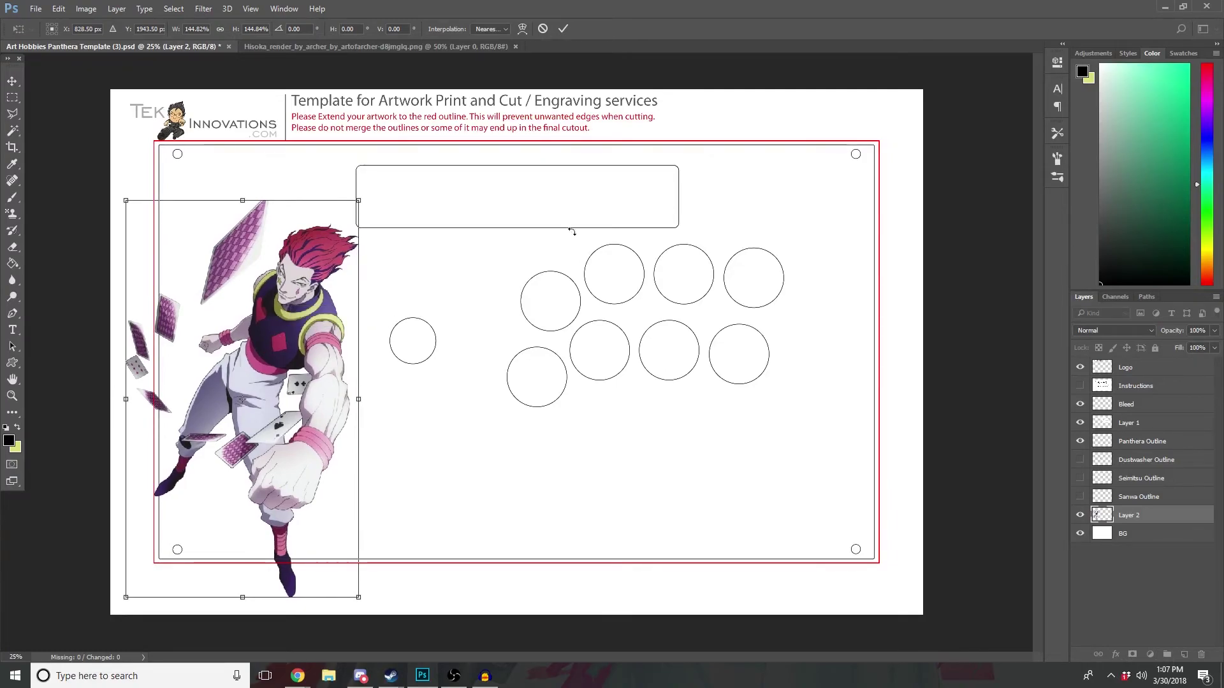
click(565, 29)
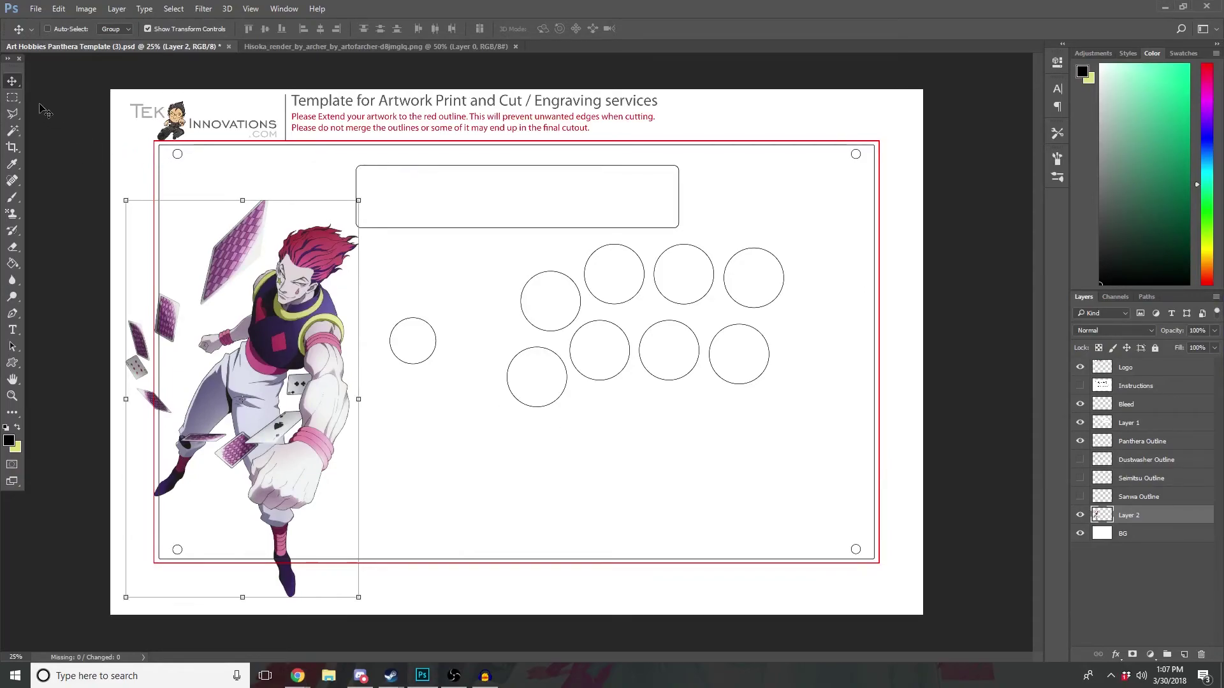
Step: Zoom in on the Panthera template
click(12, 99)
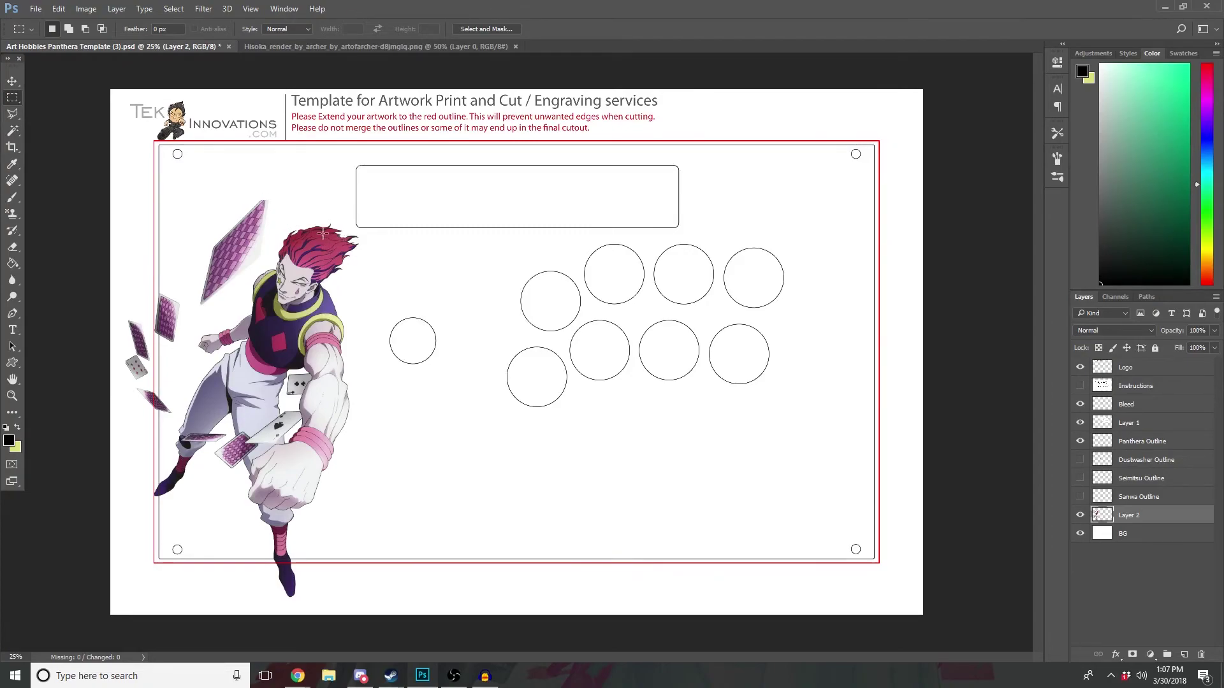
key(v)
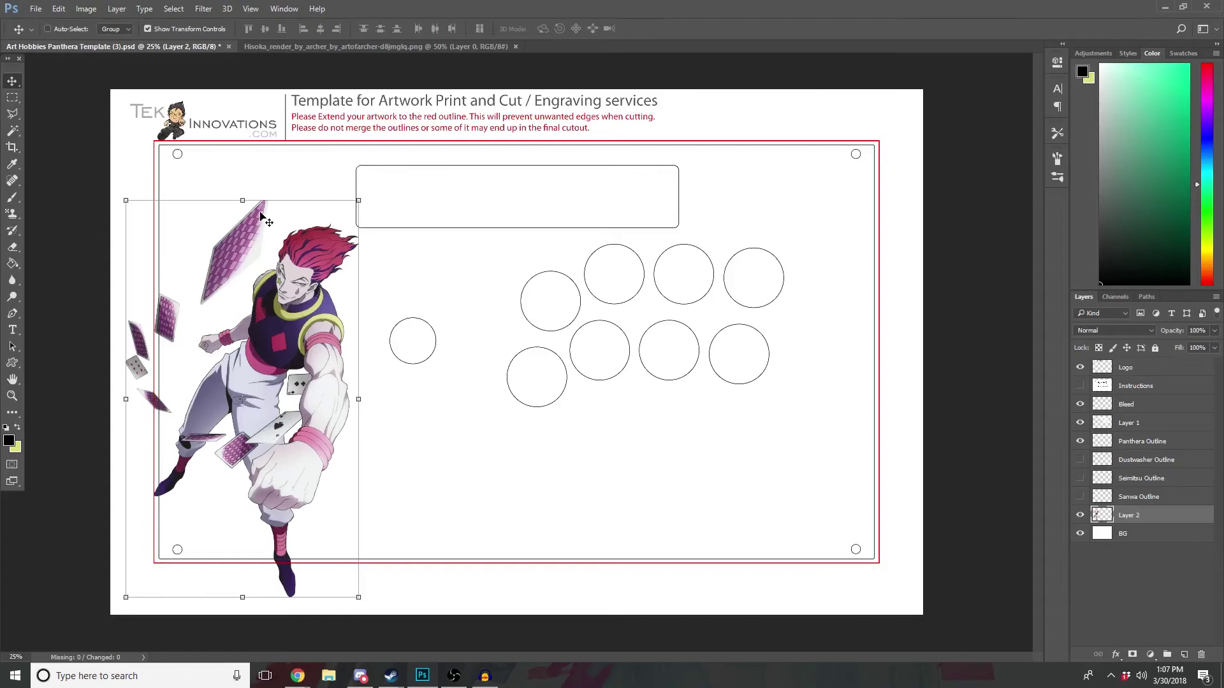
key(ctrl+plus)
key(ctrl+plus)
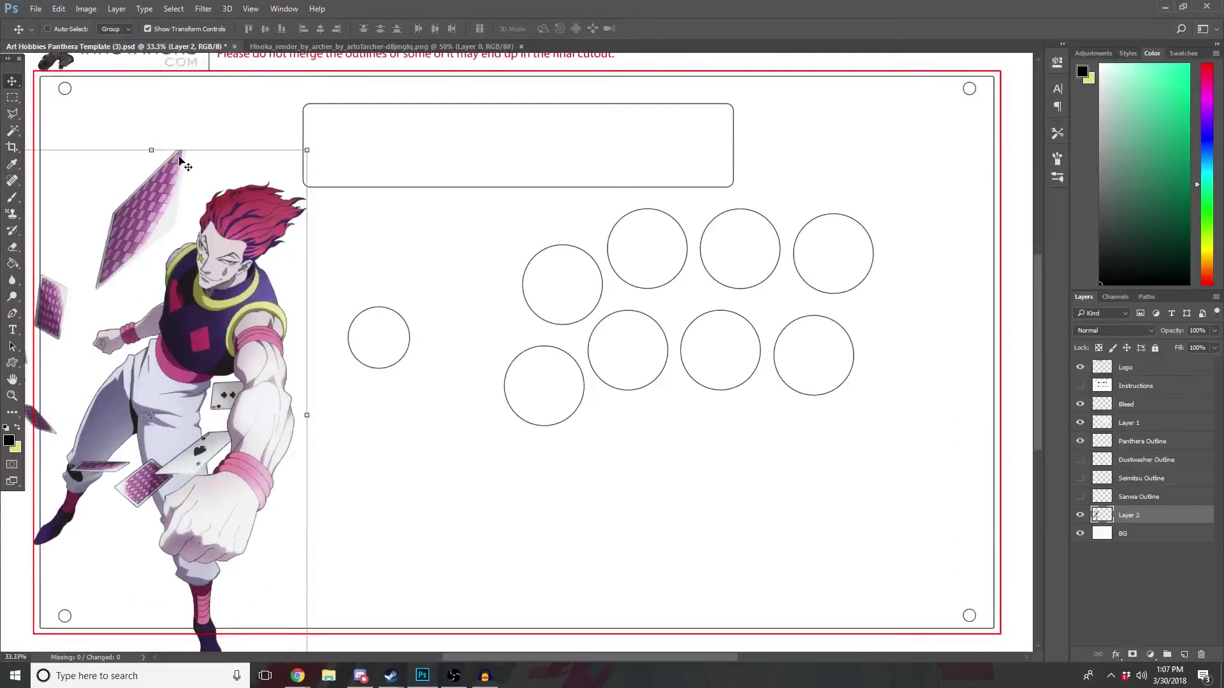
key(m)
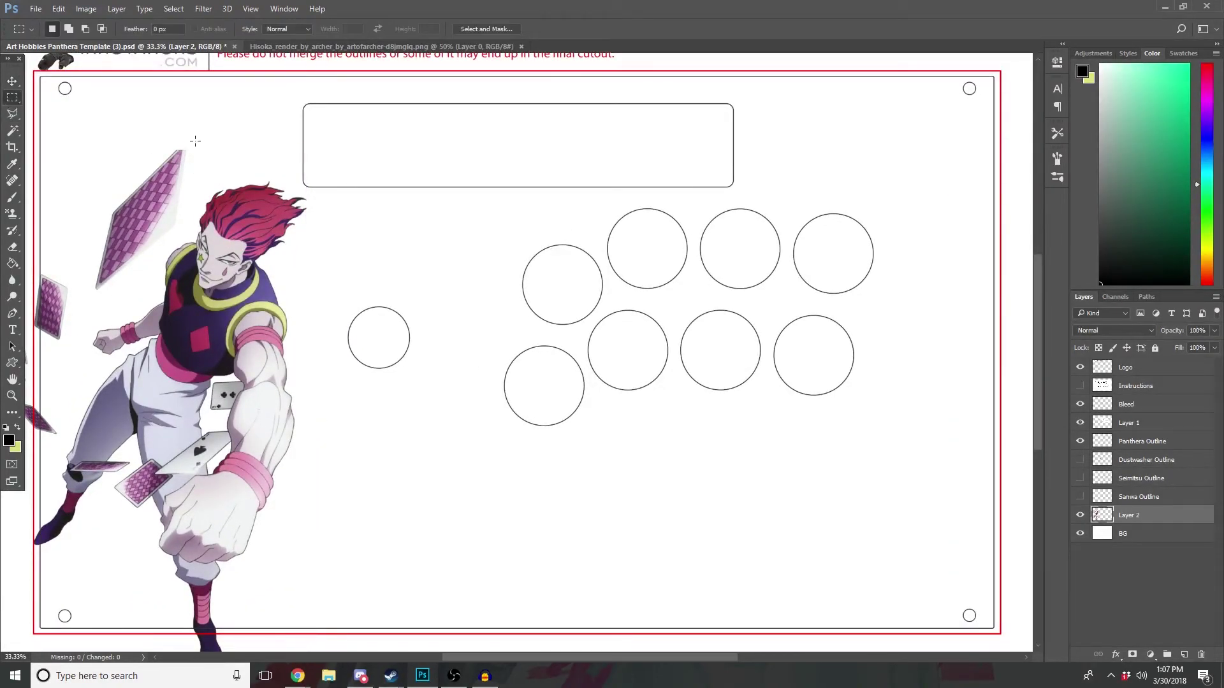
drag(195, 141, 171, 155)
Step: Enlarge the Hisoka render to about 108% and reposition it lower on the left side
click(13, 80)
drag(215, 335, 200, 256)
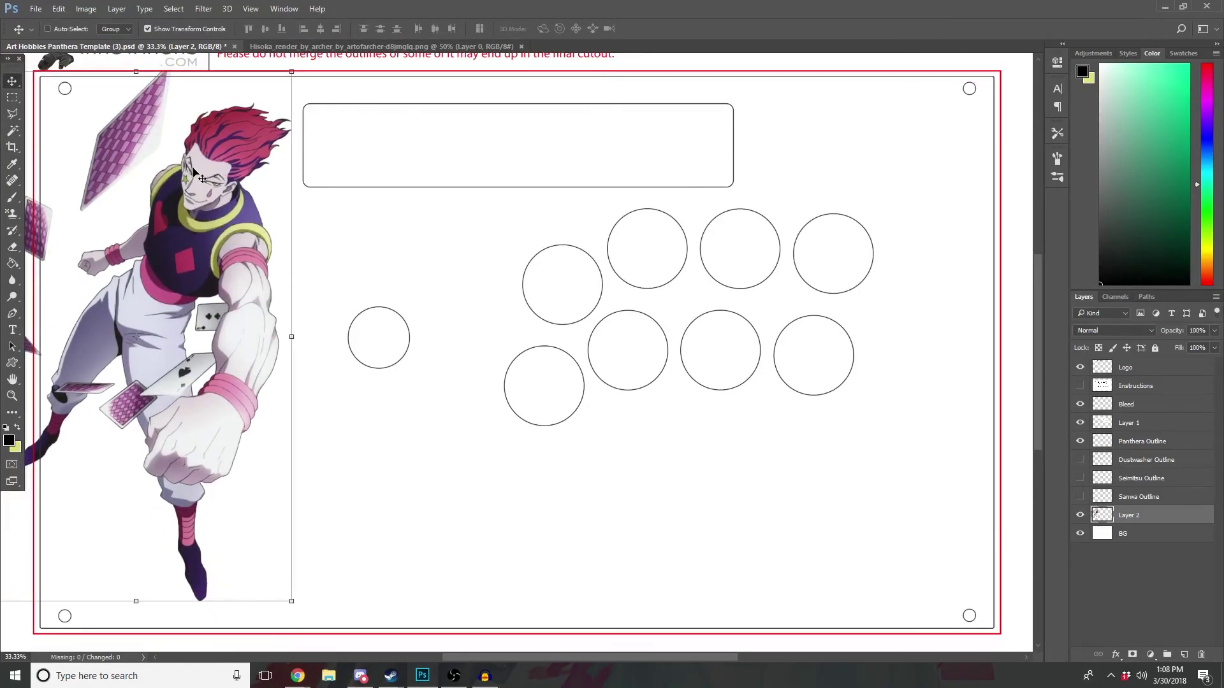
drag(291, 601, 345, 629)
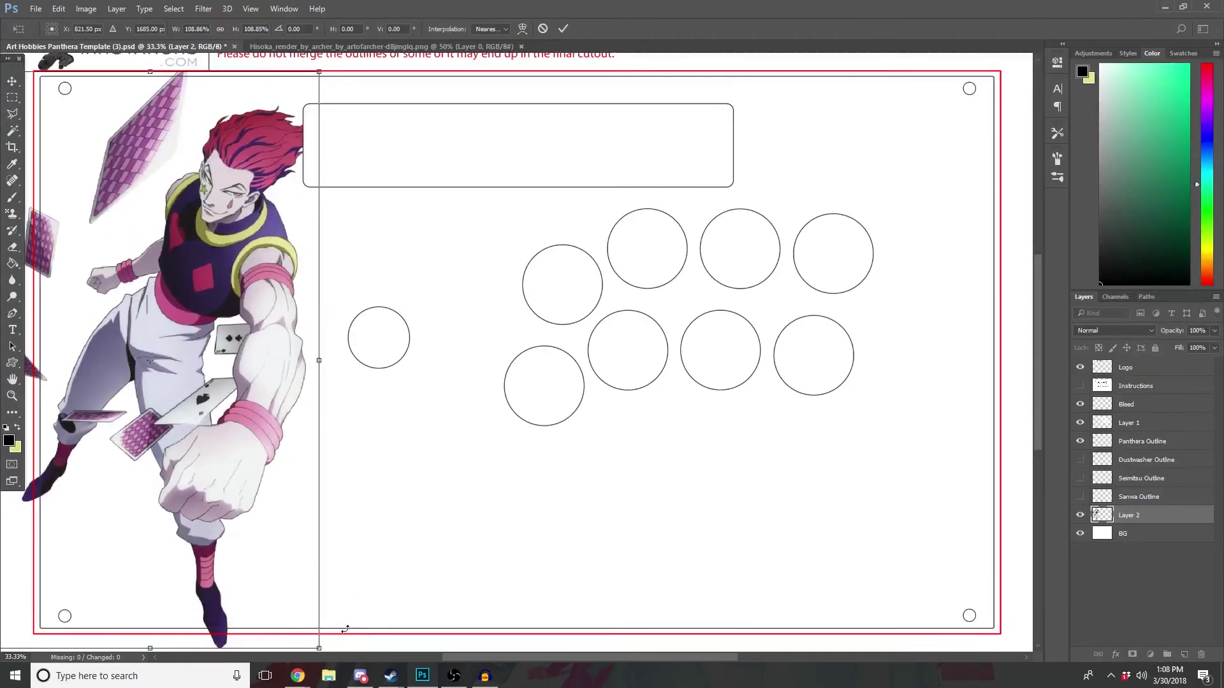
click(12, 98)
click(598, 259)
key(Return)
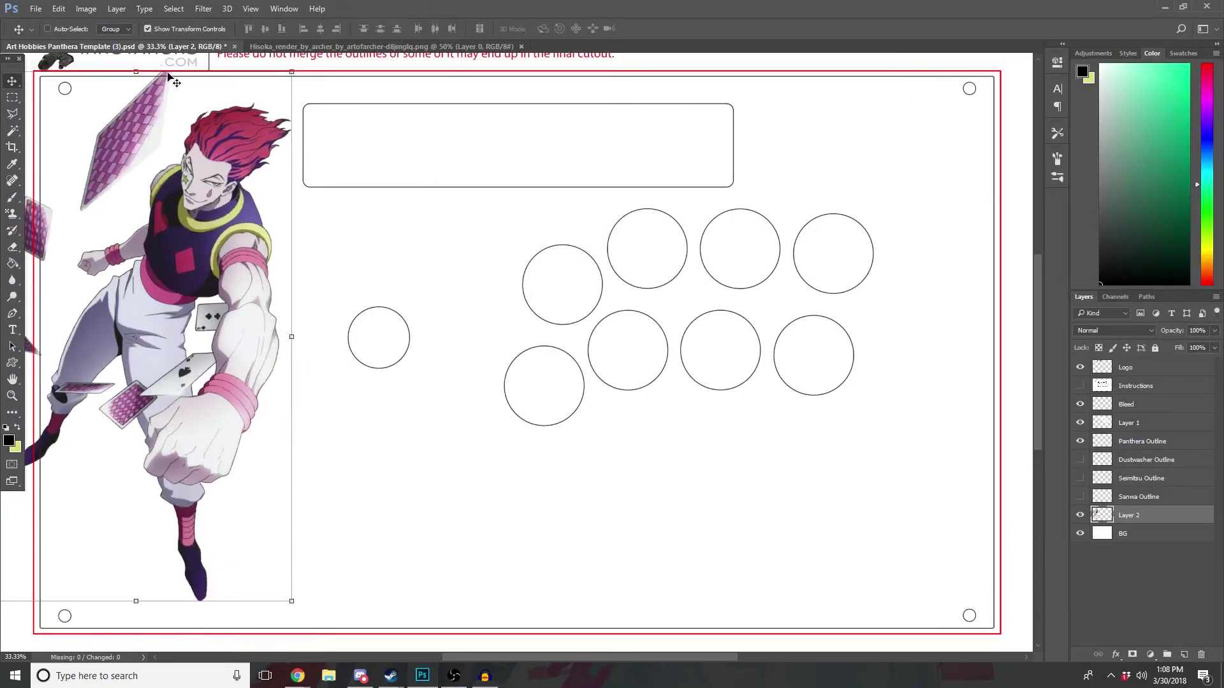
click(12, 97)
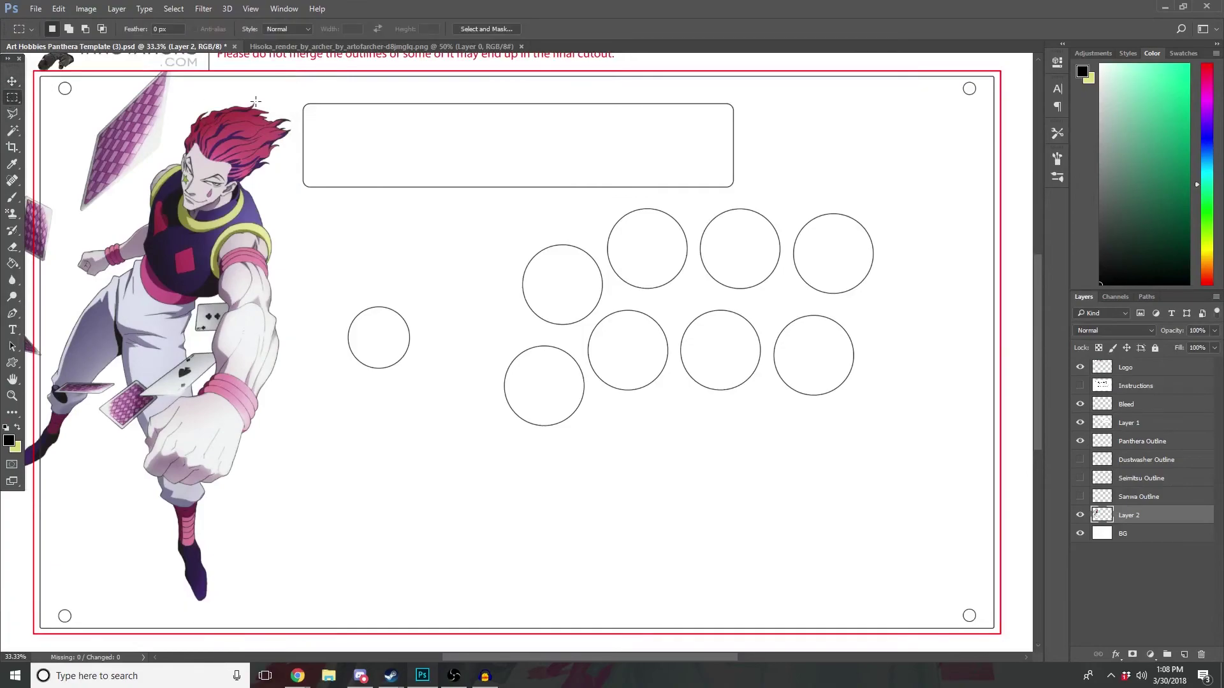
click(13, 81)
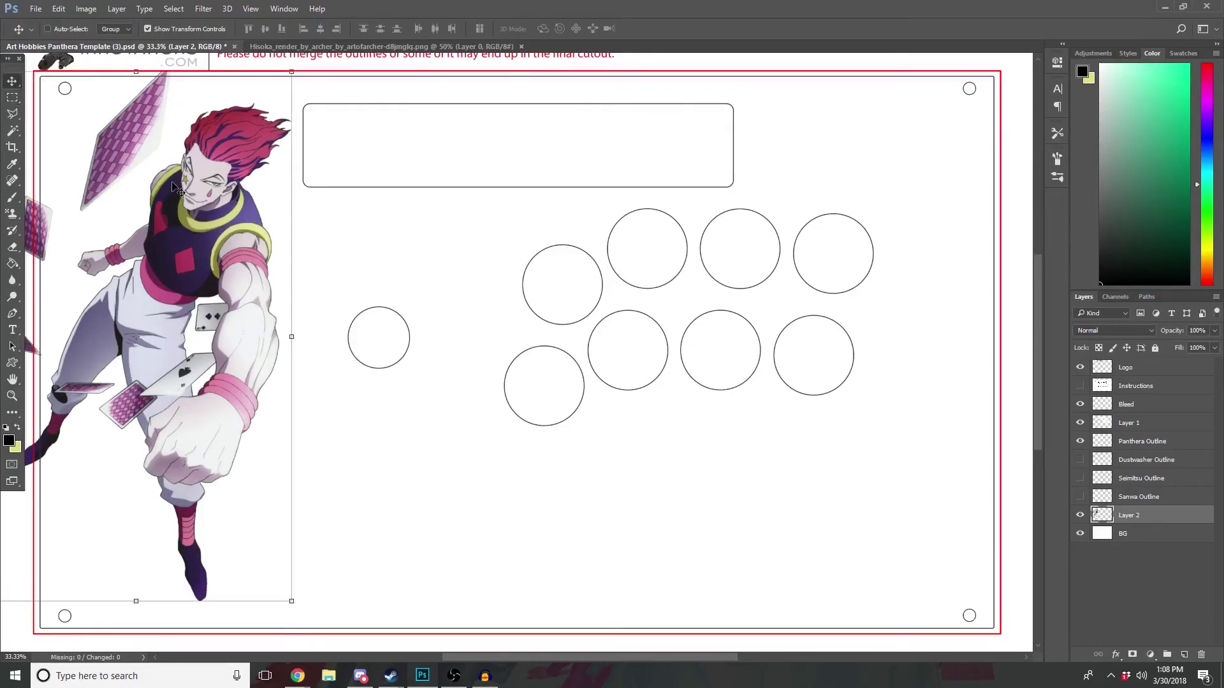
drag(186, 103, 224, 212)
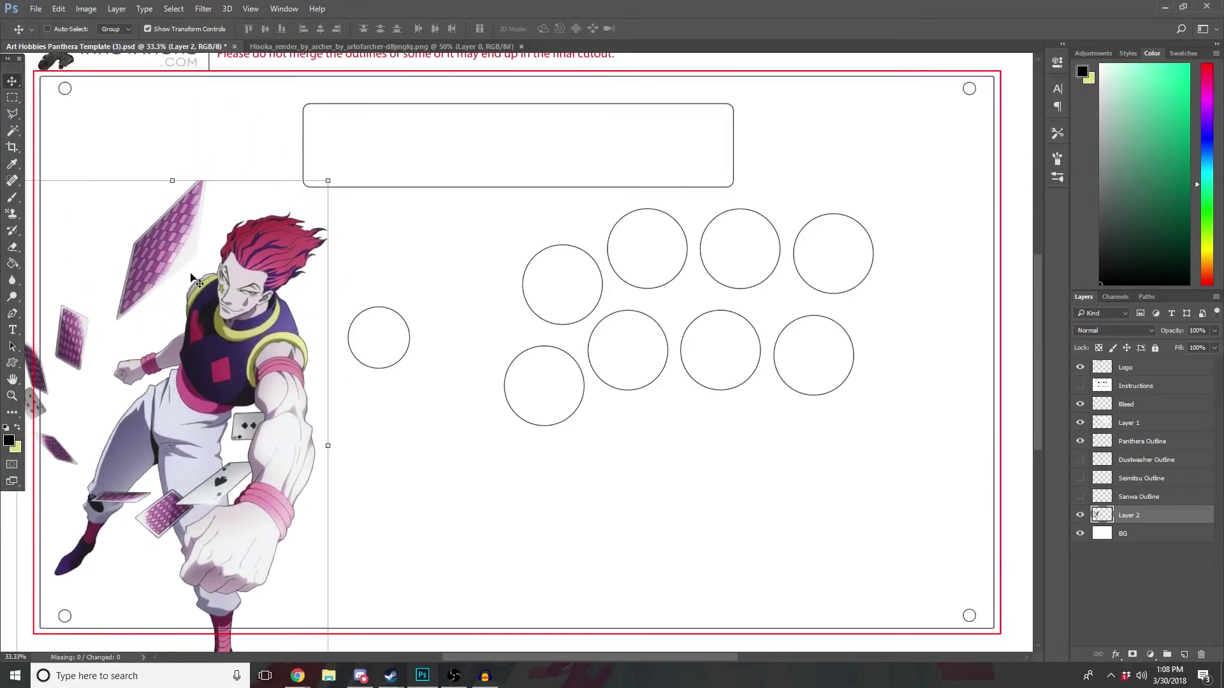
Step: Delete the large floating card above Hisoka and shift the character about 60 px left
click(12, 114)
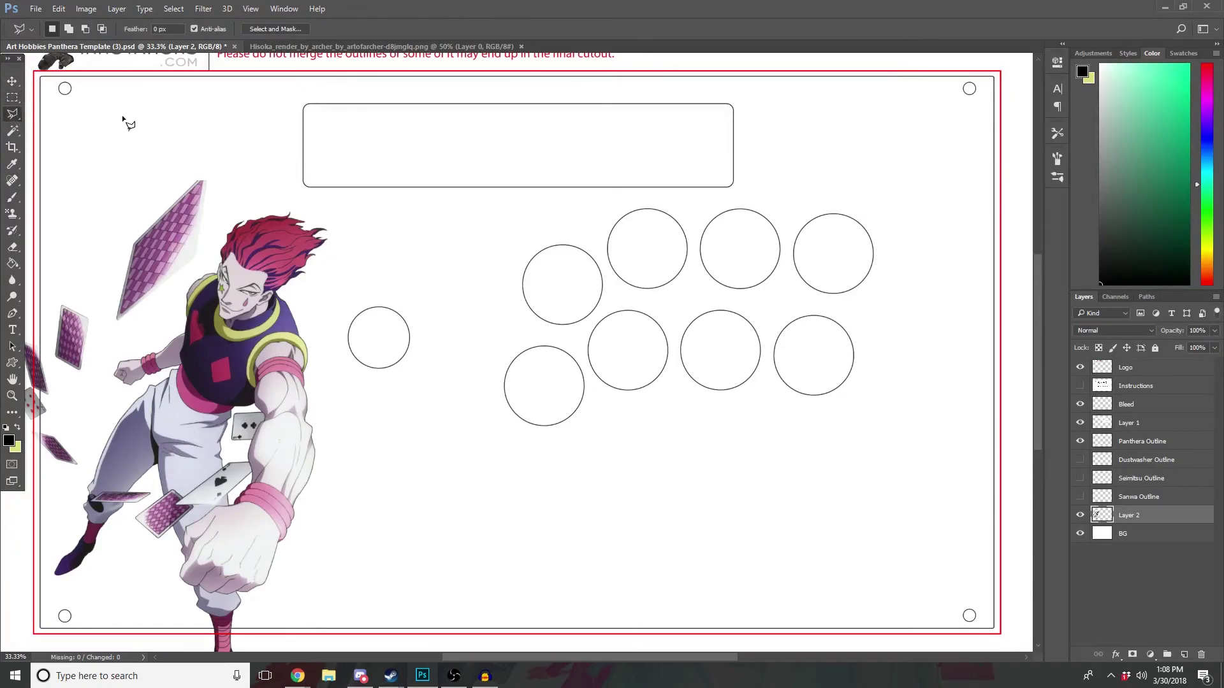
click(214, 159)
click(155, 190)
click(102, 275)
click(106, 332)
click(156, 309)
click(203, 260)
click(223, 194)
click(214, 158)
key(Delete)
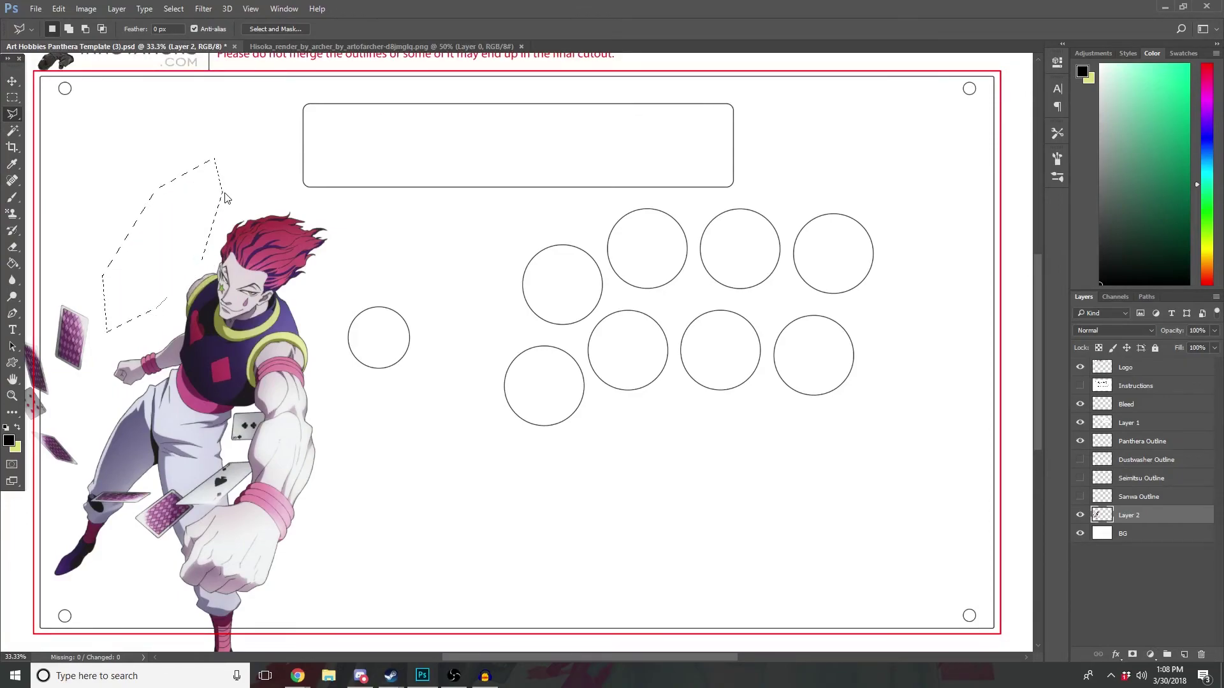
click(222, 149)
key(Escape)
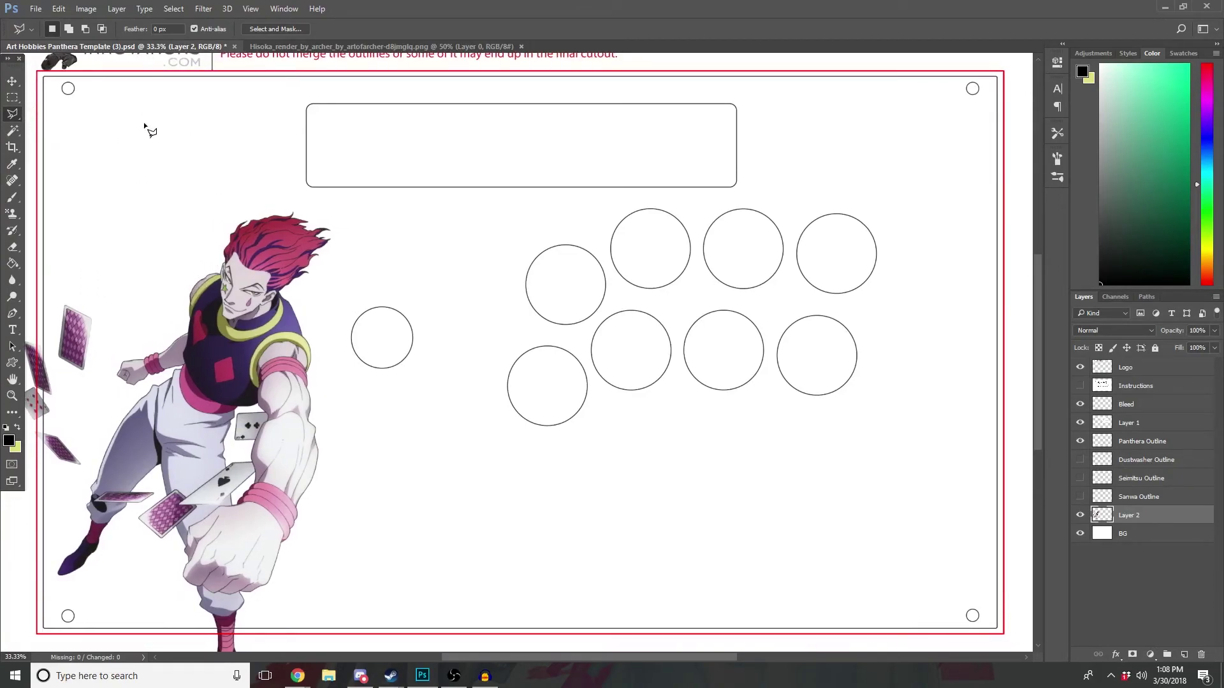
key(v)
mouse_move(237, 310)
mouse_down()
mouse_move(199, 306)
mouse_move(250, 307)
mouse_up()
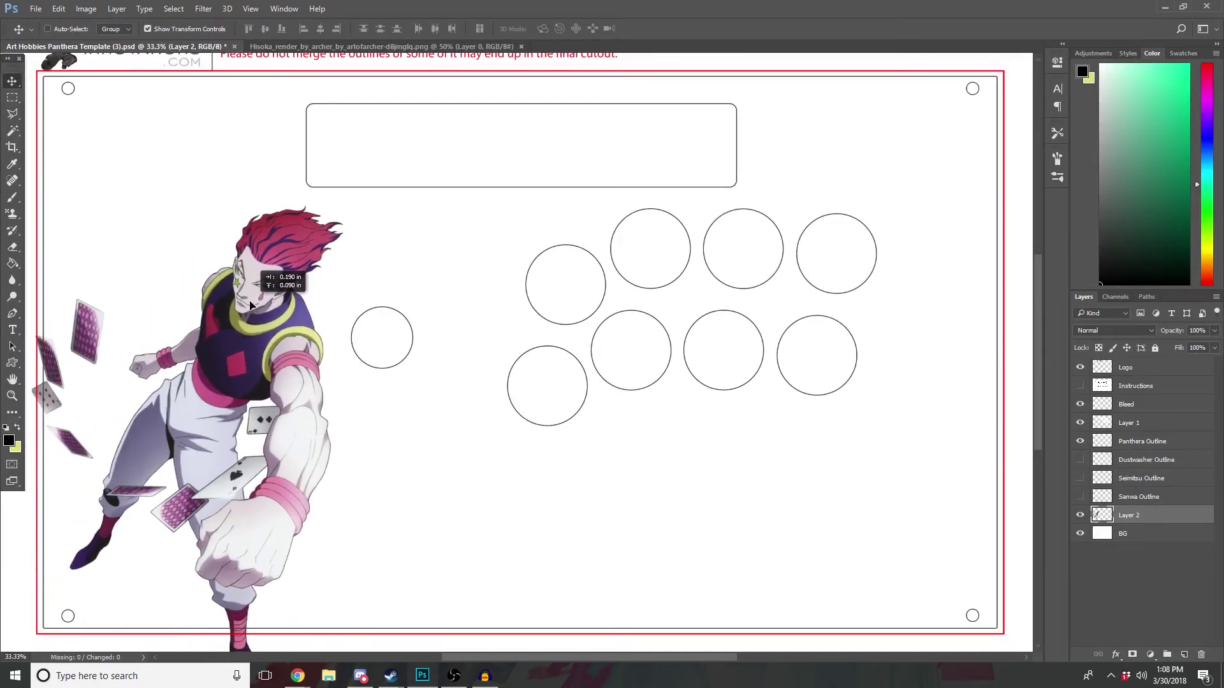
Step: Lasso the playing cards along the template's left edge with the Polygonal Lasso
click(12, 113)
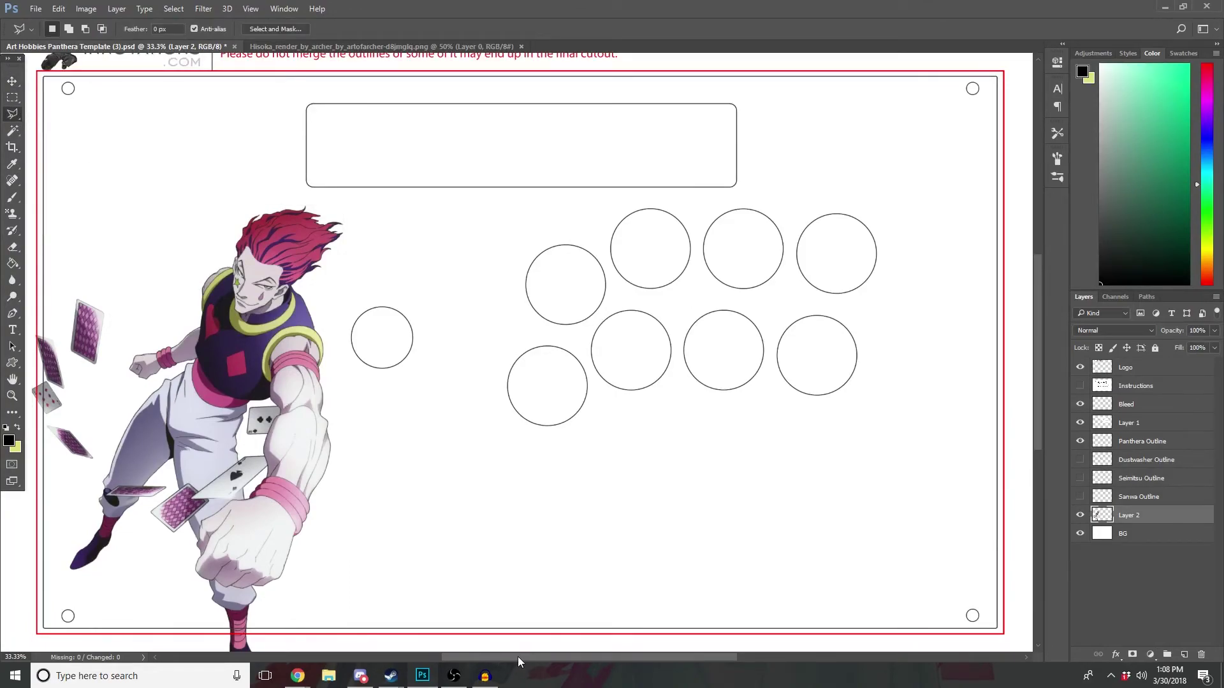
drag(517, 657, 489, 656)
click(236, 268)
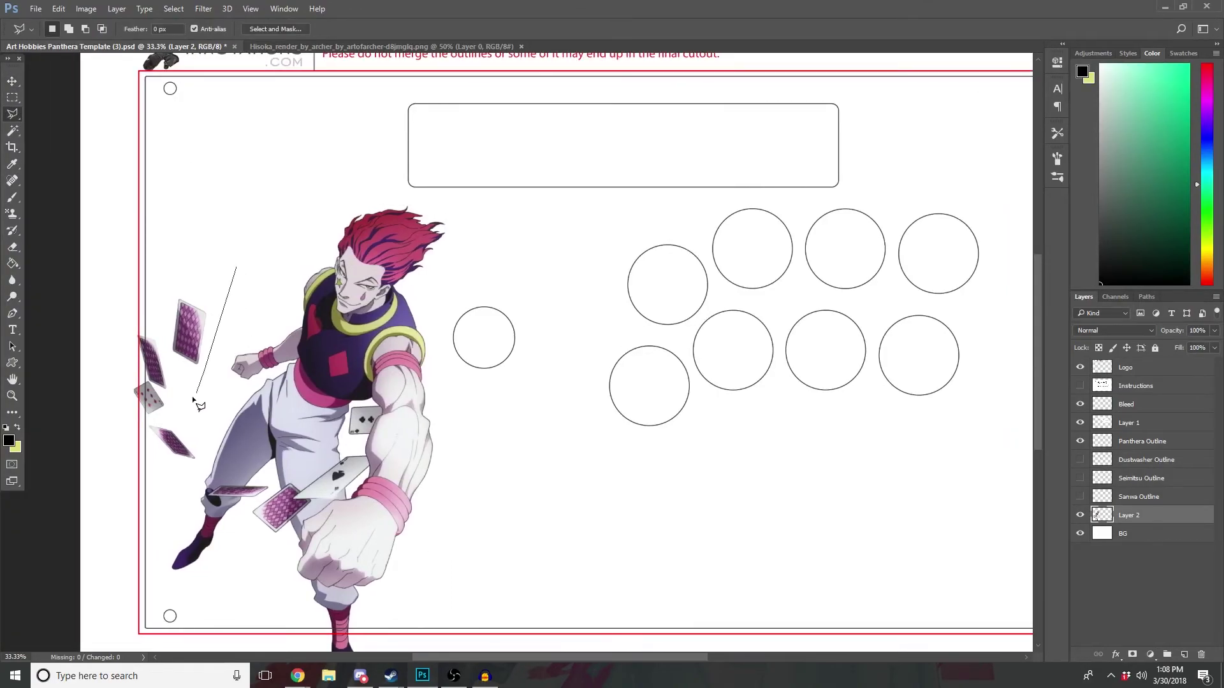
click(204, 370)
click(181, 397)
click(204, 422)
click(198, 466)
click(152, 481)
click(100, 405)
click(101, 284)
double_click(155, 249)
Step: Move the selected left-edge cards up and right toward Hisoka, then deselect
key(v)
drag(199, 311, 223, 285)
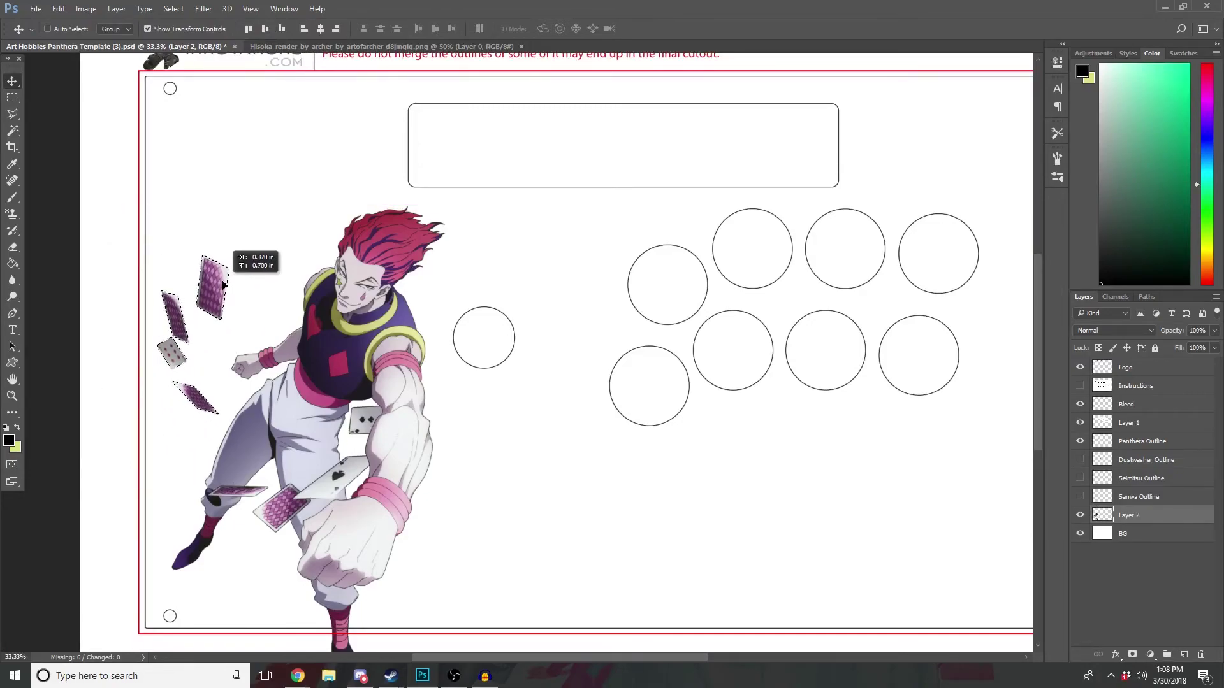
drag(222, 285, 221, 272)
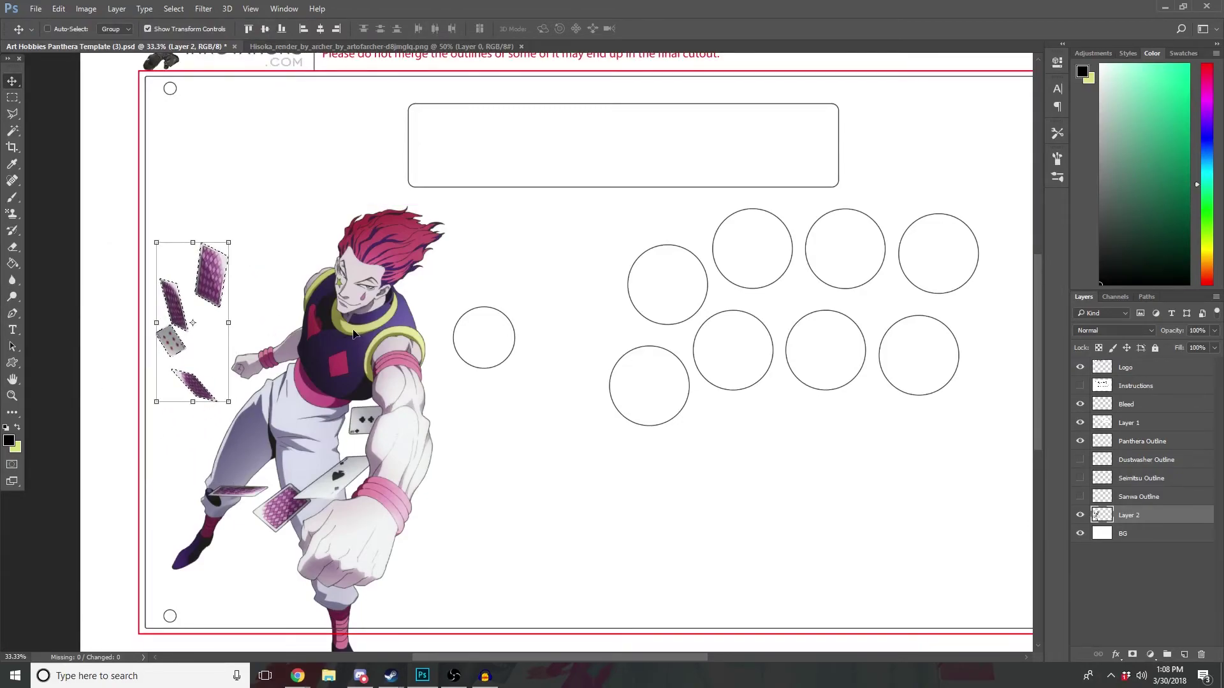
drag(207, 396, 204, 415)
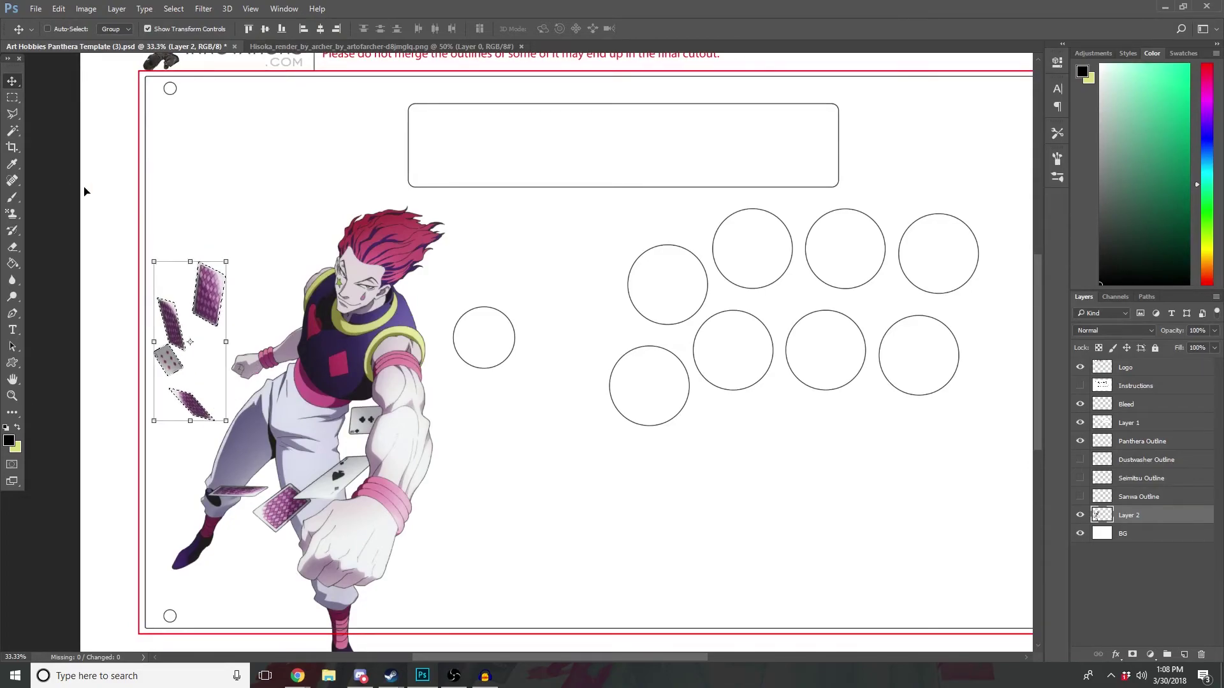
click(12, 98)
click(183, 117)
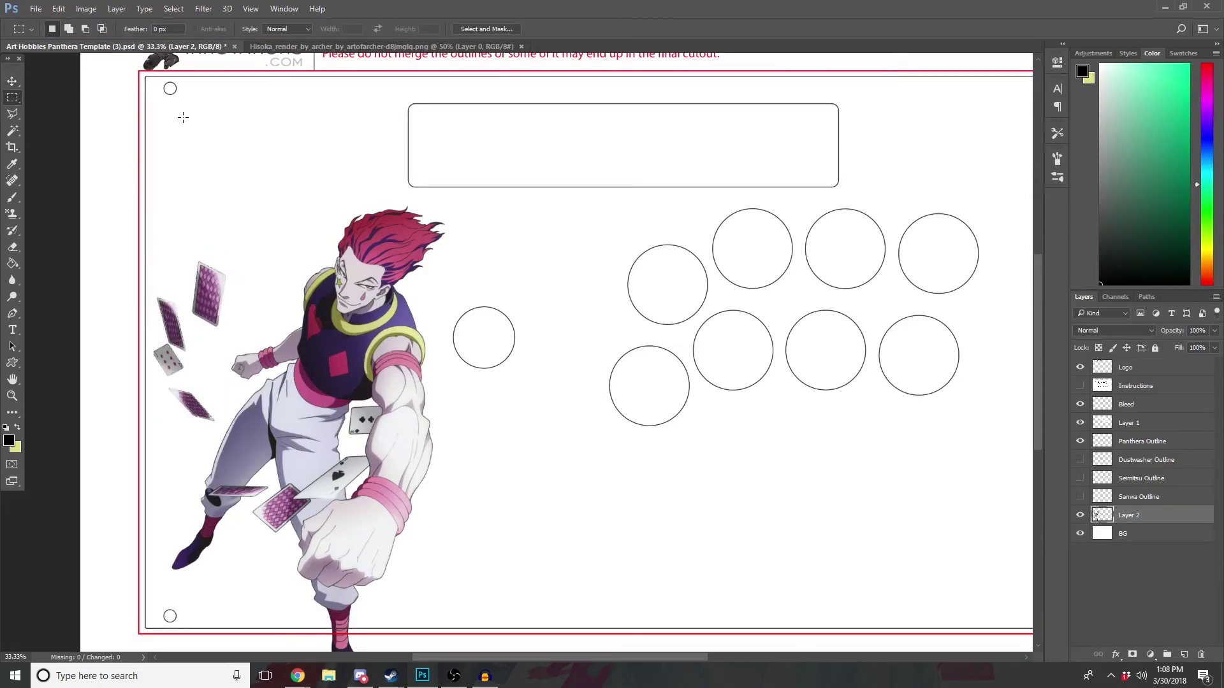
Step: Outline the cluster of flying cards left of Hisoka with the Polygonal Lasso
click(12, 115)
click(270, 246)
click(213, 332)
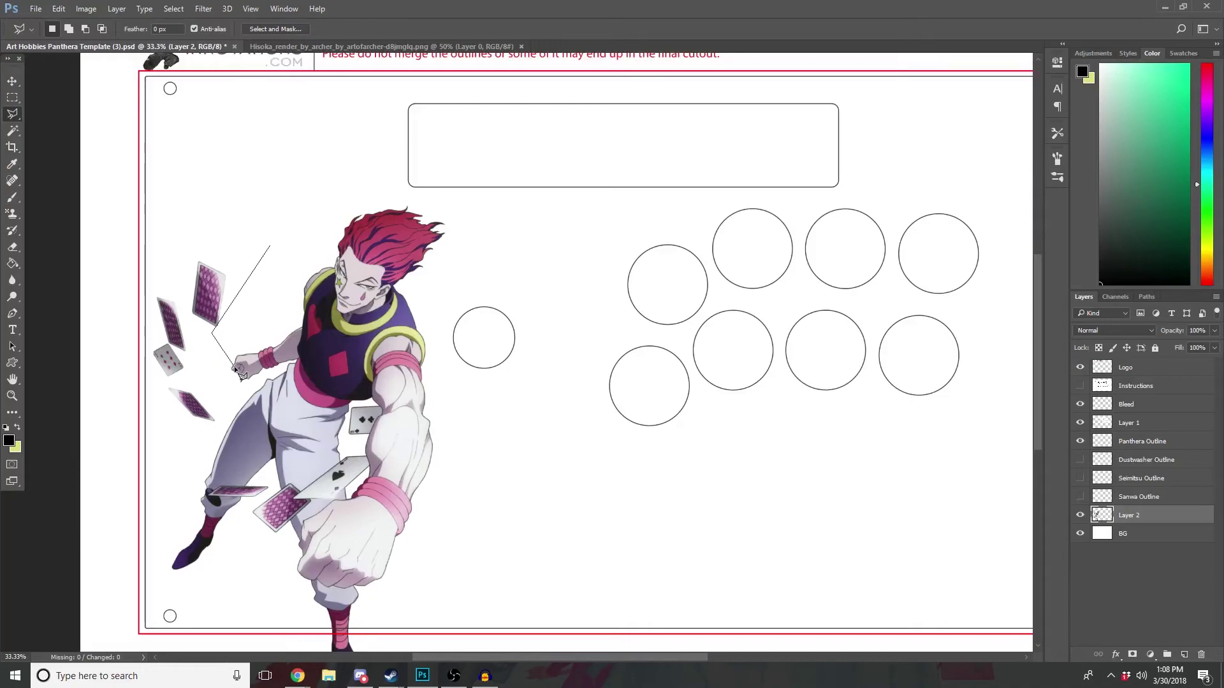
double_click(236, 368)
click(287, 263)
click(215, 350)
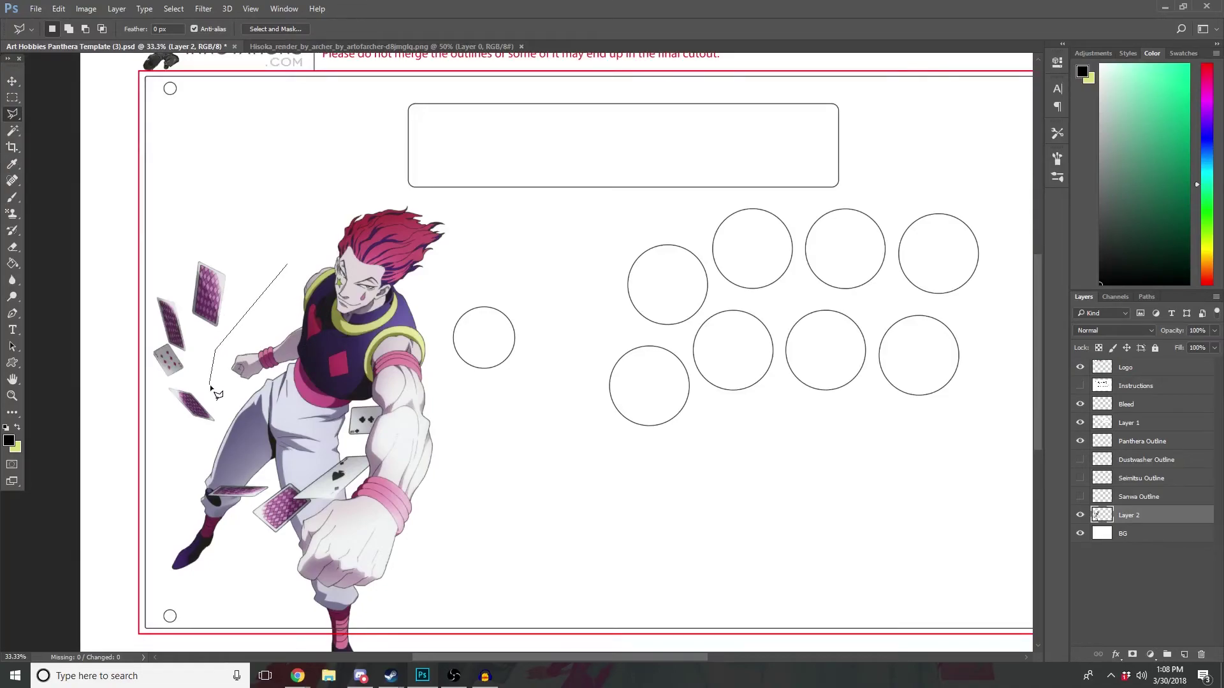
click(223, 431)
click(199, 454)
click(110, 337)
click(108, 276)
click(146, 211)
double_click(218, 199)
Step: Copy the cards to Layer 3, move them above Hisoka and rotate about 42 degrees
key(ctrl+j)
drag(210, 210, 217, 197)
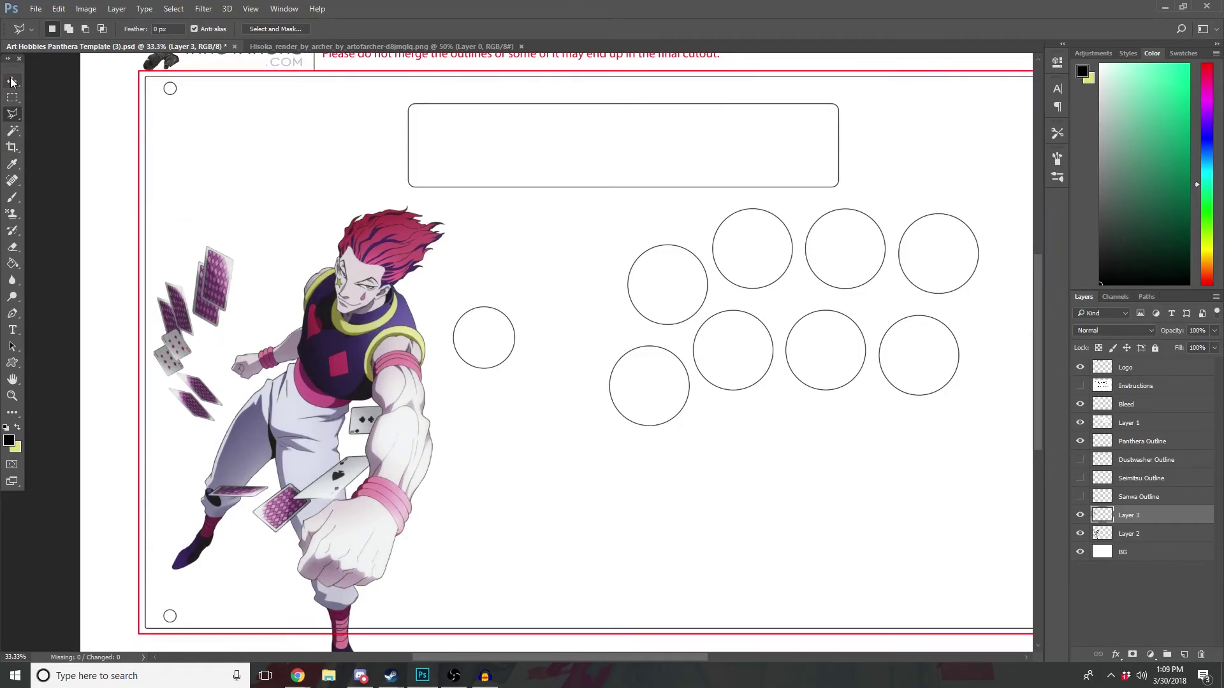
click(12, 81)
drag(222, 290, 258, 149)
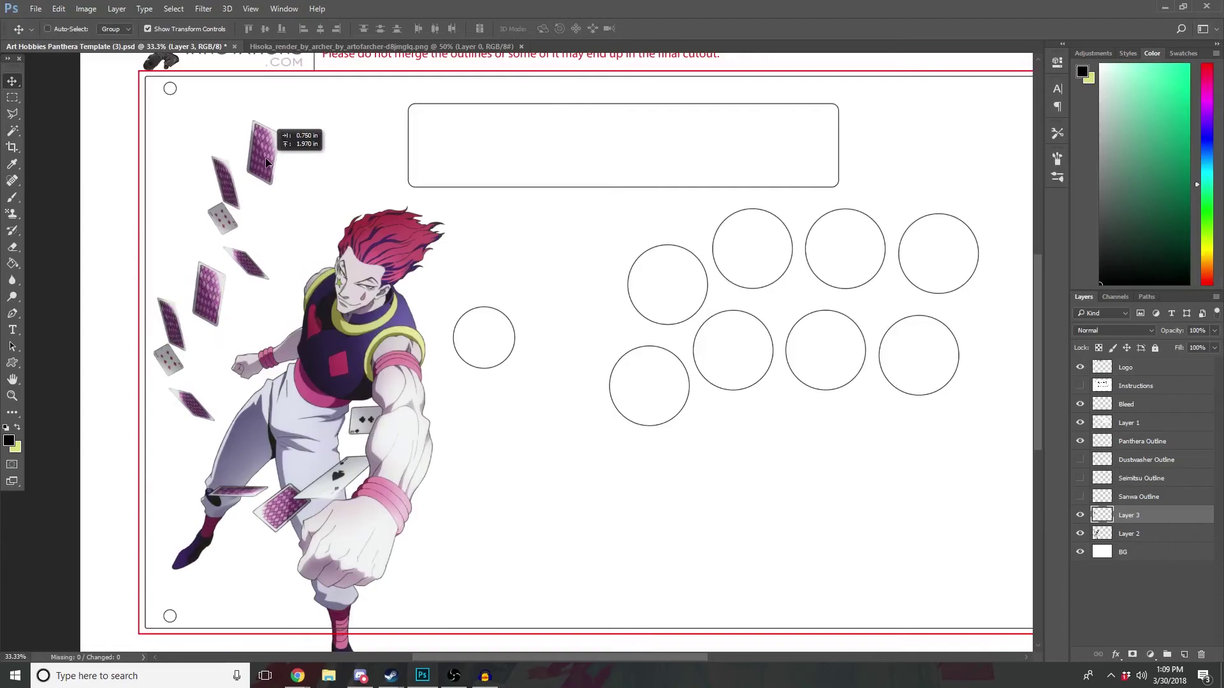
drag(293, 105, 338, 134)
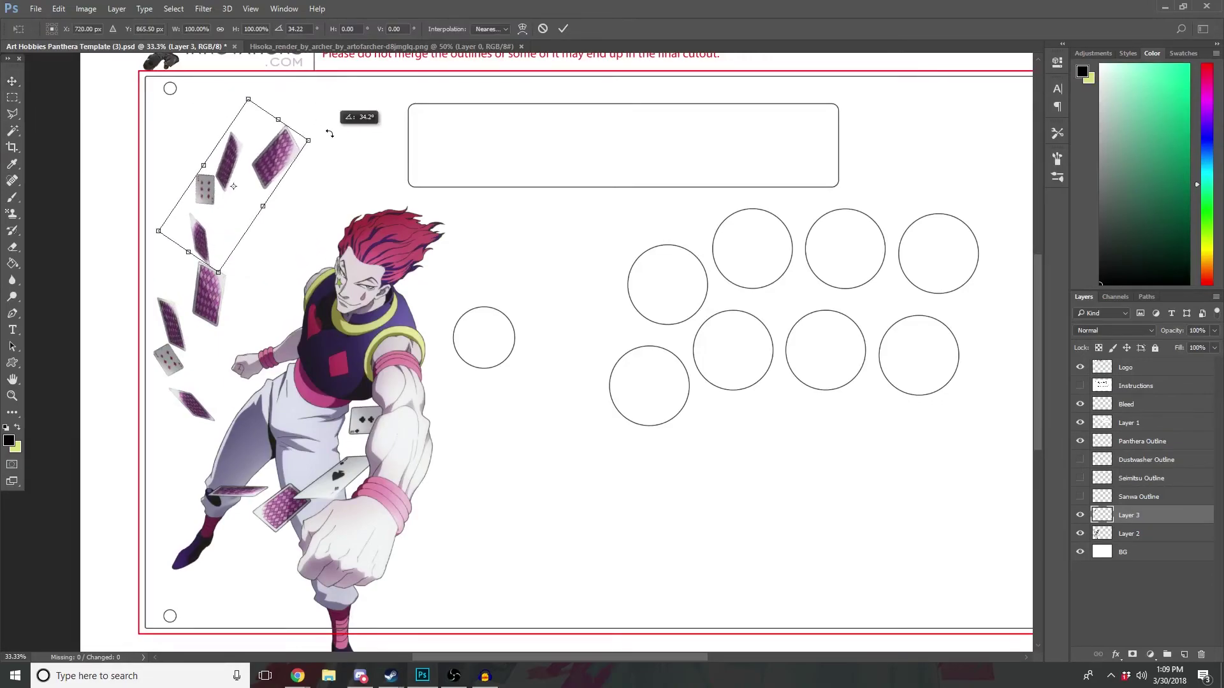
drag(262, 162, 328, 200)
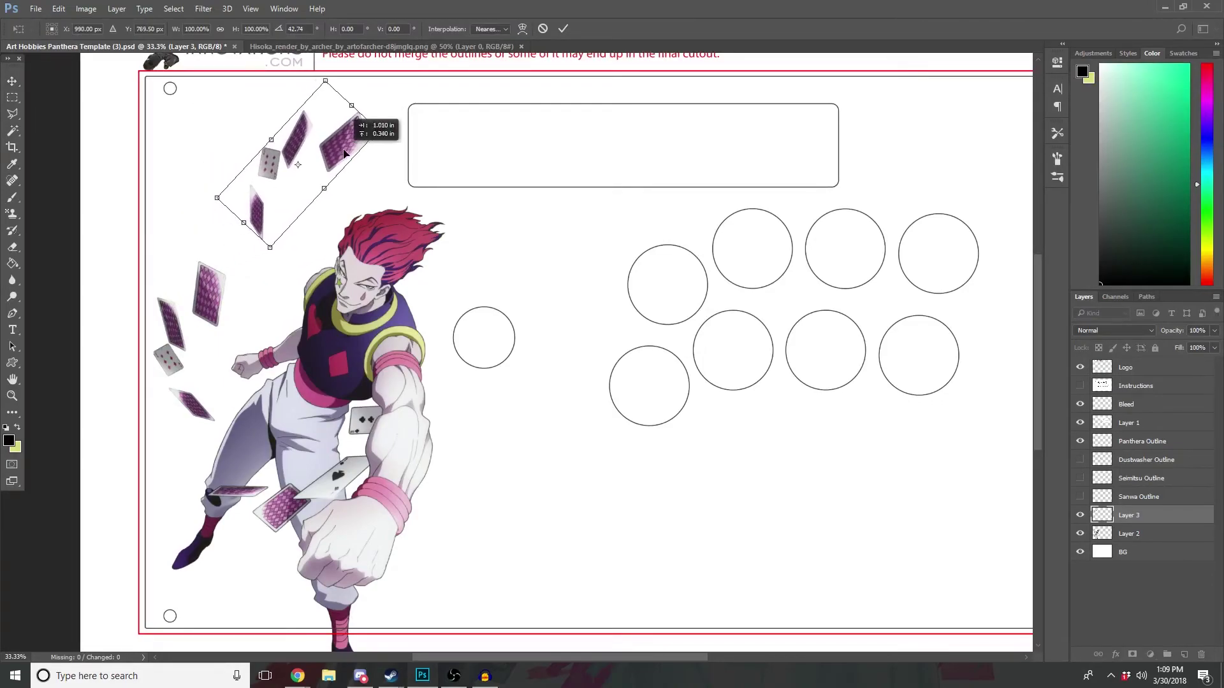
click(561, 32)
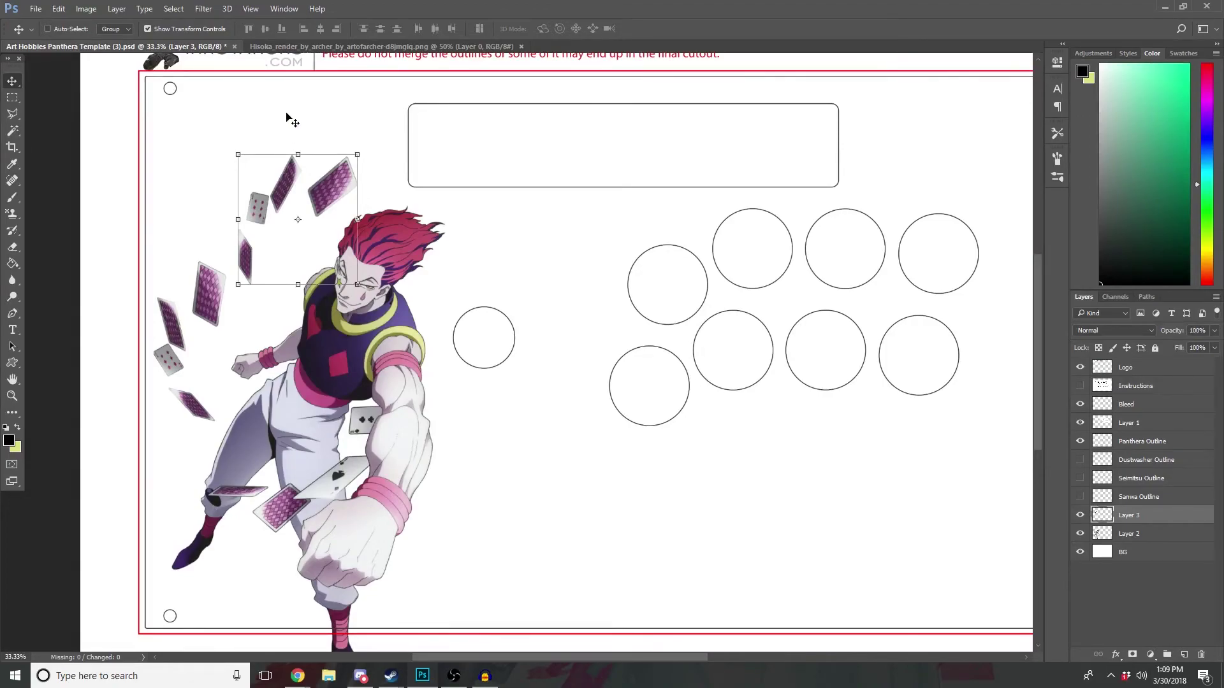
Step: Delete the Layer 3 card copy and undo the trial moves with Ctrl+Alt+Z
key(Delete)
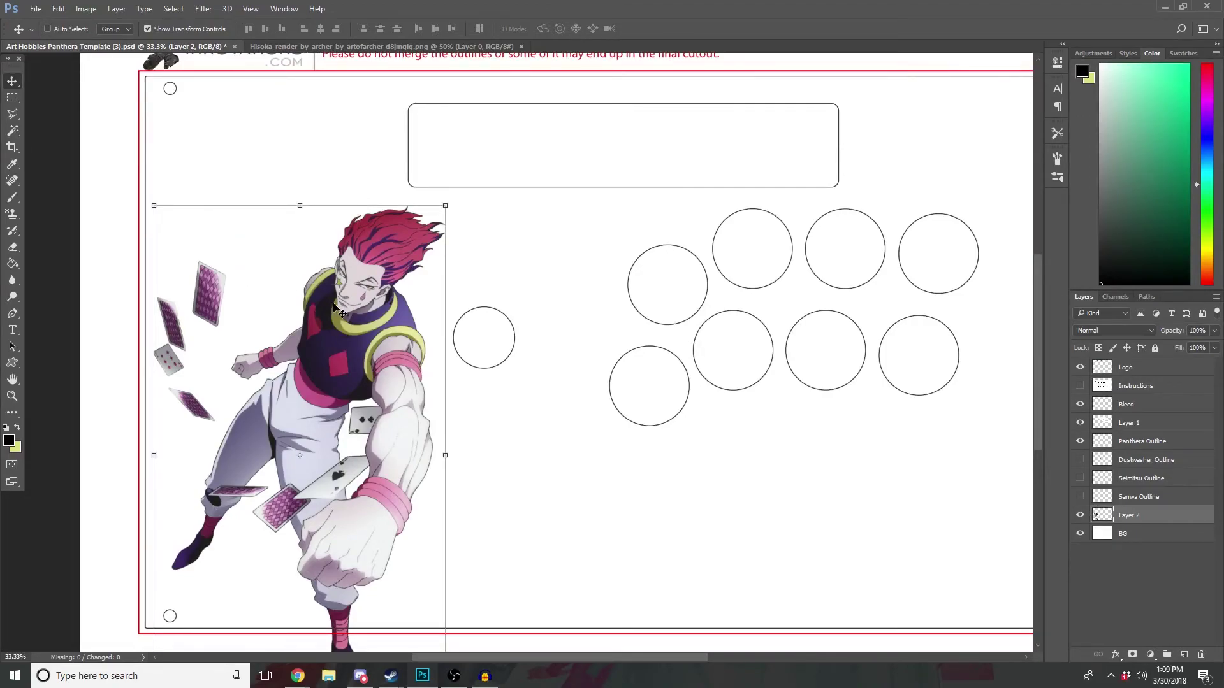
drag(334, 308, 343, 304)
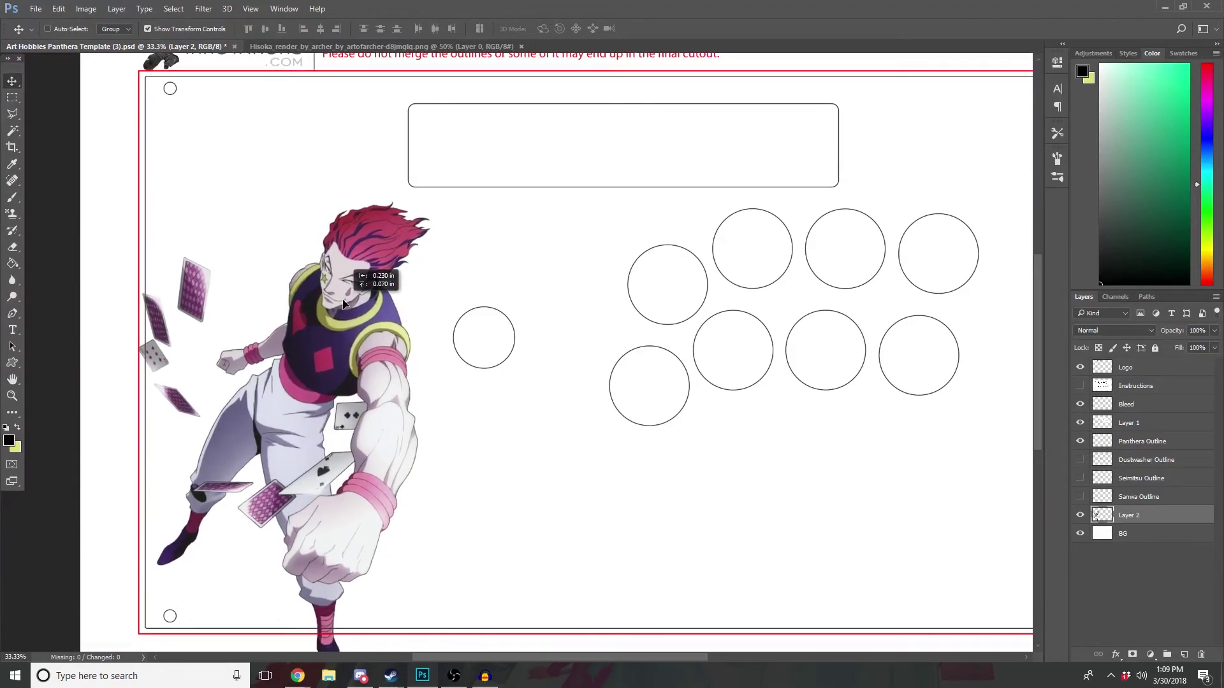
drag(343, 304, 322, 279)
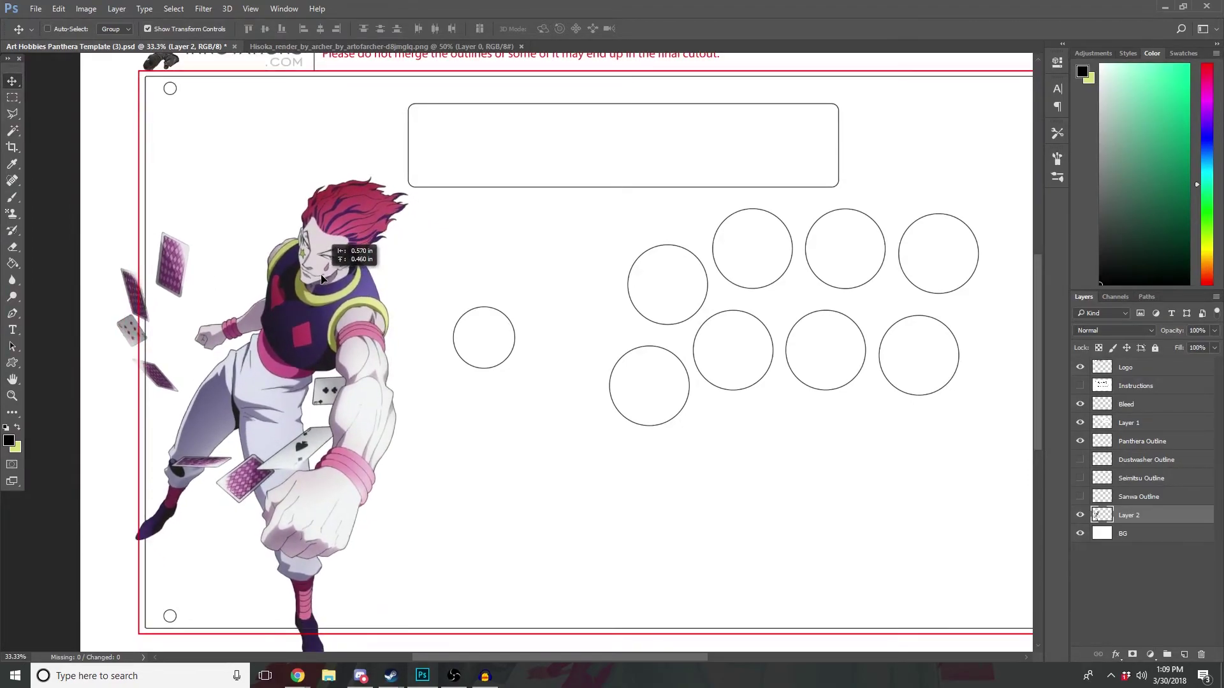
key(ctrl+alt+z)
key(ctrl+alt+z)
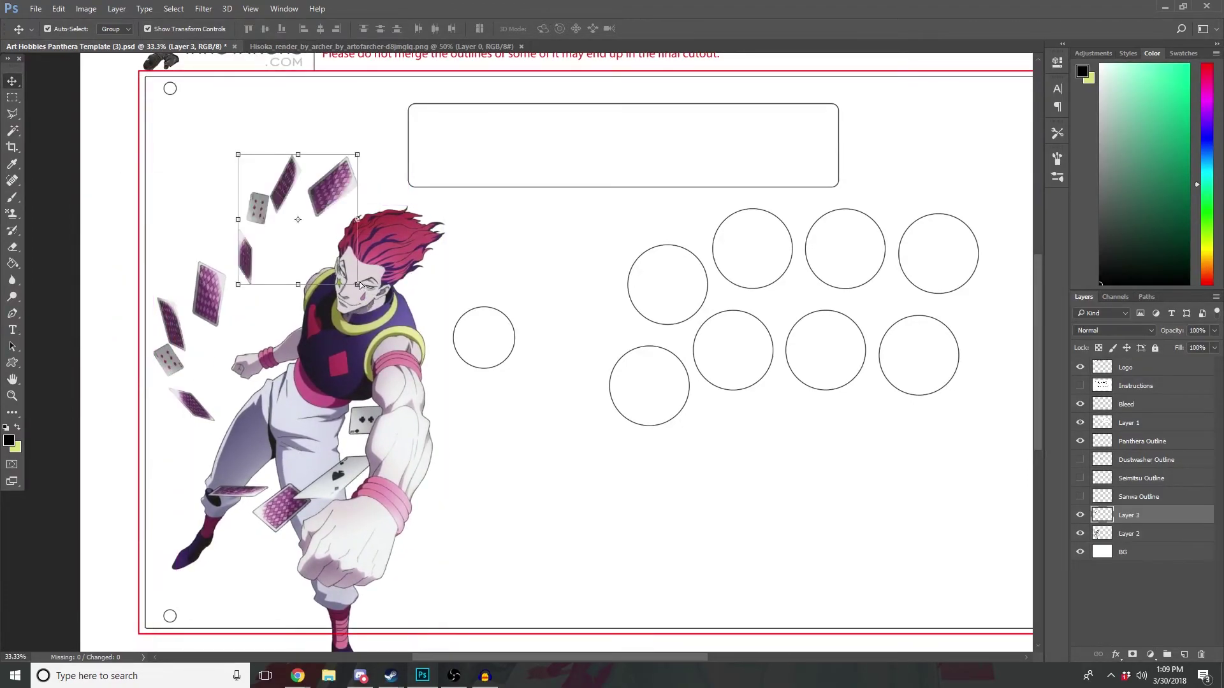
key(ctrl+alt+z)
key(ctrl+alt+z)
key(ctrl+alt+z)
key(ctrl+alt+z)
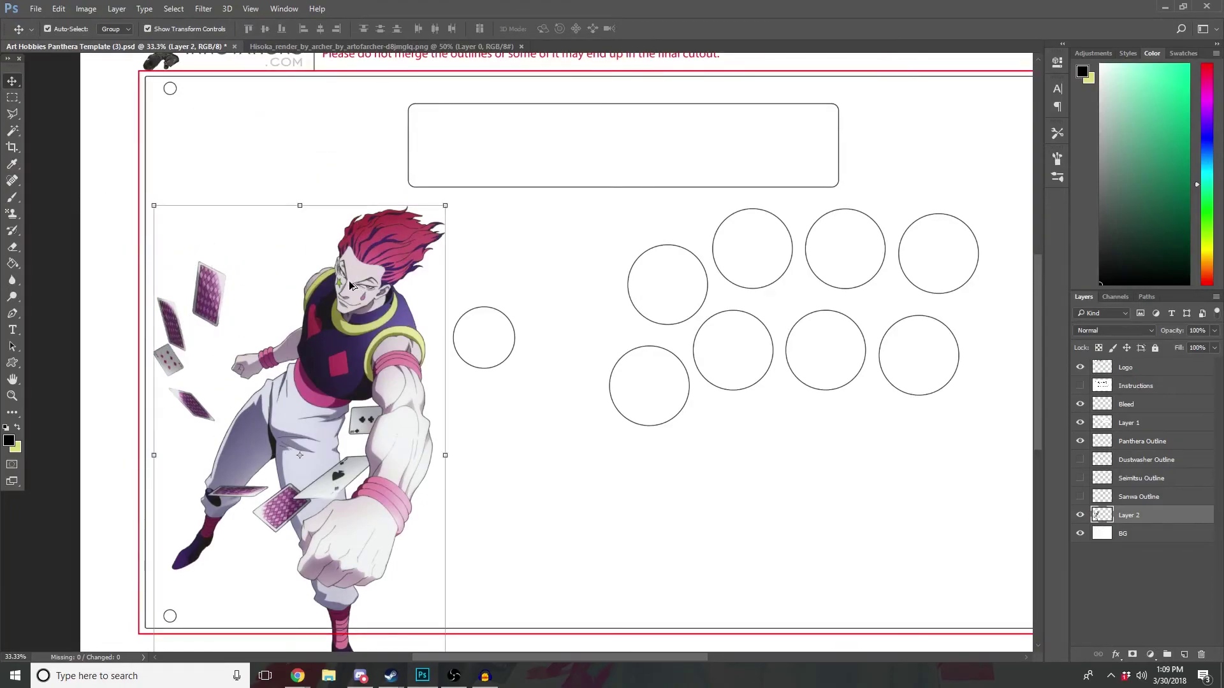
key(ctrl+alt+z)
key(ctrl+alt+z)
key(ctrl+alt+z)
key(ctrl+alt+z)
key(ctrl+alt+z)
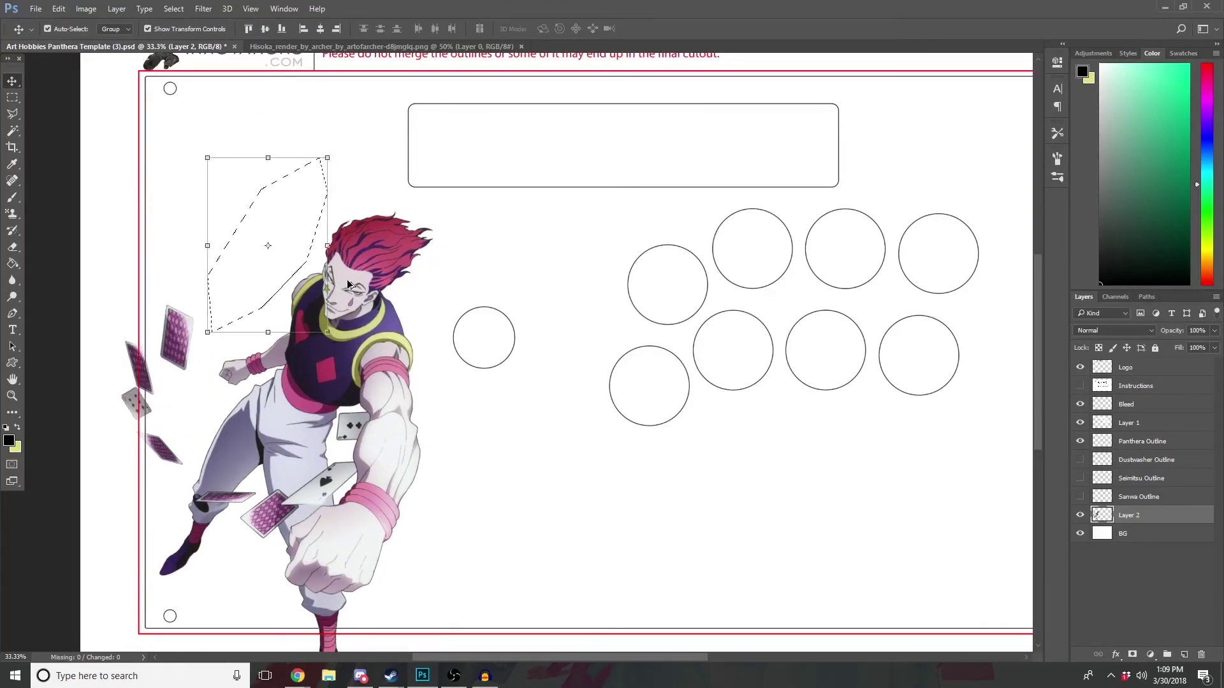
key(ctrl+alt+z)
key(ctrl+alt+z)
Step: Move Layer 2's Hisoka render up-left and scale it to about 107%
key(ctrl+t)
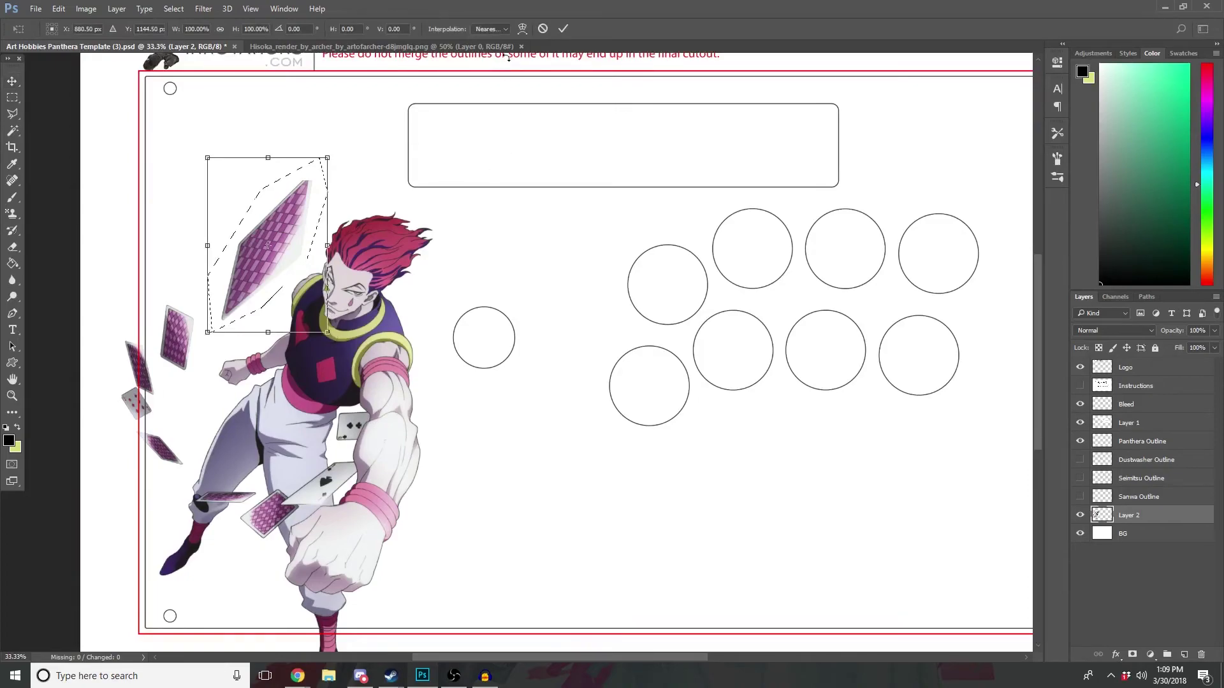
click(561, 29)
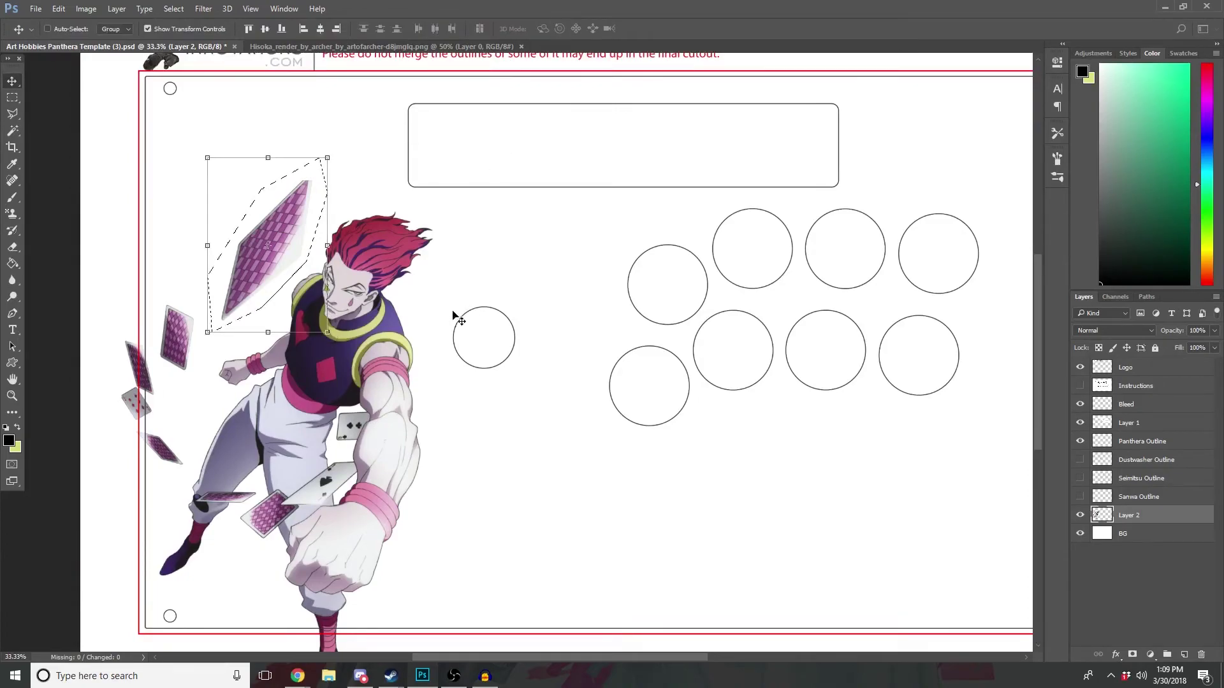
click(14, 98)
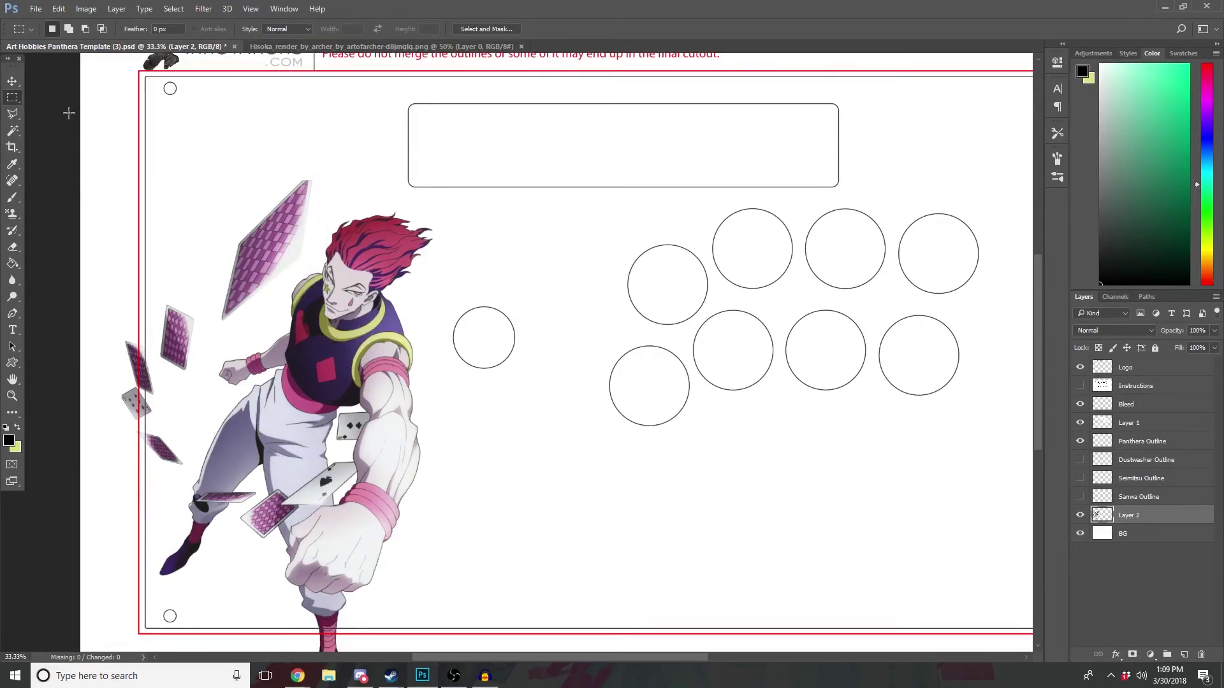
click(19, 80)
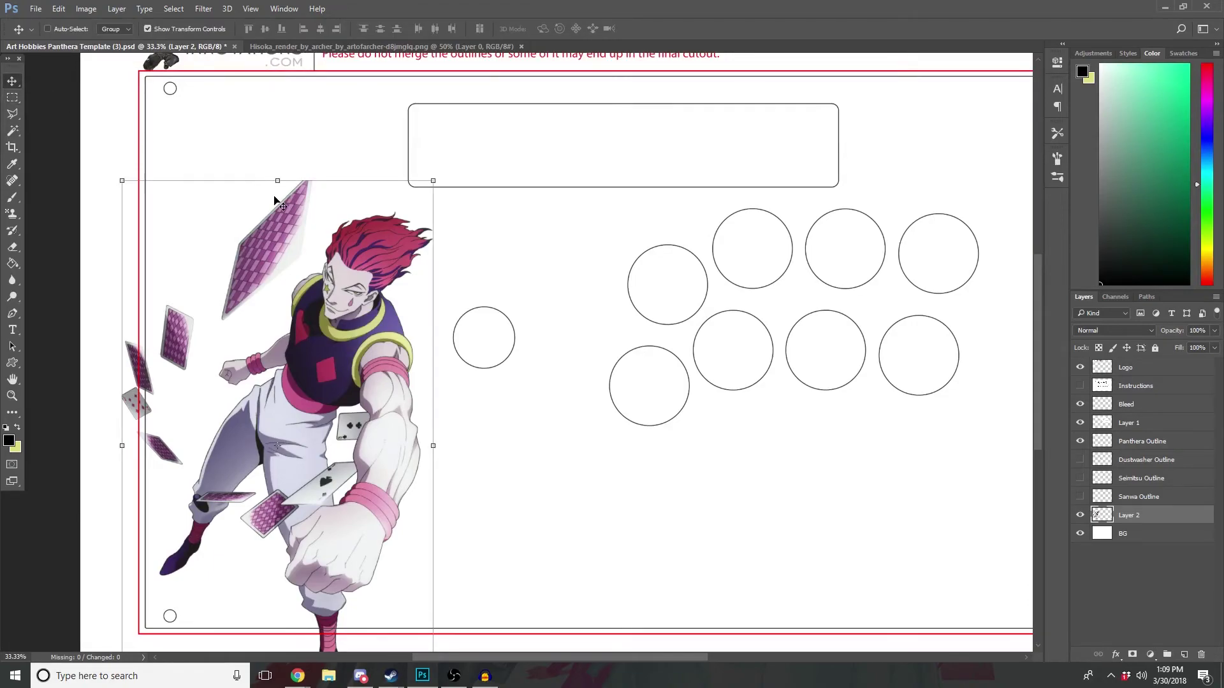
drag(350, 290, 326, 193)
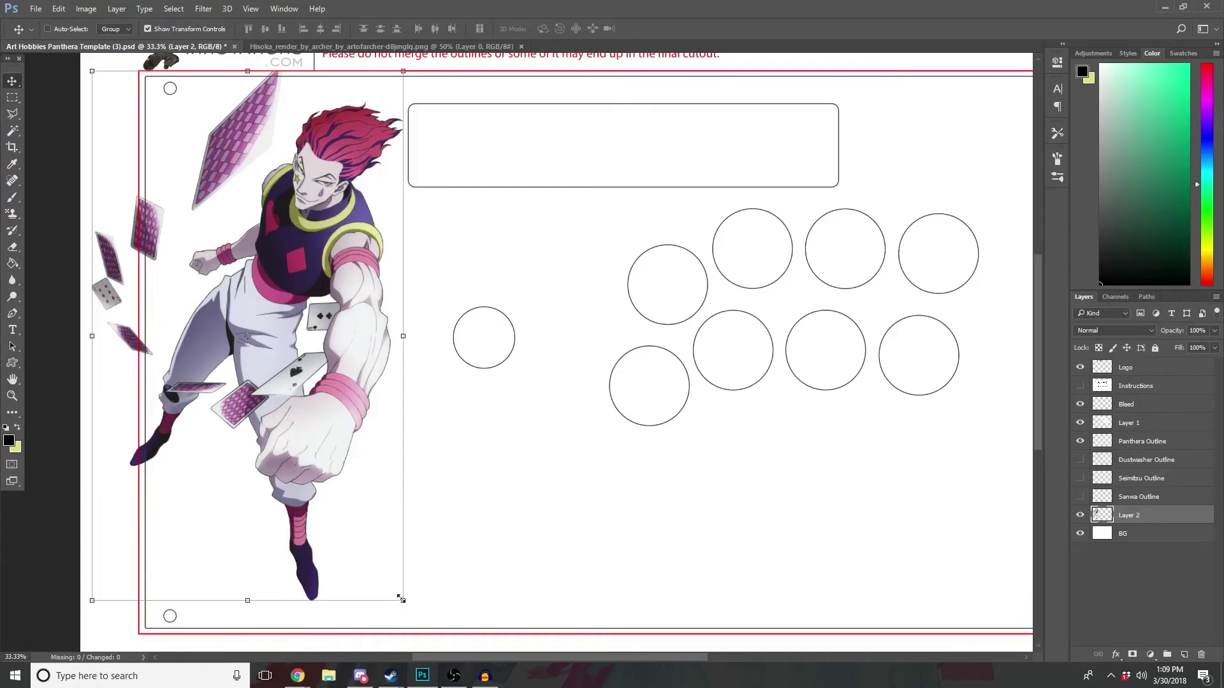
mouse_move(401, 599)
mouse_down()
mouse_move(439, 642)
mouse_move(433, 631)
mouse_up()
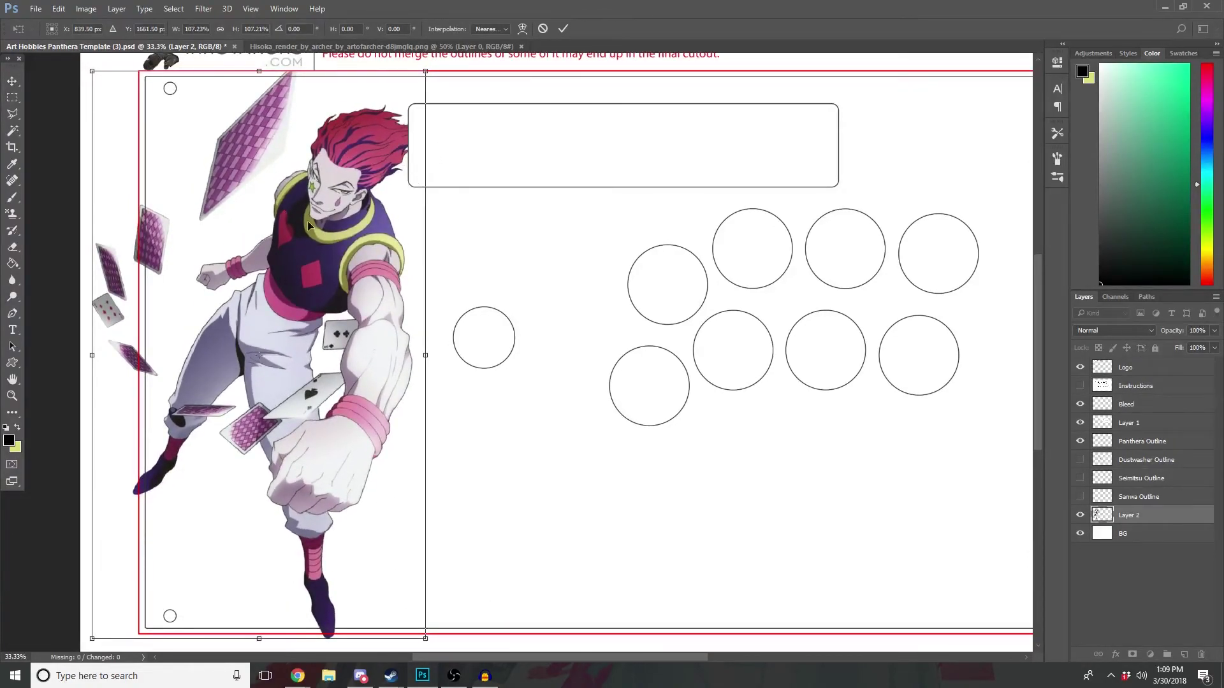
click(563, 30)
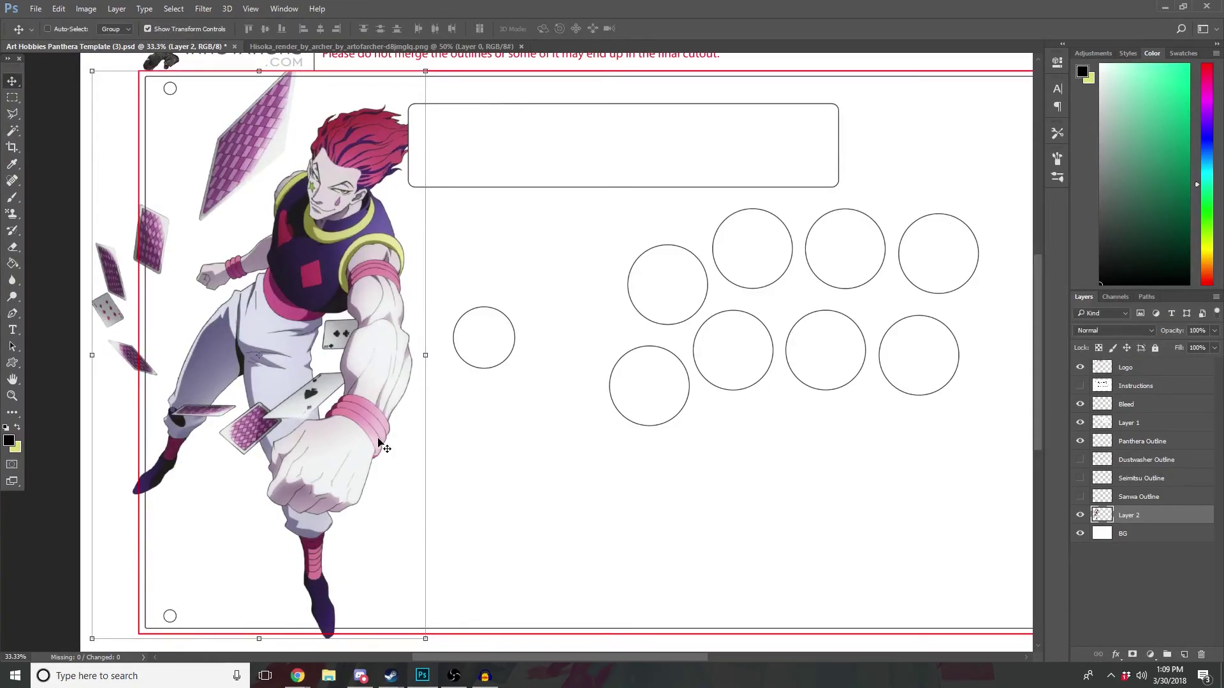
Step: Set the Hisoka render's Hue/Saturation saturation to +54, then zoom out
click(13, 97)
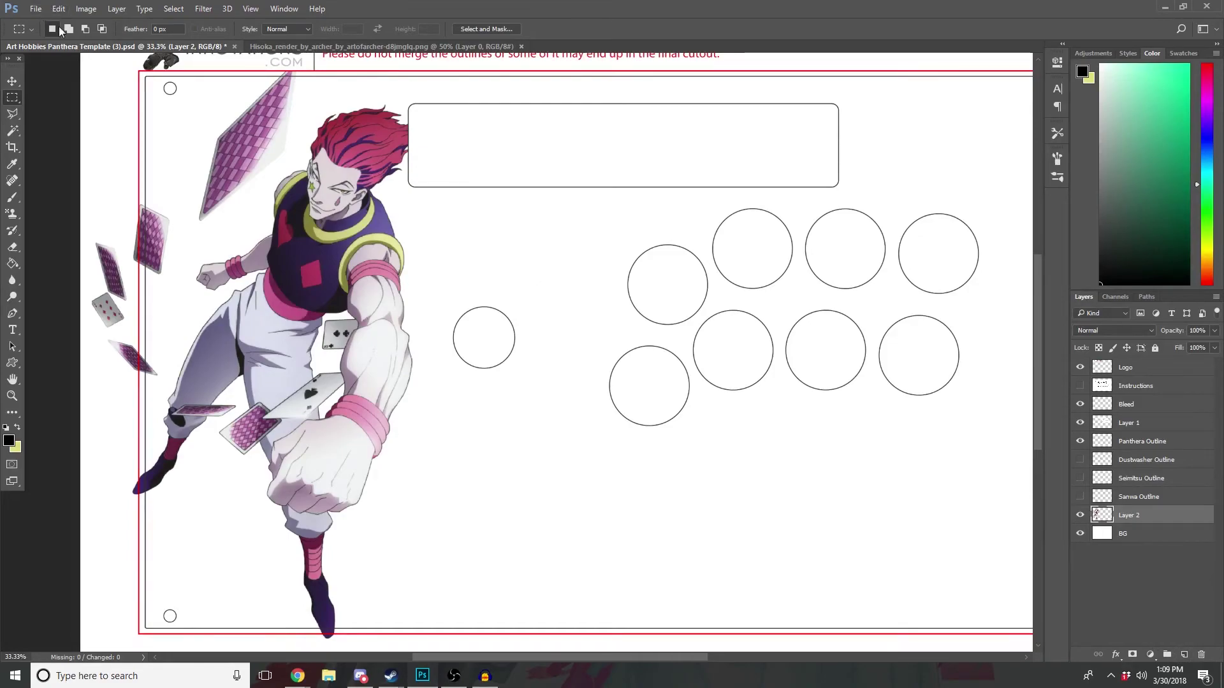
click(86, 9)
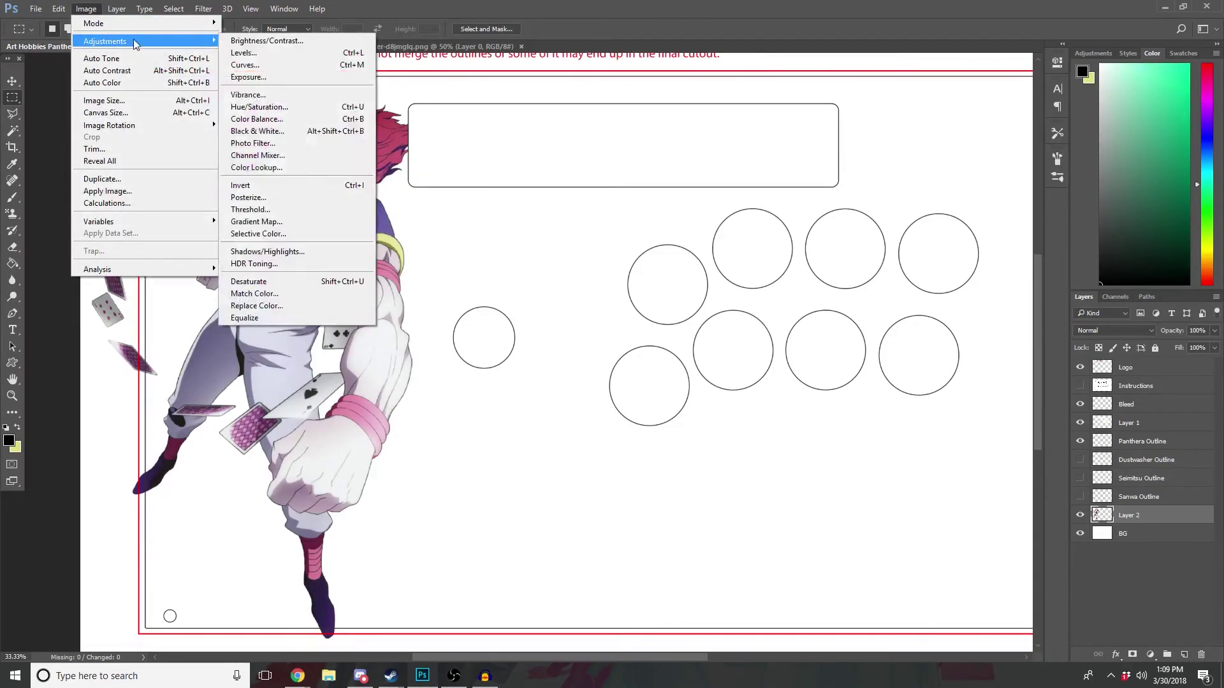
click(316, 106)
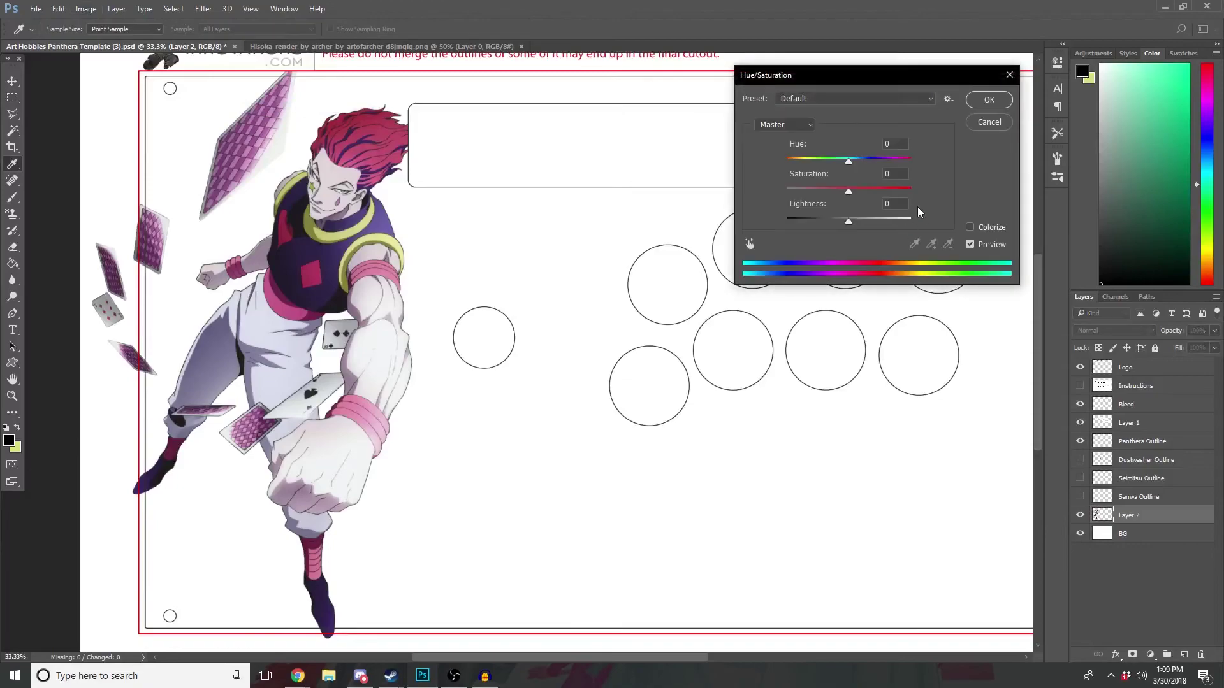
drag(848, 192, 886, 195)
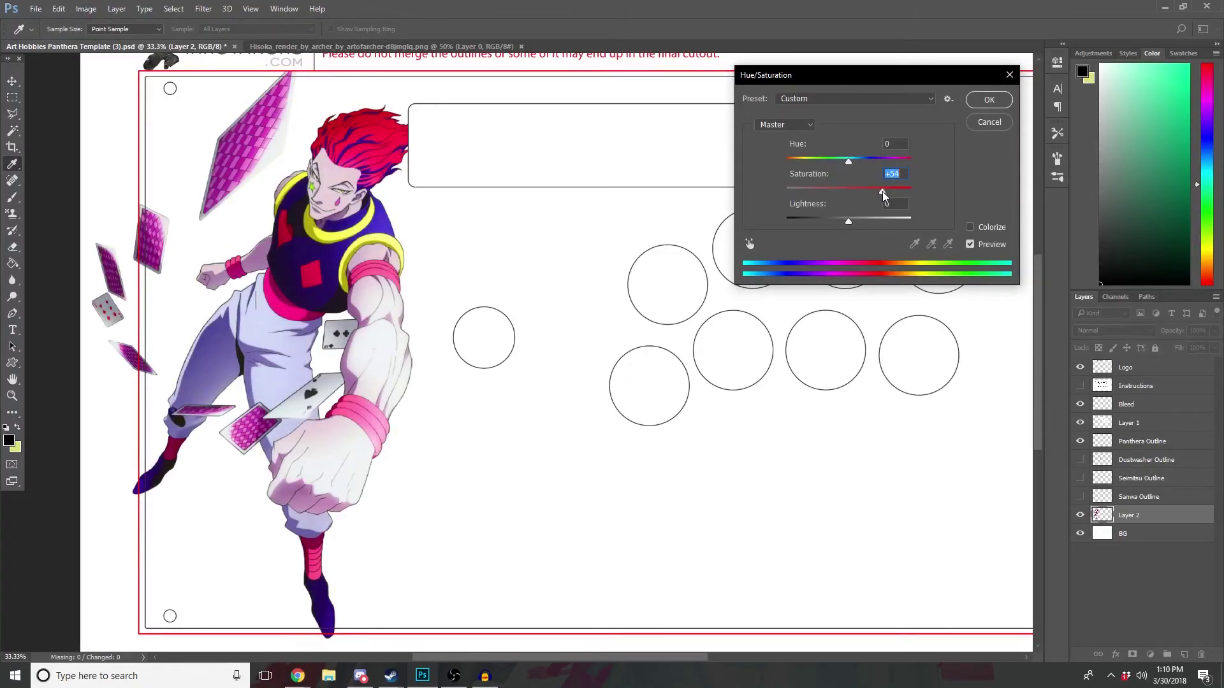
click(988, 100)
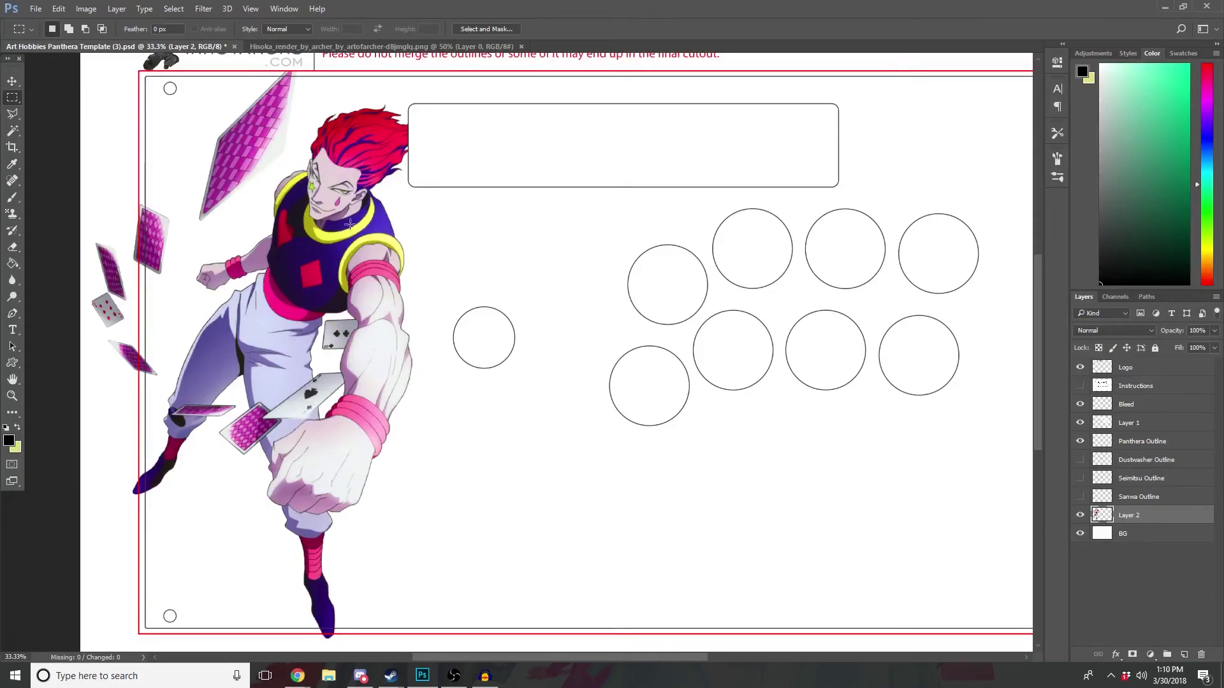
key(ctrl+minus)
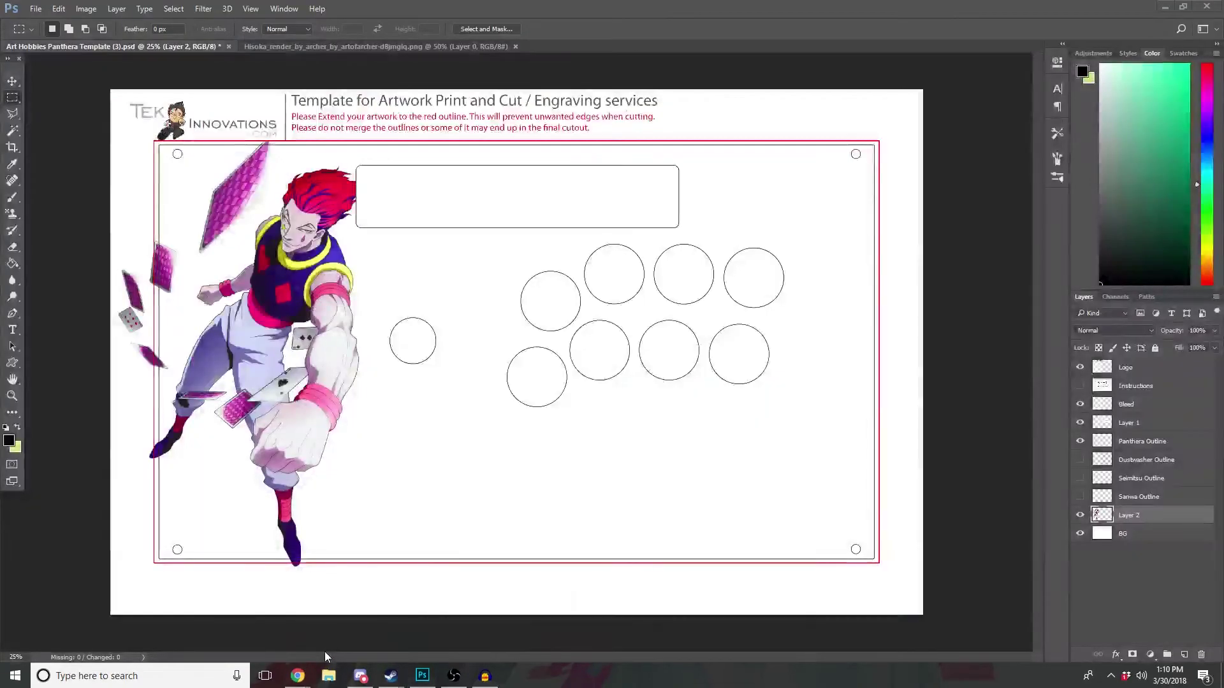
Step: Back in Chrome, run a Google search for 'deviant' to bring up DeviantArt
click(324, 651)
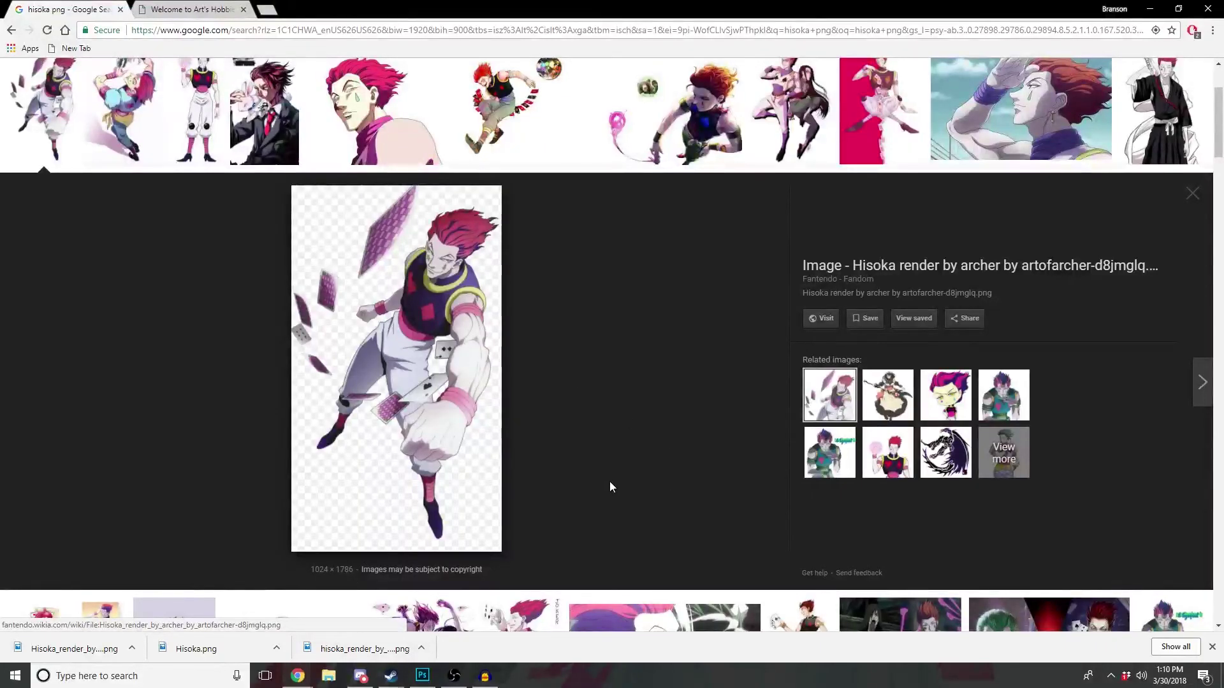
scroll(611, 487, up, 3)
click(228, 32)
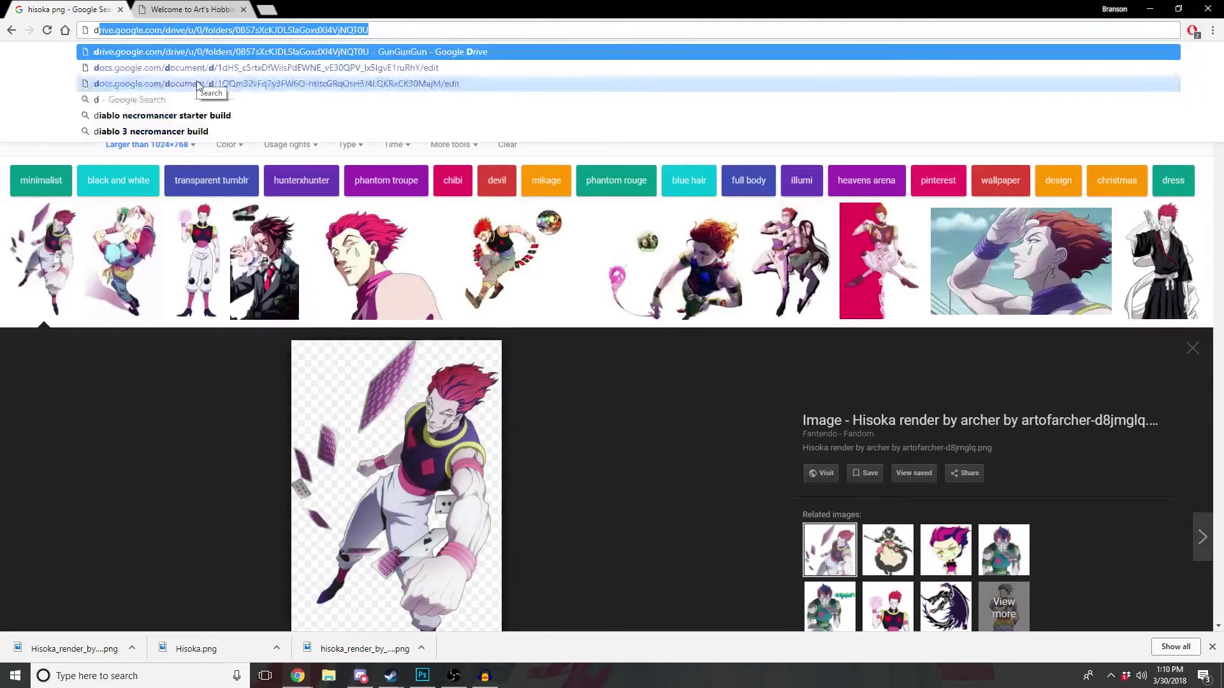
text(deviant)
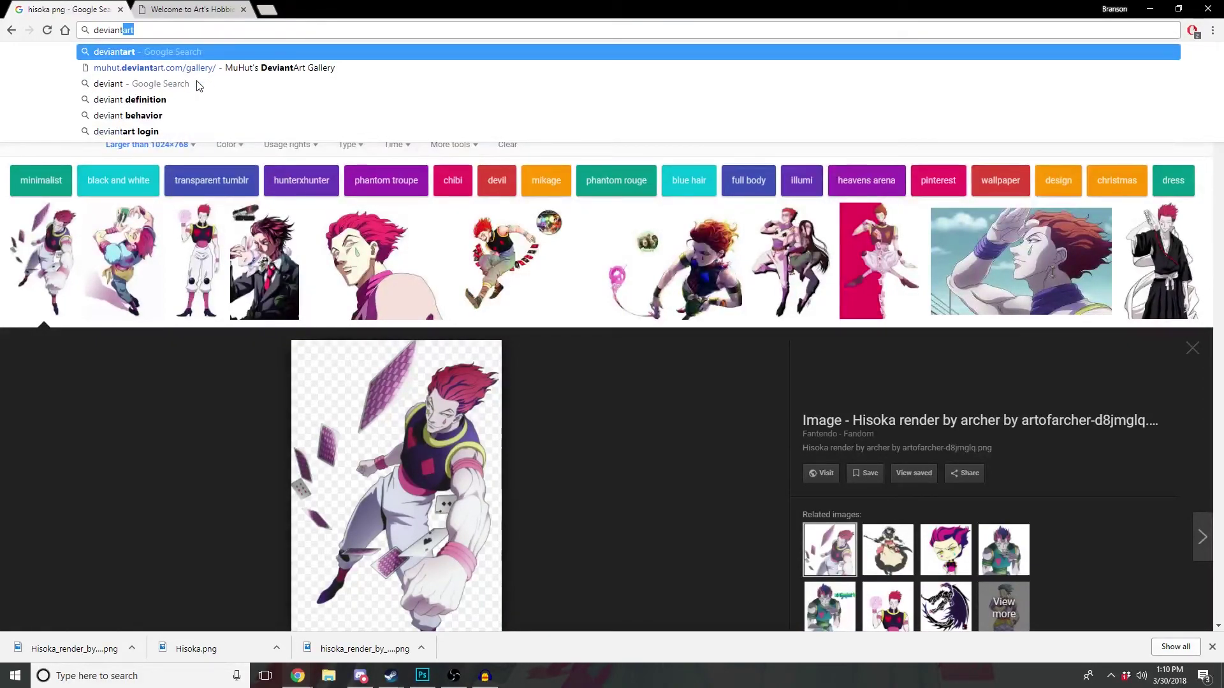
key(Return)
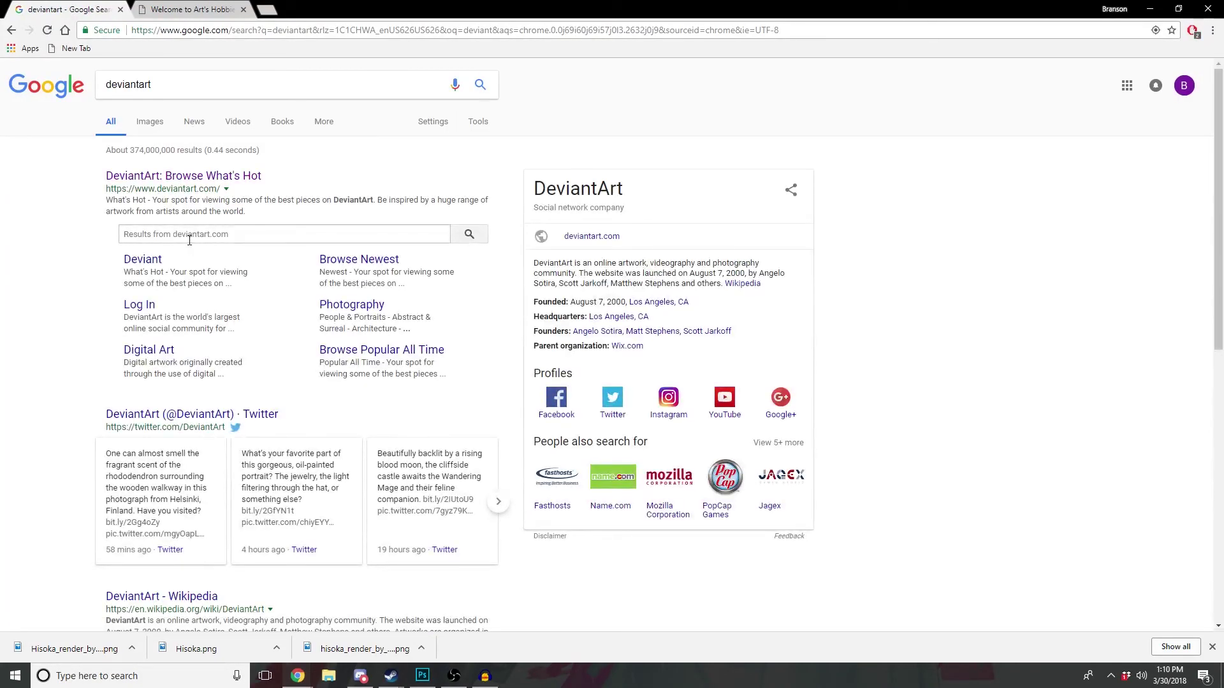
Step: Search DeviantArt's sitelink box for 'splatter' and open the Splatter Brushes - DeviantArt result
click(190, 241)
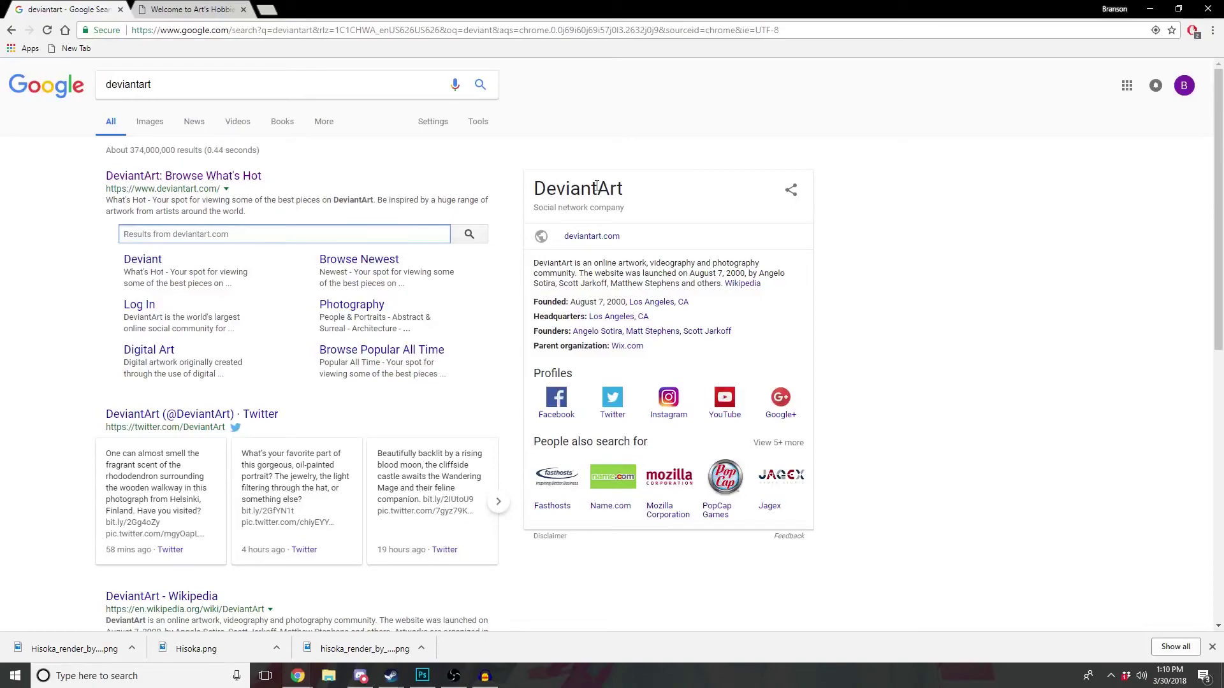
text(splatt)
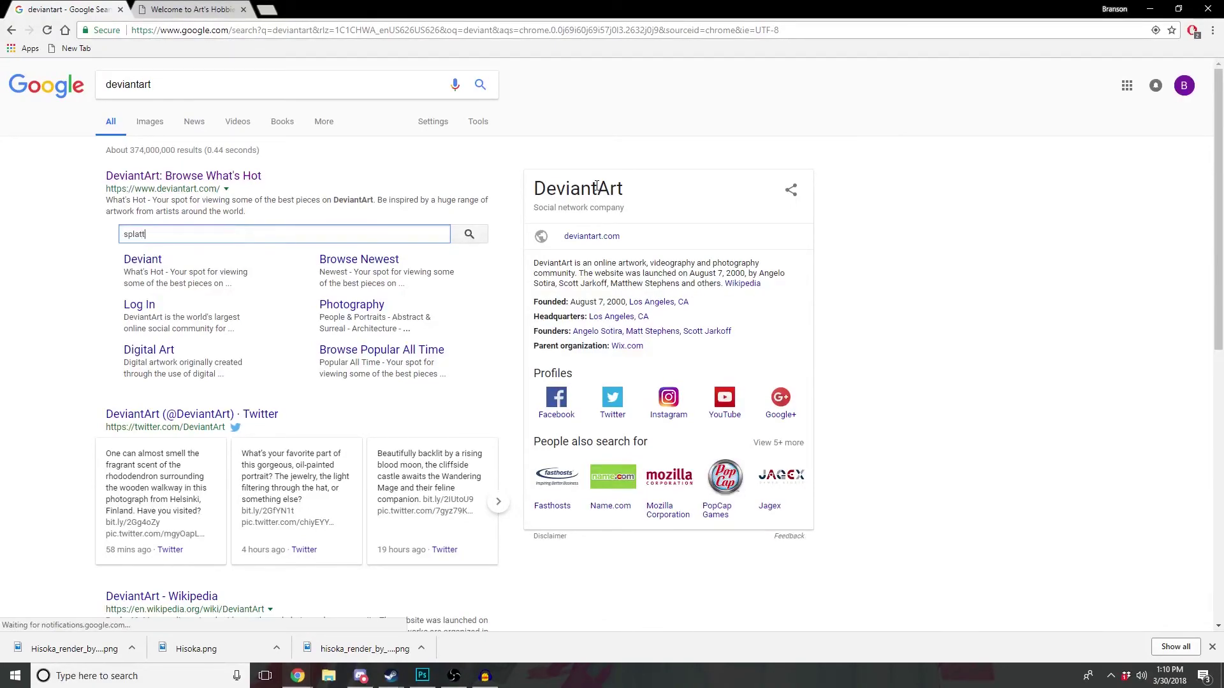
text(er brush)
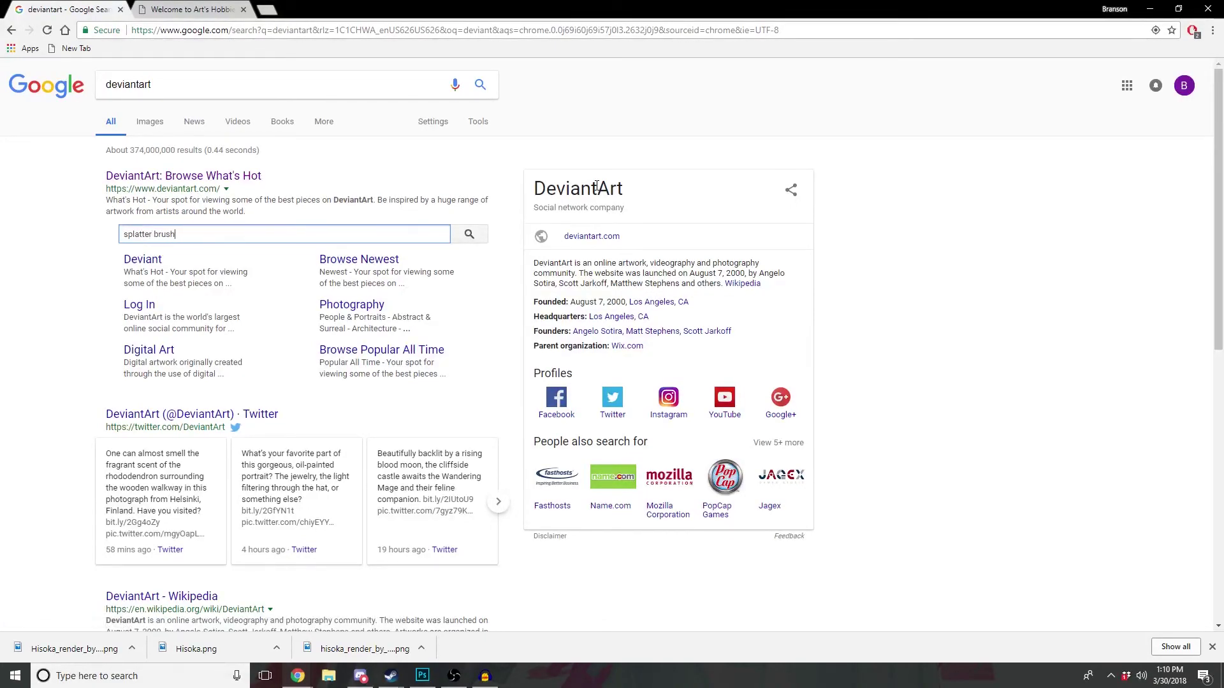
key(Return)
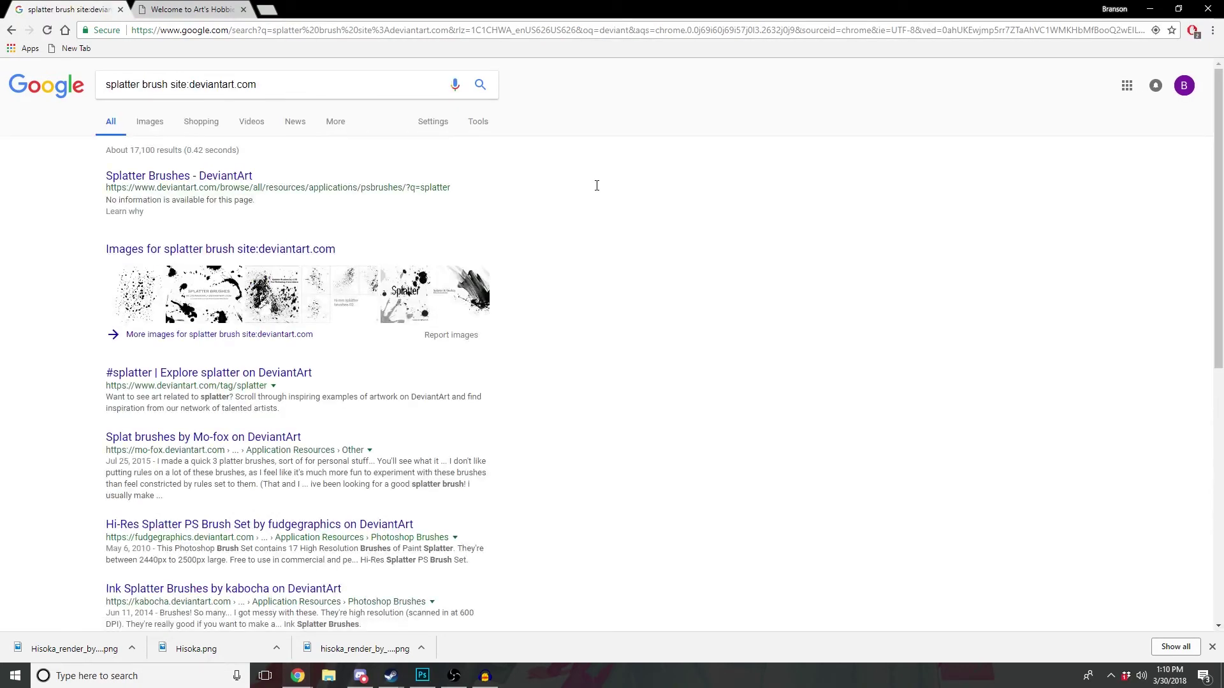
click(182, 177)
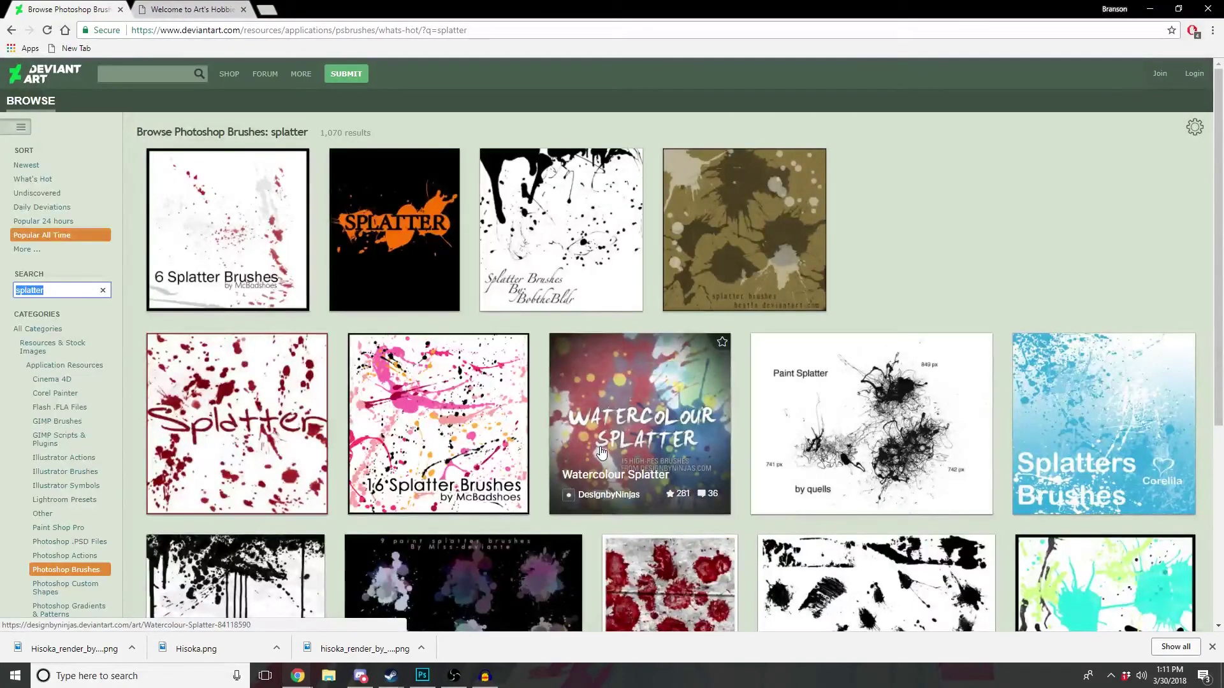
Step: Open two splatter results in background tabs, preview the Vector Splatter page, then return
scroll(871, 447, down, 2)
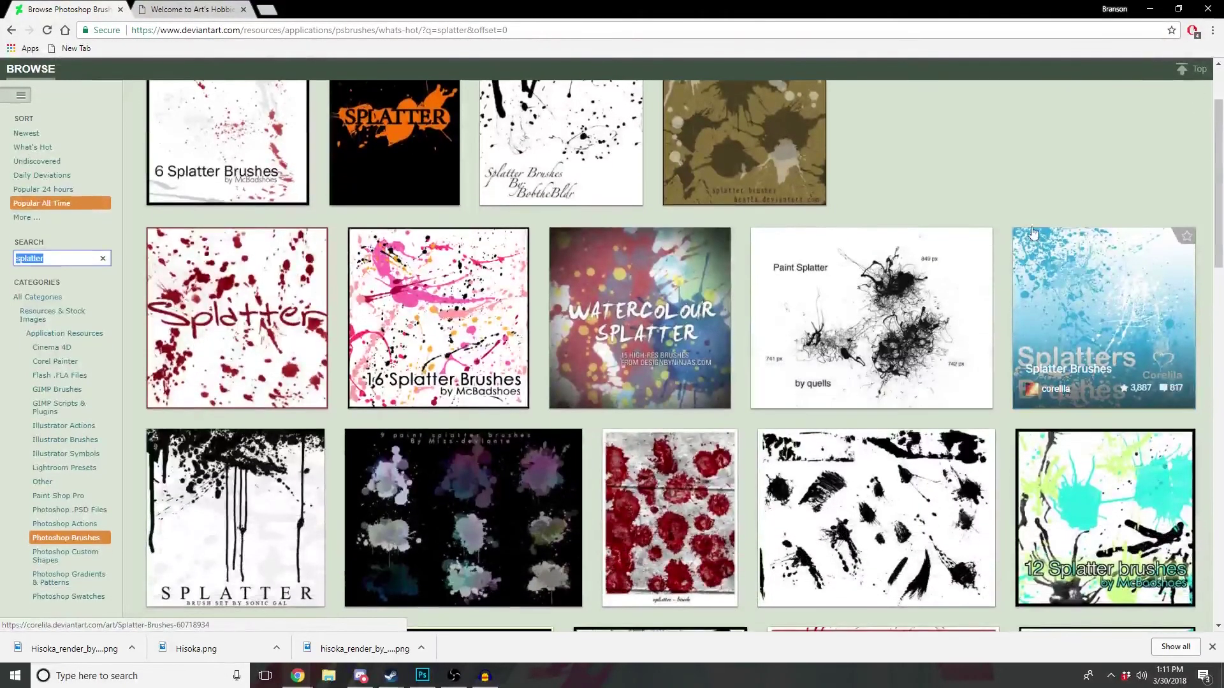
middle_click(969, 170)
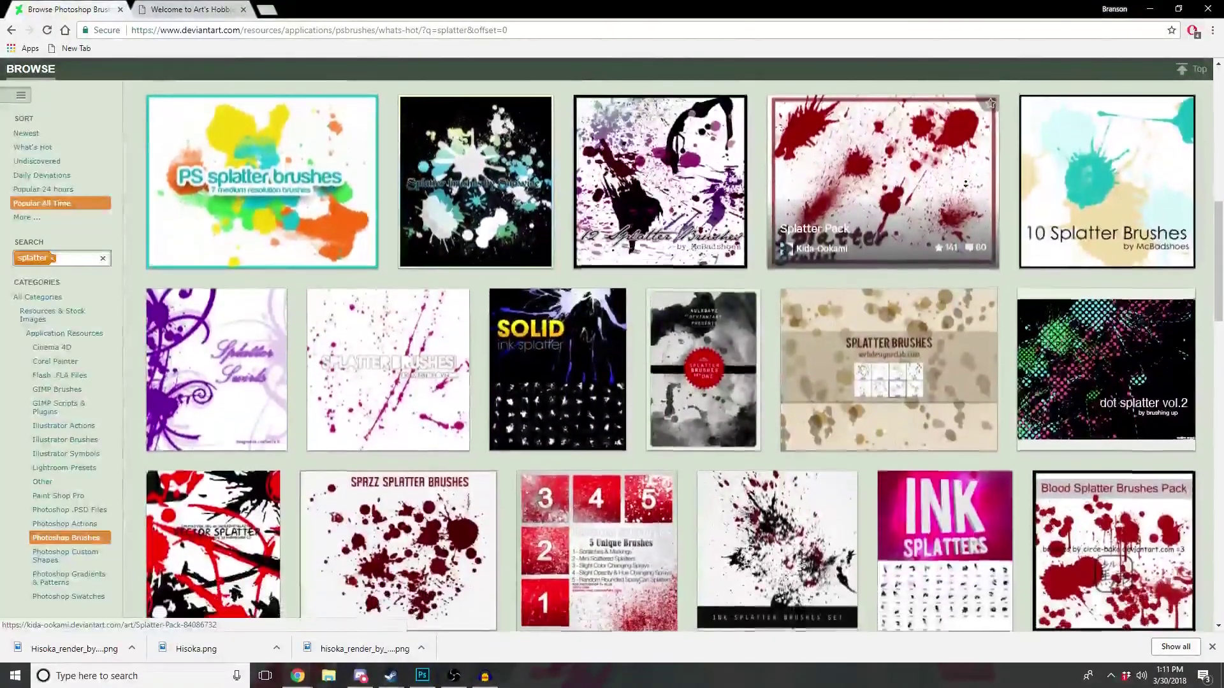
middle_click(966, 184)
mouse_move(213, 545)
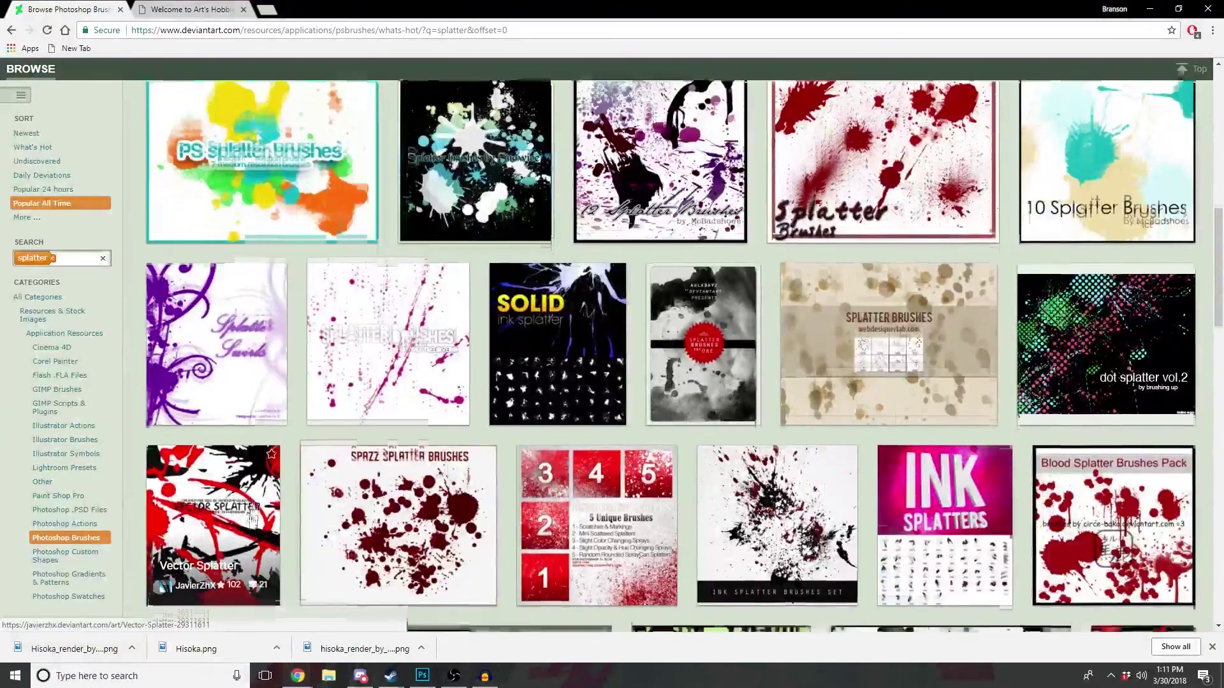
click(230, 464)
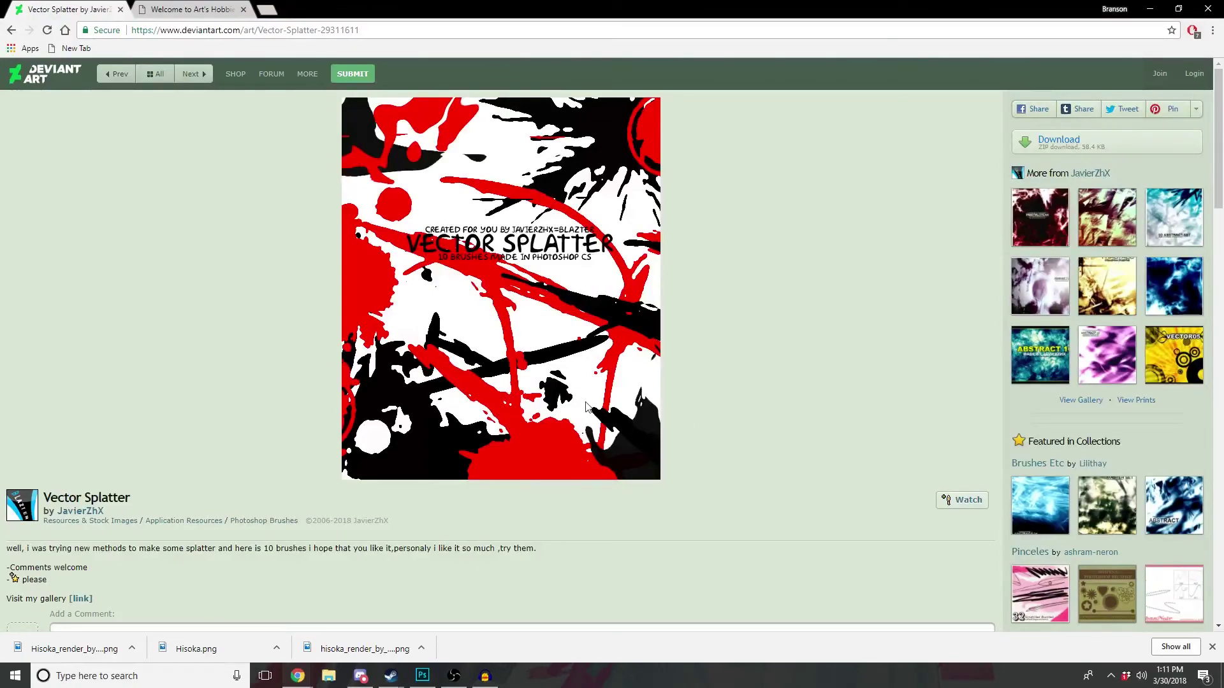
click(12, 29)
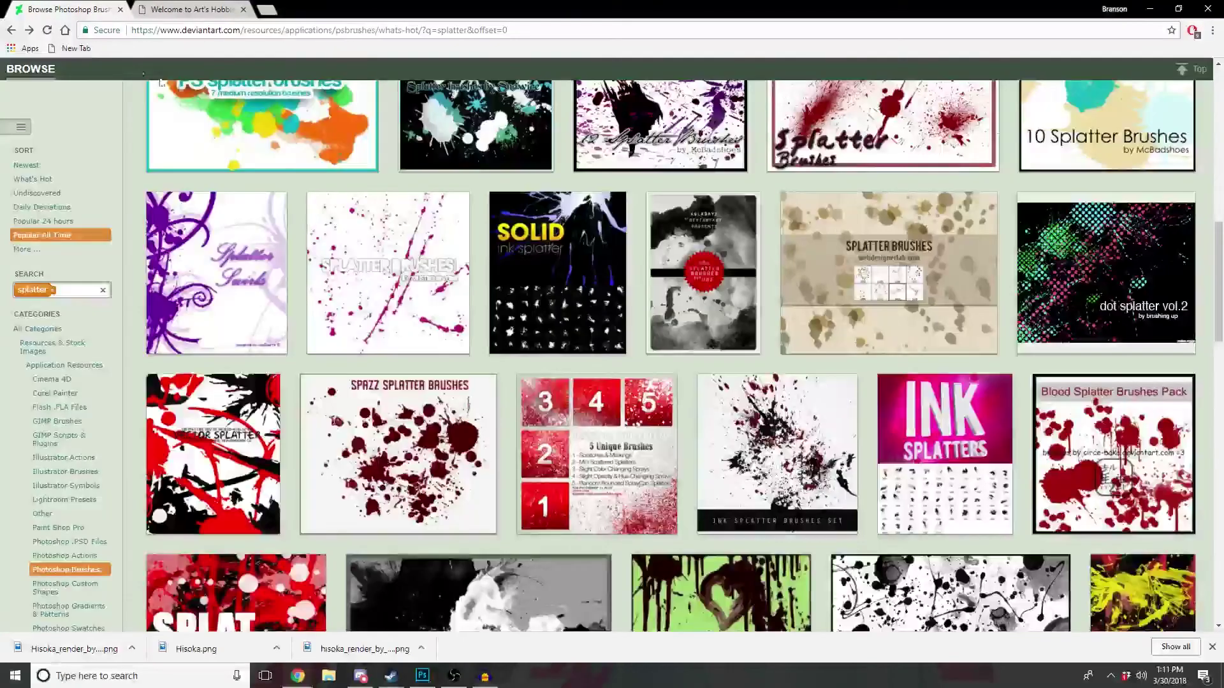
Step: Scroll further down the results and open a splatter brush pack in a new tab
scroll(549, 515, down, 2)
scroll(549, 515, down, 2)
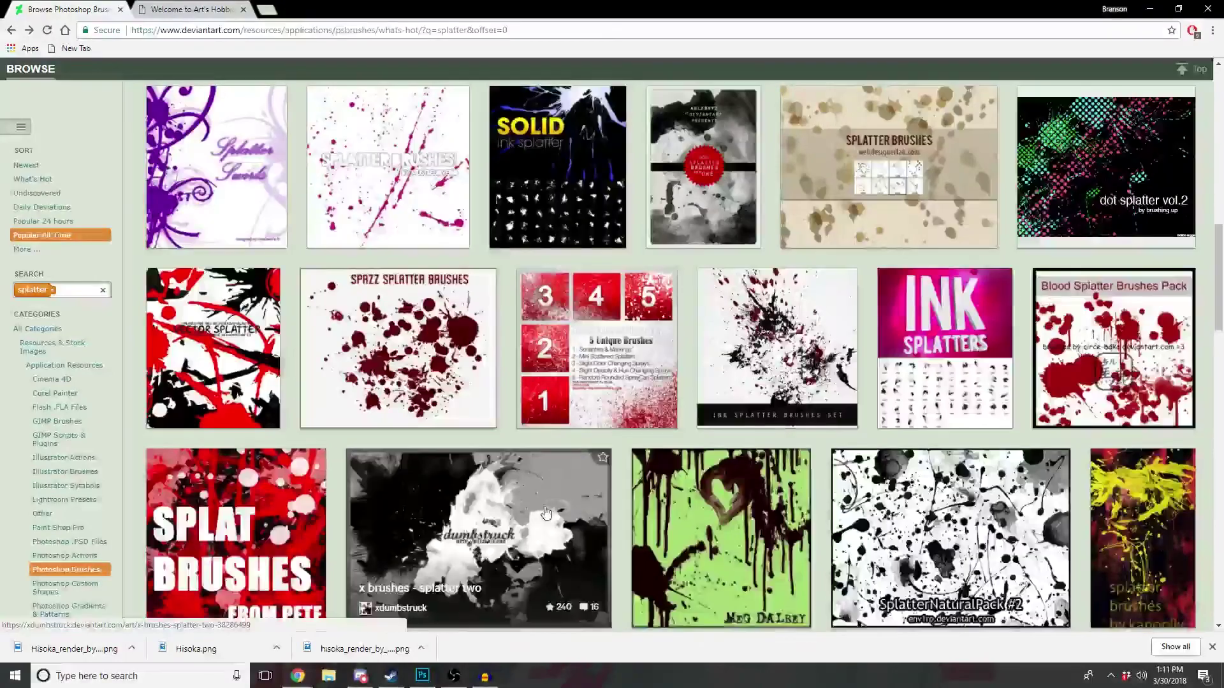
scroll(542, 501, down, 2)
scroll(1072, 492, down, 2)
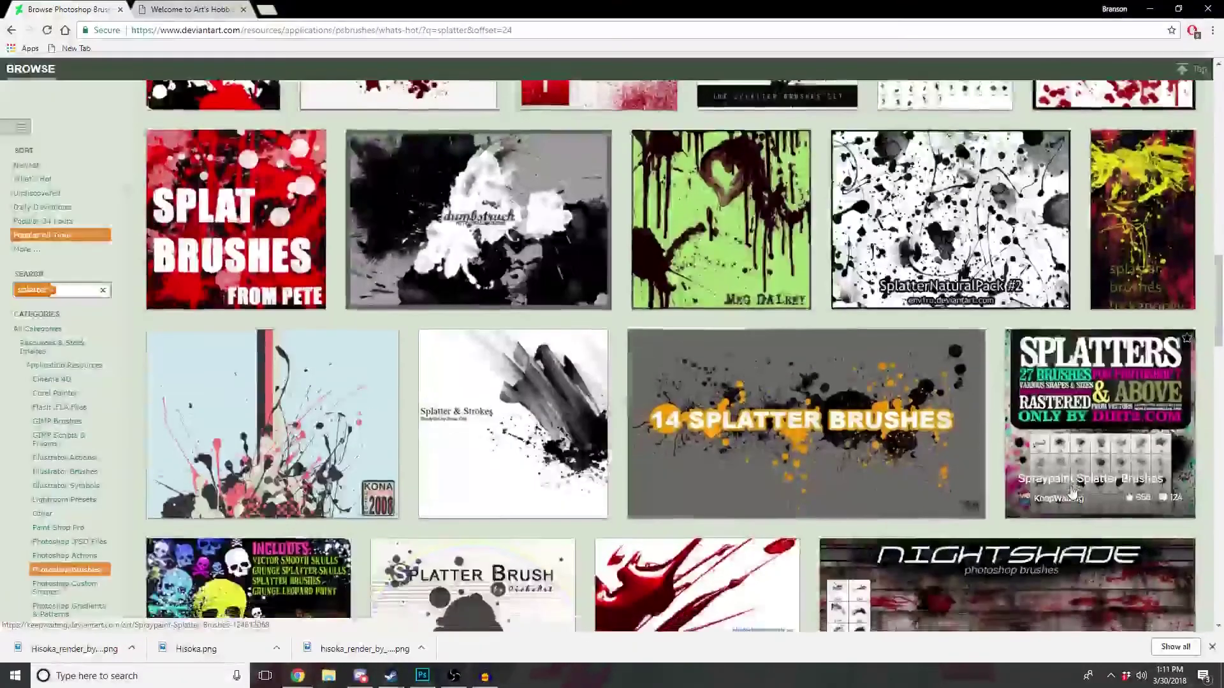
scroll(1052, 494, down, 2)
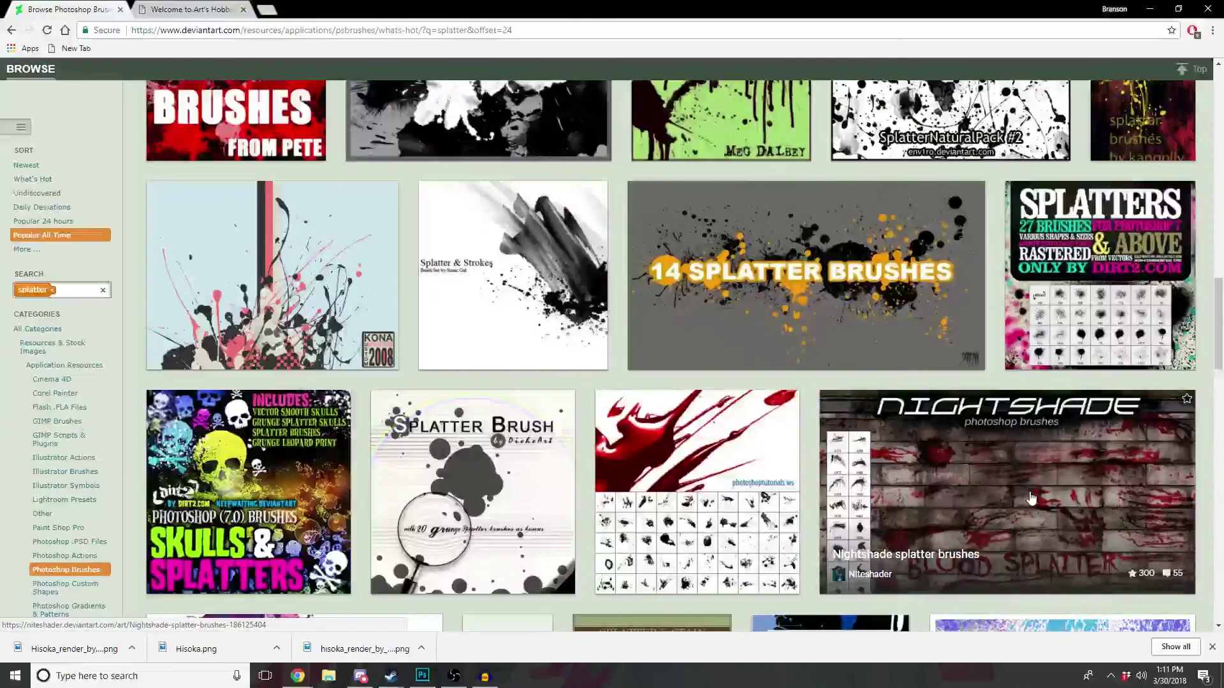
scroll(1030, 498, down, 1)
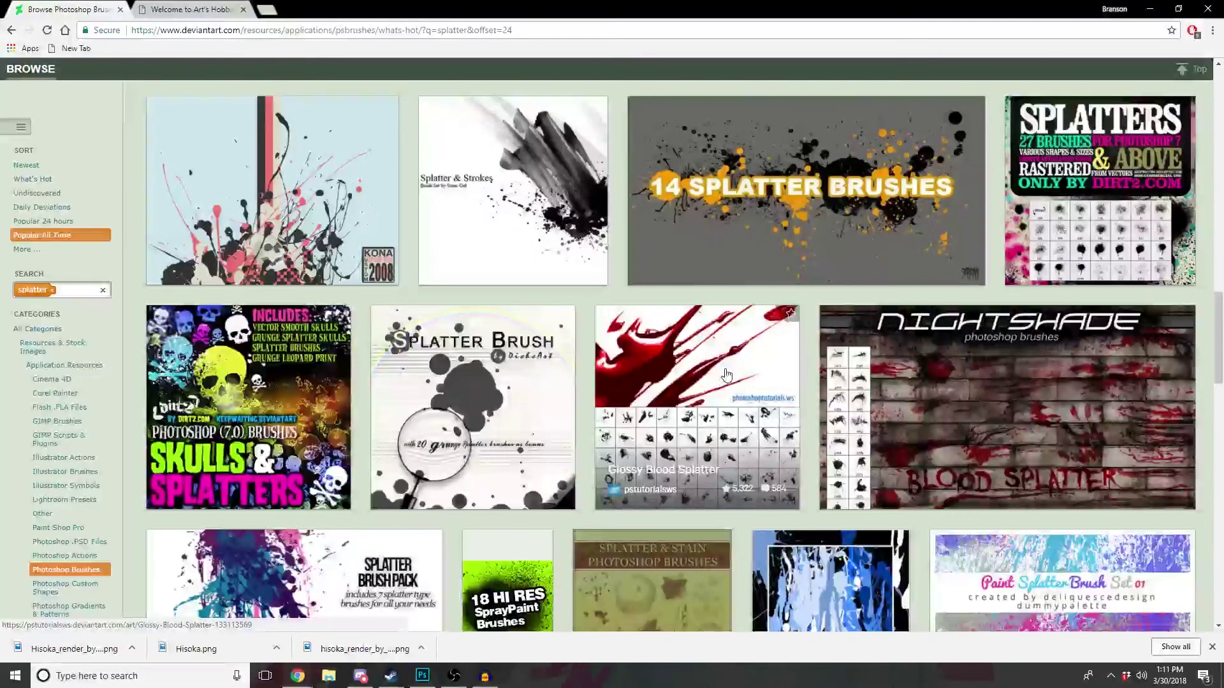
scroll(709, 382, down, 1)
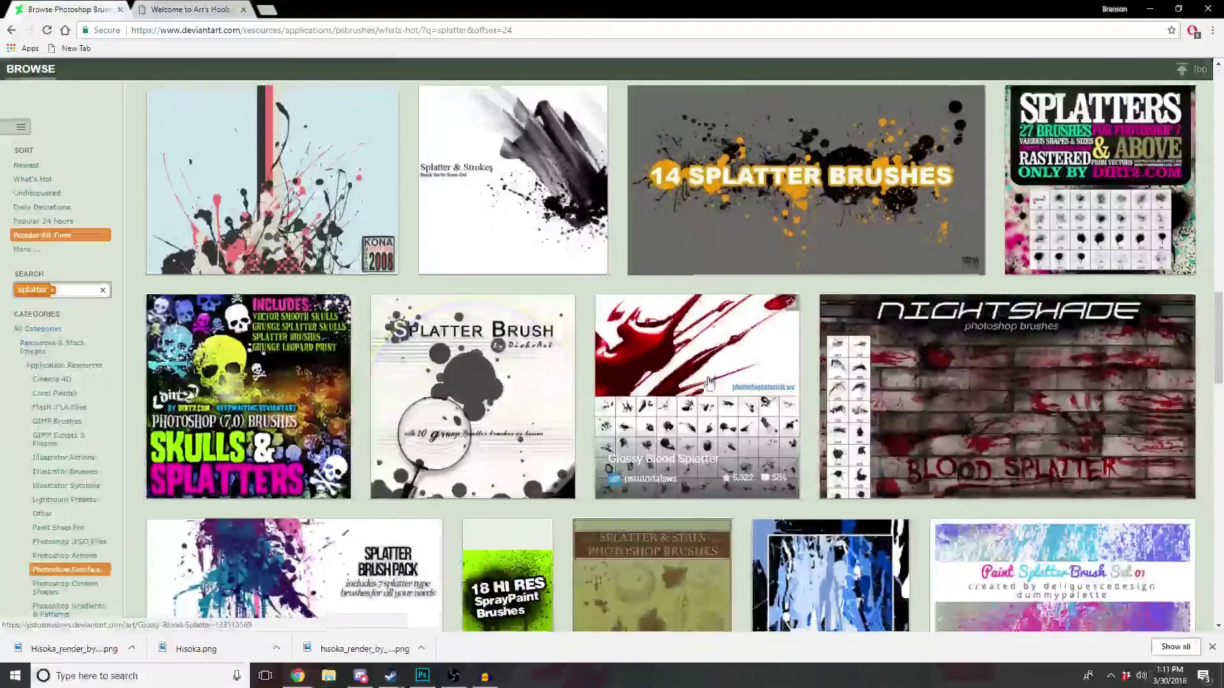
right_click(317, 497)
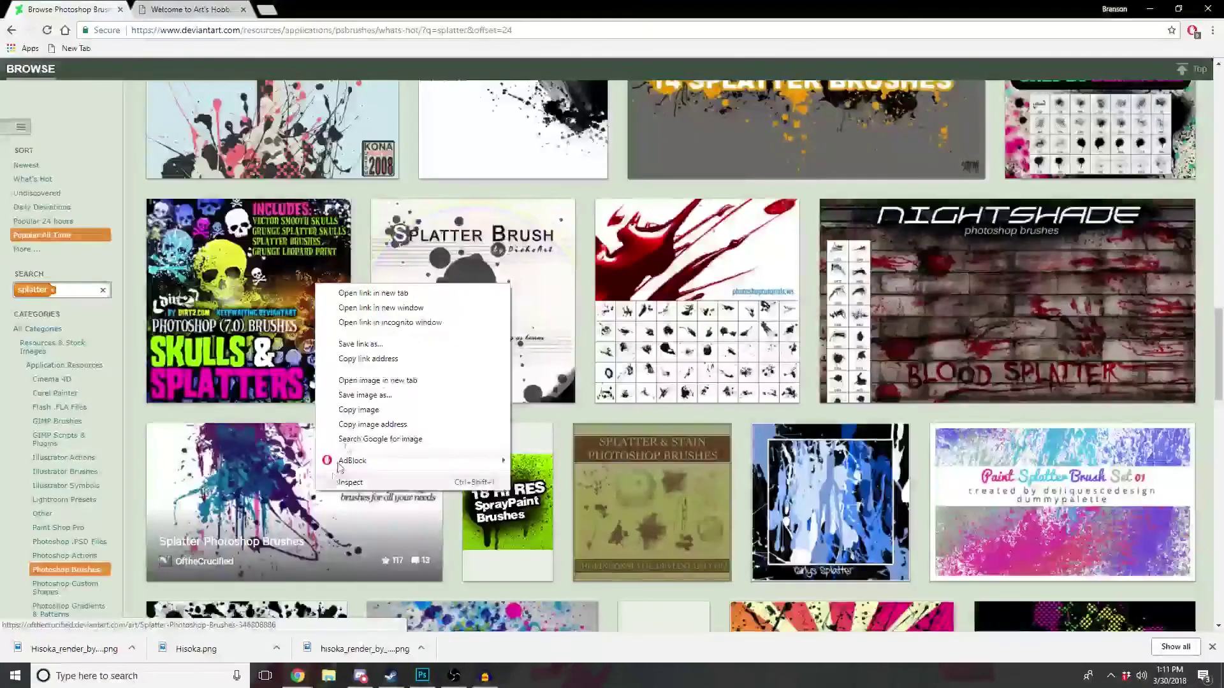
click(357, 293)
Step: Open Glossy Blood Splatter and the Splatter Brush Mega Pack (130+ splatters) in new tabs
right_click(673, 250)
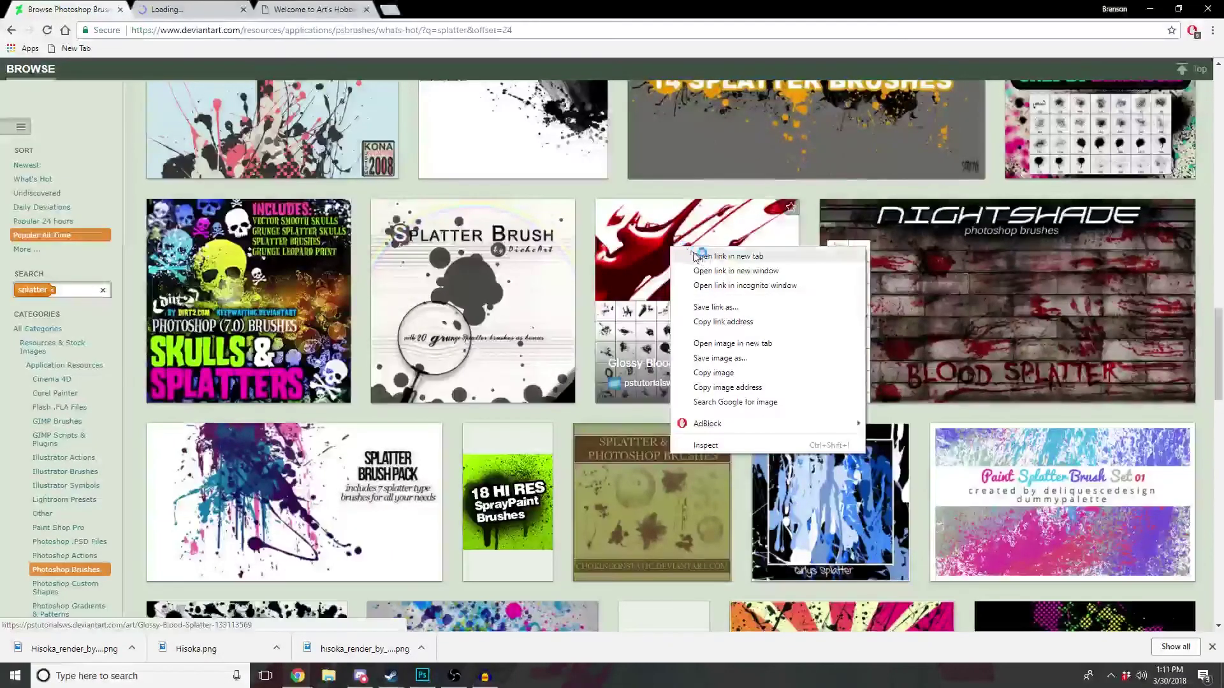
click(702, 254)
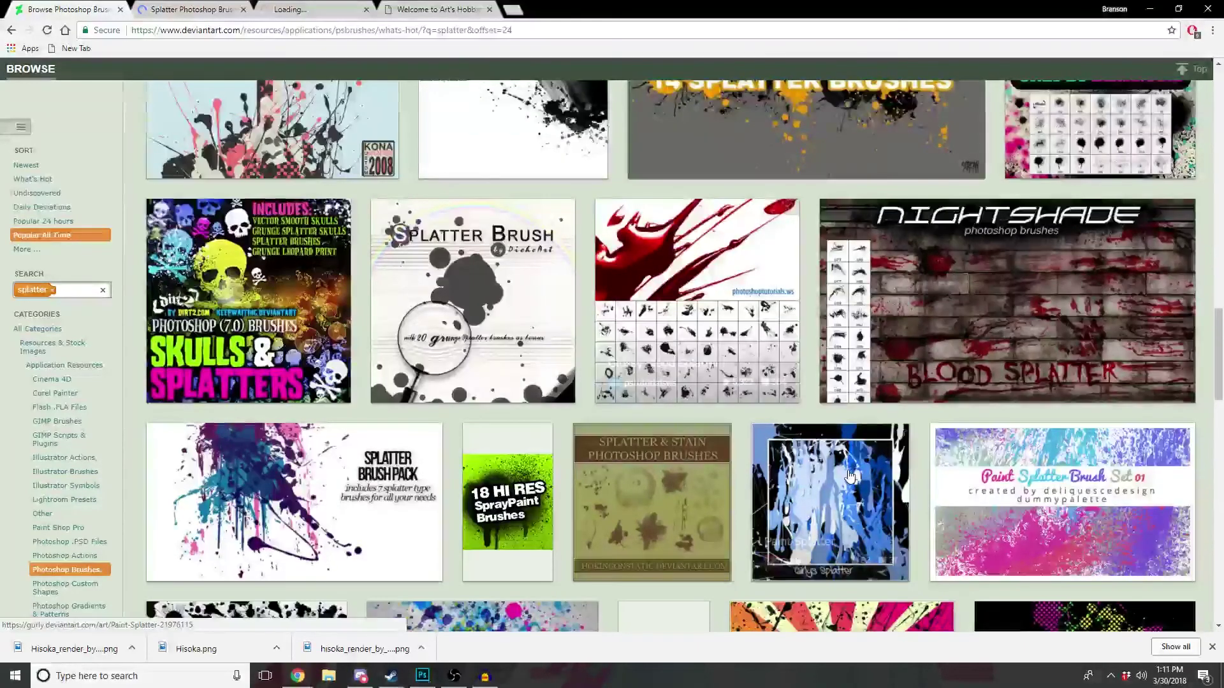
scroll(850, 475, down, 5)
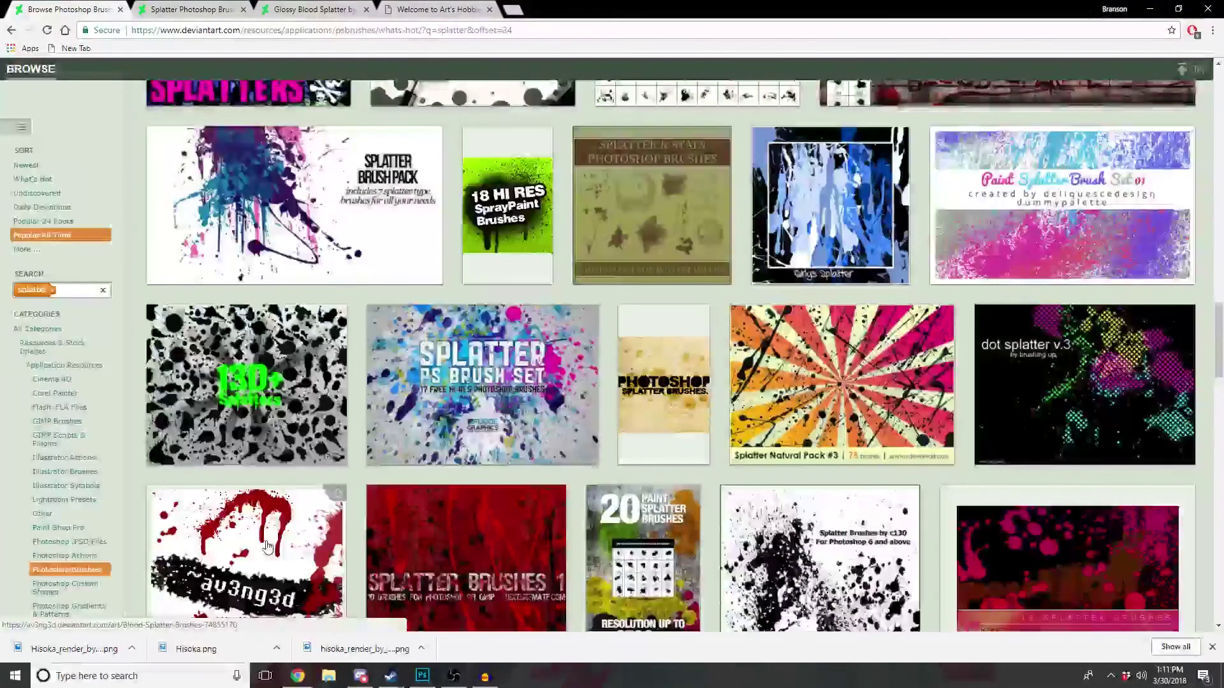
right_click(309, 364)
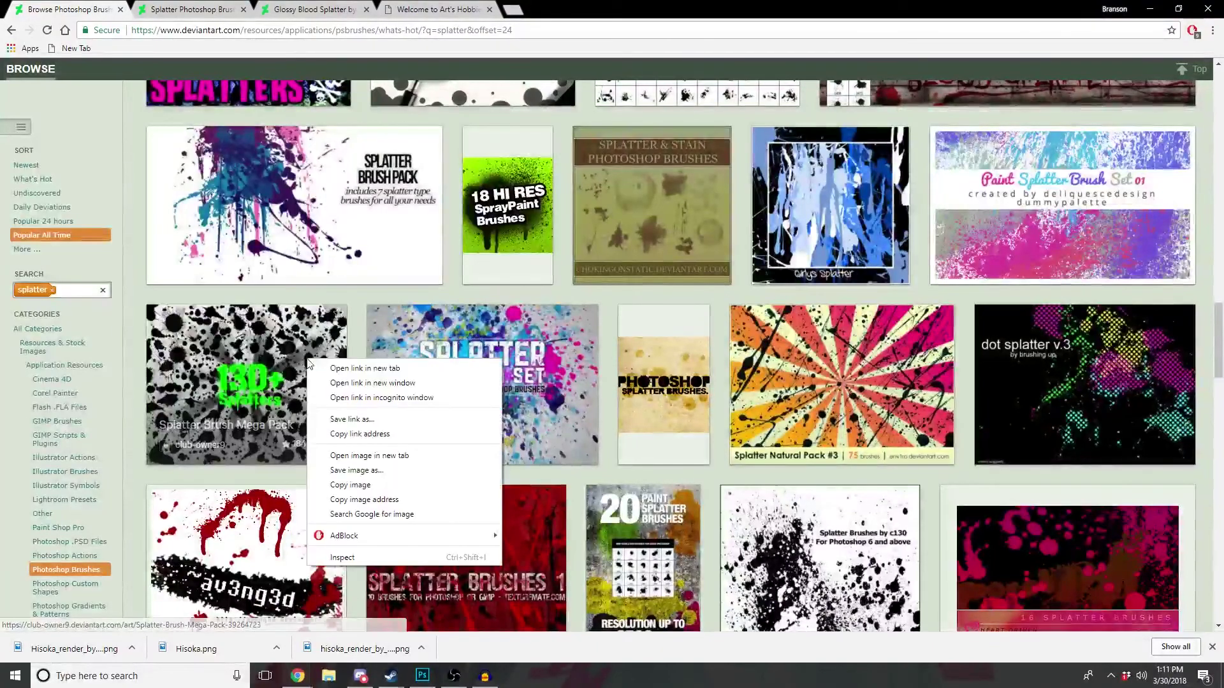
click(349, 369)
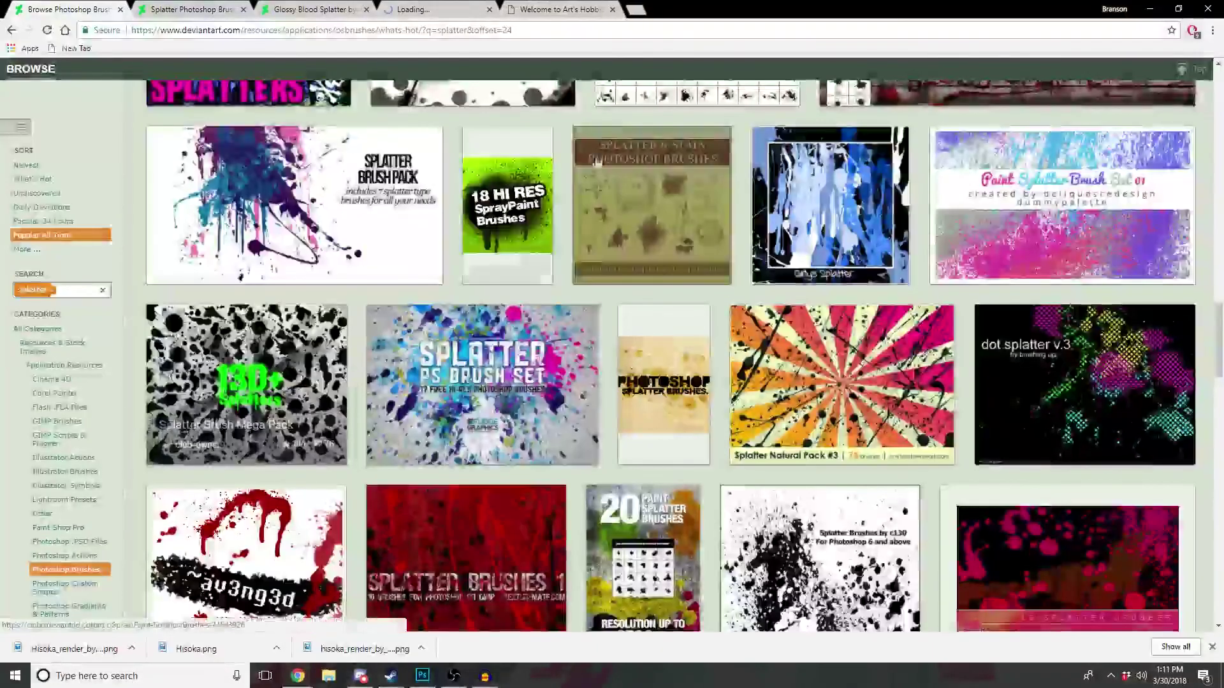
Step: Download the Splatter Brush Mega Pack zip from its DeviantArt page
click(437, 17)
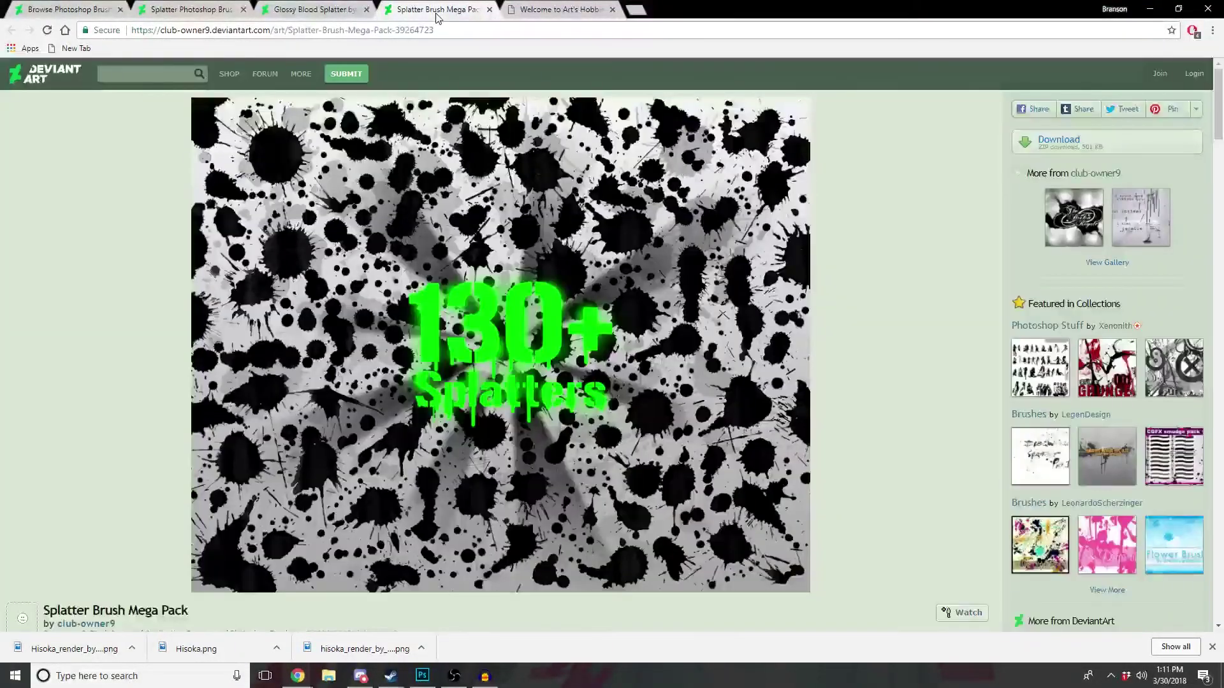
scroll(944, 440, down, 2)
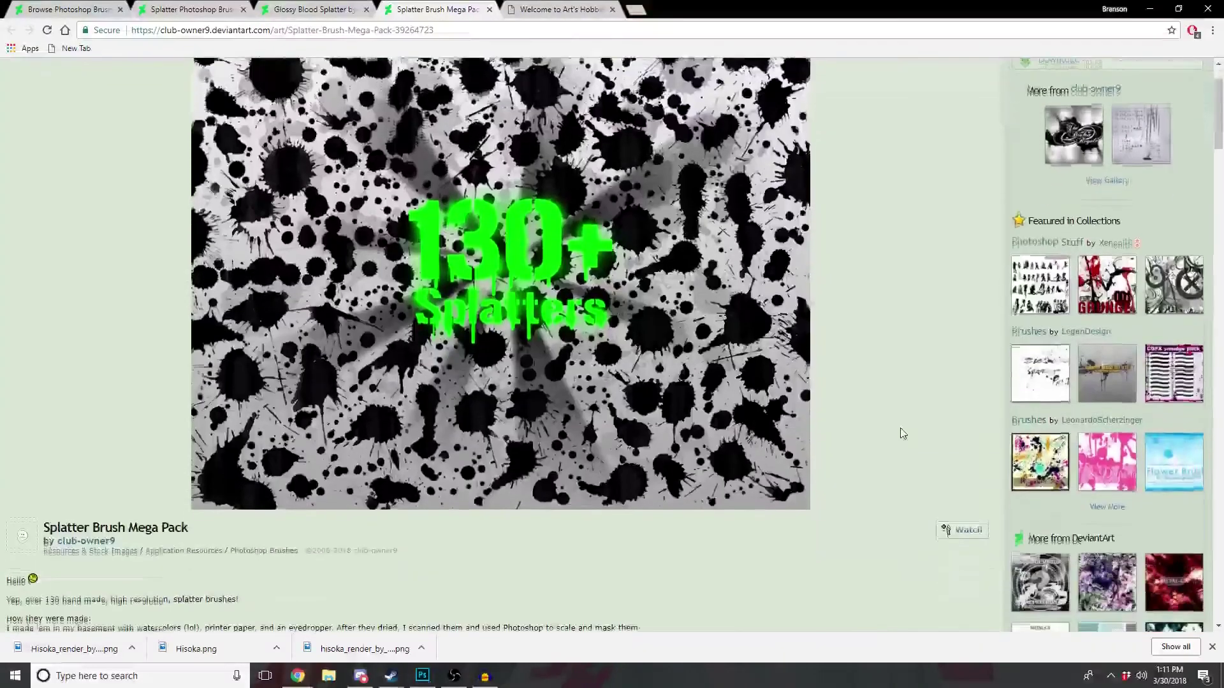
scroll(213, 530, down, 1)
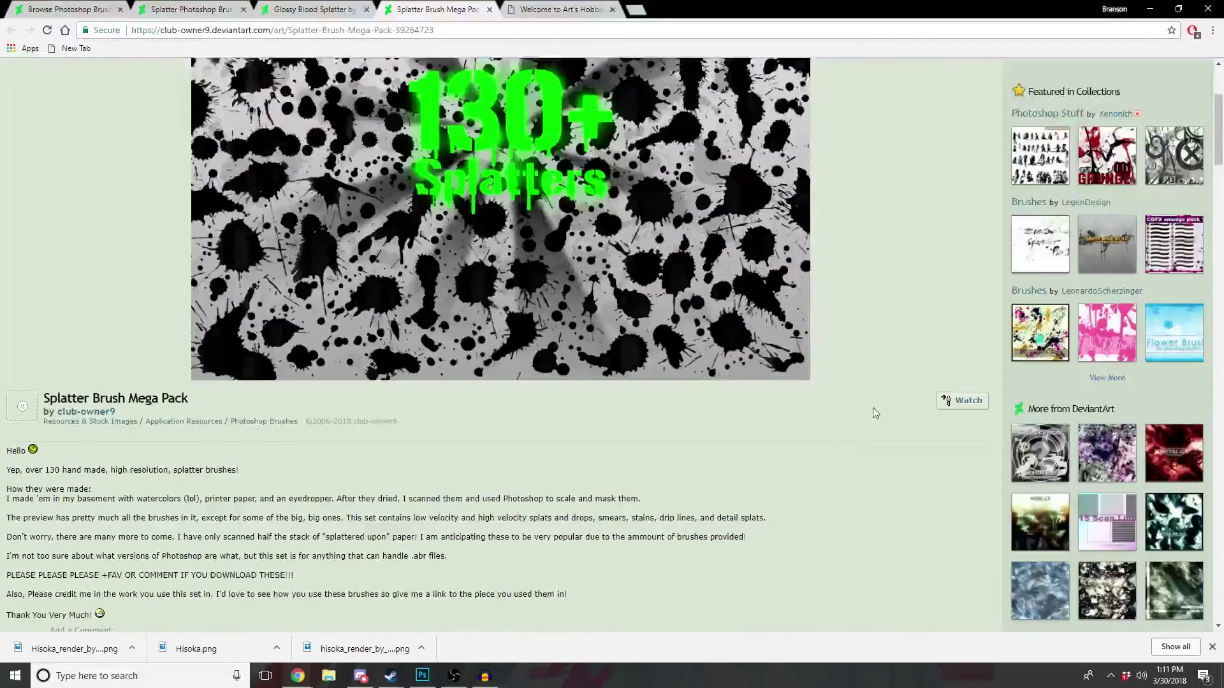
scroll(878, 355, up, 2)
scroll(881, 345, up, 1)
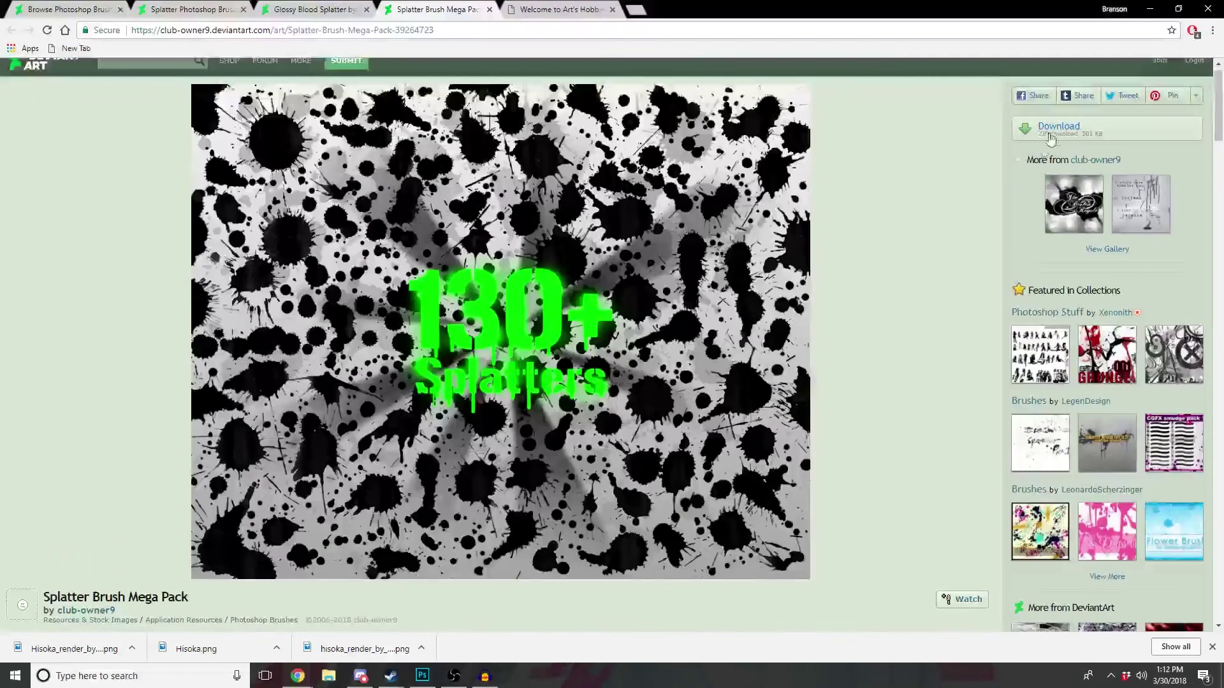
scroll(957, 172, up, 1)
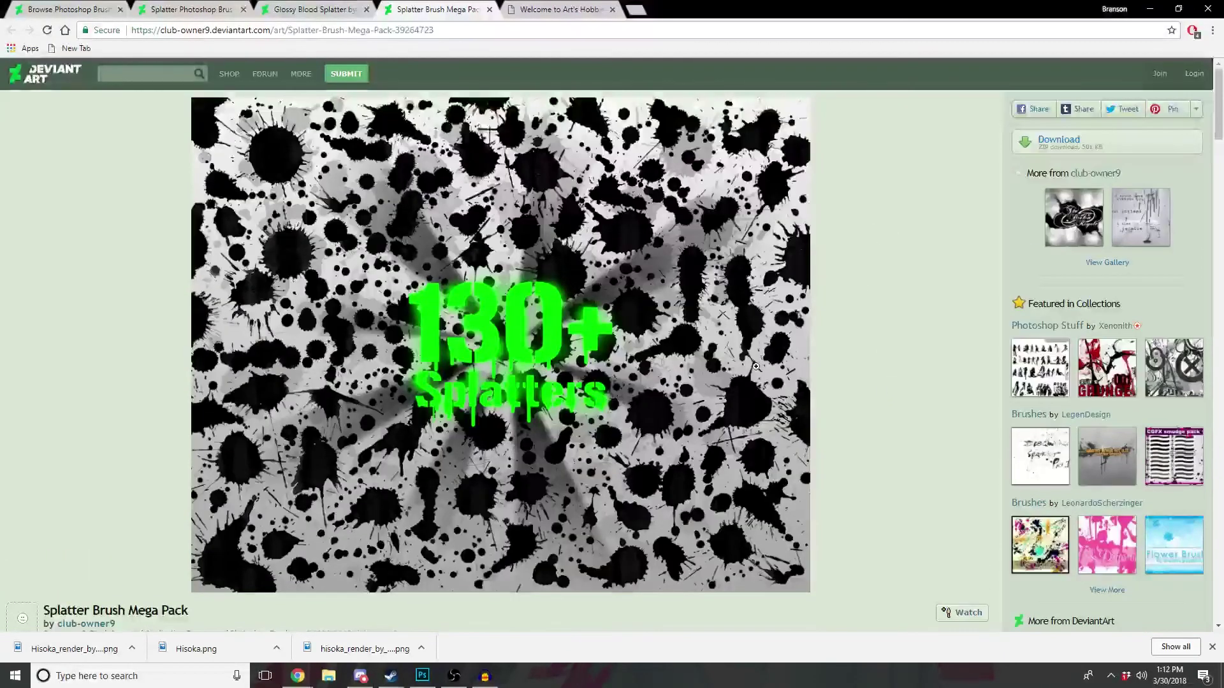
click(1083, 145)
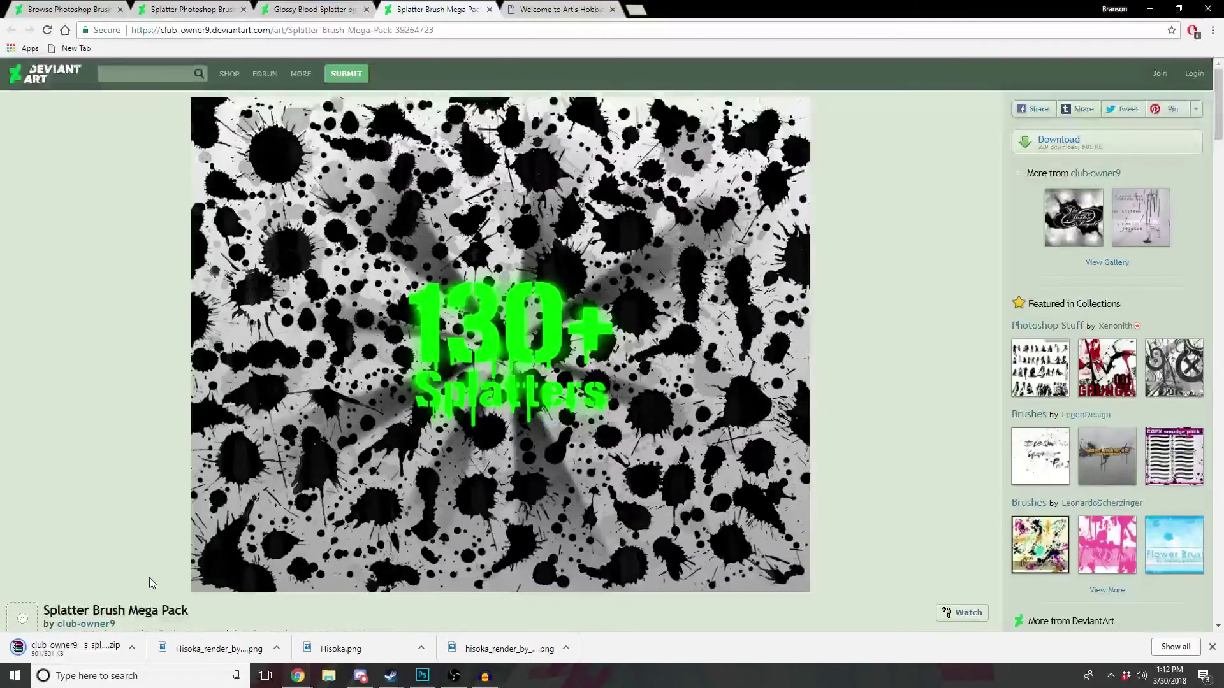
Step: Show the downloaded Mega Pack zip in its Downloads folder
scroll(108, 510, down, 2)
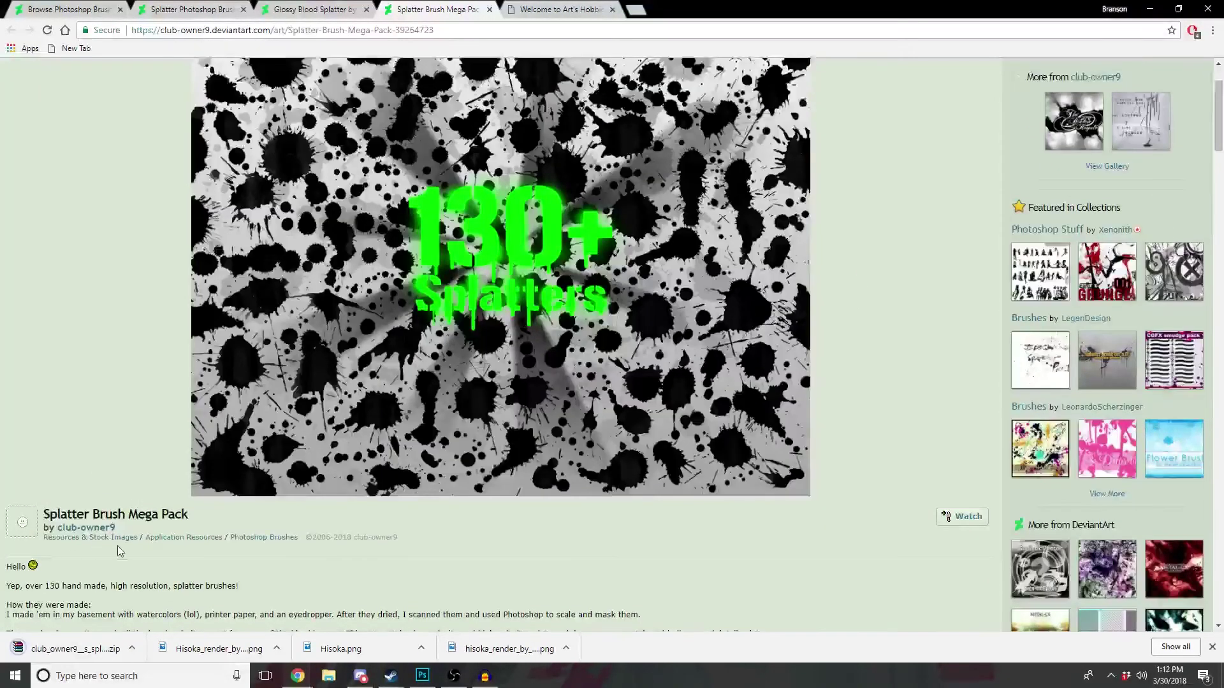
click(131, 649)
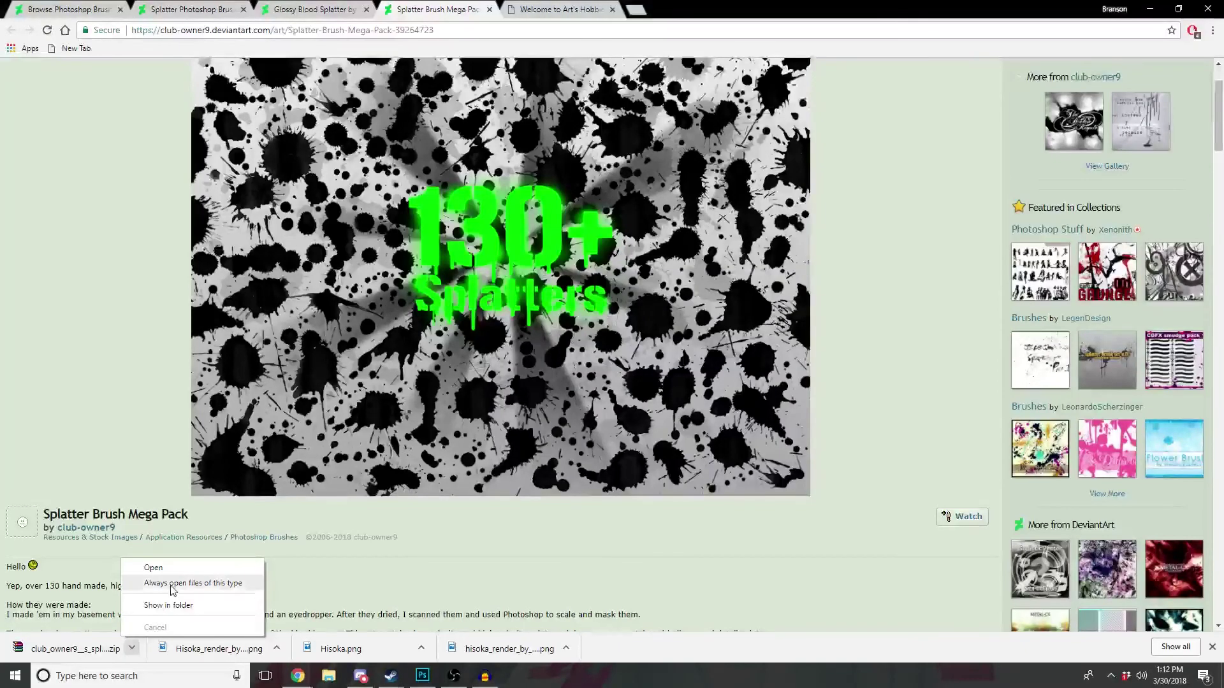
click(170, 612)
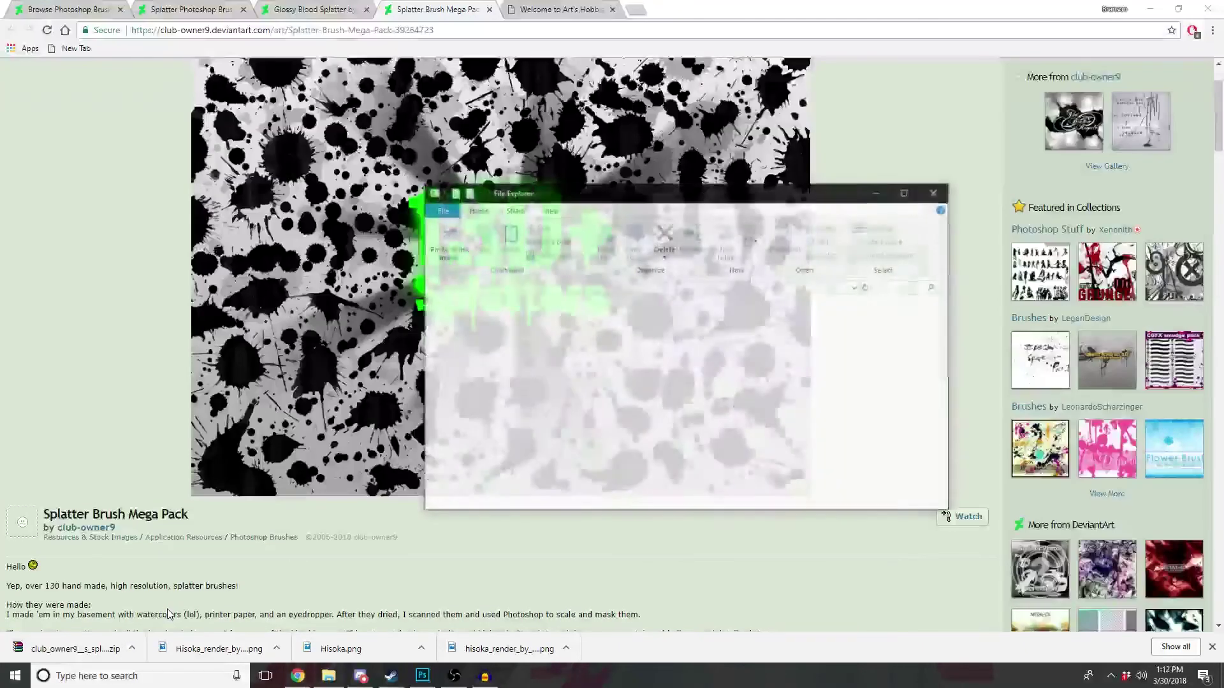
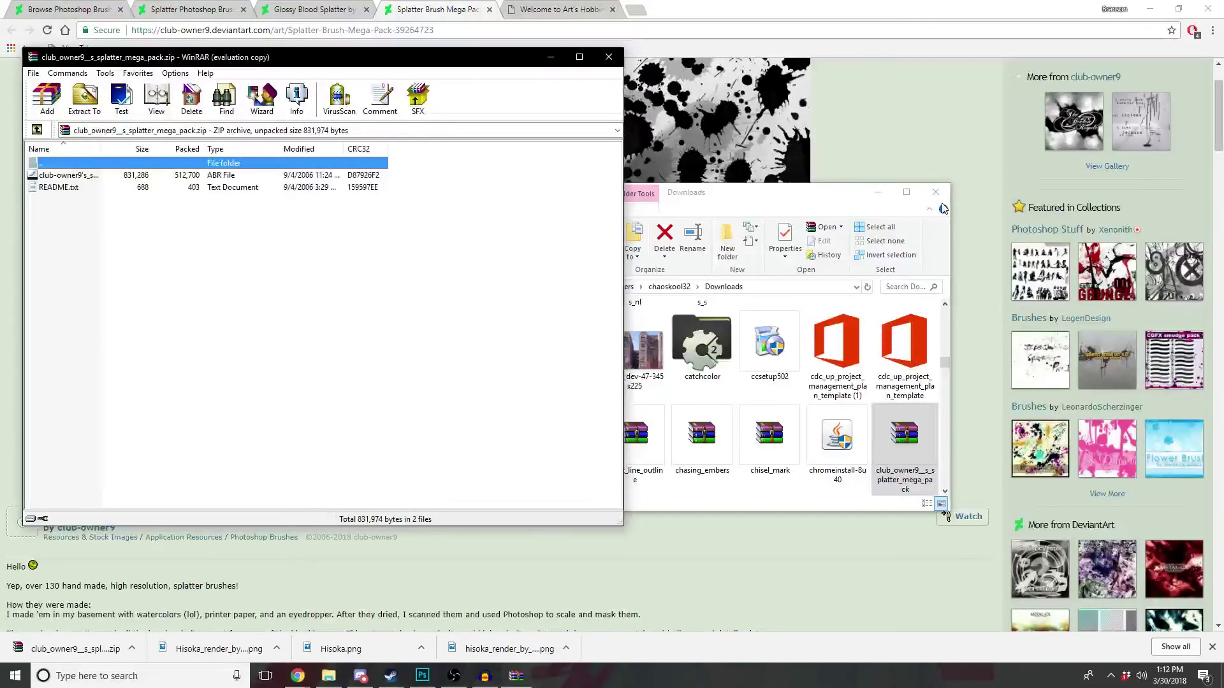
Step: Dismiss the WinRAR reminder and load the club-owner9 splatter ABR brush file into Photoshop
click(366, 298)
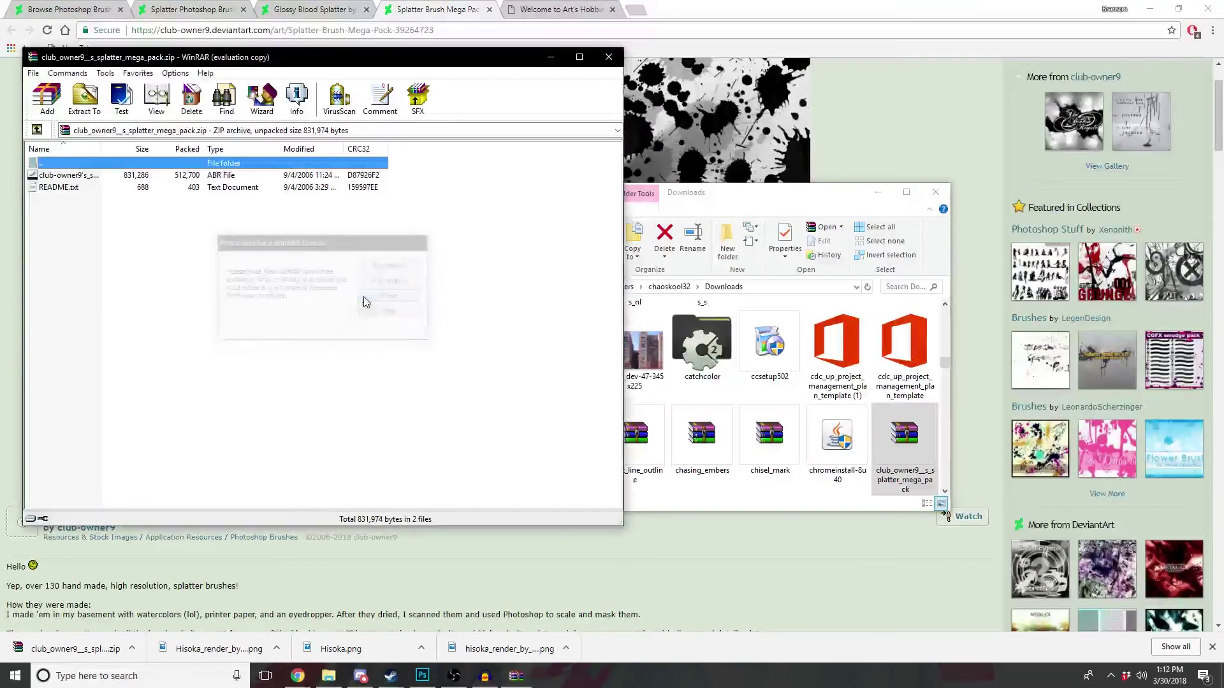
double_click(67, 178)
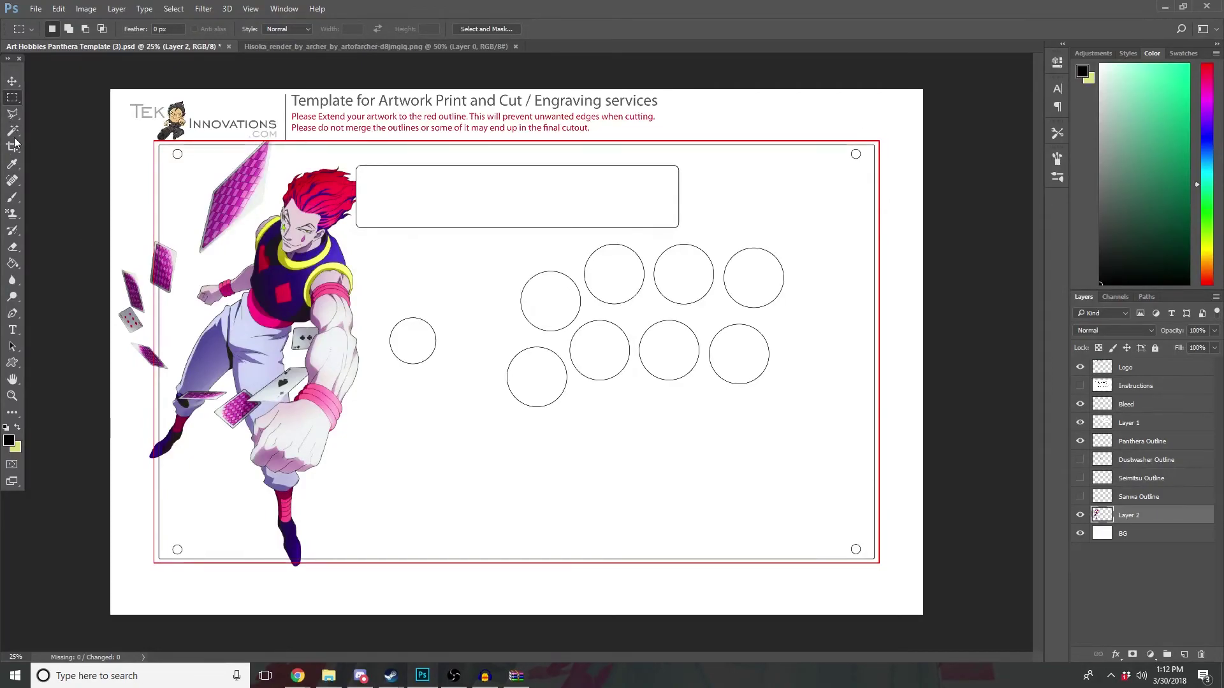
Step: Switch to the Brush tool and enlarge it to about 338 px
click(12, 114)
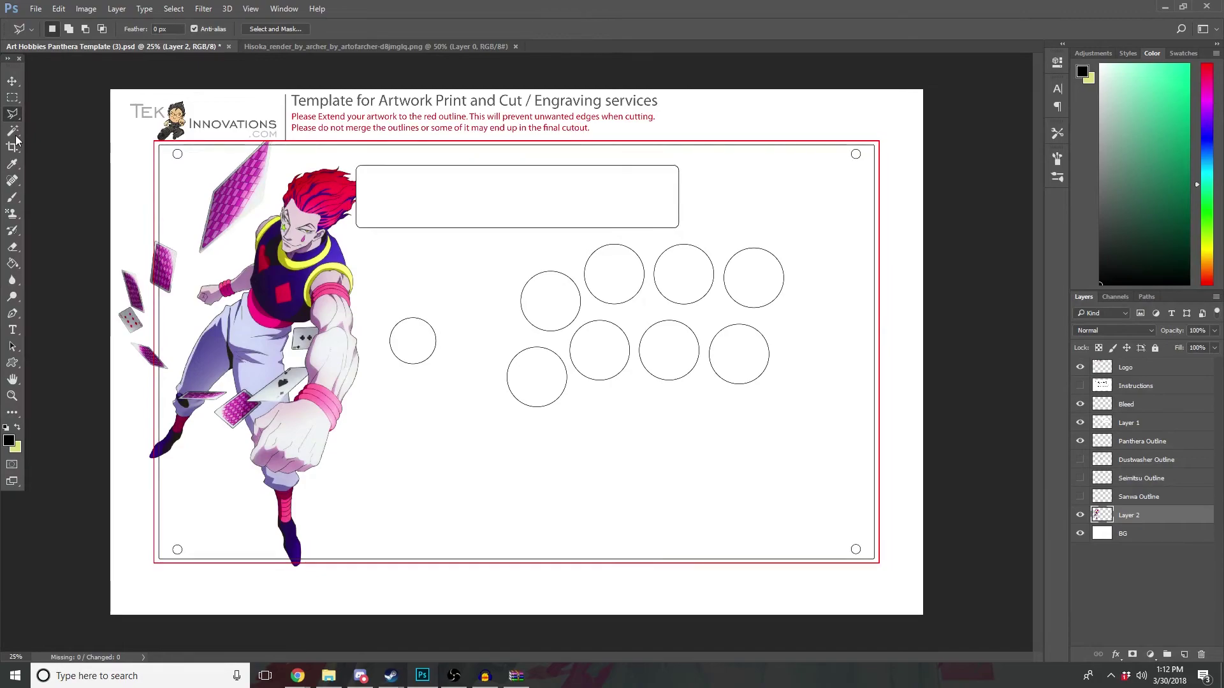
click(12, 98)
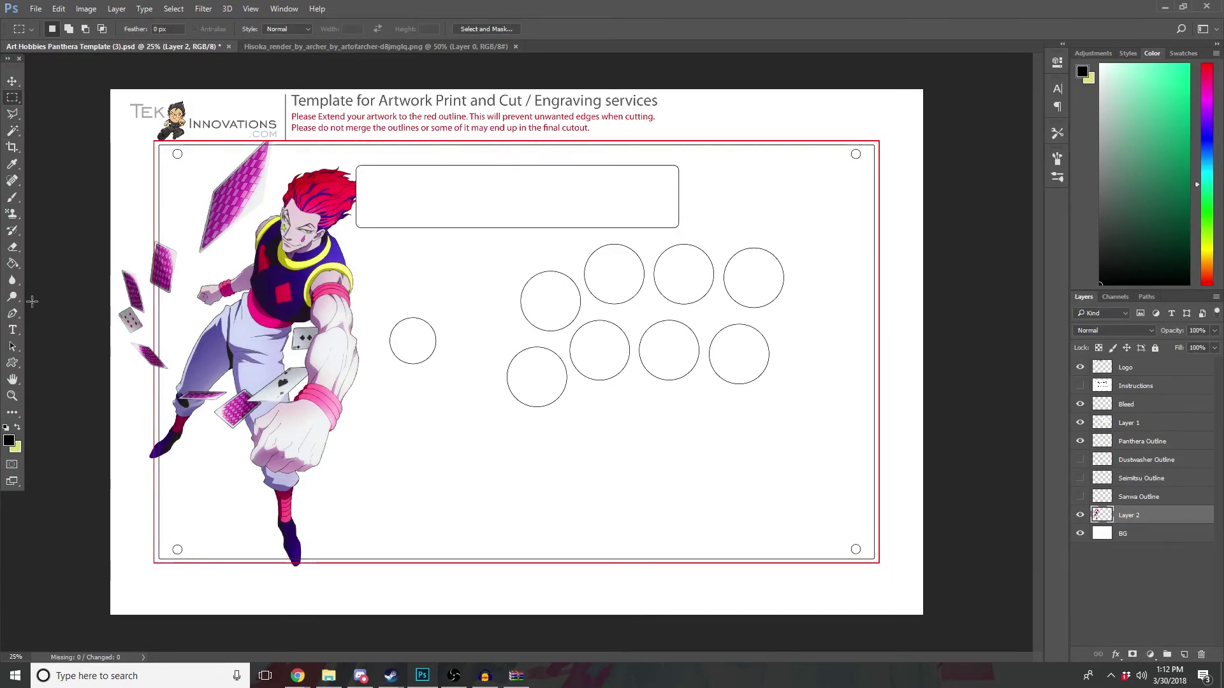
click(9, 200)
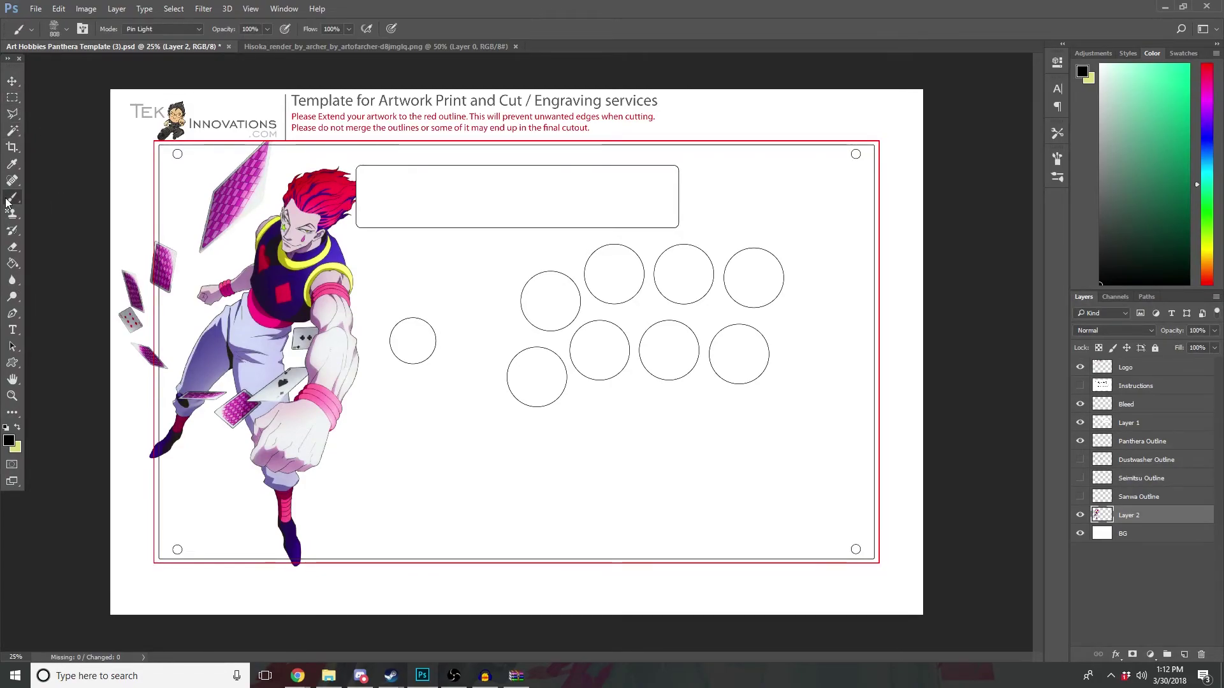
click(66, 29)
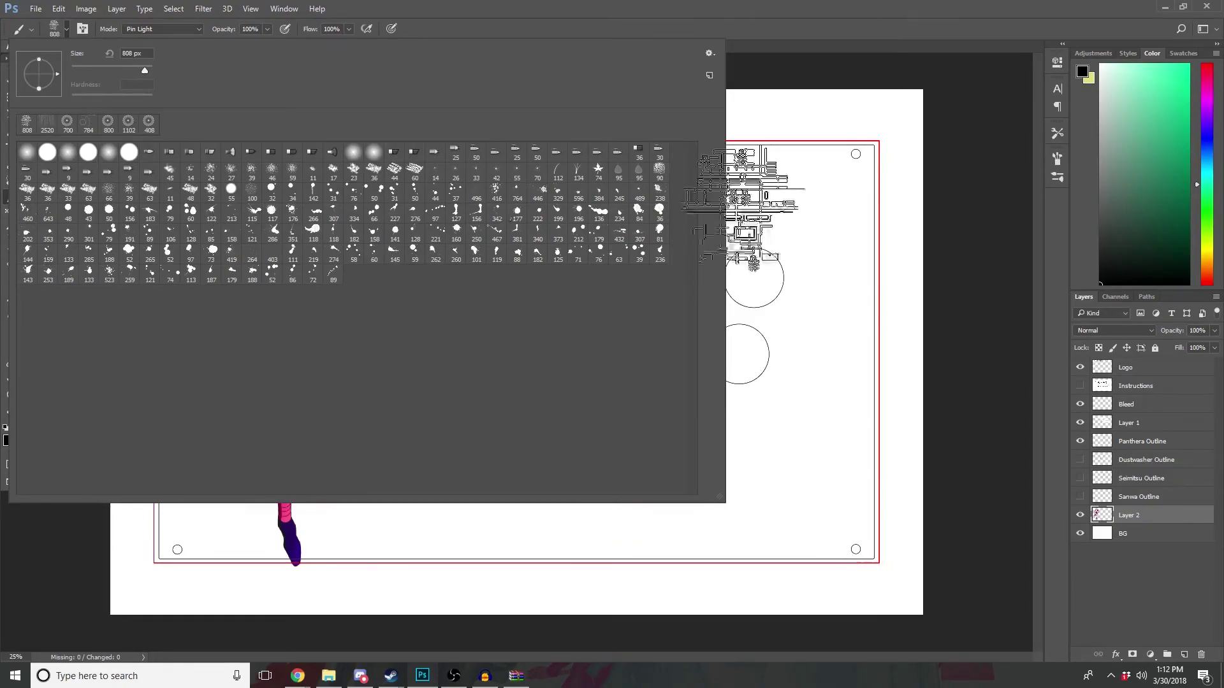
click(1068, 255)
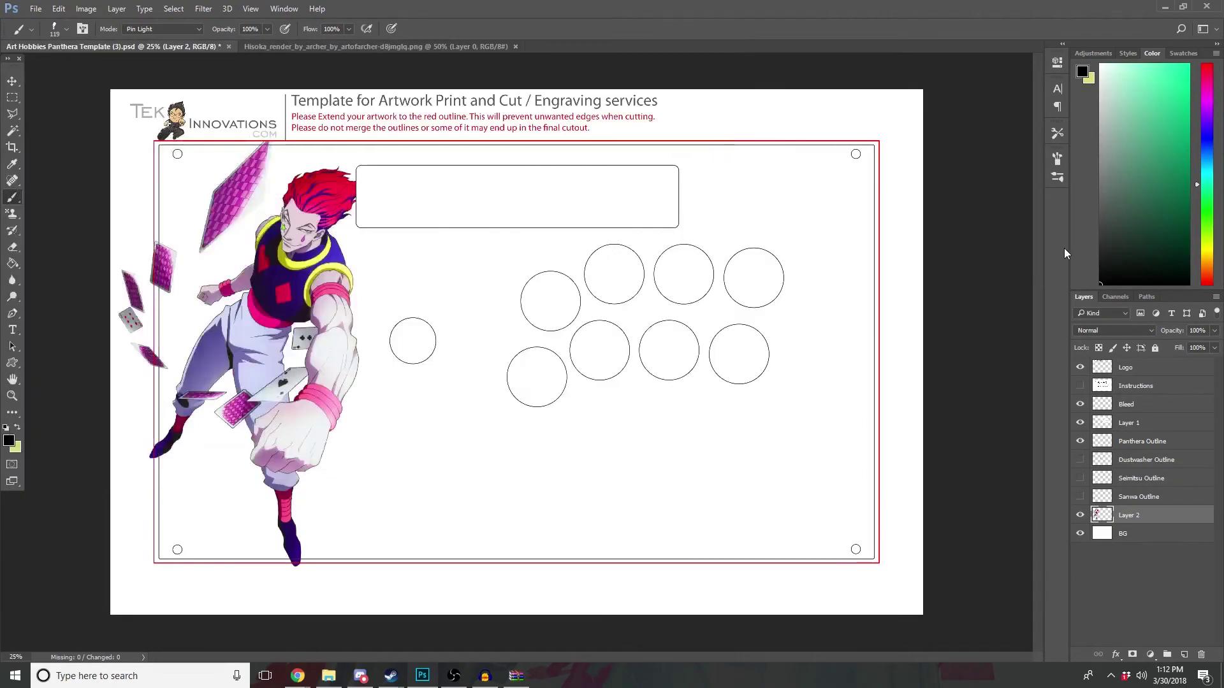
click(56, 29)
drag(128, 67, 148, 70)
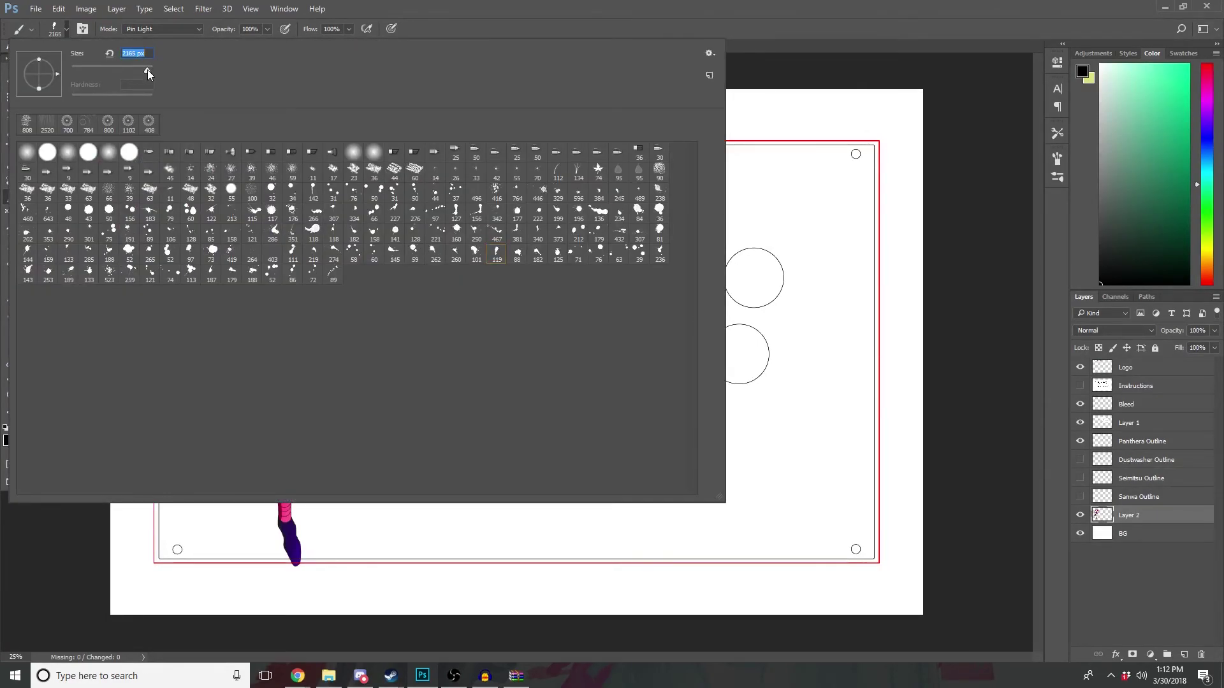
click(811, 17)
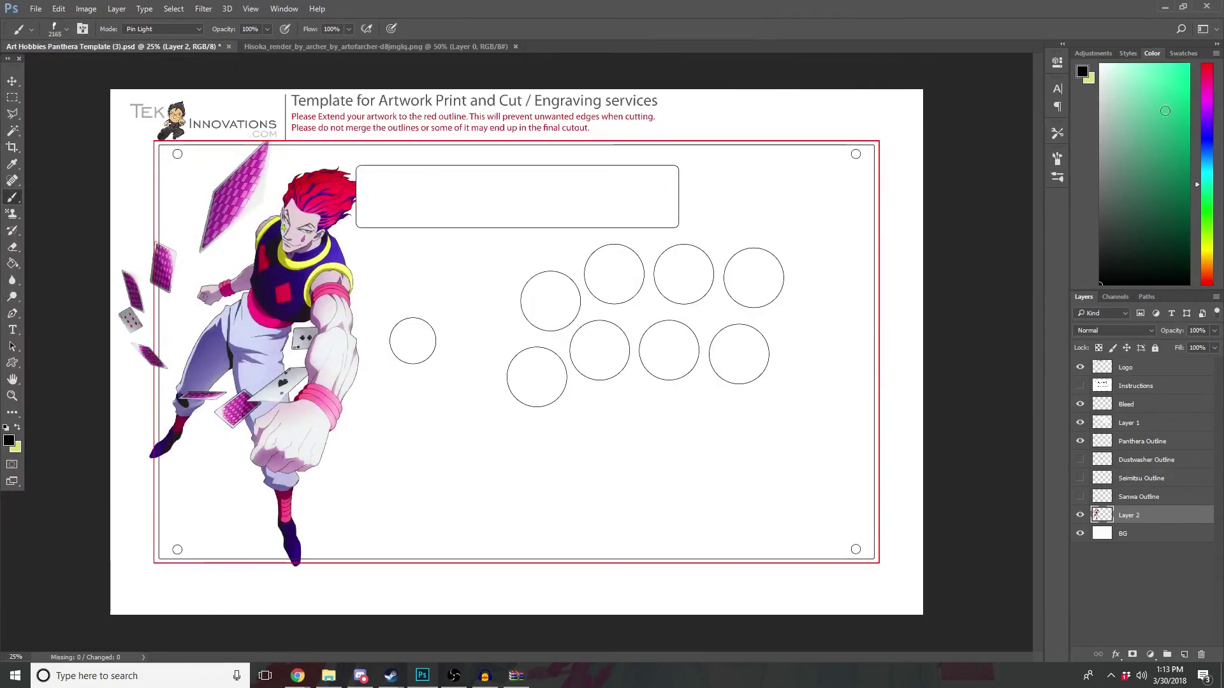
Step: Sample the sash pink and test two pink stamps over the figure, undoing both
alt+click(265, 311)
click(227, 322)
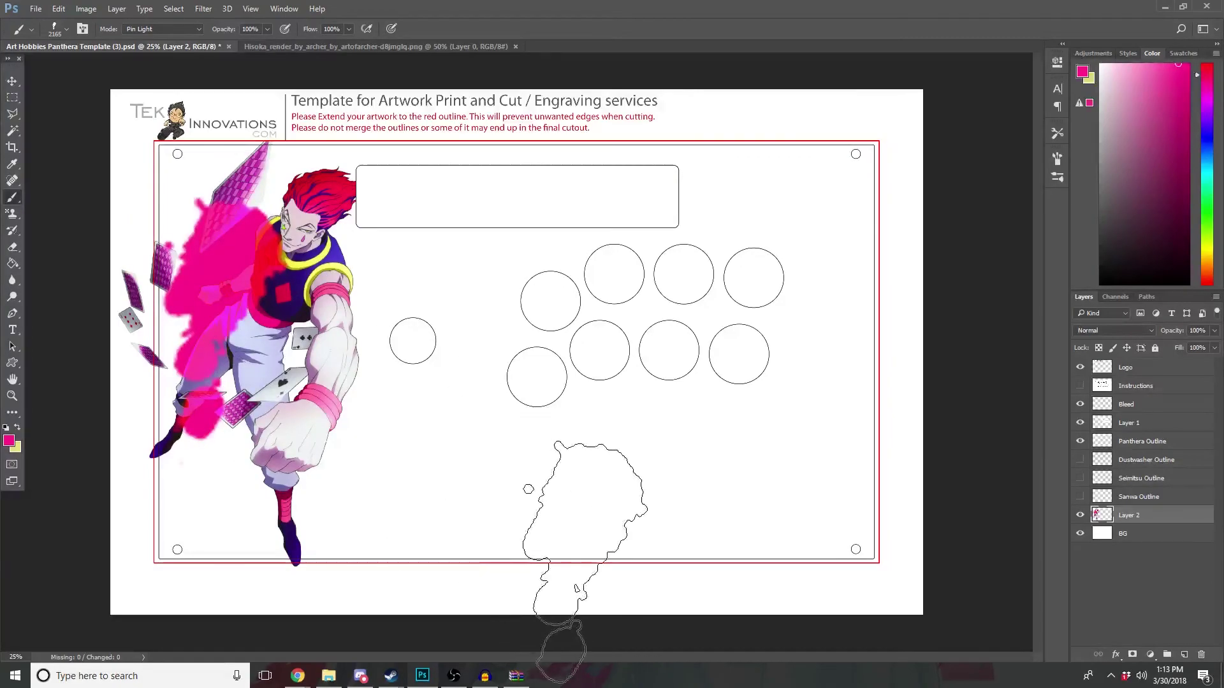
key(ctrl+z)
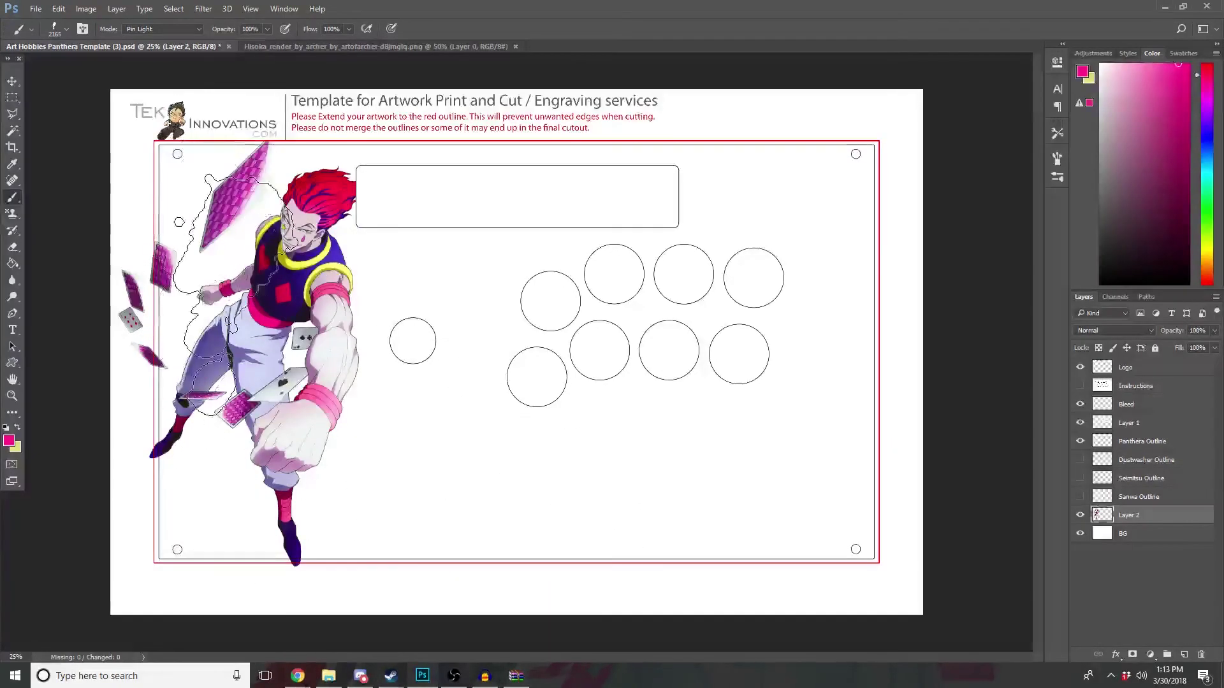
click(226, 296)
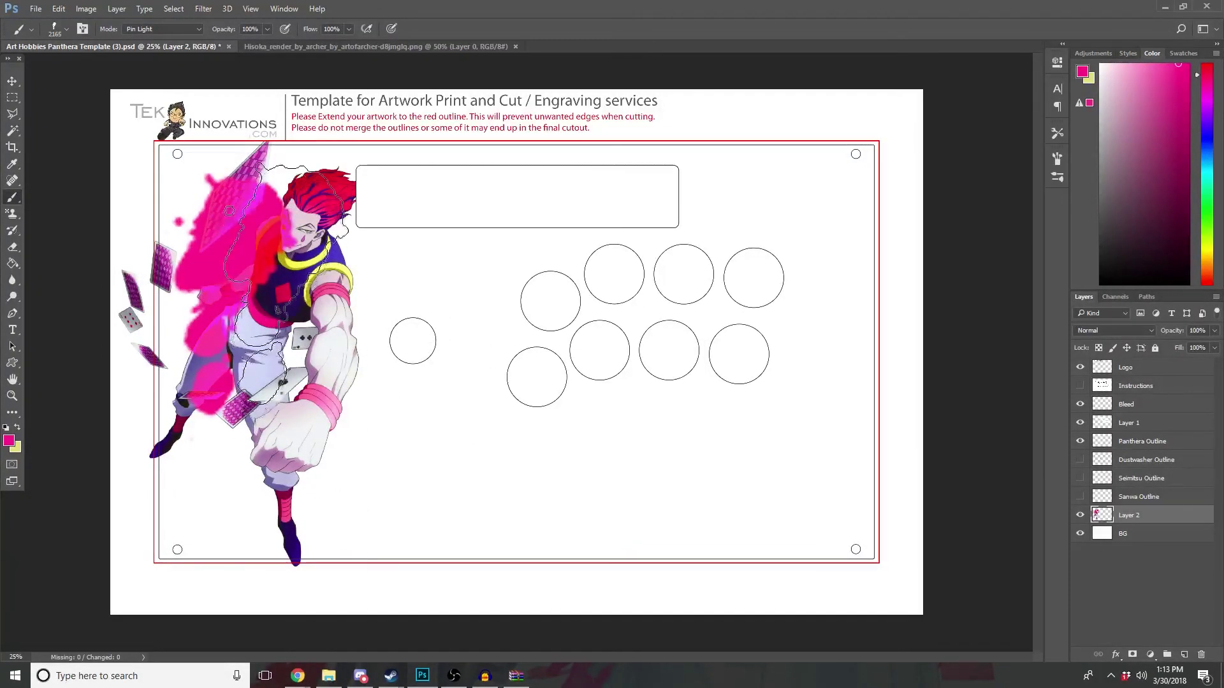
key(ctrl+z)
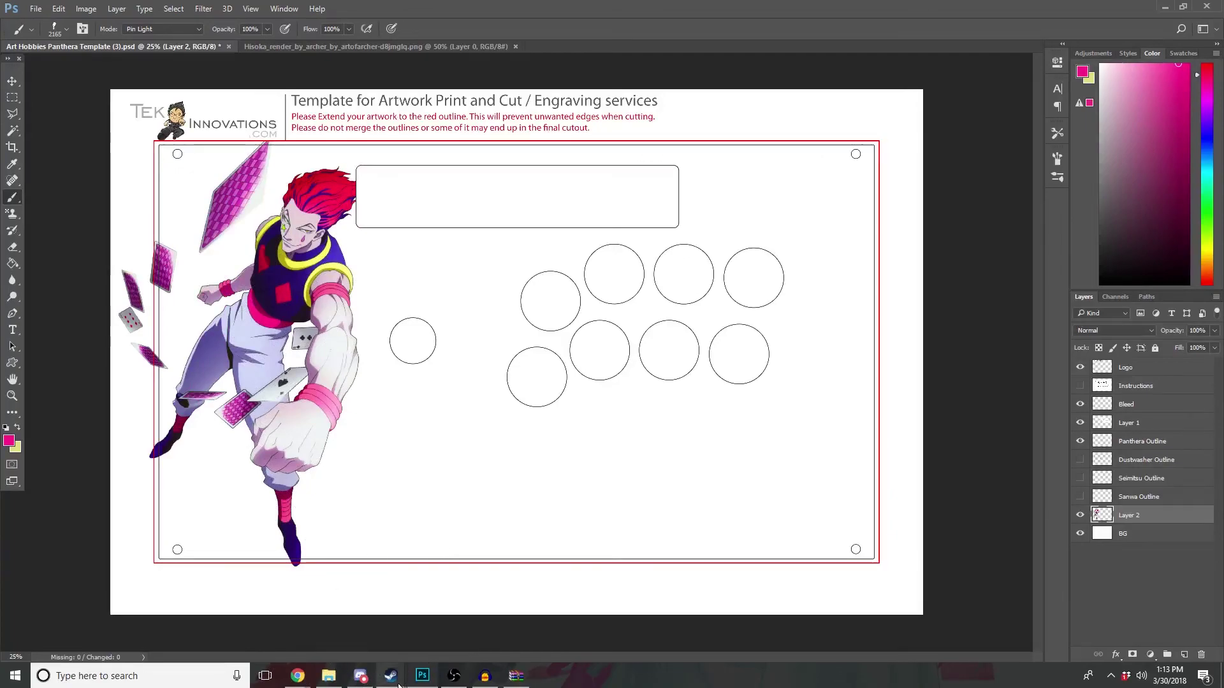
Step: Reset the brush presets to the default brush set
click(64, 30)
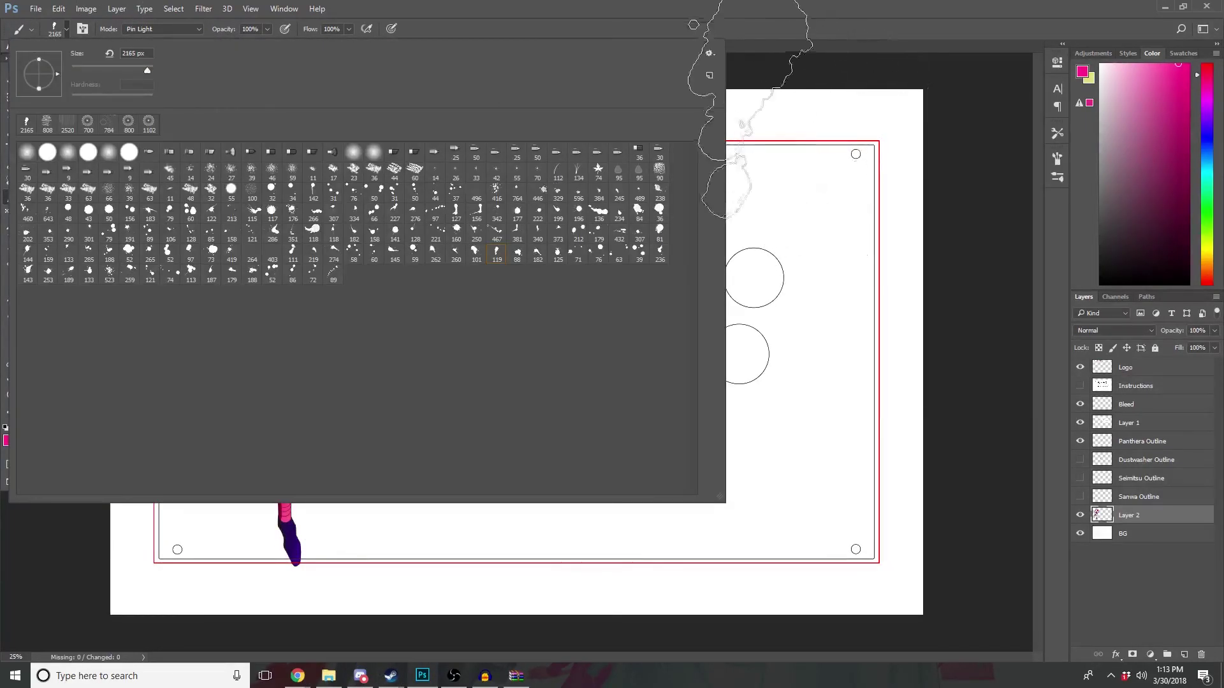
click(709, 53)
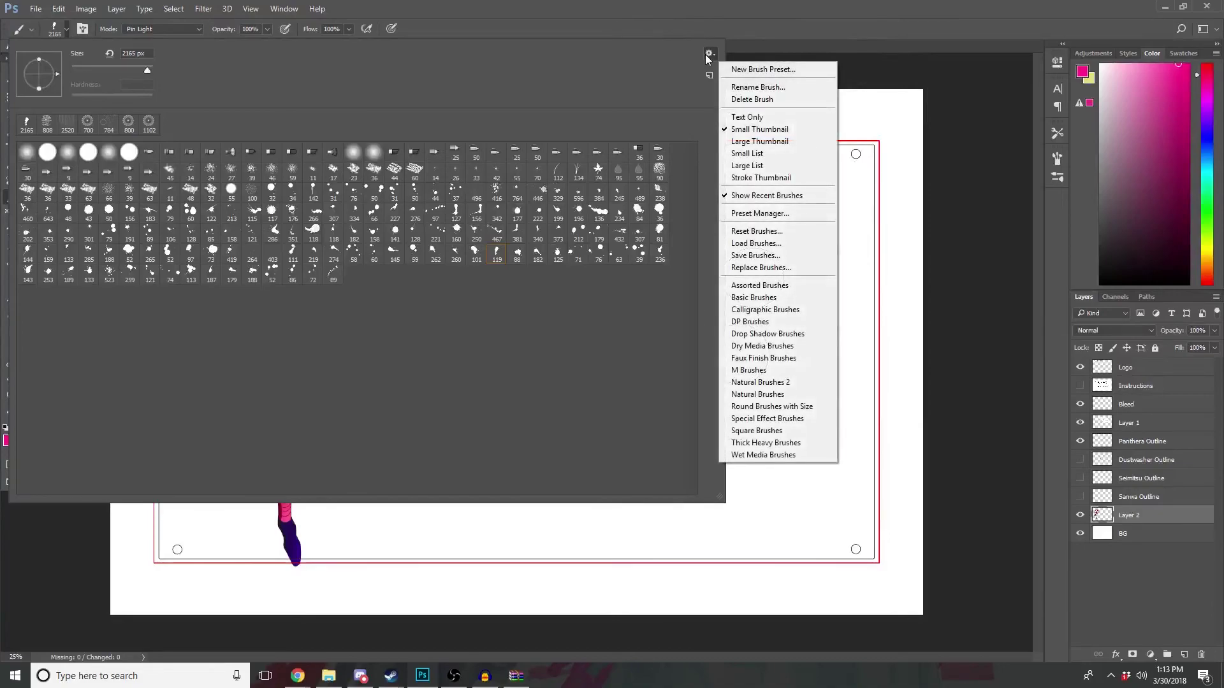
click(757, 231)
click(565, 258)
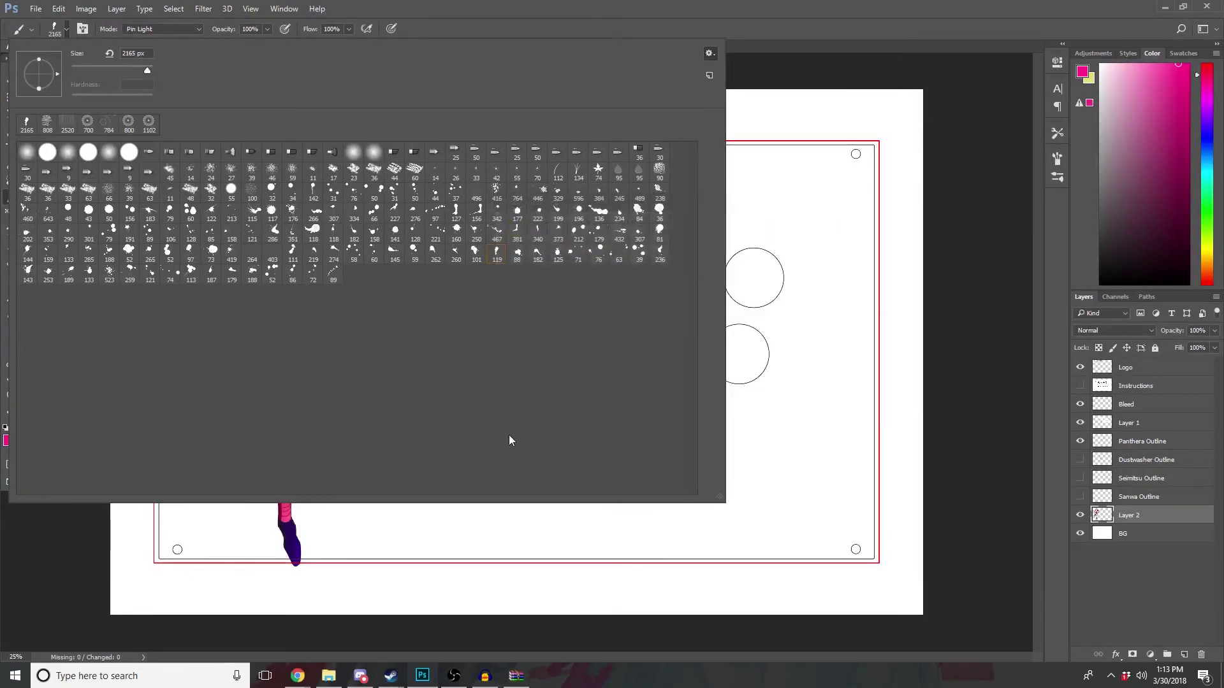
key(Escape)
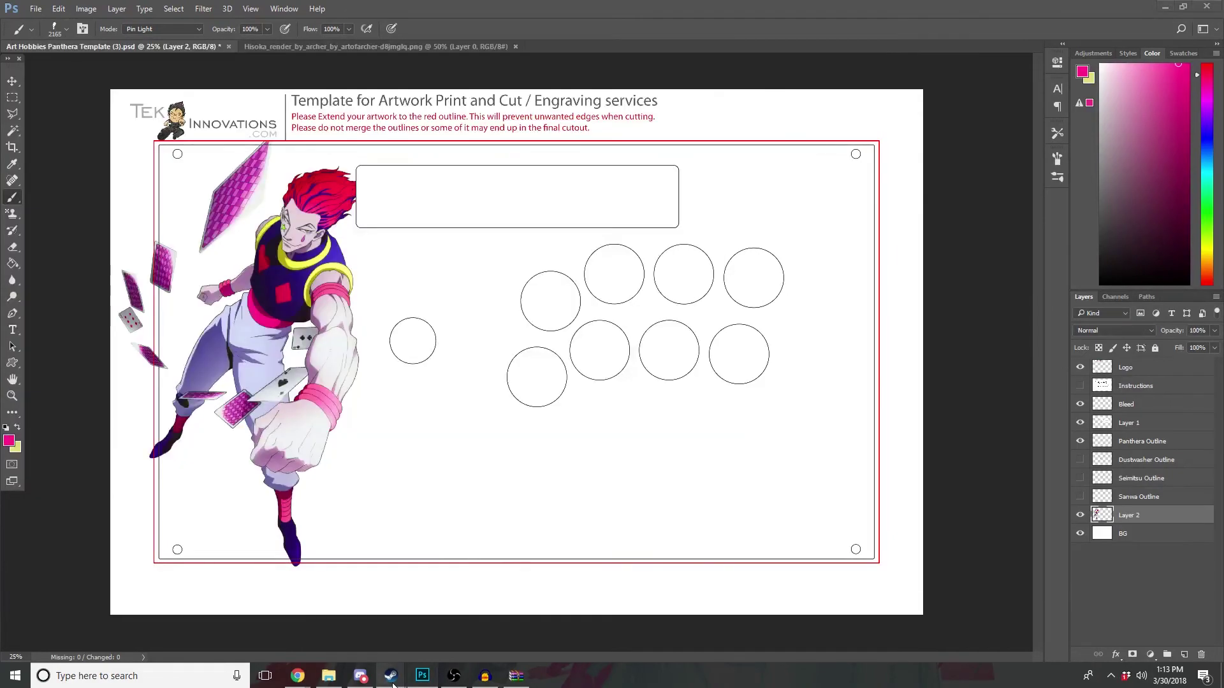
Step: Download the Glossy Blood Splatter brush pack from its page in Chrome
click(343, 647)
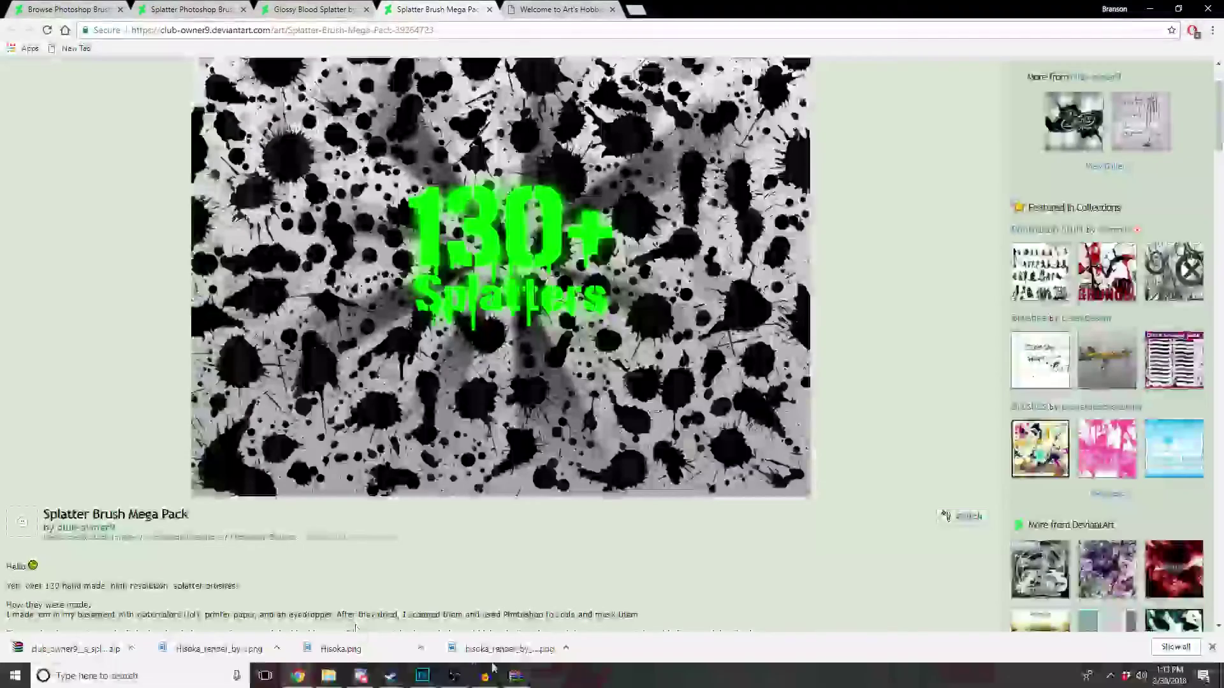
scroll(797, 347, up, 2)
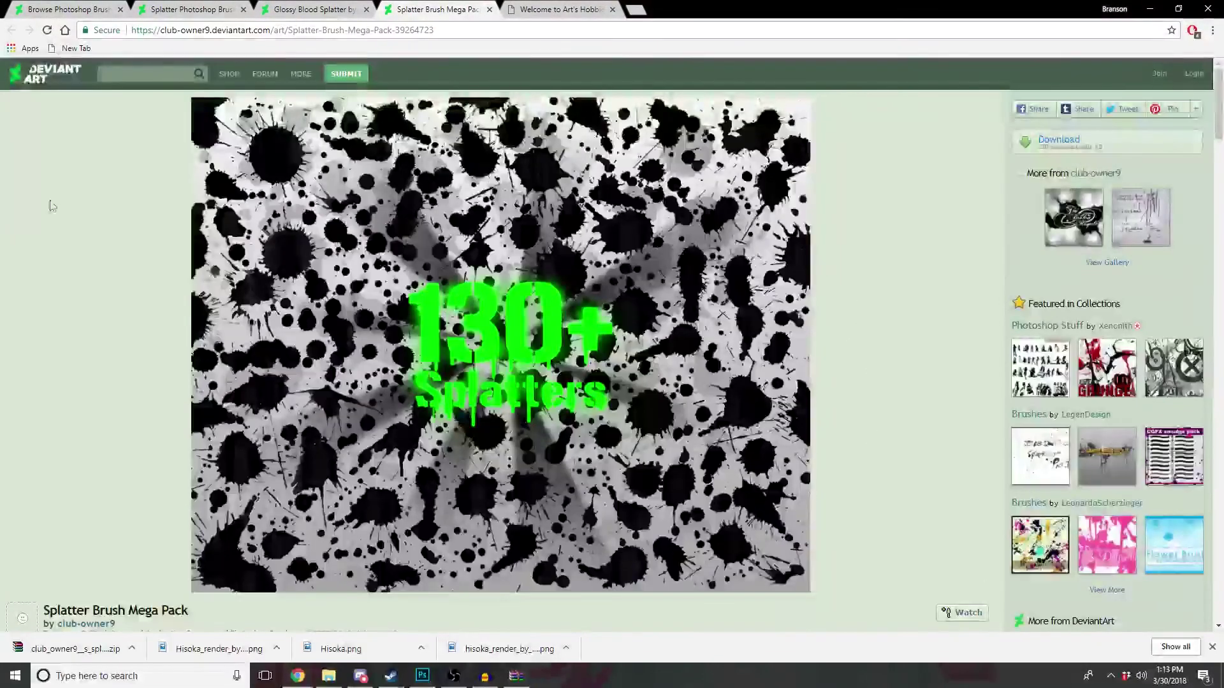
click(291, 10)
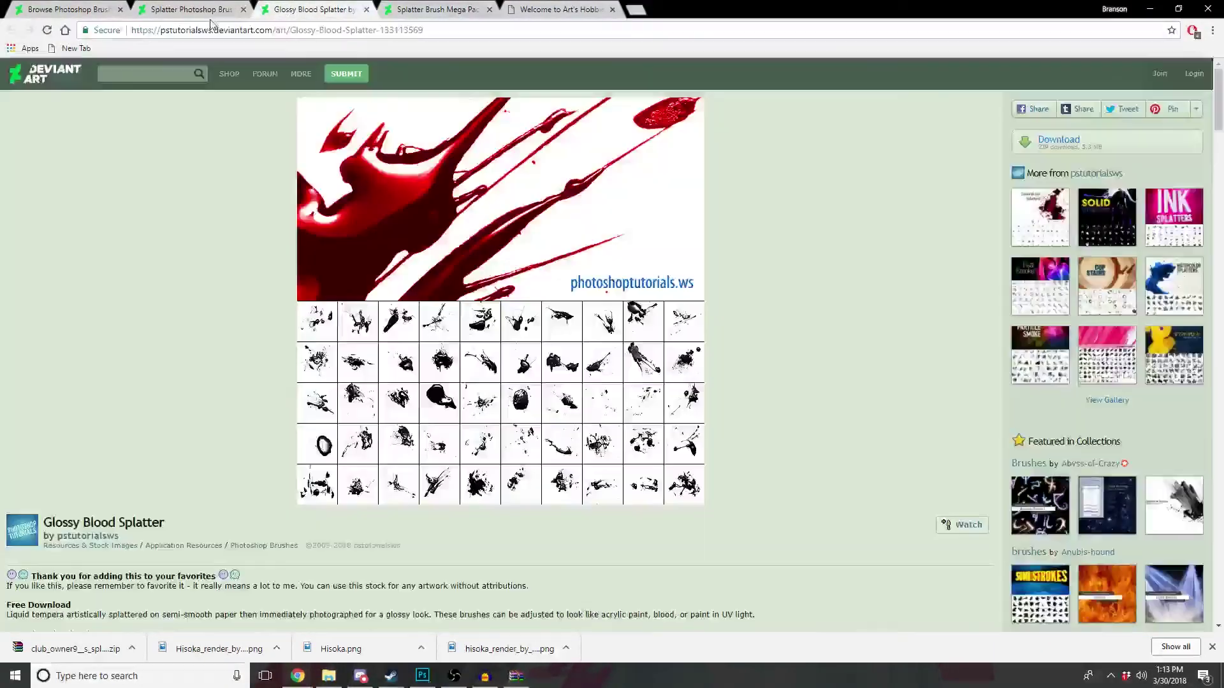
middle_click(827, 279)
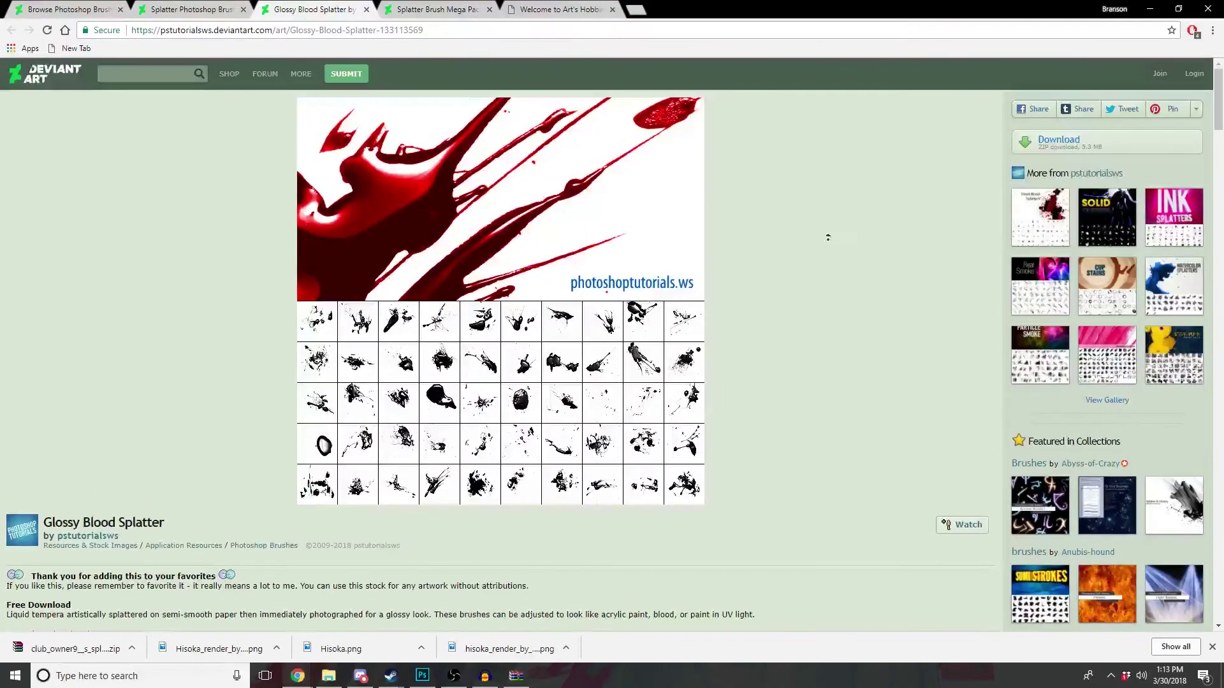
click(1133, 139)
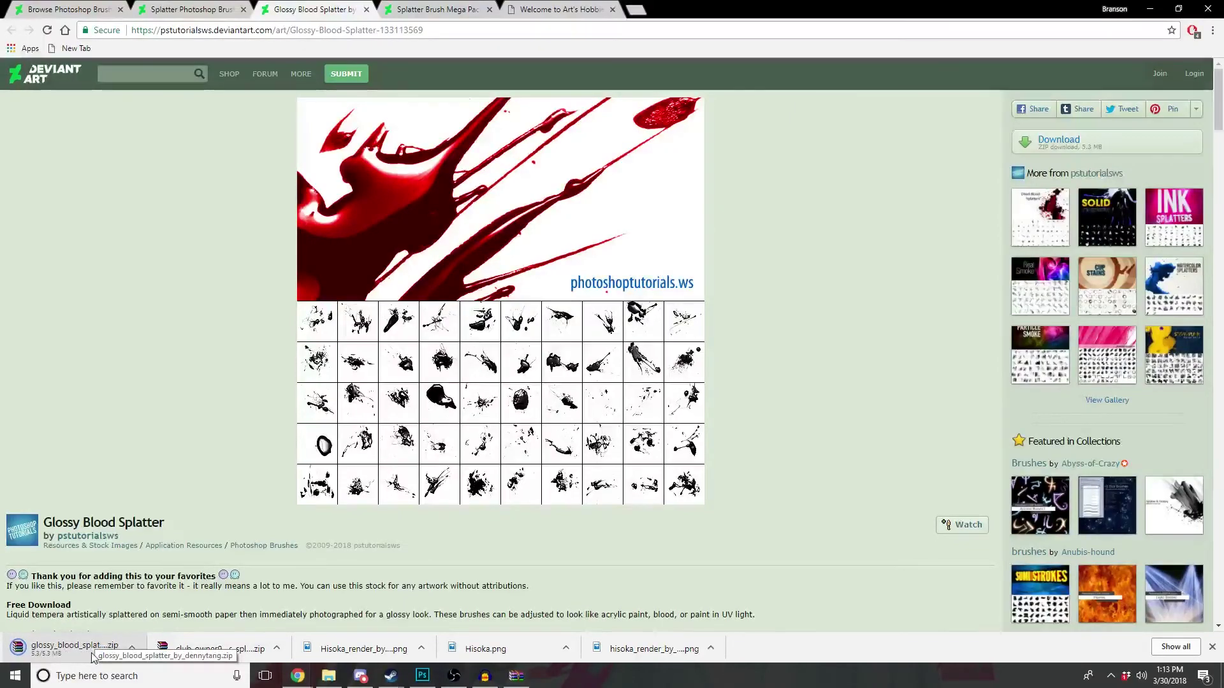
Step: Open the downloaded zip in WinRAR and load its Glossy Blood Splatter ABR into Photoshop
click(91, 653)
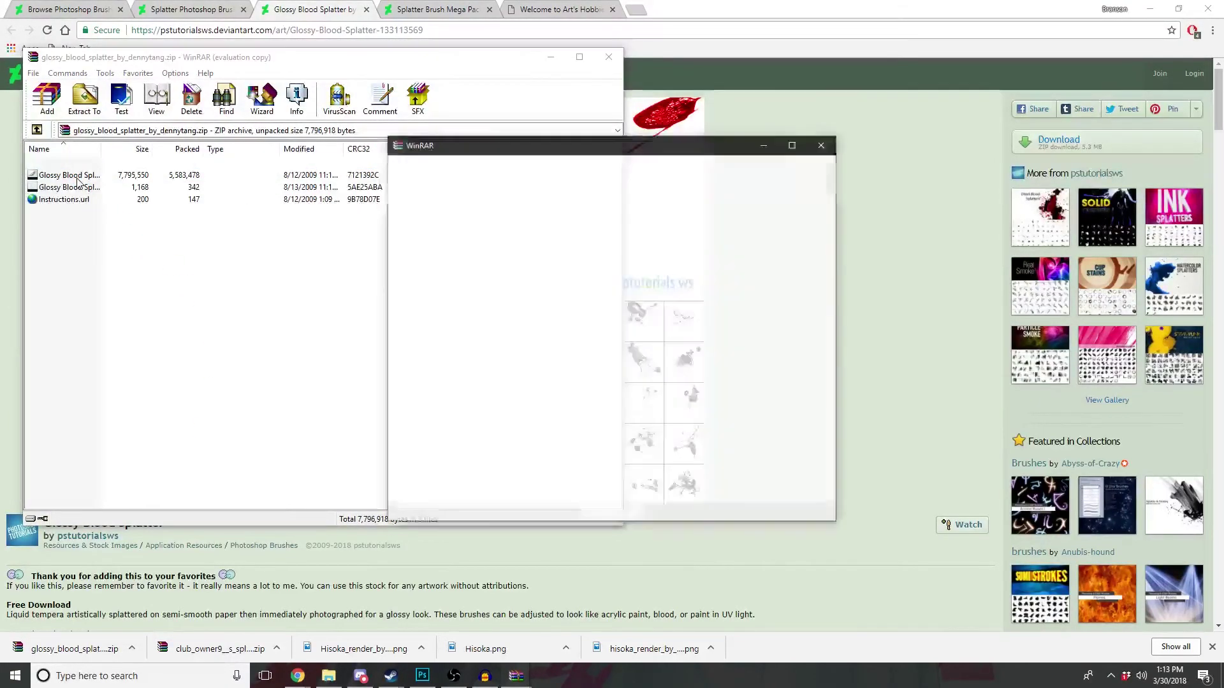
click(823, 142)
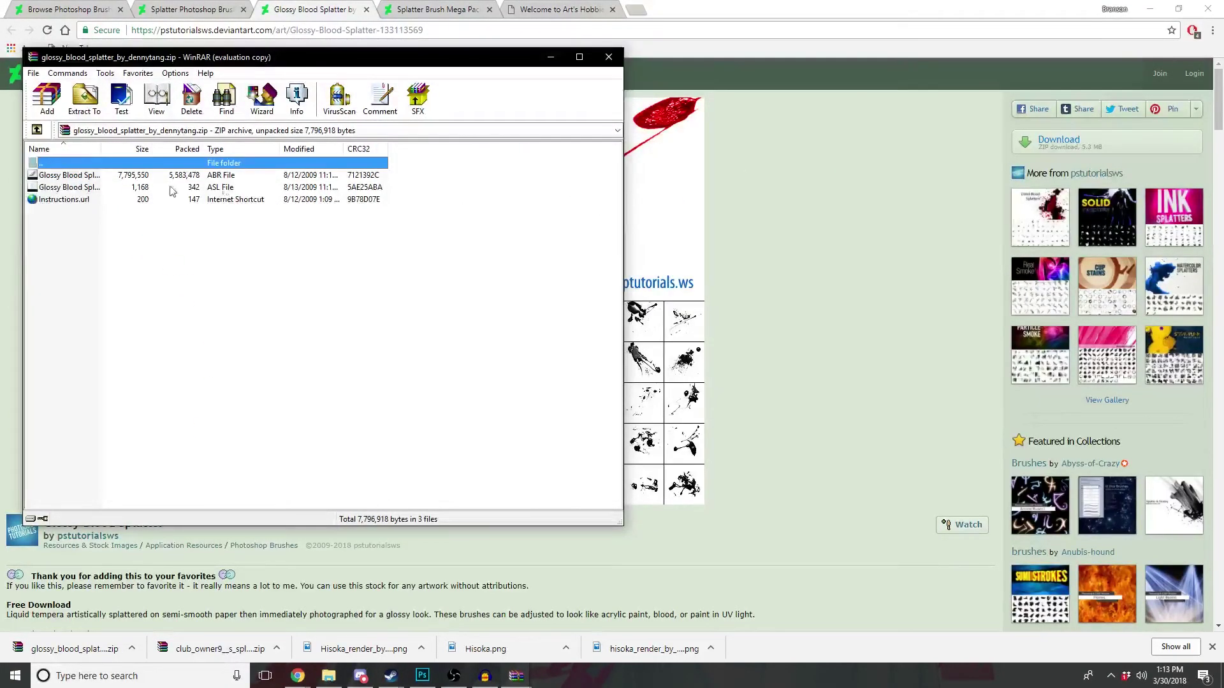
click(227, 176)
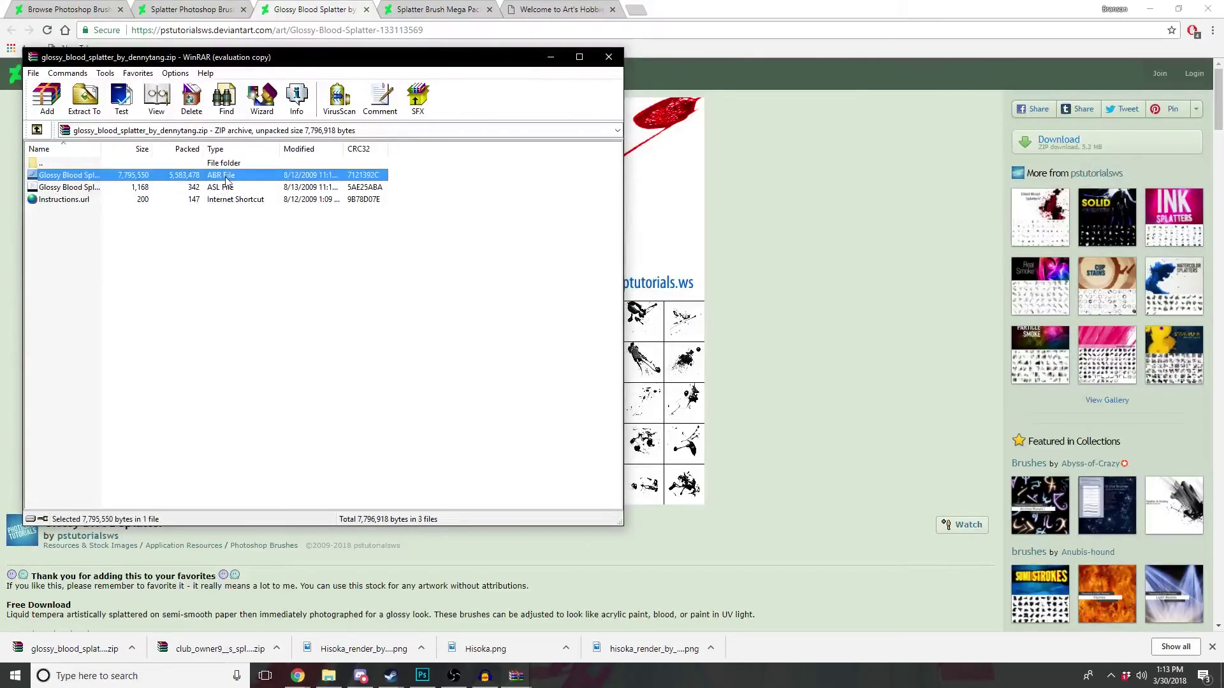
double_click(69, 180)
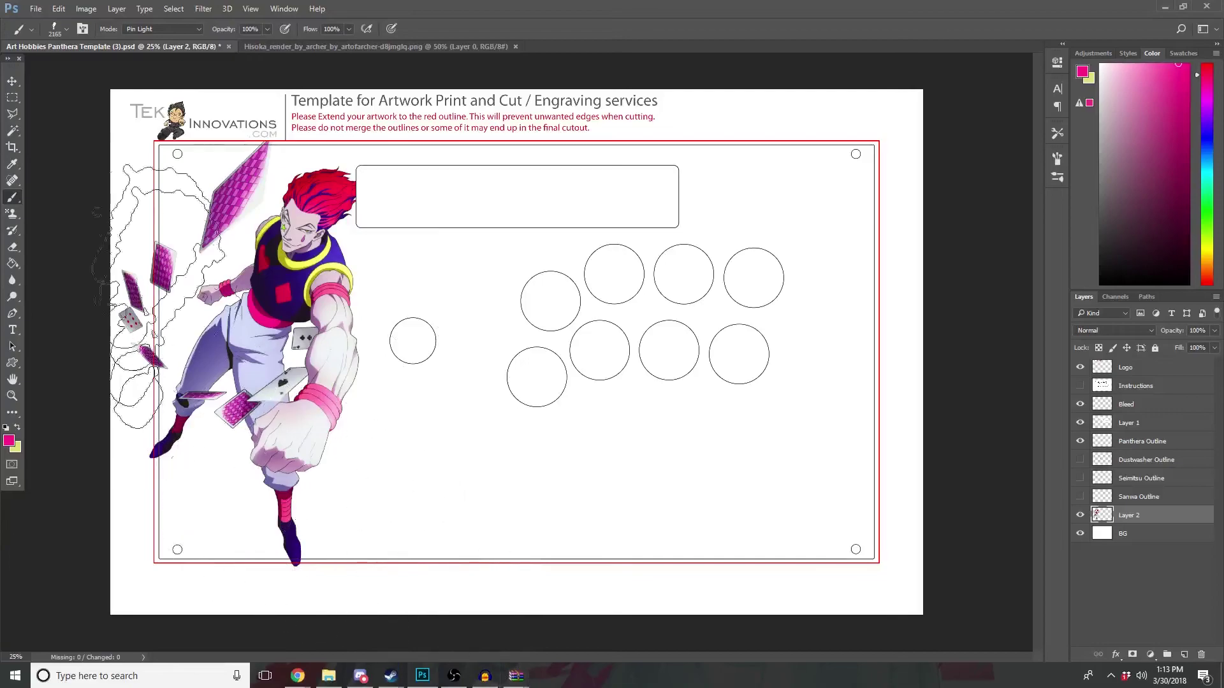
Step: Choose a glossy splatter brush at 1811 px, test-stamp it over the character, and undo it
click(67, 33)
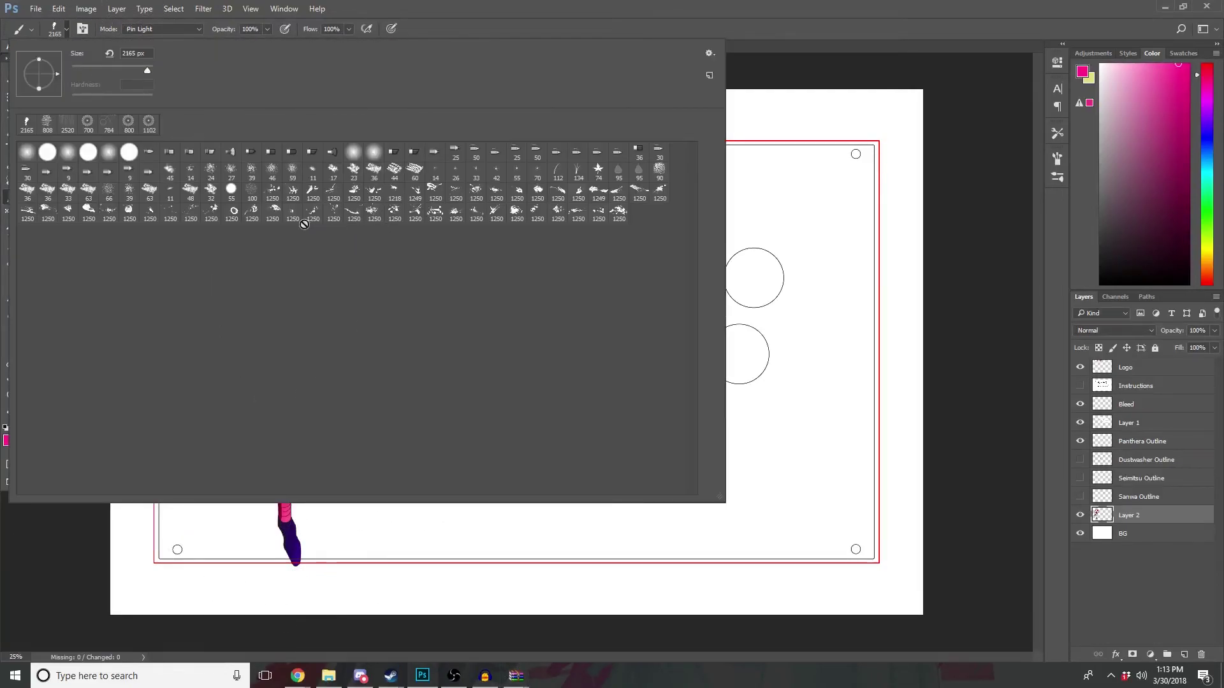
click(253, 215)
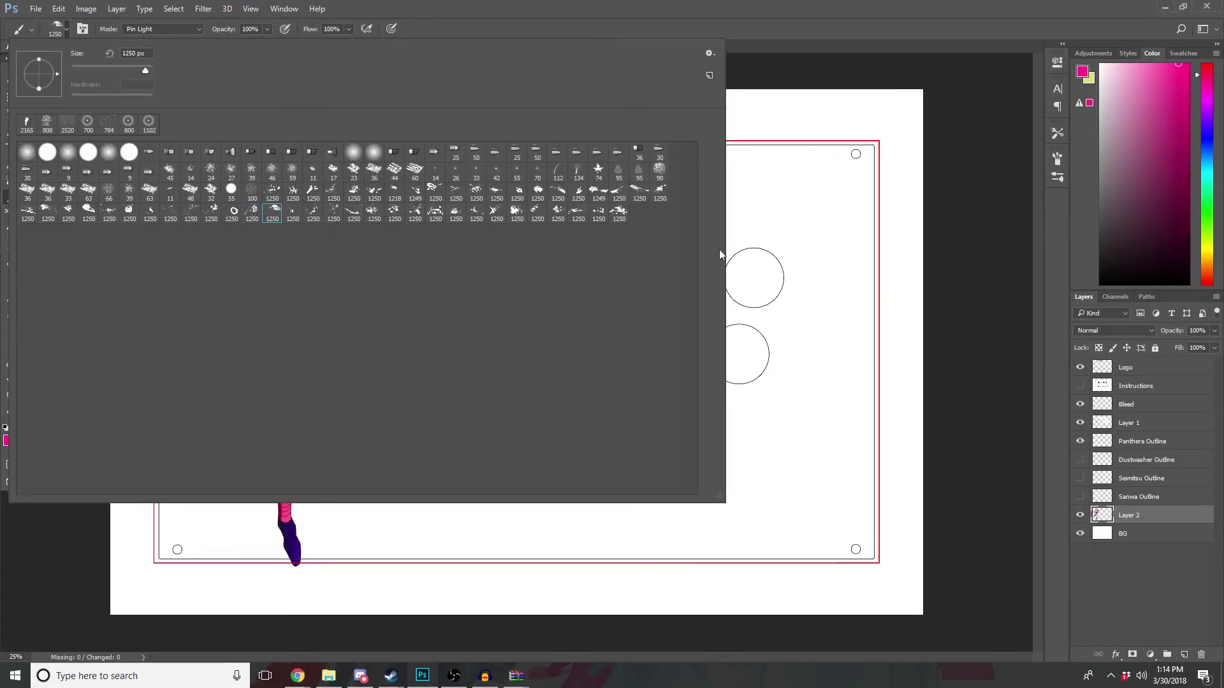
click(394, 213)
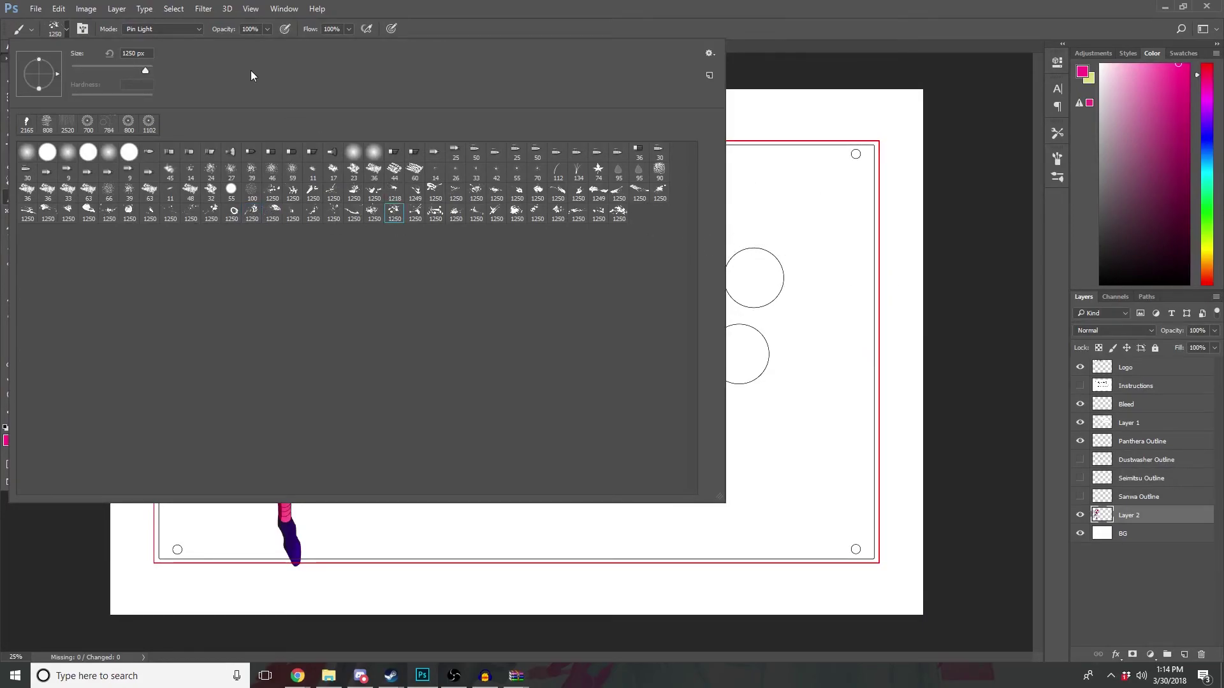
click(147, 67)
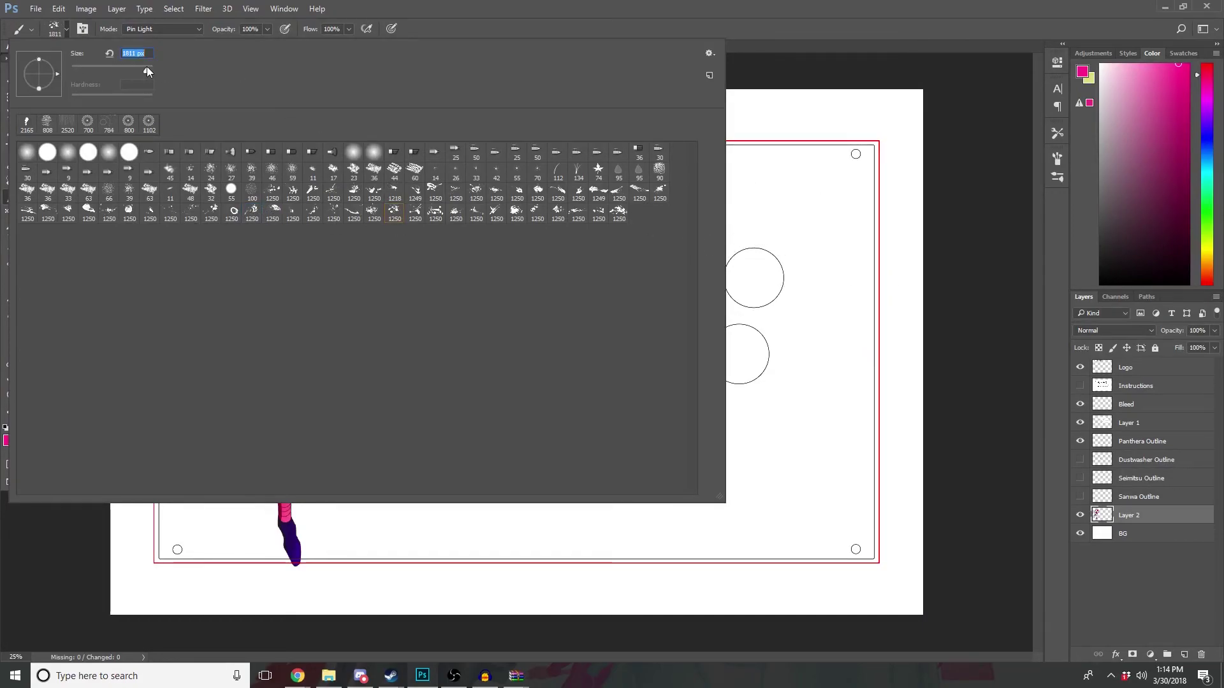
click(810, 40)
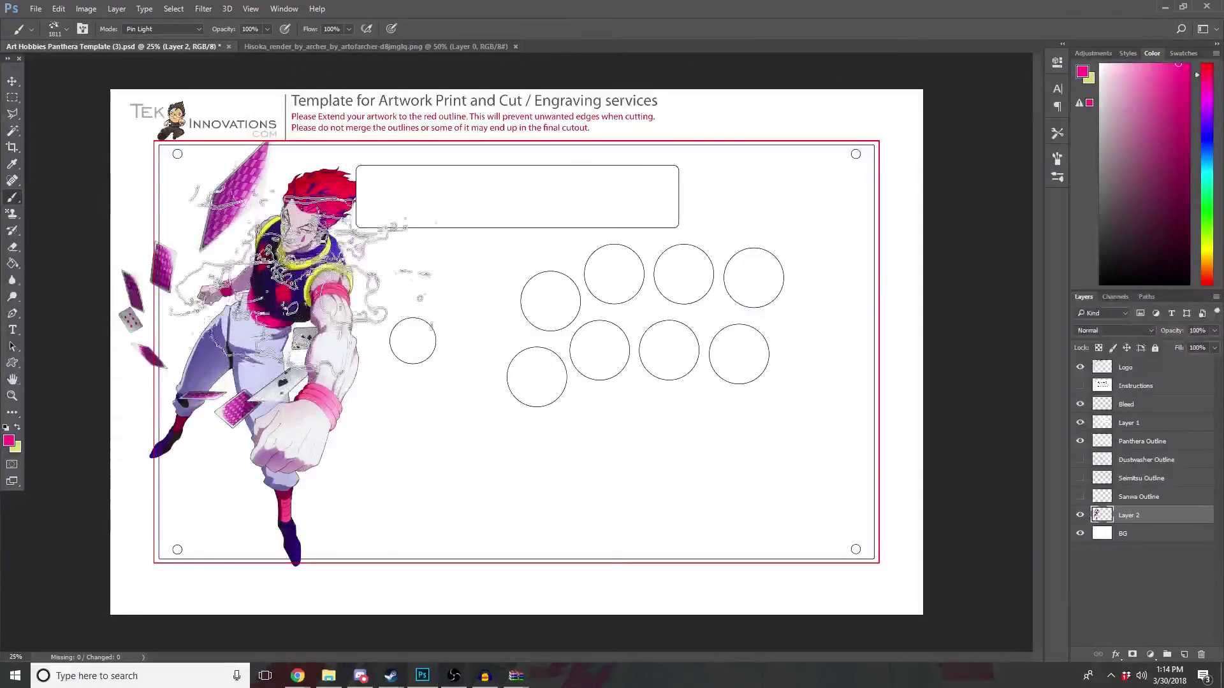
click(293, 268)
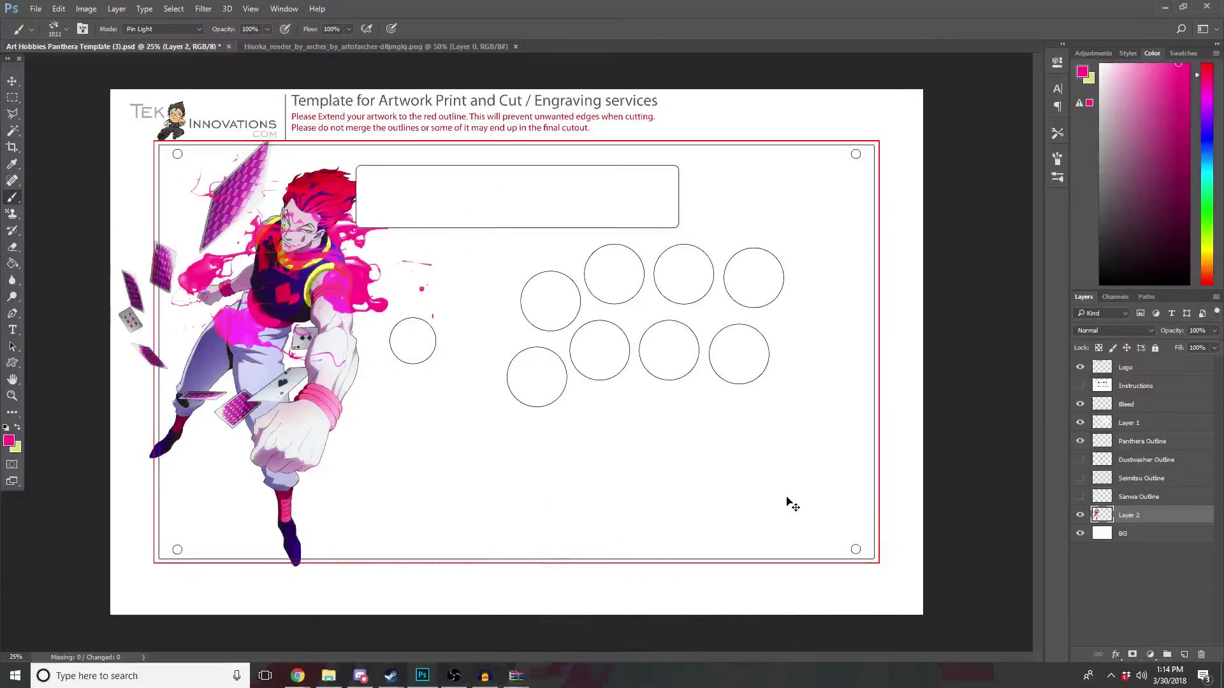
key(ctrl+z)
Step: Add Layer 3 with a trial splatter, reorder it around Layer 2, then undo it
click(1185, 656)
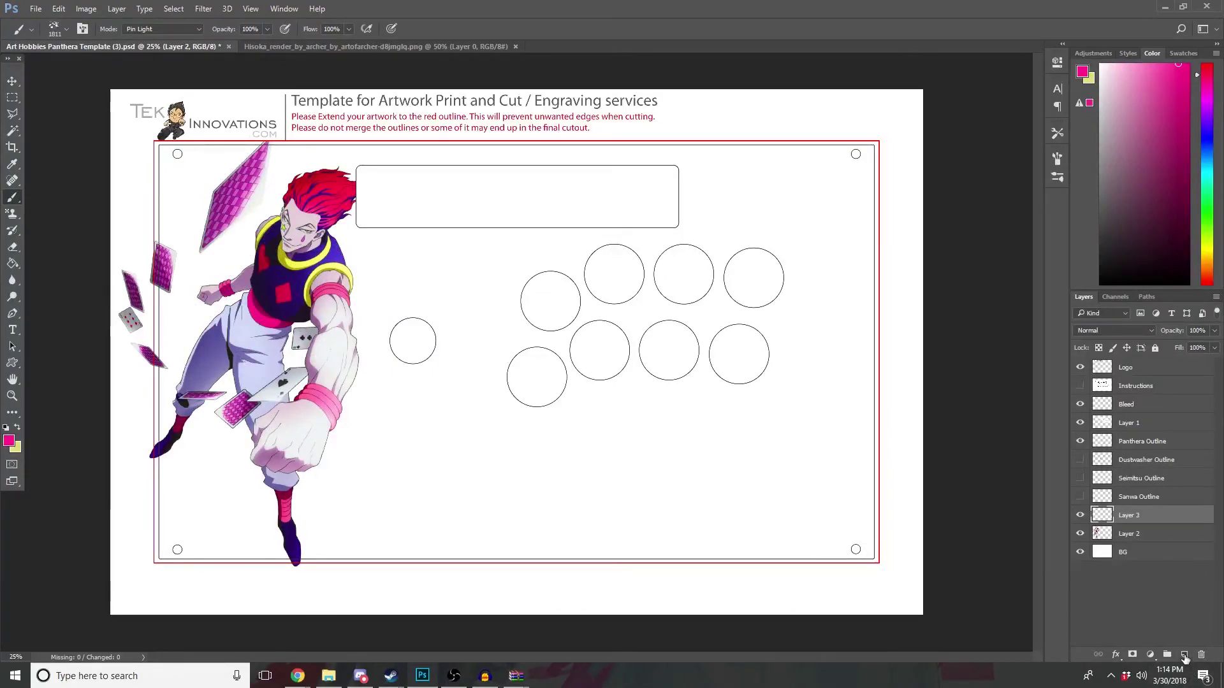
click(297, 255)
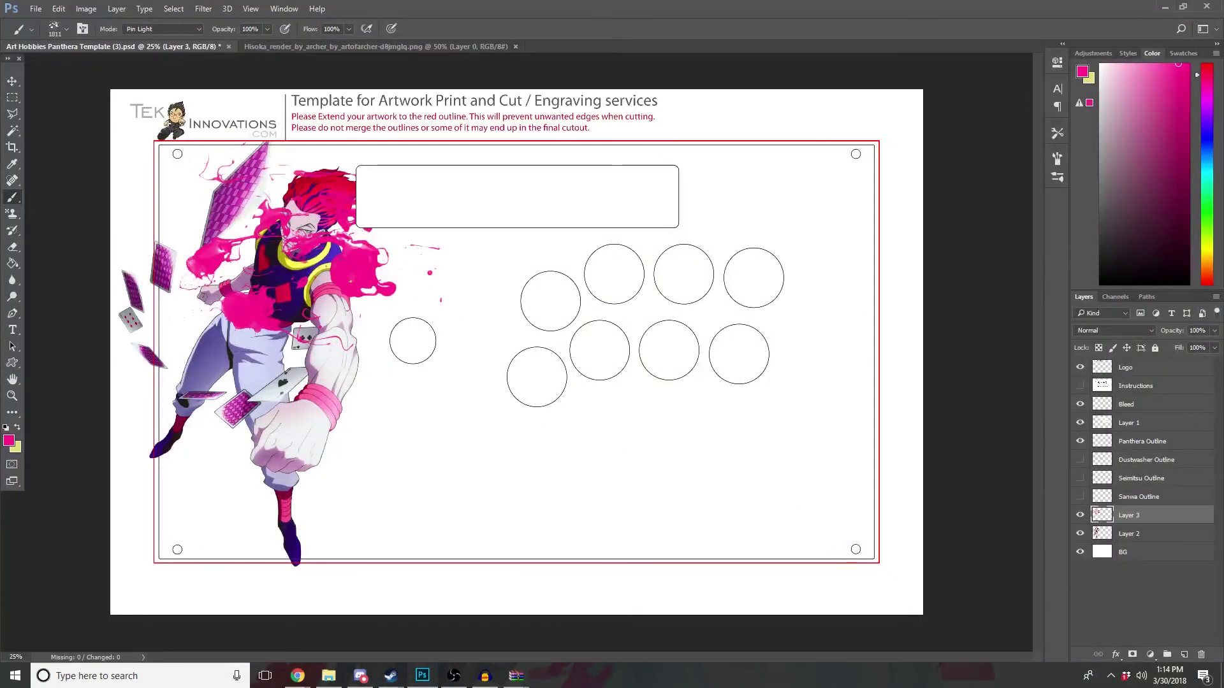
drag(1138, 516, 1139, 541)
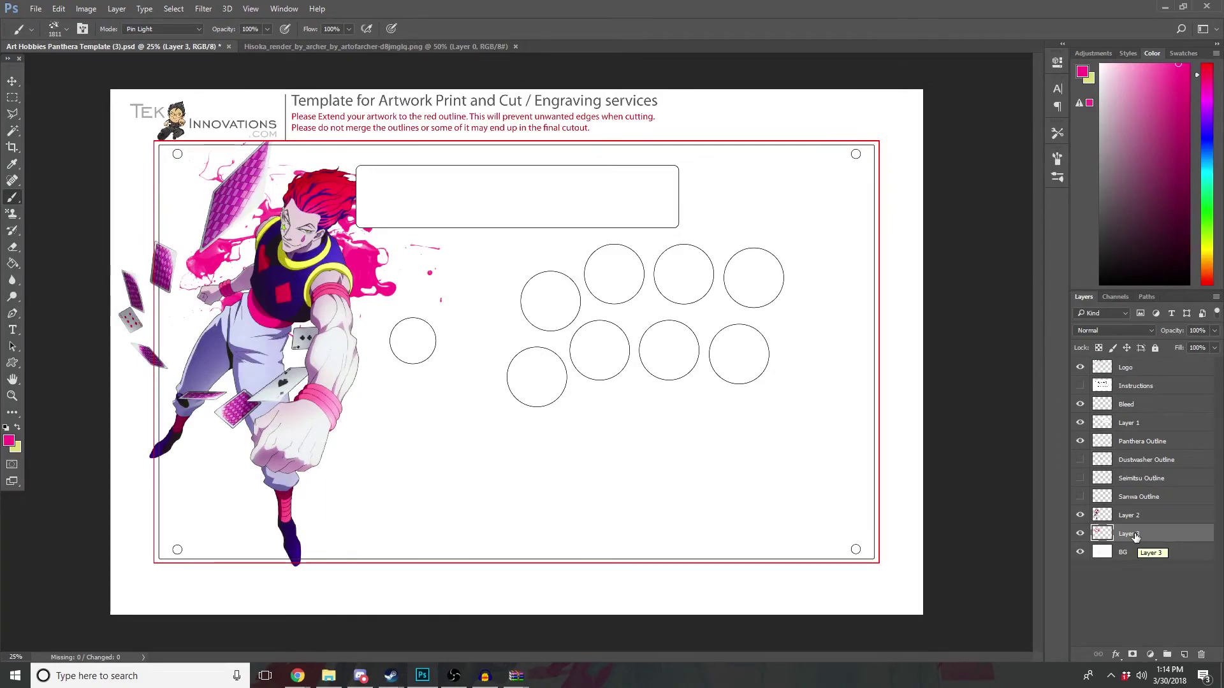
drag(1135, 534, 1135, 515)
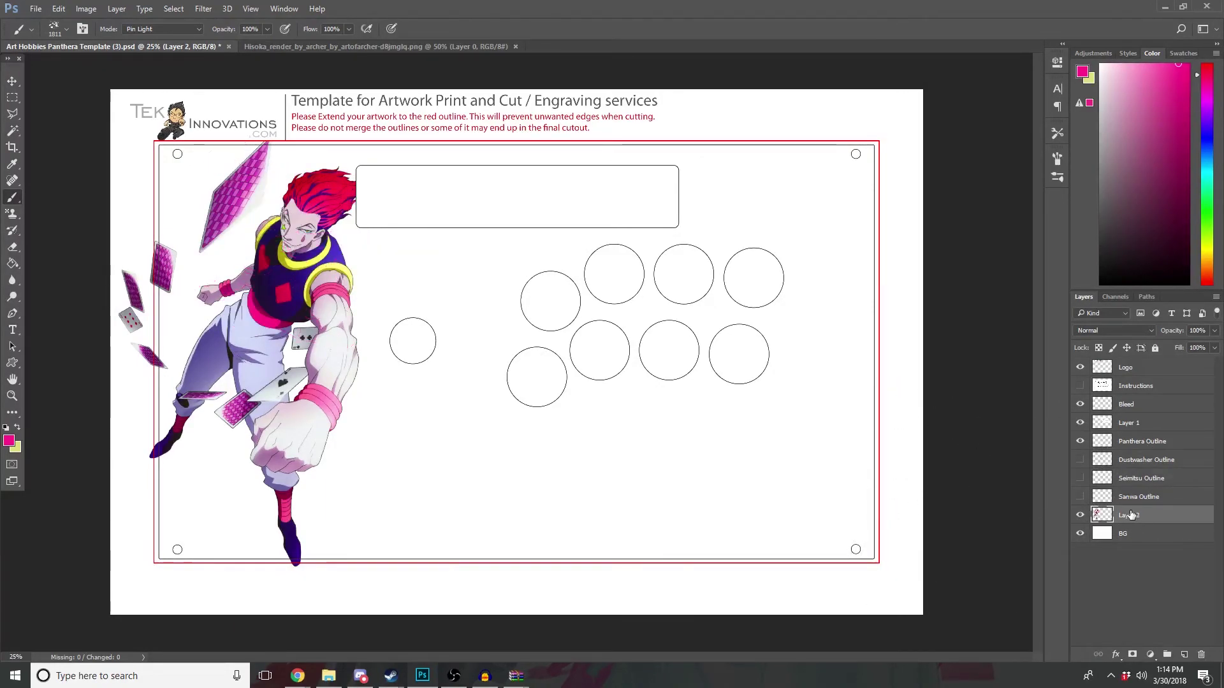
key(ctrl+z)
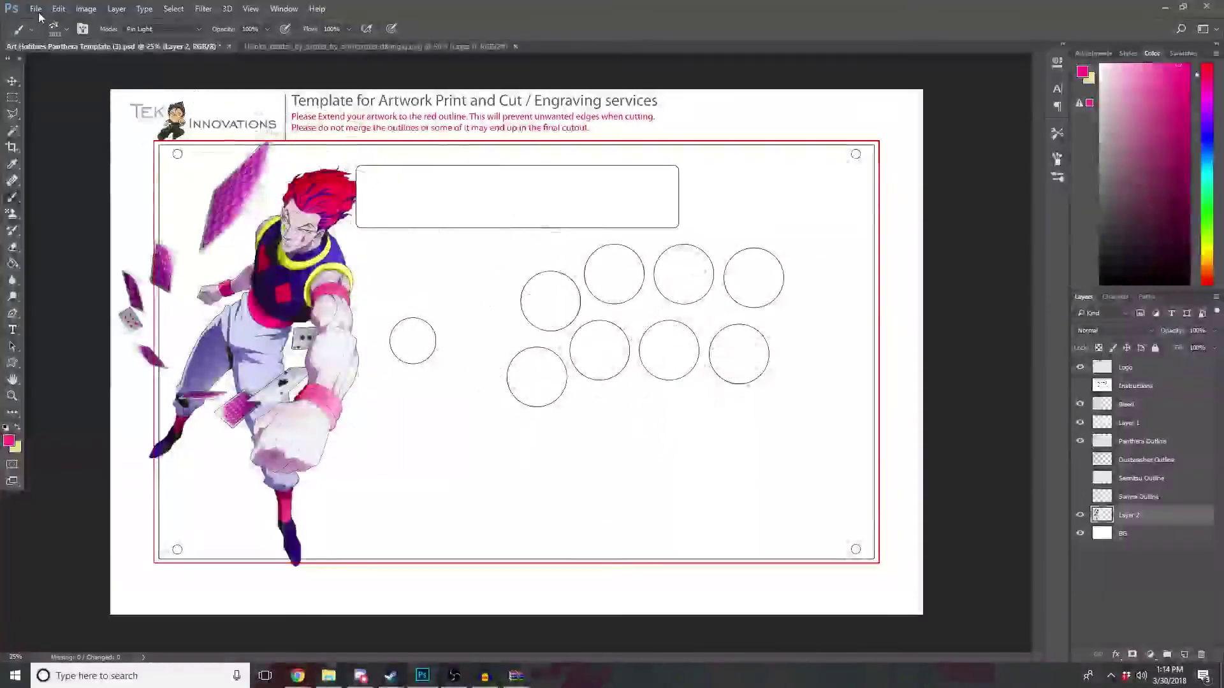
click(65, 30)
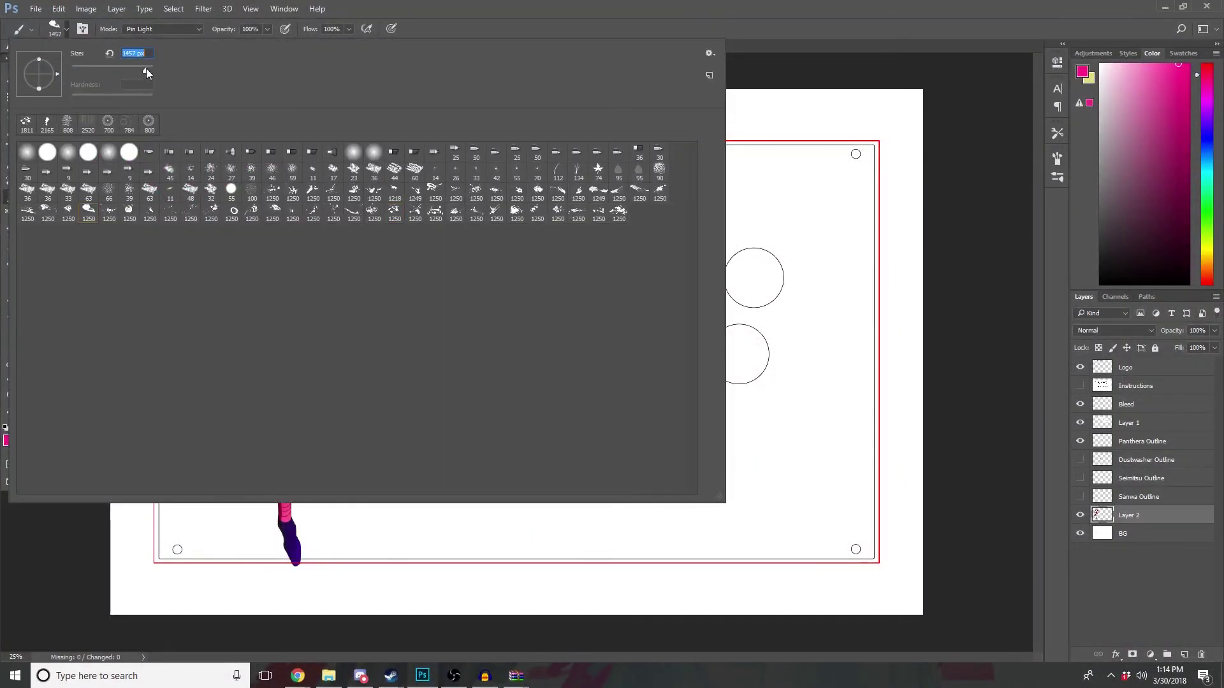
click(819, 25)
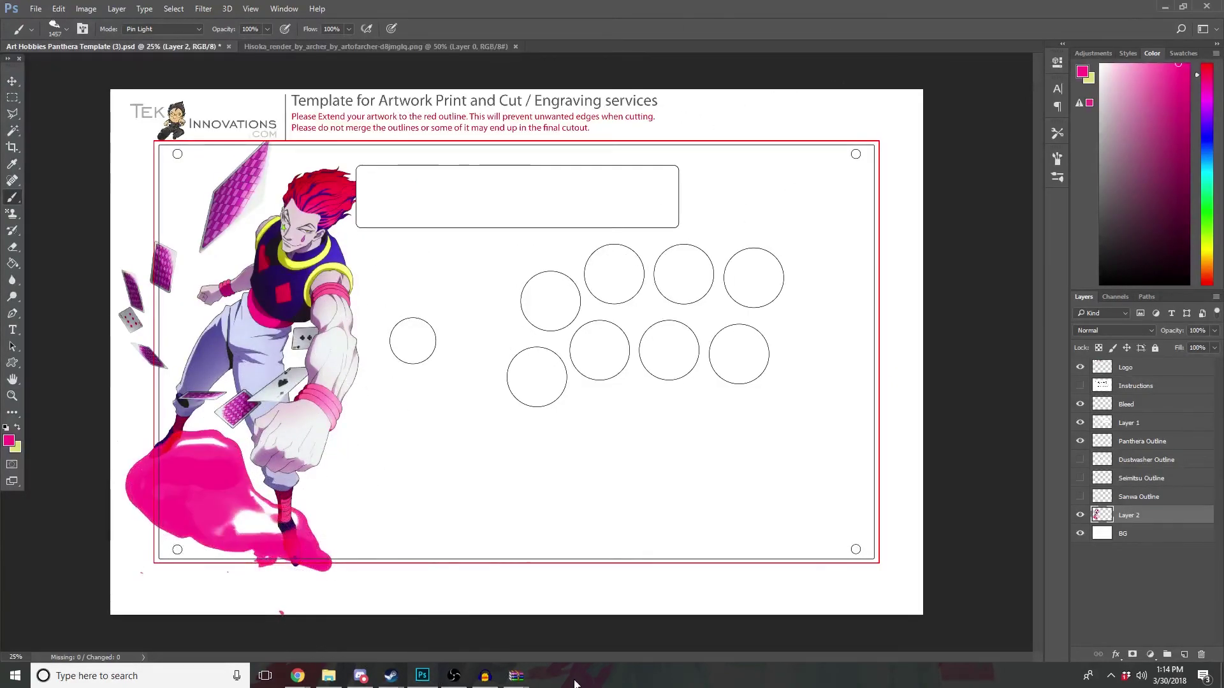
click(66, 29)
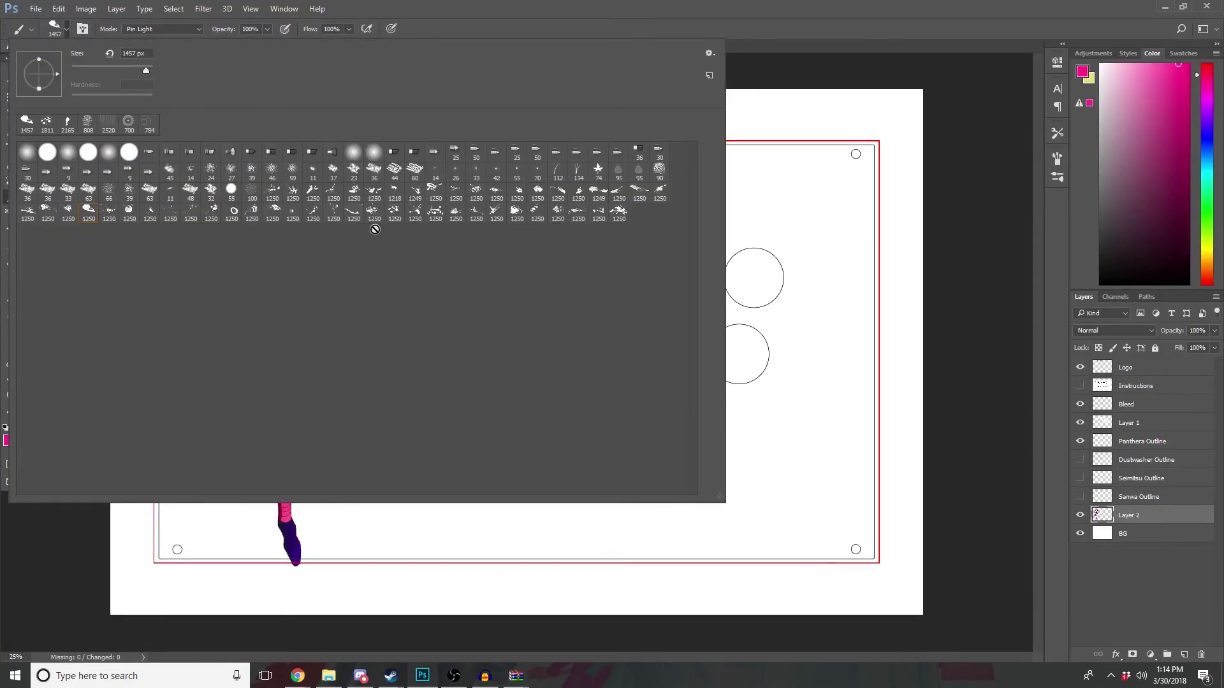
click(374, 213)
click(883, 14)
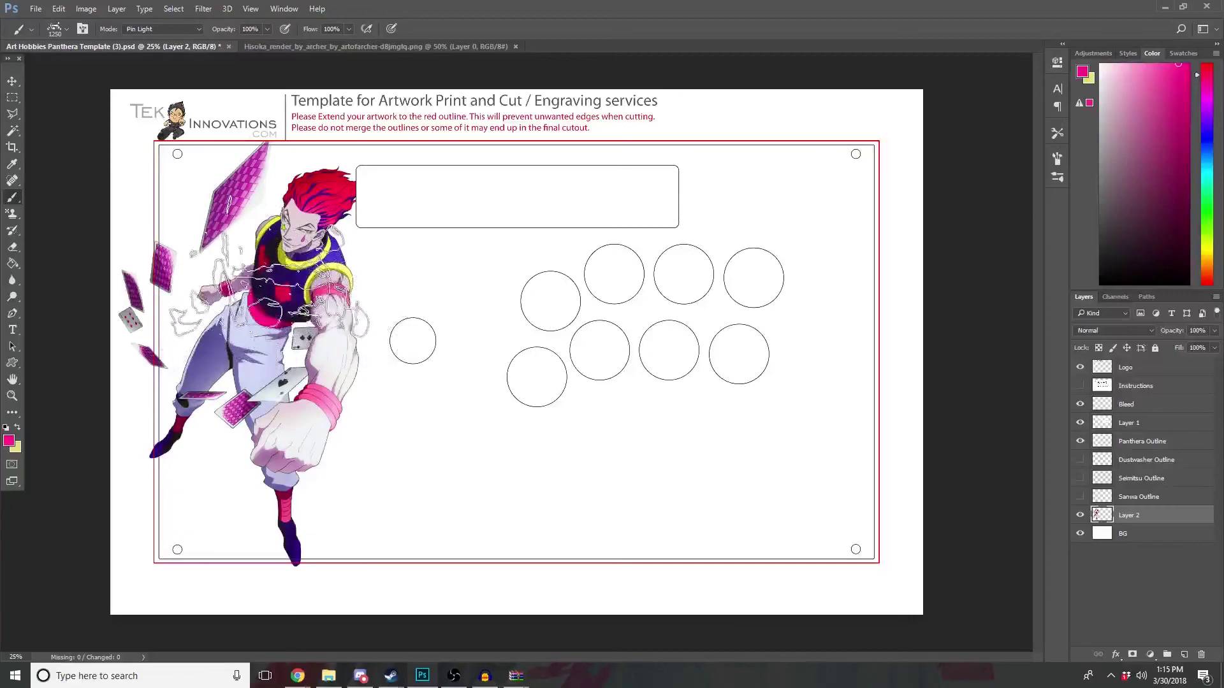
click(1184, 655)
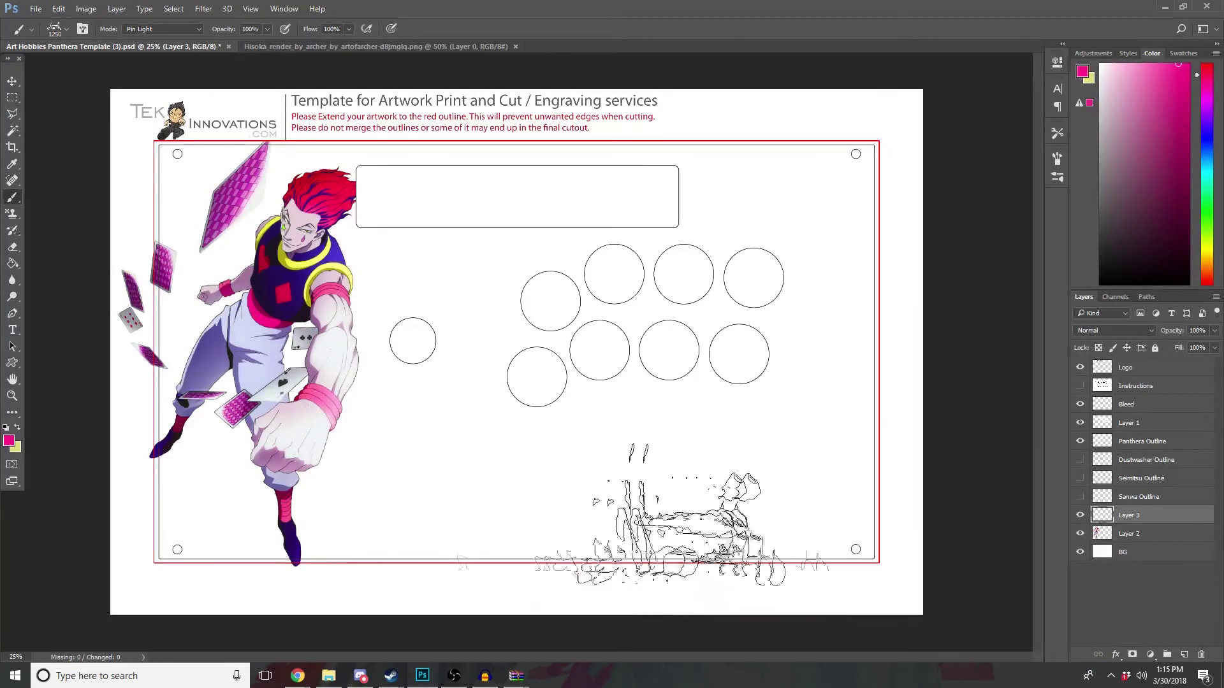
drag(1116, 514, 1116, 541)
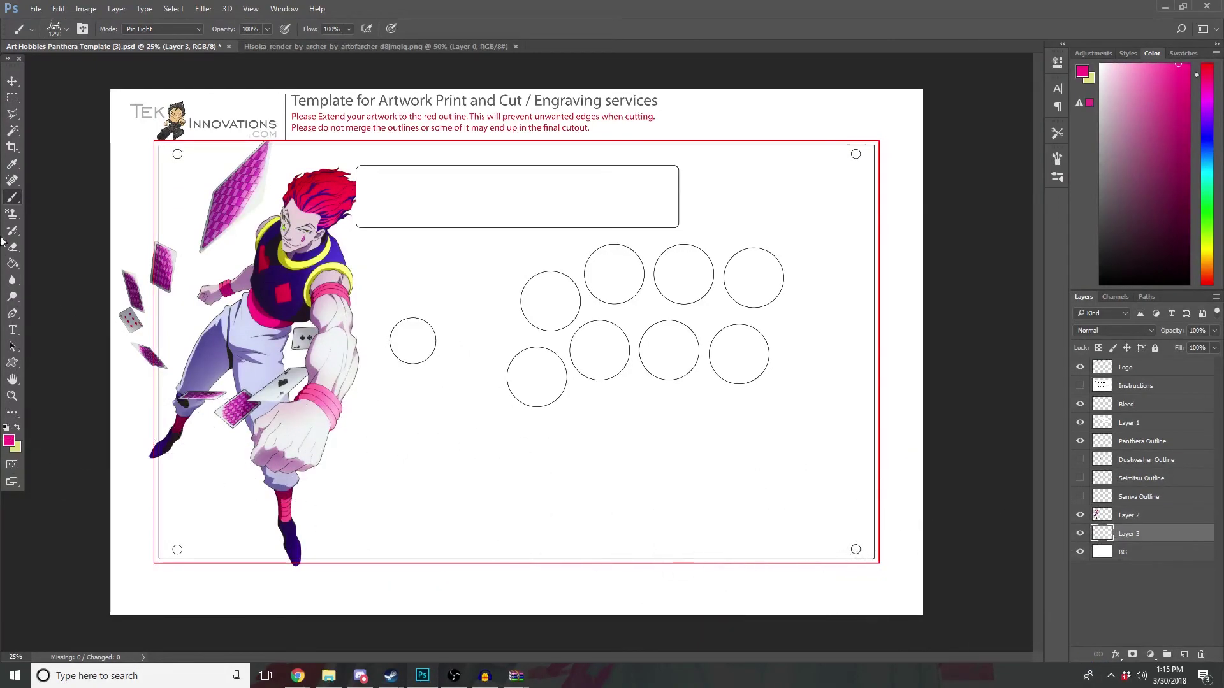
click(63, 33)
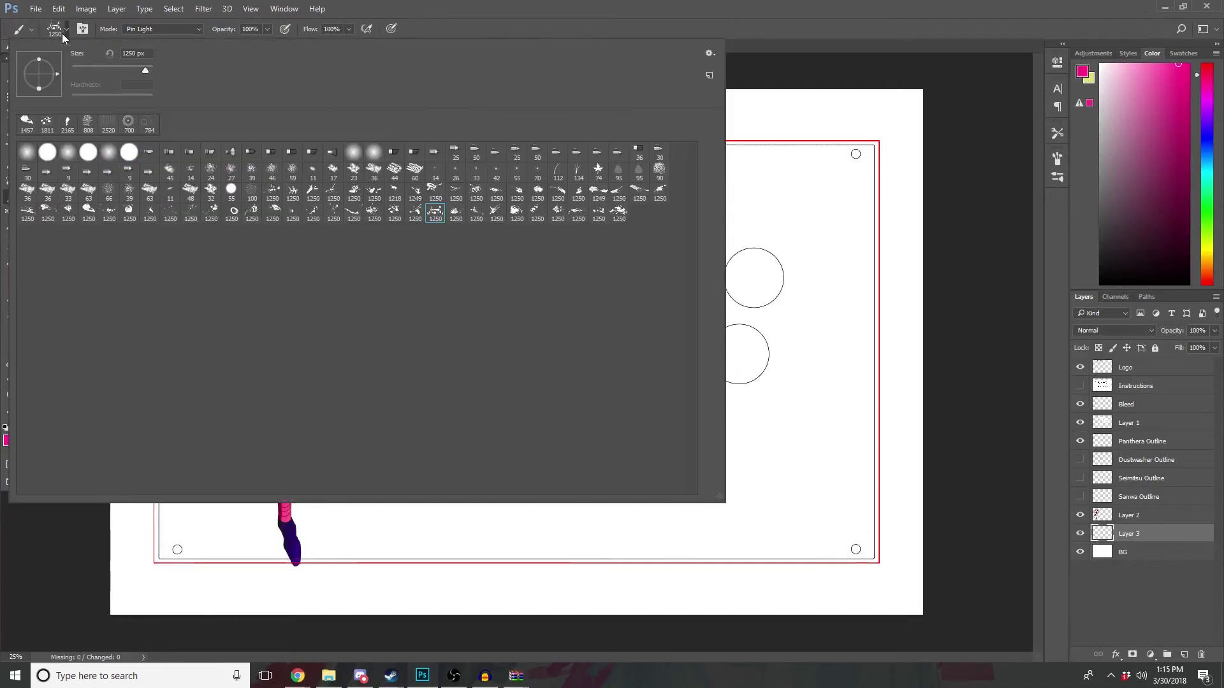
drag(148, 69, 149, 68)
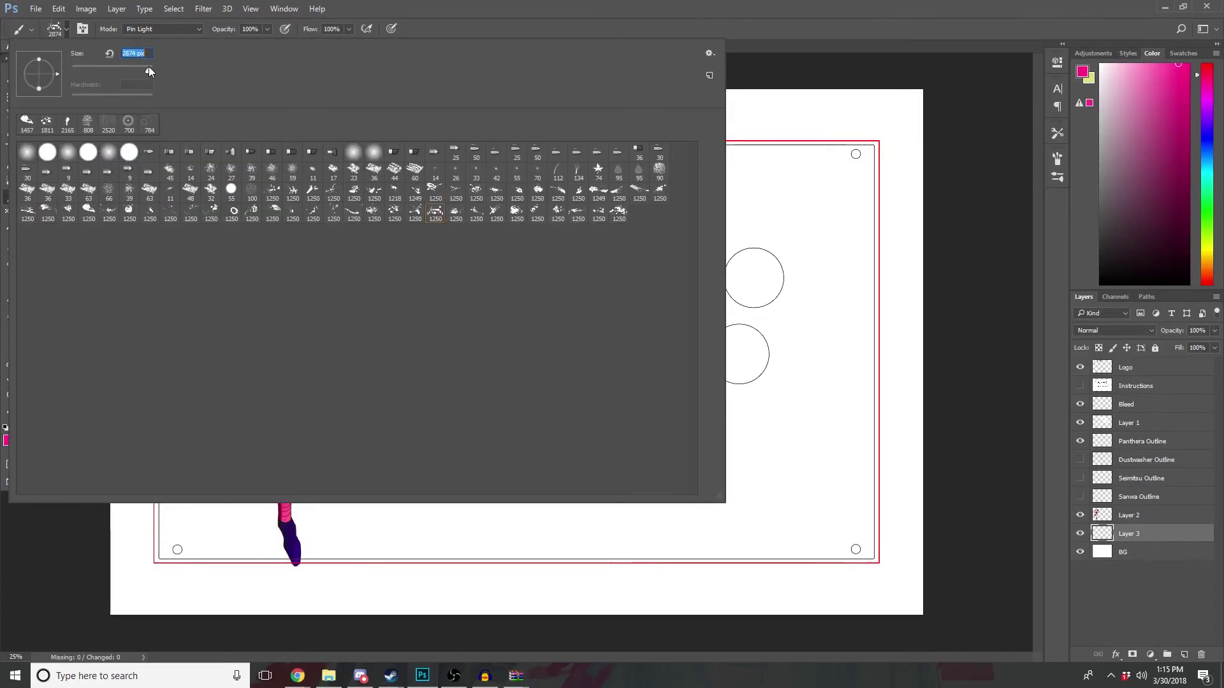
click(848, 56)
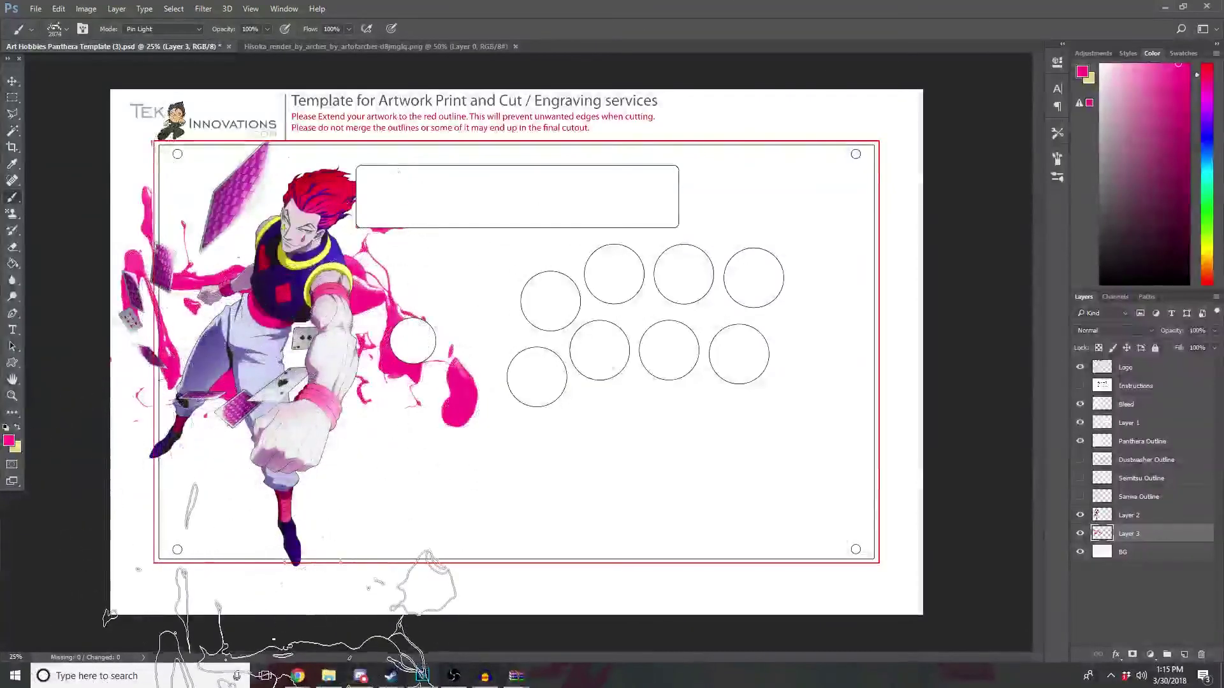
key(ctrl+z)
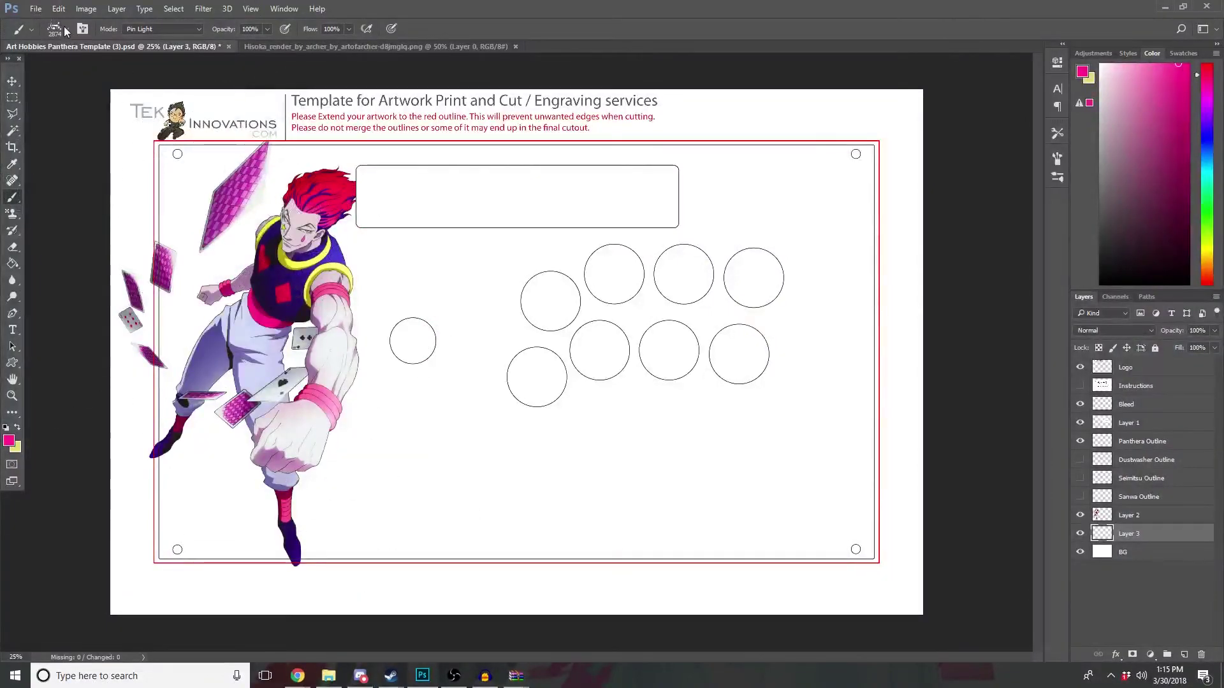
click(66, 29)
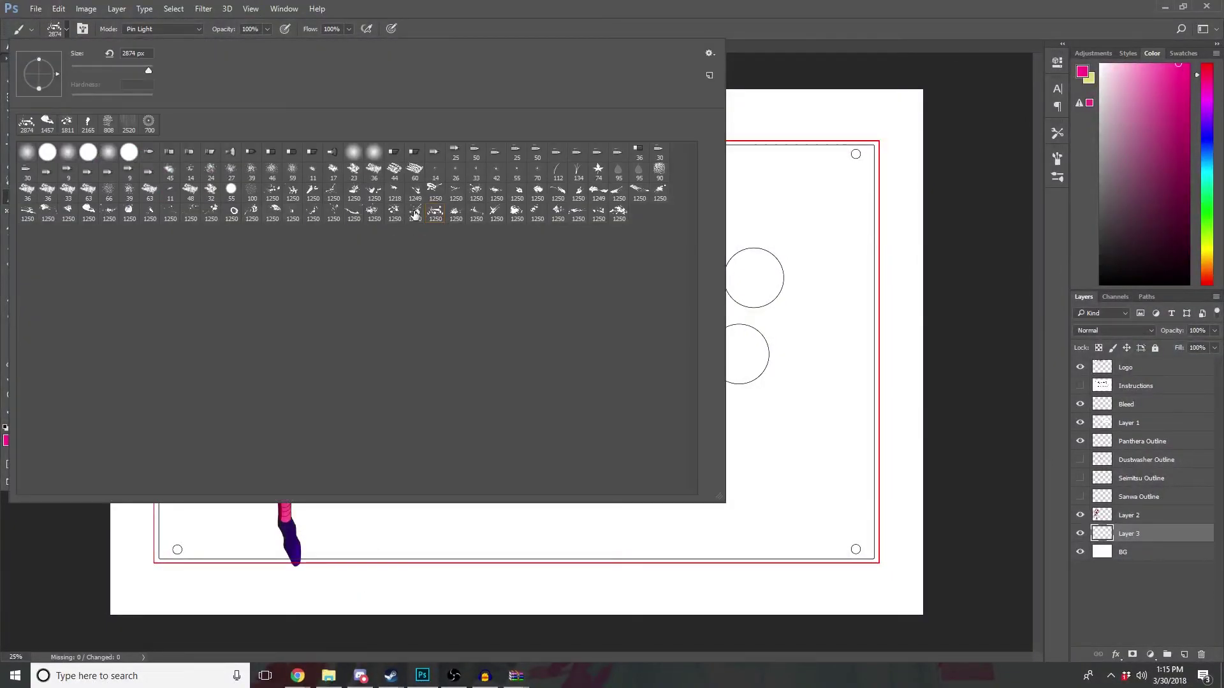
click(535, 212)
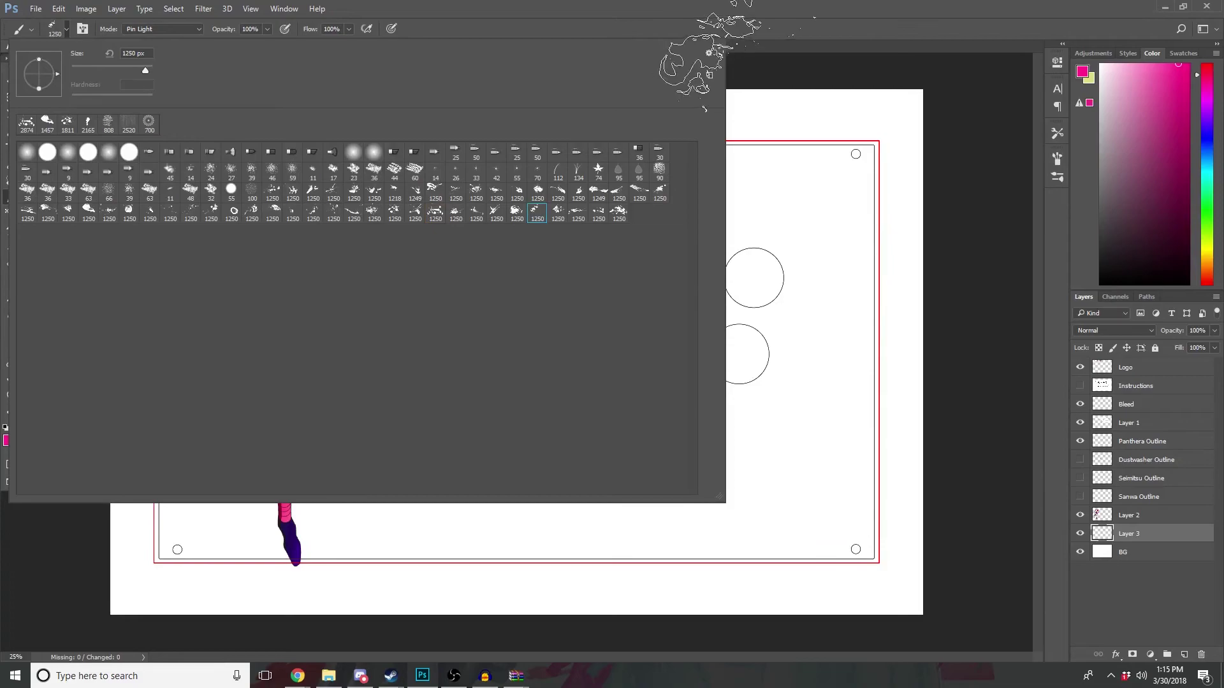
click(768, 25)
click(66, 29)
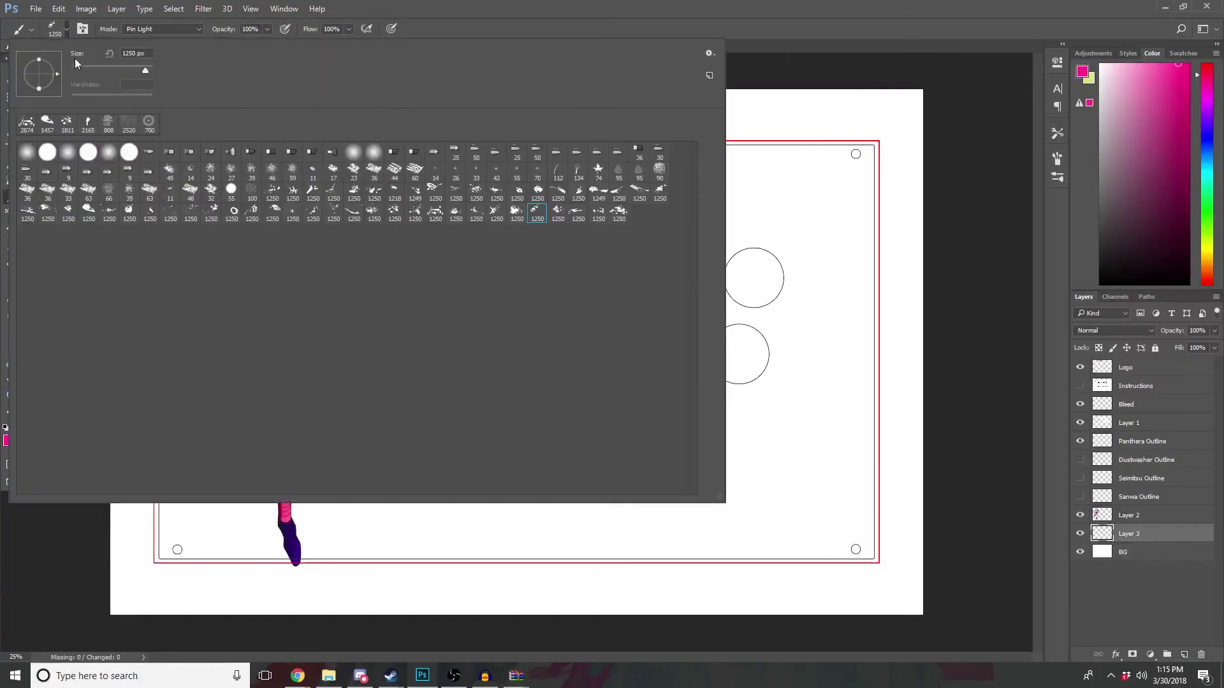
drag(146, 70, 151, 71)
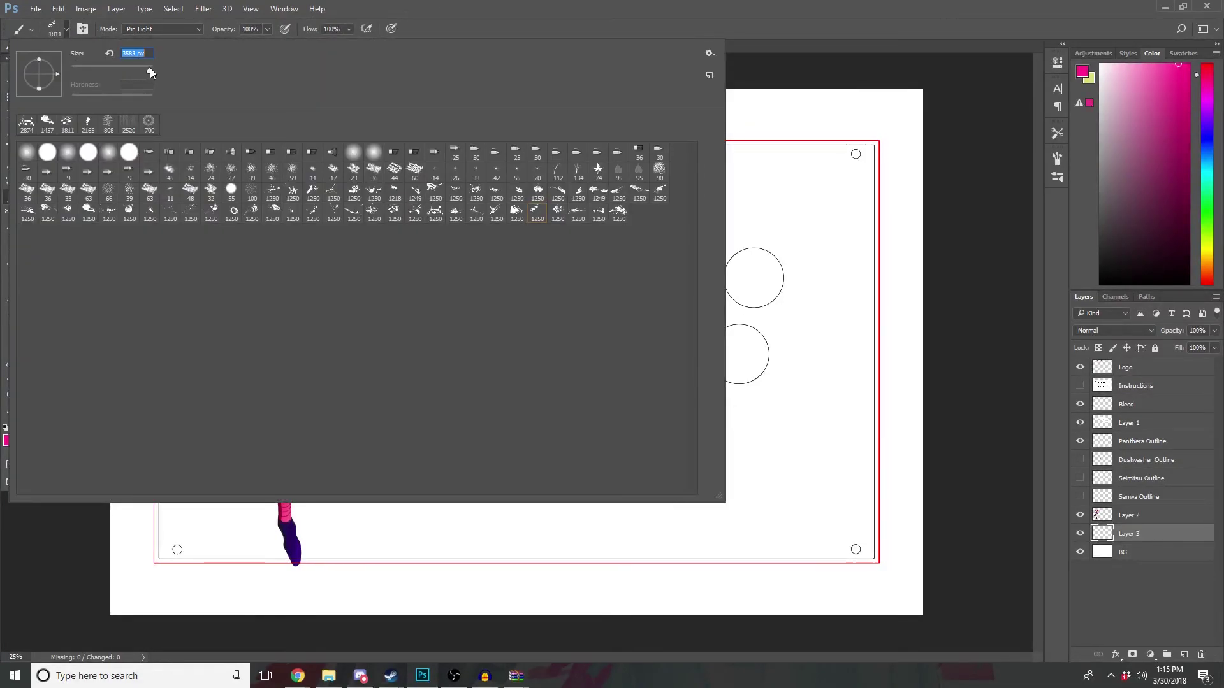
click(833, 15)
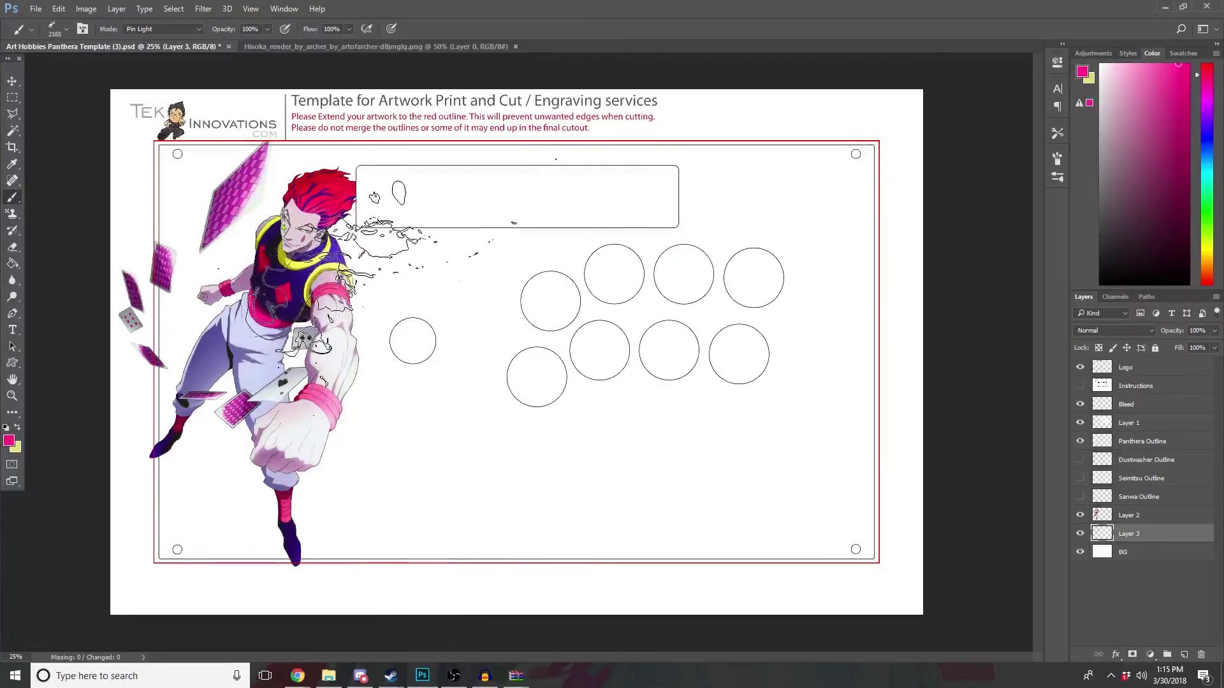
click(453, 271)
mouse_move(515, 676)
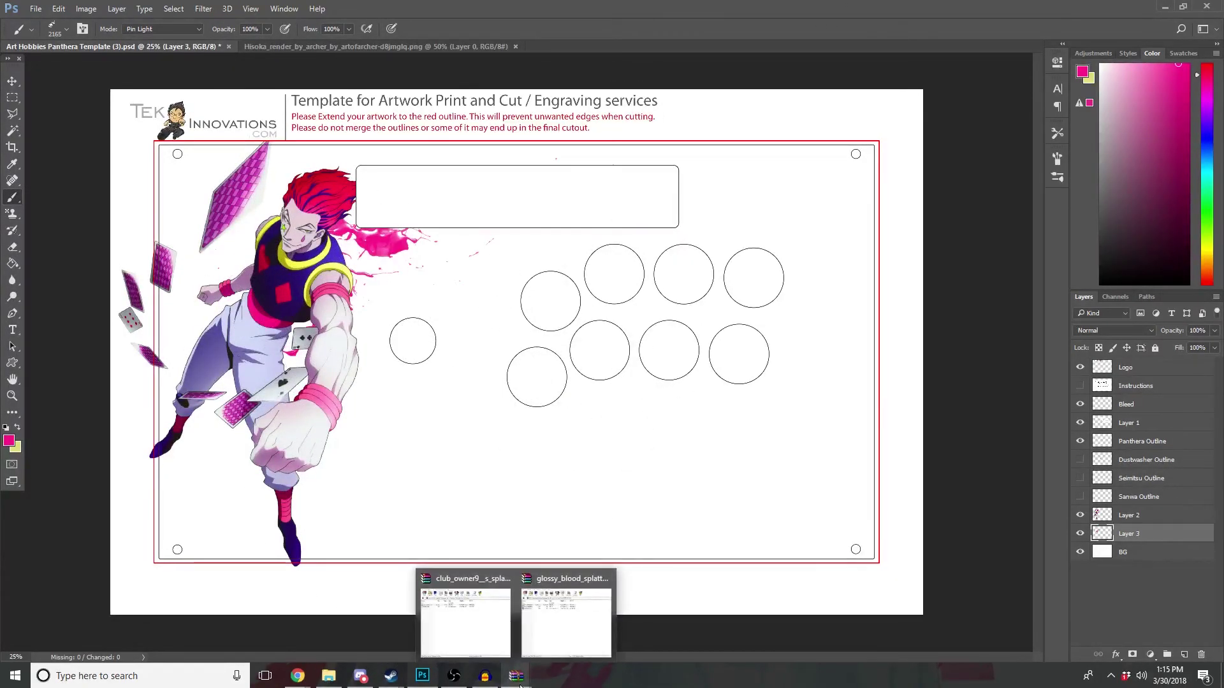
key(ctrl+z)
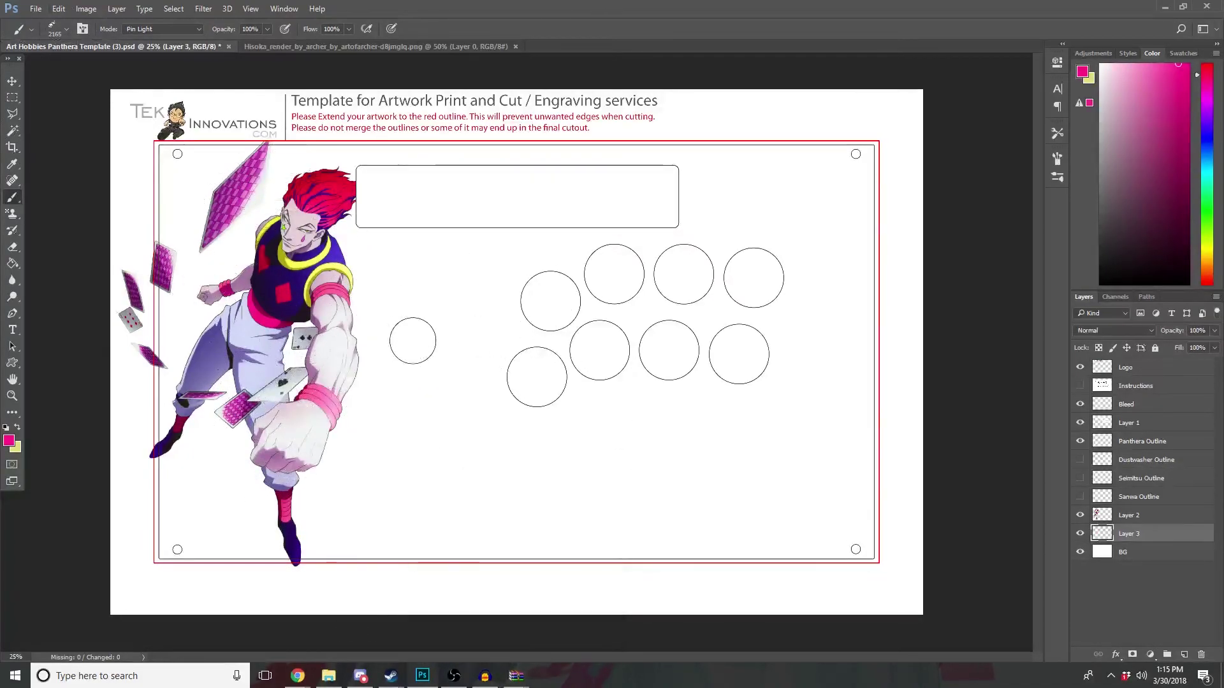
click(66, 29)
drag(151, 68, 147, 69)
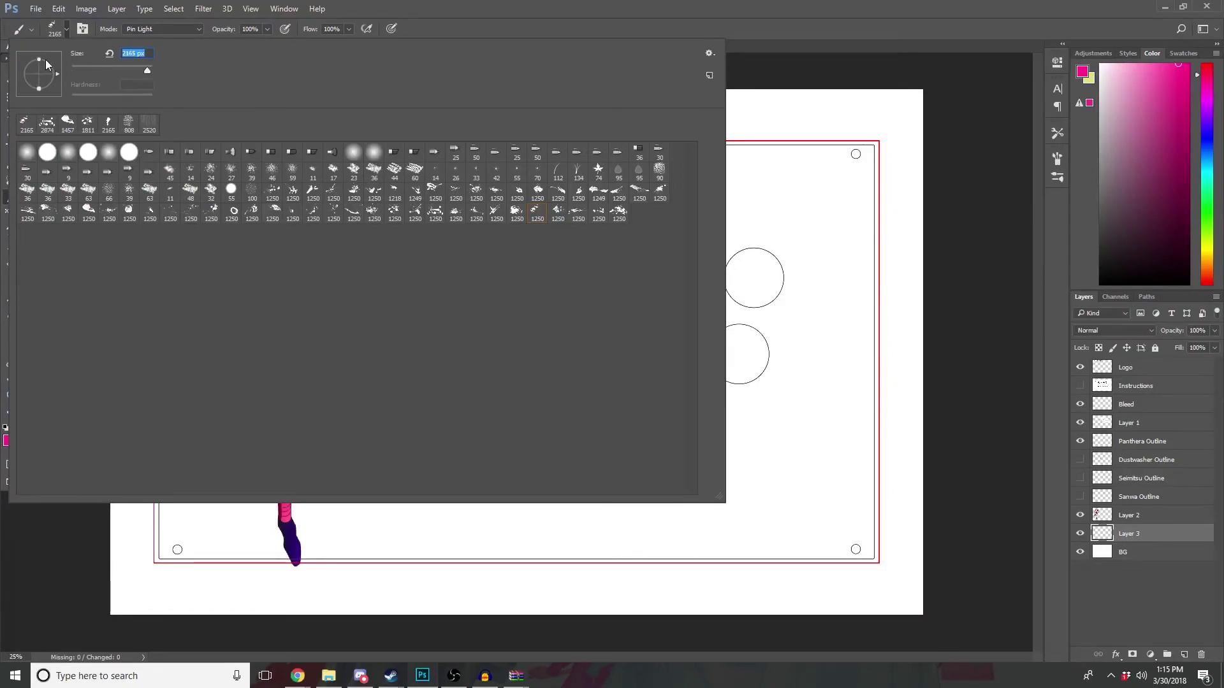
drag(44, 60, 37, 56)
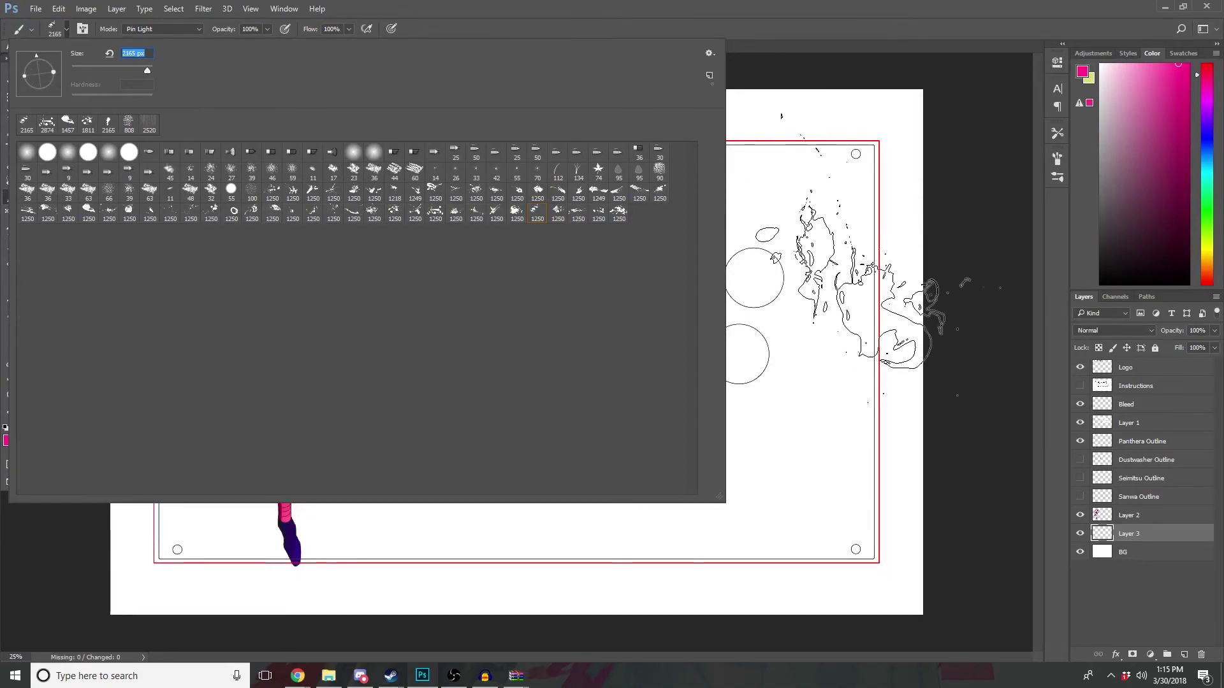
click(855, 28)
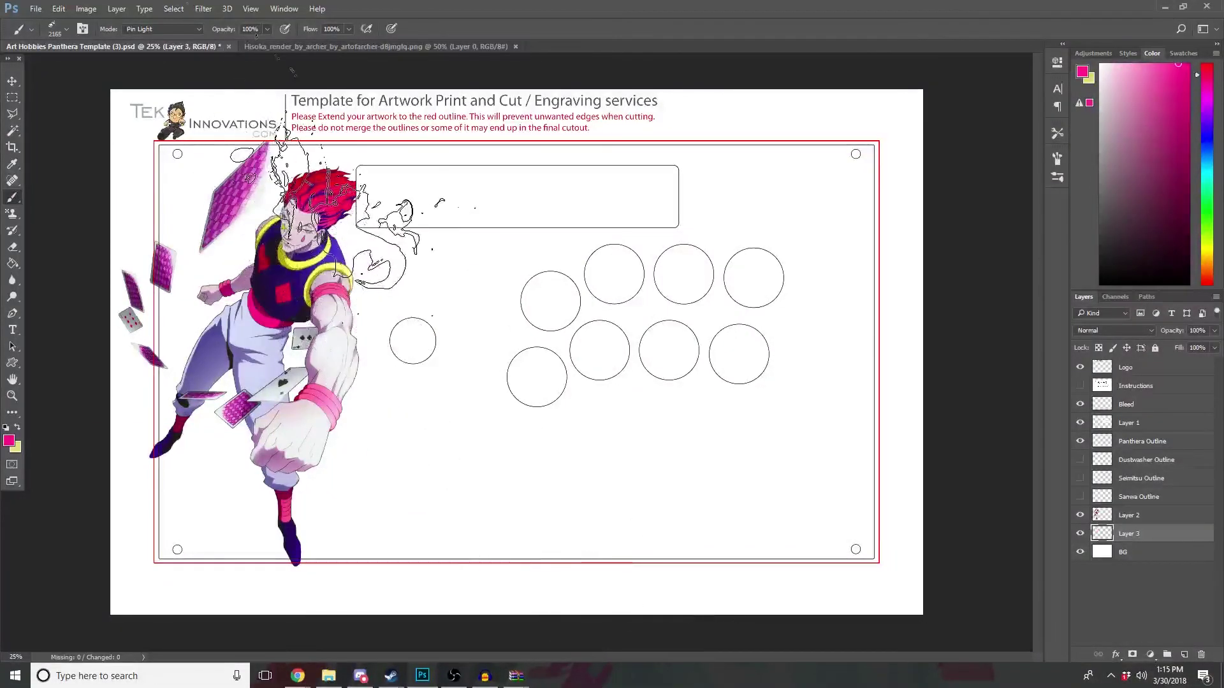
click(67, 29)
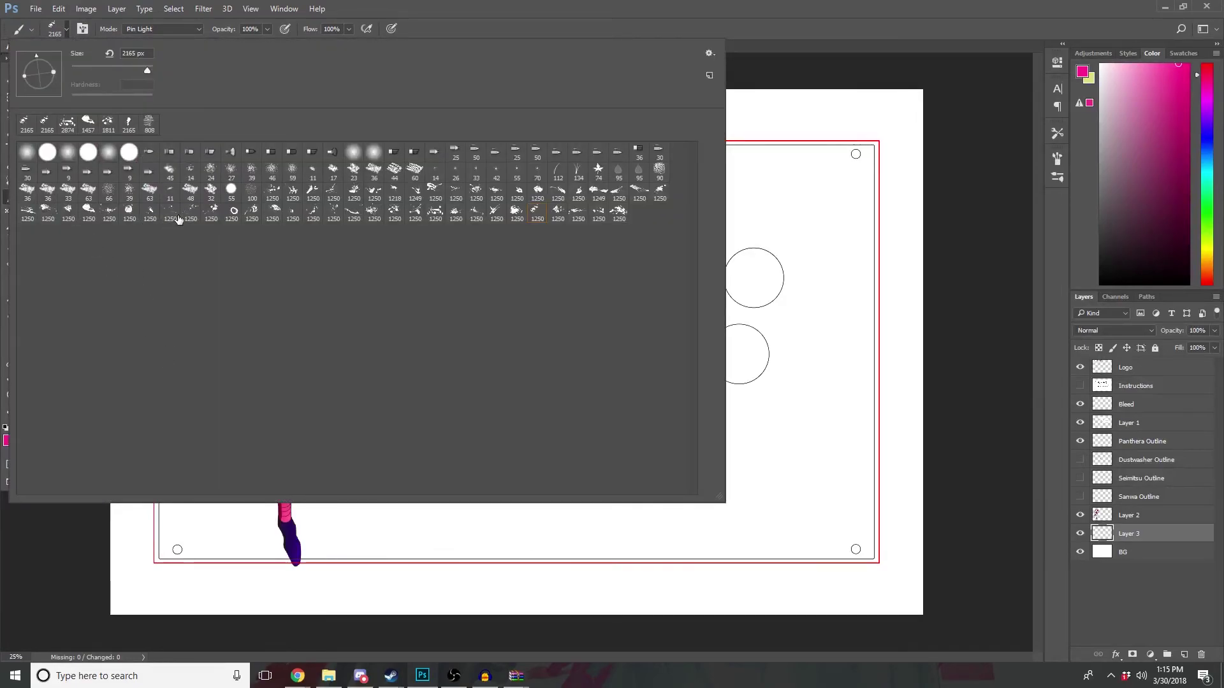
click(215, 213)
click(293, 191)
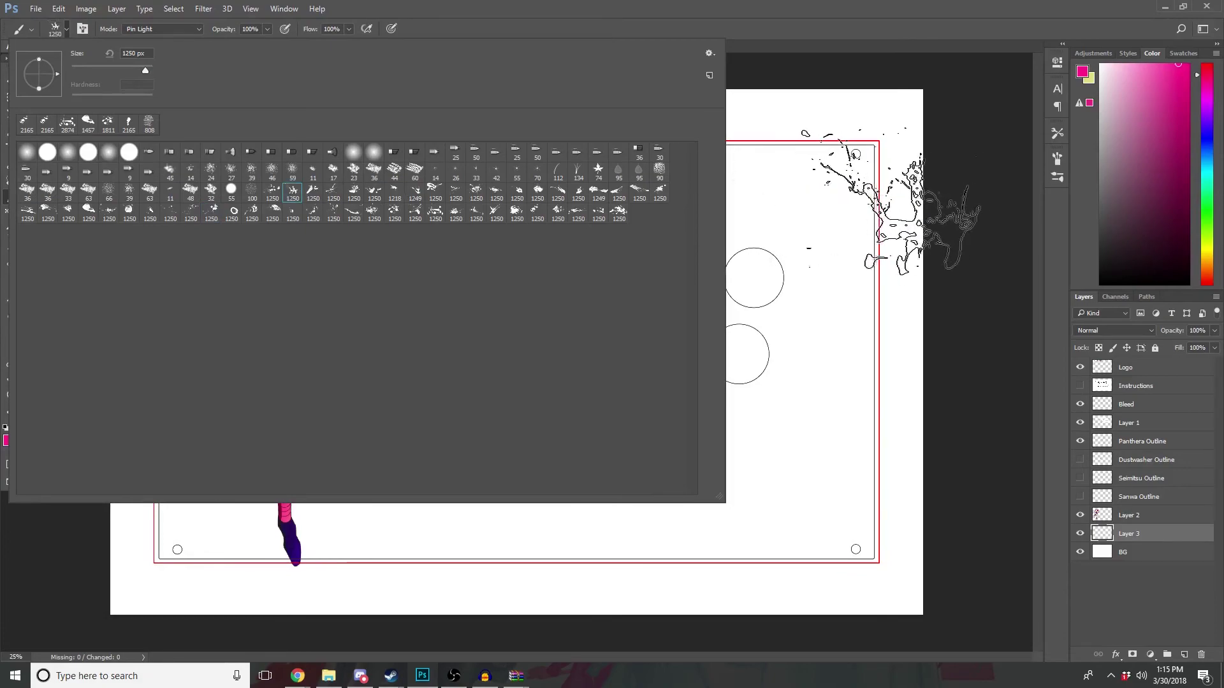
click(272, 192)
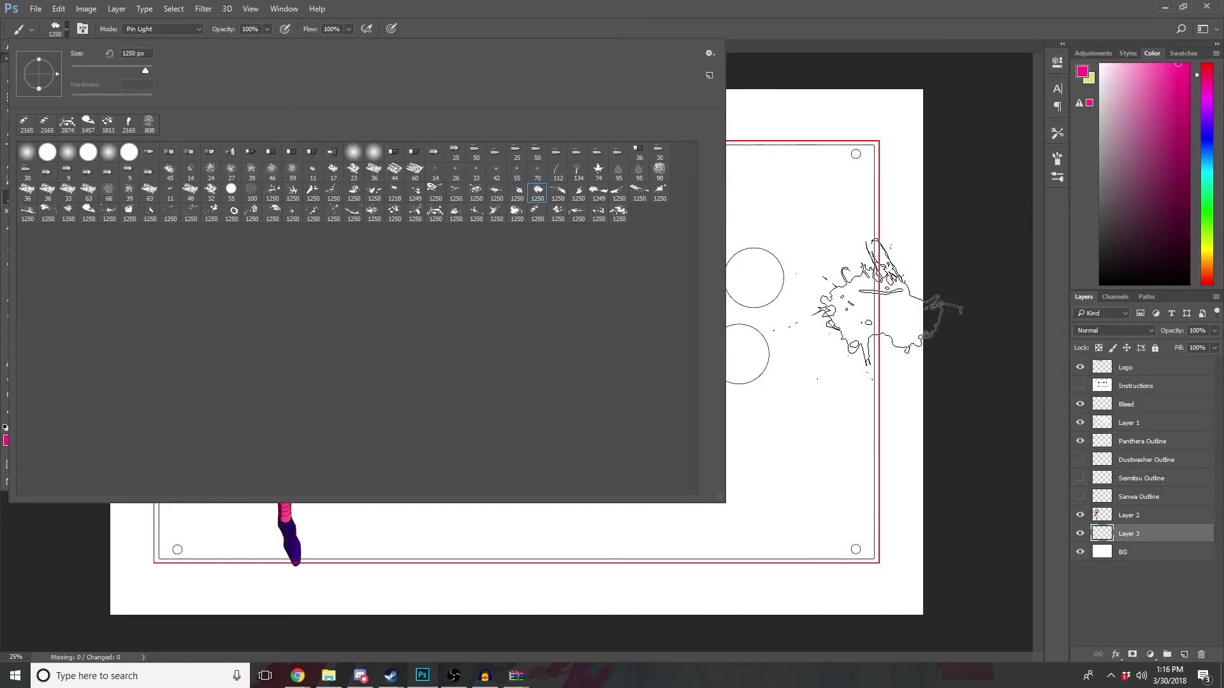
drag(147, 68, 153, 68)
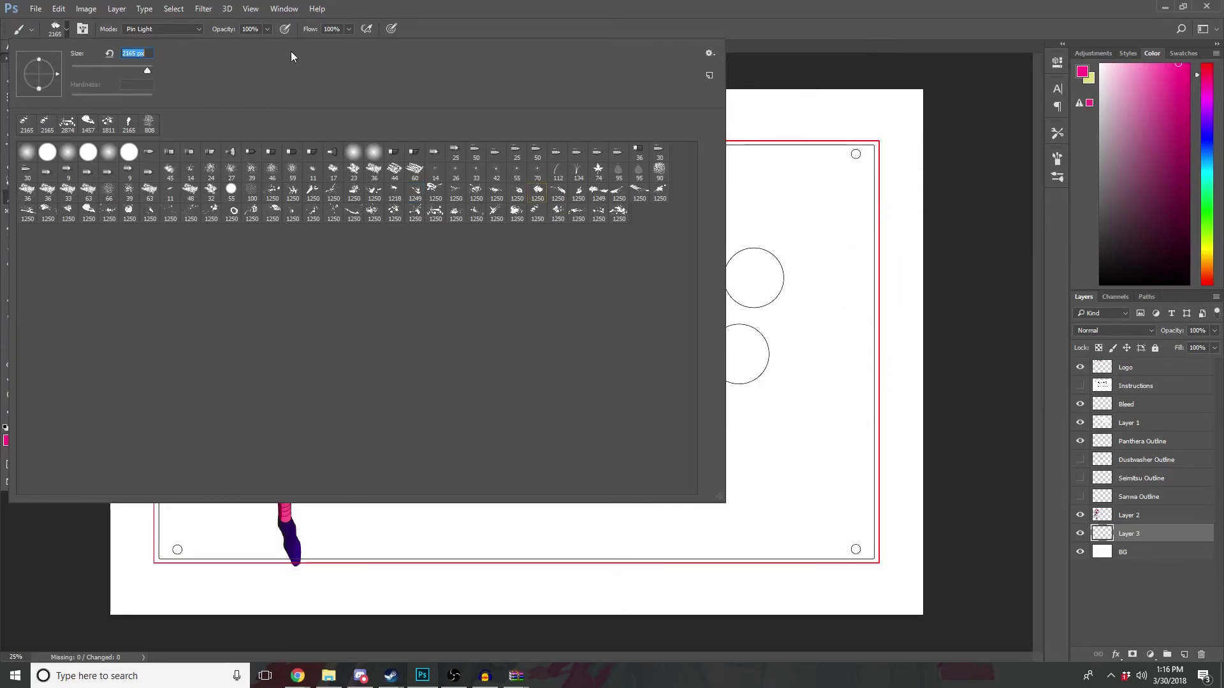
click(740, 21)
click(306, 255)
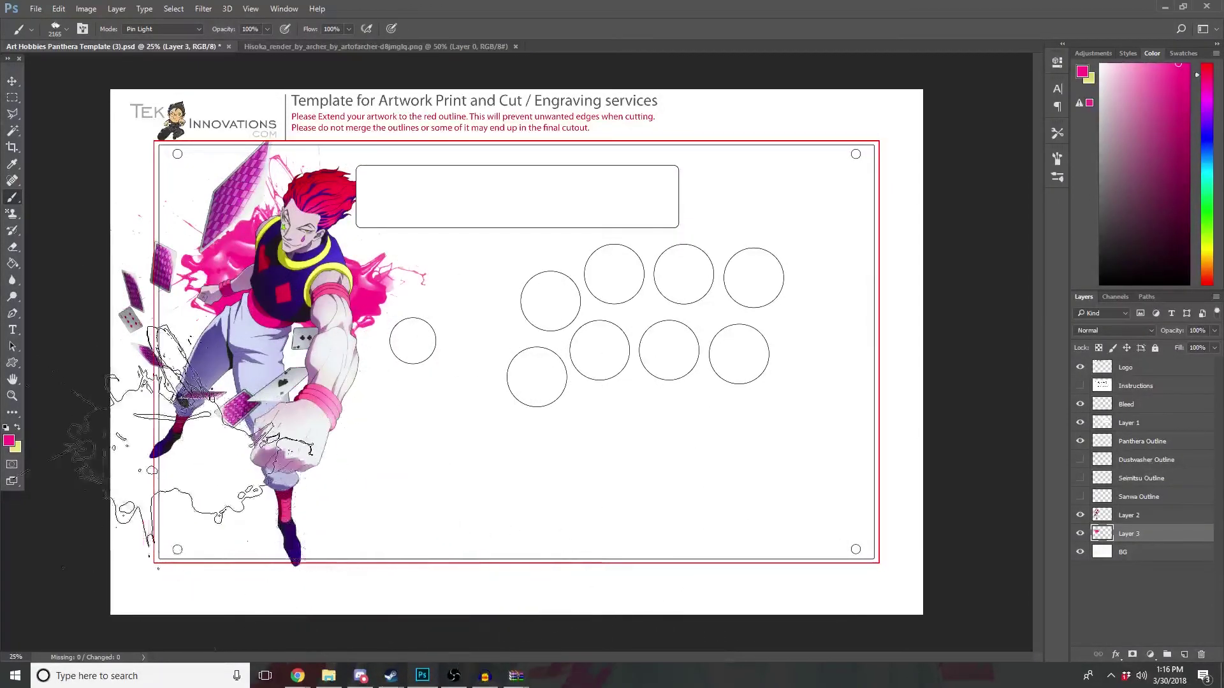
click(233, 462)
key(ctrl+z)
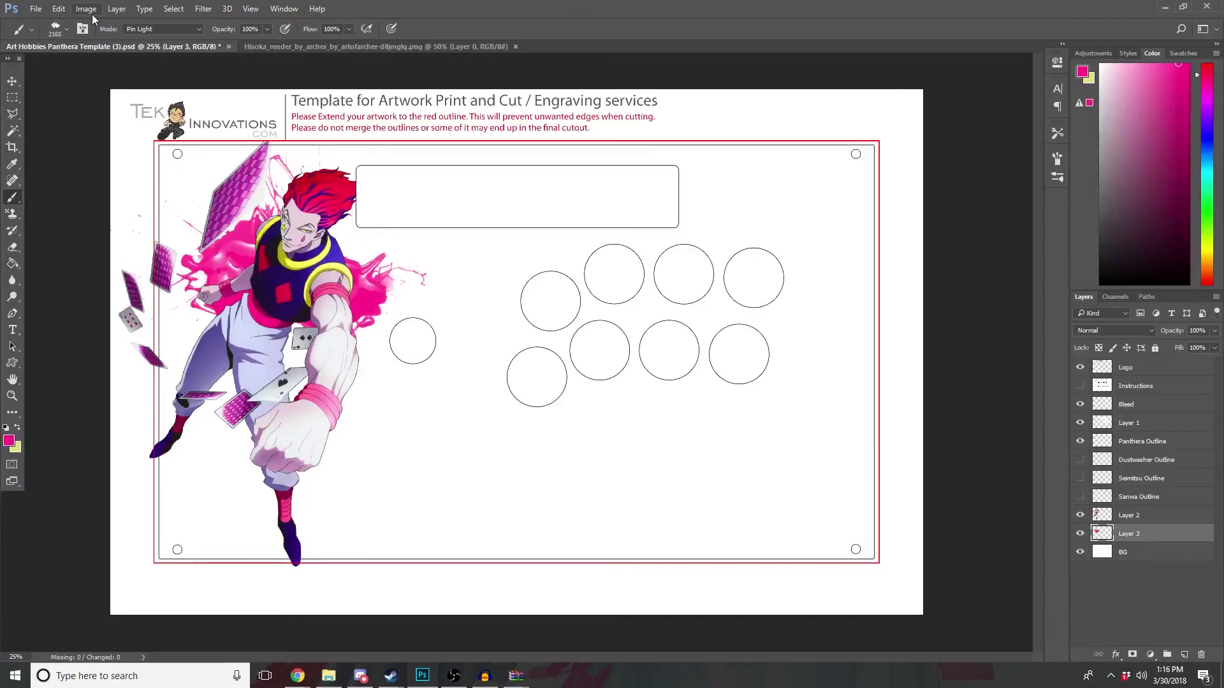
key(Delete)
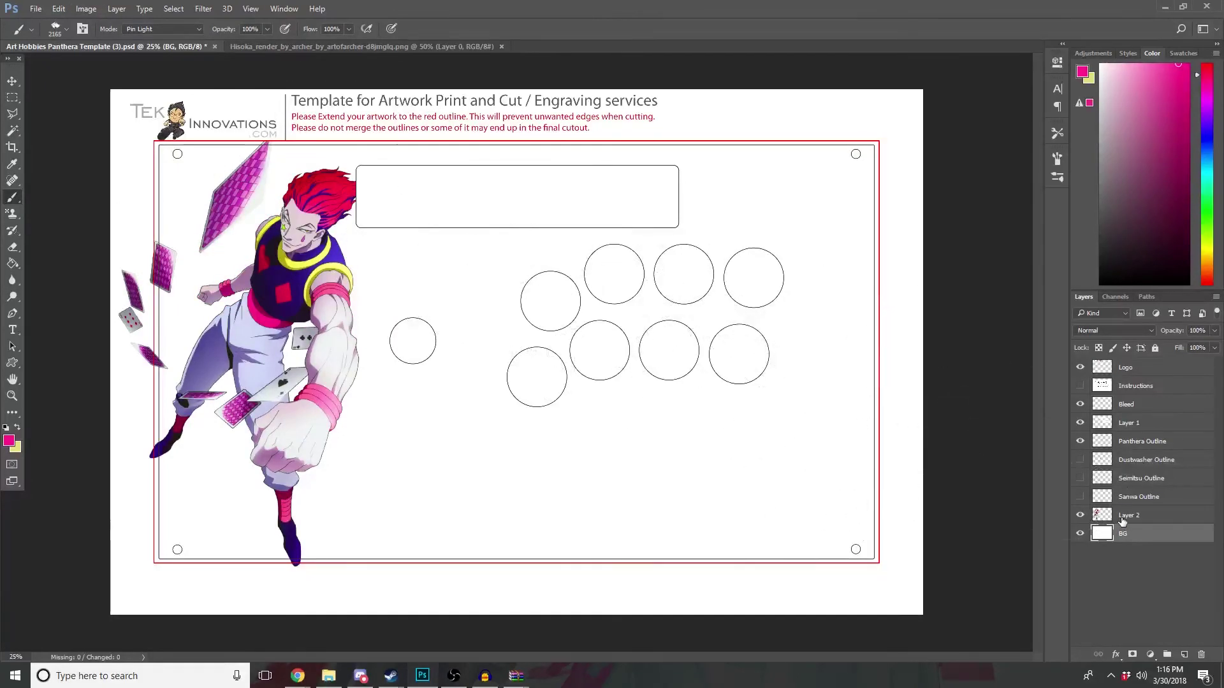
Step: Duplicate Layer 2 and nudge the Hisoka copy slightly up and left
click(1122, 517)
key(ctrl+j)
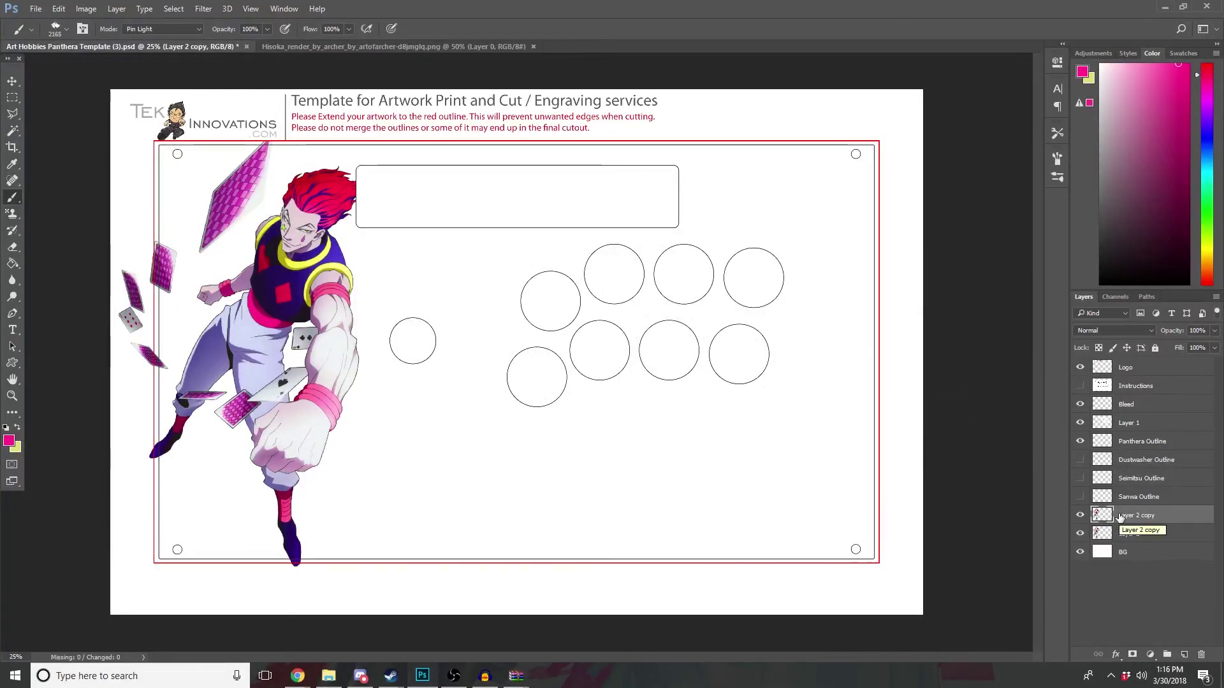
click(13, 81)
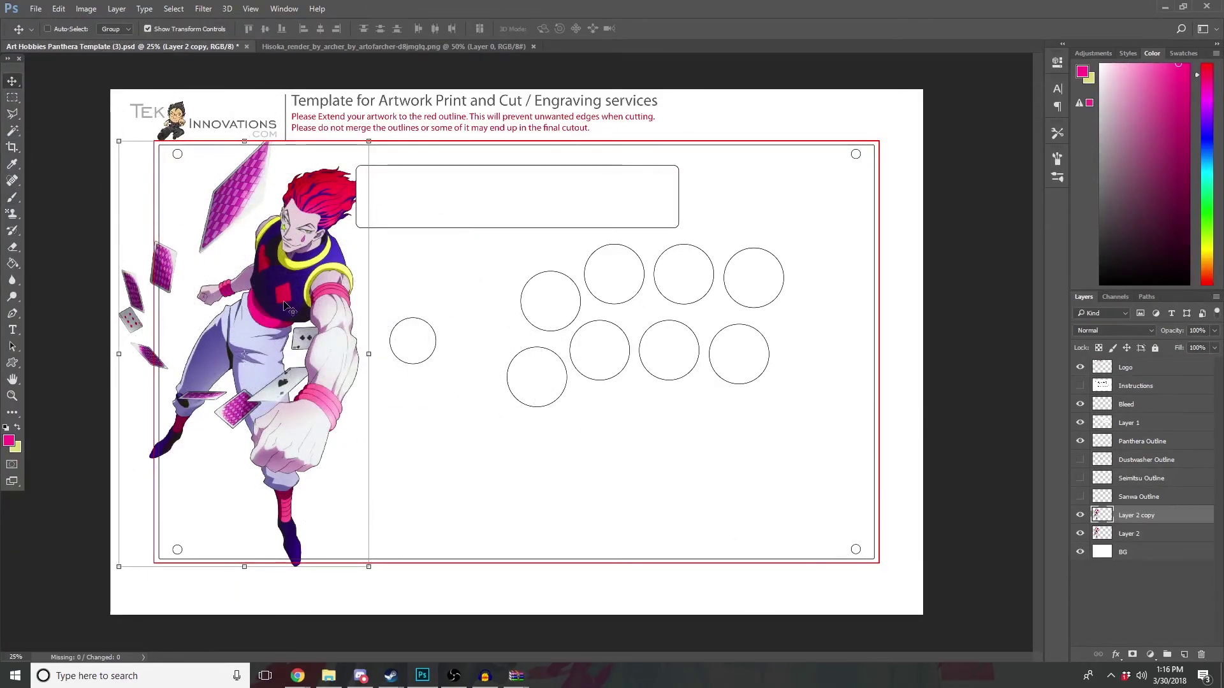
drag(284, 306, 279, 303)
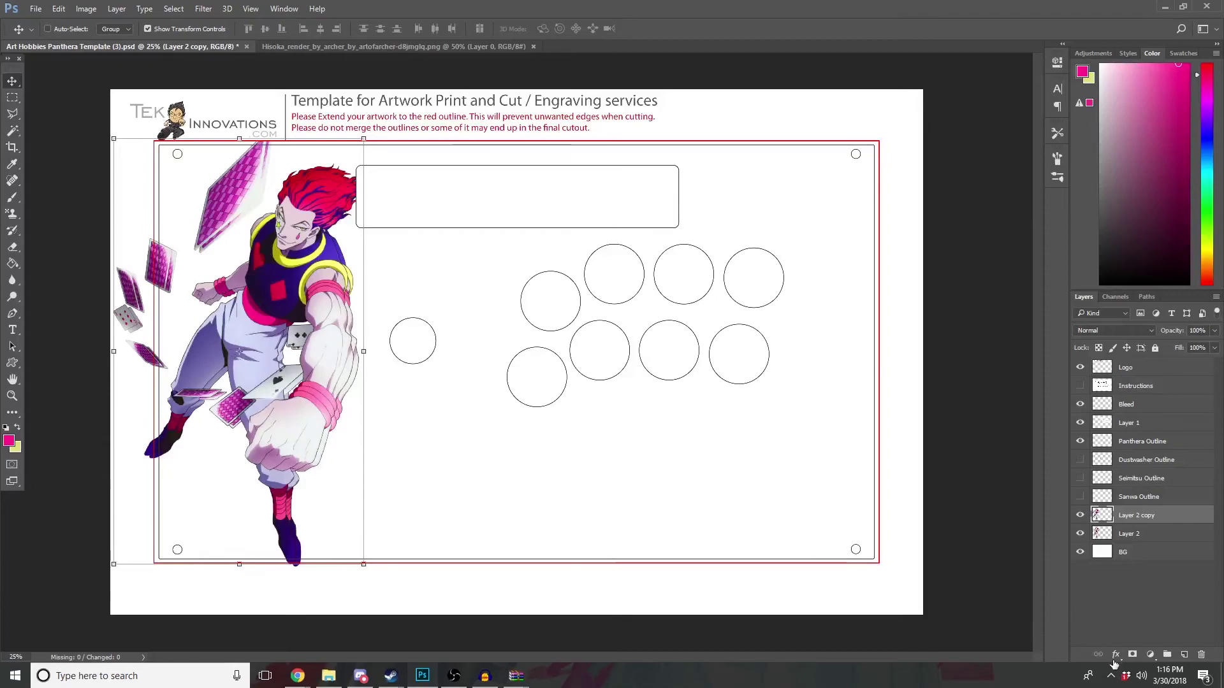
Step: Give Layer 2 copy a pink Color Overlay and place it beneath Layer 2
click(1116, 654)
click(1142, 591)
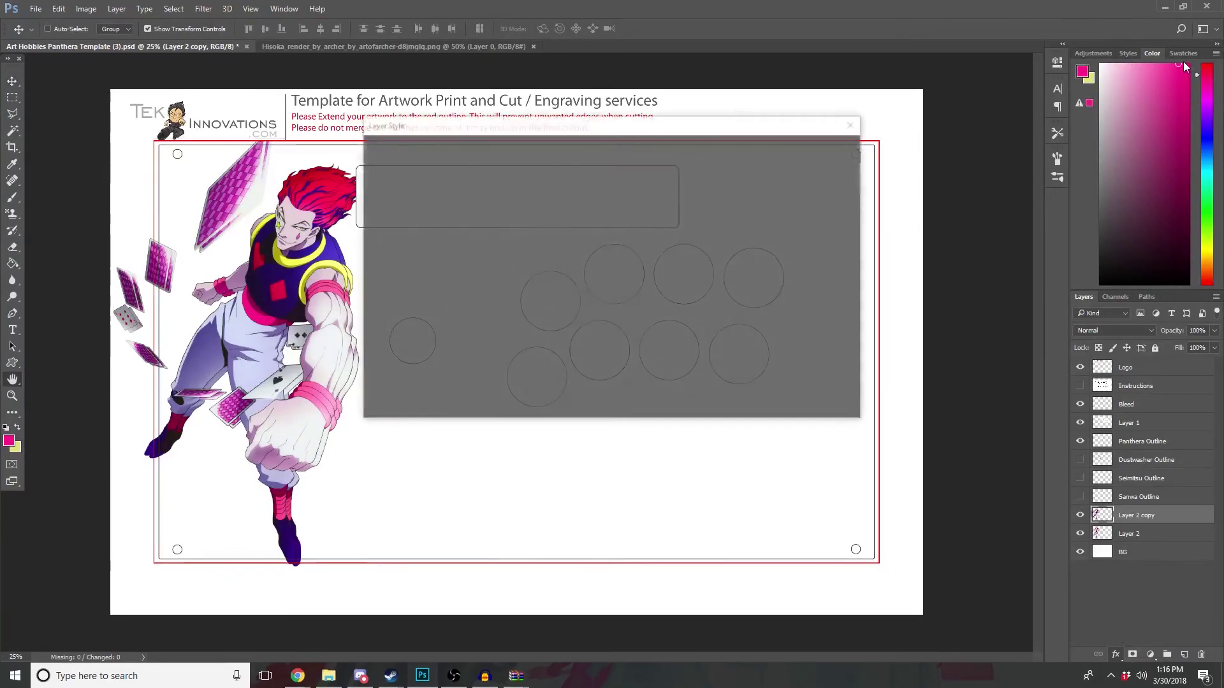
click(679, 169)
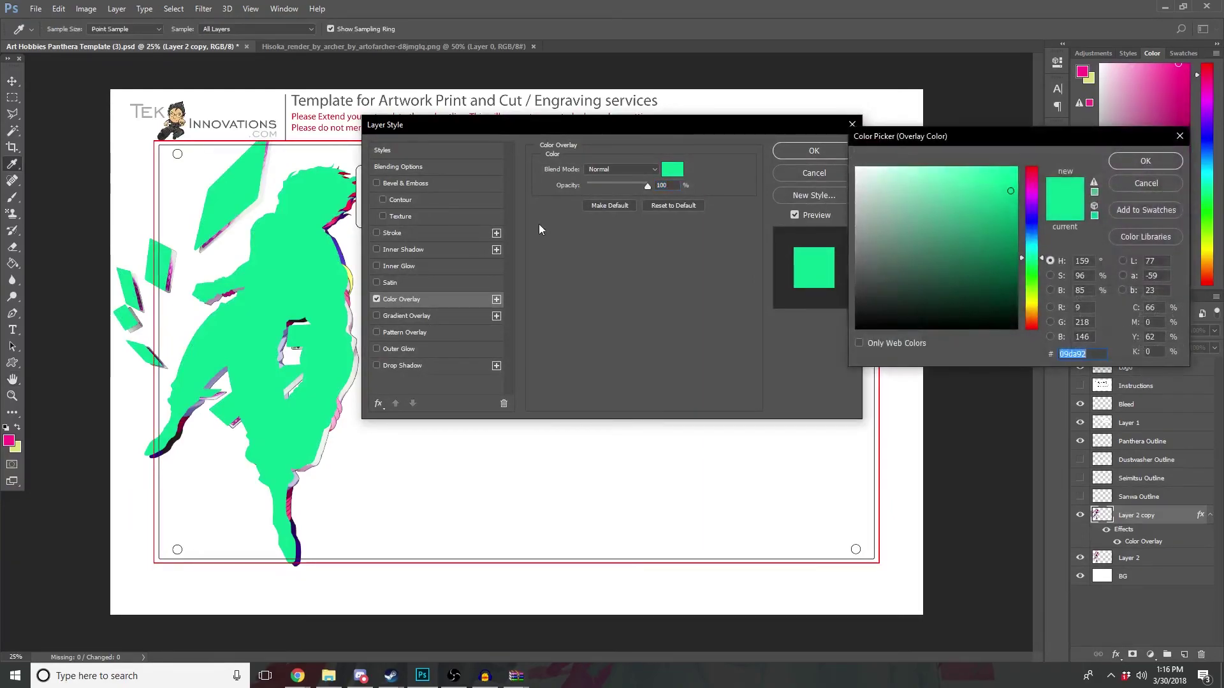
click(1082, 71)
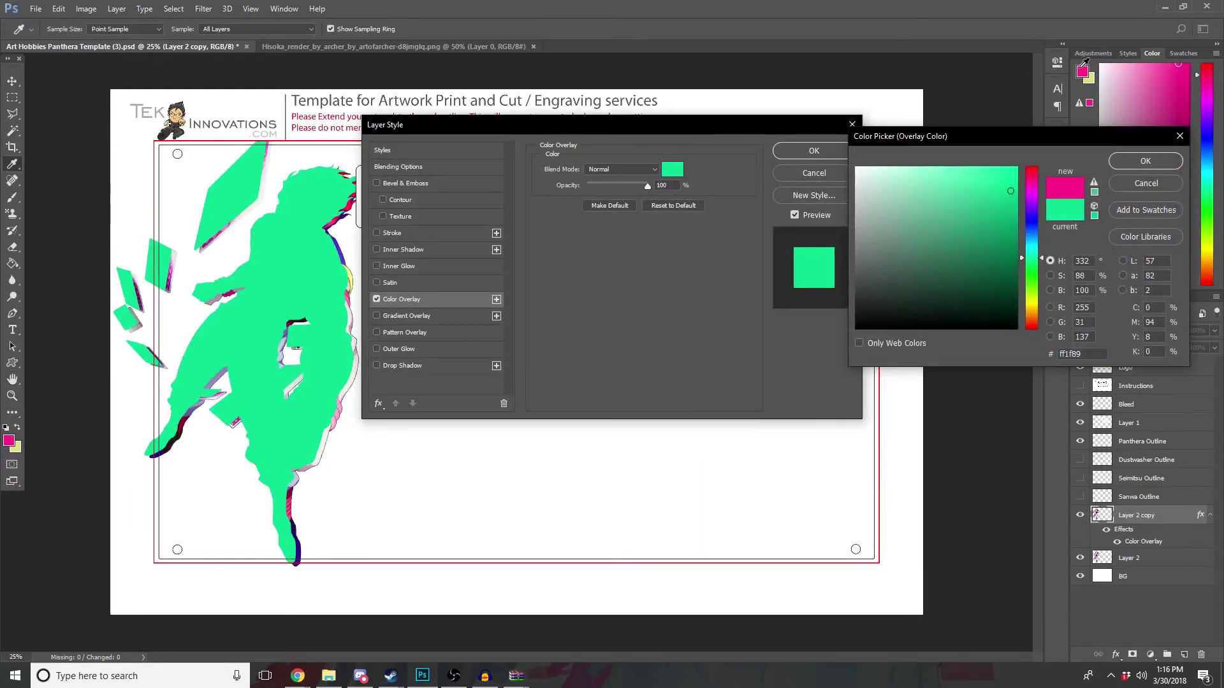
click(1145, 161)
click(814, 151)
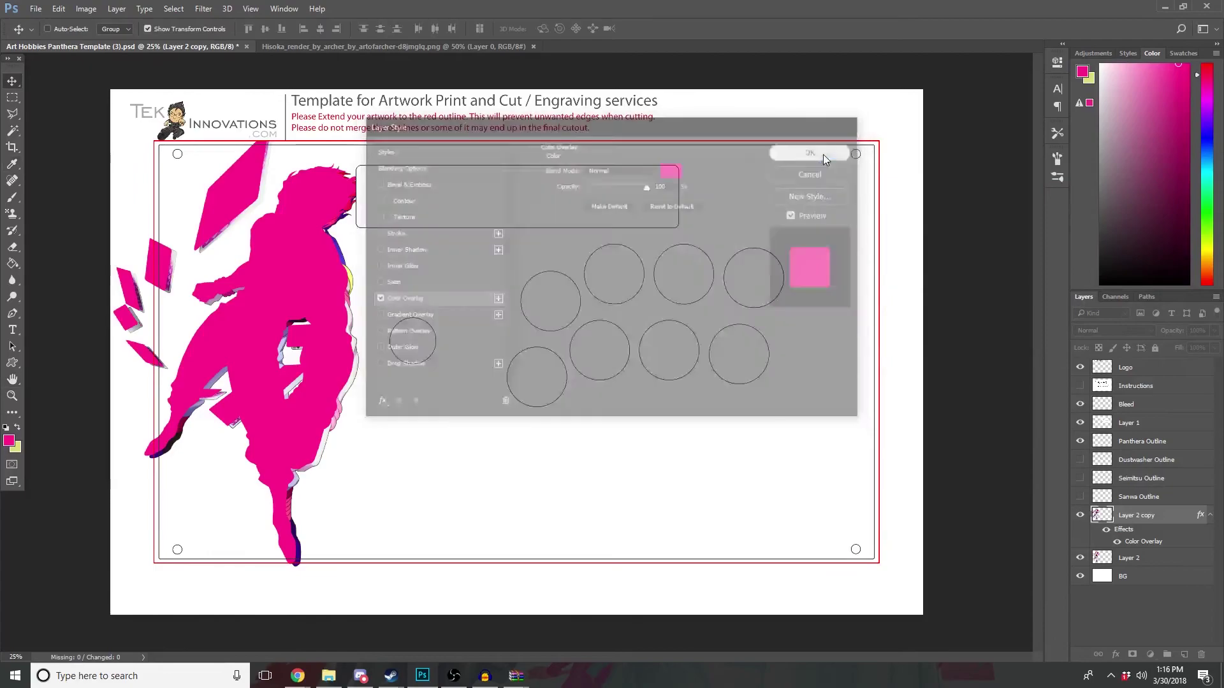
drag(1112, 518, 1122, 569)
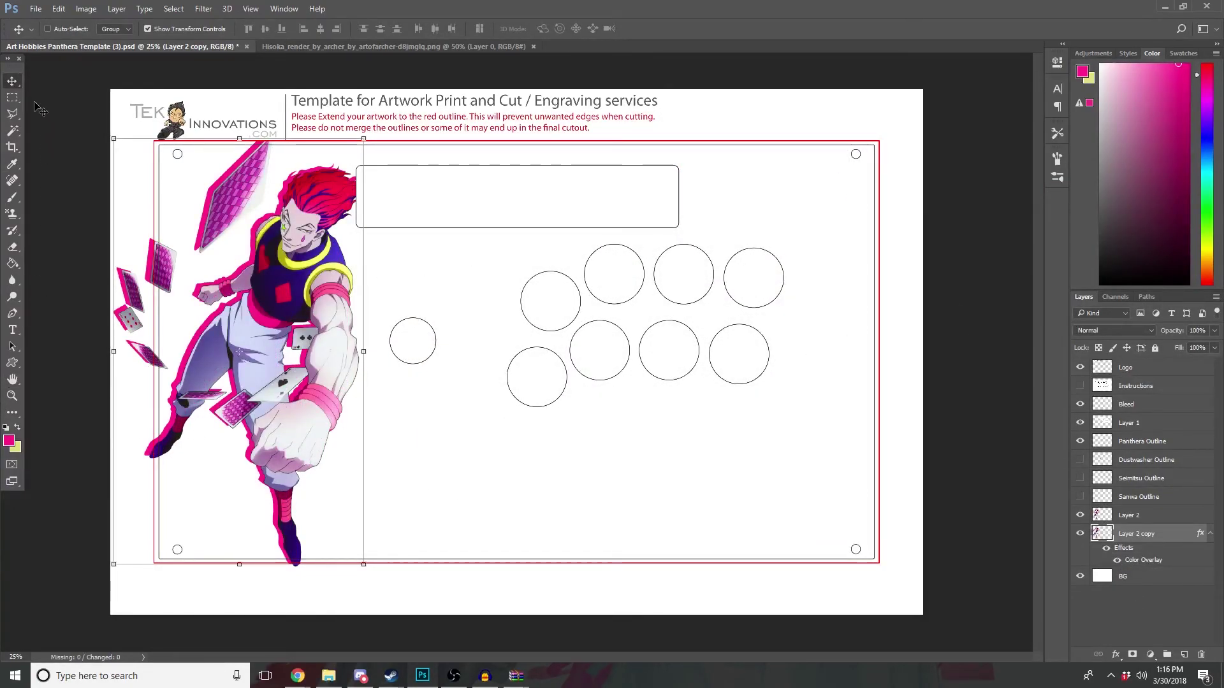
click(12, 97)
Step: Fill a new layer above BG with black for a black backdrop
click(1148, 576)
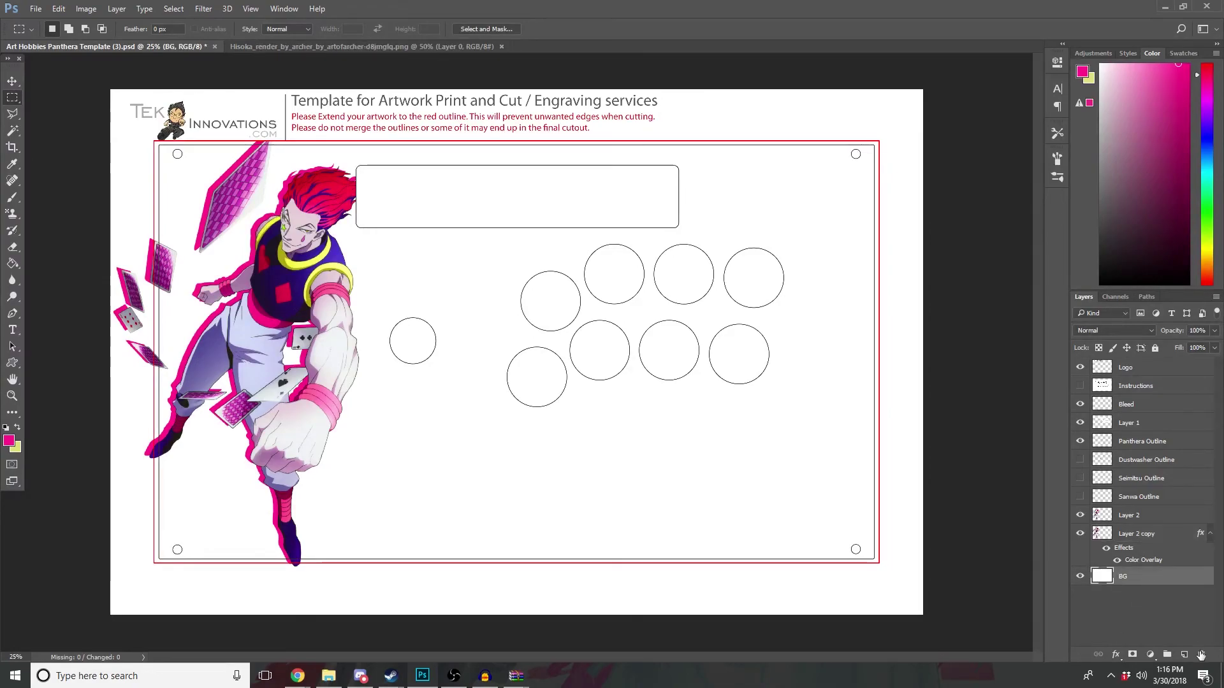
click(1184, 655)
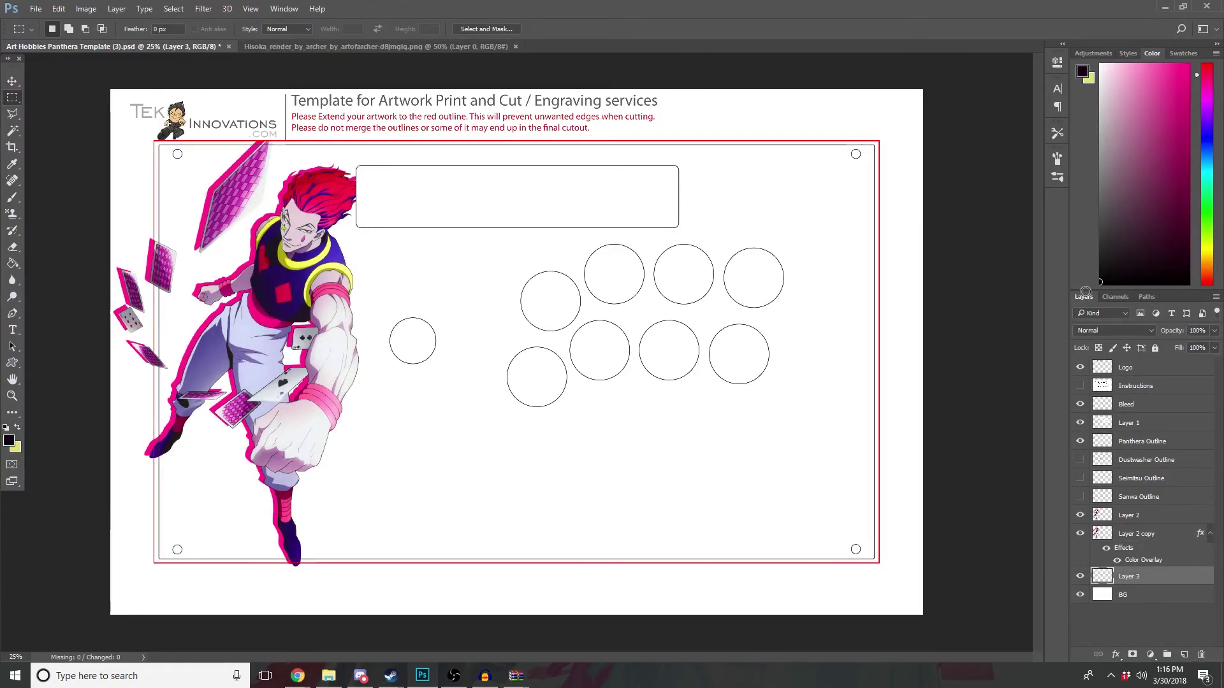
key(alt+BackSpace)
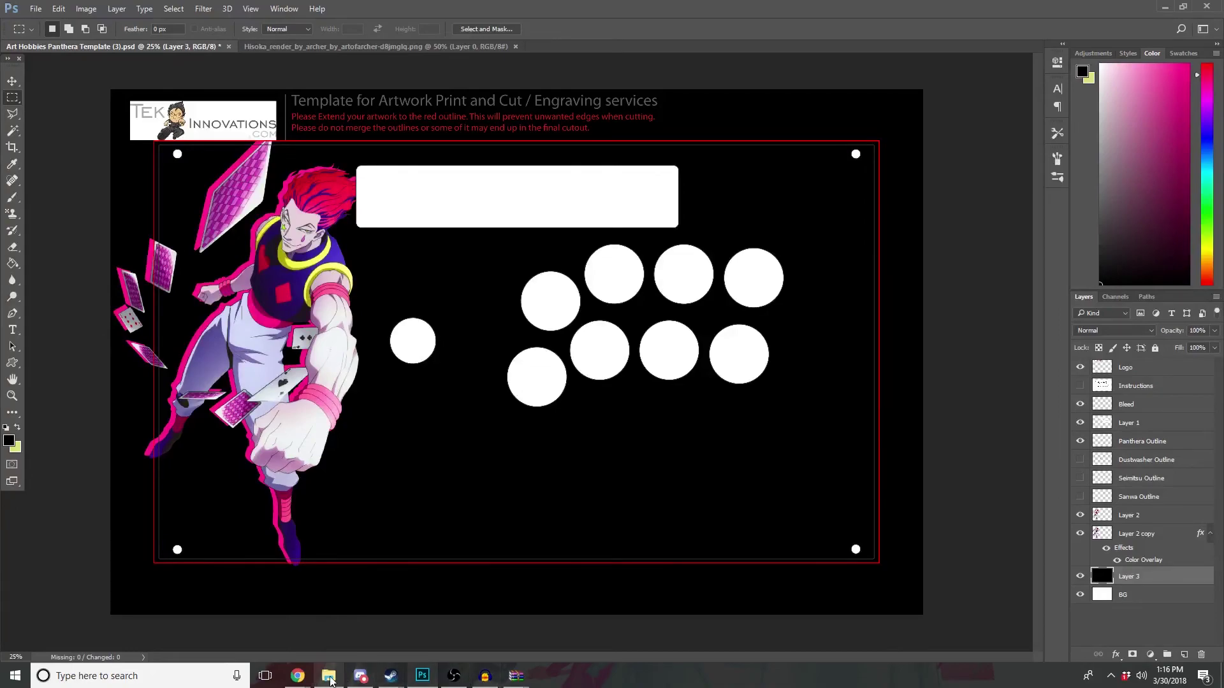
mouse_move(297, 676)
click(363, 622)
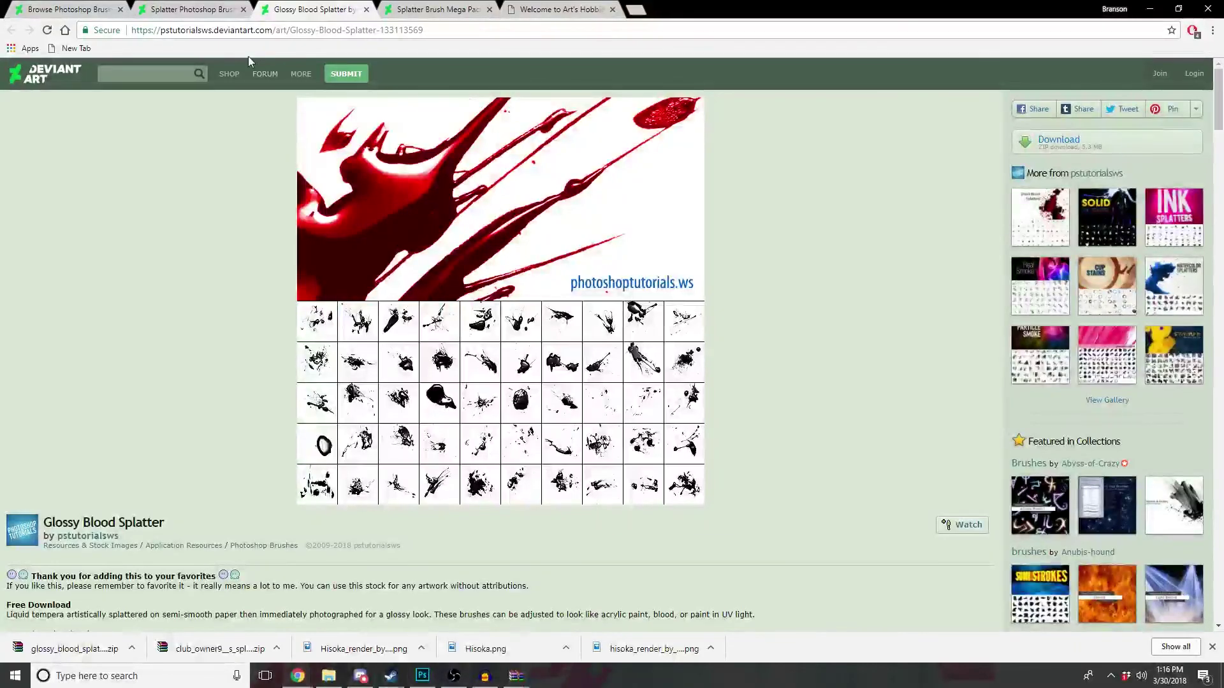
Step: Search DeviantArt for splatter brushes and scroll through the results
click(204, 78)
text(vec)
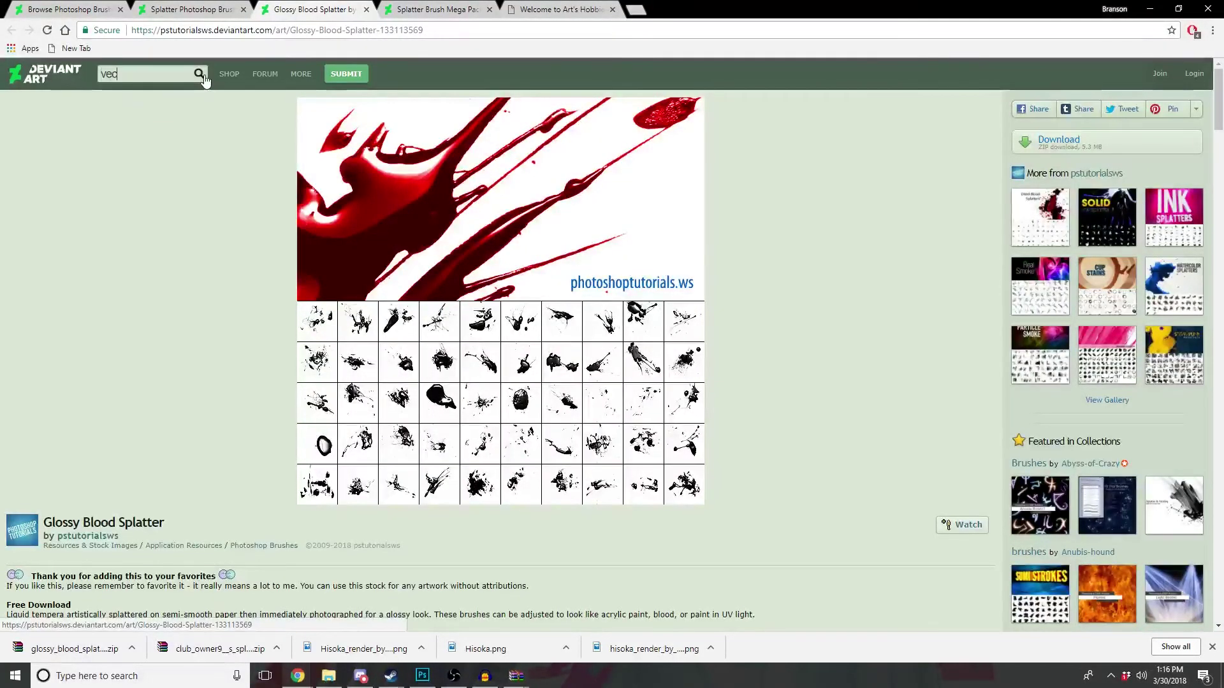
text(ctor splatter crush h)
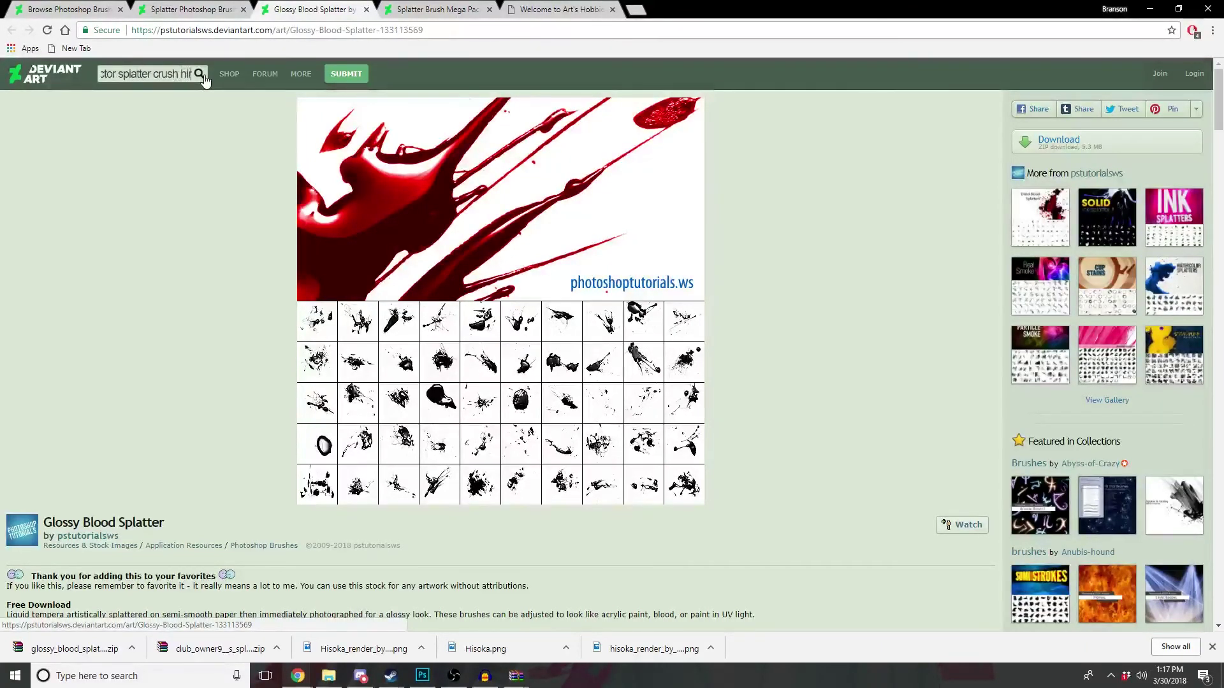
text(i)
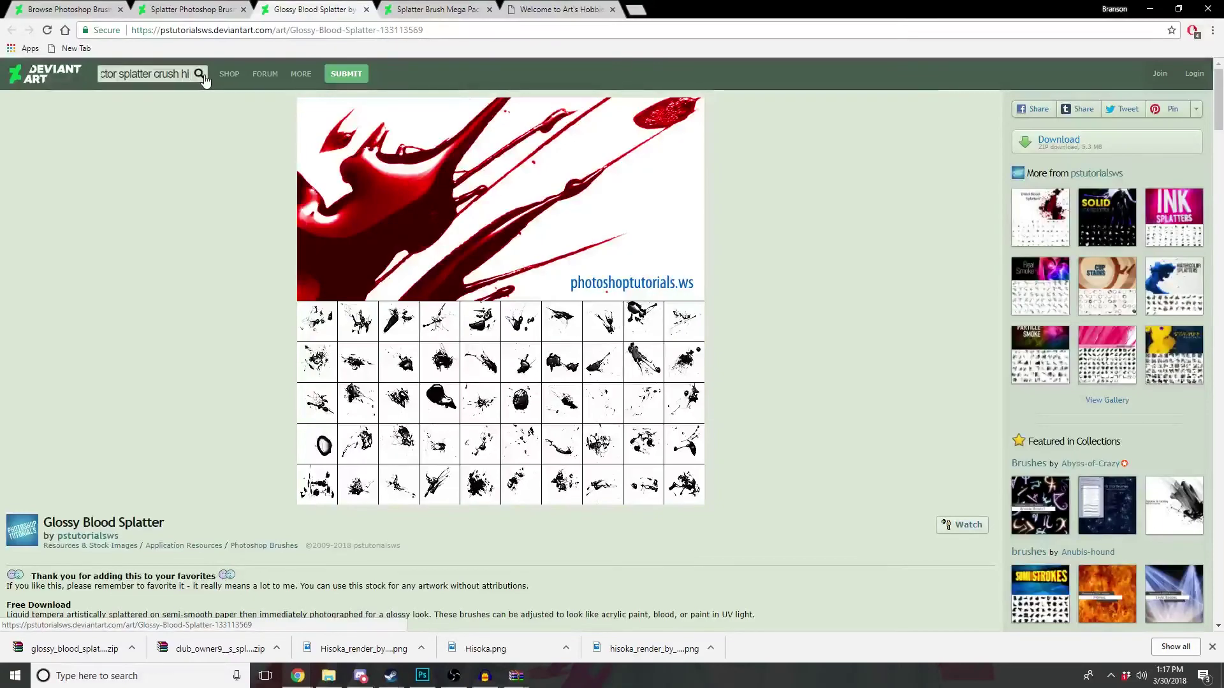
key(Return)
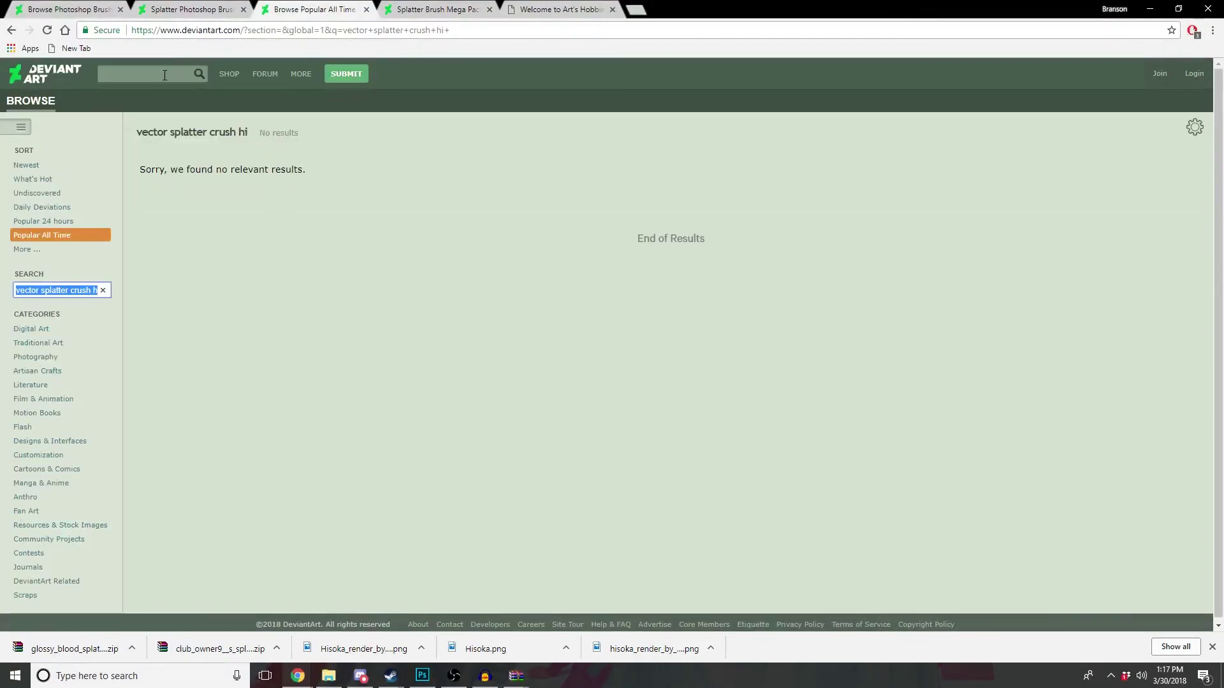
click(164, 75)
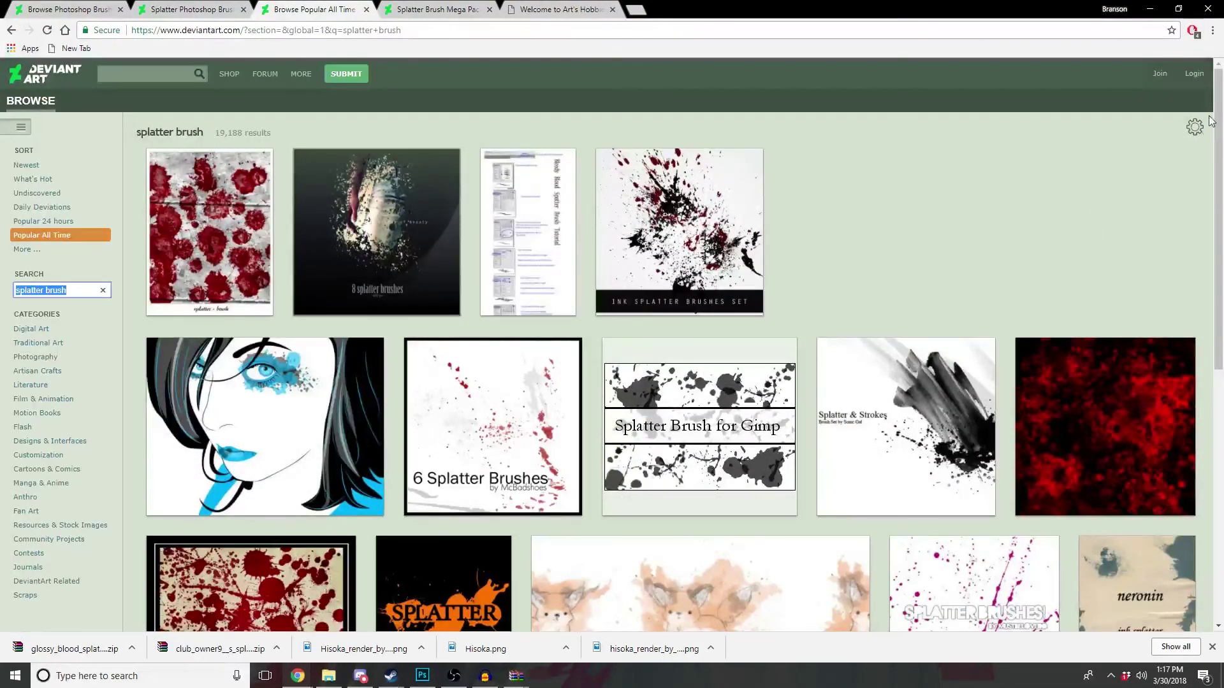
drag(1216, 121, 1216, 198)
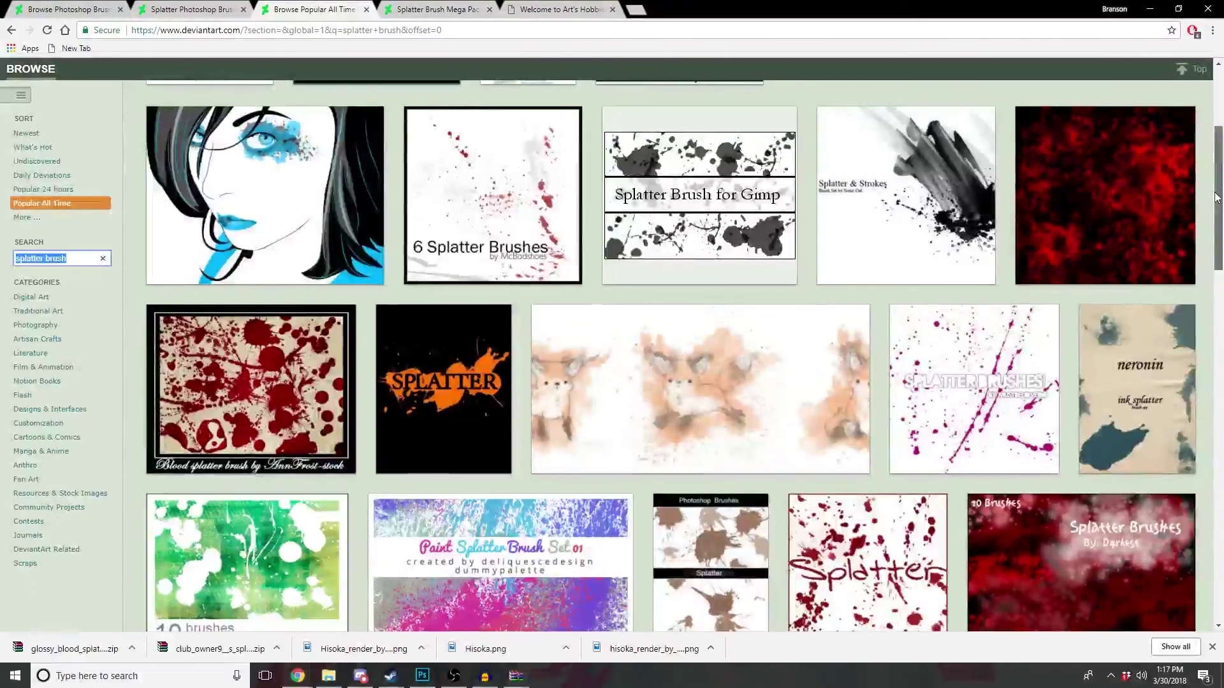
scroll(260, 254, down, 2)
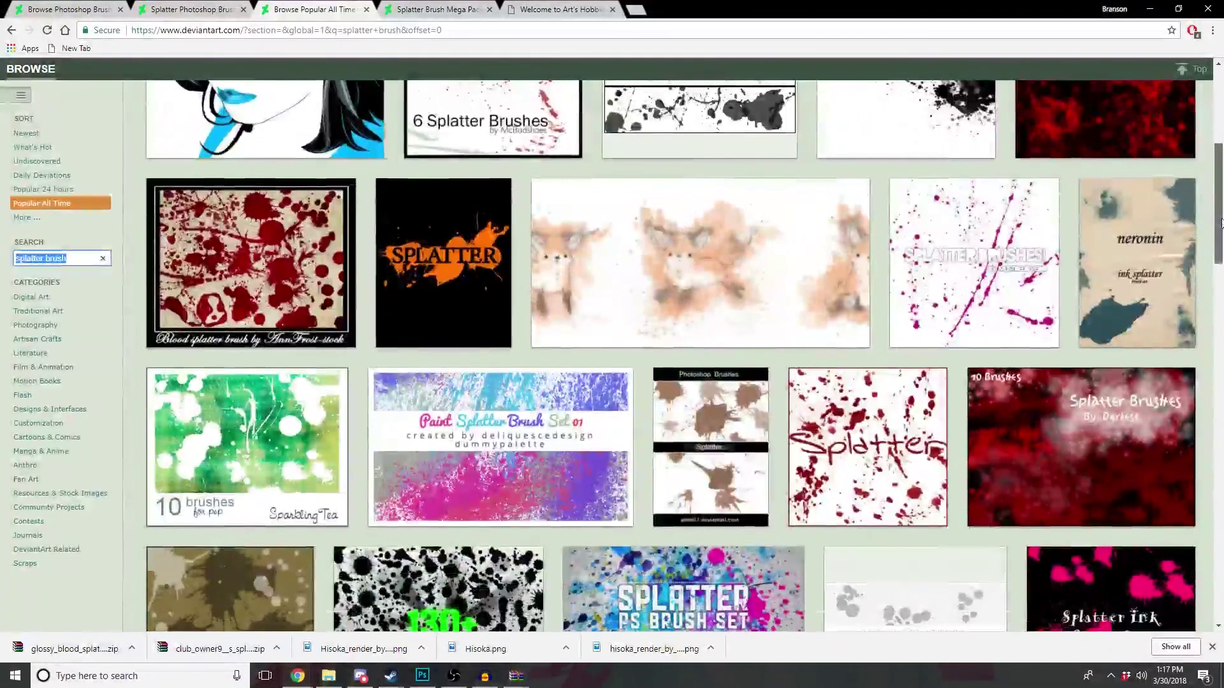
mouse_move(500, 447)
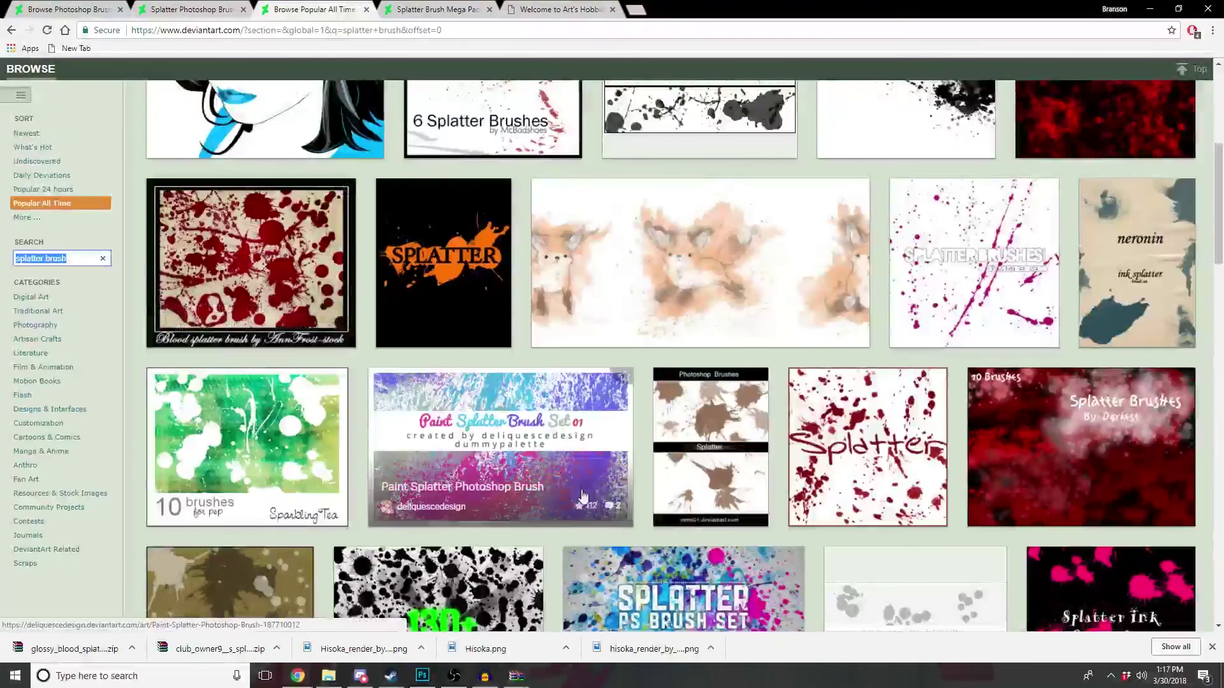
scroll(605, 408, down, 3)
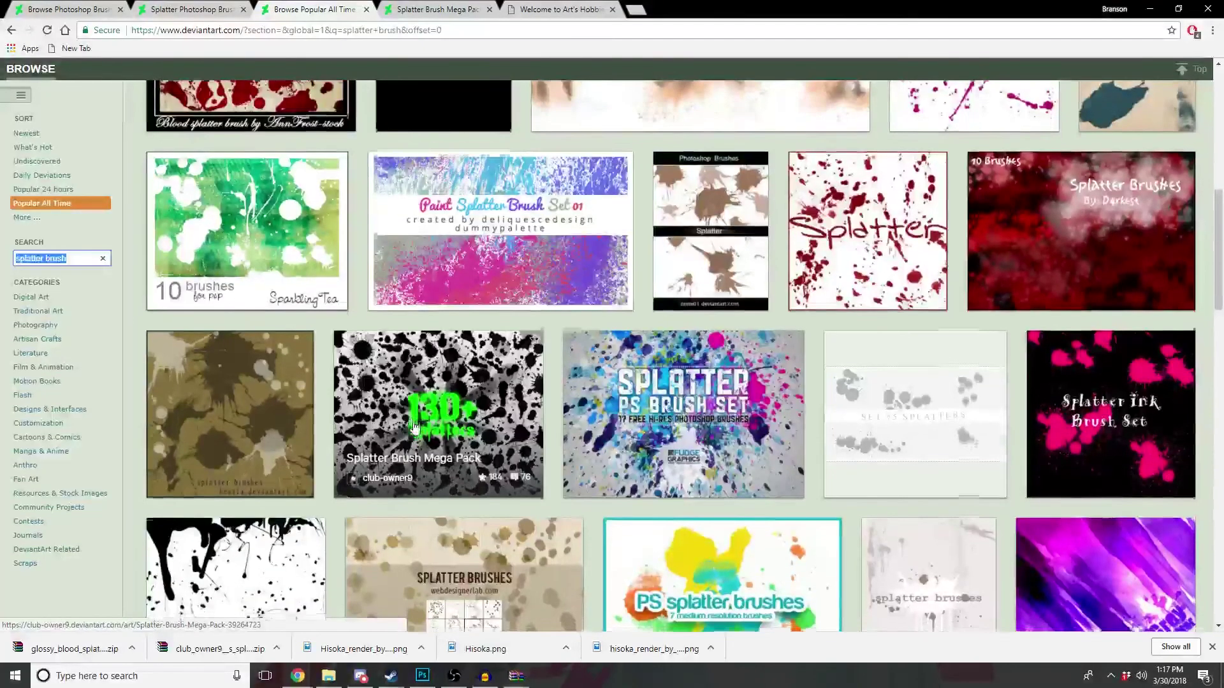
scroll(432, 432, down, 4)
scroll(433, 433, down, 2)
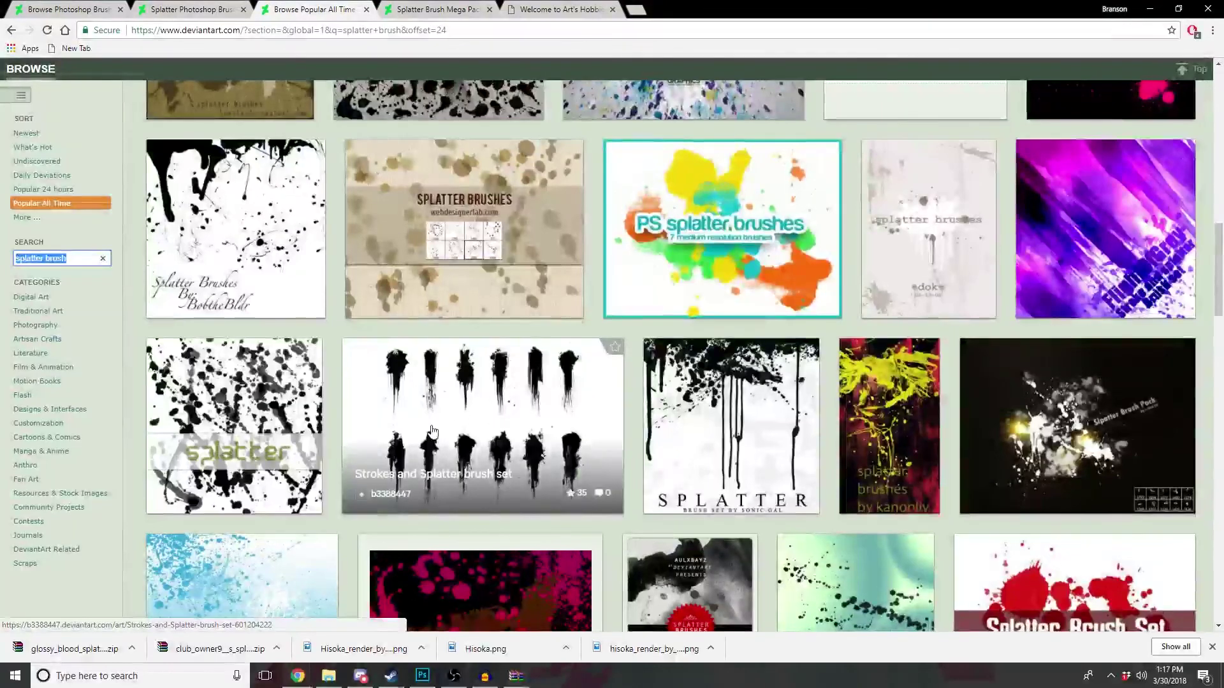
scroll(432, 434, down, 2)
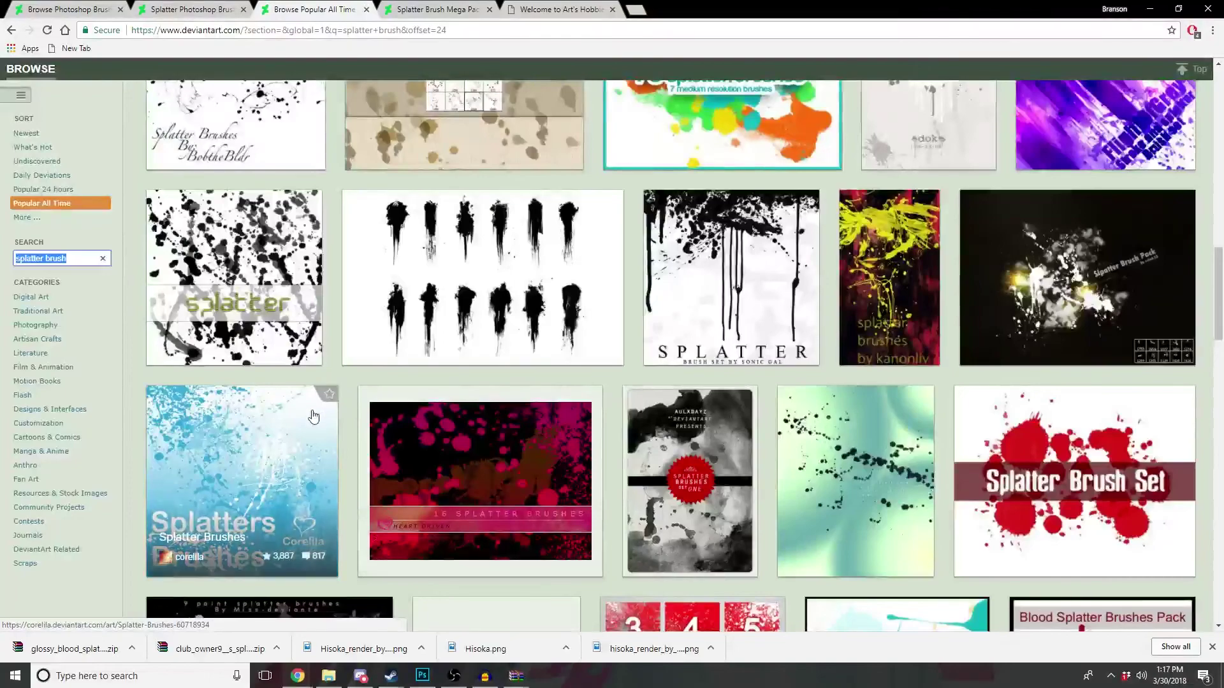
Step: Check Corelila Splatter Brushes, then open the Splatter Paint Photoshop Brush download link
click(313, 416)
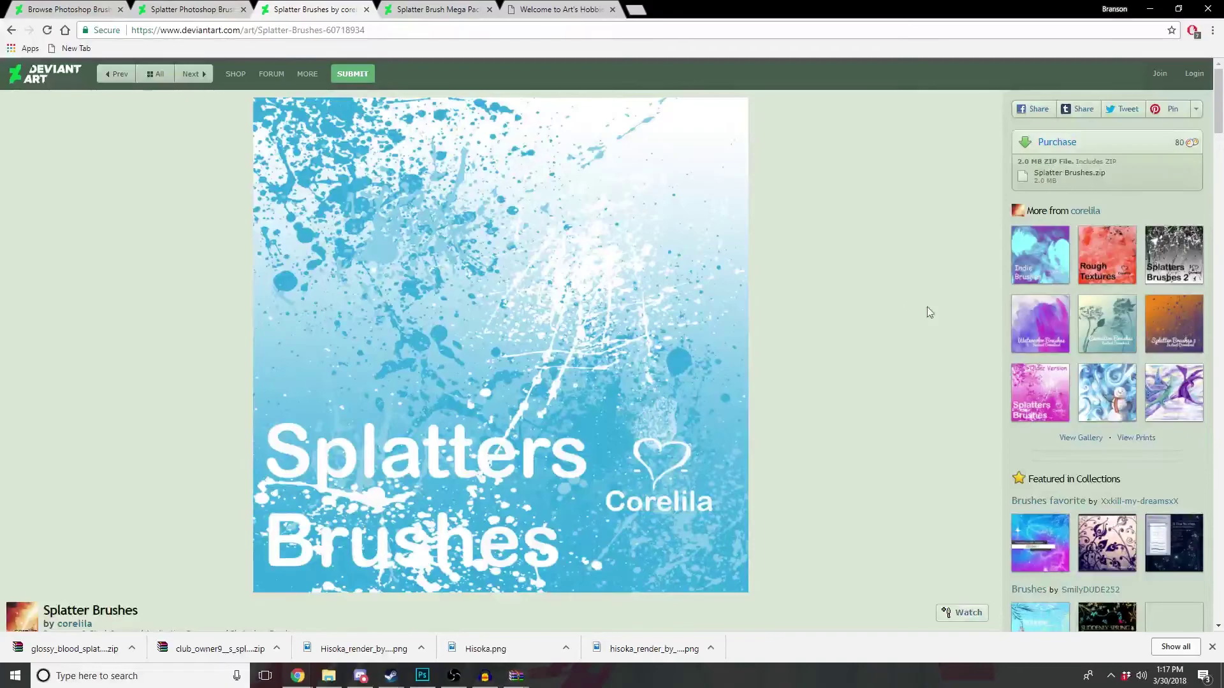
scroll(200, 378, down, 2)
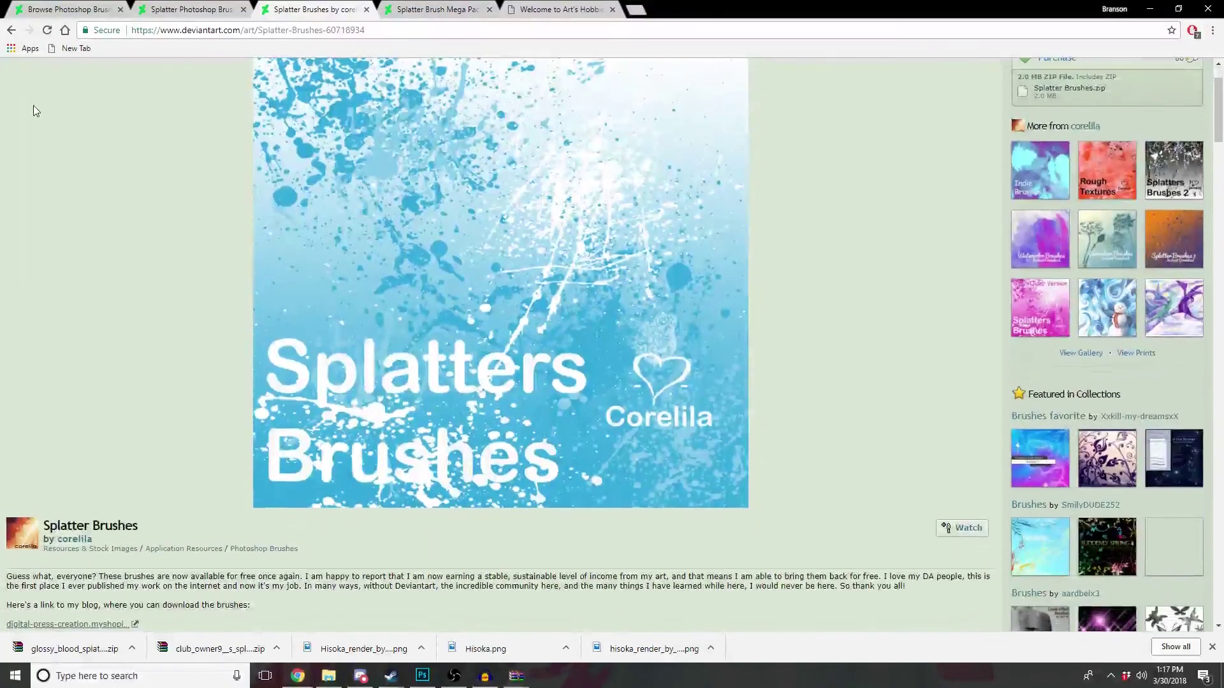
click(11, 30)
scroll(774, 437, down, 1)
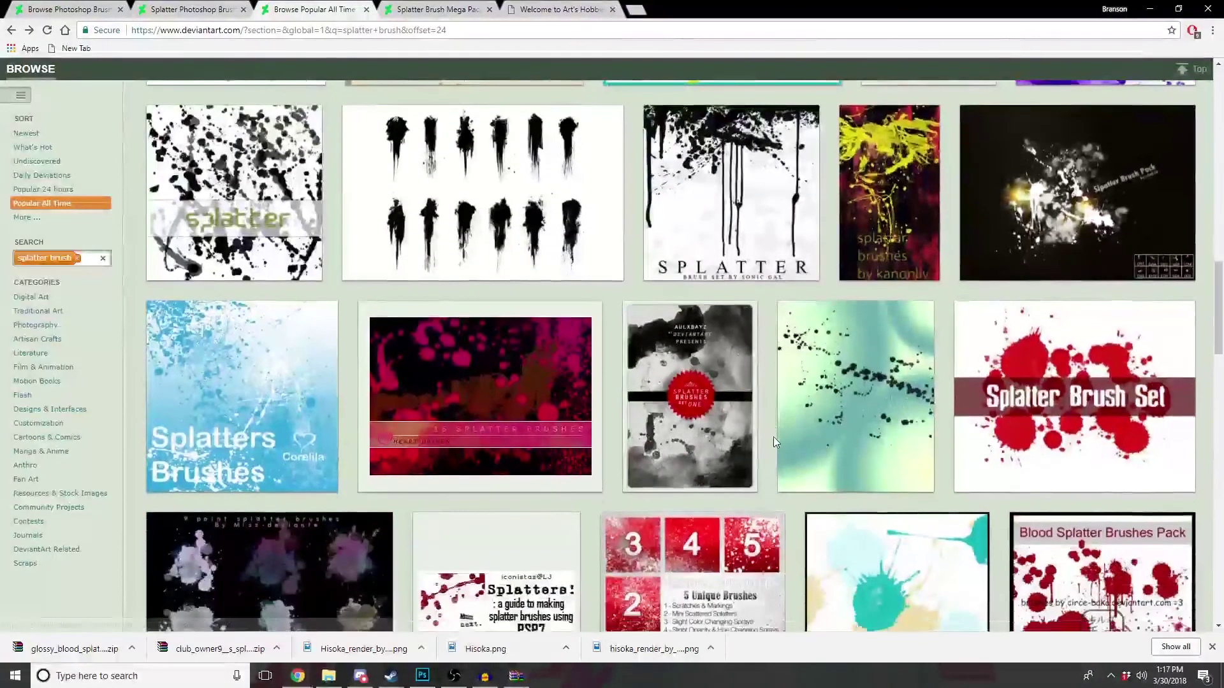
scroll(773, 437, down, 1)
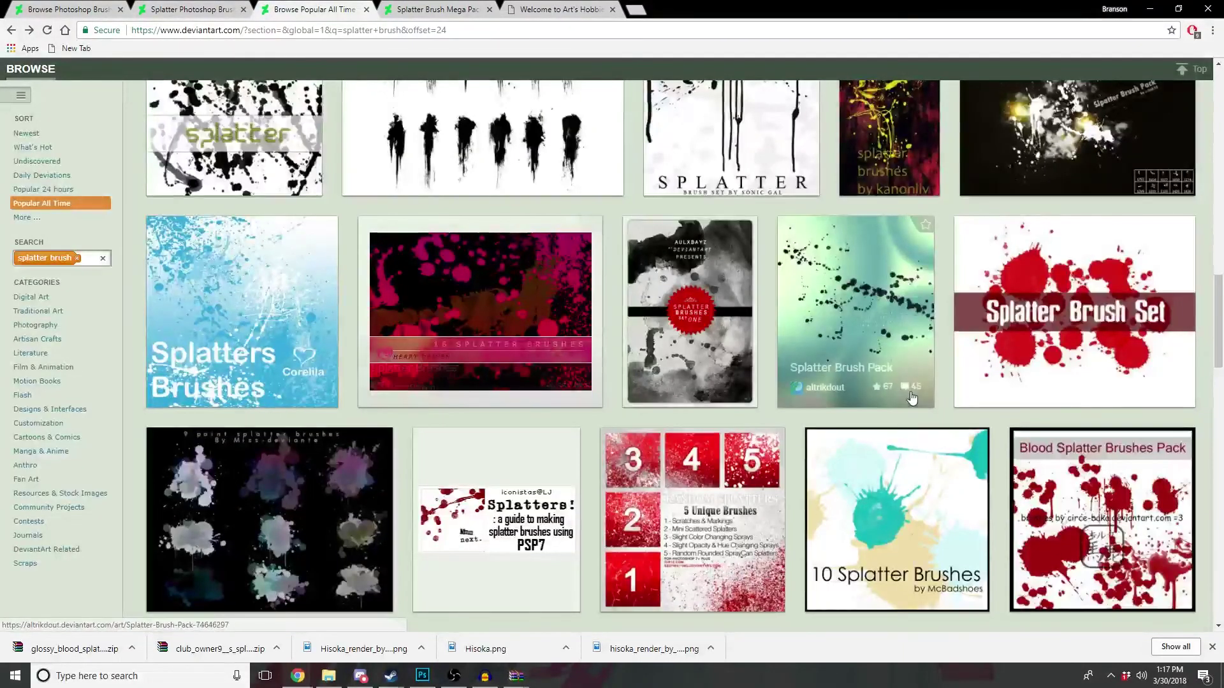
scroll(765, 408, down, 2)
scroll(637, 418, down, 2)
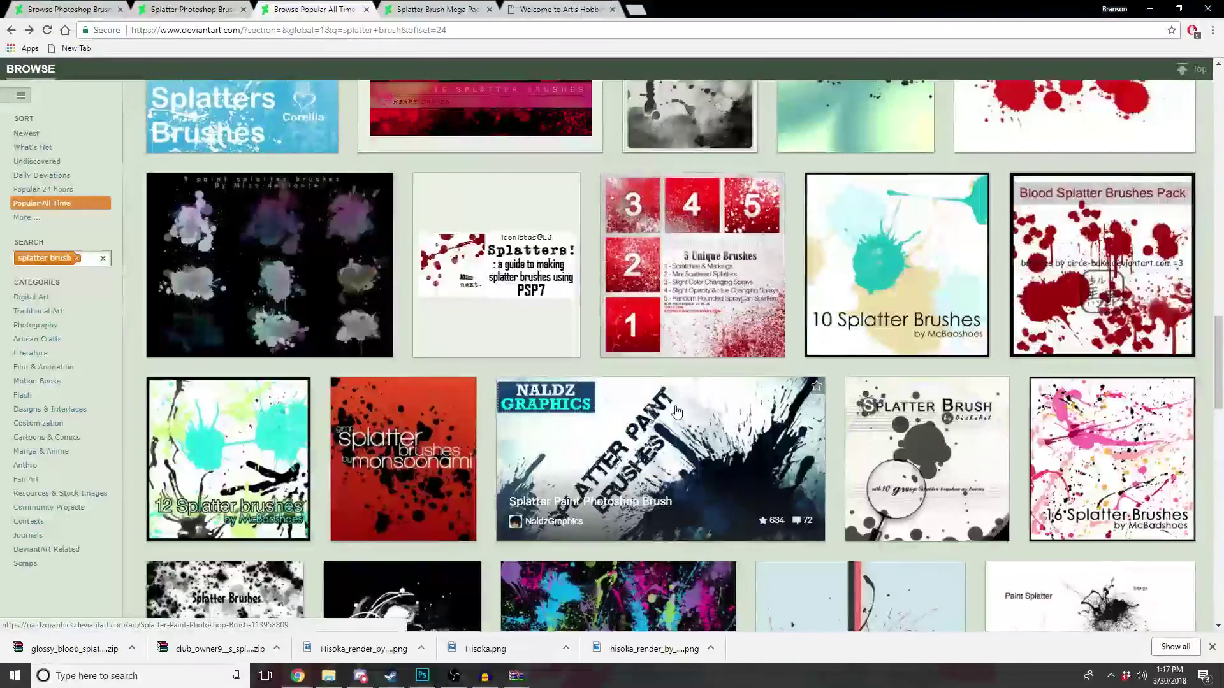
click(677, 412)
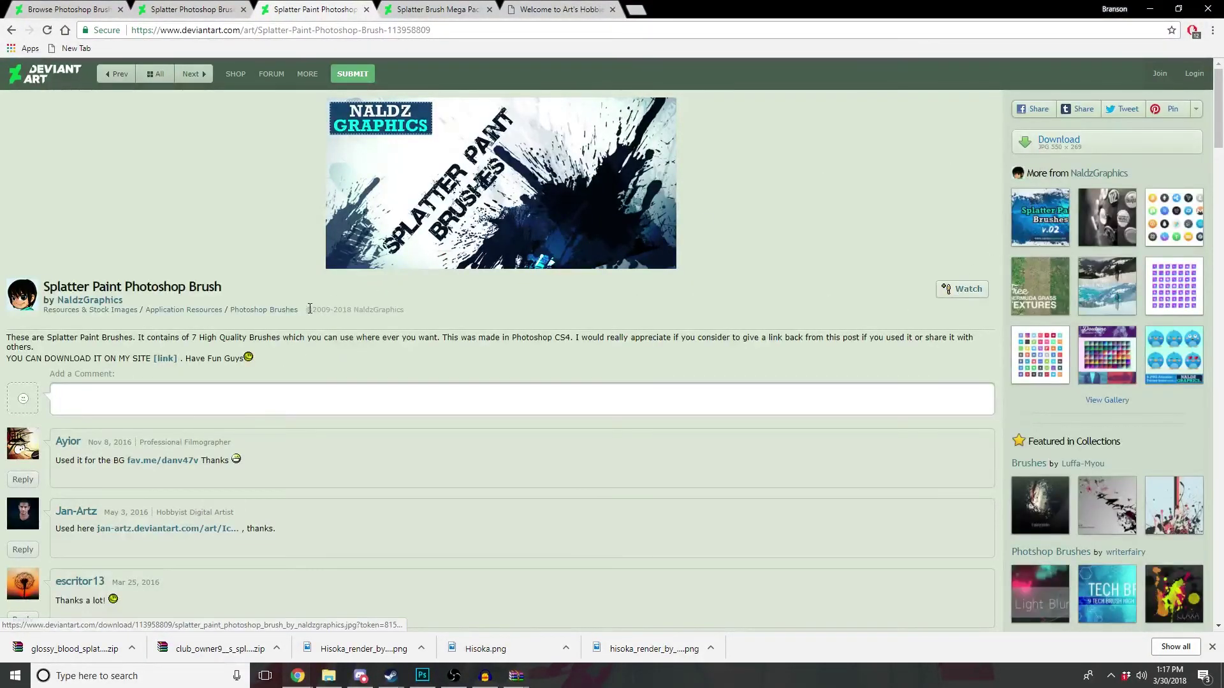
click(164, 361)
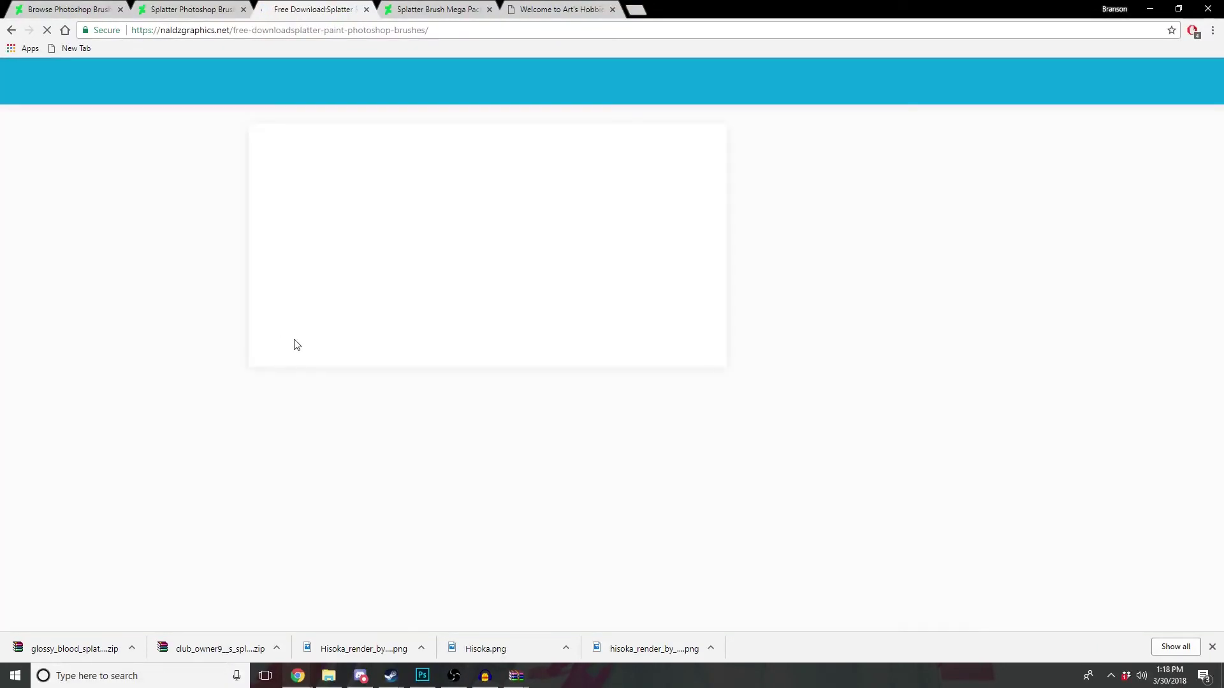
Step: Open the downloaded Naldz Splatter Paint archive's brush file, close WinRAR, and return to Photoshop
scroll(605, 376, down, 2)
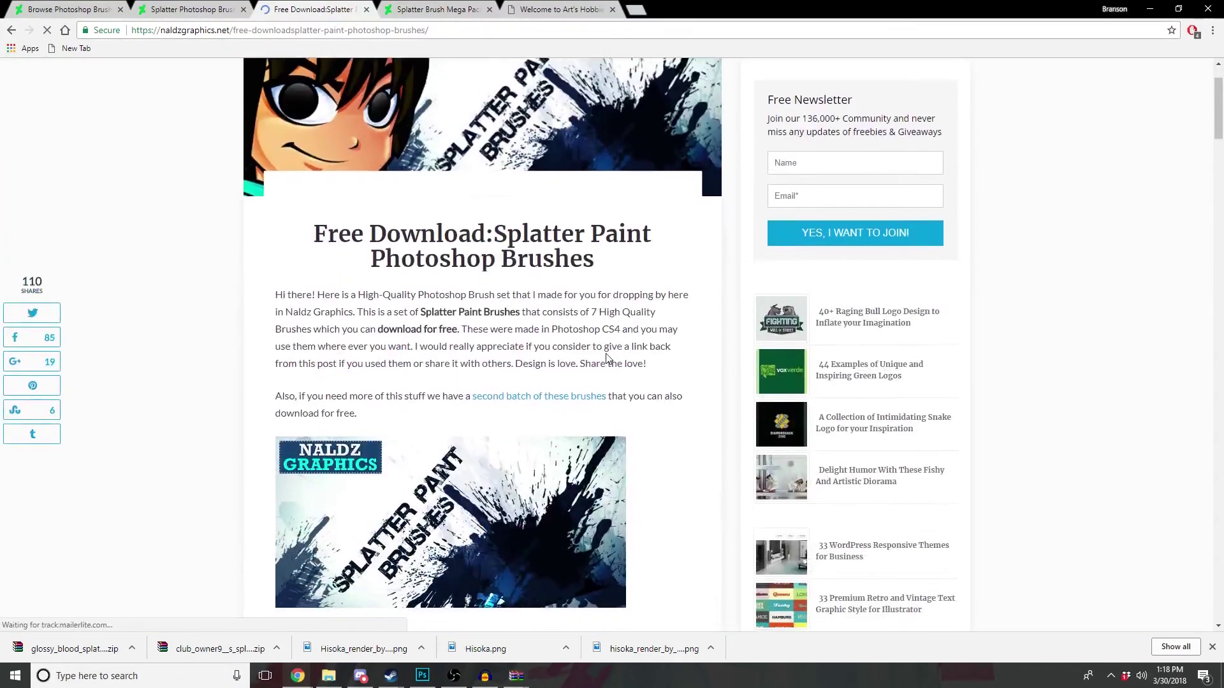
scroll(621, 332, down, 2)
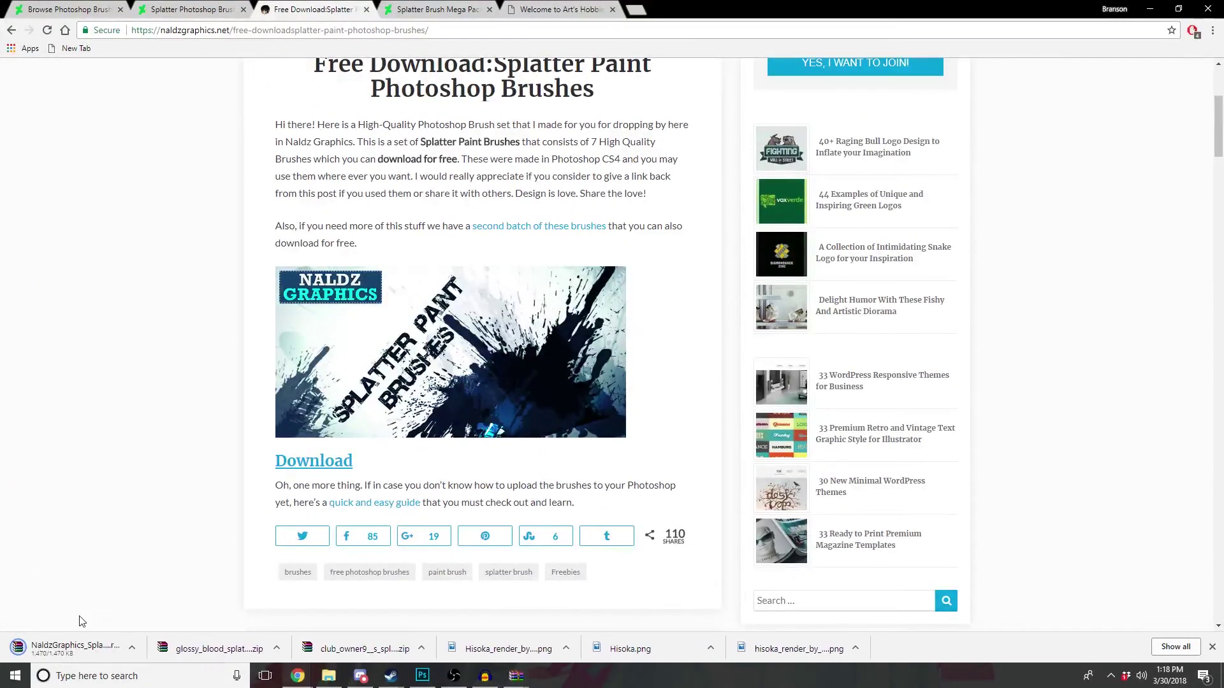
click(70, 648)
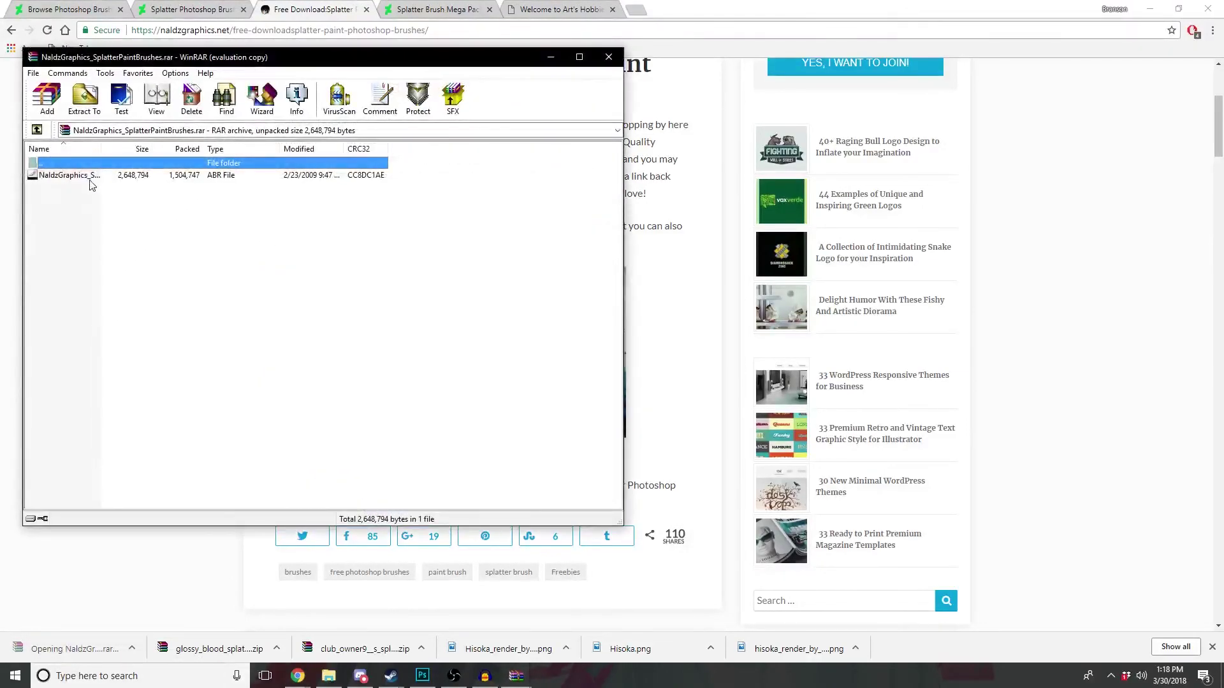
click(83, 175)
click(420, 301)
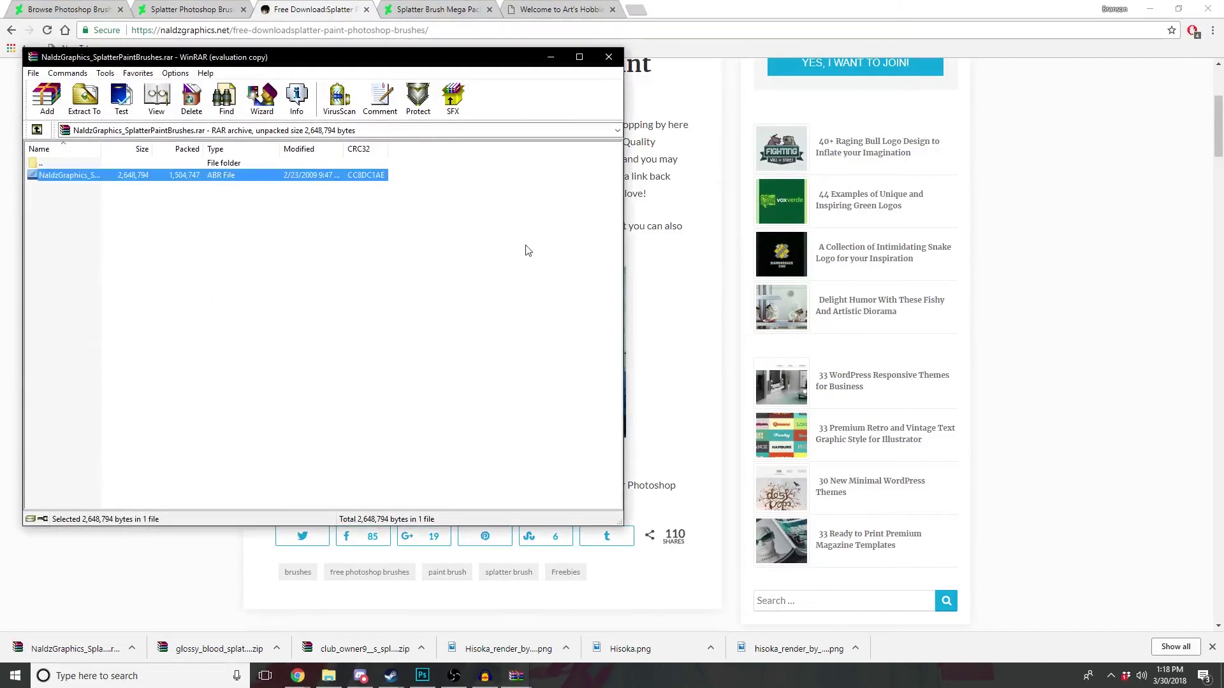
click(609, 57)
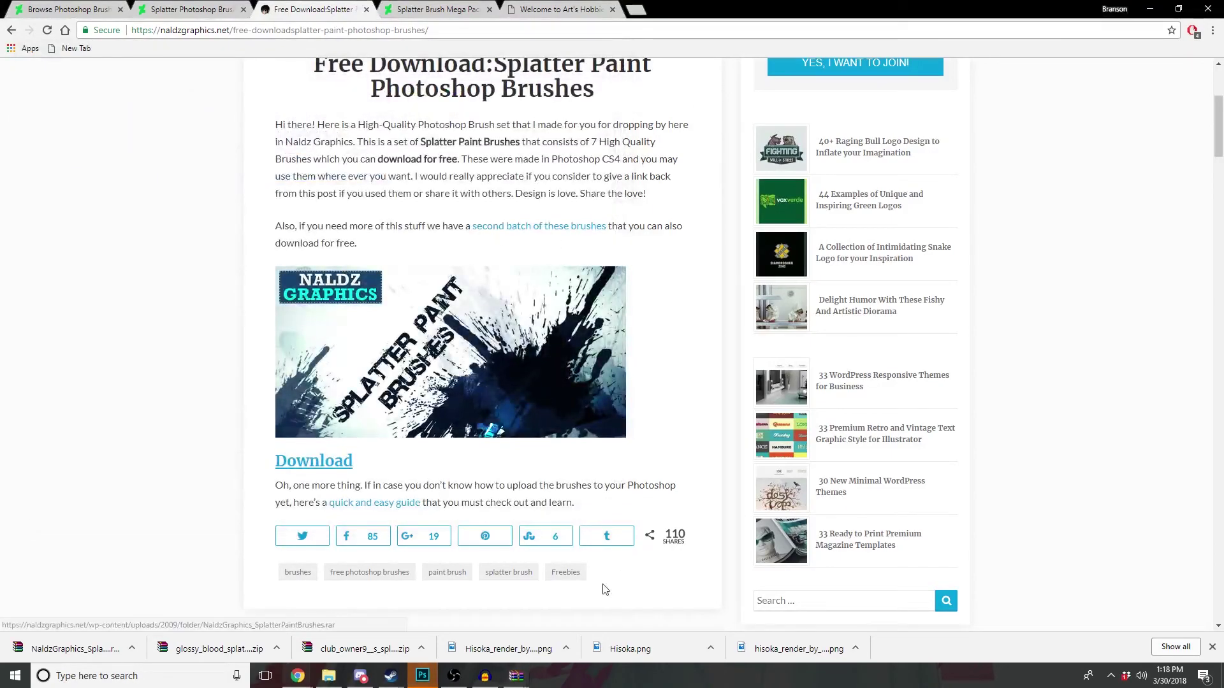
click(424, 678)
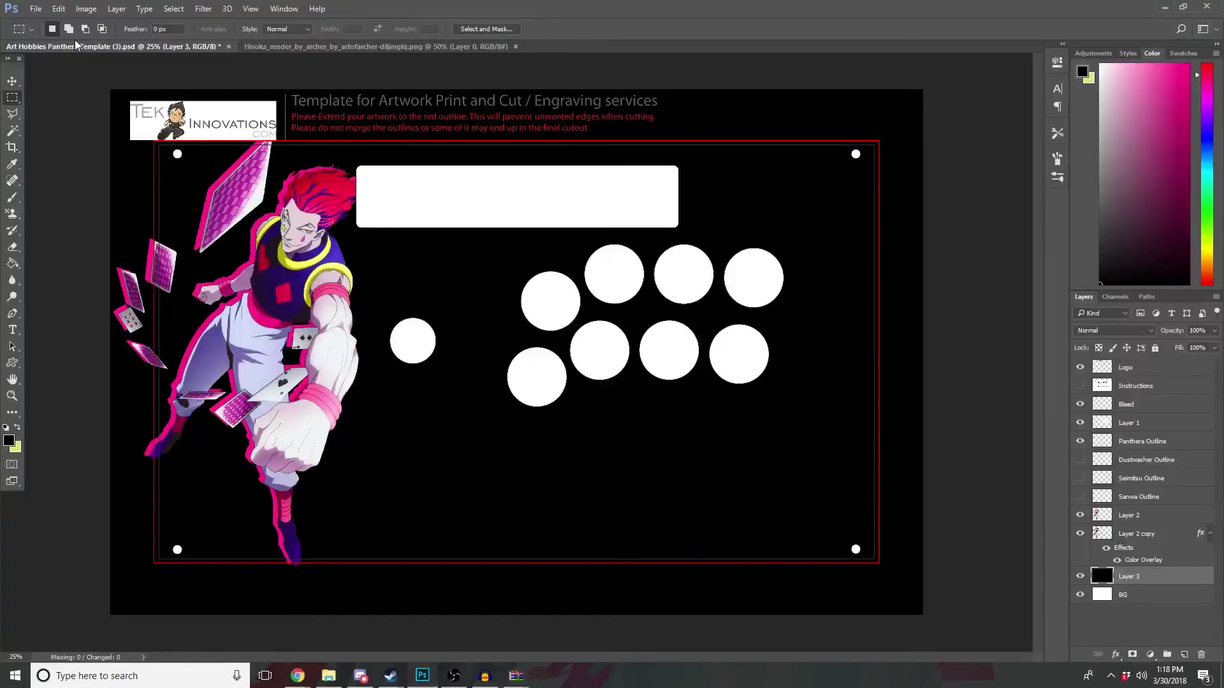
Step: Pick a newly loaded Naldz splatter tip for the Brush tool
click(13, 200)
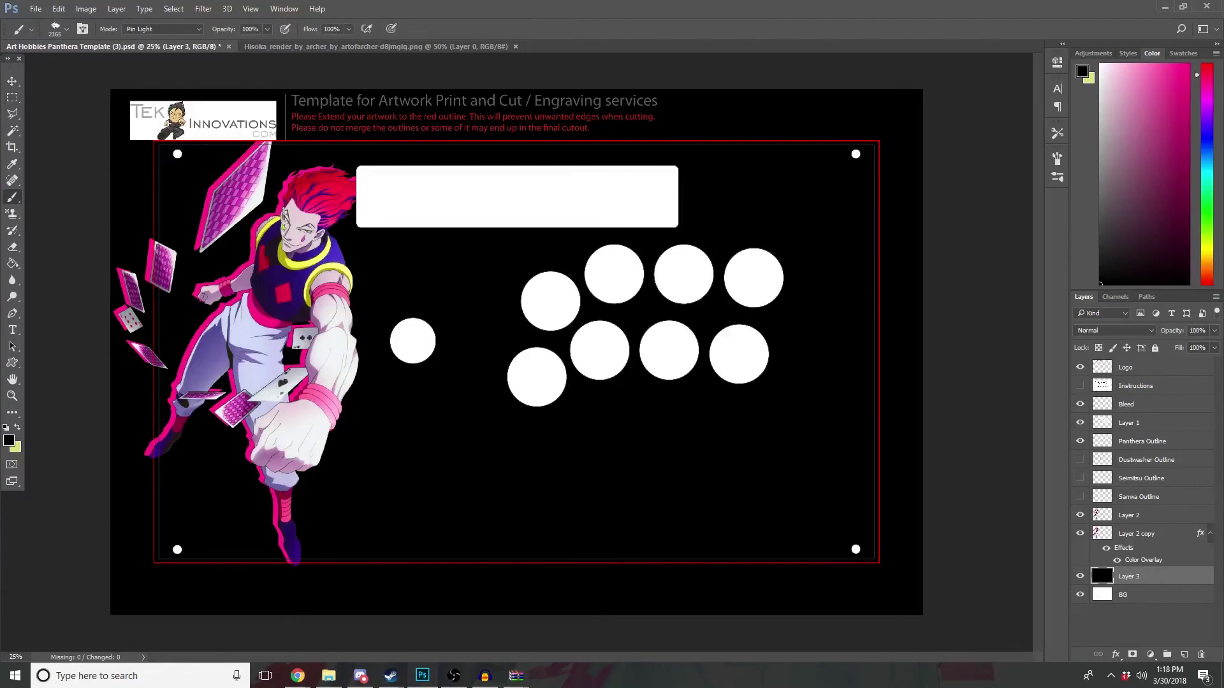
click(54, 36)
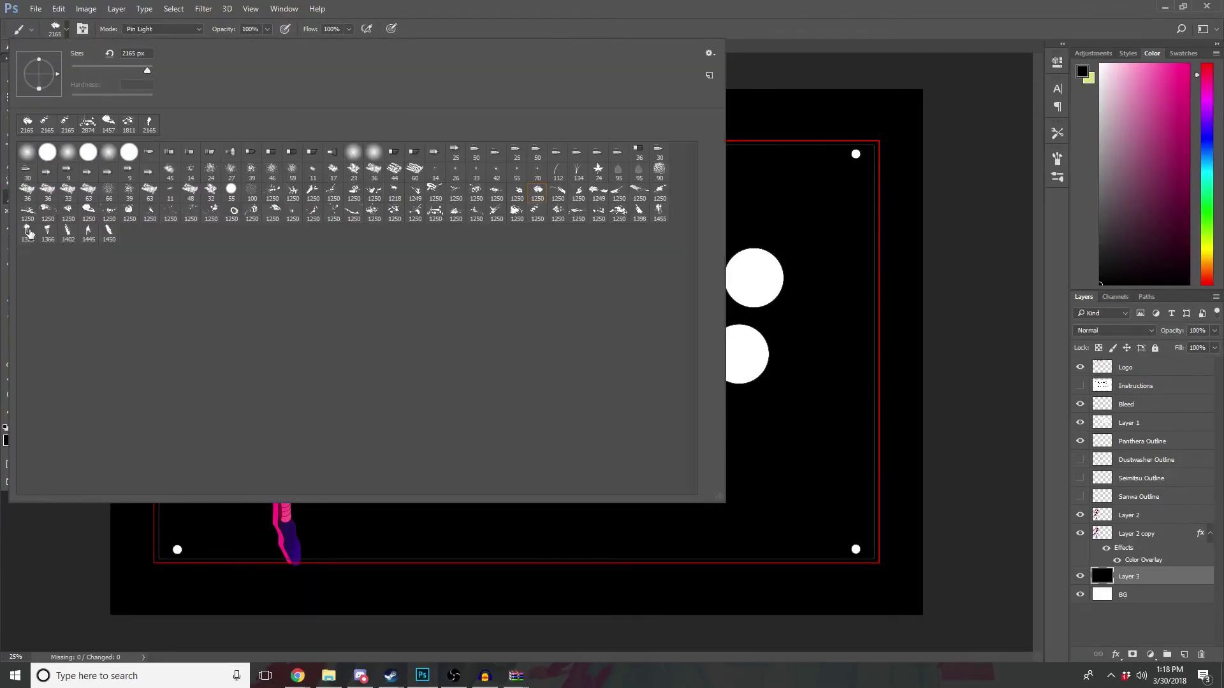
click(959, 39)
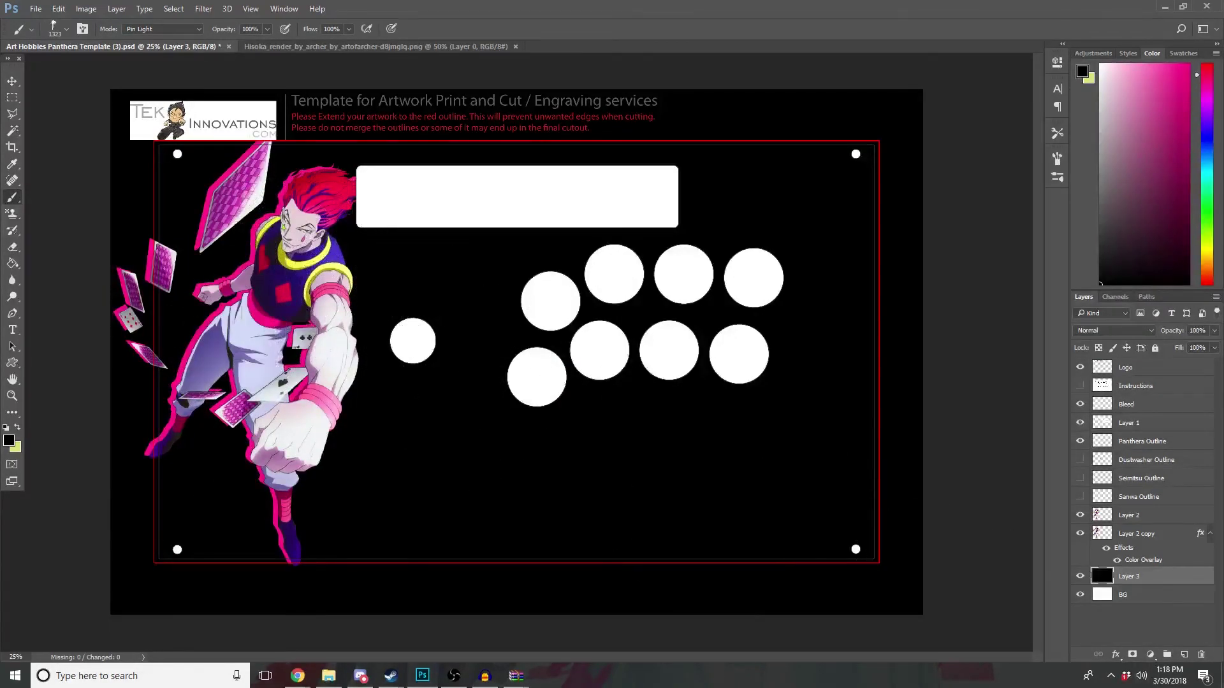
Step: Add an empty layer above Layer 3, then make Layer 2 copy the active layer
click(1183, 655)
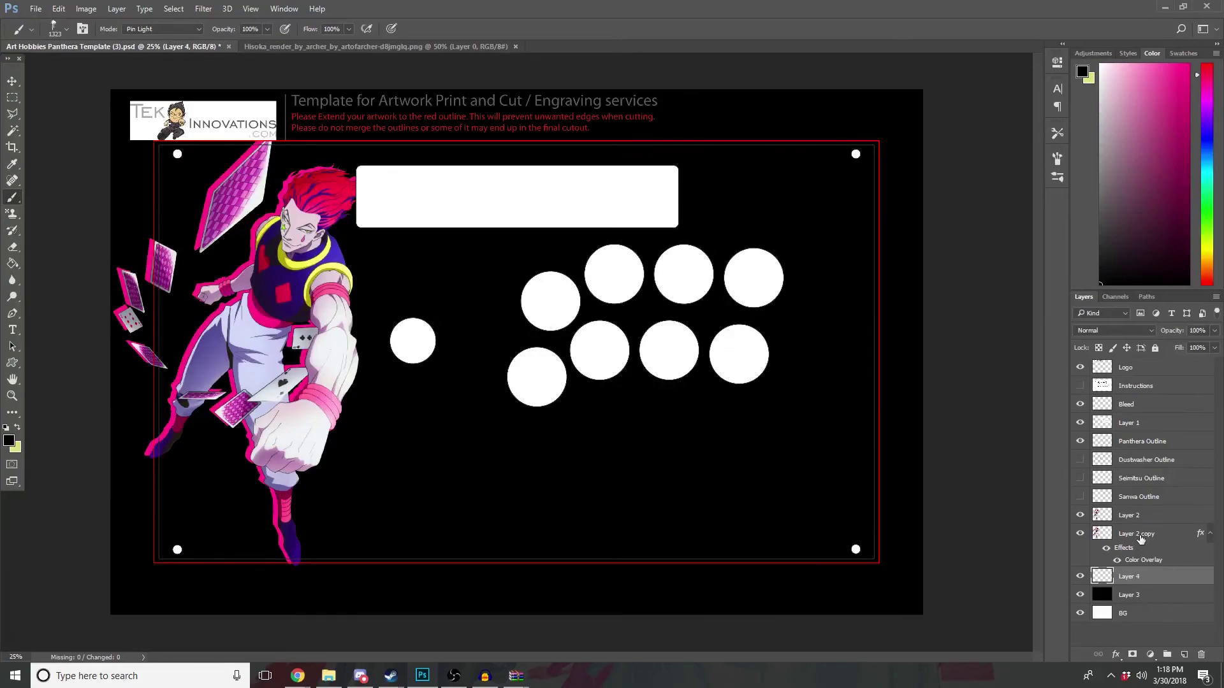
click(1141, 536)
click(1081, 534)
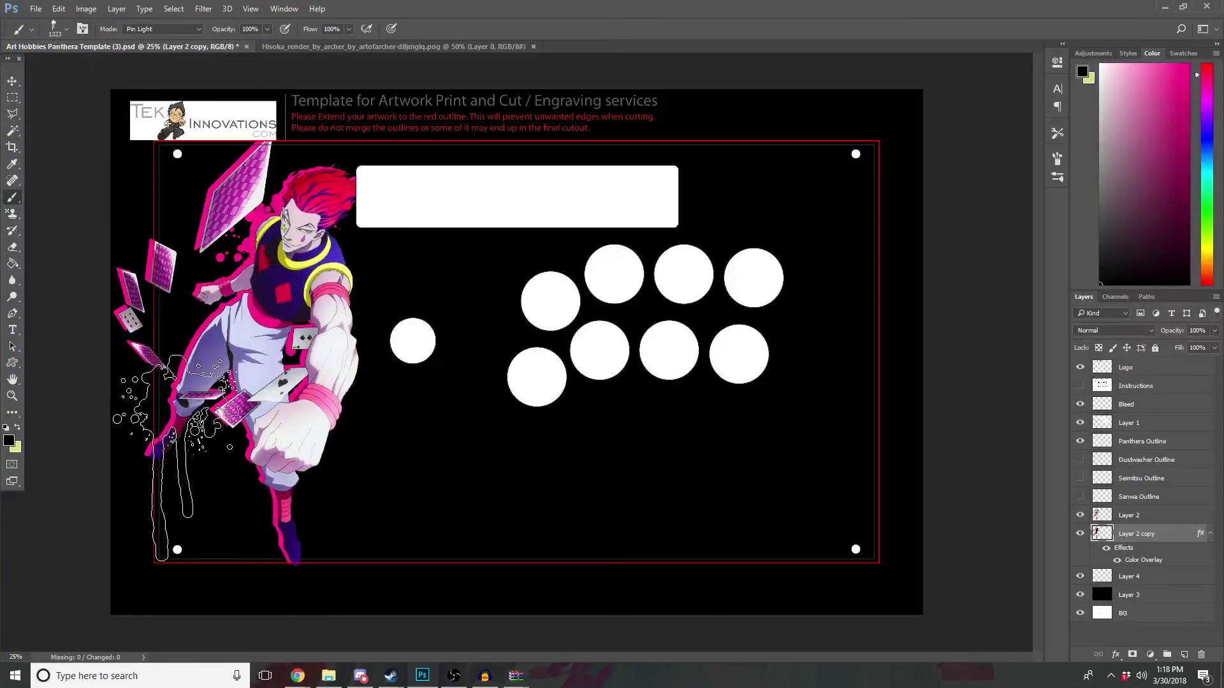
Step: Choose a larger splatter tip and test a pink splatter beside the arm, undoing it
click(63, 32)
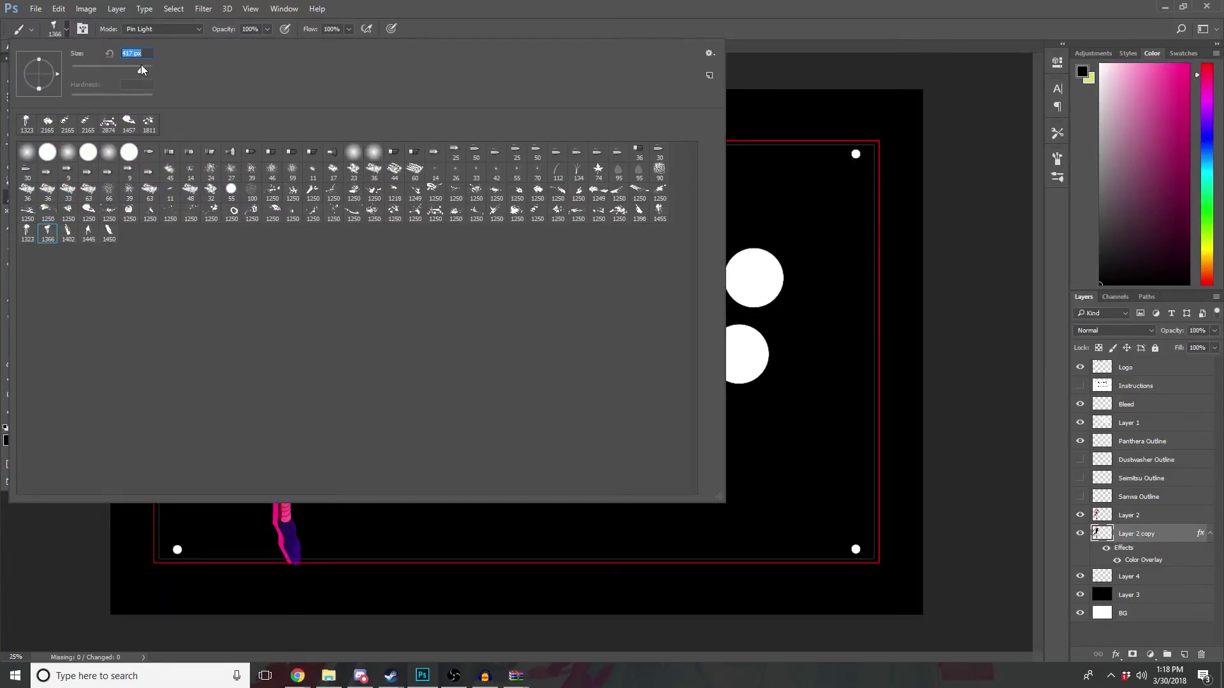
key(Return)
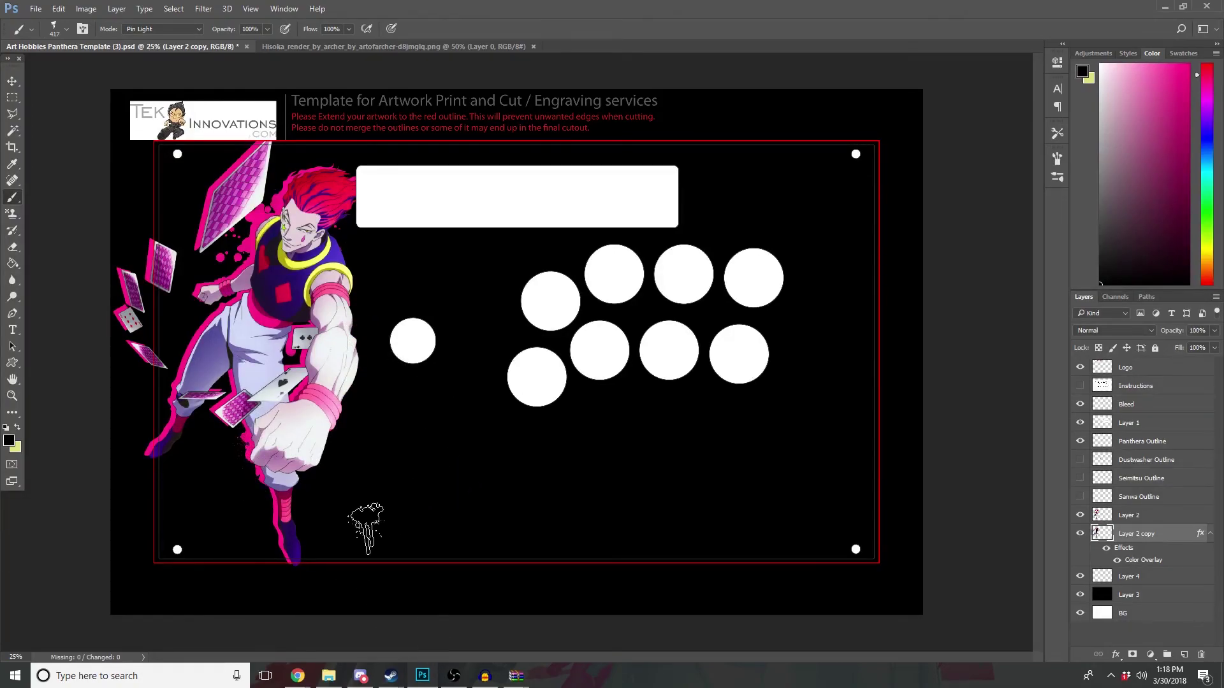
click(66, 30)
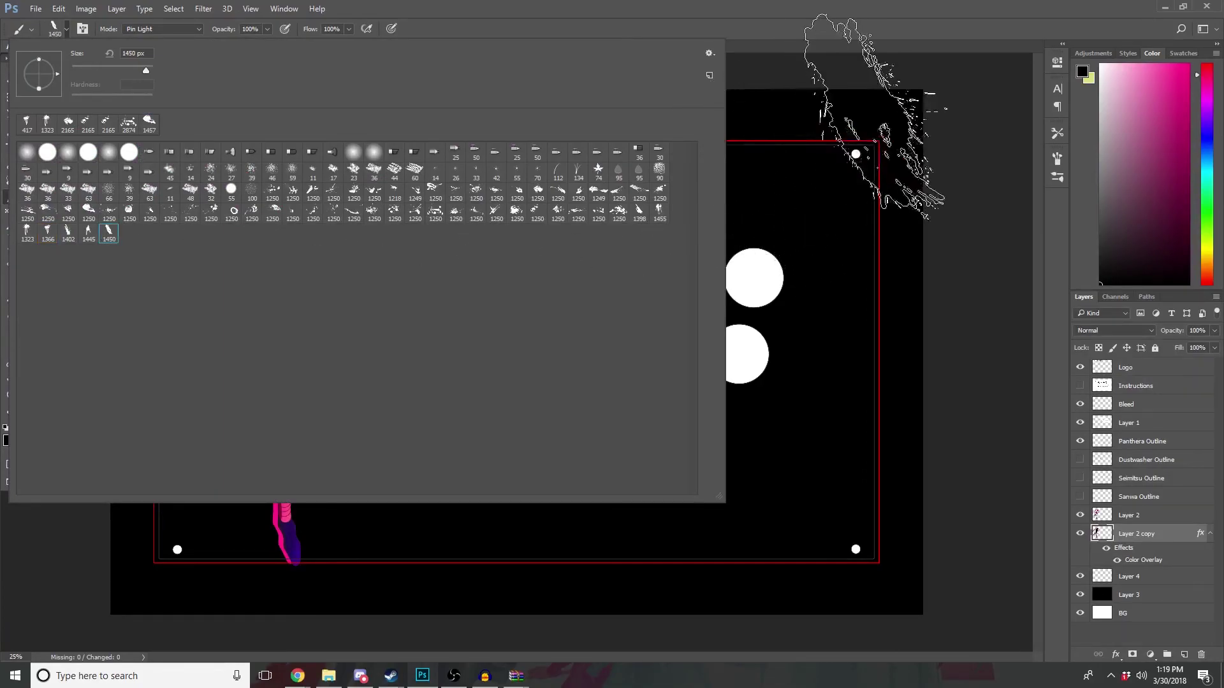
key(Return)
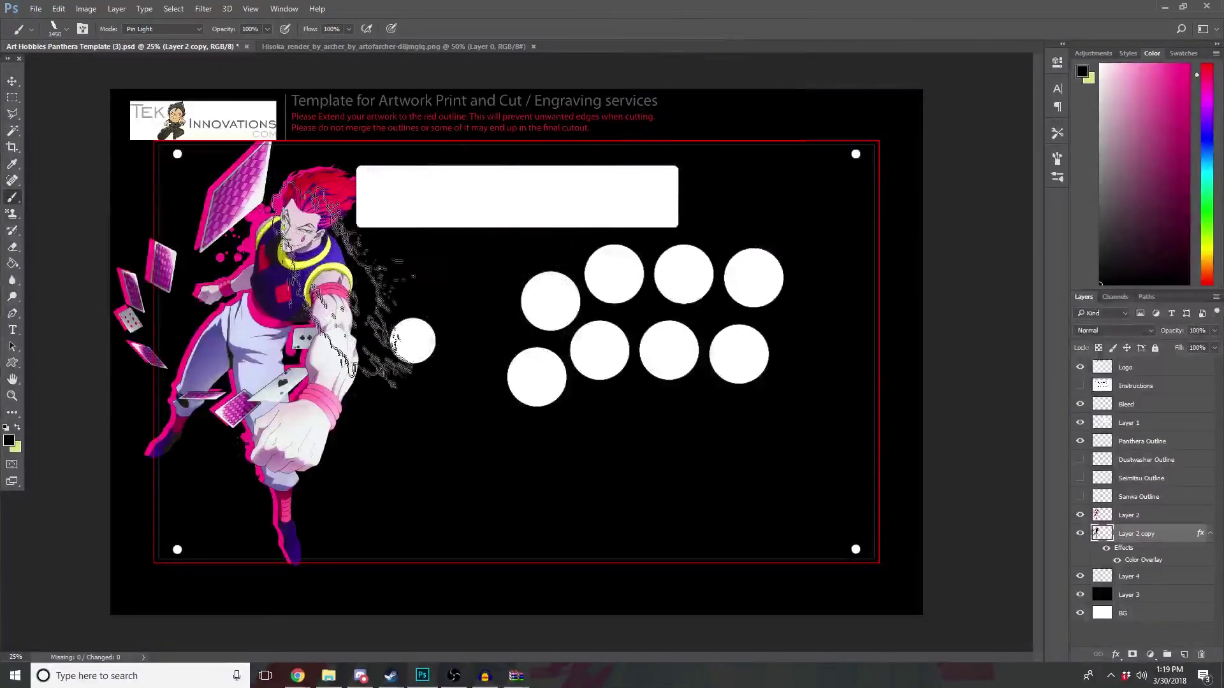
drag(344, 268, 331, 277)
key(ctrl+z)
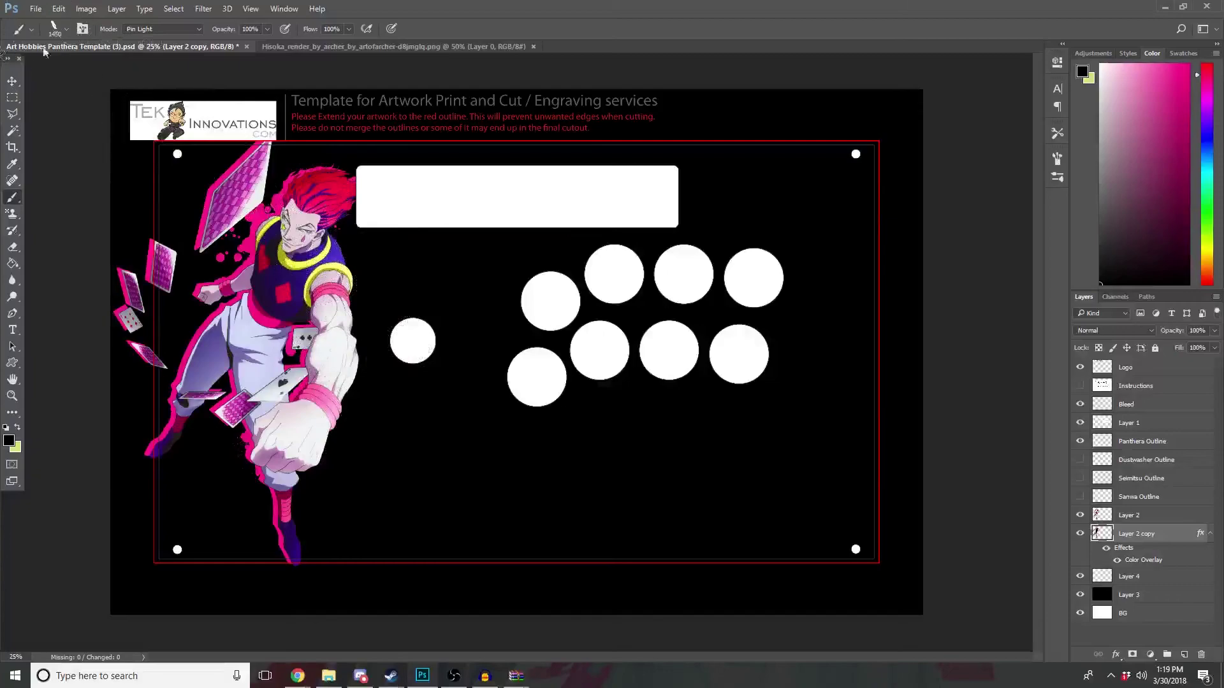
Step: Rotate a splatter brush tip toward the lower left and stamp two large pink splatters behind Hisoka
click(65, 30)
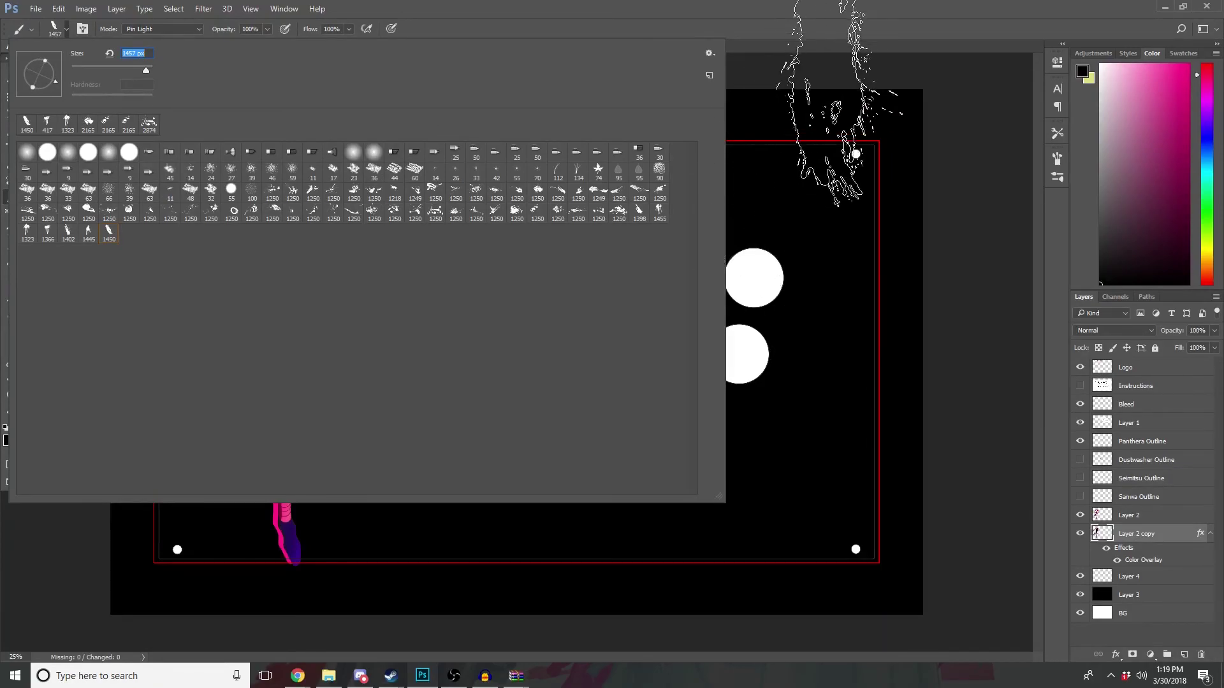
click(851, 28)
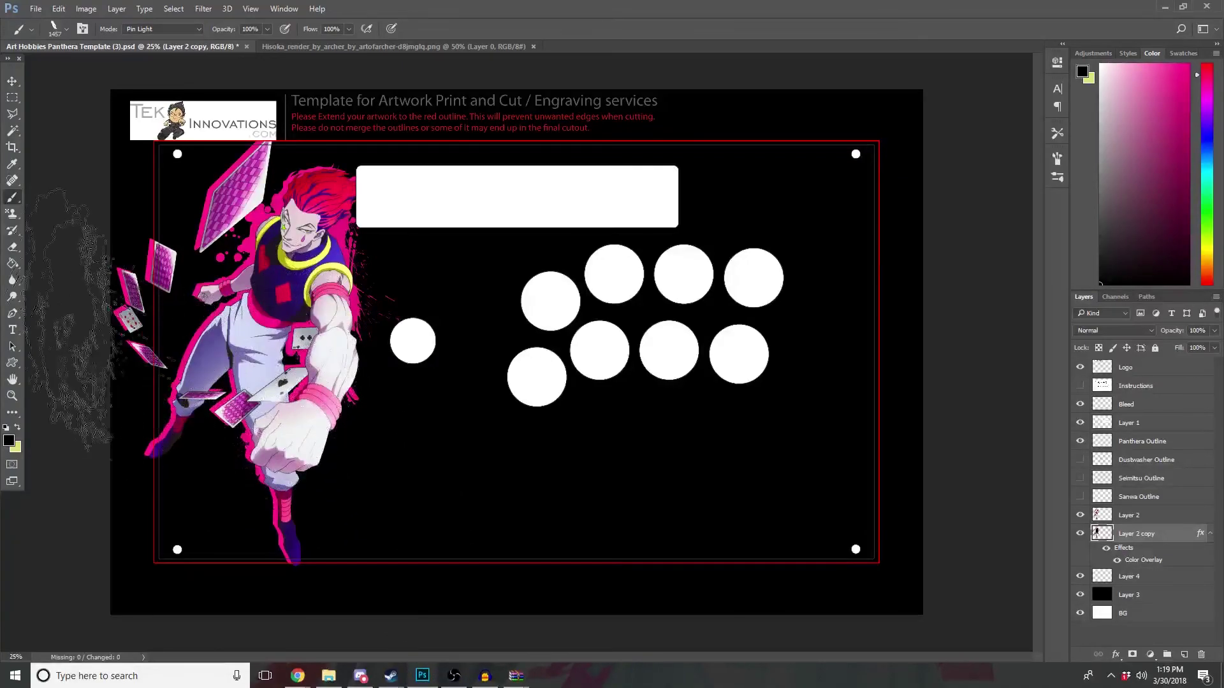
click(66, 28)
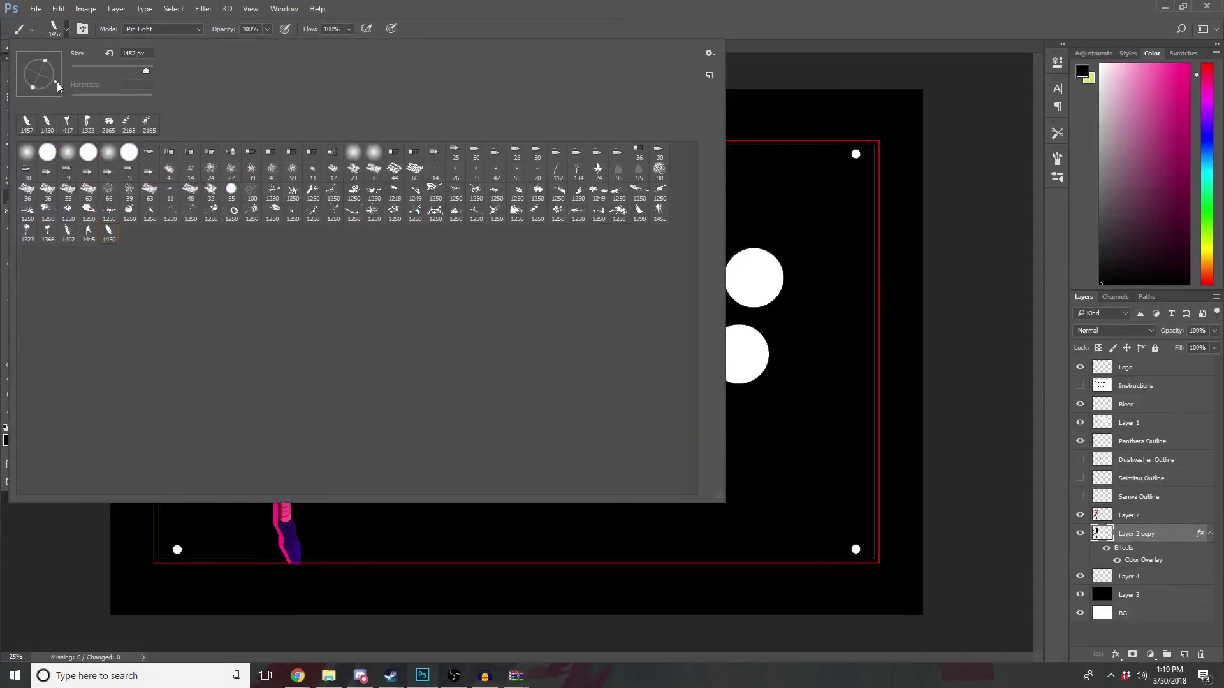
click(25, 94)
key(Return)
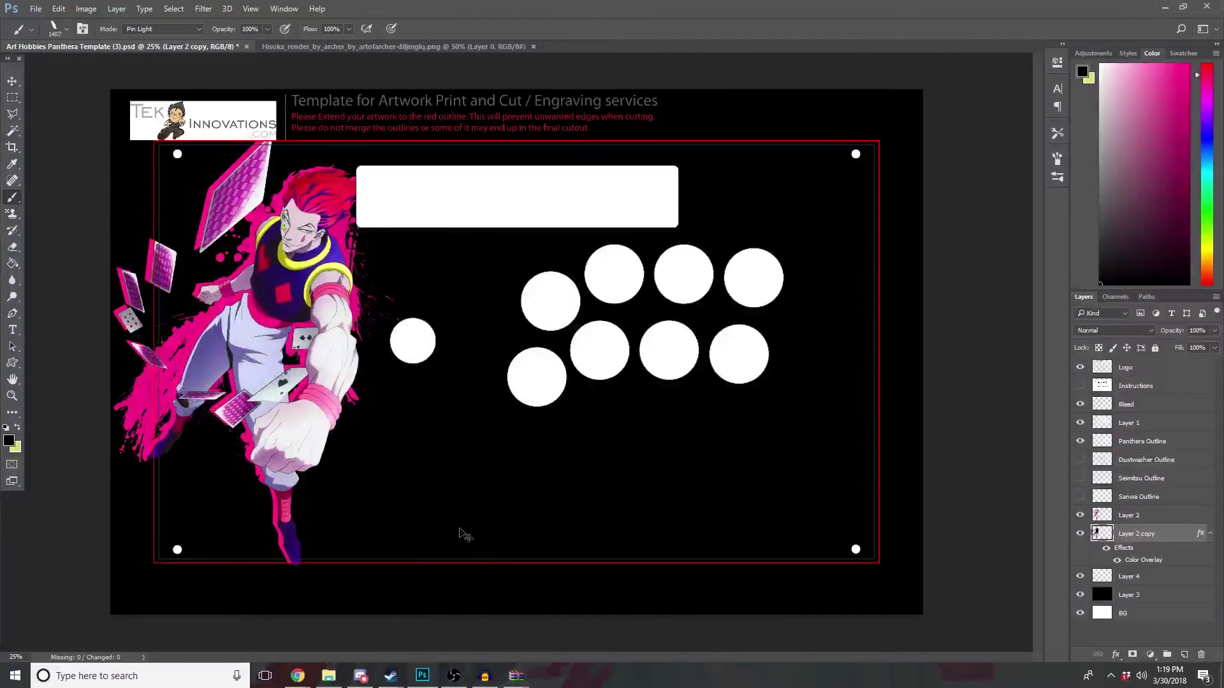
drag(464, 535, 481, 536)
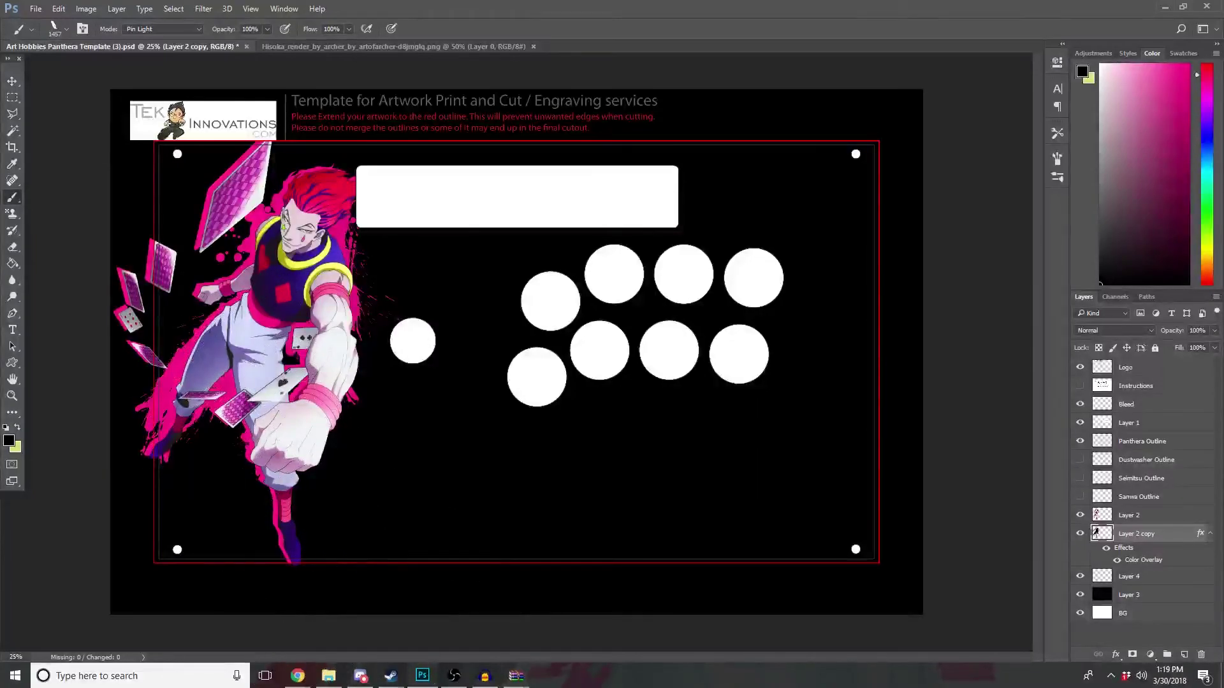
drag(414, 516, 427, 523)
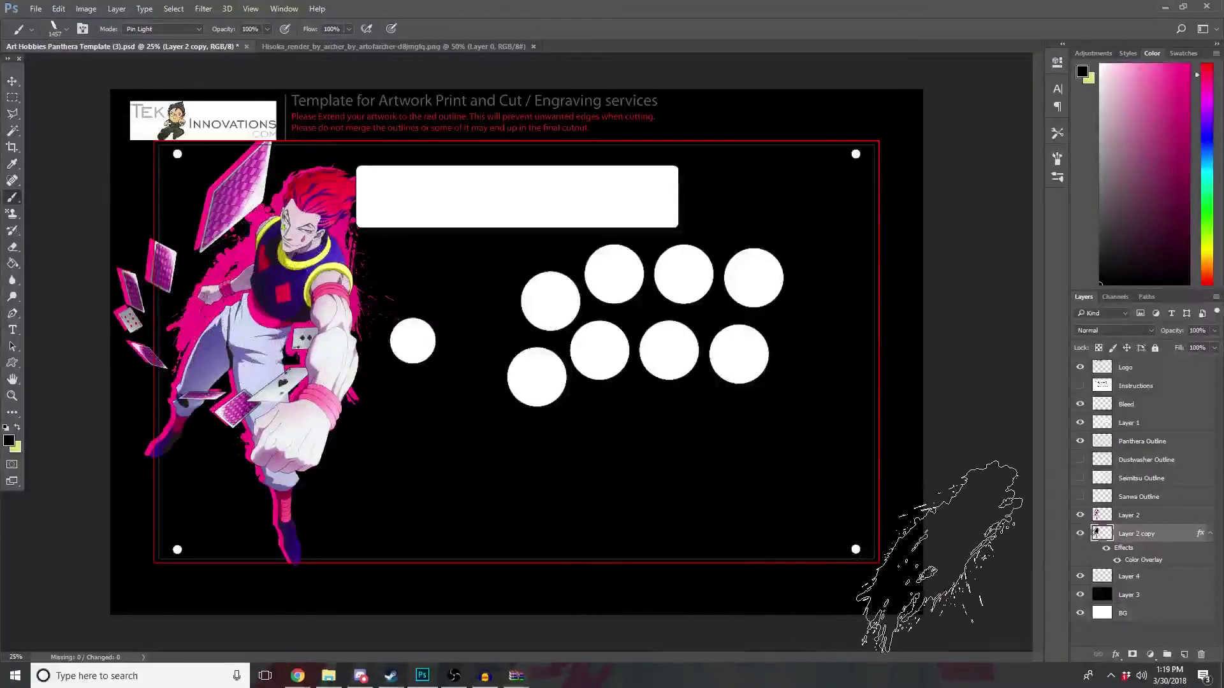
Step: Try another splatter tip, then settle on the 1402 px splatter brush
click(67, 31)
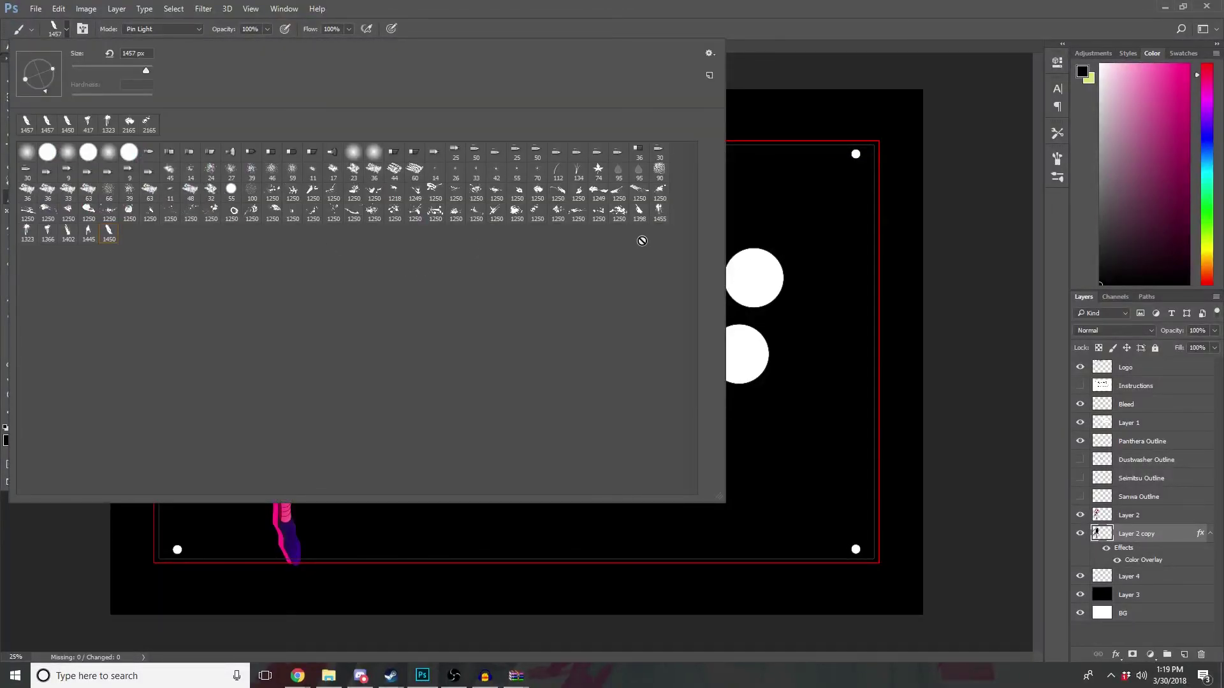
click(620, 217)
click(898, 14)
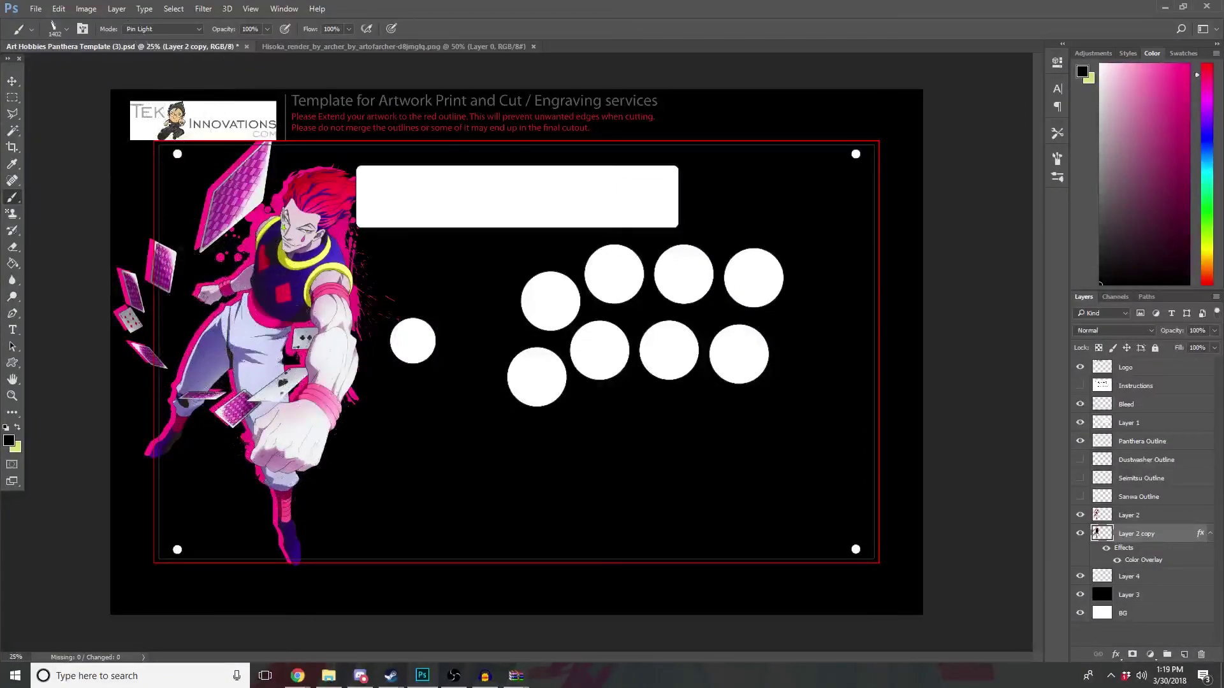
click(67, 30)
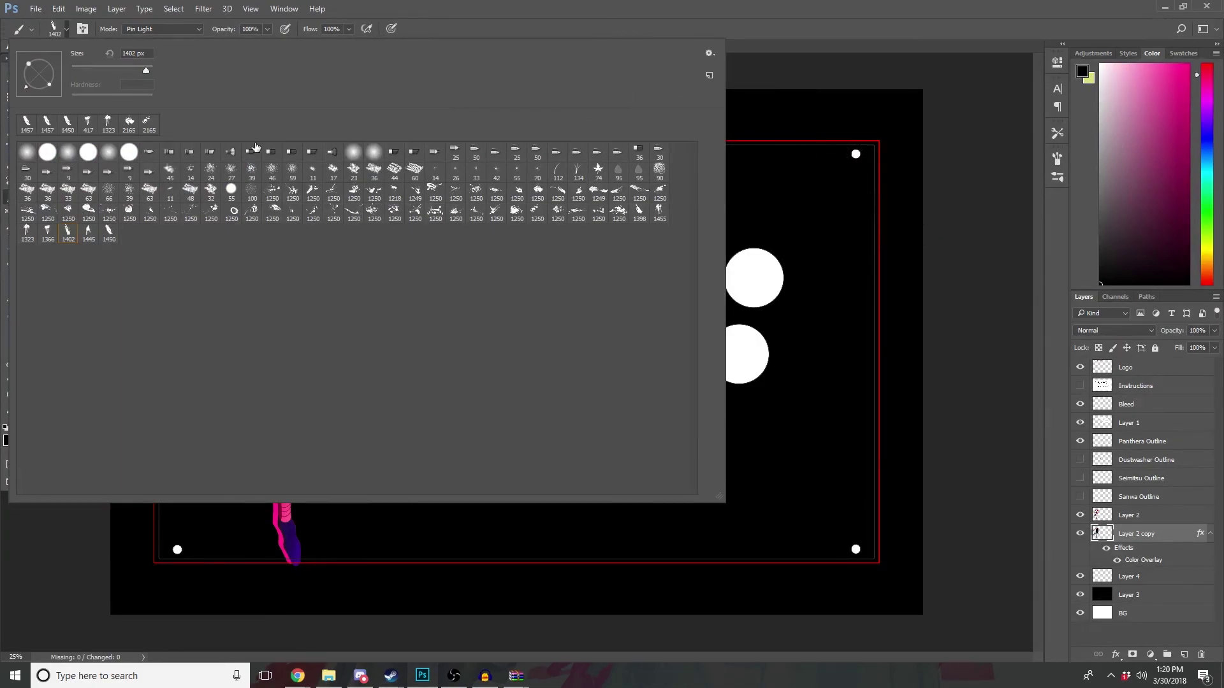
click(967, 19)
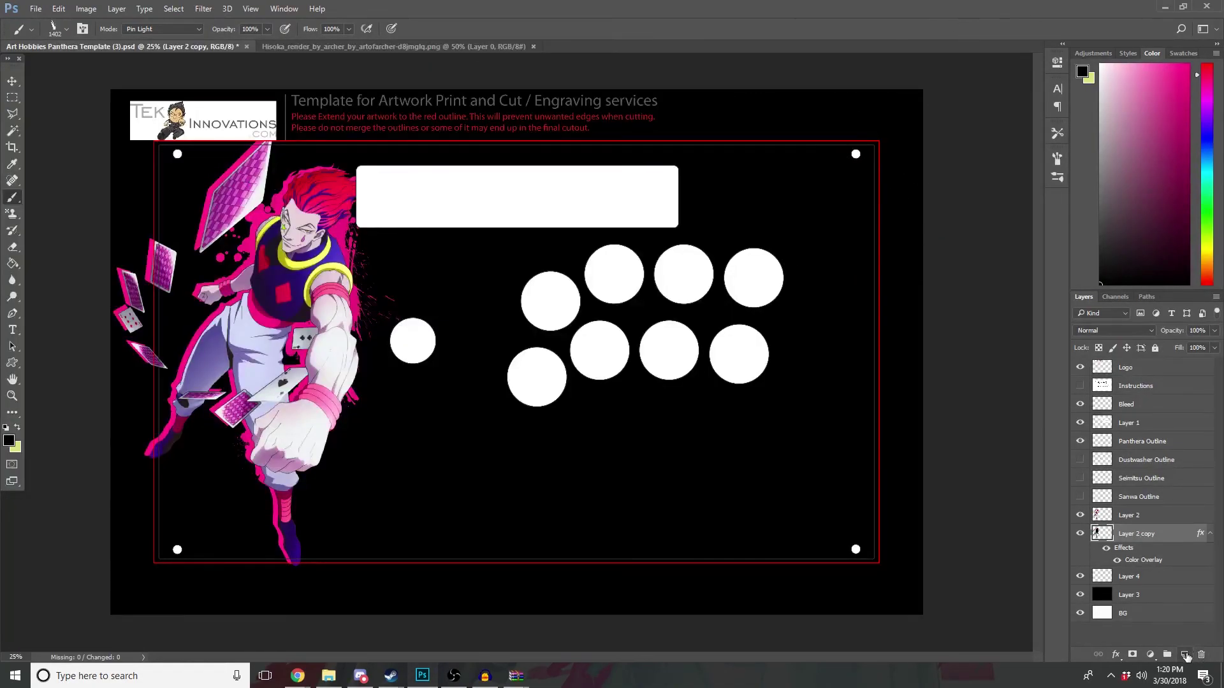
Step: On a new layer, sample the artwork's pink and stamp a splatter beside Hisoka's arm
click(1184, 654)
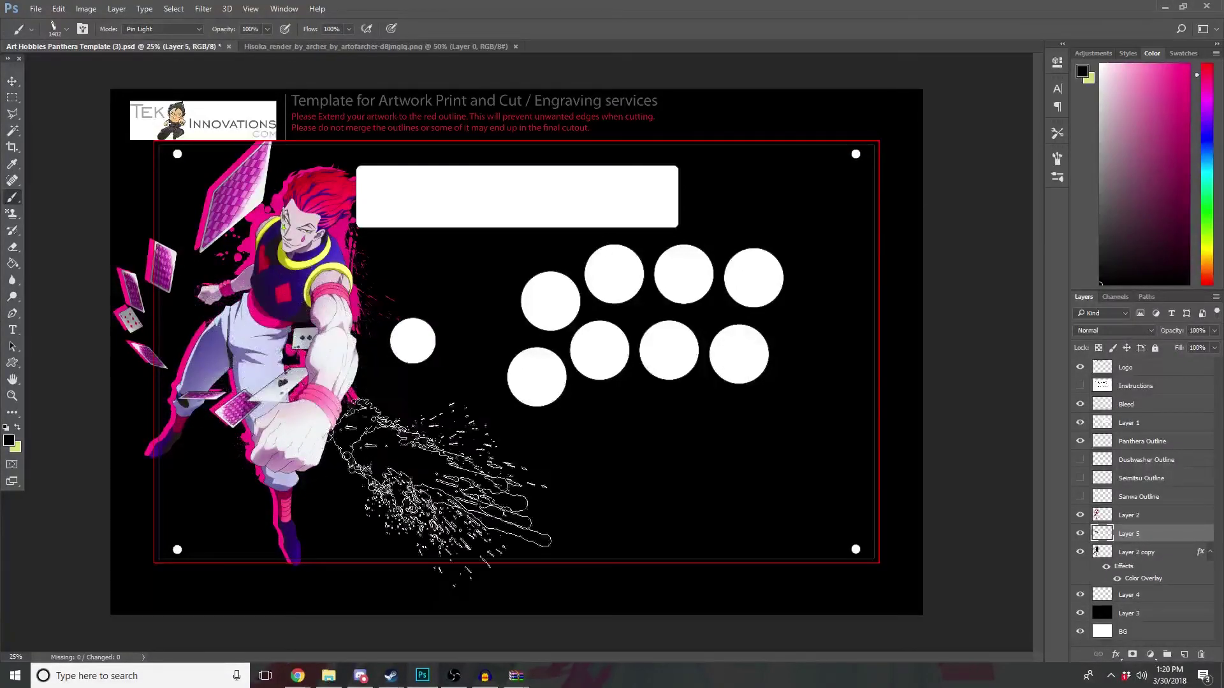
alt+click(189, 349)
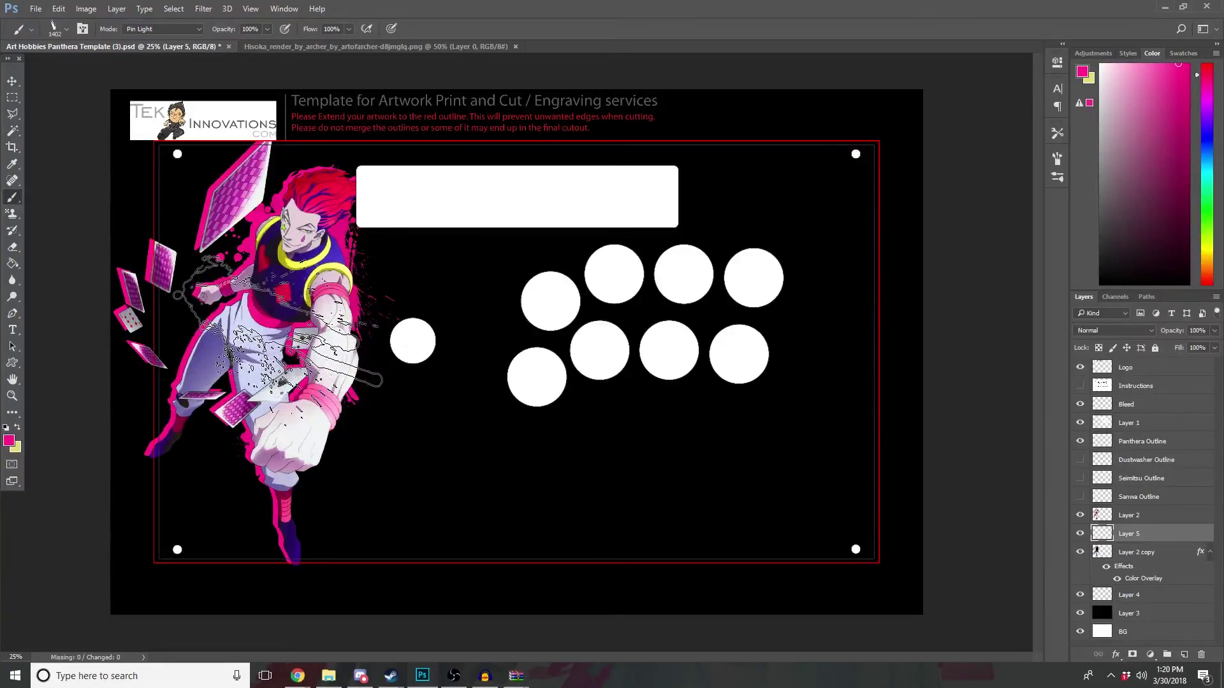
click(276, 321)
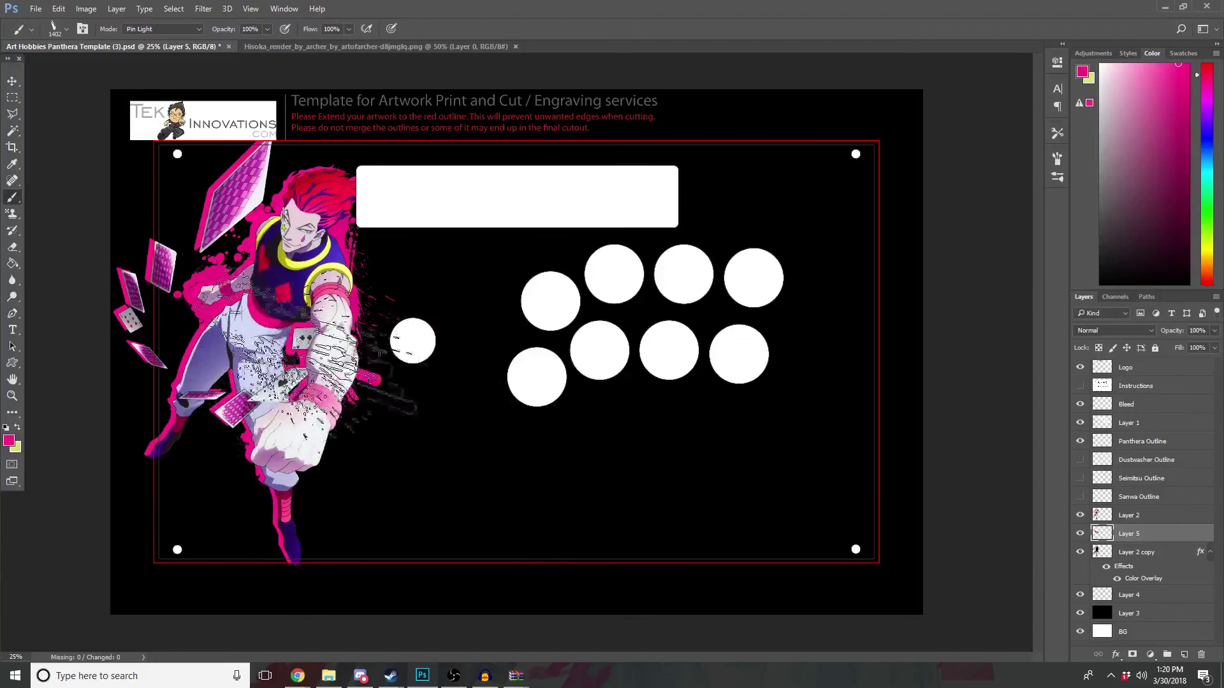
Step: Outline a polygonal lasso selection around the splatter, toggling Layer 5 to compare
click(14, 115)
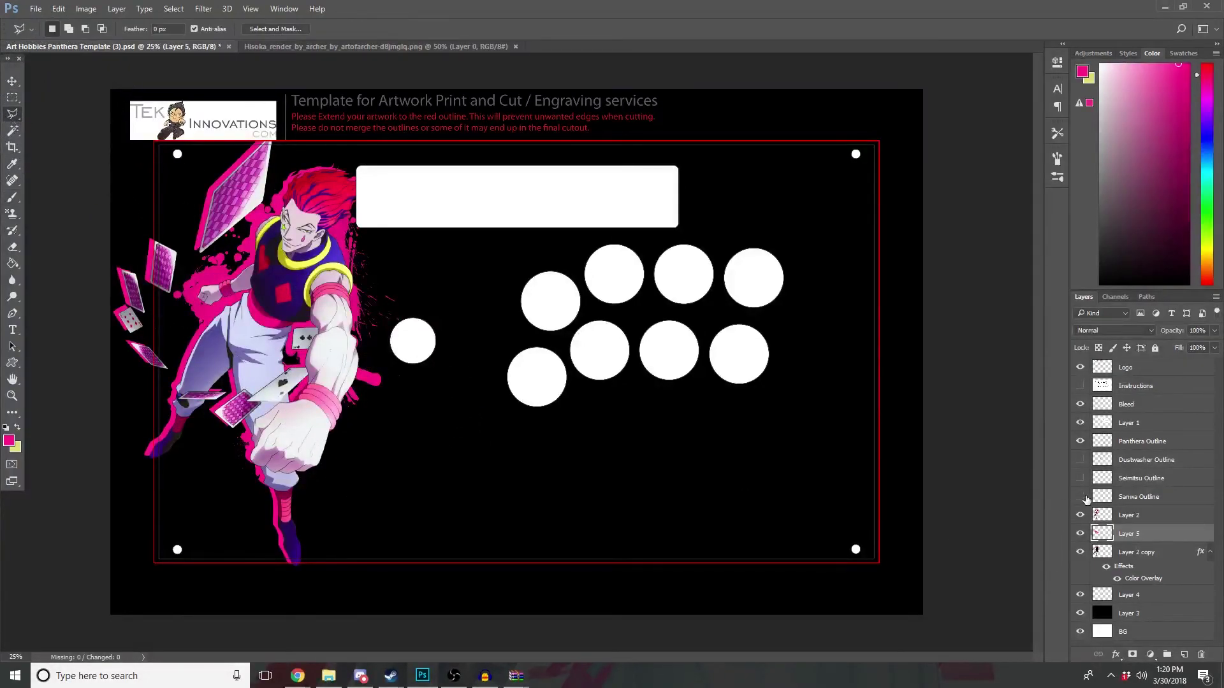
click(1084, 535)
click(514, 401)
click(297, 442)
click(547, 474)
Step: Return to the brush and add another empty layer above Layer 5
click(13, 198)
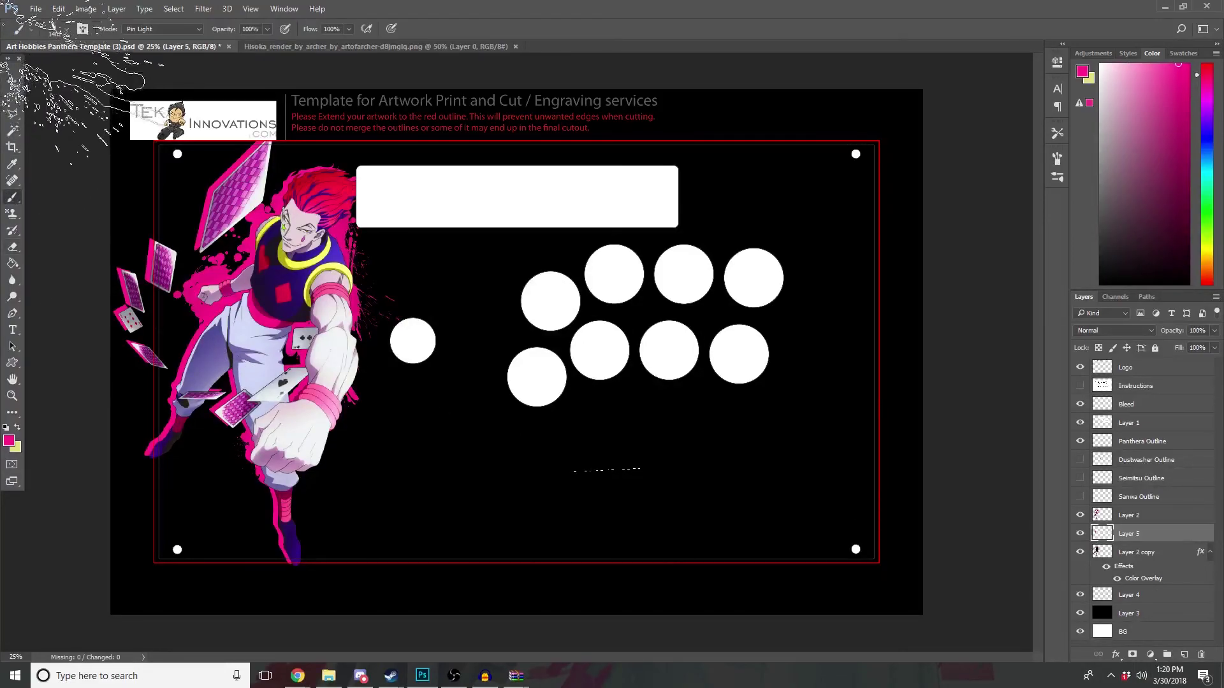
click(68, 30)
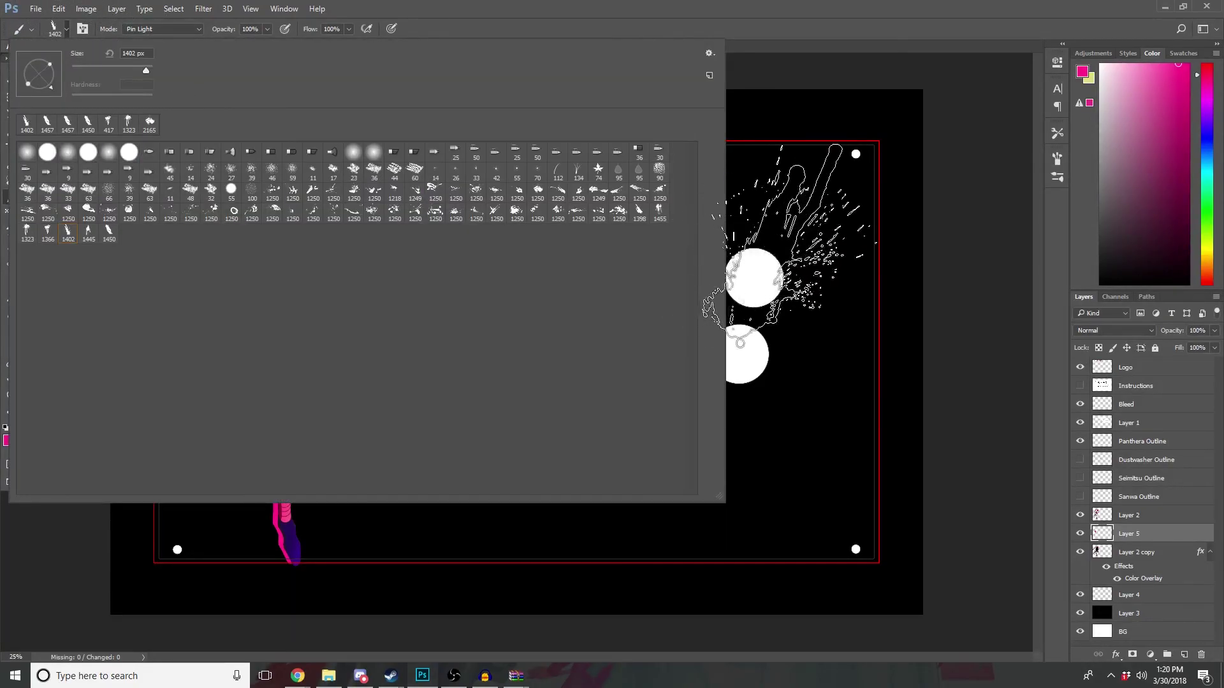
key(Escape)
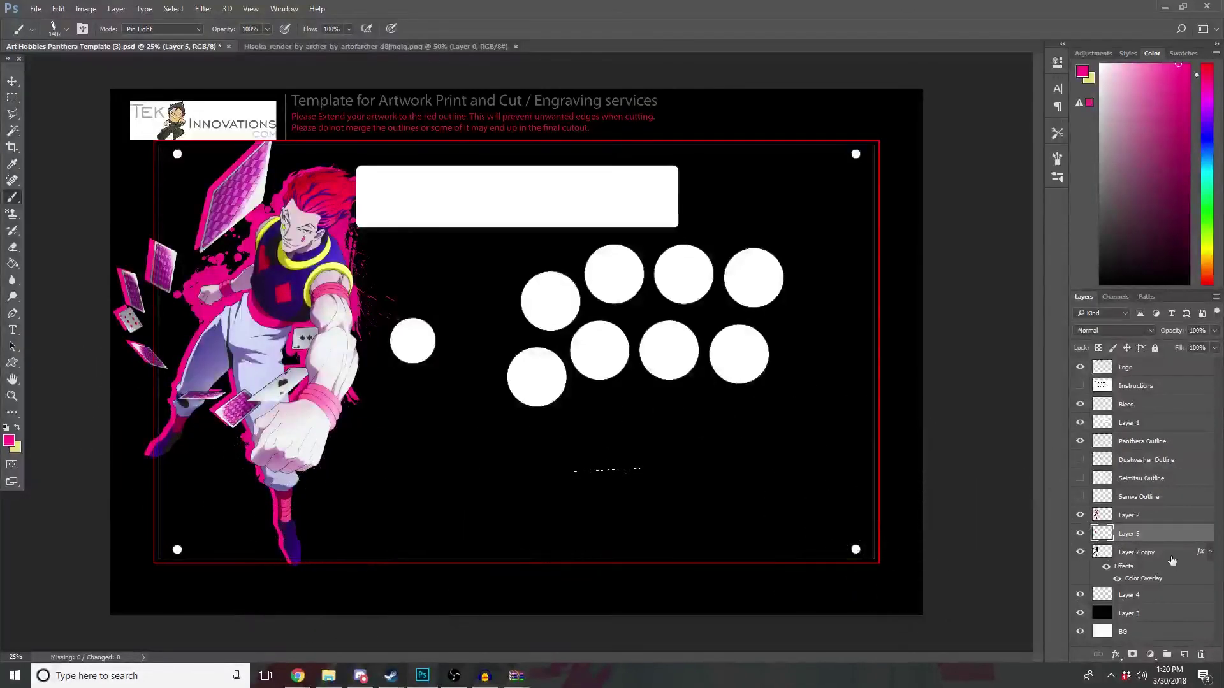
click(1183, 655)
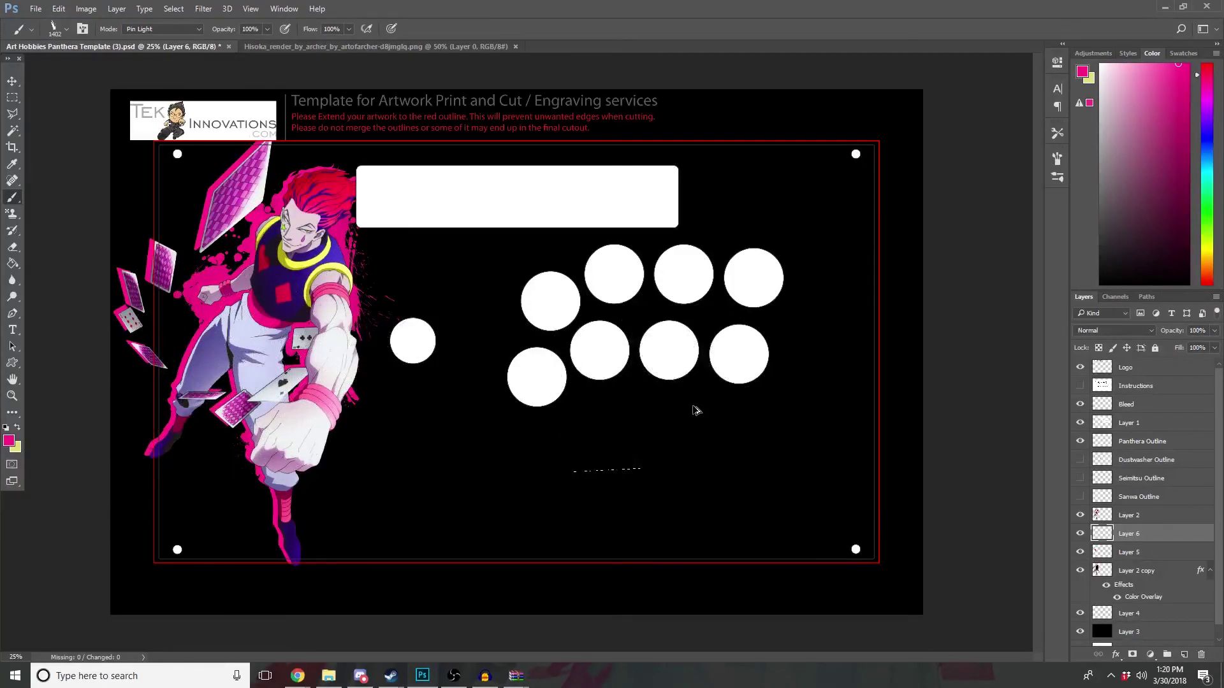
Step: Set the brush blend mode to Normal and try a pink splatter below the buttons, then undo it
click(157, 28)
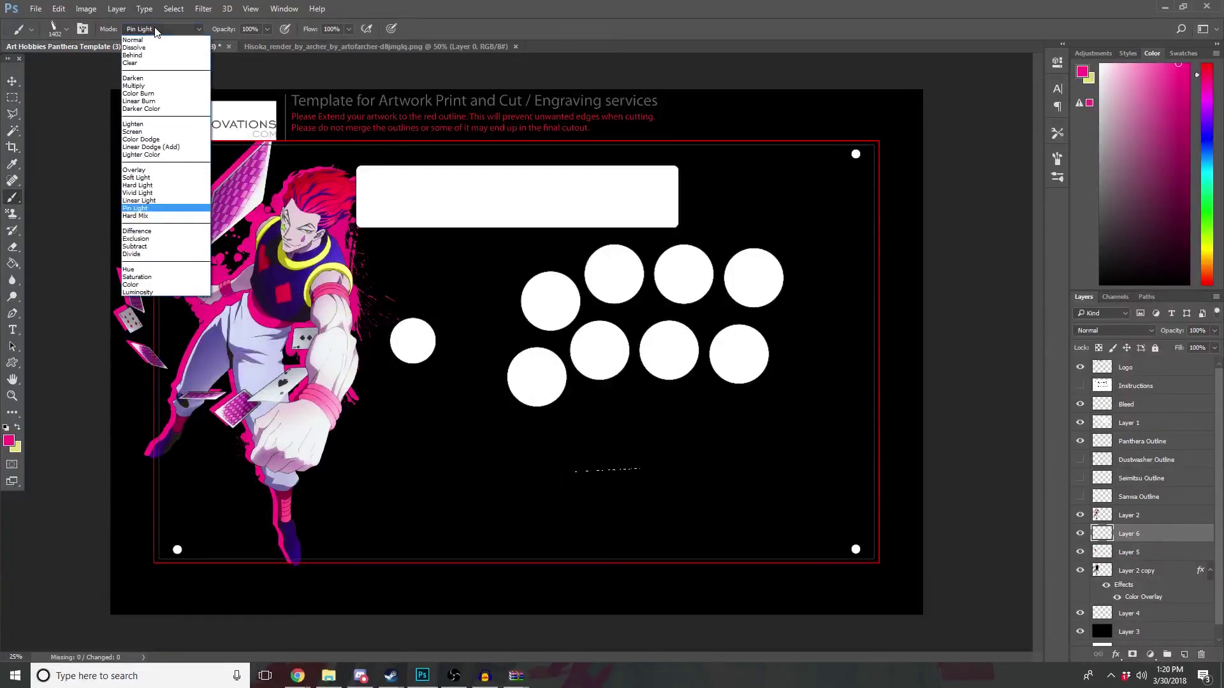
click(156, 33)
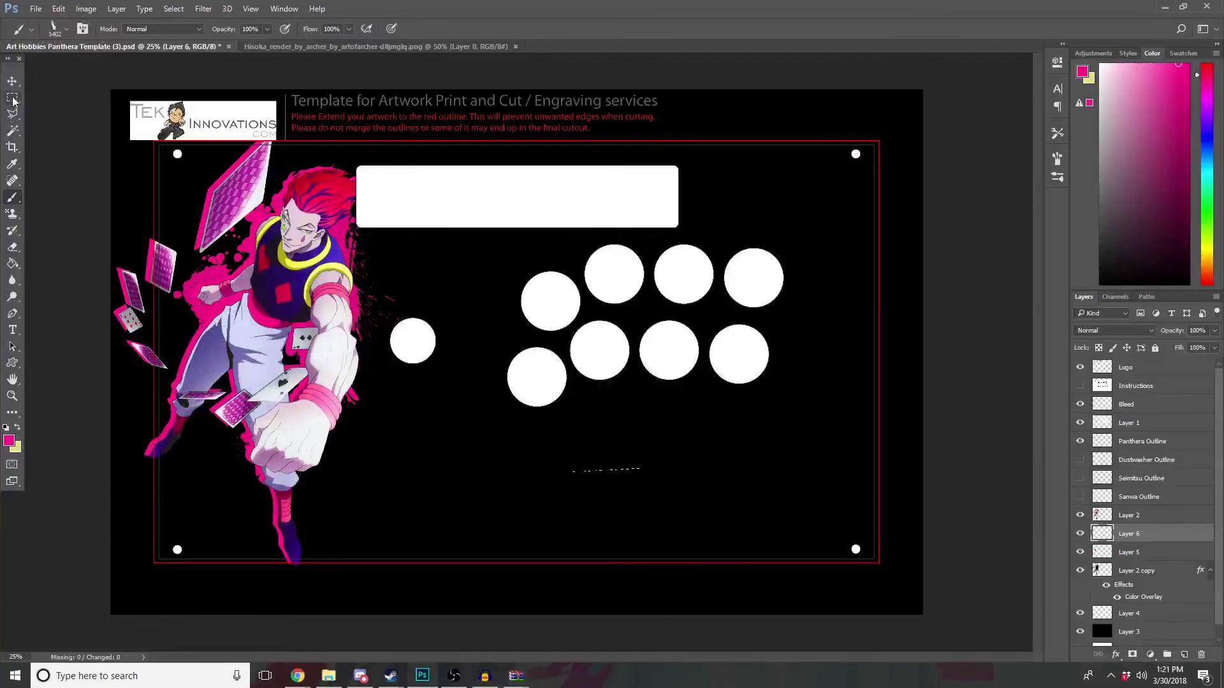
key(m)
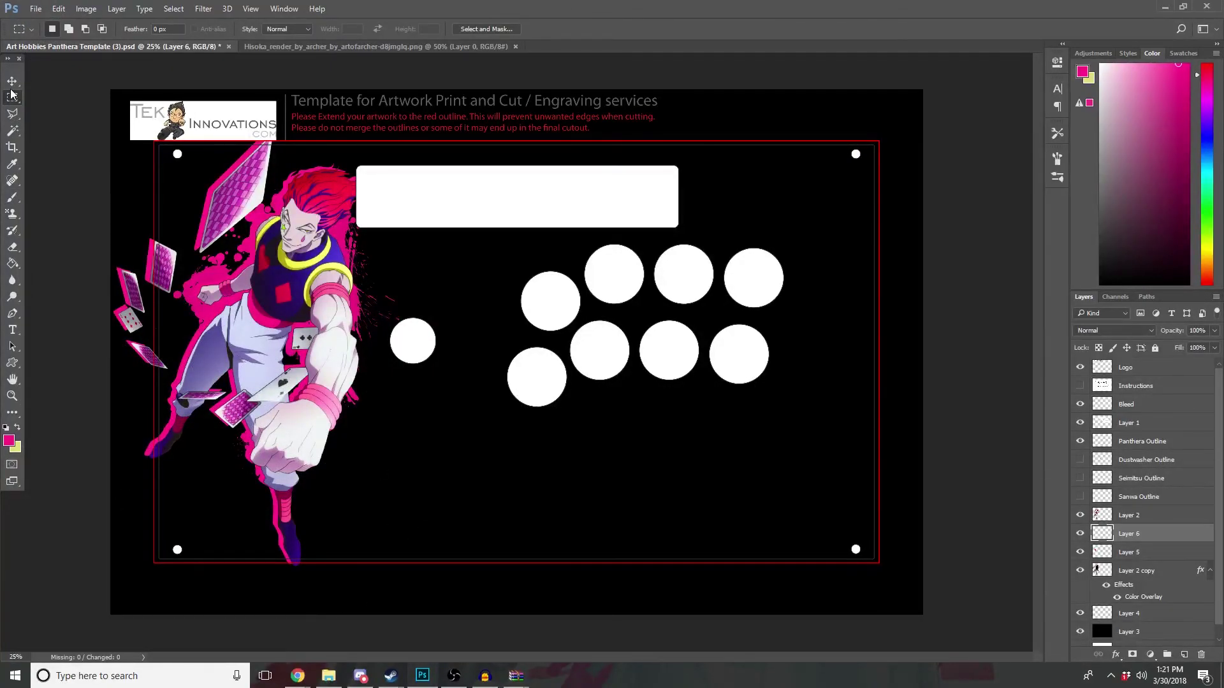
click(11, 129)
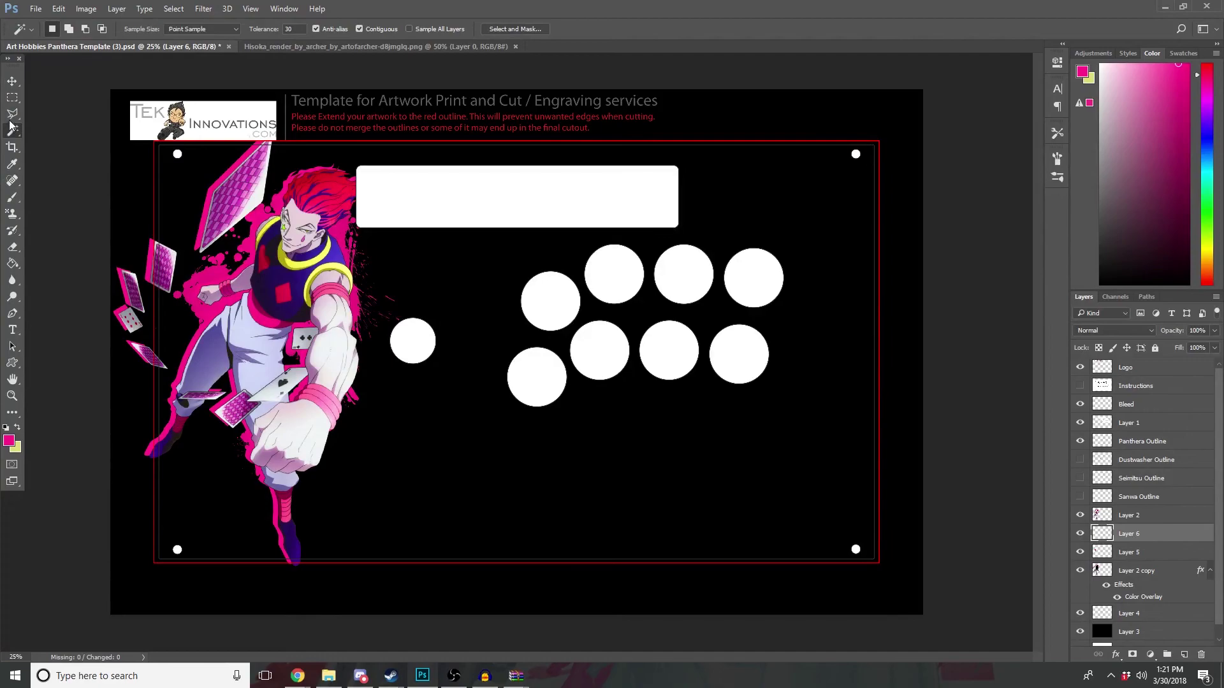
click(11, 195)
click(613, 443)
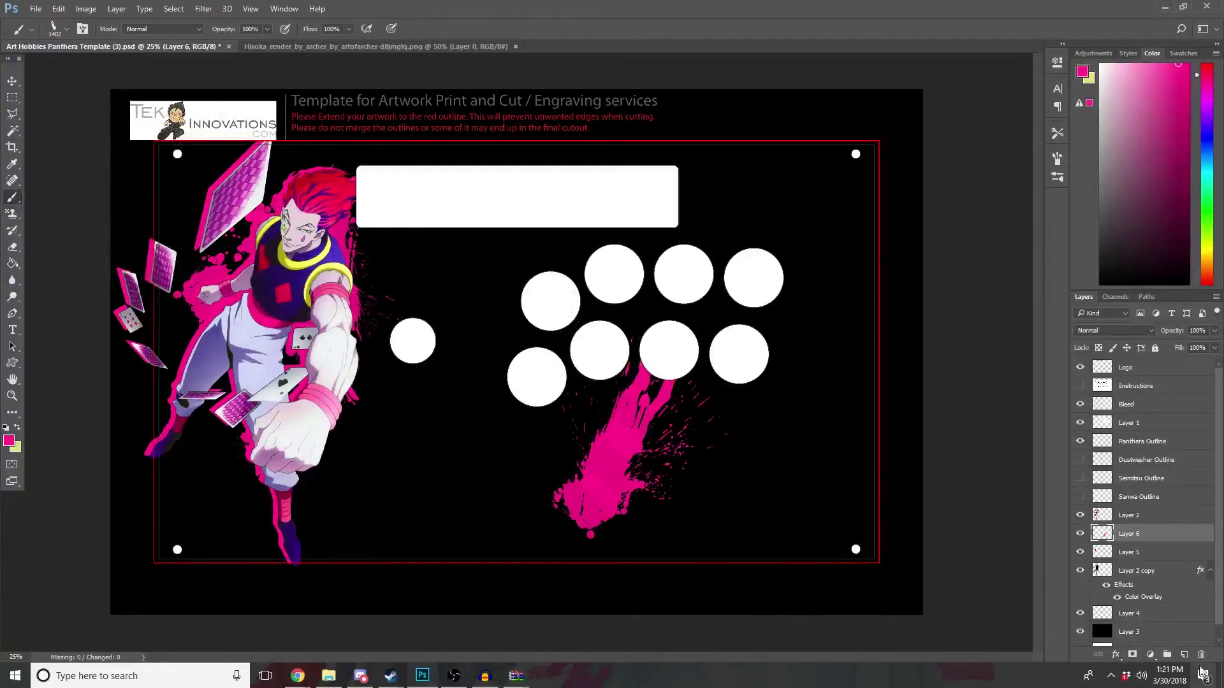
key(ctrl+alt+z)
key(ctrl+alt+z)
key(ctrl+alt+z)
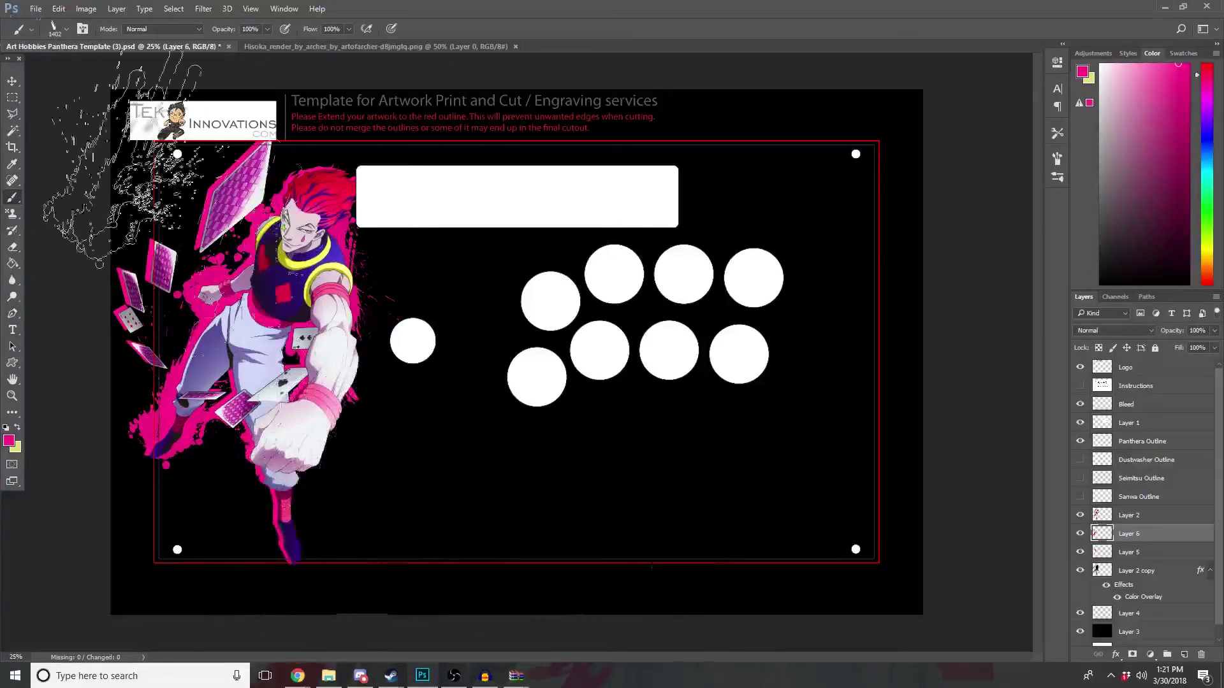
Step: Try a large pink splatter below the character, undo it, and pick a large splatter brush
click(68, 30)
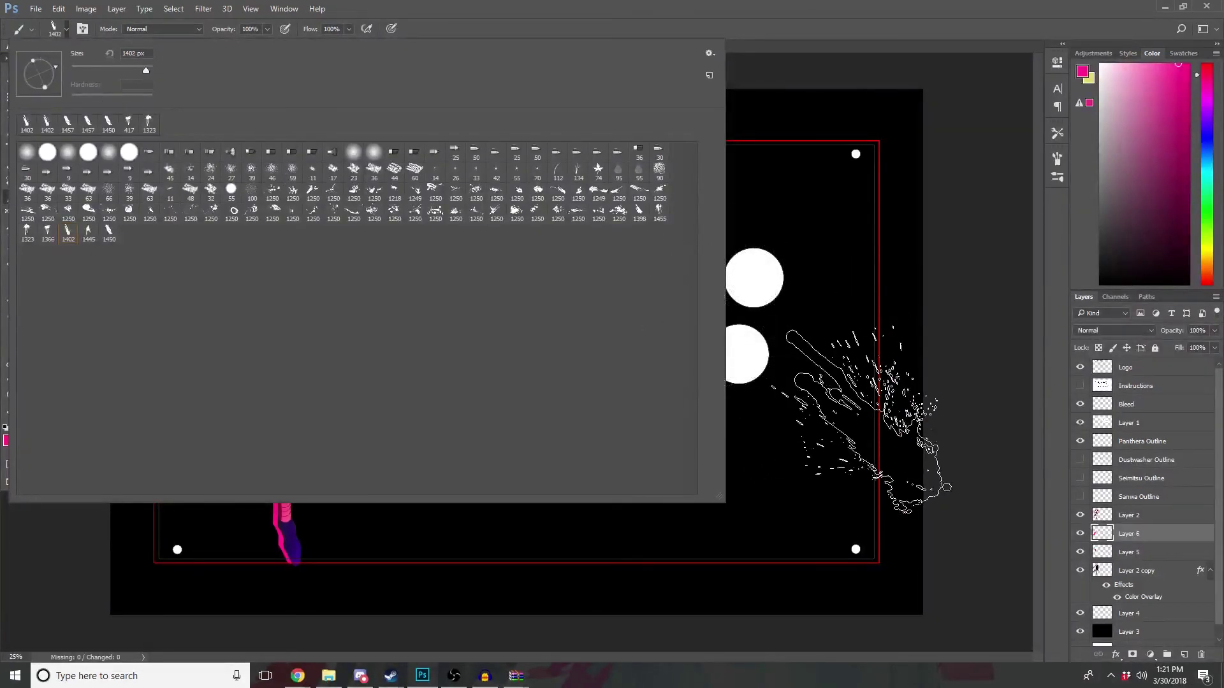
click(839, 18)
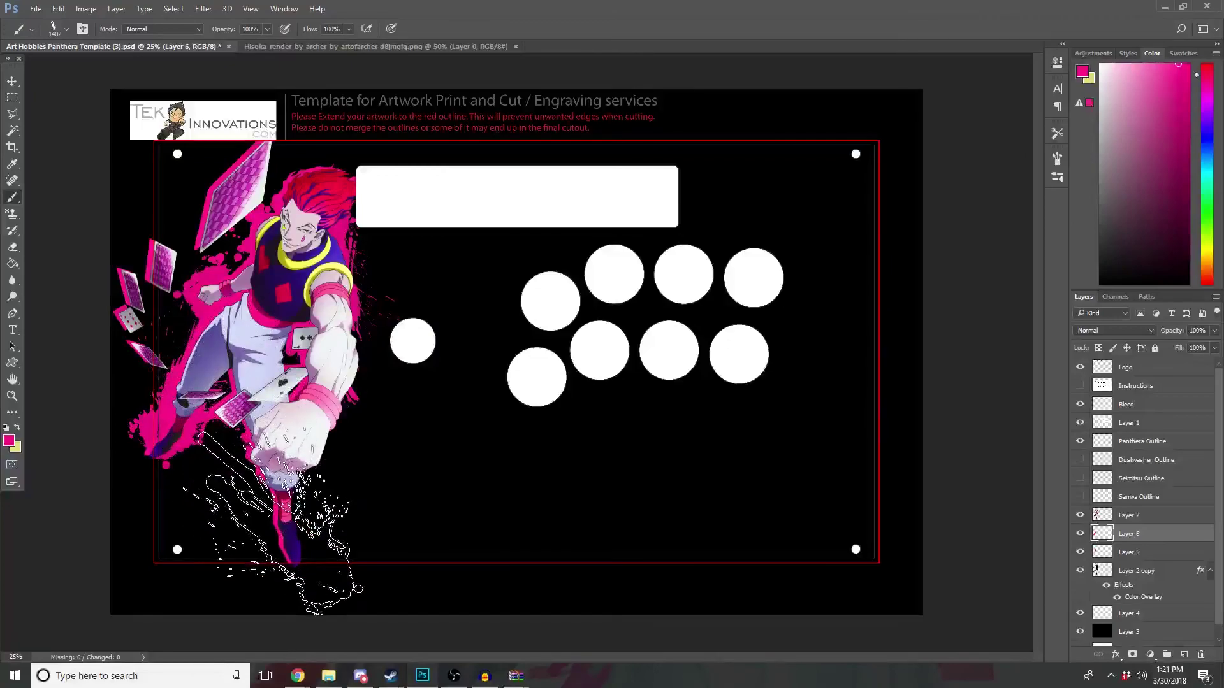
click(290, 545)
key(ctrl+z)
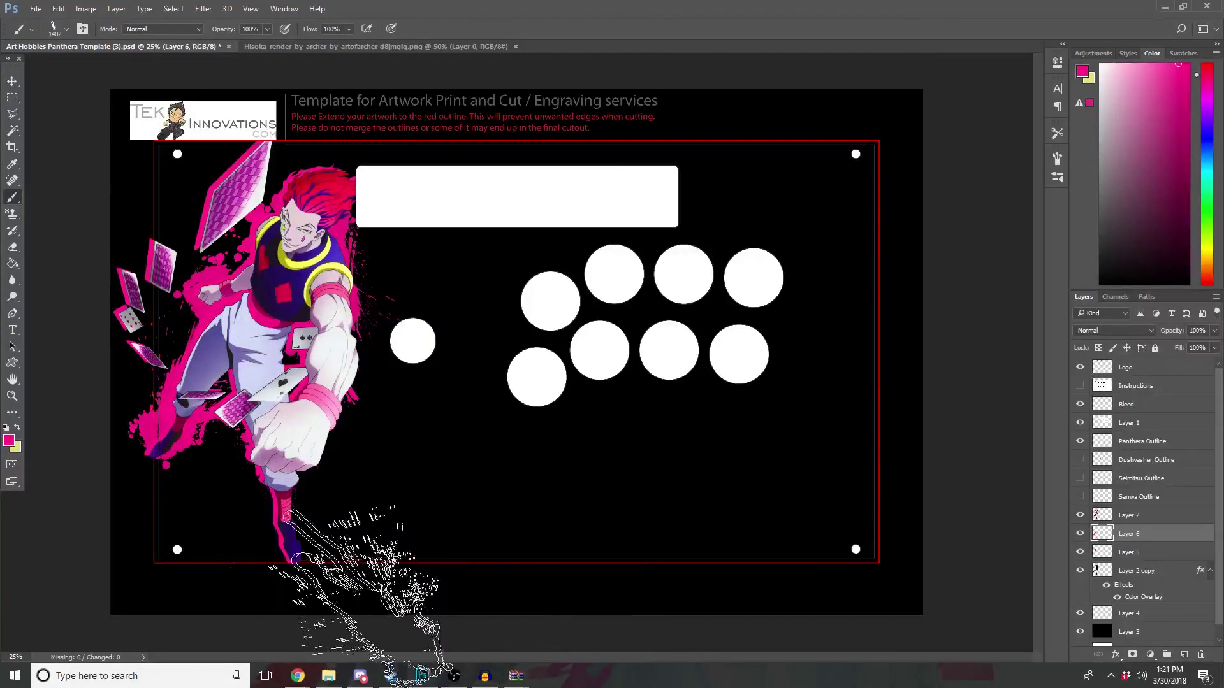
click(63, 32)
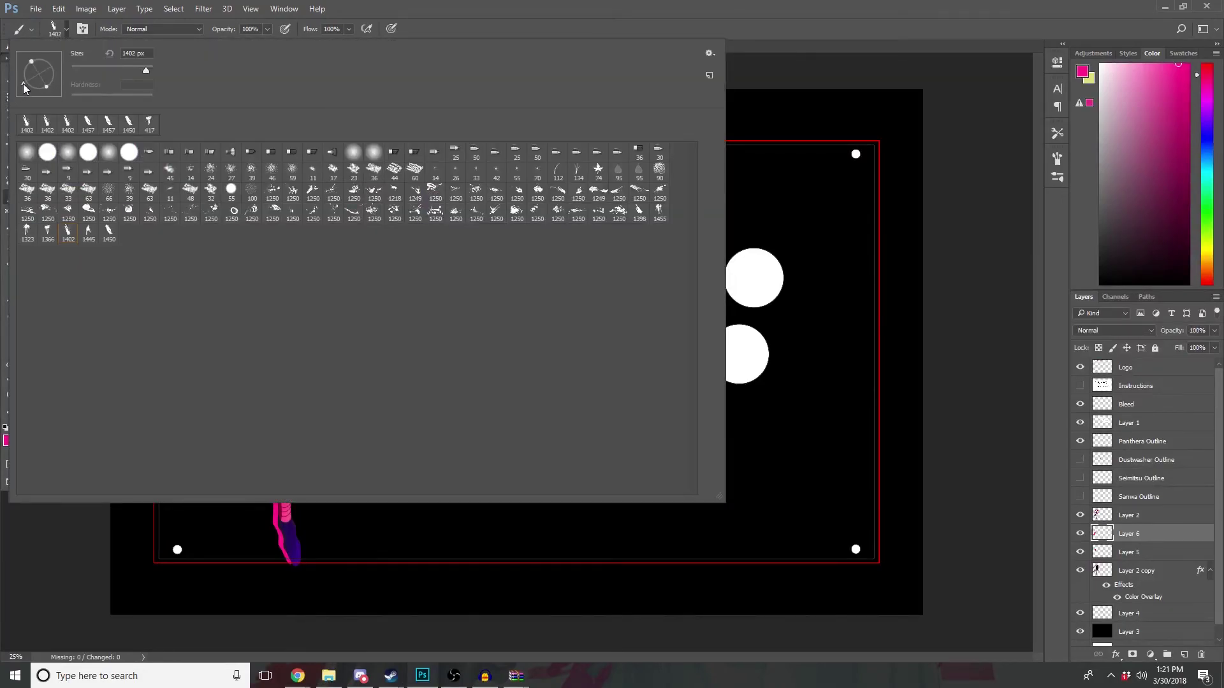
click(767, 35)
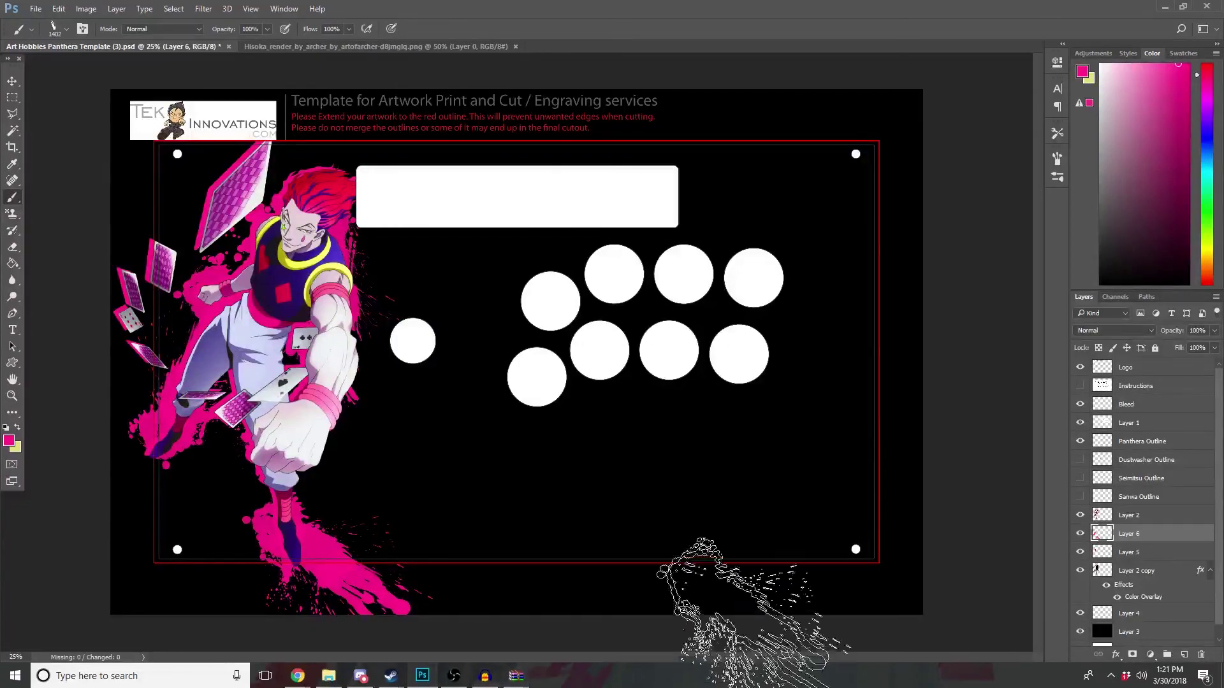
click(6, 130)
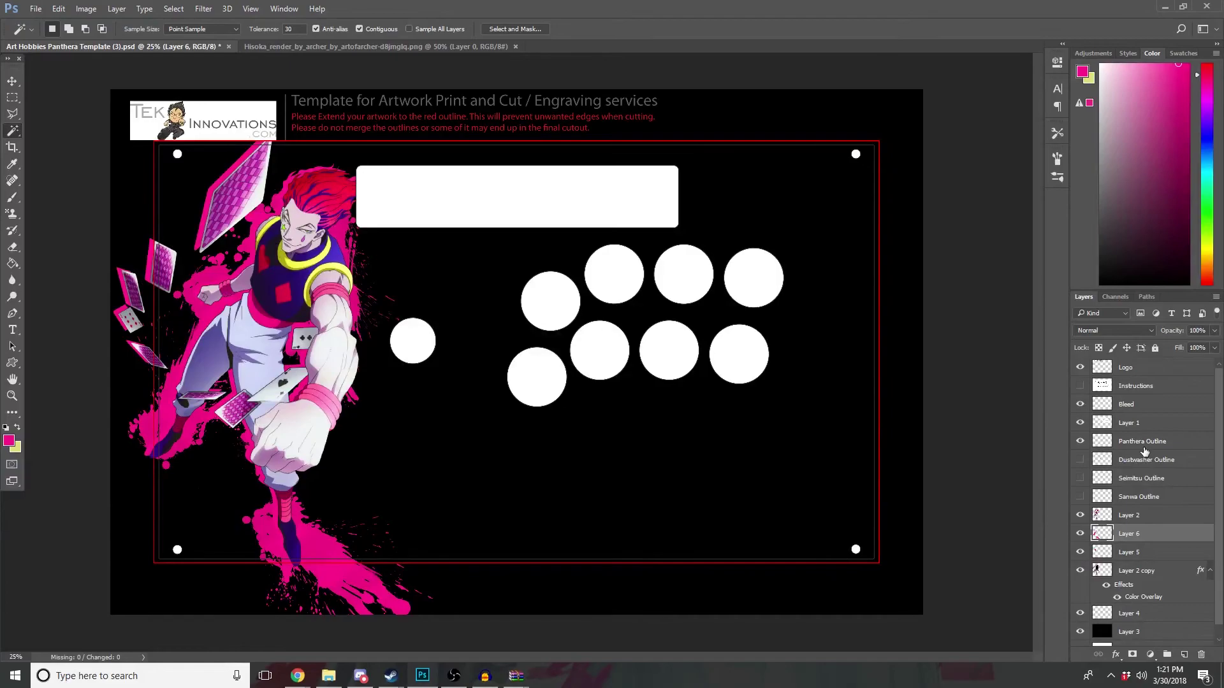
Step: Magic-wand the margin outside the red outline on Bleed and fill it white on Layer 1
click(1128, 408)
click(903, 220)
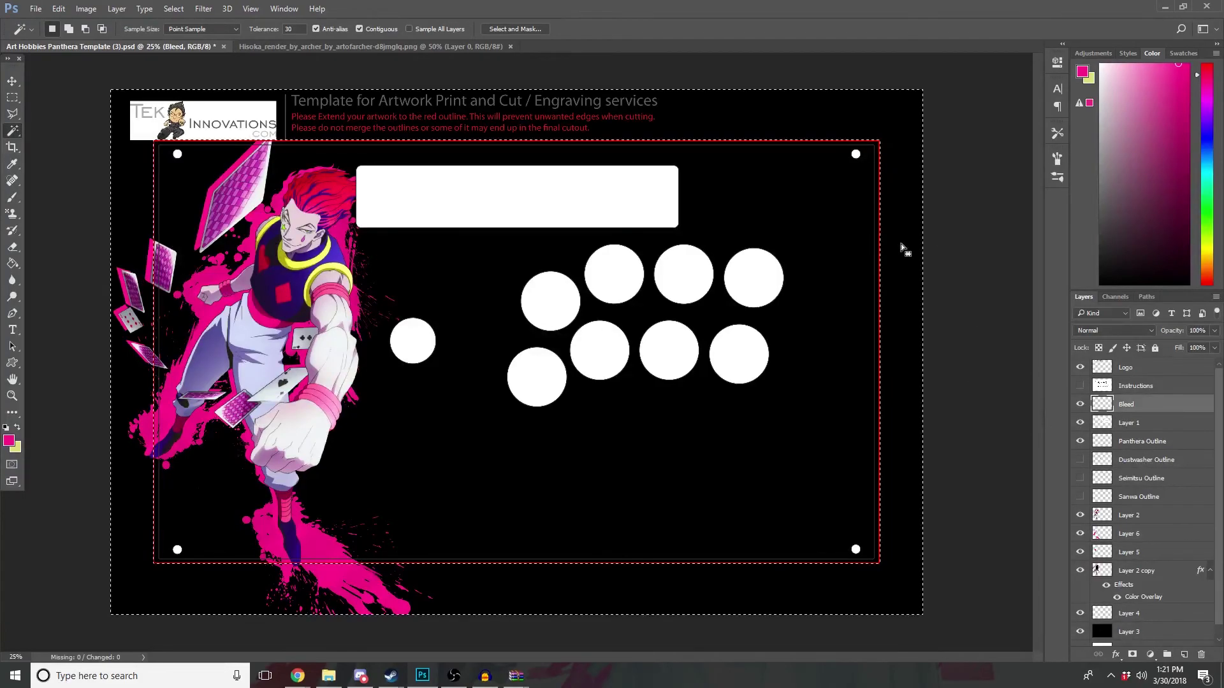
drag(1130, 181, 1078, 66)
click(1134, 424)
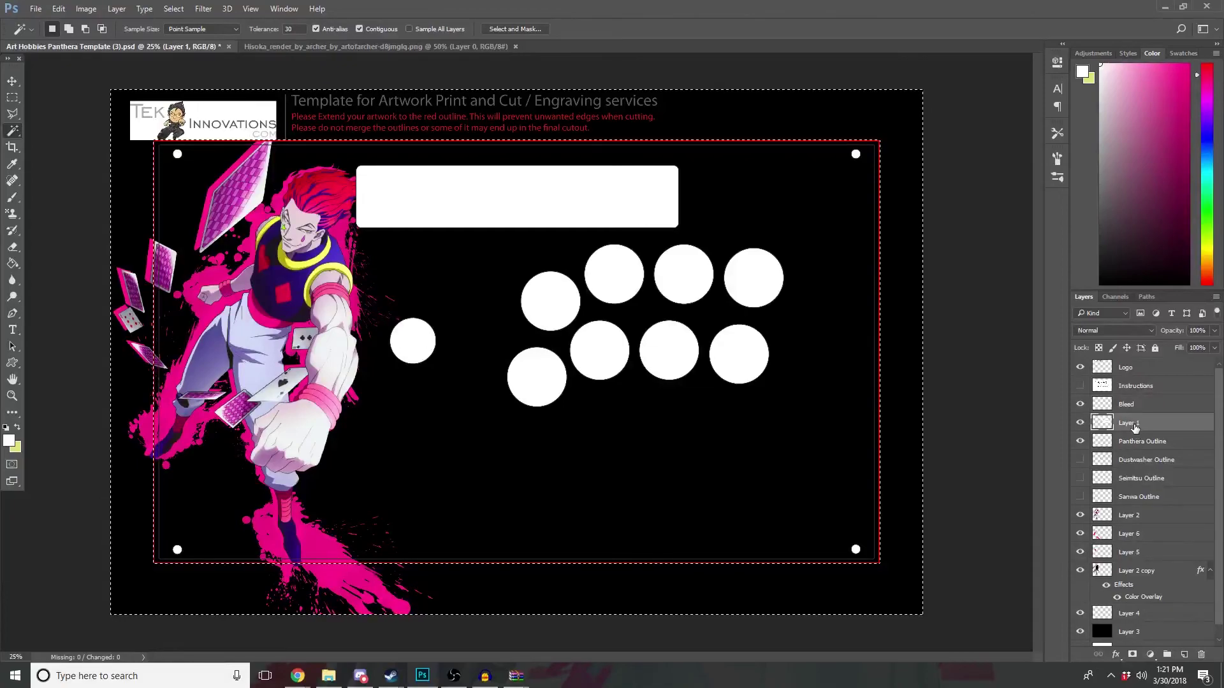
key(alt+BackSpace)
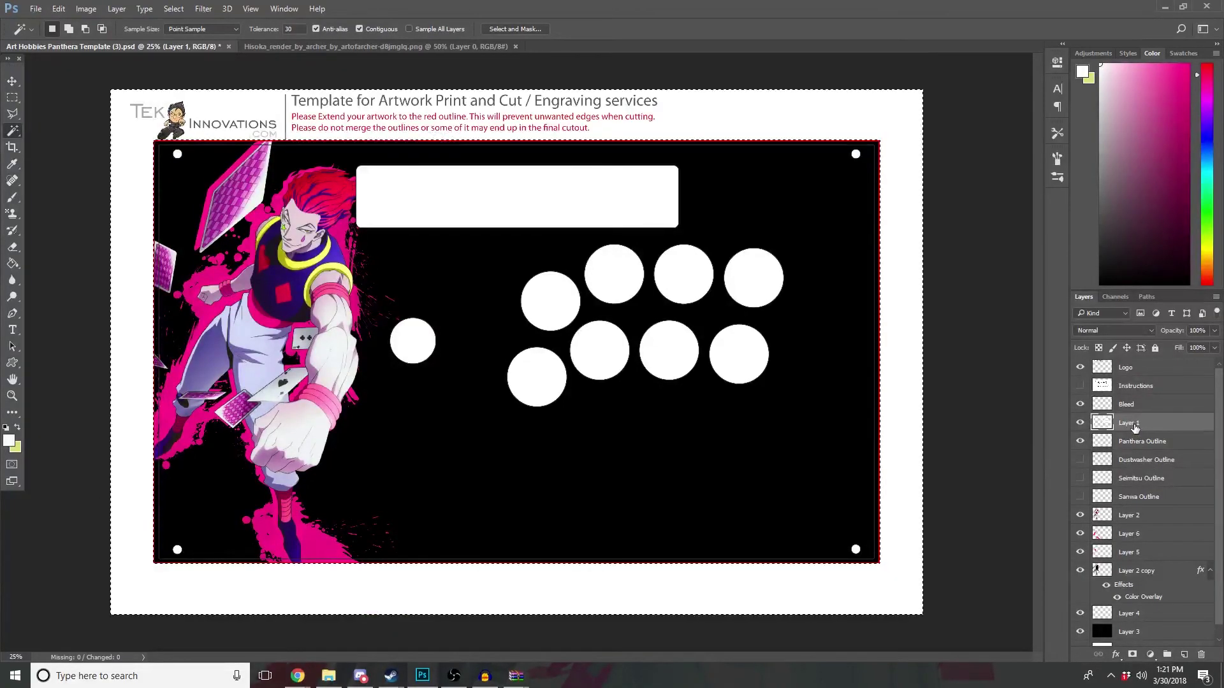
click(13, 97)
key(ctrl+d)
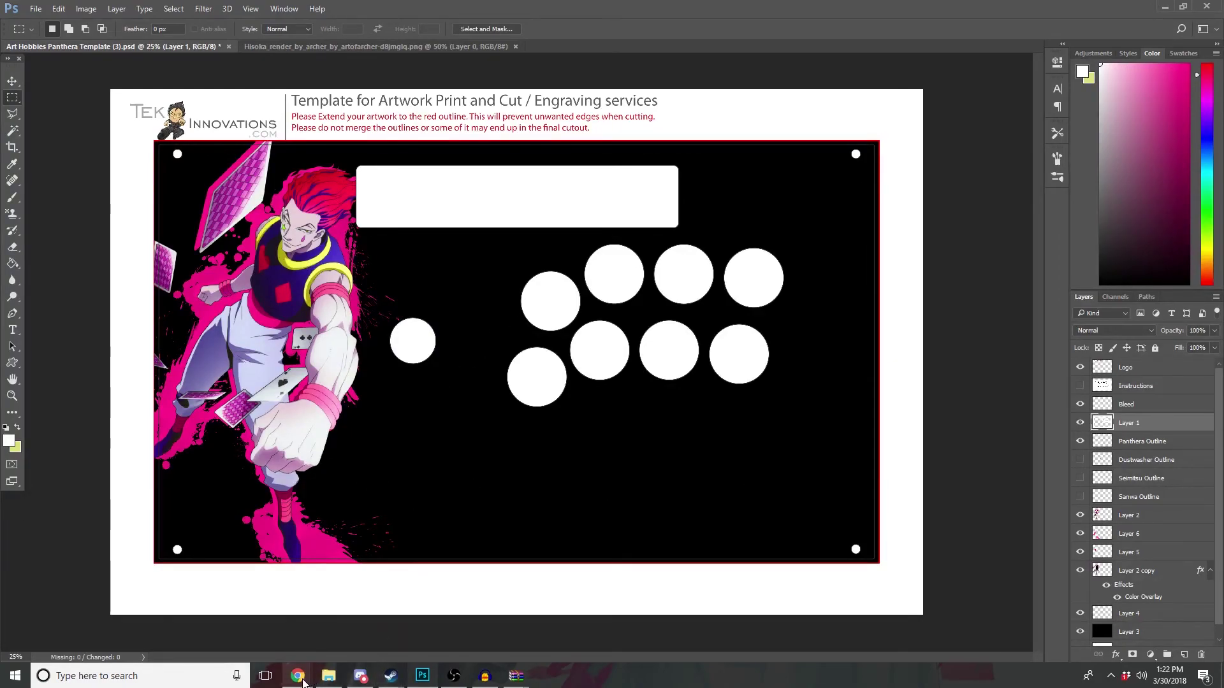
Step: Google 'playing cards brush' in a new Chrome tab
mouse_move(297, 676)
click(364, 622)
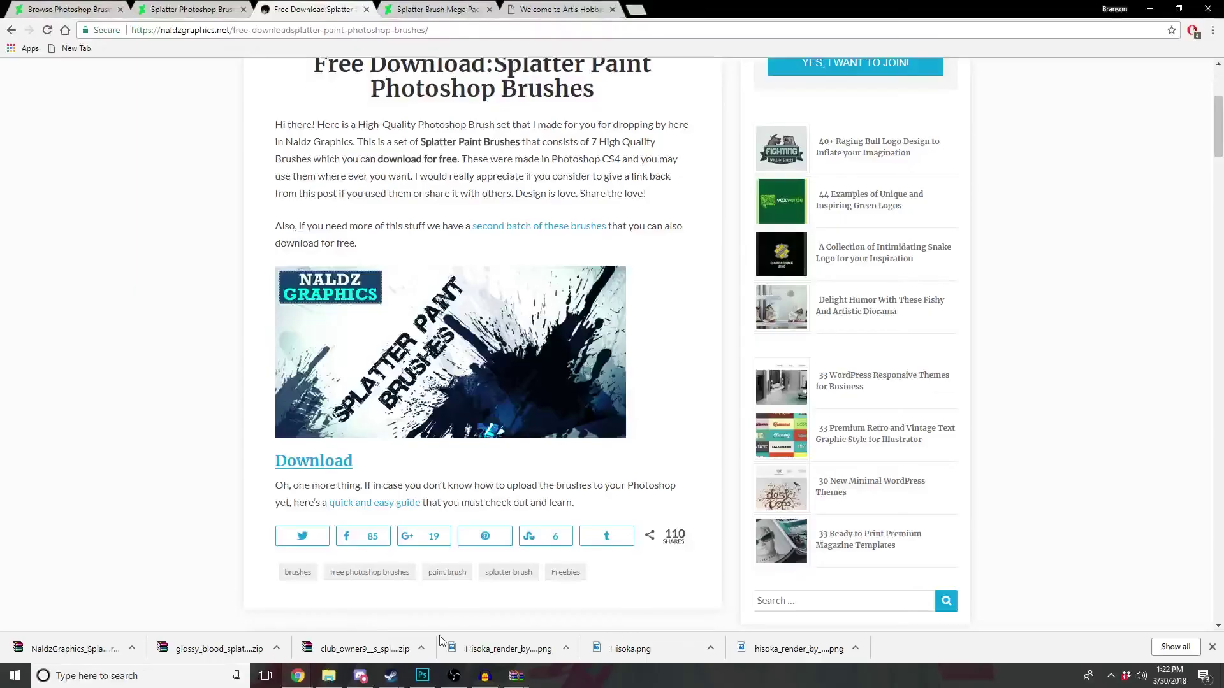
click(635, 10)
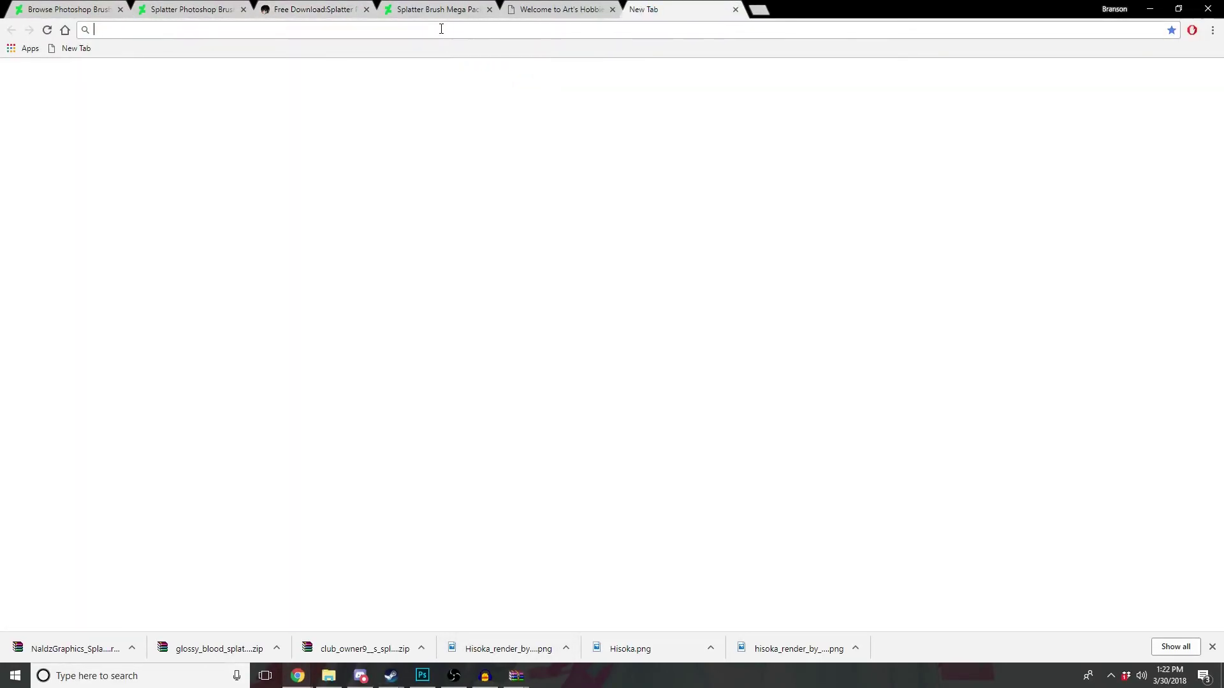
text(playin)
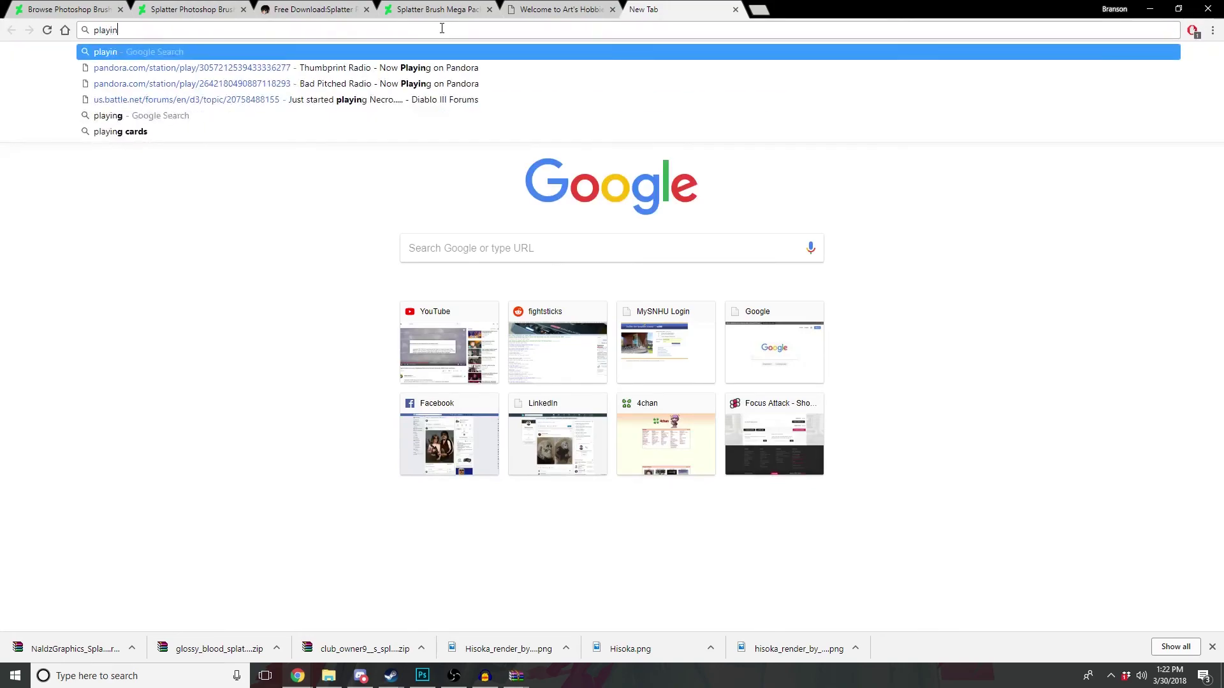
text(g cards )
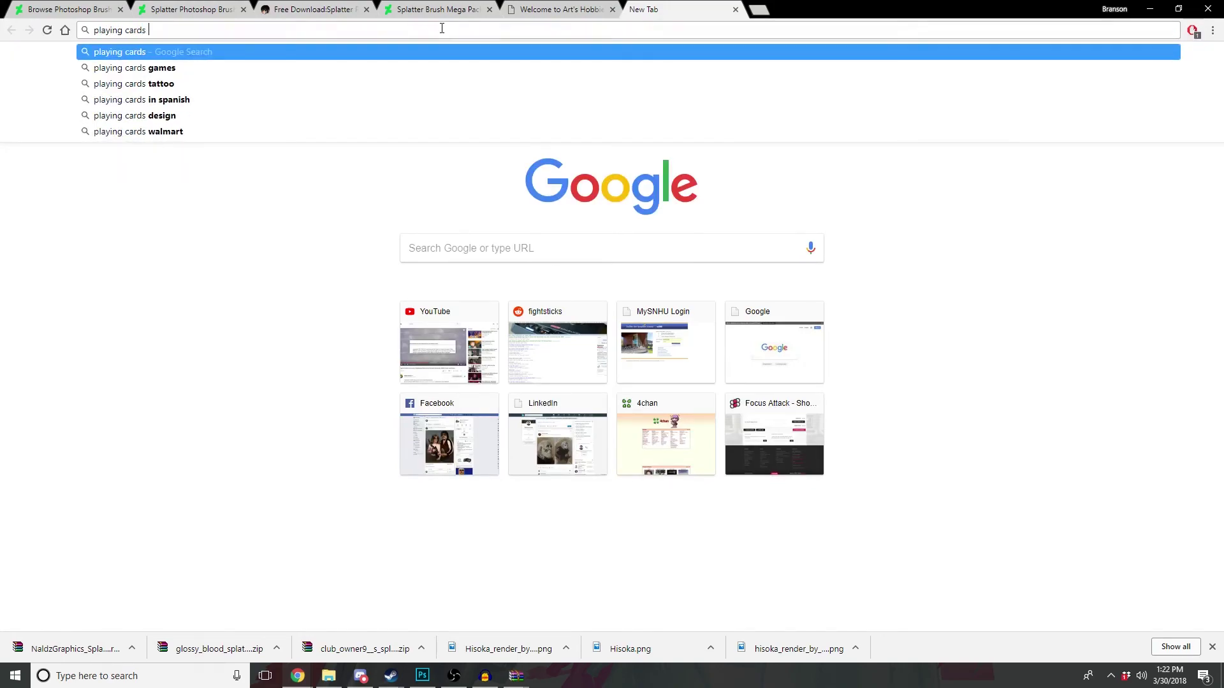
text(brush)
key(Return)
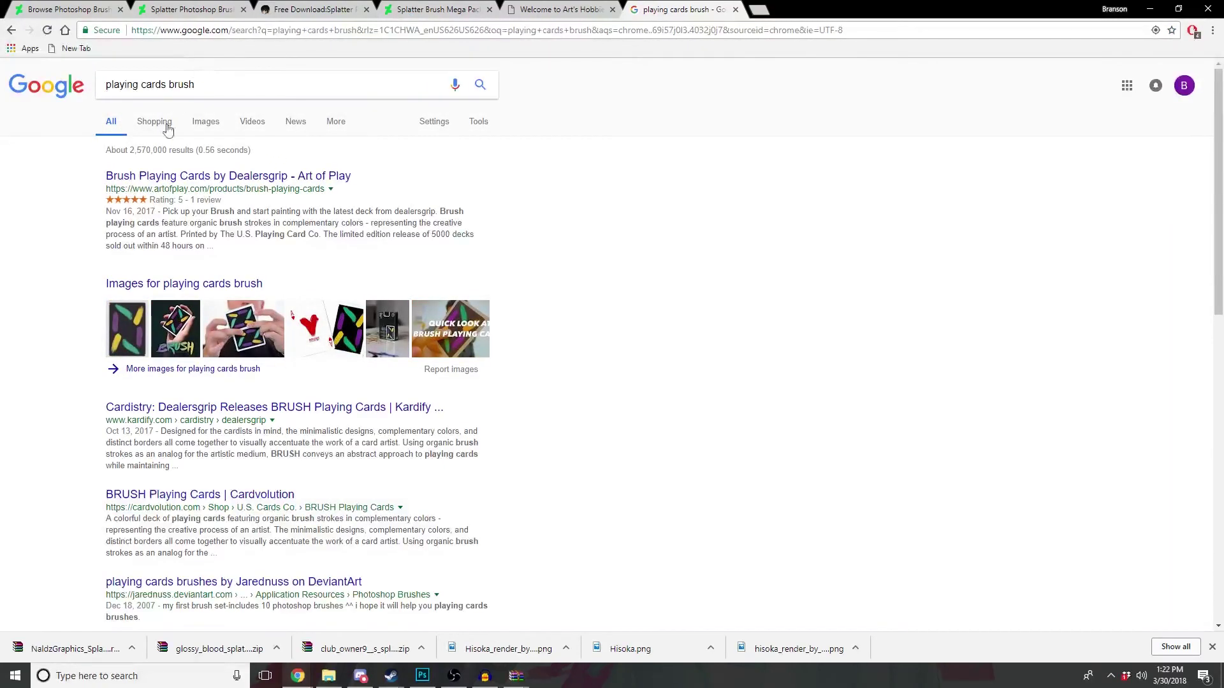
Step: Search DeviantArt for 'playing cards', open the playing cards brushes set and download it
click(190, 13)
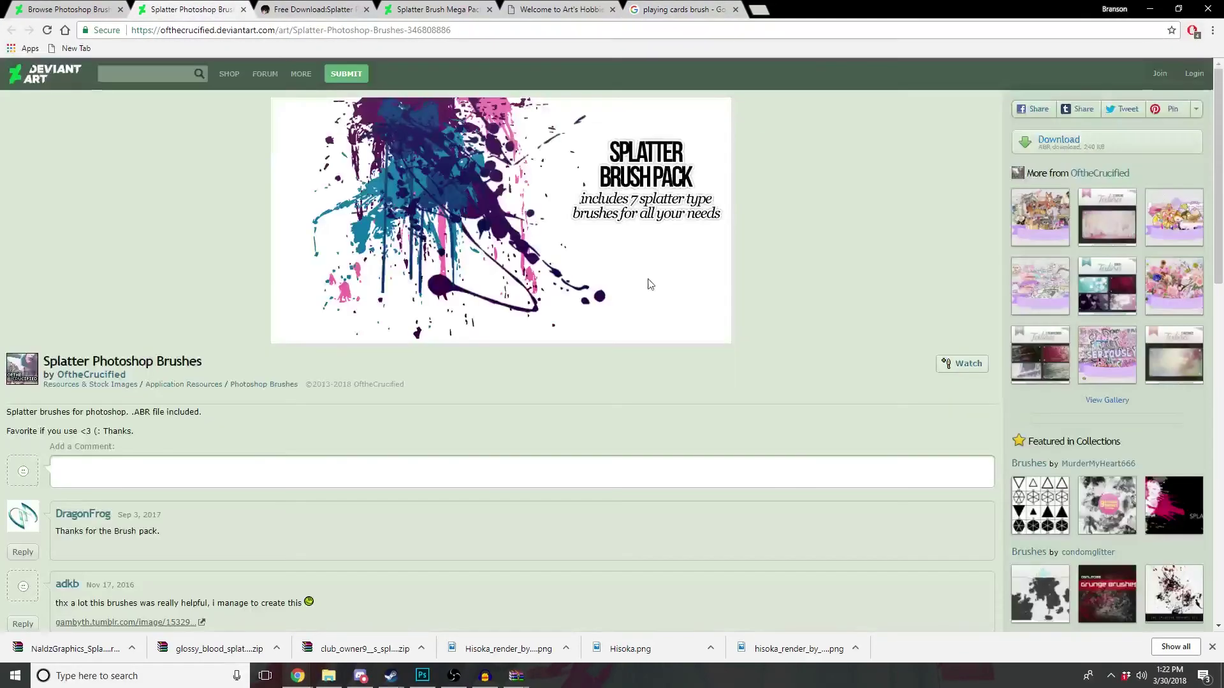
text(p)
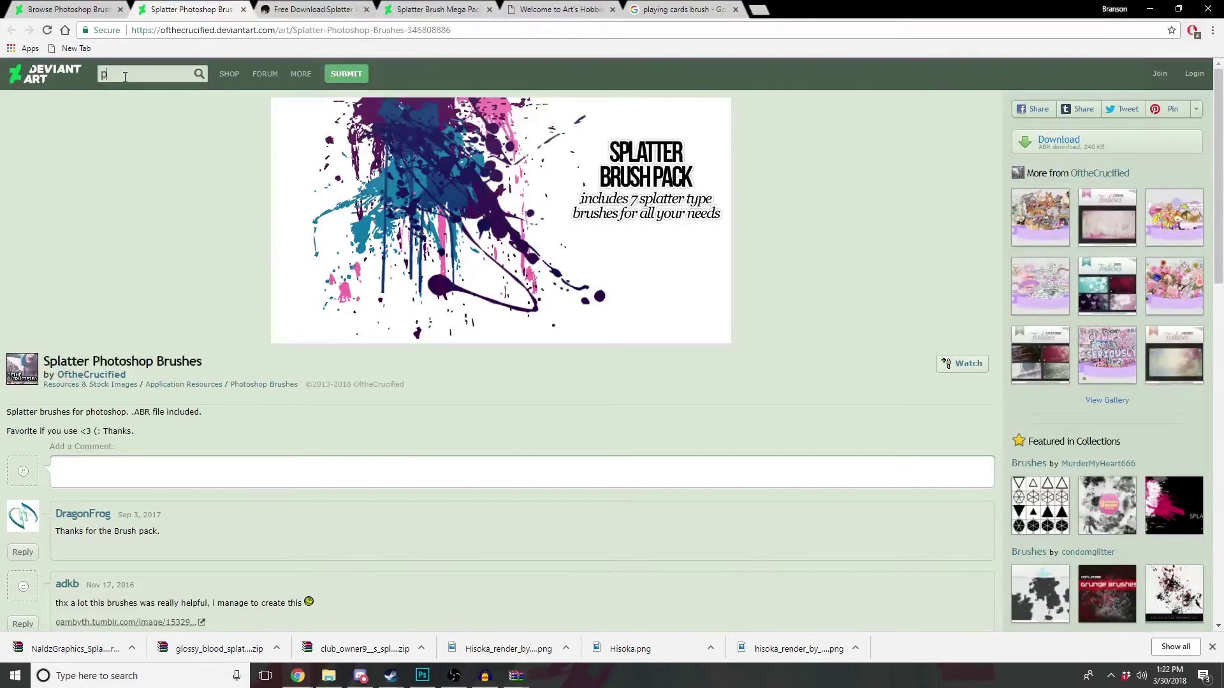
text(laying cards brush)
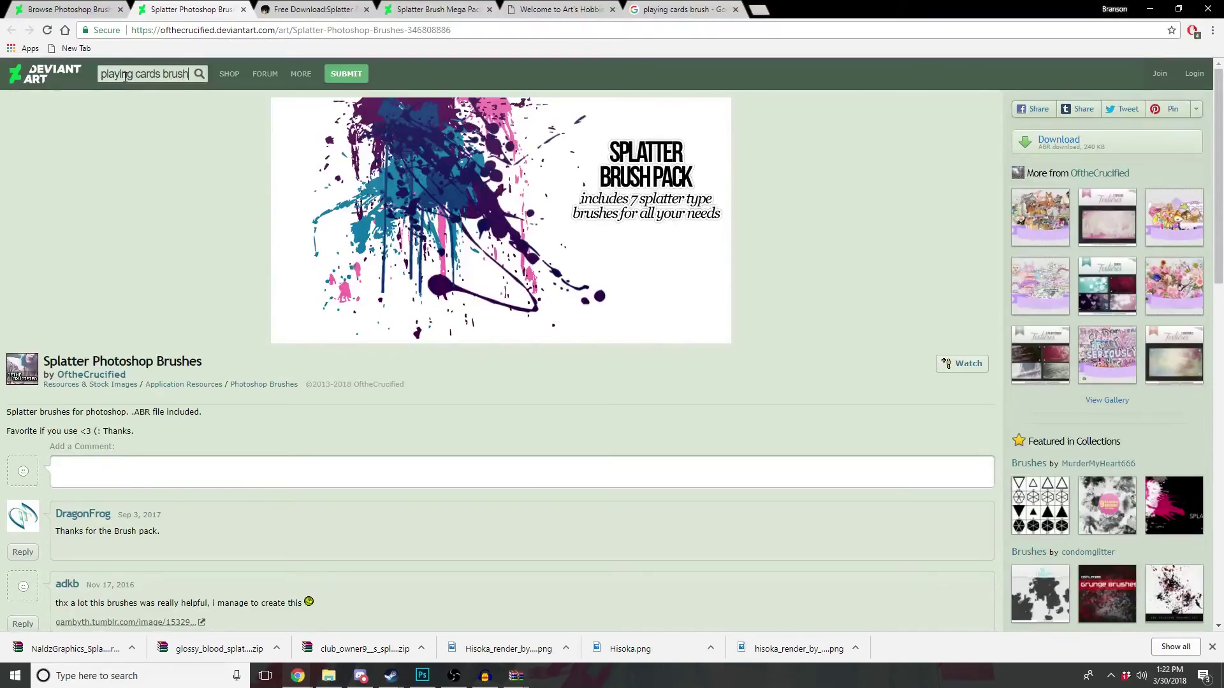
key(Return)
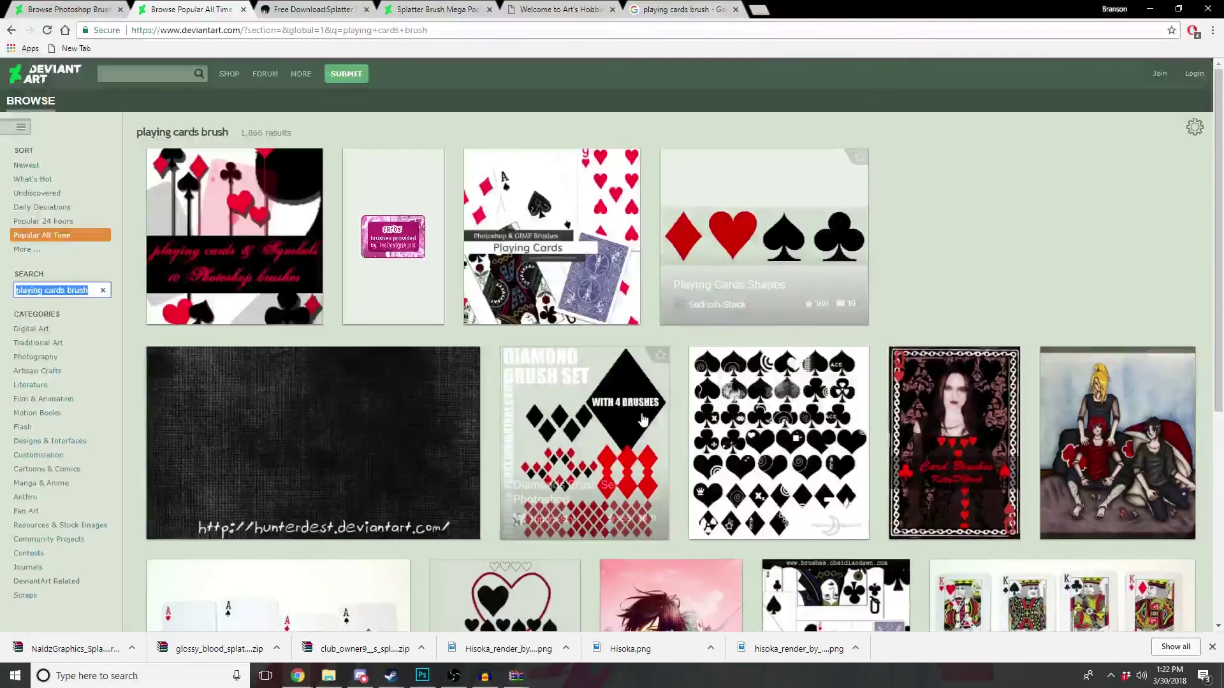
scroll(649, 453, down, 3)
scroll(649, 453, down, 2)
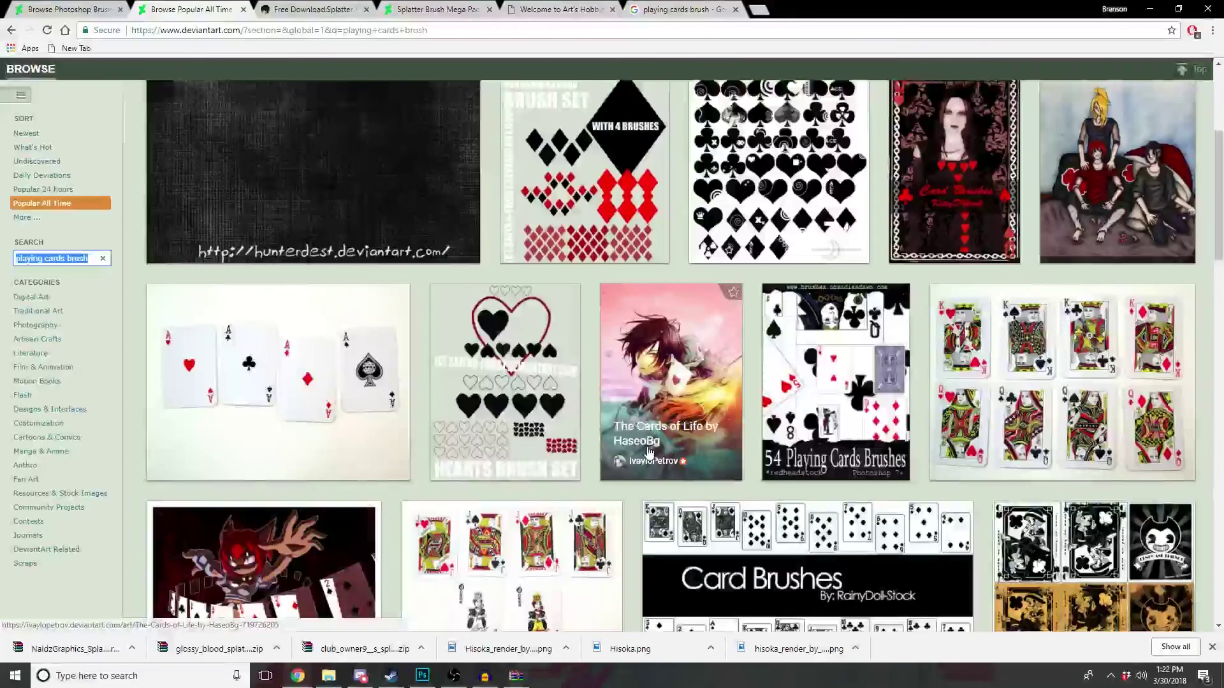
scroll(649, 451, down, 2)
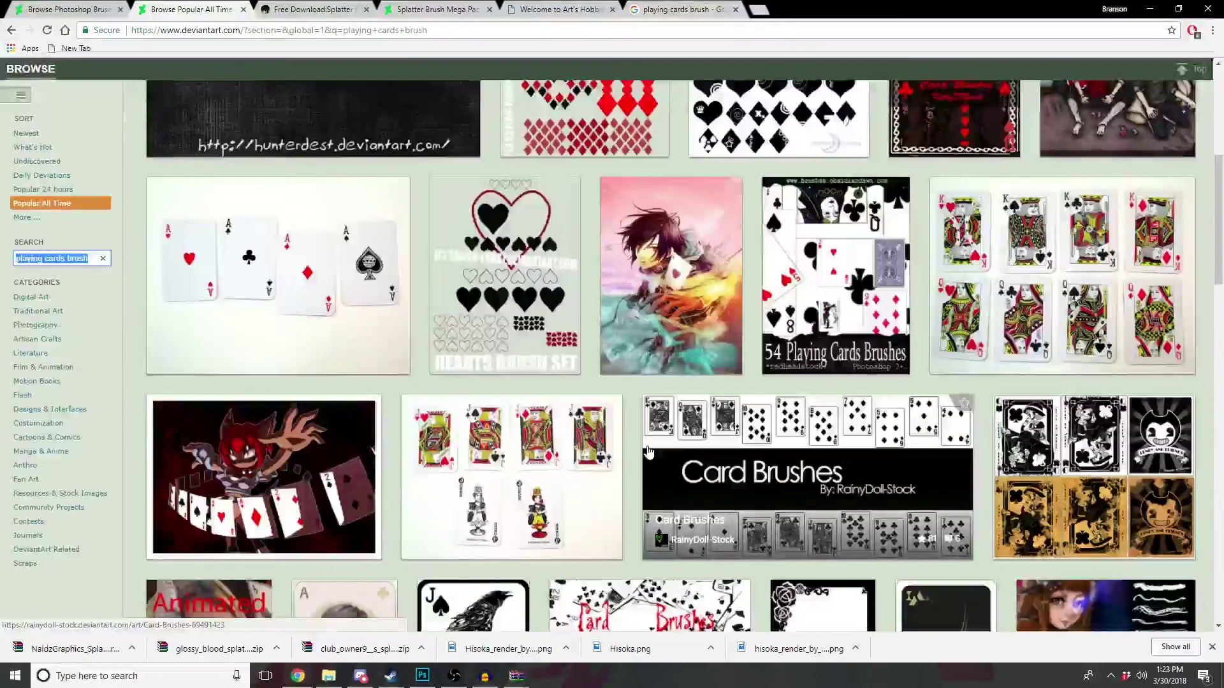
scroll(649, 451, down, 1)
scroll(649, 451, down, 2)
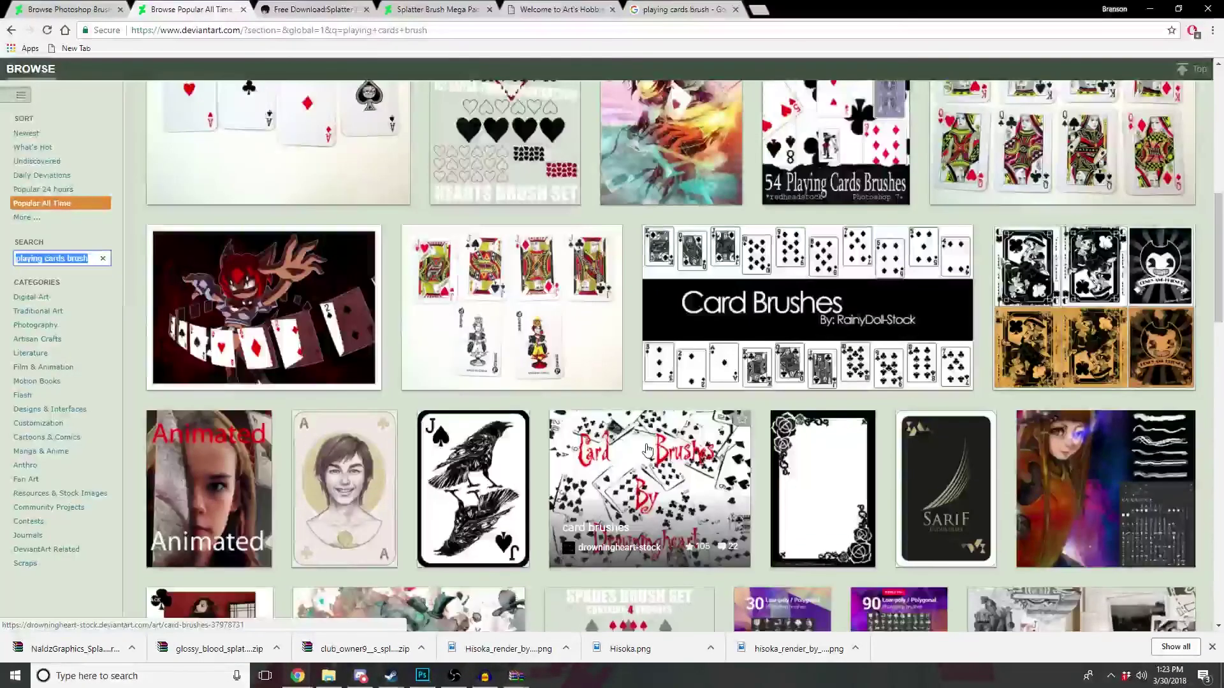
scroll(382, 399, up, 5)
scroll(383, 399, up, 4)
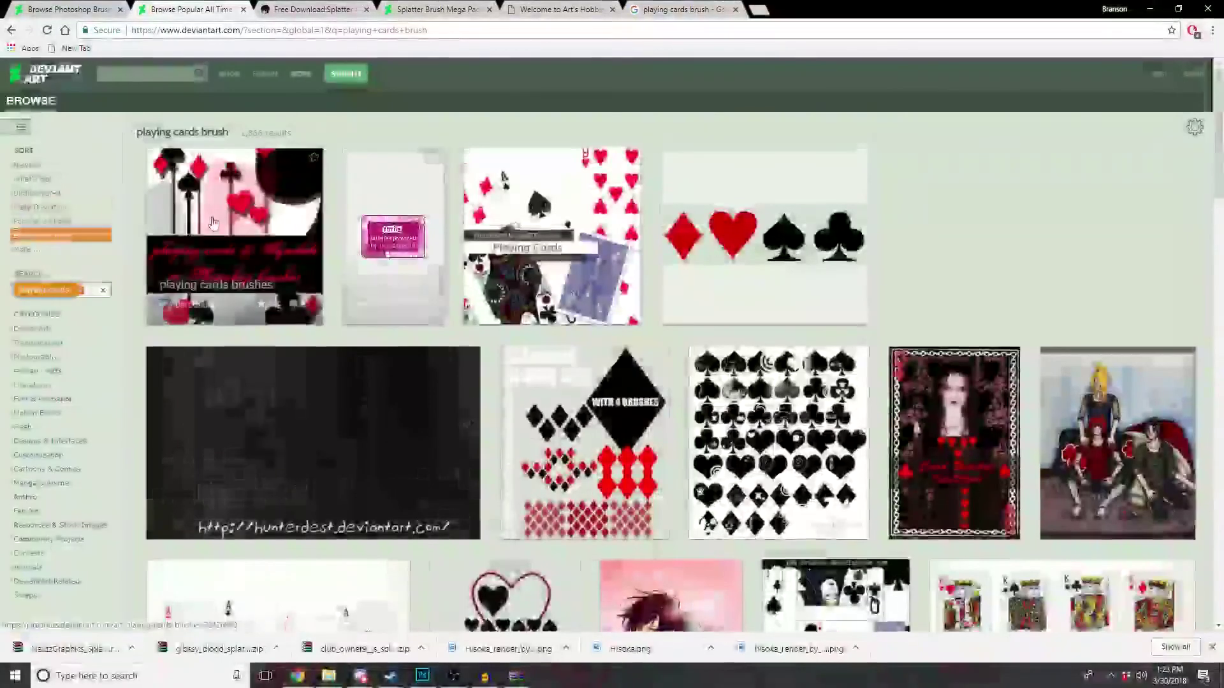
click(459, 299)
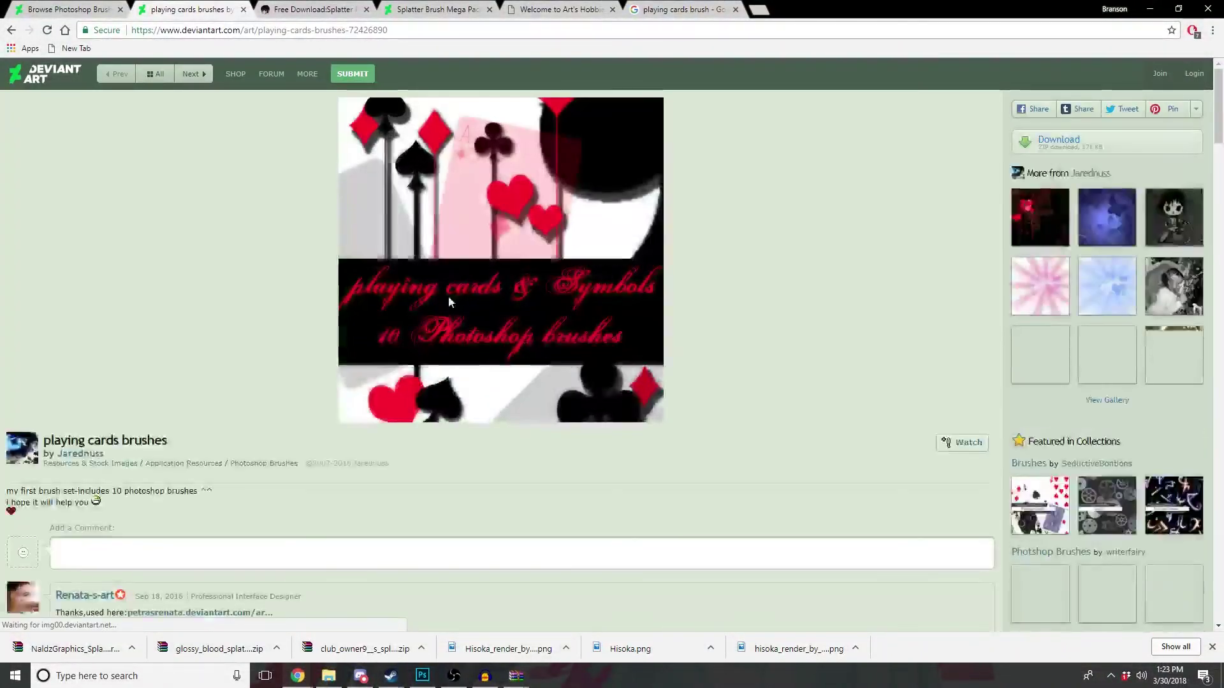
click(1058, 142)
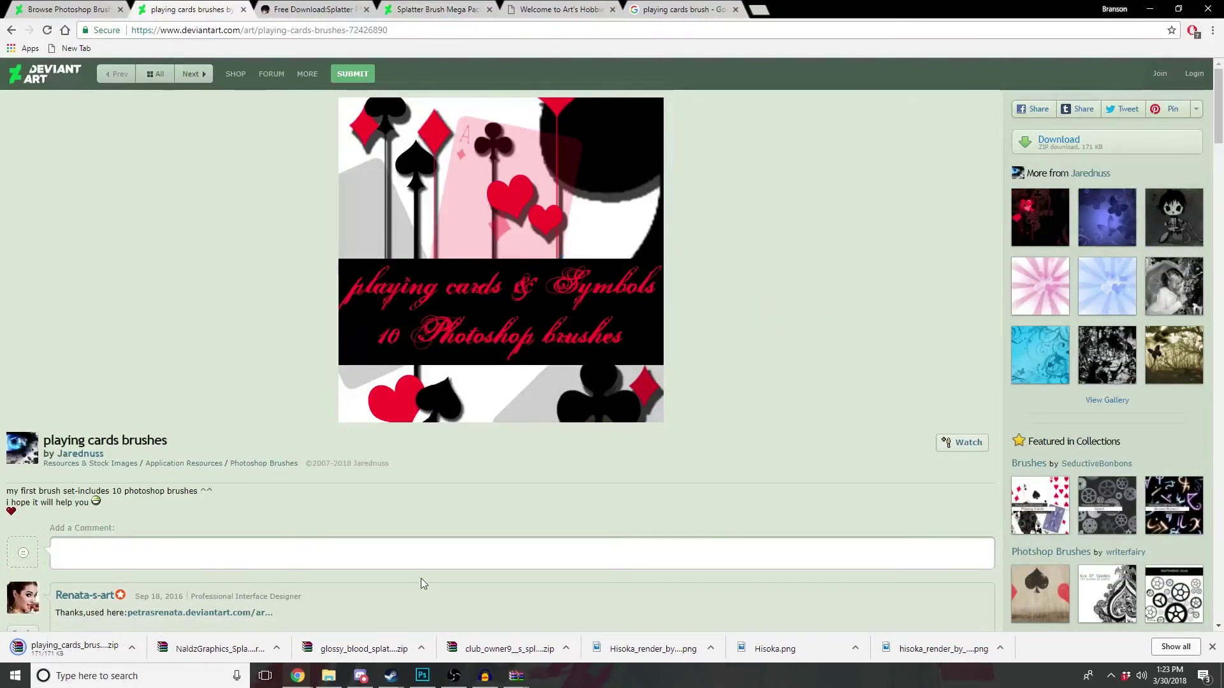
Step: Open the downloaded brush zip in WinRAR, dismiss the evaluation notice, and select club.abr
click(111, 654)
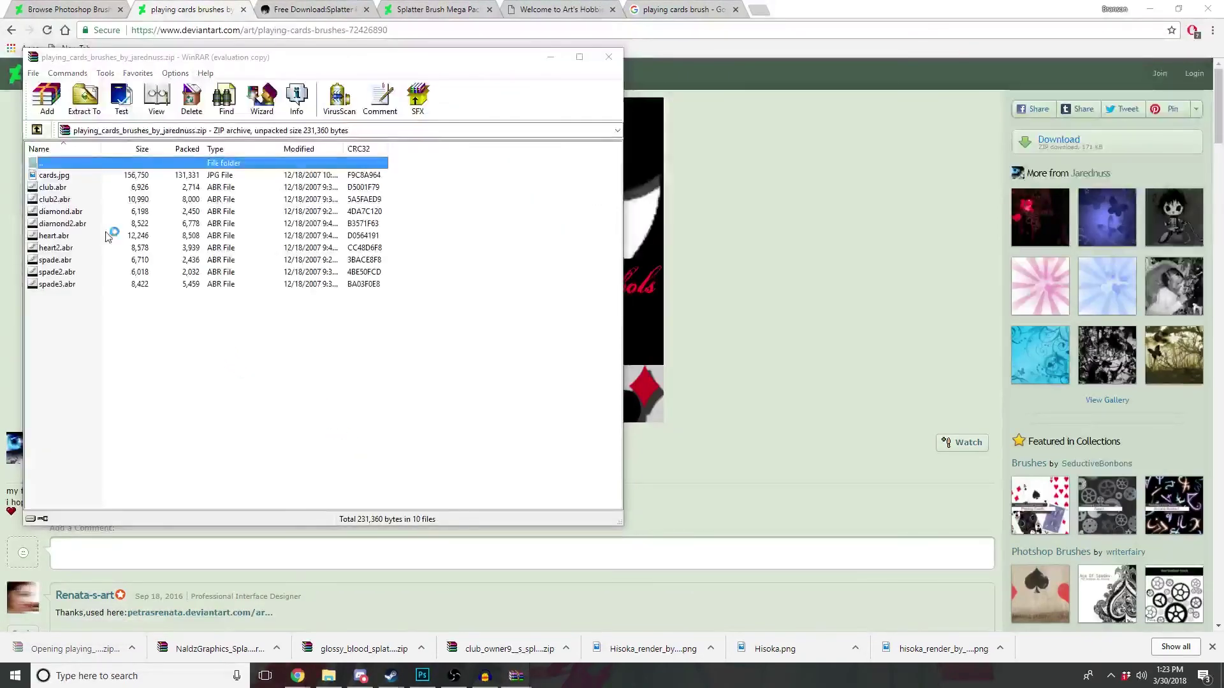
click(823, 144)
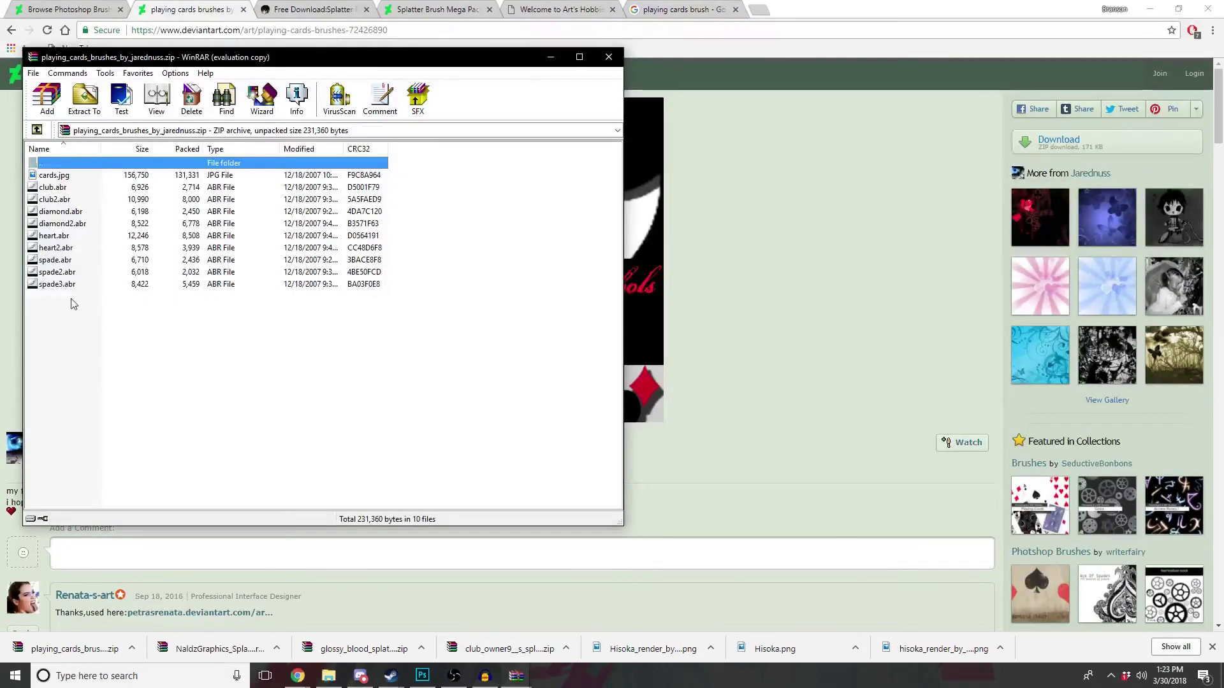
click(57, 190)
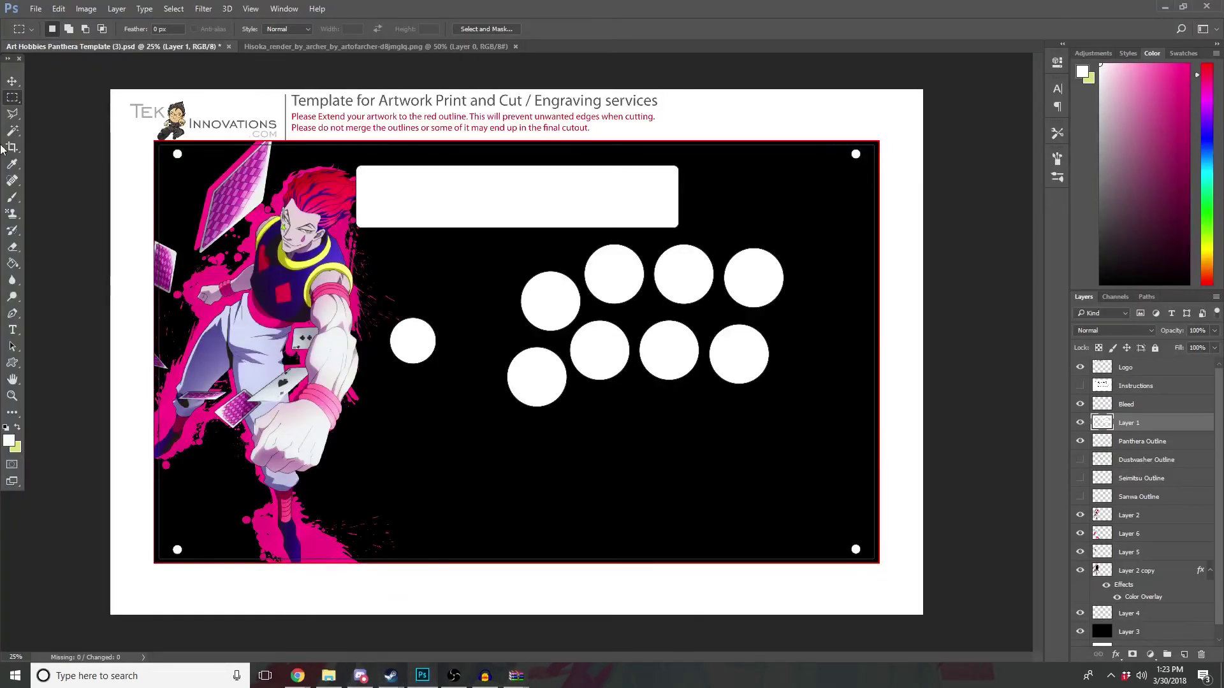
Step: Choose the newly loaded 383 px club brush tip and sample the magenta-pink of Hisoka's hair
click(12, 197)
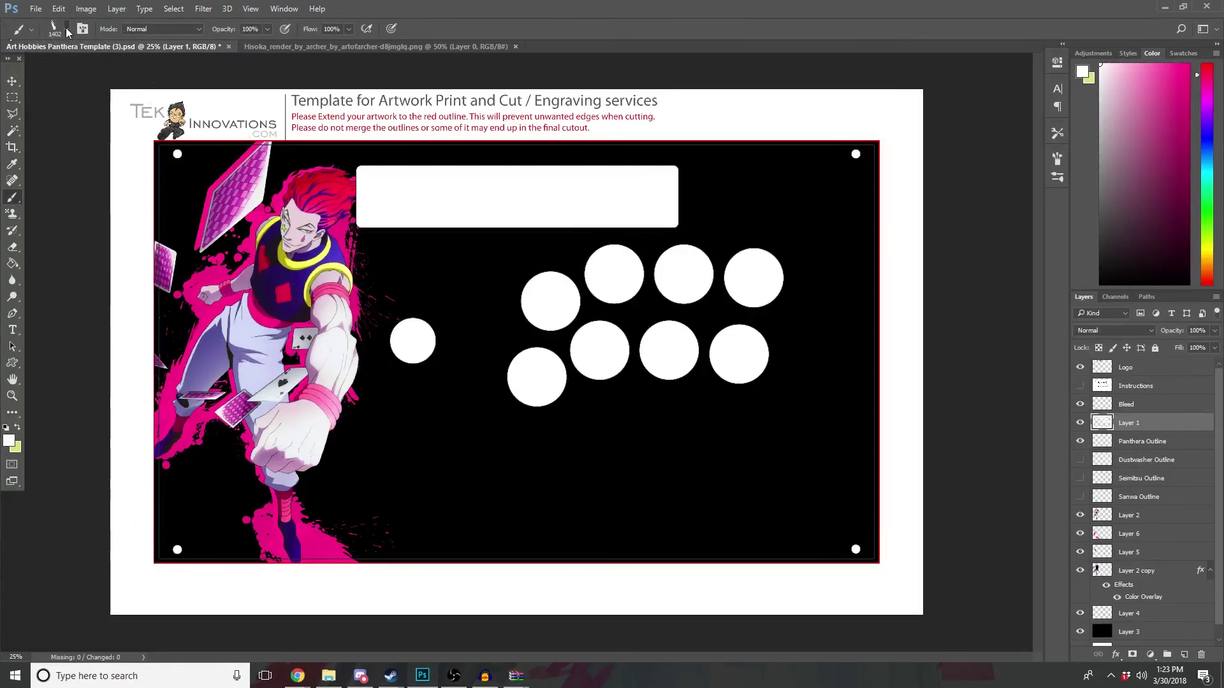
click(66, 28)
click(129, 234)
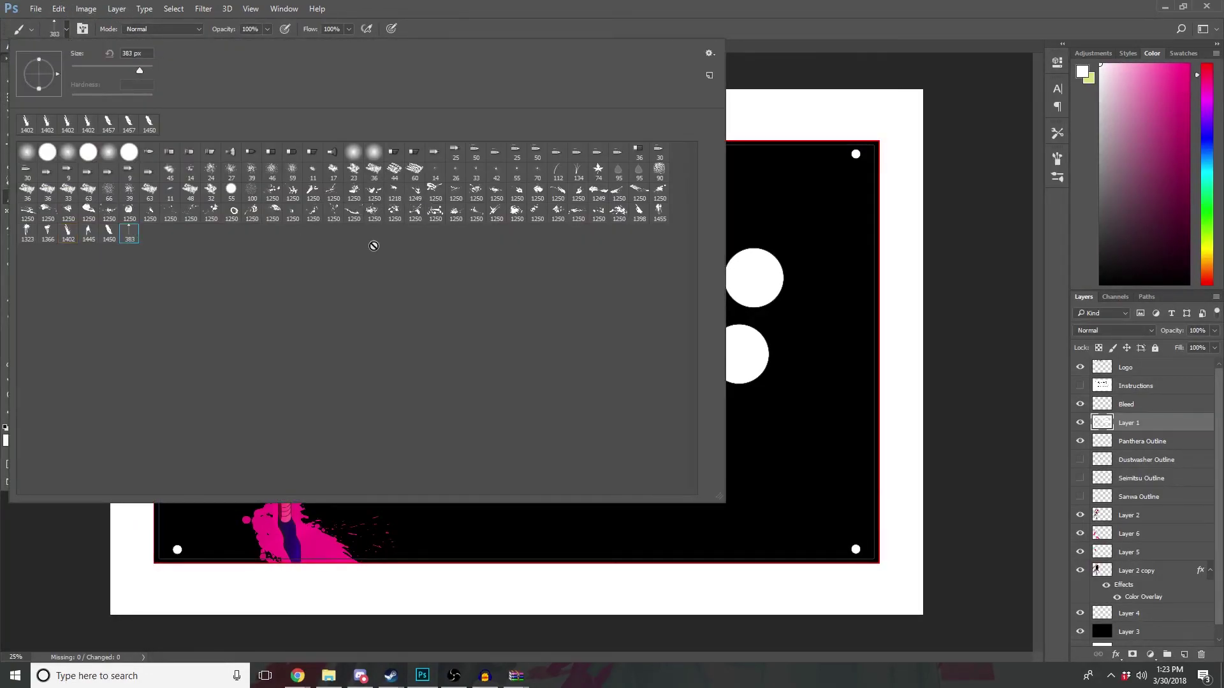
click(825, 255)
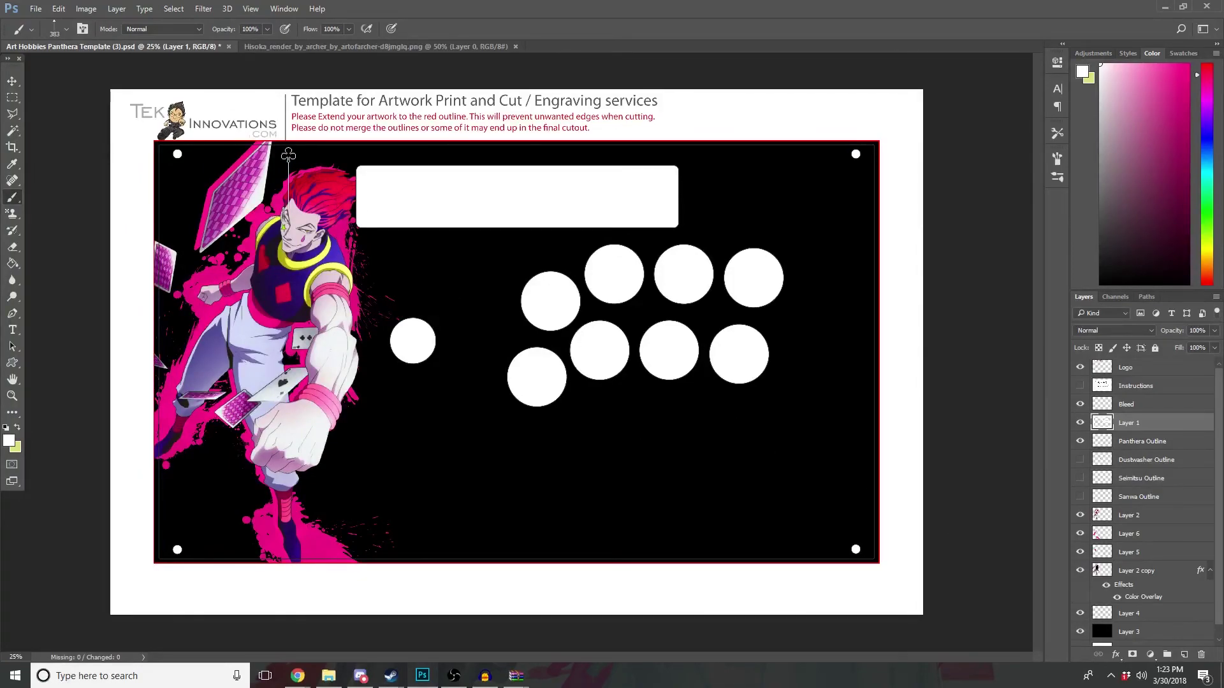
alt+click(272, 206)
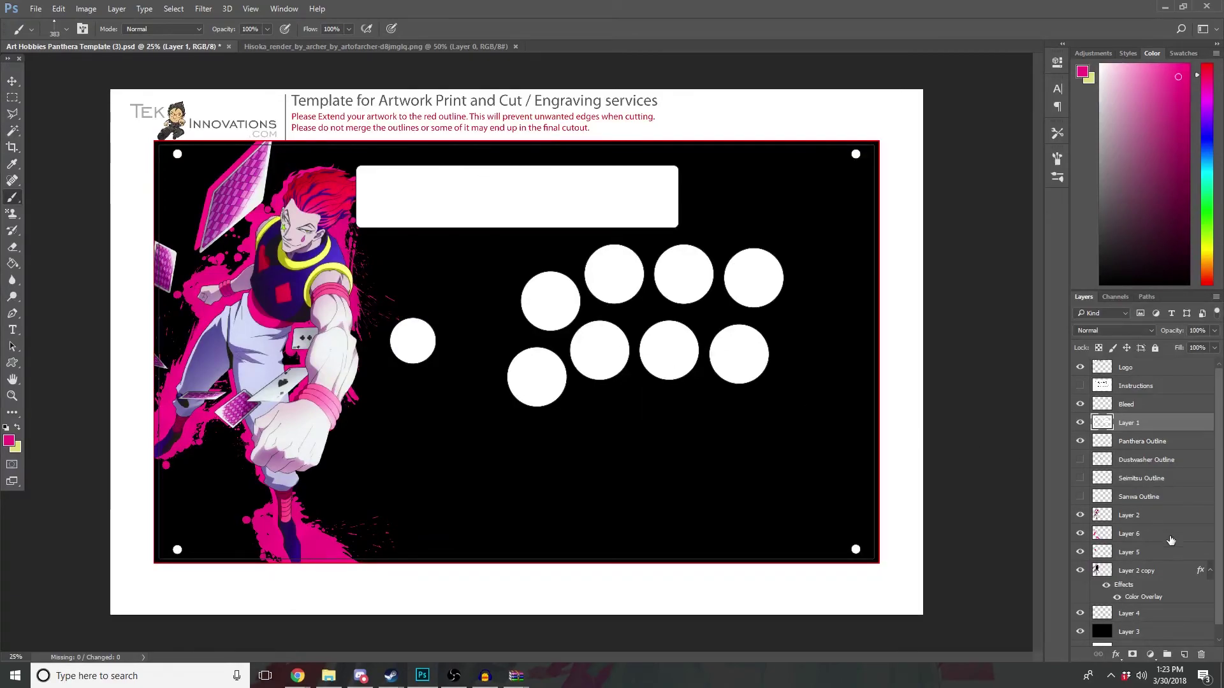
Step: Merge Layer 5 and Layer 6 into one layer
click(1145, 552)
shift+click(1138, 535)
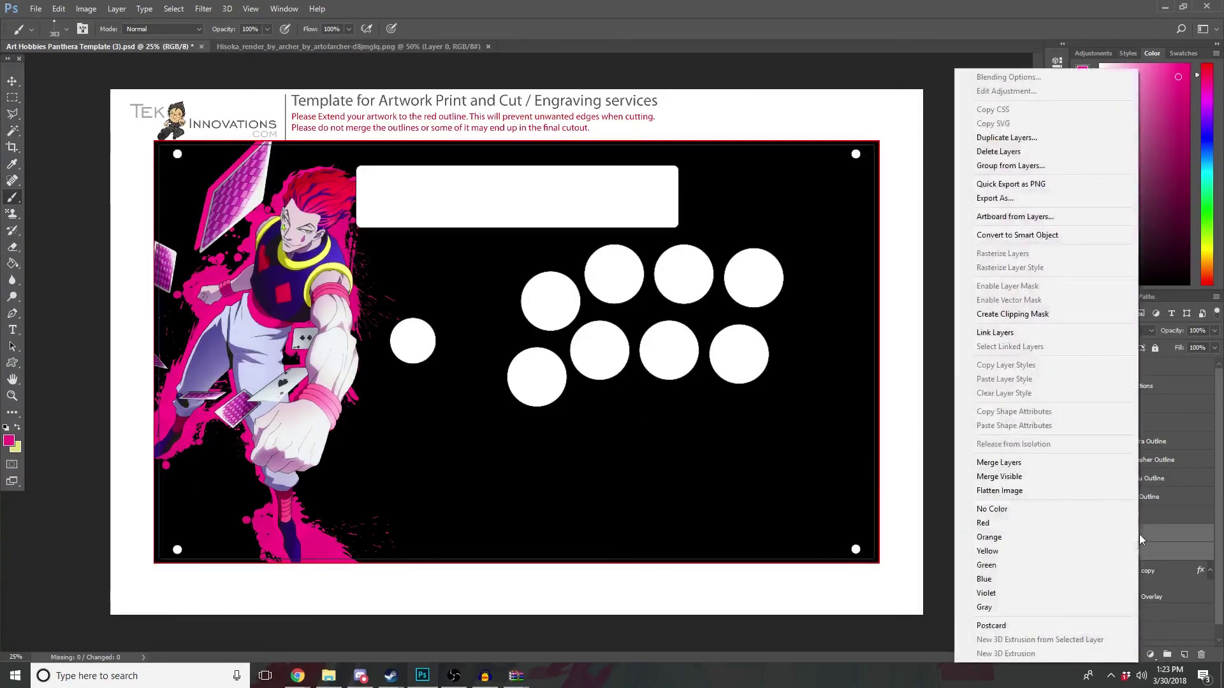
right_click(1138, 534)
click(1015, 470)
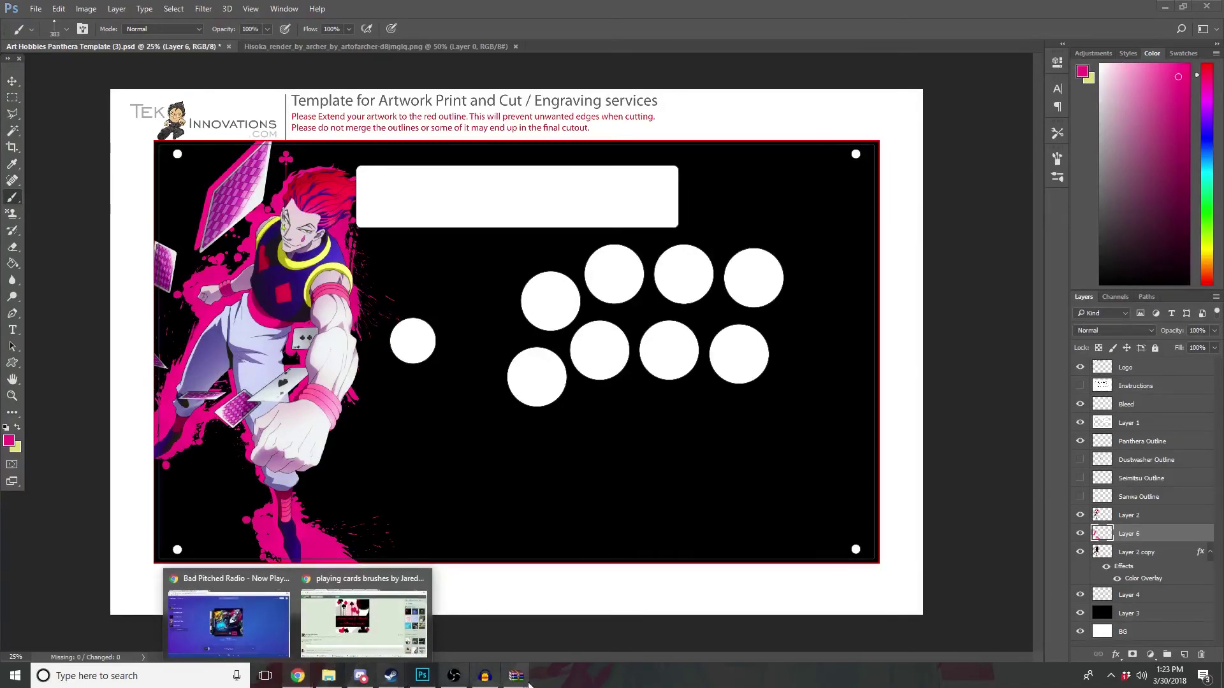
mouse_move(515, 675)
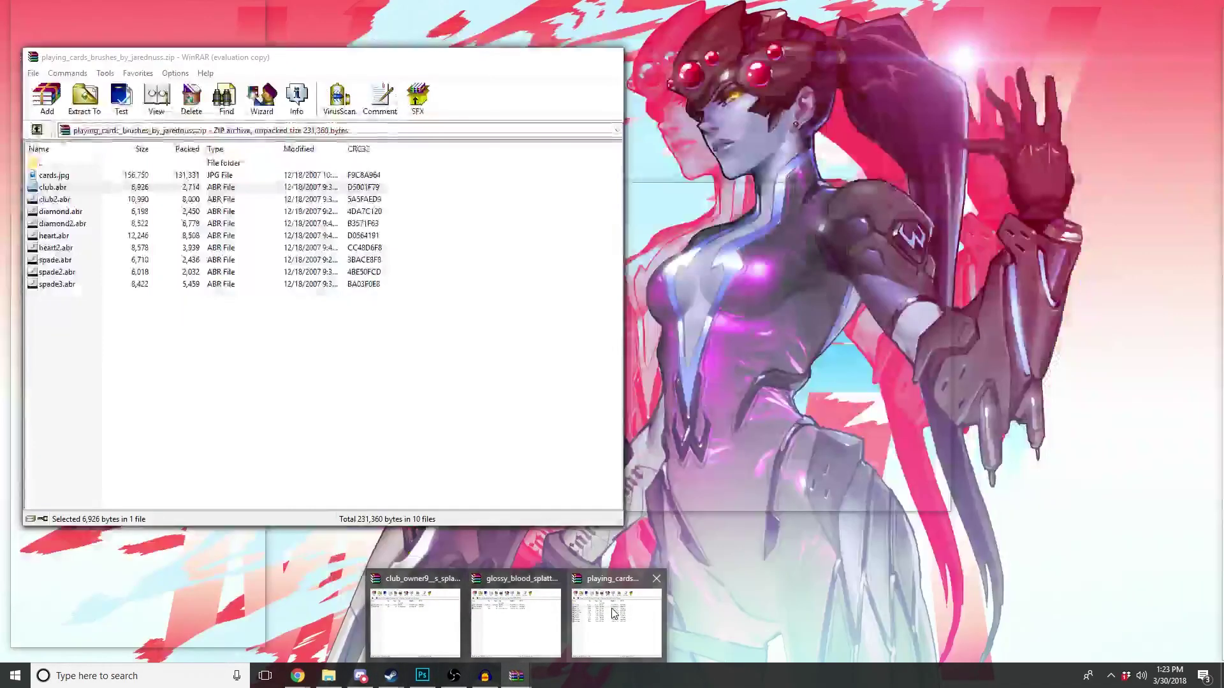
Step: Select club2.abr in the card archive and load it into Photoshop
click(614, 613)
click(57, 199)
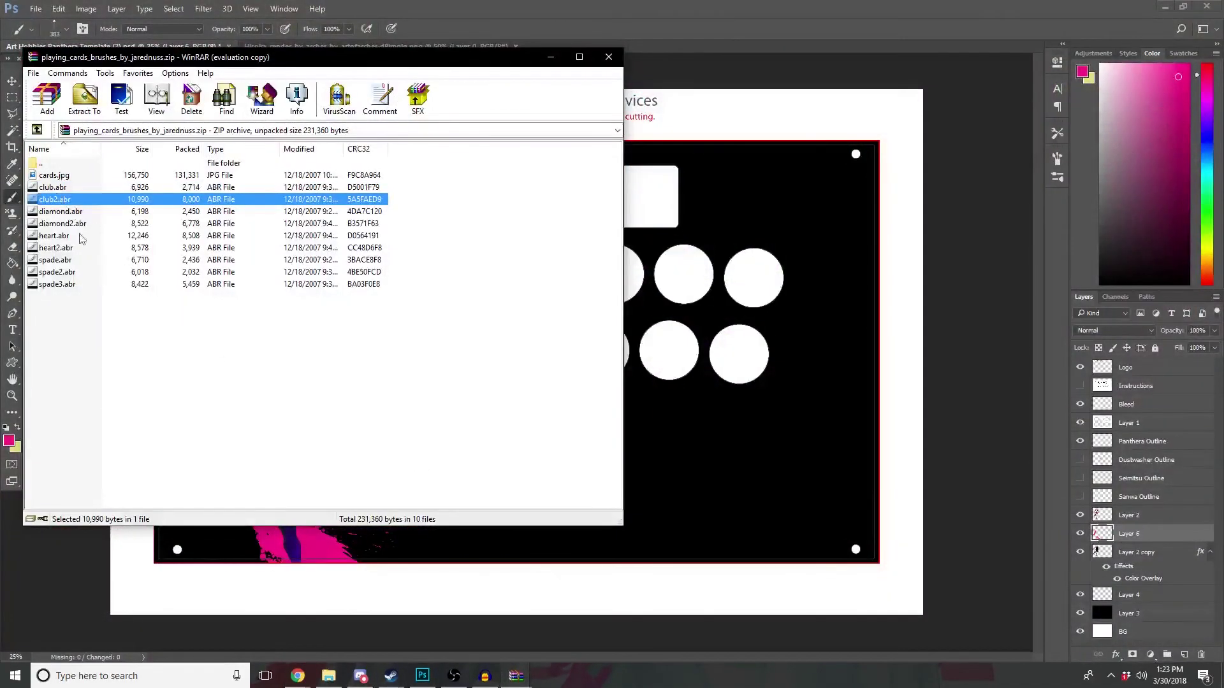
shift+click(58, 285)
right_click(58, 285)
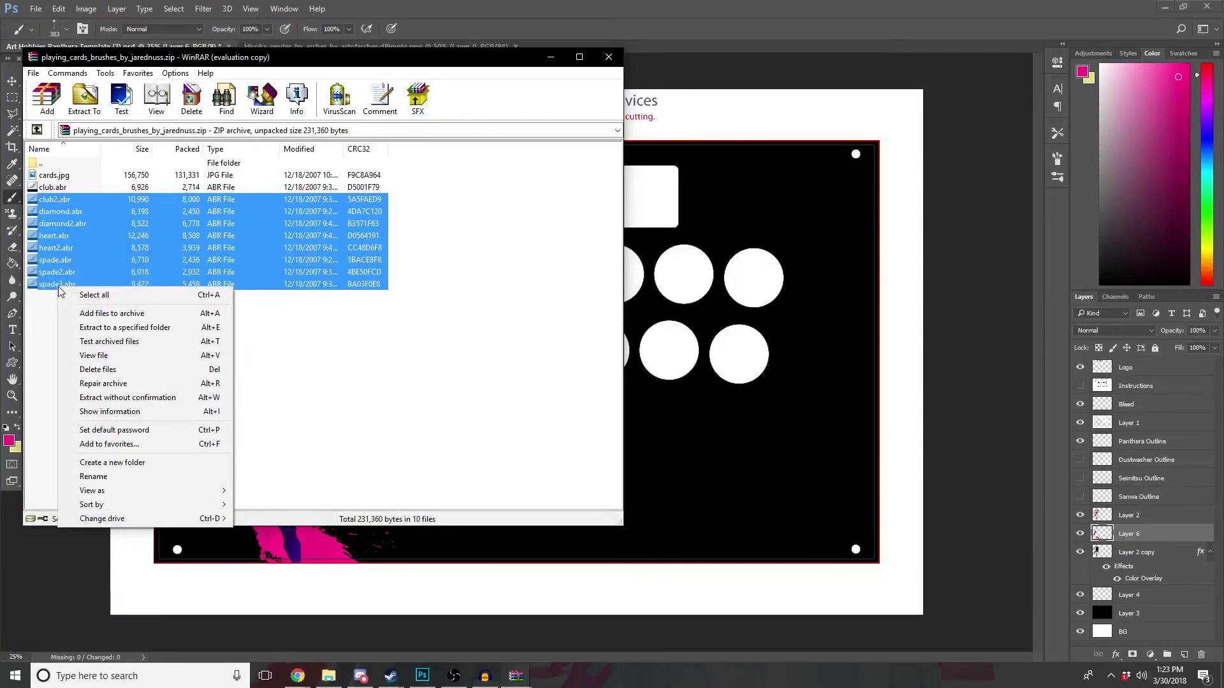
key(Escape)
click(49, 309)
click(68, 203)
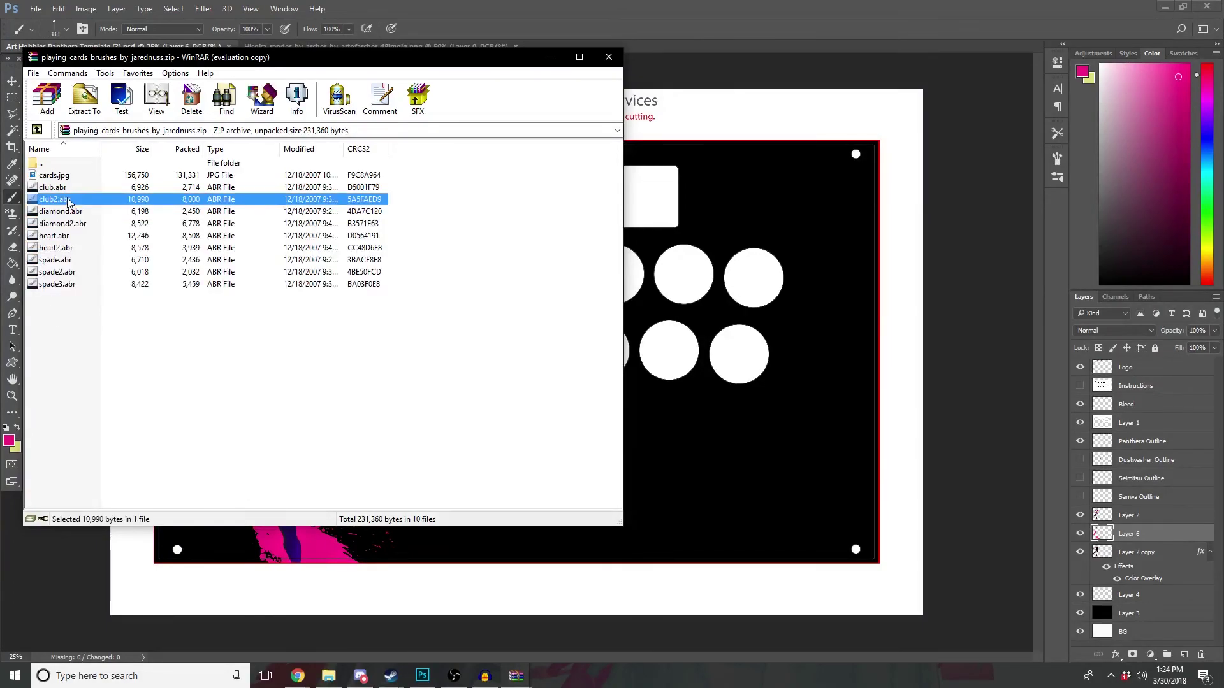
double_click(68, 200)
mouse_move(515, 676)
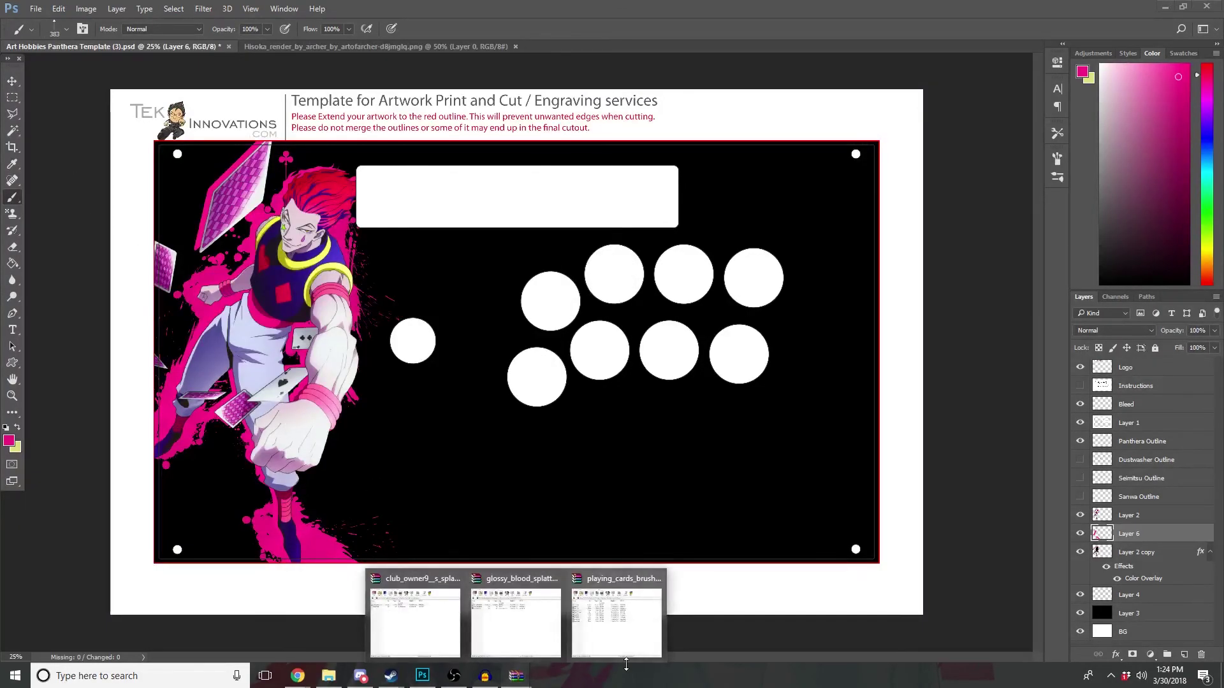
Step: Load the next brush file, diamond.abr, diamond2.abr and heart.abr from the archive
click(610, 620)
double_click(77, 213)
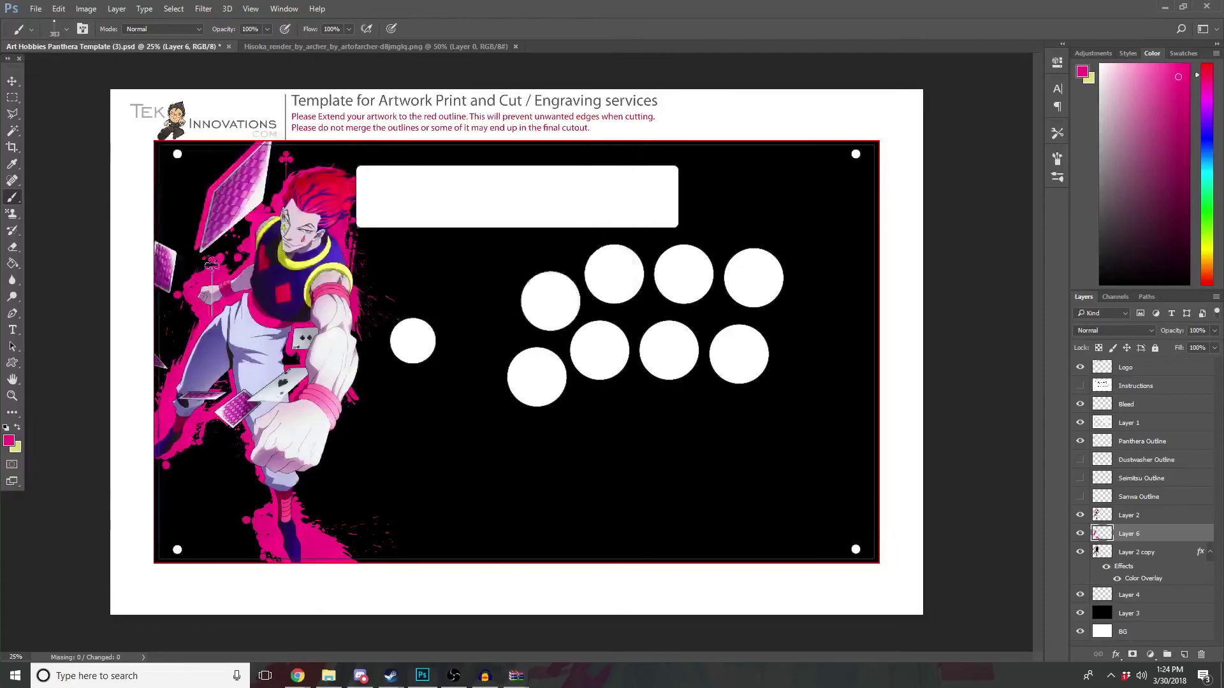
click(580, 617)
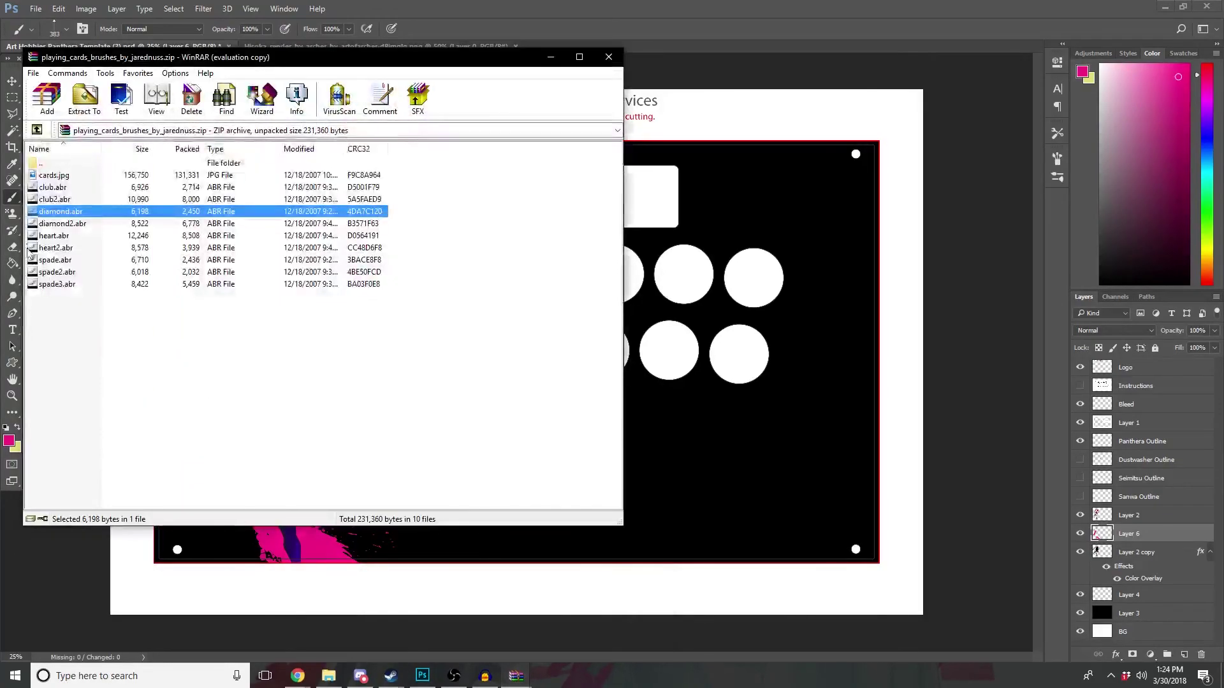
double_click(68, 224)
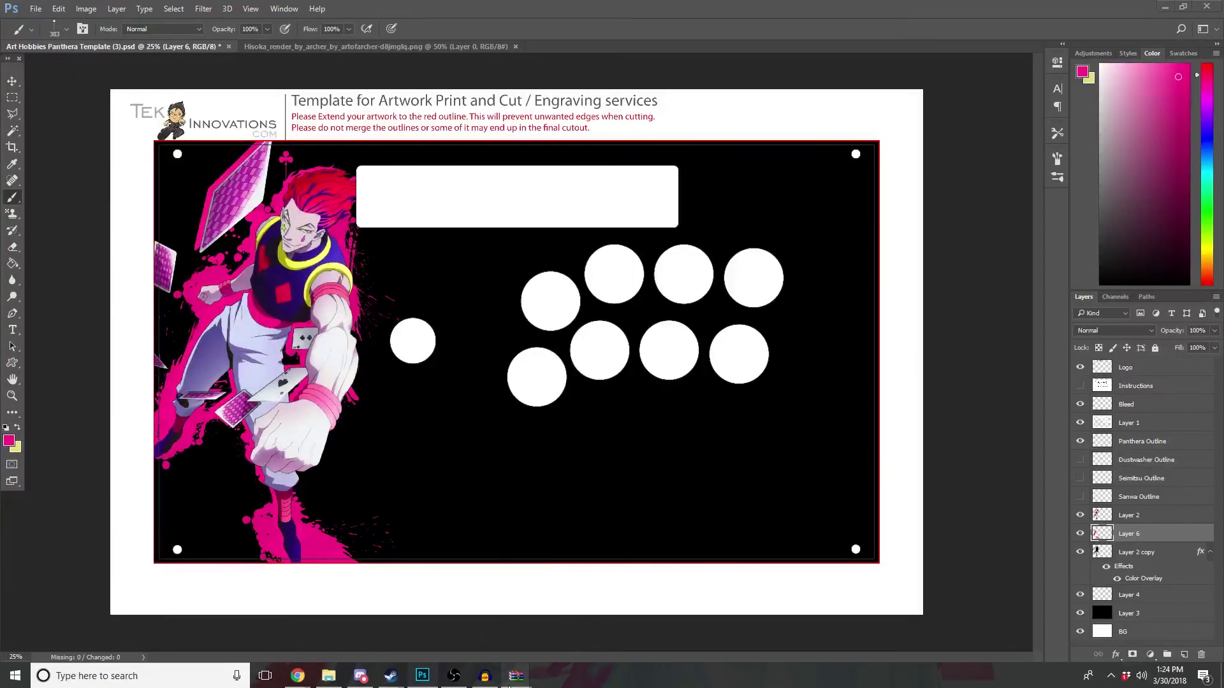
click(616, 622)
double_click(51, 235)
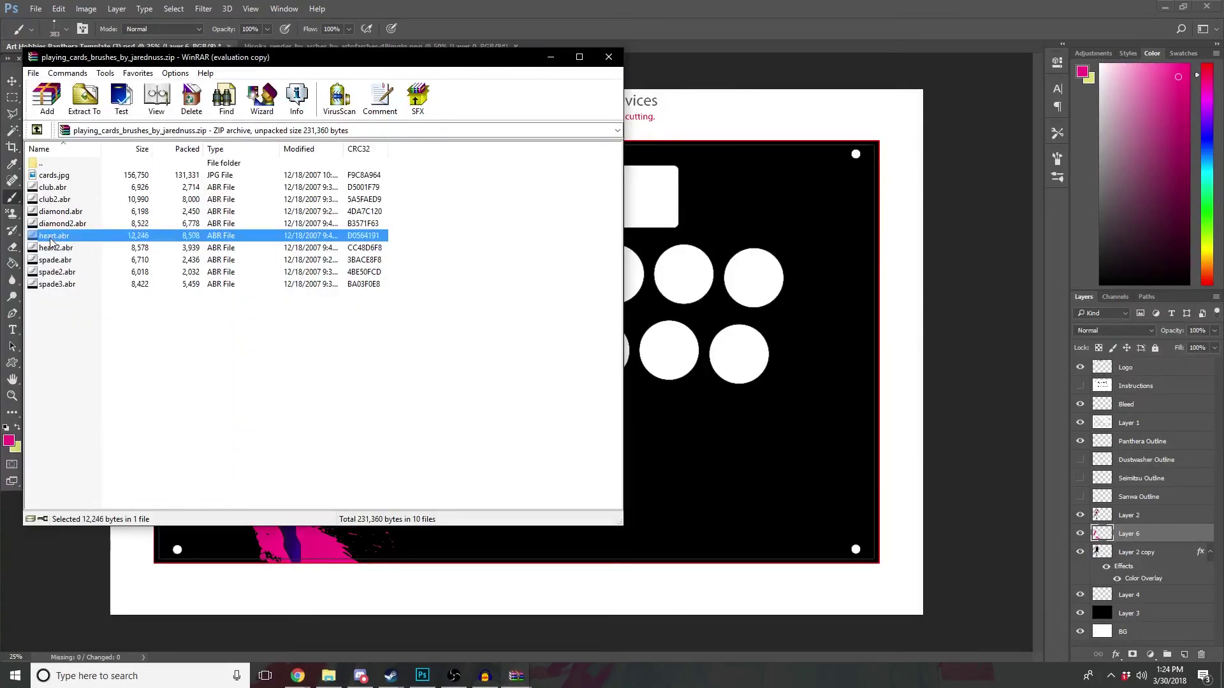
mouse_move(516, 676)
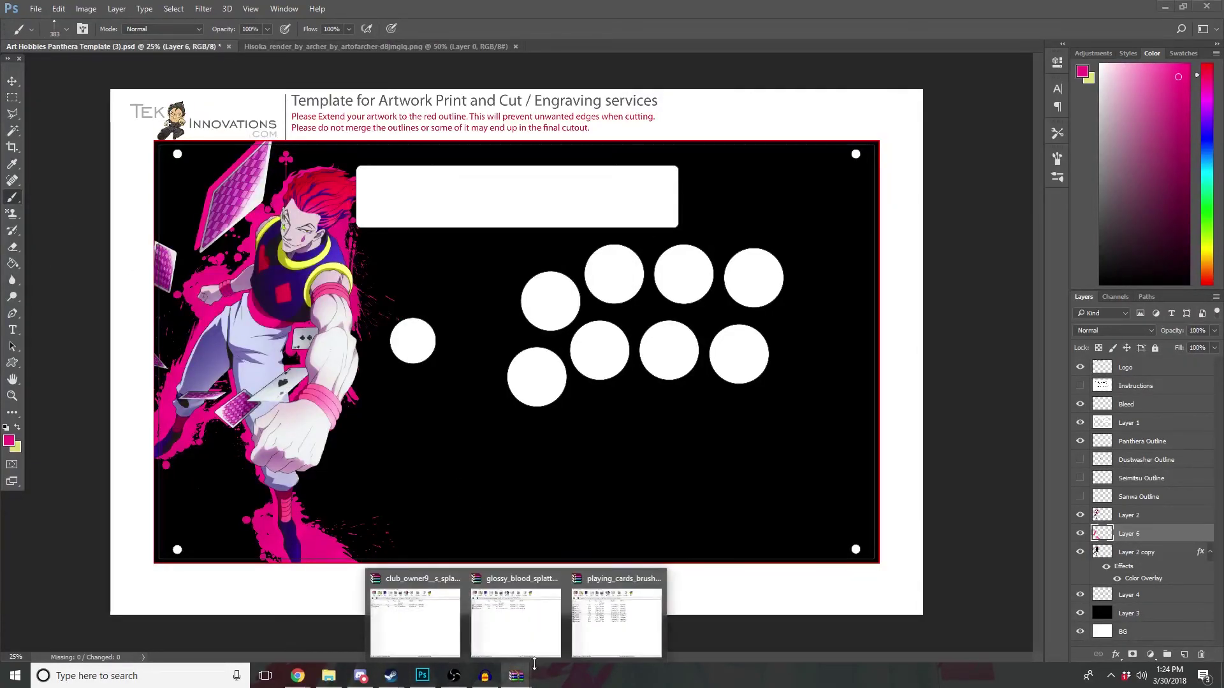
click(582, 638)
double_click(56, 259)
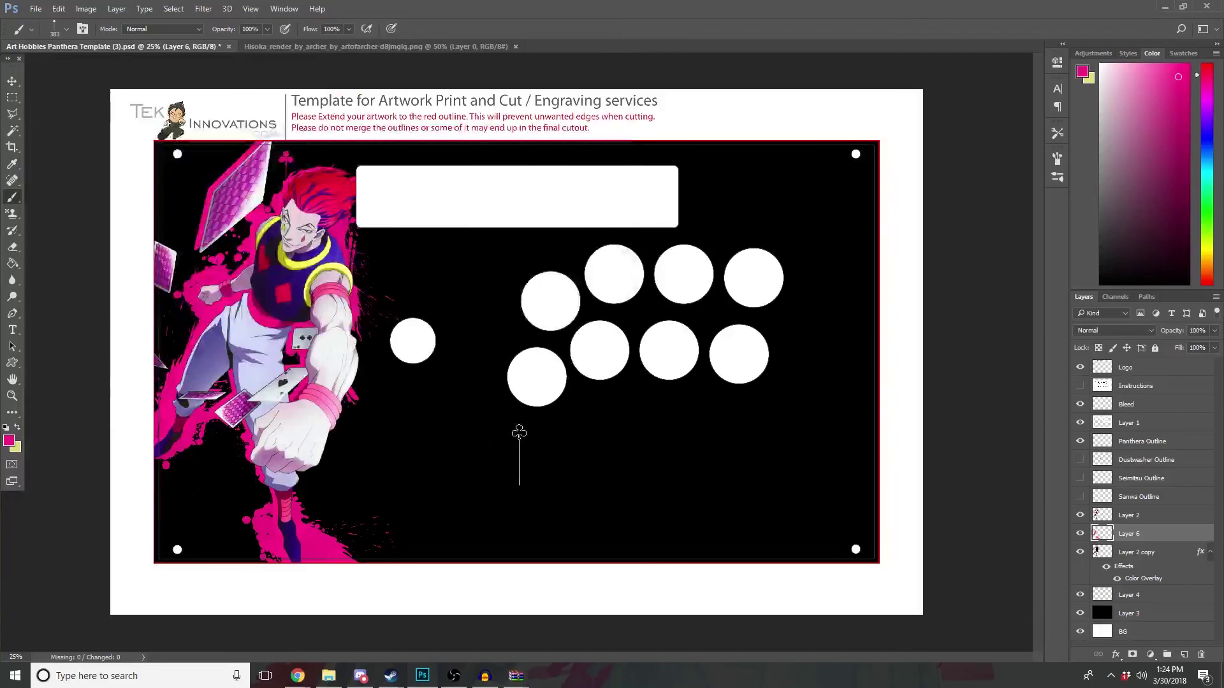
Step: Load heart2.abr, spade.abr and another spade brush file into Photoshop
click(617, 622)
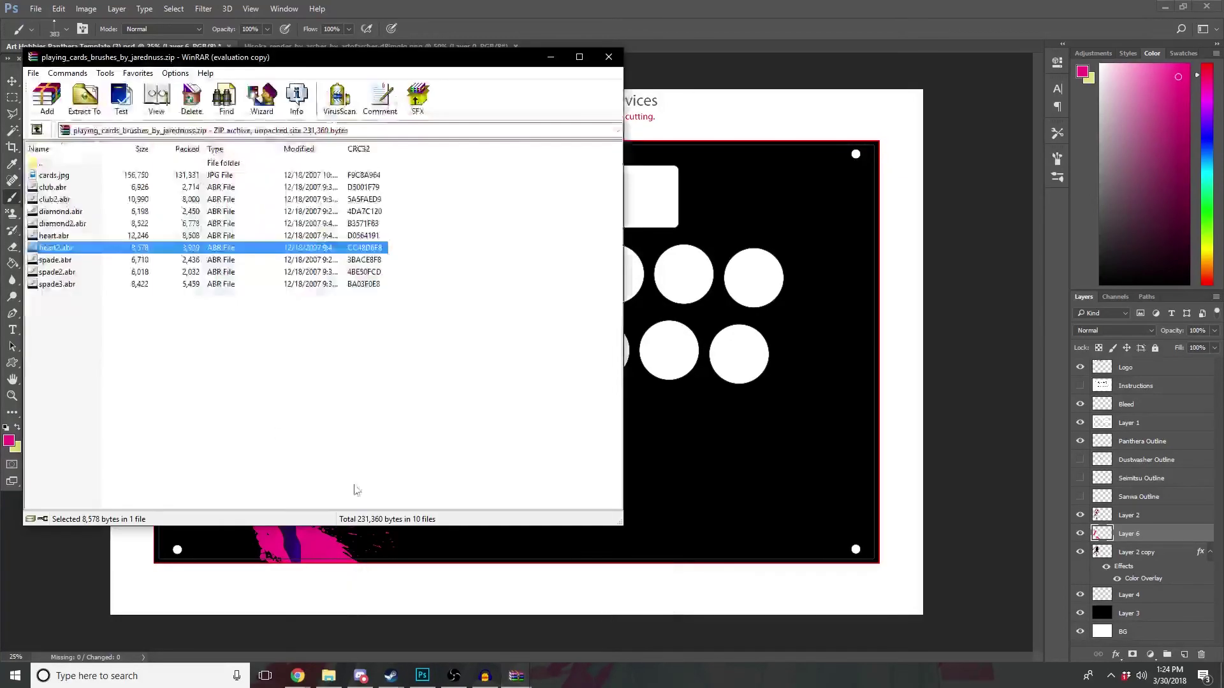
click(61, 263)
double_click(61, 263)
mouse_move(515, 676)
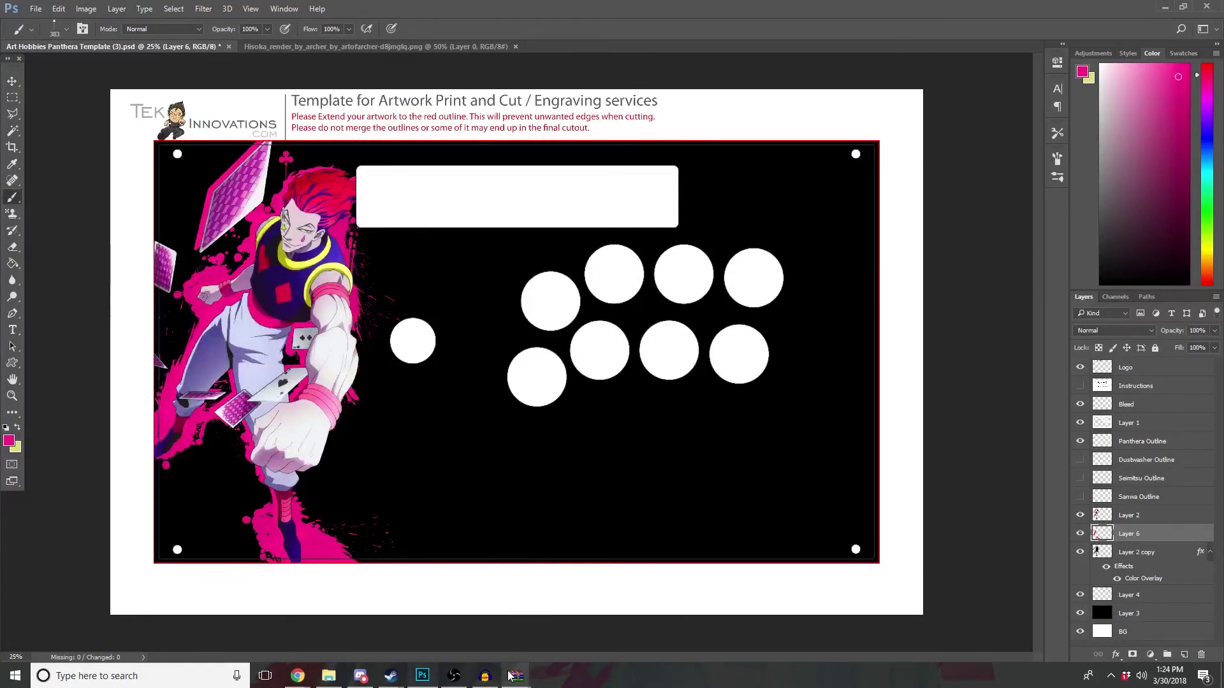
click(616, 646)
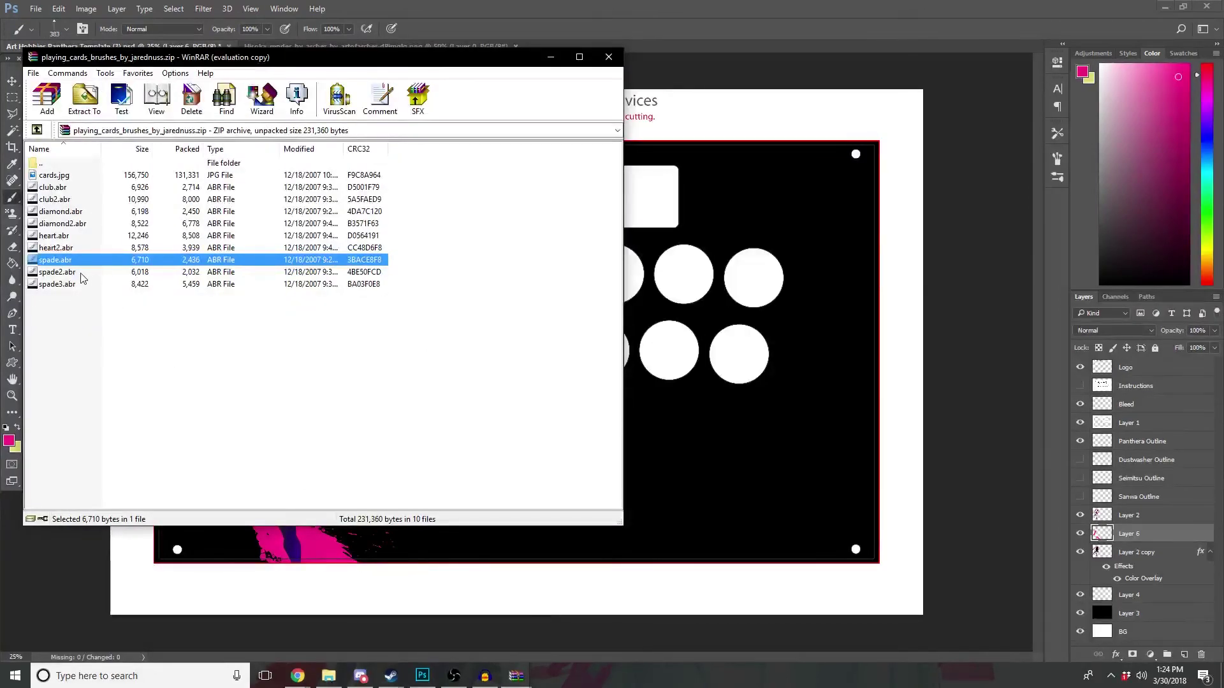
double_click(81, 273)
mouse_move(515, 676)
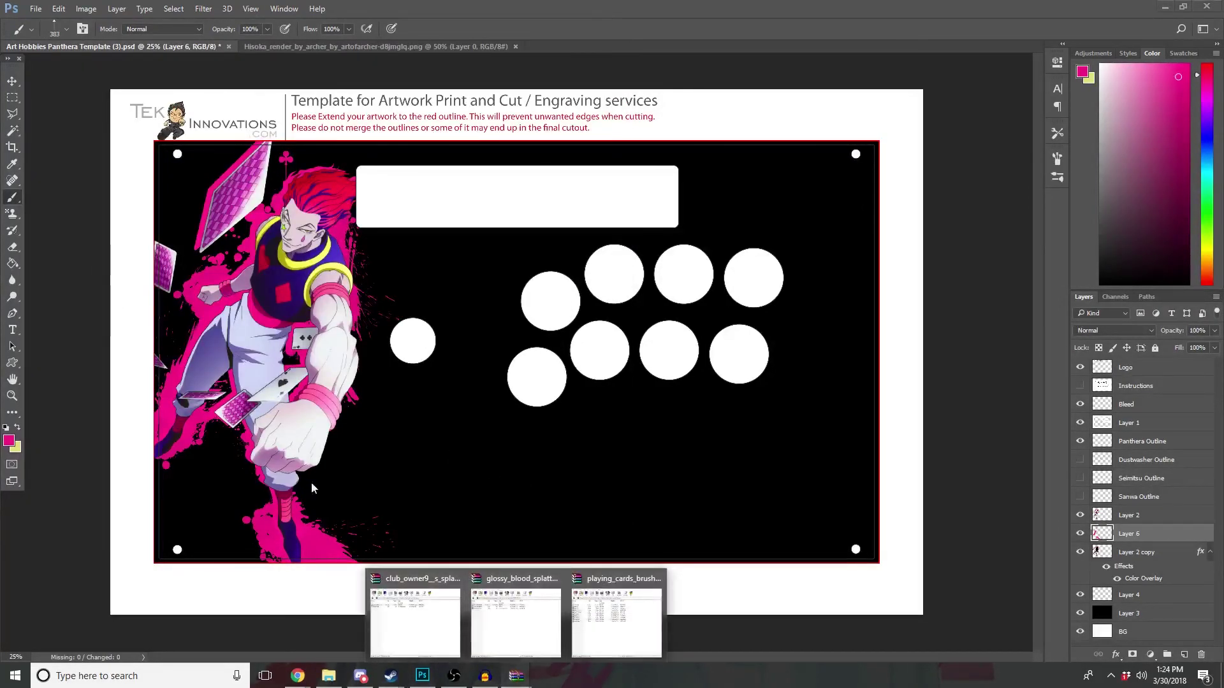
click(616, 623)
double_click(70, 295)
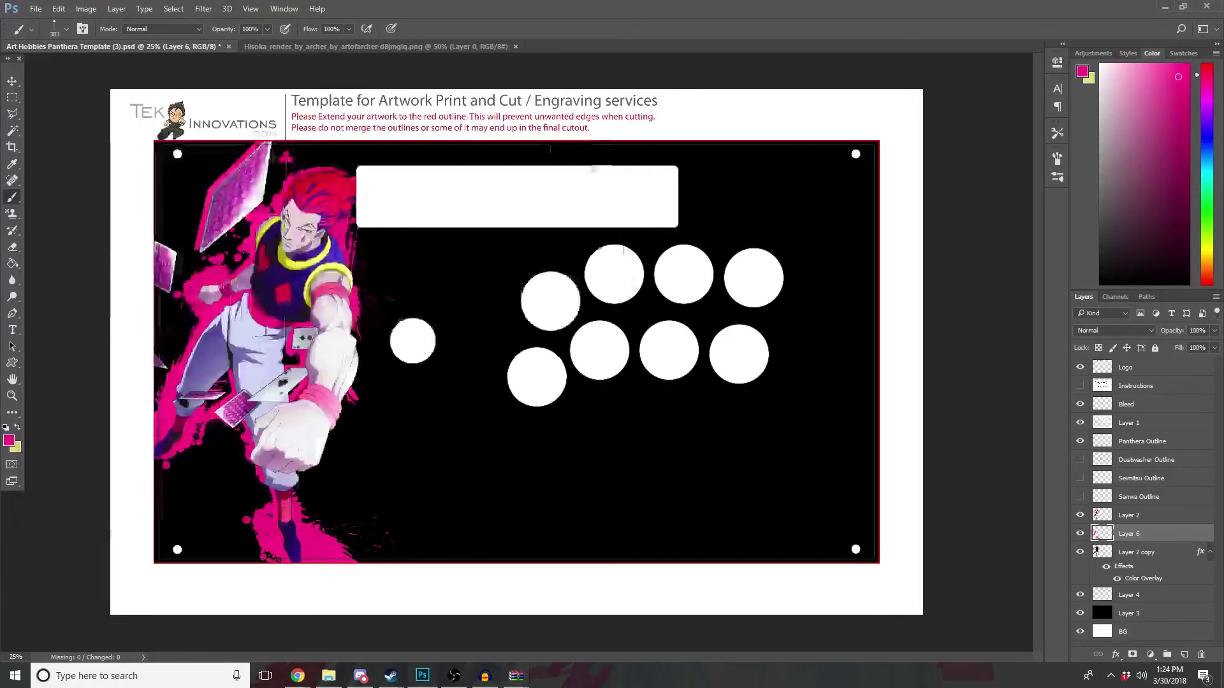
Step: Choose the 466 px brush tip from the Brush Preset picker
click(62, 30)
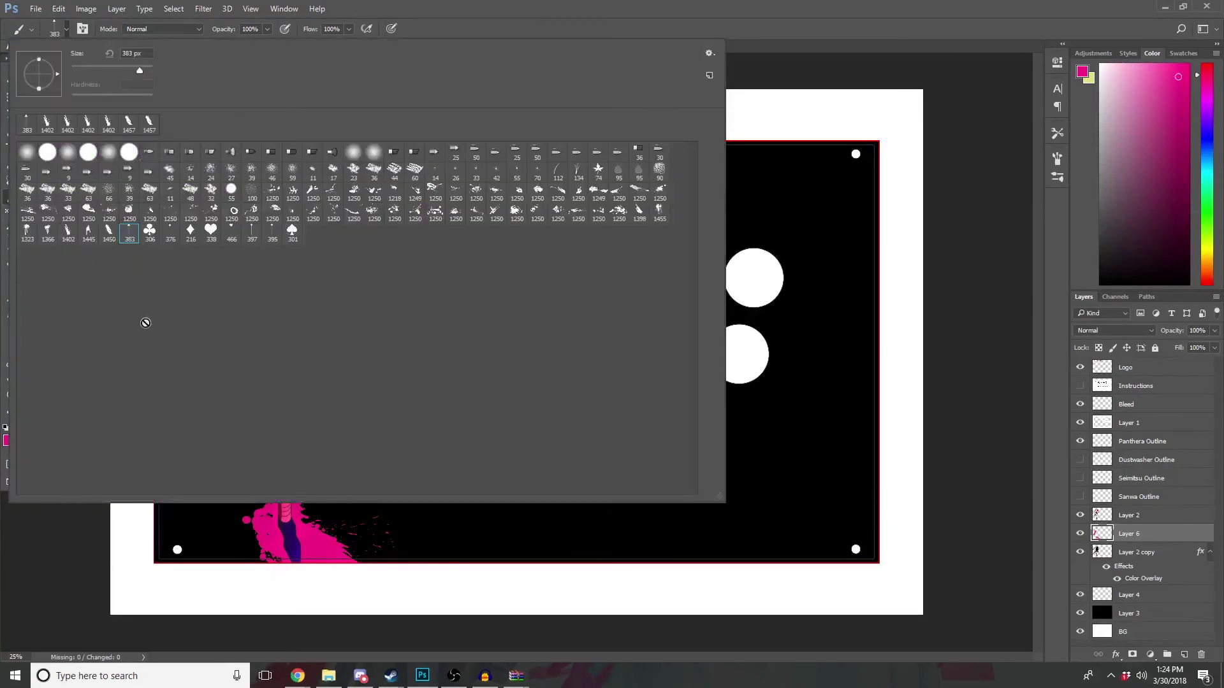
click(236, 236)
click(986, 24)
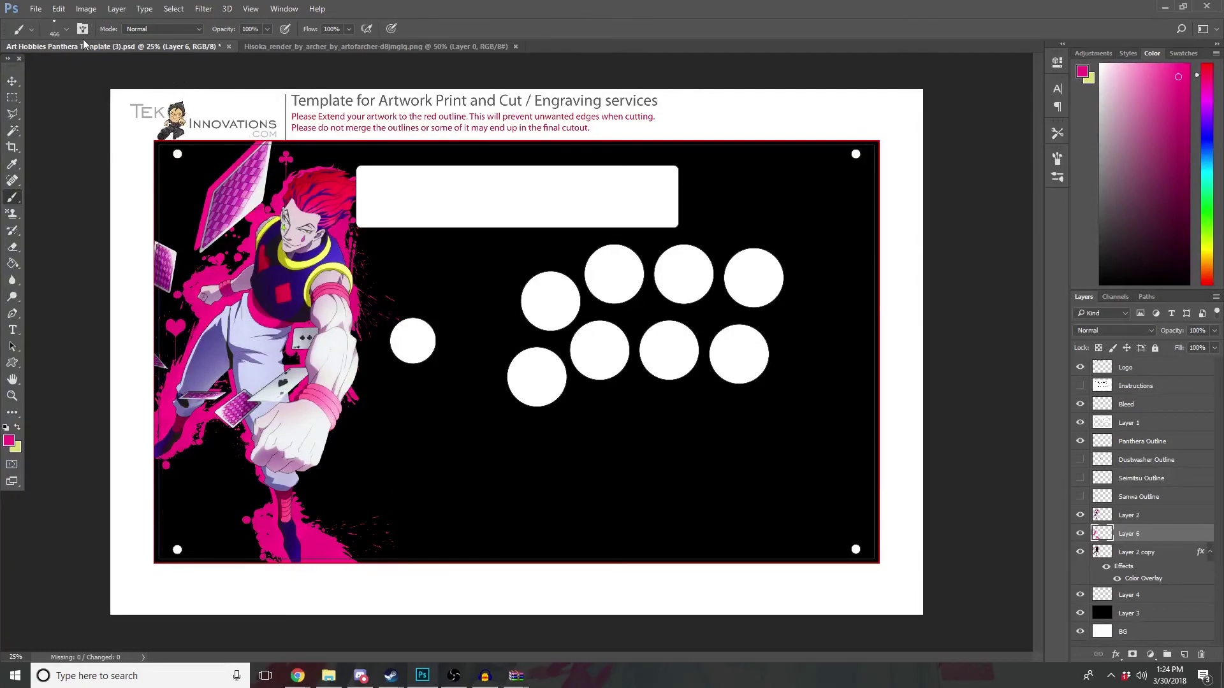
Step: Select the 338 px heart brush tip and set the paint colour to black
click(66, 29)
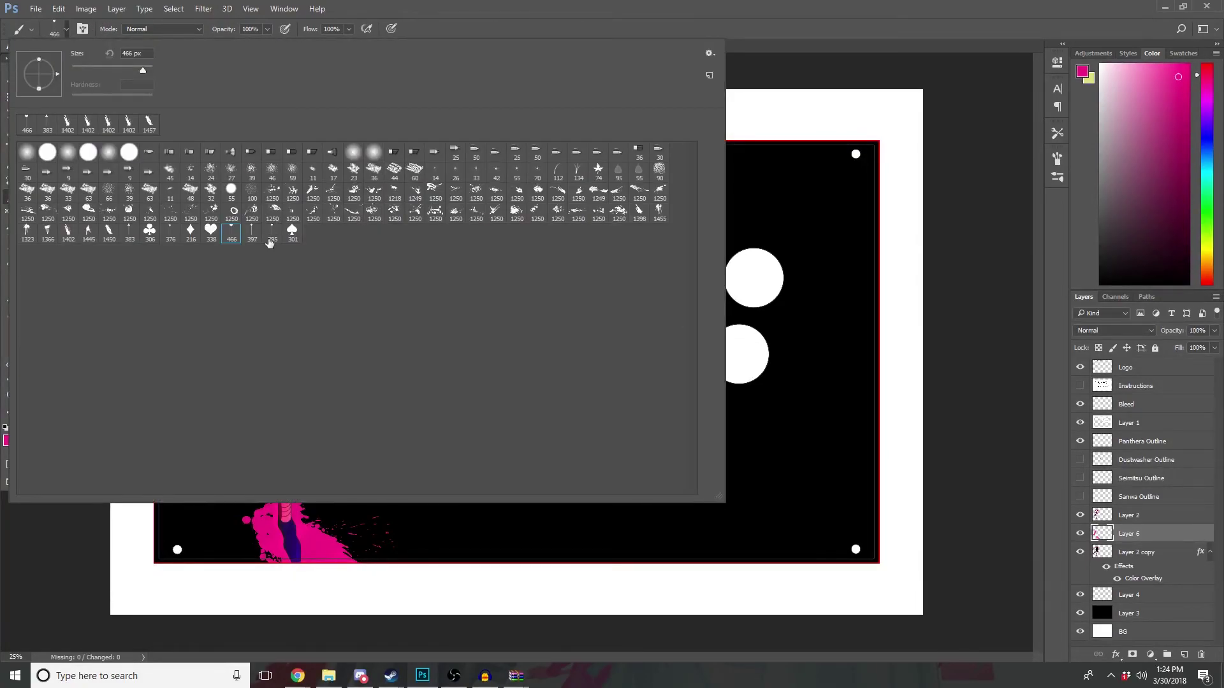
click(791, 12)
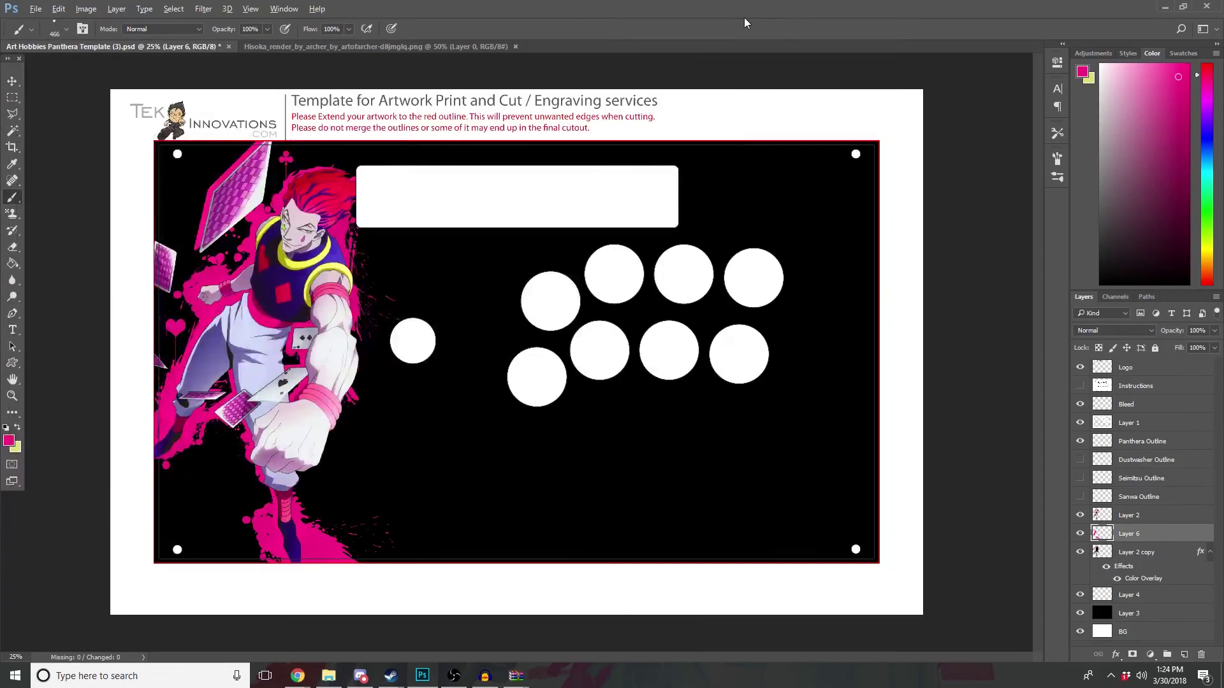
click(64, 29)
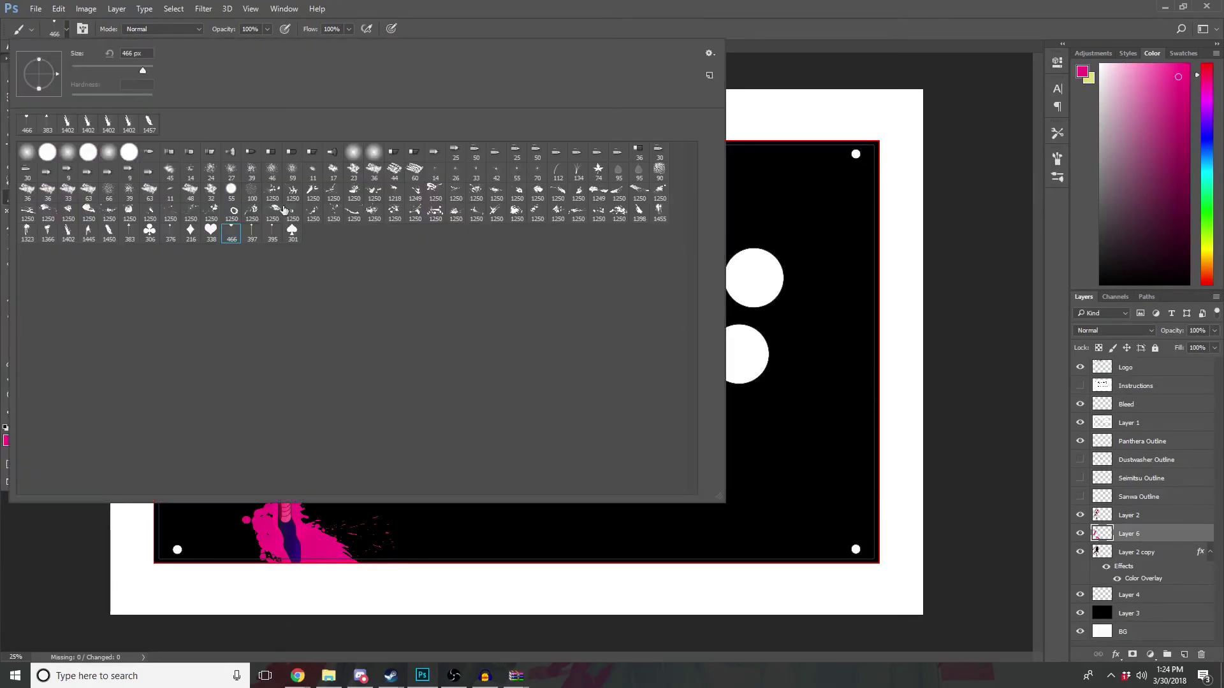
click(210, 232)
click(778, 42)
drag(1124, 267, 1100, 285)
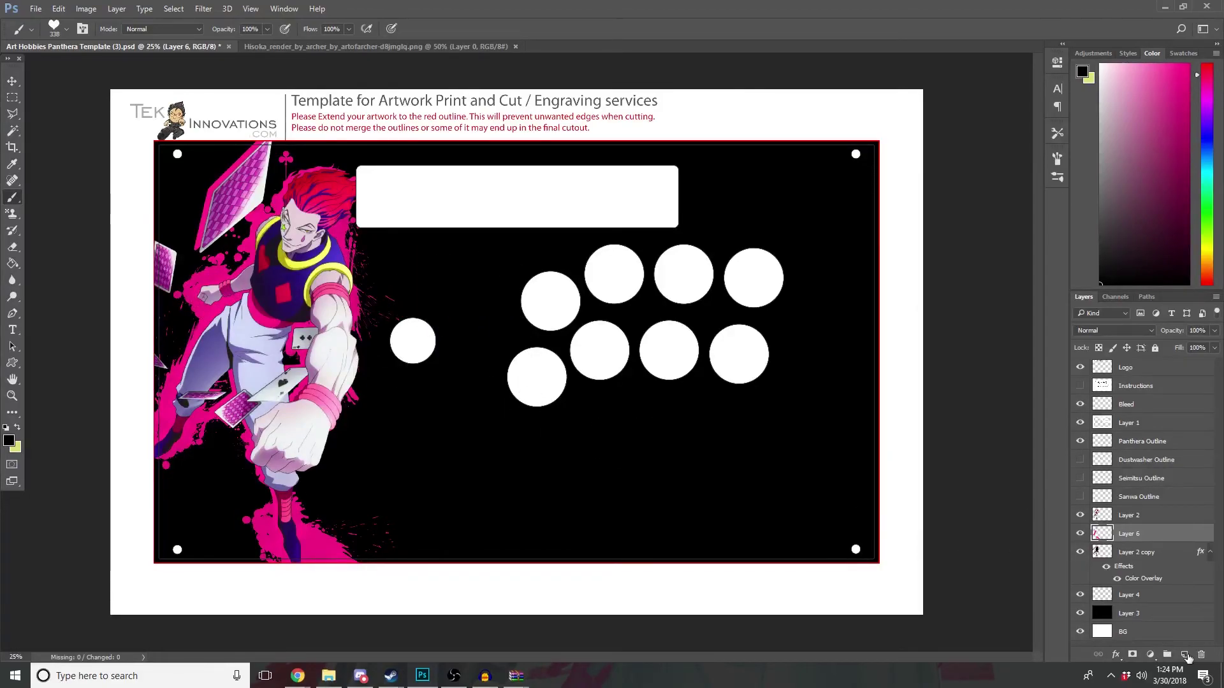
Step: On a new layer, shrink the heart brush to 259 px and test a stamp, then undo it
click(1185, 654)
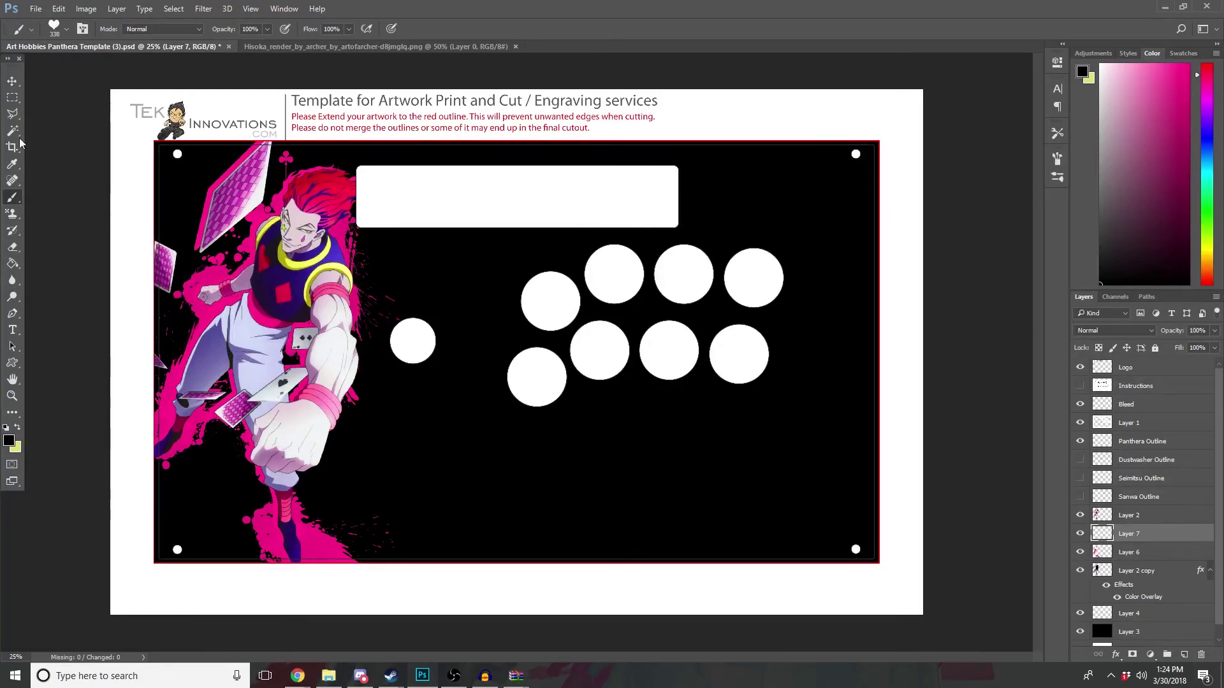
click(67, 30)
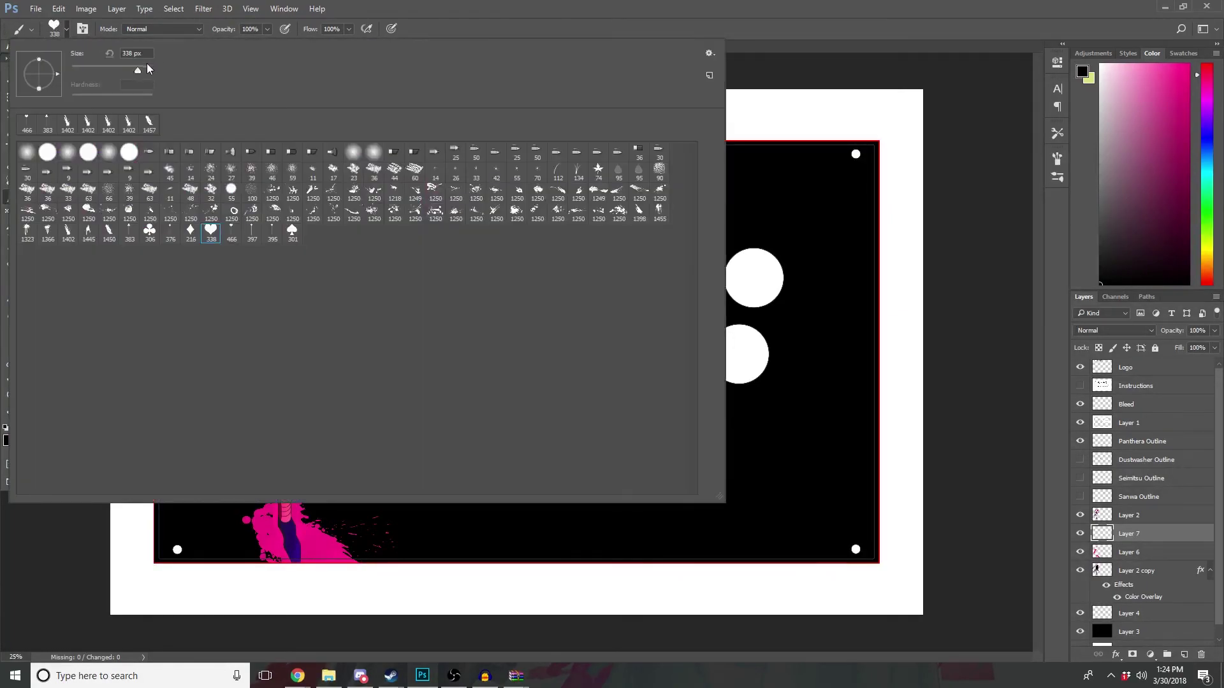
drag(136, 67, 129, 67)
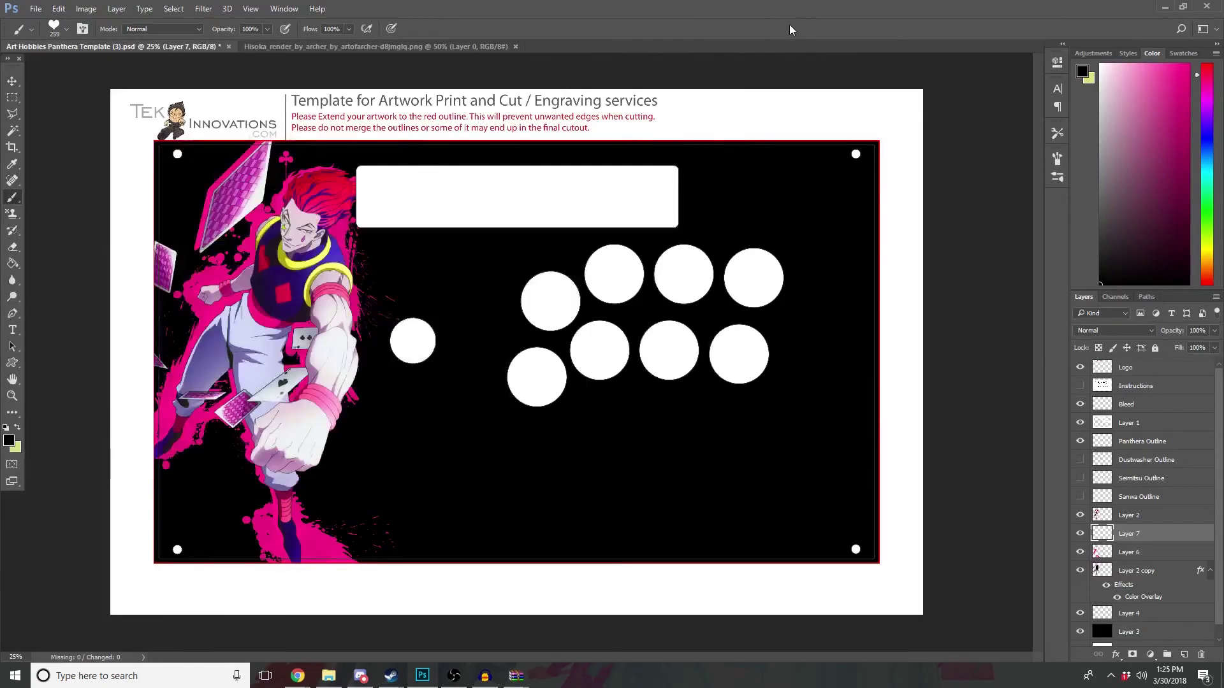
click(808, 25)
click(209, 288)
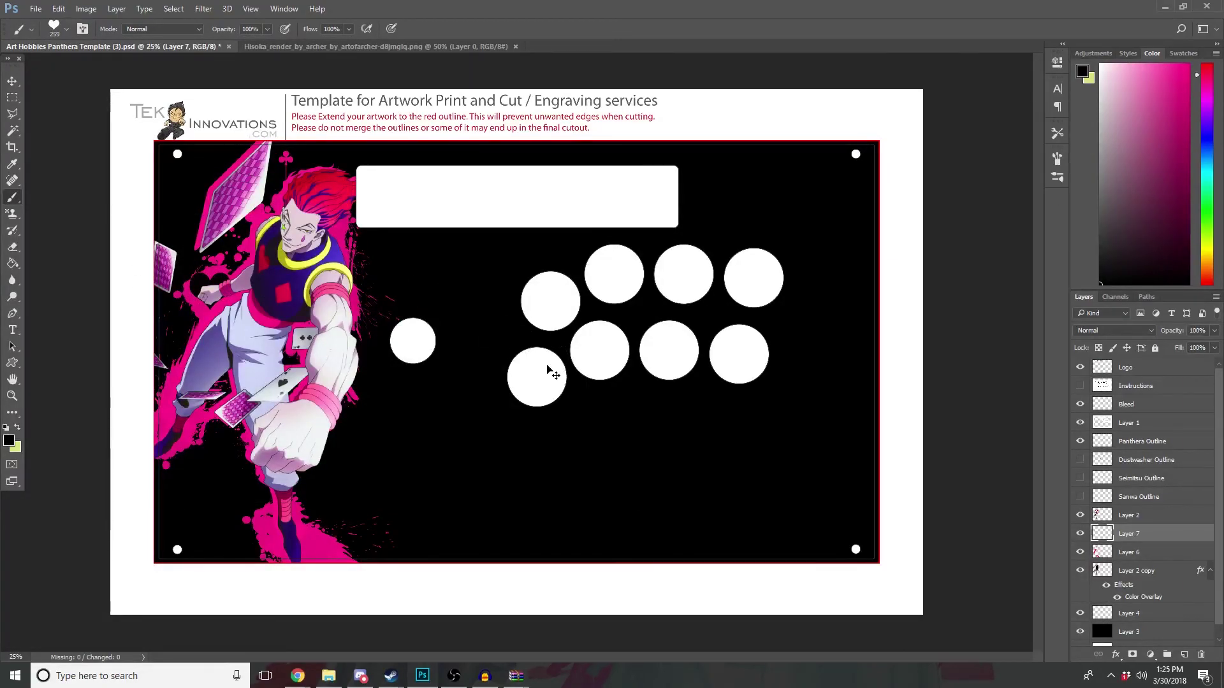
key(ctrl+z)
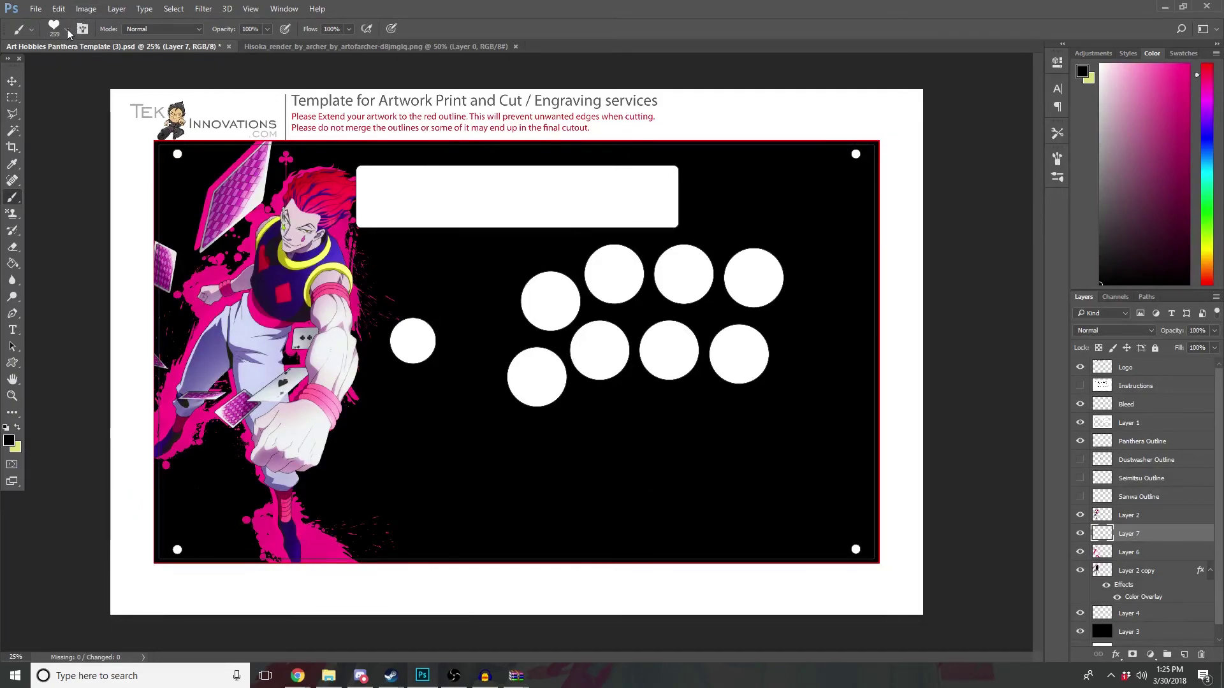
Step: Stamp a small black heart on the pink splatter near Hisoka's feet
click(66, 29)
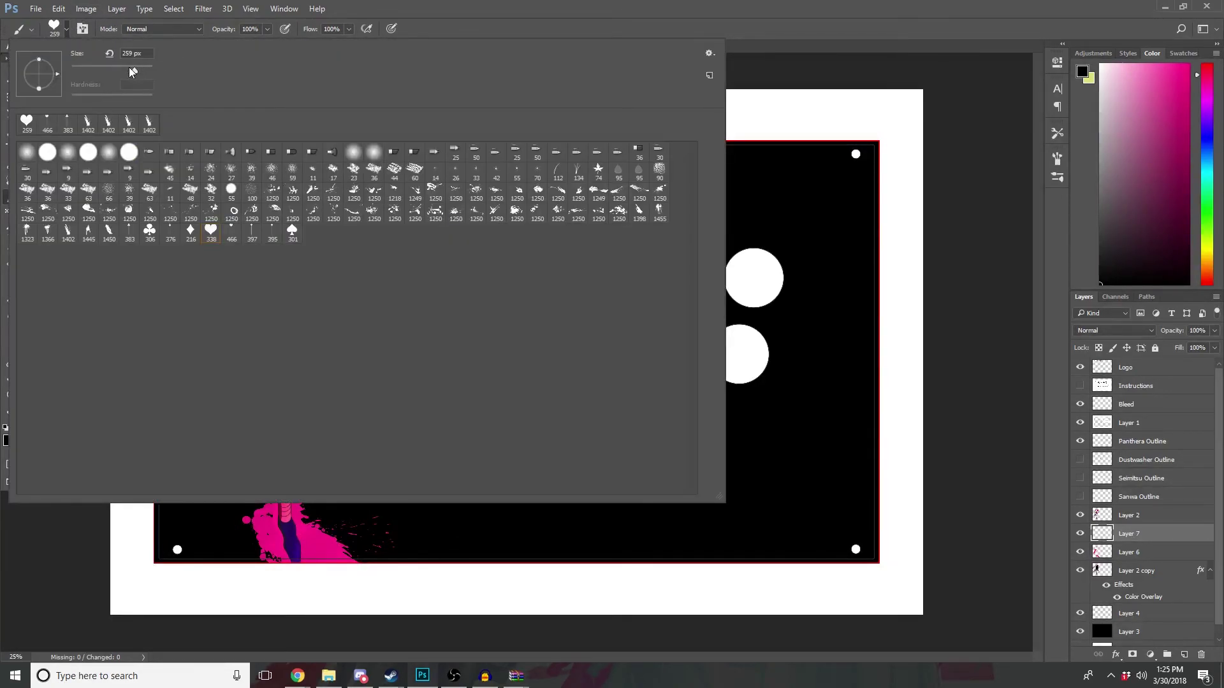
click(830, 23)
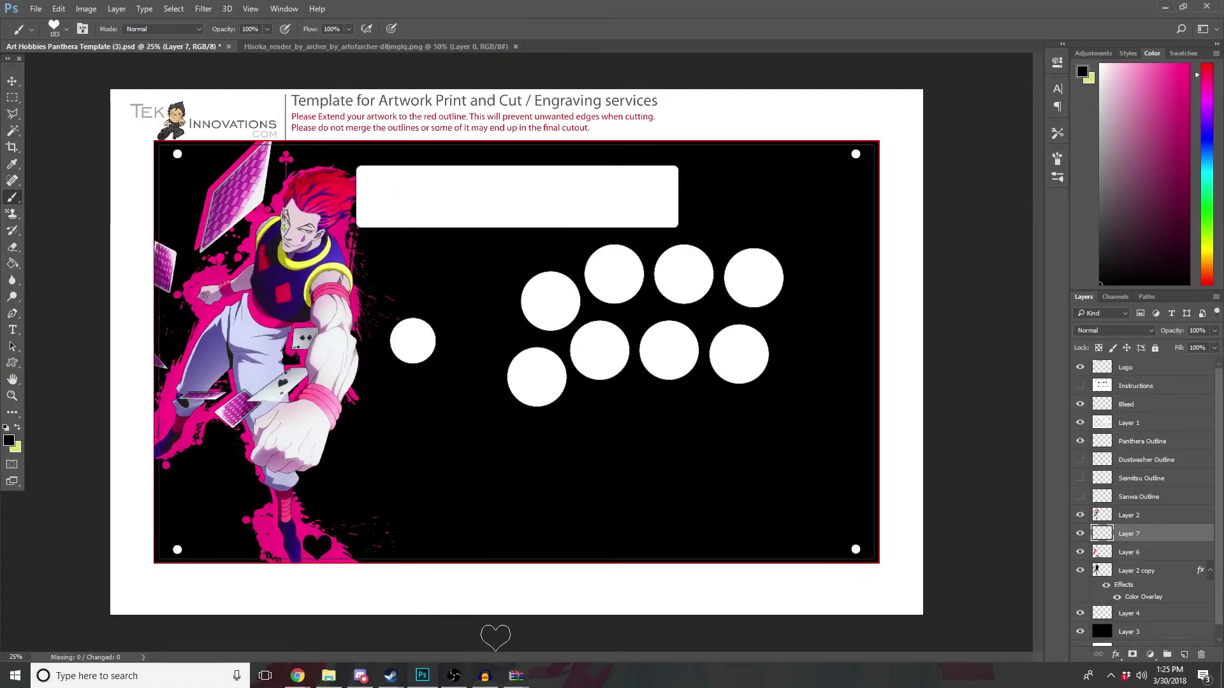
click(66, 30)
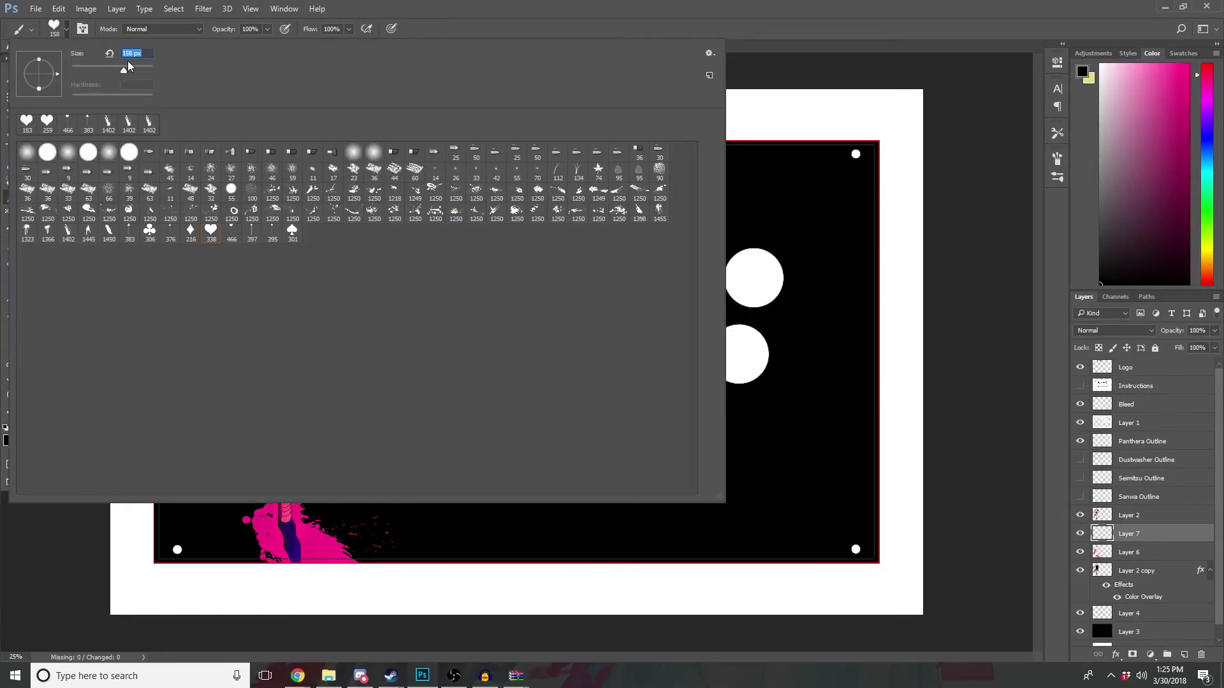
click(507, 24)
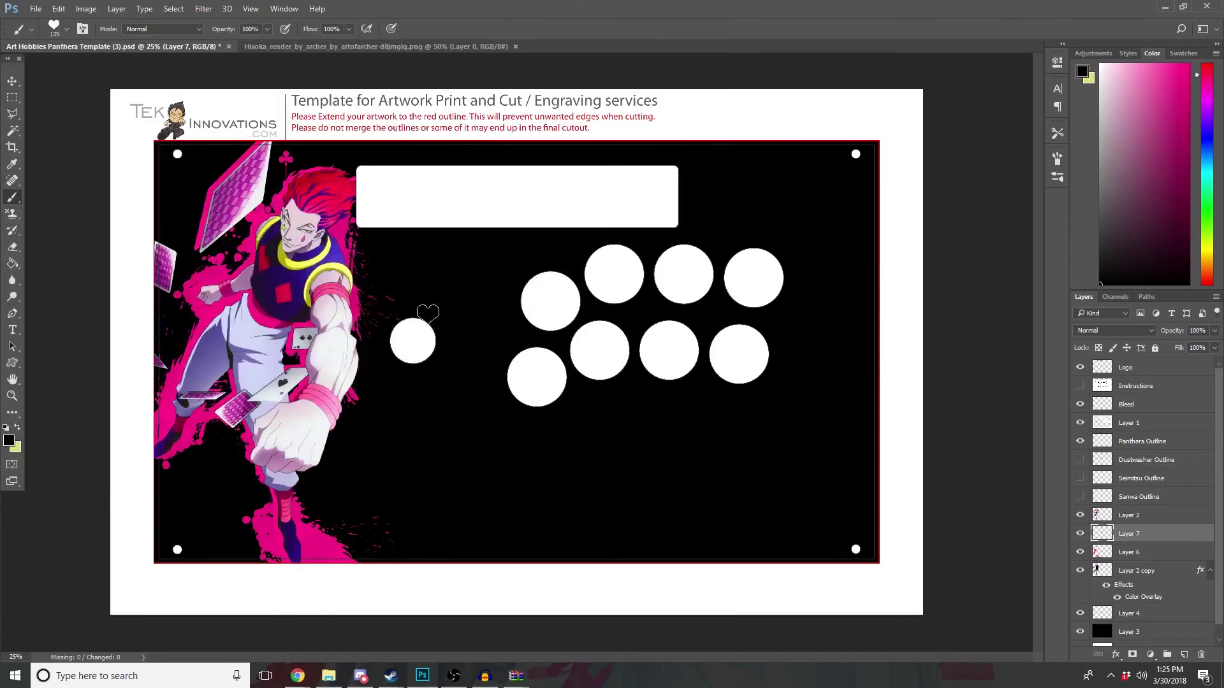
click(315, 544)
Step: Pick the 306 px club-shaped brush tip
right_click(11, 201)
click(67, 56)
click(66, 30)
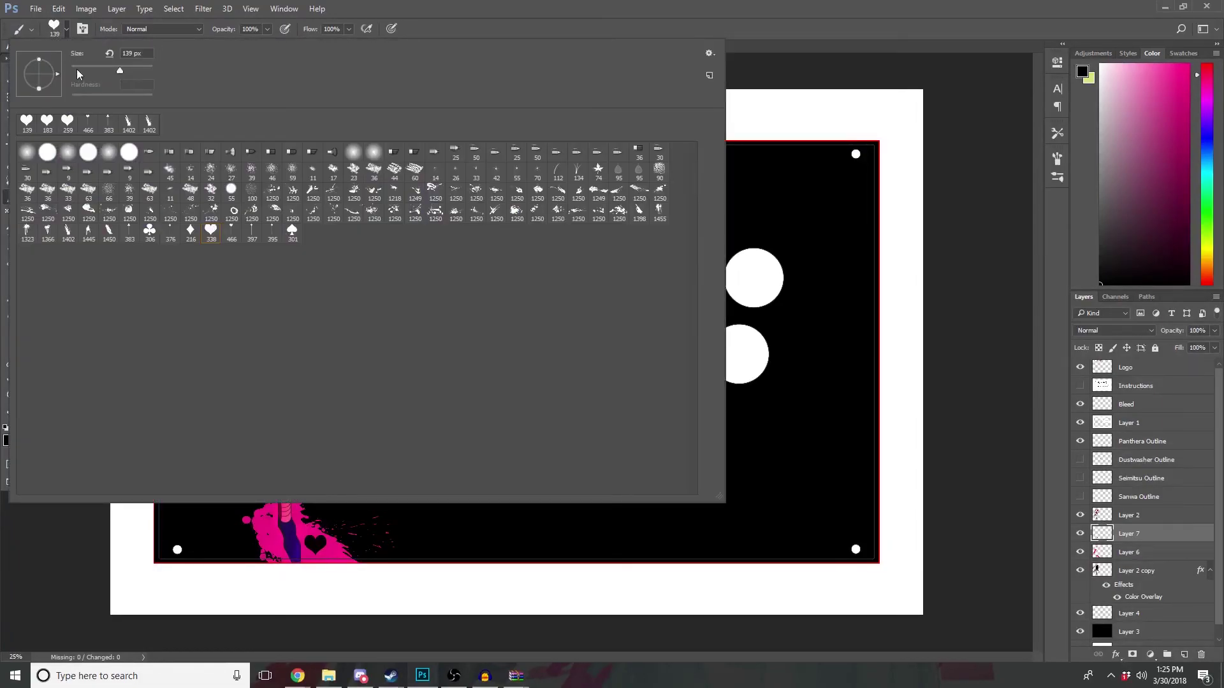
click(152, 235)
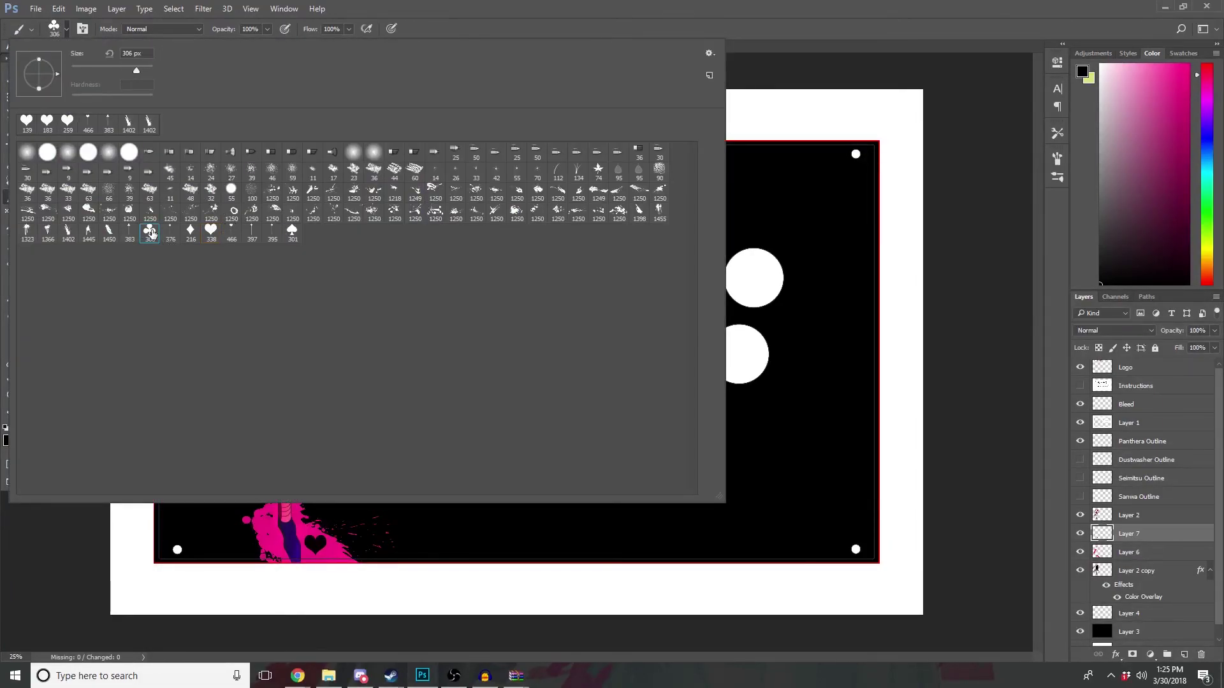
click(783, 36)
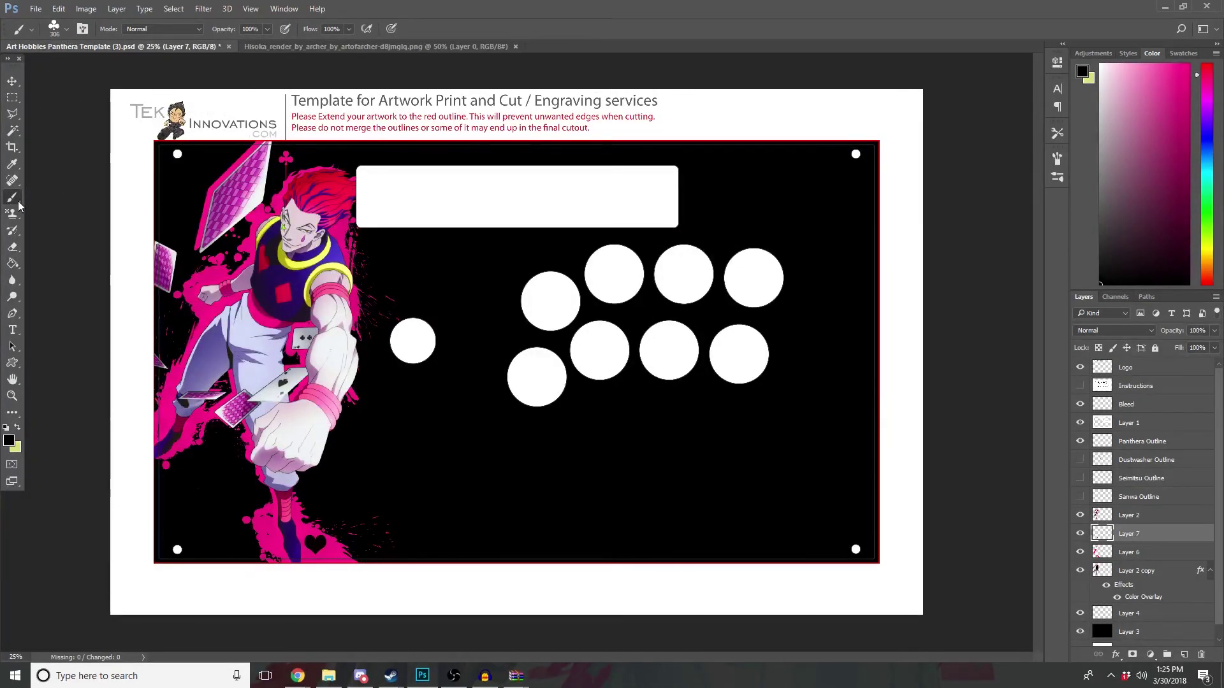
Step: Sample the splatter pink as the paint colour and choose the diamond stamp brush
alt+click(209, 312)
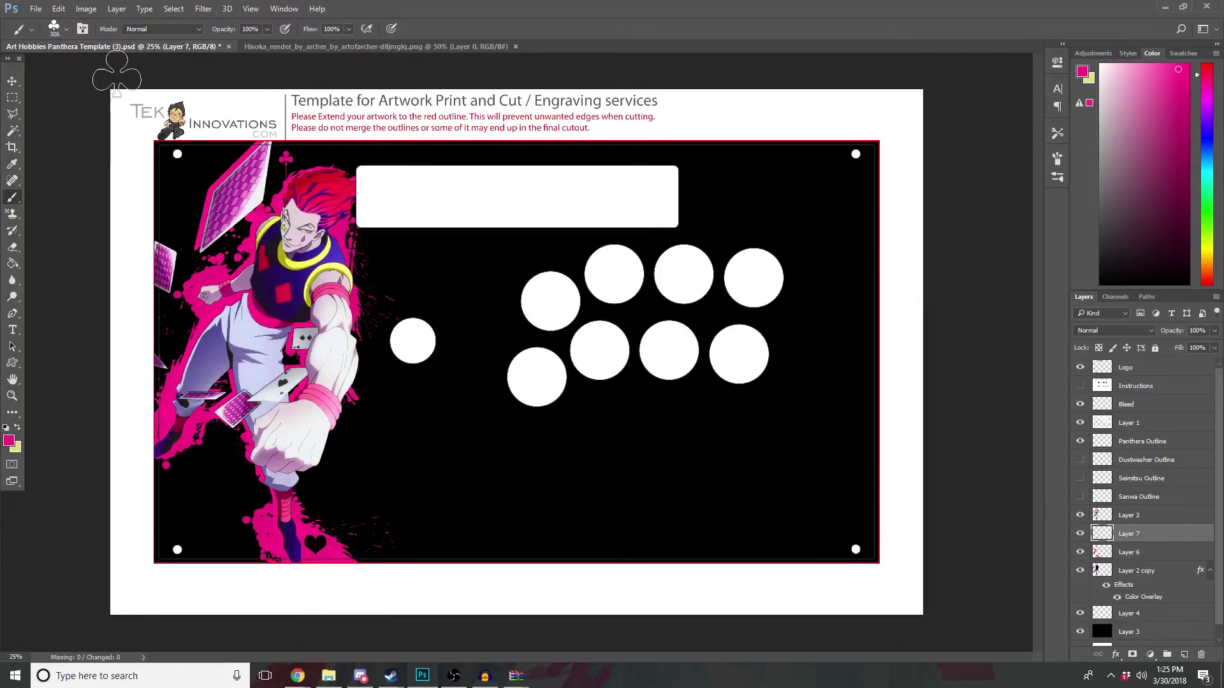
click(63, 30)
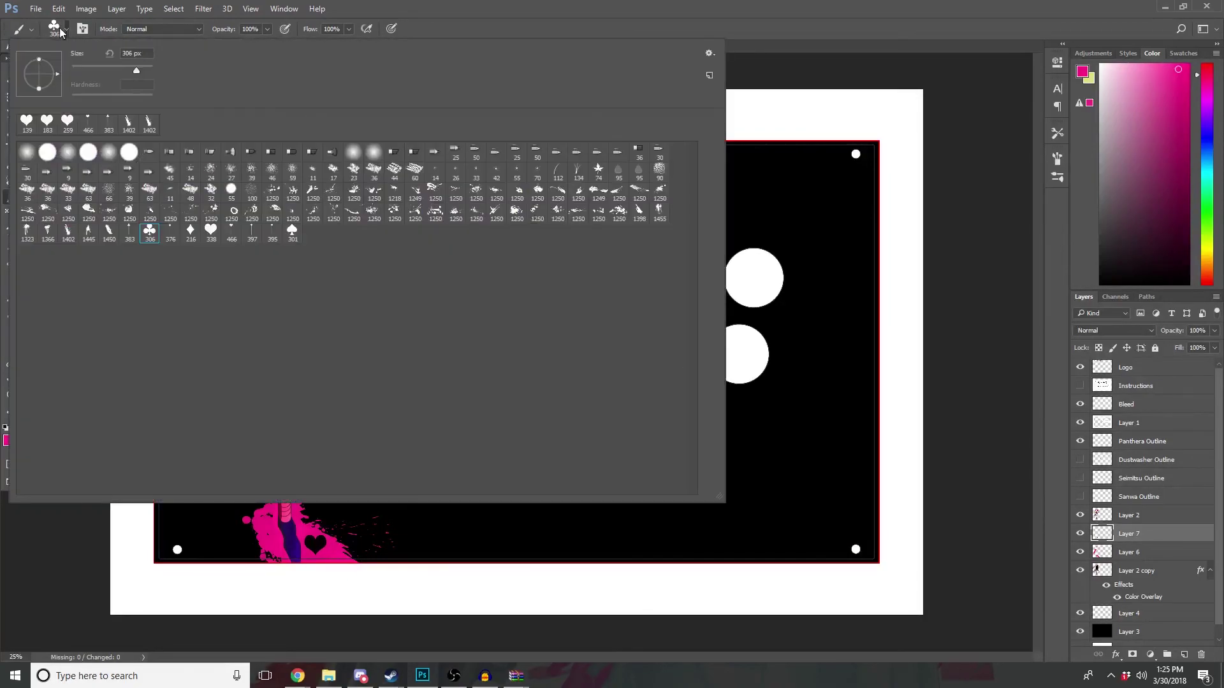
click(190, 231)
click(799, 28)
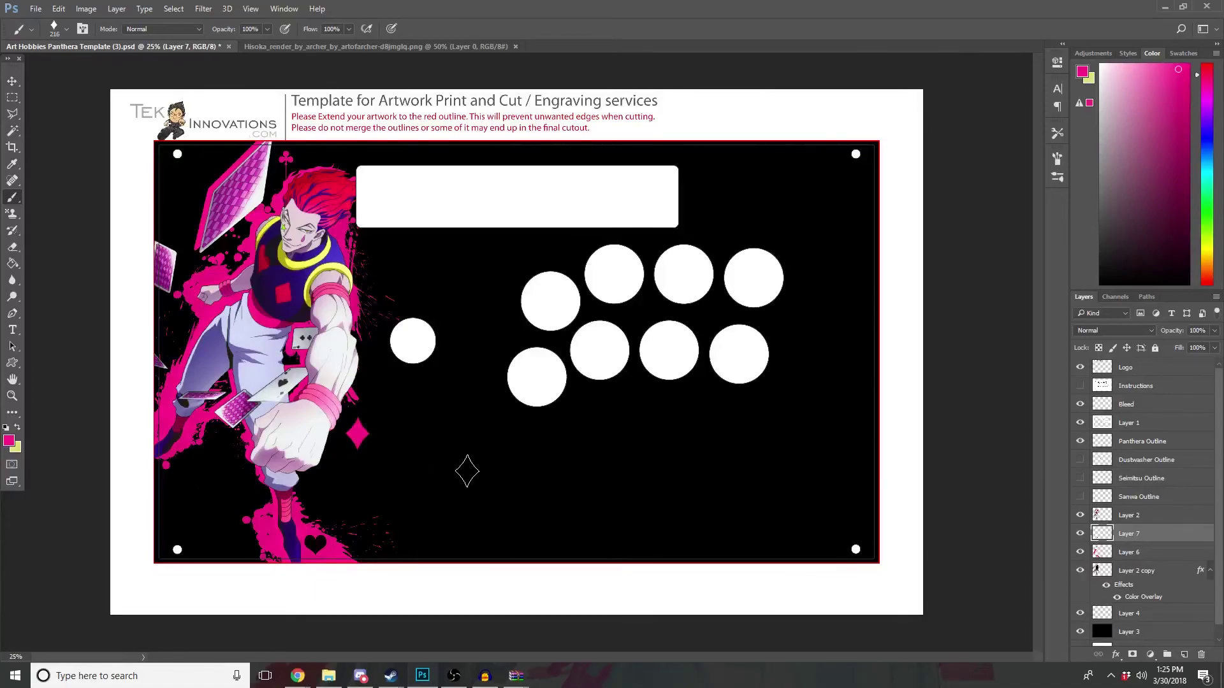
Step: Stamp a 196 px pink spade near the artwork's top-left corner
click(67, 33)
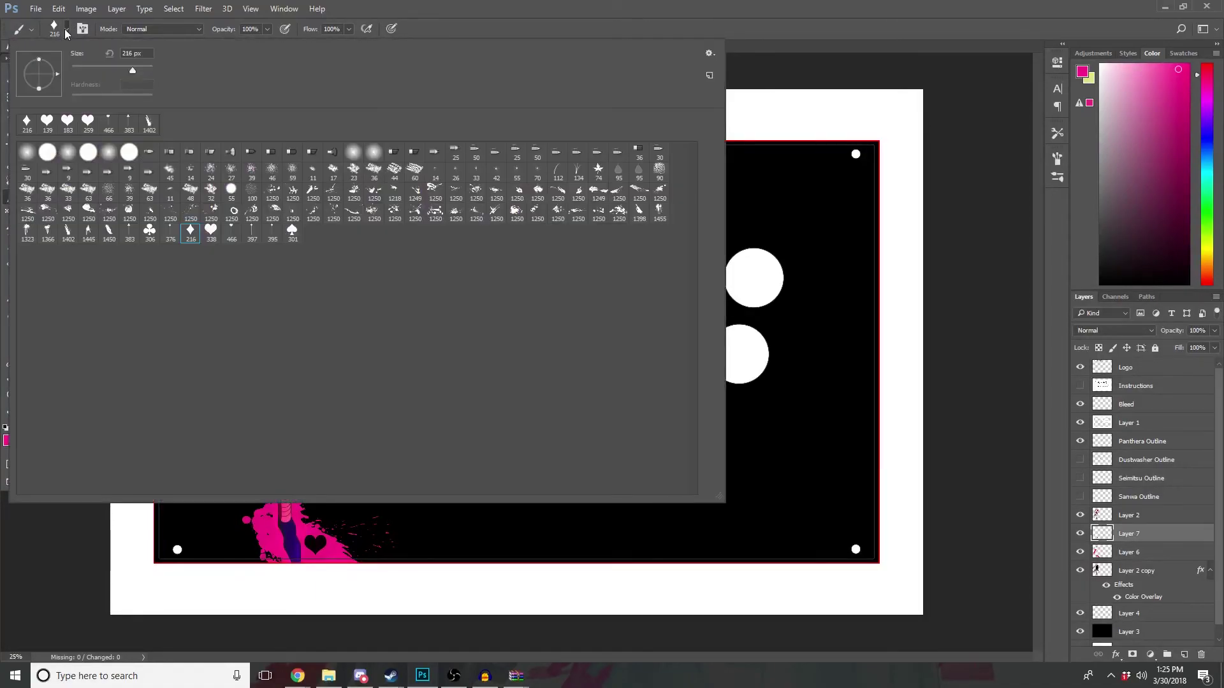
click(293, 233)
click(793, 29)
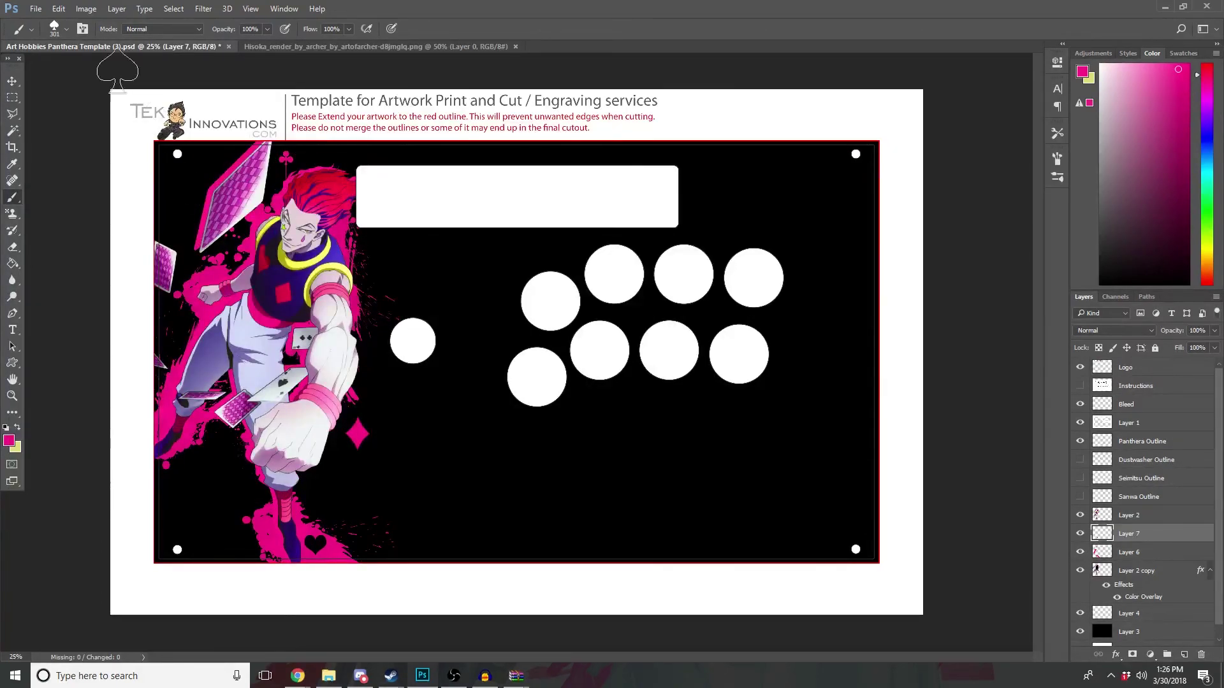
click(67, 33)
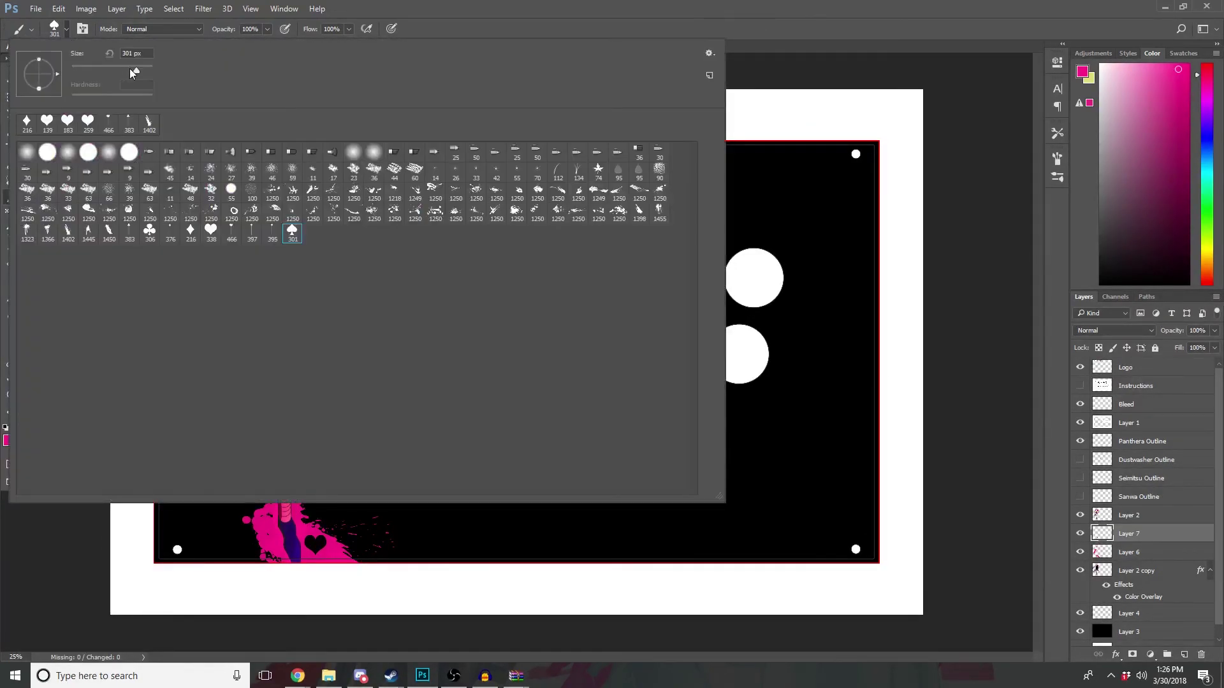
drag(132, 73, 129, 73)
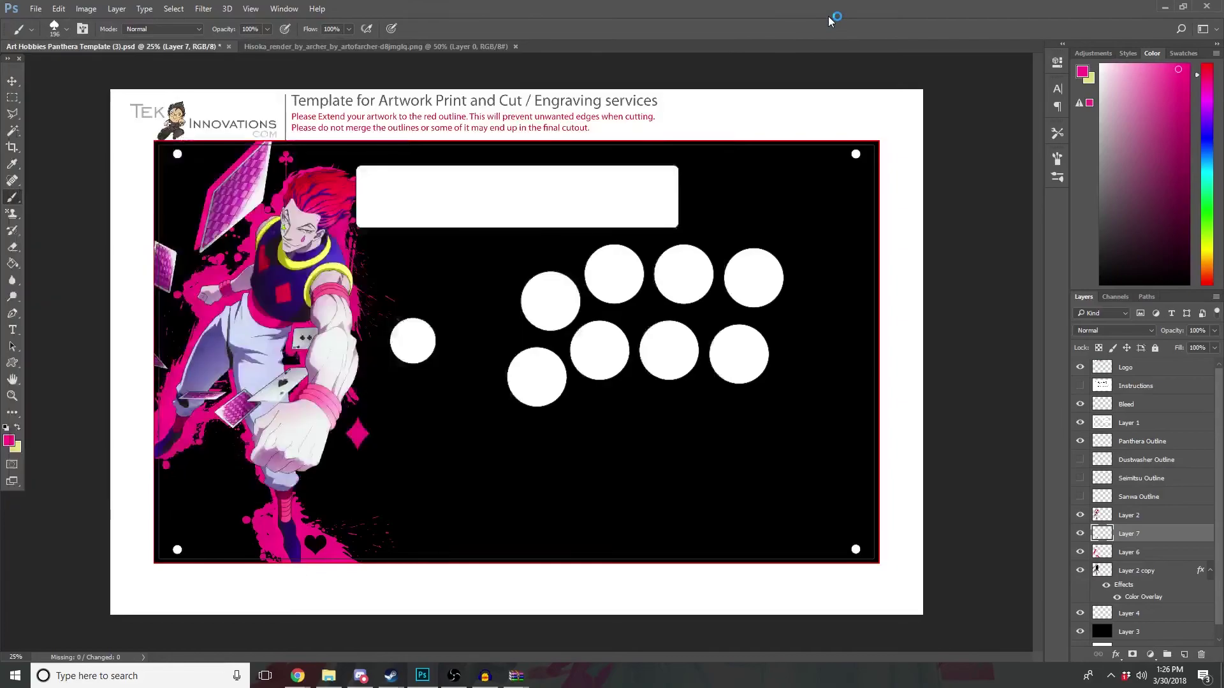
click(835, 20)
click(183, 188)
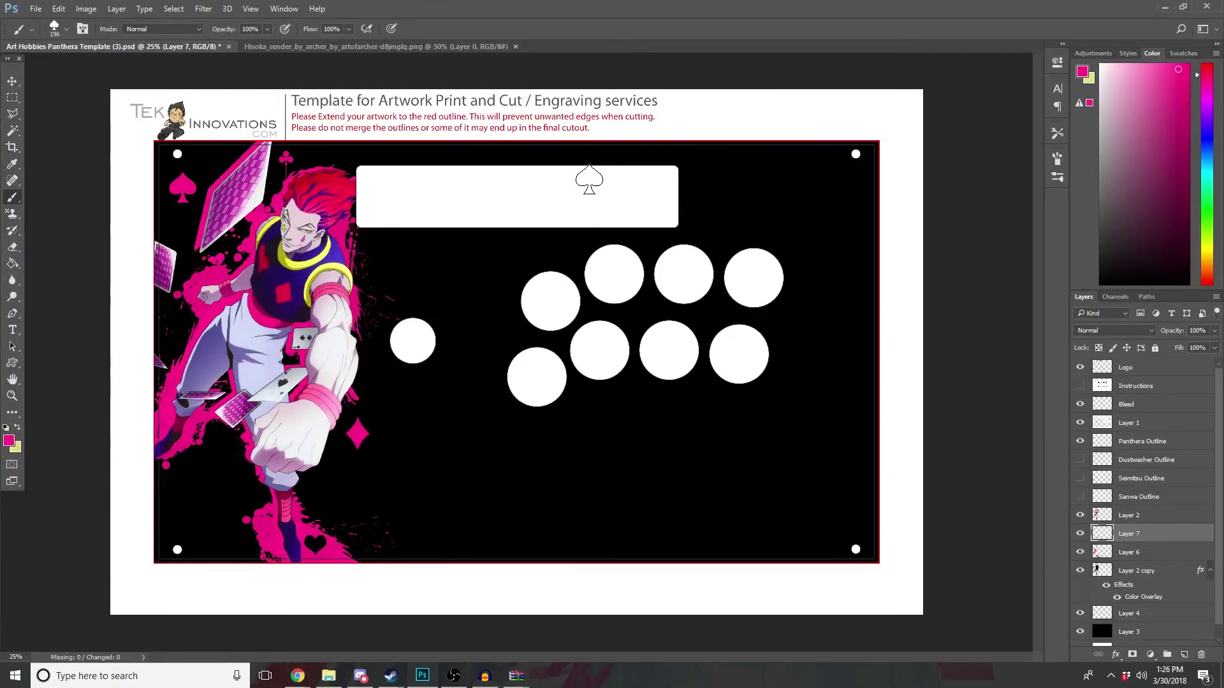
click(14, 99)
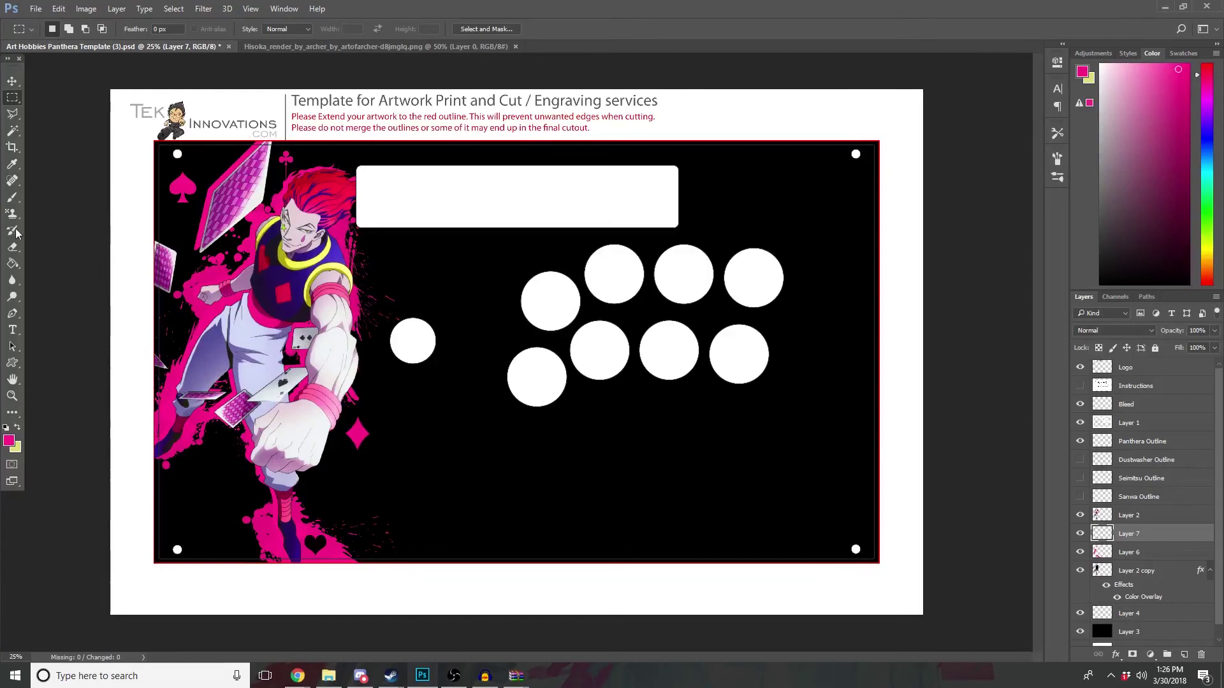
click(13, 197)
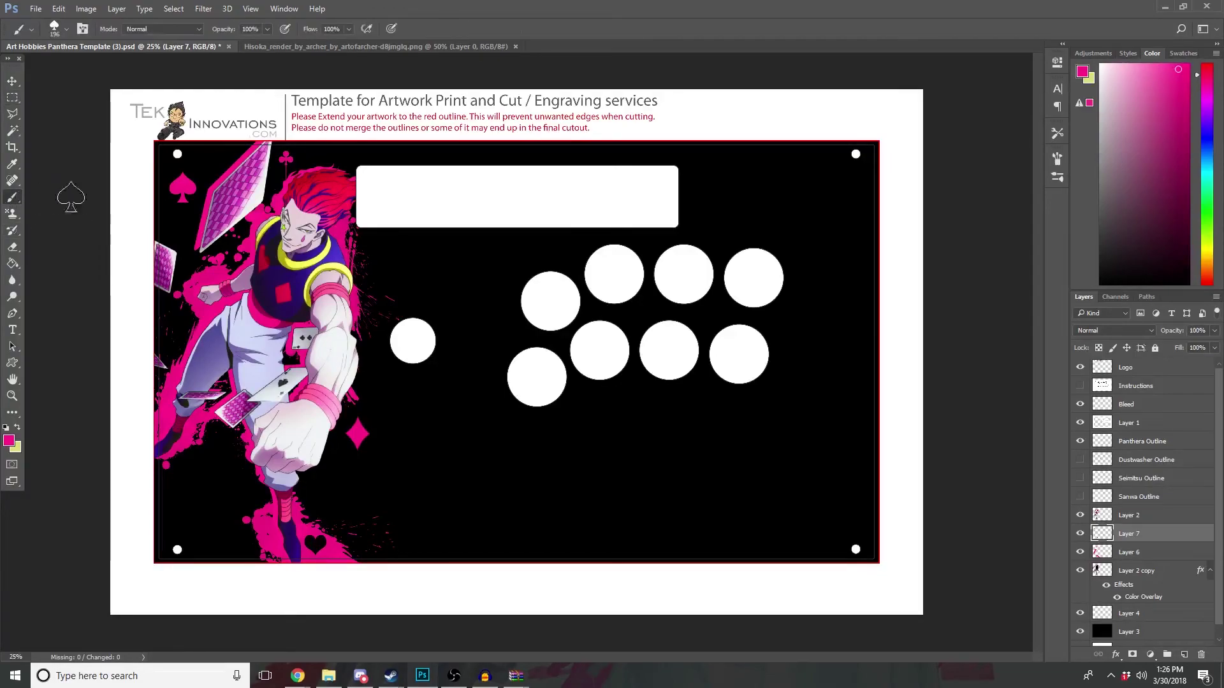
click(66, 30)
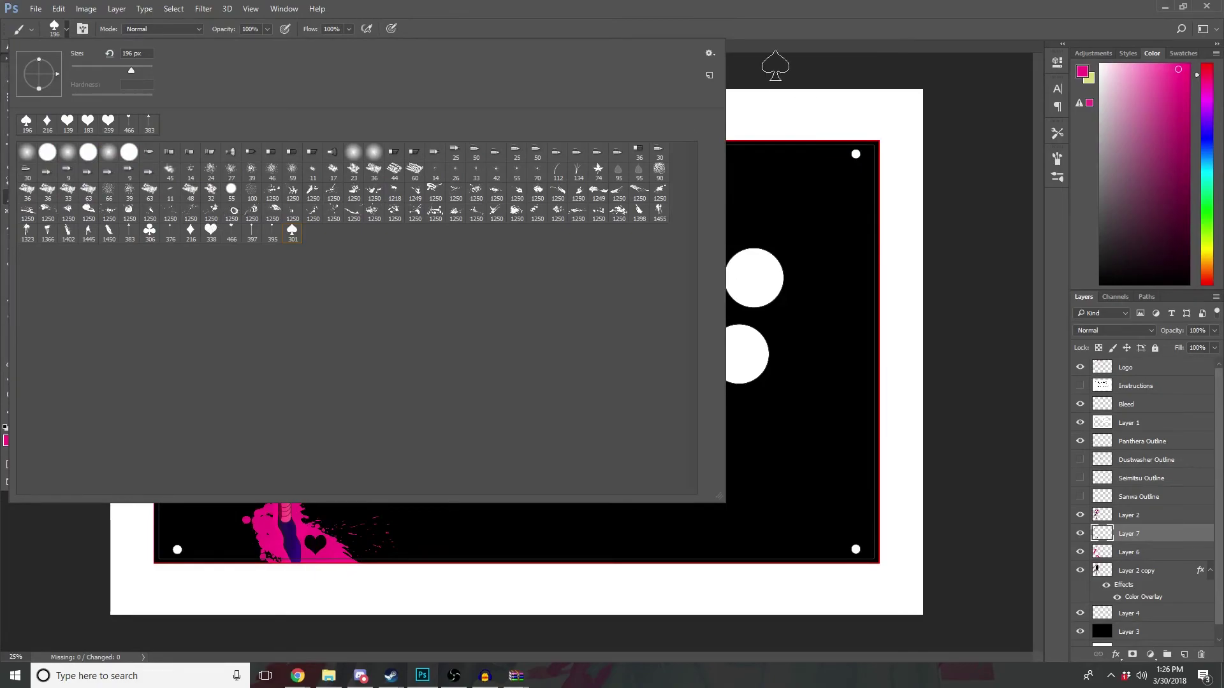
click(788, 28)
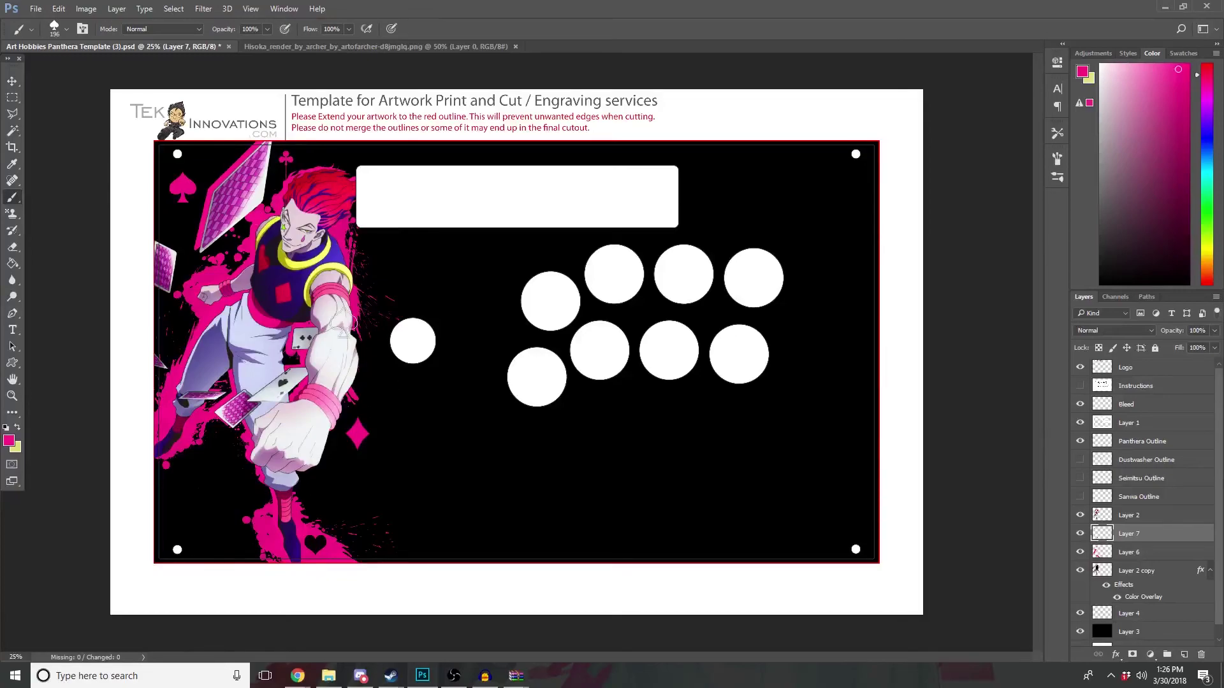
click(12, 96)
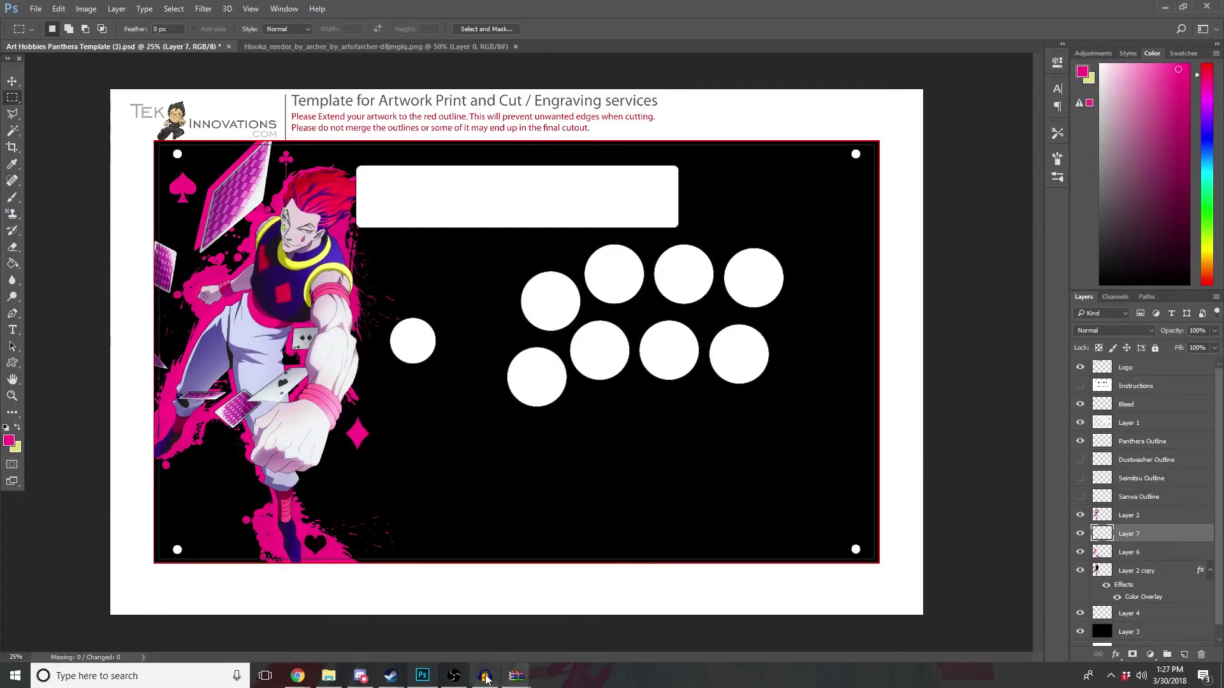
mouse_move(297, 676)
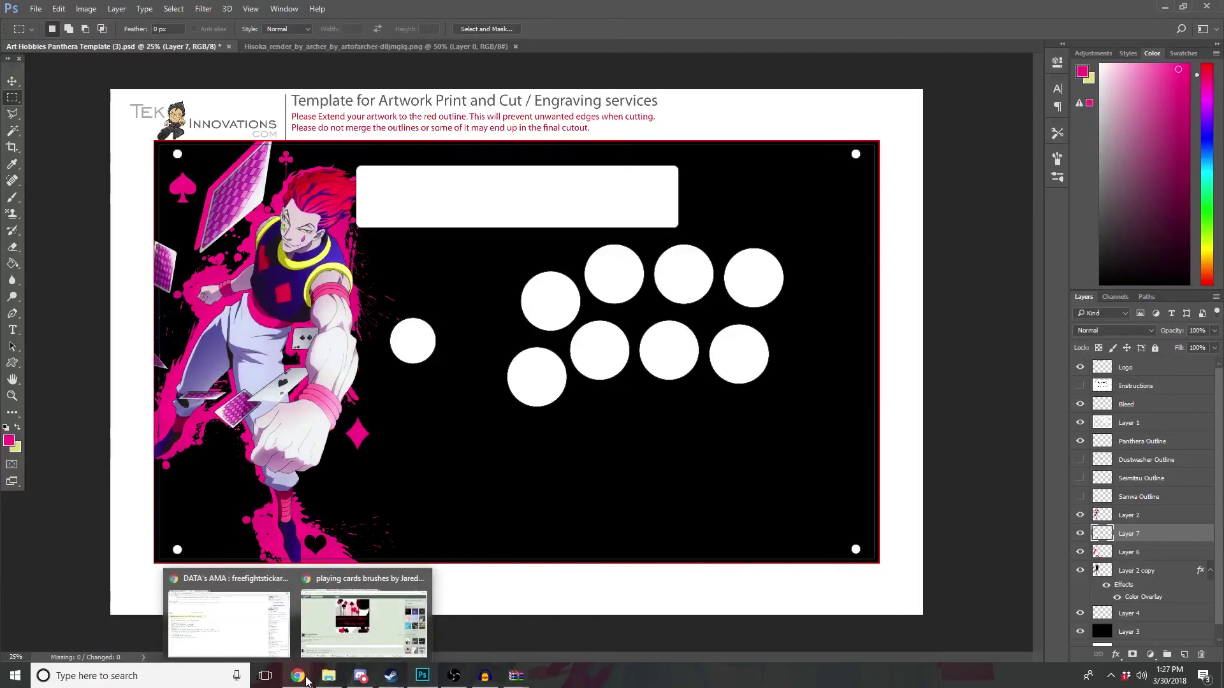
Step: Search Google Images for 'hunter x hunter logo png' in Chrome
click(357, 625)
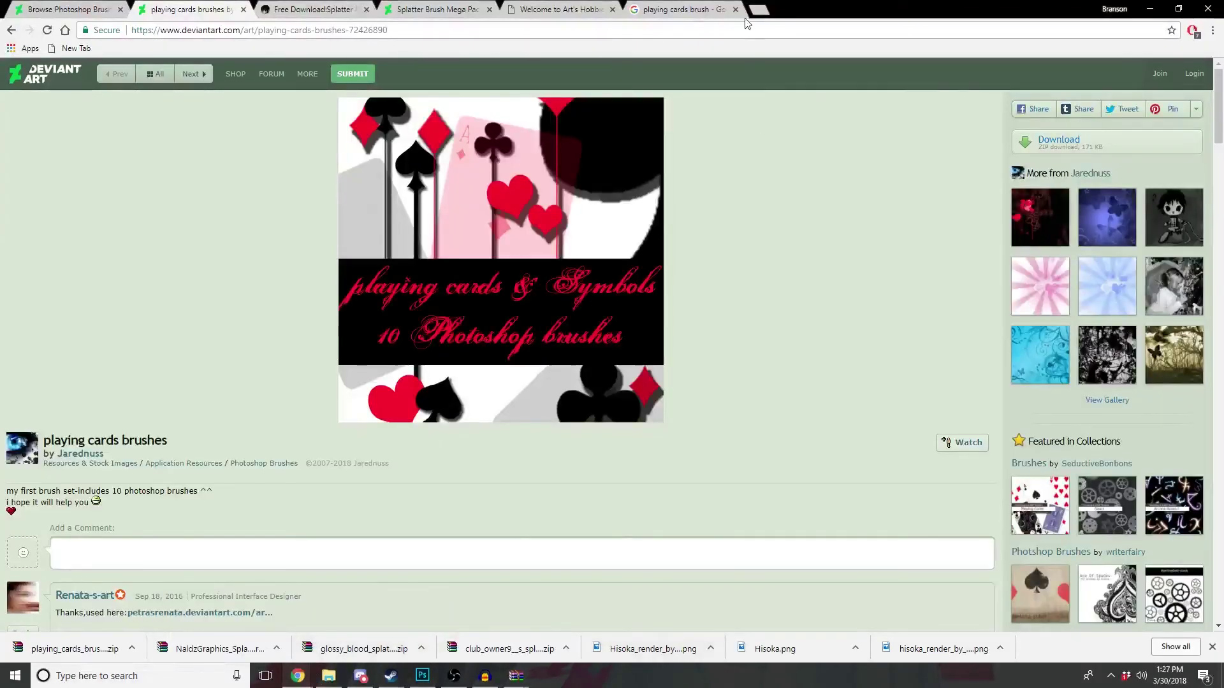
click(667, 17)
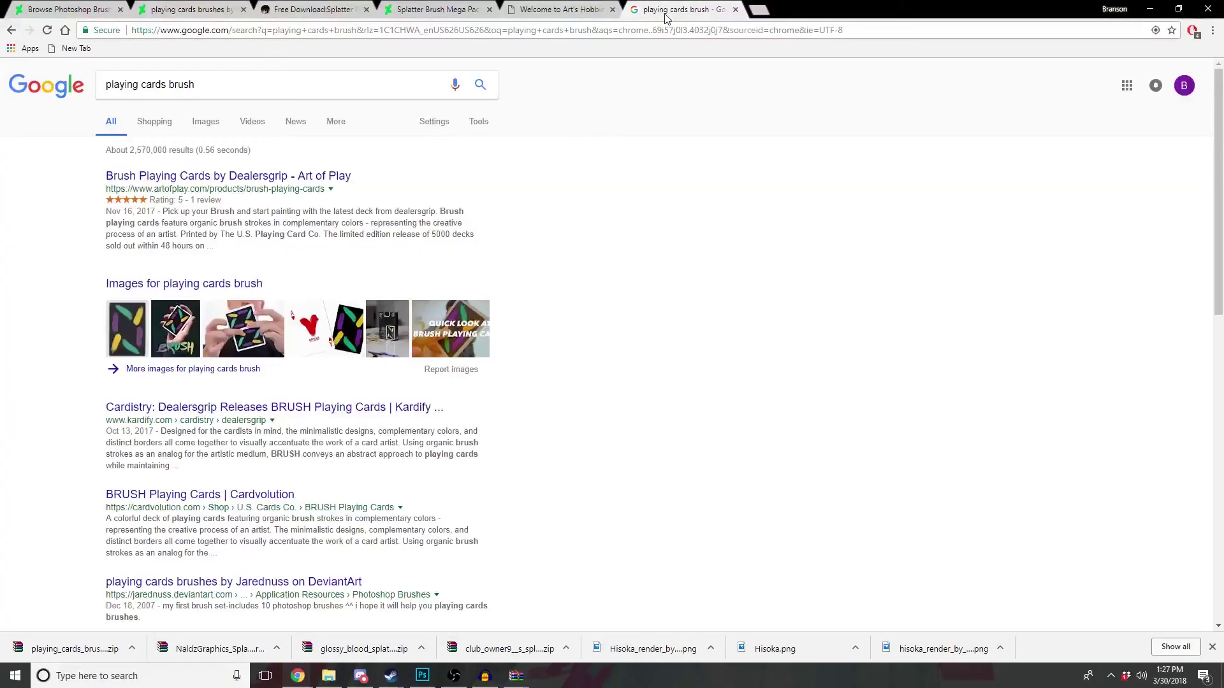
triple_click(265, 85)
text(er )
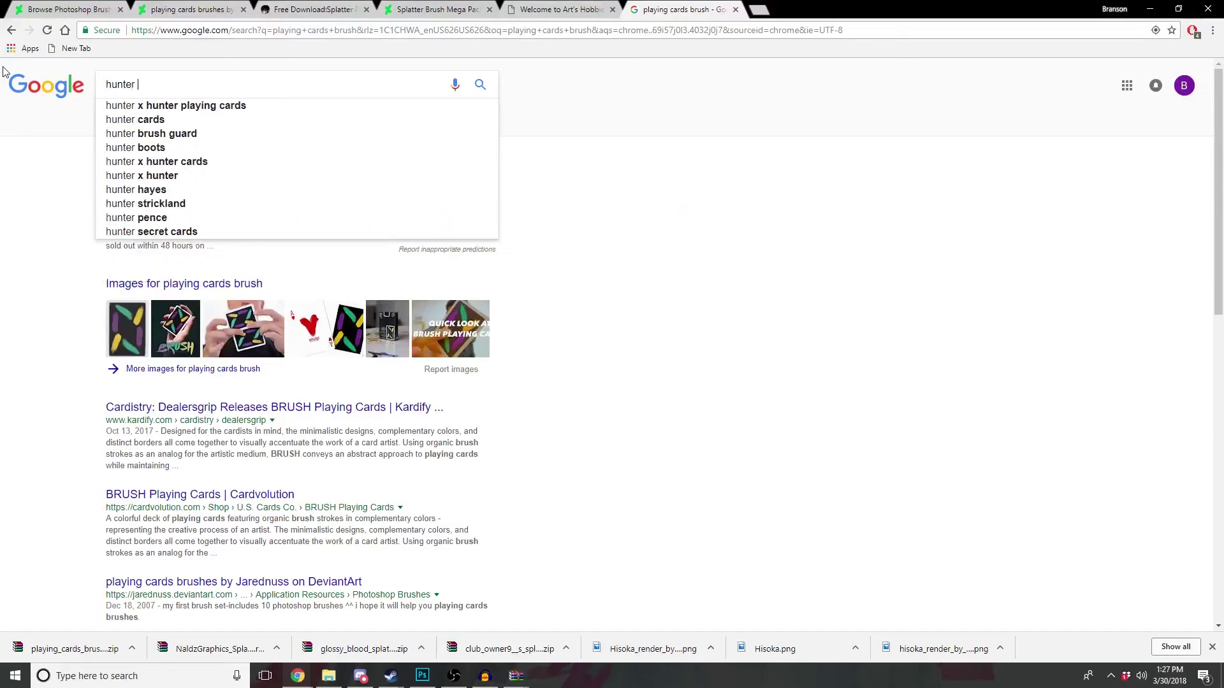
text(x hunt)
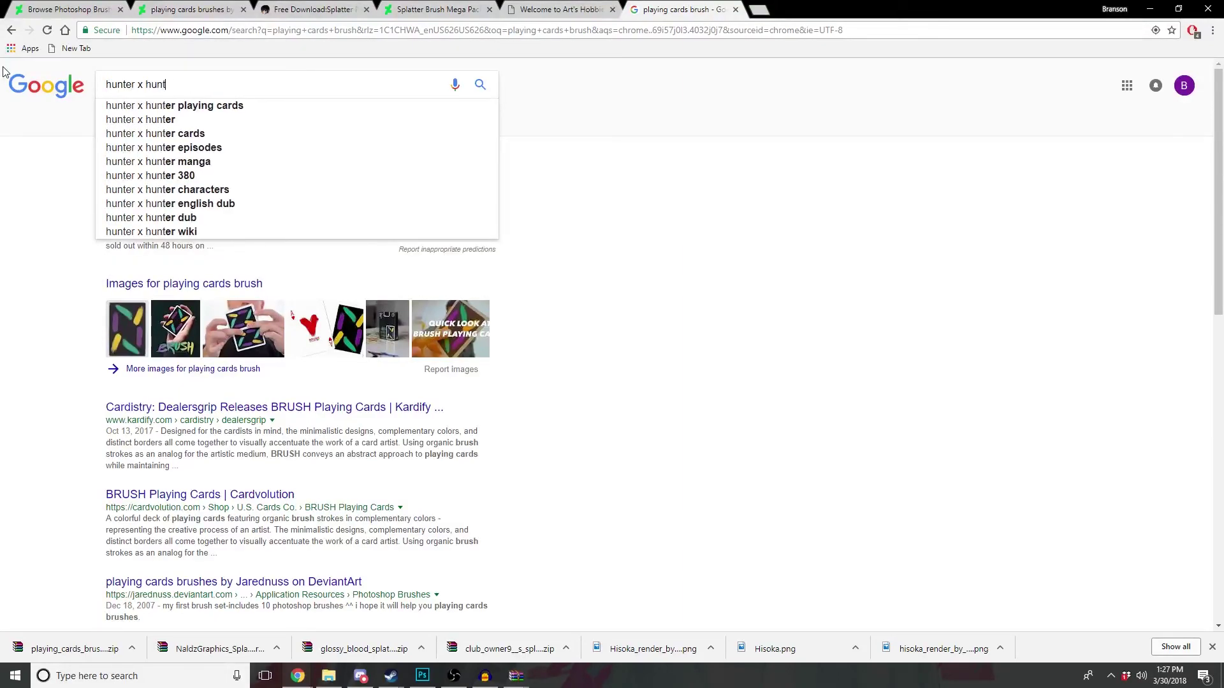
text(er logo )
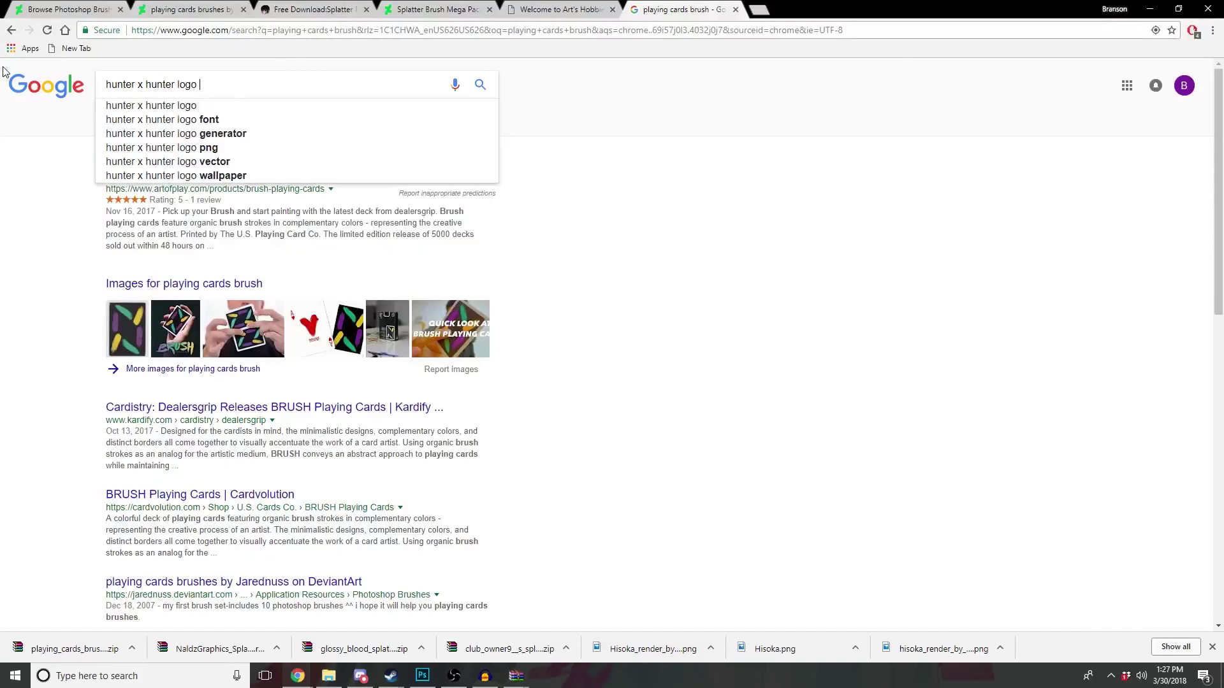
text(png)
key(Return)
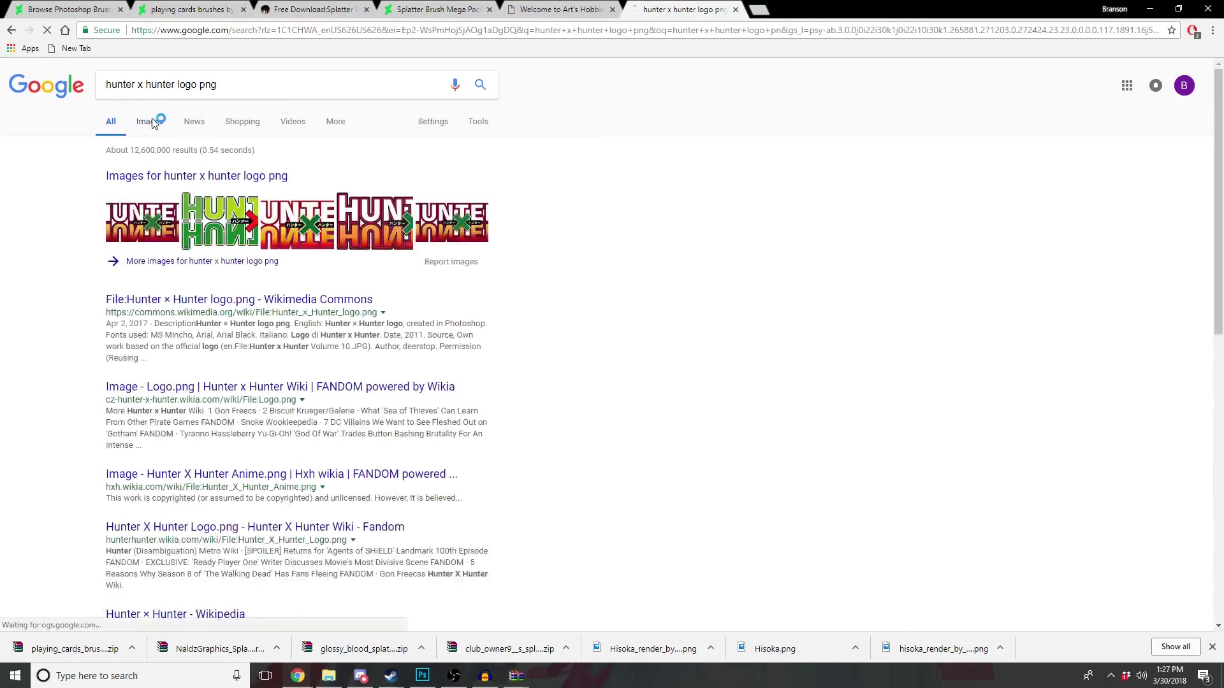
click(151, 122)
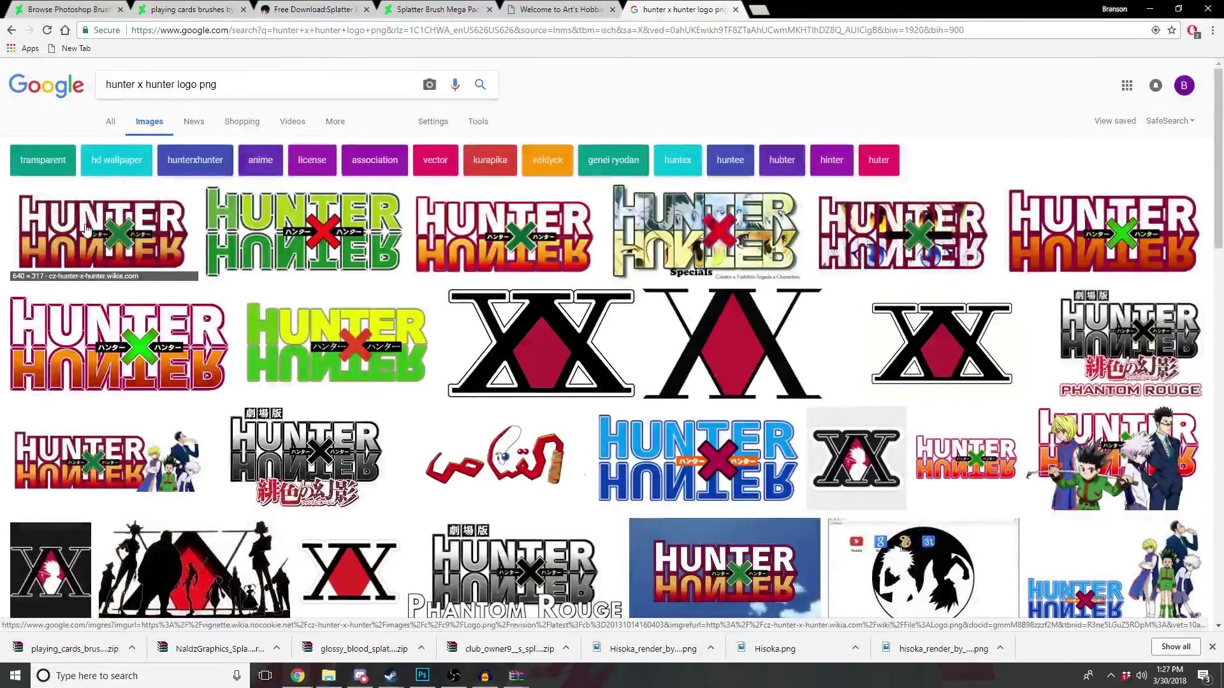
Step: Save the first Hunter x Hunter logo image and show it in its folder
click(87, 231)
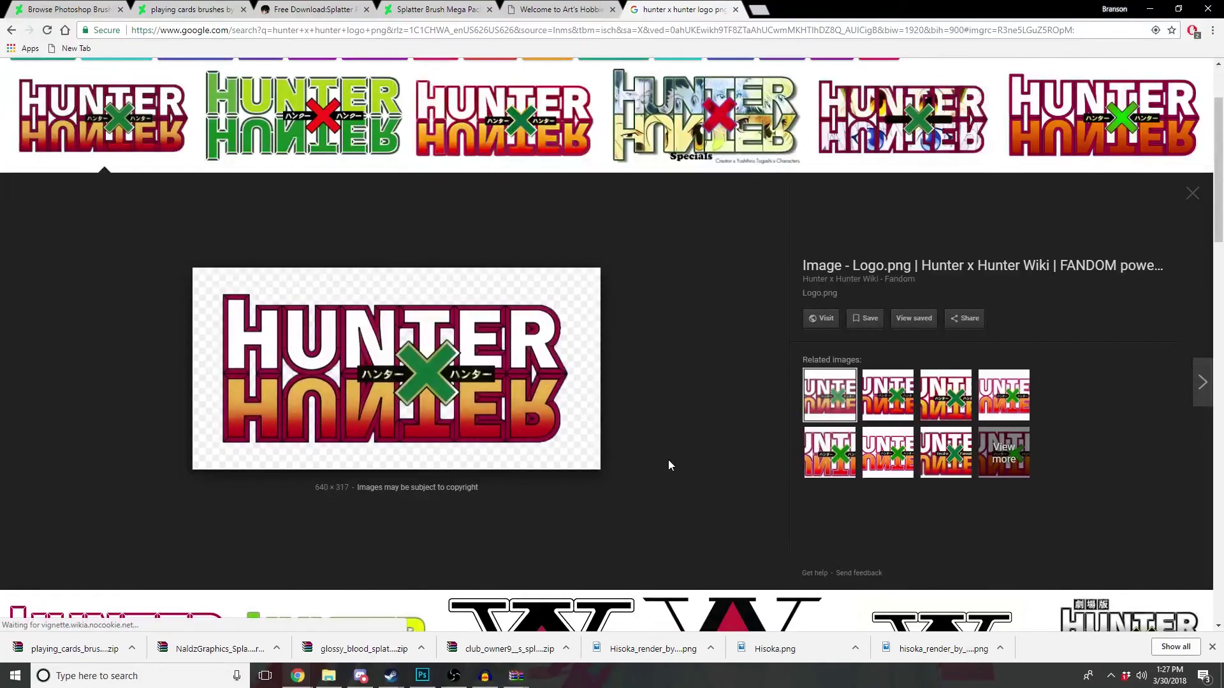
right_click(526, 333)
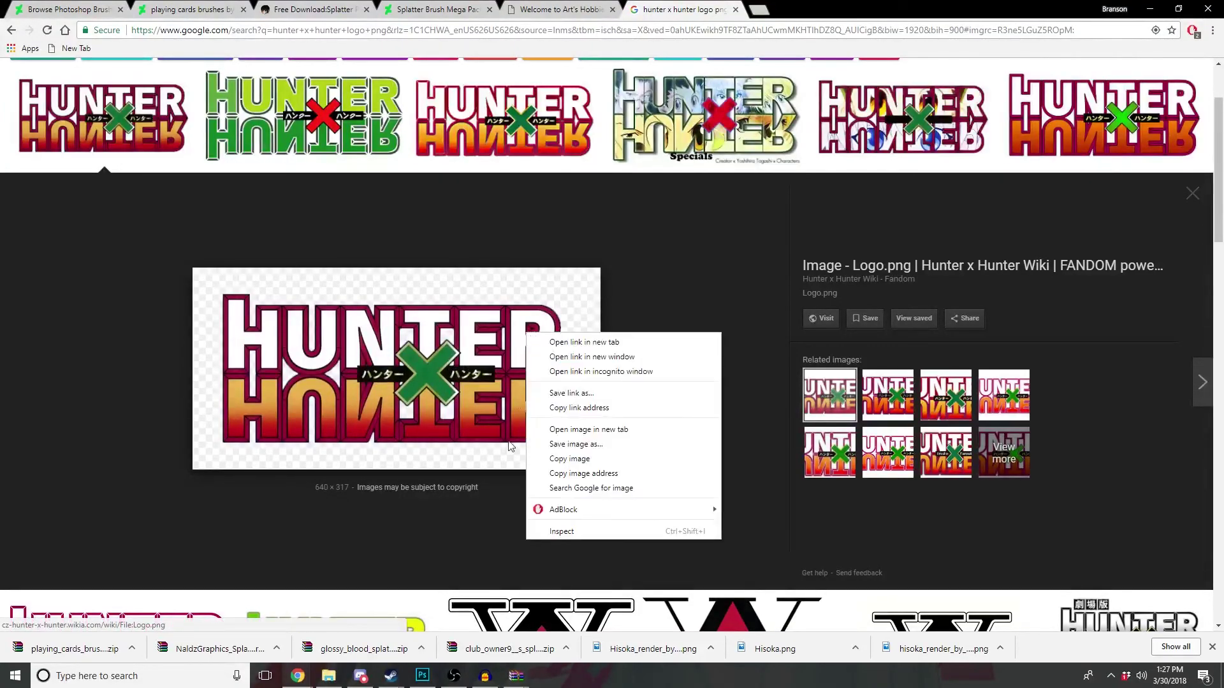
click(570, 444)
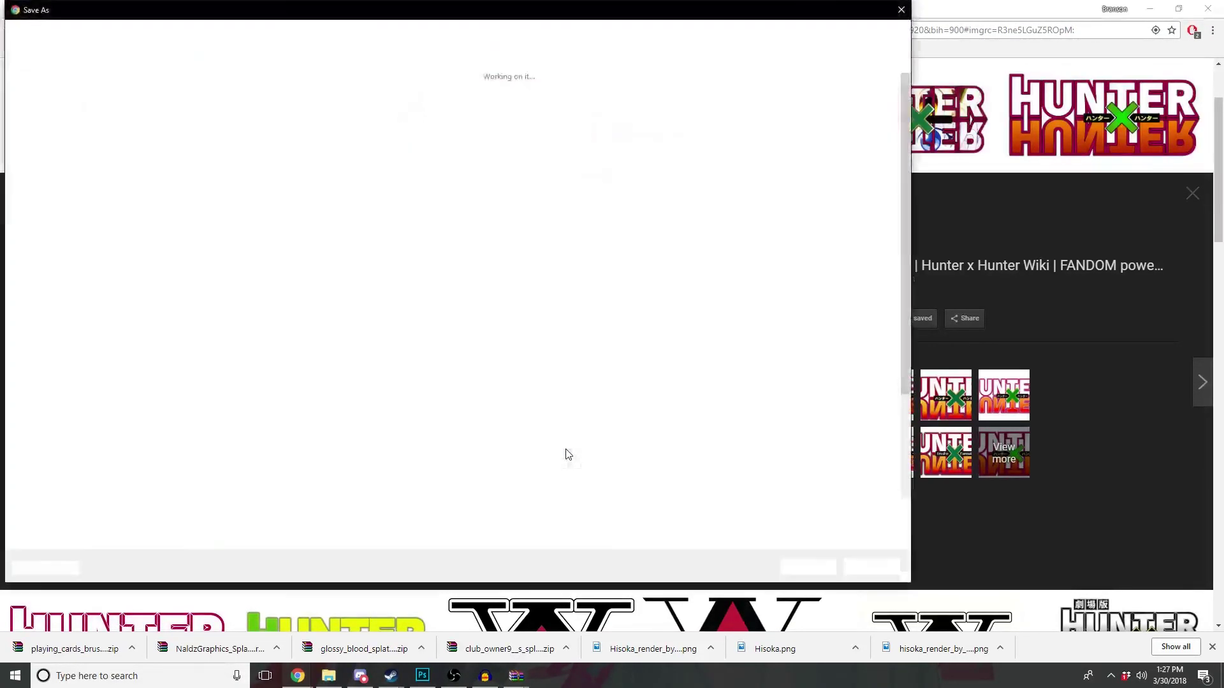
click(808, 566)
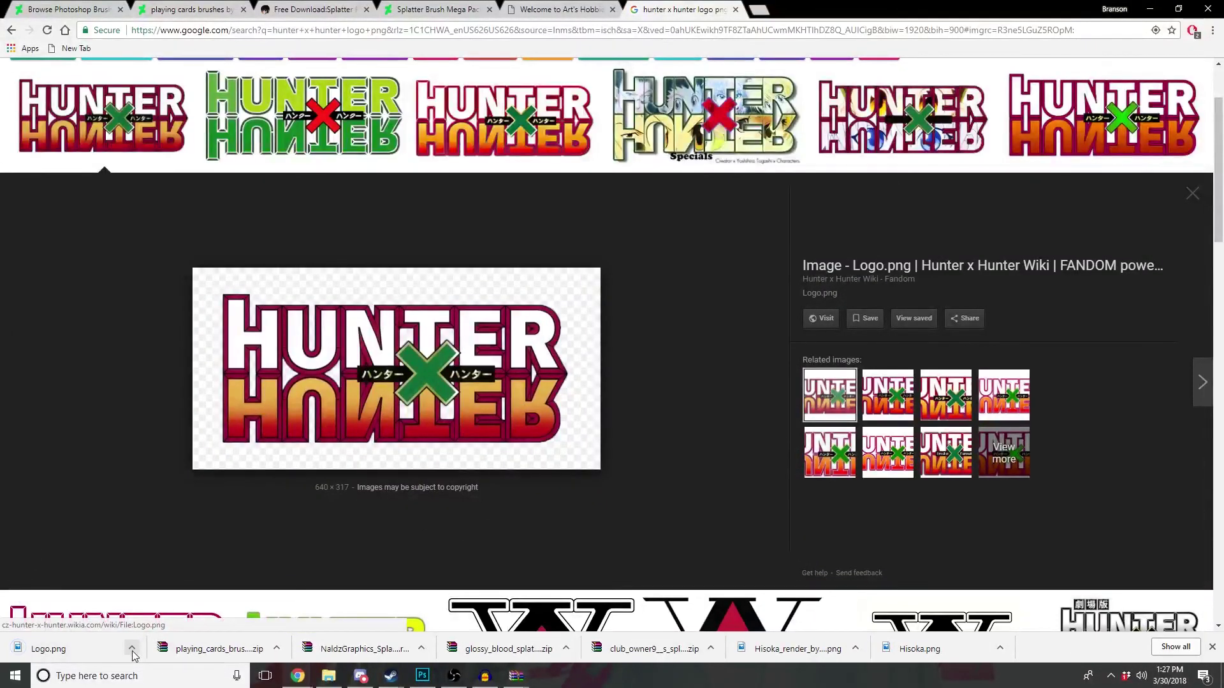
click(131, 649)
click(168, 605)
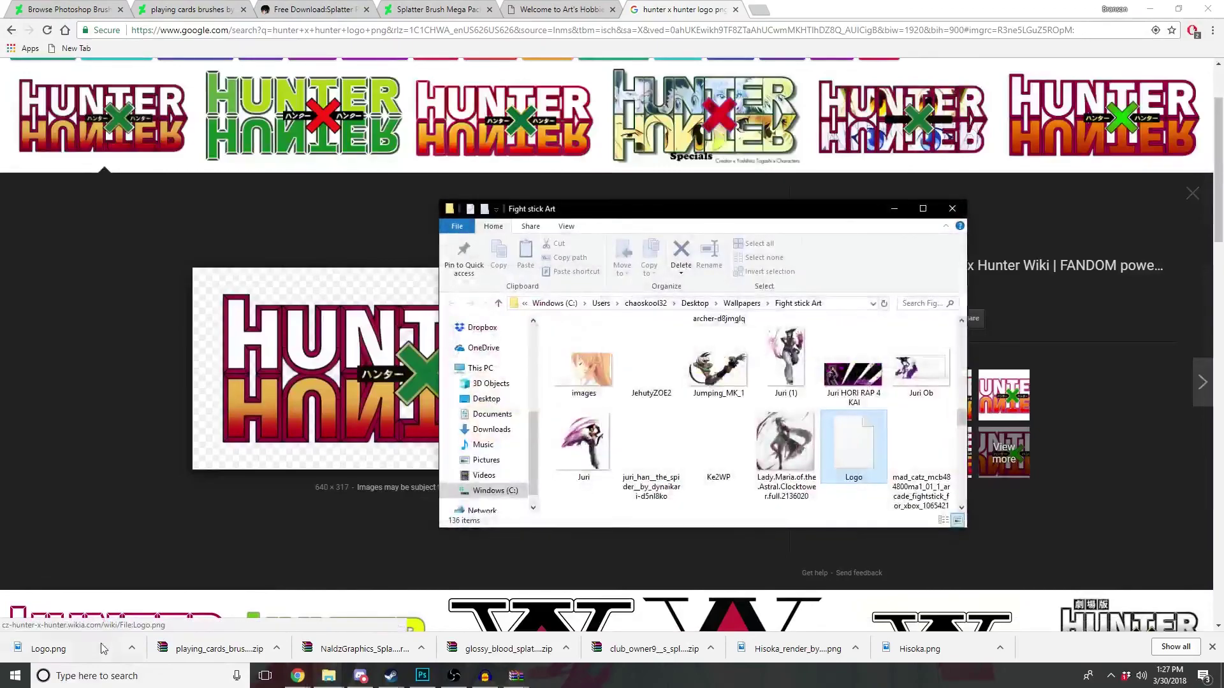
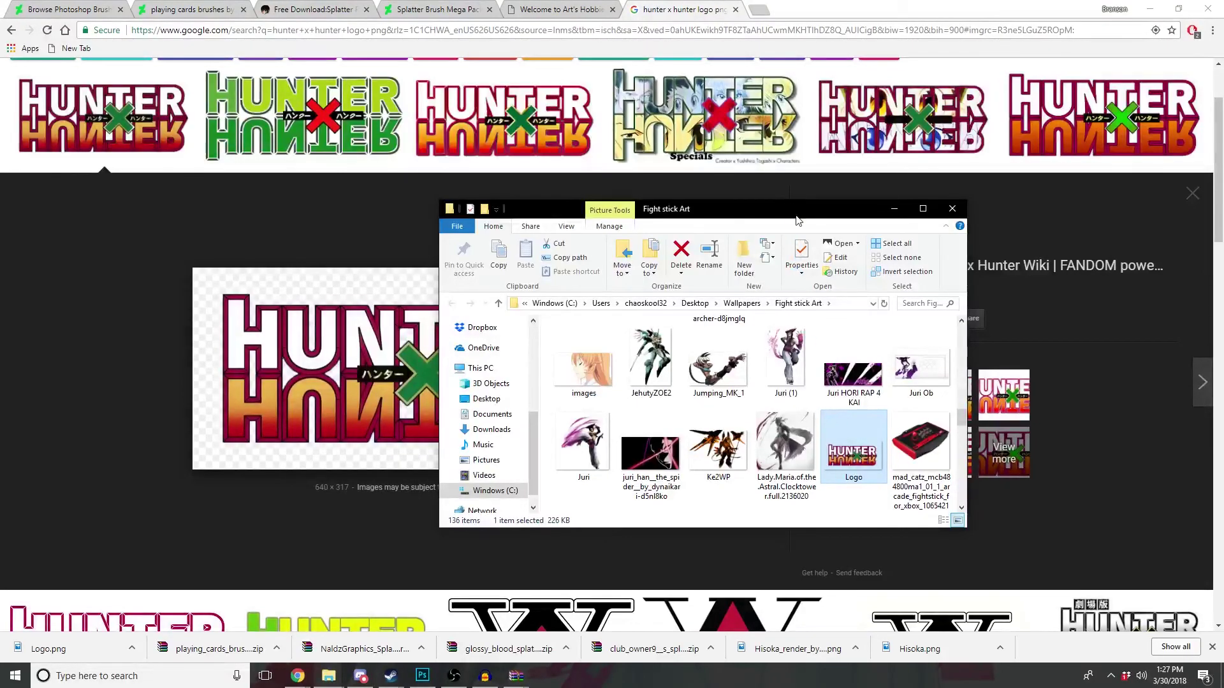
Step: Open Logo.png from File Explorer in Adobe Photoshop CC 2017
right_click(846, 429)
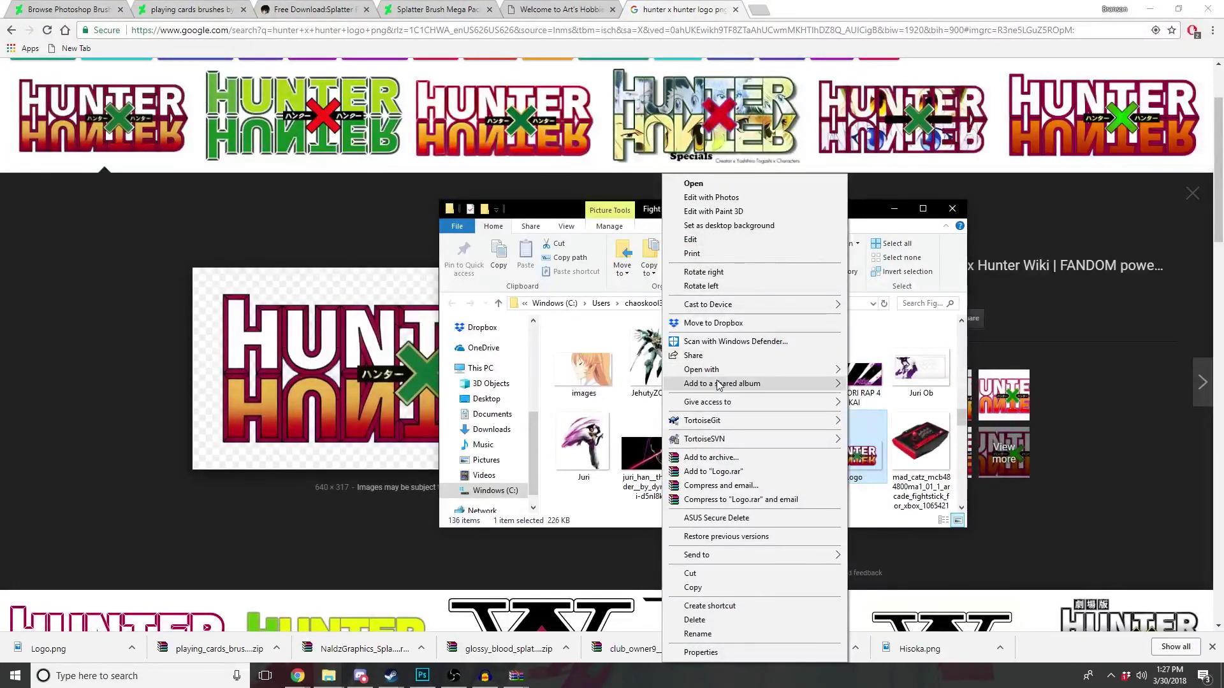
click(721, 372)
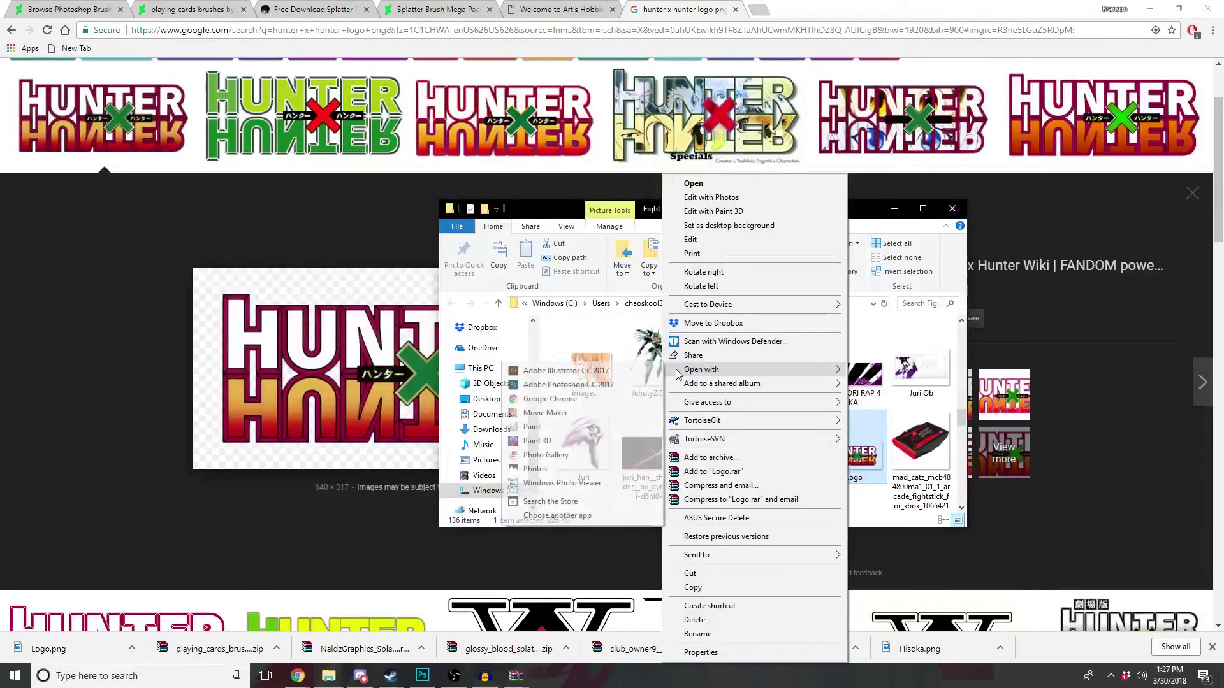
click(574, 385)
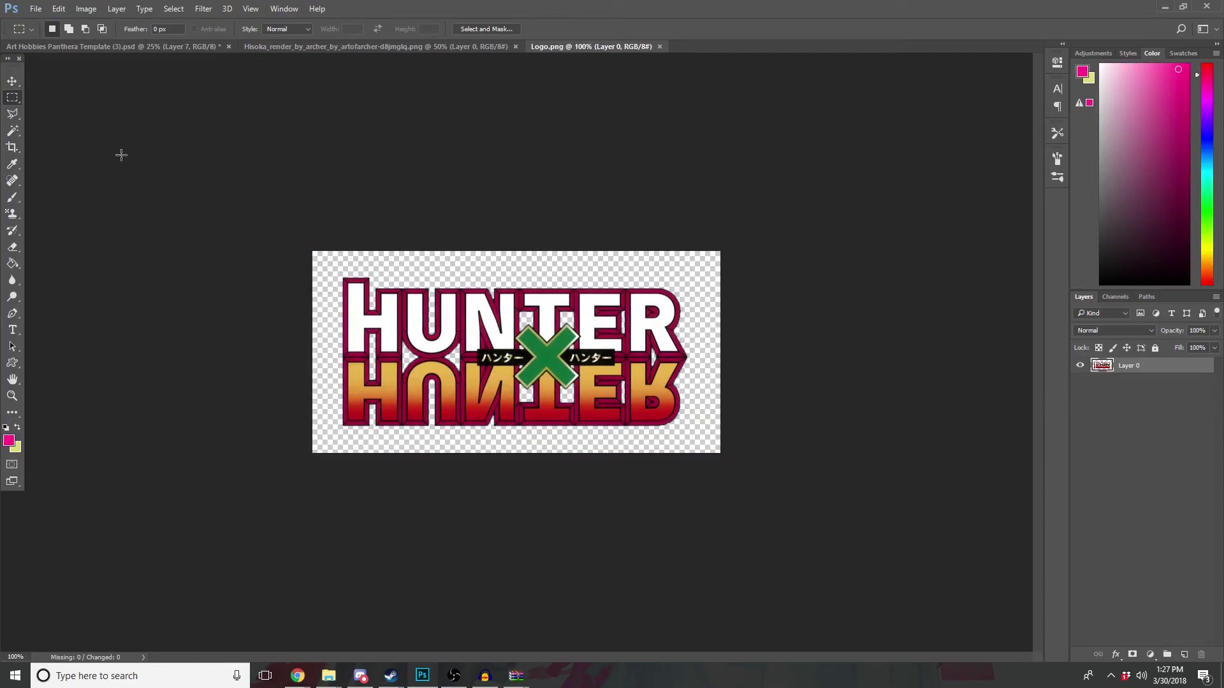
Step: Paste the whole Hunter x Hunter logo into the template and move it to the lower-right corner
drag(182, 157, 1046, 543)
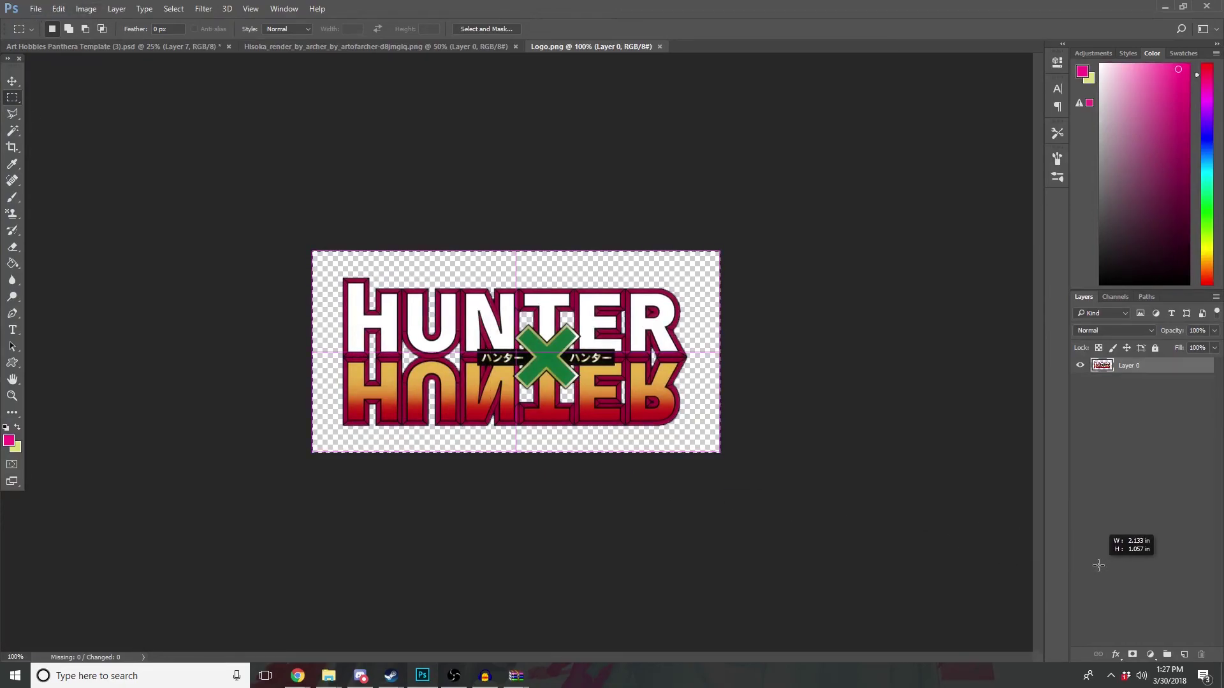
click(99, 48)
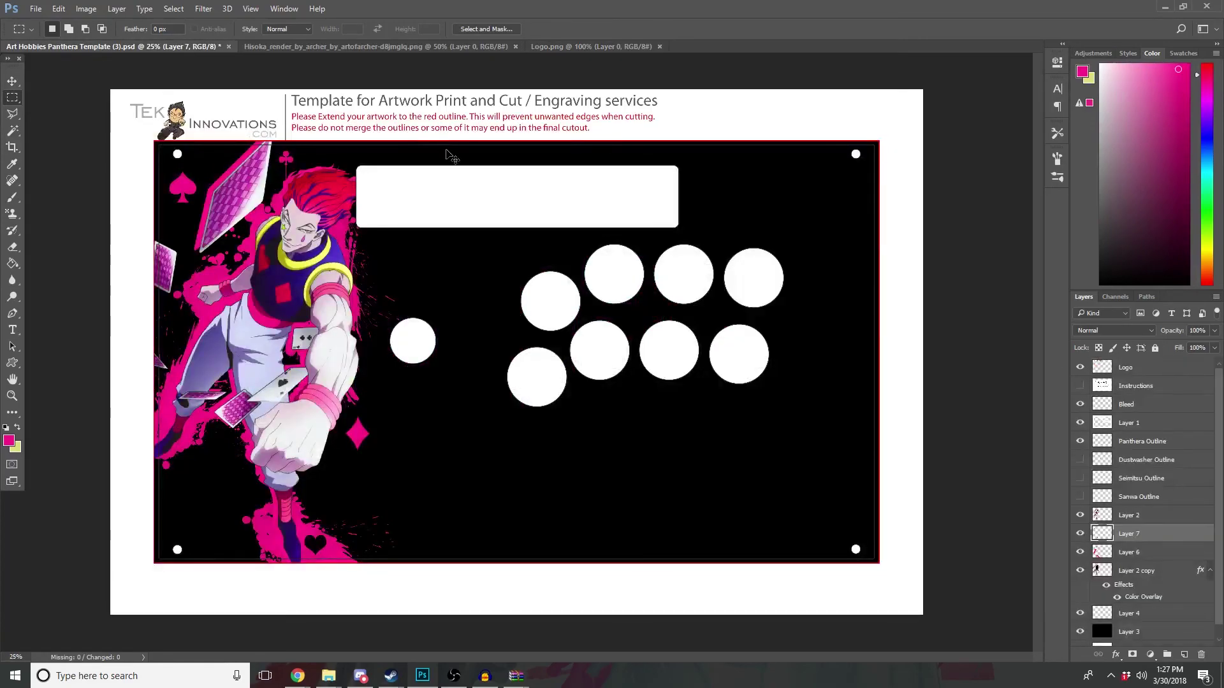
key(ctrl+v)
click(12, 81)
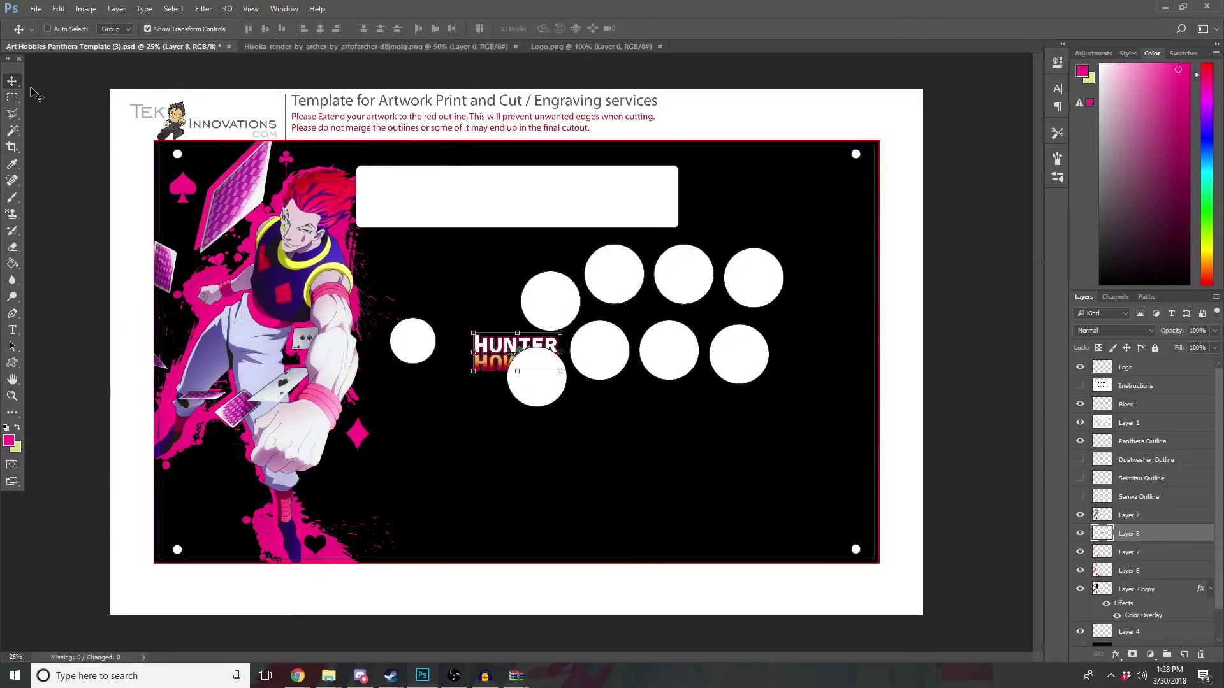
mouse_move(493, 353)
mouse_down()
mouse_move(704, 501)
mouse_move(770, 523)
mouse_up()
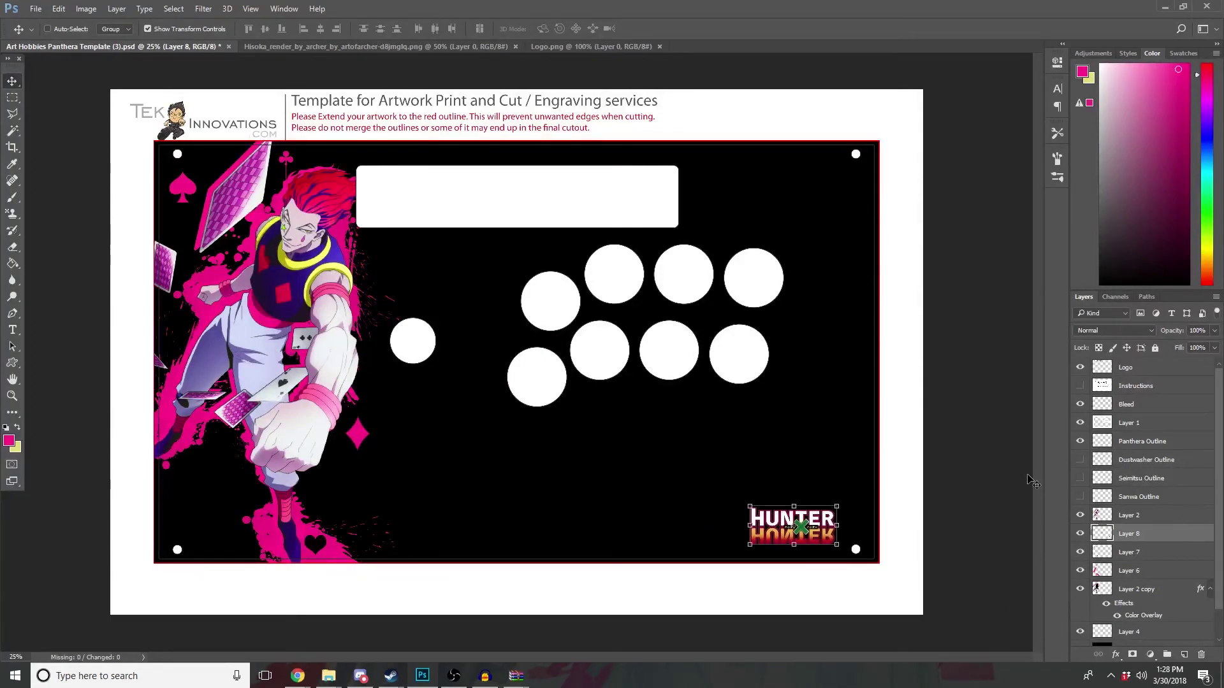
click(12, 99)
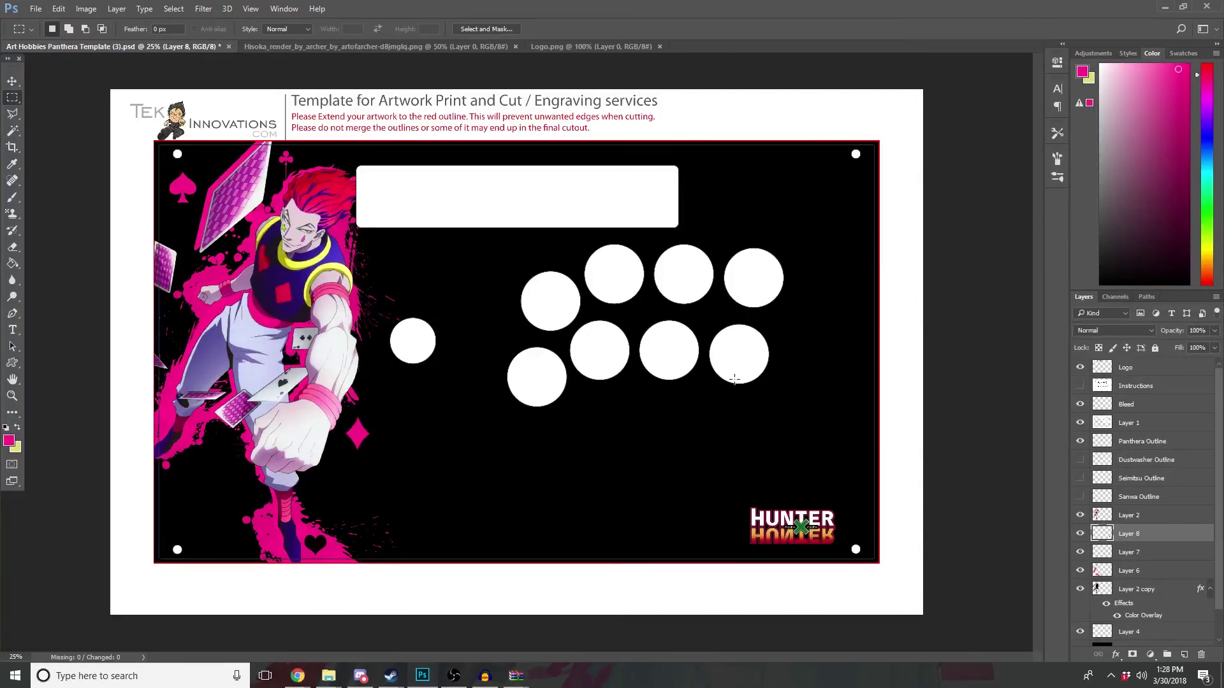
click(1117, 572)
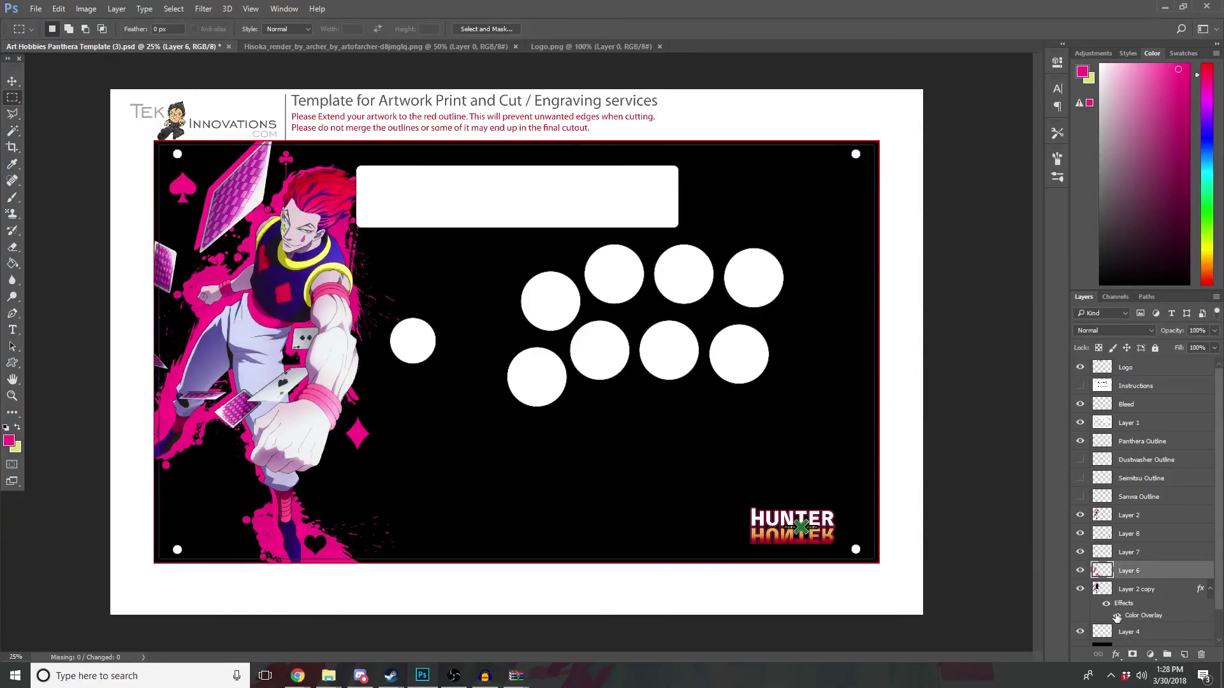
click(1116, 656)
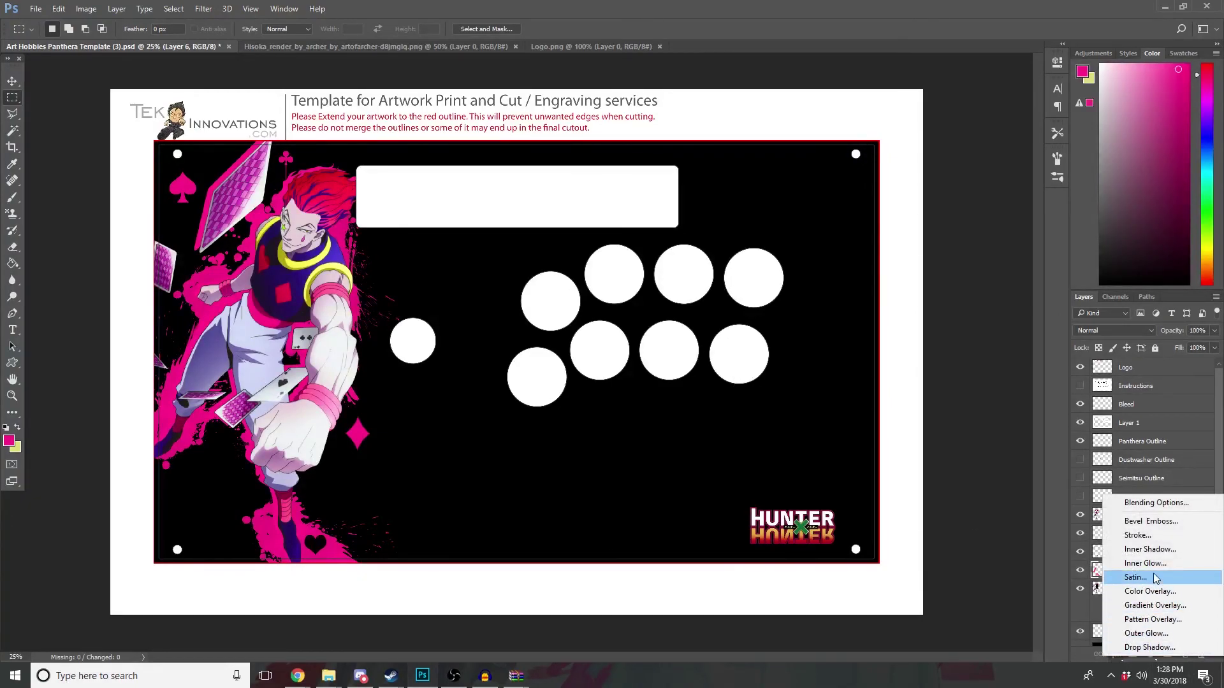
click(1146, 633)
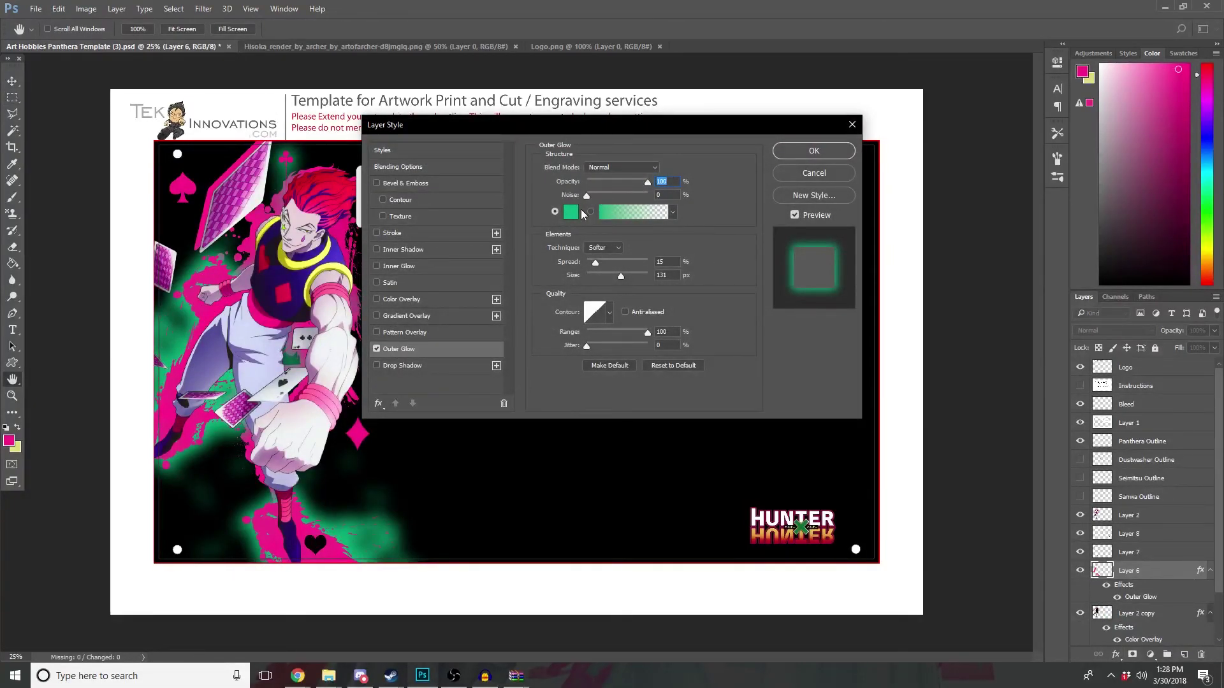
click(377, 350)
click(377, 266)
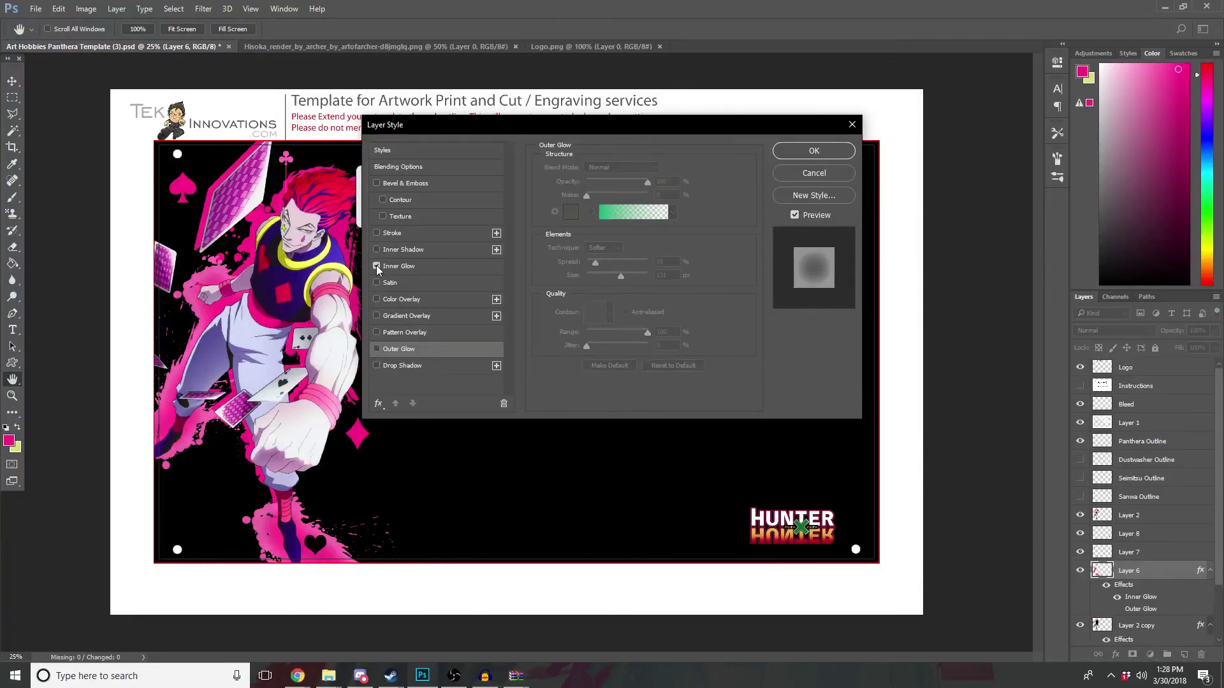
click(829, 172)
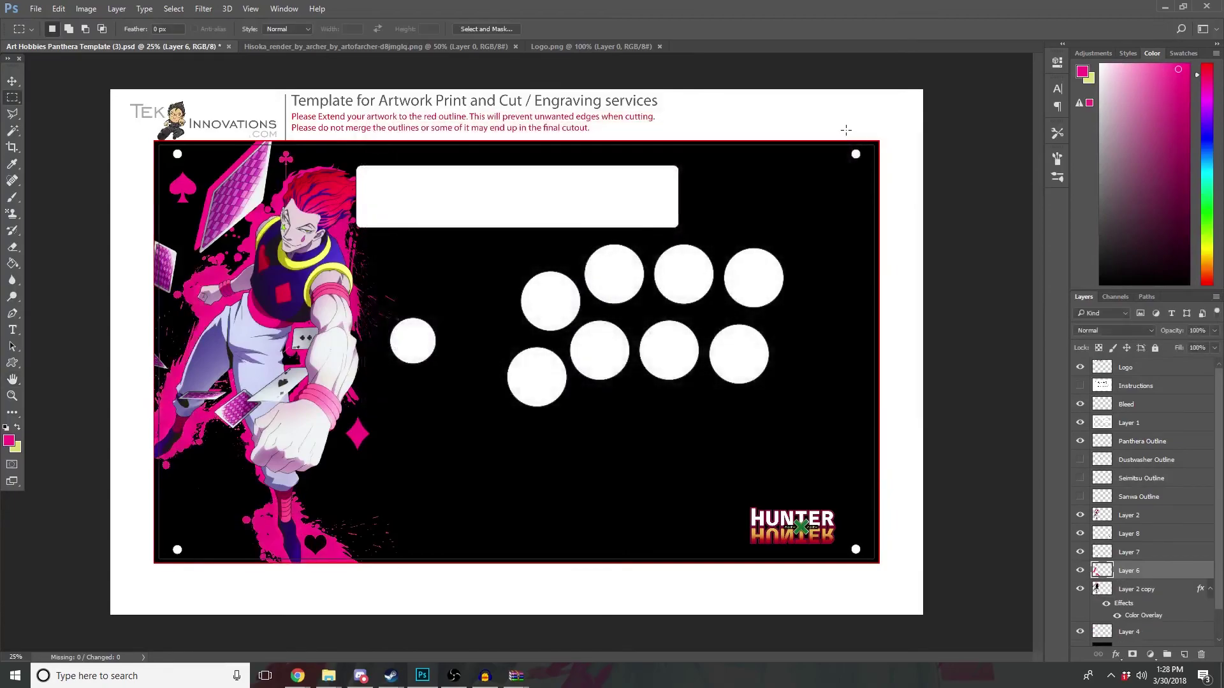
click(1081, 552)
click(1081, 535)
click(1115, 656)
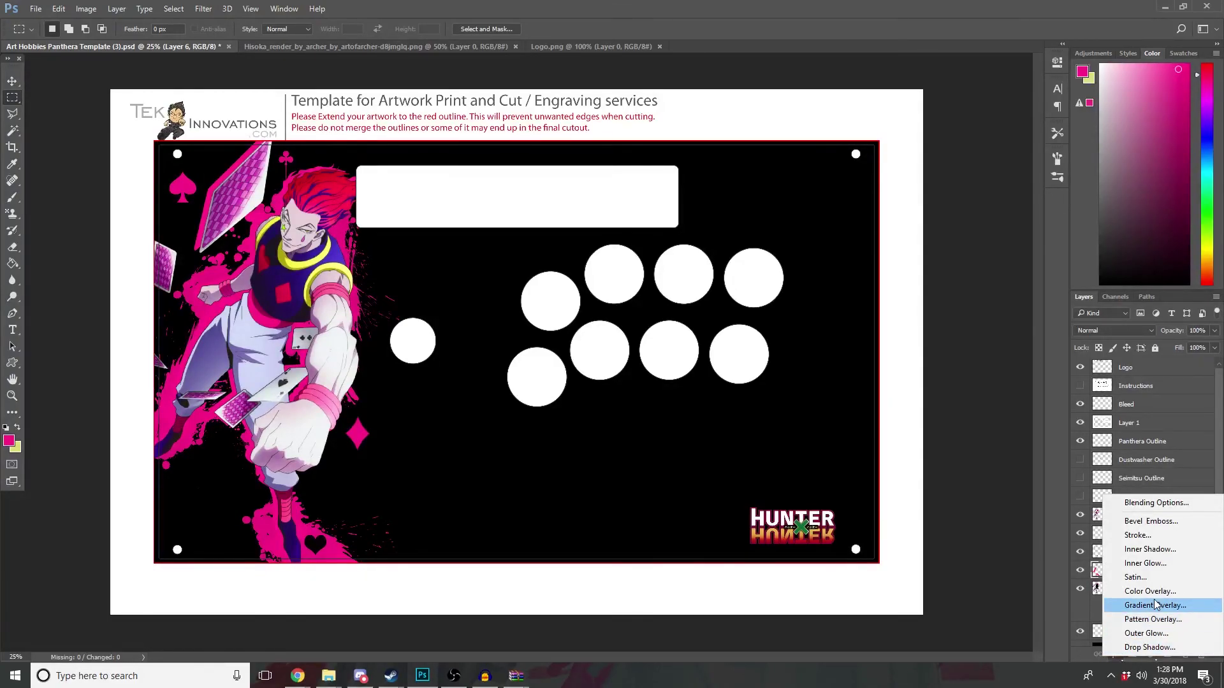
click(1155, 636)
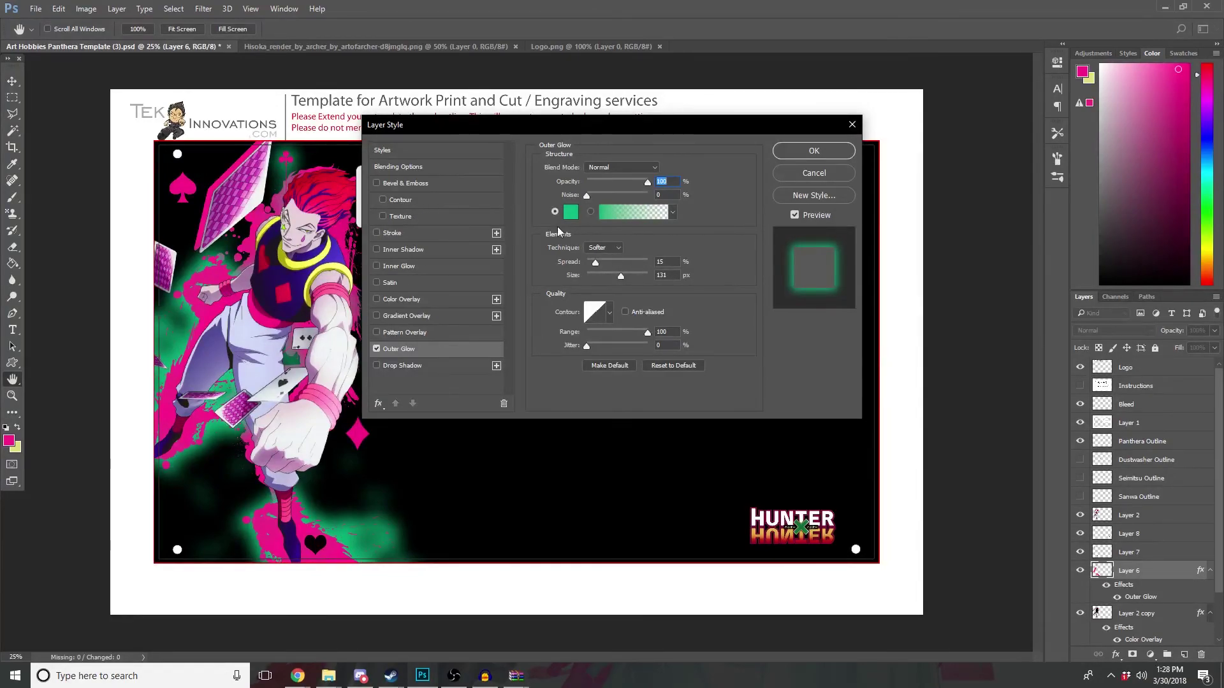
click(376, 350)
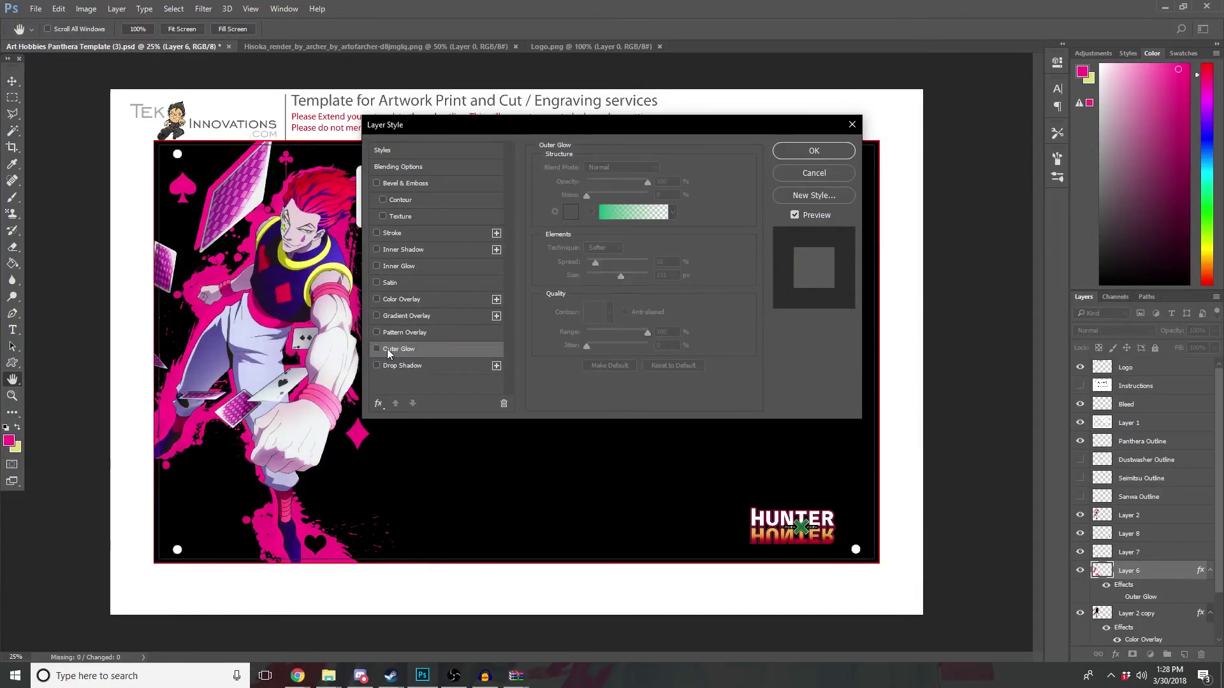
click(389, 351)
click(571, 213)
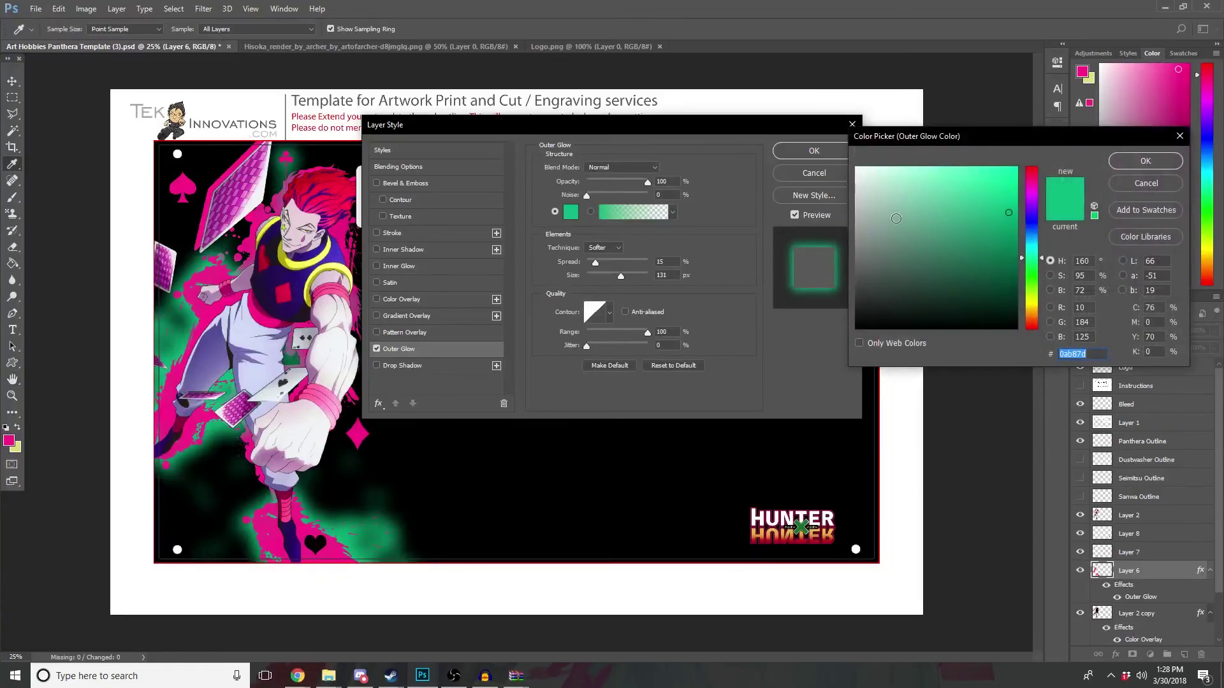
drag(895, 219, 825, 136)
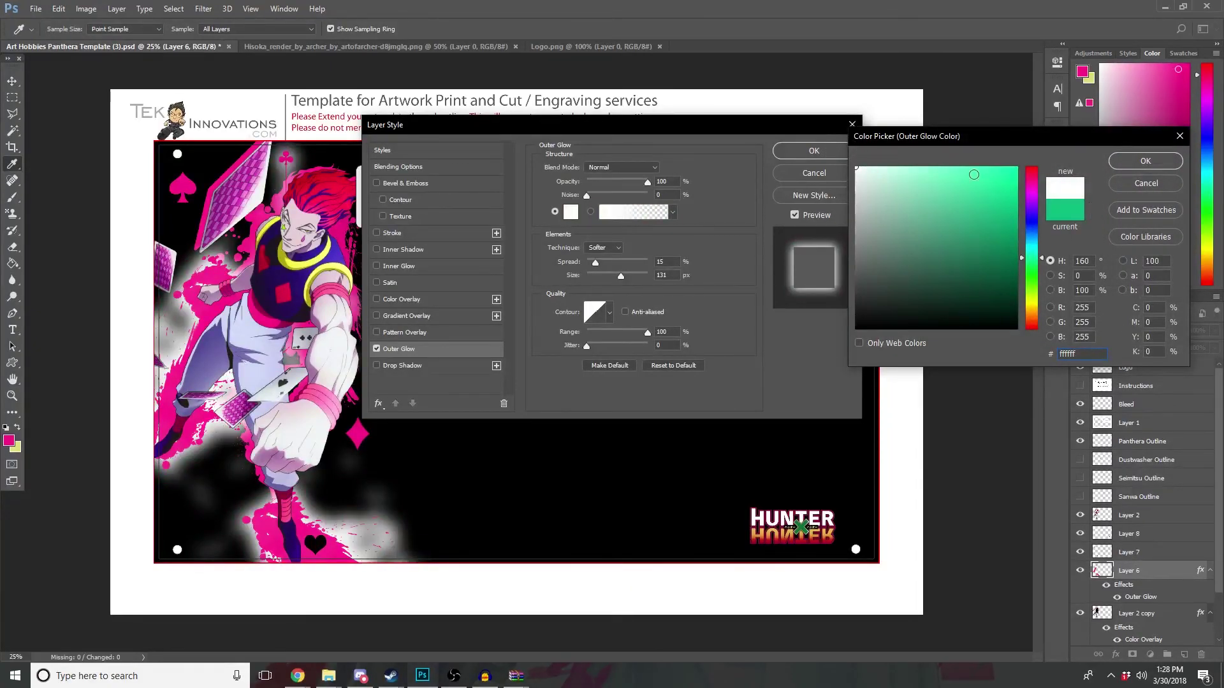
click(1141, 185)
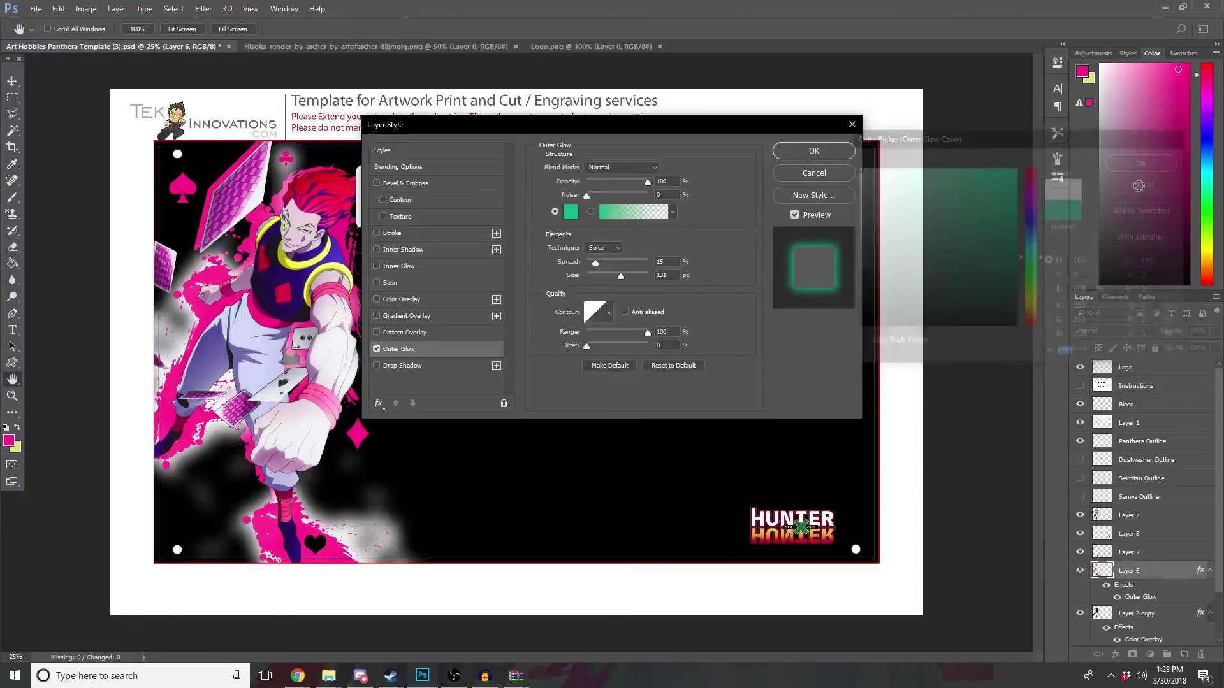
click(377, 348)
click(376, 266)
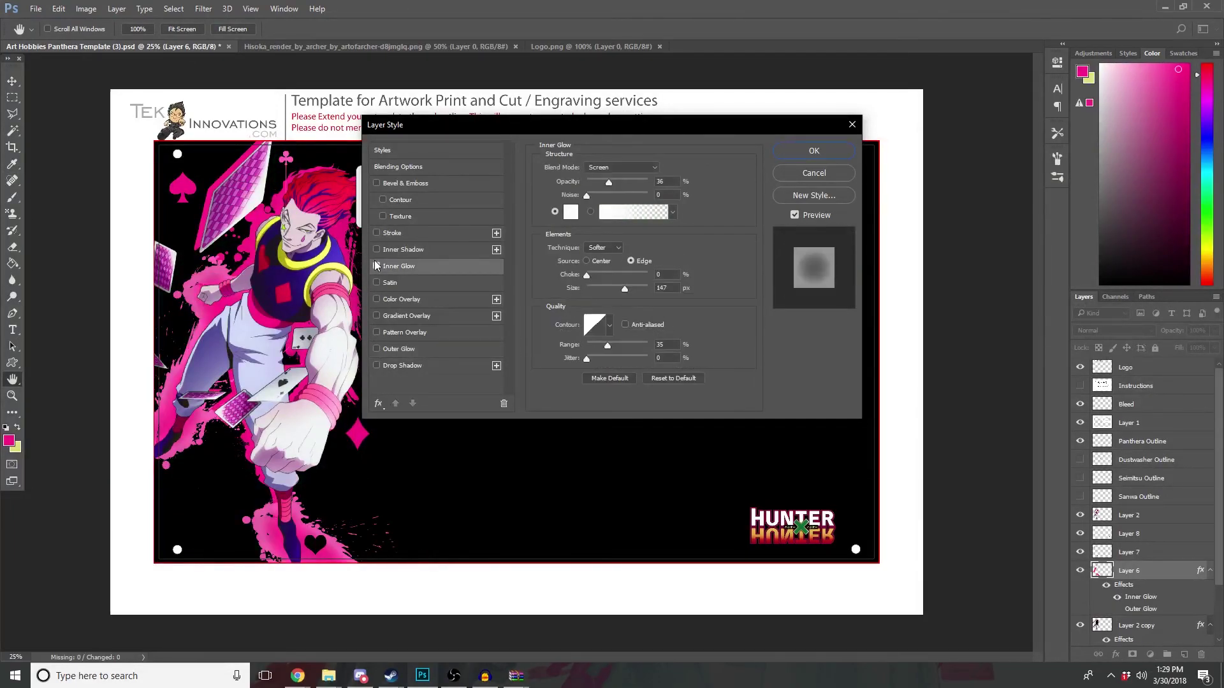
click(805, 169)
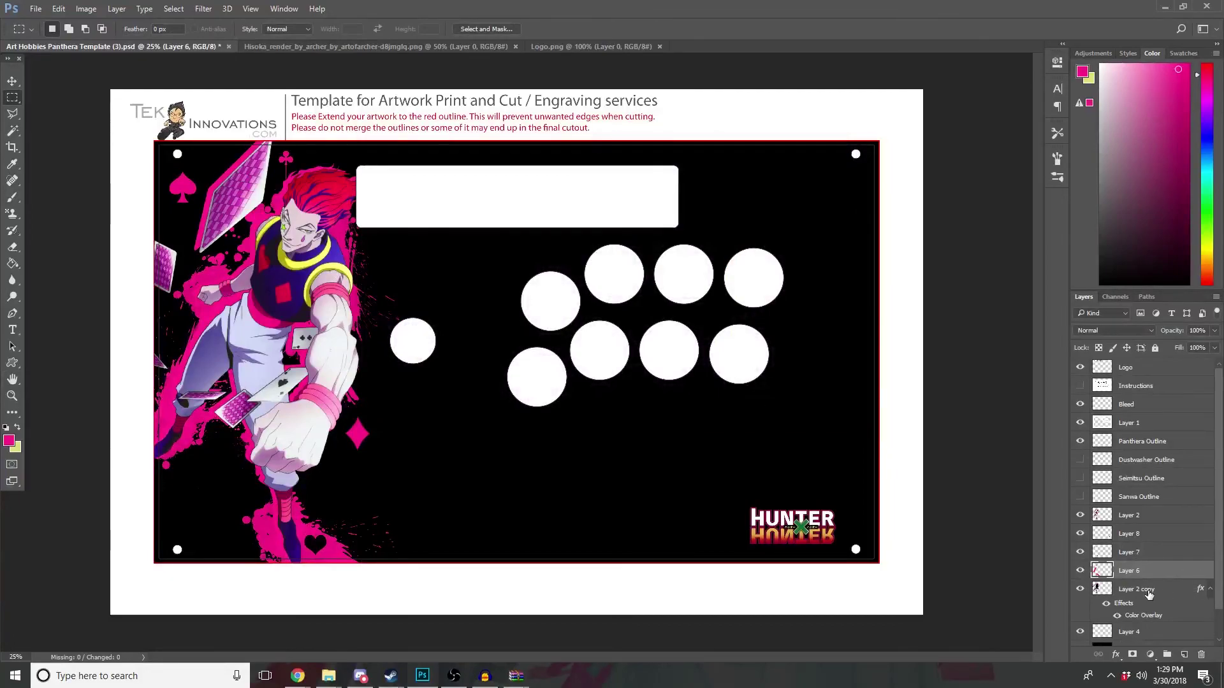
Step: Toggle visibility of Layer 2 copy and the pink splash layer to compare Hisoka
scroll(1148, 574, down, 2)
click(1080, 559)
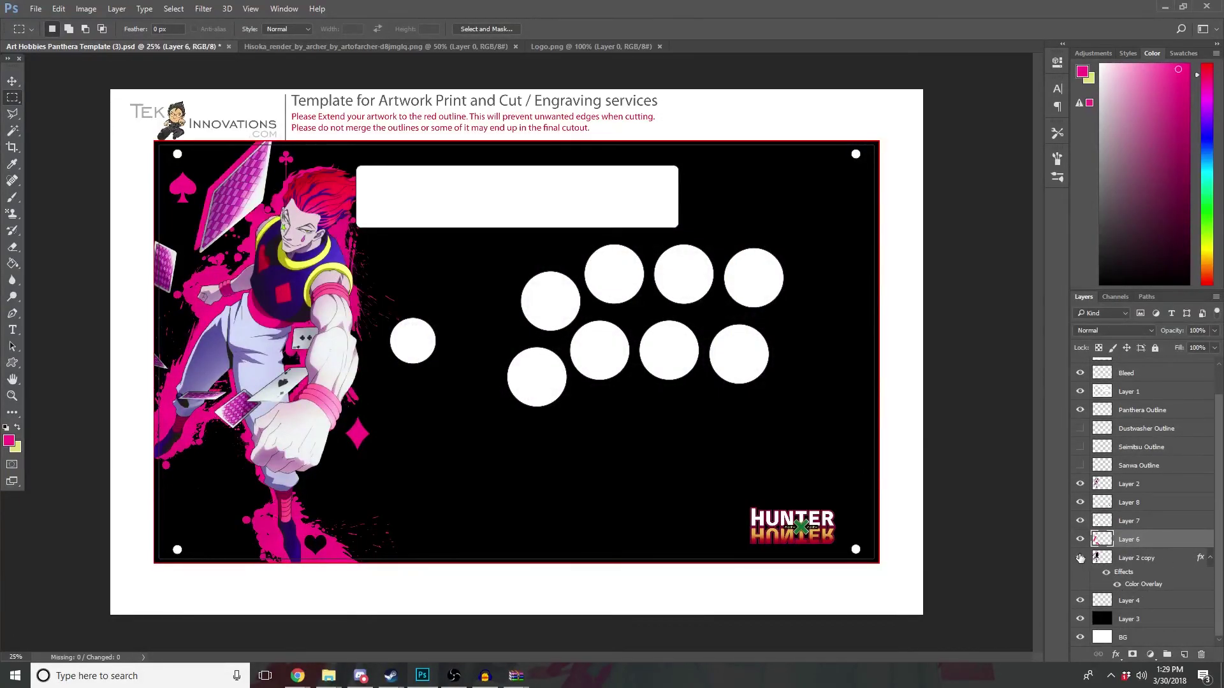
click(1080, 559)
click(1082, 559)
click(1081, 540)
Step: Merge Layer 2 copy into Layer 6 and toggle the merged layer to check it
click(1120, 559)
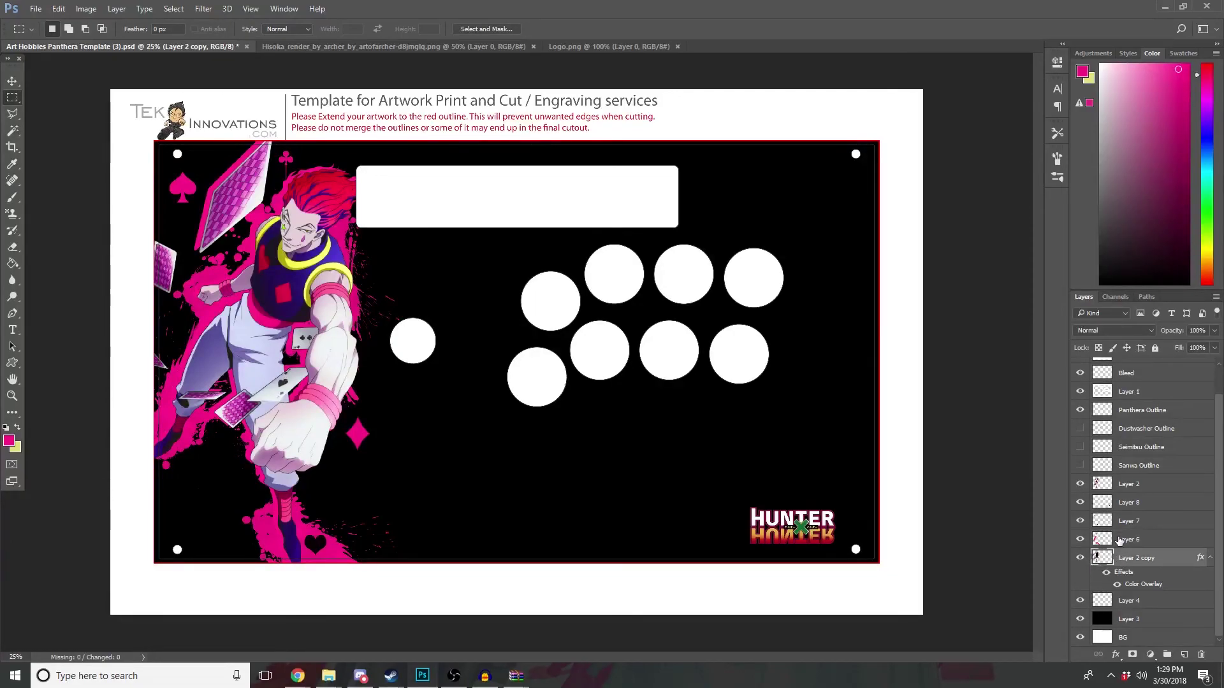
click(1125, 540)
click(1121, 558)
ctrl+click(1127, 541)
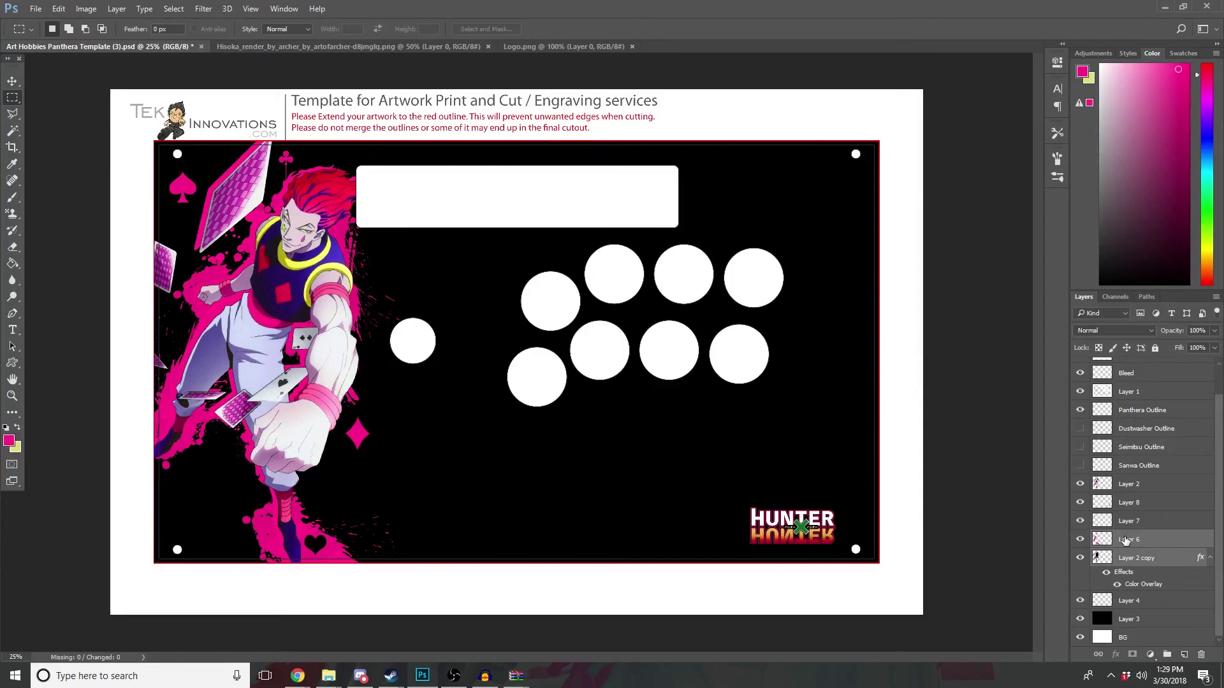
click(1123, 560)
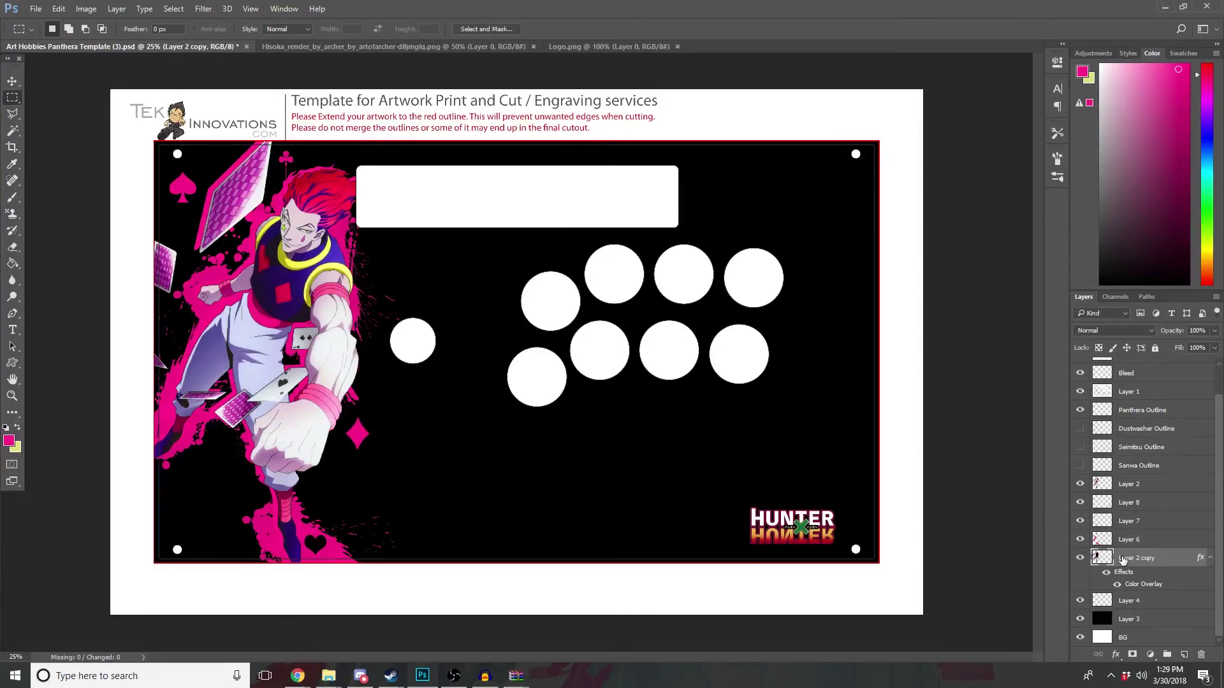
ctrl+click(1124, 540)
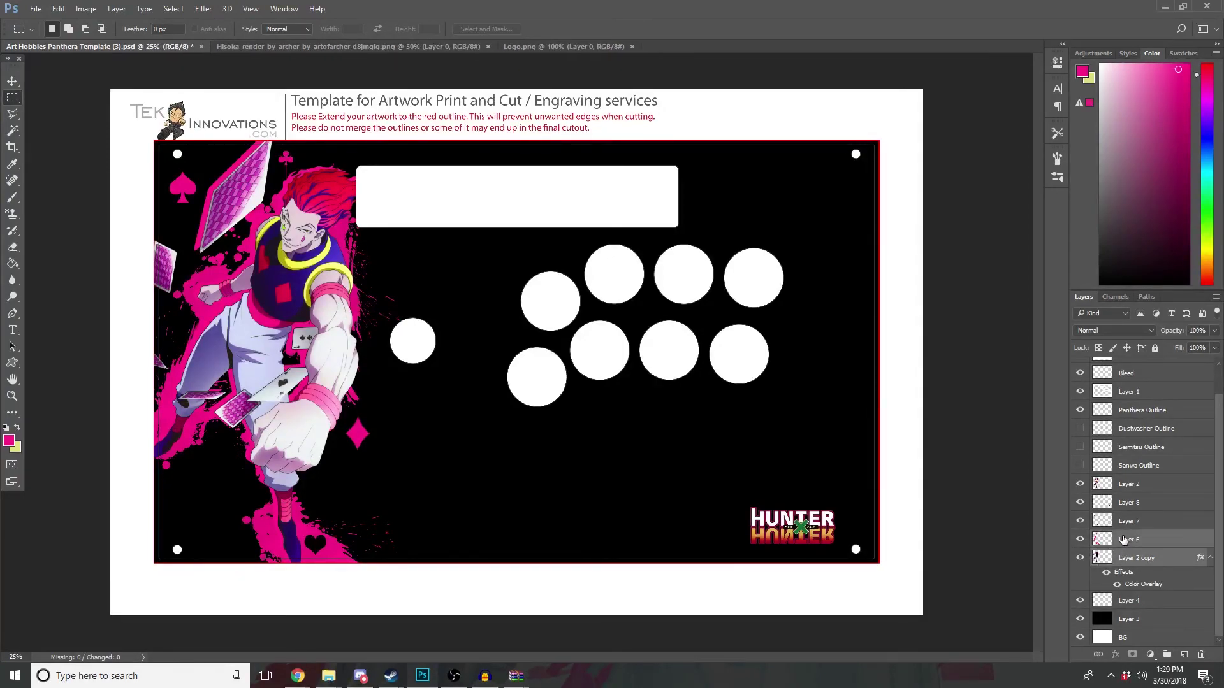
right_click(1124, 540)
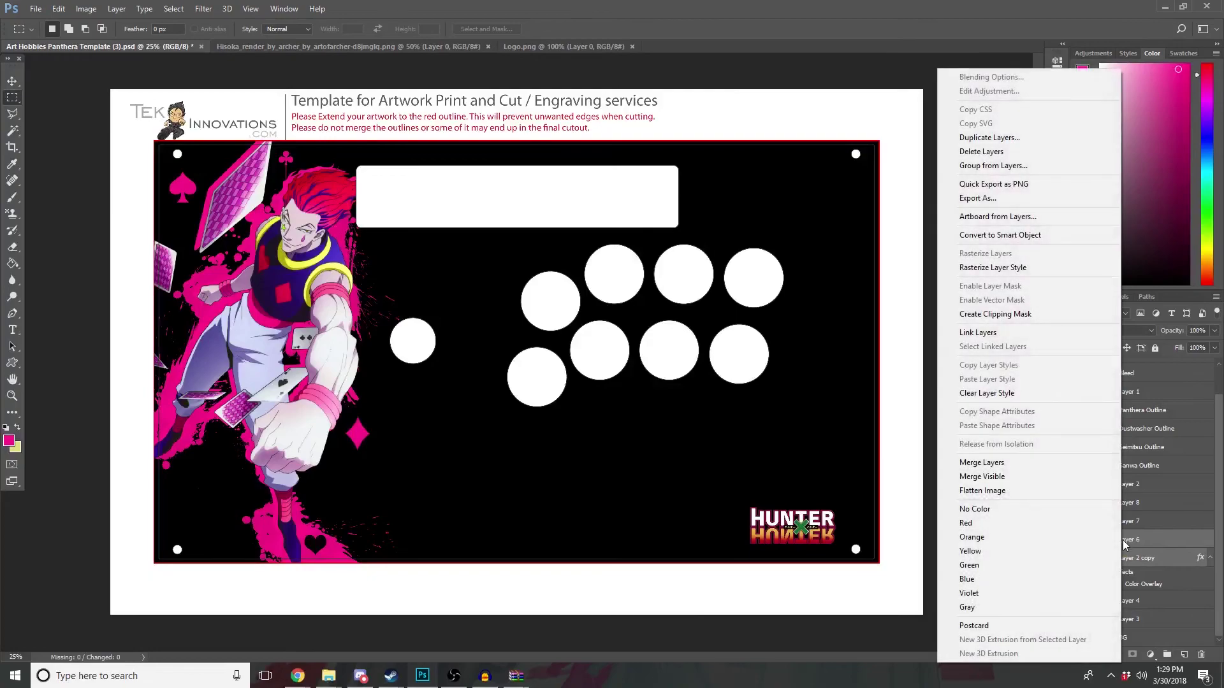
click(1041, 469)
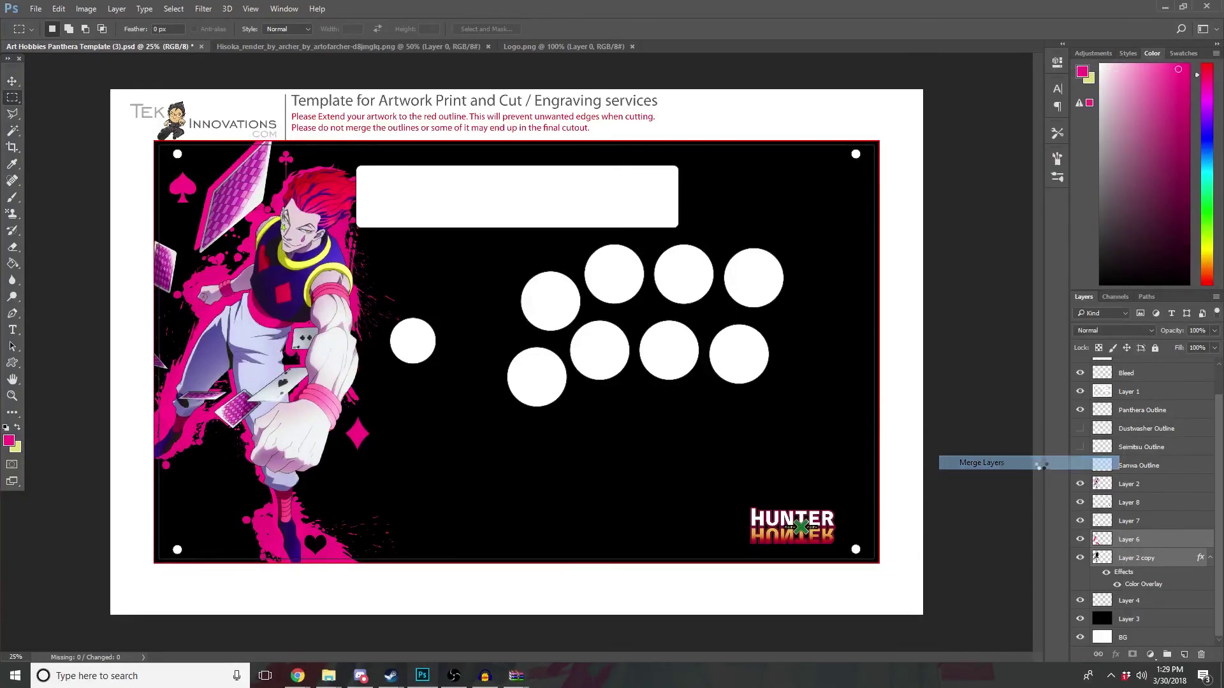
click(1085, 571)
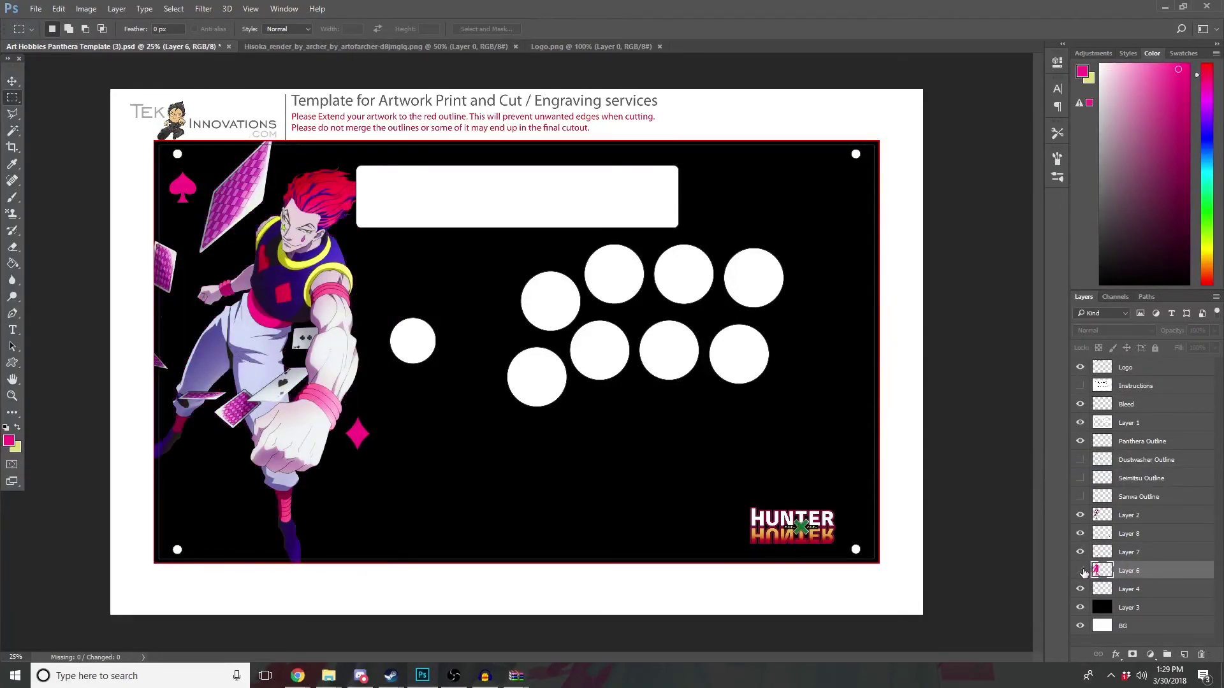
click(1084, 570)
click(1083, 571)
Step: Add an inner glow to the Hisoka layer and shrink it to 40 px
click(1115, 655)
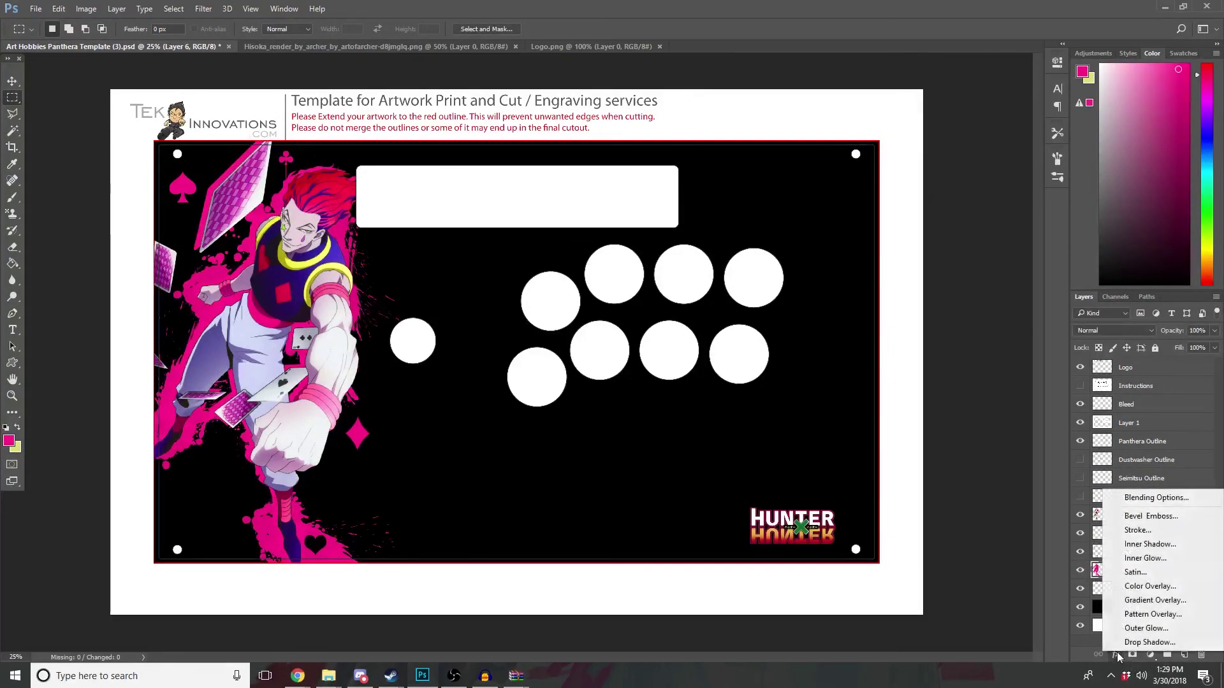
click(1145, 558)
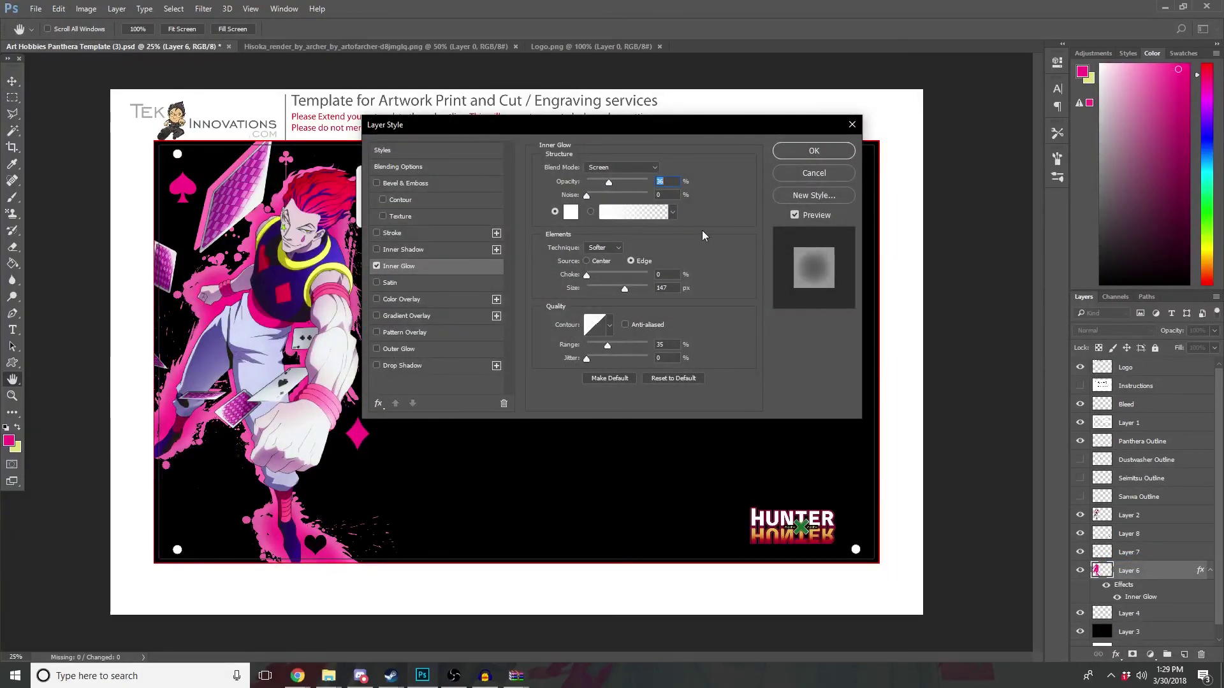
drag(624, 291, 605, 289)
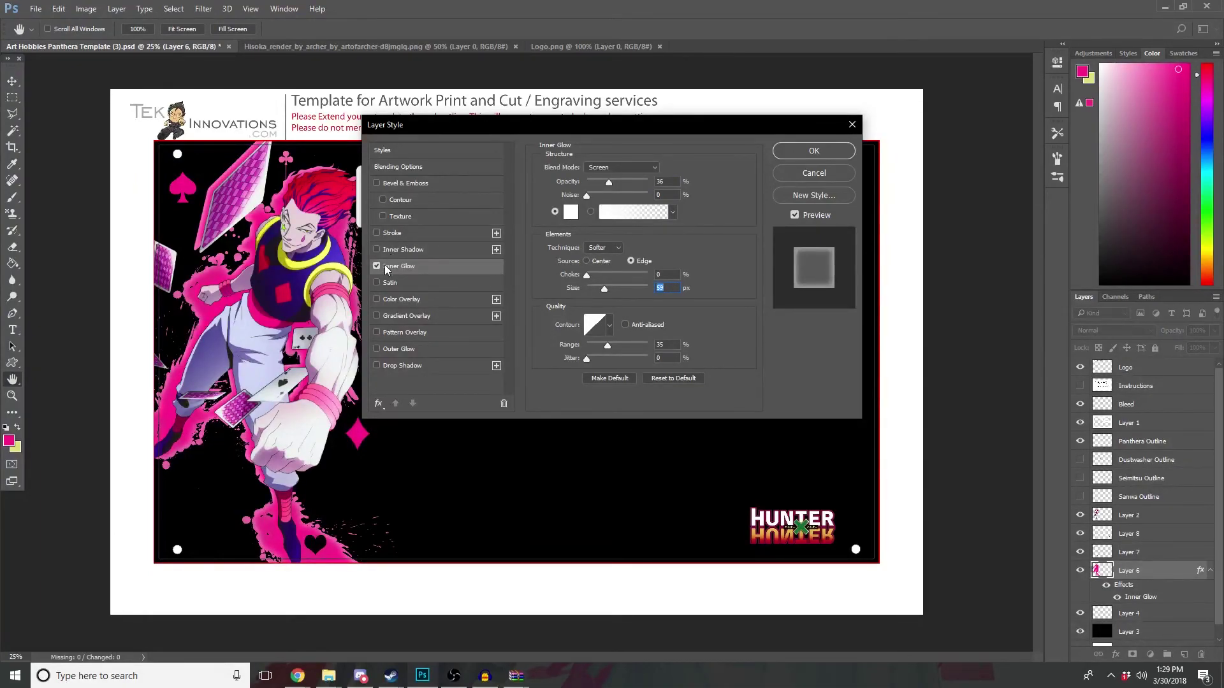
Step: Enable an outer glow and reduce its size to about 49 px
click(377, 350)
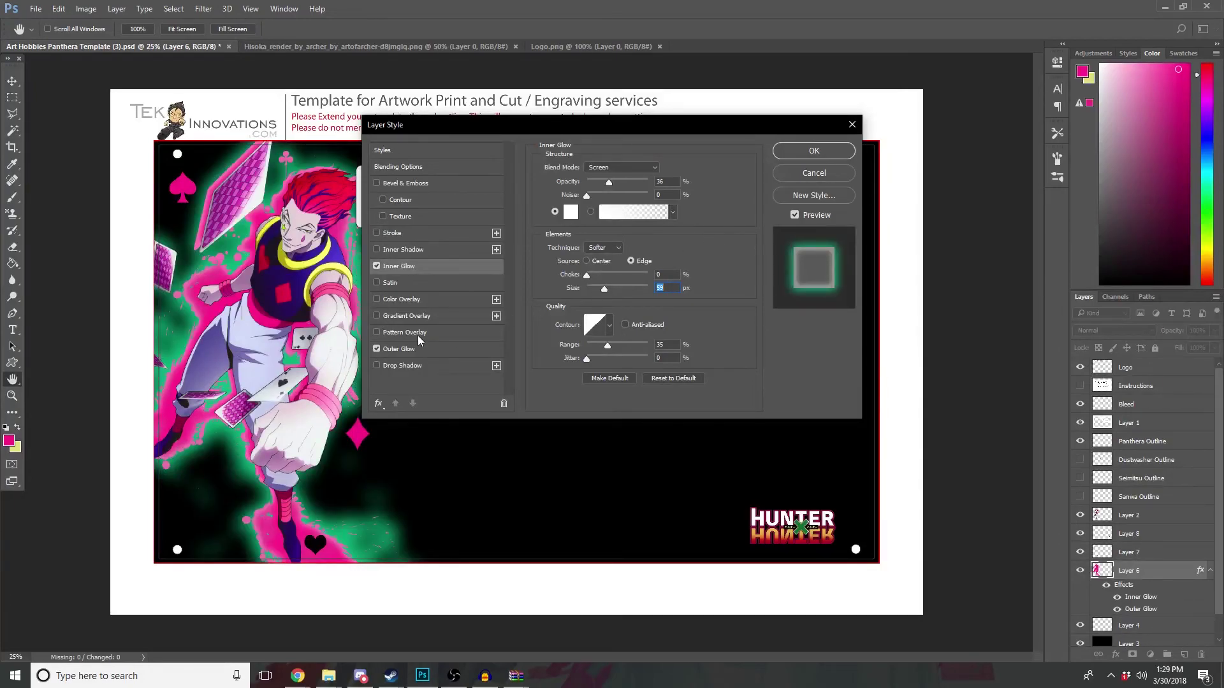
click(408, 349)
click(571, 213)
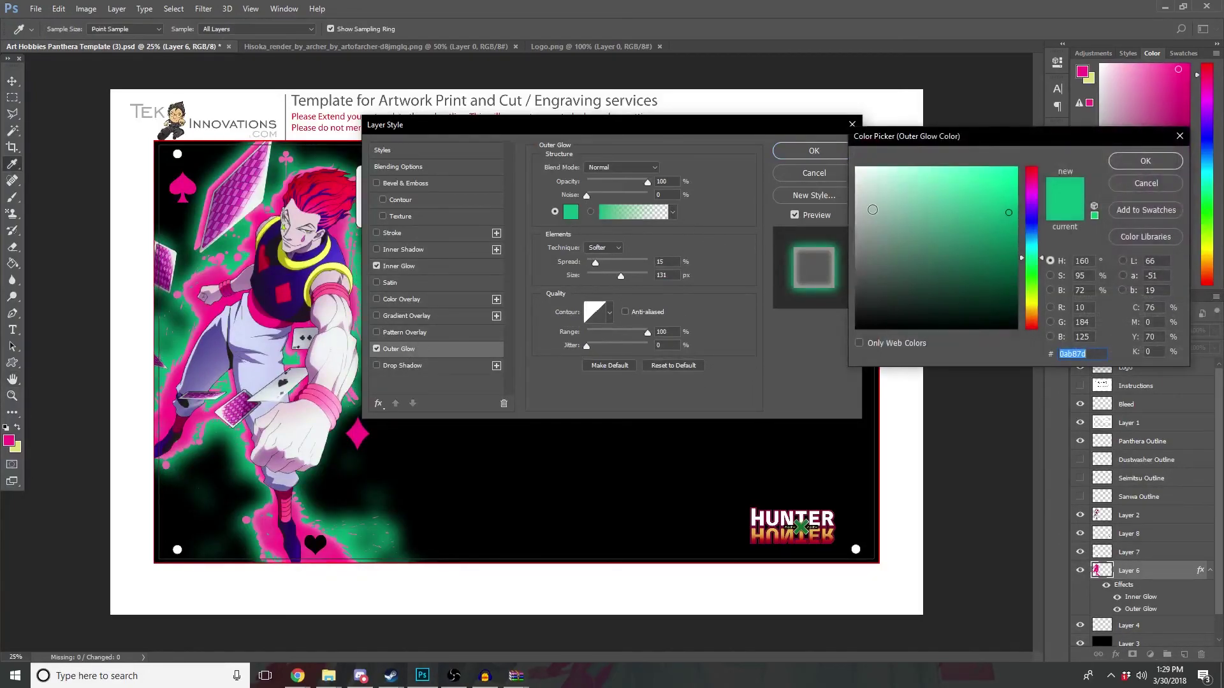
click(857, 167)
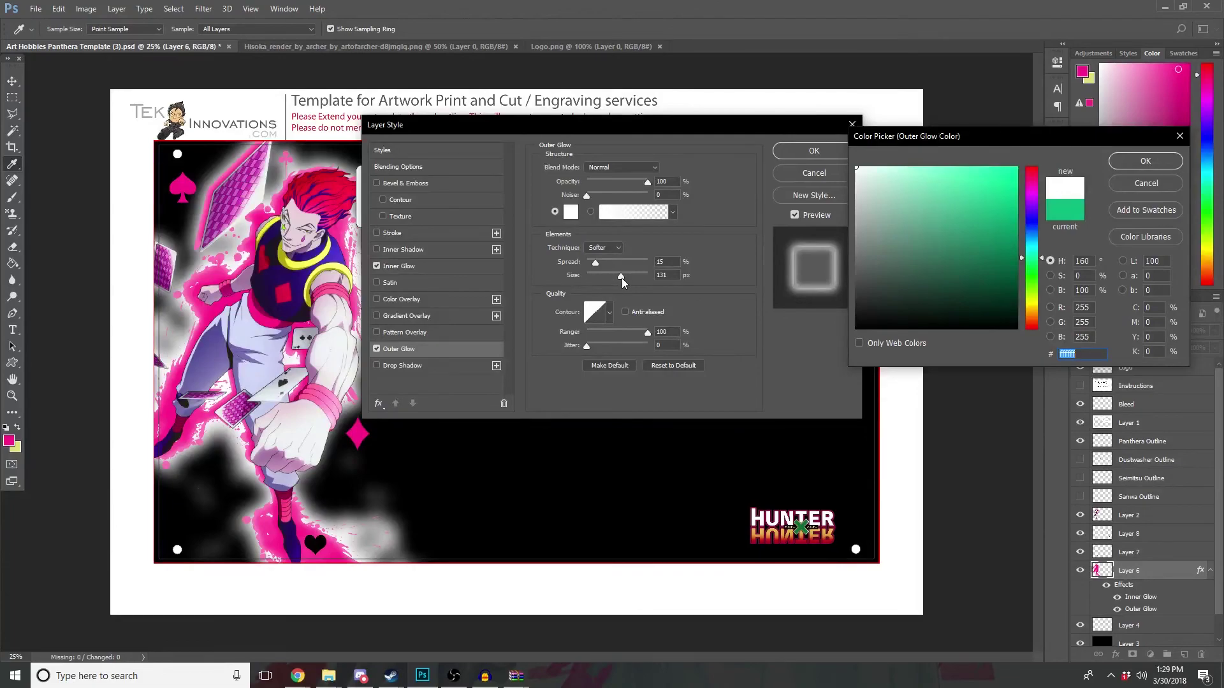
click(1145, 162)
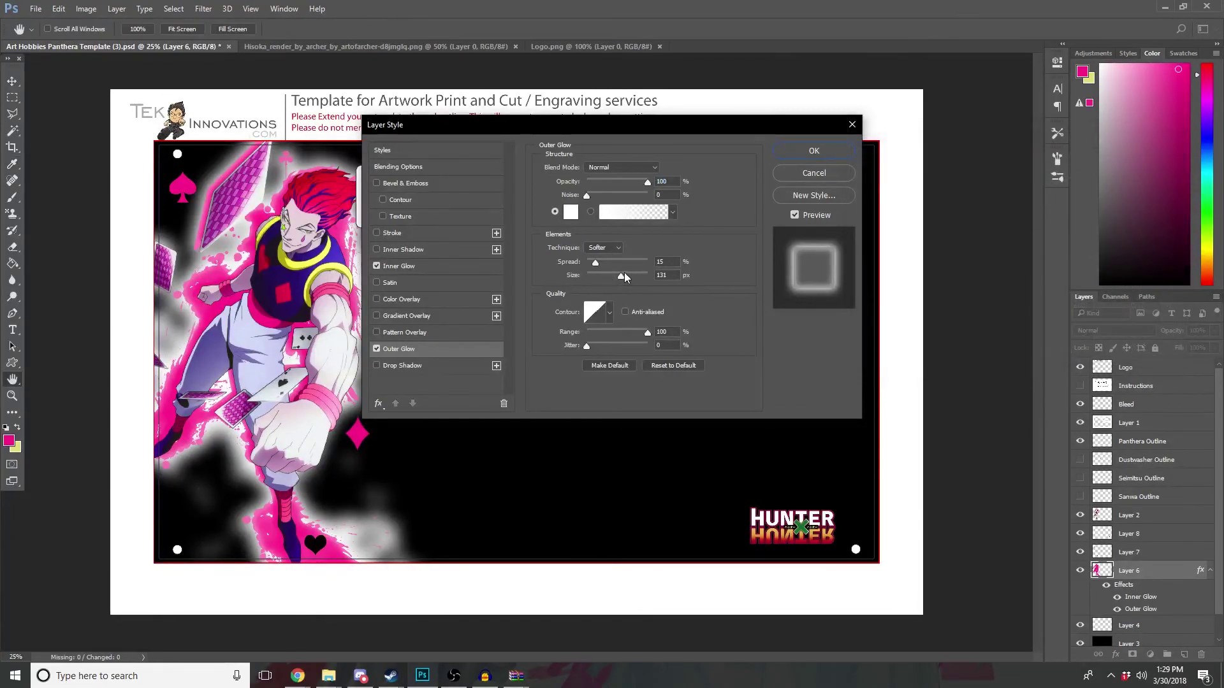
drag(621, 275, 606, 280)
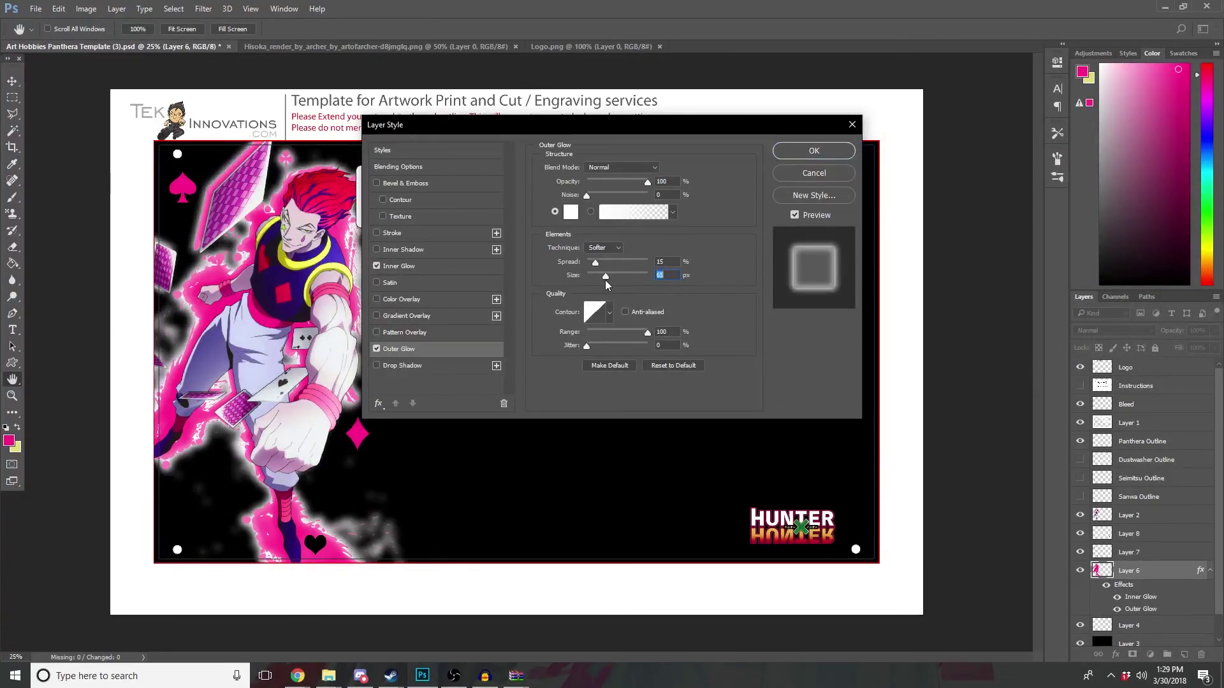
drag(607, 279, 603, 279)
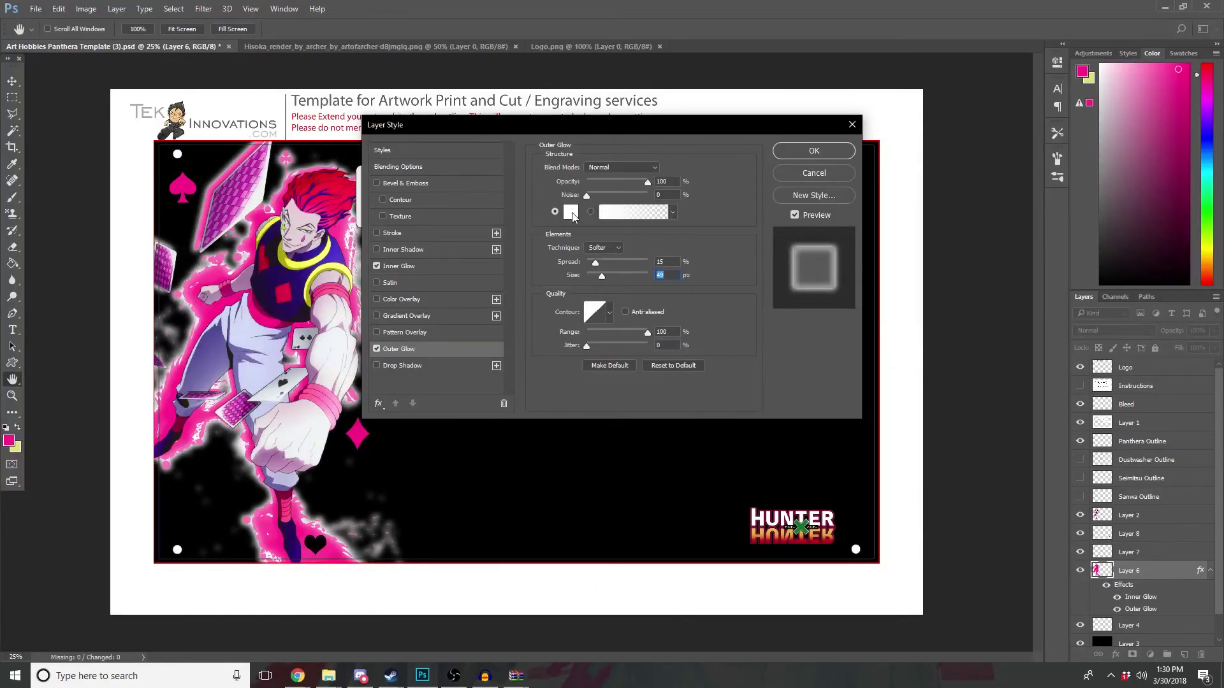
Step: Change the outer glow colour to a saturated magenta, f800af
click(571, 213)
click(1032, 187)
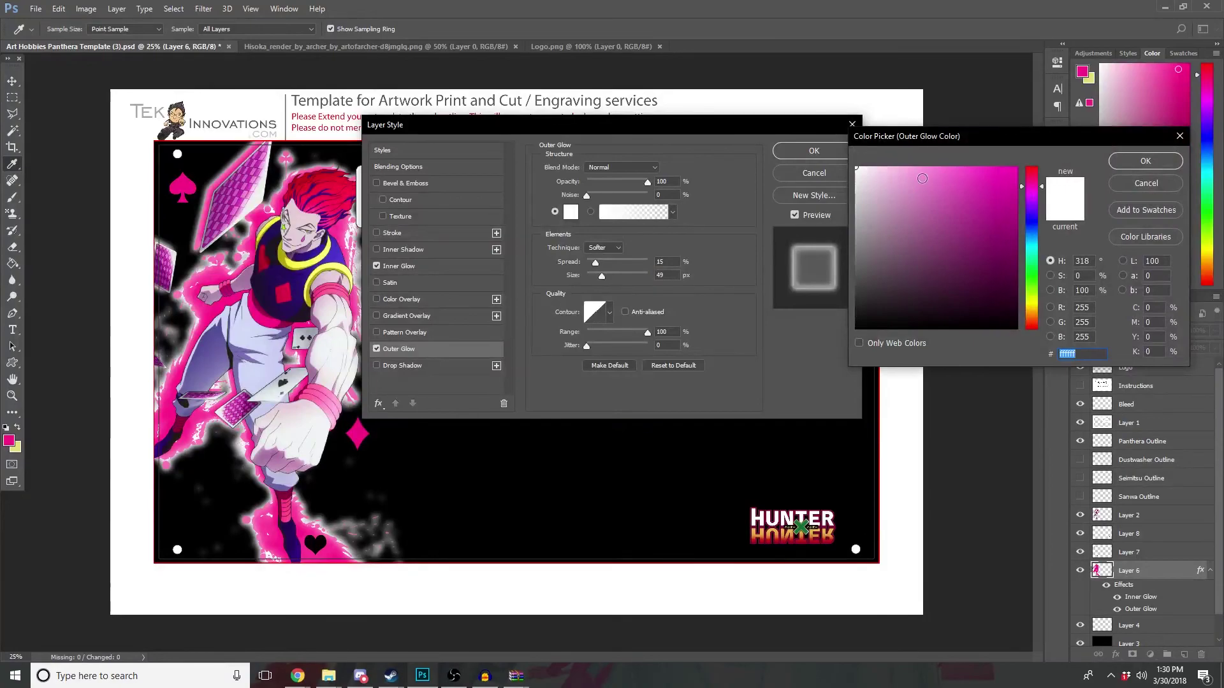
click(916, 168)
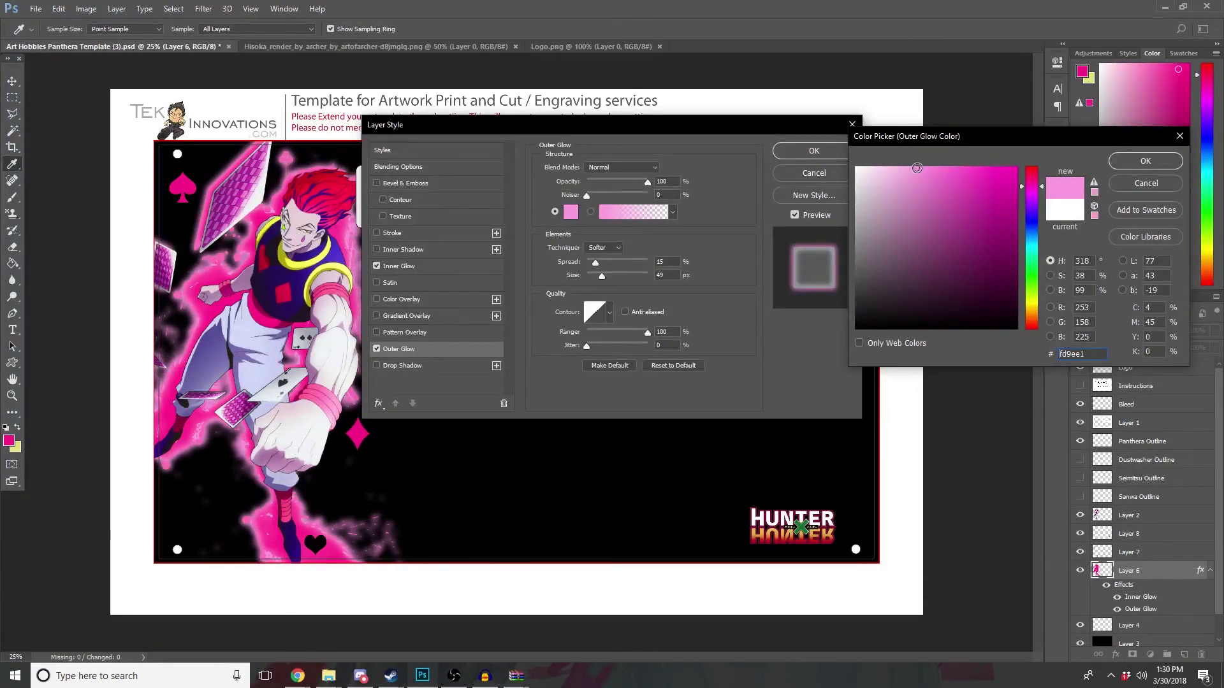
drag(916, 168, 1017, 171)
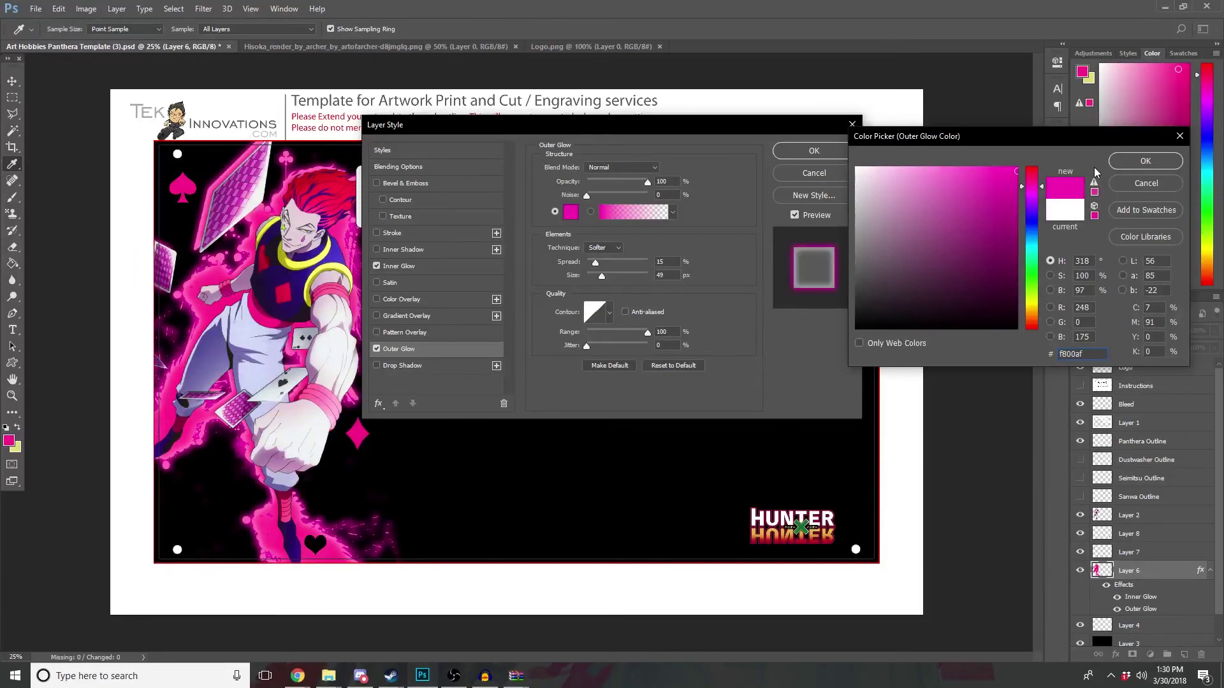
click(1146, 161)
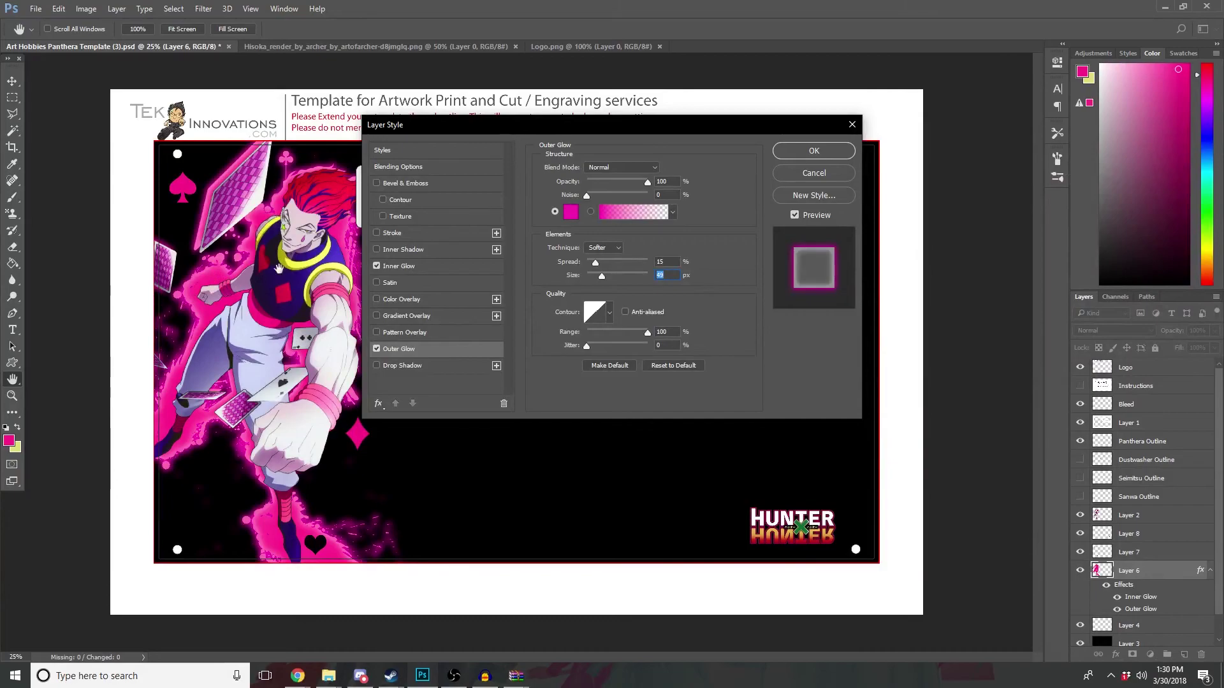
Step: Commit the inner and outer glow styles and switch to the Brush tool with its spade preset
click(812, 152)
key(m)
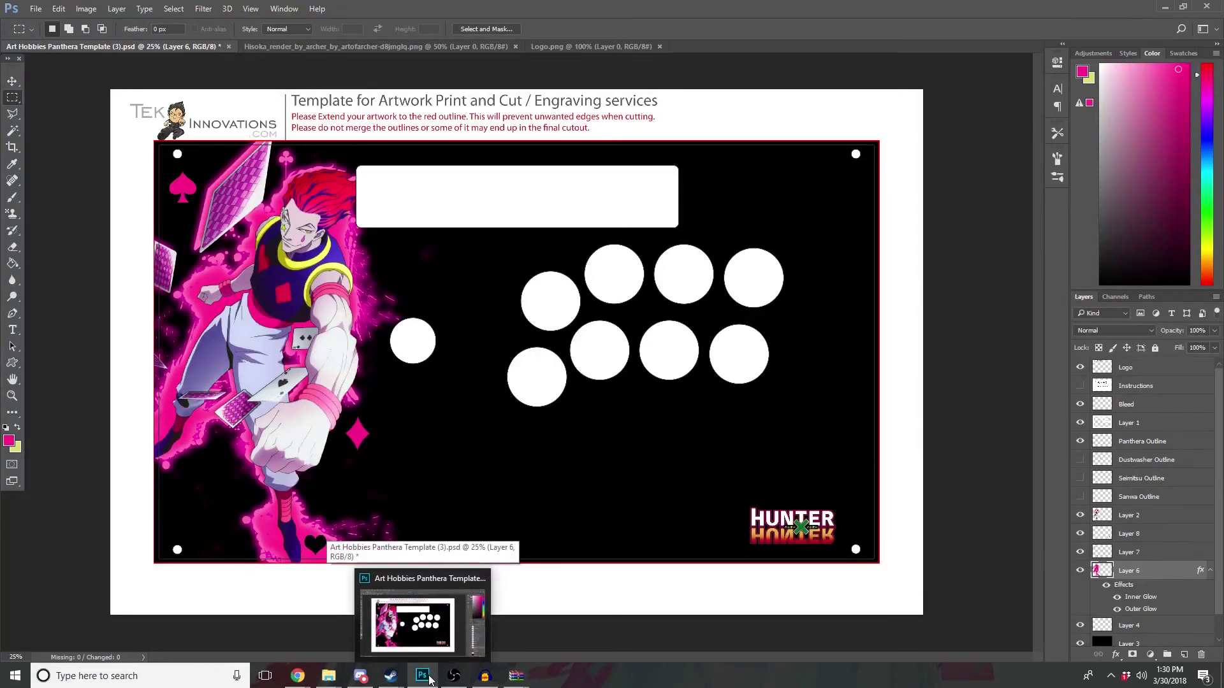
click(12, 197)
click(67, 28)
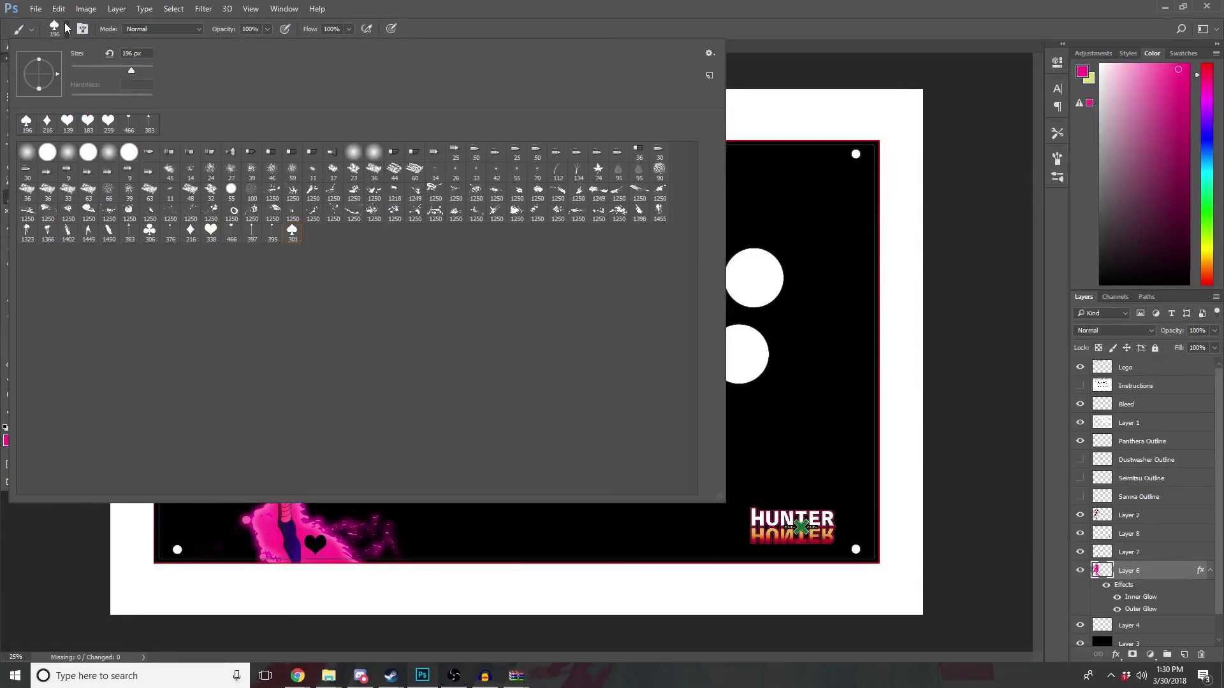
click(783, 28)
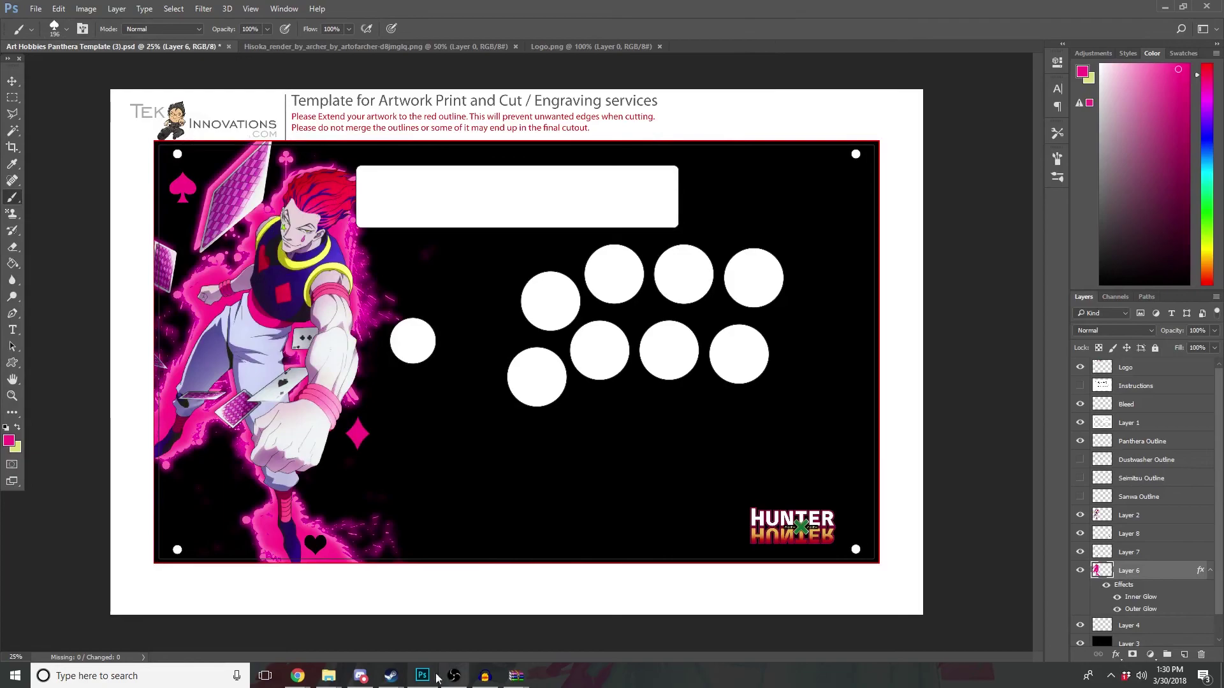
Step: Search Google Images for 'hisoka wallpaper' and scroll through the results
mouse_move(297, 676)
click(341, 593)
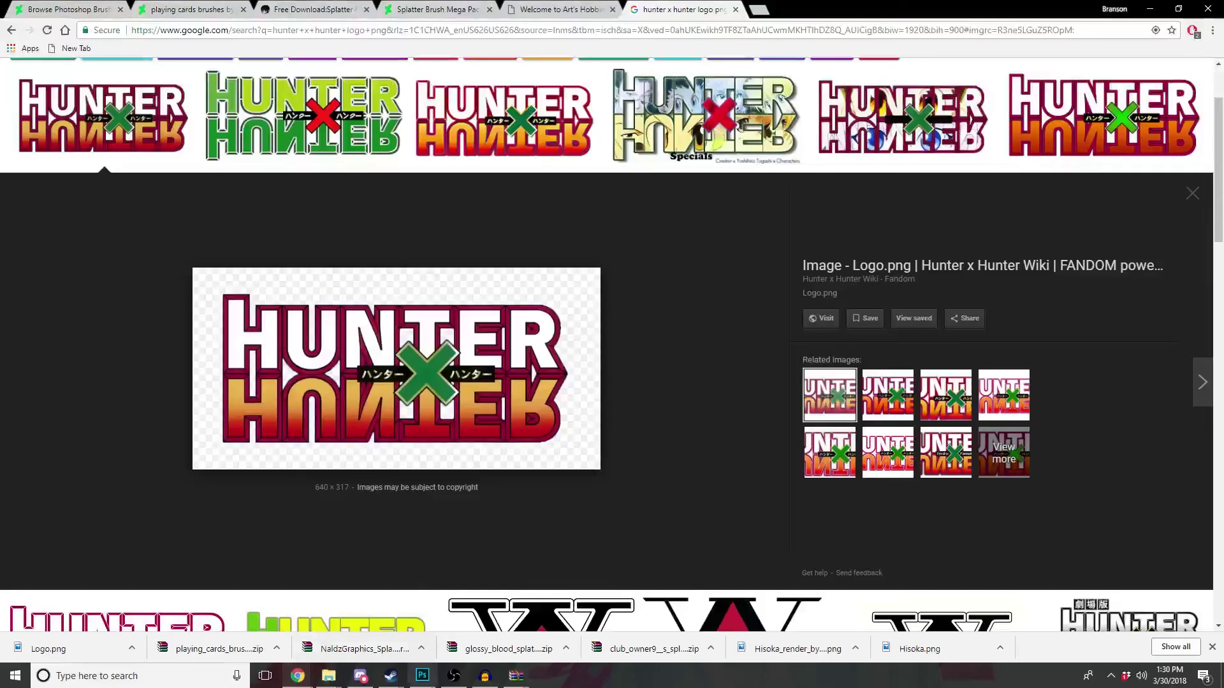
scroll(483, 465, up, 2)
click(241, 80)
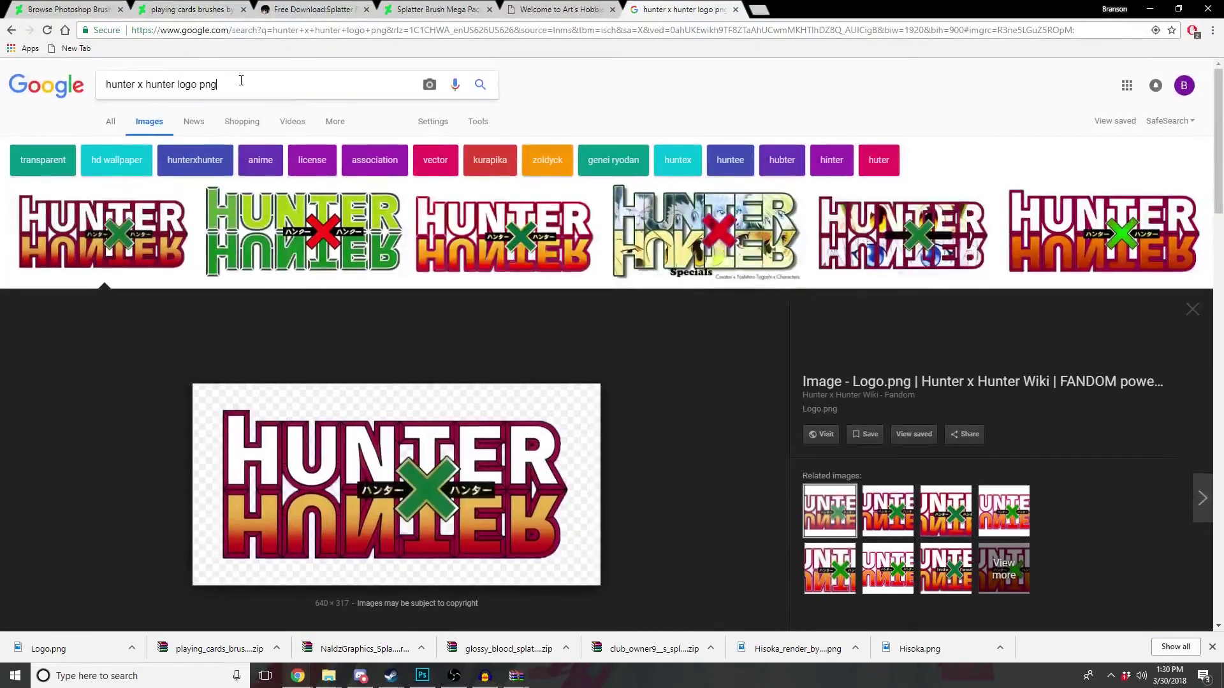
drag(181, 86, 76, 90)
text(hi)
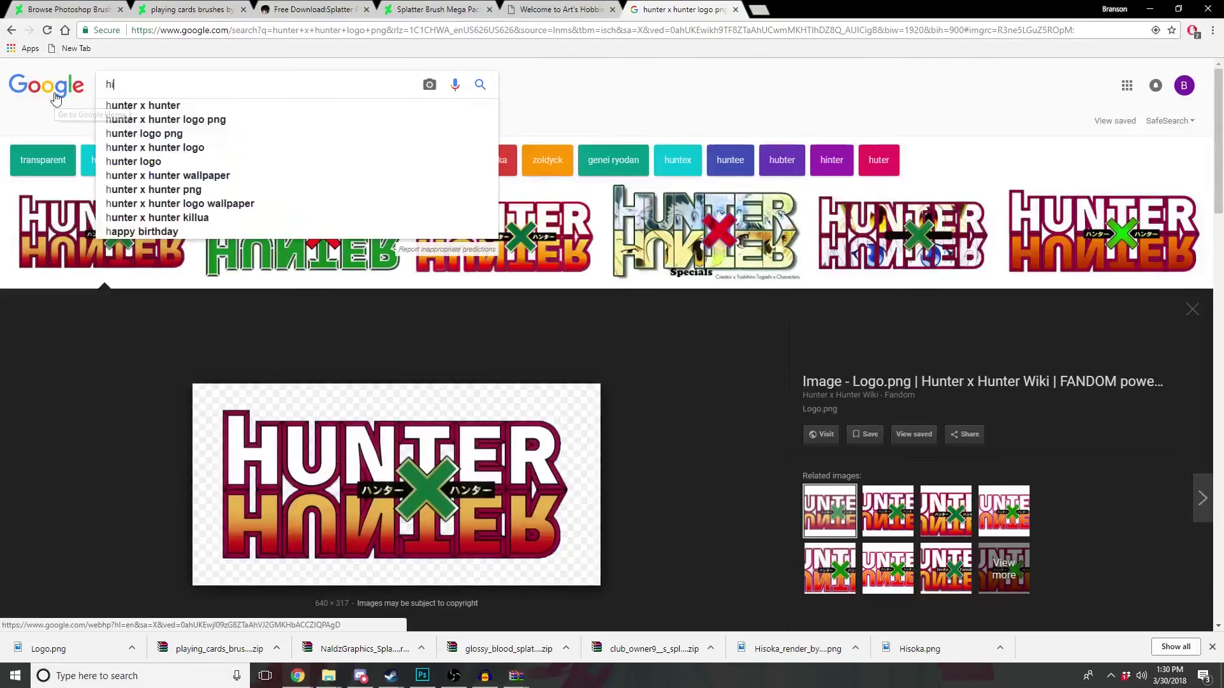
text(soka wall)
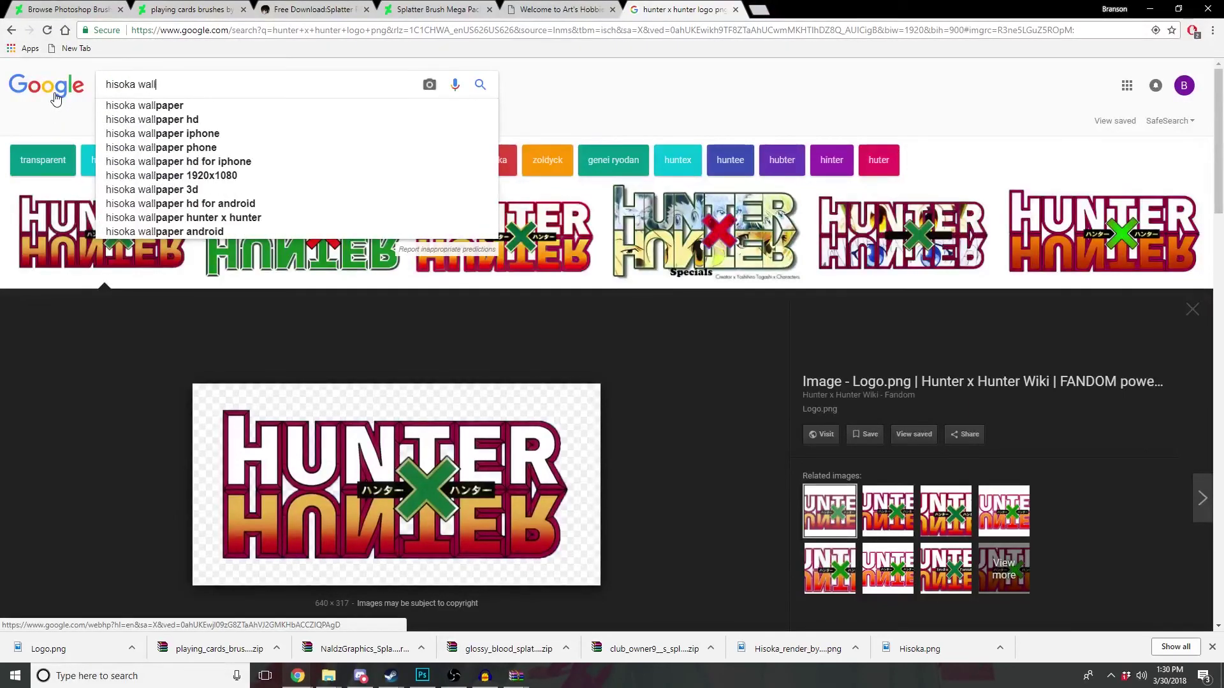
text(paper)
key(Return)
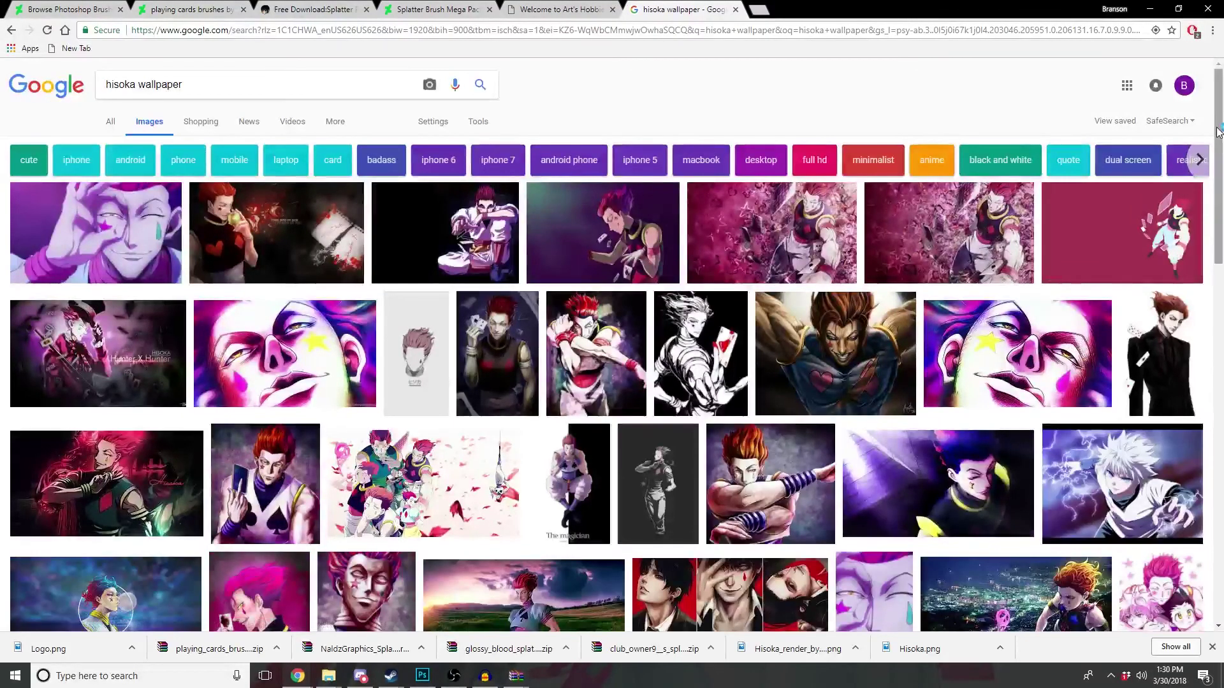
drag(1218, 132, 1218, 325)
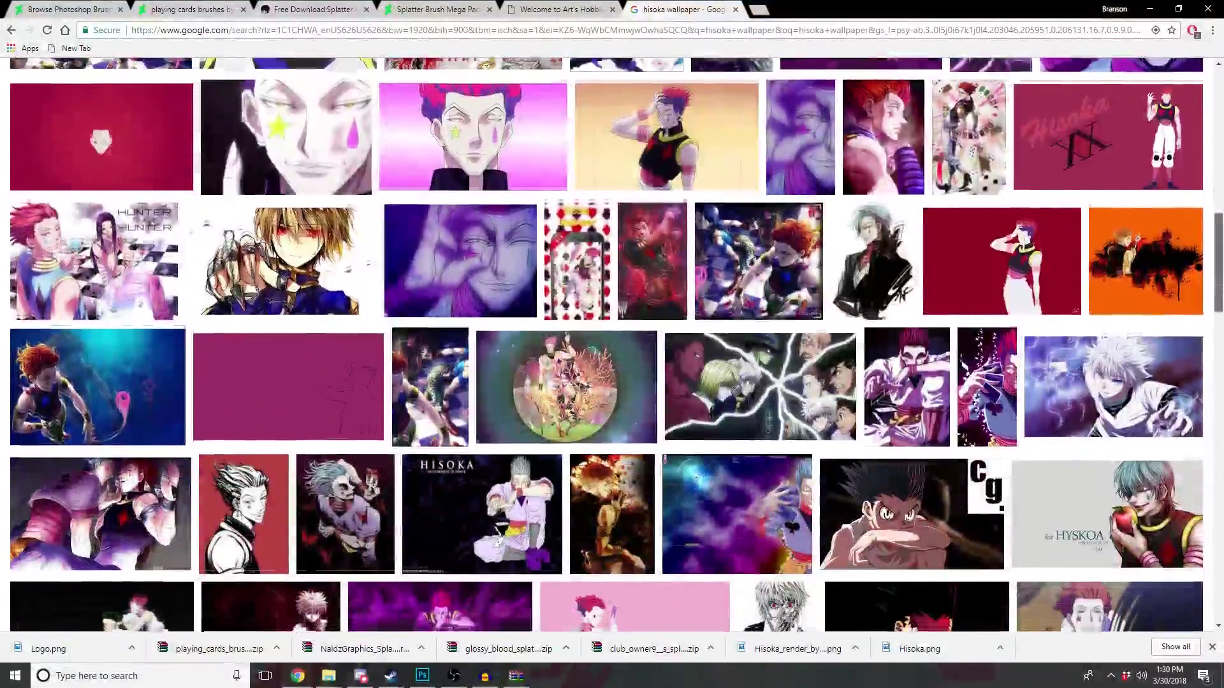
scroll(612, 345, down, 5)
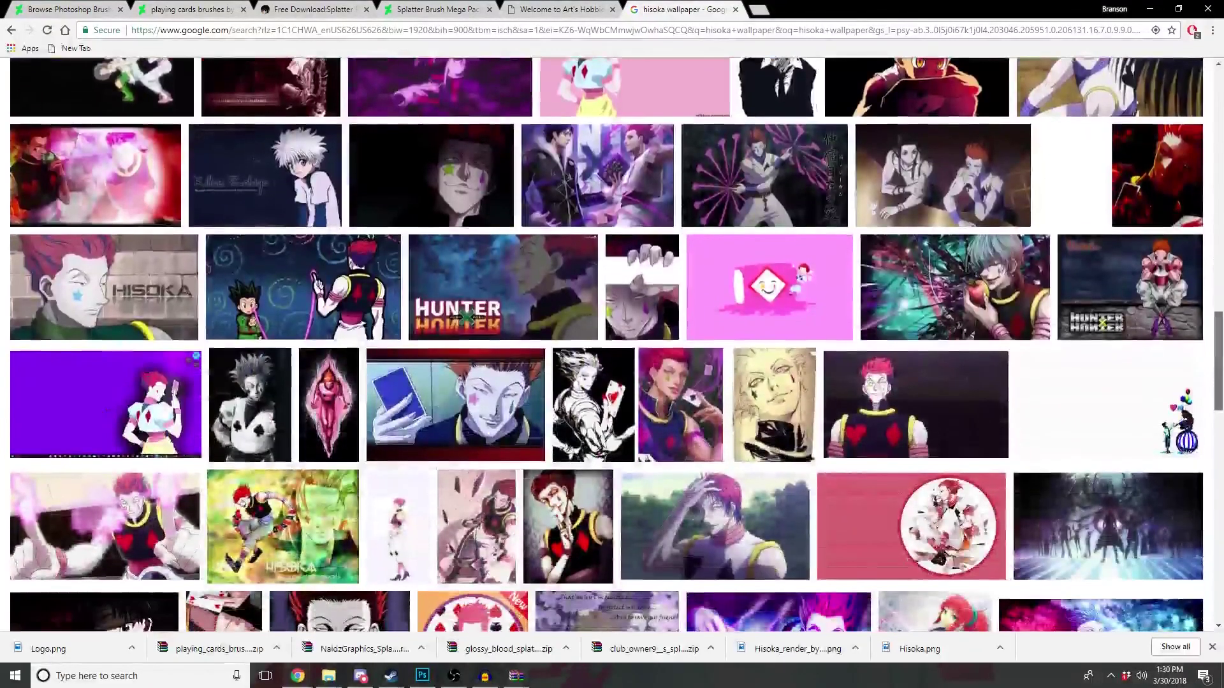
scroll(612, 344, down, 5)
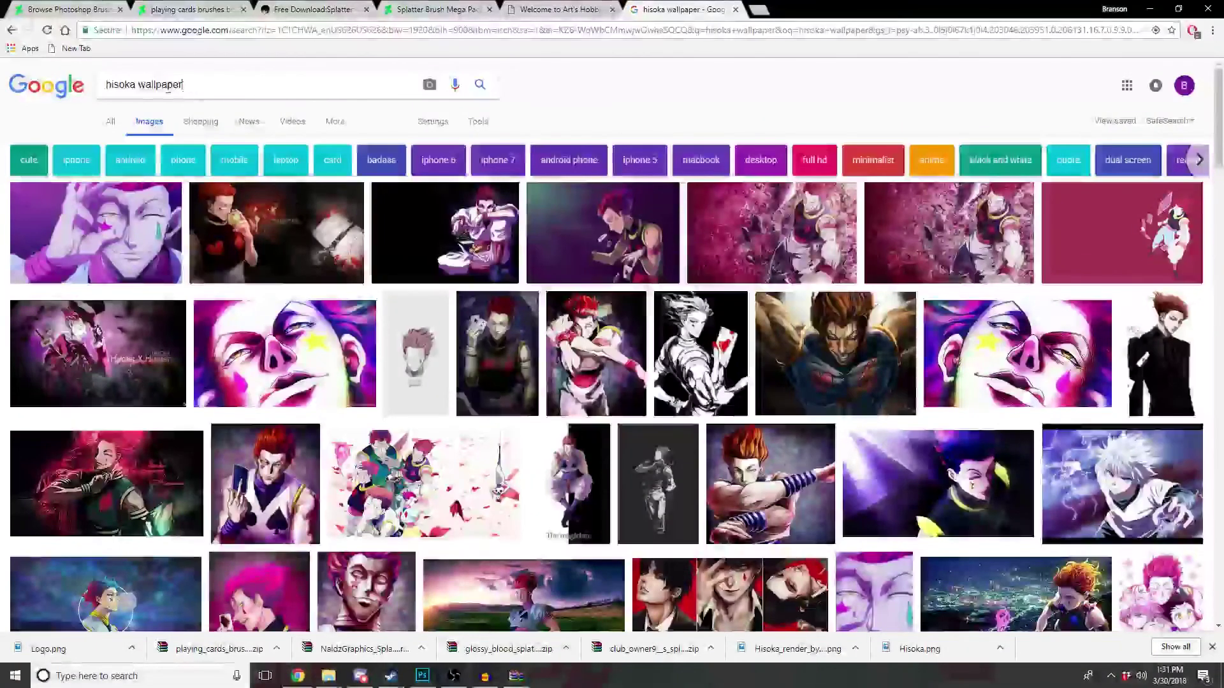
drag(185, 84, 55, 95)
Step: Search 'abstract playing cards wallpaper' and save the heart-and-spades card image into Fight stick Art
text(abs)
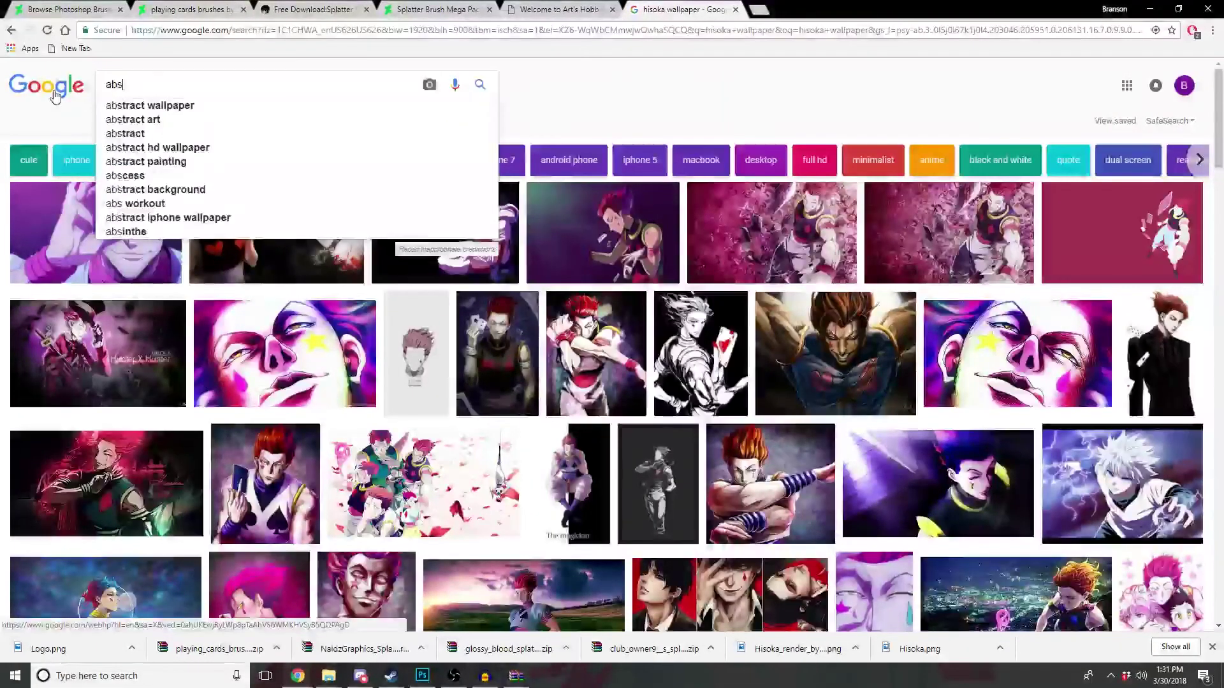
text(tract)
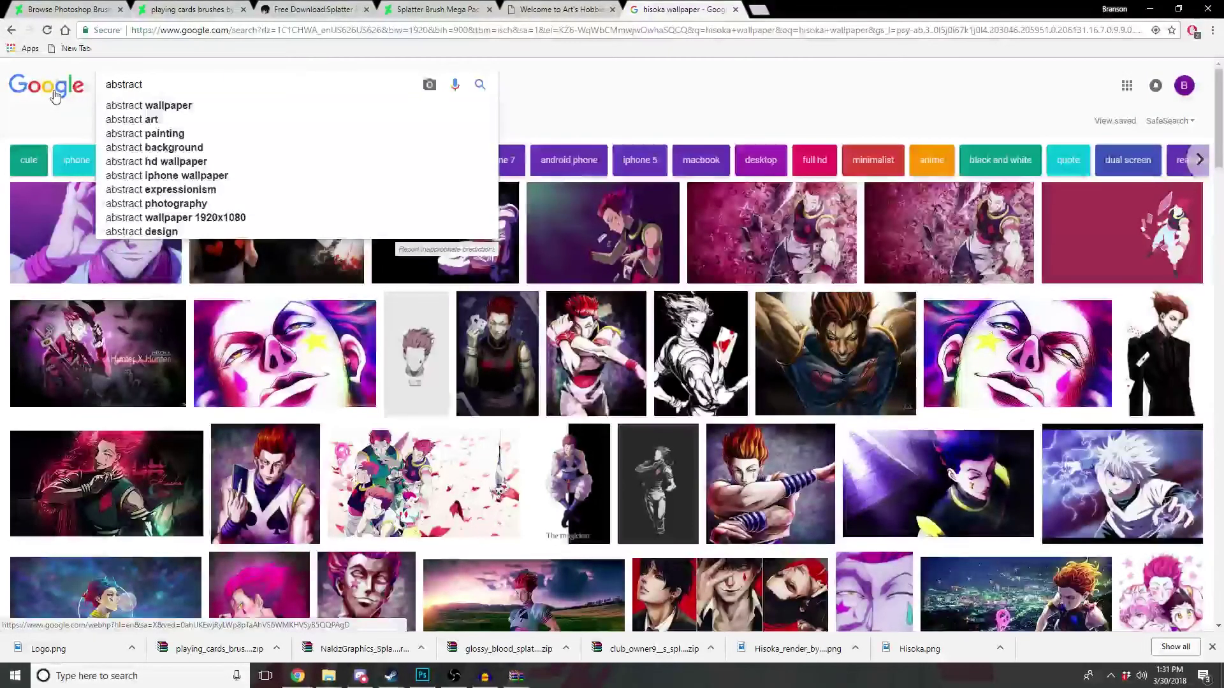
text( pl)
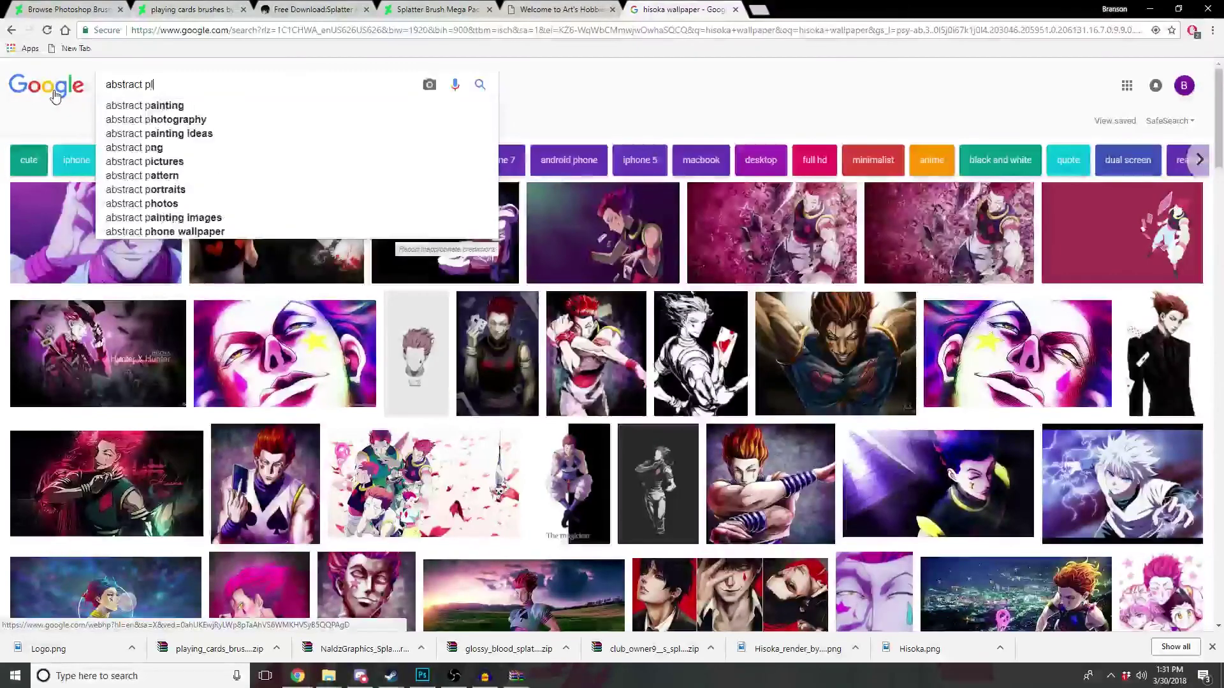
text(aying car)
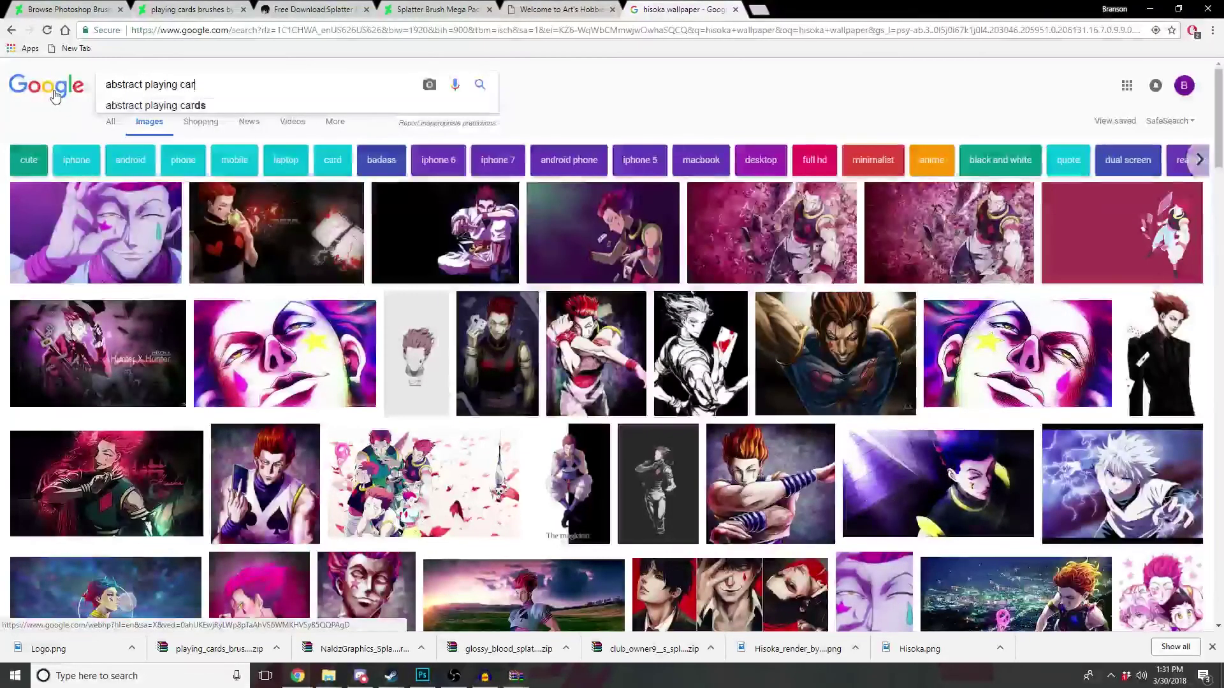
text(ds wal)
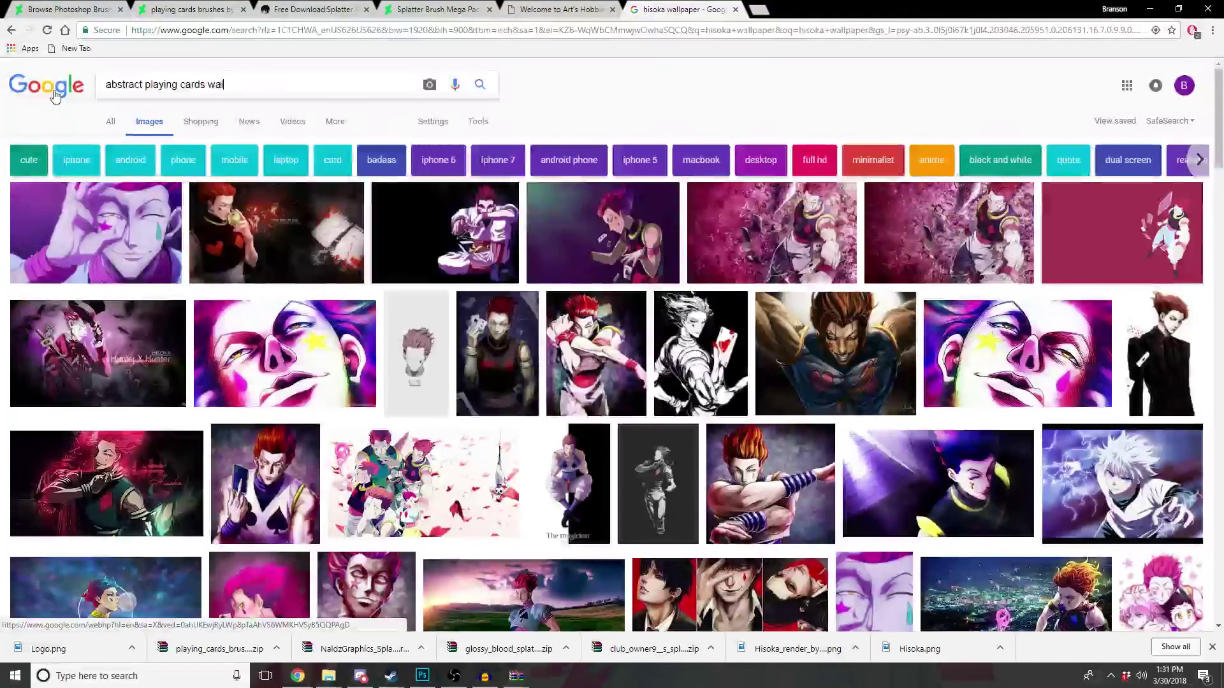
text(lpaper)
key(Return)
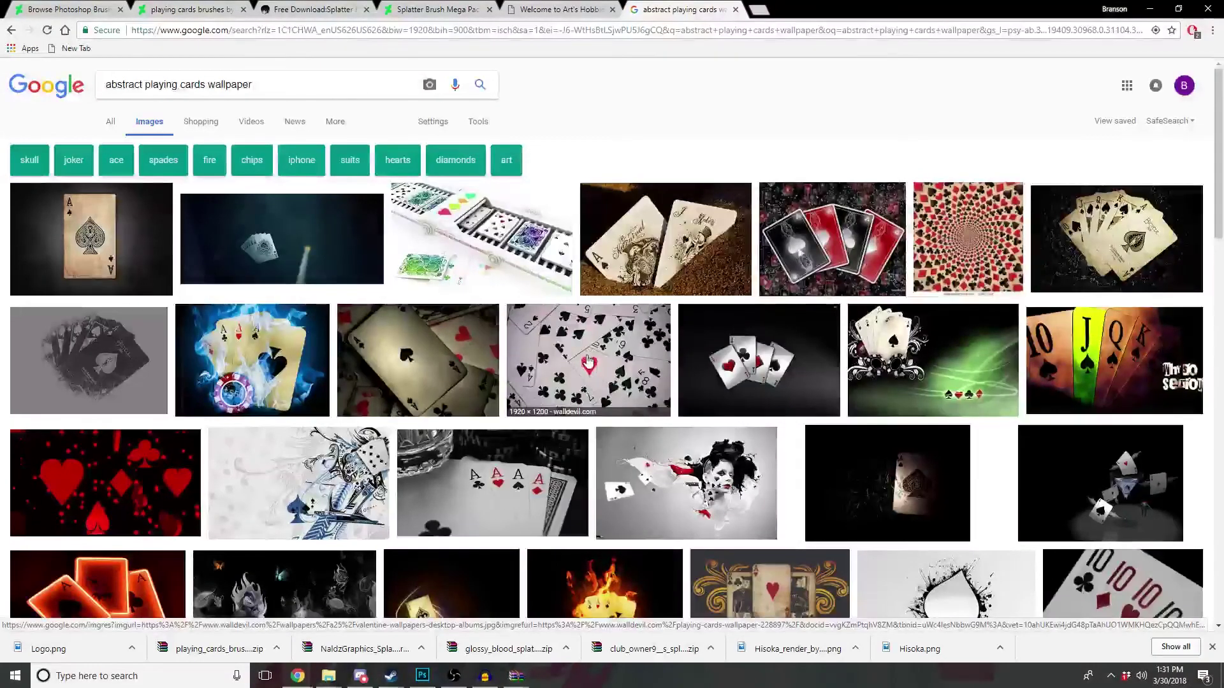
click(588, 365)
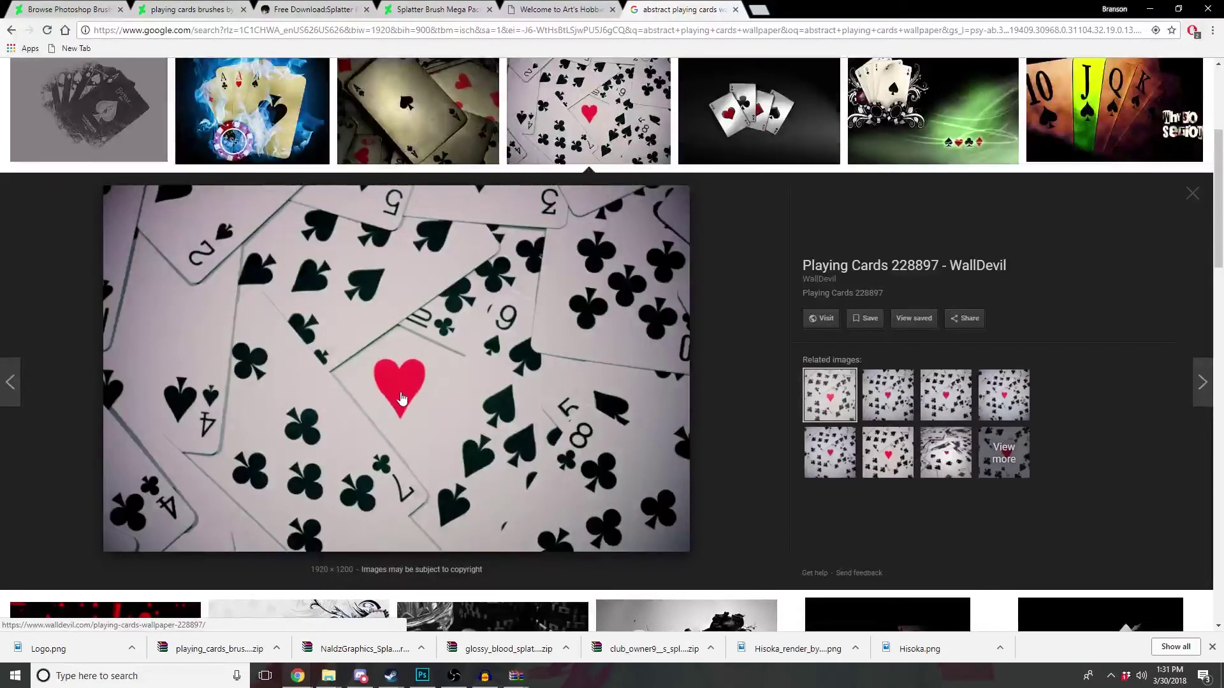
right_click(418, 381)
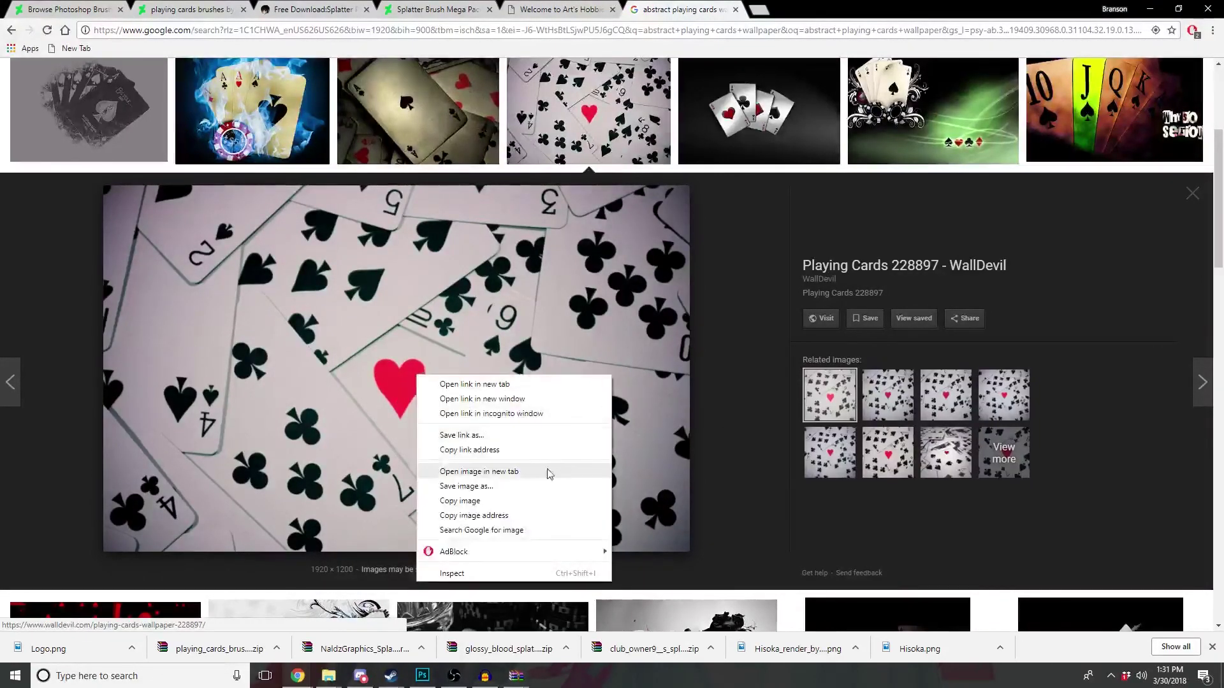
click(486, 489)
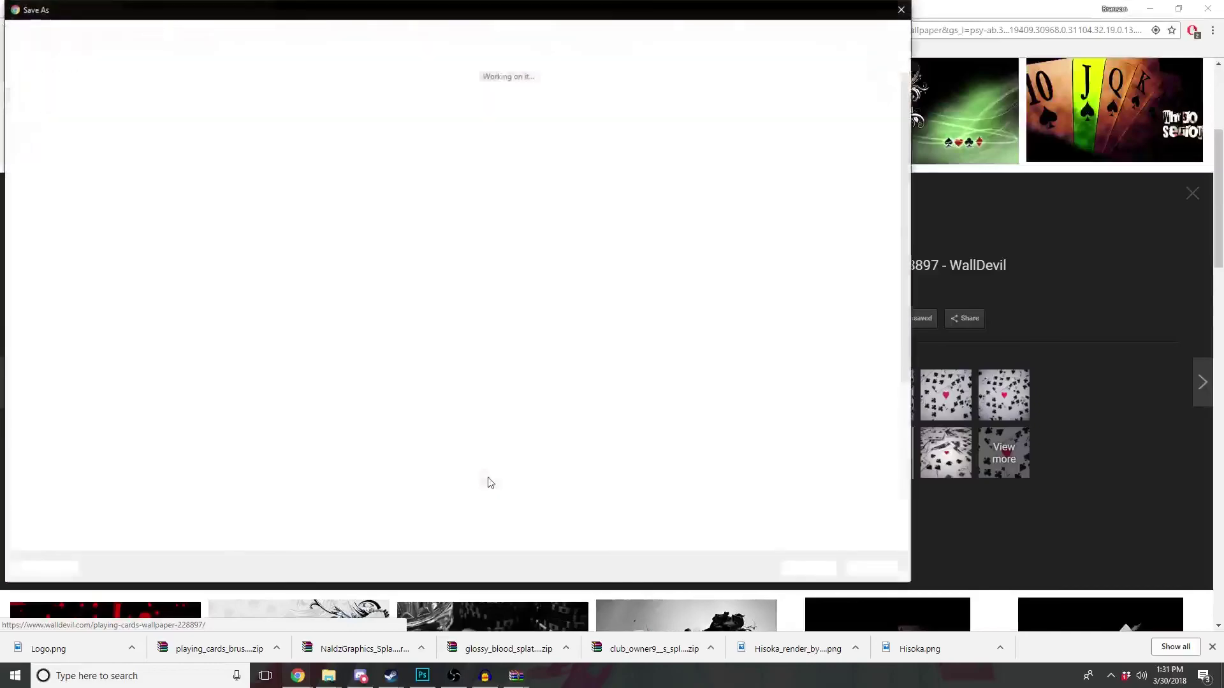
click(805, 567)
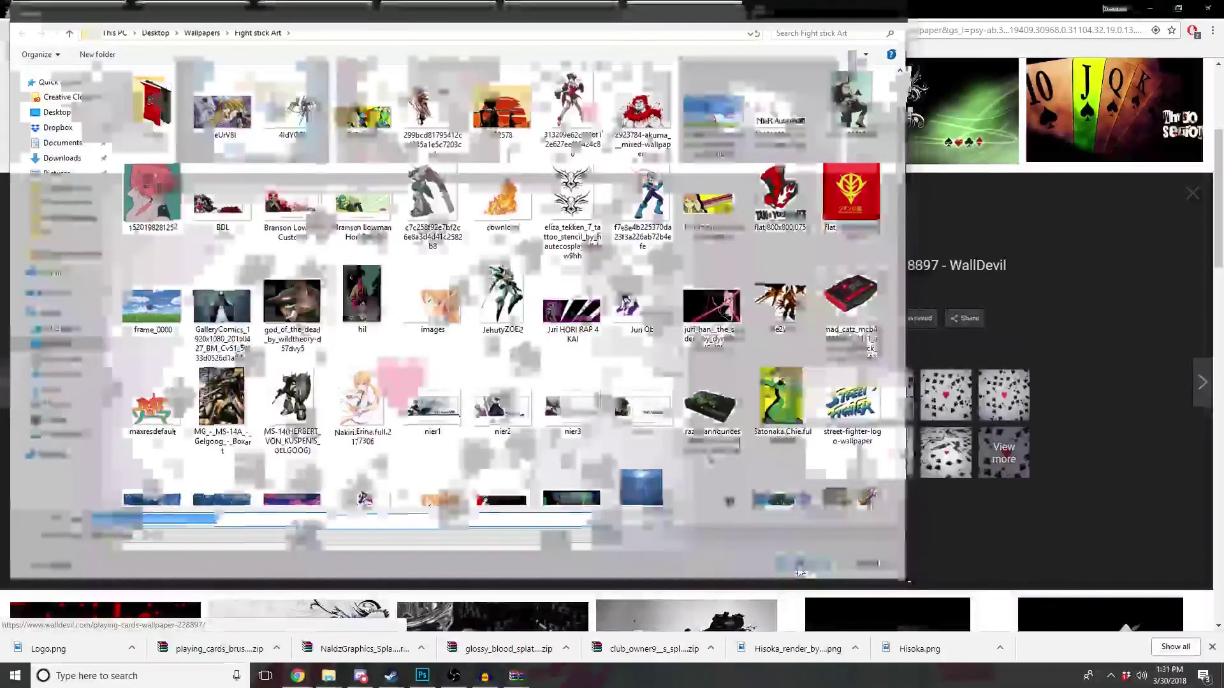
Step: Scroll further down through the playing cards image results
scroll(372, 532, down, 2)
scroll(372, 532, down, 2)
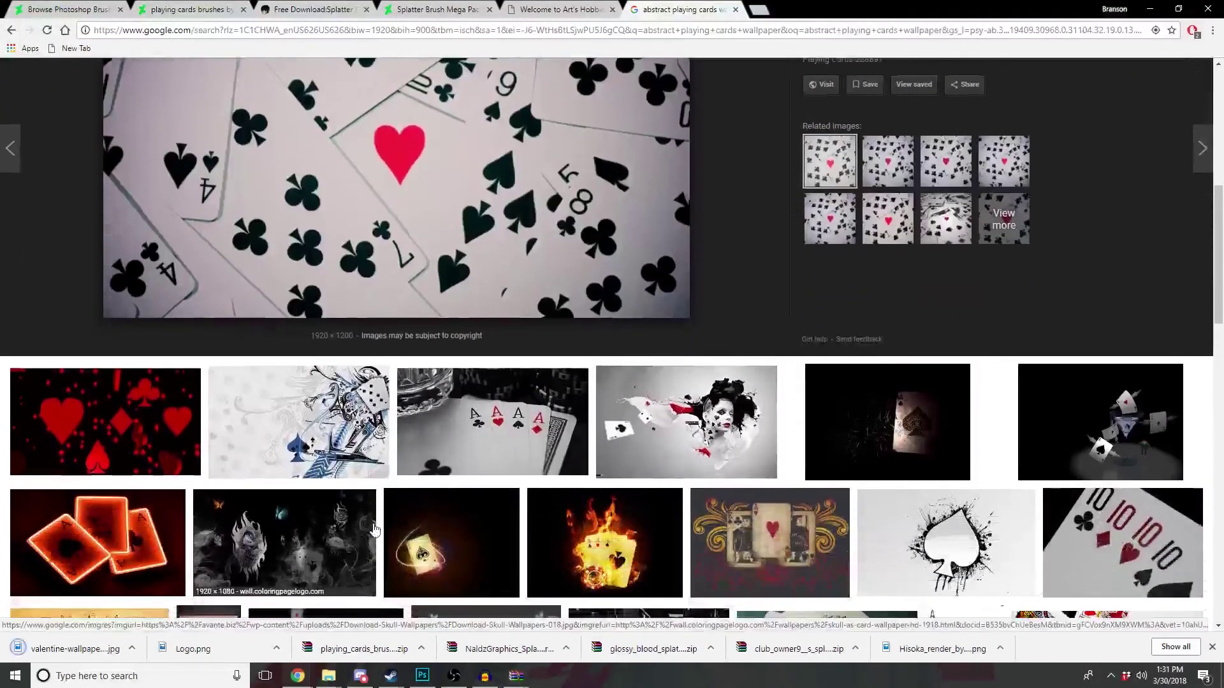
scroll(373, 543, down, 1)
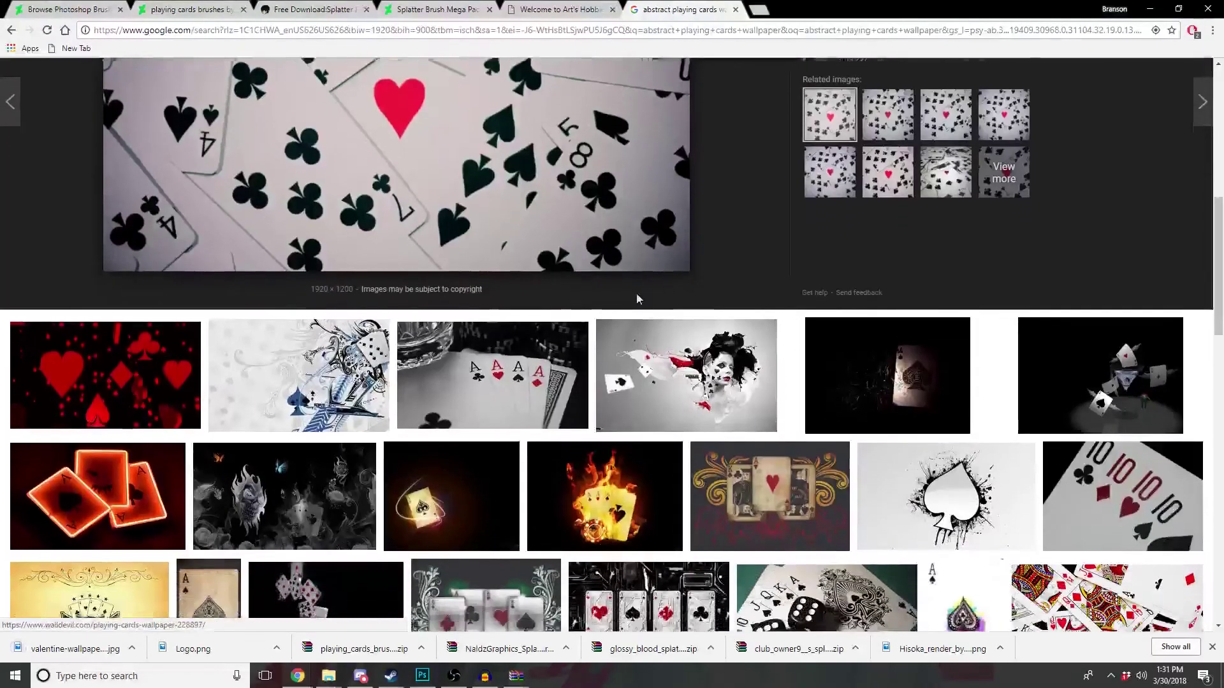
scroll(396, 497, down, 3)
scroll(426, 441, down, 2)
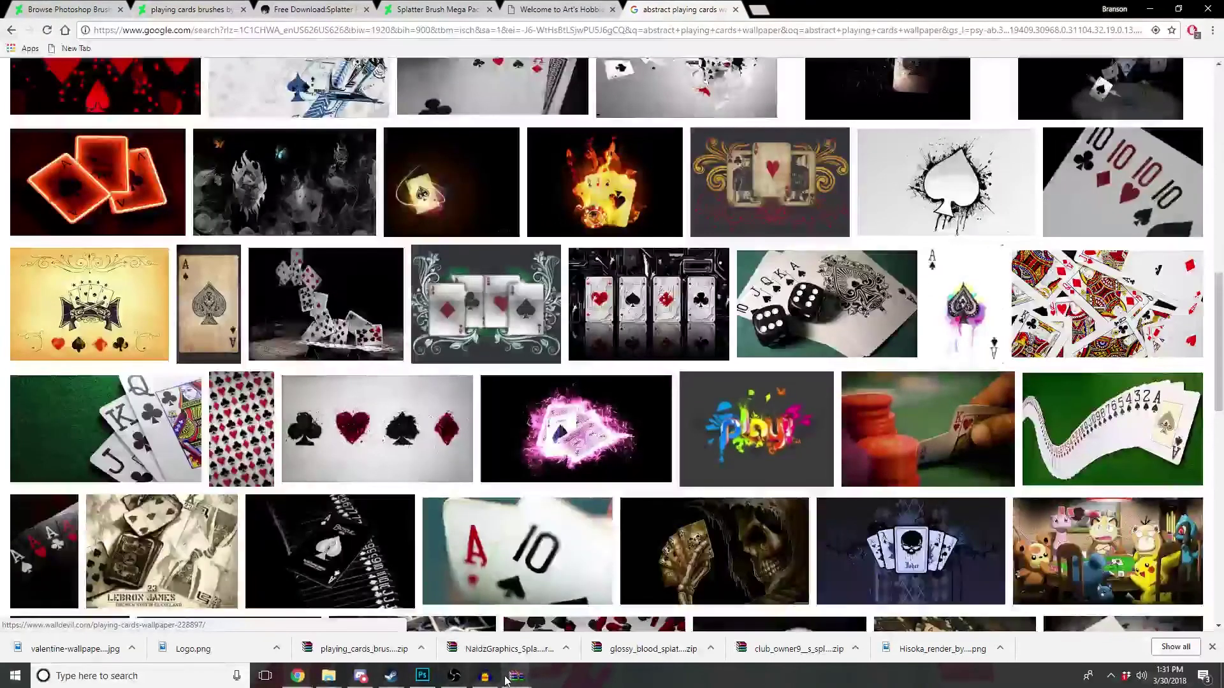
Step: Open valentine-wallpapers-desktop-albums.jpg from the Fight stick Art folder in Photoshop
click(423, 677)
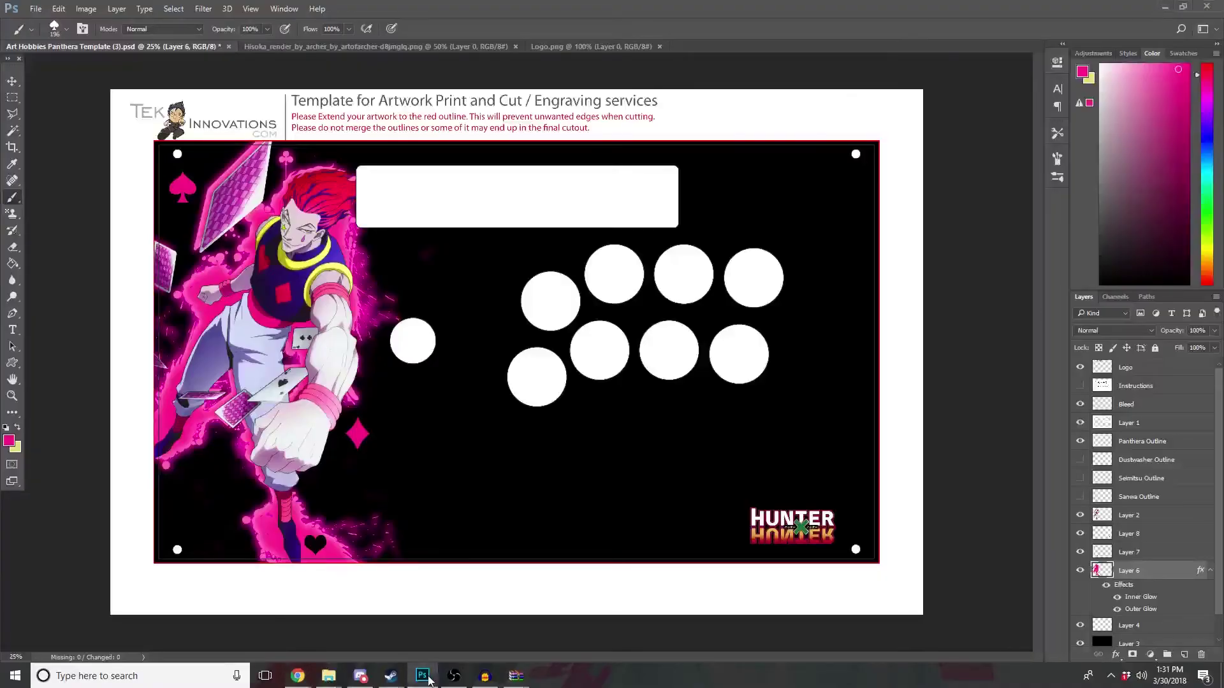
click(34, 9)
click(37, 32)
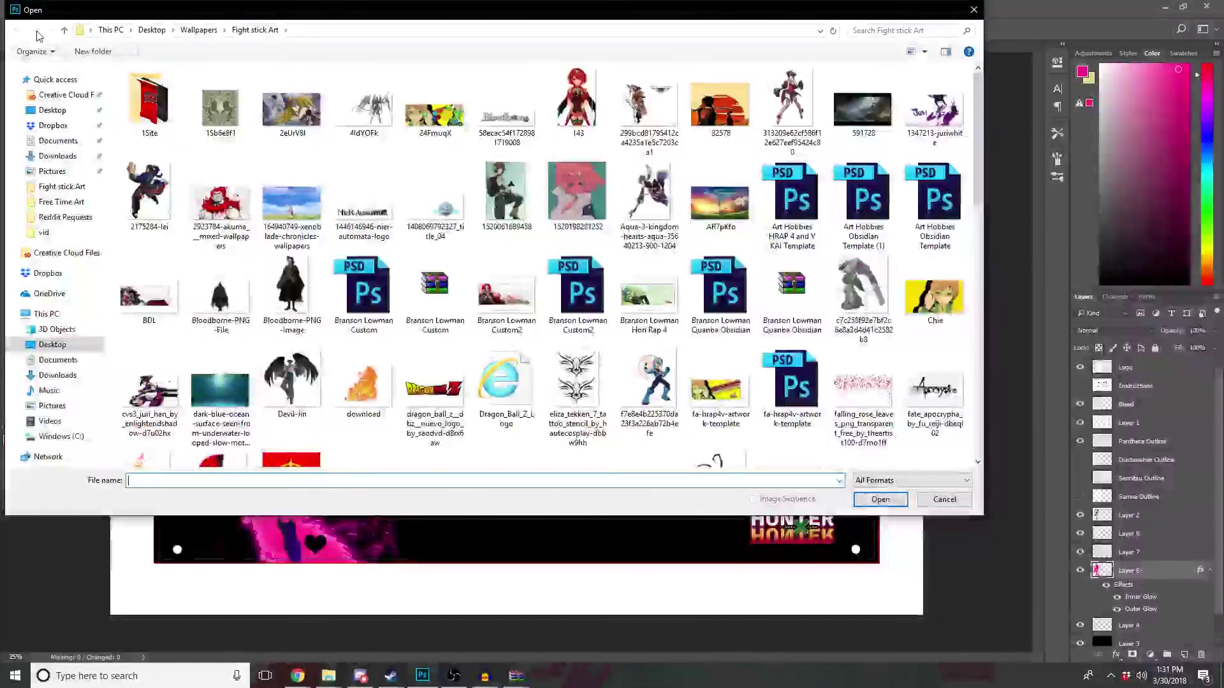
drag(980, 144, 996, 387)
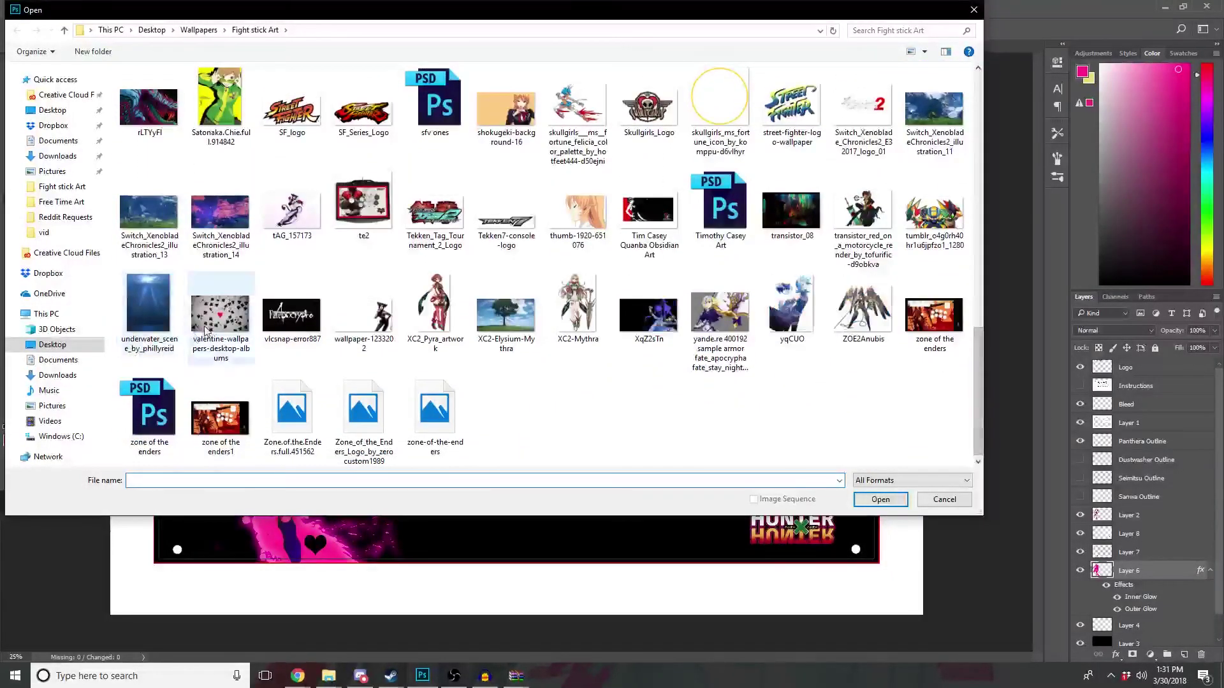
key(Escape)
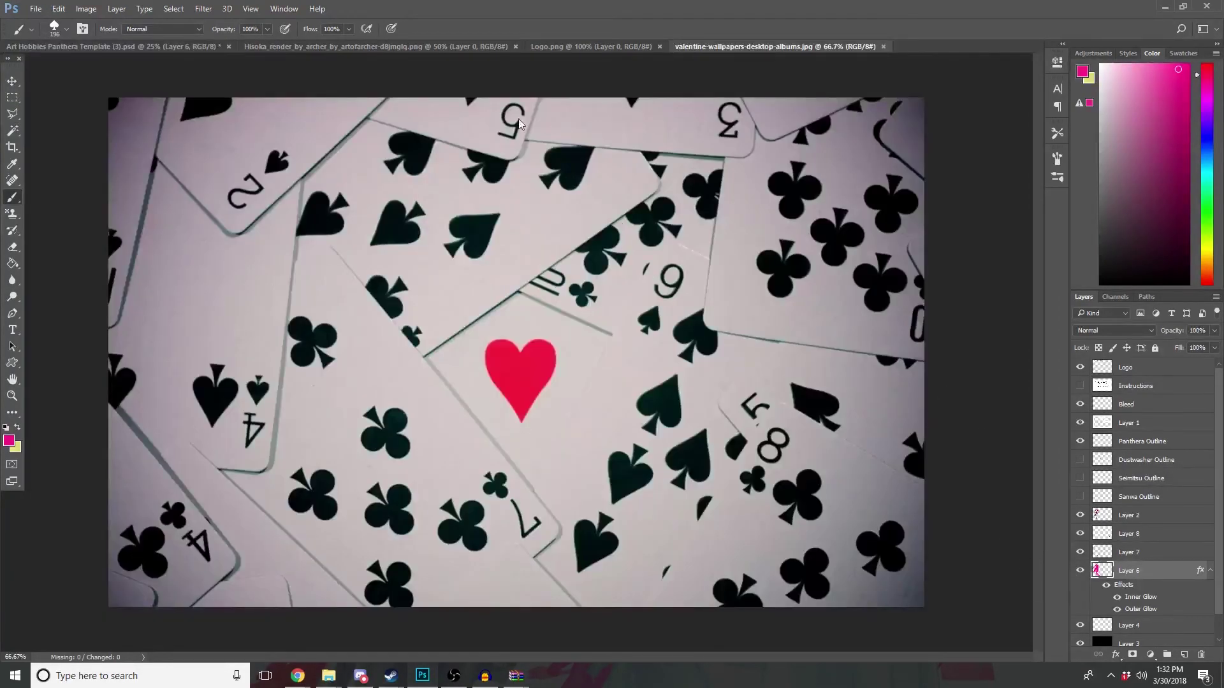
Step: Paste the whole cards photo into the template and drag its layer below Layer 4
click(11, 98)
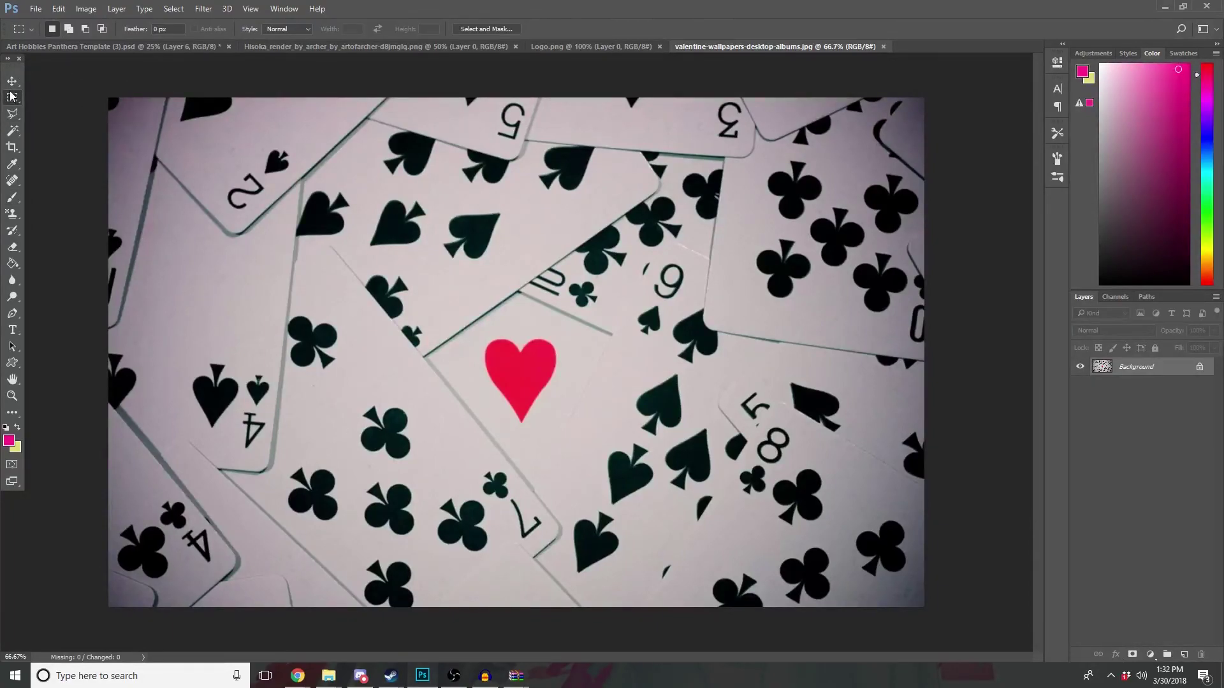
drag(109, 98, 1177, 663)
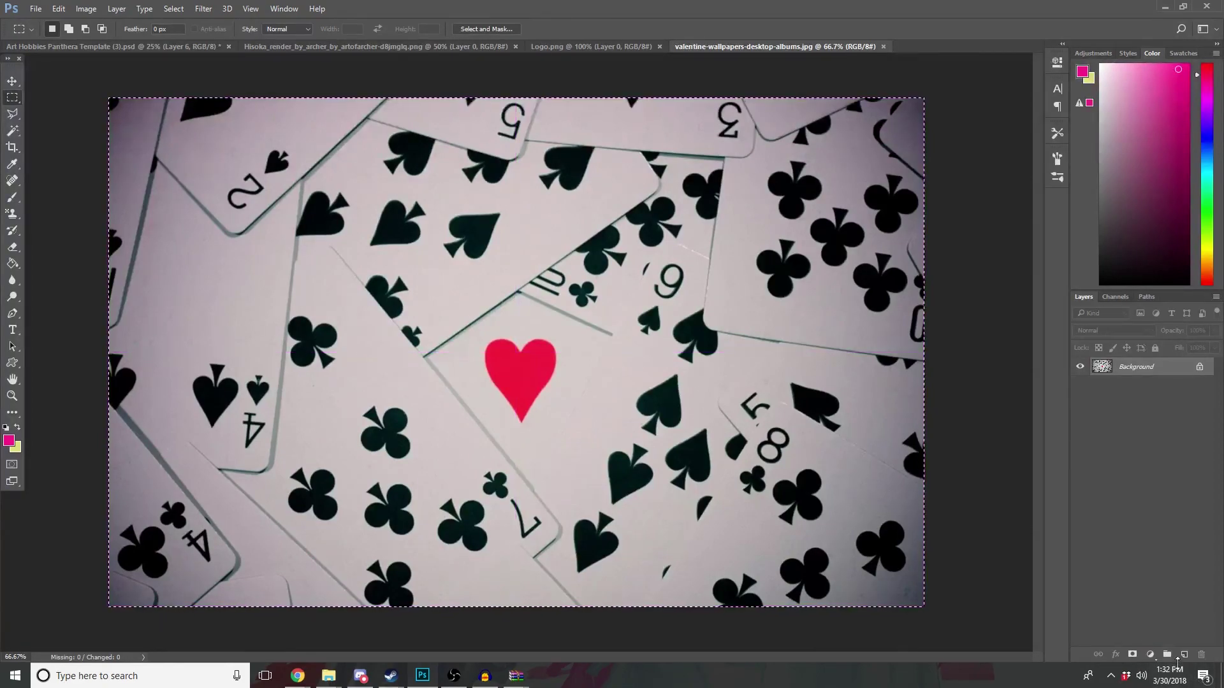
click(38, 45)
key(ctrl+v)
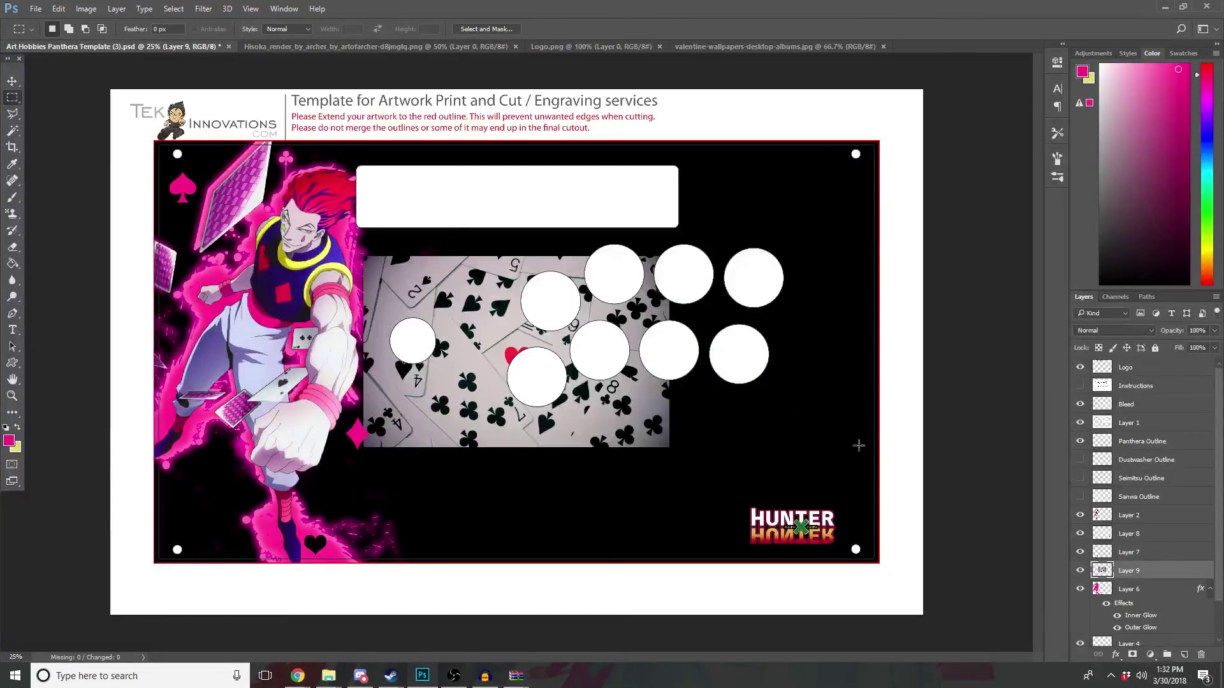
drag(1129, 570, 1130, 602)
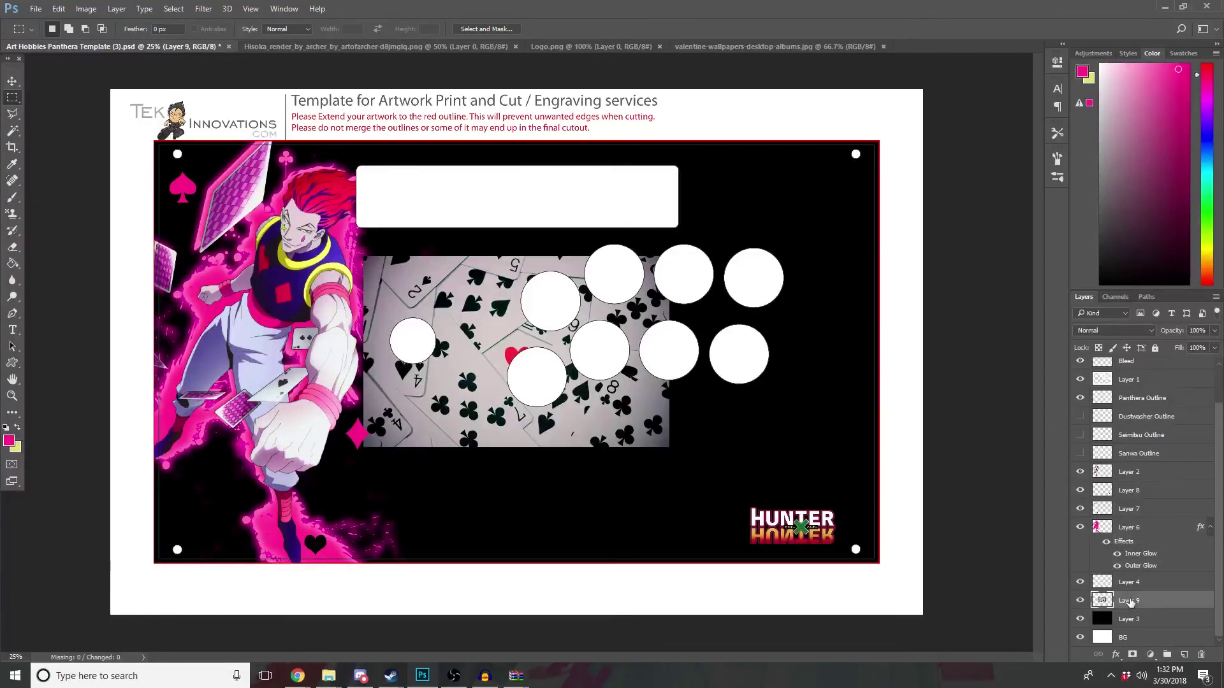
Step: Scale and position the cards layer to cover the red-outlined card area, then commit
key(ctrl+t)
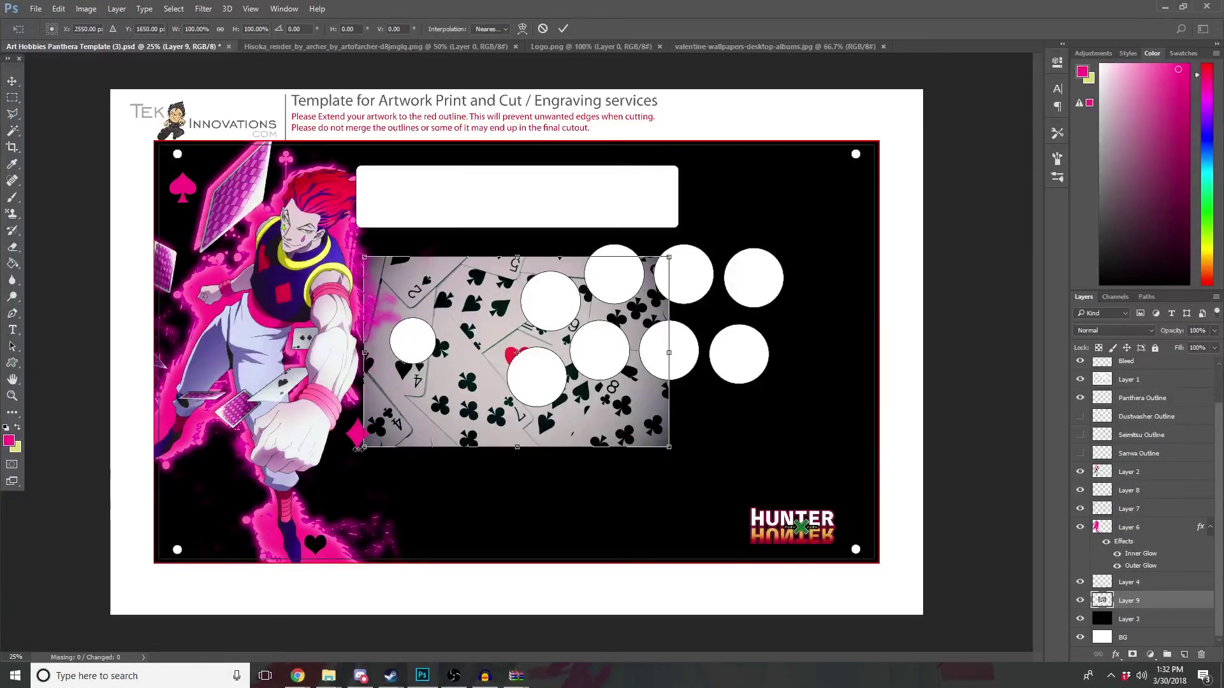
drag(358, 449, 115, 561)
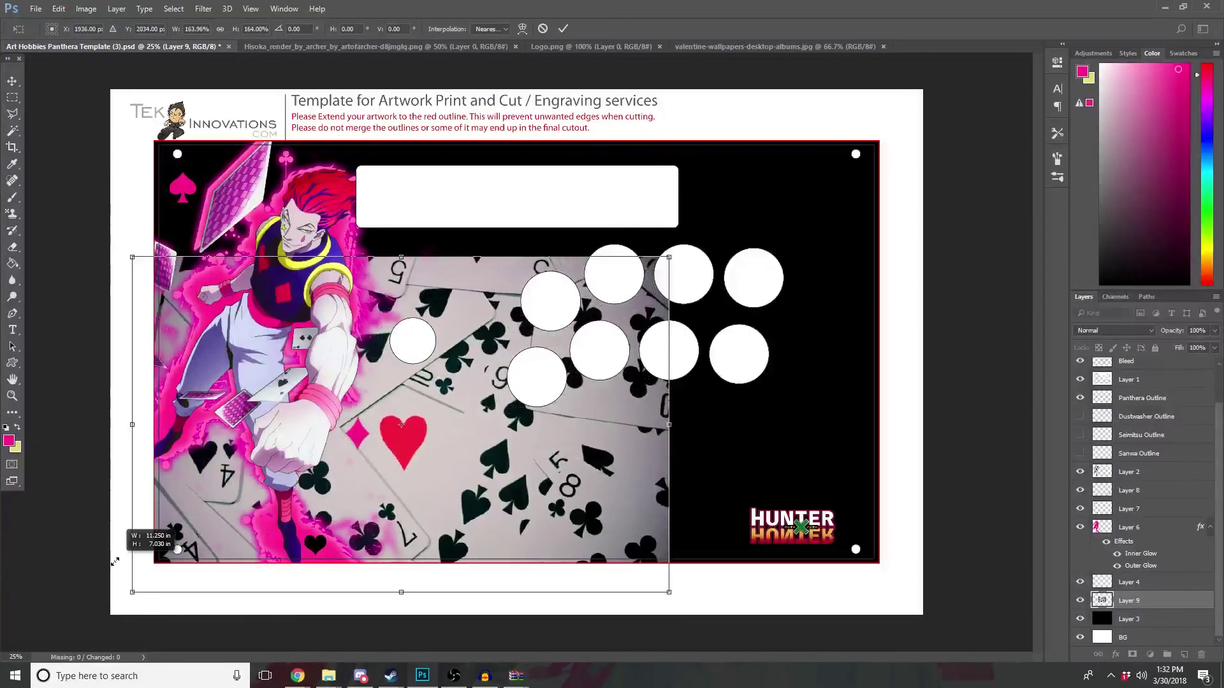
drag(669, 258, 925, 157)
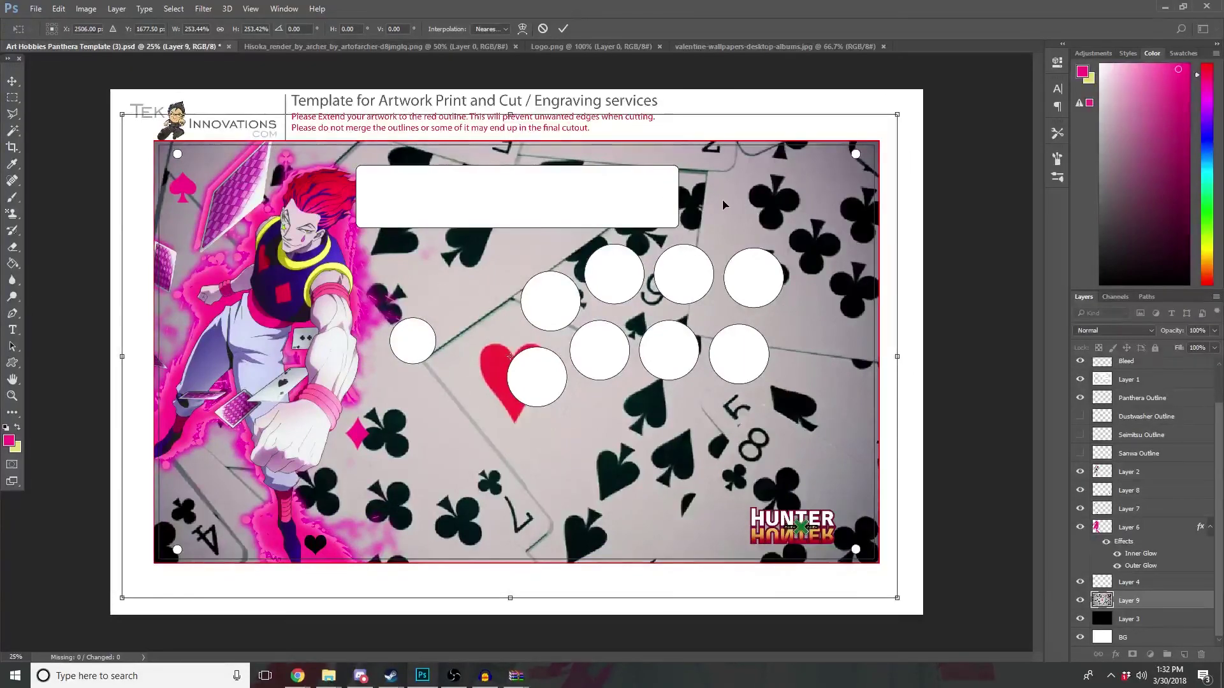
drag(723, 204, 713, 162)
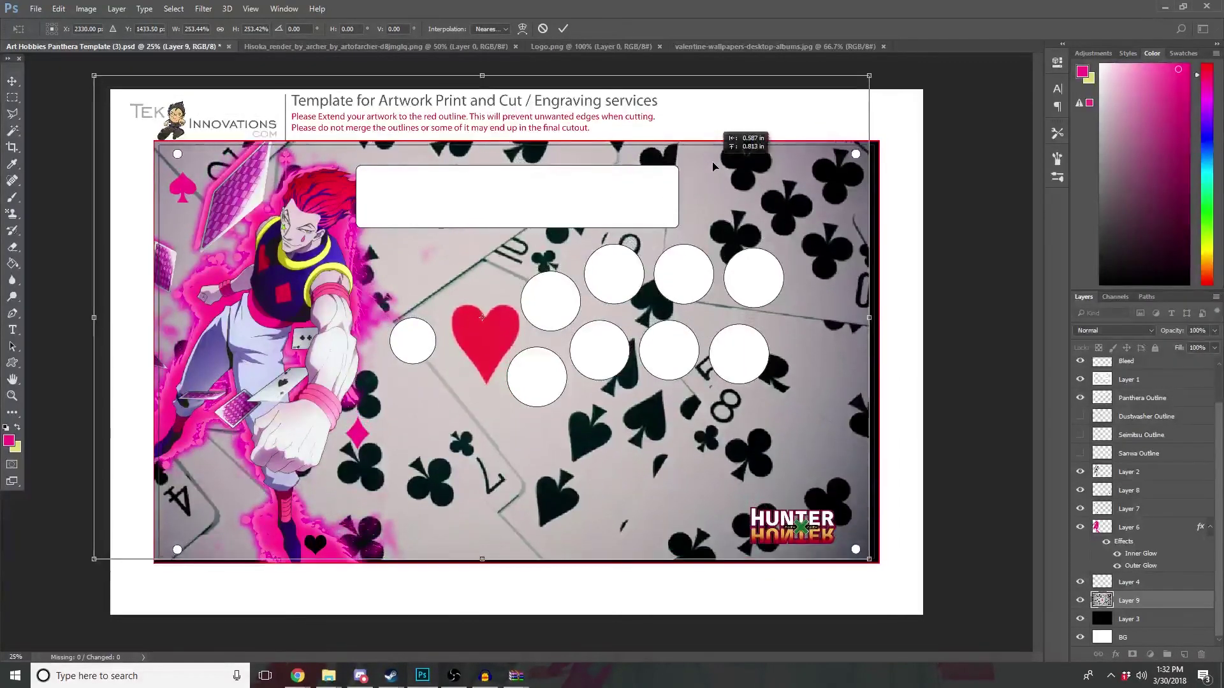
drag(868, 559, 879, 567)
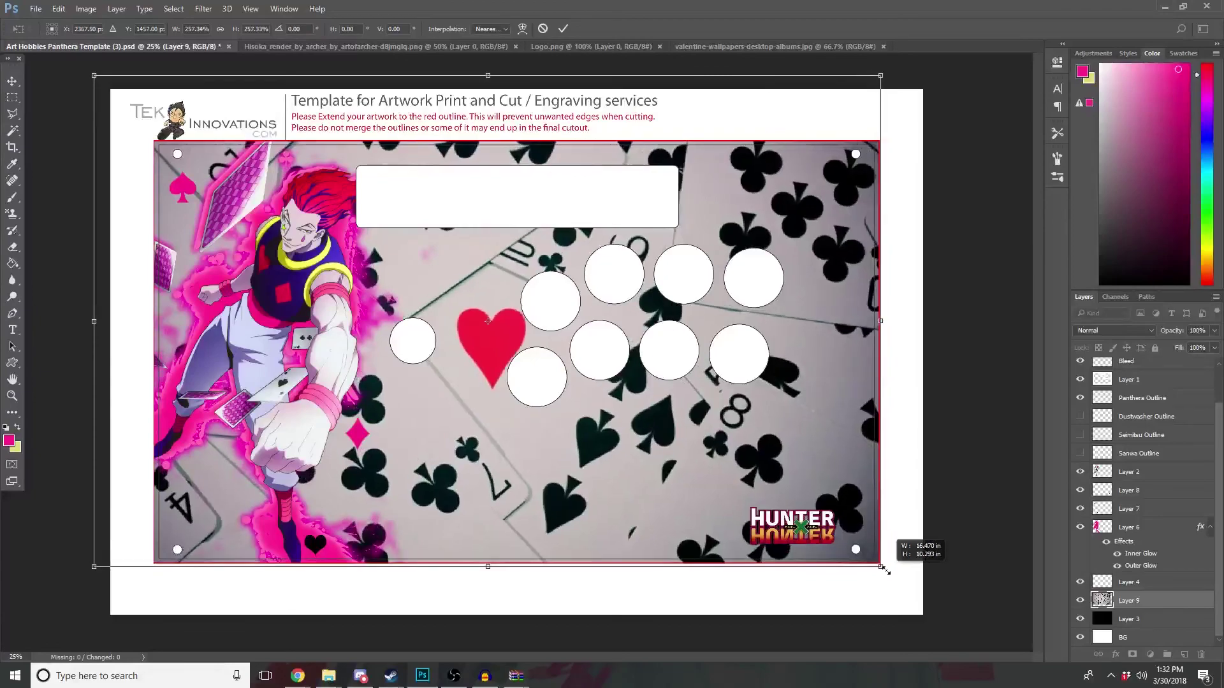
drag(617, 441, 595, 426)
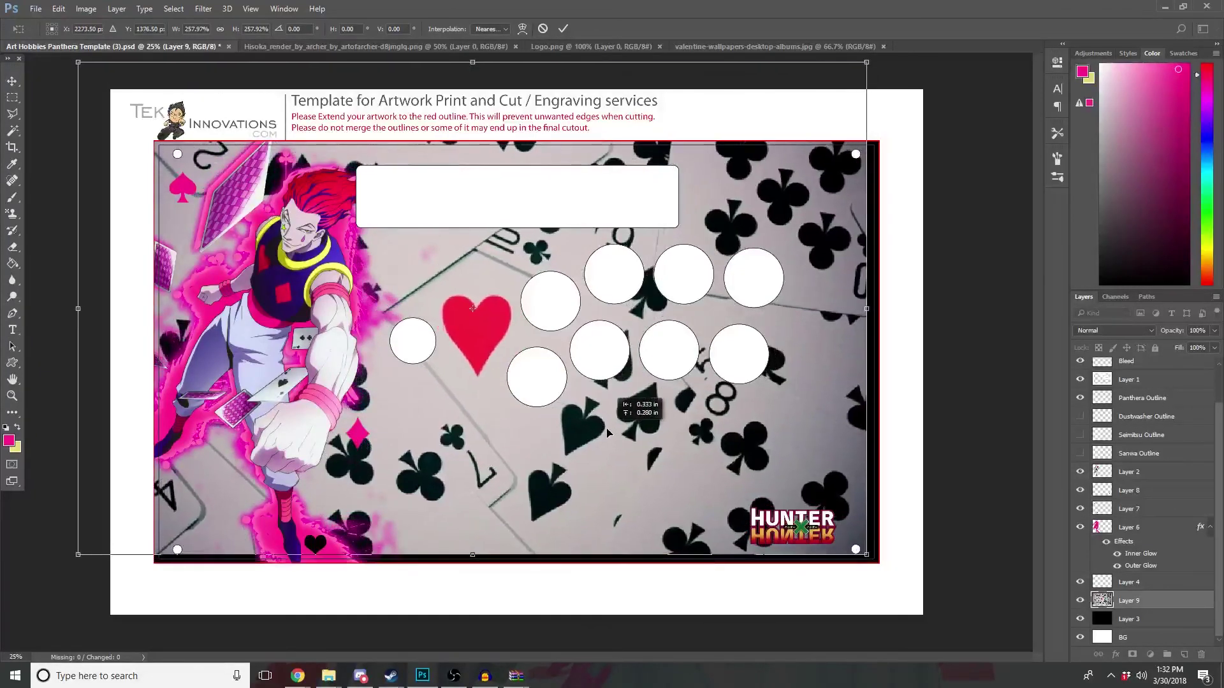
drag(889, 568, 906, 579)
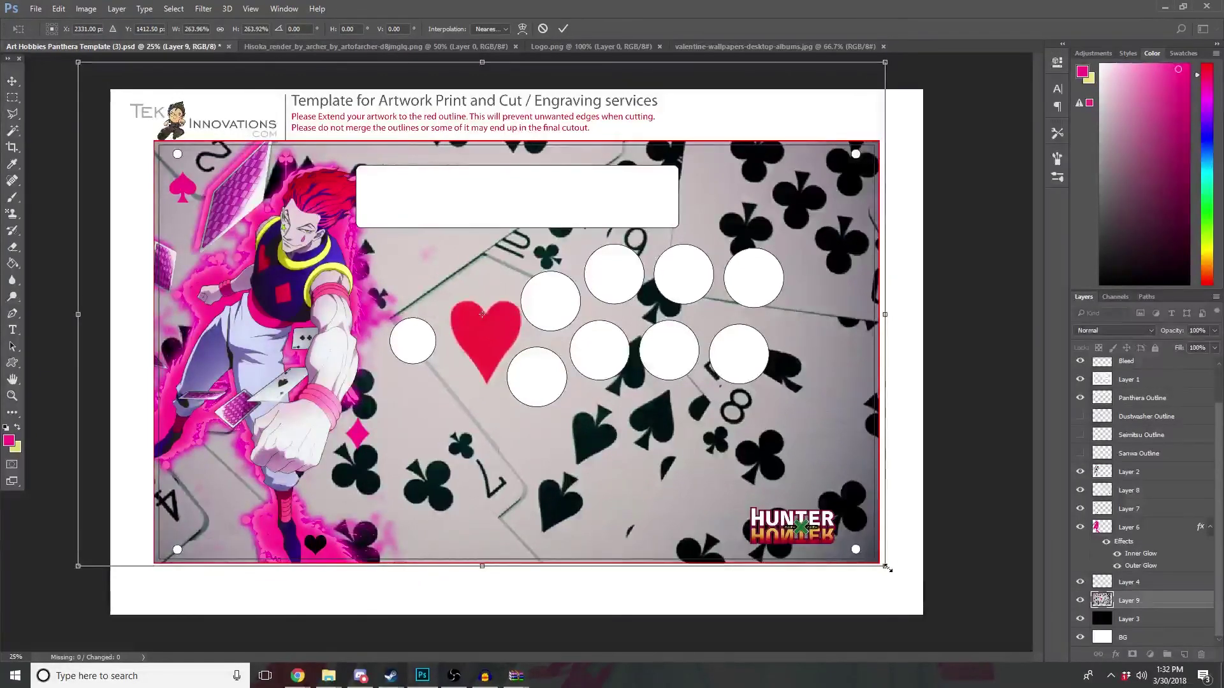
drag(695, 491, 685, 490)
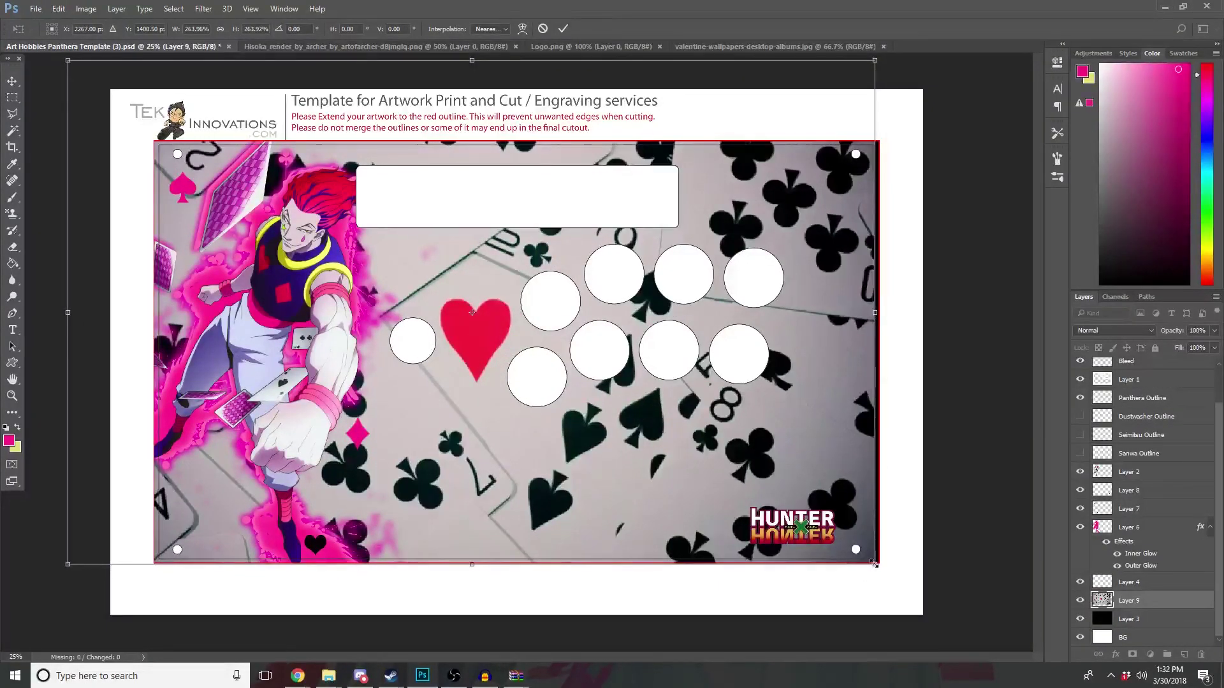
drag(875, 564, 902, 581)
drag(783, 497, 774, 493)
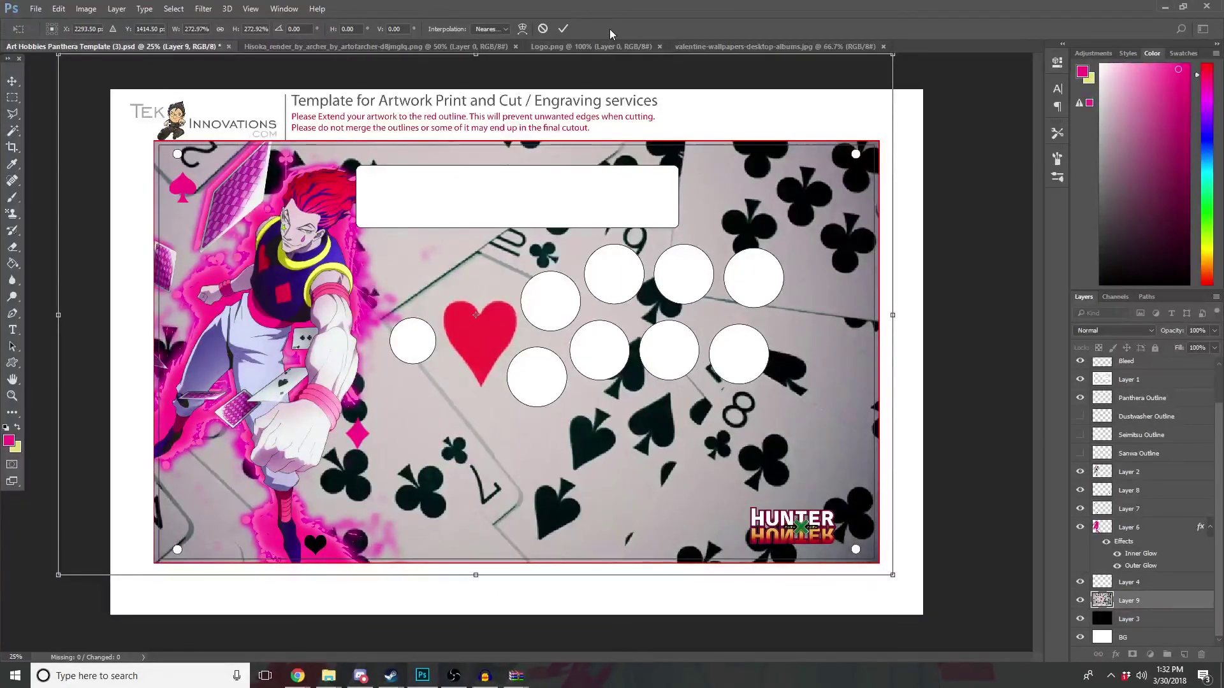
click(564, 28)
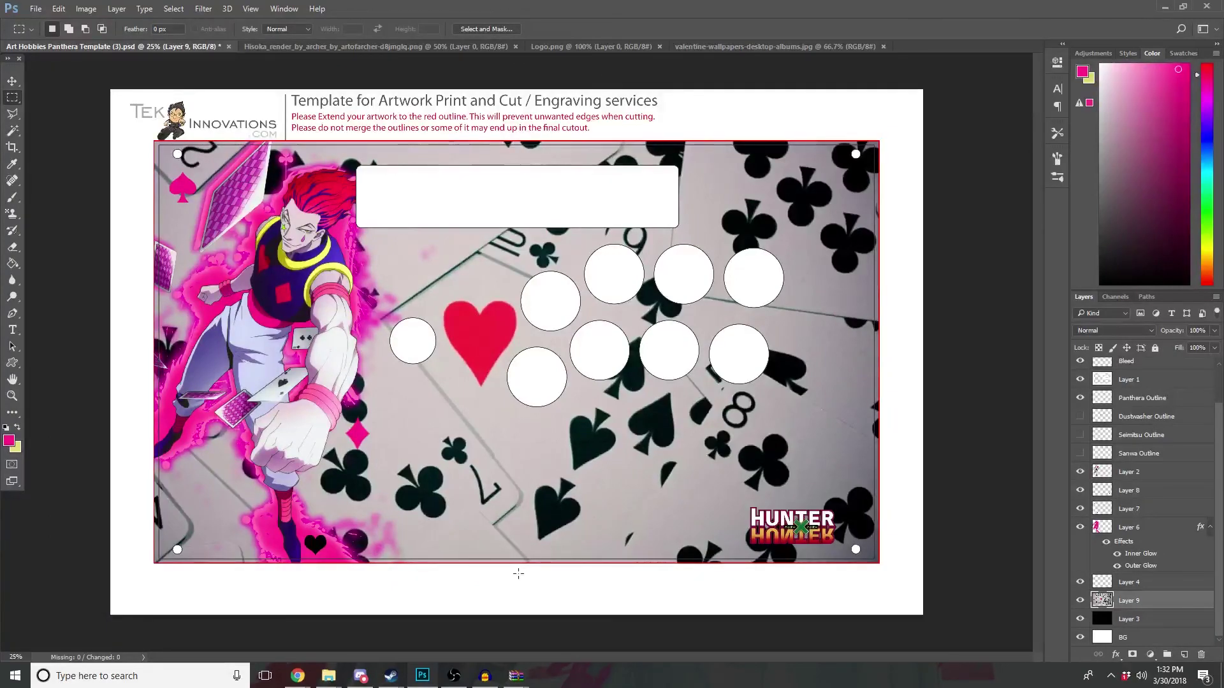
Step: Apply Hue/Saturation to the cards background with Saturation around +4
click(201, 9)
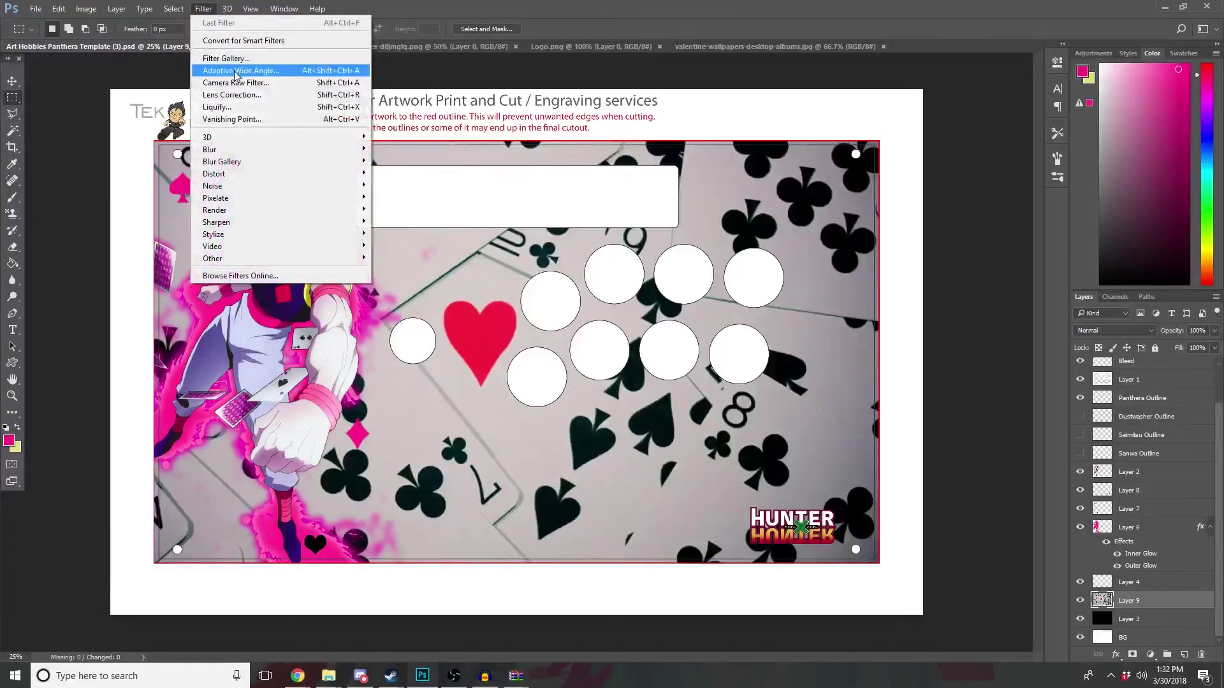
mouse_move(105, 40)
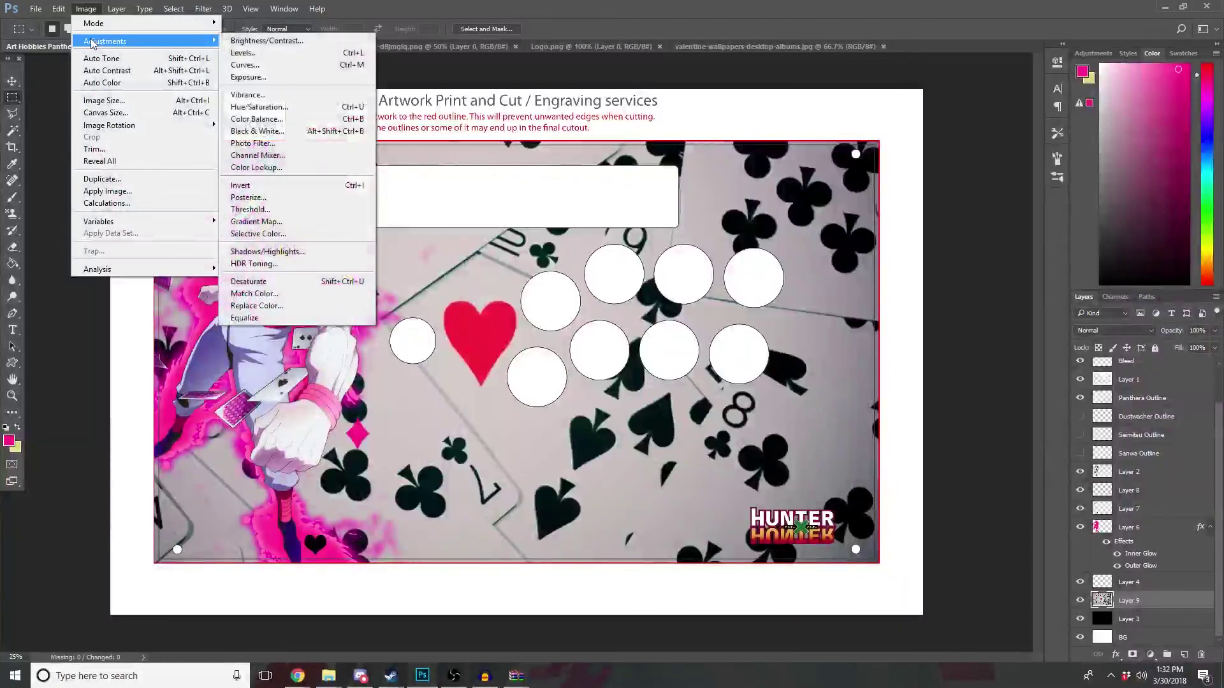
click(325, 109)
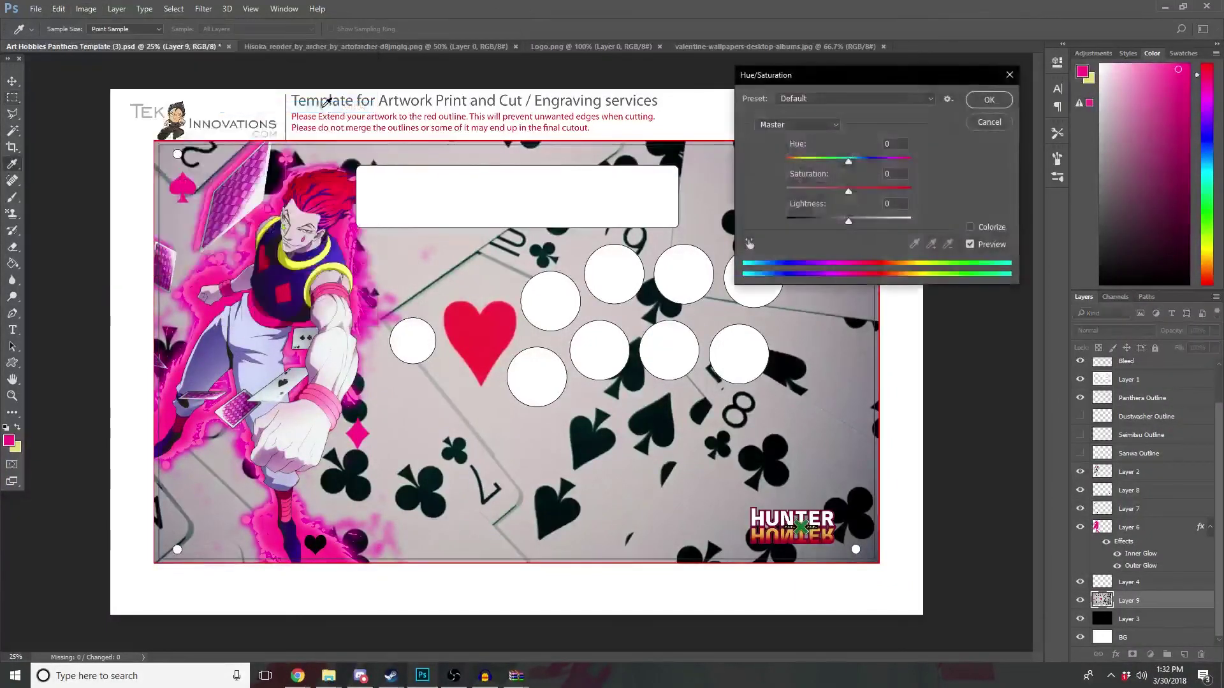
drag(849, 191, 911, 192)
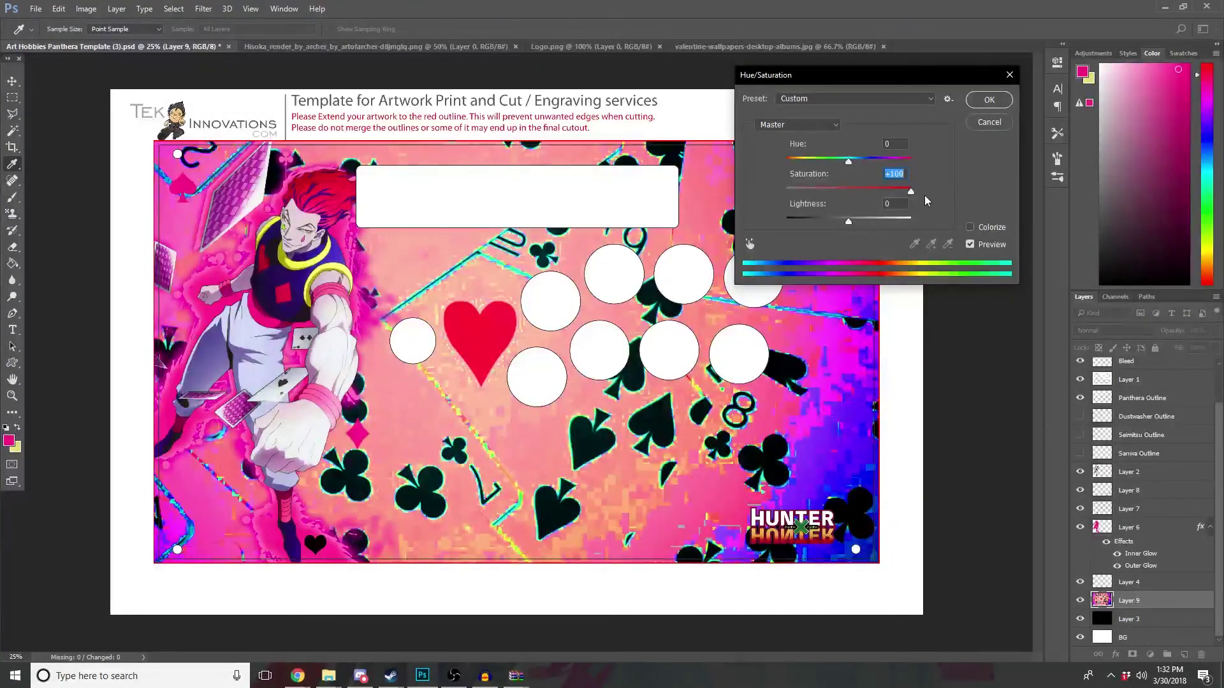
drag(857, 208, 852, 207)
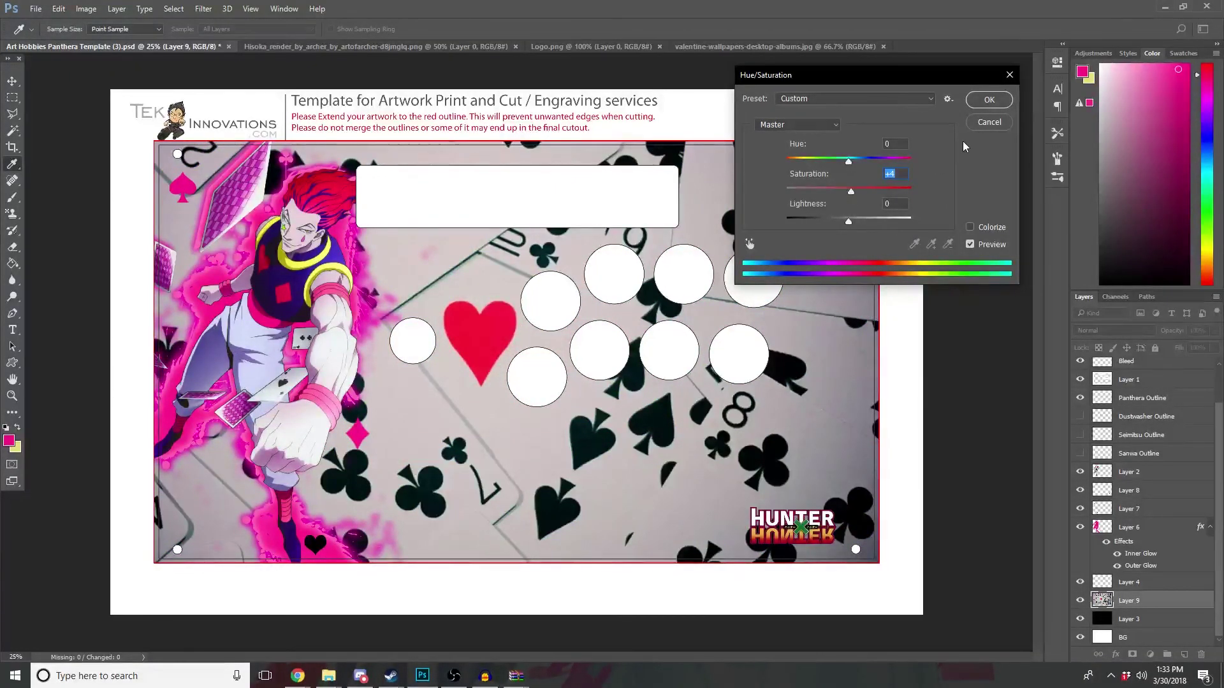
click(989, 100)
Step: Swap Poster Edges for the Artistic > Cutout filter on the playing-card background
click(203, 9)
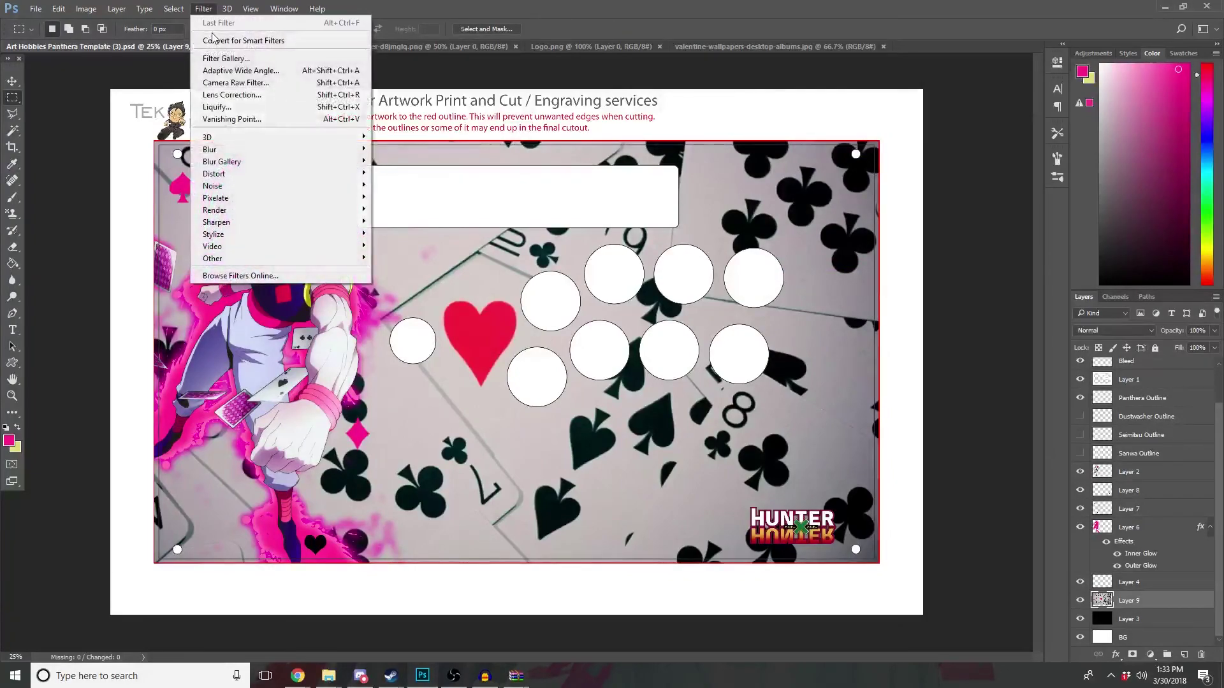
key(Escape)
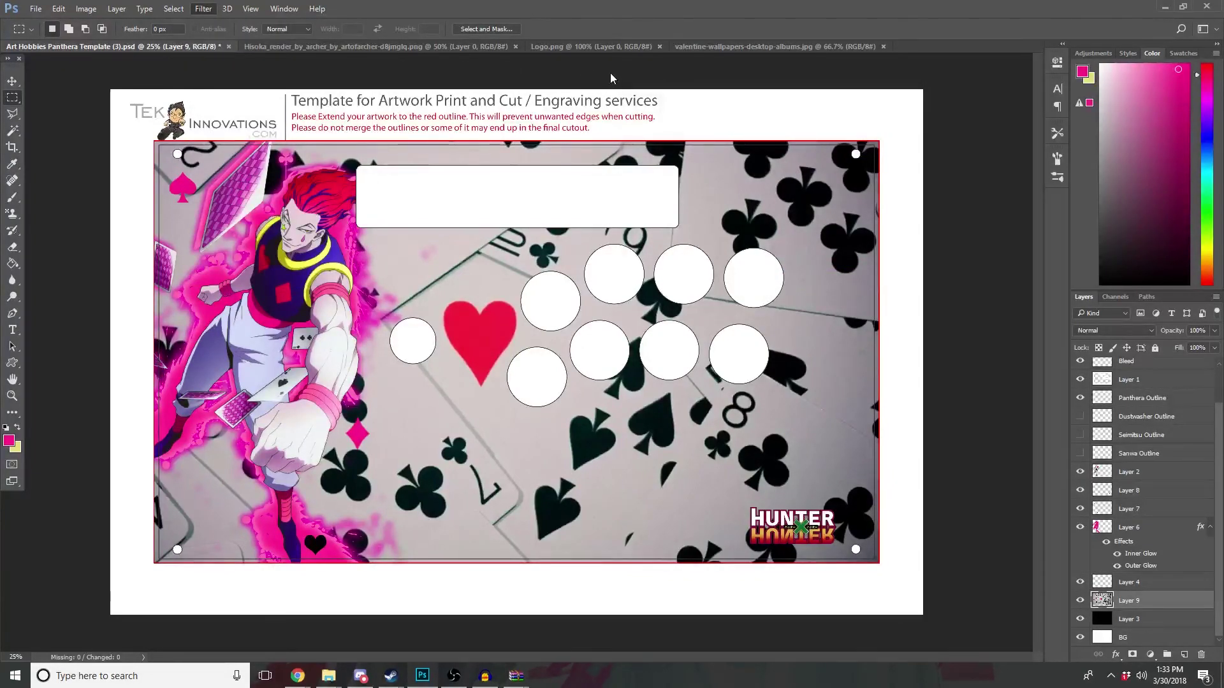
key(ctrl+alt+f)
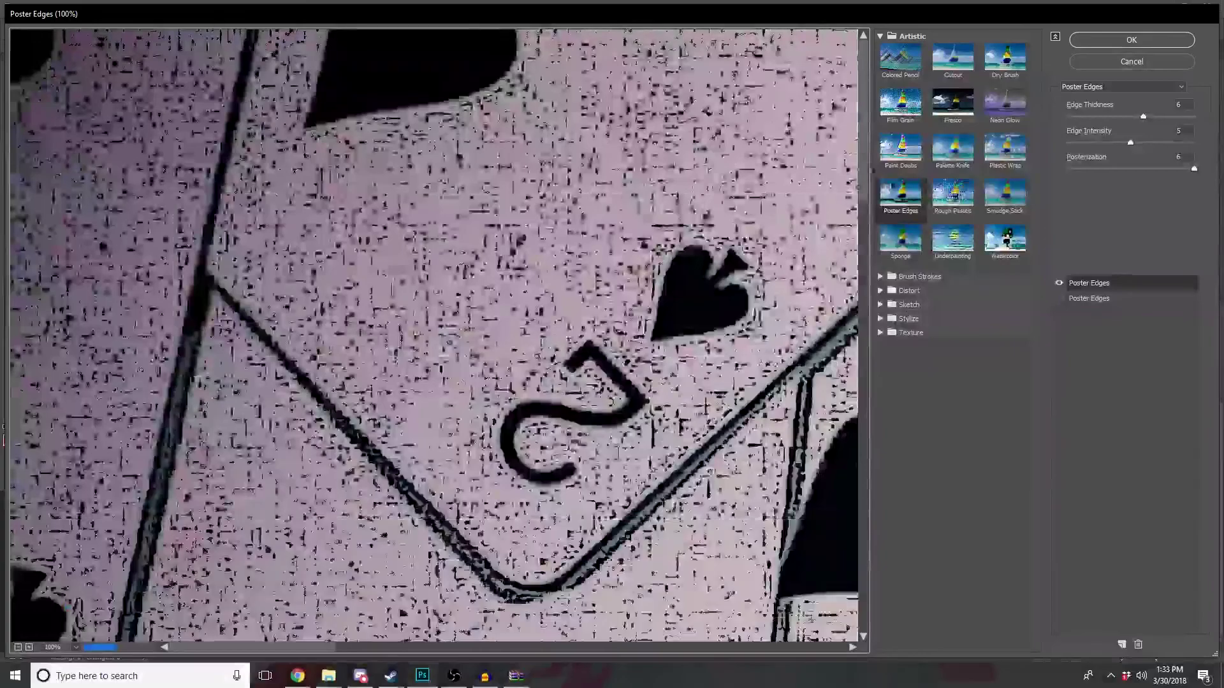
key(ctrl+minus)
key(ctrl+minus)
key(ctrl+minus)
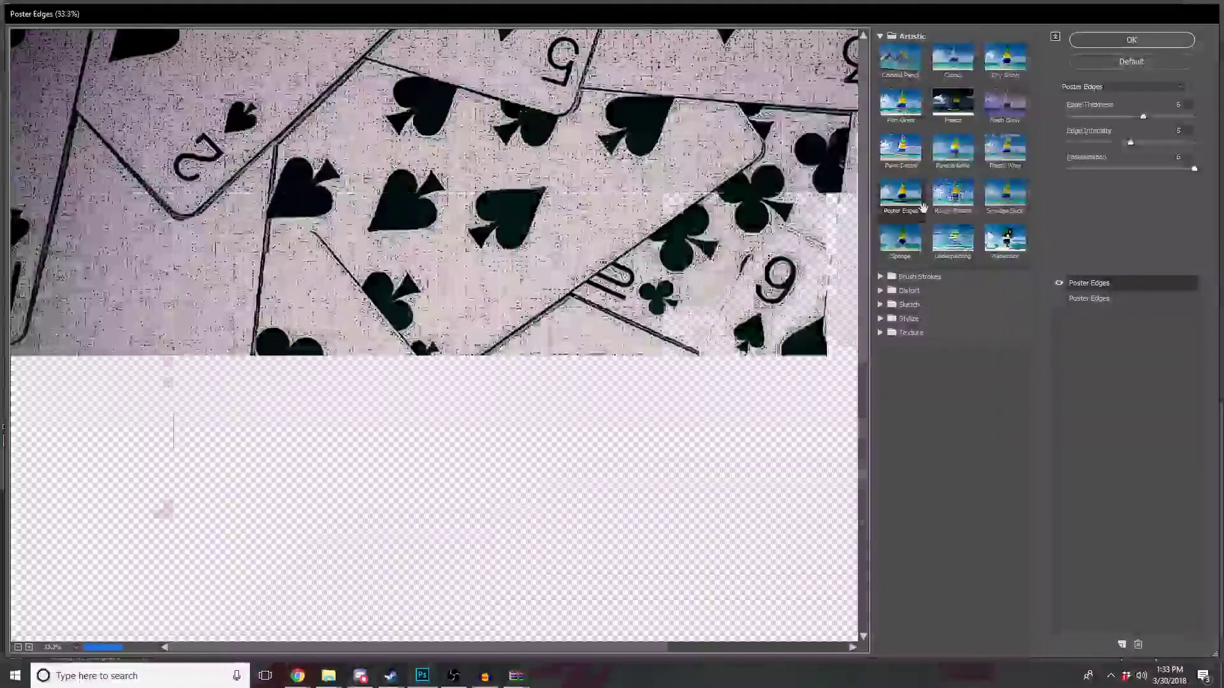
key(ctrl+minus)
key(ctrl+minus)
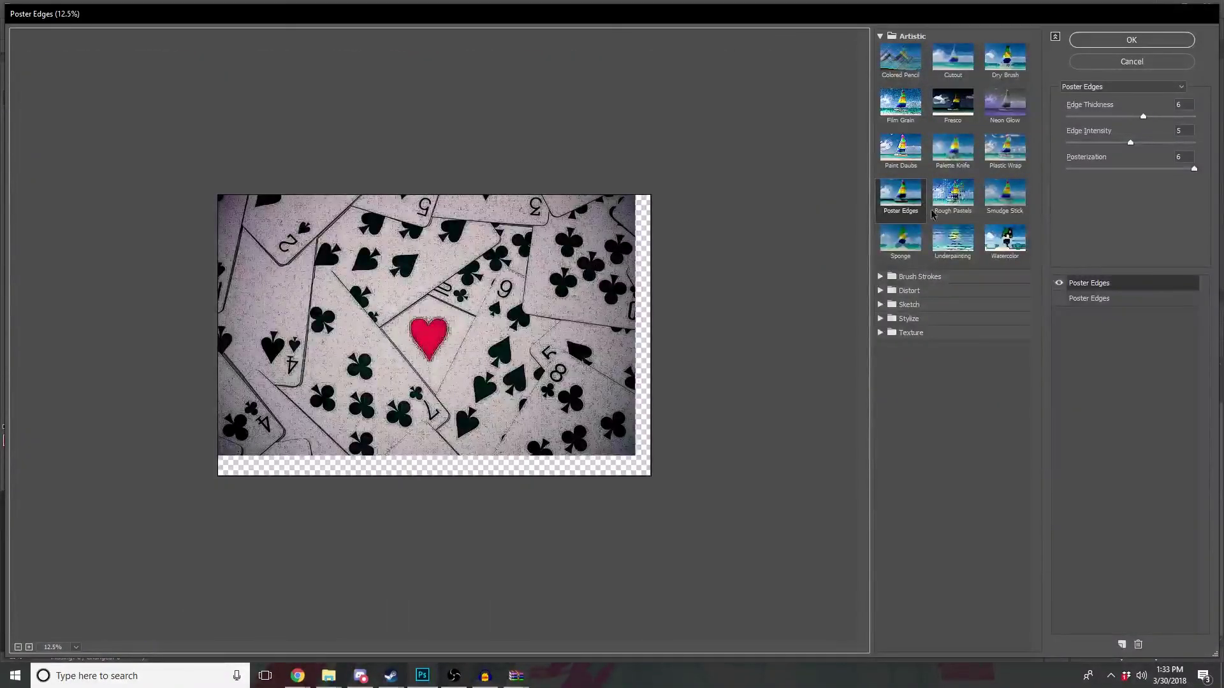
click(951, 64)
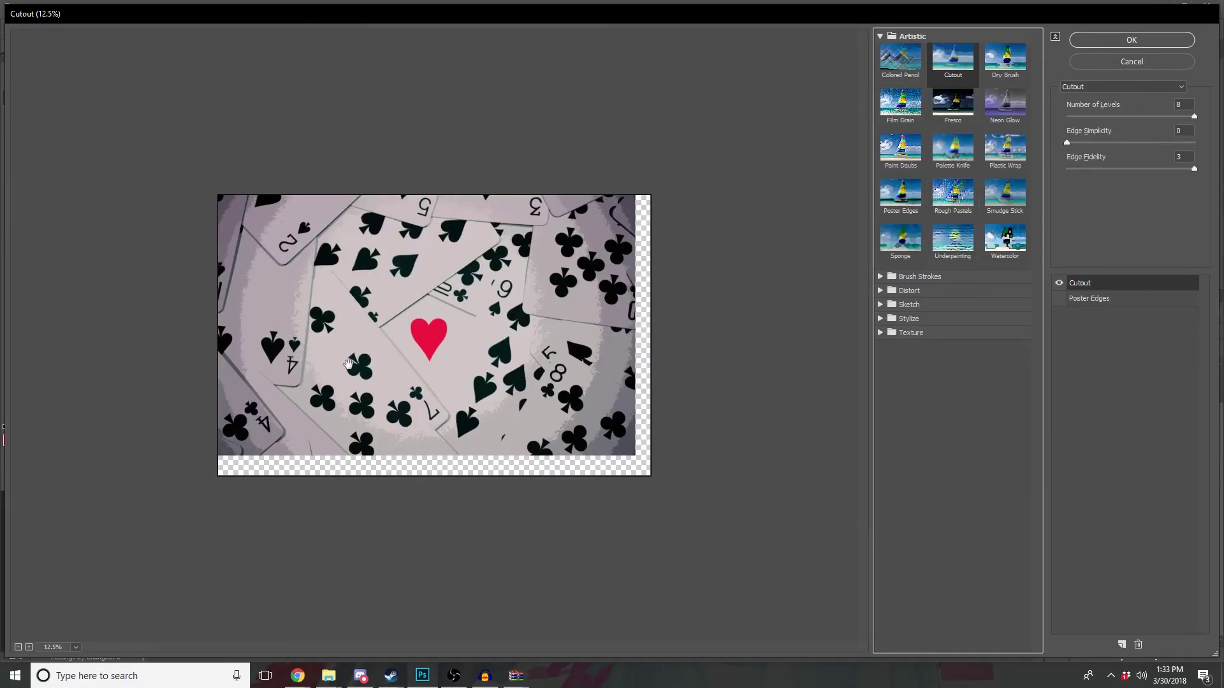
click(1110, 42)
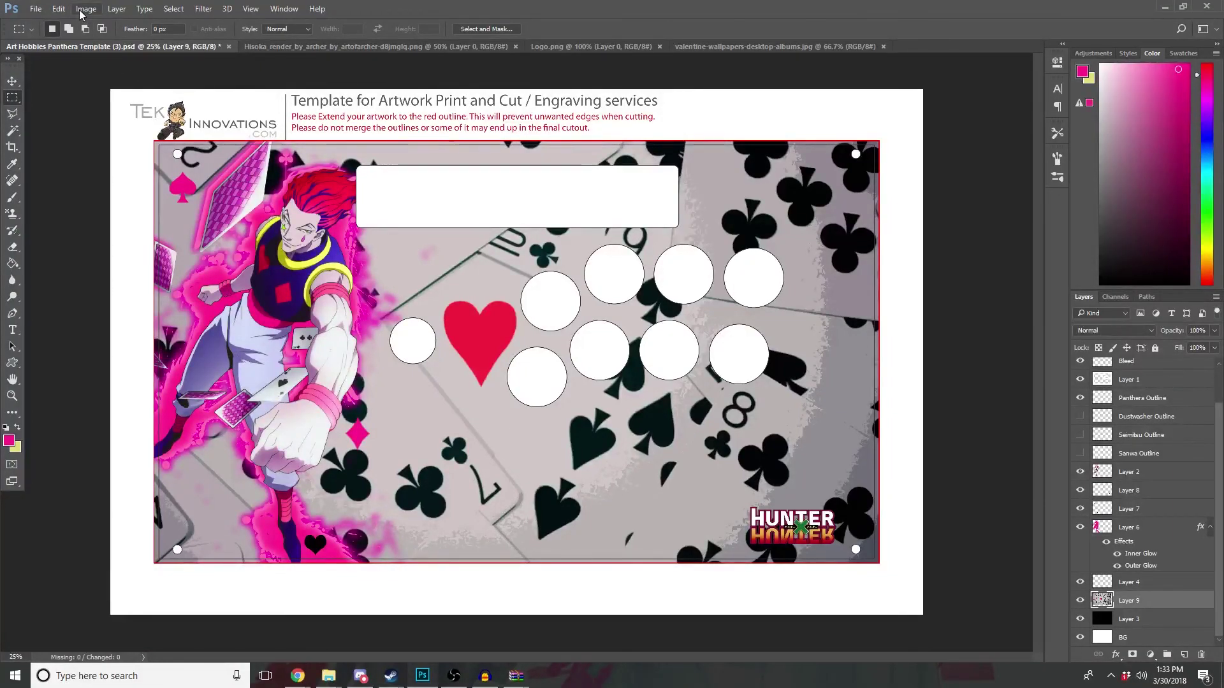
key(ctrl+t)
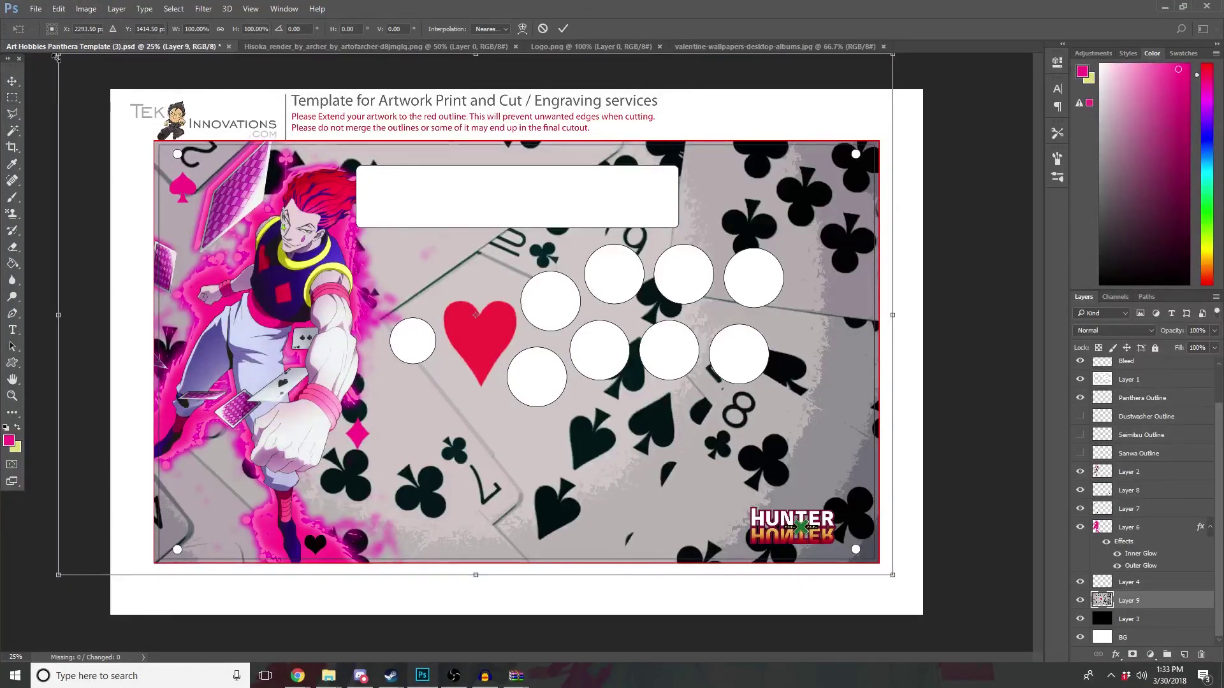
drag(56, 56, 201, 151)
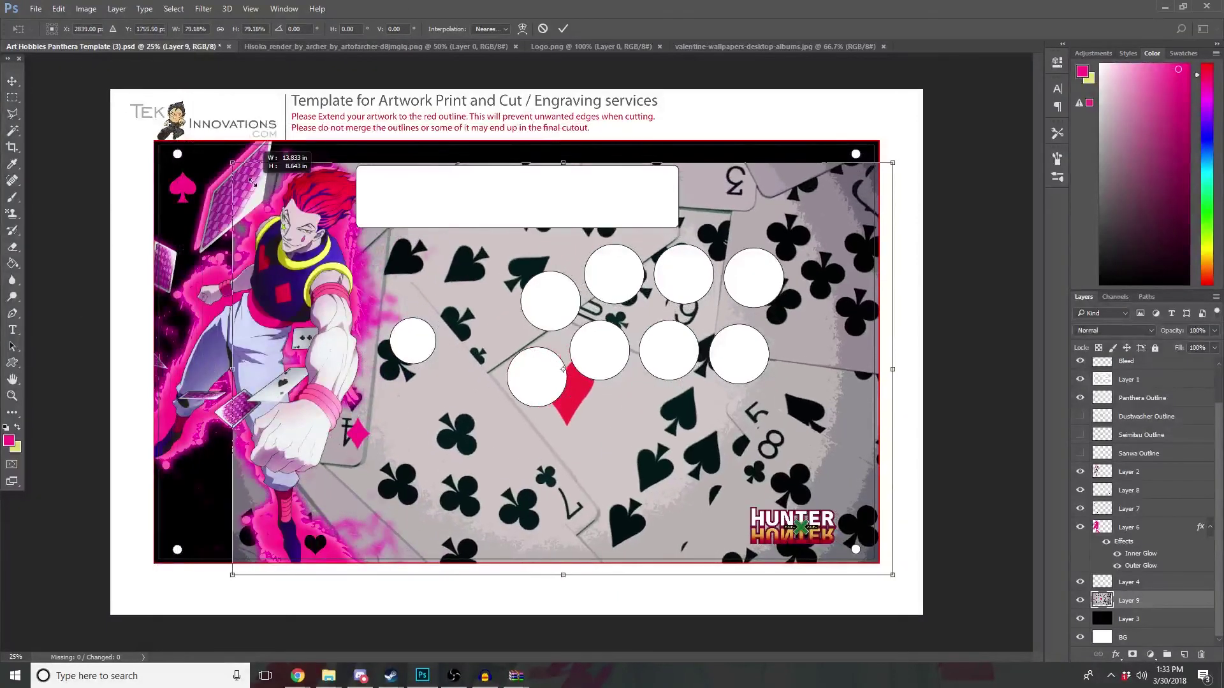
drag(202, 151, 256, 177)
drag(484, 306, 390, 256)
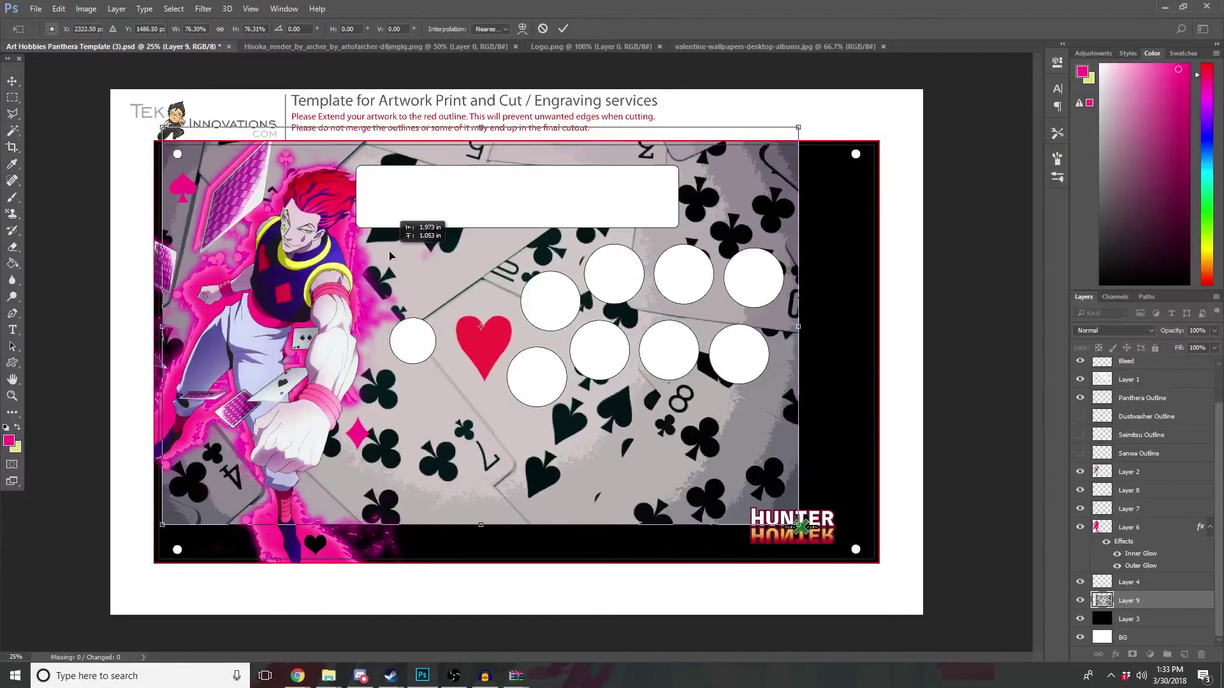
drag(386, 253, 382, 250)
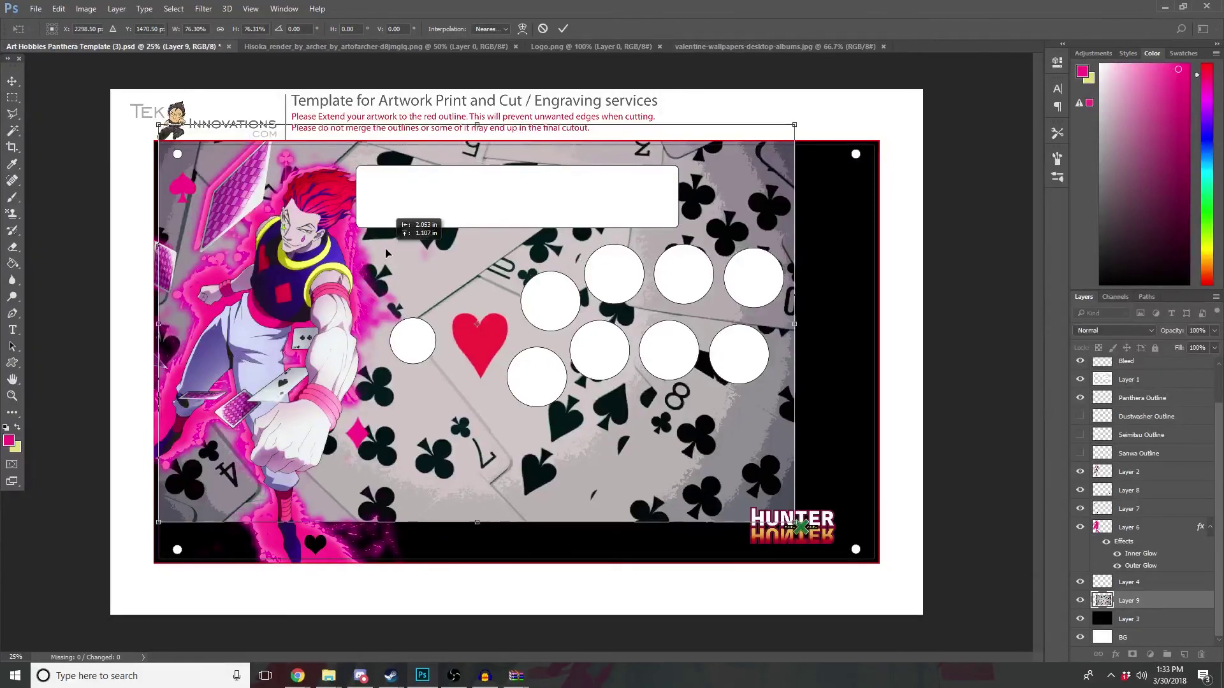
click(563, 30)
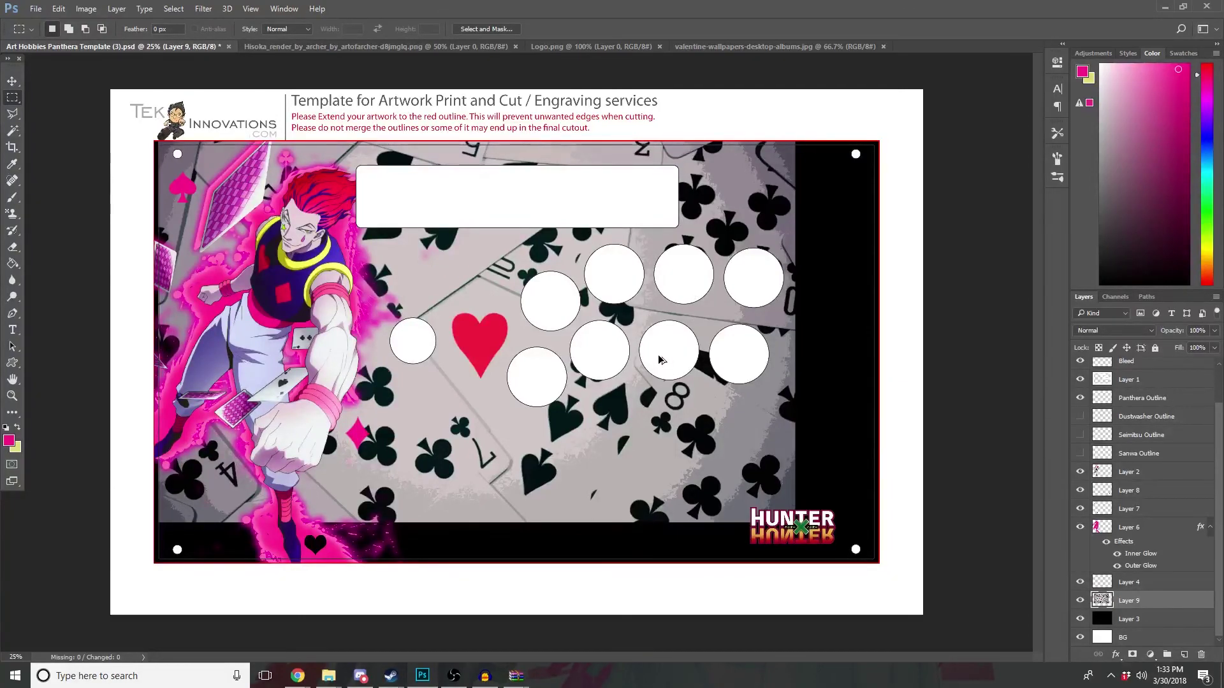
key(Delete)
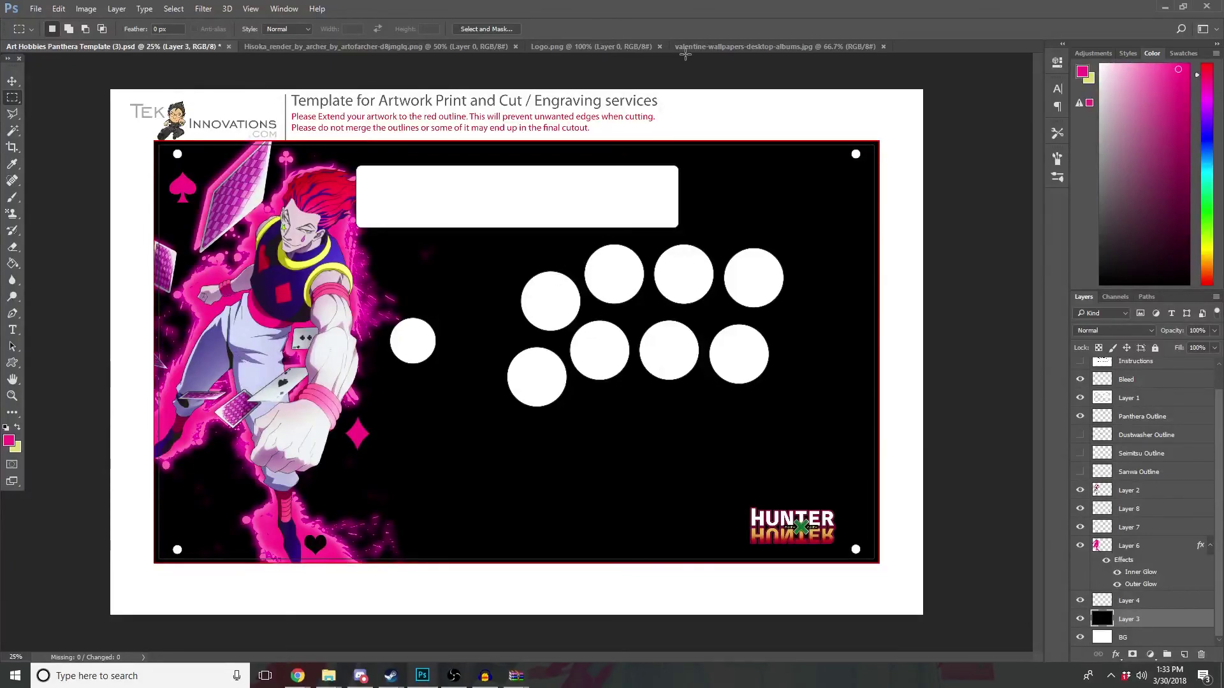
key(ctrl+z)
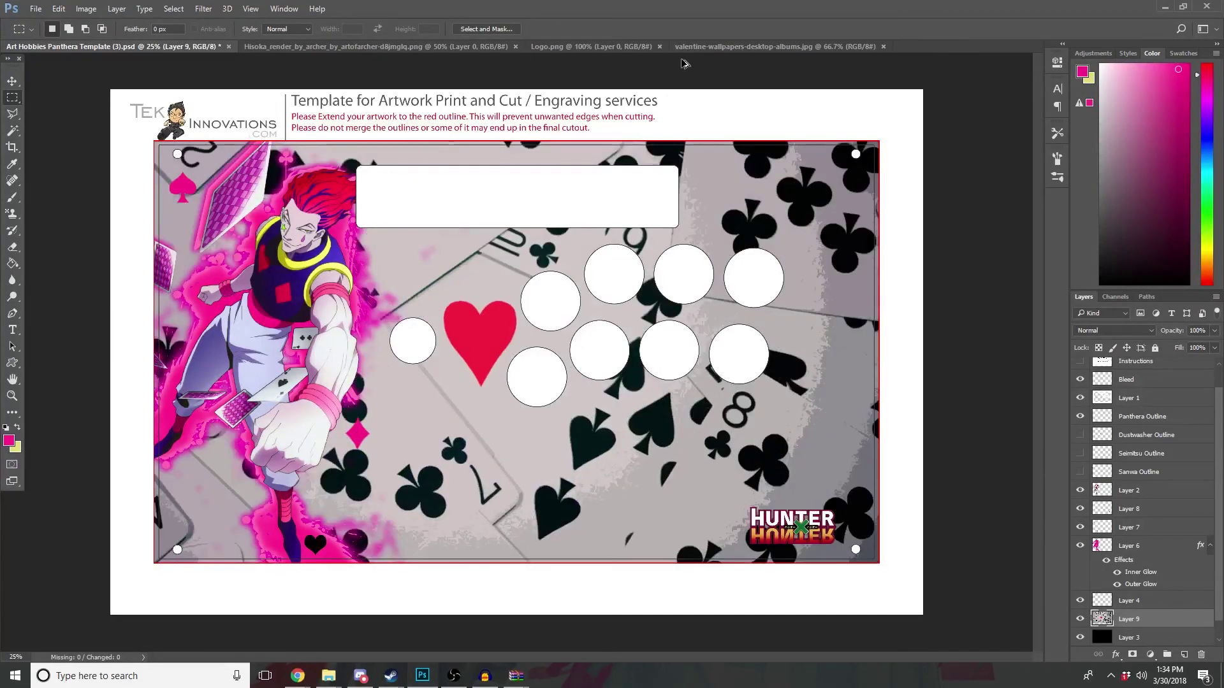
Step: Fill a polygonal selection around the red heart with the cards' light grey, then add a new layer
key(ctrl+alt+z)
click(12, 114)
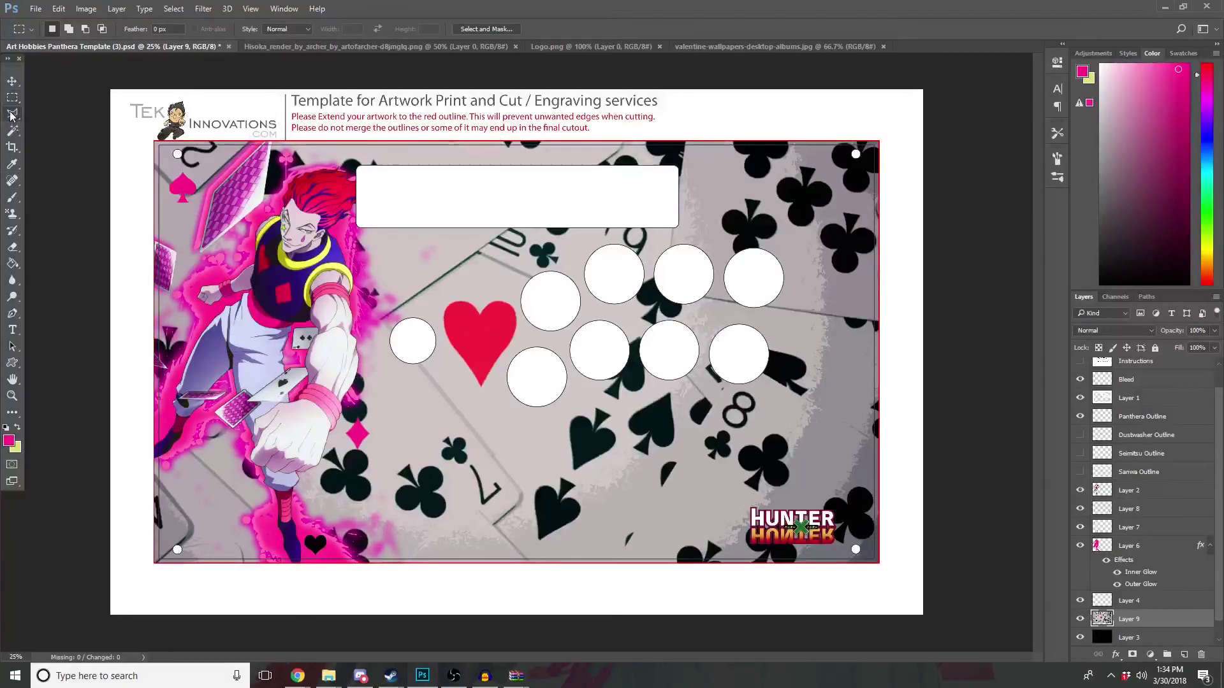
click(434, 304)
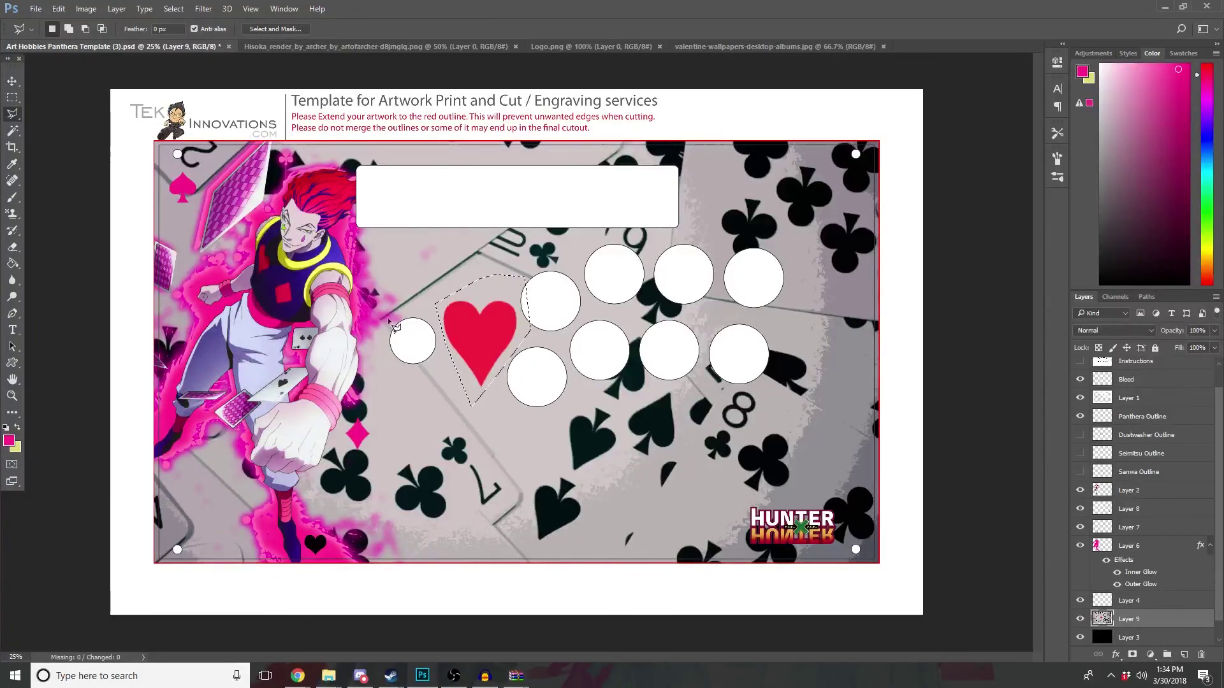
double_click(499, 275)
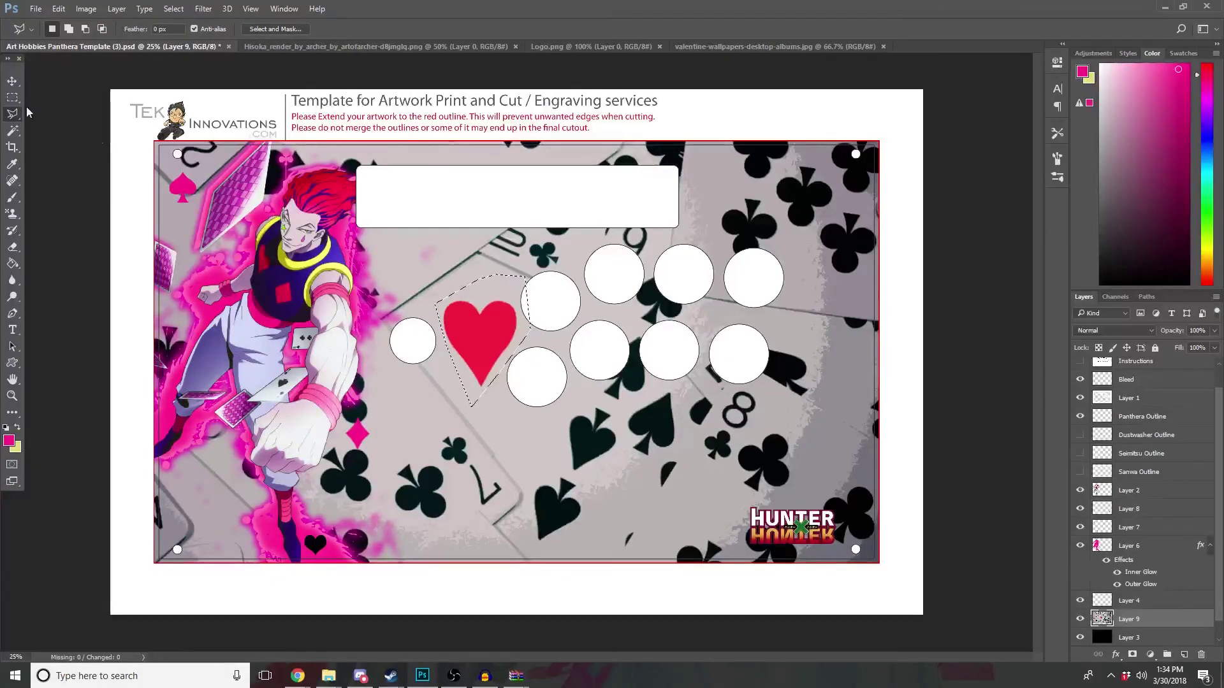
click(14, 167)
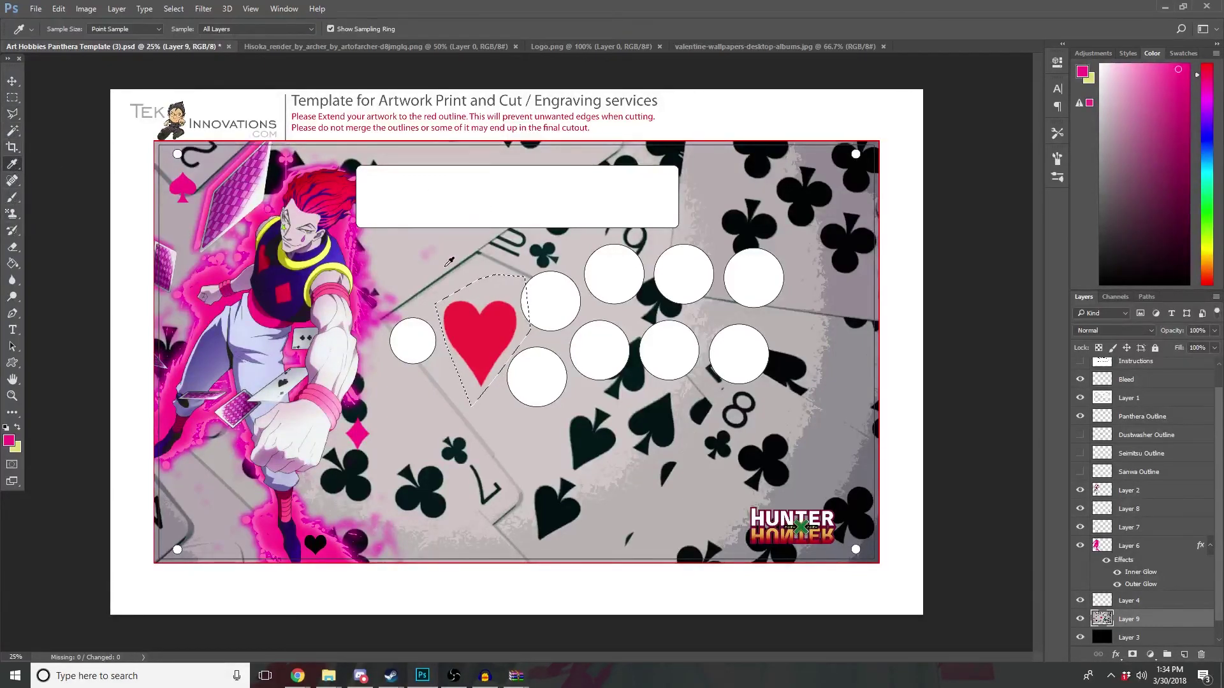
click(479, 269)
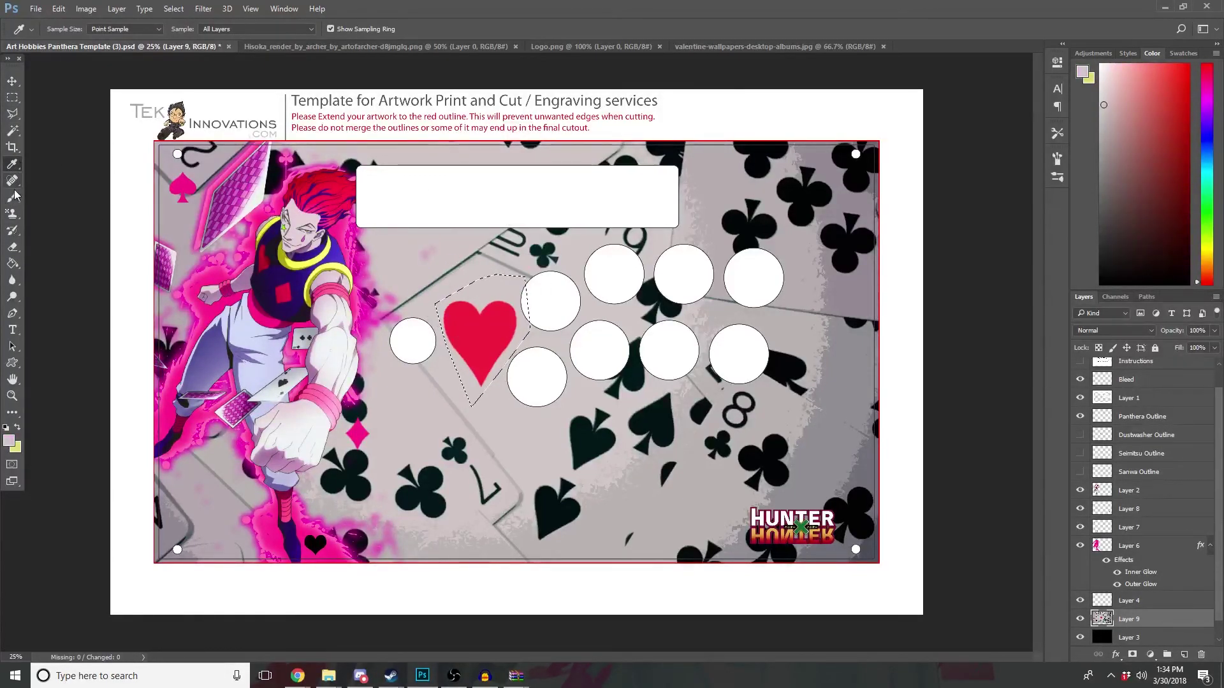
click(12, 97)
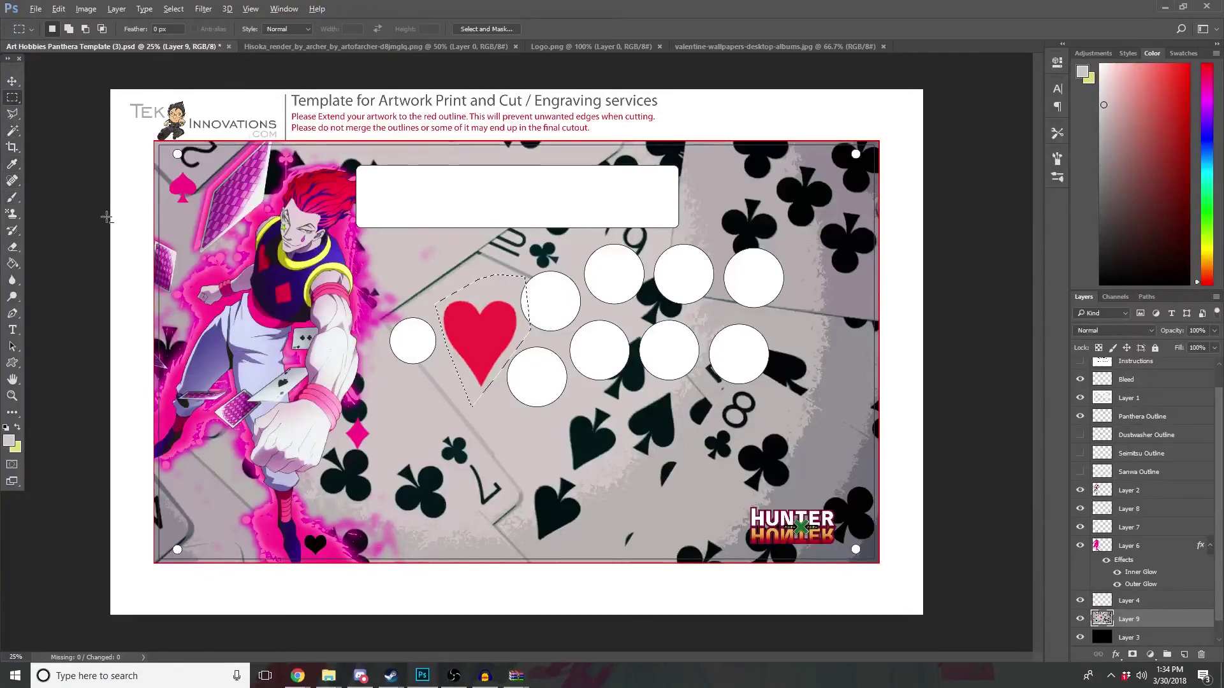
key(alt+BackSpace)
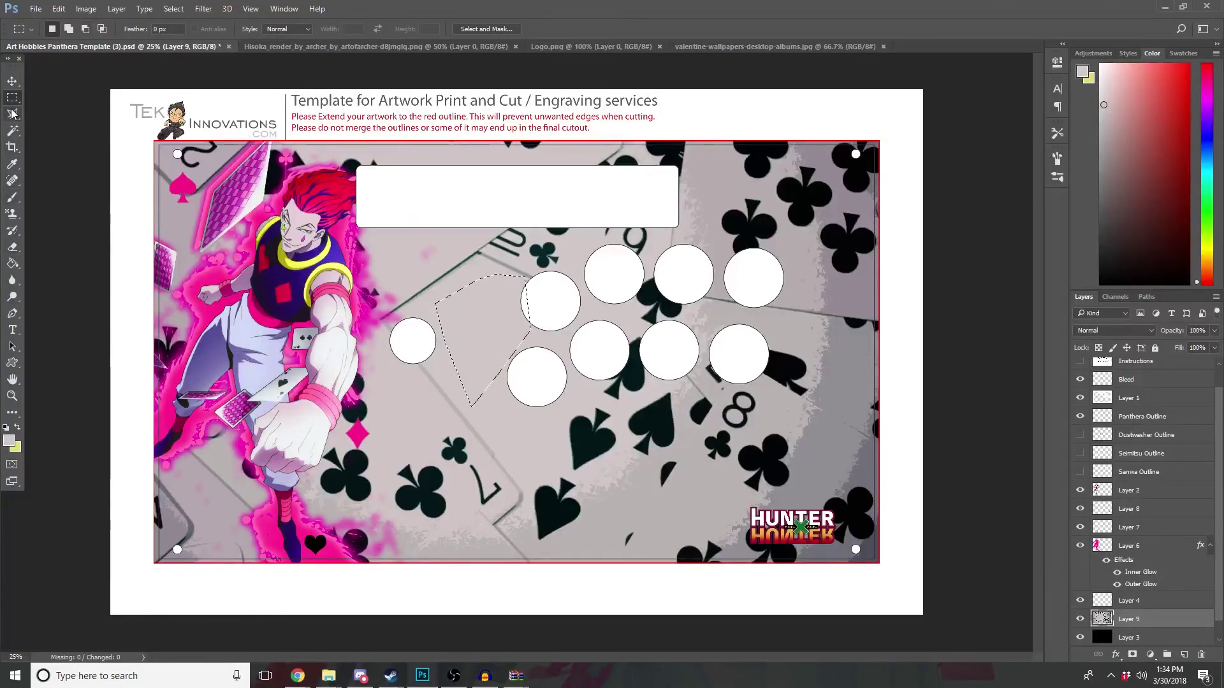
key(ctrl+d)
click(1185, 657)
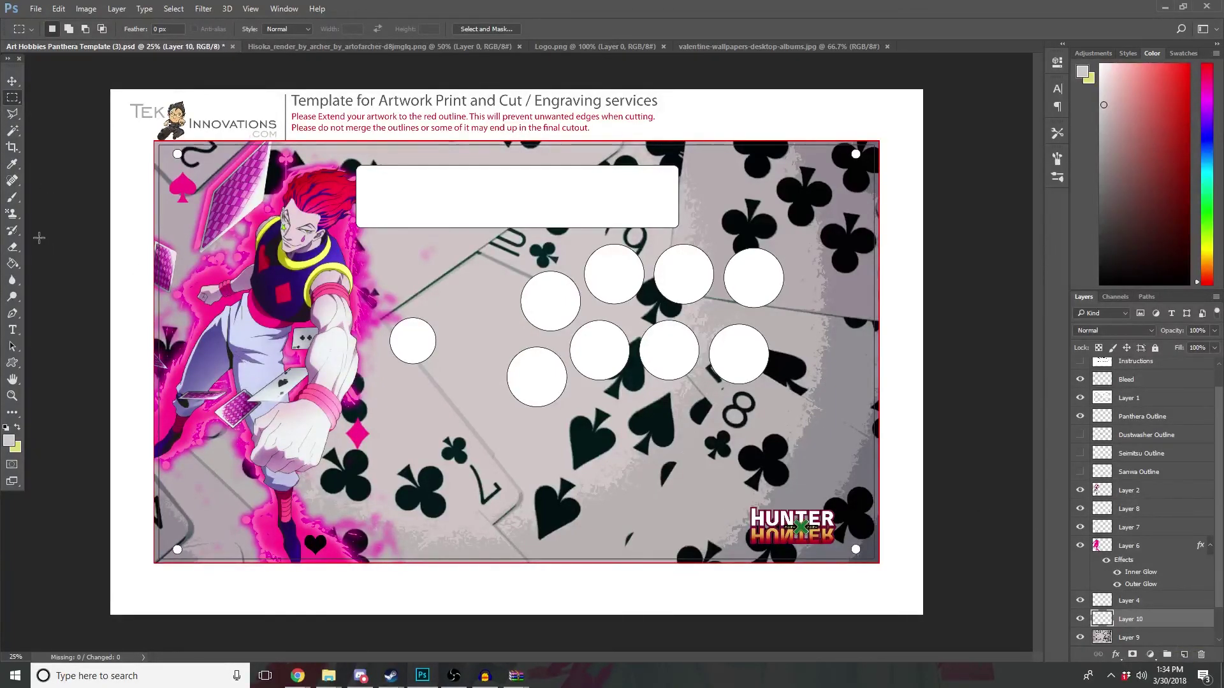
click(14, 198)
click(68, 31)
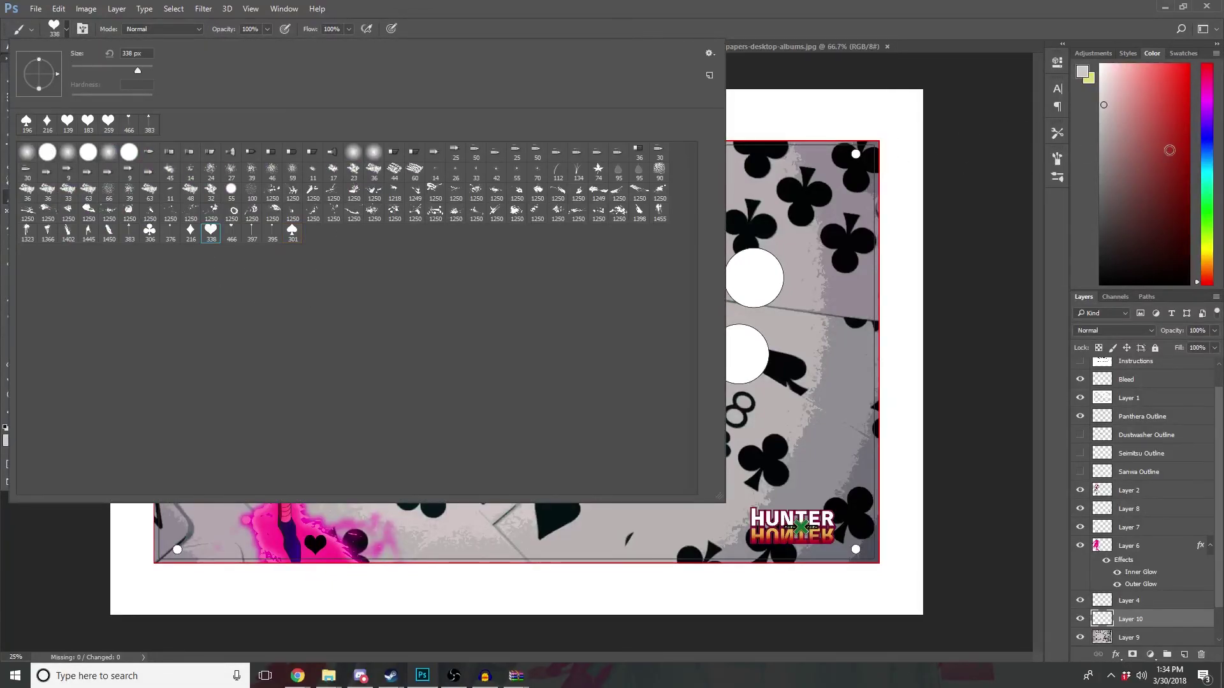
click(1189, 64)
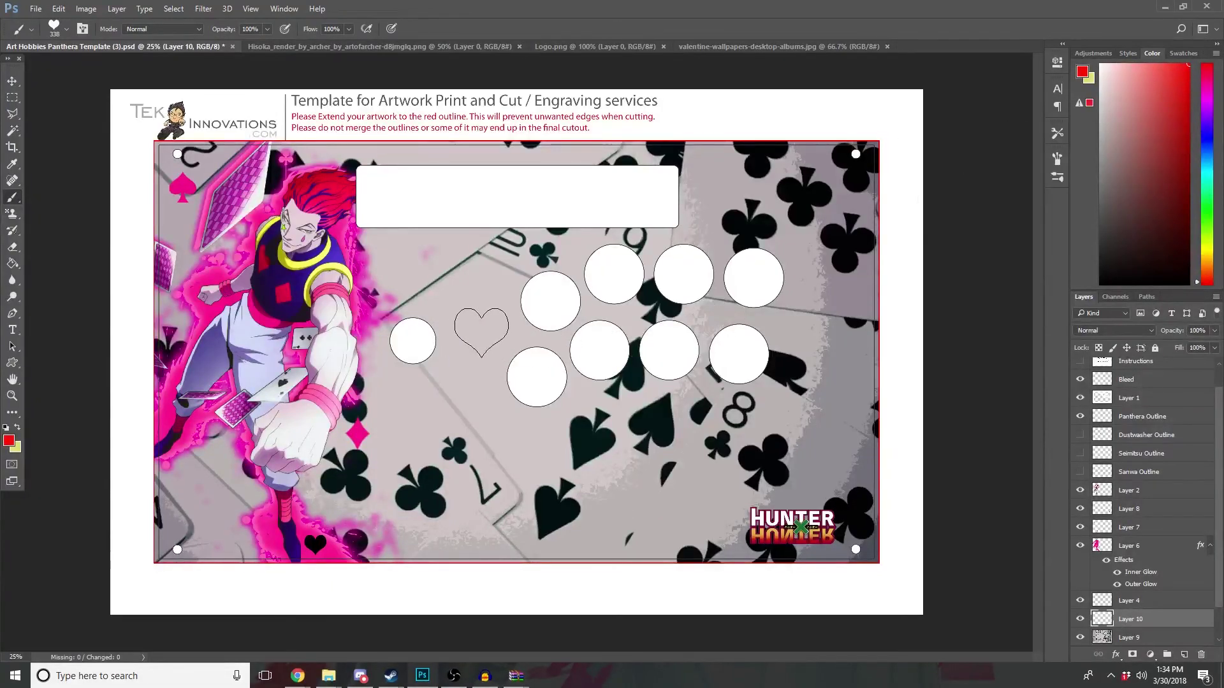
click(482, 330)
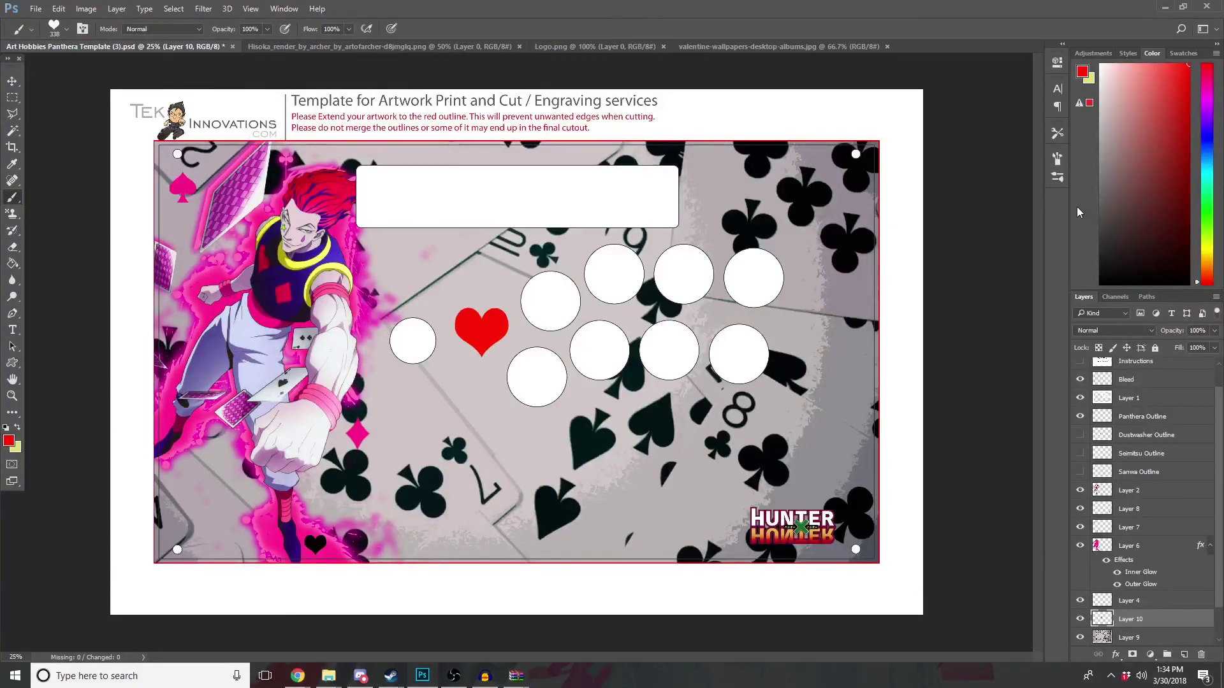
key(ctrl+z)
drag(1212, 118, 1211, 70)
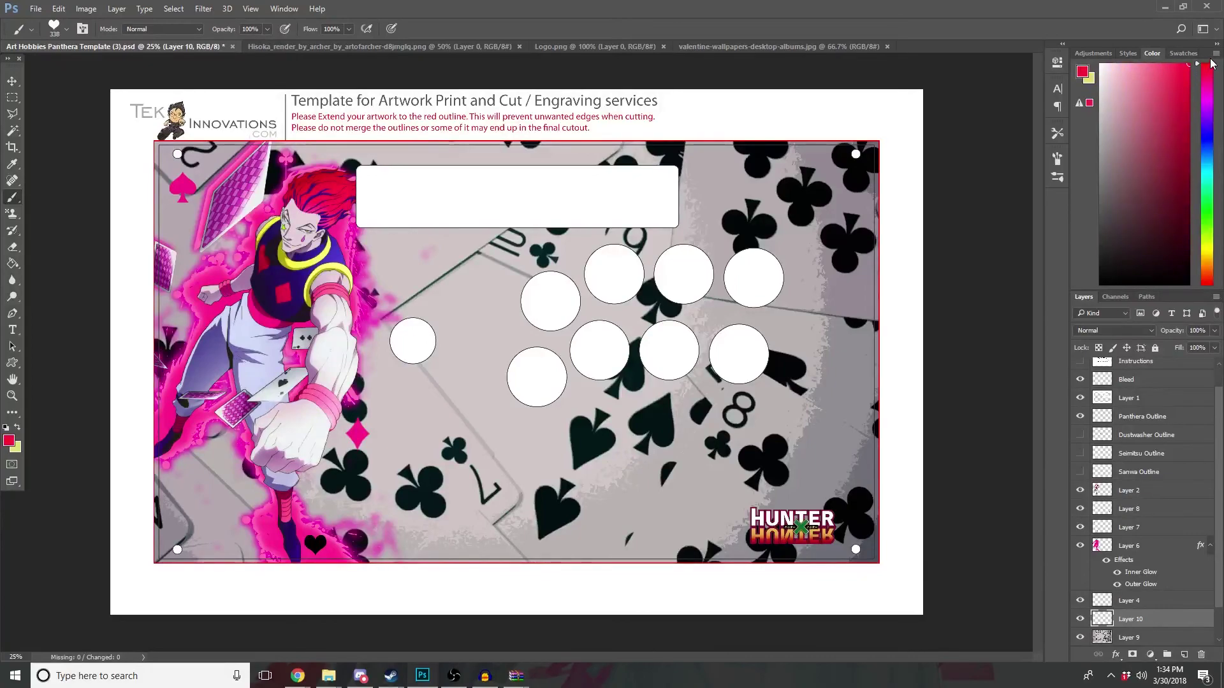
click(482, 331)
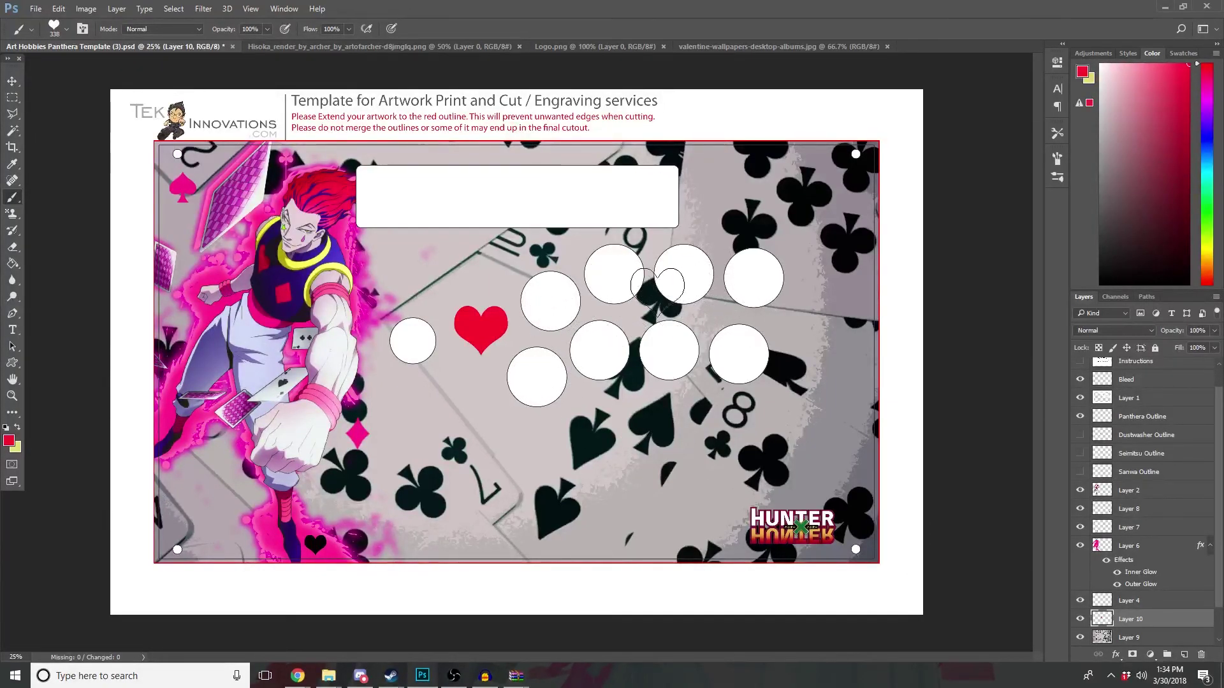
key(ctrl+z)
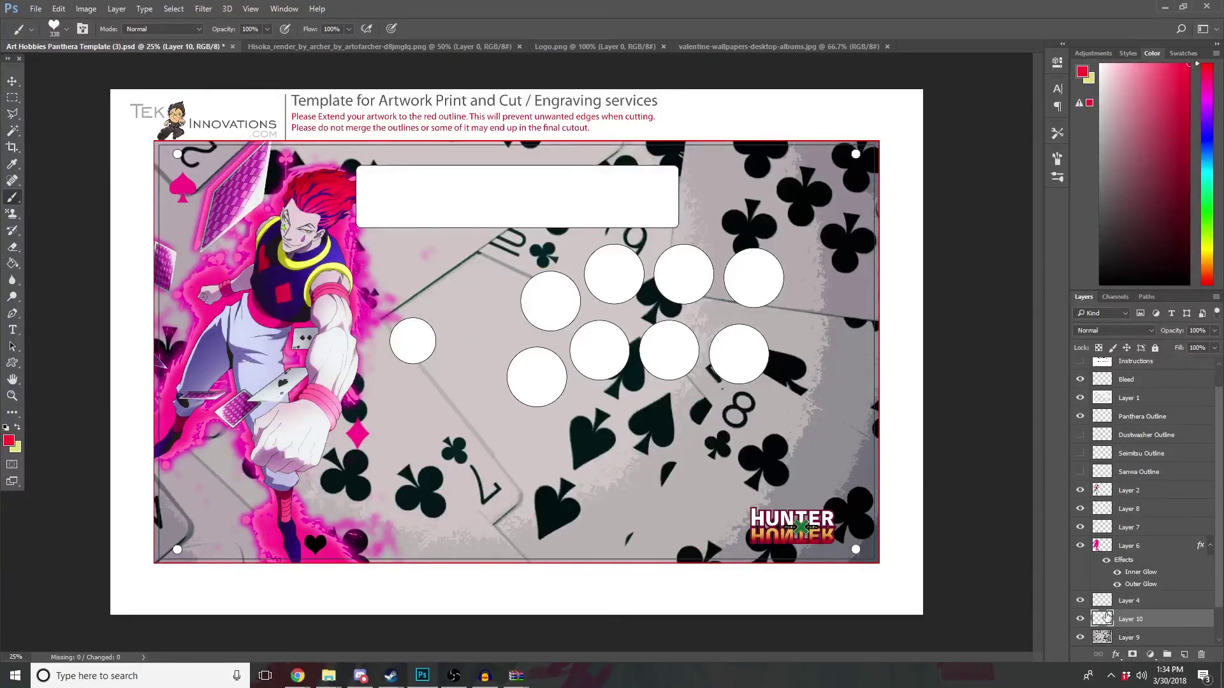
click(1112, 636)
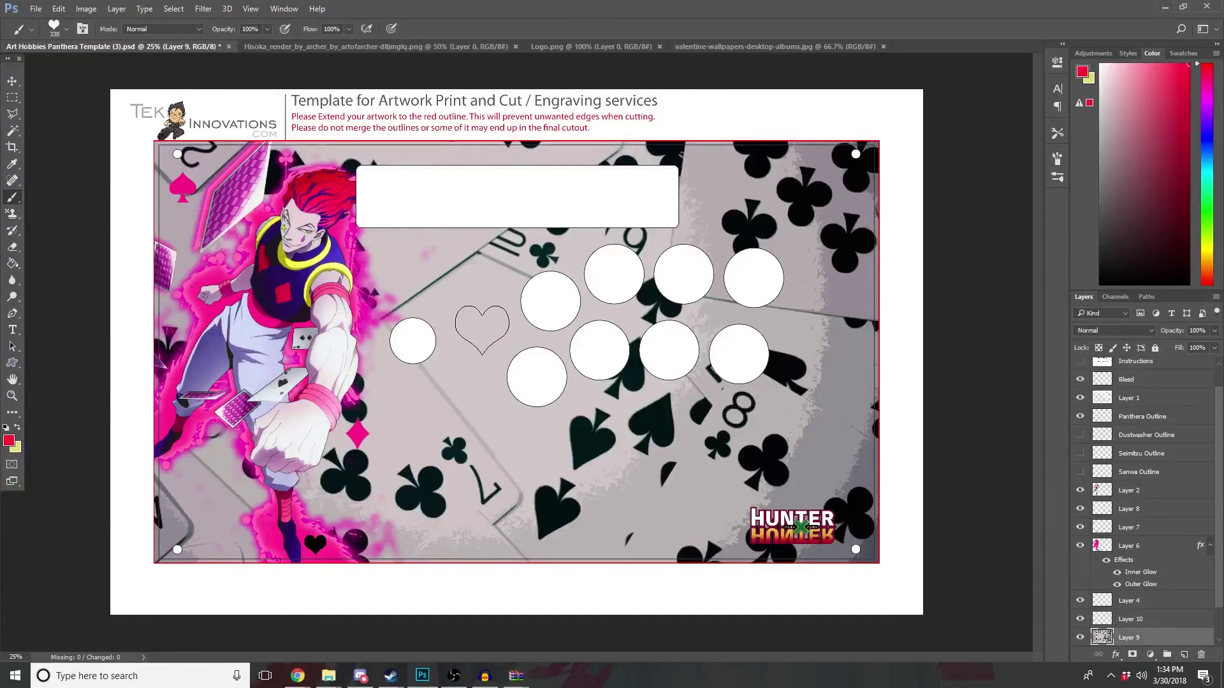
click(1132, 621)
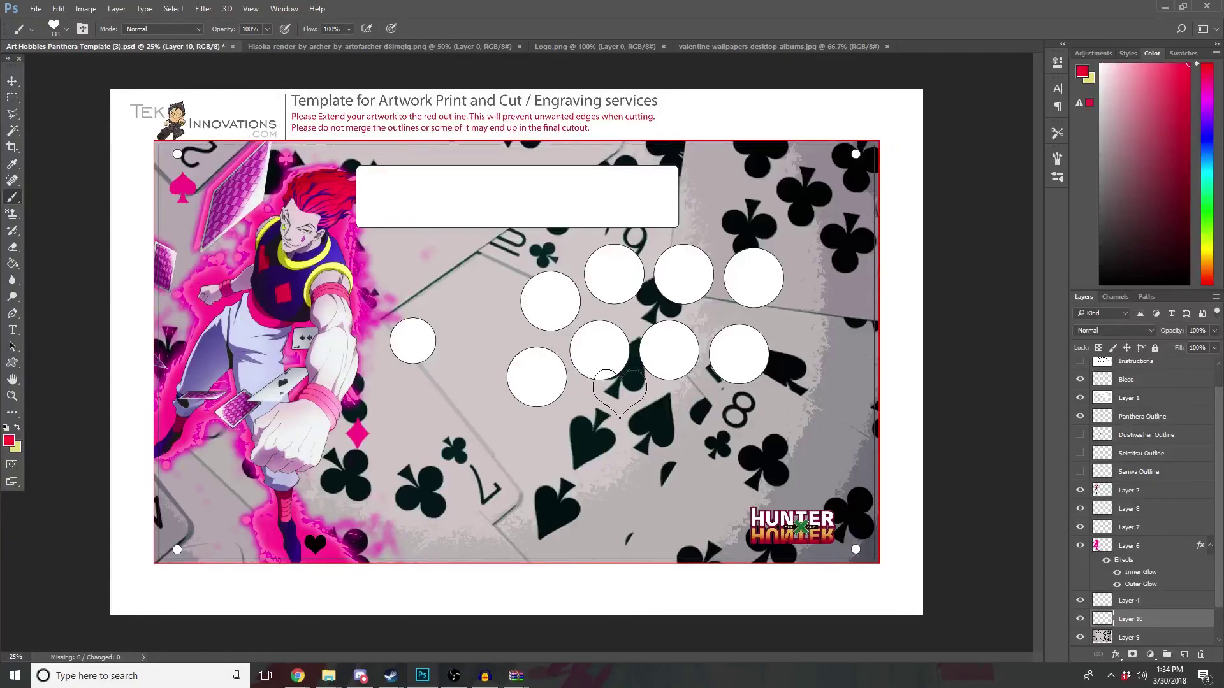
Step: Preview Brightness/Contrast at Contrast 100 with Use Legacy on the card background, then cancel it
click(1132, 637)
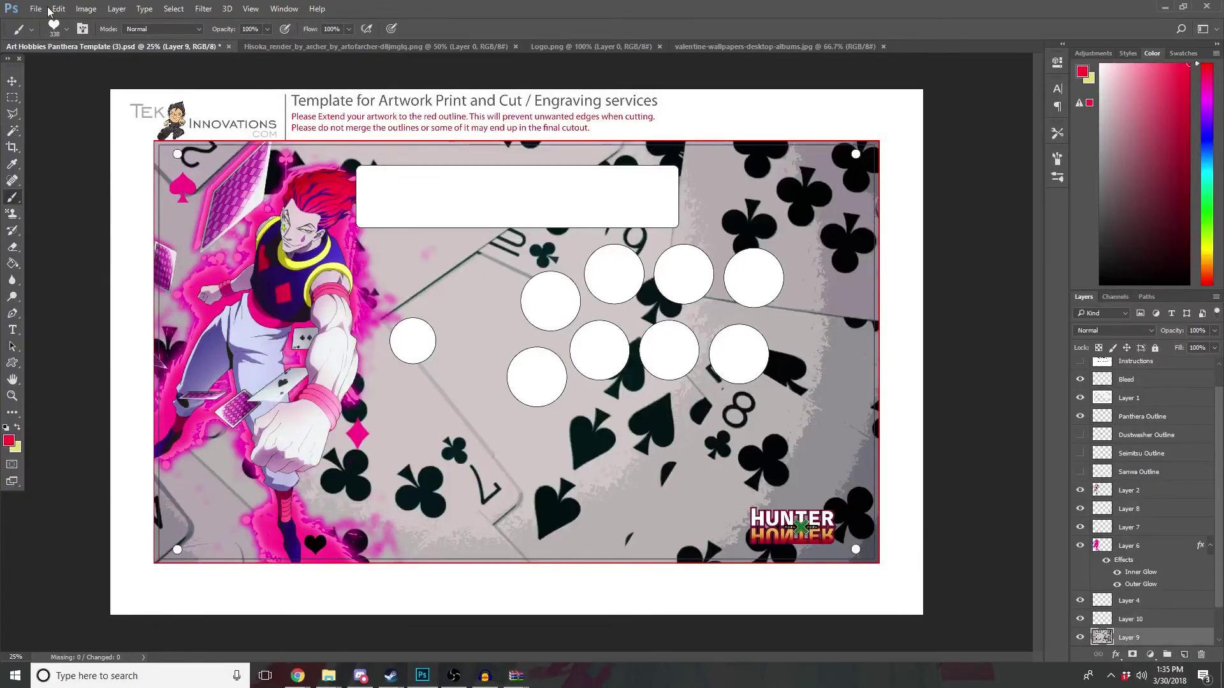
click(89, 9)
mouse_move(105, 41)
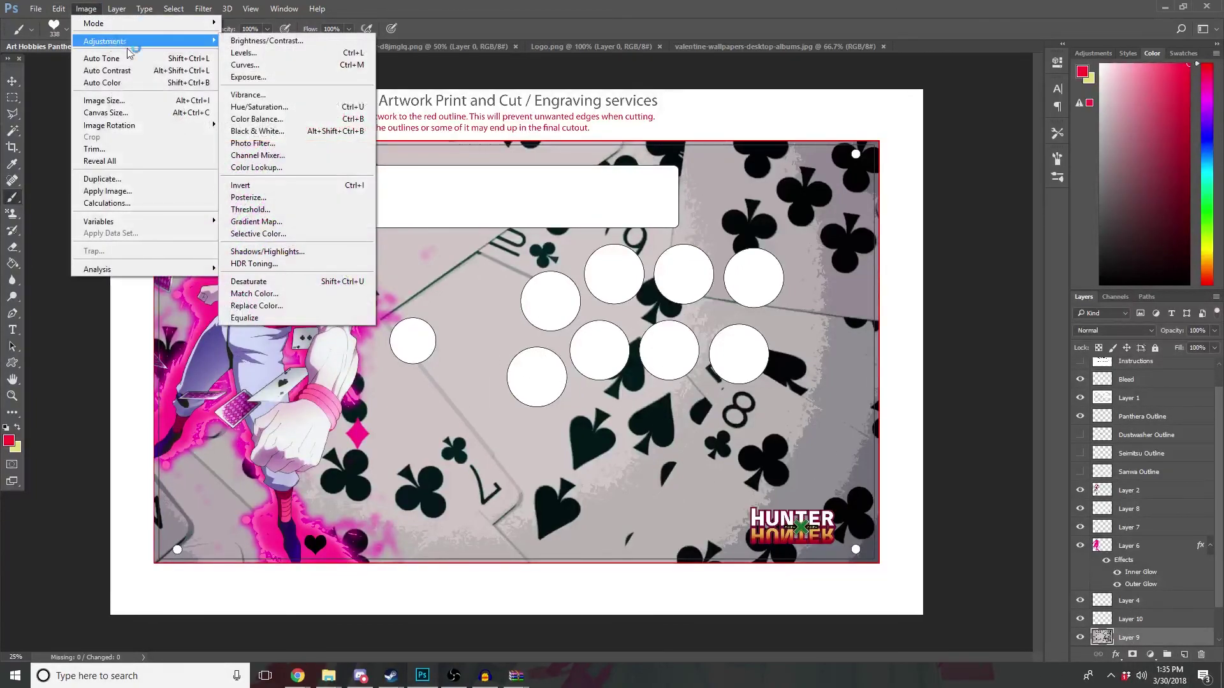
click(325, 45)
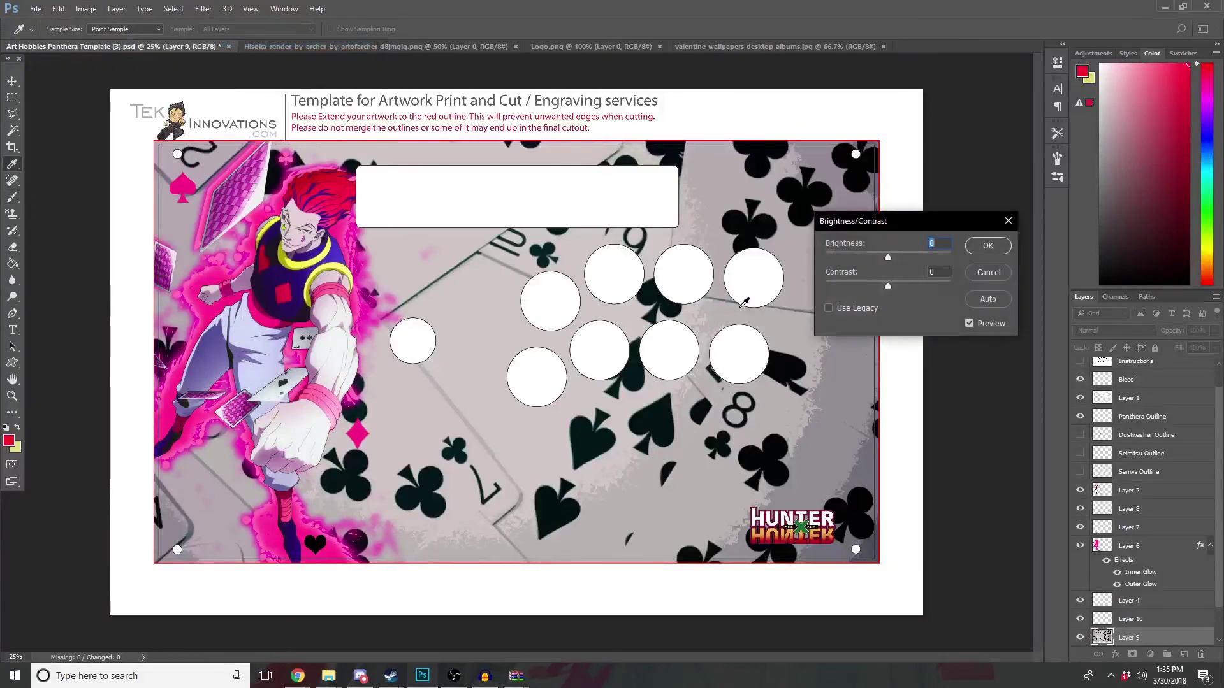
click(887, 289)
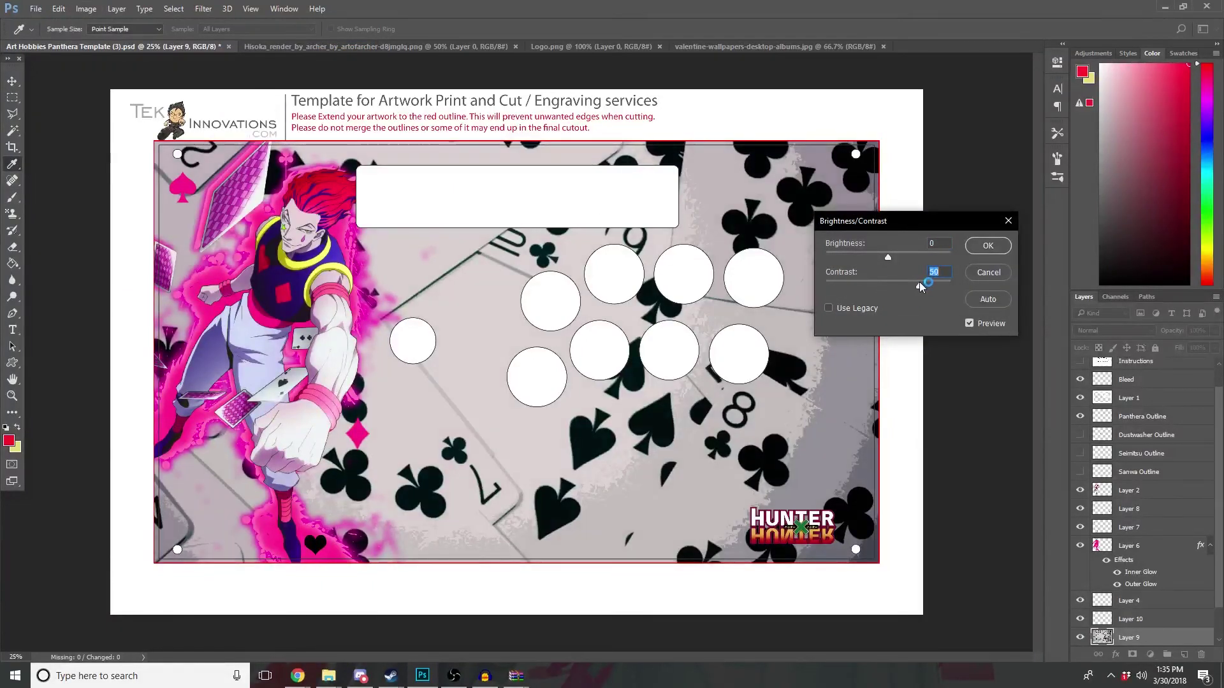
drag(920, 281, 951, 286)
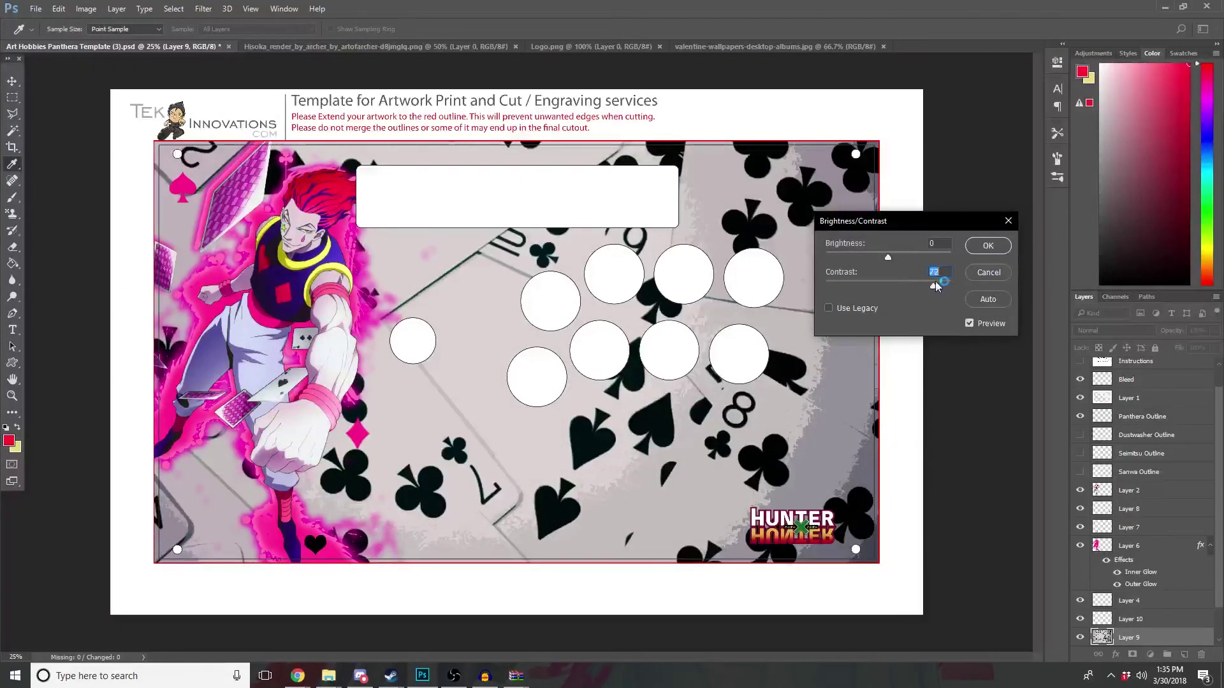
click(829, 308)
mouse_move(888, 285)
mouse_down()
mouse_move(928, 285)
mouse_move(848, 259)
mouse_up()
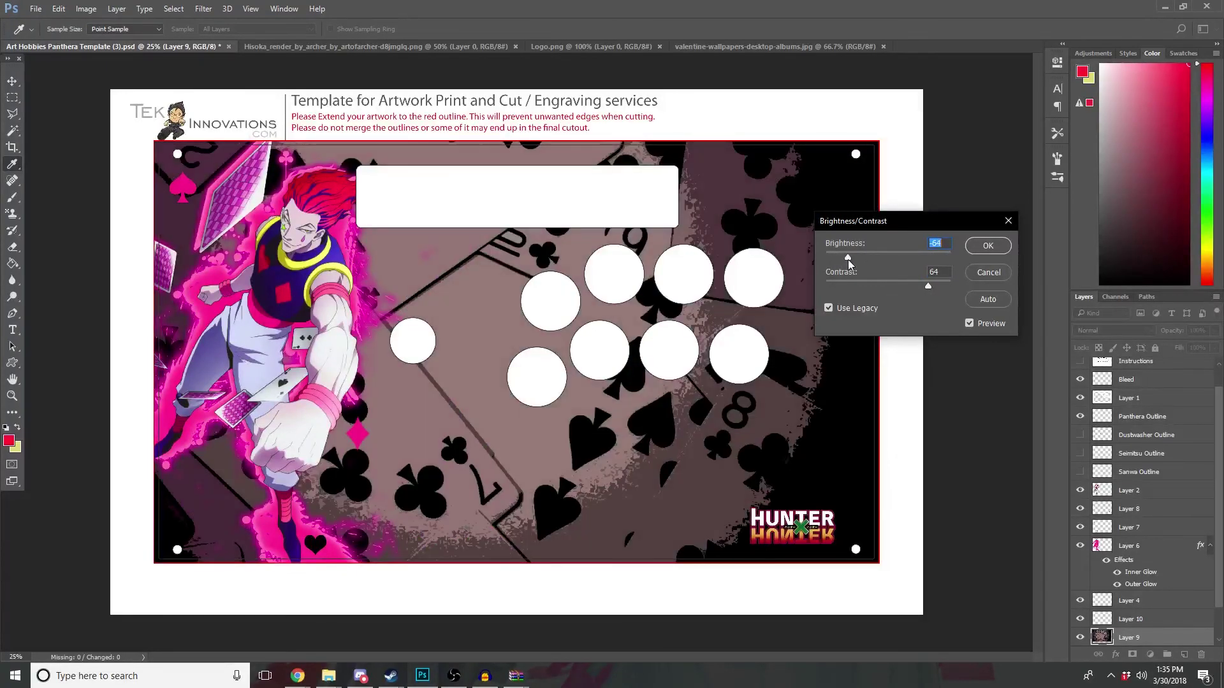
click(987, 272)
key(b)
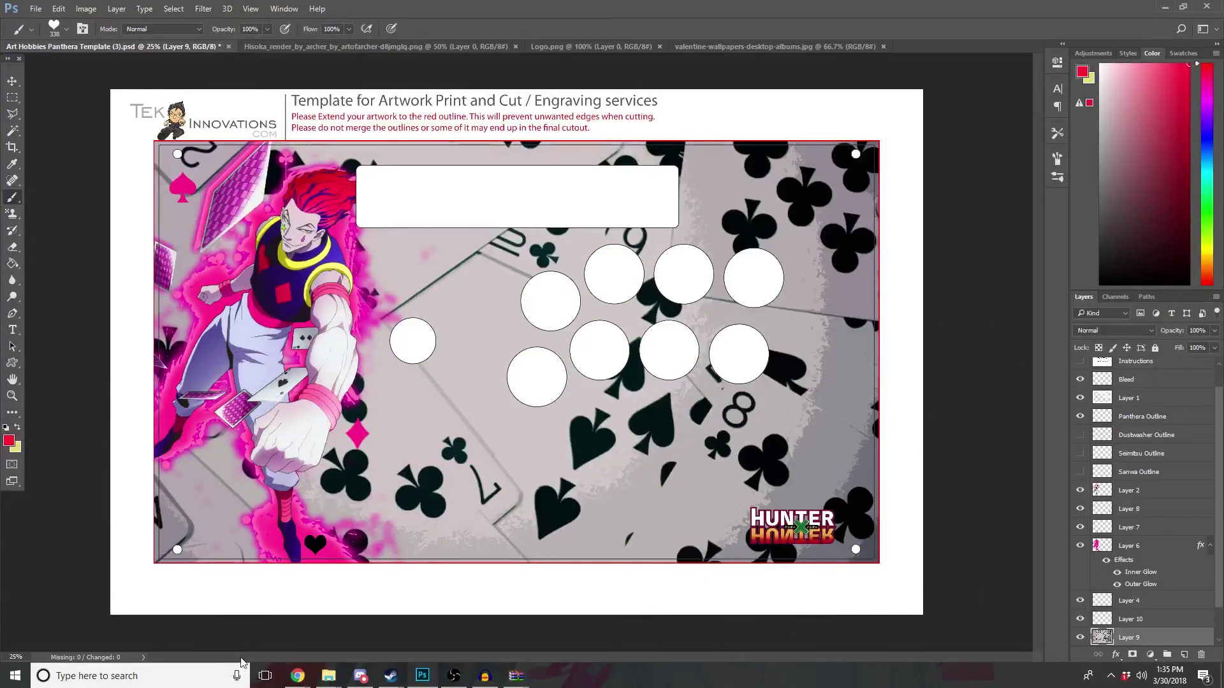
mouse_move(297, 676)
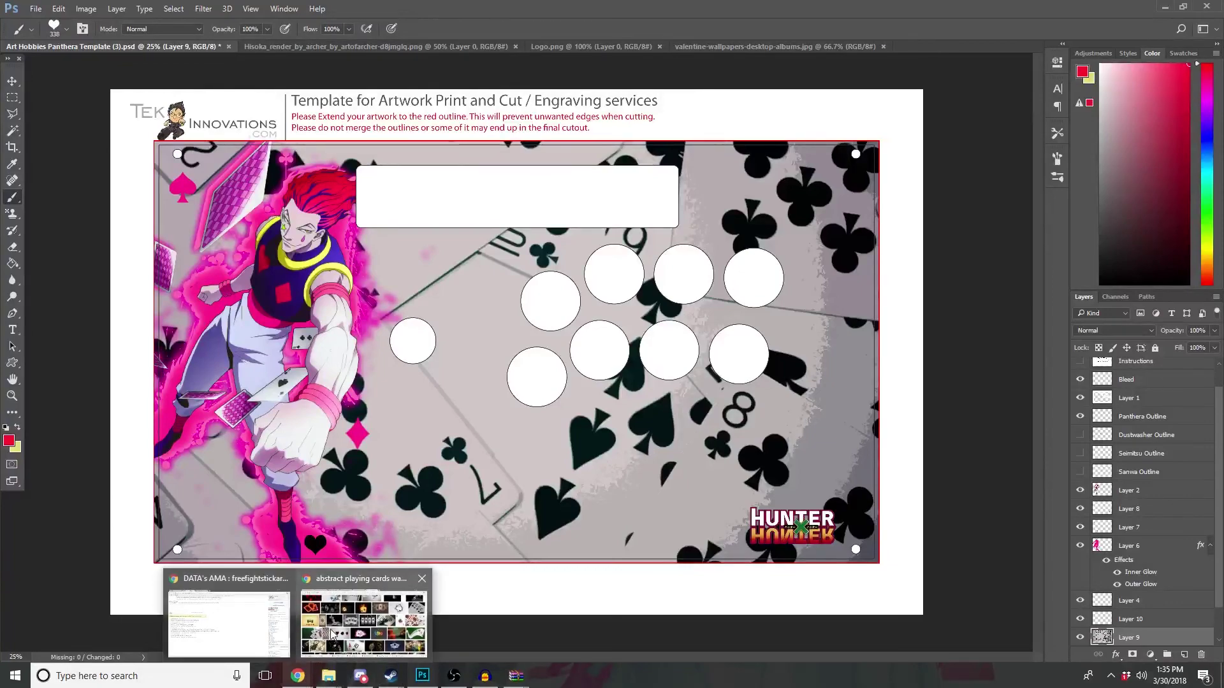
click(332, 622)
scroll(1221, 279, up, 2)
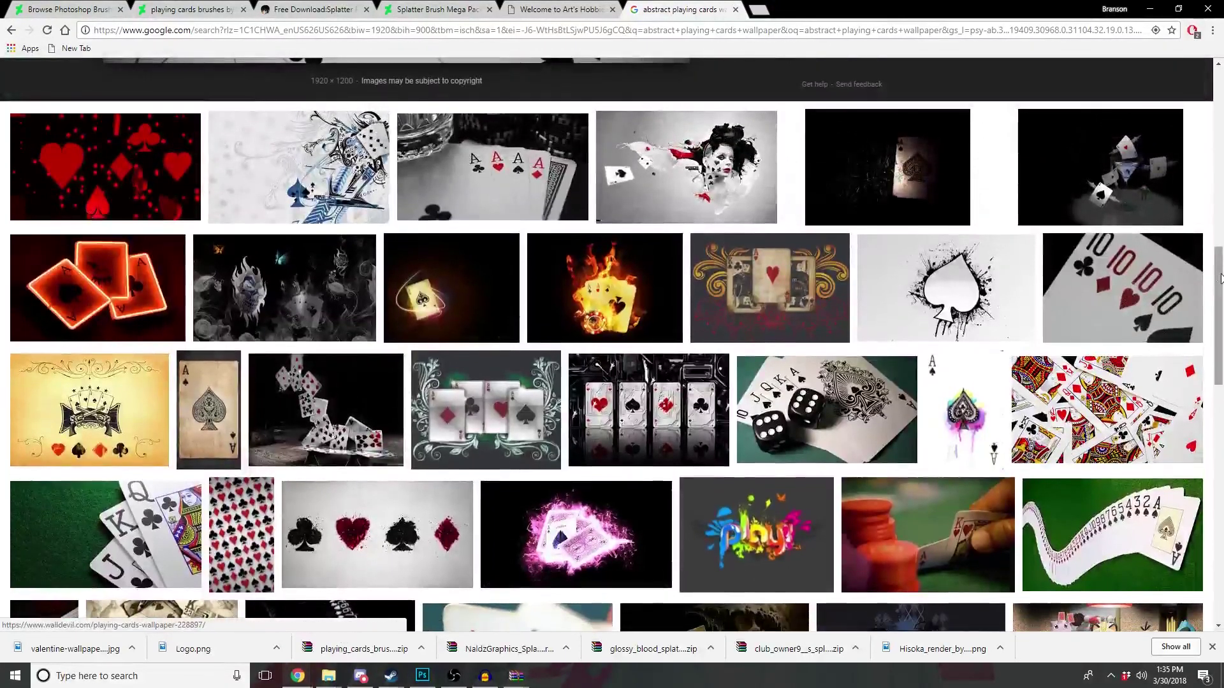
scroll(1221, 278, up, 10)
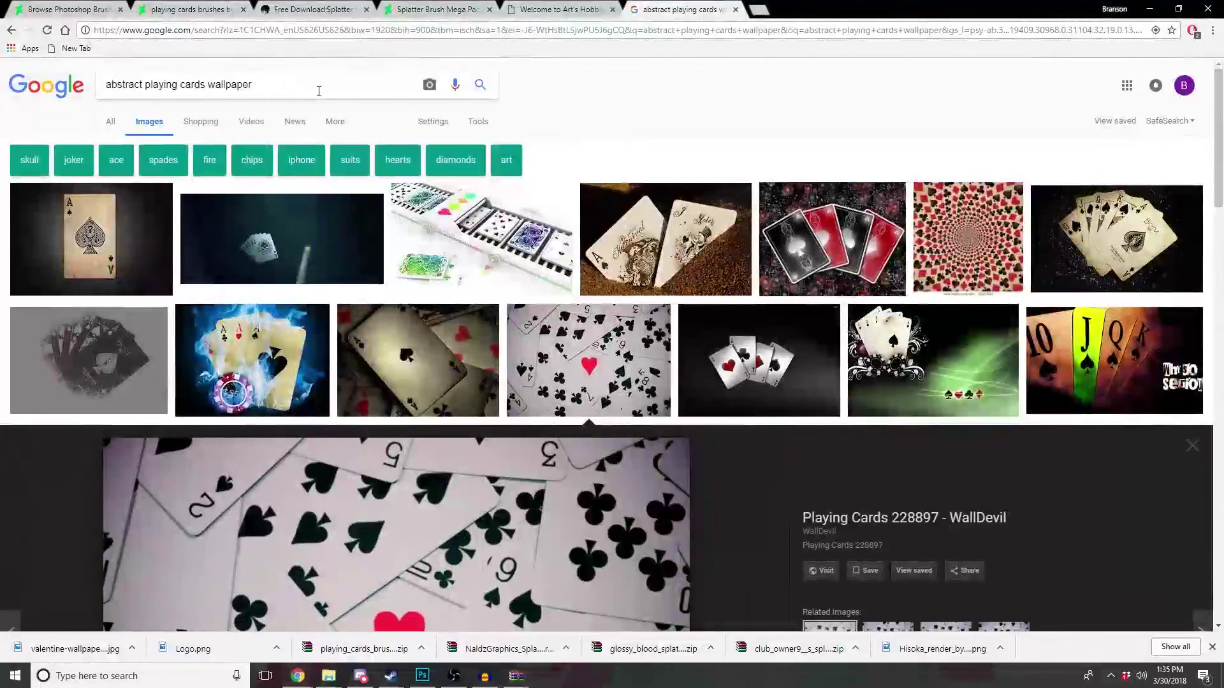
drag(319, 91, 0, 72)
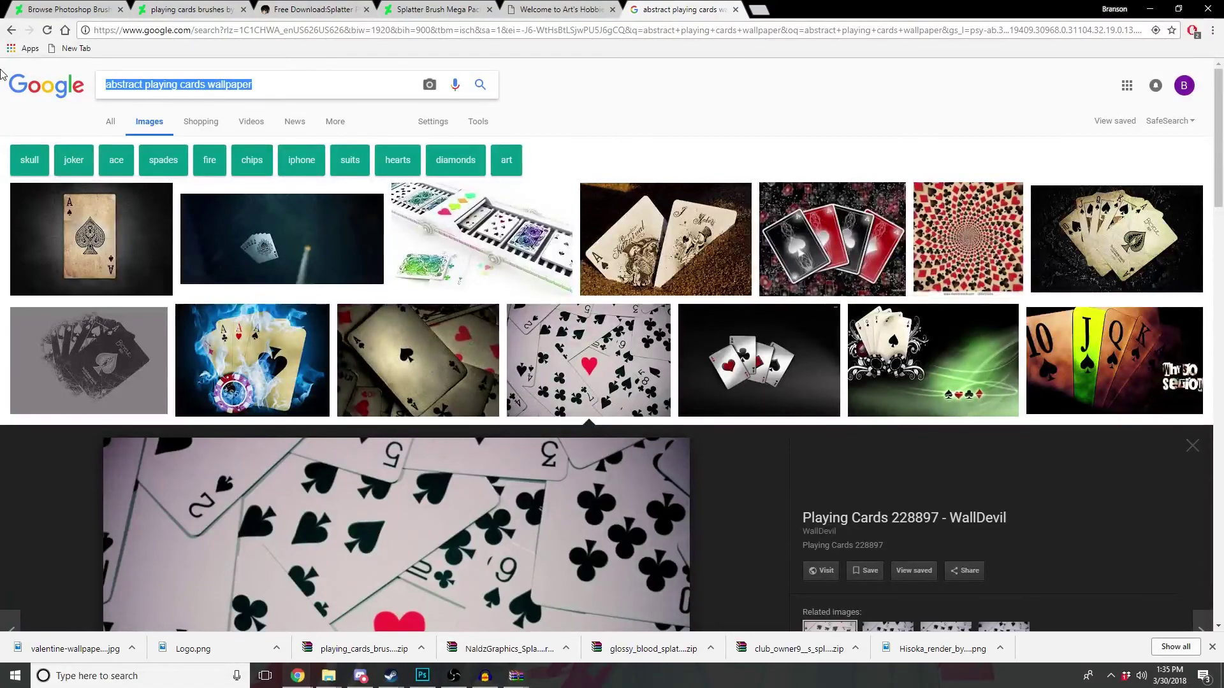
Step: Browse the Fight stick Art folder in the File > Open dialog for an image
click(422, 676)
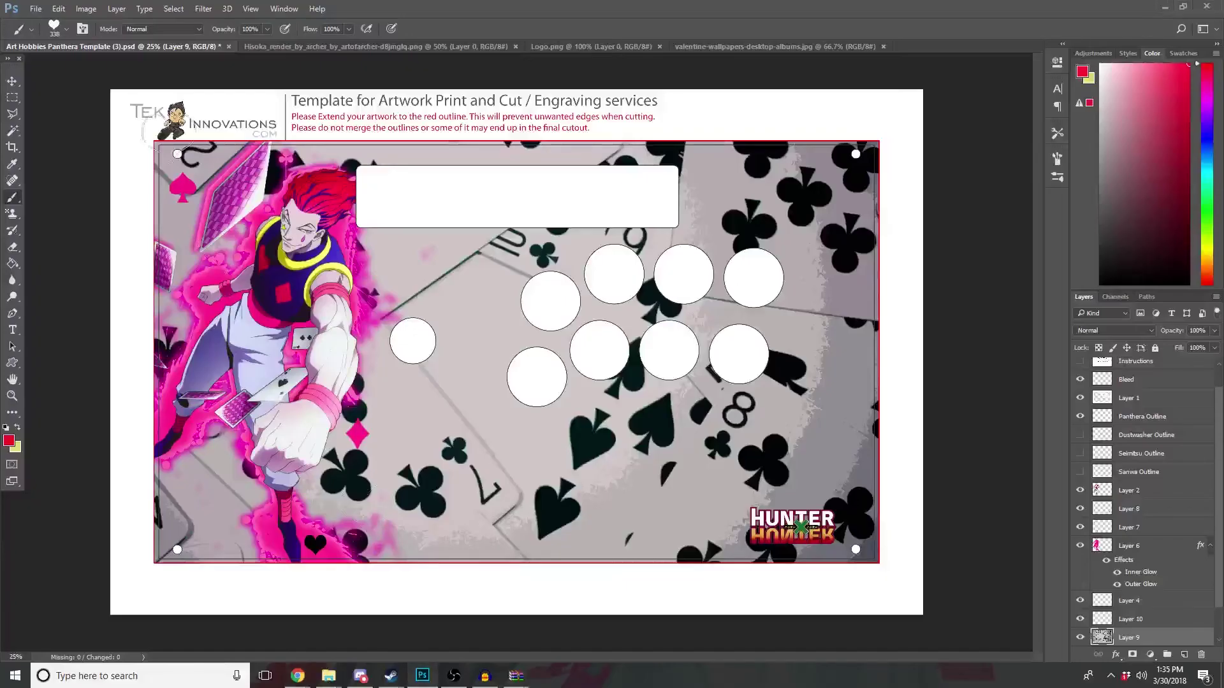
click(36, 8)
click(45, 30)
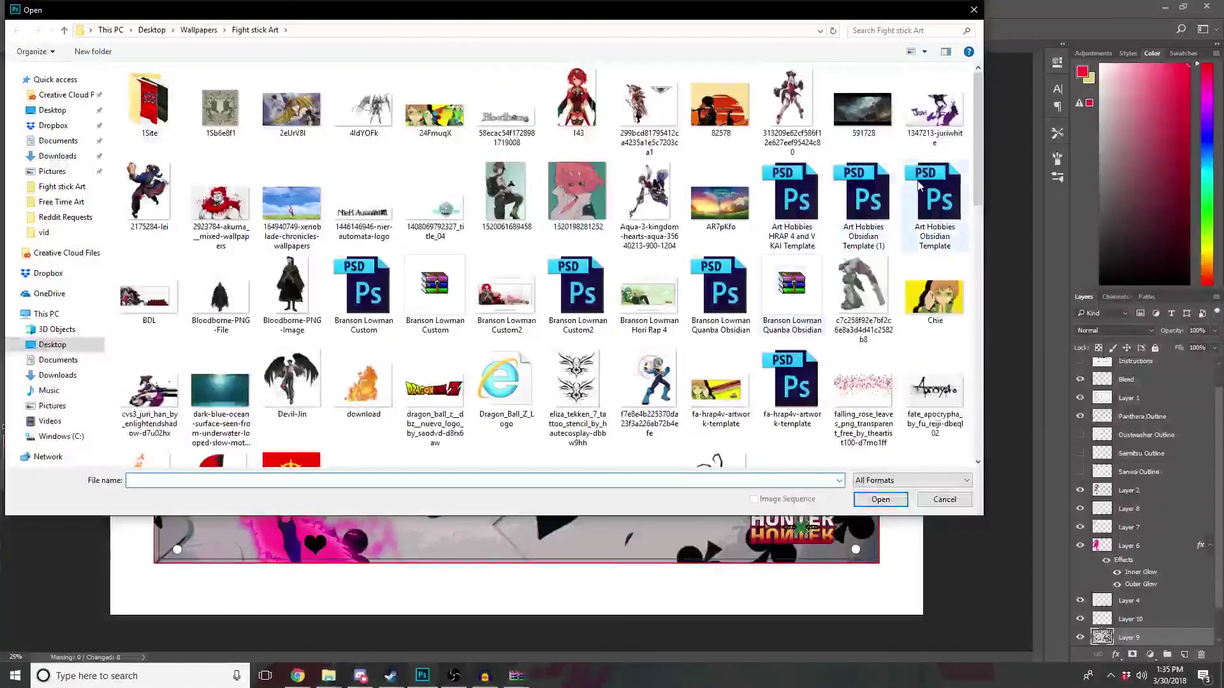
scroll(956, 210, down, 1)
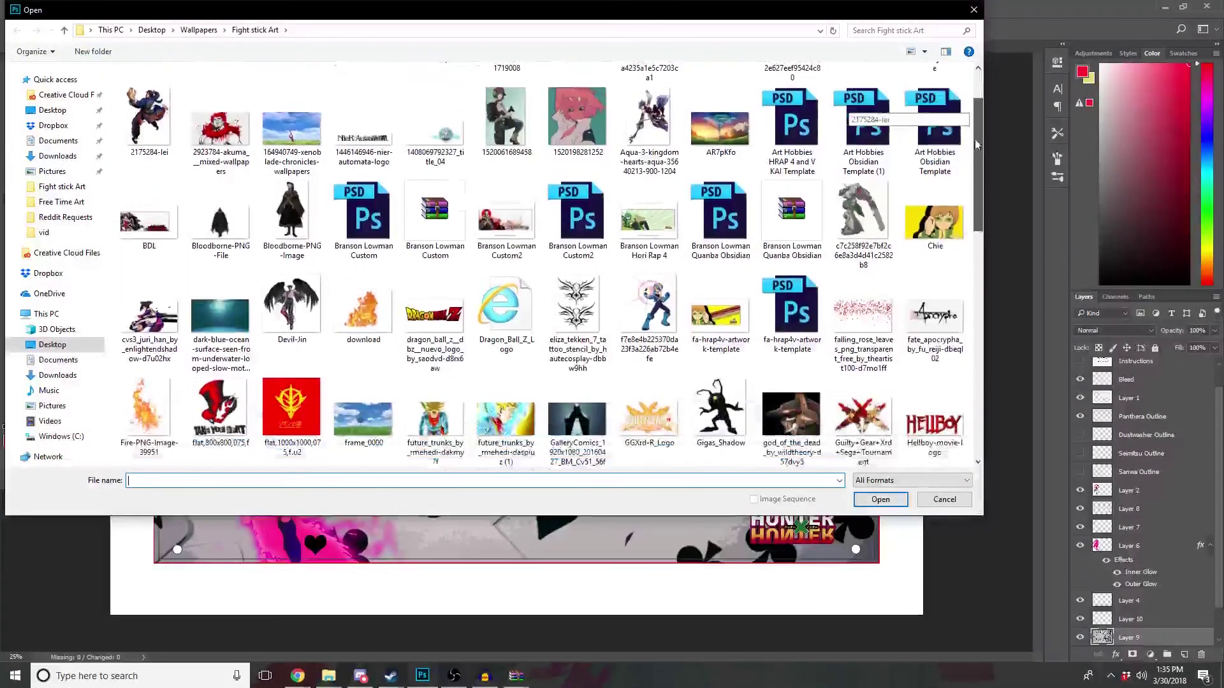
scroll(961, 217, down, 4)
scroll(961, 217, down, 3)
scroll(956, 255, down, 2)
scroll(950, 293, down, 2)
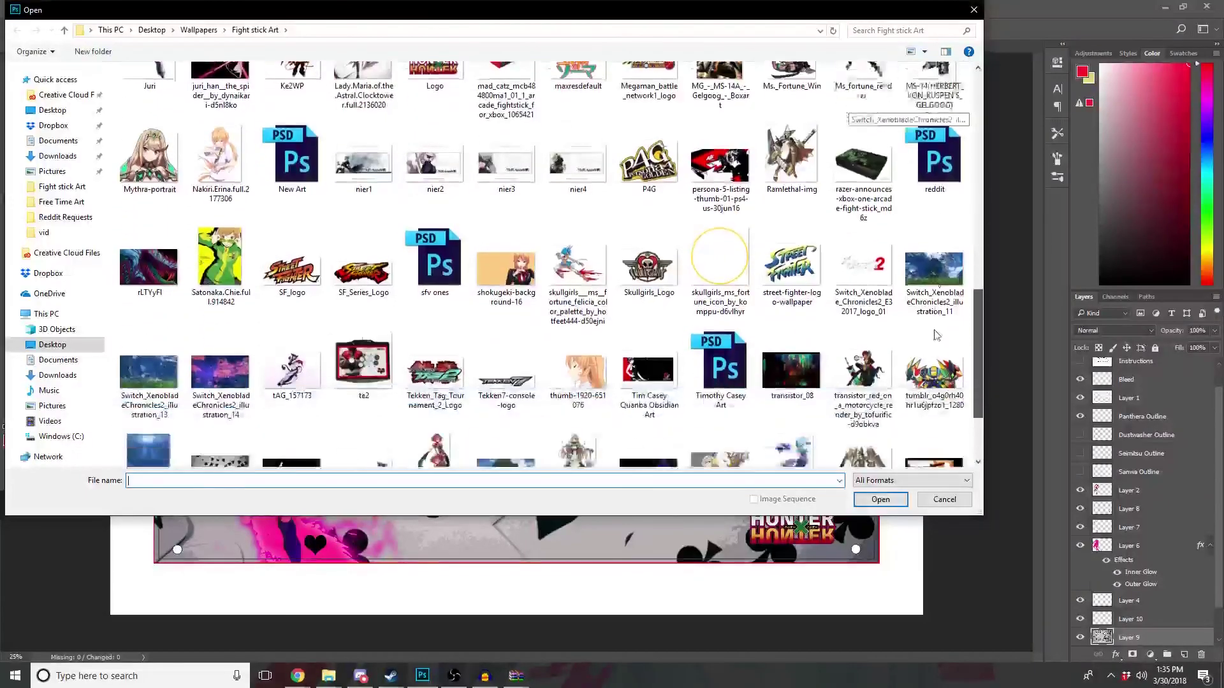
scroll(934, 351, down, 2)
scroll(933, 364, down, 1)
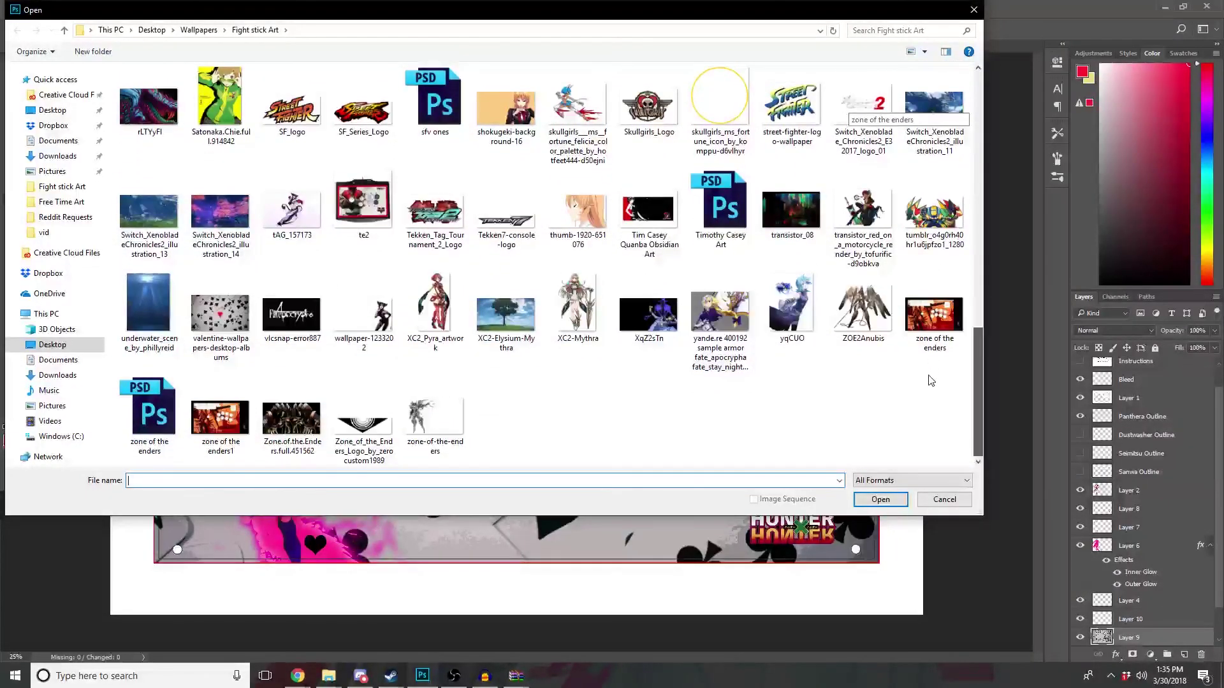
scroll(936, 350, up, 1)
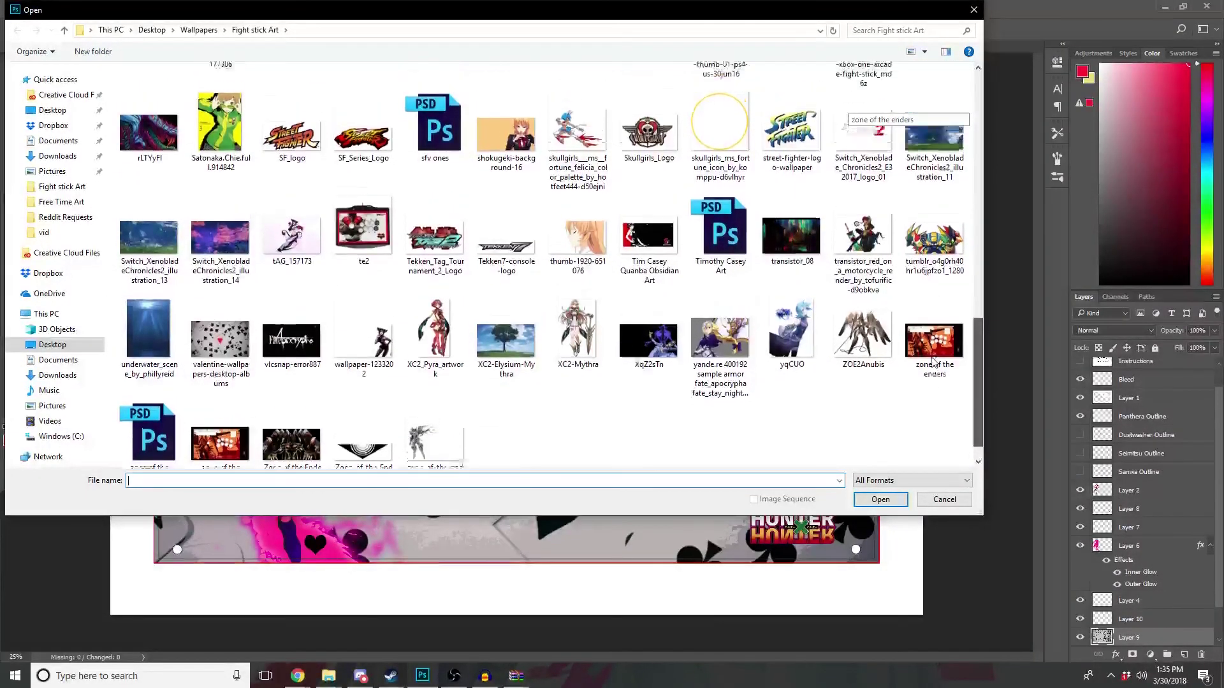
scroll(945, 299, up, 4)
scroll(956, 242, up, 2)
scroll(966, 191, up, 1)
scroll(966, 166, up, 1)
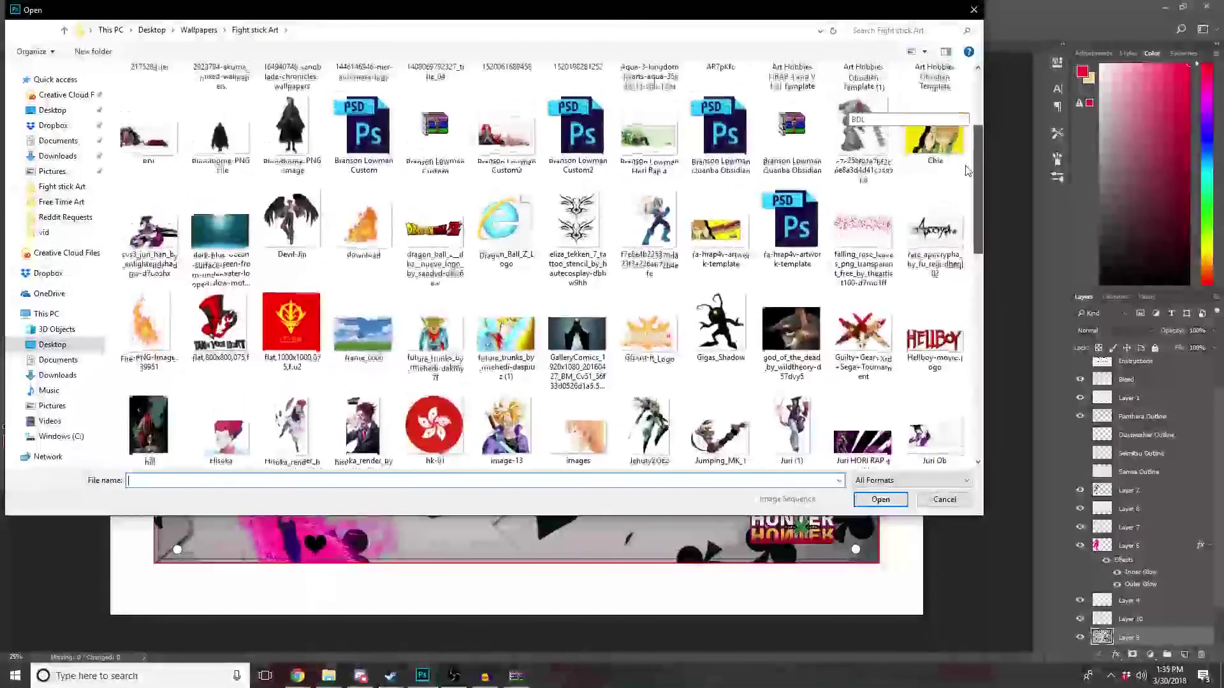
scroll(953, 115, up, 2)
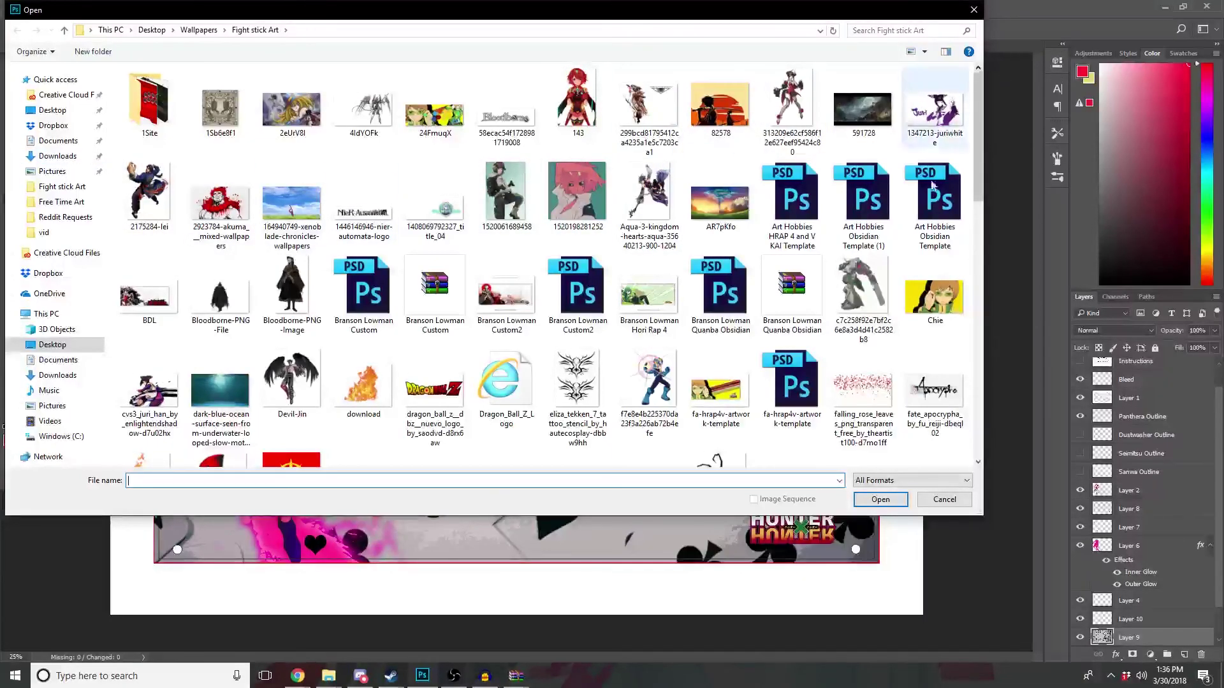
scroll(980, 166, down, 1)
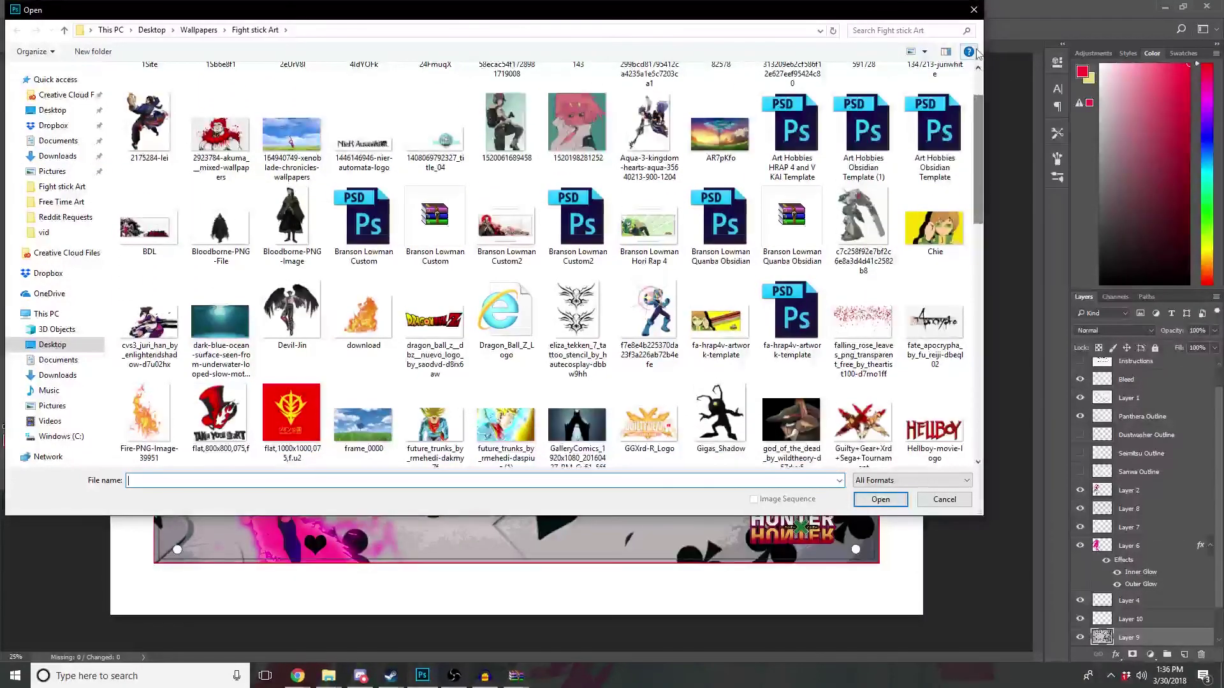
scroll(577, 457, down, 3)
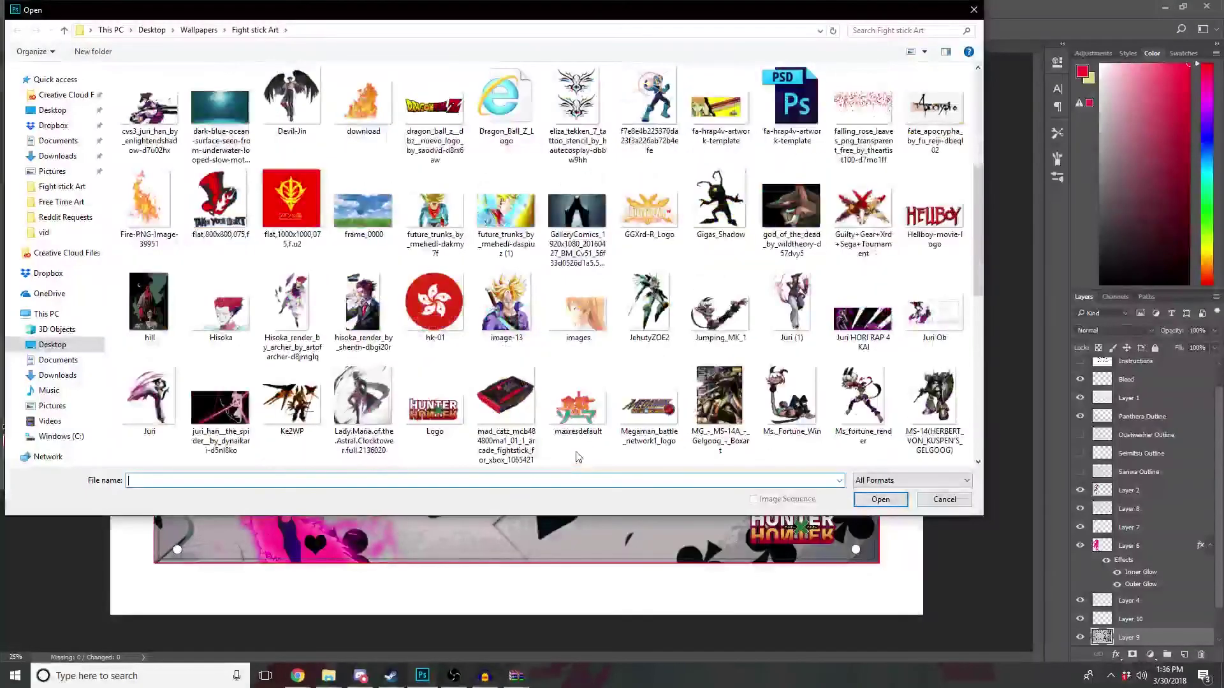
scroll(577, 456, down, 1)
scroll(577, 456, down, 1)
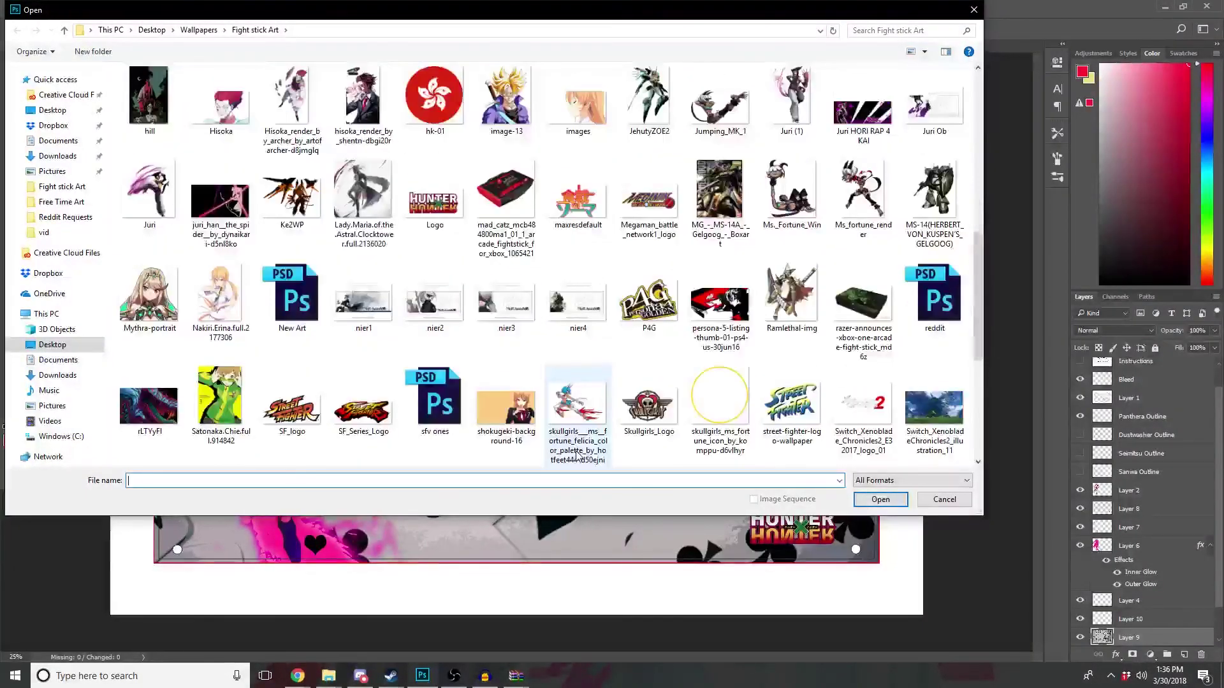
scroll(577, 457, down, 1)
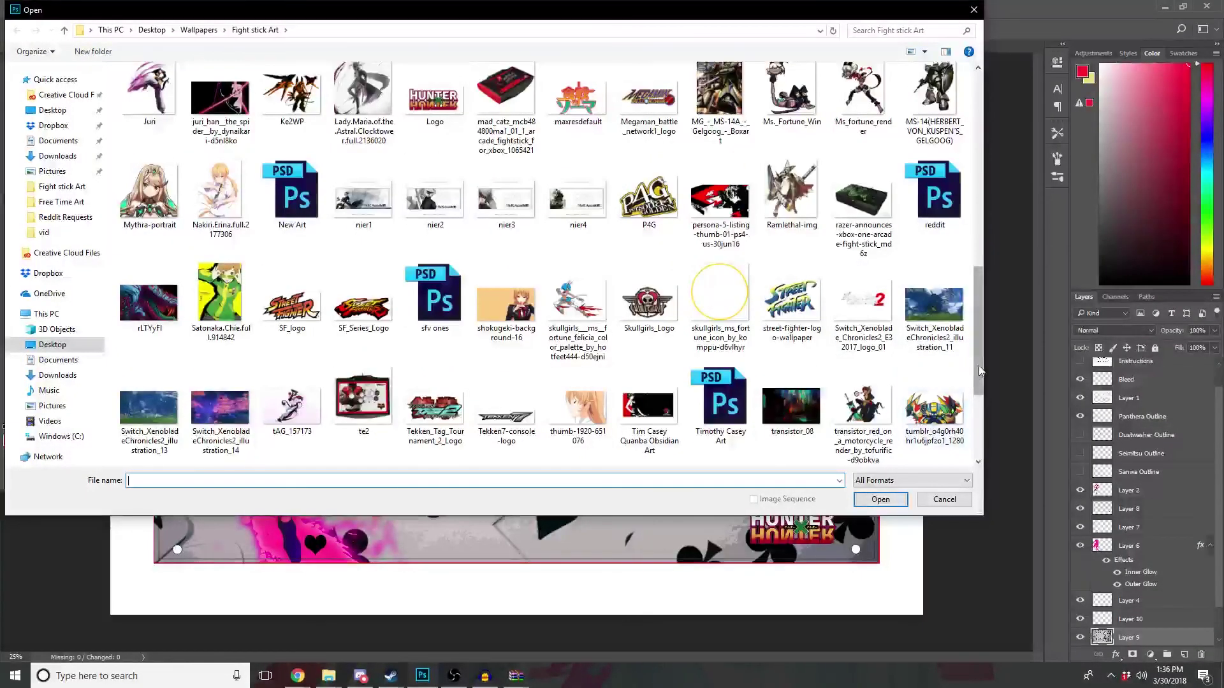
scroll(974, 419, down, 5)
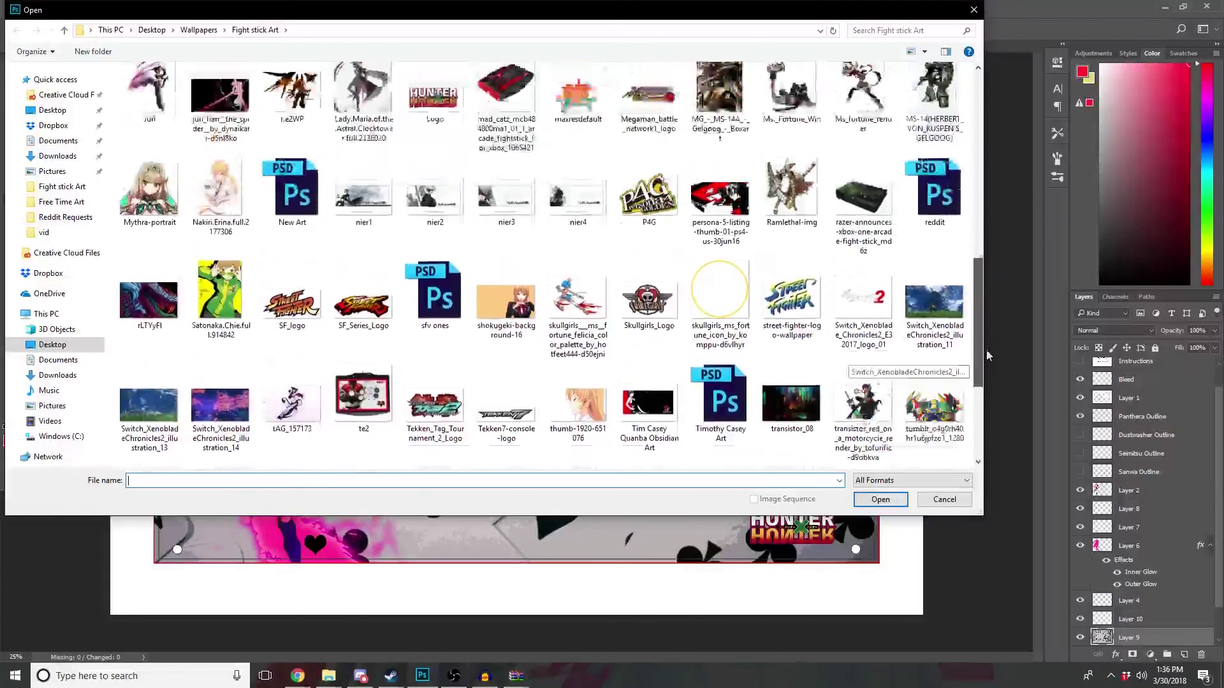
drag(986, 355, 966, 169)
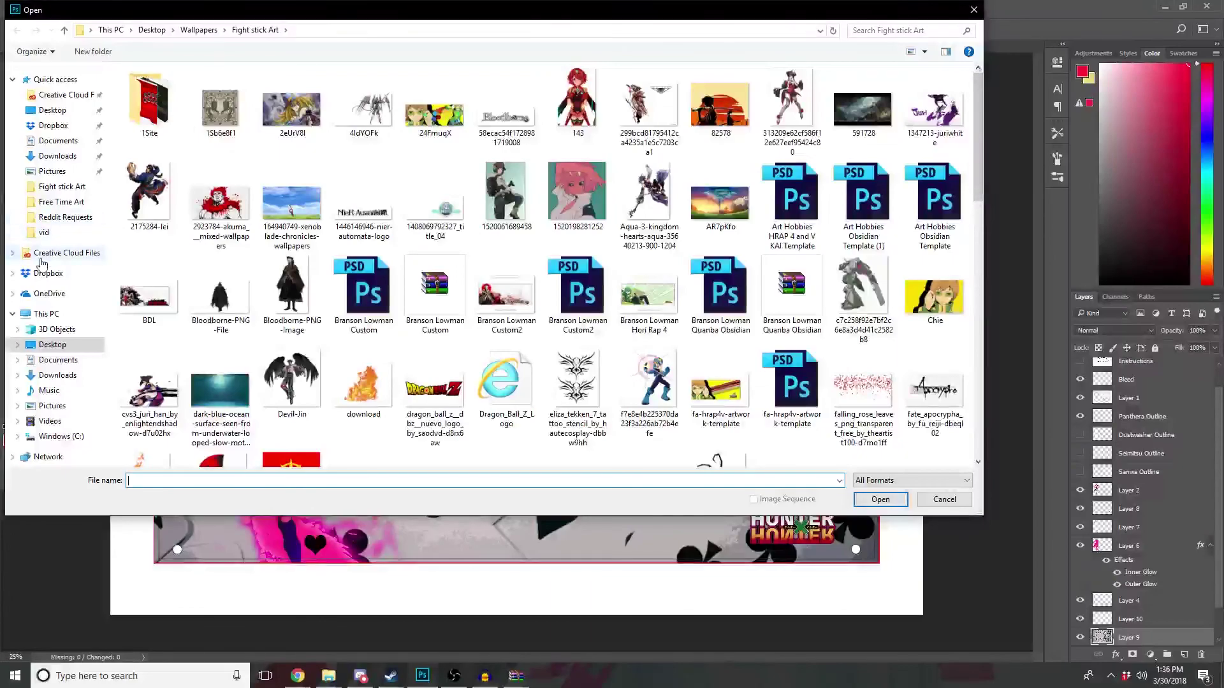
Step: Search Downloads for 'jpg' files, cancel the dialog, and return to Chrome's playing-cards results
click(58, 156)
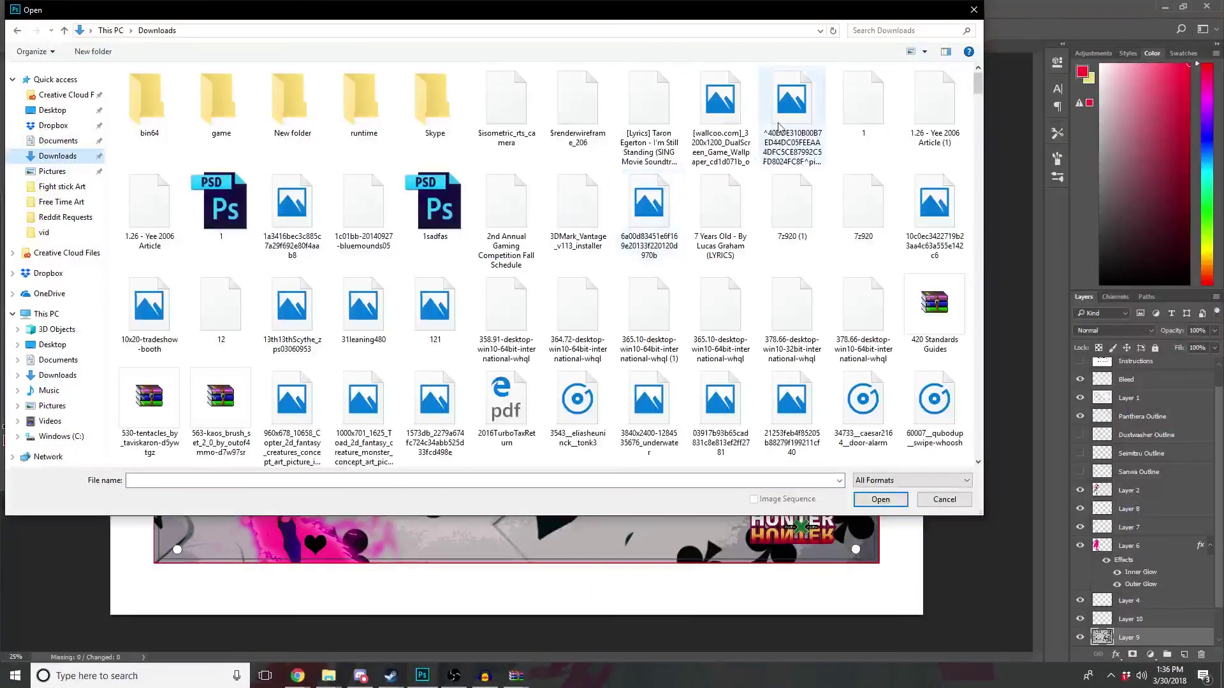
click(881, 30)
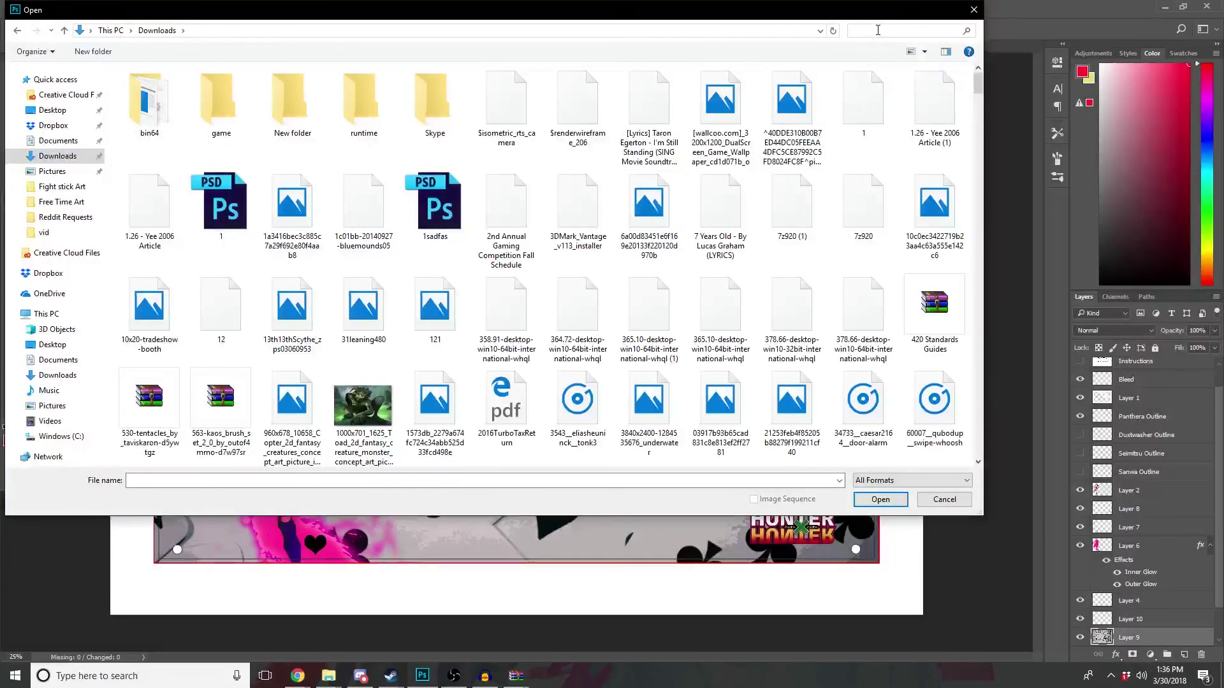
text(jpg)
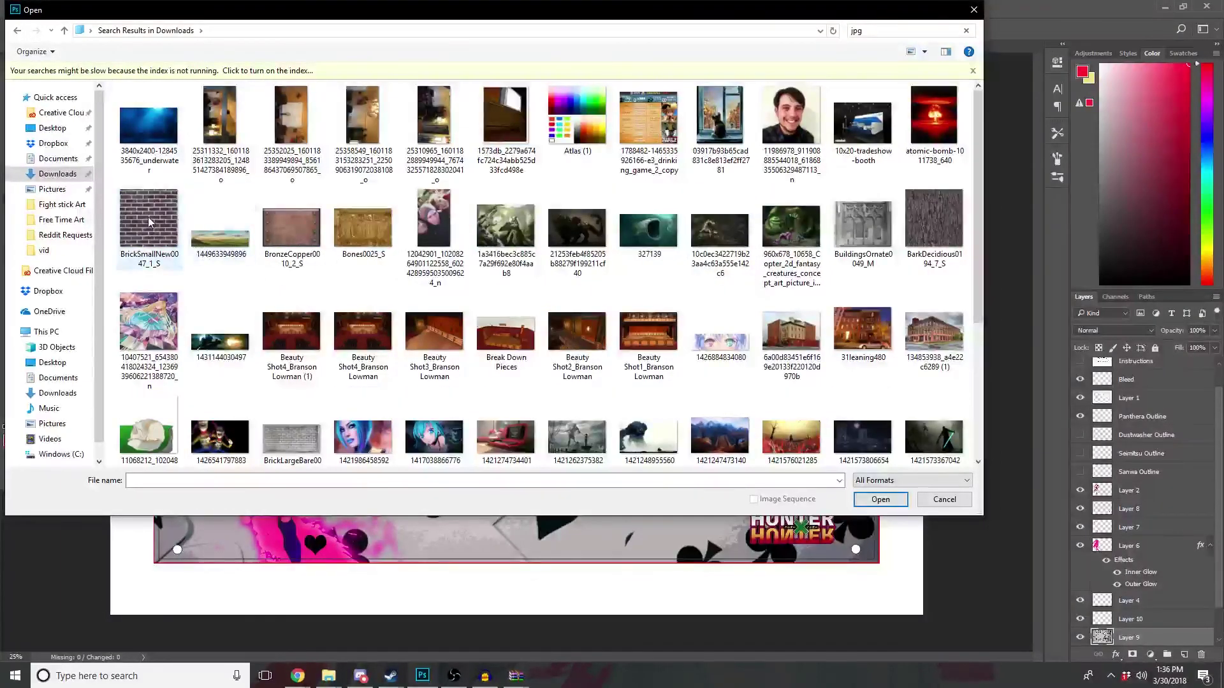
key(Escape)
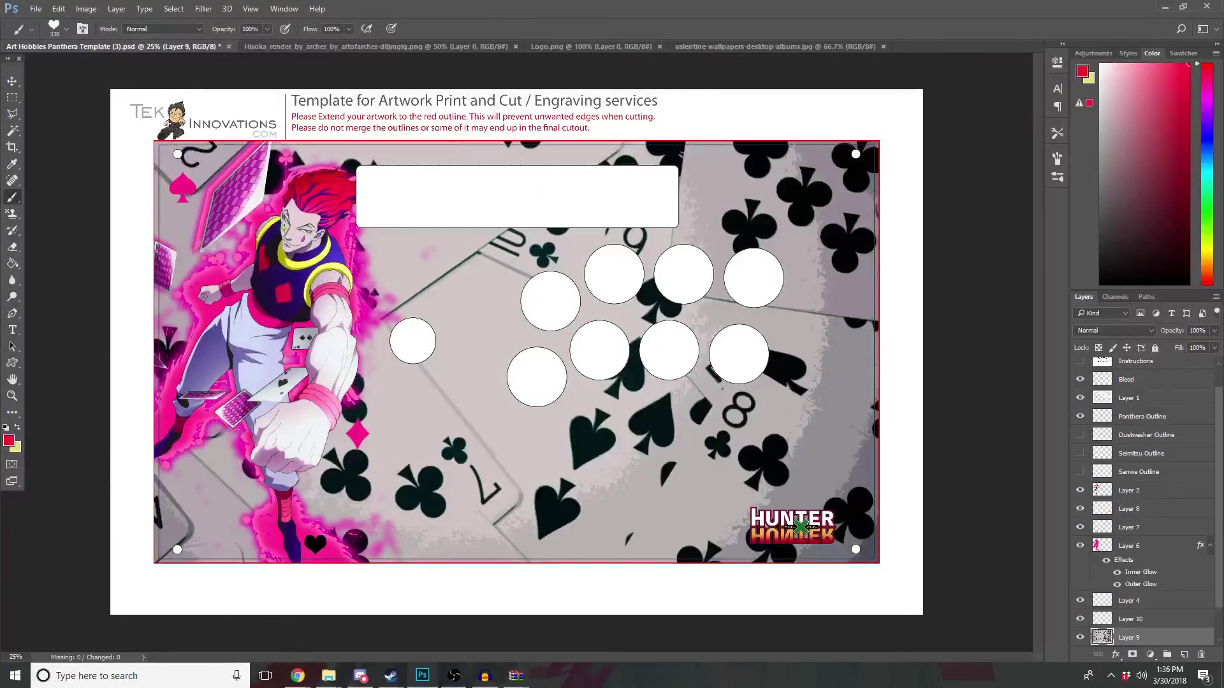
mouse_move(297, 676)
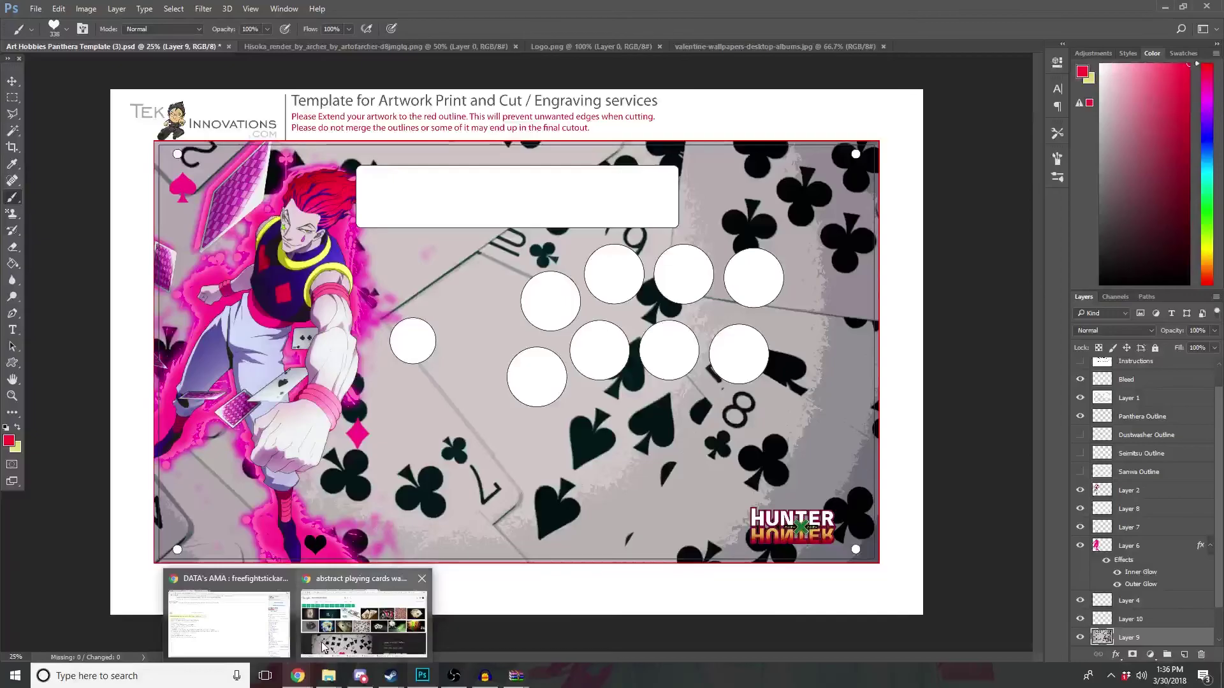
click(323, 647)
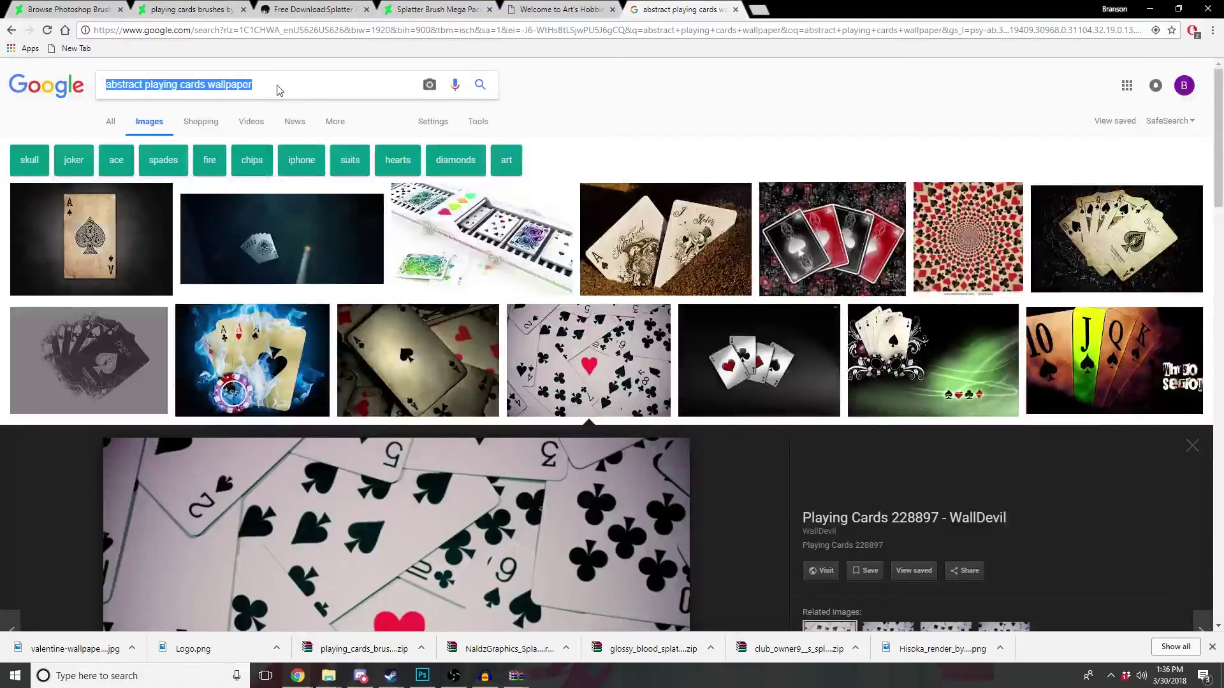
Step: Search Google Images for 'brick texture' limited to images larger than 2 MP
drag(279, 90, 105, 89)
text(bri)
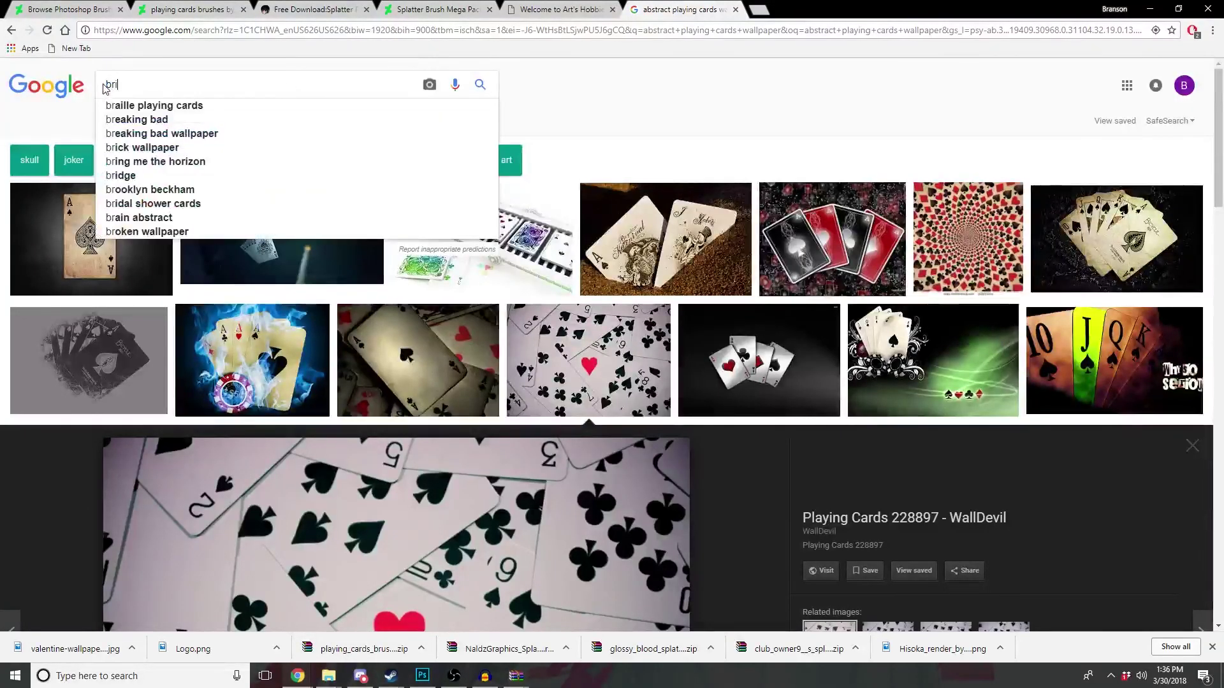
text(ck textu)
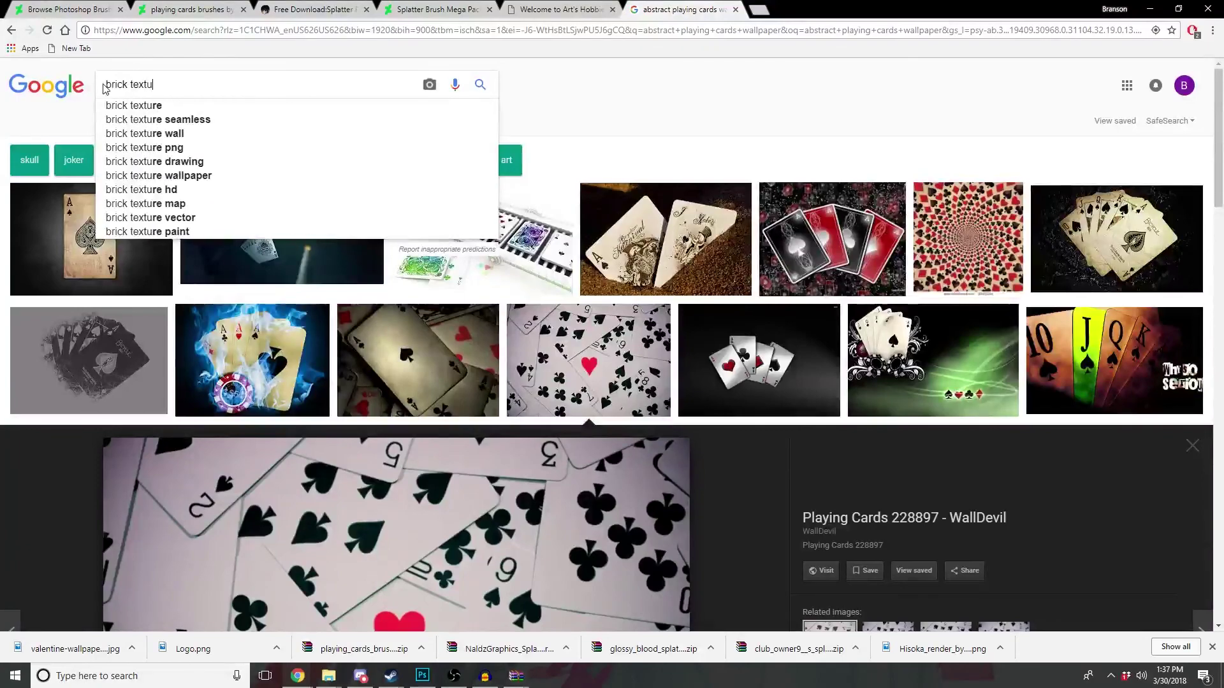
text(re)
key(Return)
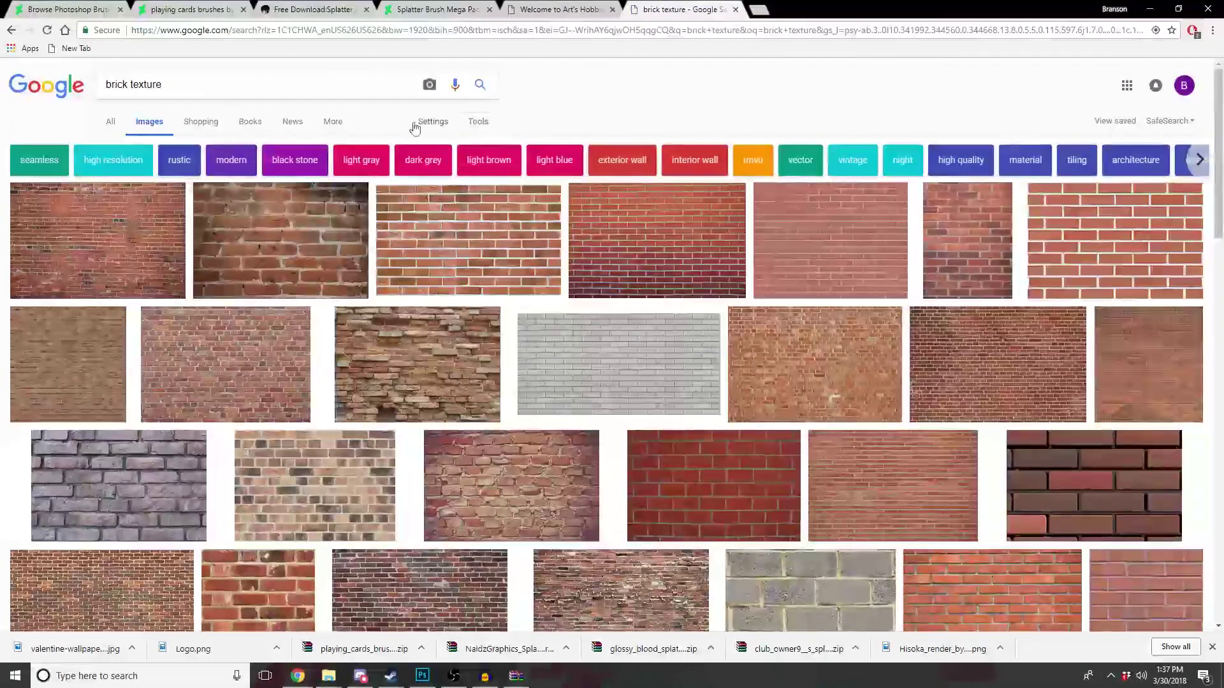
click(491, 123)
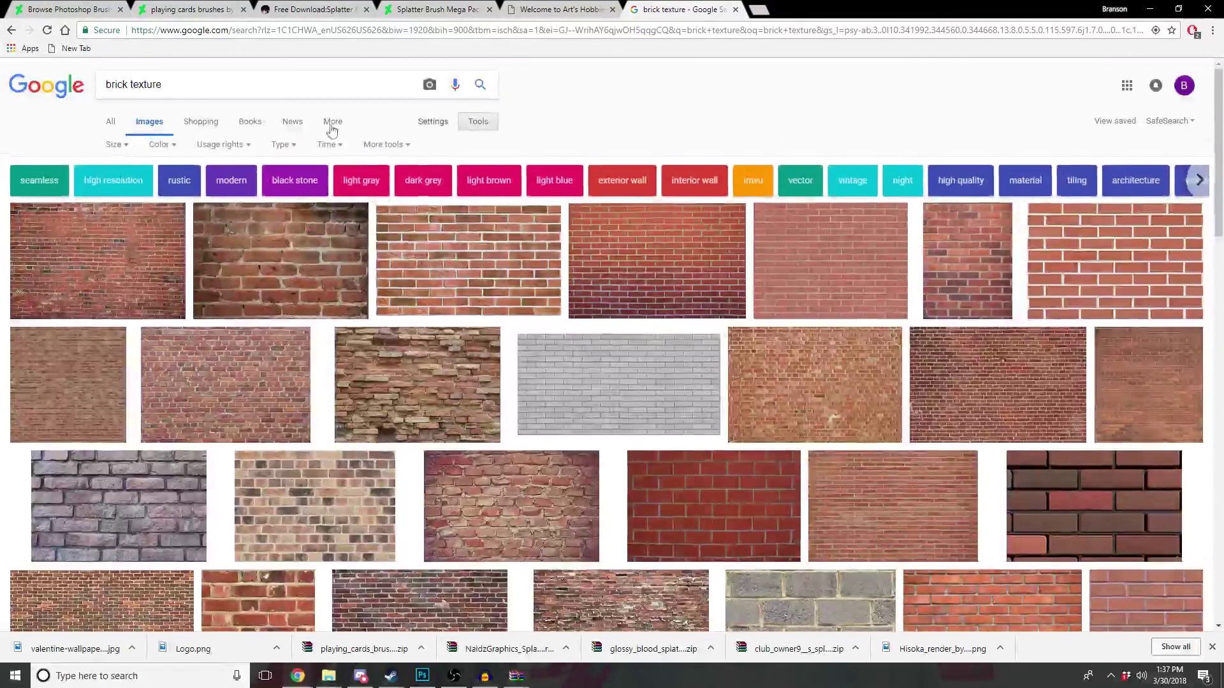
click(115, 145)
mouse_move(128, 239)
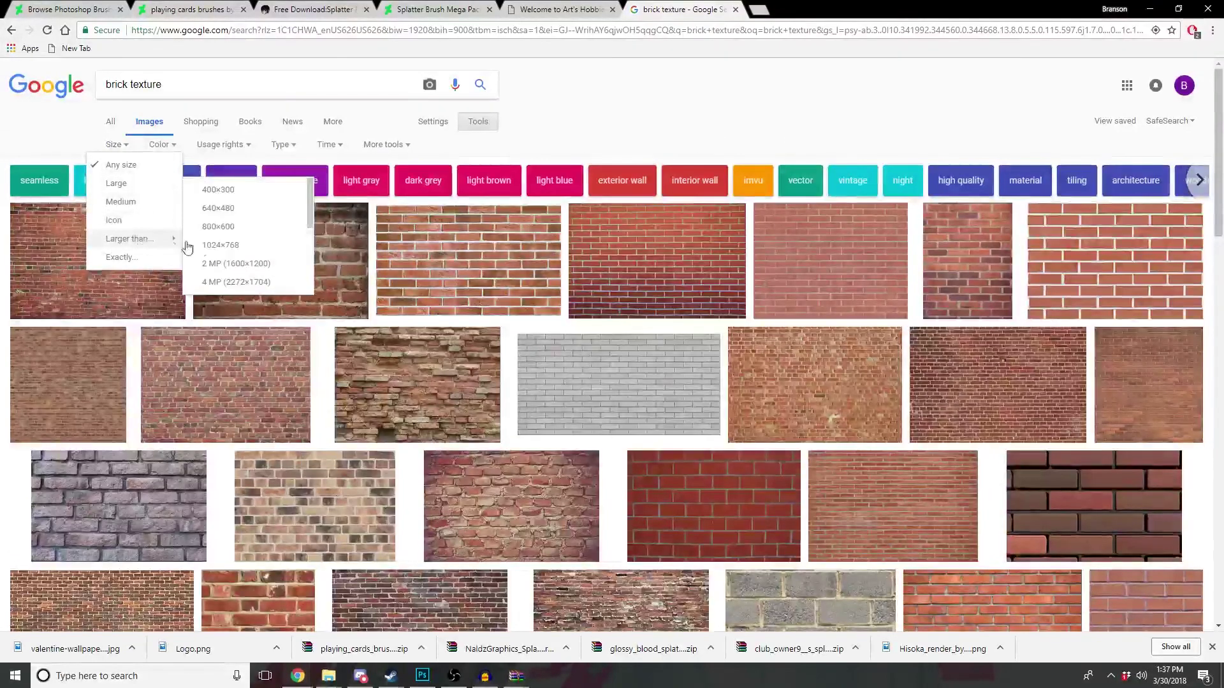
click(255, 264)
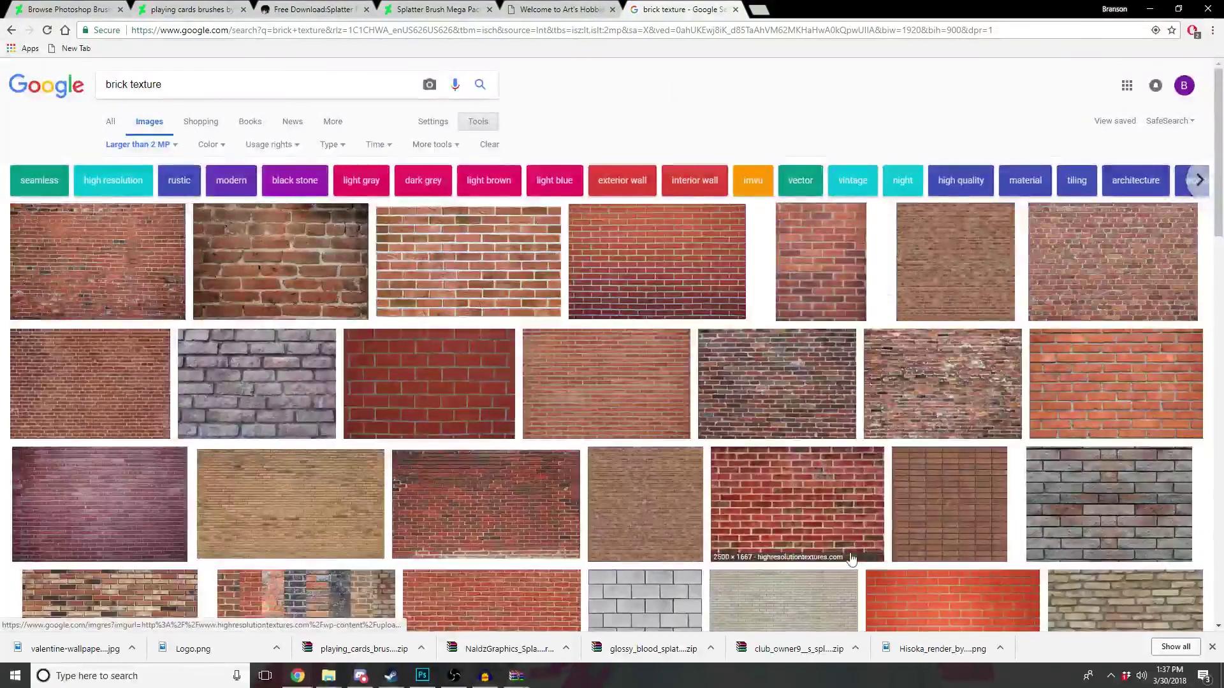
Step: Scroll through the results and preview a brown brick texture
scroll(852, 558, down, 1)
scroll(564, 564, down, 2)
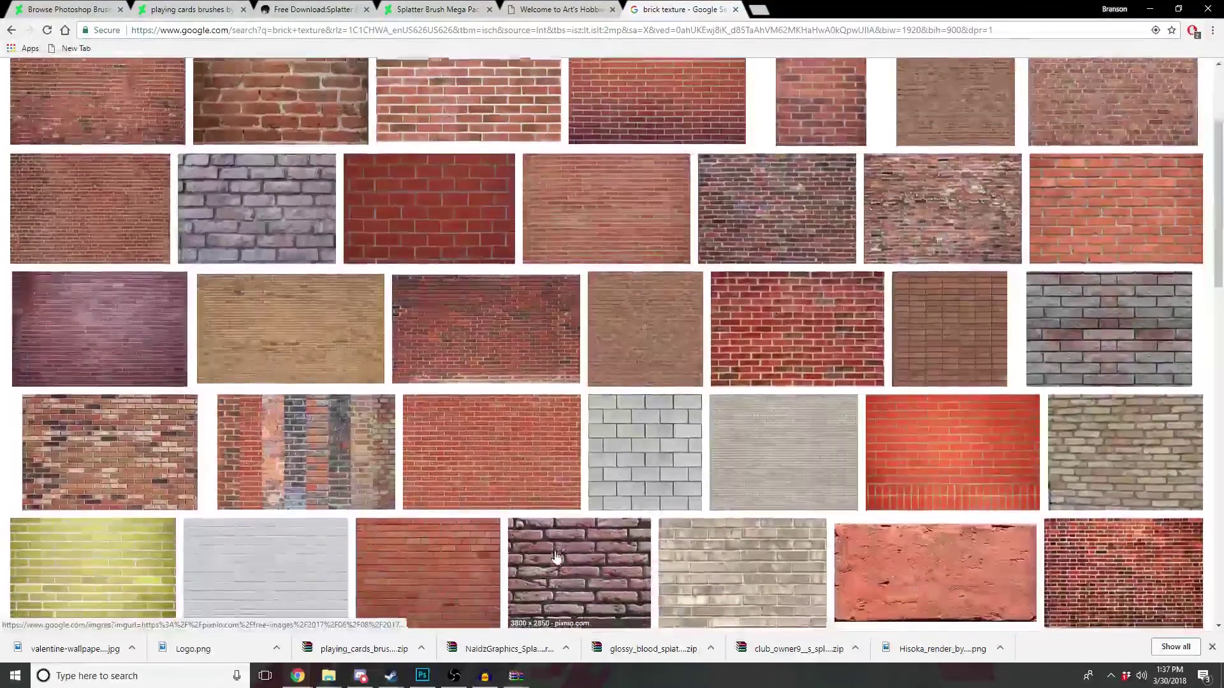
scroll(556, 556, down, 2)
scroll(556, 557, down, 2)
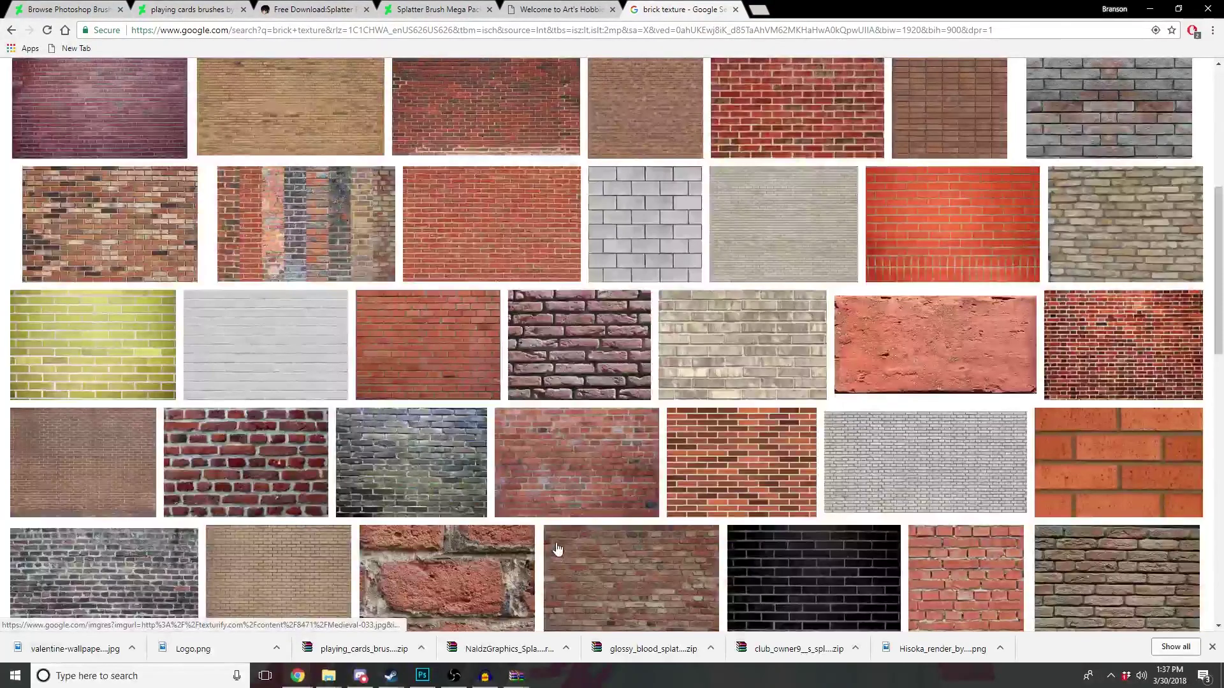
scroll(556, 548, down, 1)
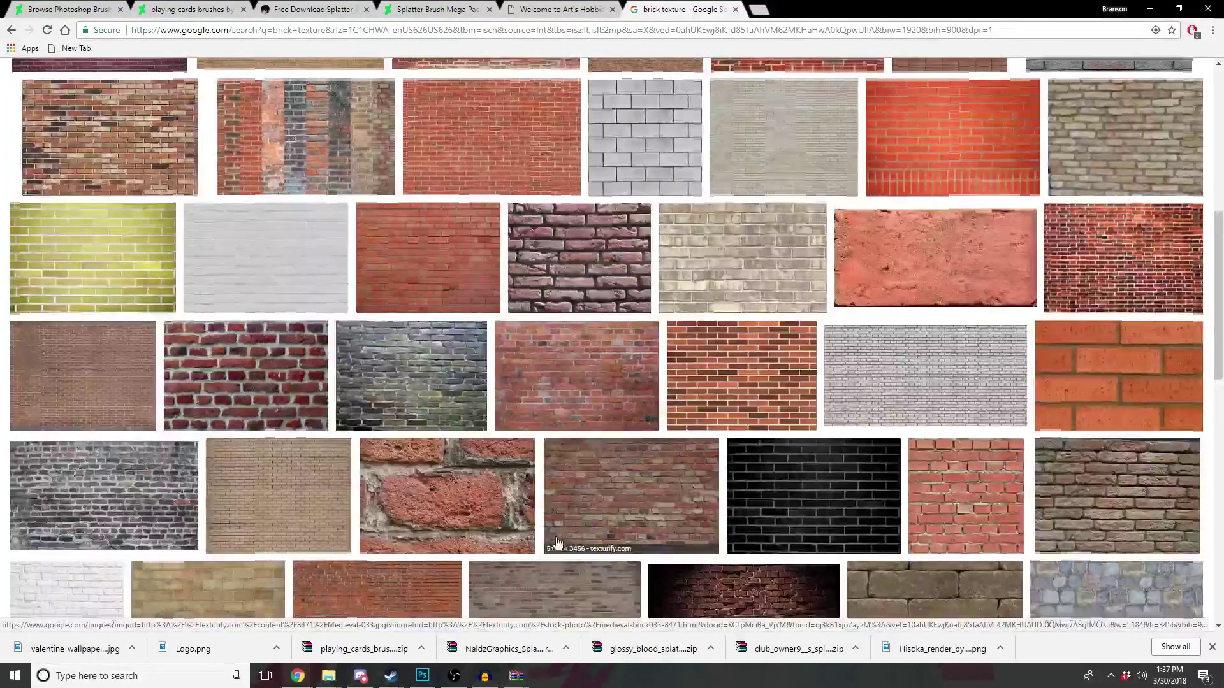
scroll(557, 543, down, 2)
scroll(554, 539, down, 1)
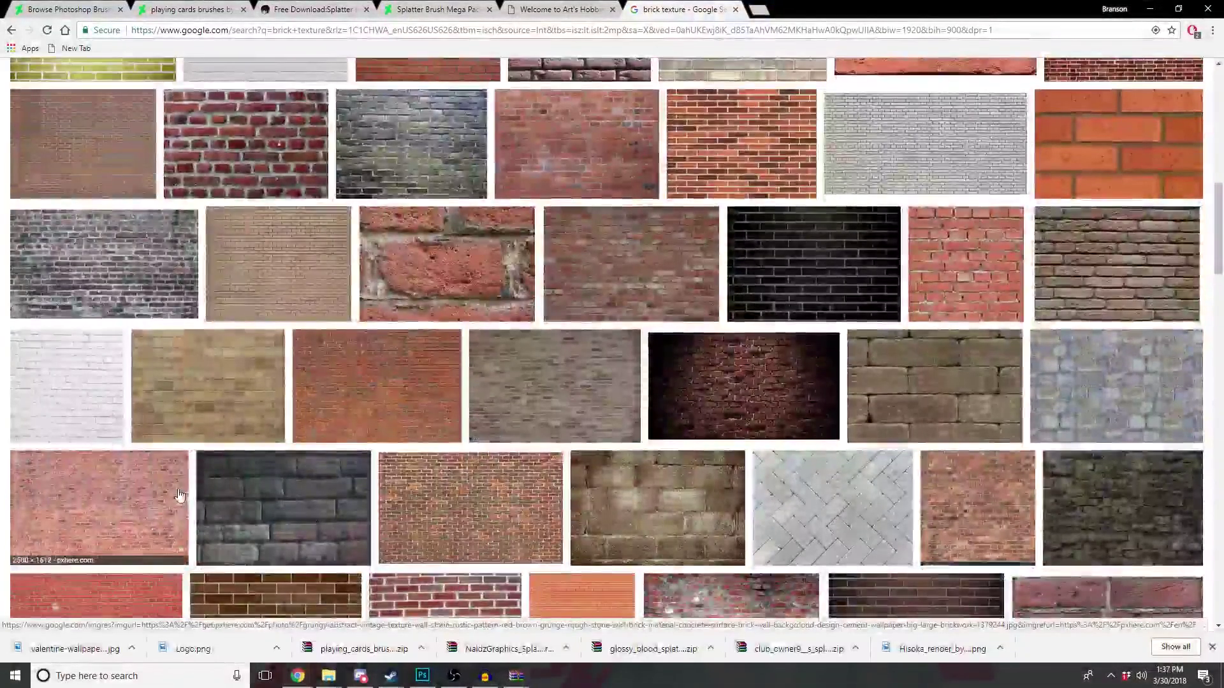
scroll(261, 494, down, 1)
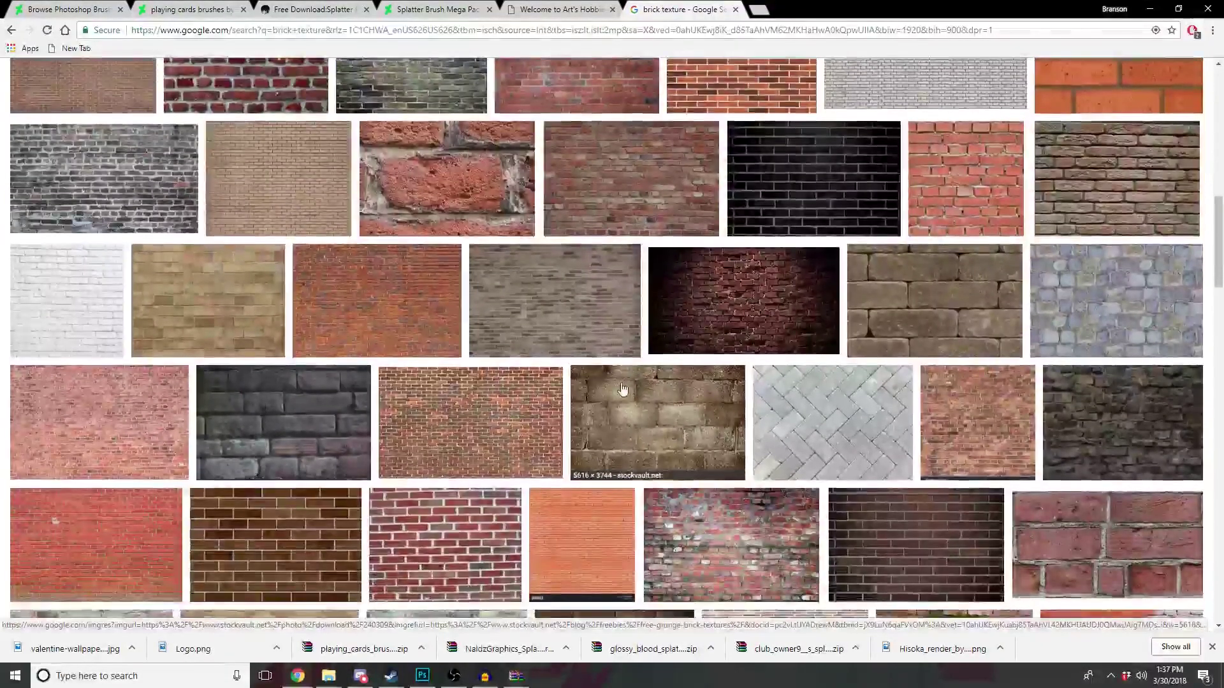
scroll(679, 411, down, 1)
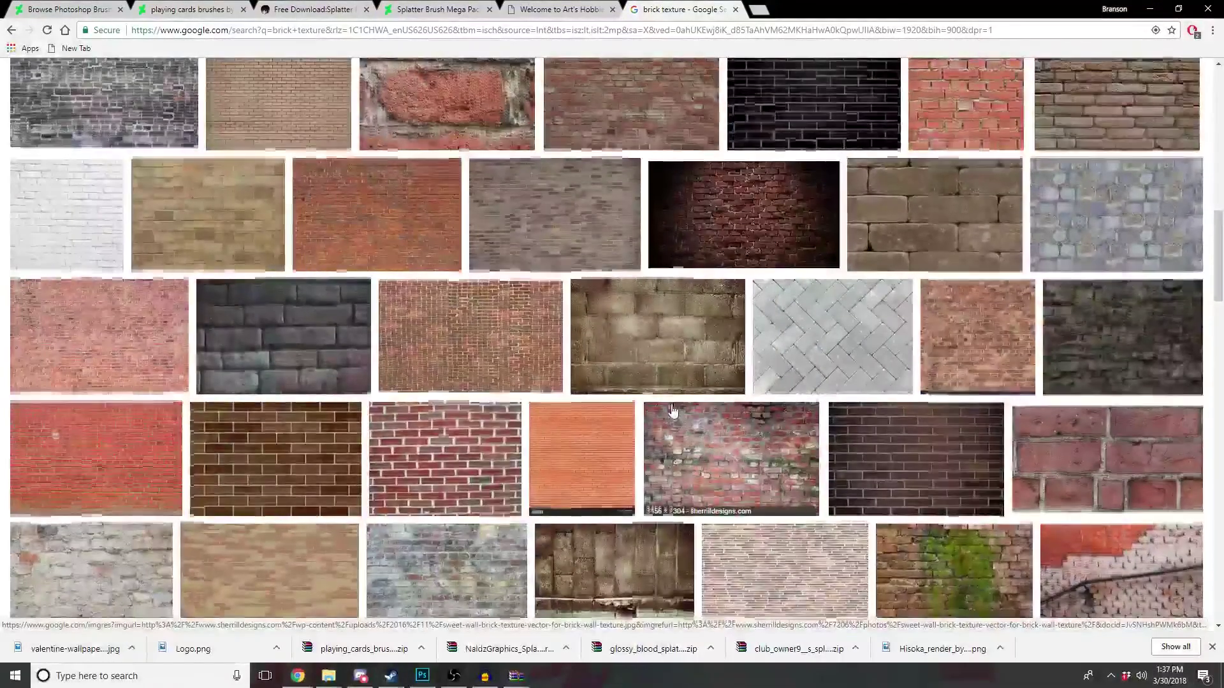
scroll(677, 411, down, 2)
scroll(674, 411, down, 1)
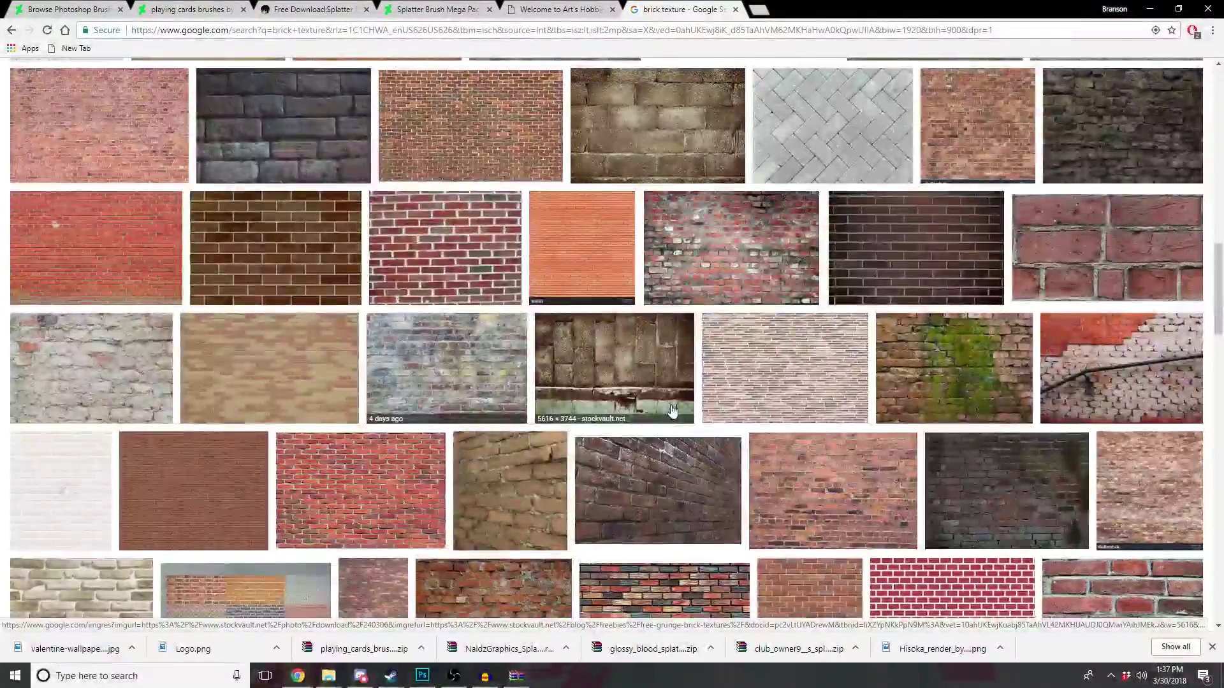
scroll(672, 411, down, 2)
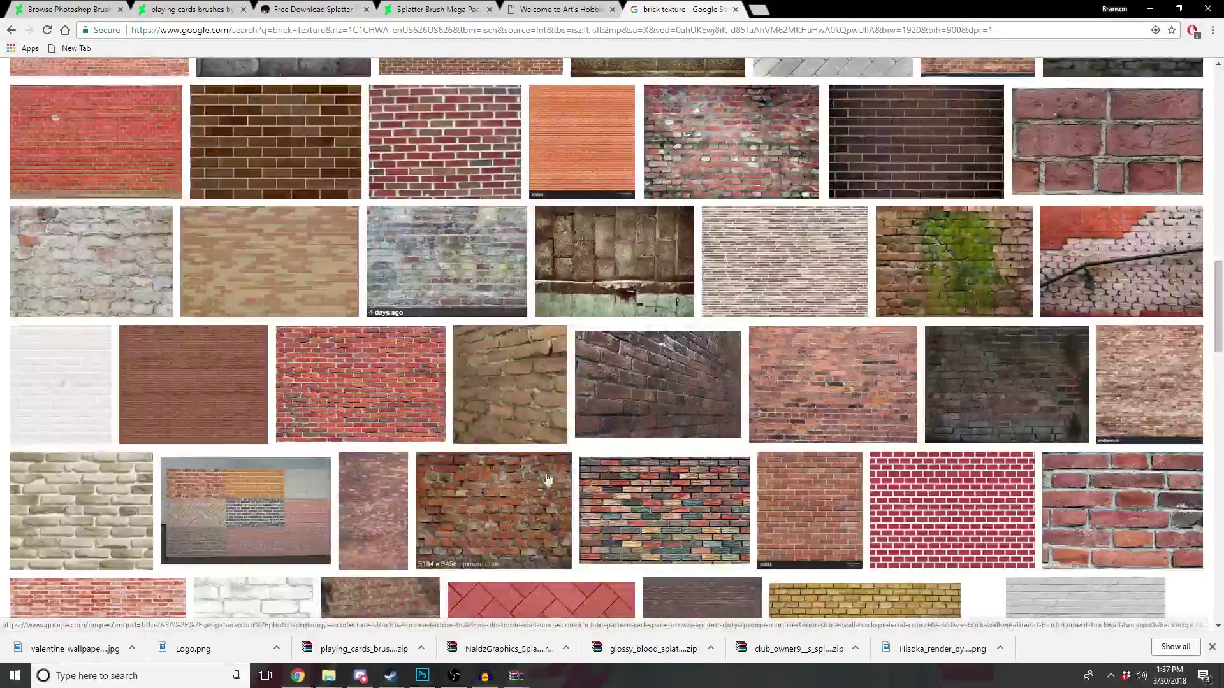
scroll(515, 503, down, 2)
scroll(514, 497, down, 2)
scroll(523, 492, down, 2)
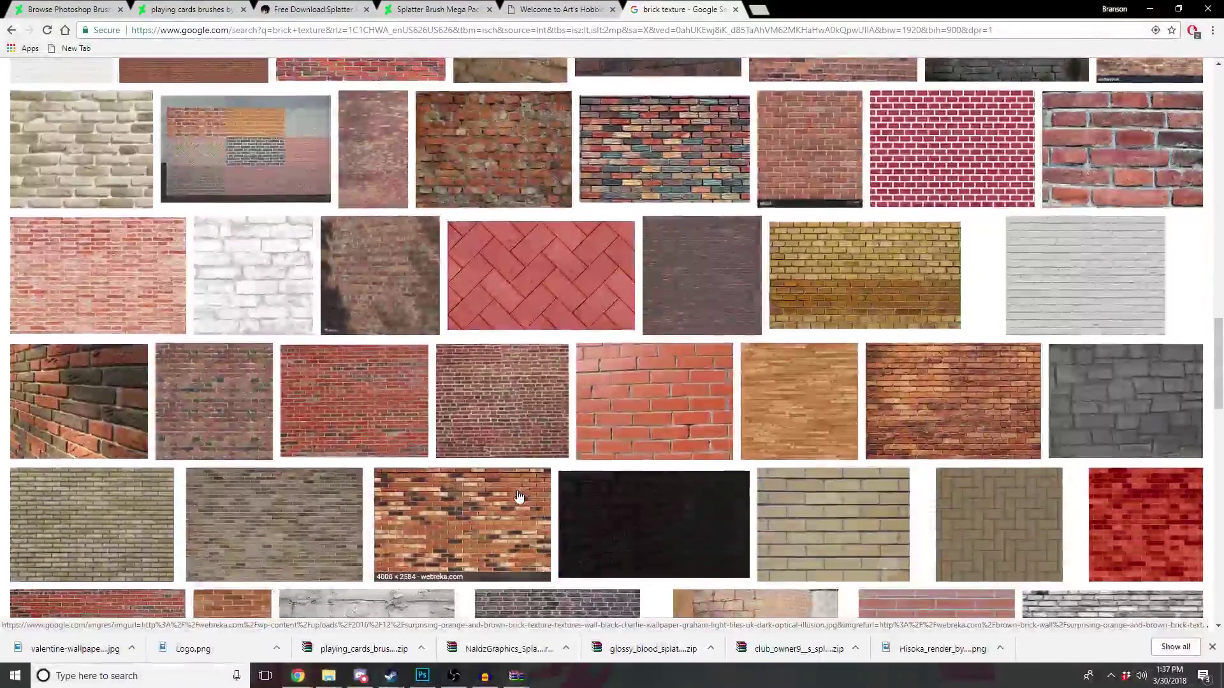
scroll(535, 487, down, 1)
click(976, 303)
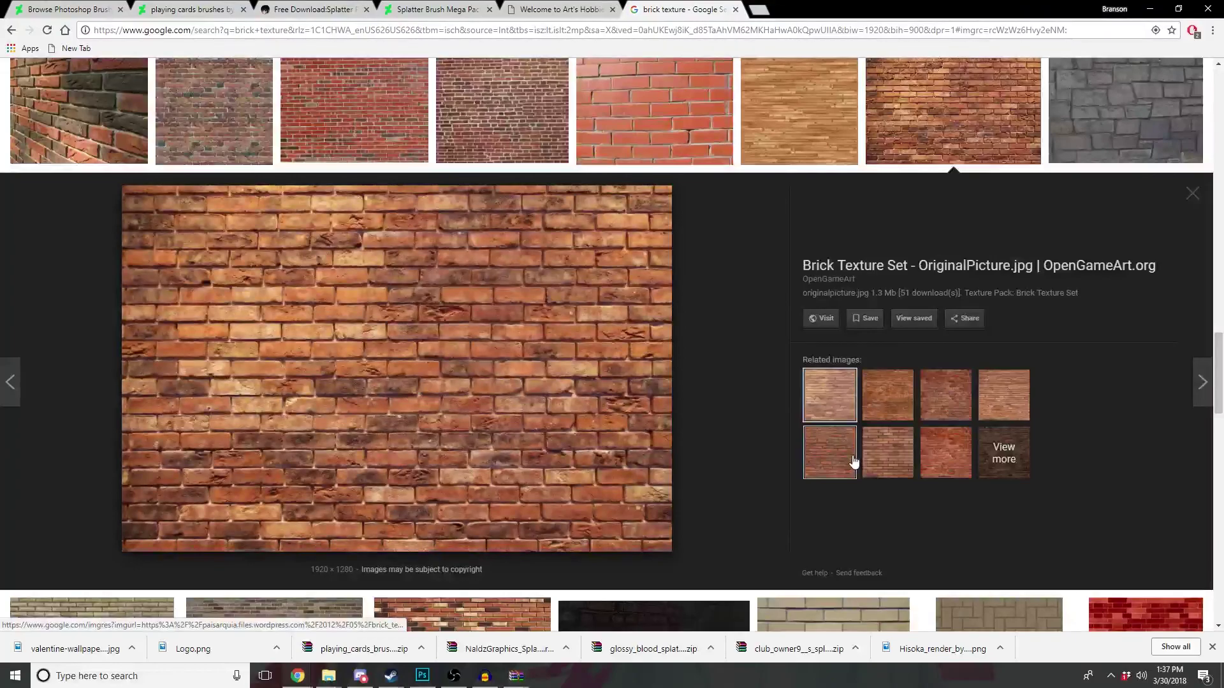
Step: Scroll down and preview a purple-grey brick wall texture
scroll(718, 423, down, 2)
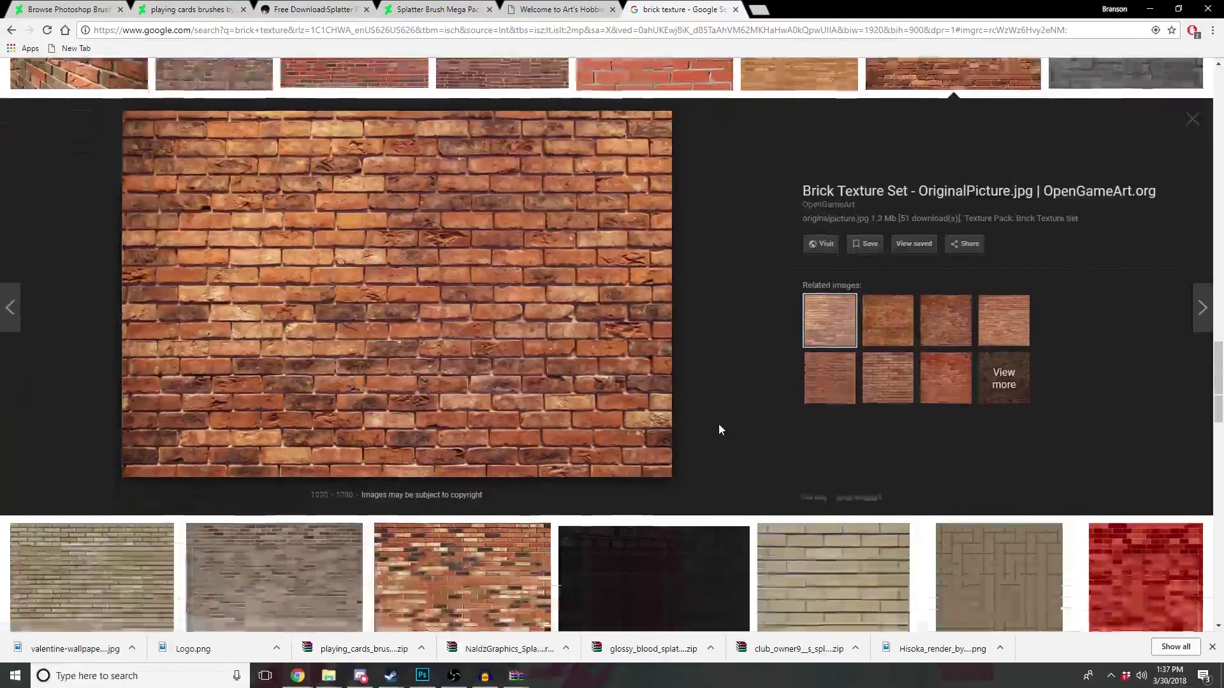
scroll(751, 438, down, 3)
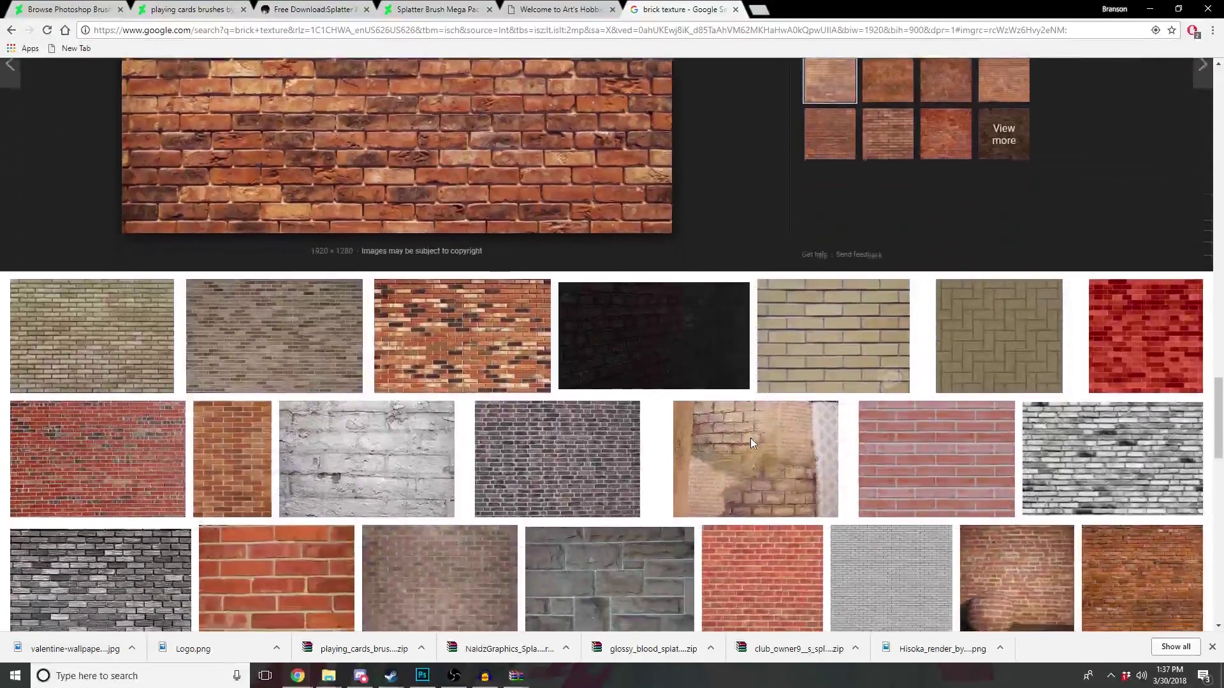
click(541, 454)
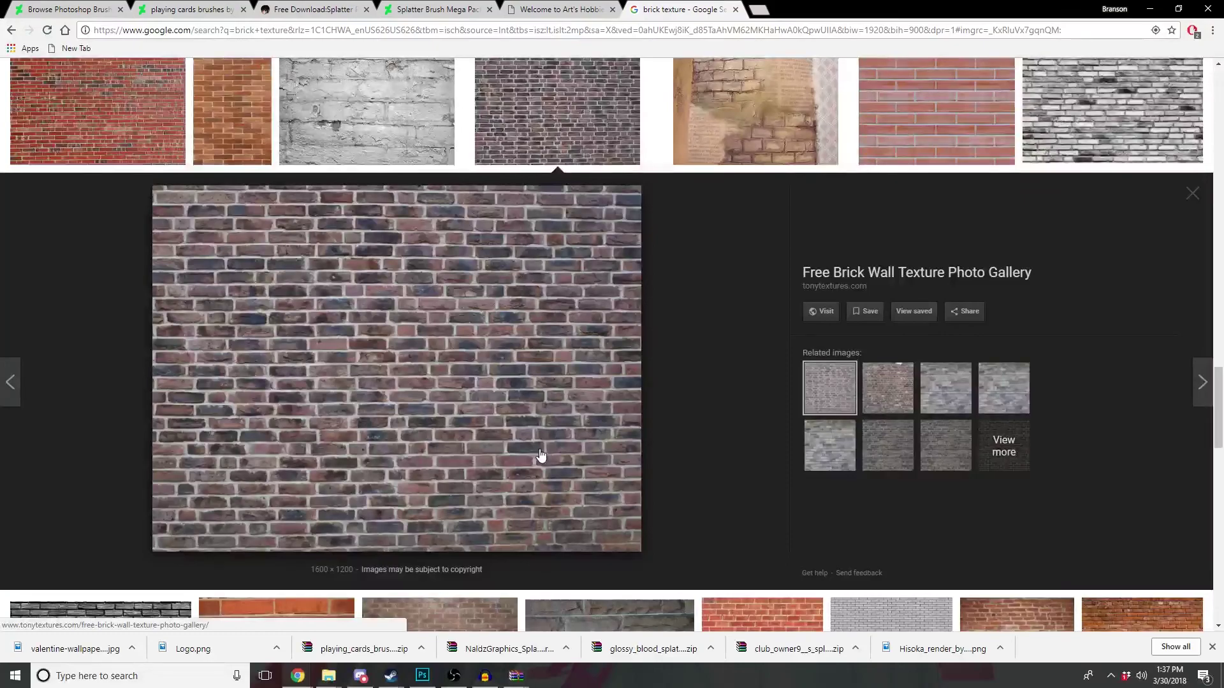
Step: Scroll further and open the preview of the dark black brick texture
scroll(728, 297, down, 2)
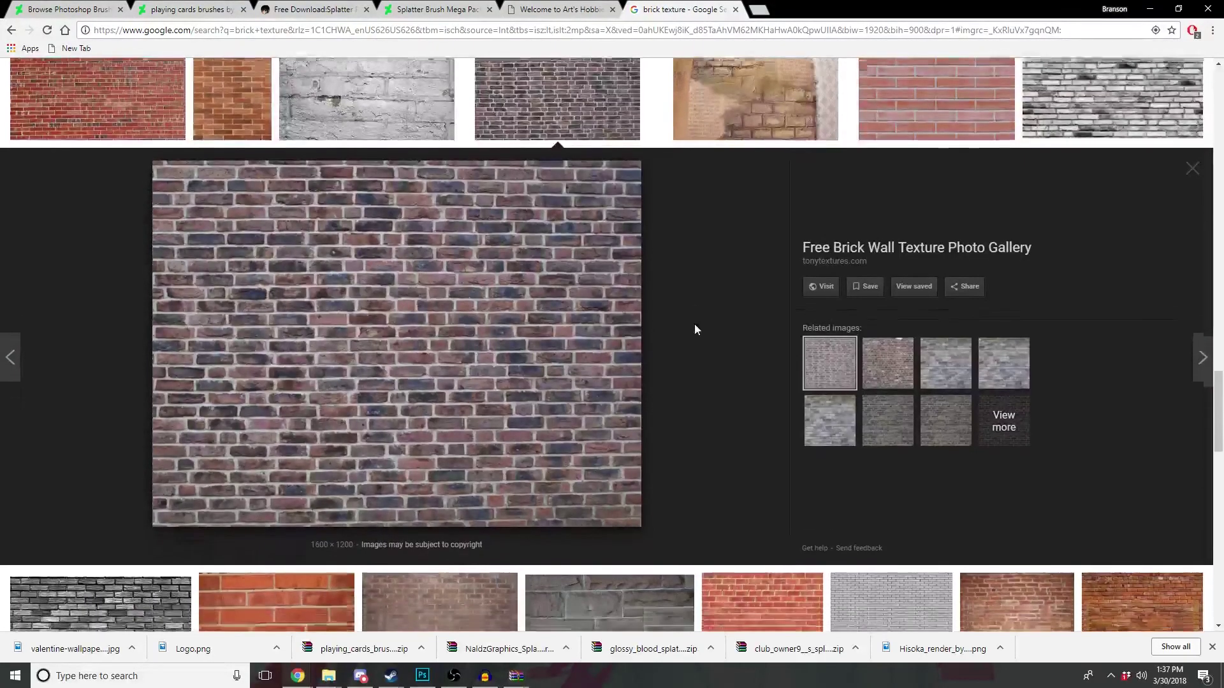
scroll(695, 328, down, 1)
scroll(1178, 350, down, 1)
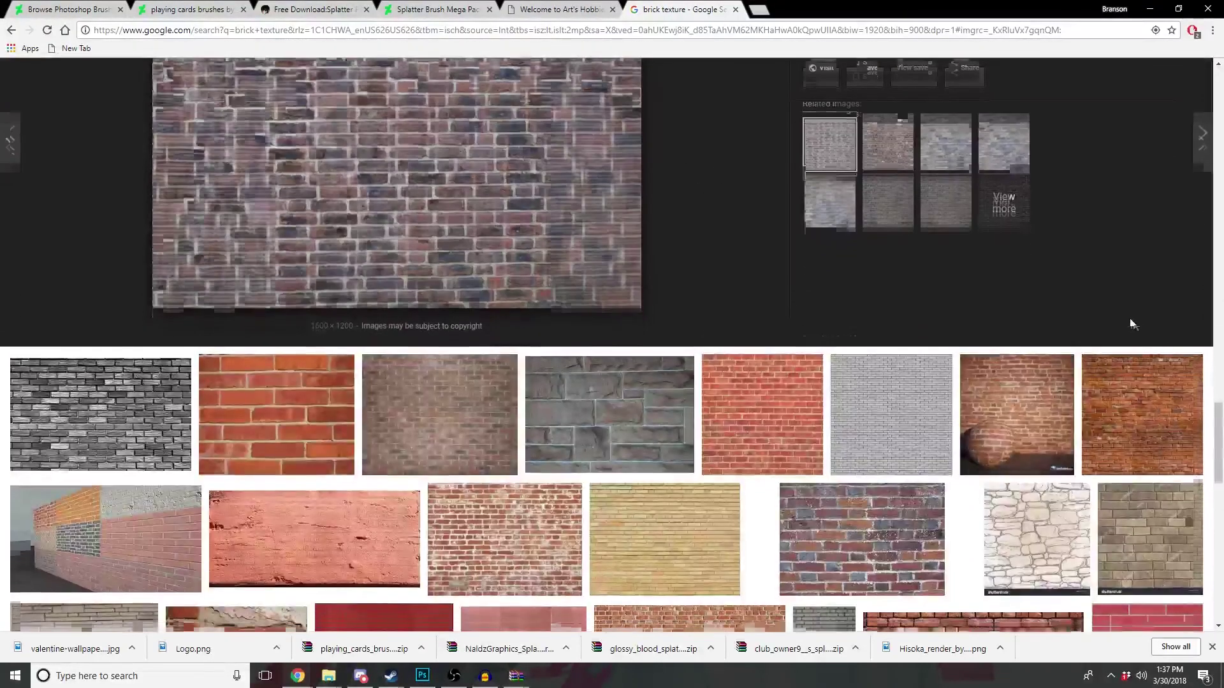
scroll(751, 500, down, 2)
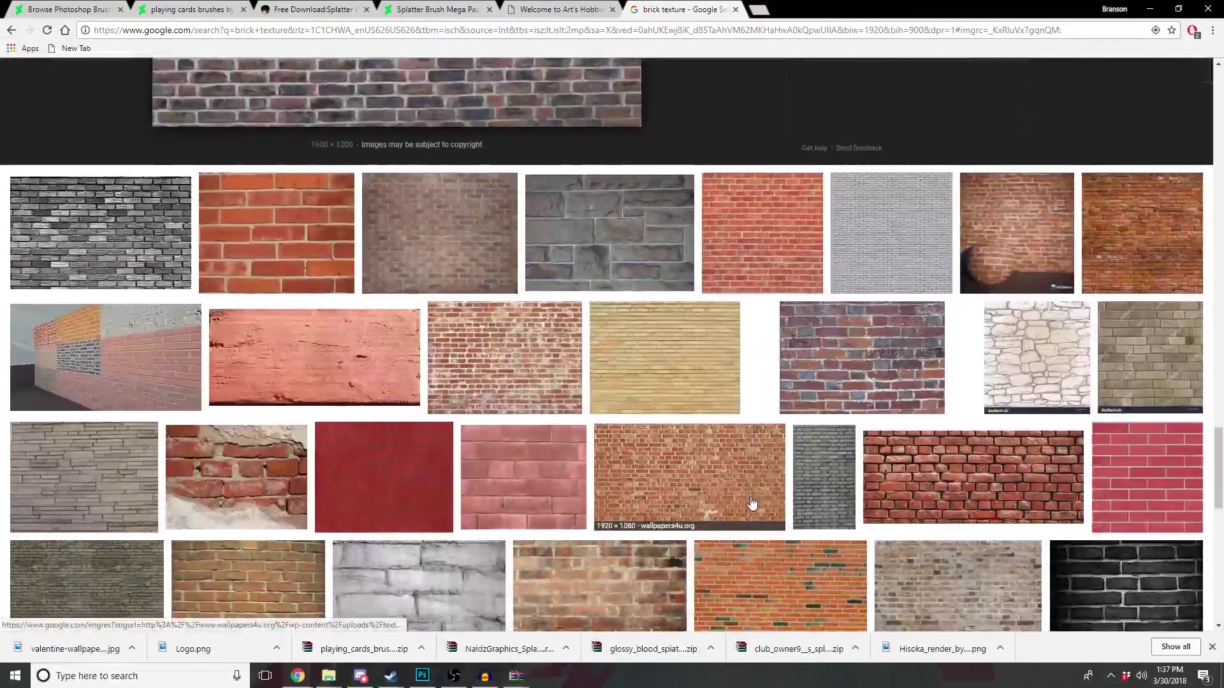
scroll(750, 498, down, 2)
scroll(749, 499, down, 2)
scroll(1187, 248, down, 2)
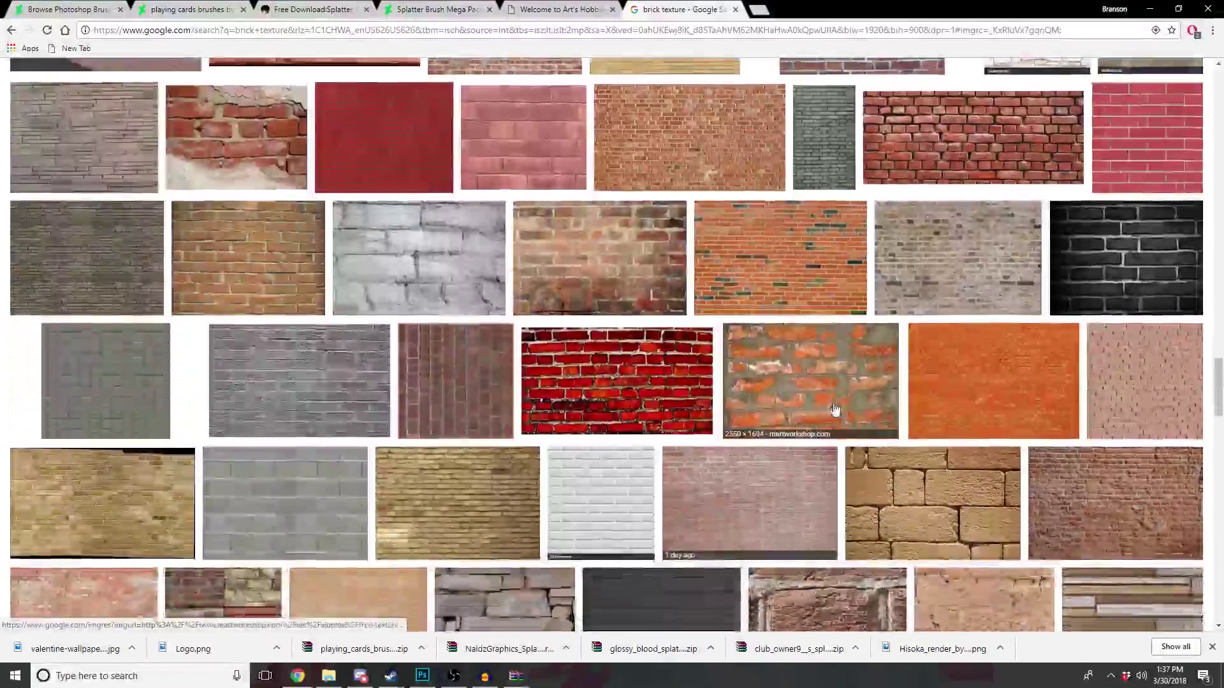
click(1187, 247)
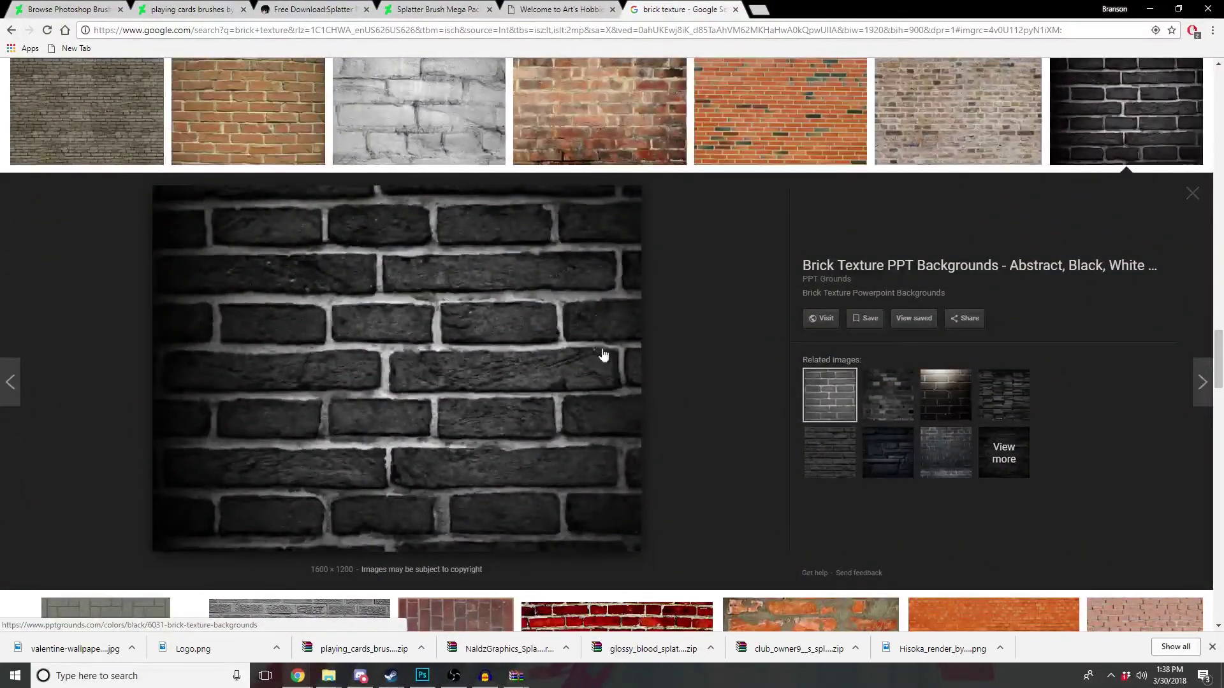
Step: Save the previewed black brick image into the Fight stick Art folder
right_click(364, 376)
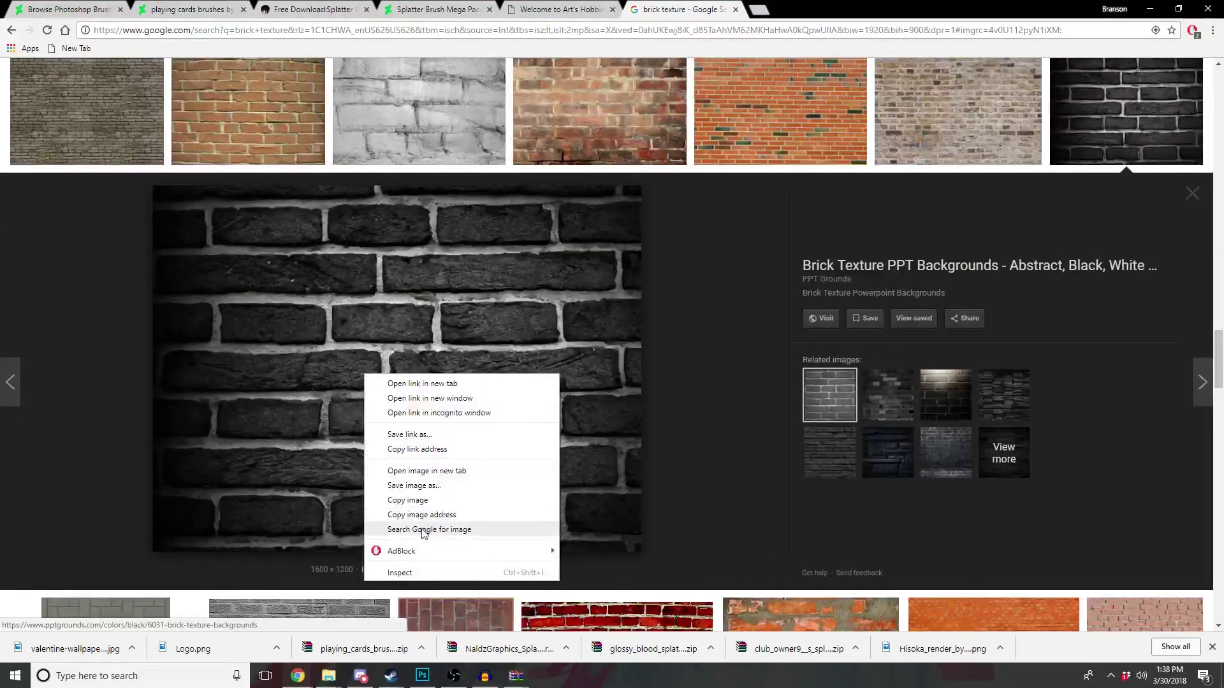
click(413, 485)
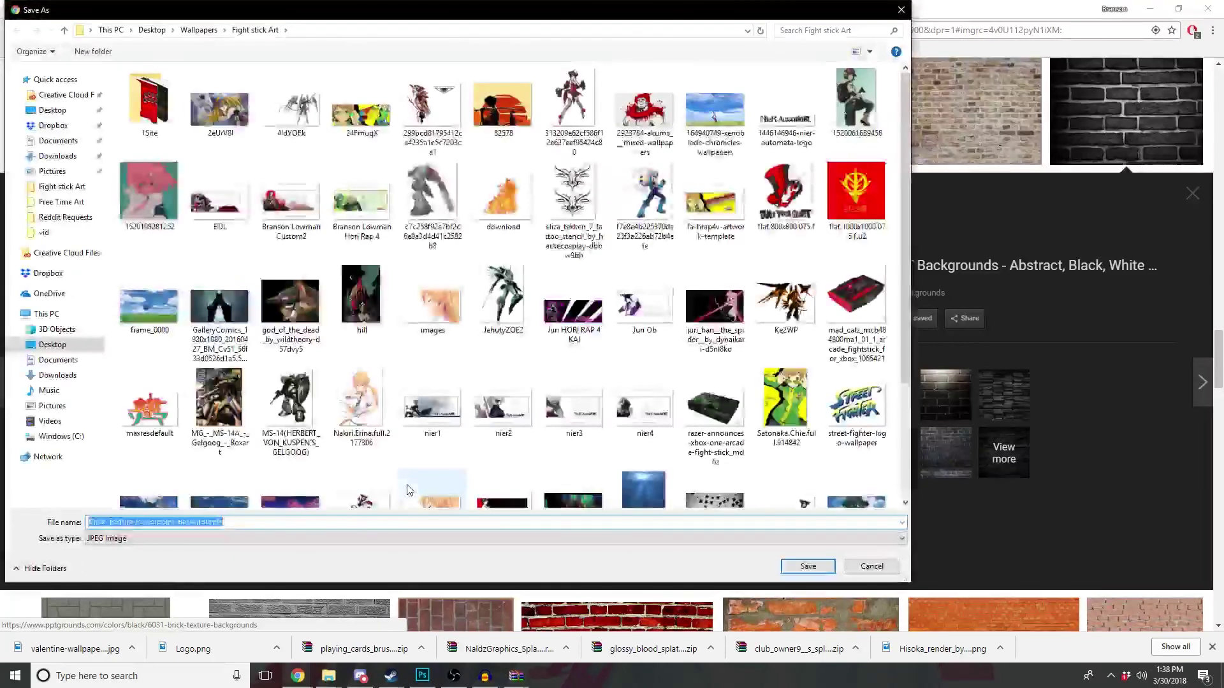
click(785, 568)
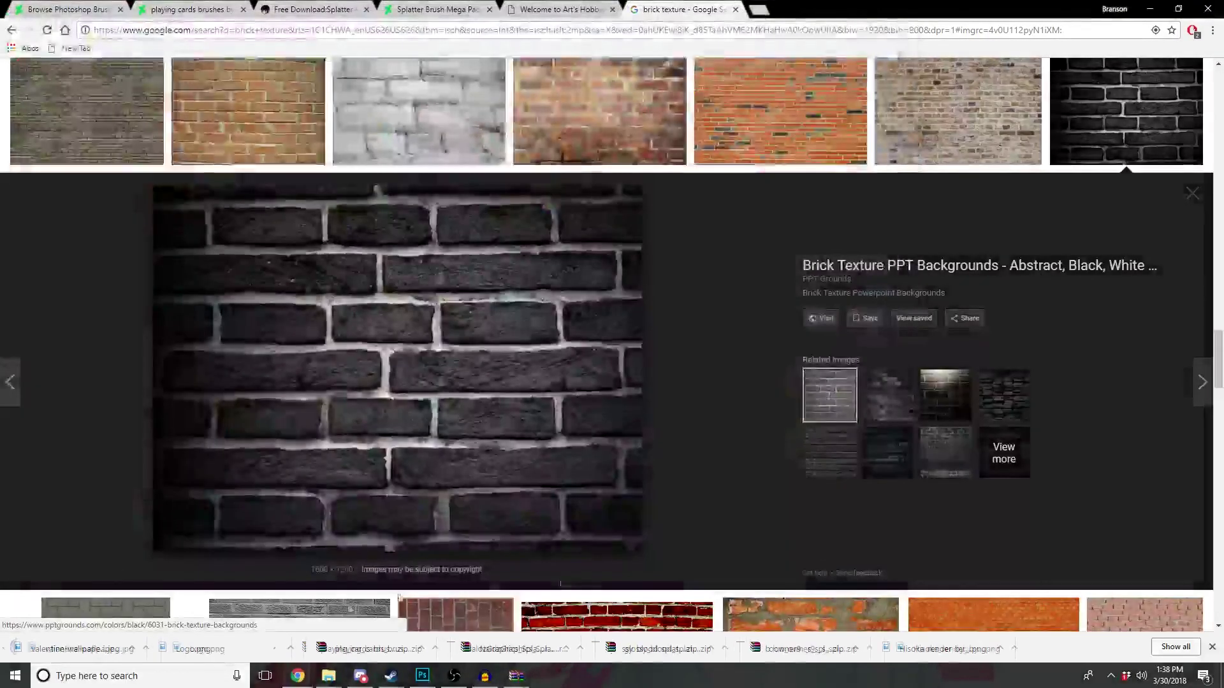
Step: Show the downloaded brick file in its folder and open it with Photoshop CC 2017
click(132, 648)
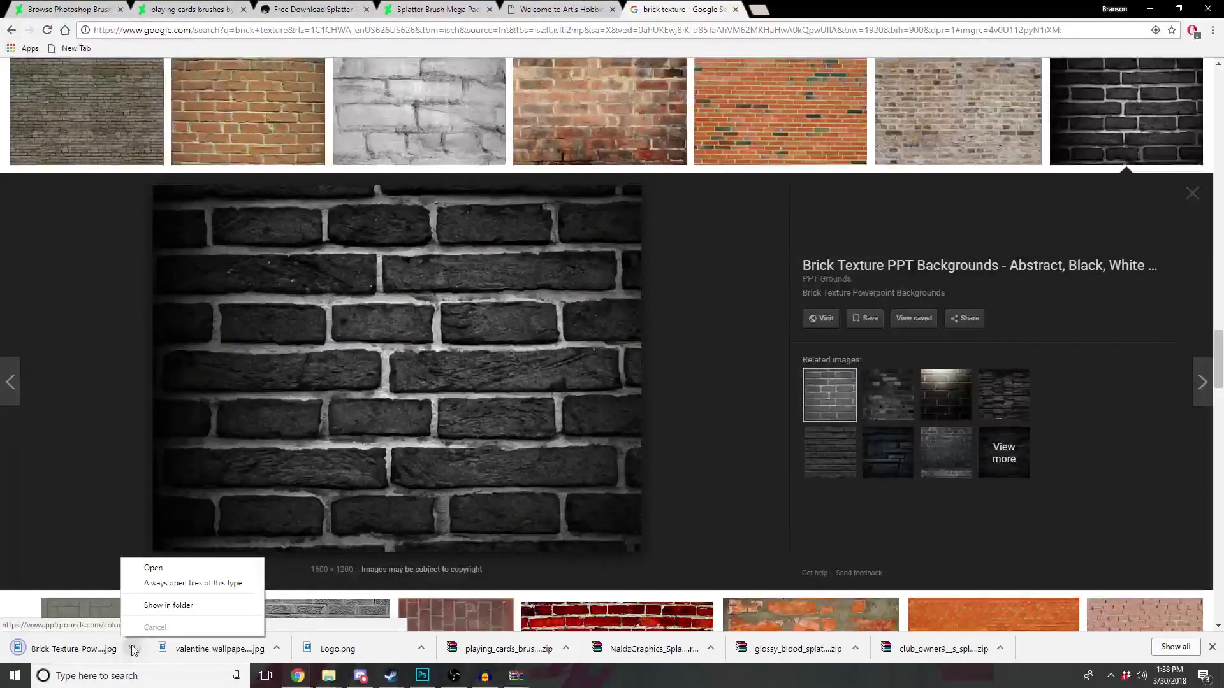
click(154, 606)
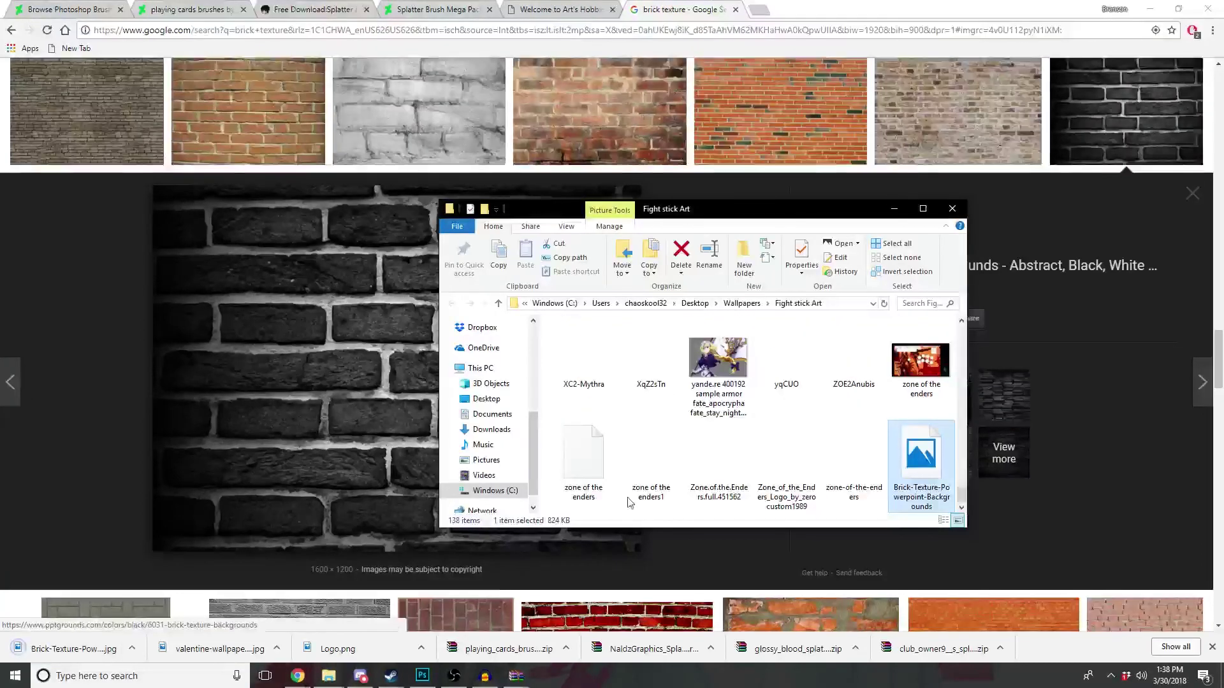
right_click(924, 463)
mouse_move(667, 370)
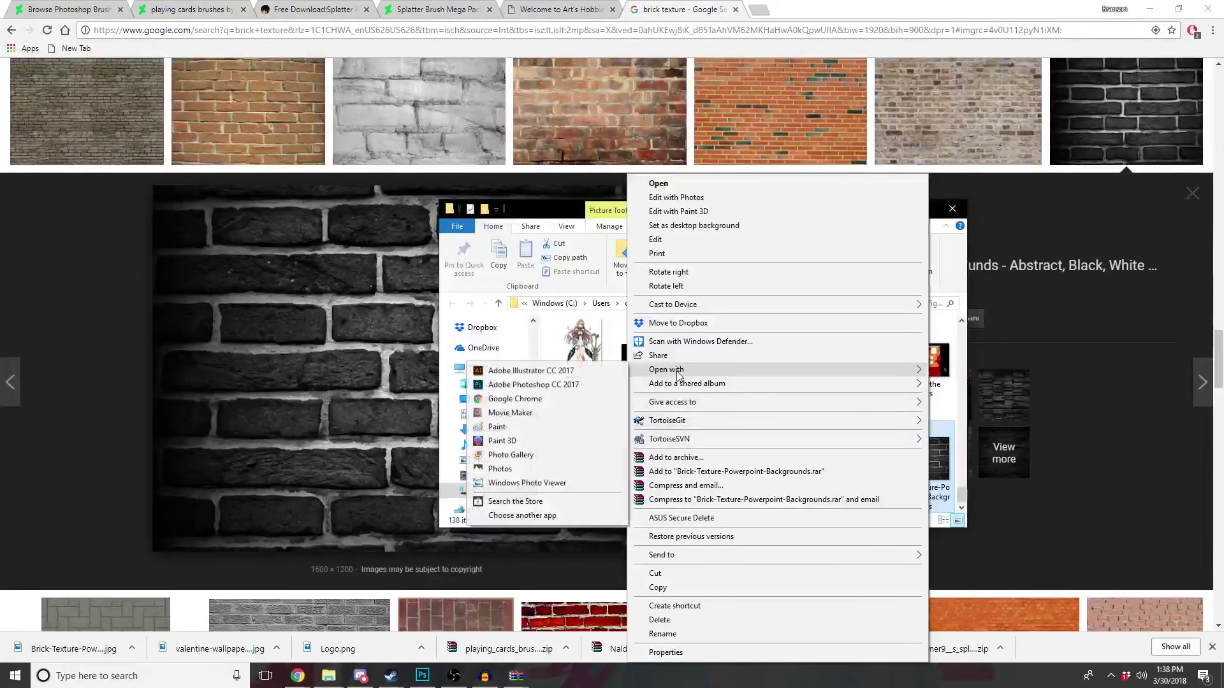
click(561, 388)
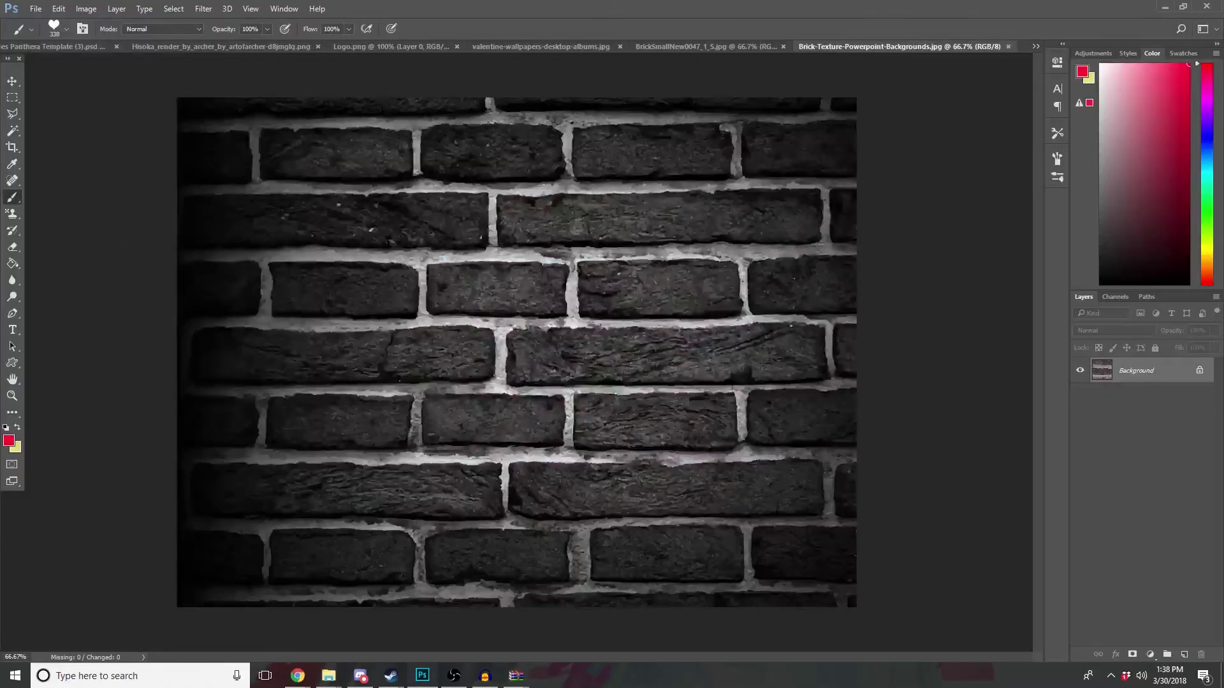
Step: Select the whole brick image and paste it into the fight stick template
click(12, 98)
drag(183, 68, 1197, 683)
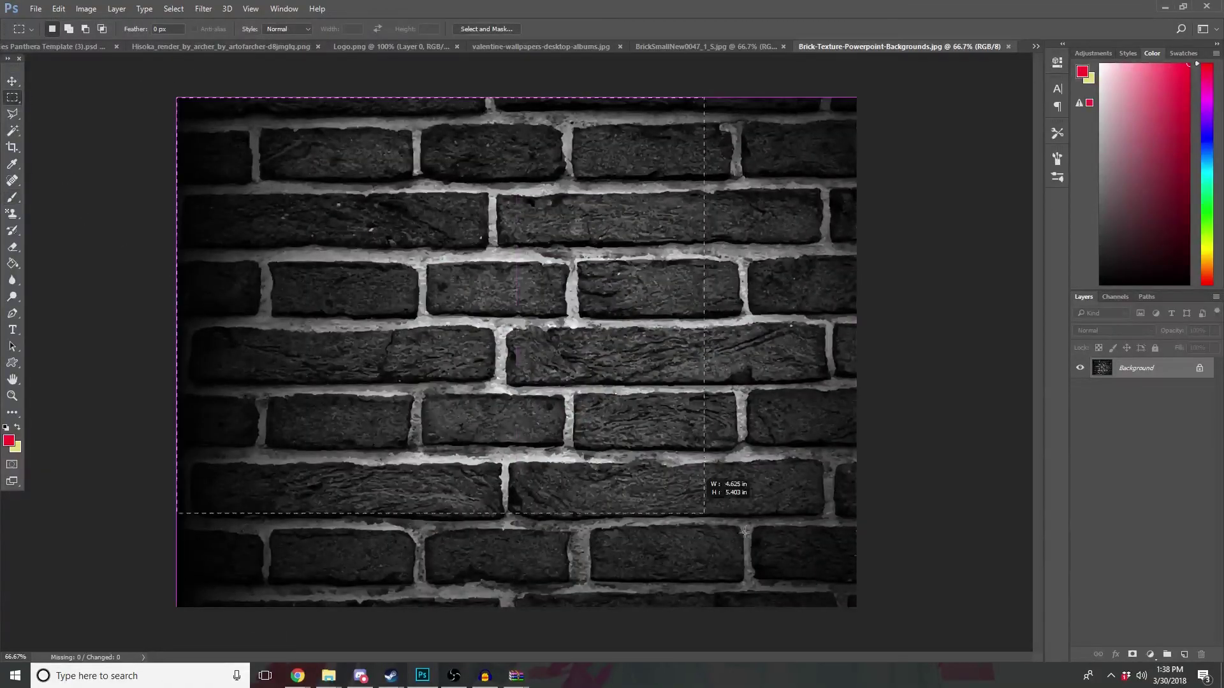
click(54, 48)
key(ctrl+v)
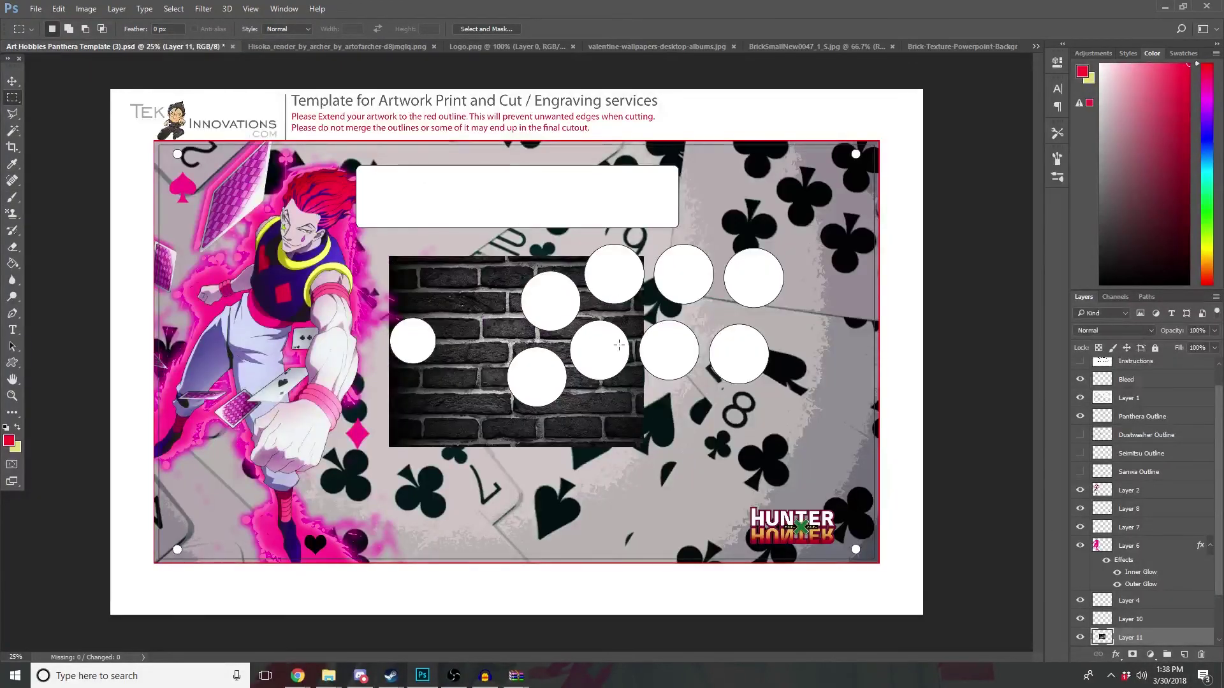
Step: Scale the pasted brick layer to about 274% so it covers the card area
key(ctrl+t)
drag(390, 447, 176, 607)
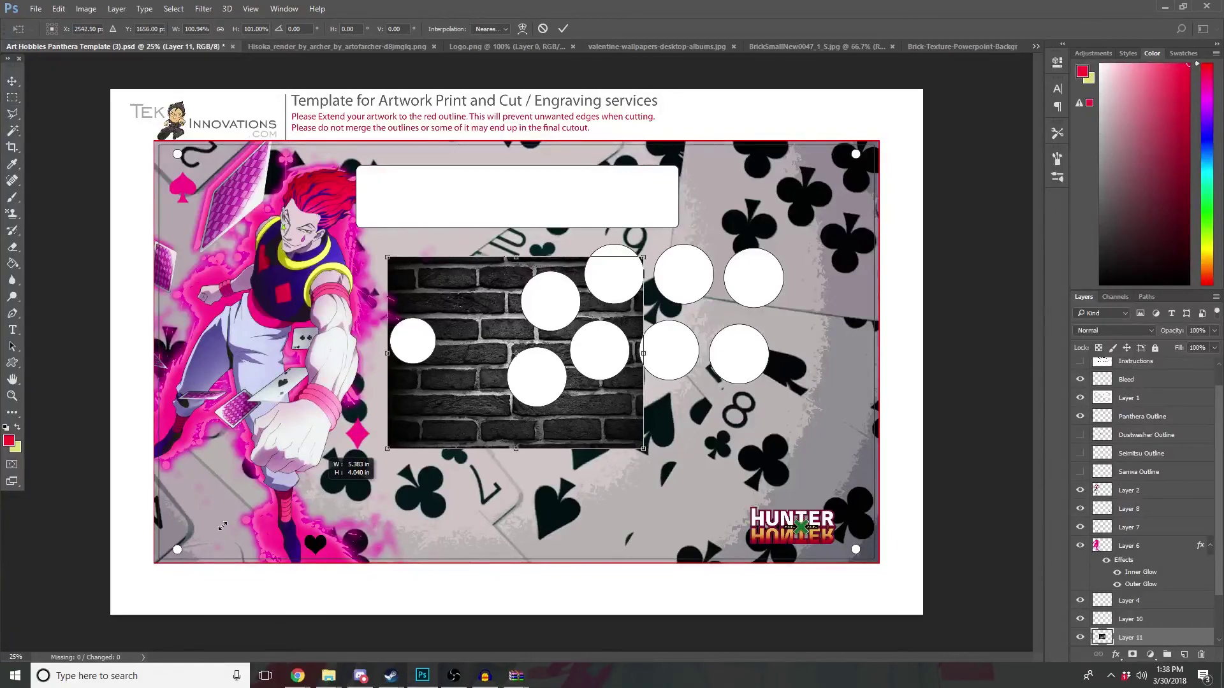
drag(460, 488, 427, 448)
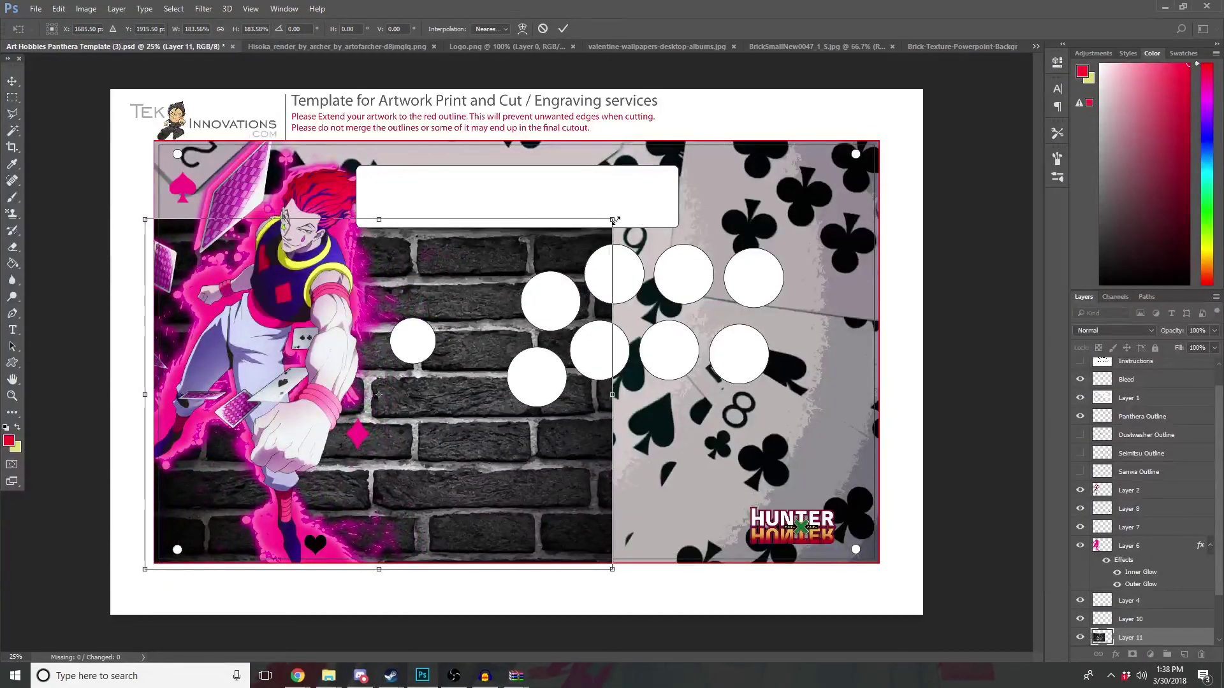
drag(610, 217, 982, 118)
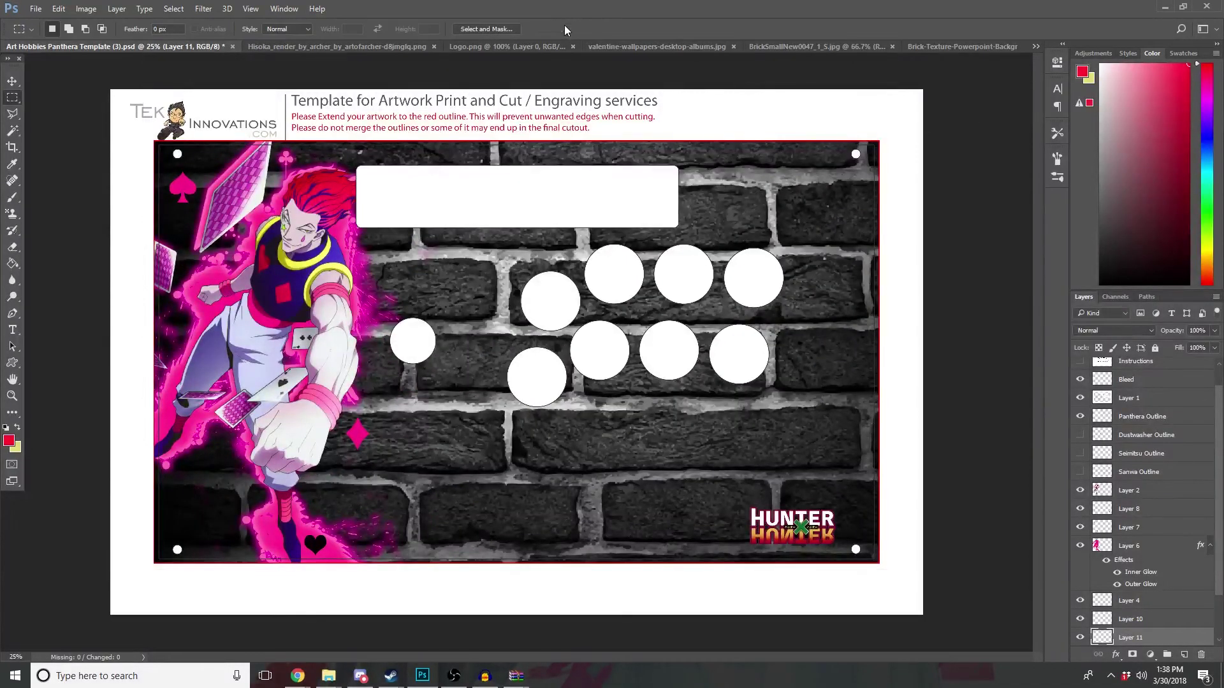
Step: Commit the brick texture resize, preview the brick layer in several blend modes, then return it to Normal
click(563, 27)
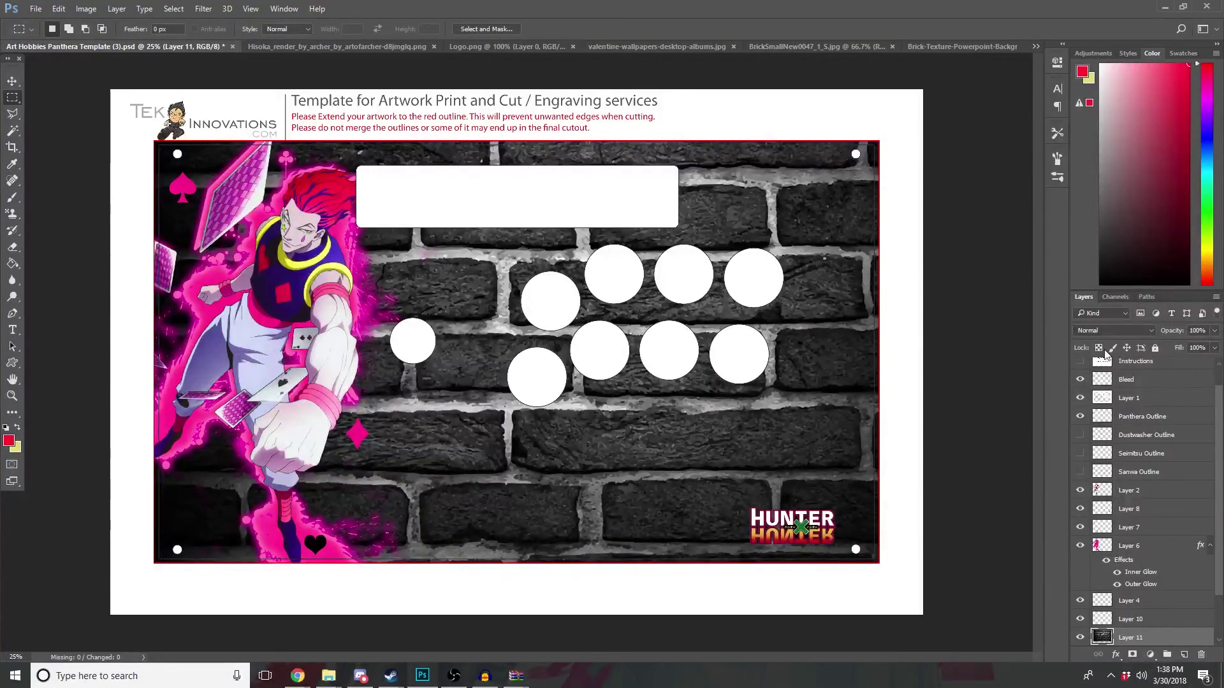
click(1102, 332)
click(1101, 329)
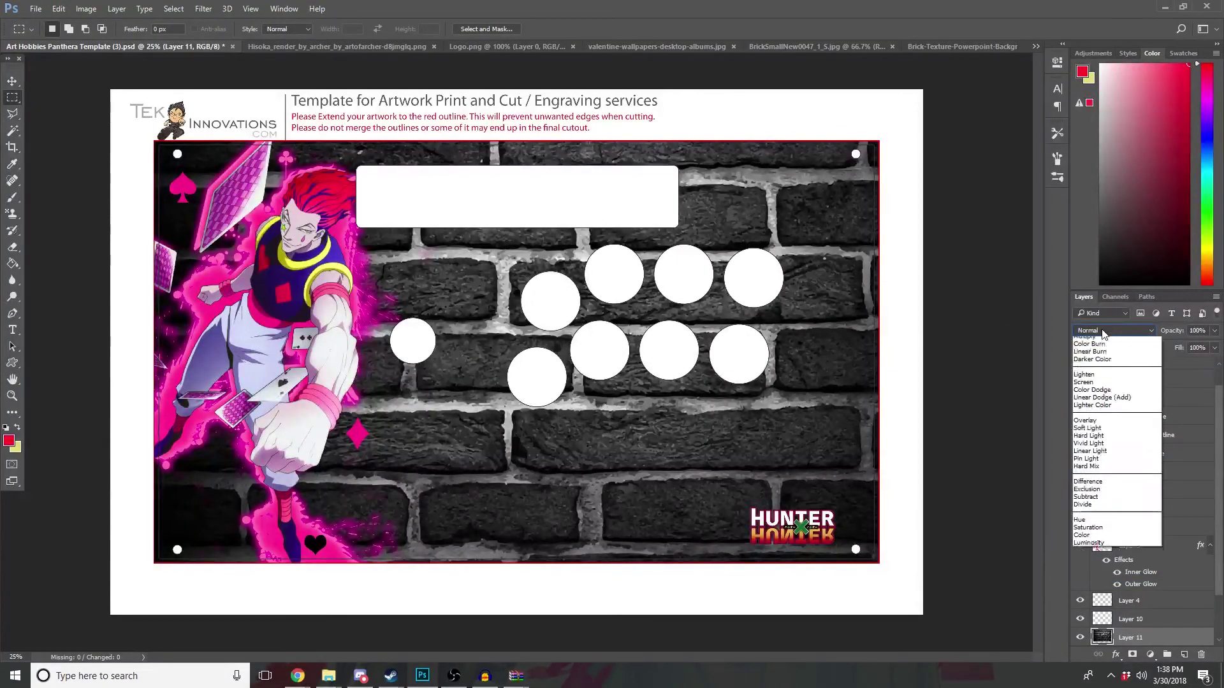
click(1102, 329)
click(1101, 329)
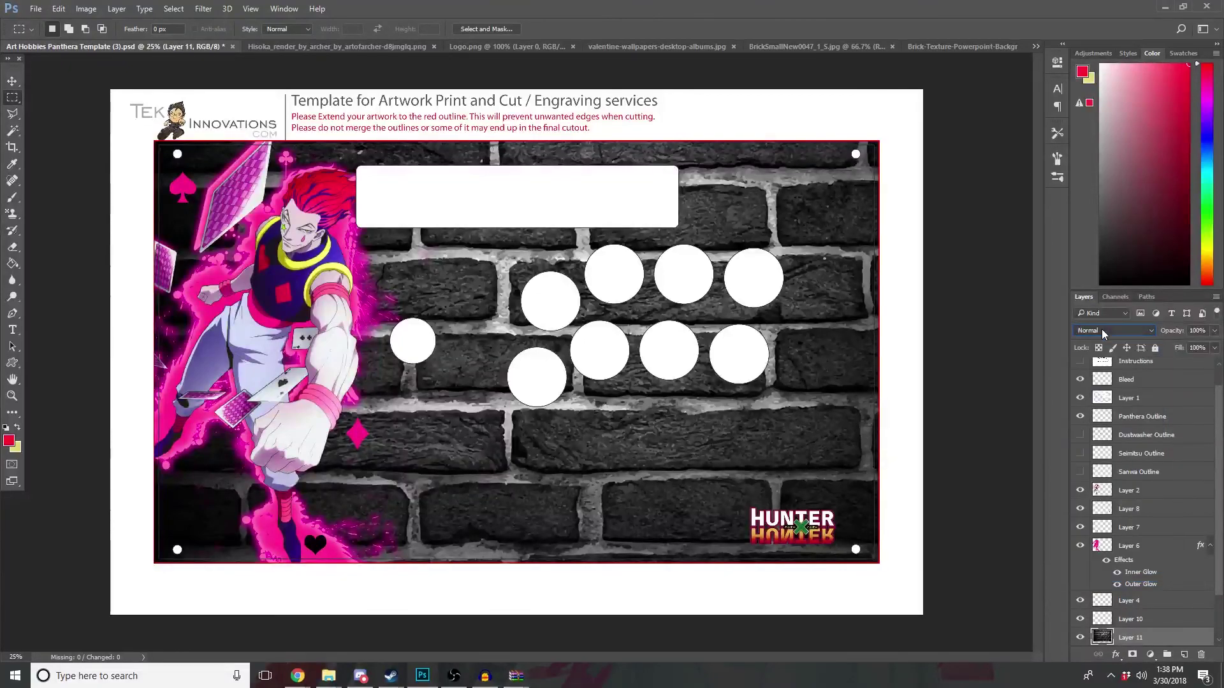
click(1103, 330)
scroll(1102, 329, down, 2)
scroll(1102, 329, down, 1)
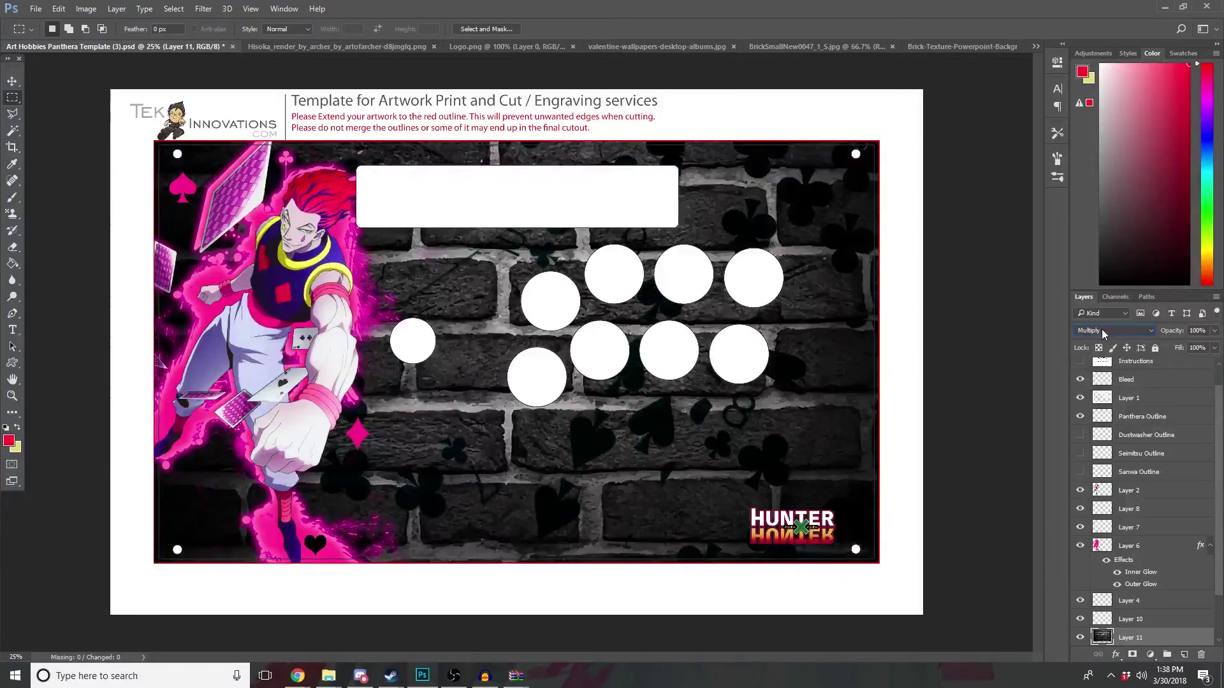
scroll(1102, 329, down, 1)
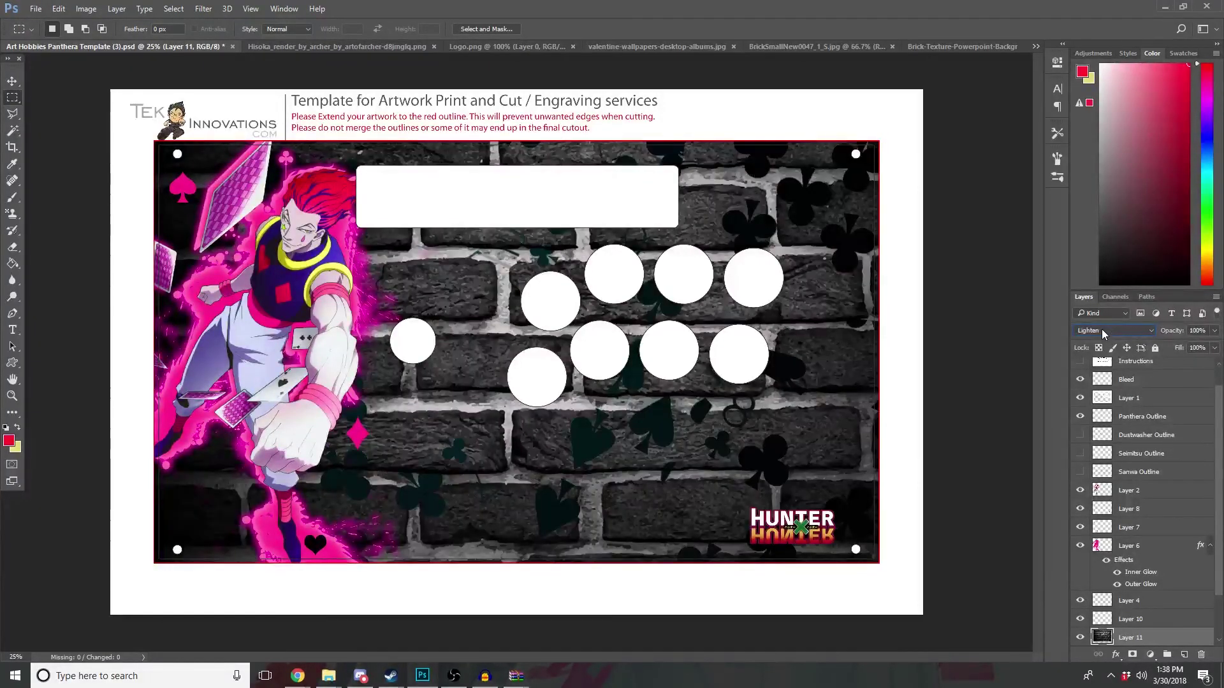
scroll(1101, 329, down, 1)
scroll(1101, 329, down, 1)
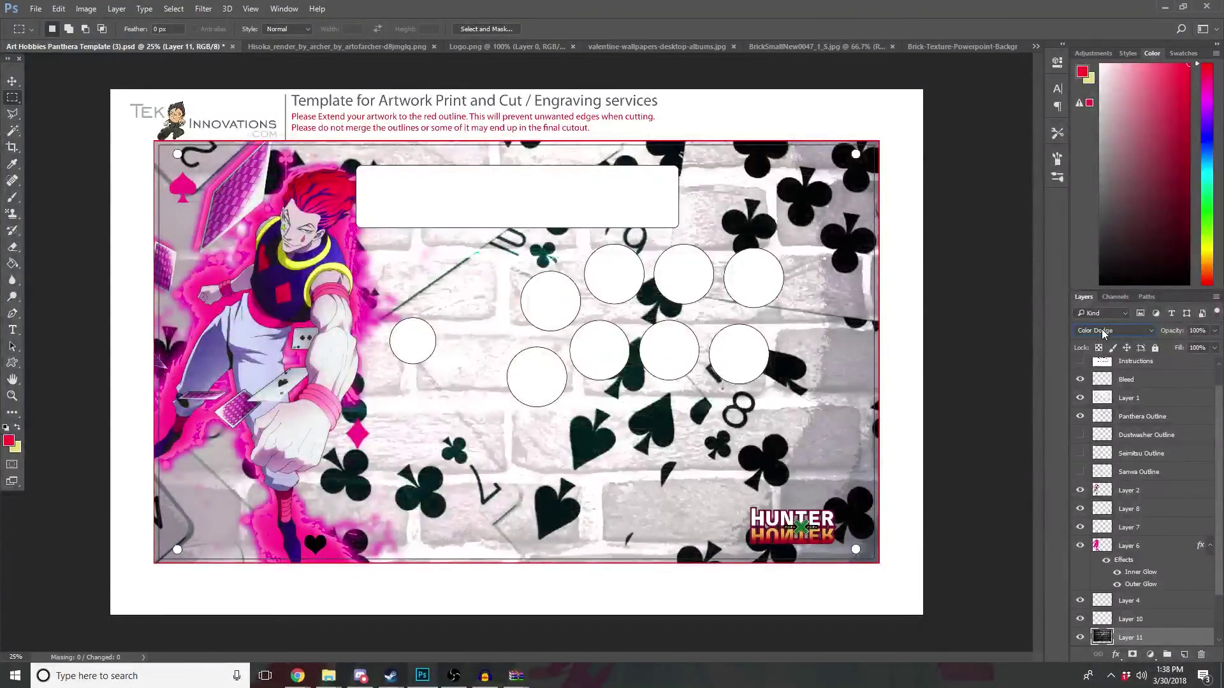
scroll(1102, 329, down, 1)
scroll(1102, 330, down, 1)
scroll(1101, 330, down, 1)
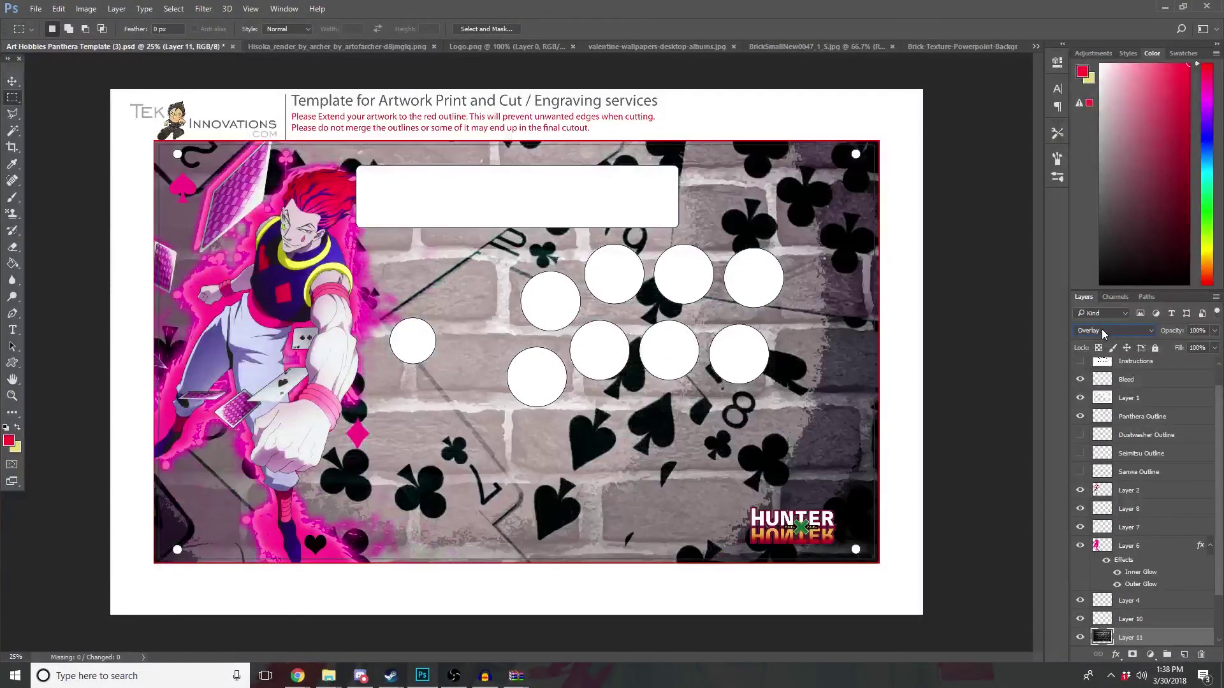
scroll(1101, 331, down, 1)
scroll(1101, 332, down, 1)
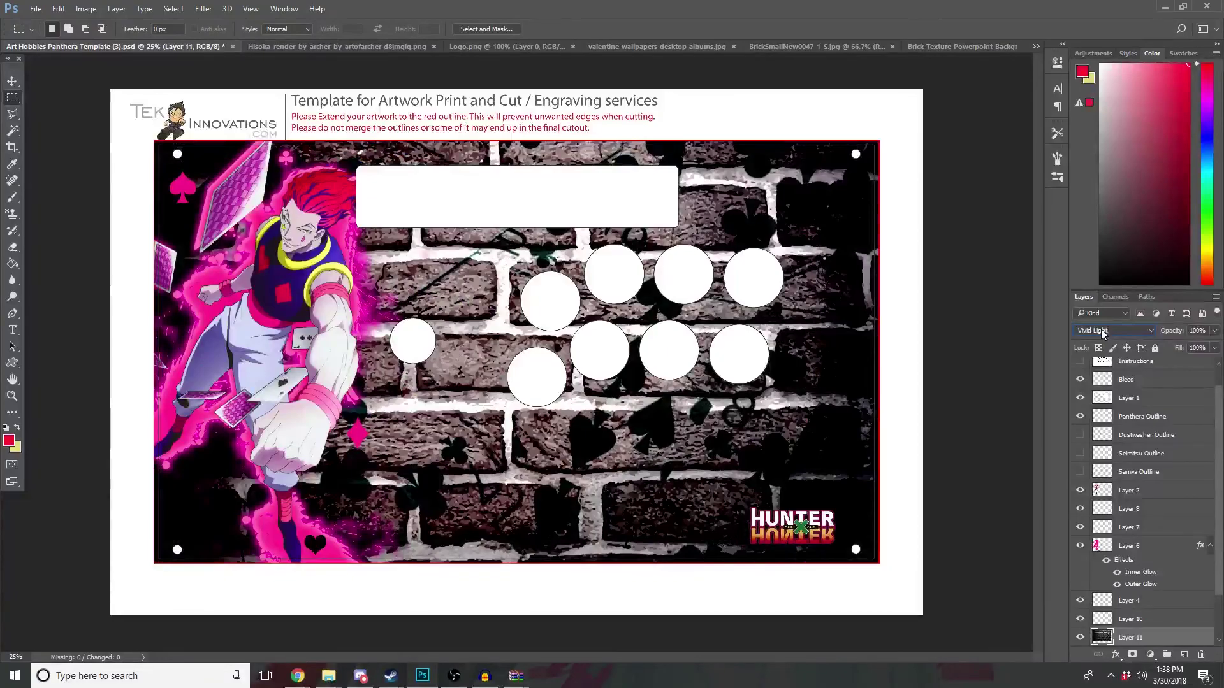
click(1103, 332)
click(1096, 341)
scroll(1140, 603, down, 3)
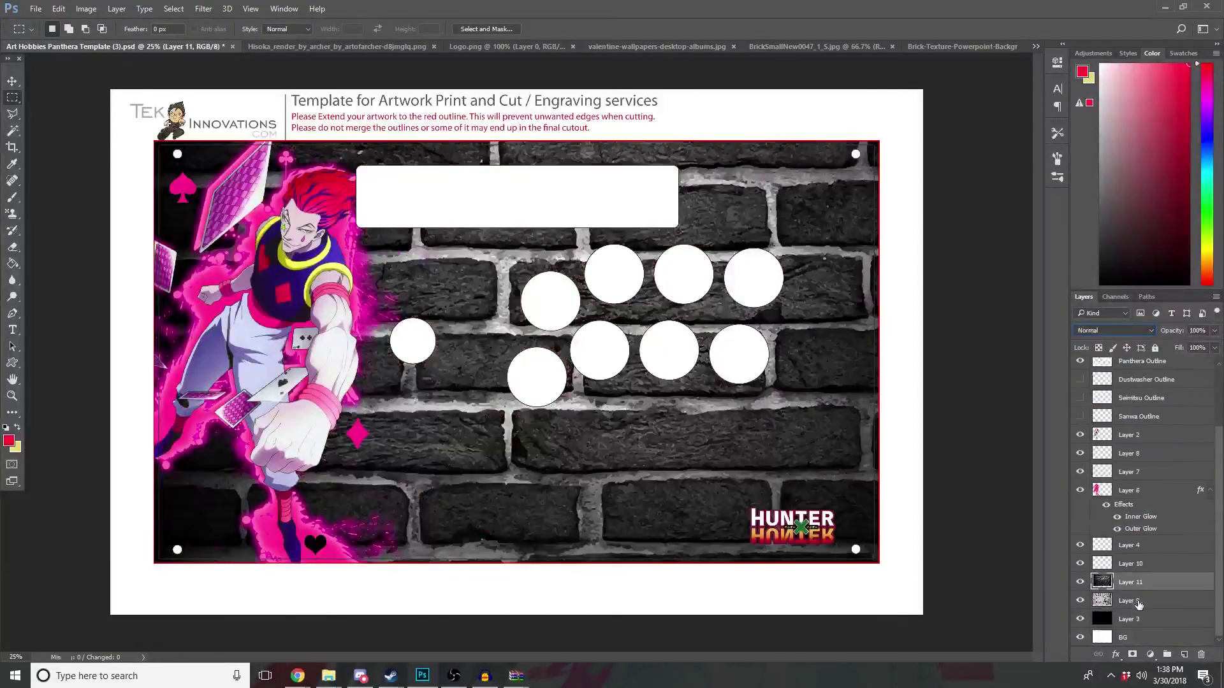
Step: Move Layer 9's card pattern above the brick Layer 11 and set its blend mode to Subtract
drag(1140, 602, 1125, 585)
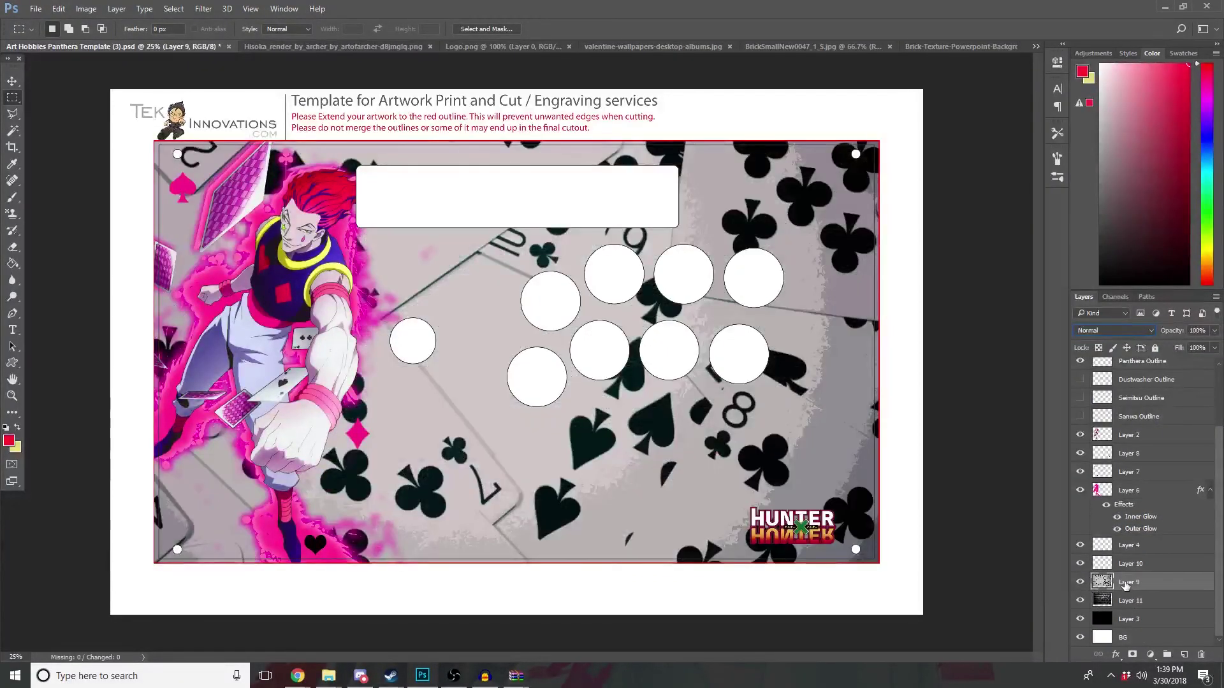
click(1114, 331)
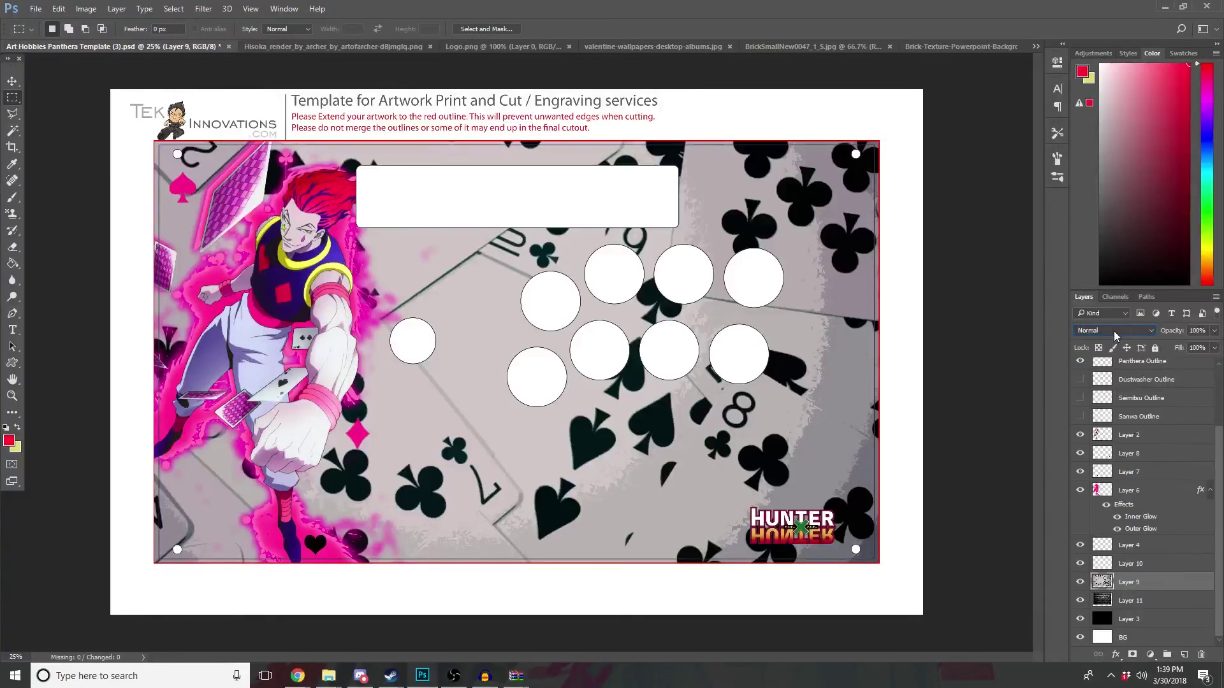
scroll(1114, 331, down, 1)
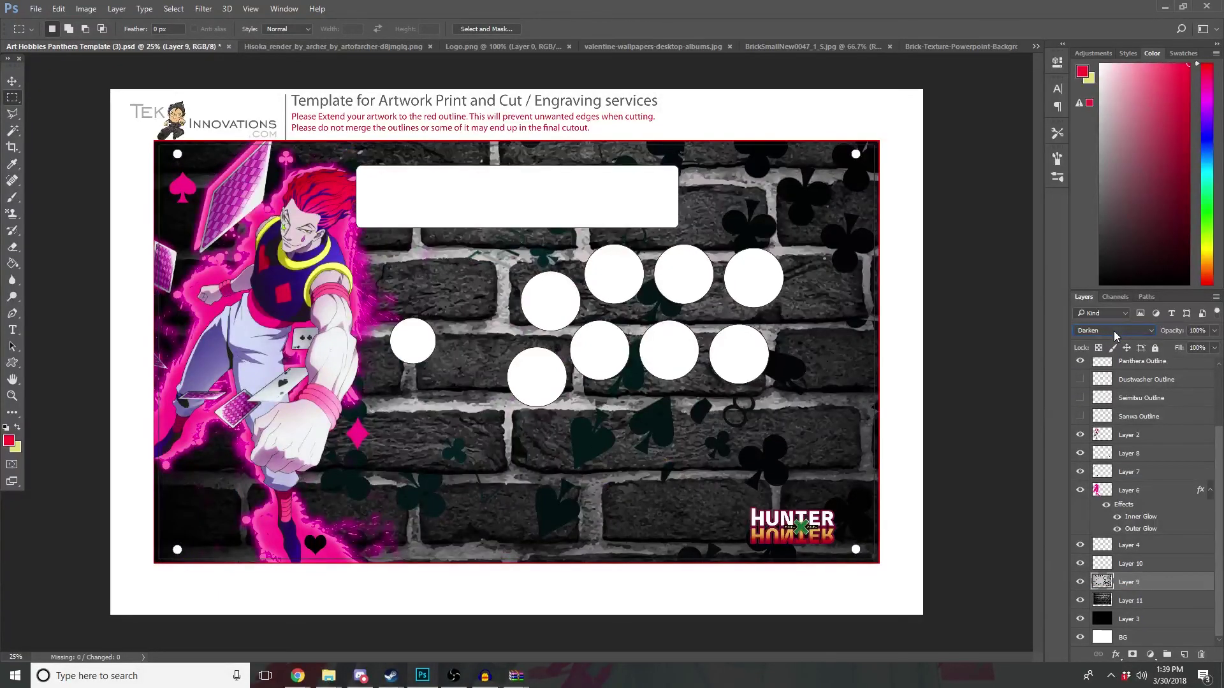
scroll(1114, 331, down, 1)
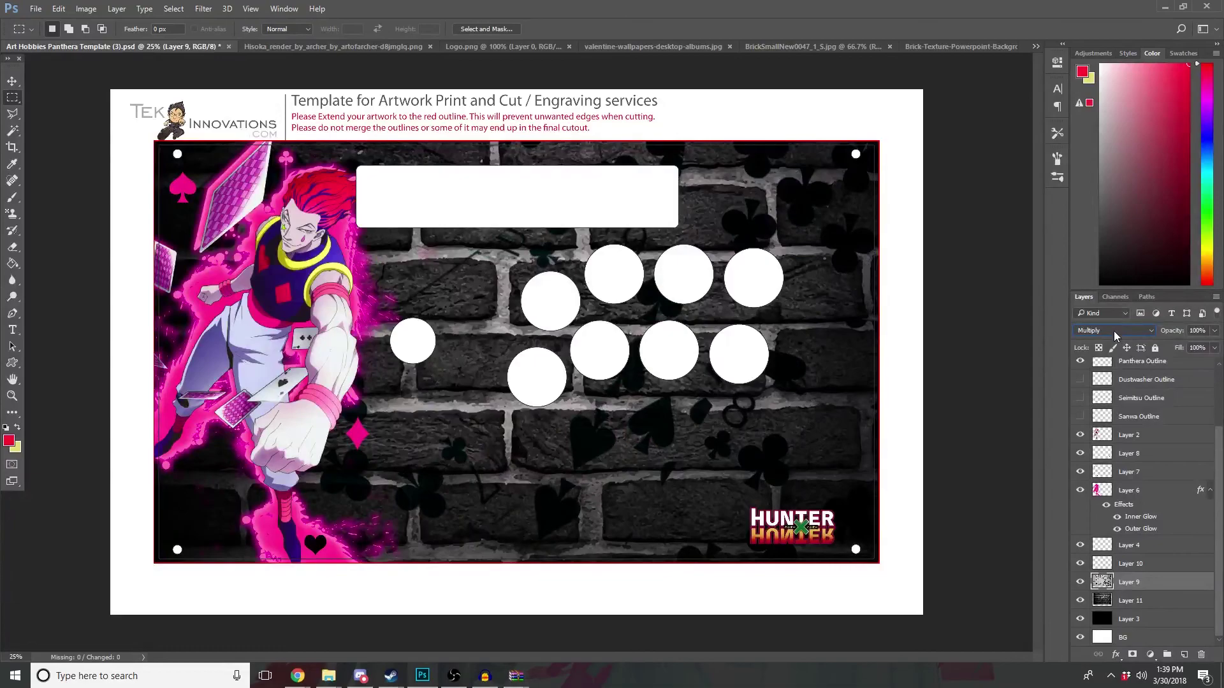
scroll(1114, 331, down, 1)
scroll(1114, 331, down, 2)
scroll(1114, 331, down, 1)
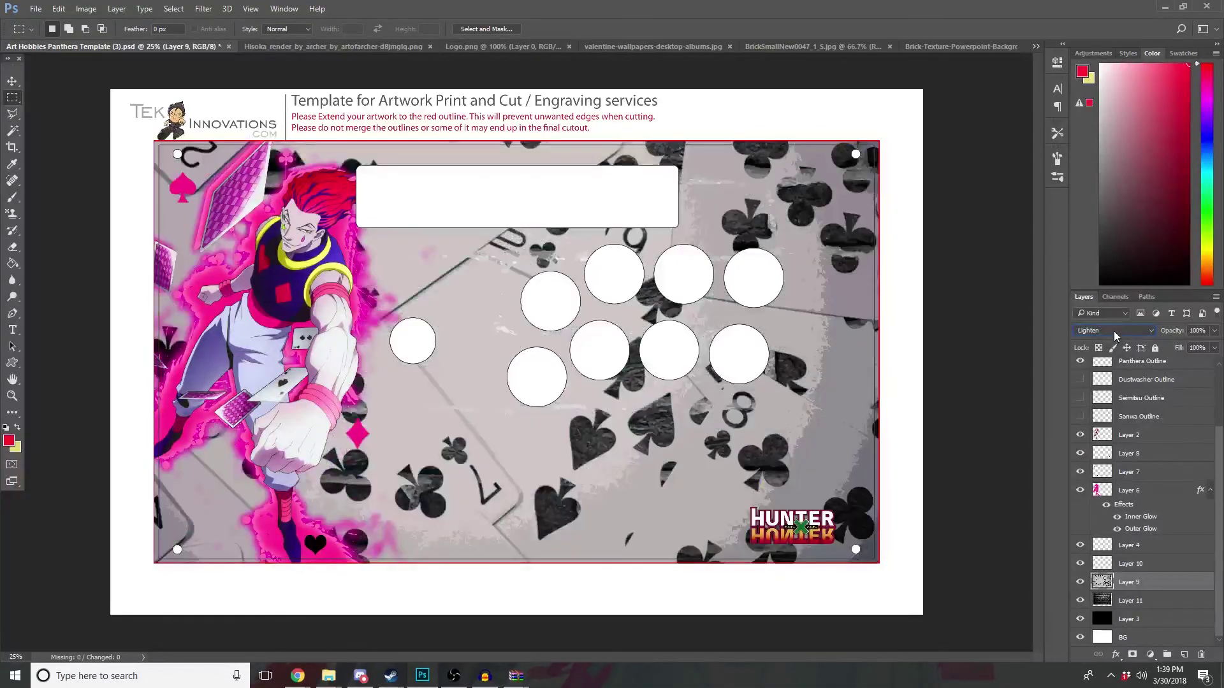
scroll(1114, 331, down, 1)
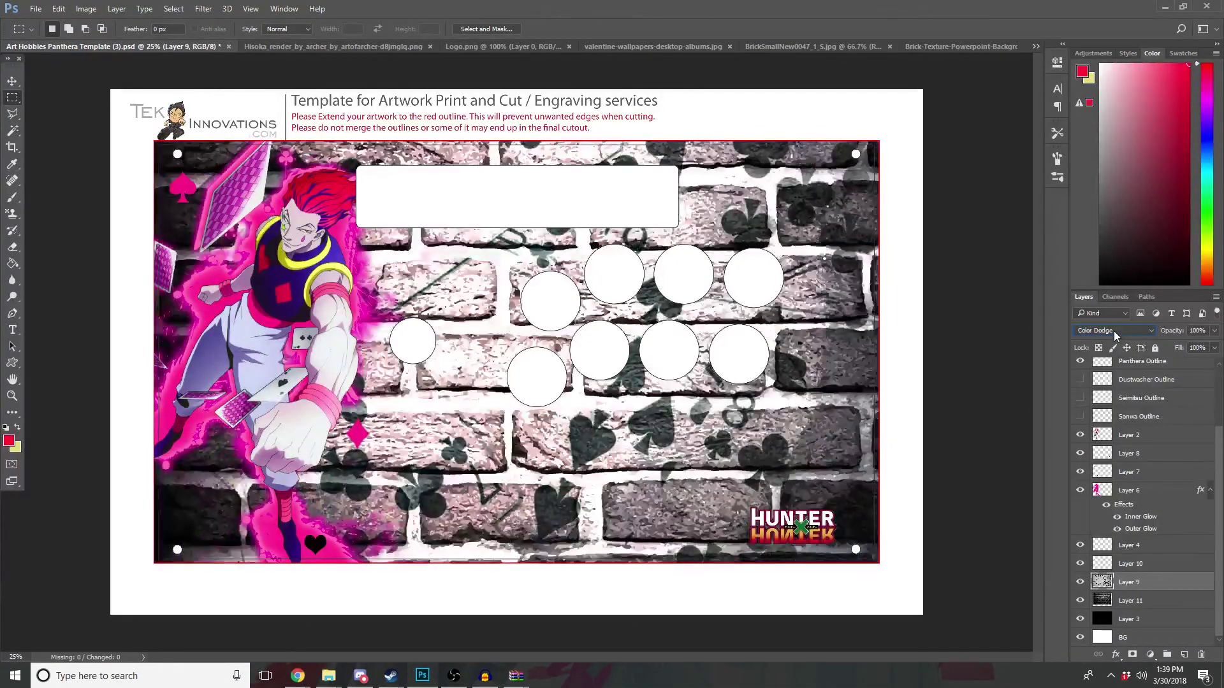
scroll(1114, 331, down, 1)
scroll(1114, 331, down, 1)
scroll(1114, 330, down, 1)
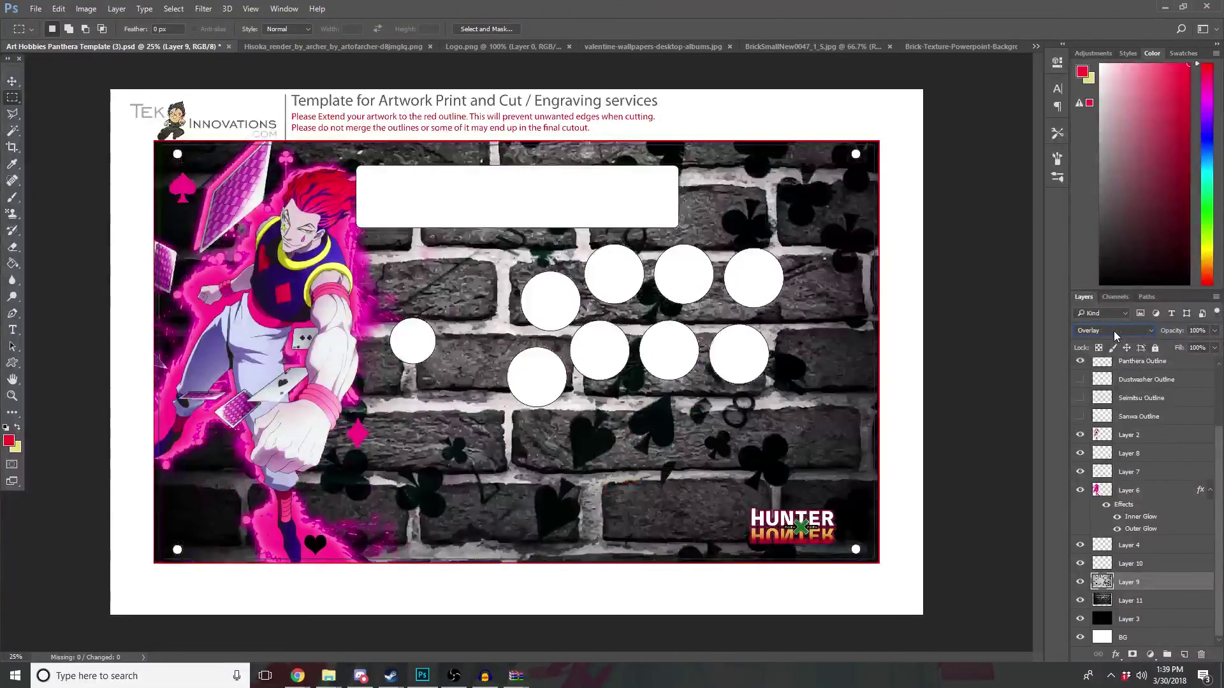
scroll(1114, 331, down, 1)
scroll(1114, 331, down, 1)
scroll(1116, 331, down, 1)
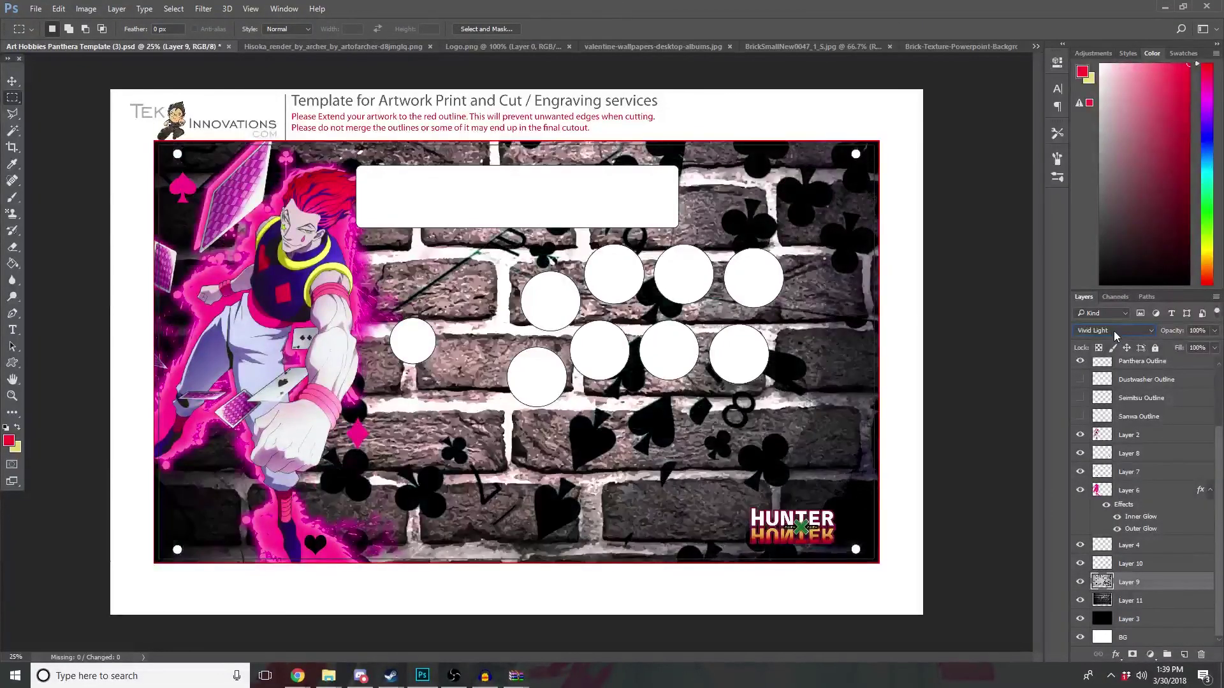
scroll(1116, 331, down, 1)
scroll(1114, 331, down, 1)
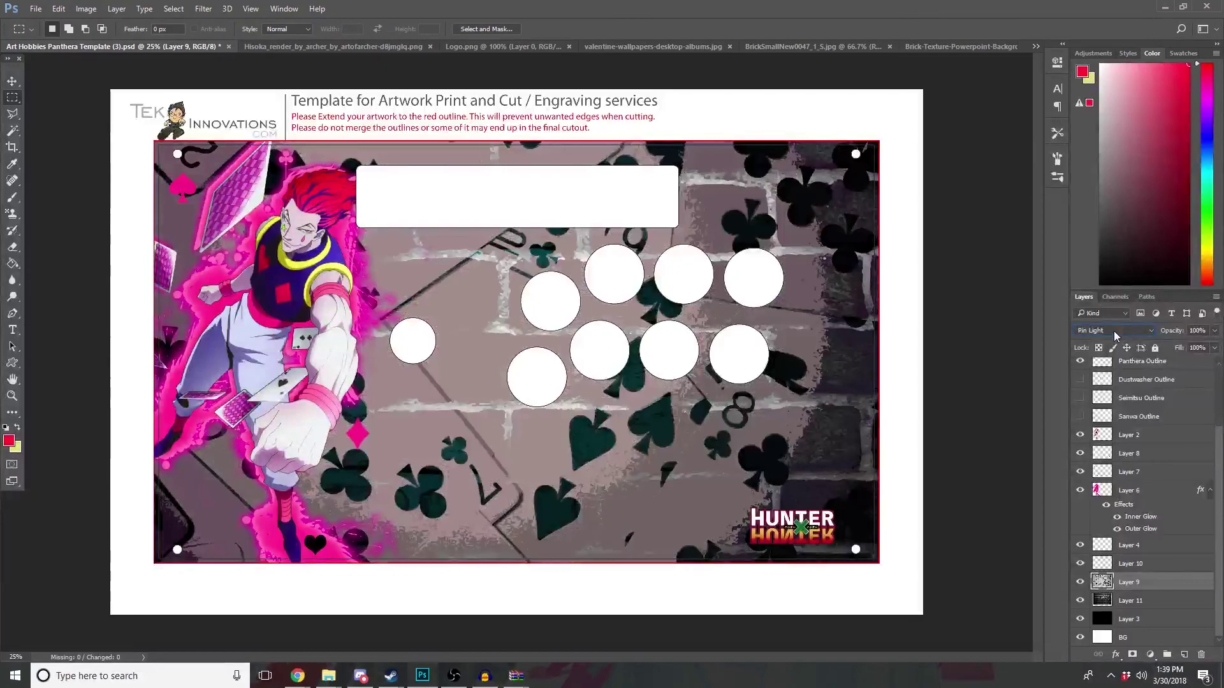
scroll(1114, 331, down, 1)
scroll(1115, 335, down, 1)
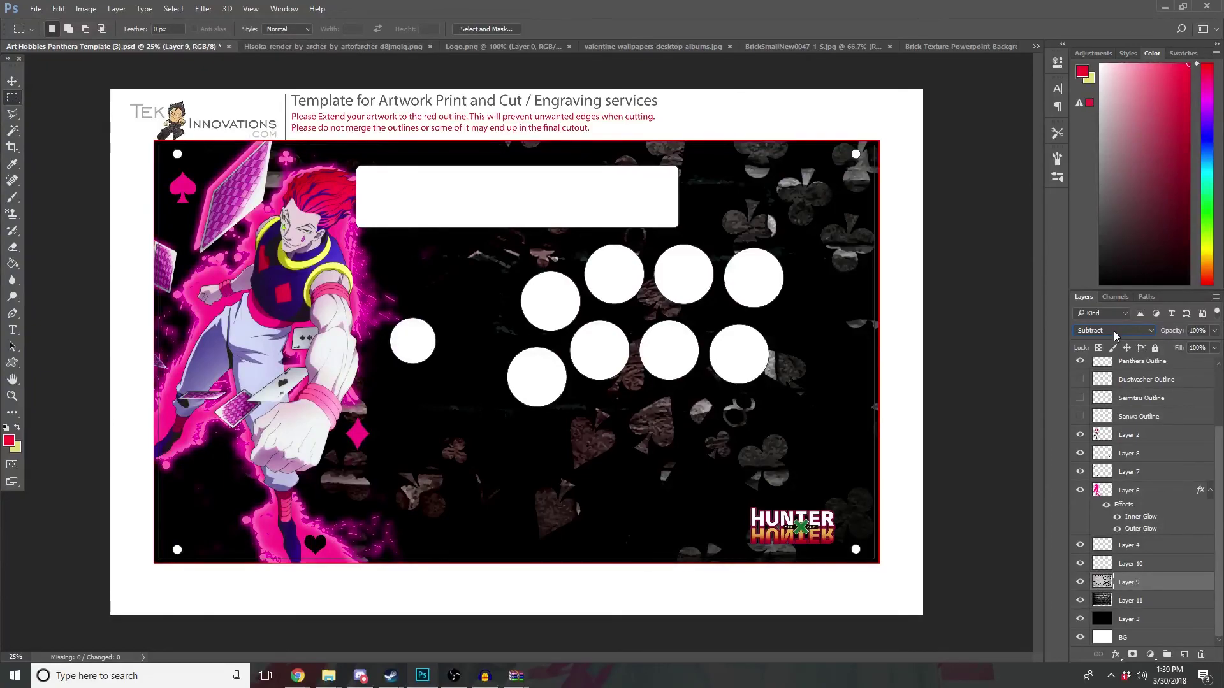
Step: Hide the brick wall Layer 11 and fill a new layer with red, then dark maroon
click(1112, 603)
click(1081, 602)
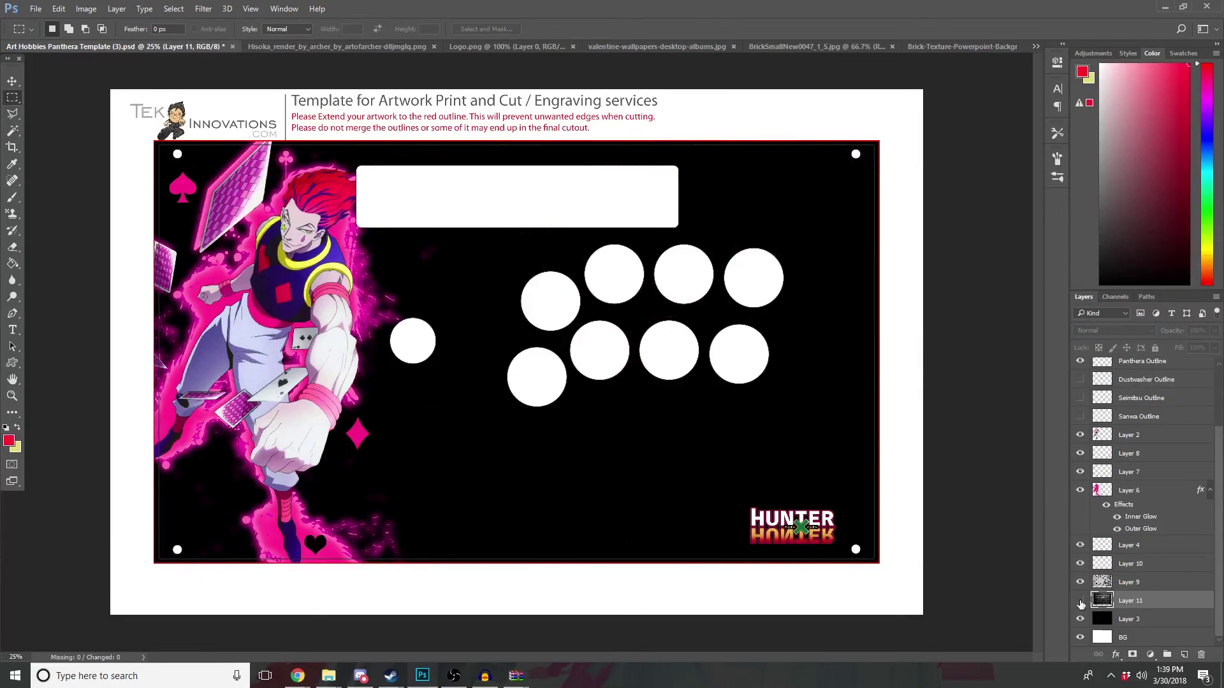
click(1184, 654)
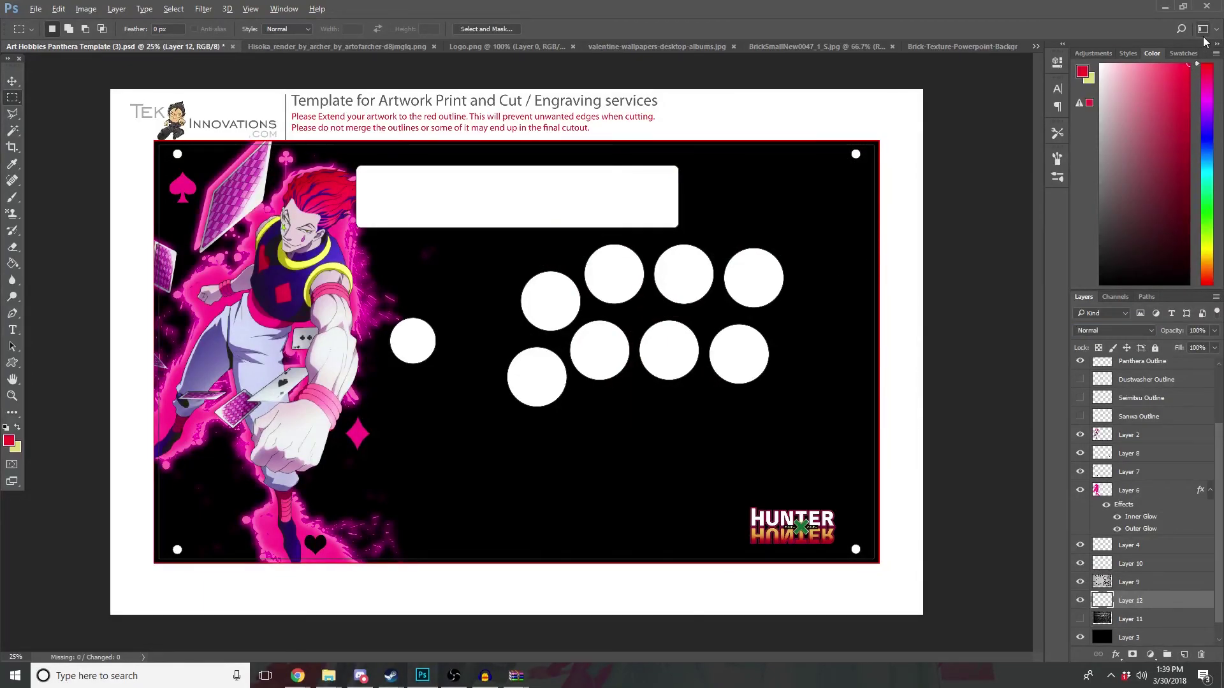
key(alt+BackSpace)
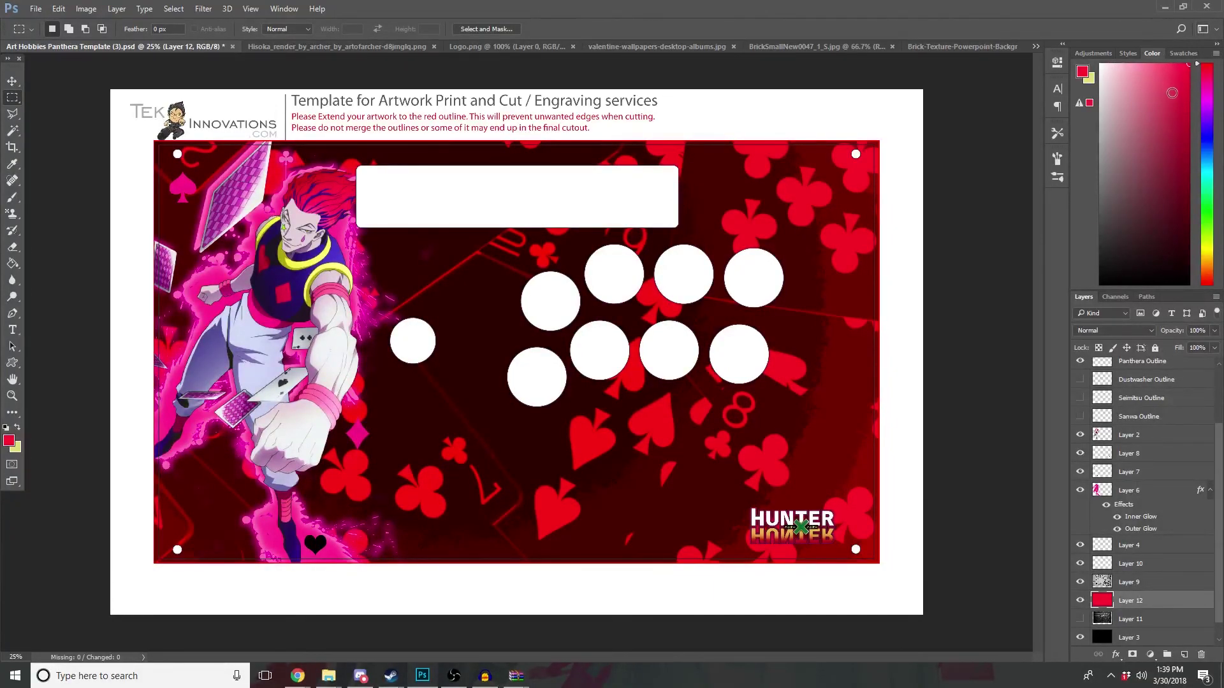
click(1126, 206)
key(alt+BackSpace)
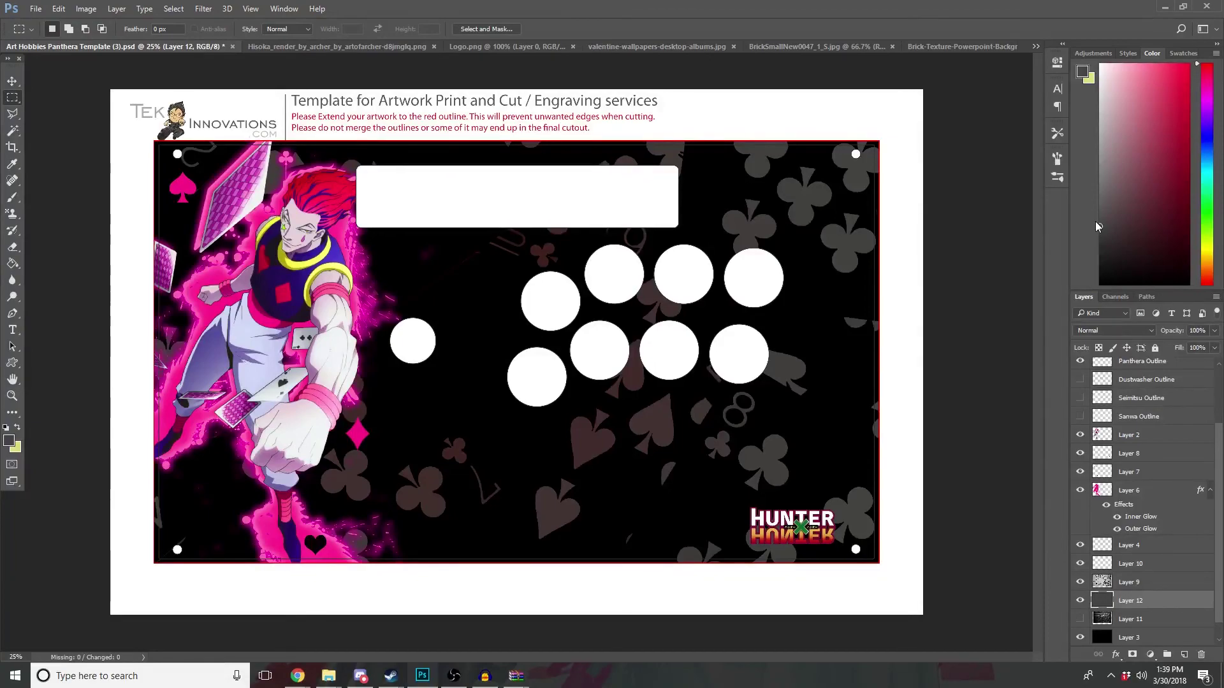
Step: Try white and bright magenta fills on the new layer, ending with dark grey
click(1100, 65)
key(alt+BackSpace)
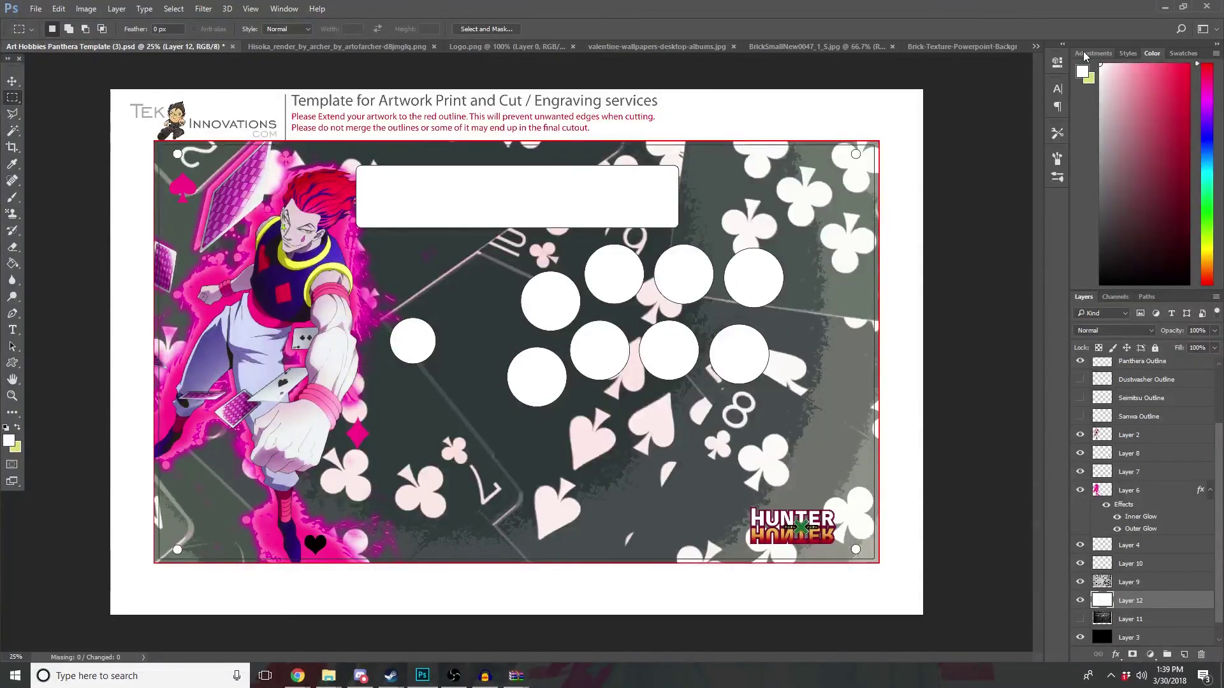
key(ctrl+z)
click(1206, 98)
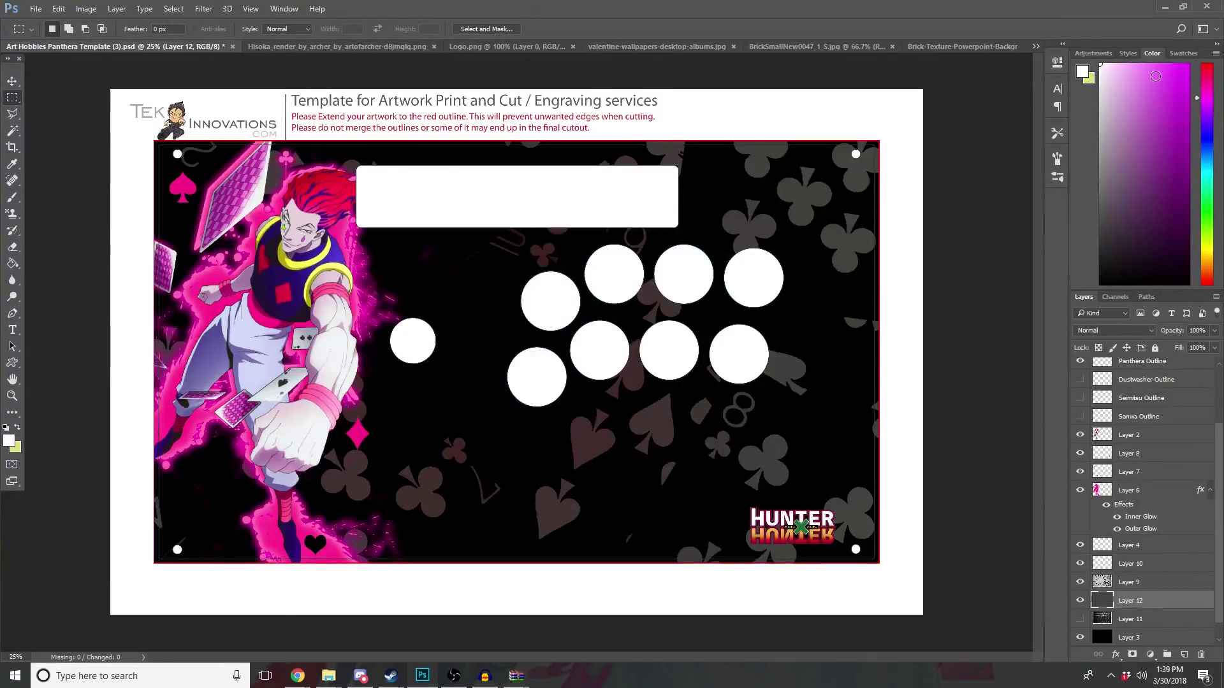
drag(1156, 77, 1208, 45)
key(alt+BackSpace)
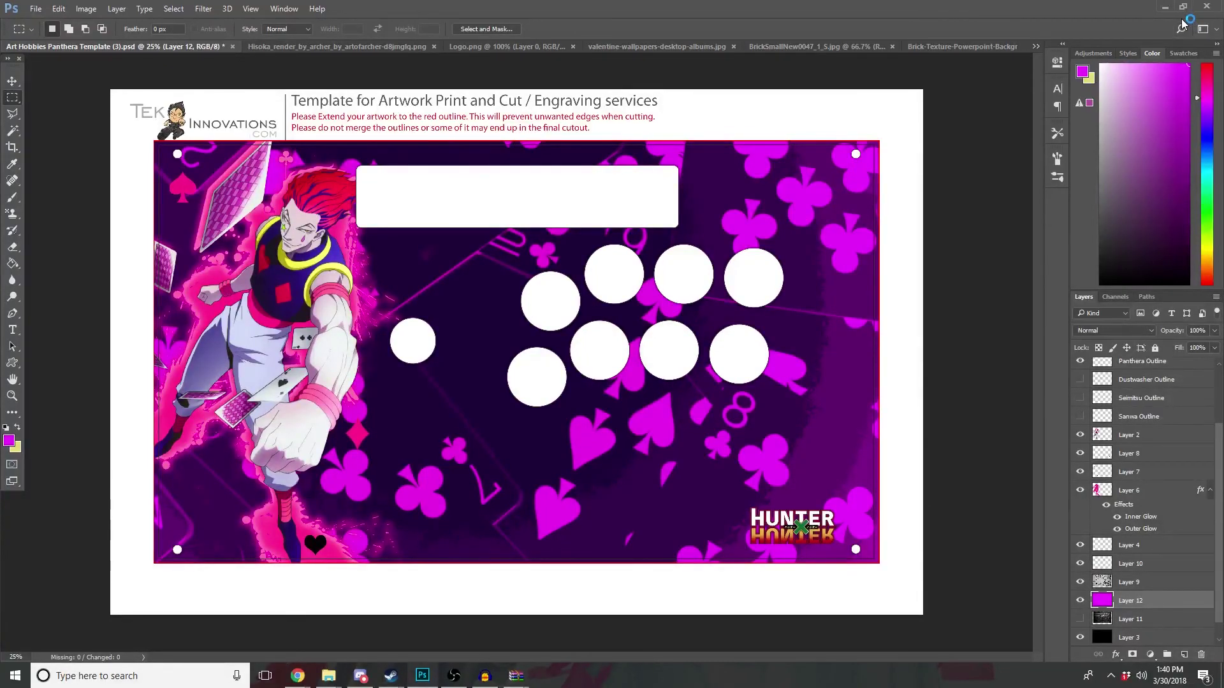
key(ctrl+shift+u)
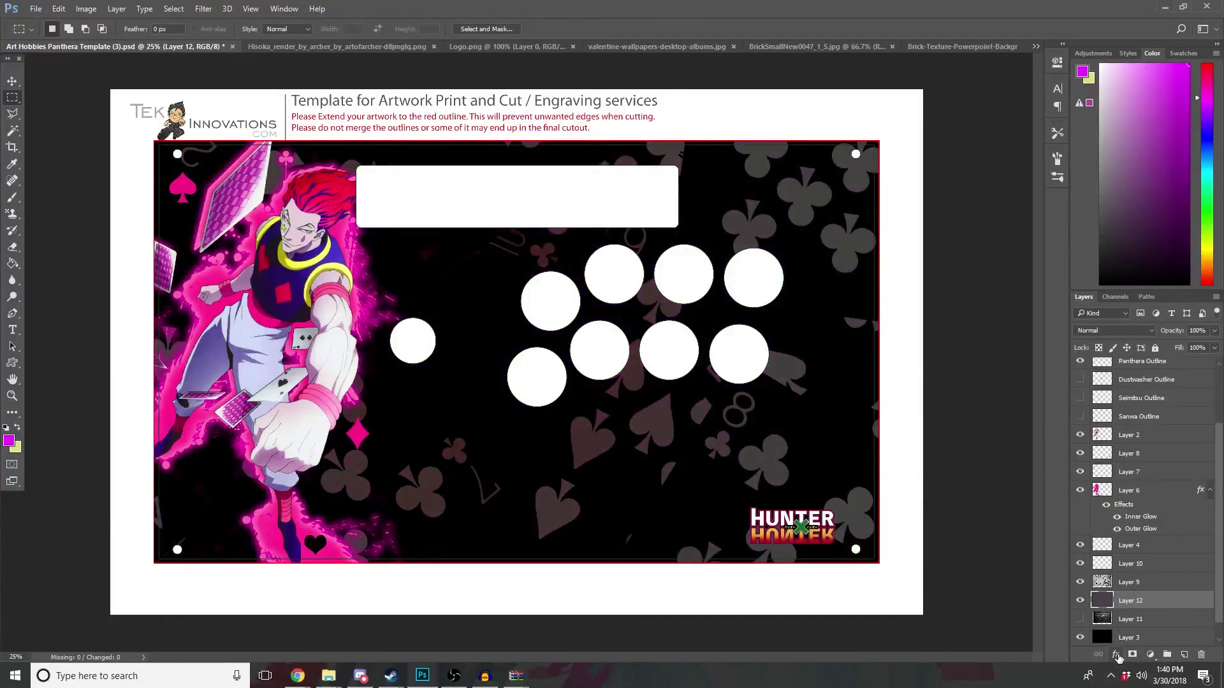
Step: In Gradient Overlay, choose the Foreground to Background gradient and move its right stop to 62%
click(1117, 657)
key(Escape)
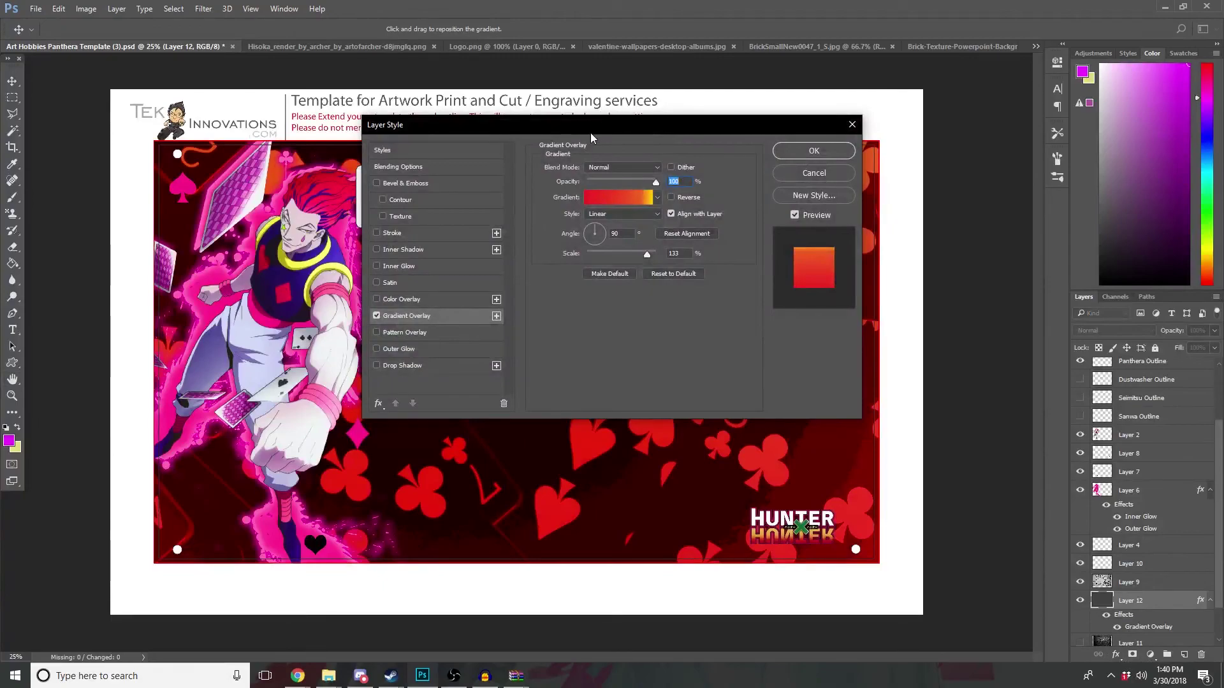
drag(592, 138, 992, 108)
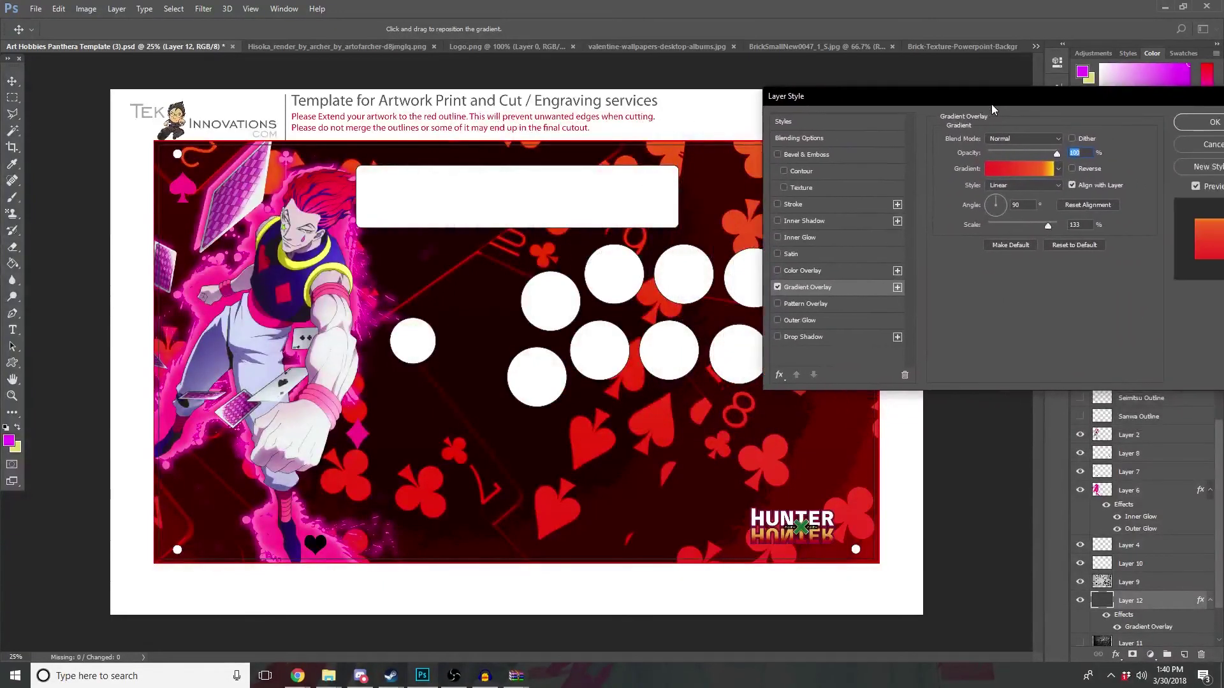
click(996, 170)
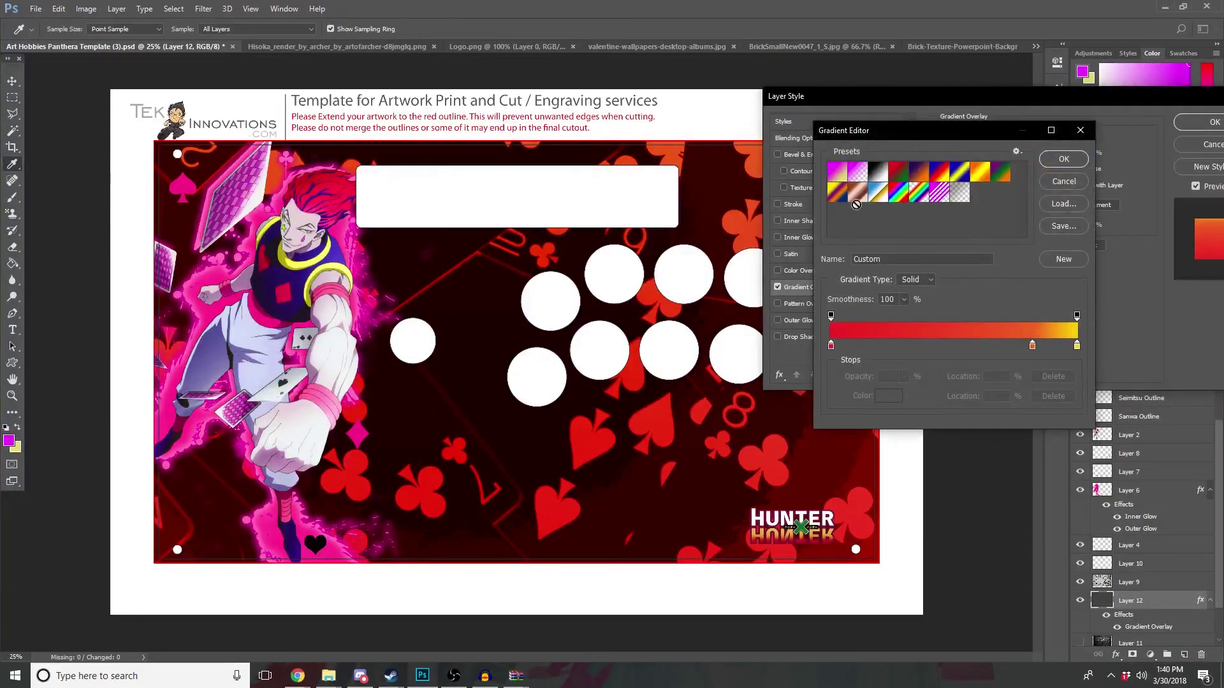
click(837, 172)
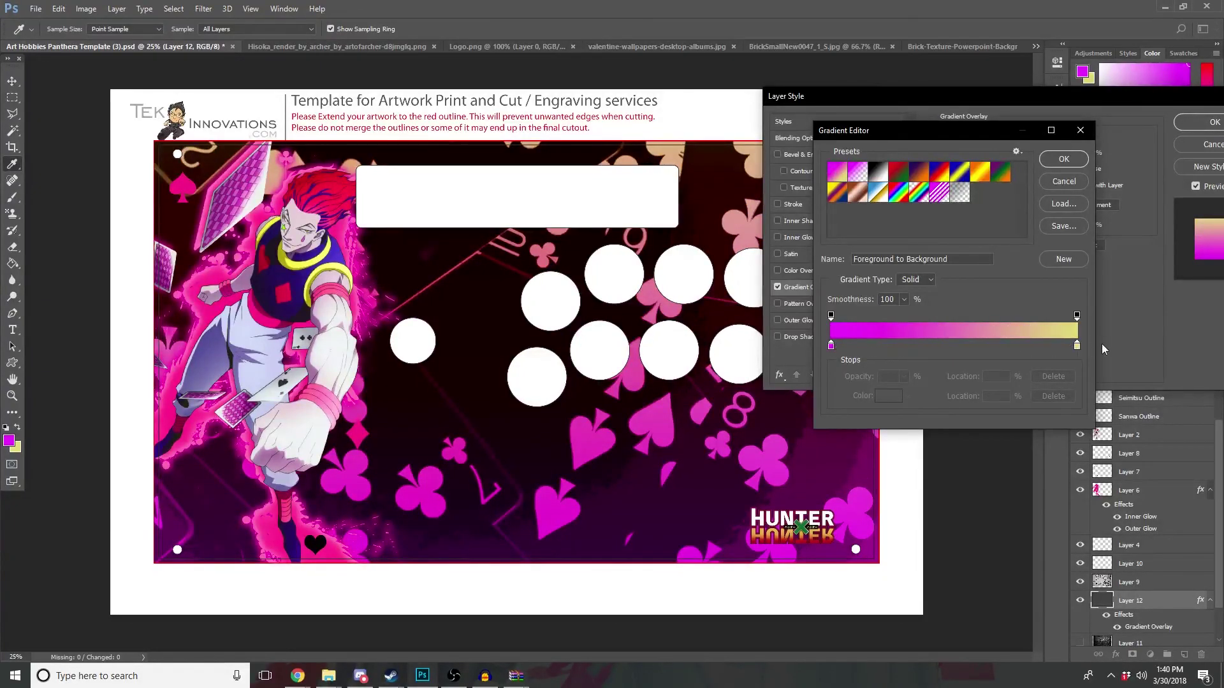
drag(1077, 347, 984, 347)
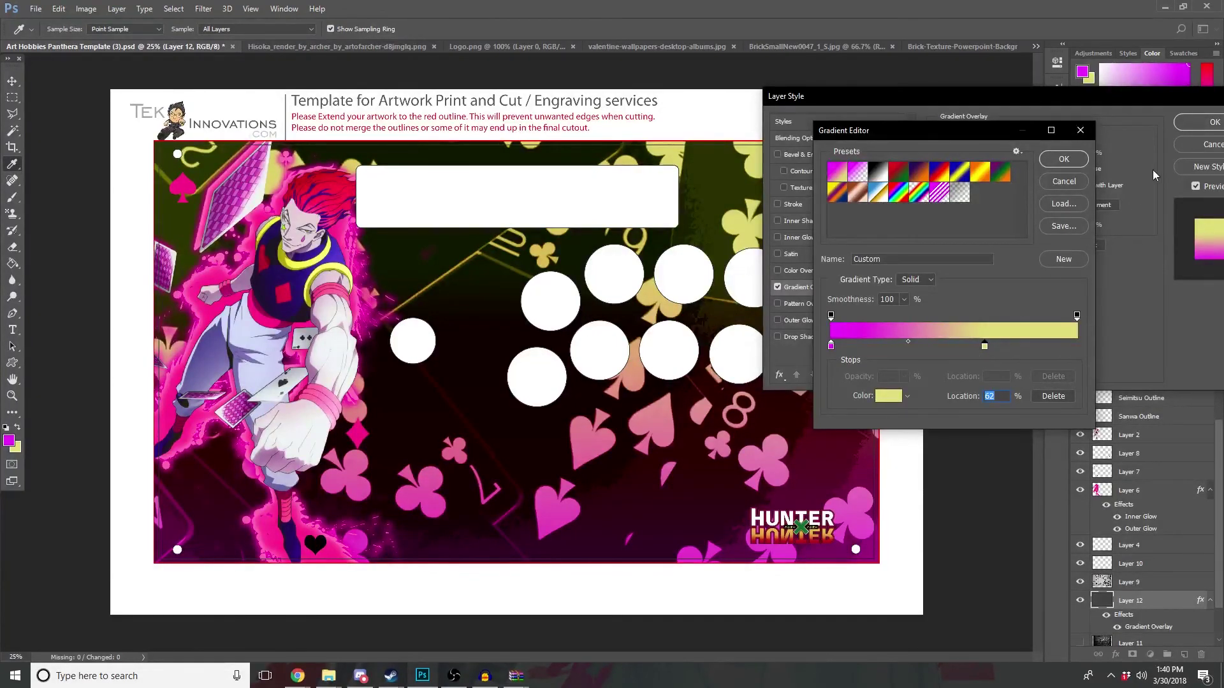
Step: Set the right gradient stop to light peach efc084 and apply the overlay
double_click(985, 345)
click(1032, 316)
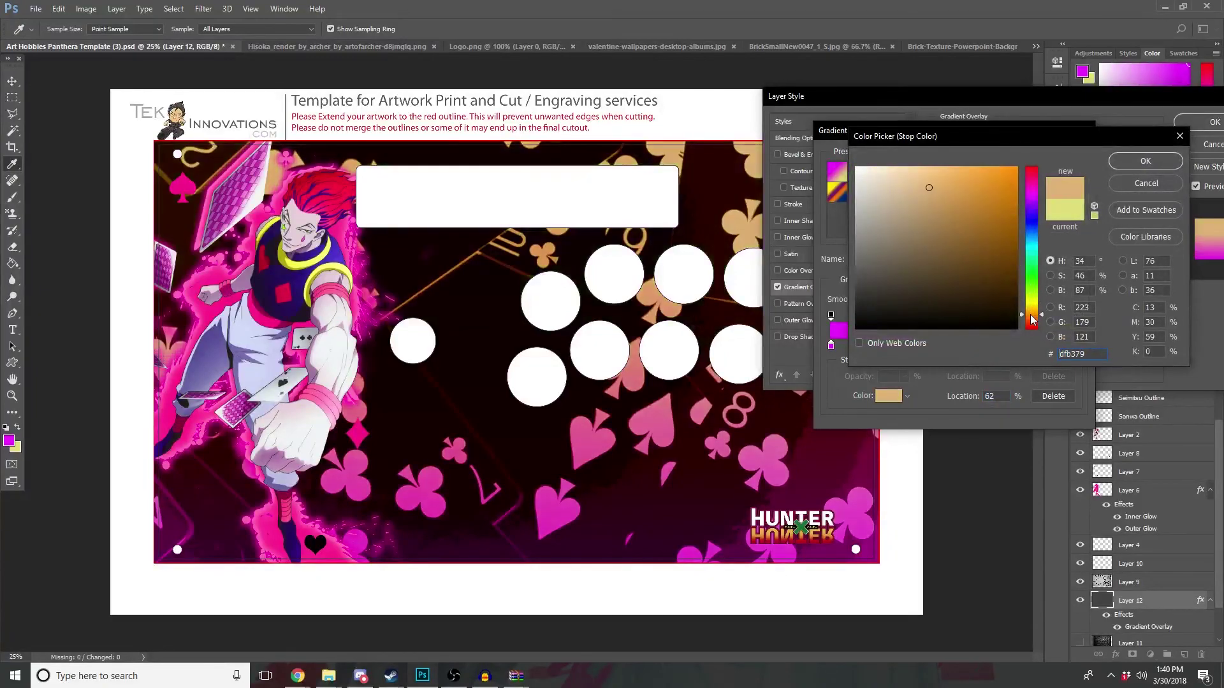
drag(994, 210, 1027, 139)
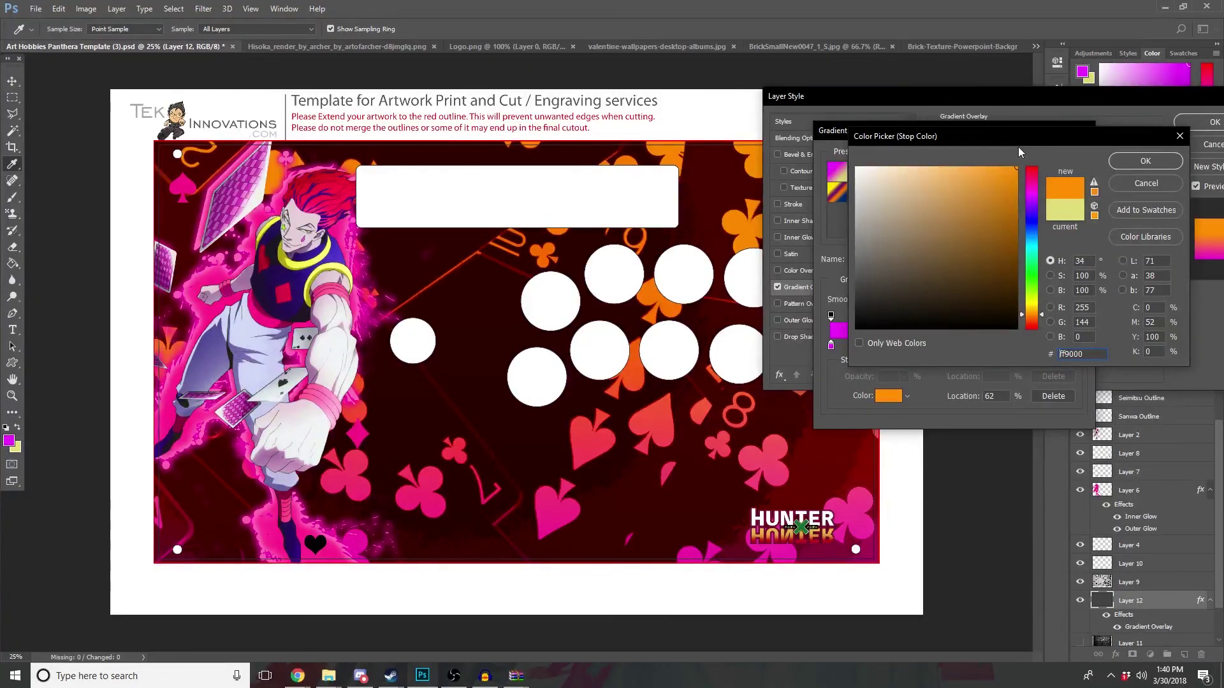
click(928, 177)
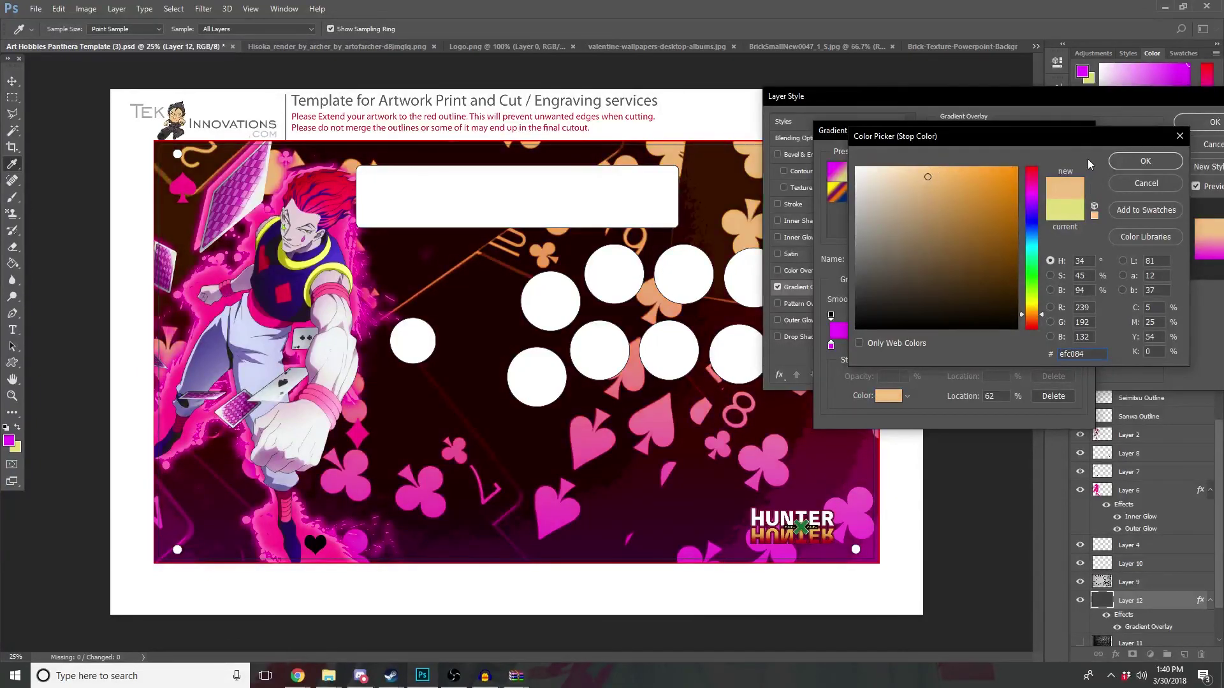
click(1131, 160)
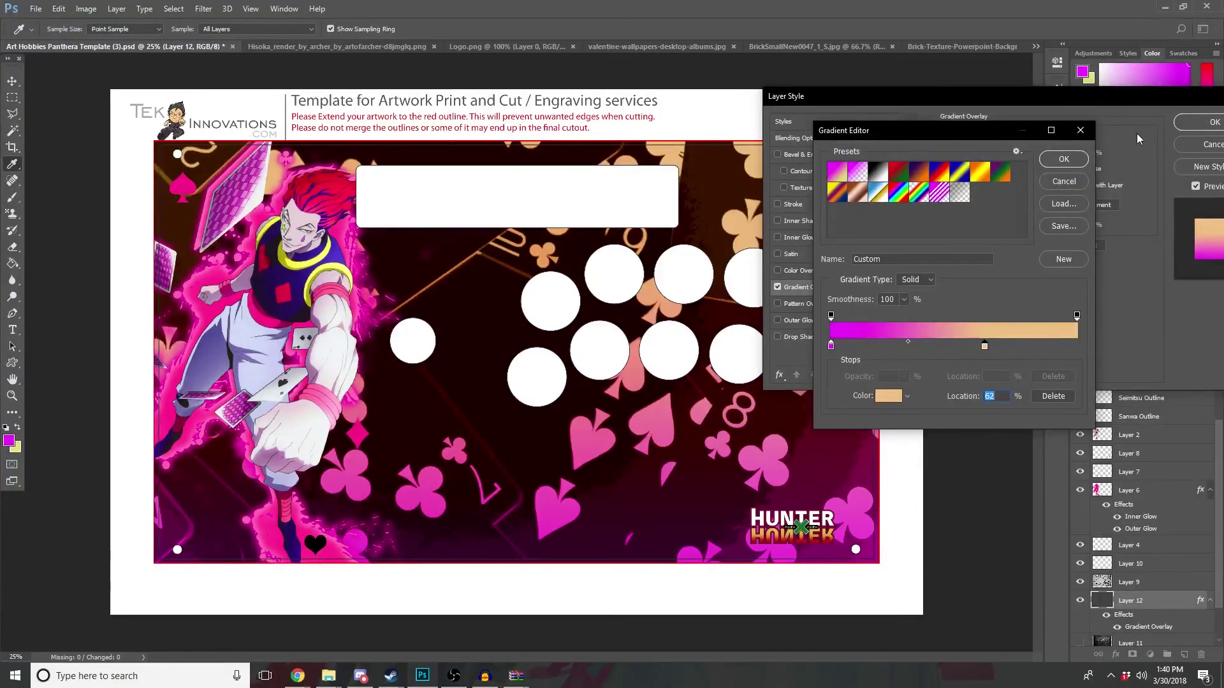
click(1064, 159)
click(1199, 122)
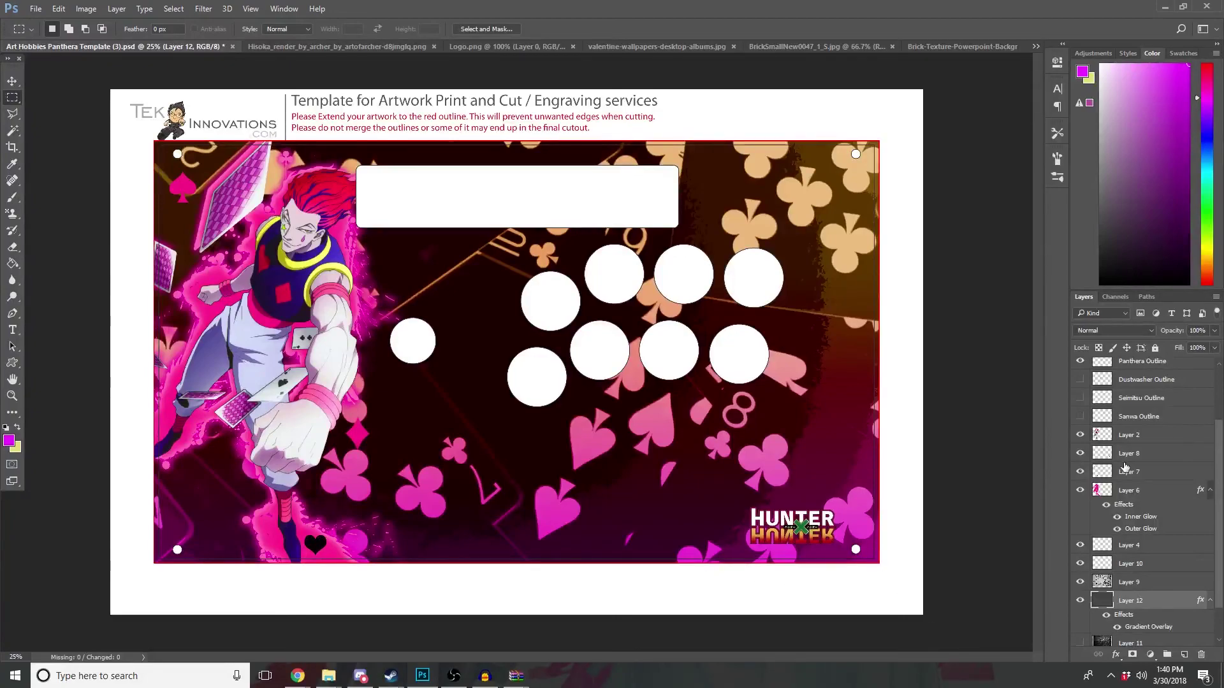
Step: Stamp a large heart at lower left on Layer 7 using a pink sampled from the artwork
click(1082, 491)
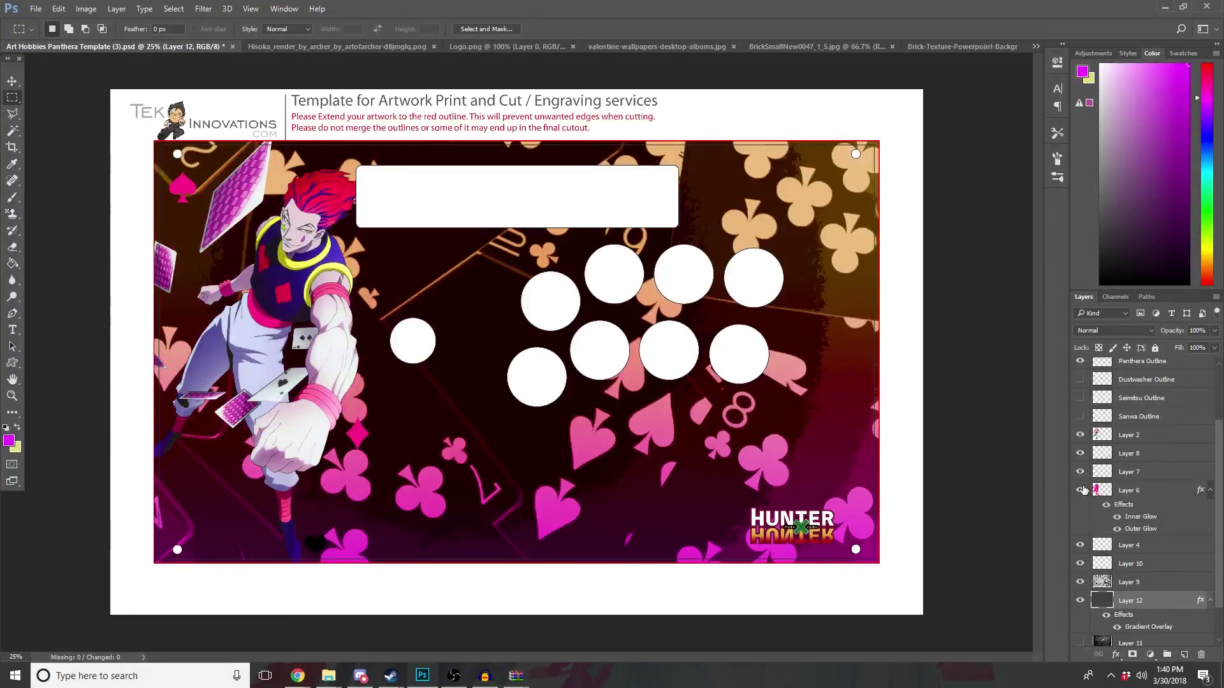
click(1081, 490)
drag(368, 524, 298, 566)
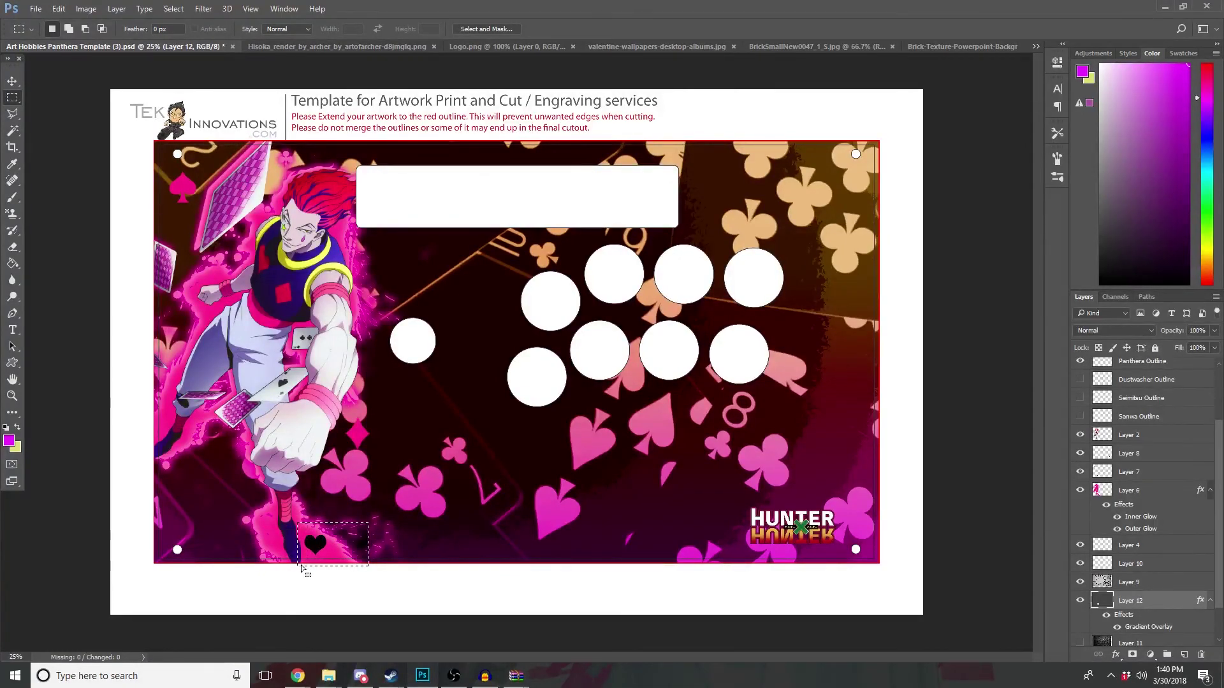
key(ctrl+d)
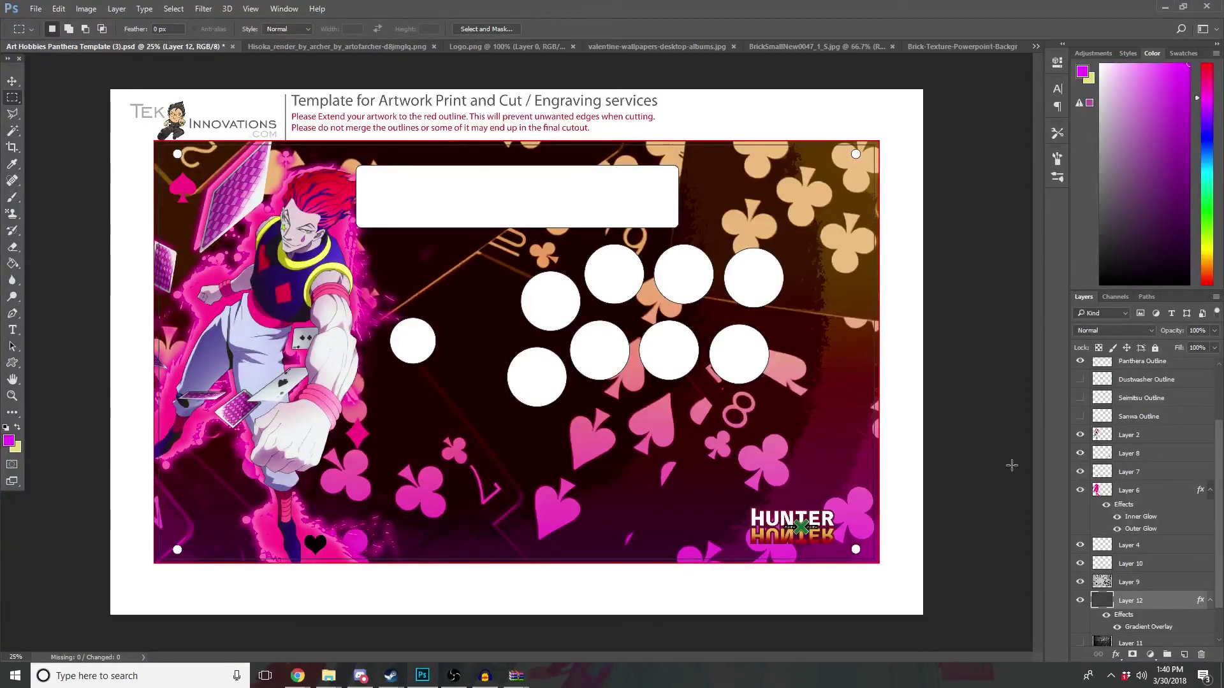
click(1125, 472)
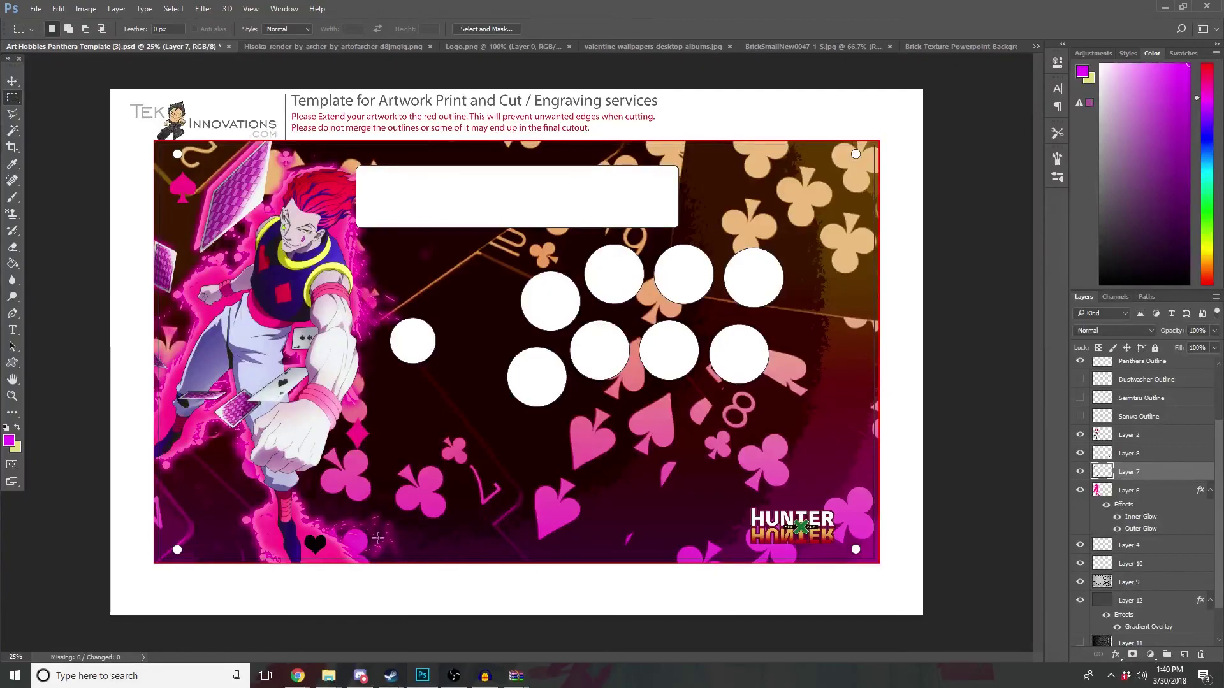
drag(364, 524, 300, 560)
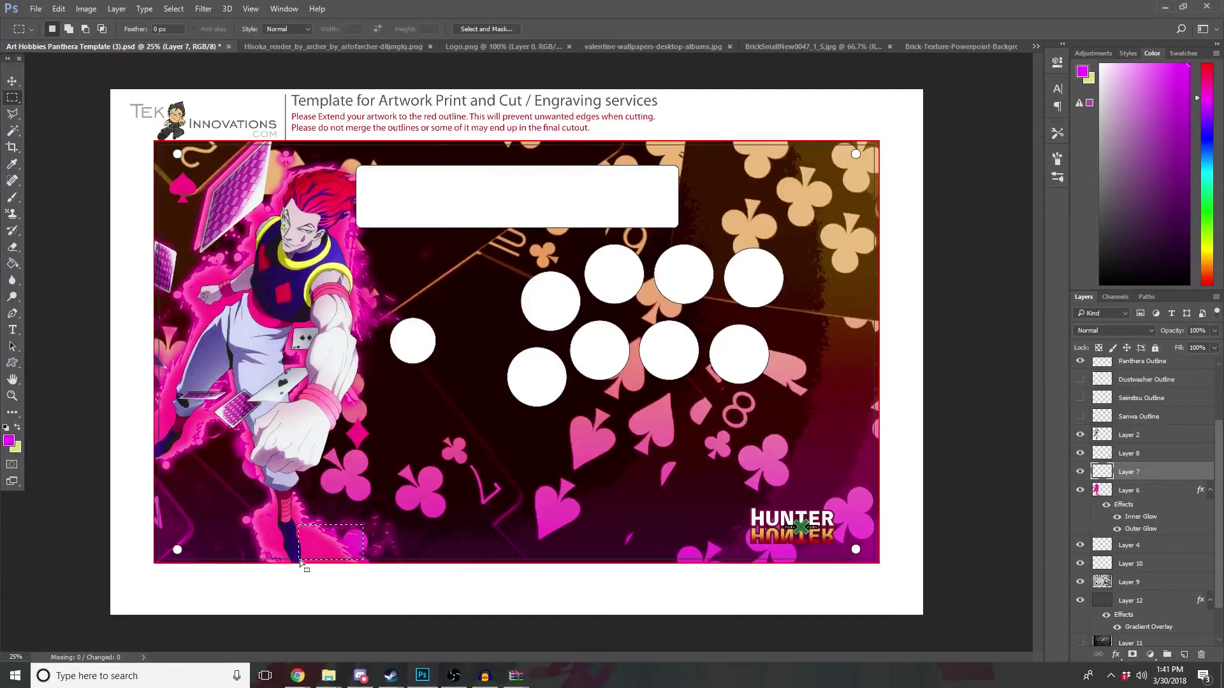
click(299, 560)
click(12, 197)
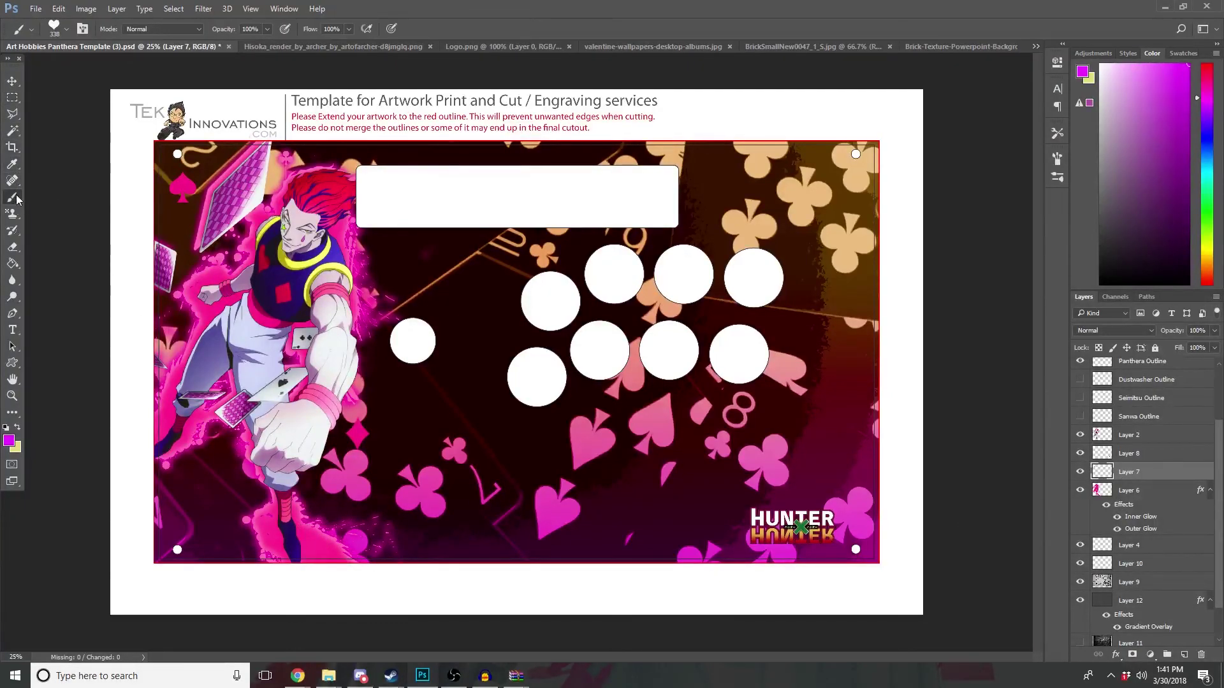
alt+click(317, 544)
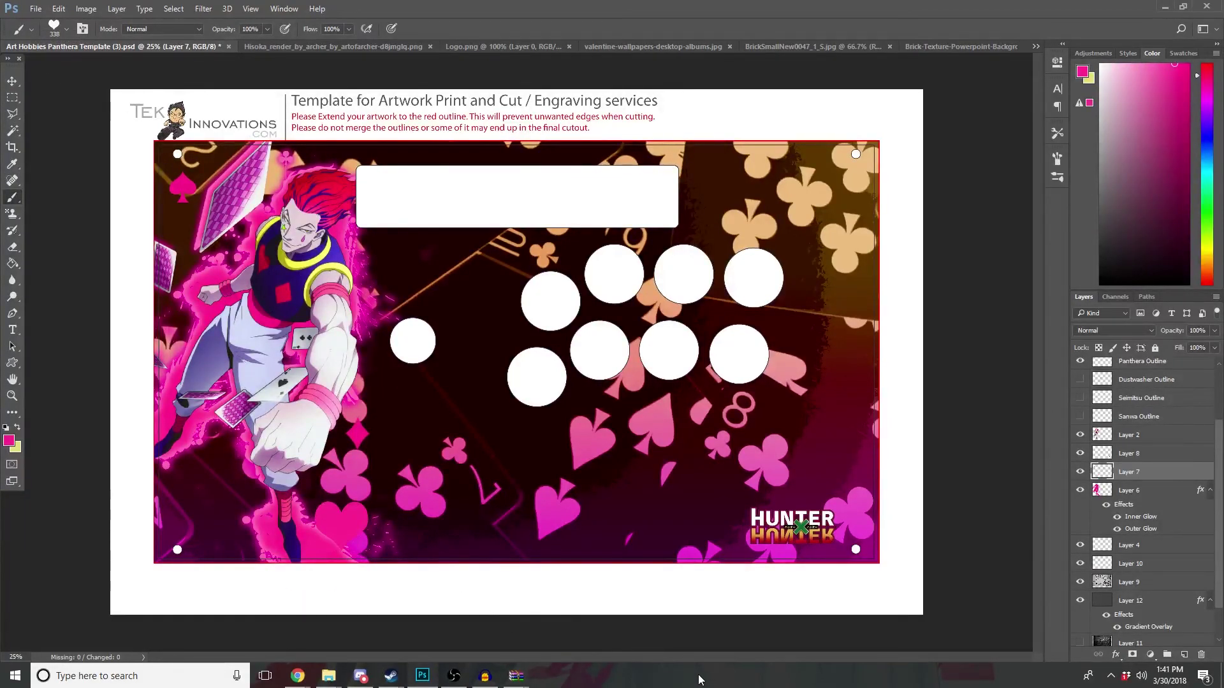
click(207, 497)
Step: Copy Layer 6's inner and outer glow style and paste it onto the heart's Layer 7
click(1137, 492)
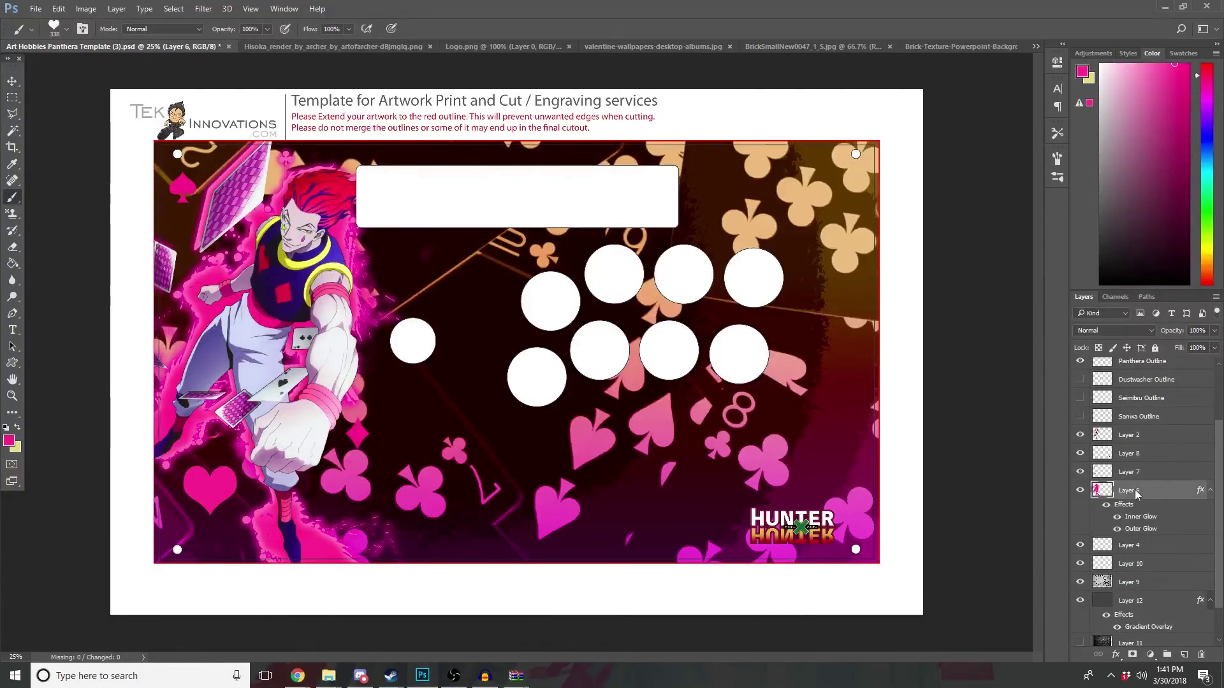
right_click(1137, 492)
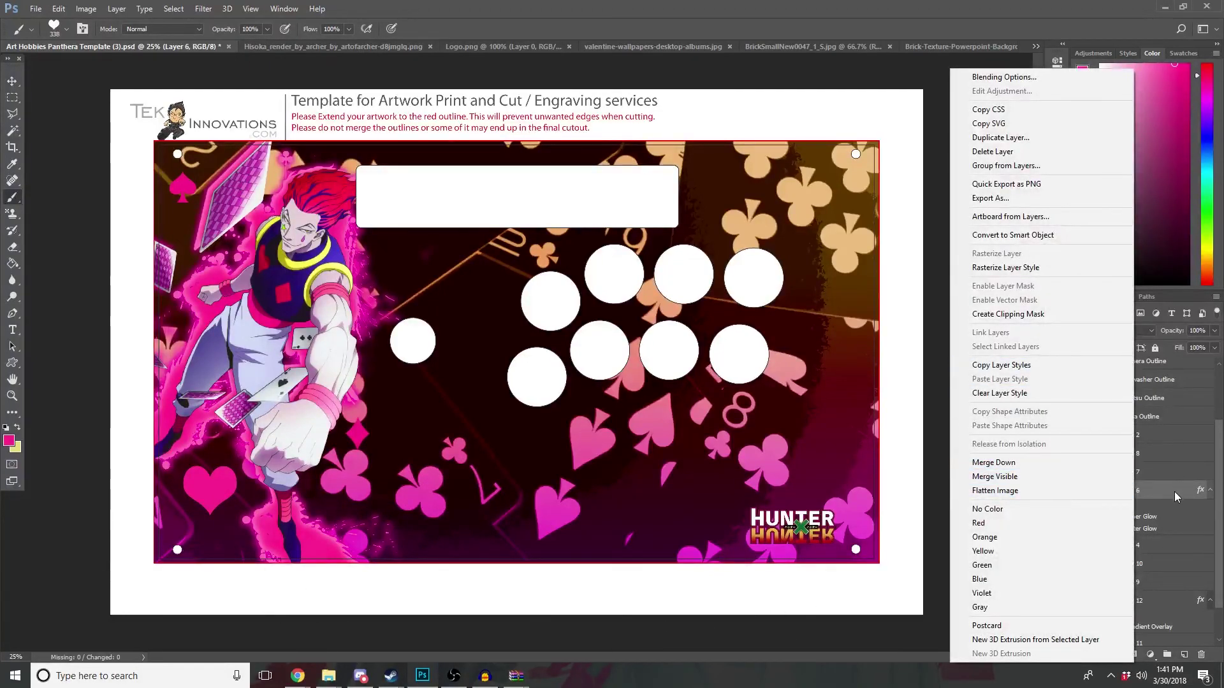
key(Escape)
click(1083, 490)
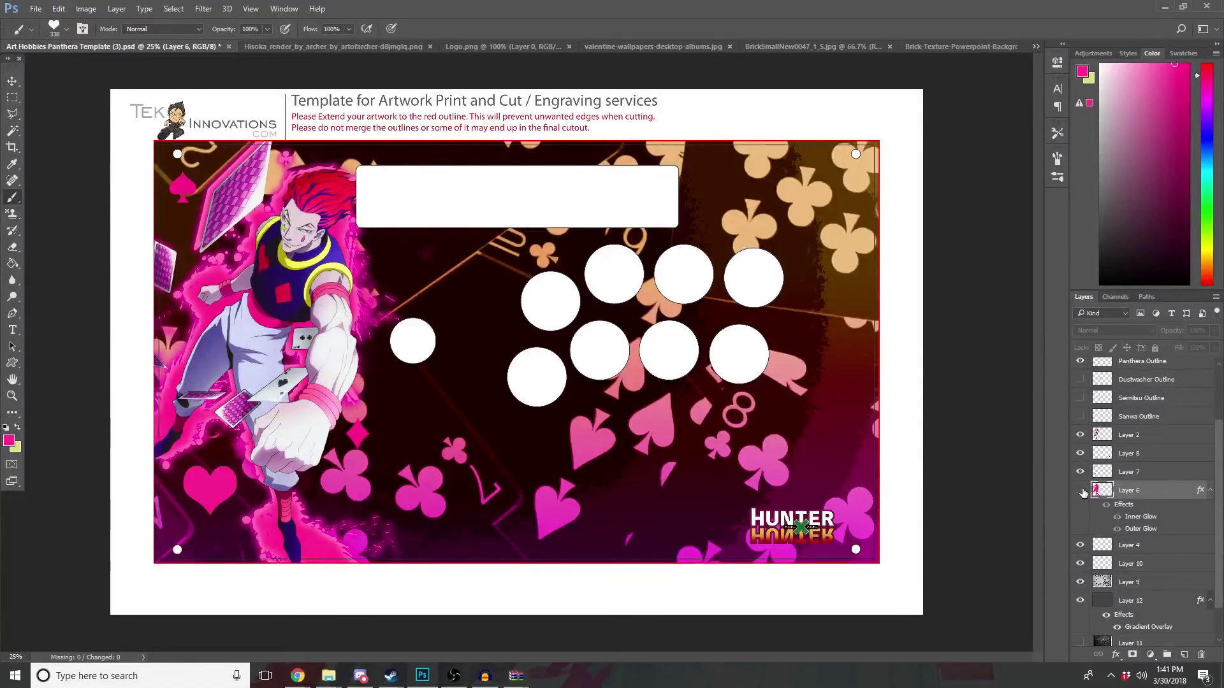
right_click(1132, 490)
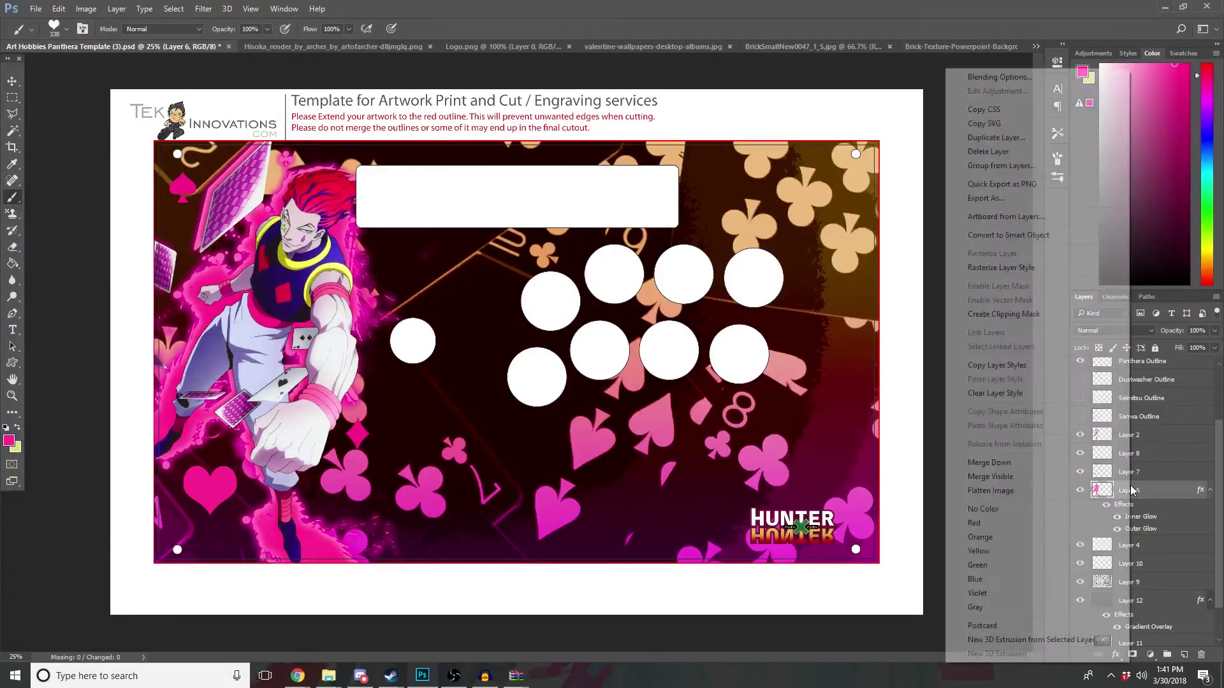
click(1026, 366)
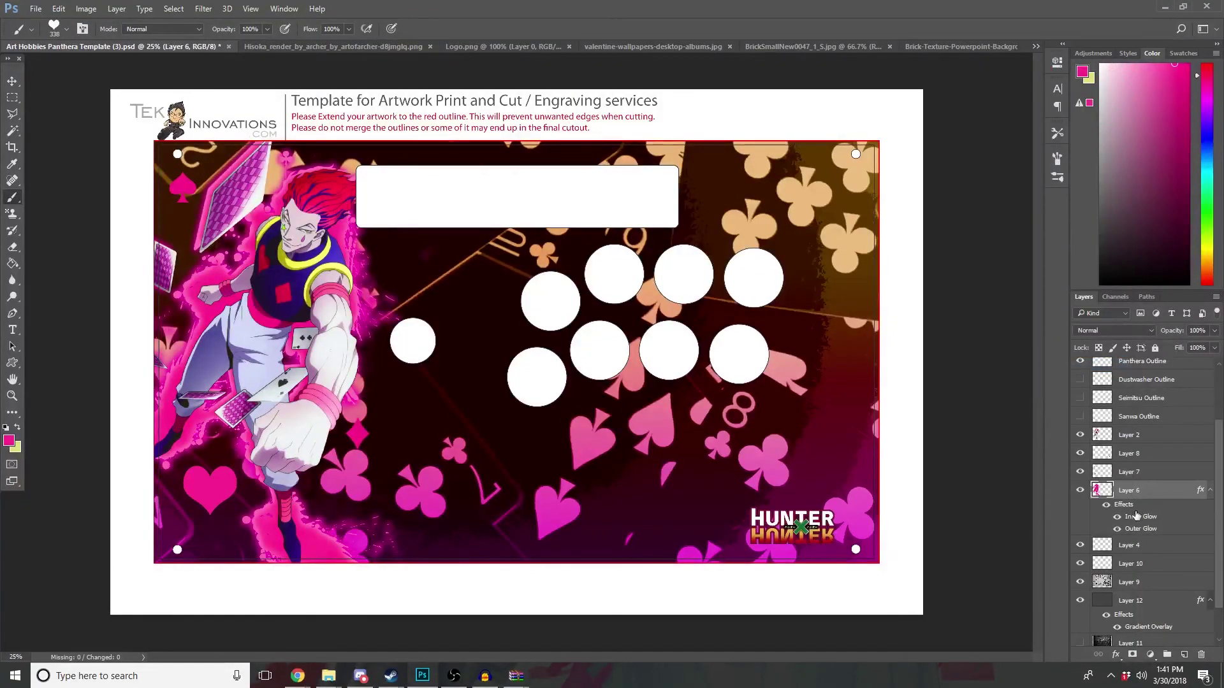
right_click(1128, 473)
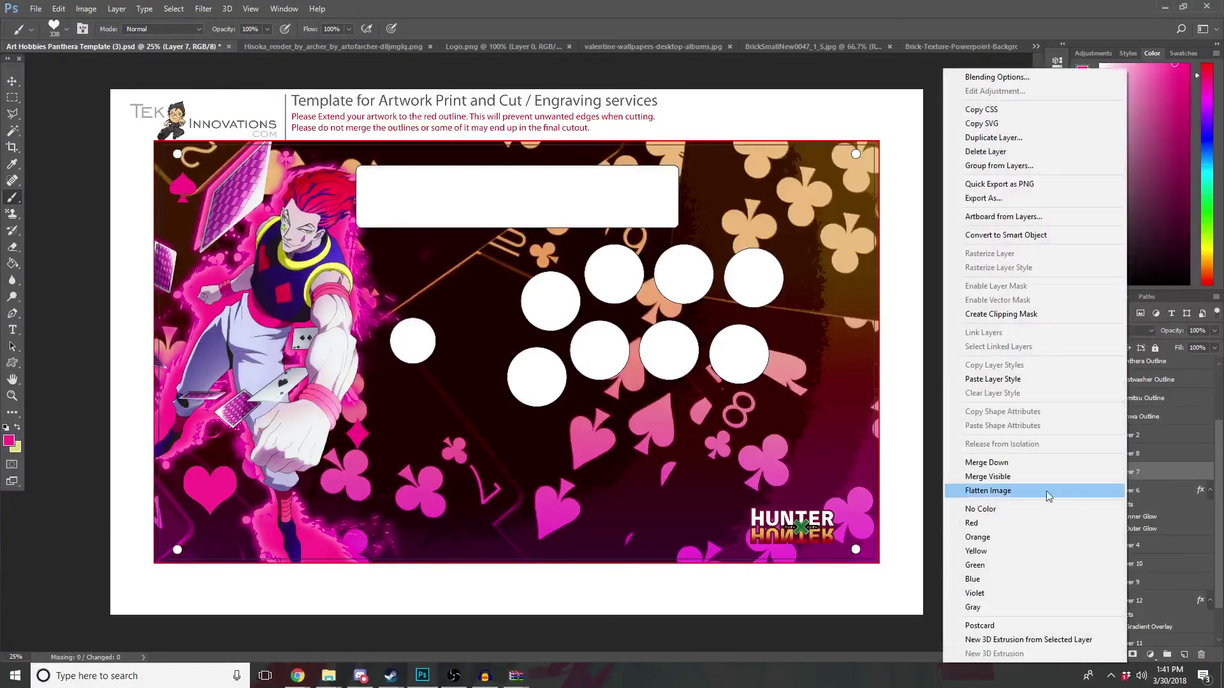
click(1025, 379)
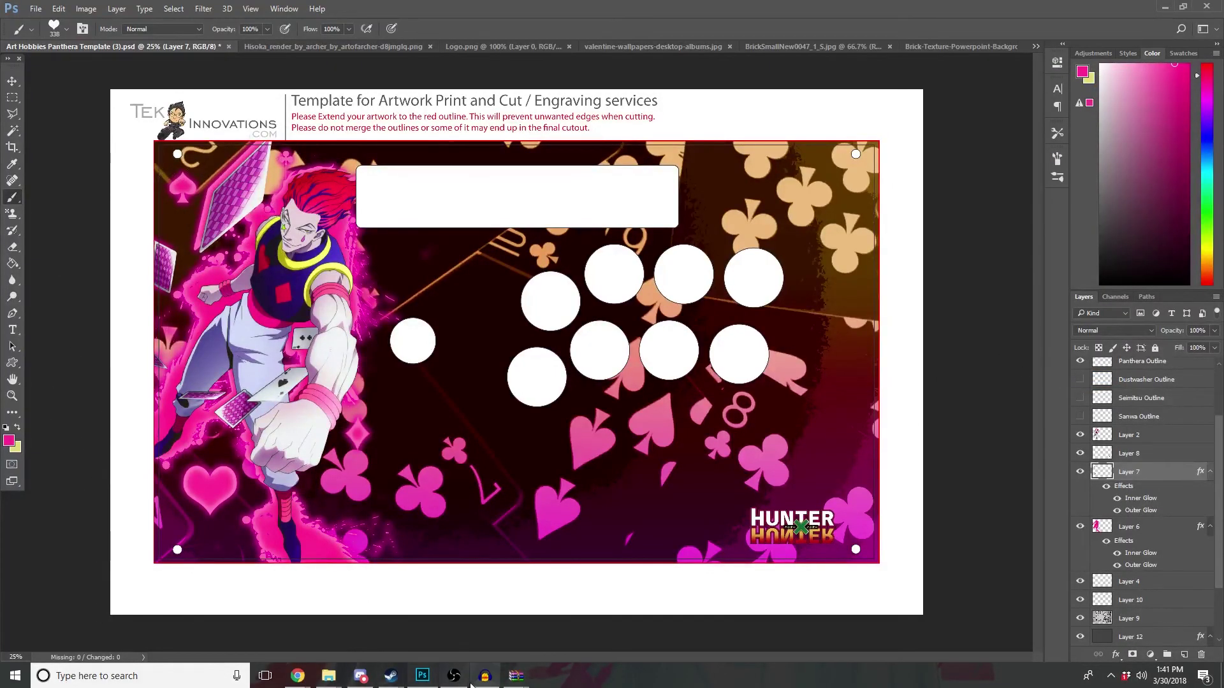
click(13, 97)
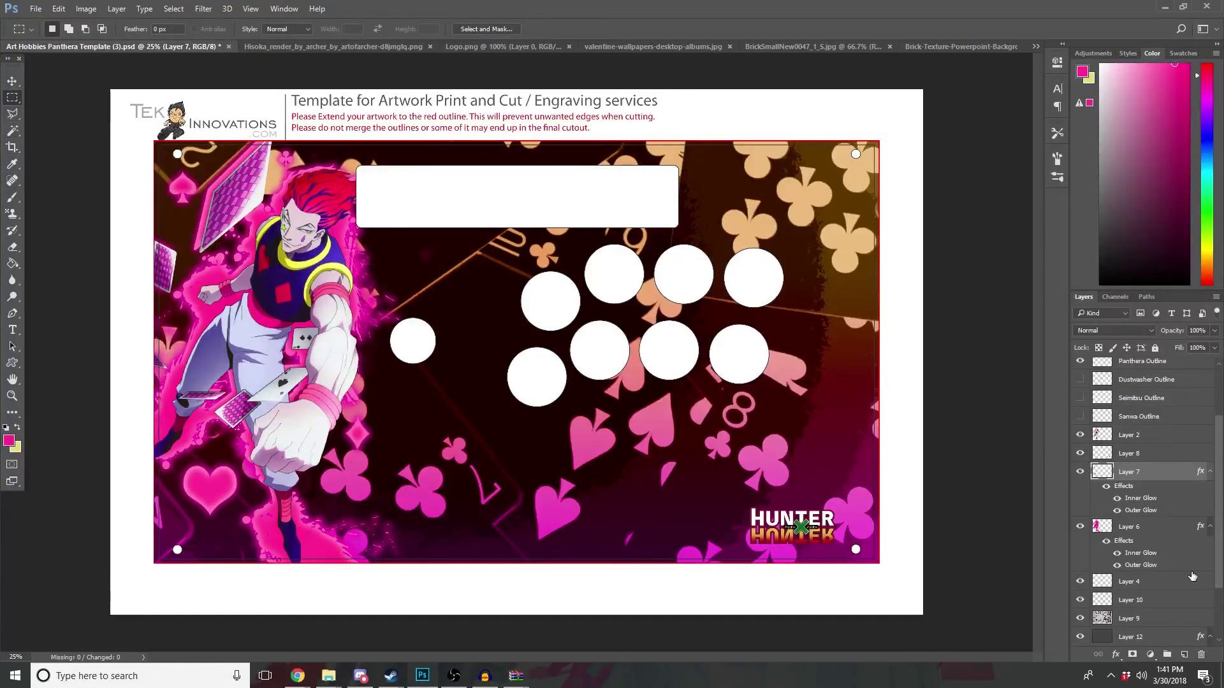
Step: Fill a new layer below Layer 10 with a black strip across the card's bottom
click(1144, 584)
click(1183, 656)
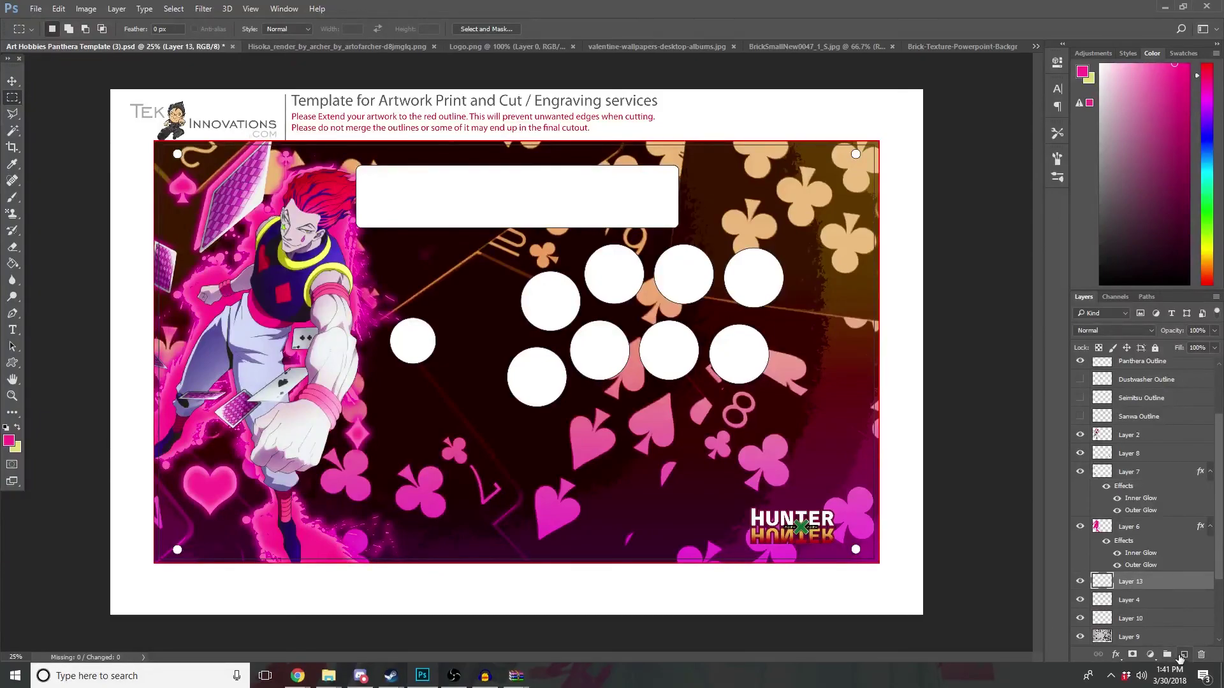
drag(1141, 582, 1141, 626)
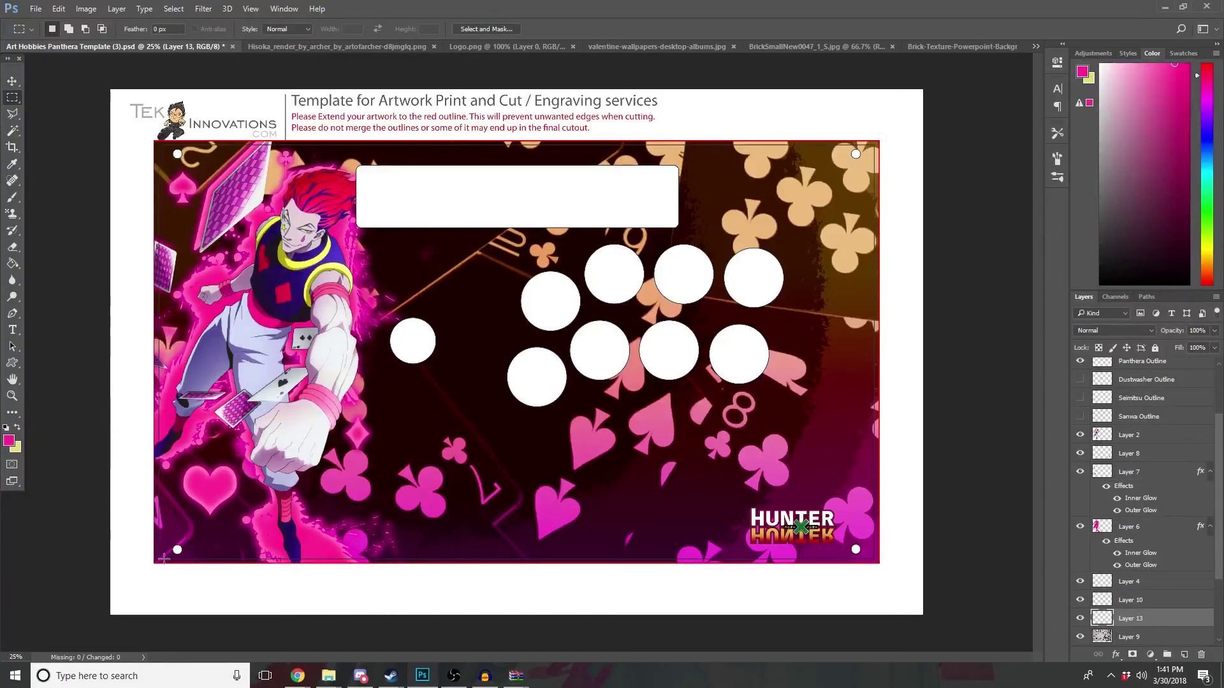
click(1100, 284)
drag(79, 595, 972, 501)
key(alt+BackSpace)
key(ctrl+d)
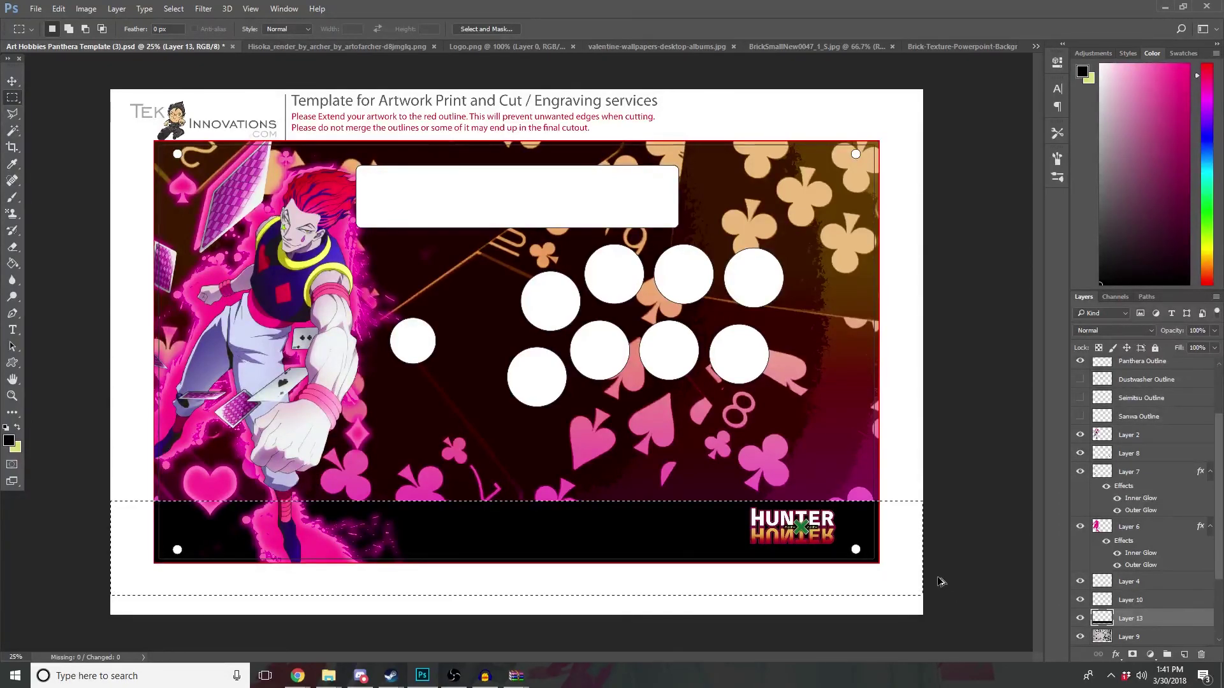
Step: Undo the bottom-band black fill, deselect, and select Layer 9
key(ctrl+z)
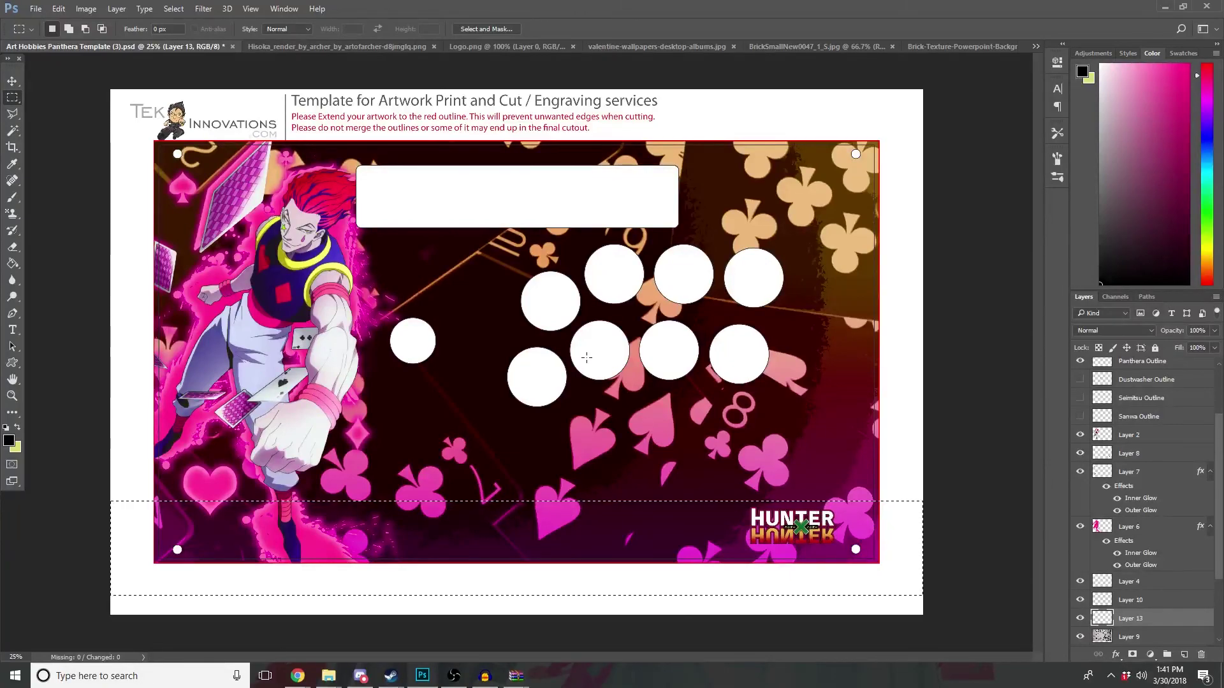
click(696, 349)
click(1141, 637)
scroll(1146, 641, down, 2)
scroll(1146, 643, down, 1)
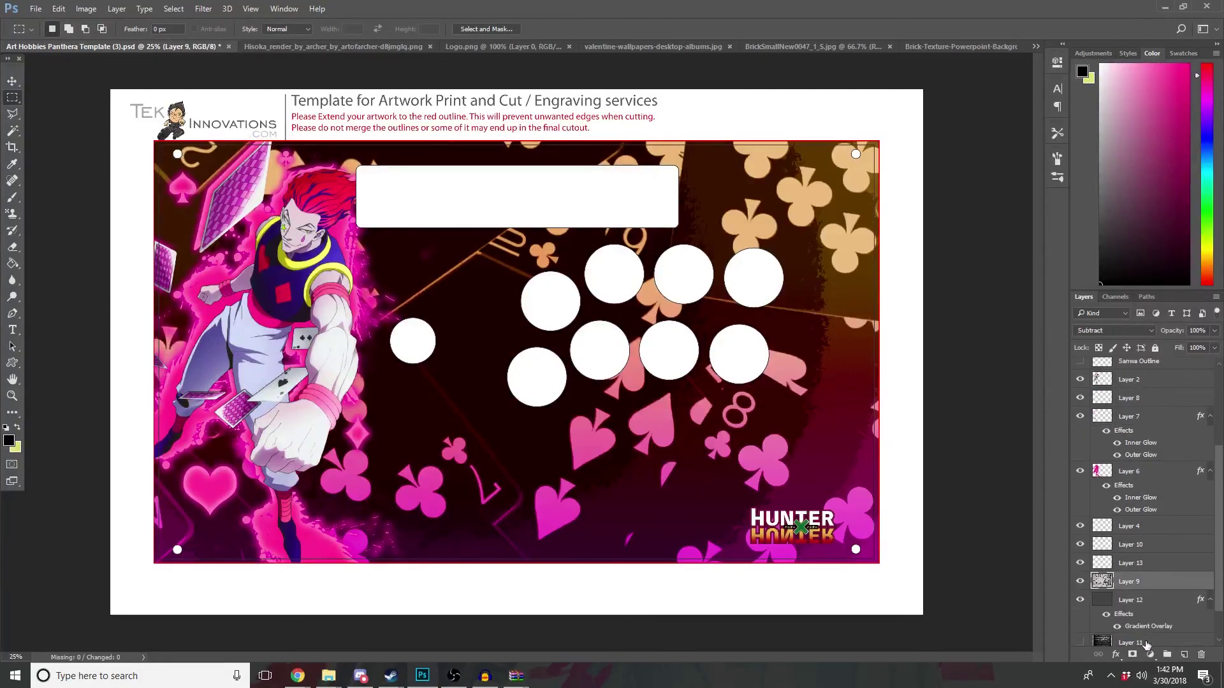
Step: Briefly select Layer 12, then return to Layer 9 for adjustment
click(1138, 602)
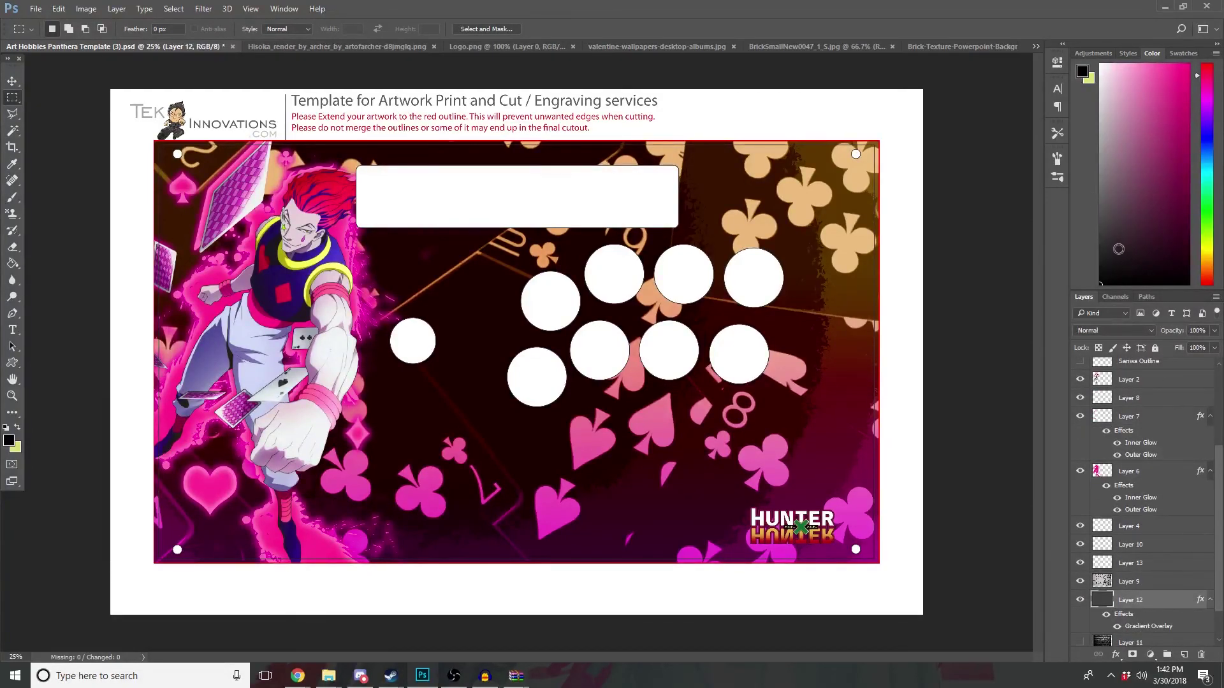
drag(1119, 249, 1099, 256)
click(1141, 584)
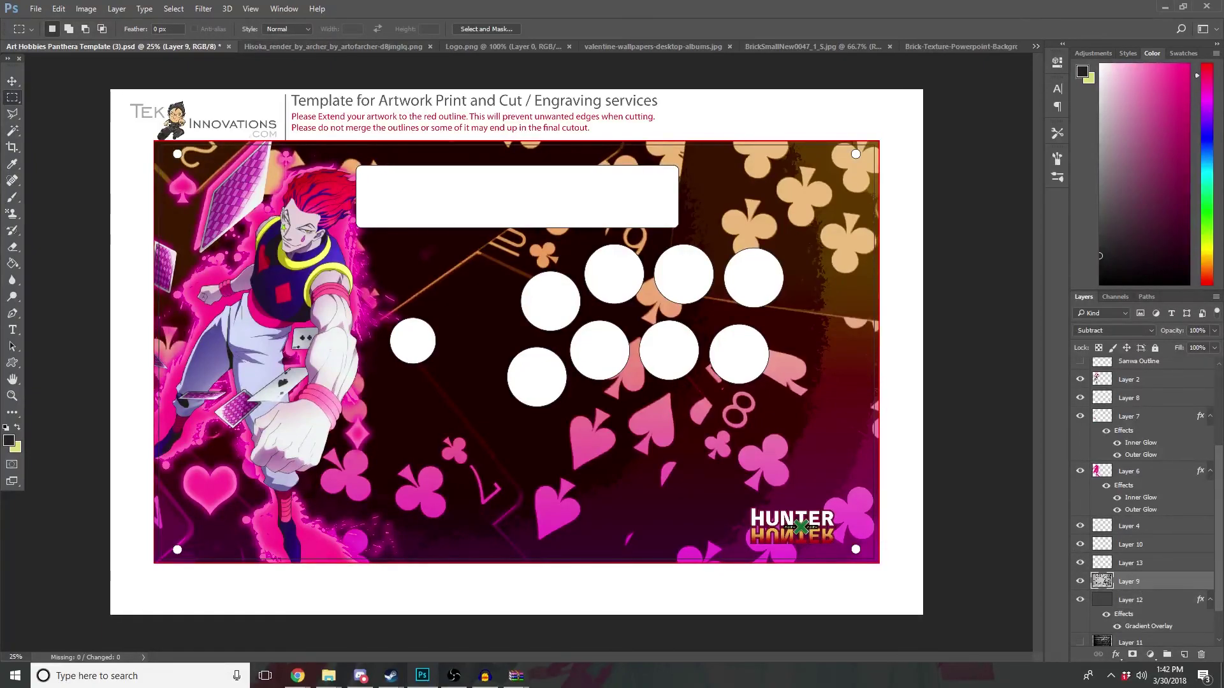
click(86, 9)
mouse_move(105, 41)
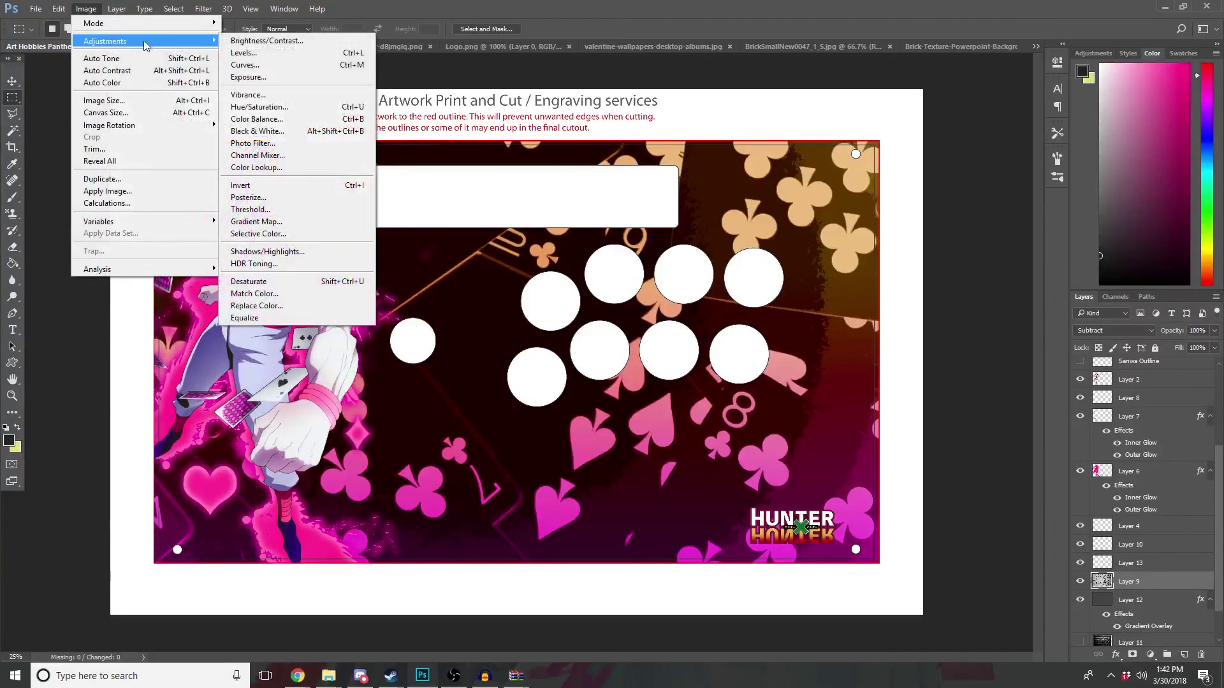
Step: Try Layer 9 Brightness/Contrast values from 0 up to maximum
click(268, 38)
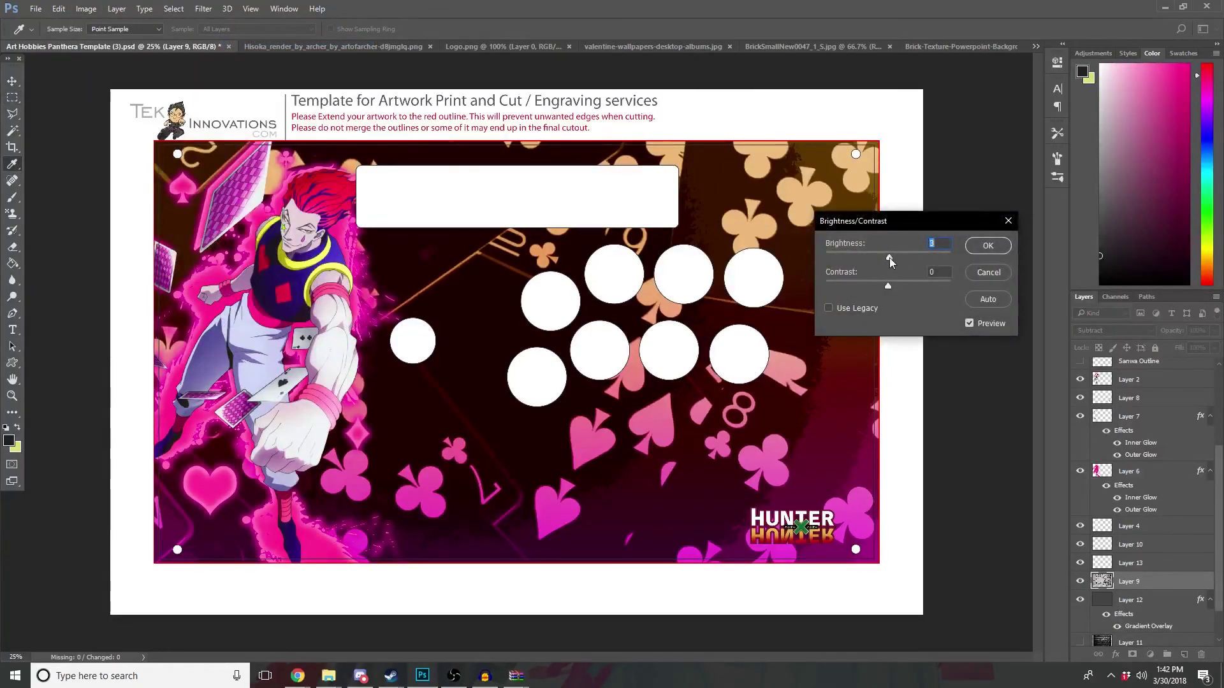
drag(889, 257, 823, 251)
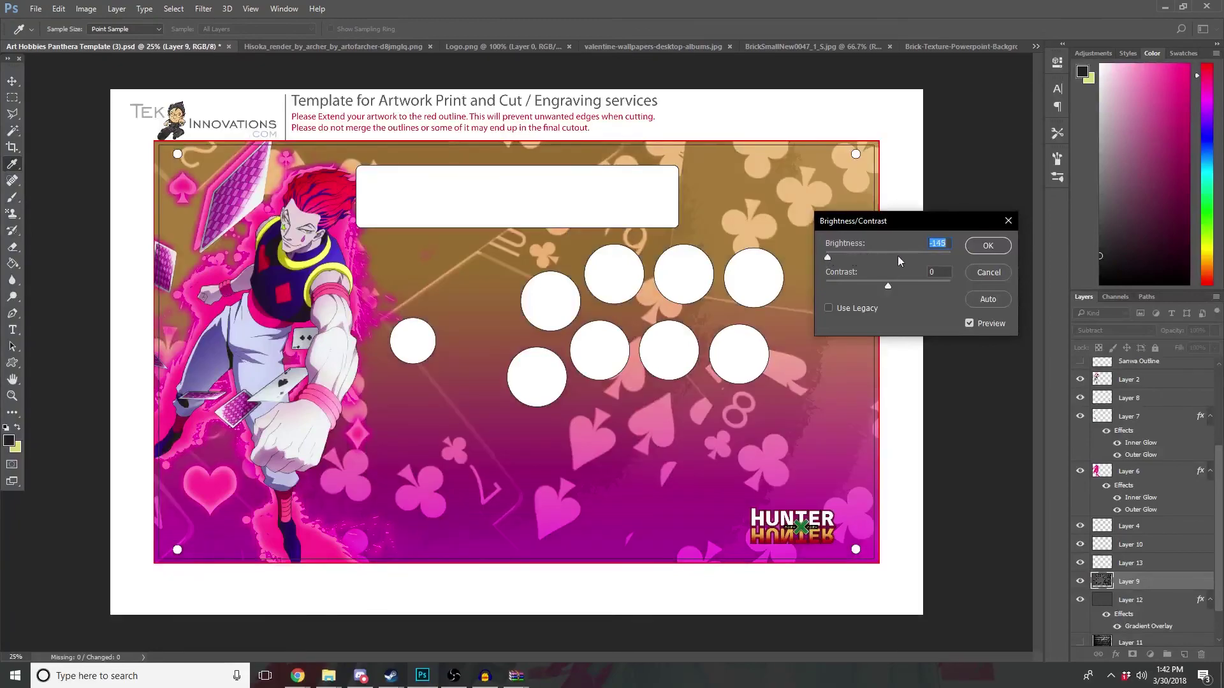
drag(897, 255, 1033, 263)
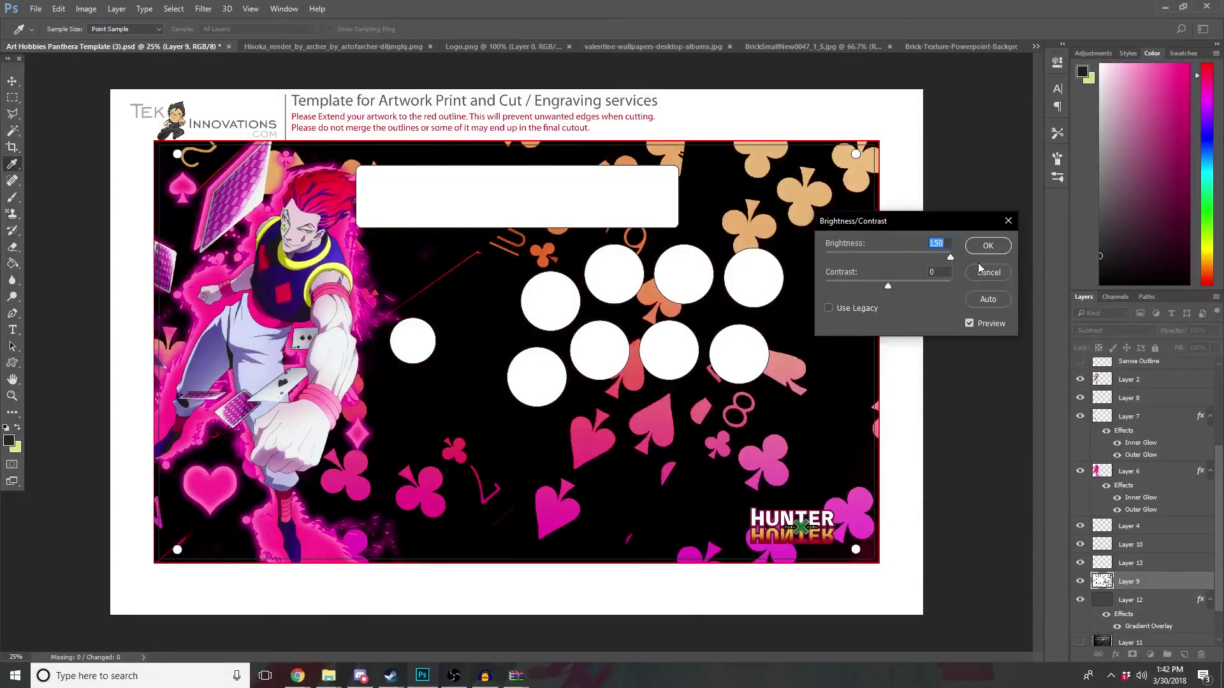
drag(955, 257, 876, 256)
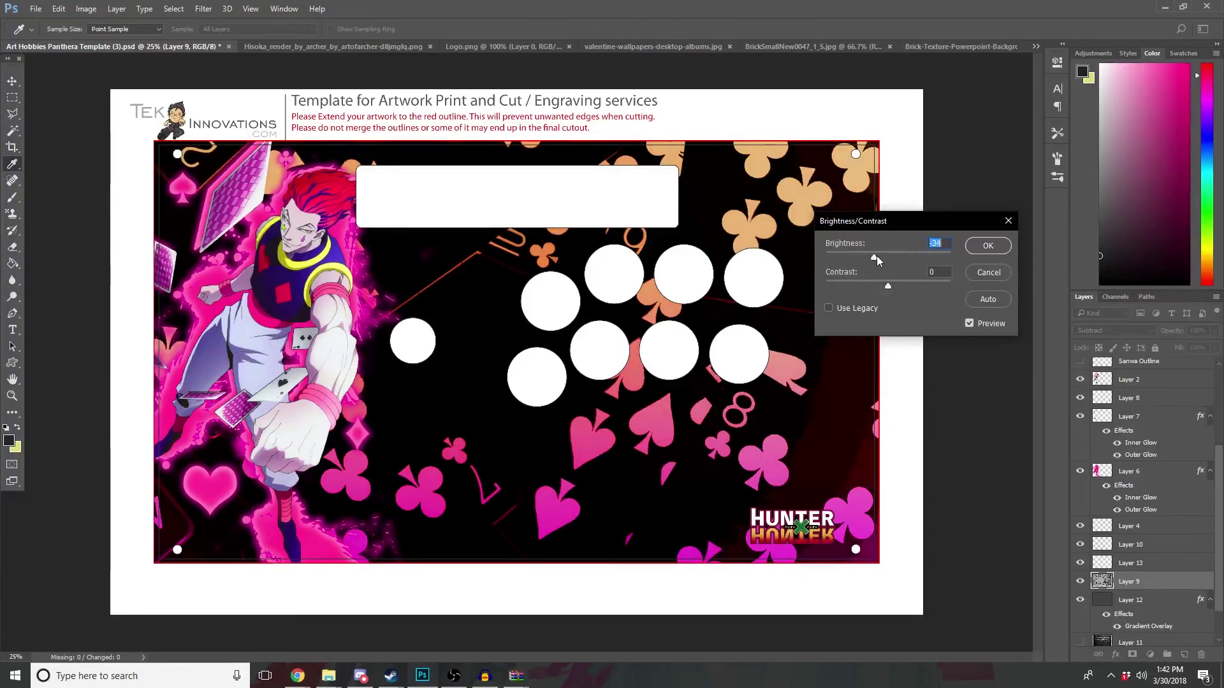
click(889, 256)
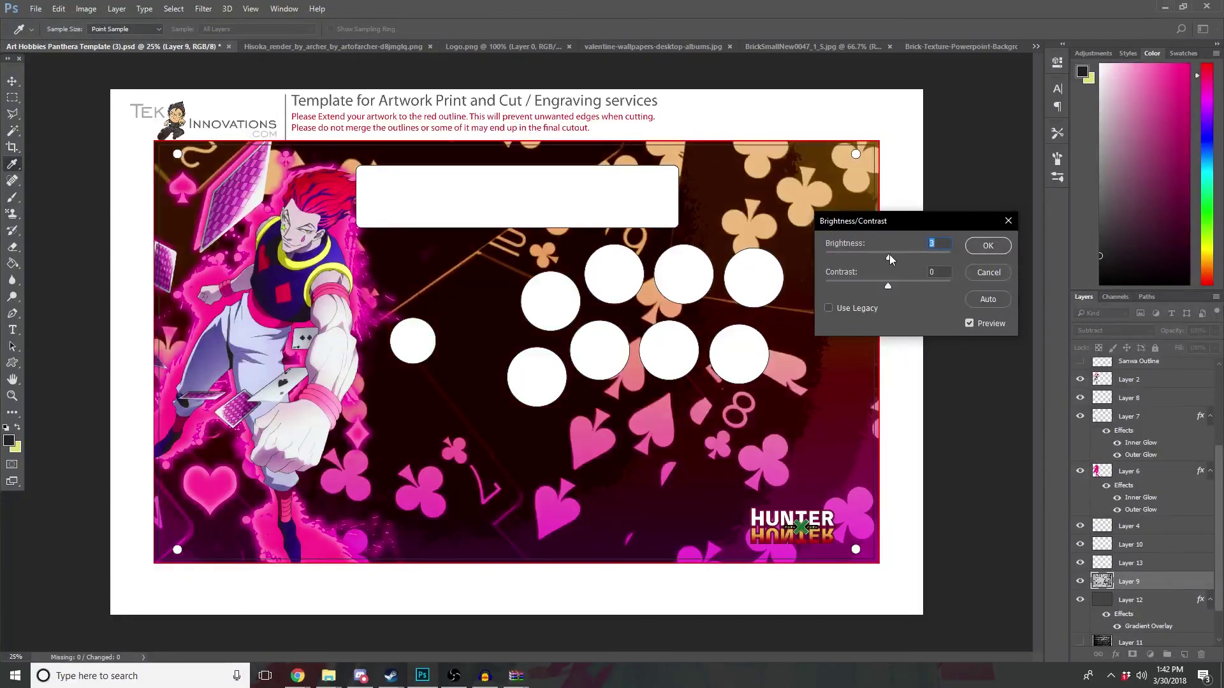
drag(890, 255, 897, 254)
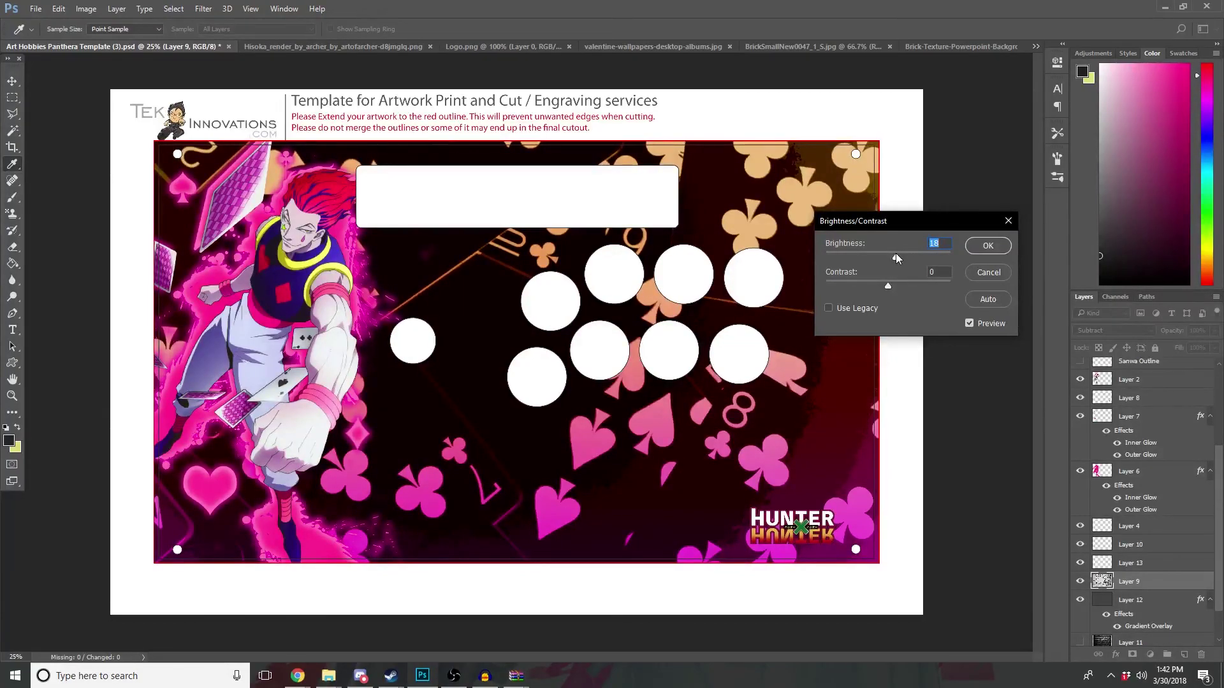
drag(897, 253, 887, 255)
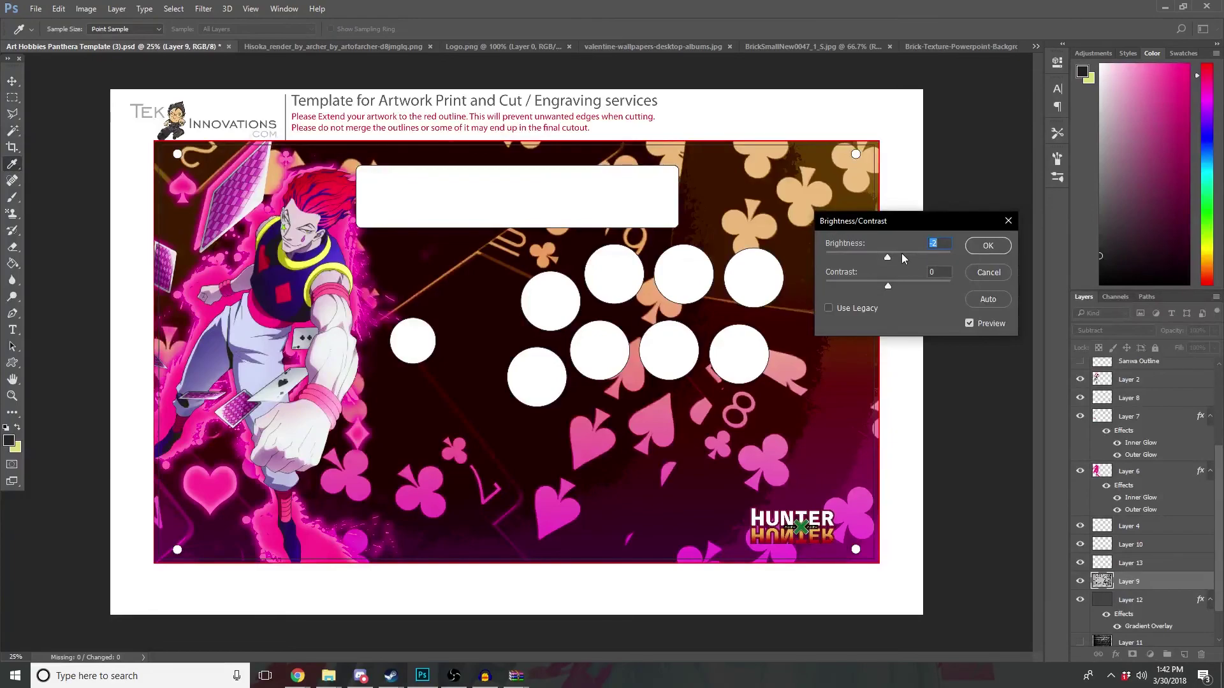
Step: Enable Use Legacy and apply a Brightness of 29 to Layer 9
drag(901, 254, 996, 254)
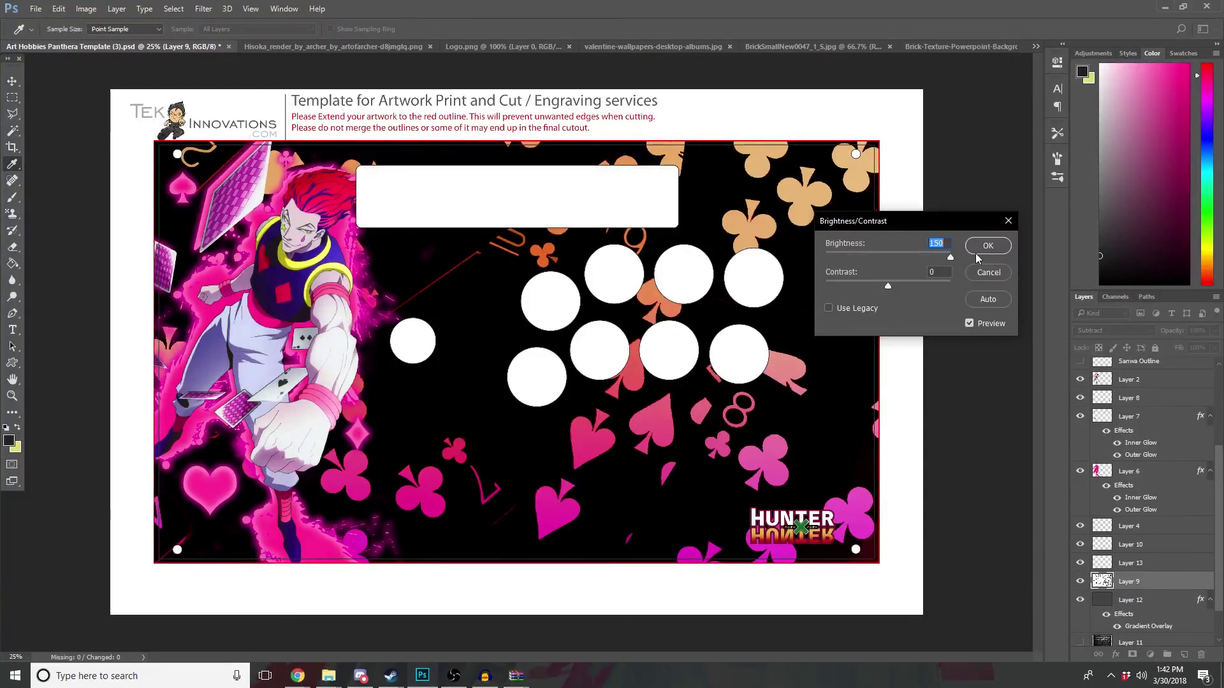
drag(936, 258, 916, 257)
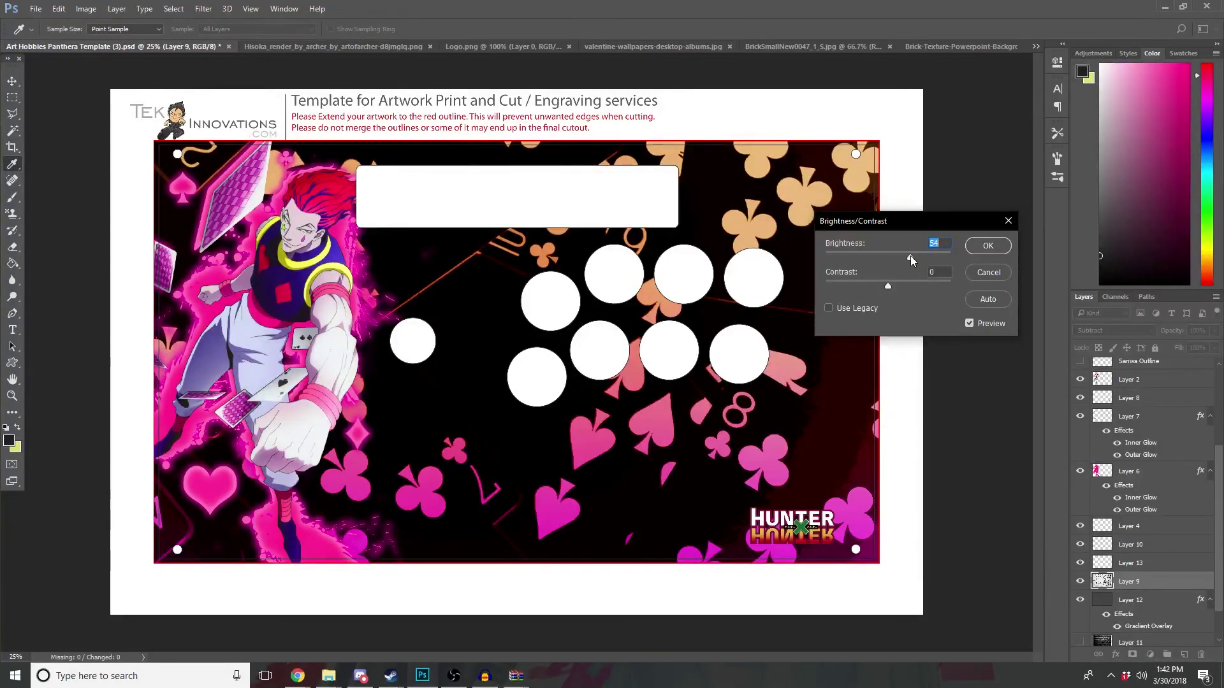
drag(910, 255, 906, 257)
click(828, 307)
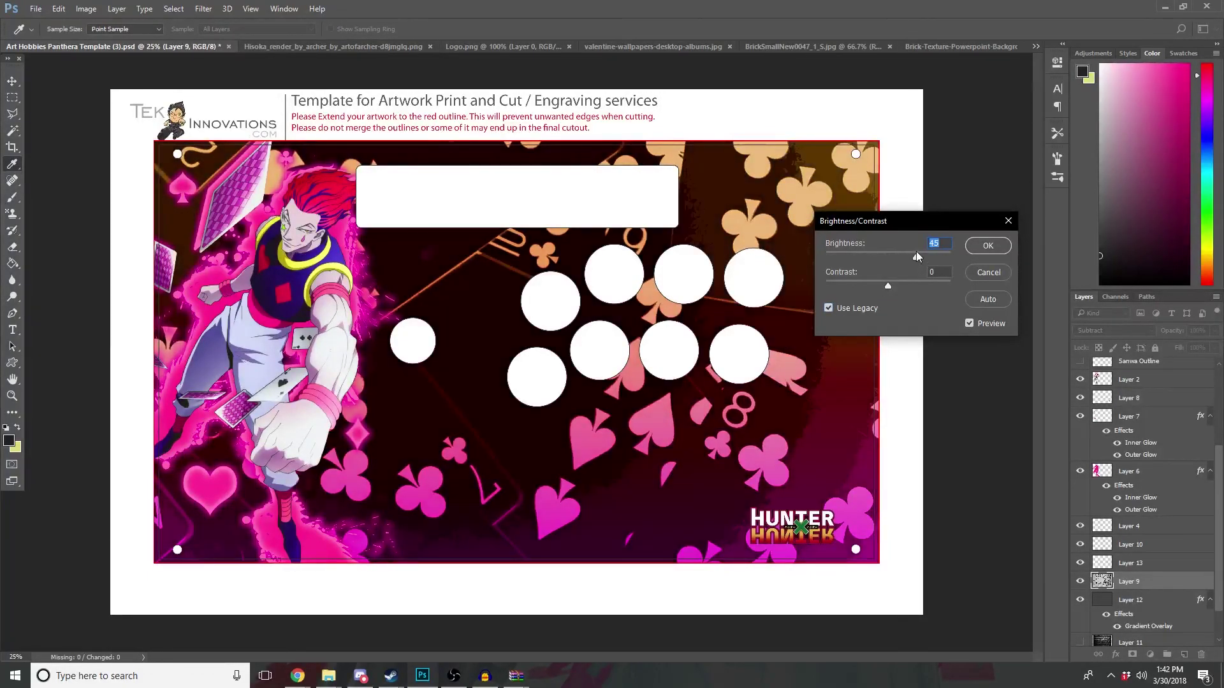
drag(916, 251, 906, 258)
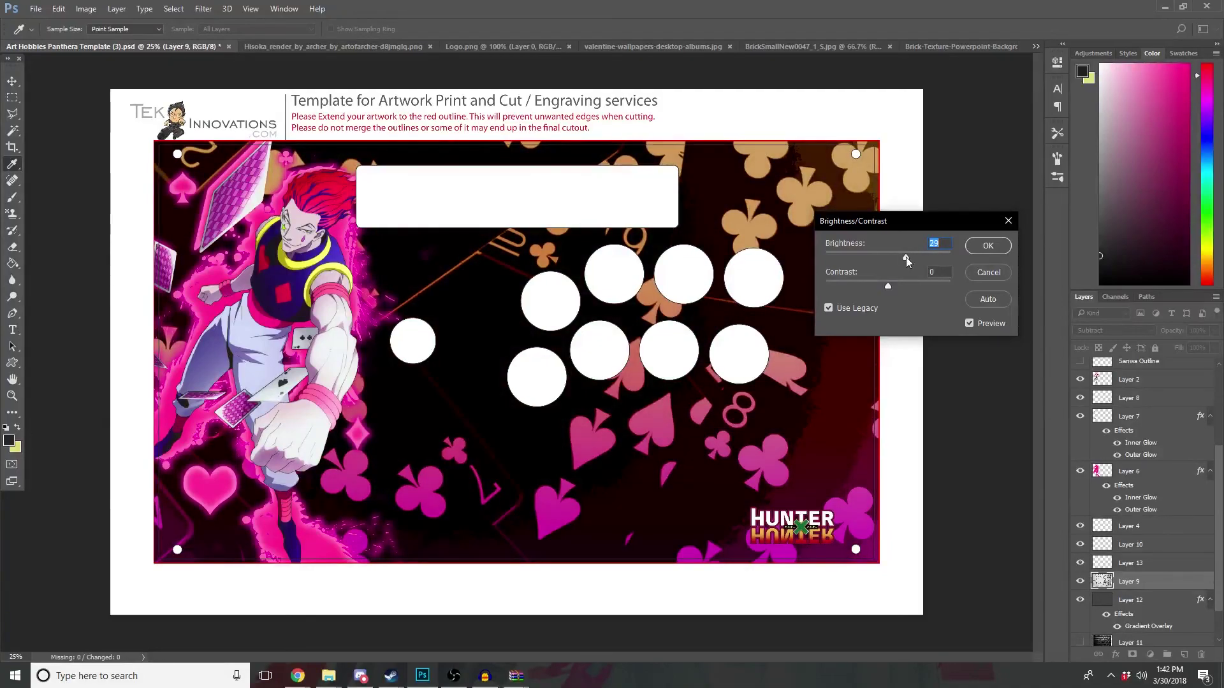
click(982, 247)
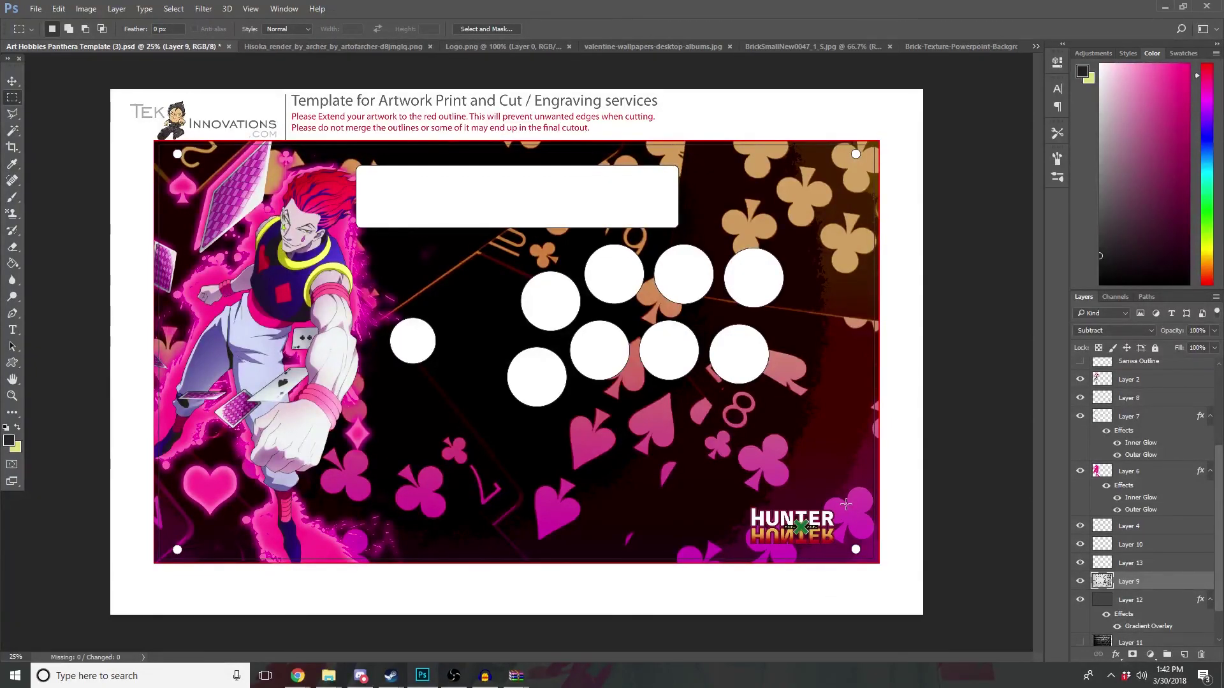
Step: Shift the right colour stop of Layer 12's Gradient Overlay so the suits turn pink
scroll(1123, 518, down, 2)
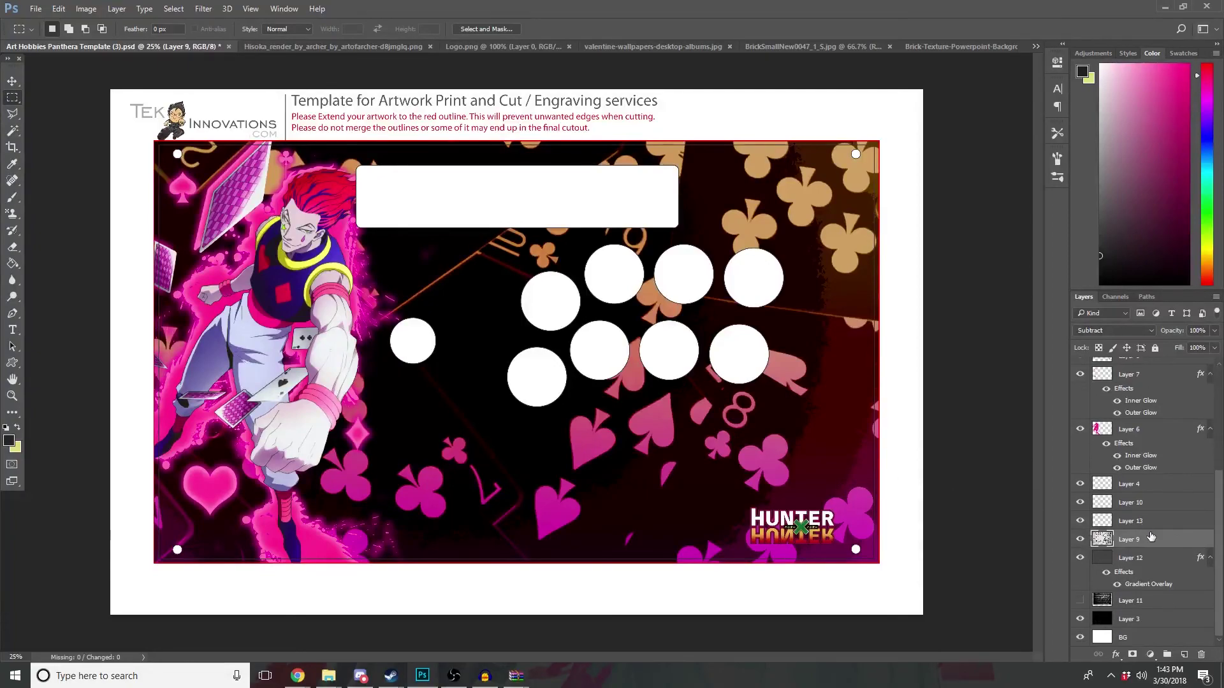
double_click(1148, 585)
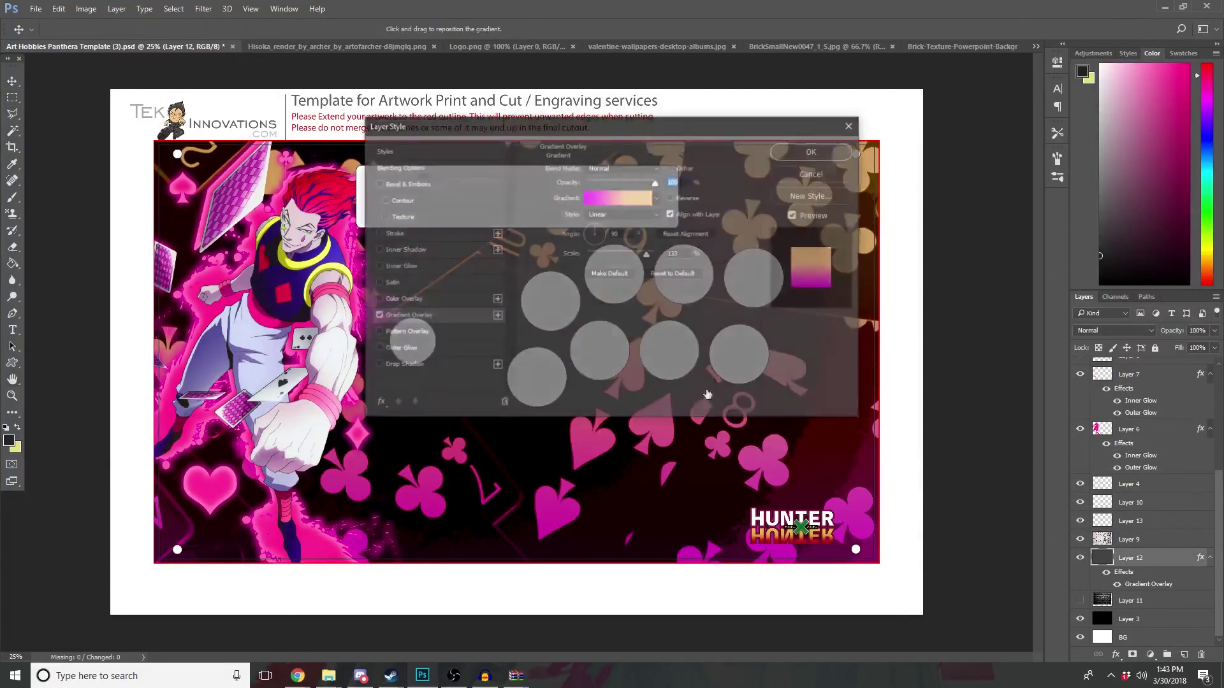
click(639, 195)
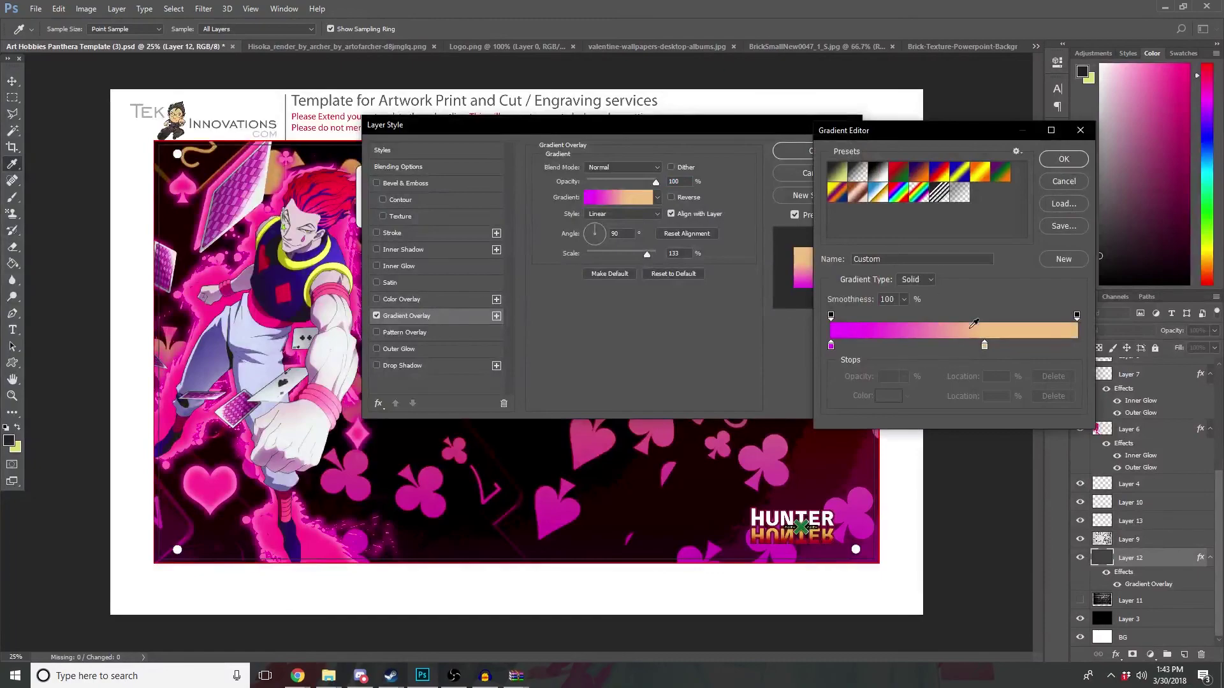
drag(1077, 346, 1077, 347)
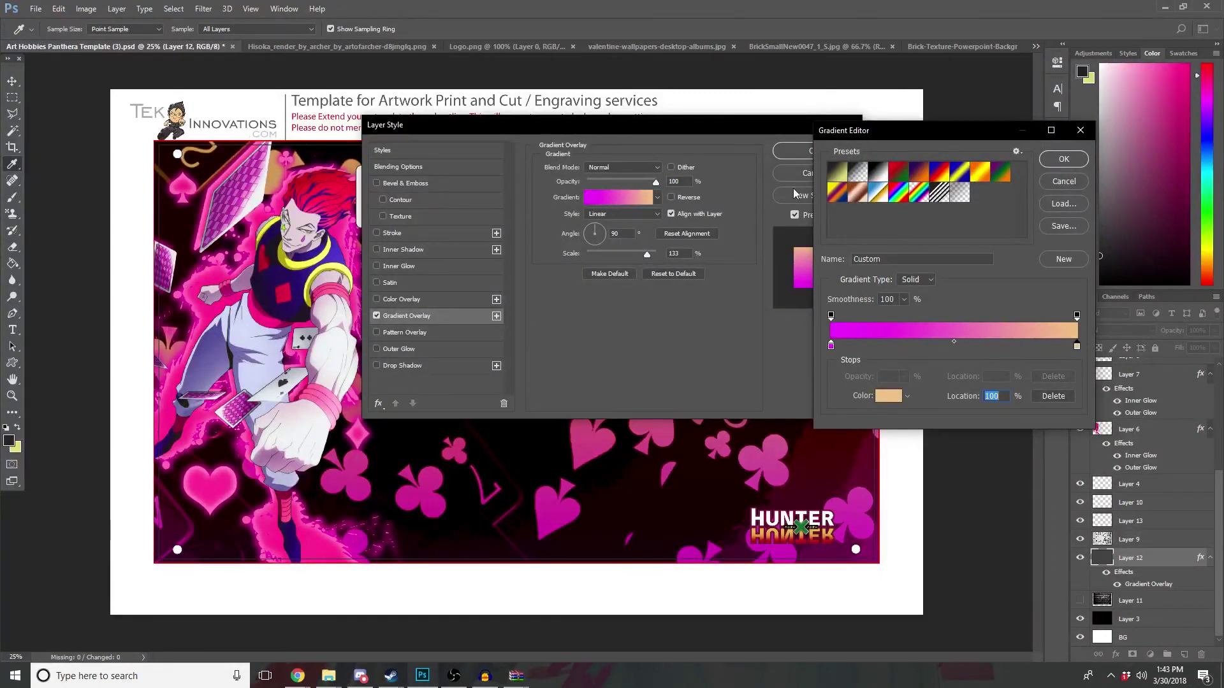
click(1064, 158)
mouse_move(785, 131)
mouse_down()
mouse_move(1213, 246)
mouse_move(1190, 253)
mouse_up()
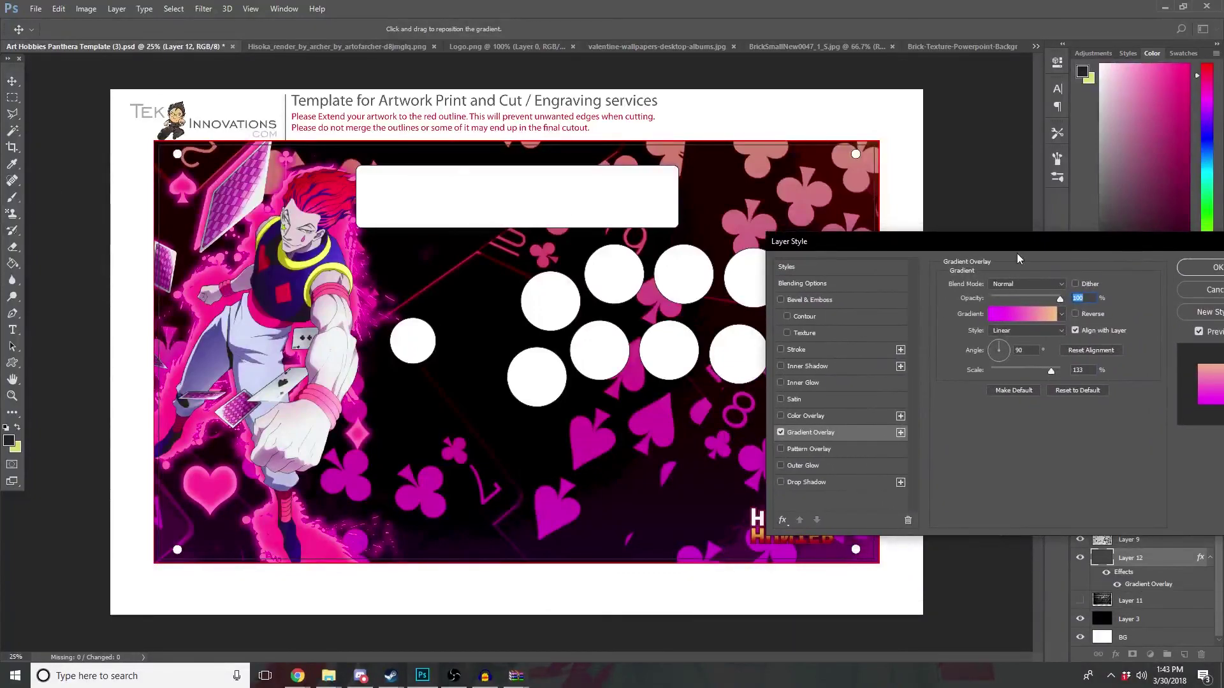
click(1200, 269)
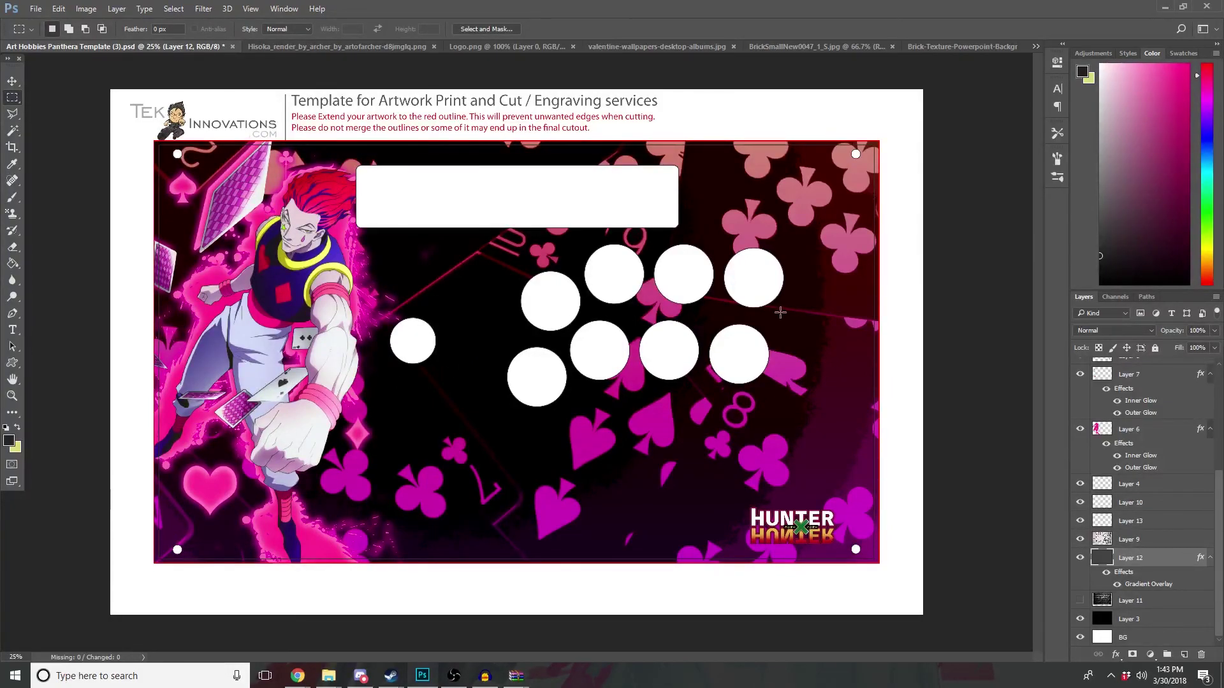
scroll(1155, 561, up, 3)
Step: Show the Dustwasher Outline layer, switch to colour selection, and select Layer 1
scroll(1155, 562, up, 2)
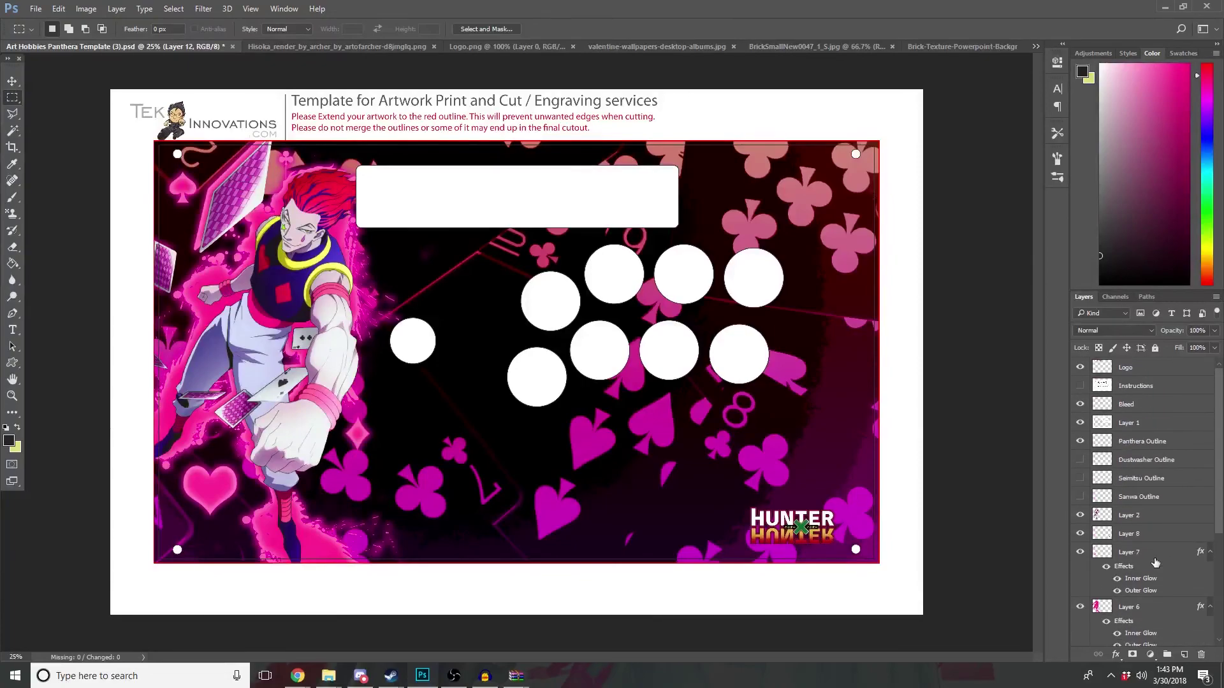
click(1080, 459)
click(1080, 496)
click(1155, 495)
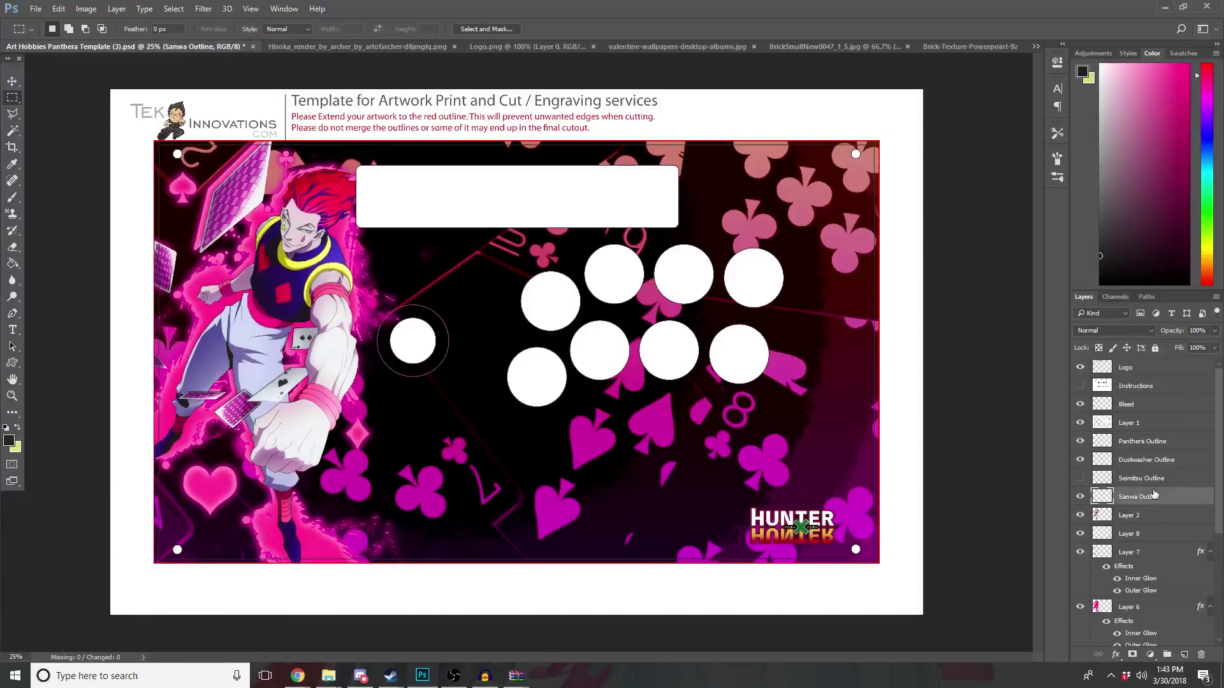
click(12, 131)
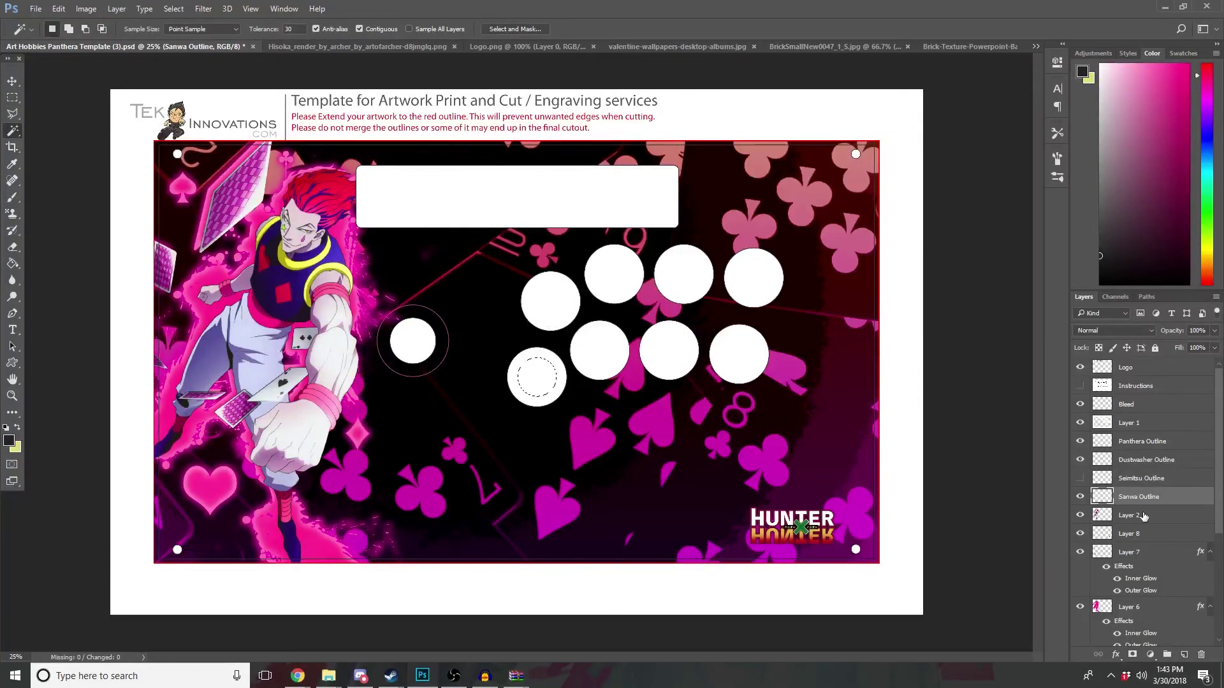
click(1080, 497)
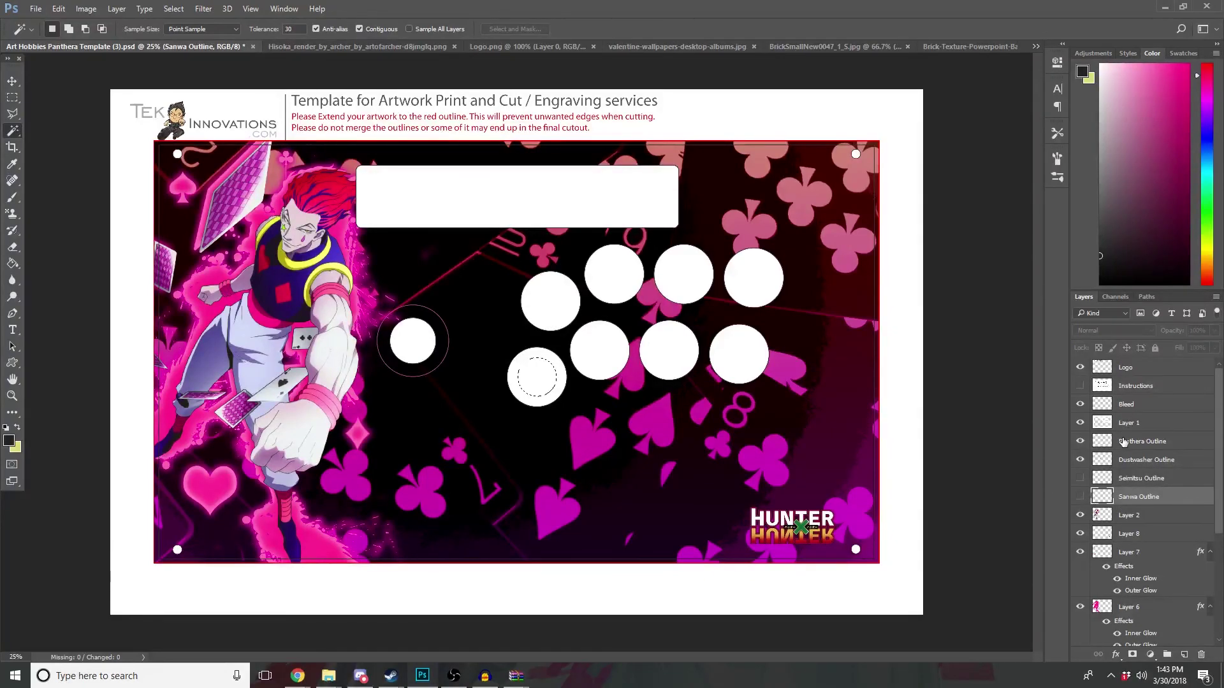
click(1120, 421)
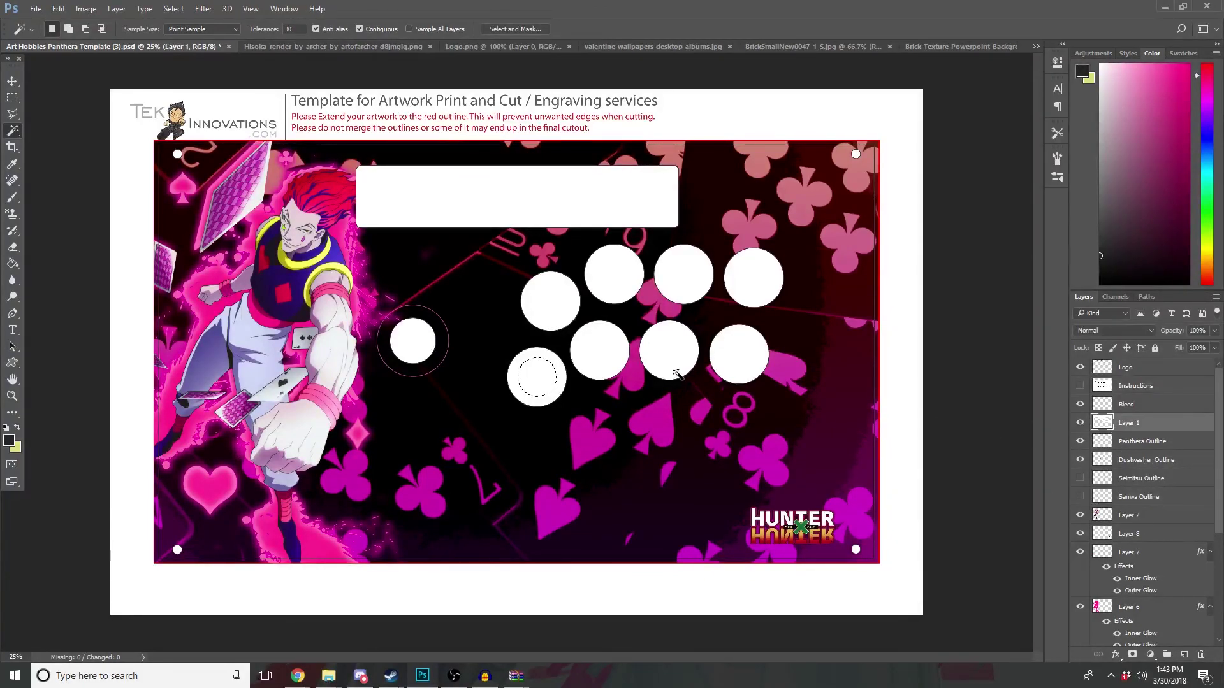
Step: Select the seven white button circles on Layer 1 and add a new empty layer
shift+click(548, 300)
shift+click(617, 276)
shift+click(598, 339)
shift+click(675, 343)
shift+click(685, 290)
shift+click(758, 279)
shift+click(758, 350)
click(1186, 655)
Step: Expand the selection and lasso a cloud shape around the button cluster
click(173, 8)
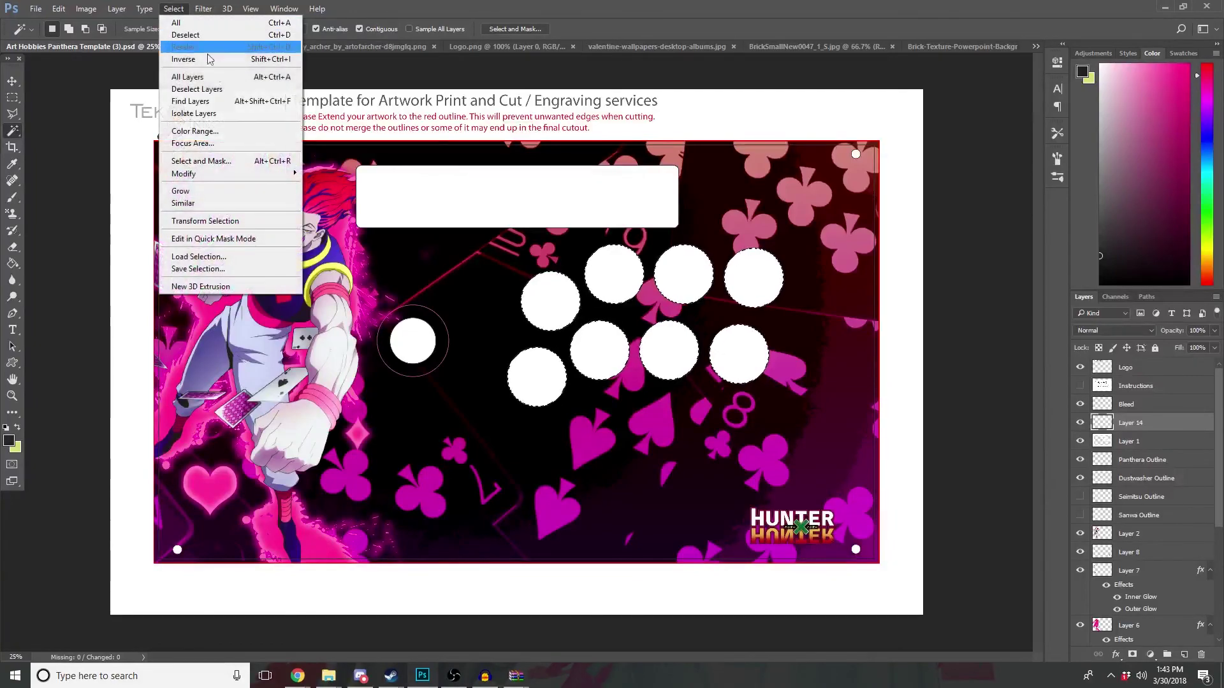
mouse_move(229, 174)
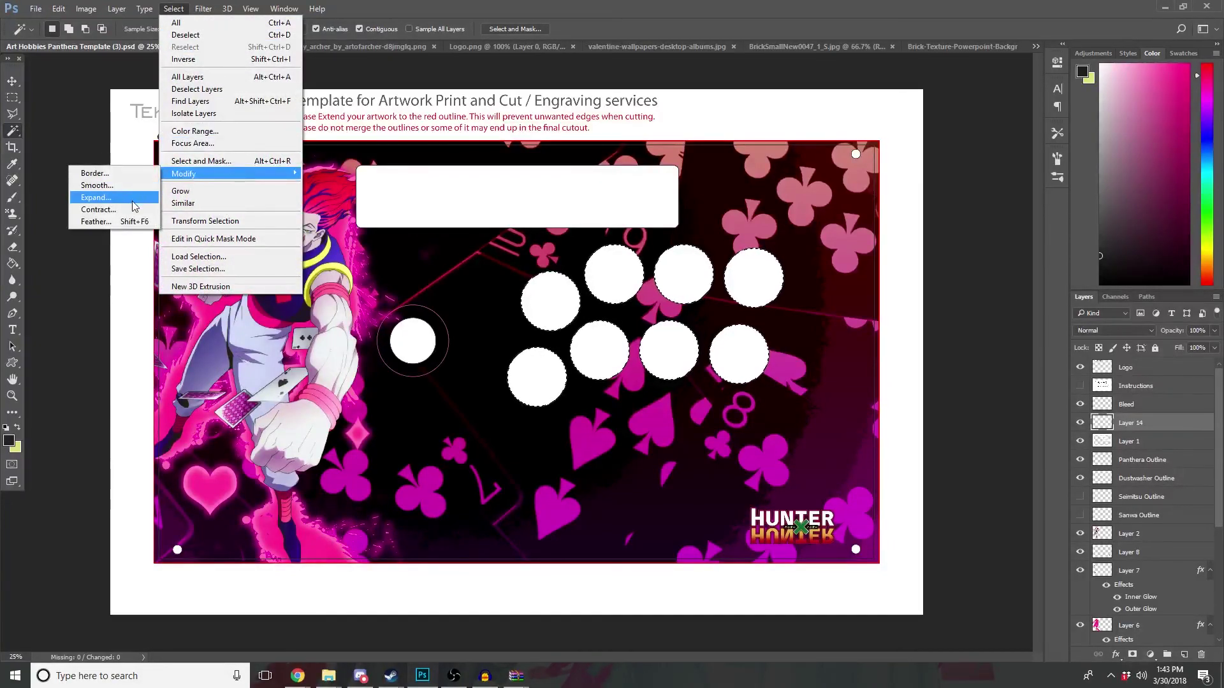
click(133, 199)
key(Return)
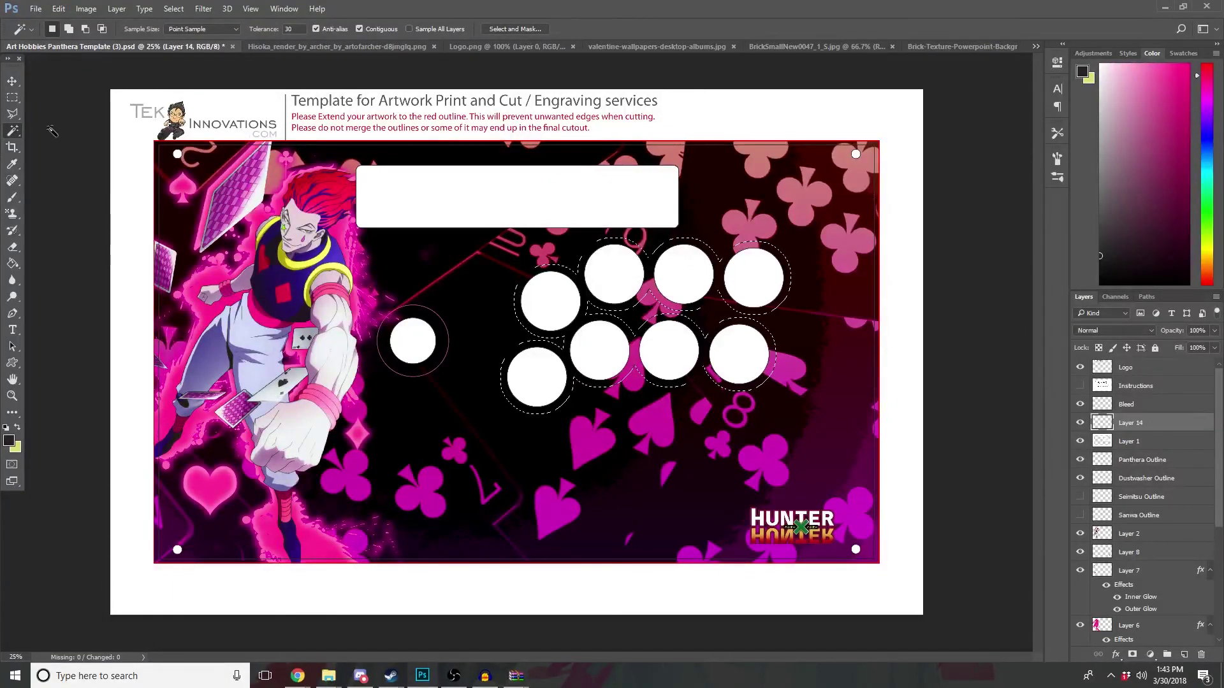
click(12, 114)
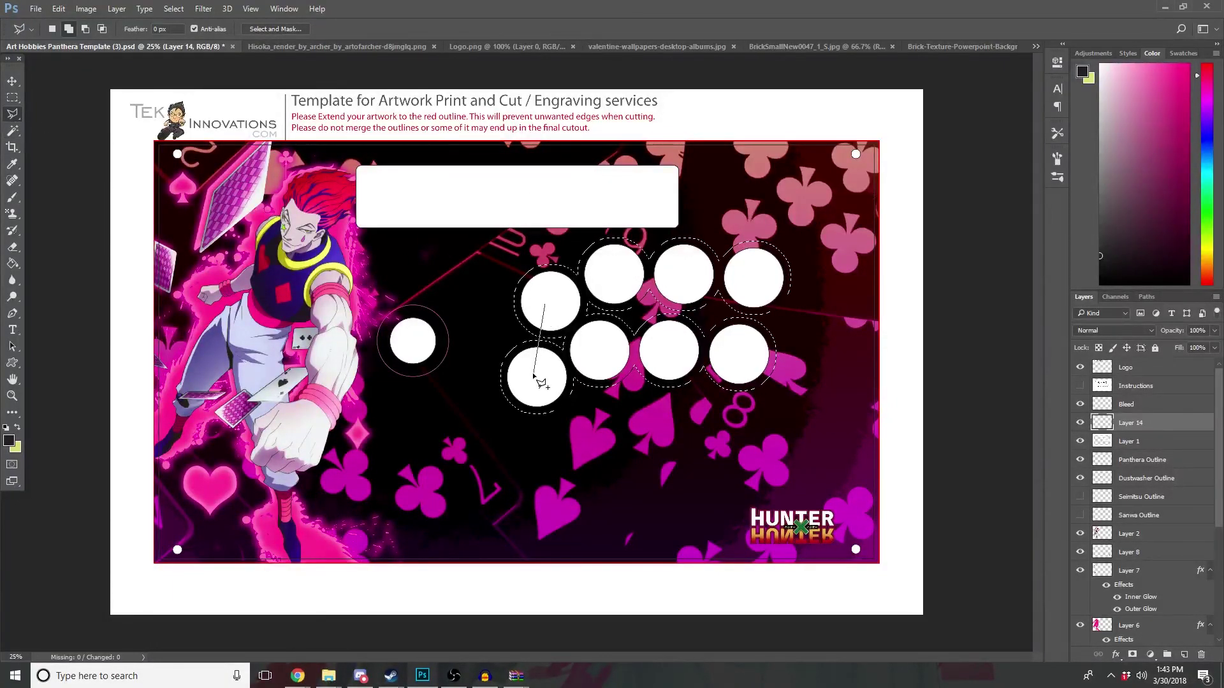
click(745, 355)
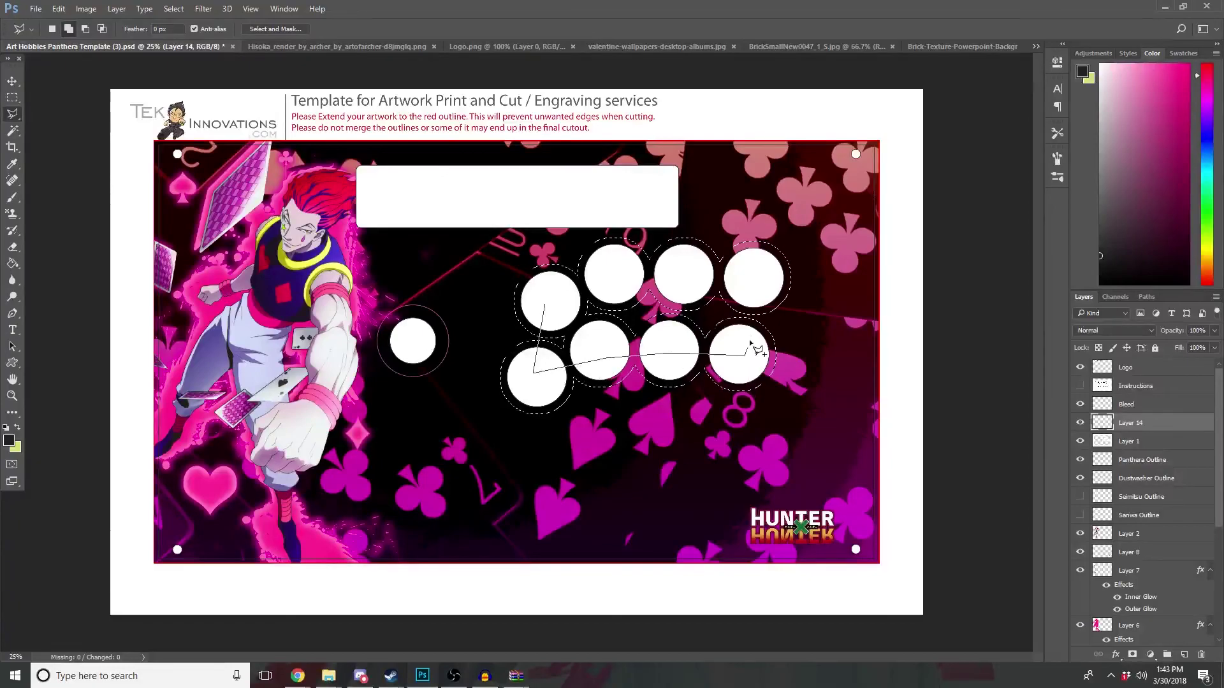
click(742, 286)
double_click(596, 295)
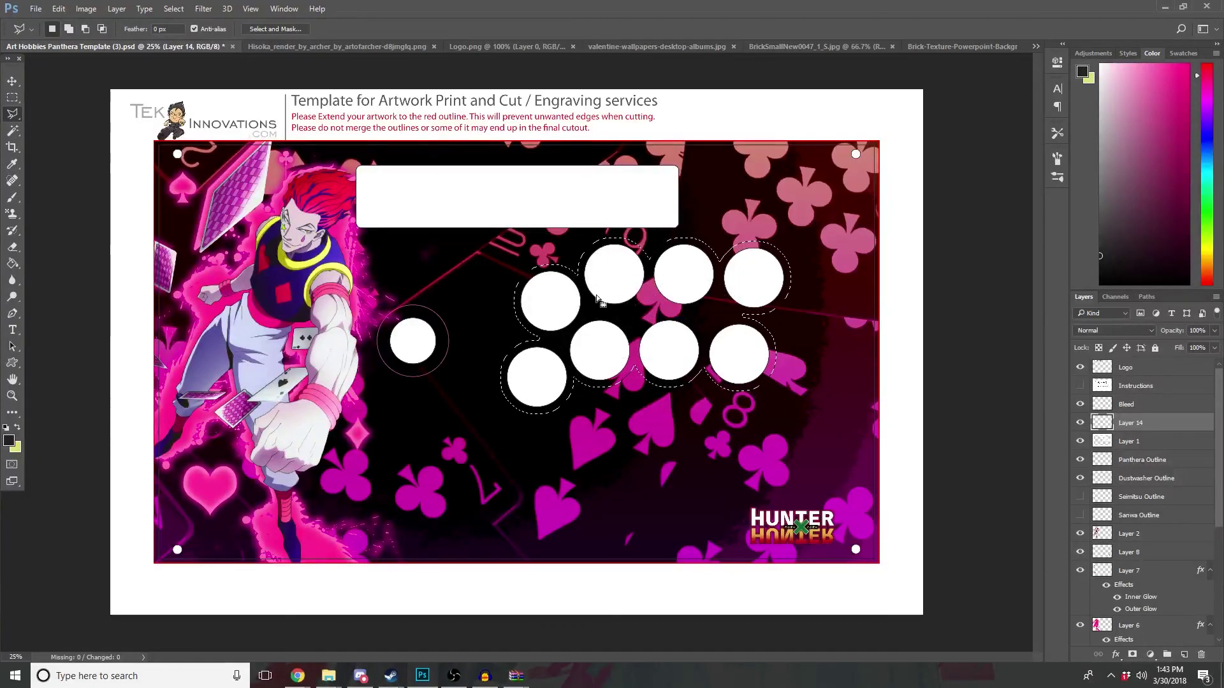
Step: Fill the cloud selection with a pink sampled from the artwork
key(alt+BackSpace)
key(ctrl+z)
click(12, 197)
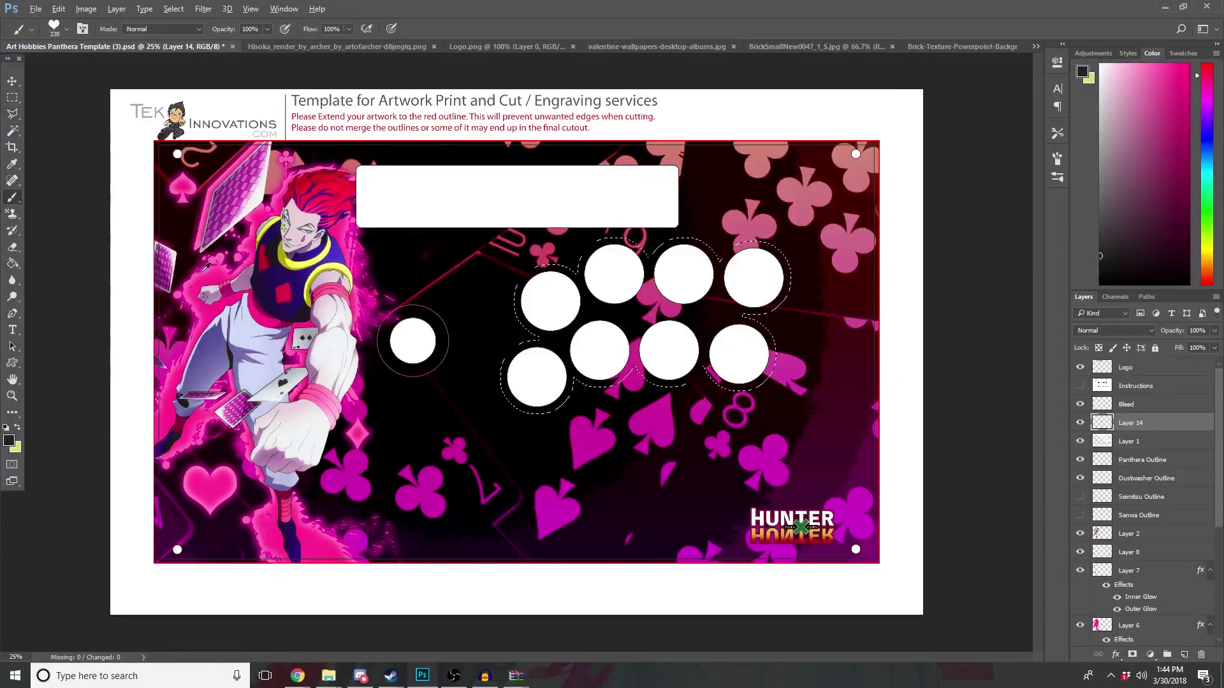
alt+click(209, 276)
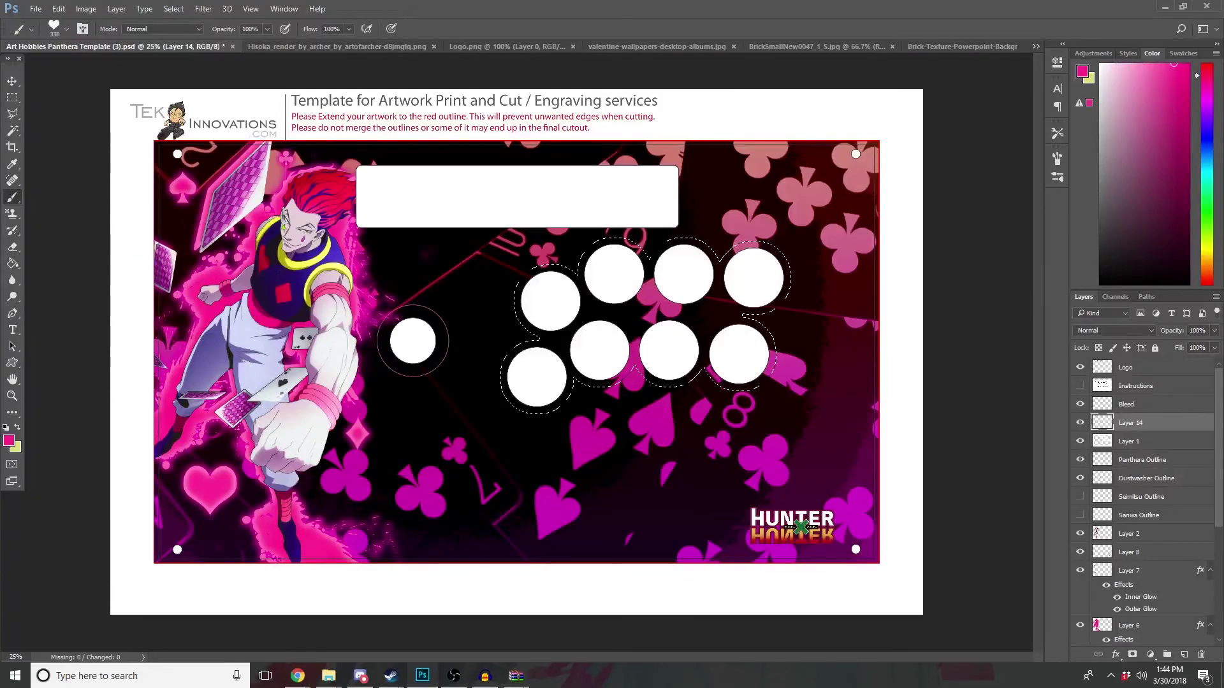
key(alt+BackSpace)
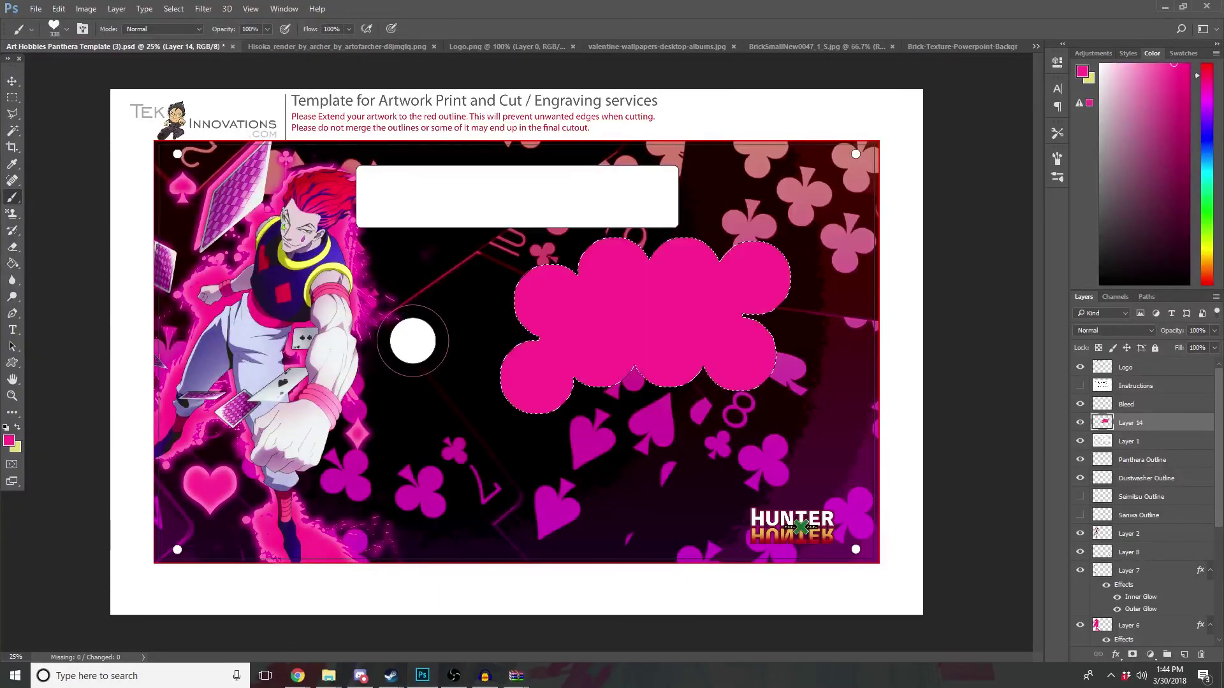
alt+click(218, 310)
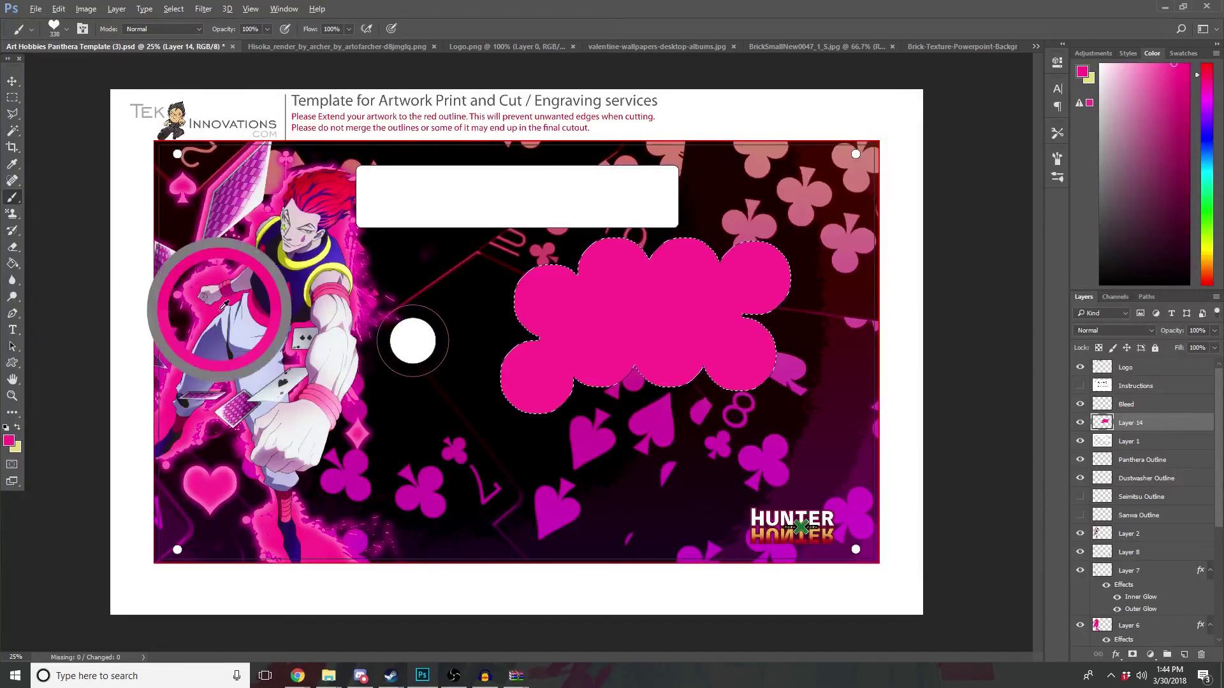
key(alt+BackSpace)
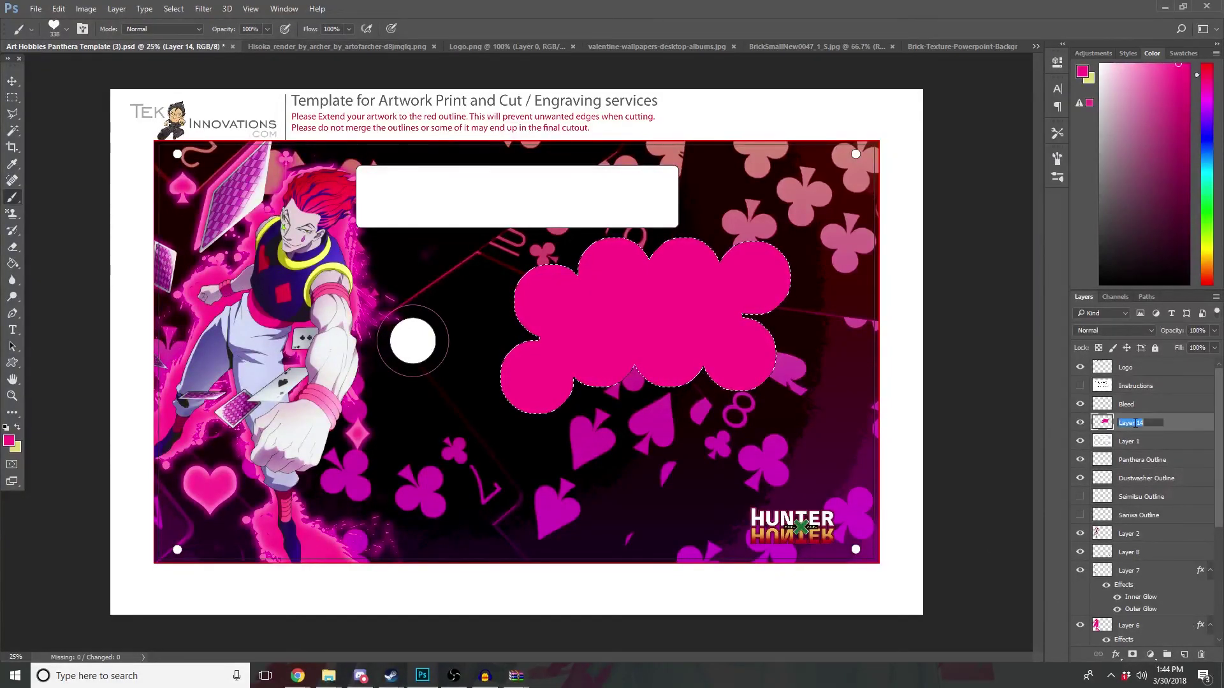
Step: Name the layer 'buttons', deselect, and move it beneath Layer 1
text(buttons)
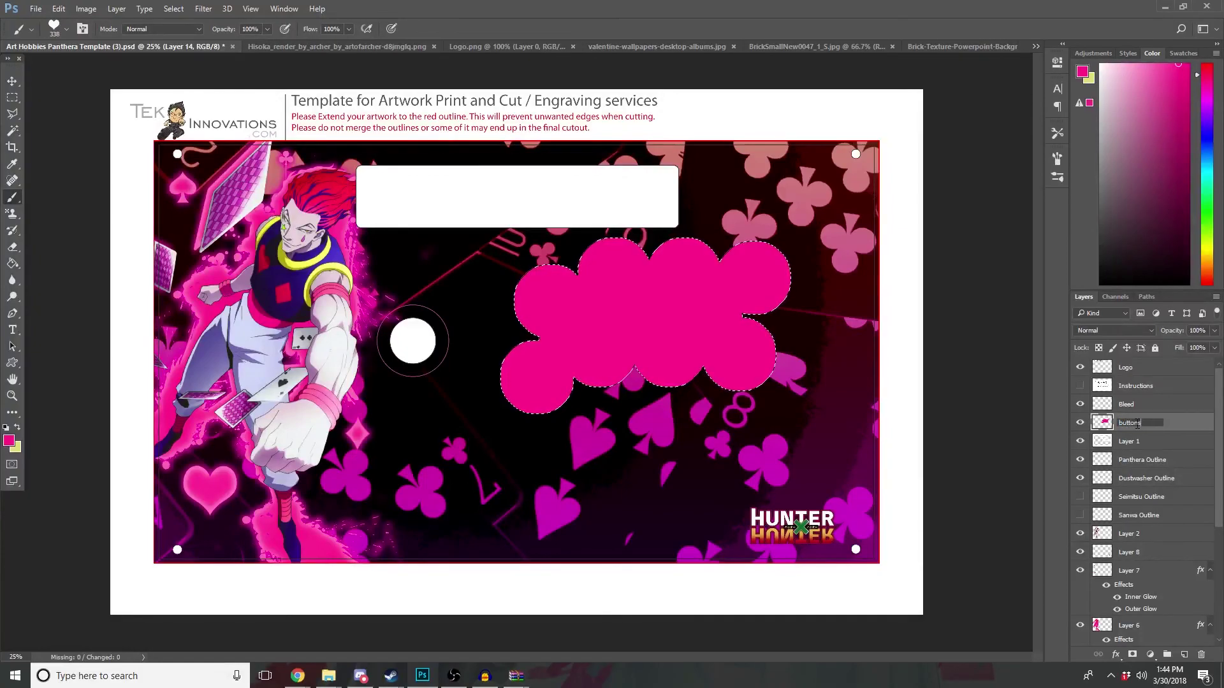
key(Return)
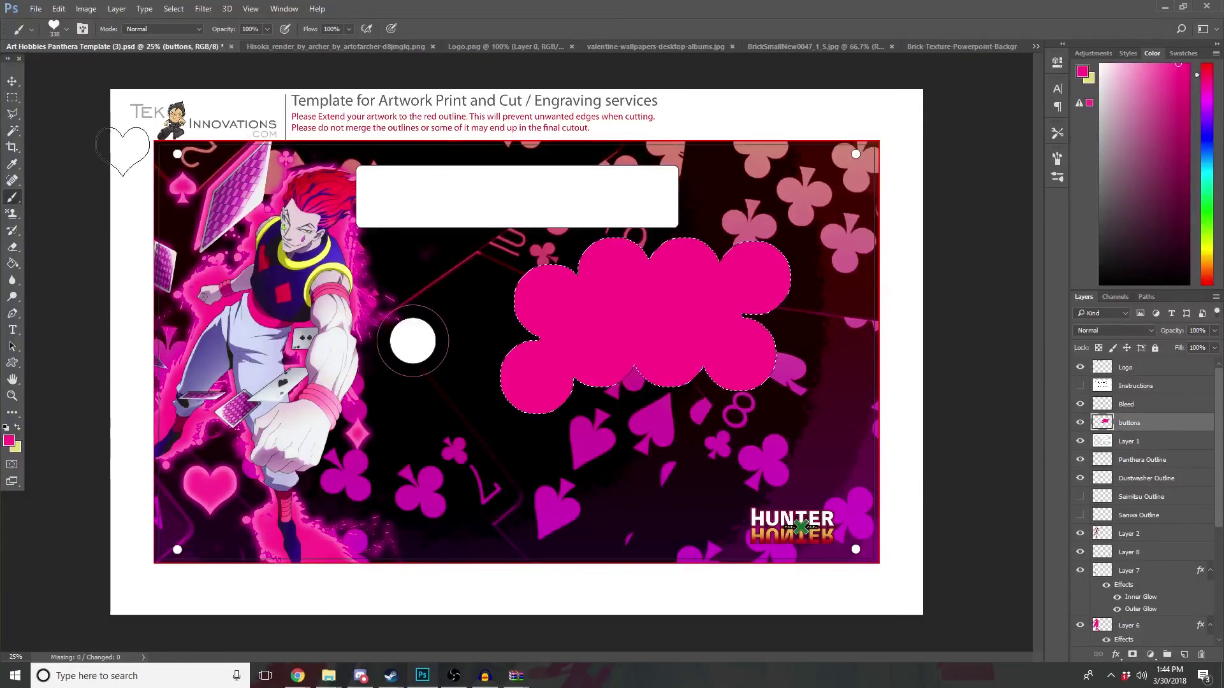
click(12, 96)
click(177, 258)
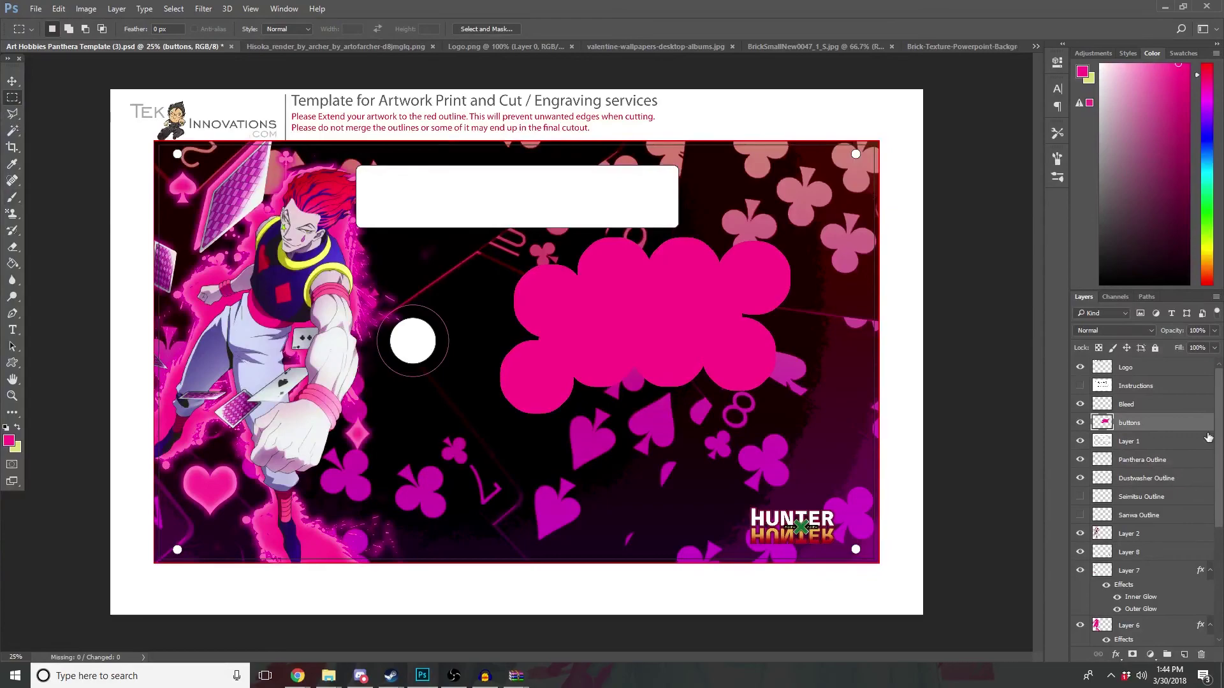
drag(1150, 429, 1148, 450)
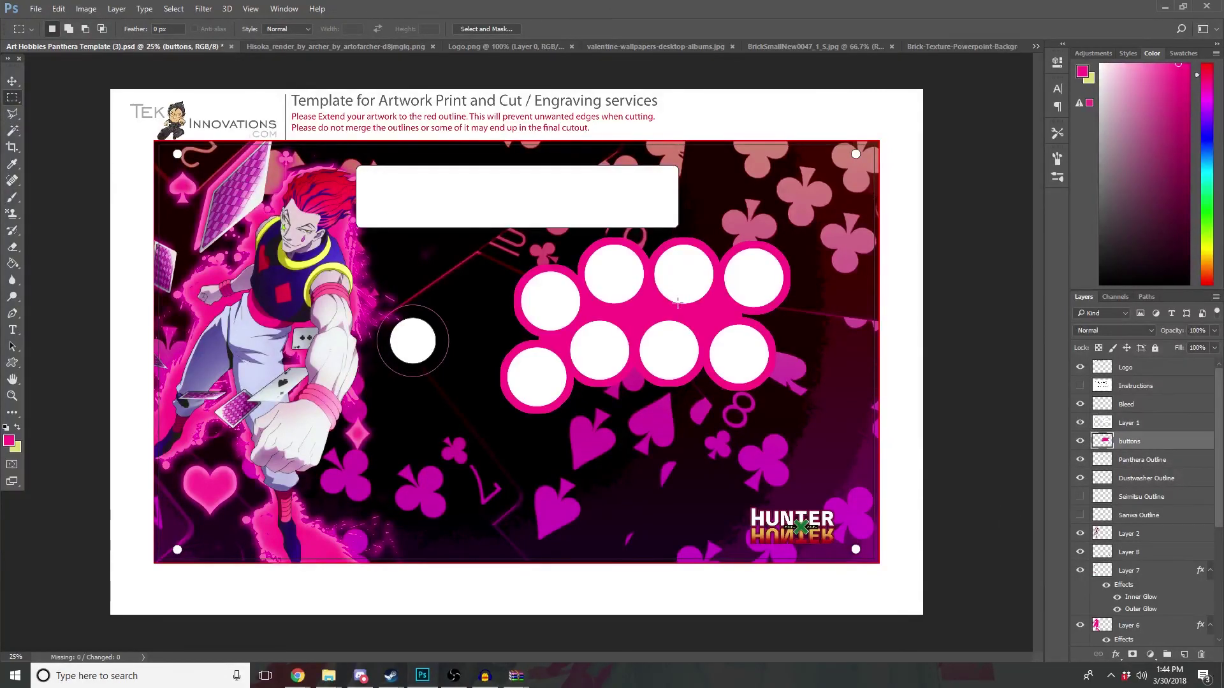
click(12, 198)
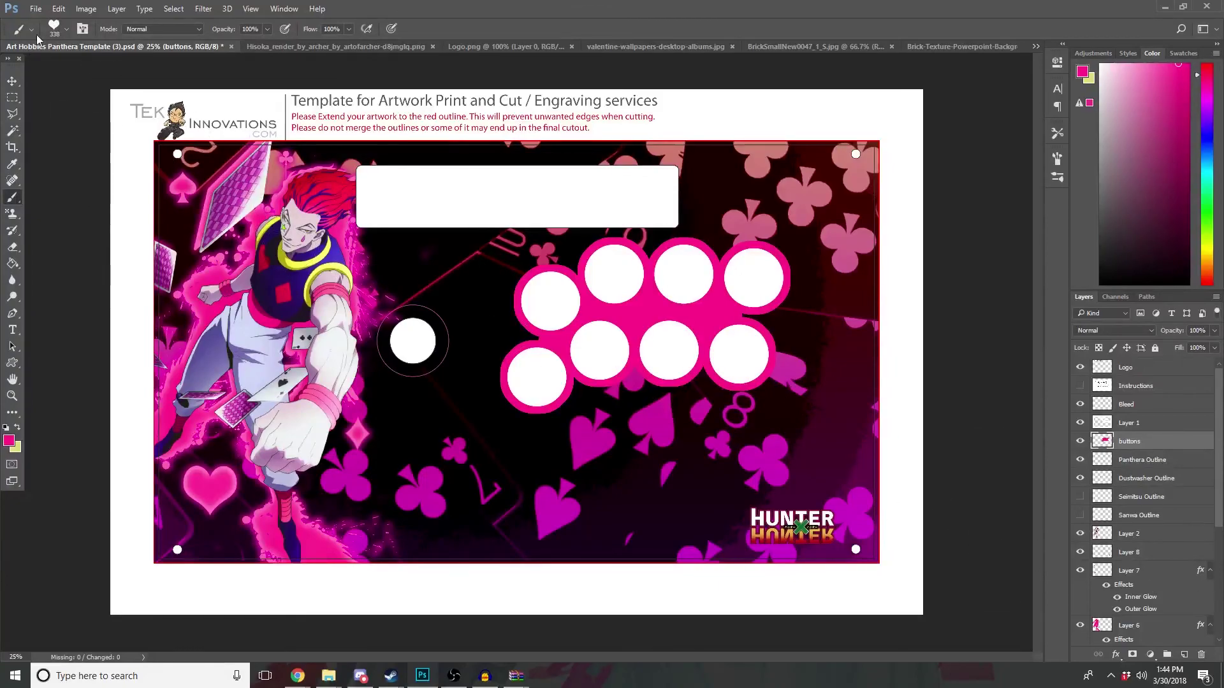
click(59, 32)
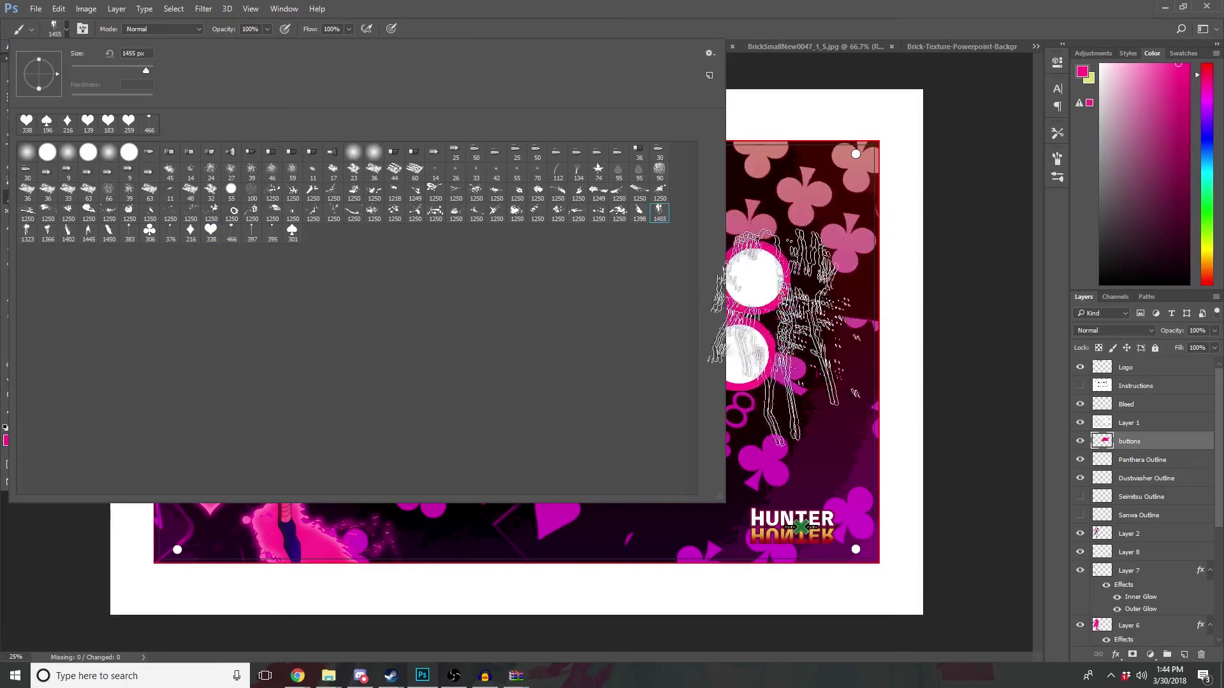
Step: Stamp pink 1455 splatter-brush splatters around the buttons on a new layer above Panthera Outline
click(1036, 280)
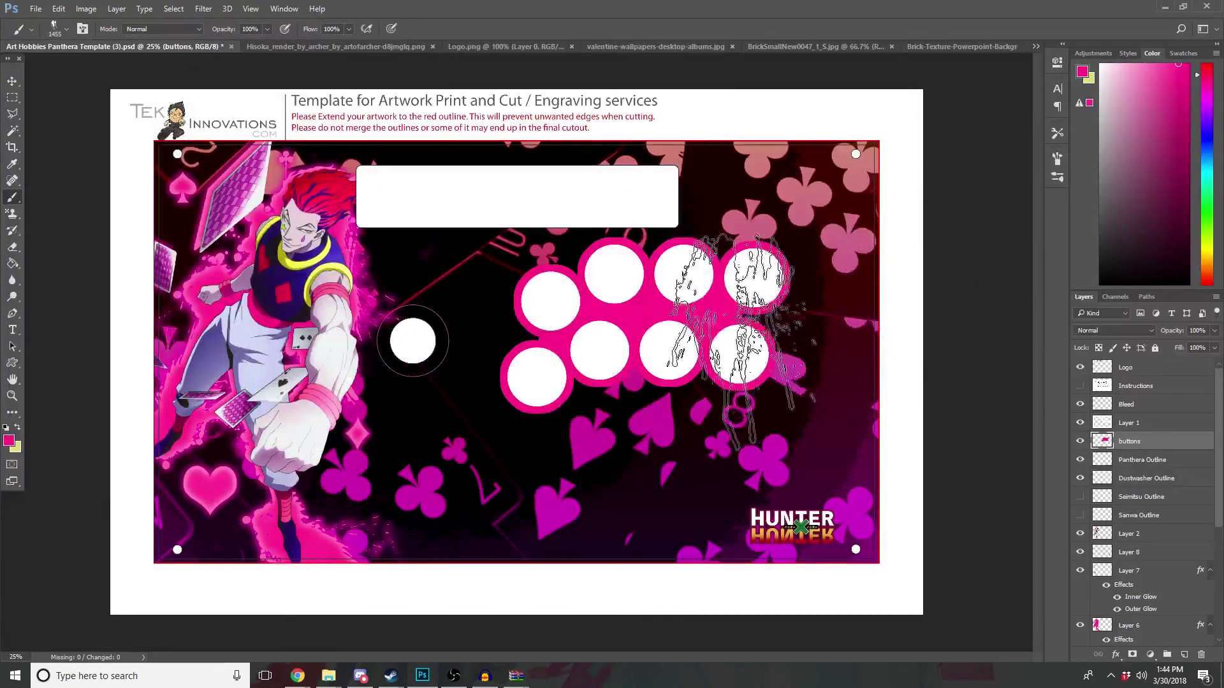
drag(752, 465, 567, 357)
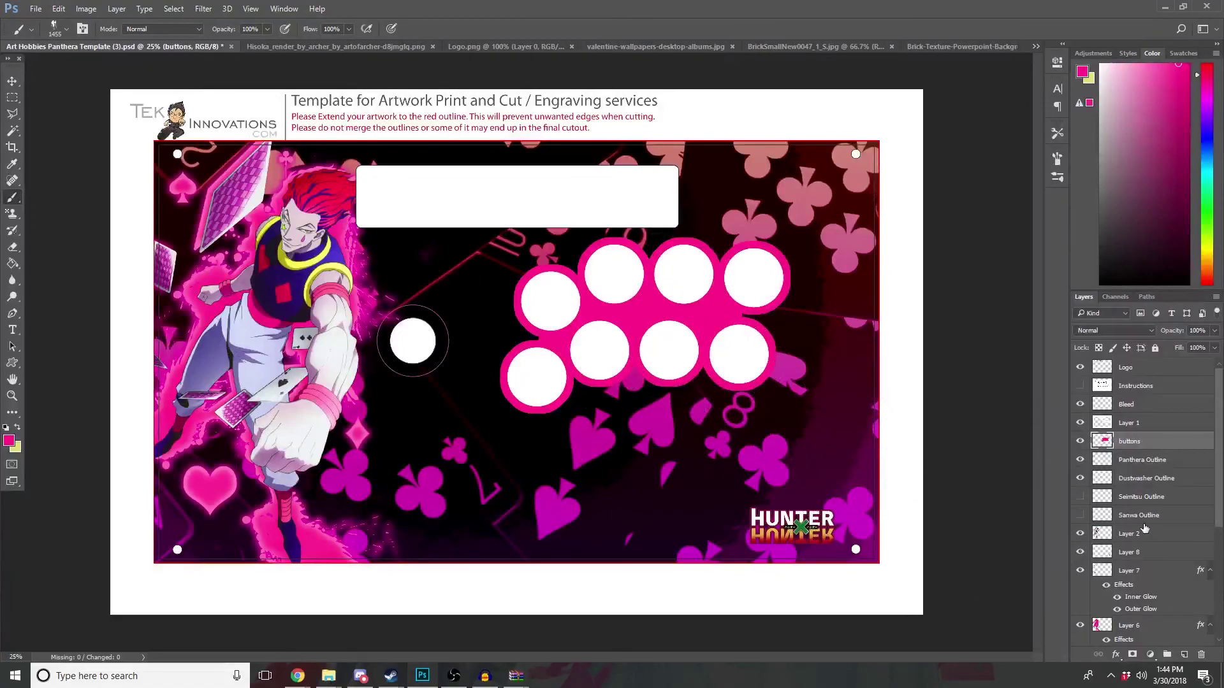
click(1148, 460)
click(1184, 655)
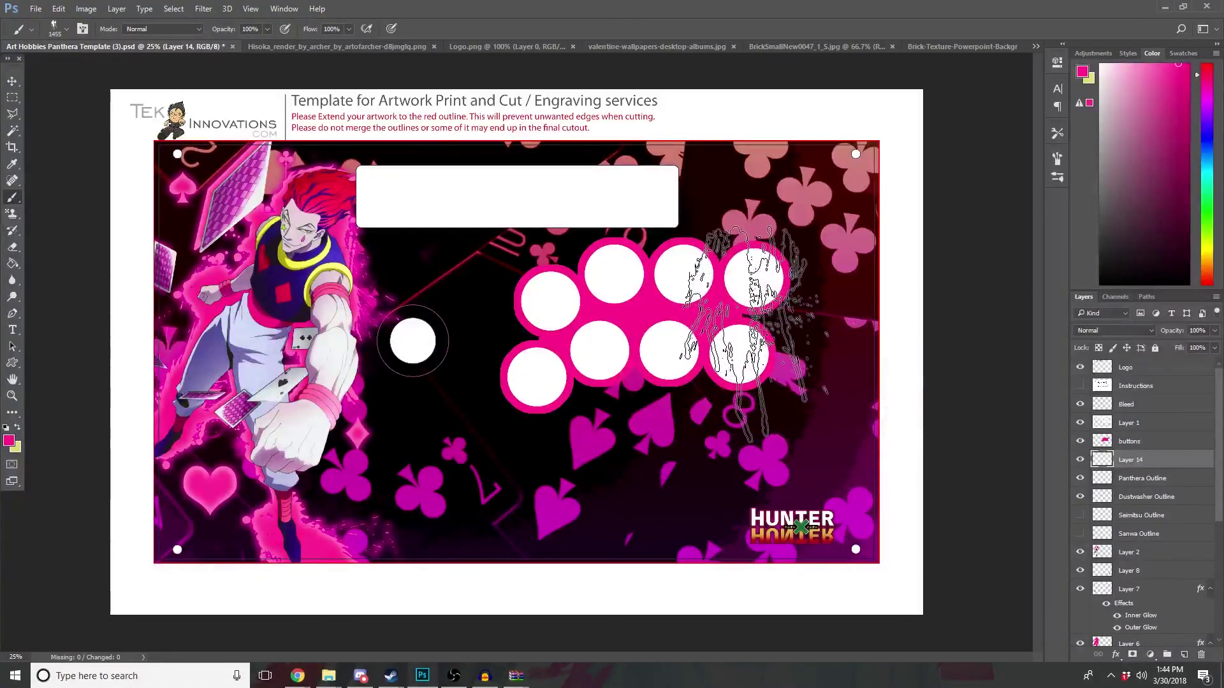
click(580, 344)
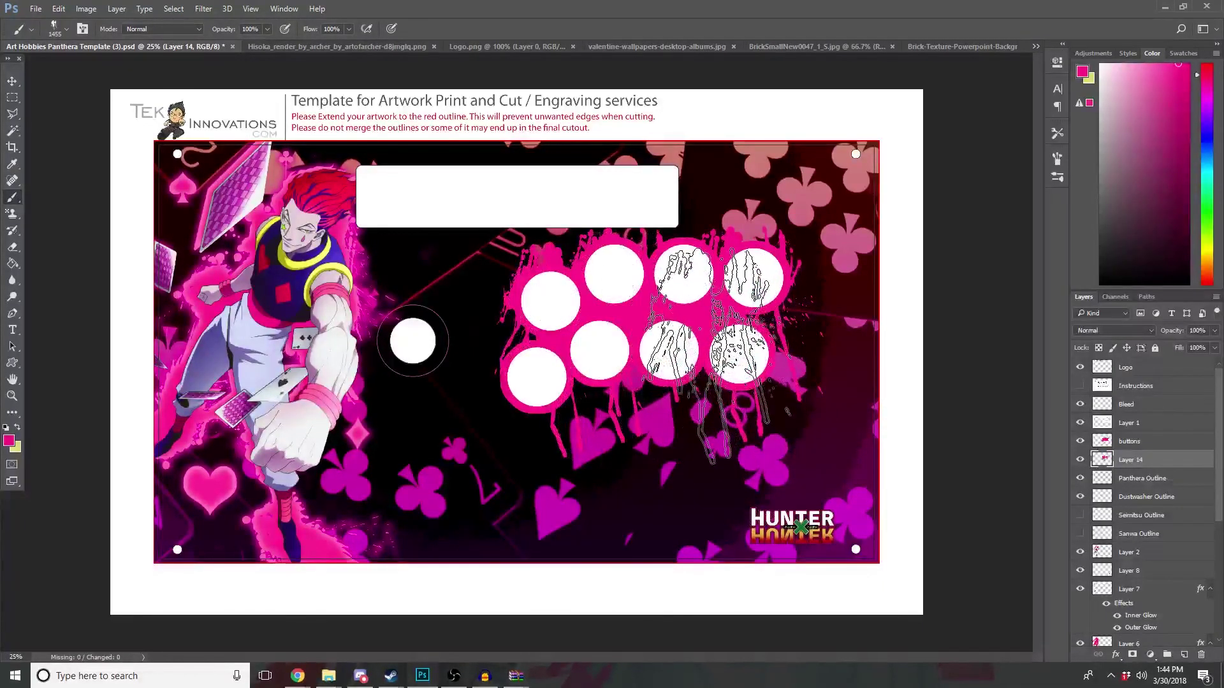
click(715, 353)
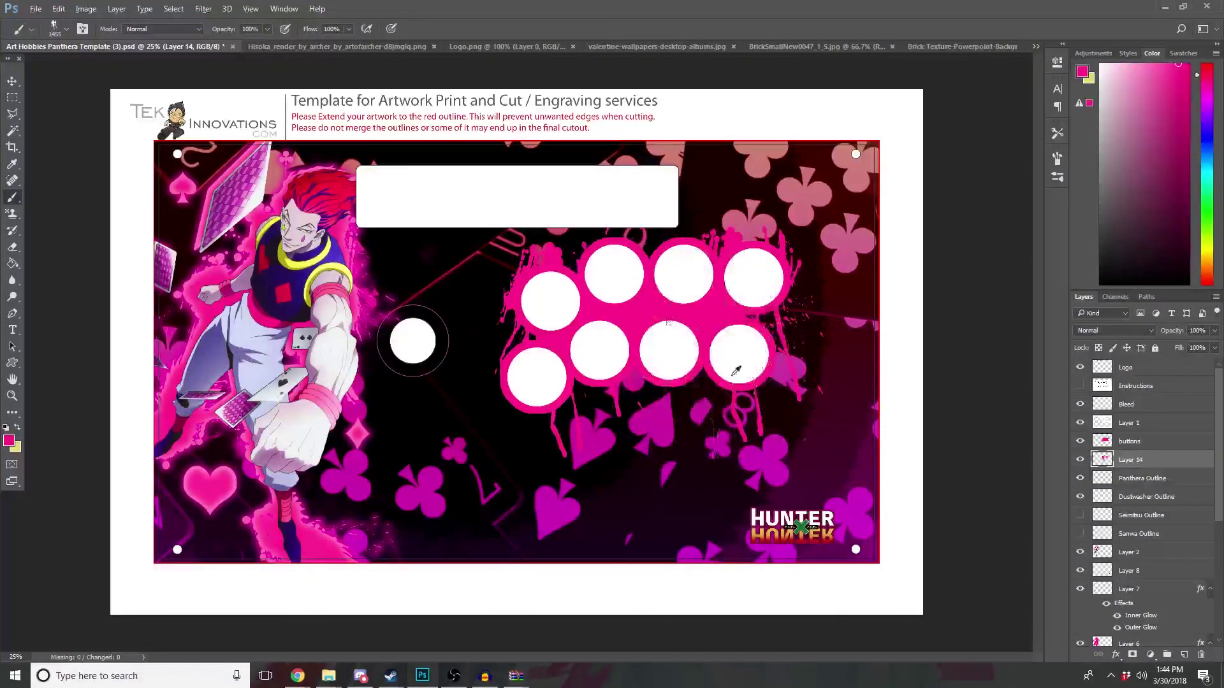
Step: Draw a polygonal selection covering the area below the buttons
click(10, 115)
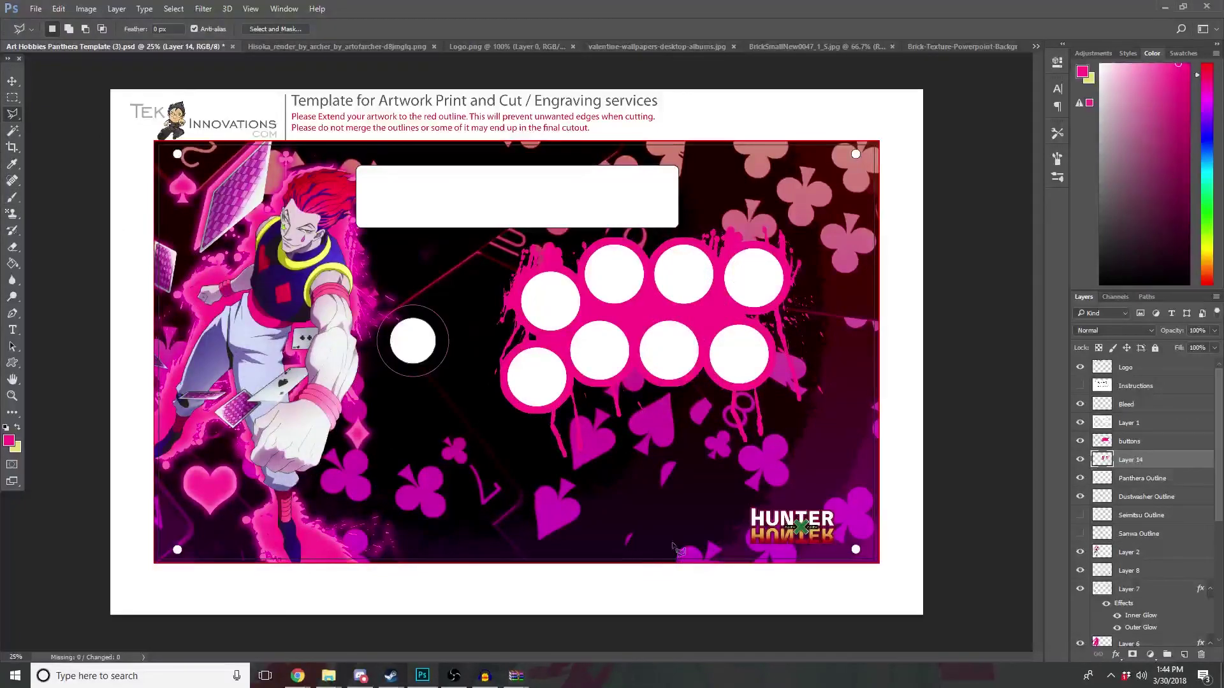
click(576, 380)
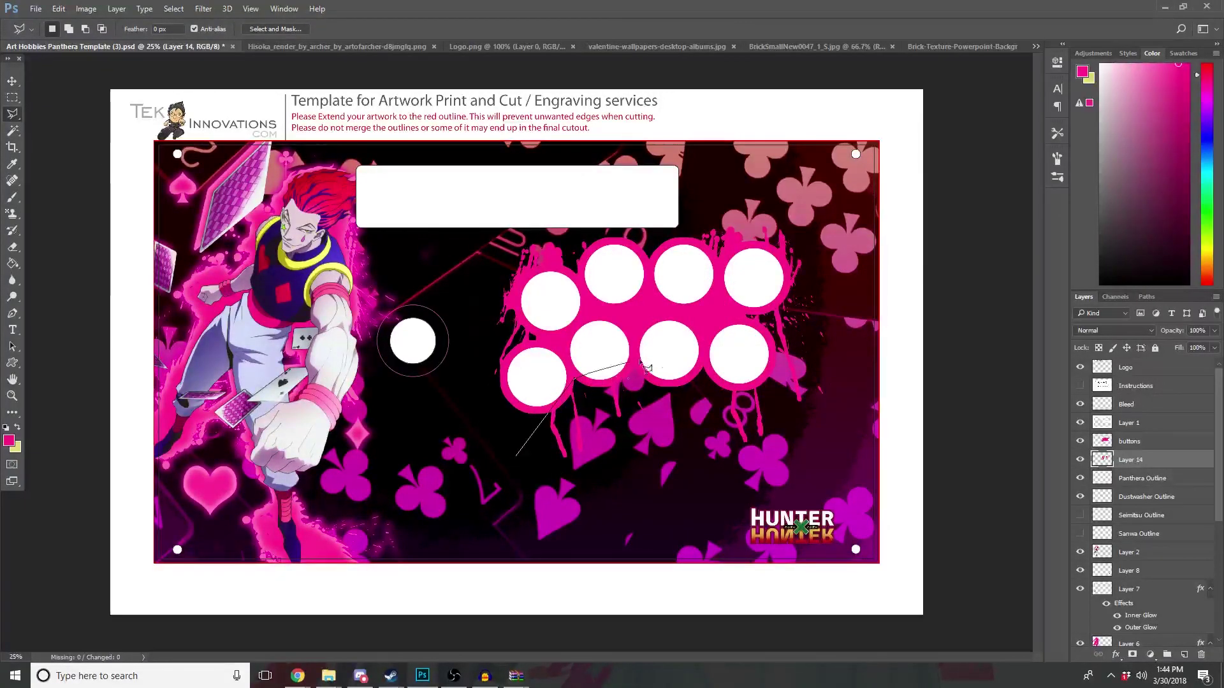
click(774, 300)
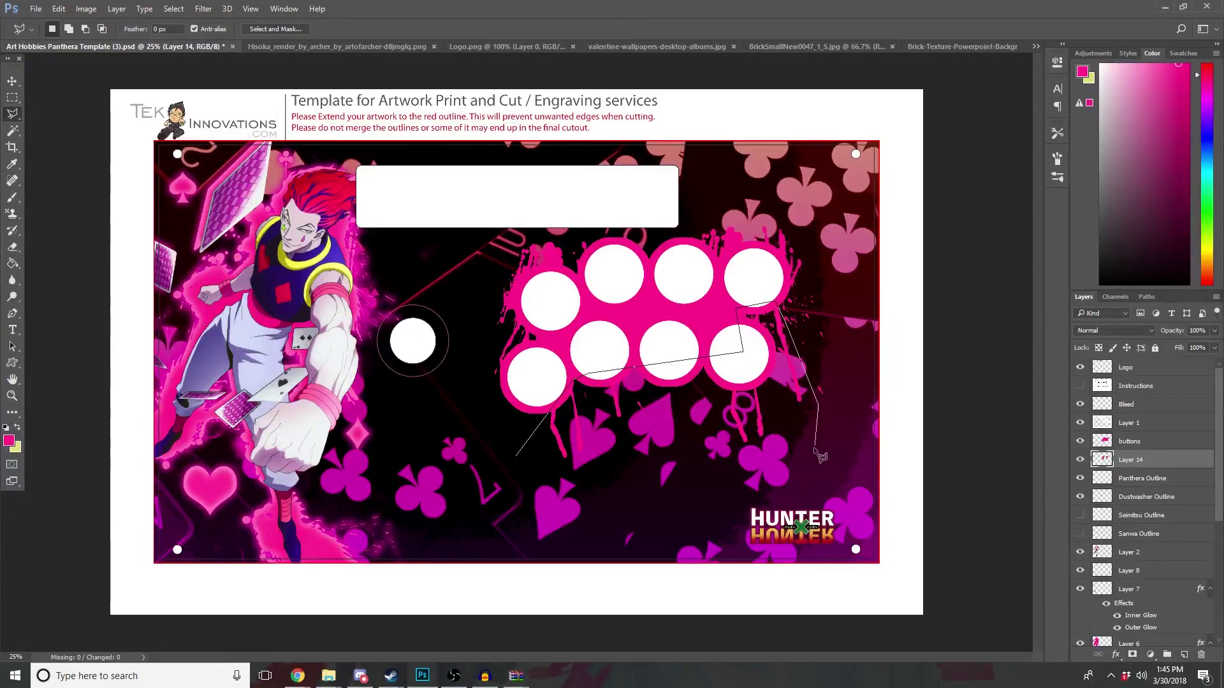
click(507, 490)
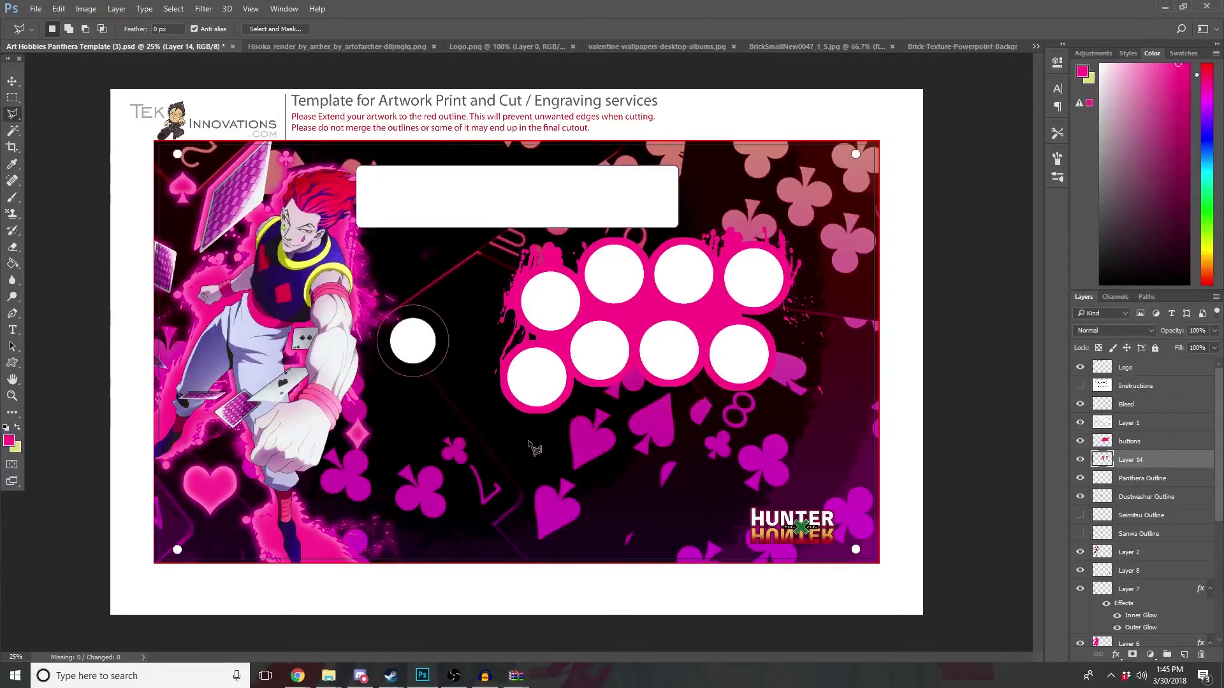
click(7, 203)
Step: Load the 1398 splatter brush on new Layer 15 and resize it to 1102 px
click(66, 29)
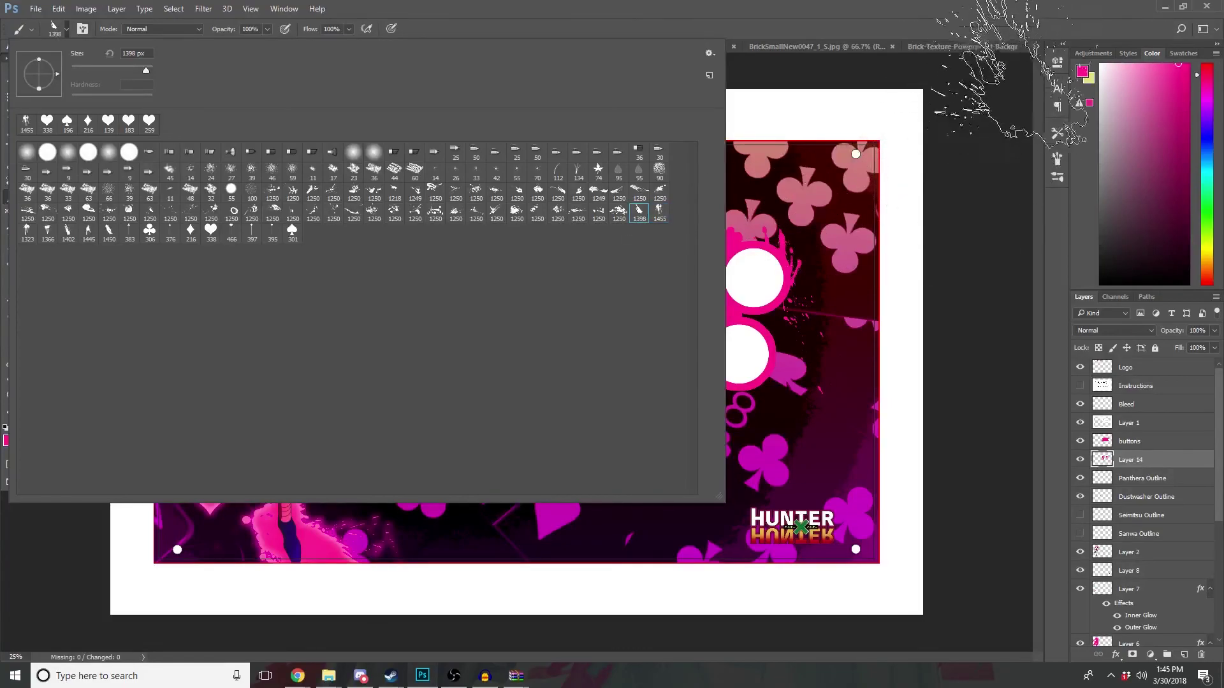
double_click(639, 217)
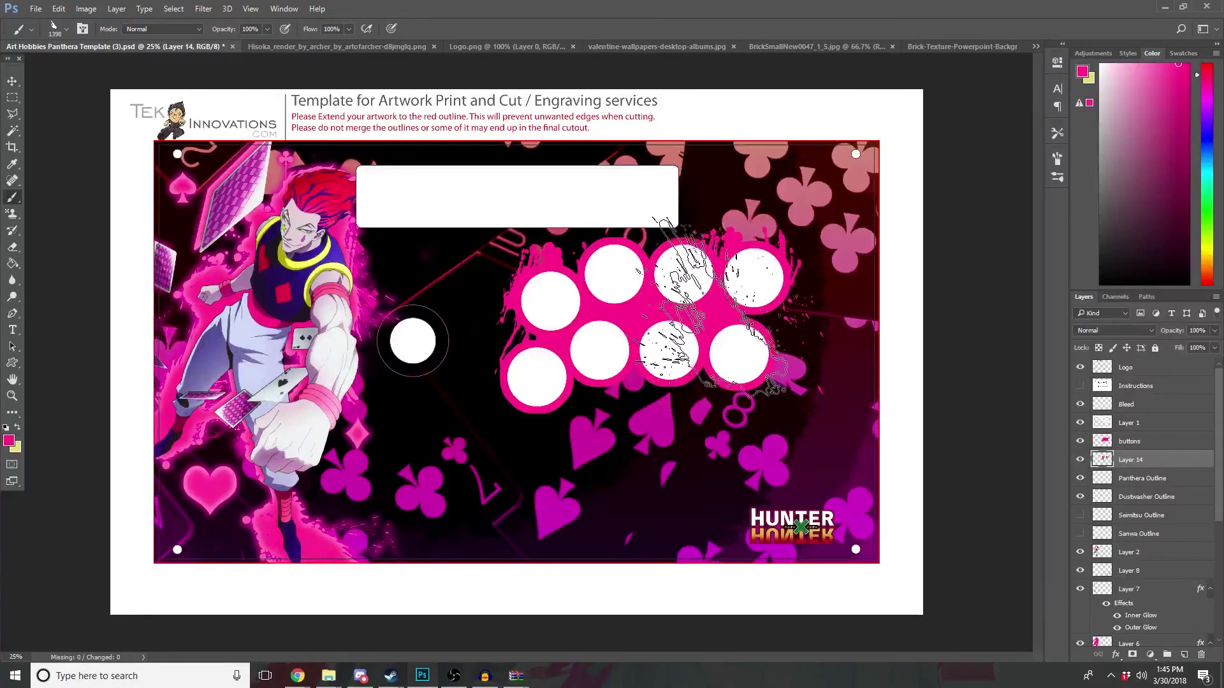
click(1183, 655)
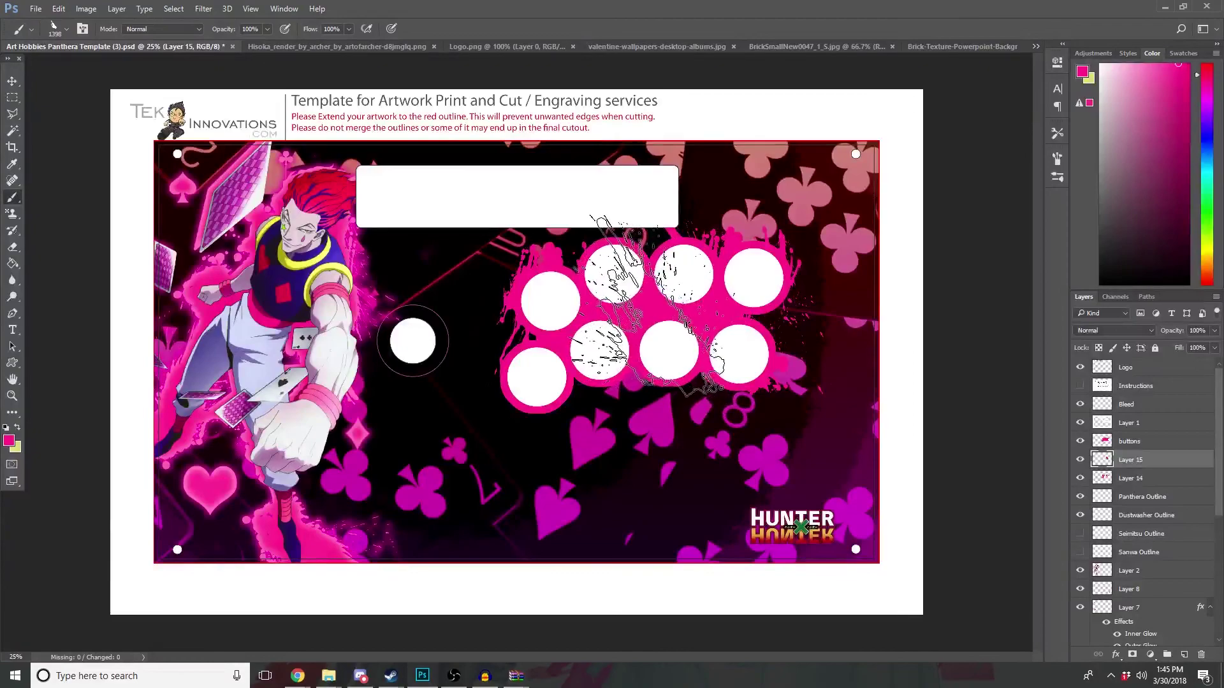
click(66, 29)
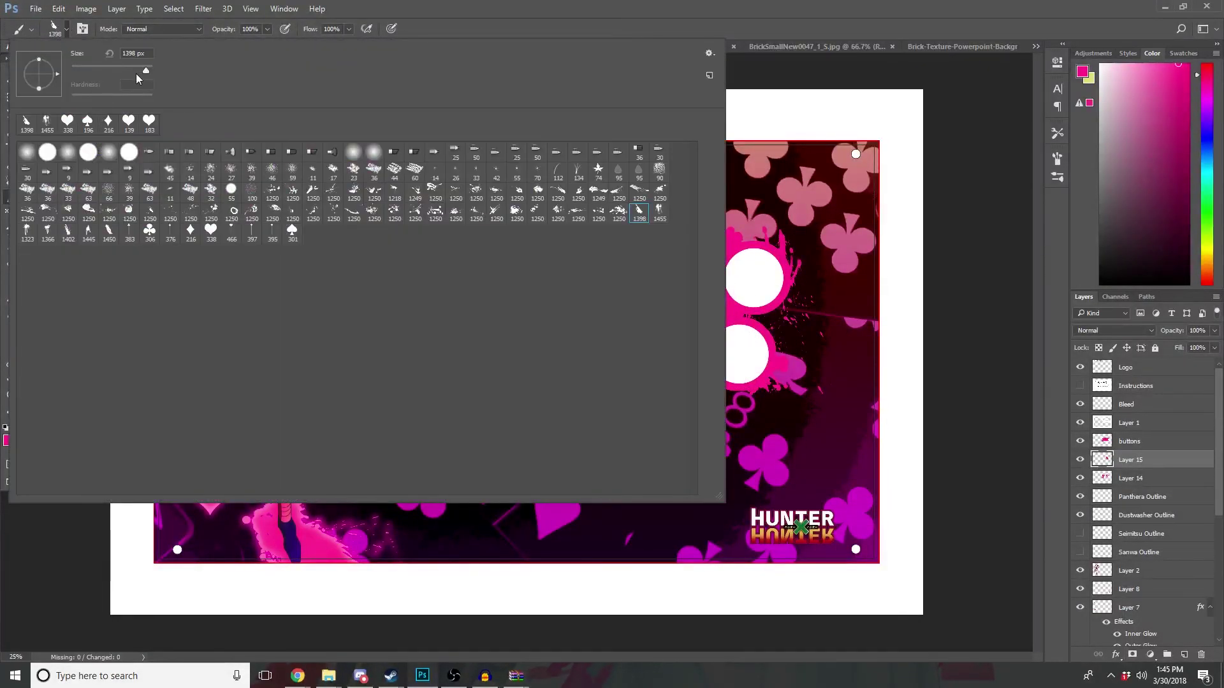
drag(140, 66, 147, 69)
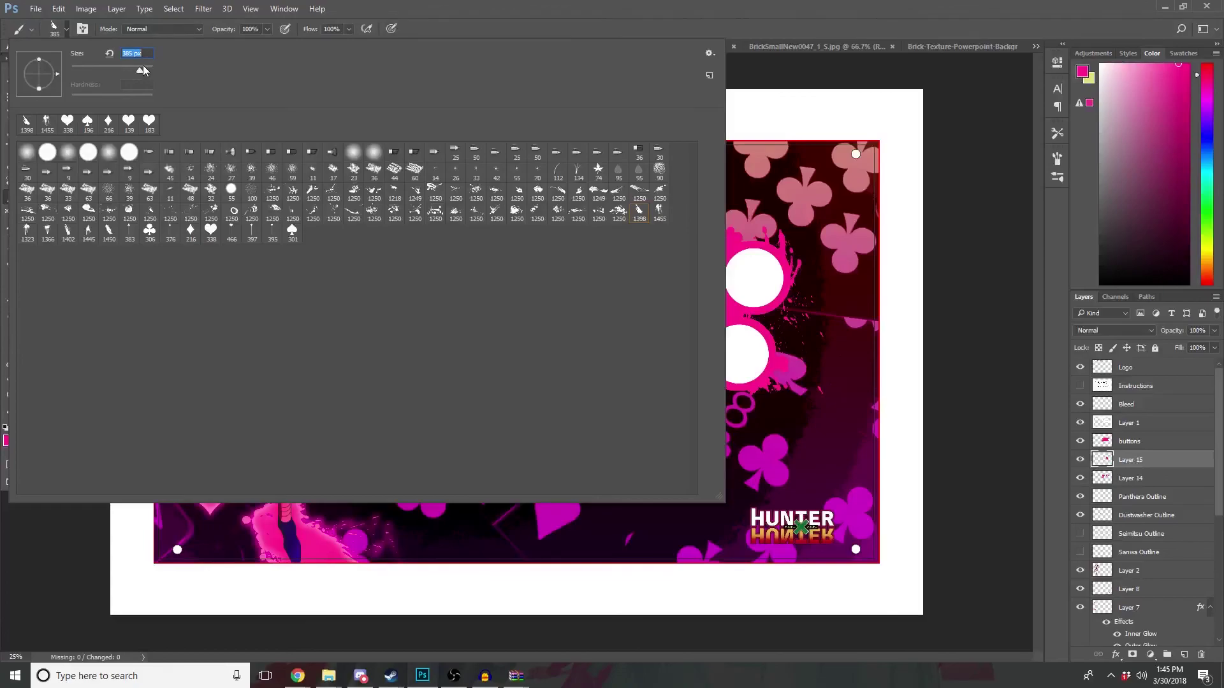
click(851, 29)
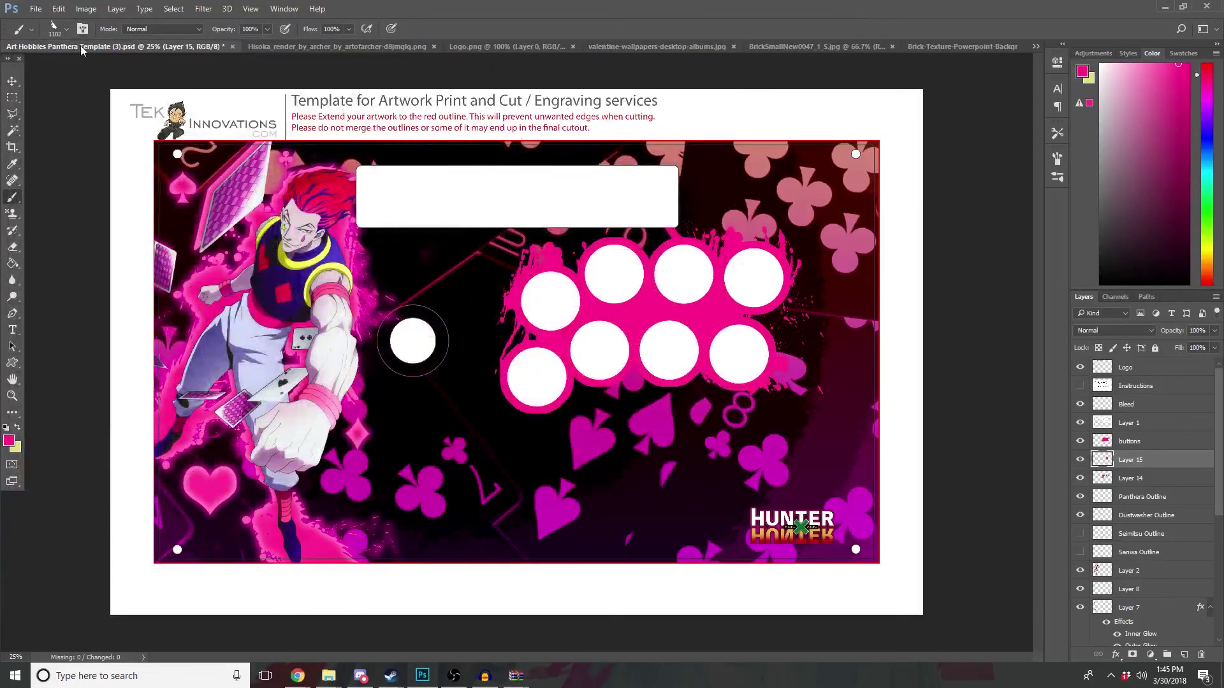
click(66, 30)
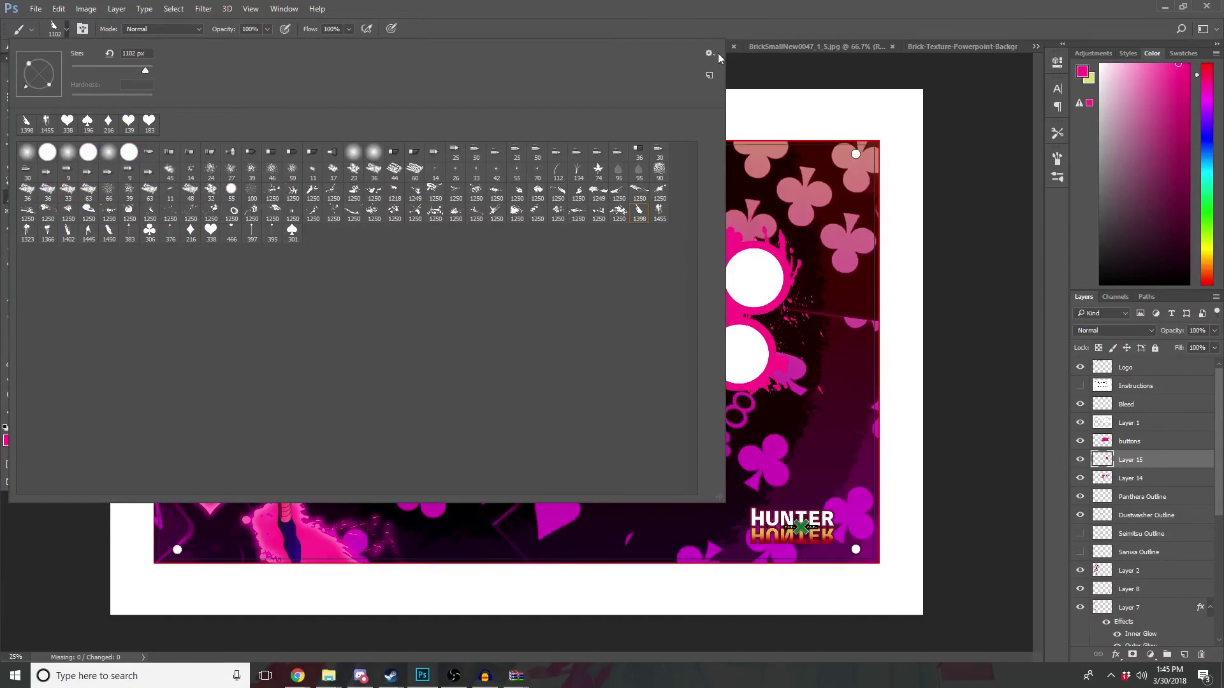
click(749, 24)
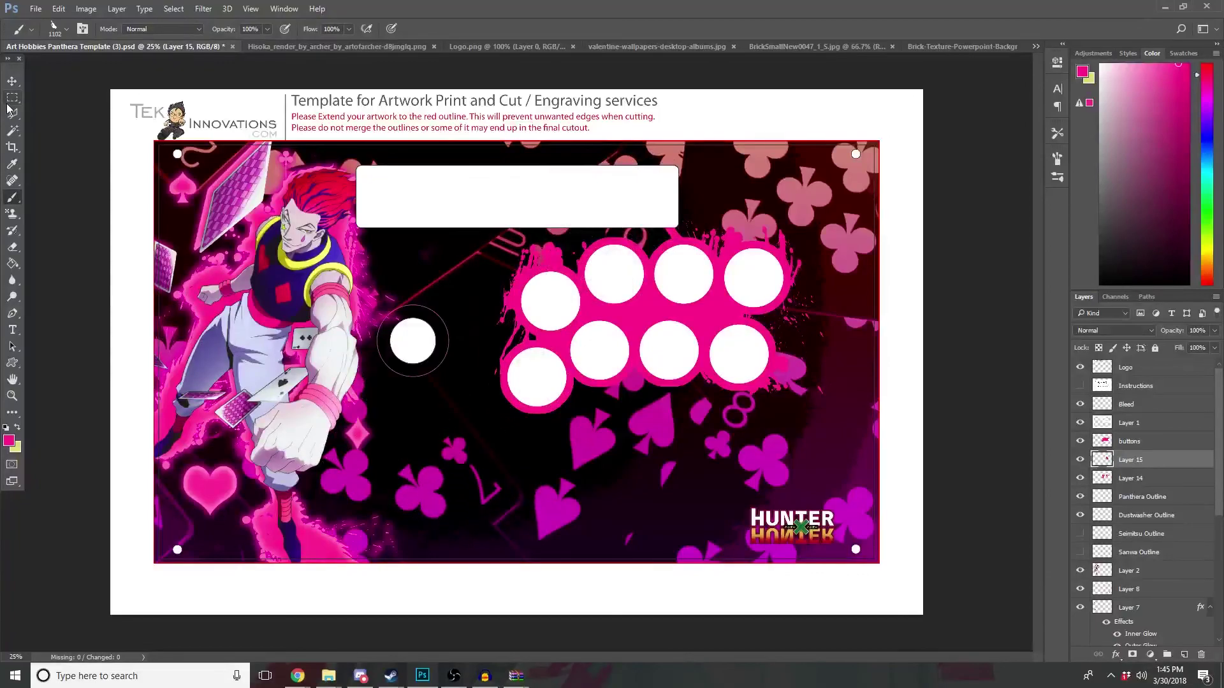
Step: Stamp trial pink splatters over and below the buttons, undoing both
click(65, 29)
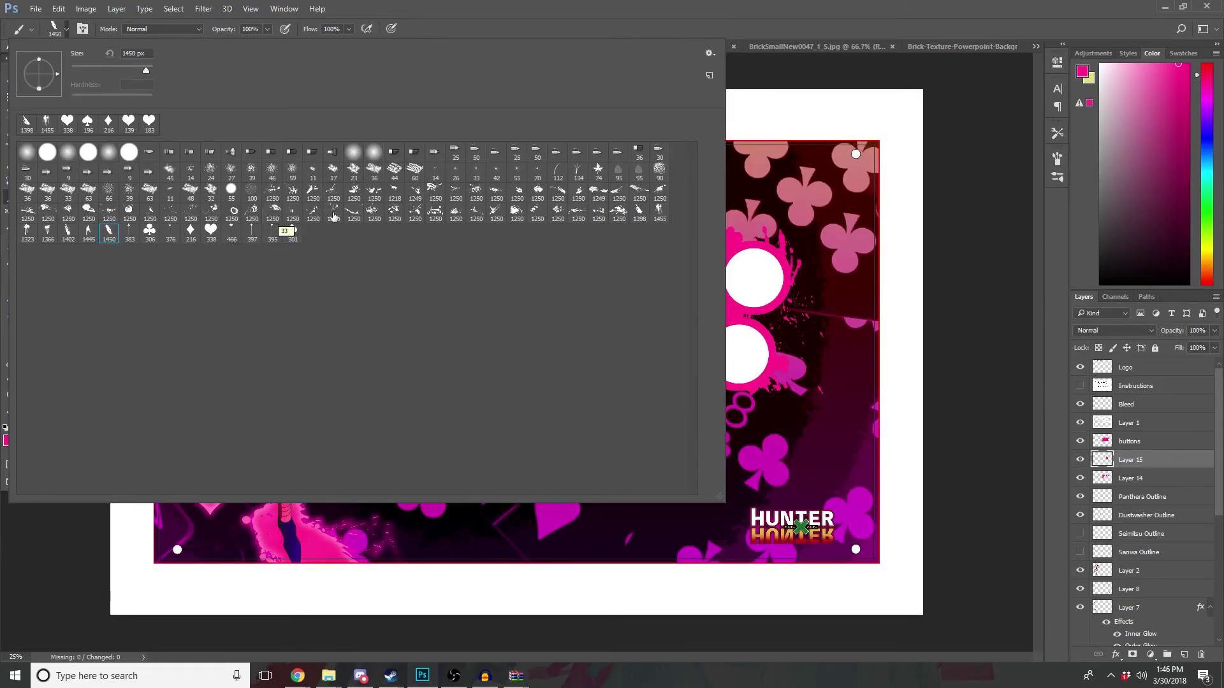
click(811, 23)
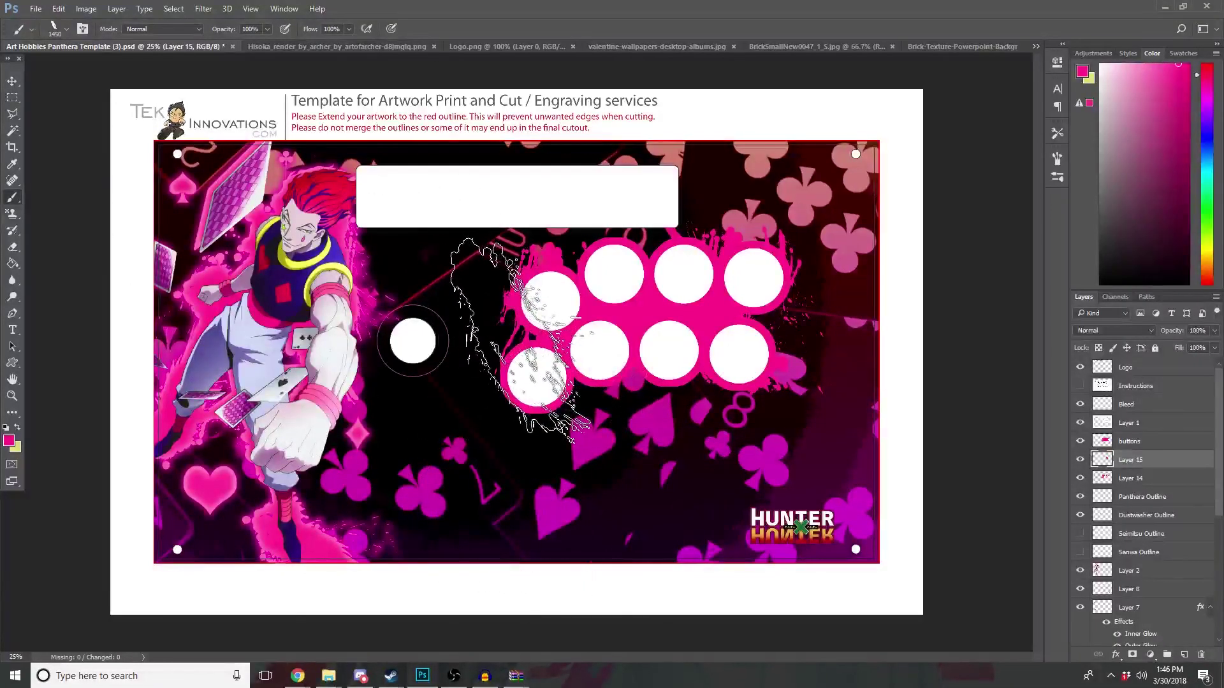
click(523, 341)
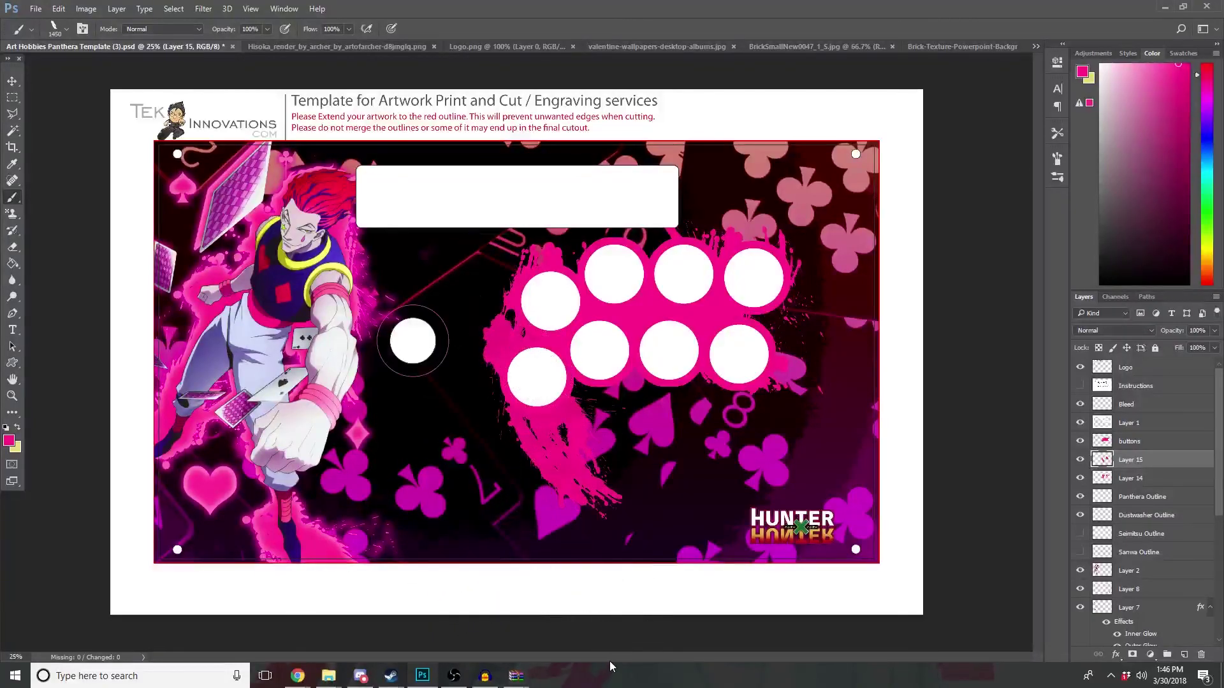
key(ctrl+z)
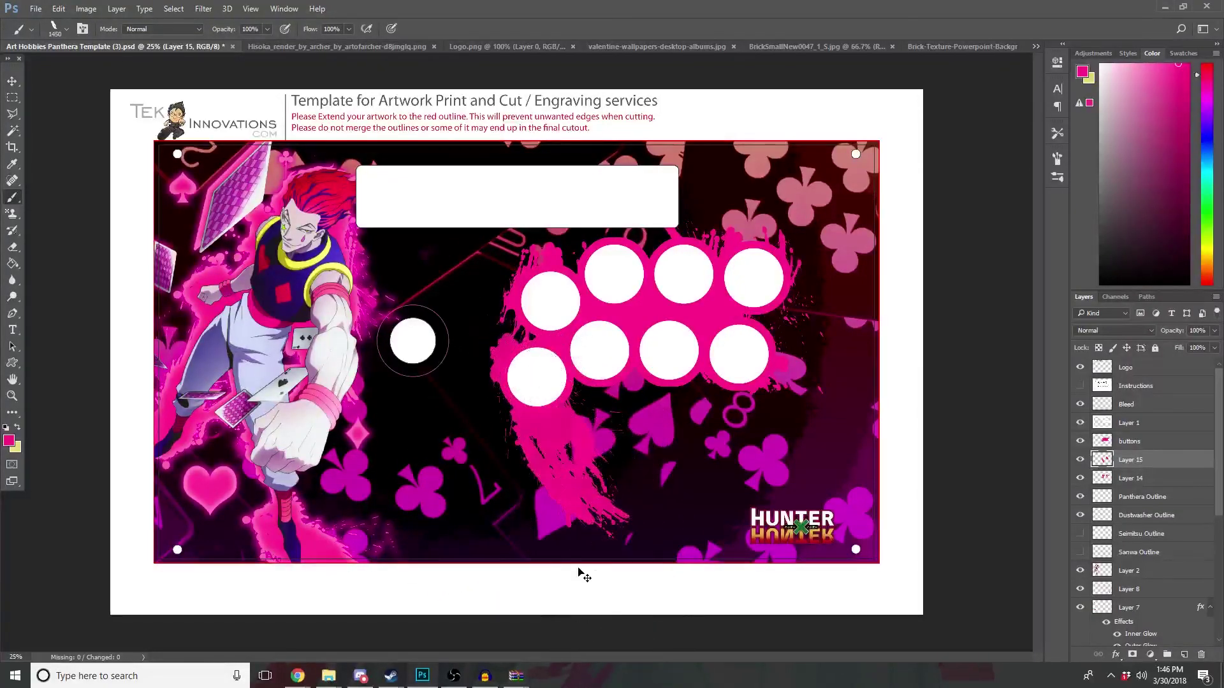
click(574, 462)
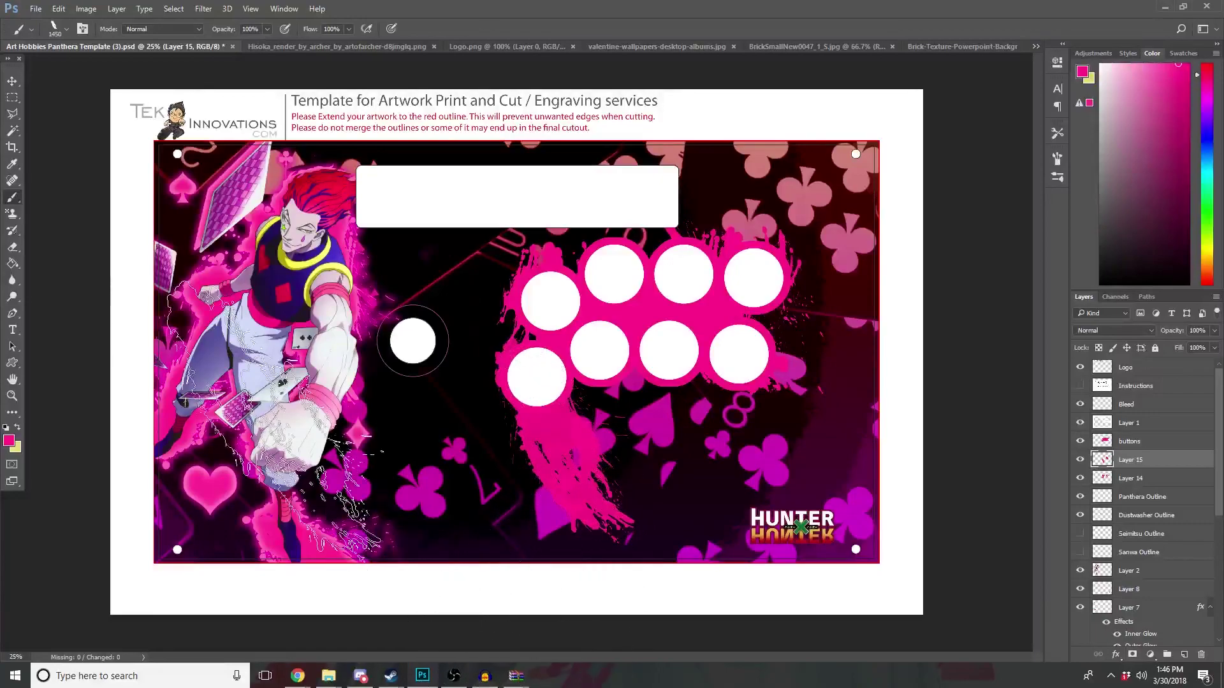
key(ctrl+z)
Step: Choose the 1445 px splatter brush tip, then browse other brush presets
click(64, 28)
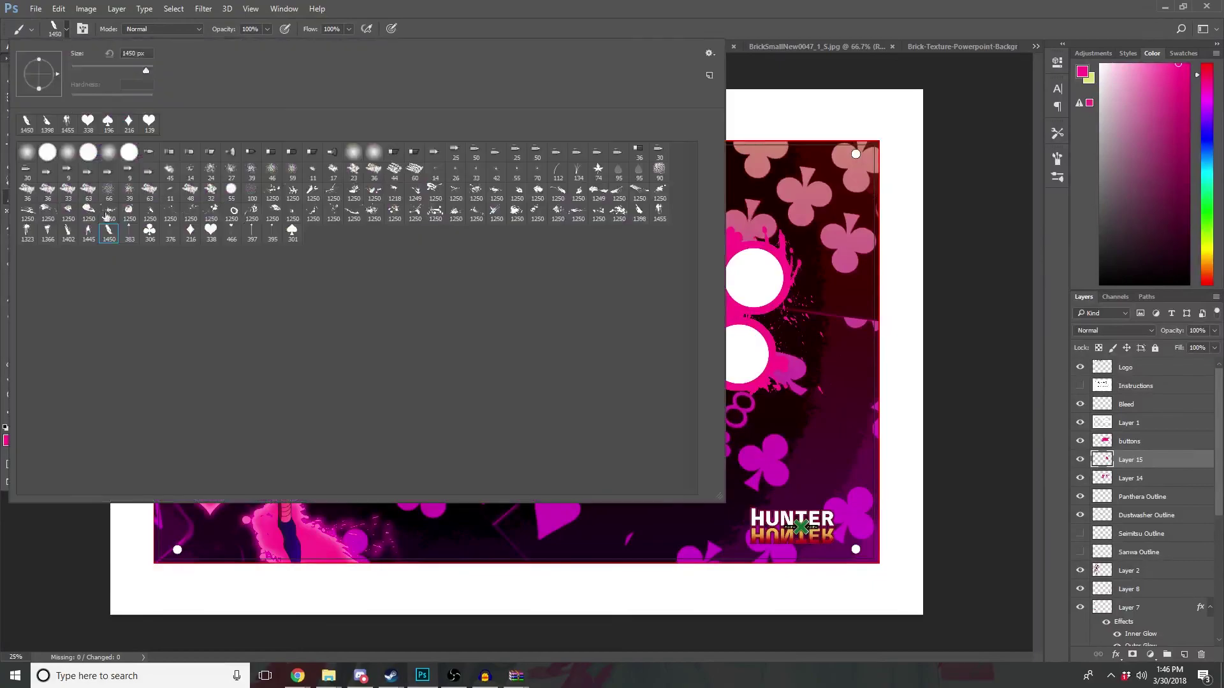
click(88, 233)
click(938, 27)
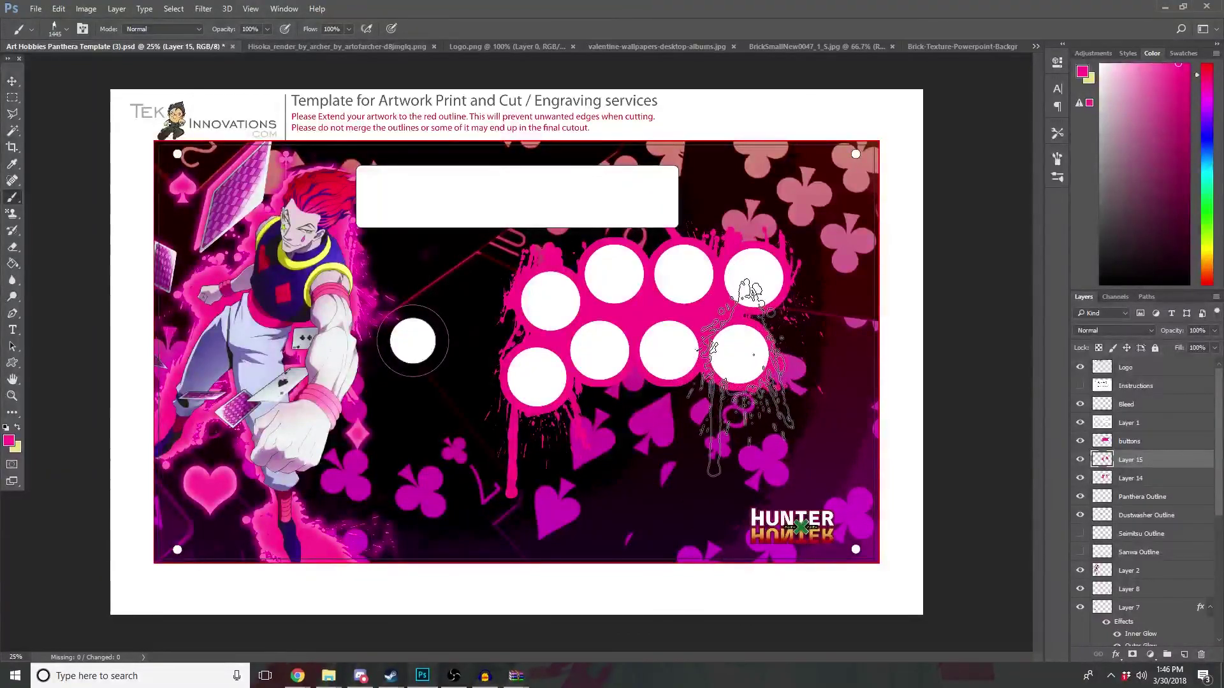
click(63, 30)
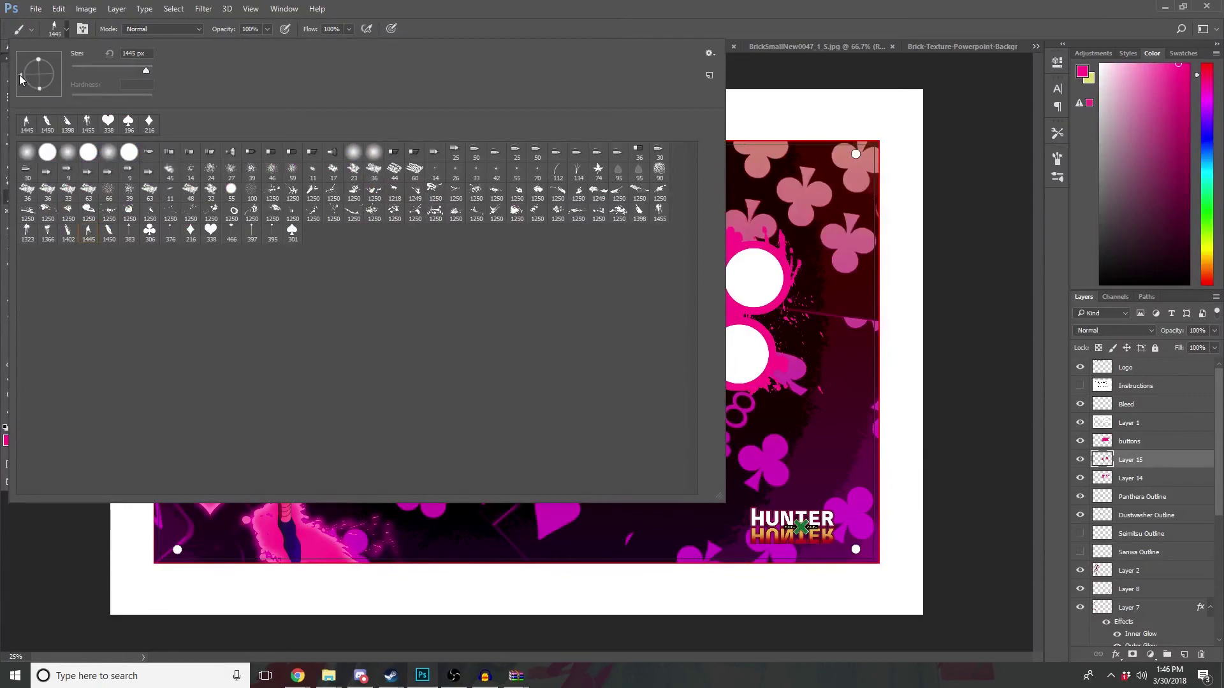
click(829, 115)
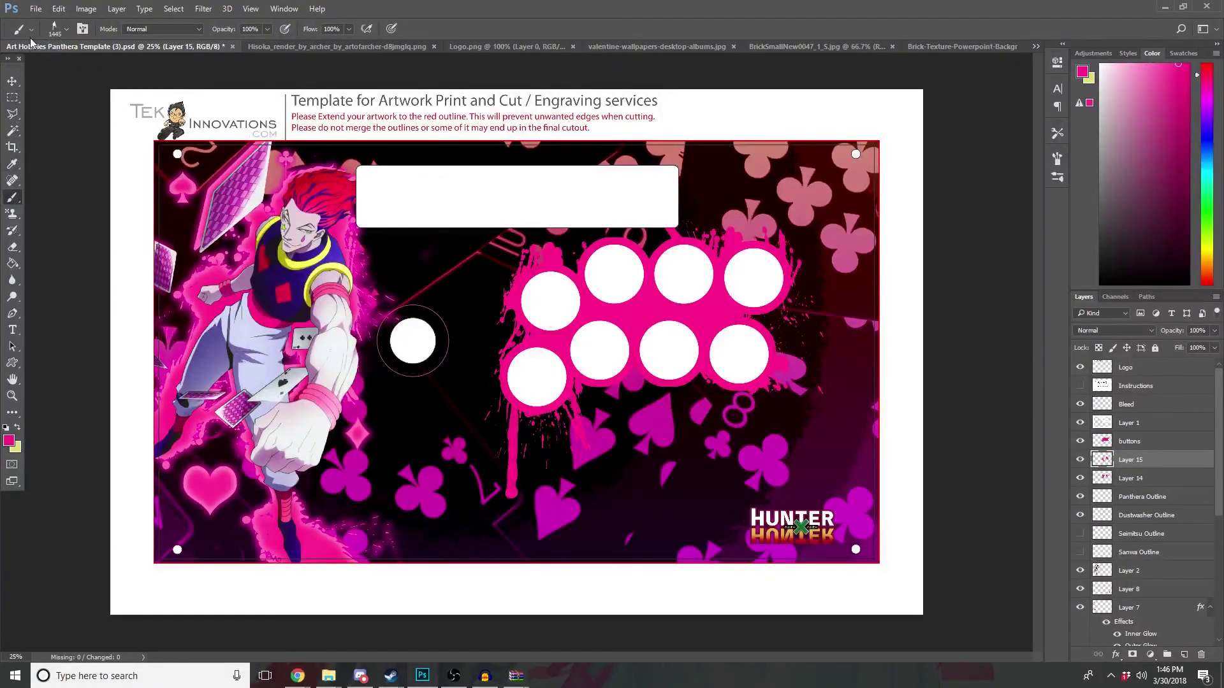
click(65, 32)
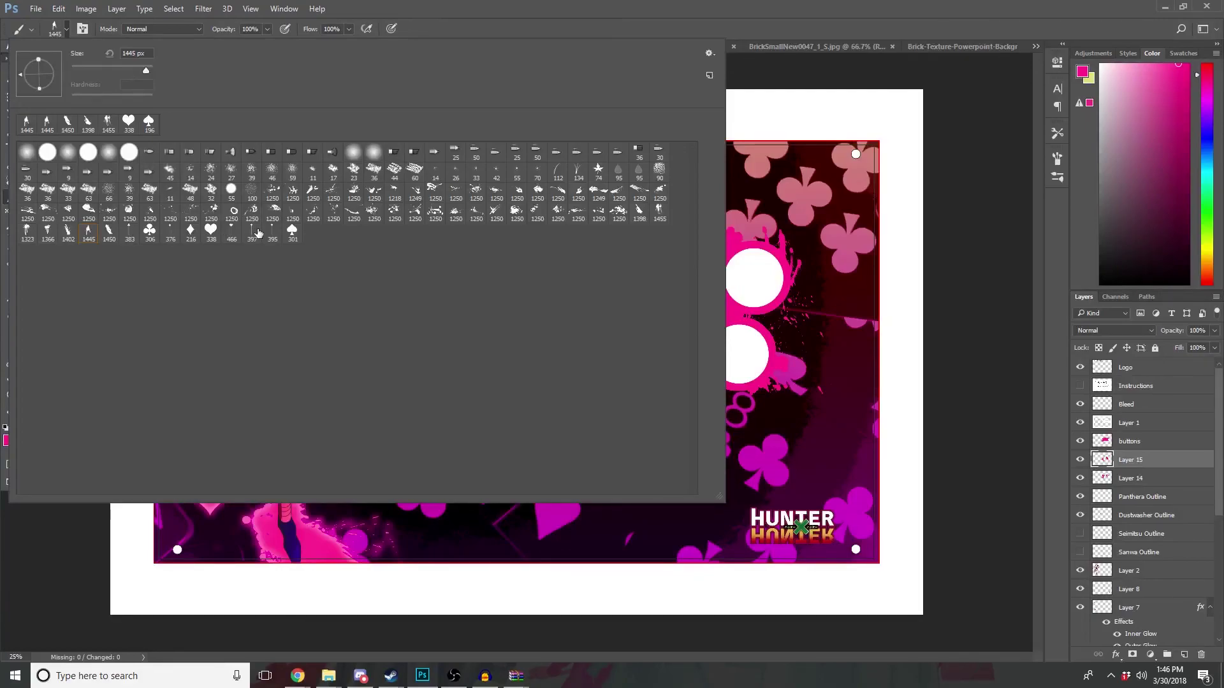
click(768, 227)
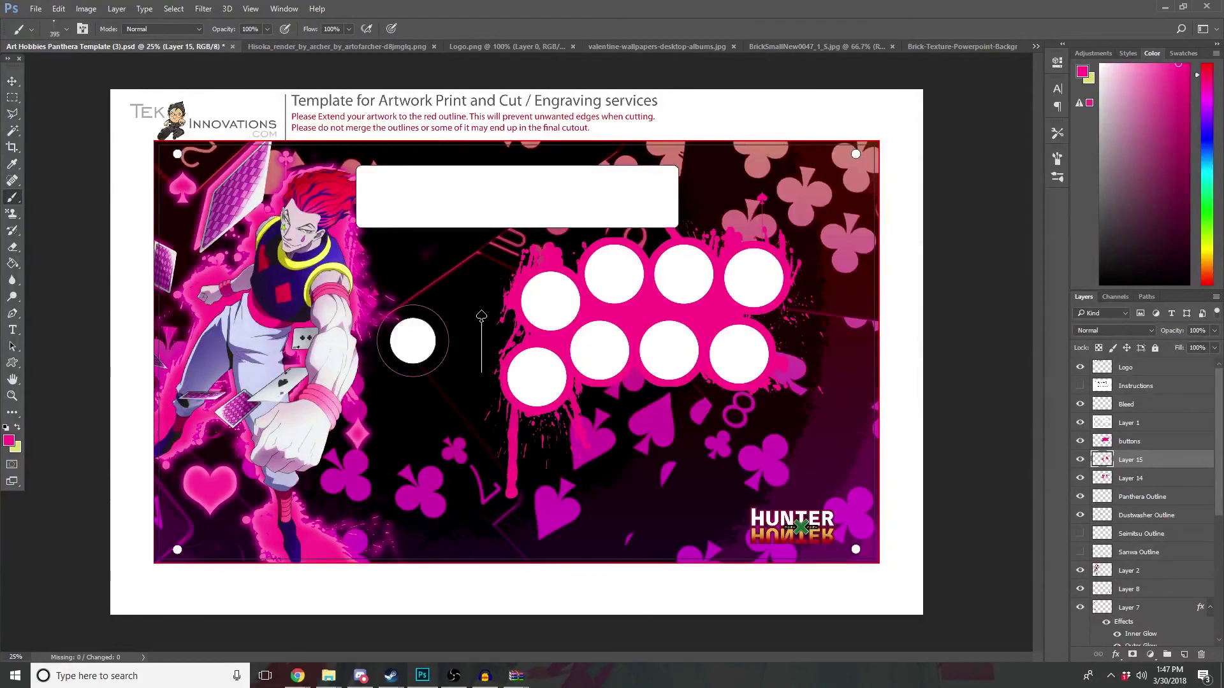
Step: Stamp a 466 px pink heart splatter above the upper-left buttons
click(64, 30)
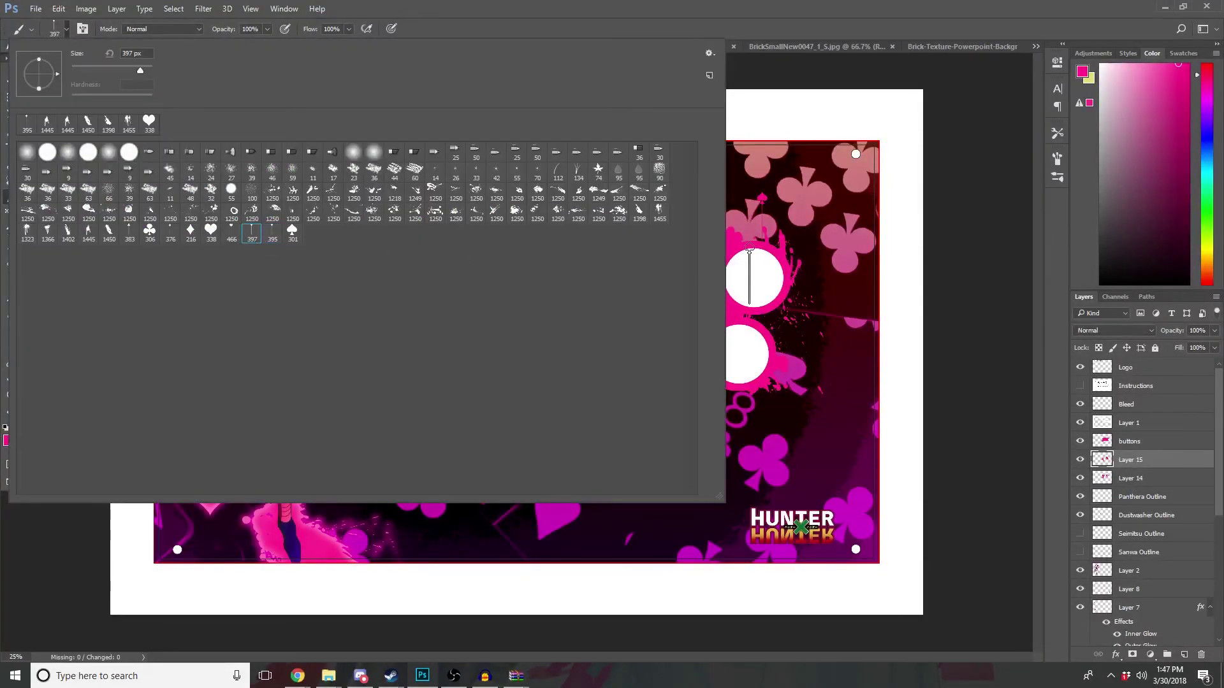
click(1057, 391)
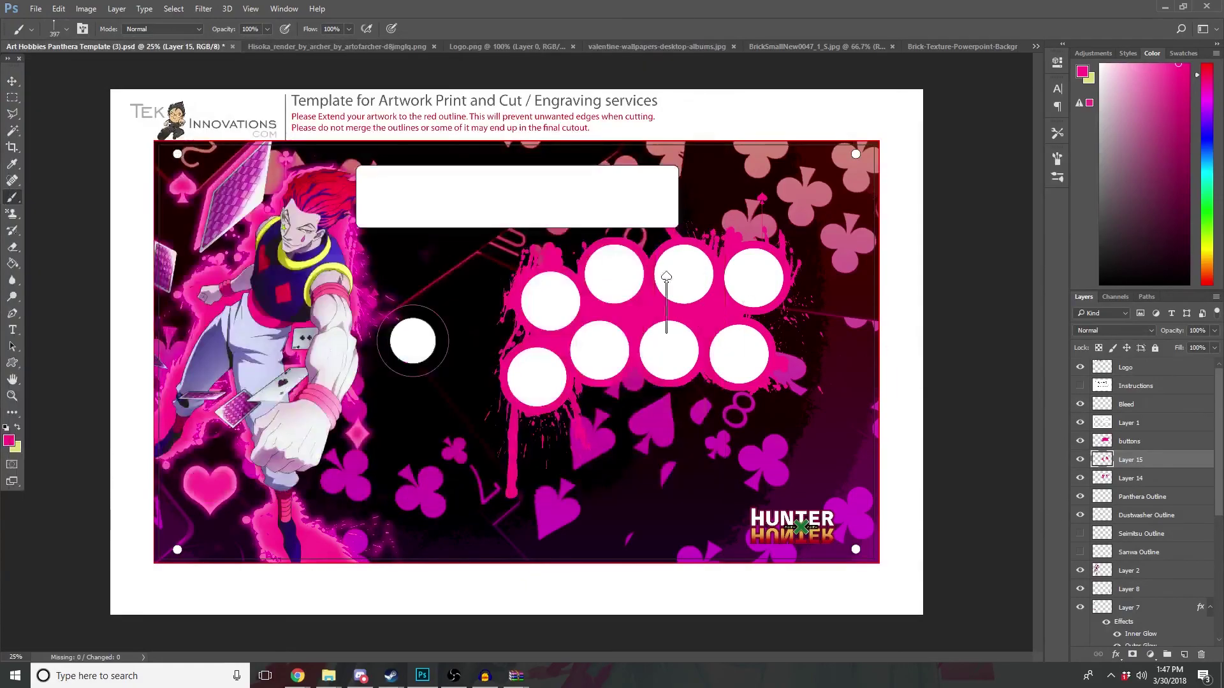
click(61, 32)
click(231, 235)
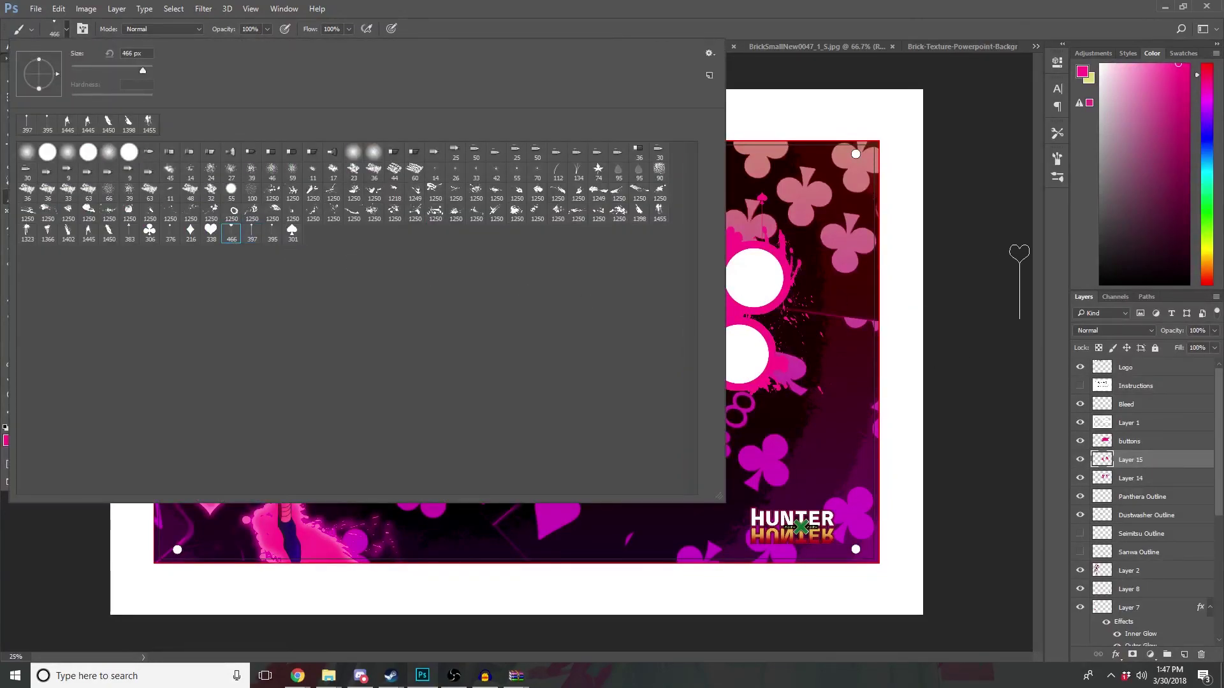
click(1057, 265)
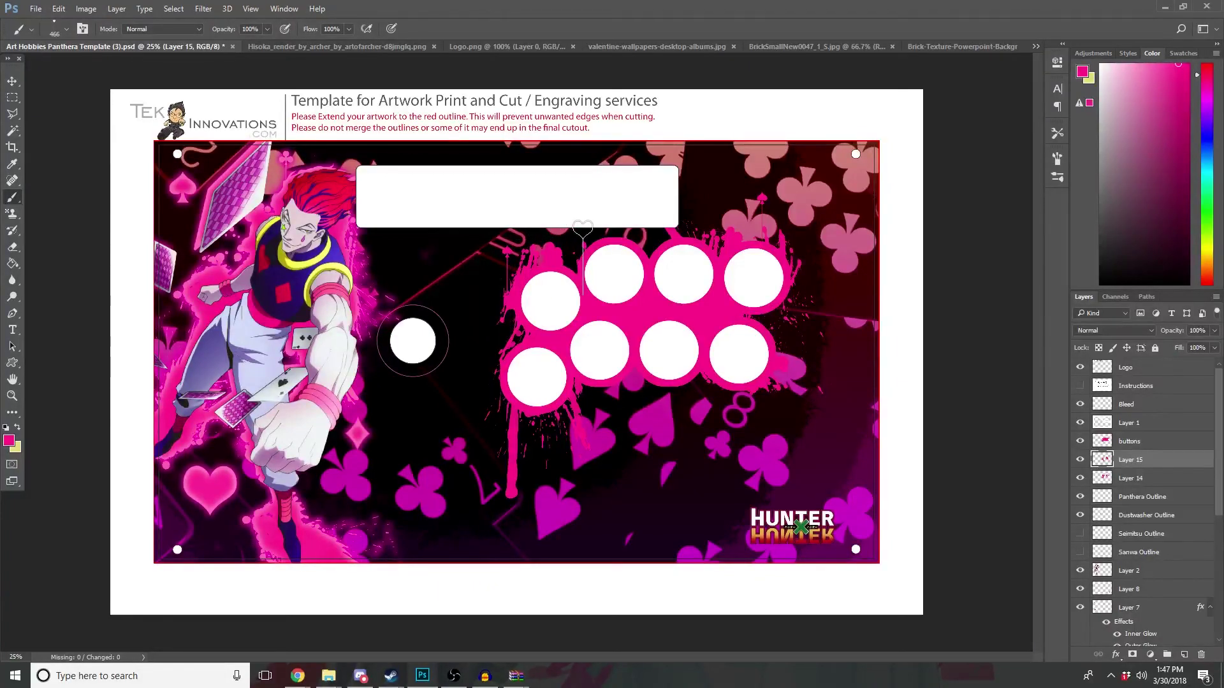
click(571, 259)
Step: Switch to the 383 px brush preset
click(69, 29)
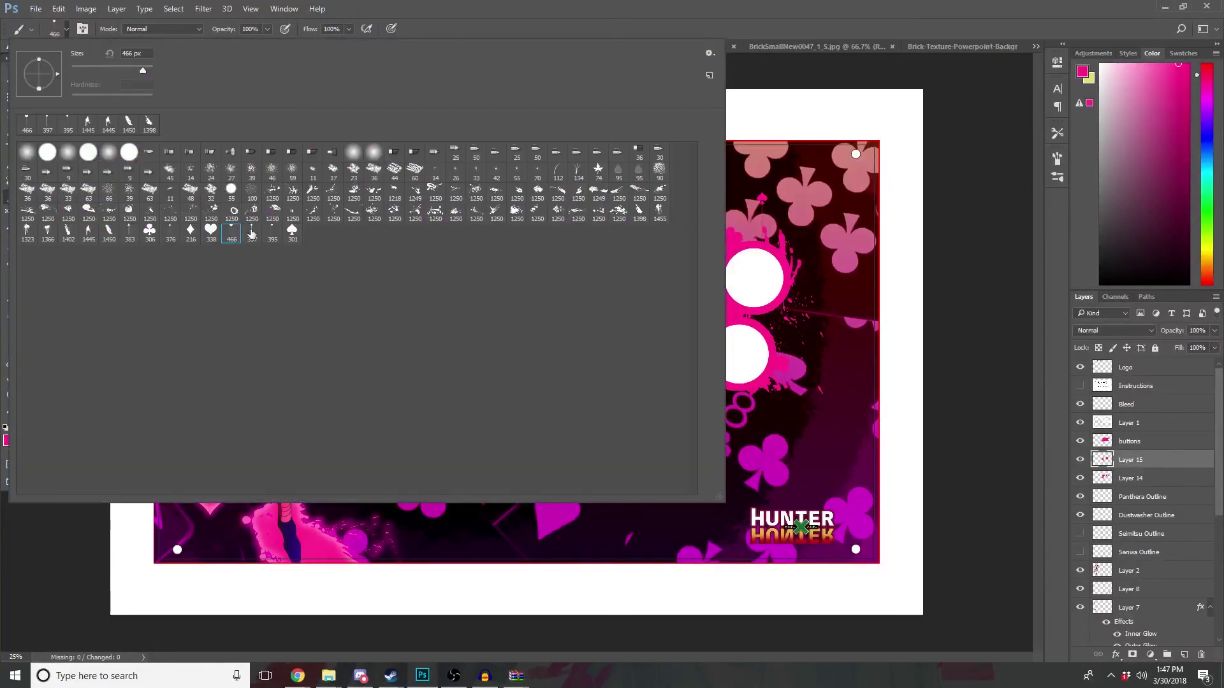
click(129, 231)
click(1048, 235)
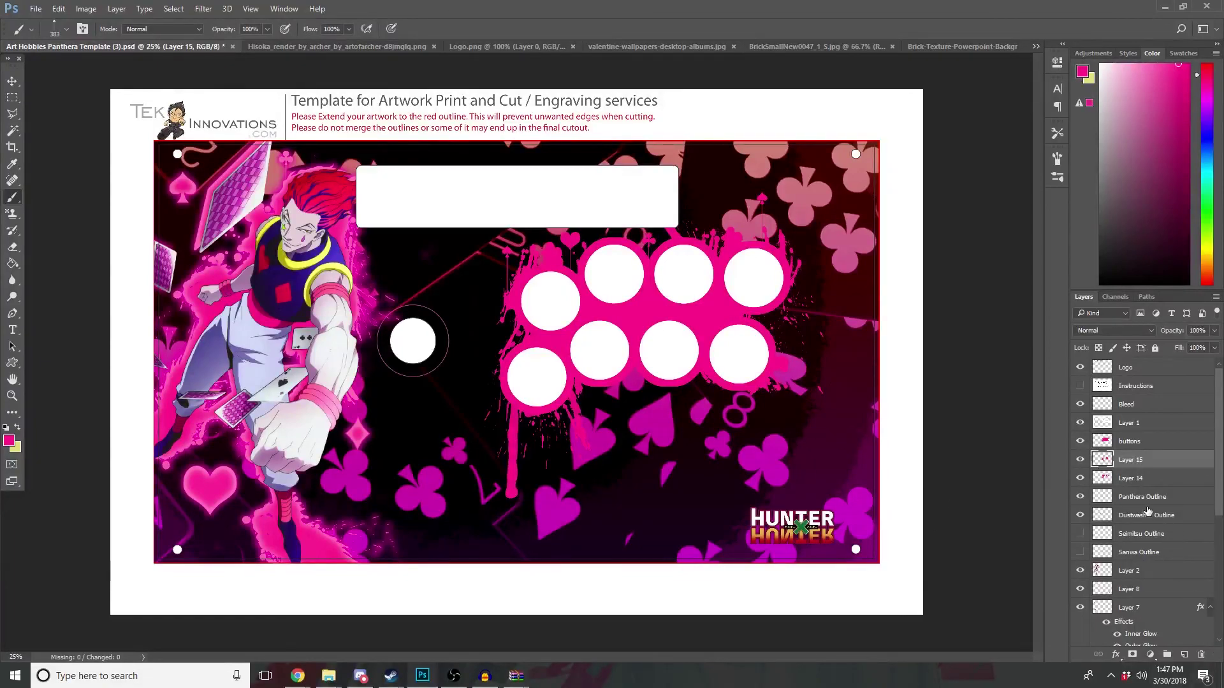
Step: Merge Layer 14 into Layer 15 and paste the copied glow style onto it
shift+click(1125, 477)
right_click(1125, 476)
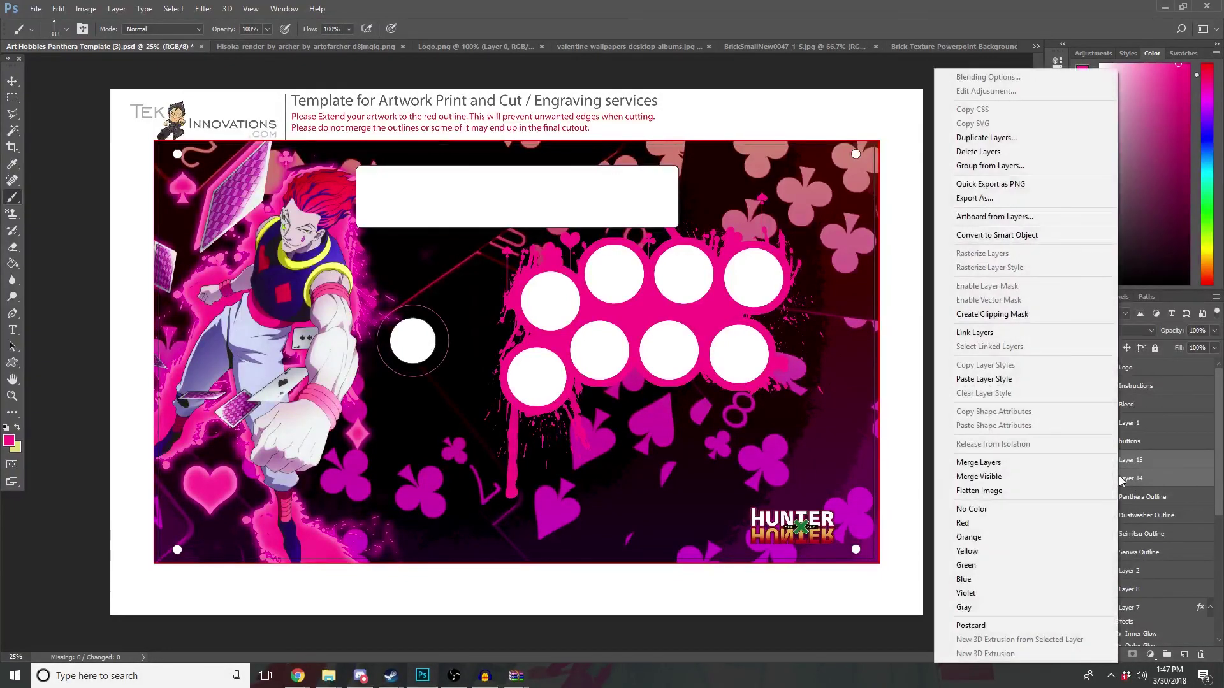
click(1018, 462)
right_click(1162, 460)
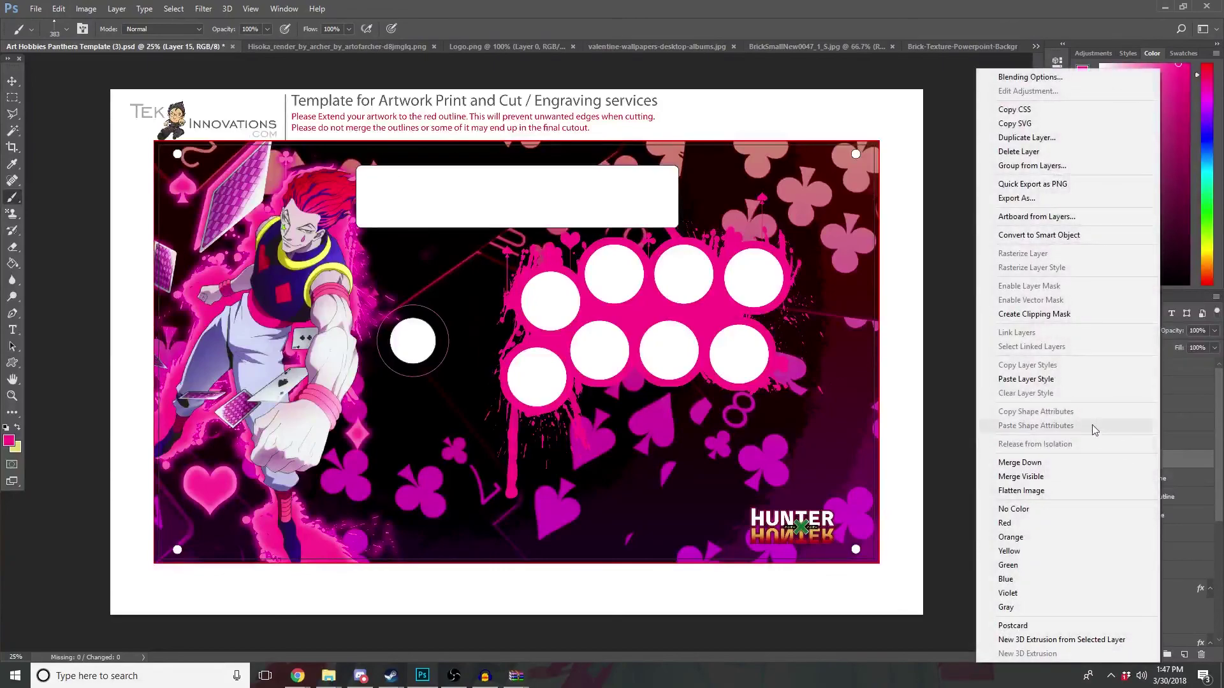
click(1035, 382)
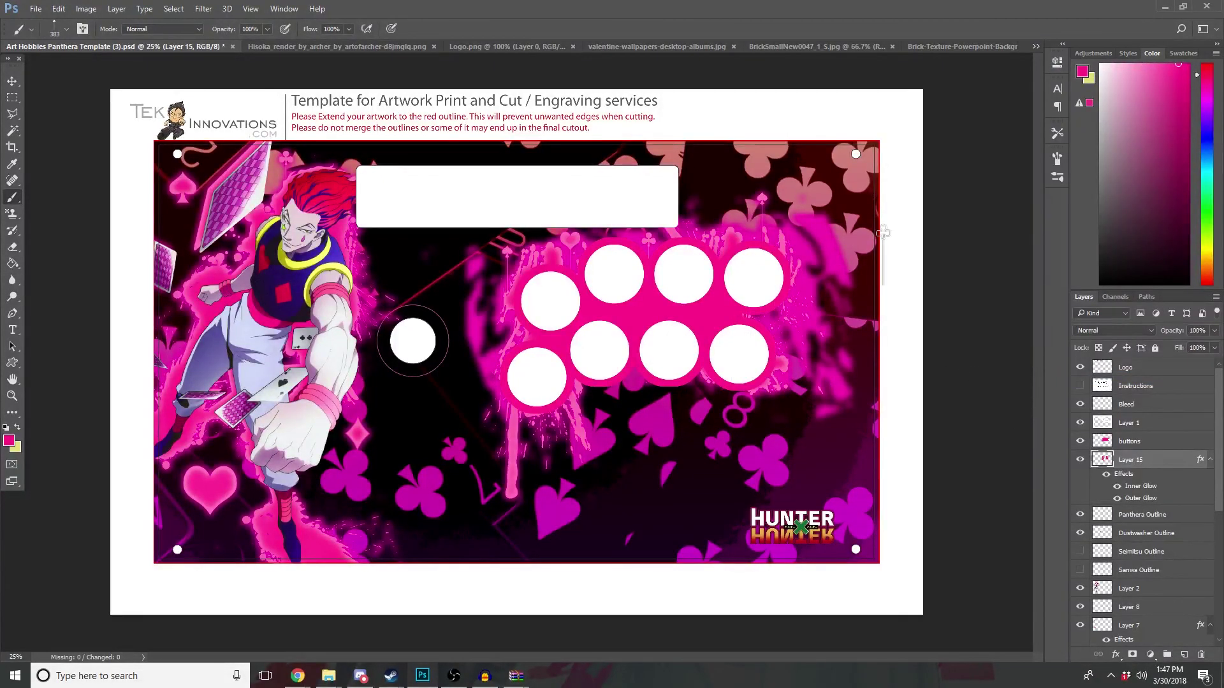
Step: Try shrinking Layer 15's outer glow to zero, then undo the pasted style and merge
double_click(1146, 488)
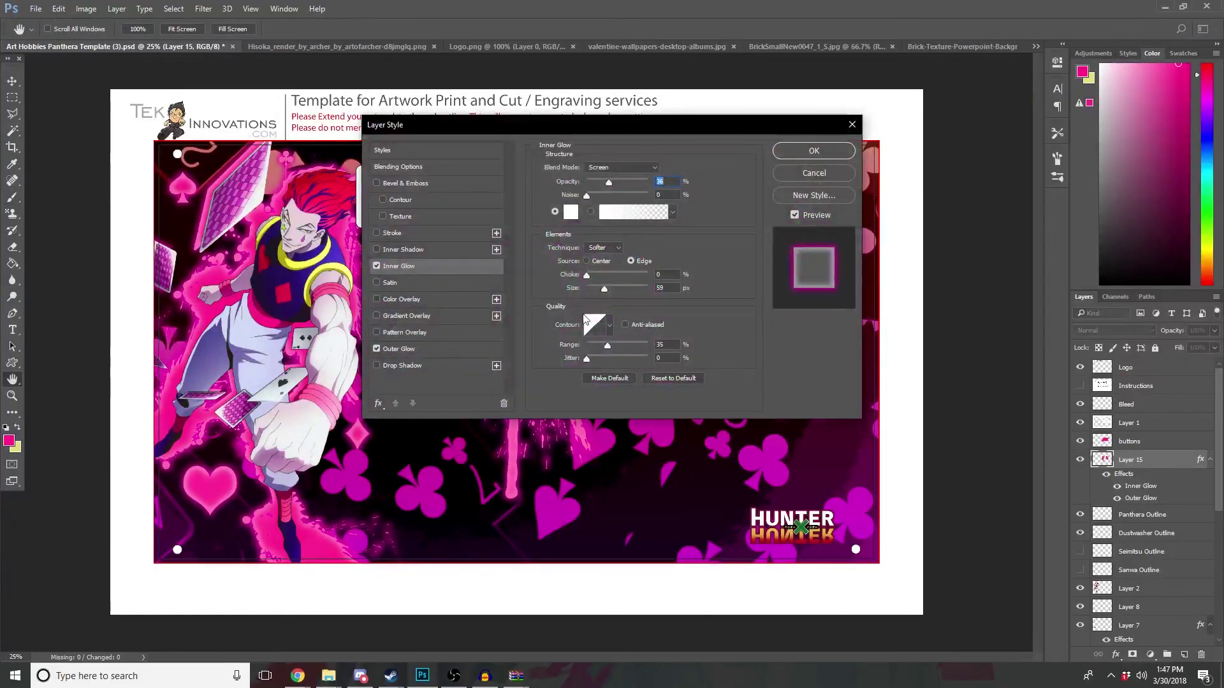
click(398, 350)
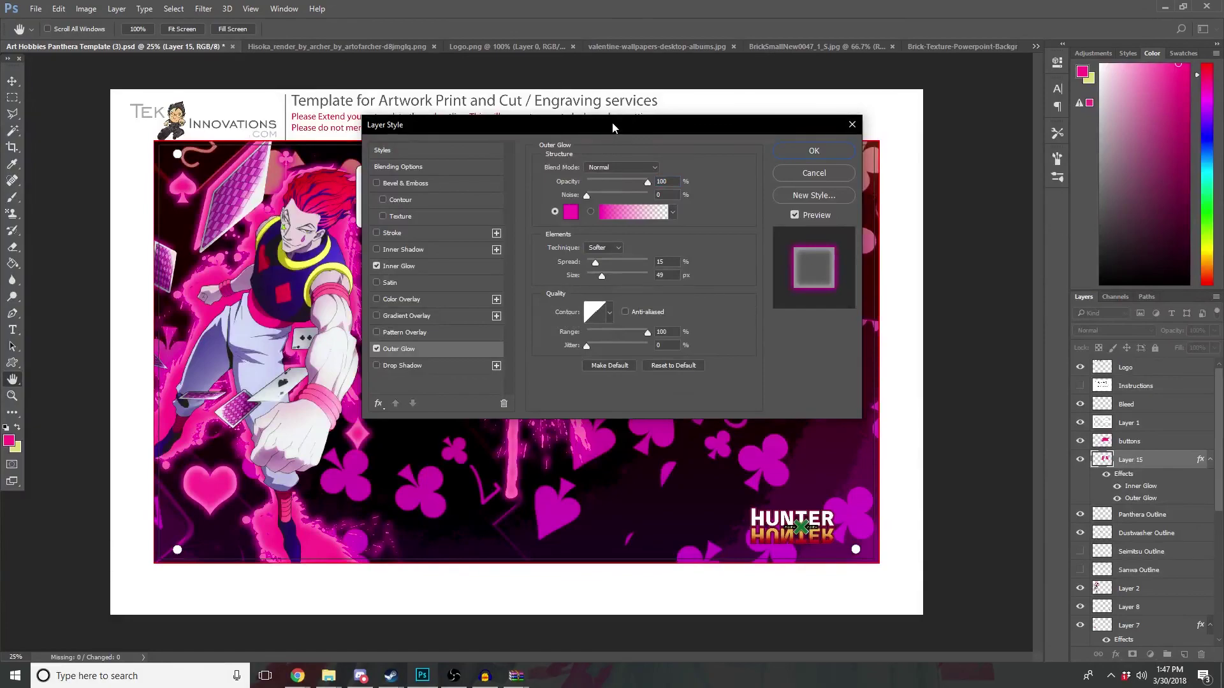
drag(612, 125, 240, 160)
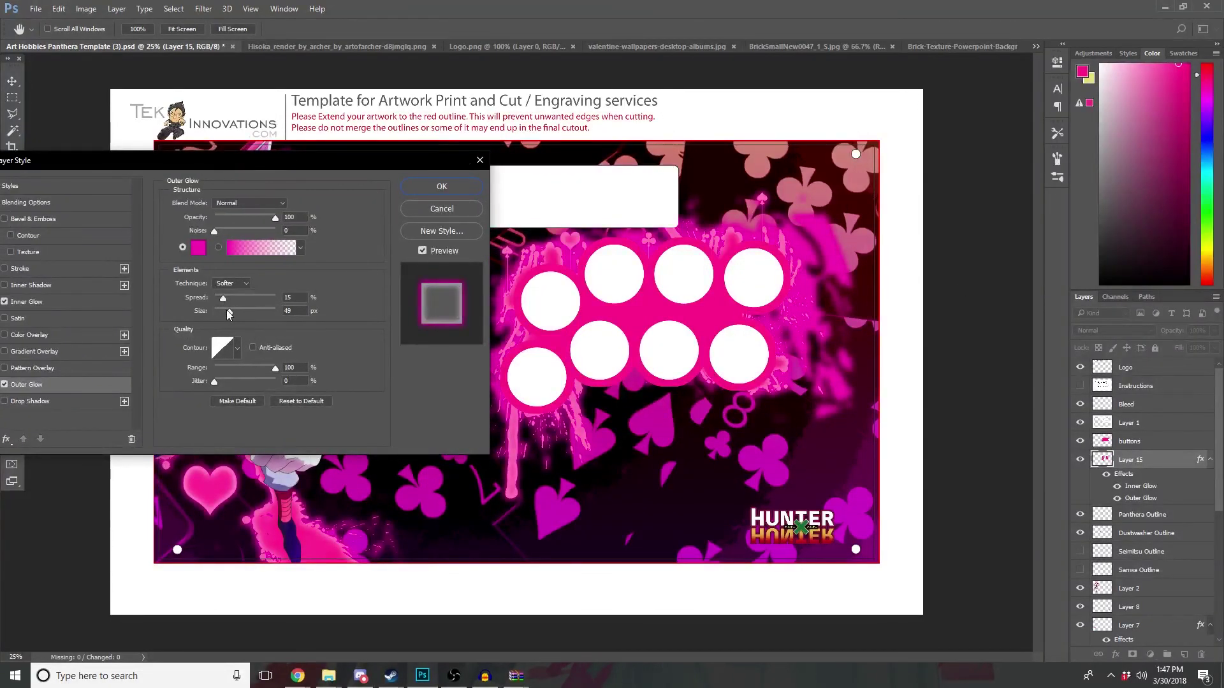
drag(228, 311, 219, 310)
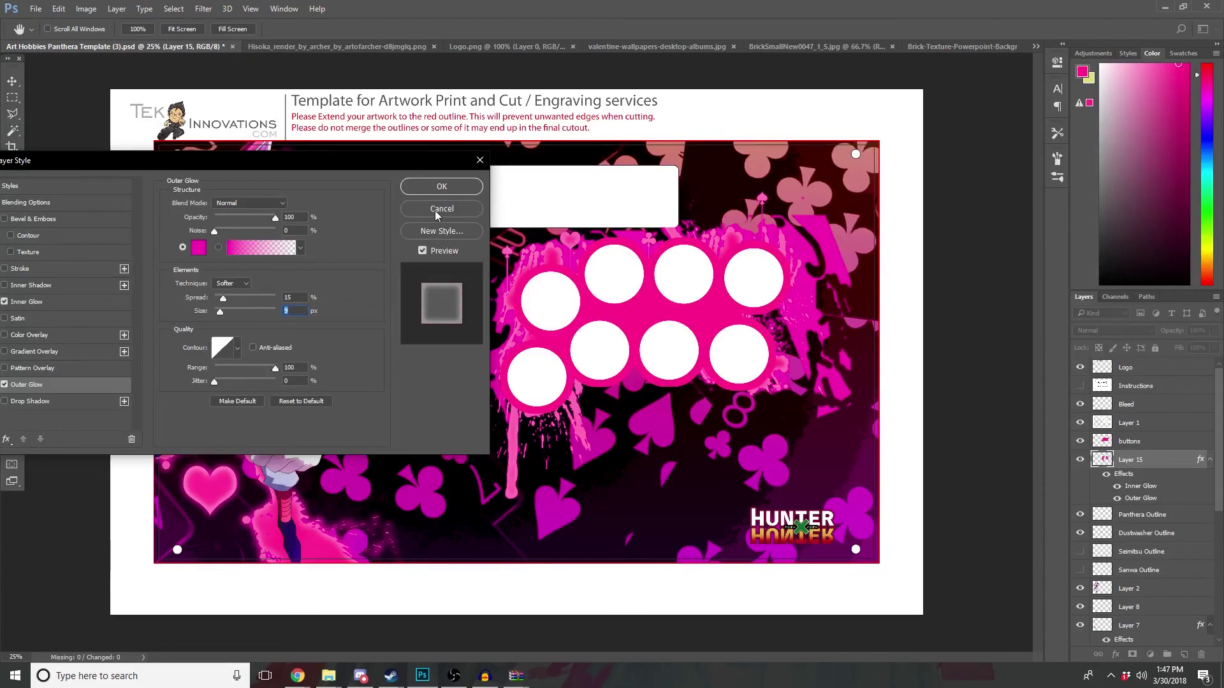
click(441, 186)
key(ctrl+z)
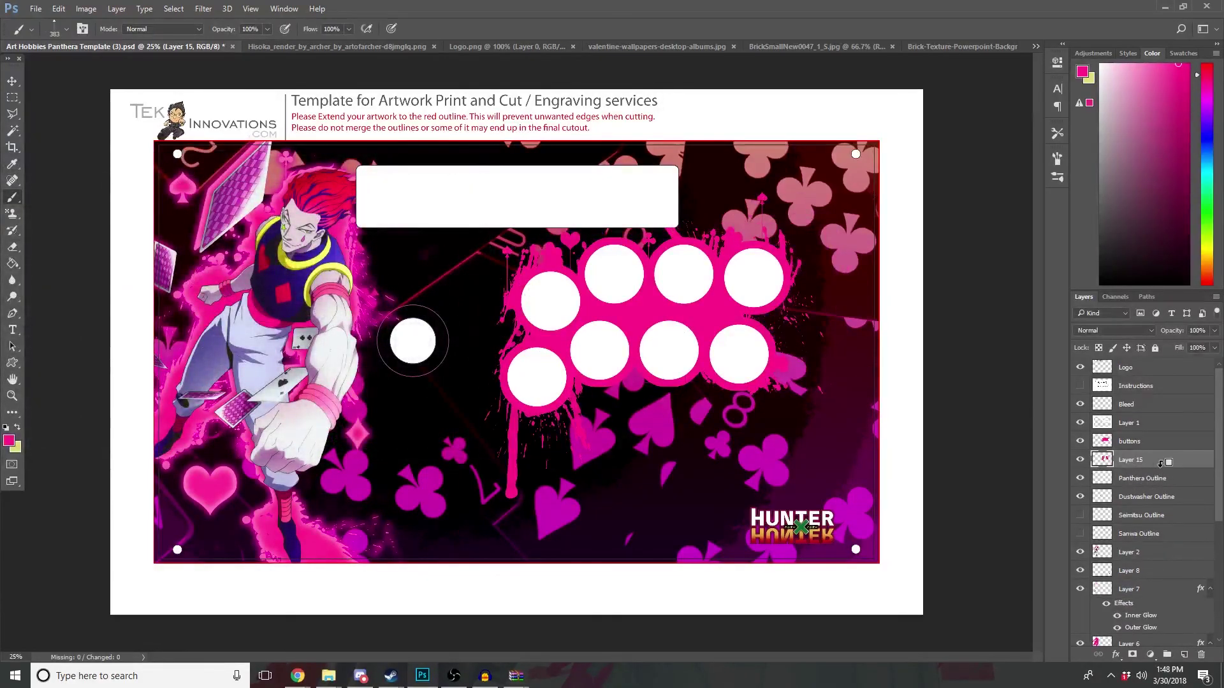
key(ctrl+alt+z)
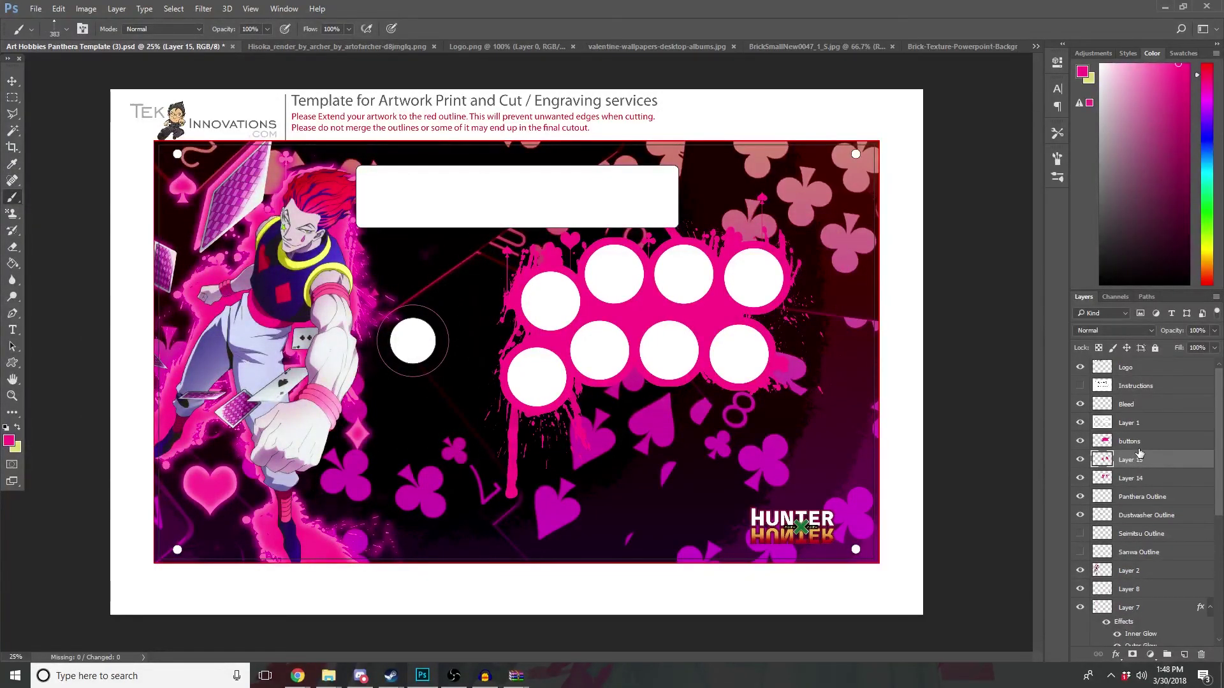
Step: Paste the glow style onto buttons, Layer 15 and Layer 14 together, then undo it
shift+click(1122, 478)
shift+click(1122, 442)
right_click(1122, 441)
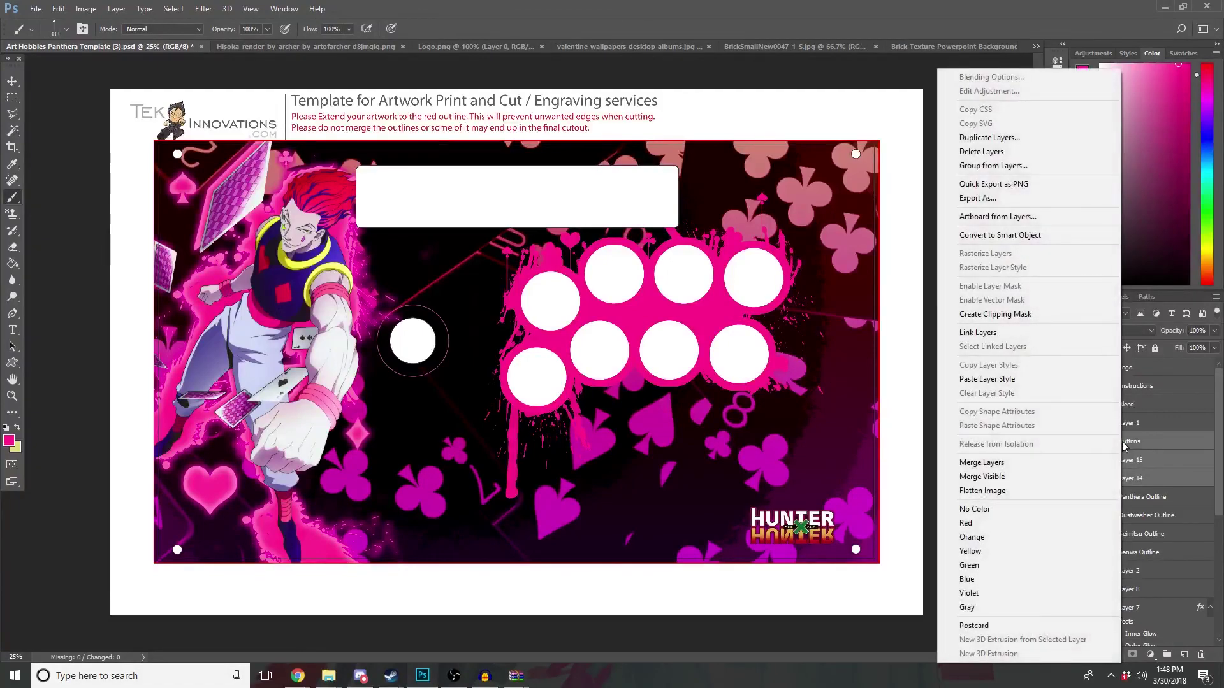
click(985, 379)
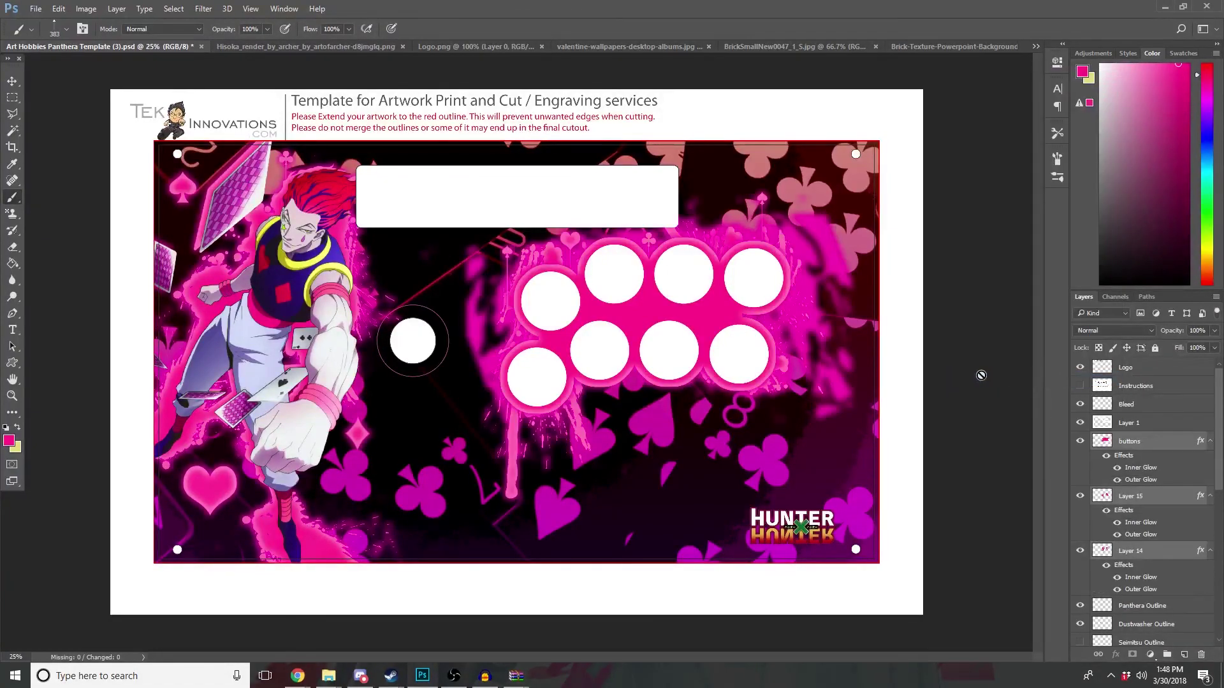
key(ctrl+z)
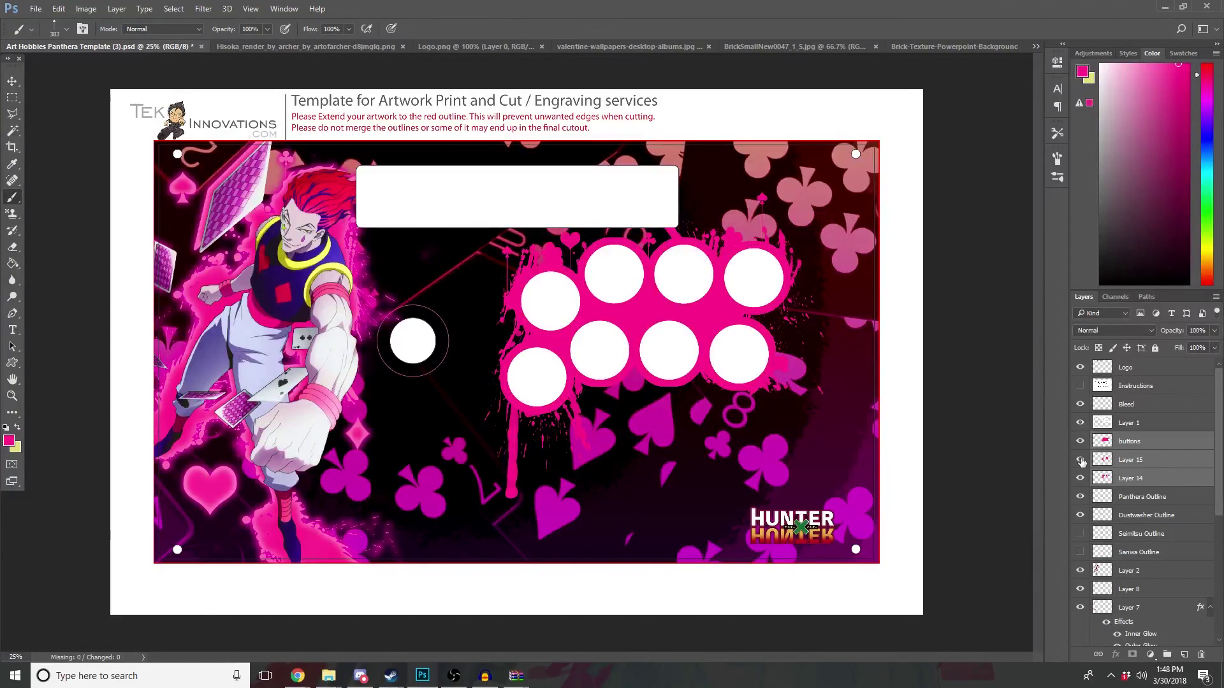
Step: Toggle Layer 15 and Layer 14 visibility to compare the pink splatter
click(1080, 459)
click(1080, 459)
click(1080, 478)
click(1080, 479)
click(1080, 480)
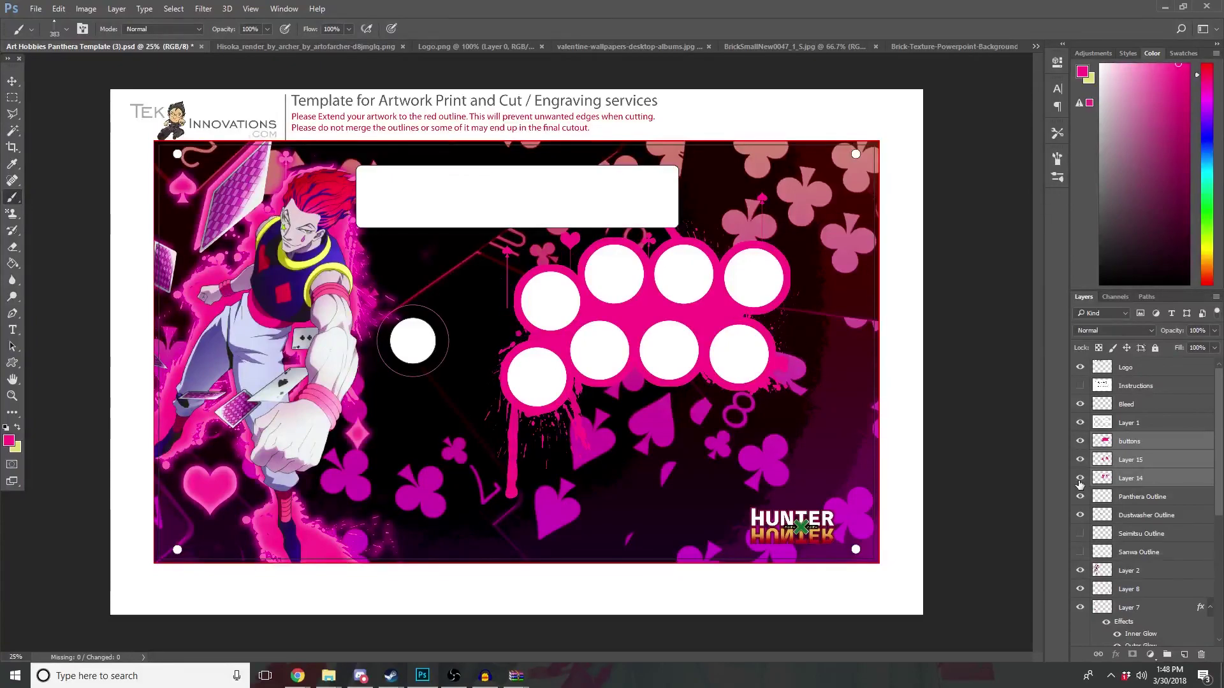
Step: Merge Layer 15 with the buttons layer above it
click(1111, 457)
right_click(1111, 457)
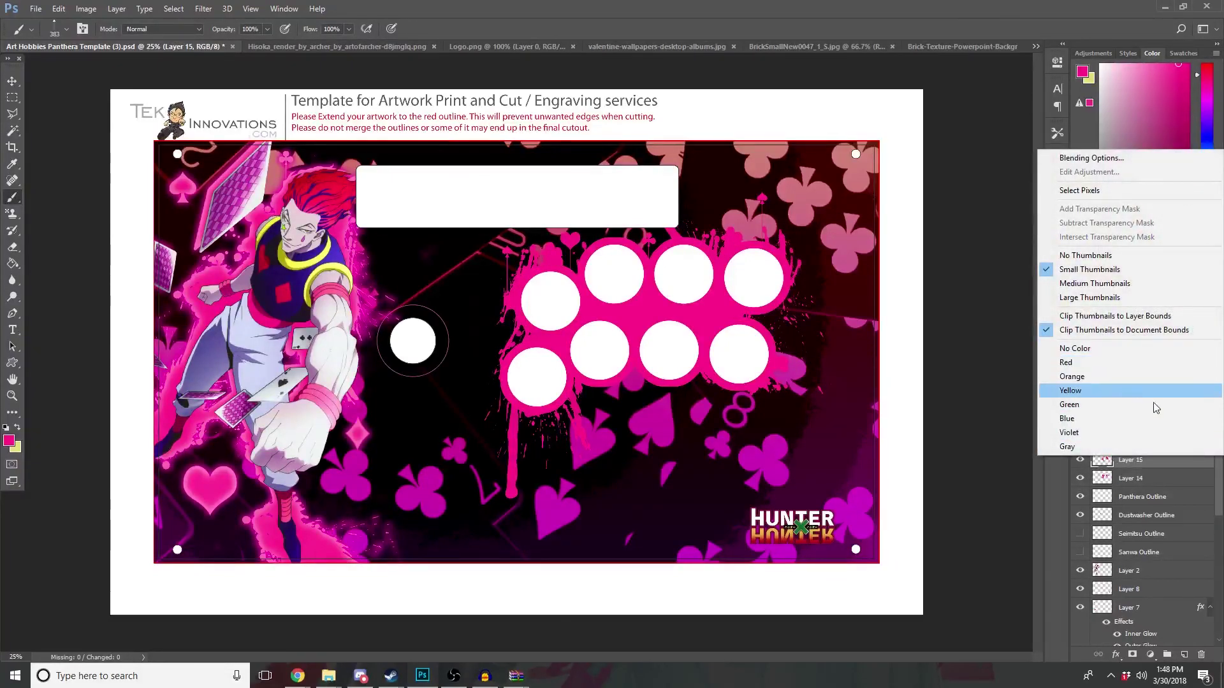
click(1163, 468)
ctrl+click(1123, 440)
right_click(1122, 436)
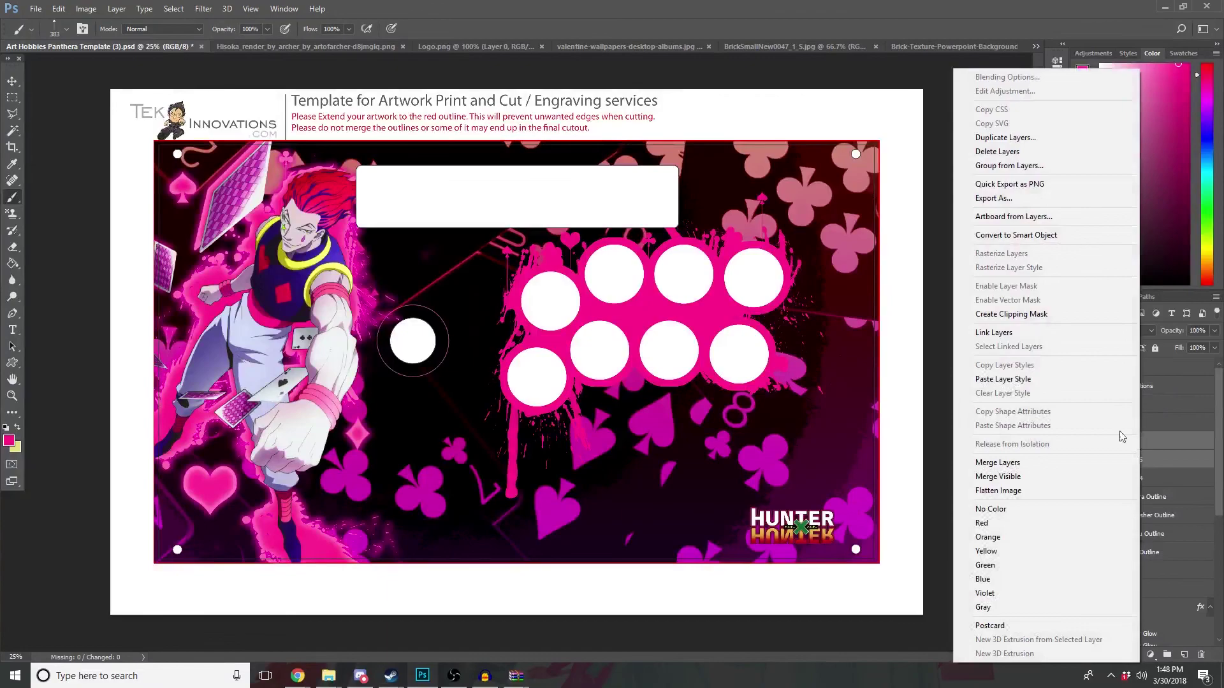
click(997, 463)
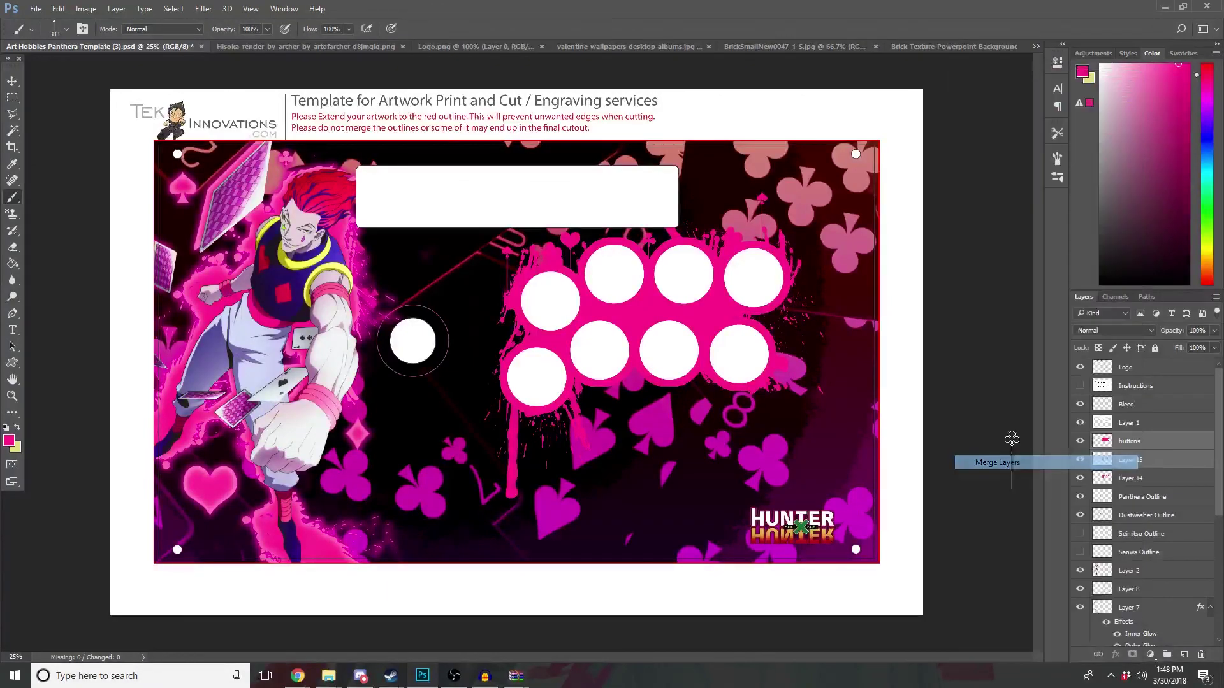
Step: Paste the glow style onto buttons, undo it on Layer 14, and hide Layer 14
right_click(1117, 441)
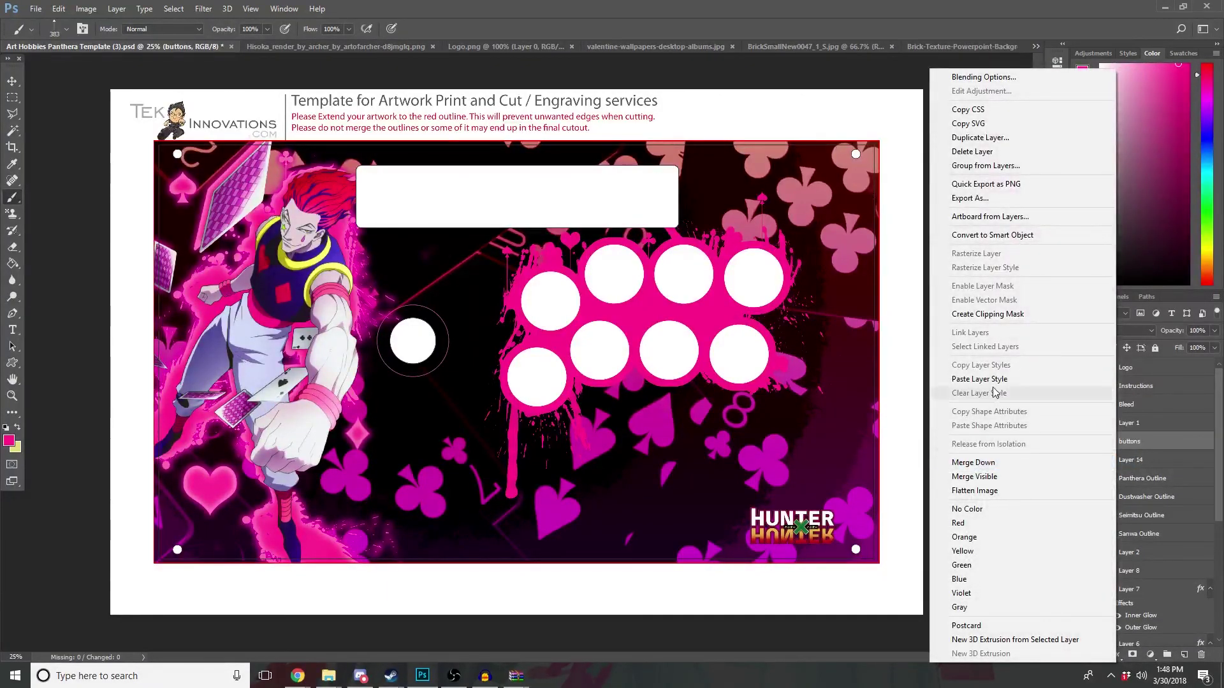
click(993, 379)
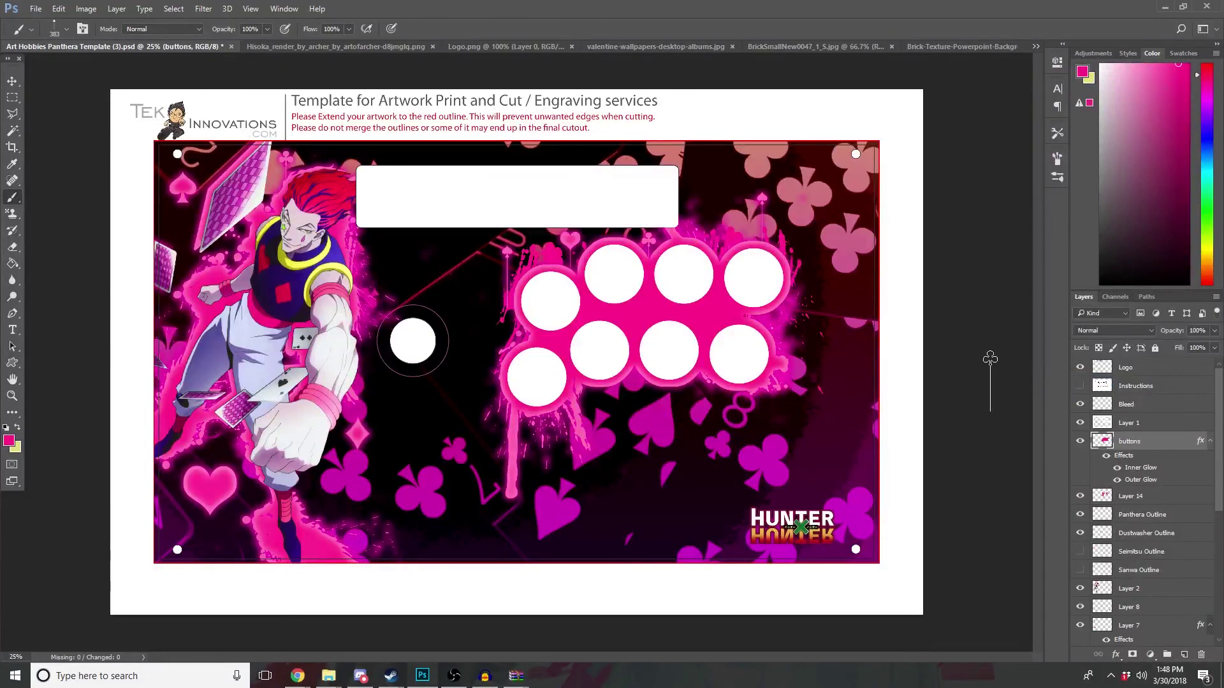
right_click(1126, 496)
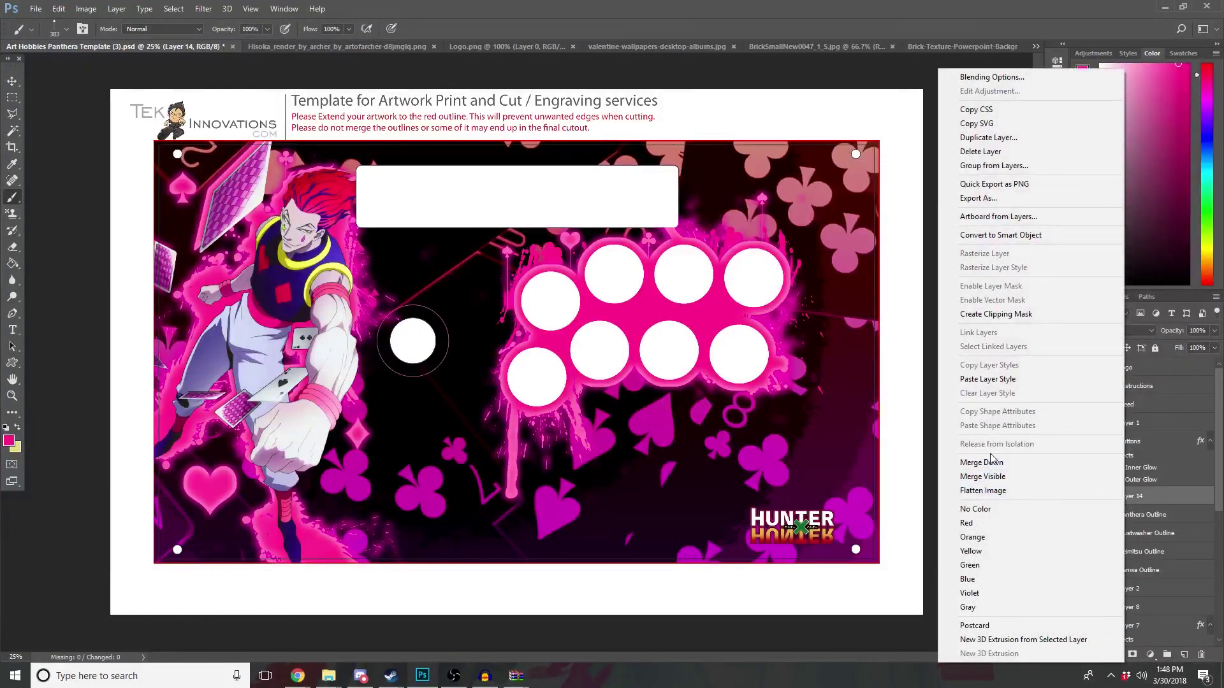
click(1012, 380)
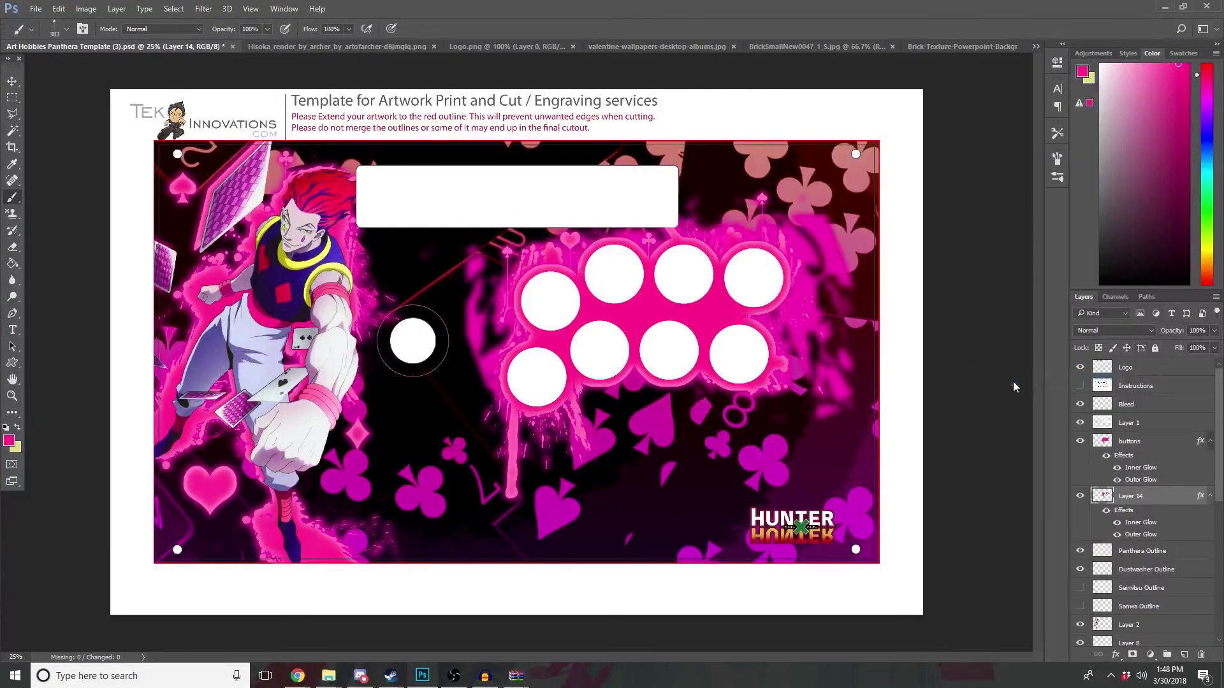
key(ctrl+z)
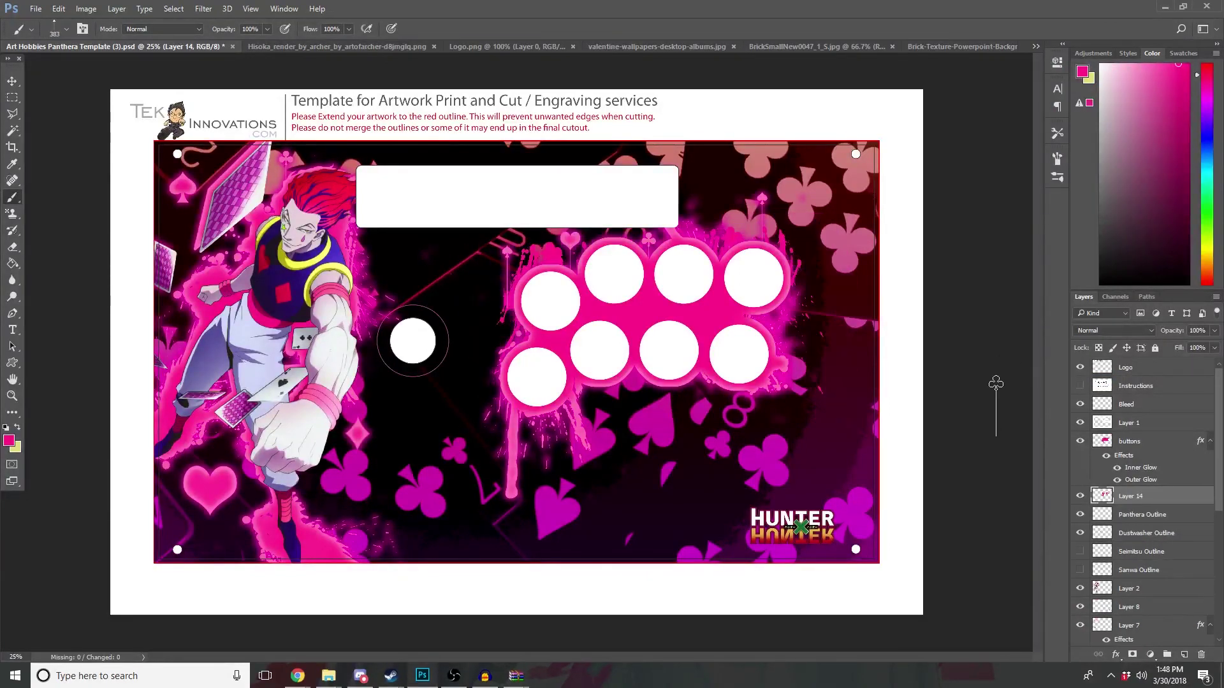
click(1081, 496)
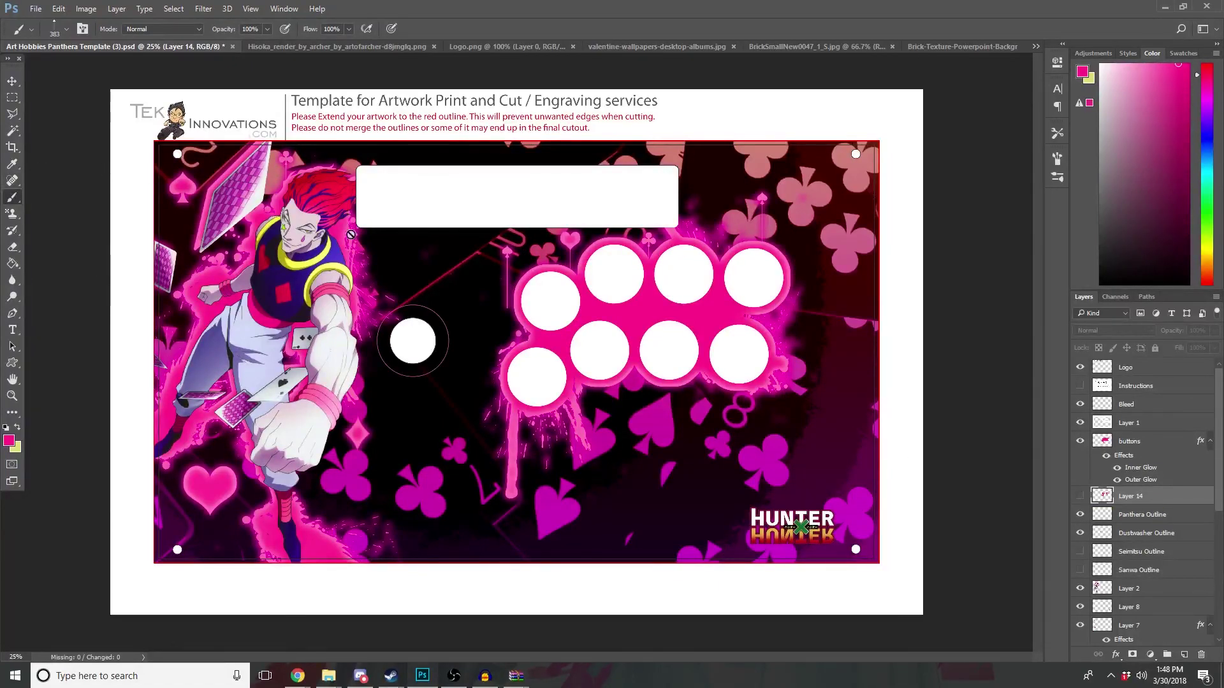
Step: Undo the buttons' glow, duplicate Layer 14, and compare Layer 15 and Layer 14 visibility
key(ctrl+z)
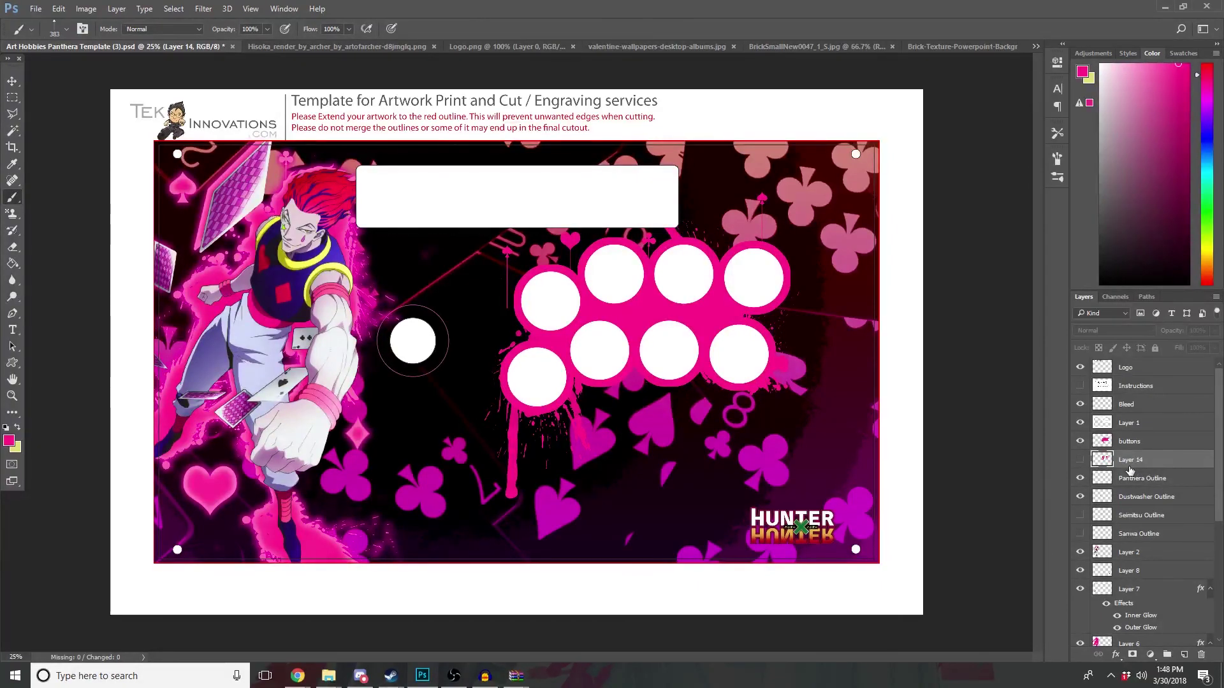
key(ctrl+j)
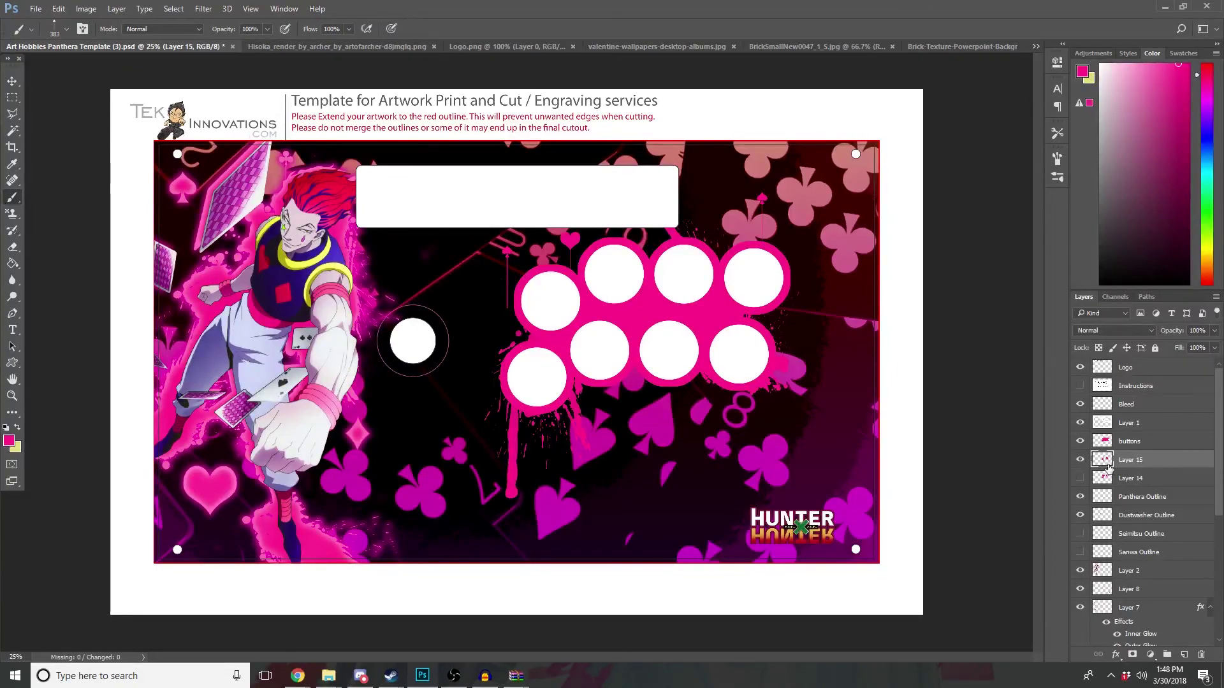
click(1082, 460)
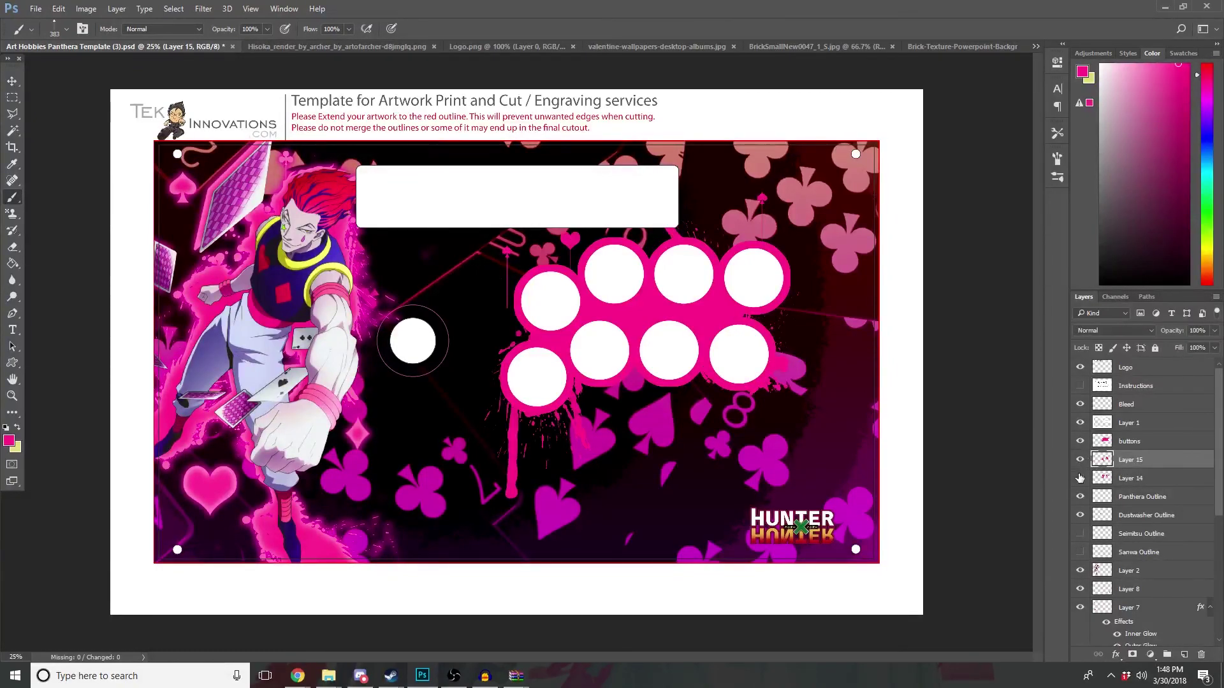
click(1080, 478)
Step: Delete Layer 15 and Layer 14, then add a new empty layer above Panthera Outline
key(Delete)
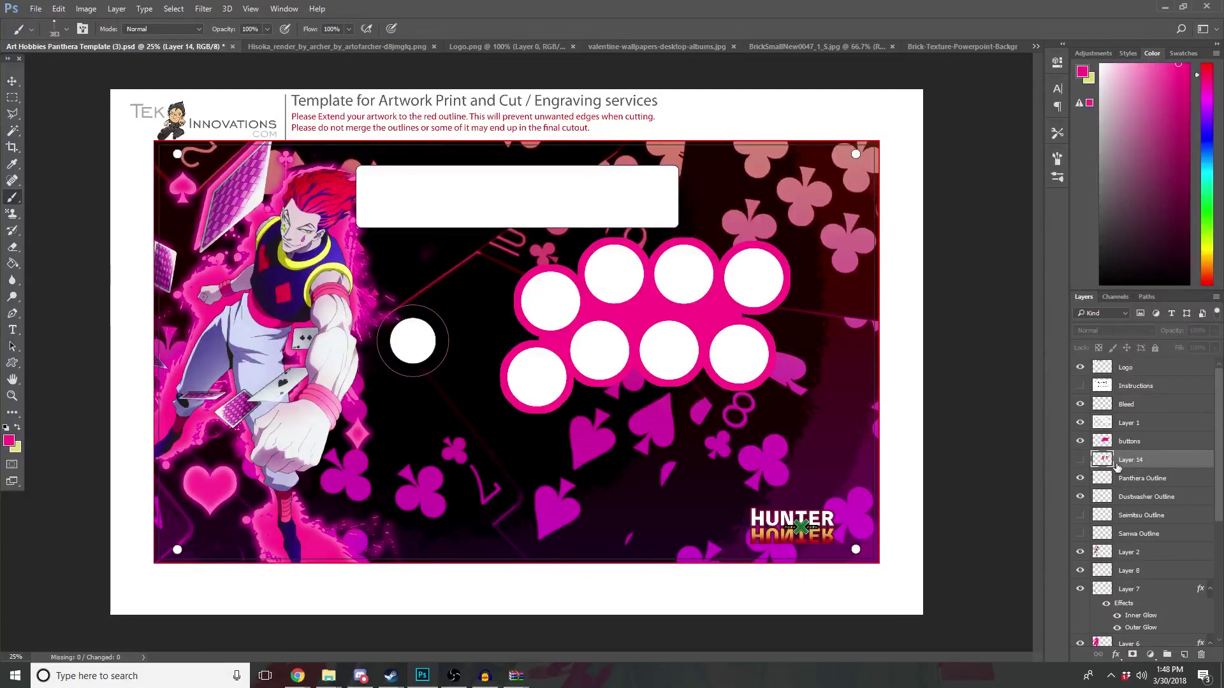
key(Delete)
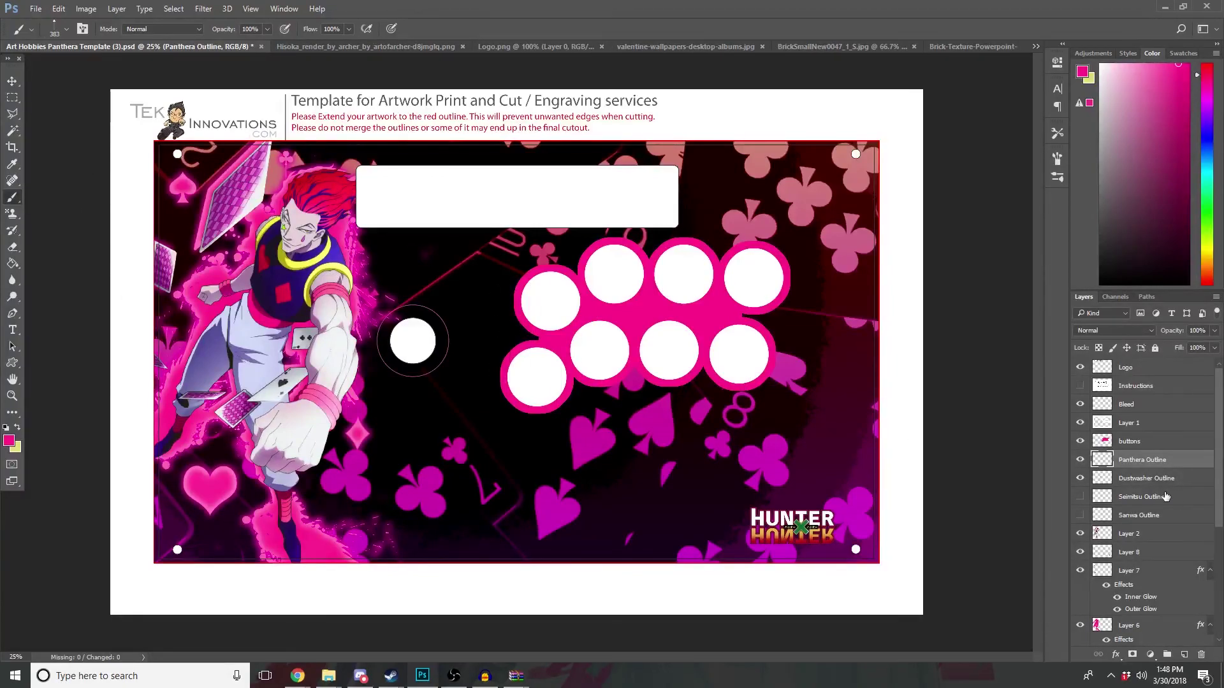
click(1184, 655)
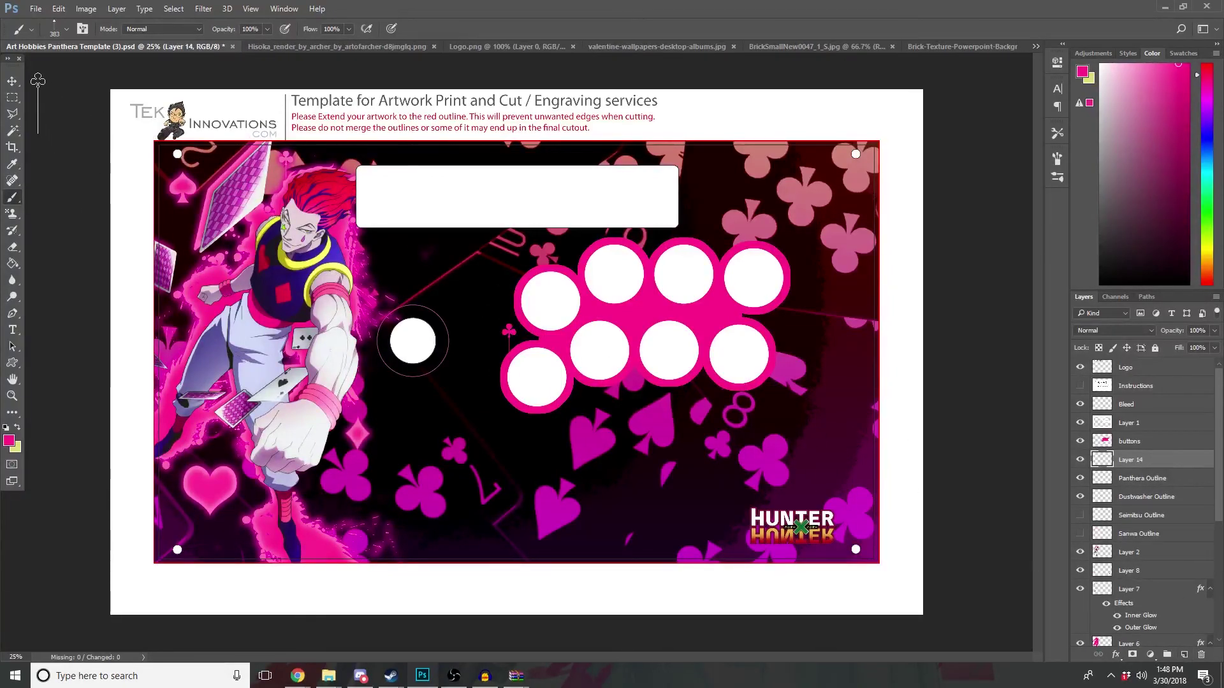
click(58, 35)
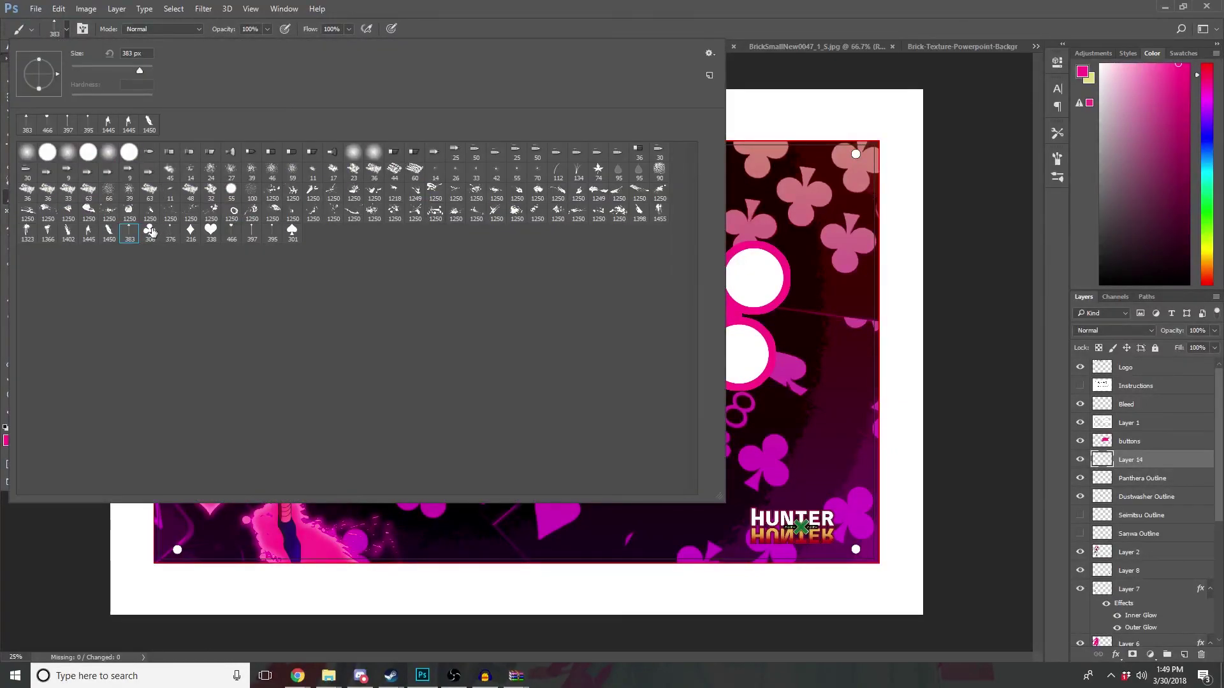
Step: Stamp a pink heart among the top-right clubs with the 466 px suit tip, then pick 395 px
click(173, 233)
click(232, 234)
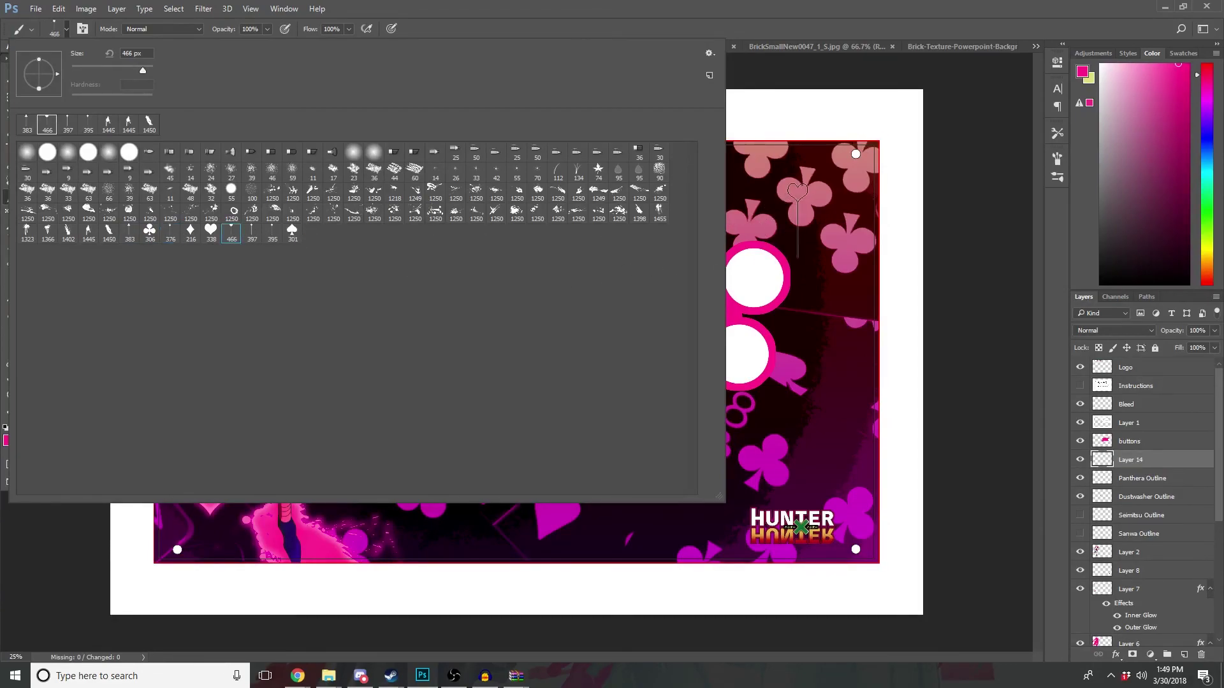
click(788, 278)
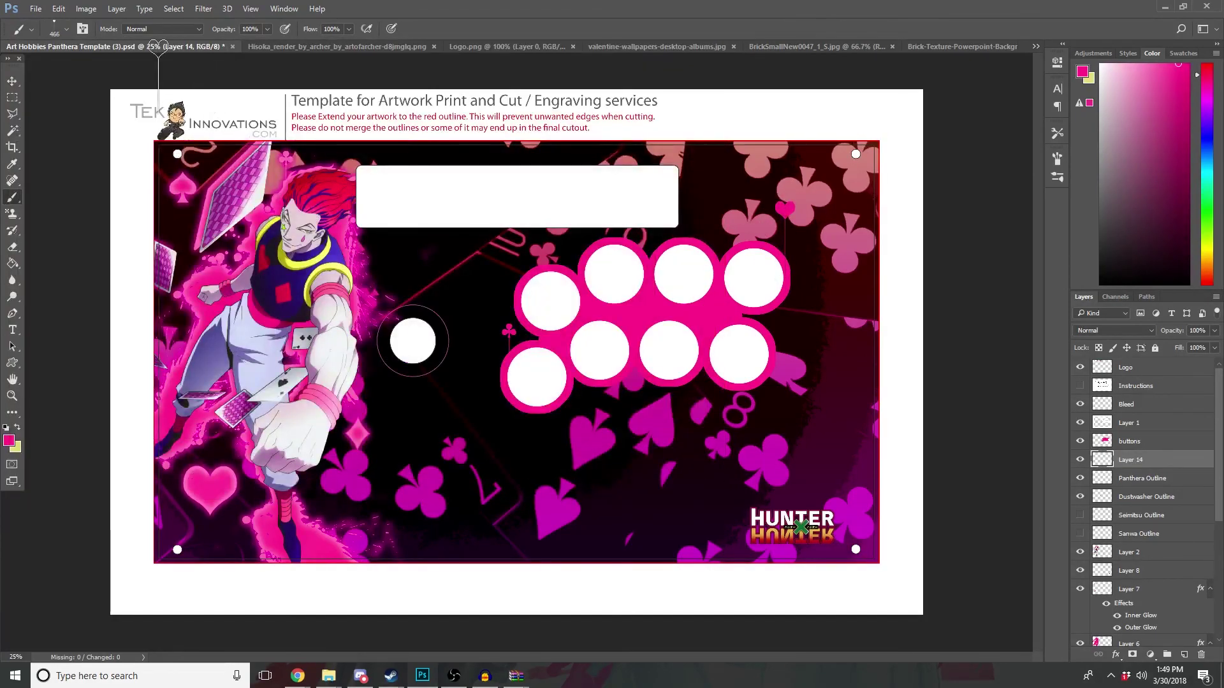
click(68, 30)
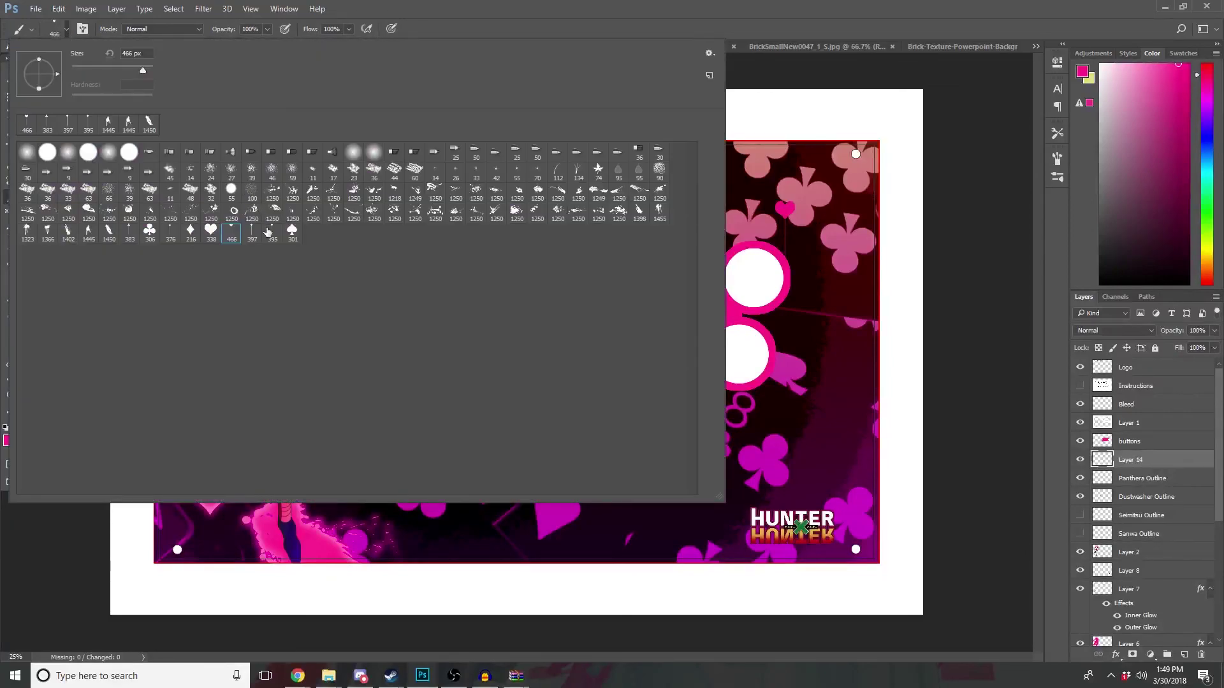
click(268, 232)
key(Return)
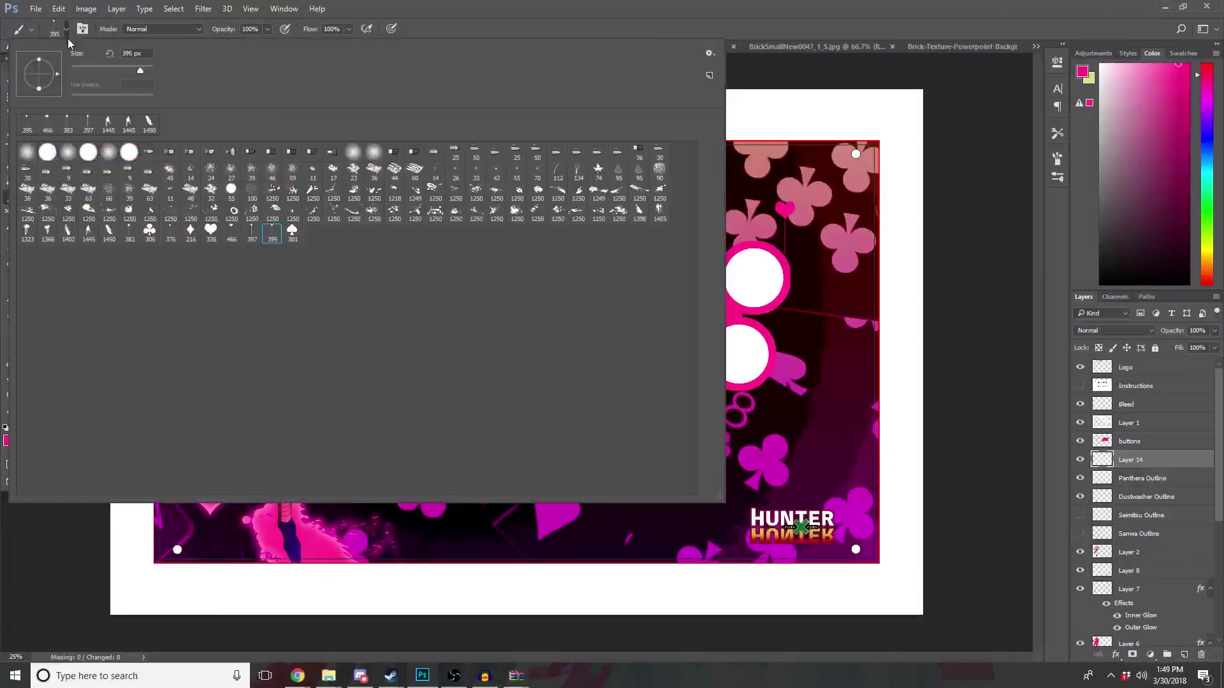
Step: Compare the 376, 397 and 466 px card-suit tips and settle on 376 px
click(66, 30)
click(170, 233)
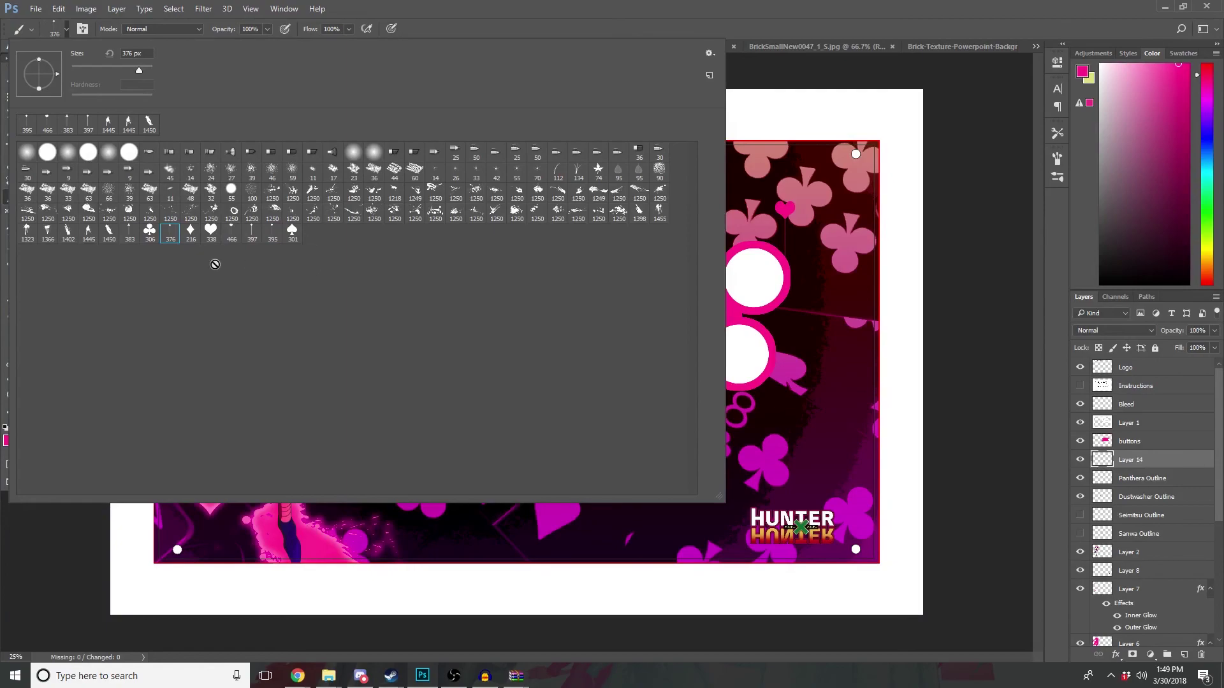
click(251, 233)
click(232, 232)
click(172, 233)
click(1021, 253)
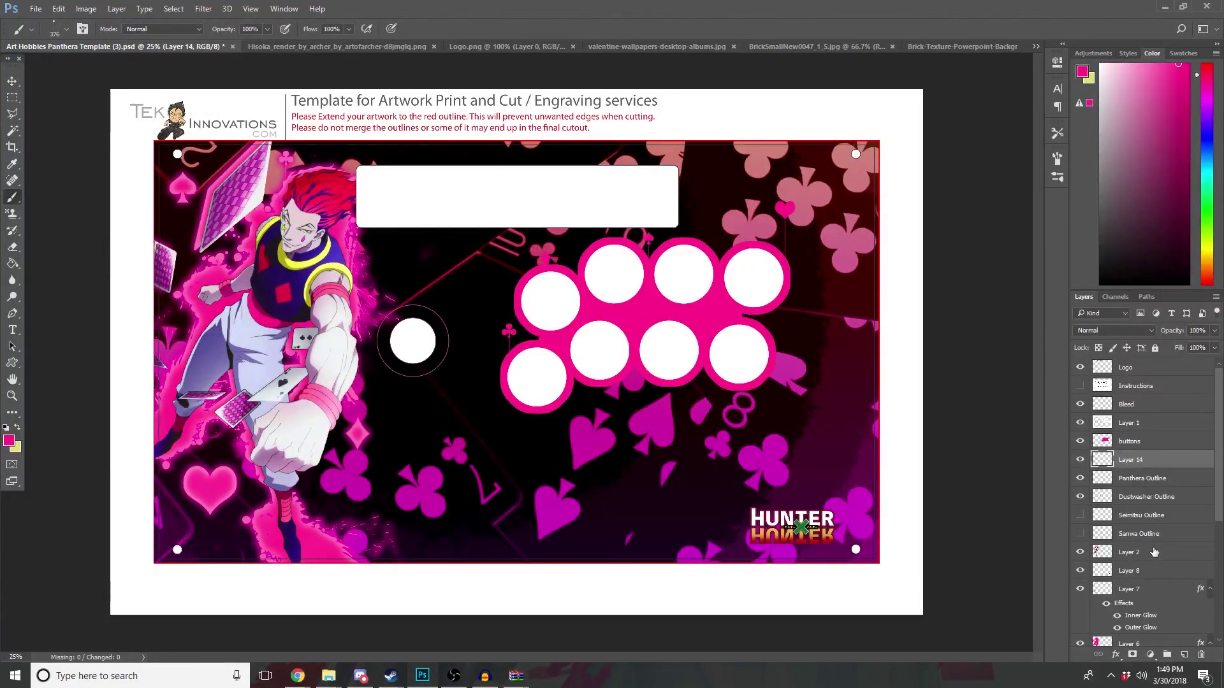
Step: Merge Layer 14's heart into buttons, reapply the inner and outer glow, and switch to Chrome
ctrl+click(1127, 441)
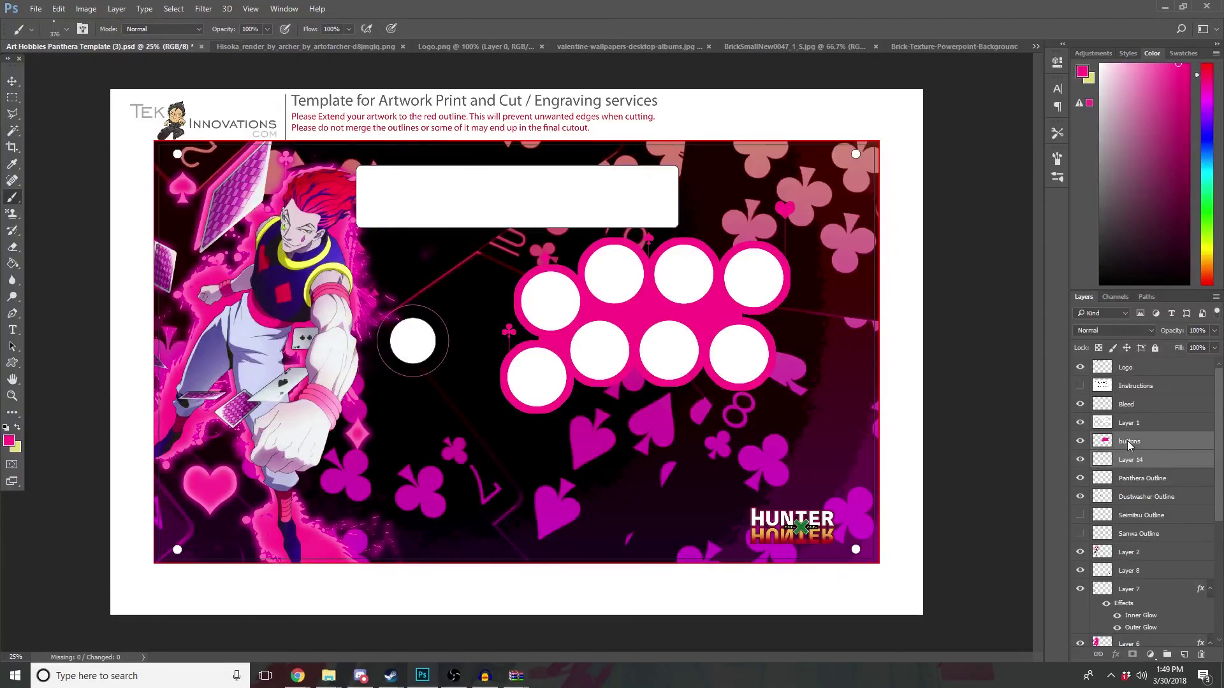
right_click(1127, 441)
click(993, 462)
right_click(1138, 445)
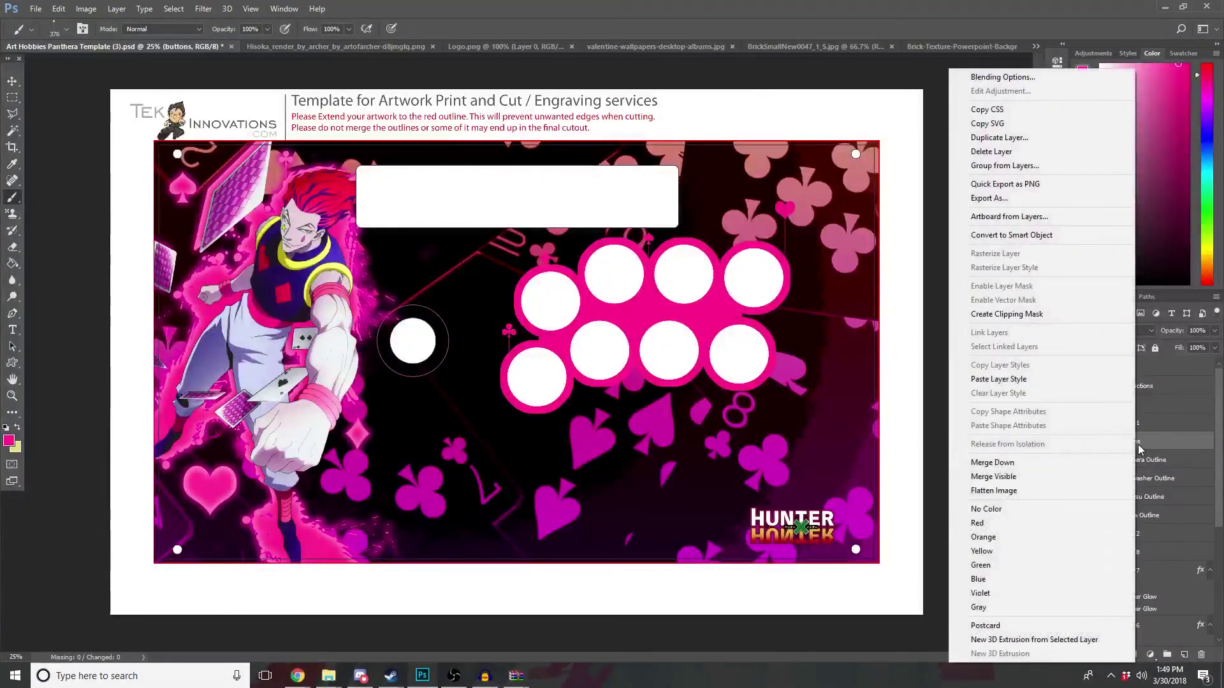
click(998, 379)
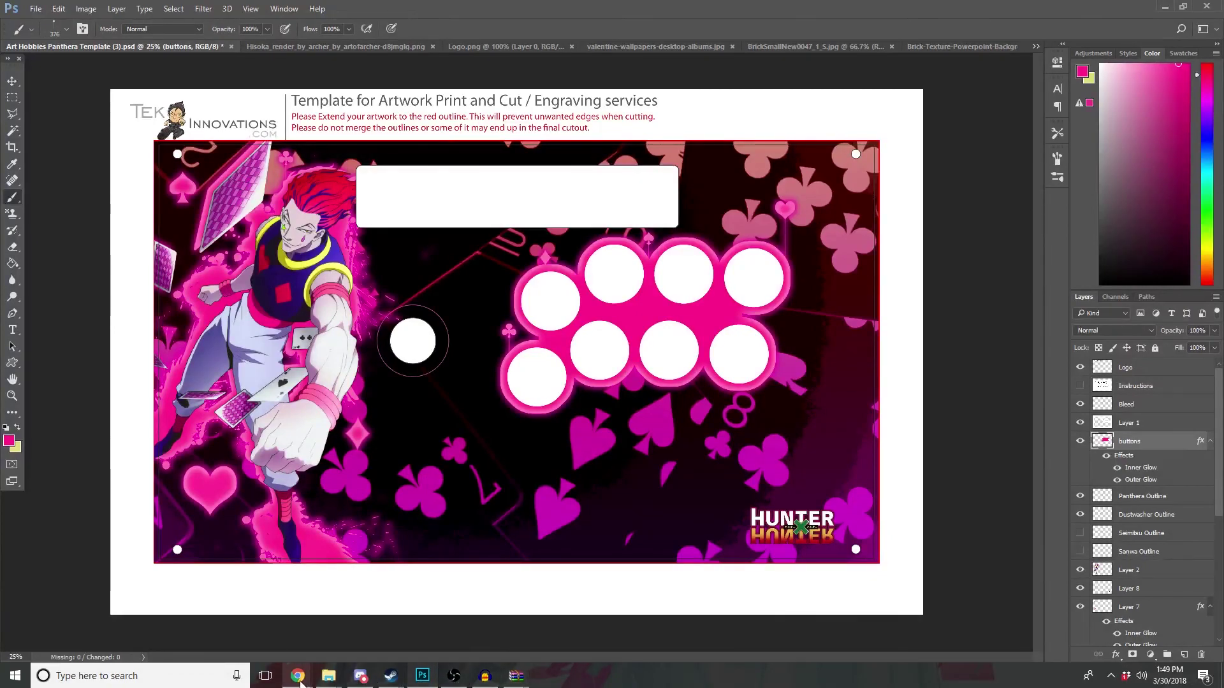
mouse_move(297, 676)
click(336, 633)
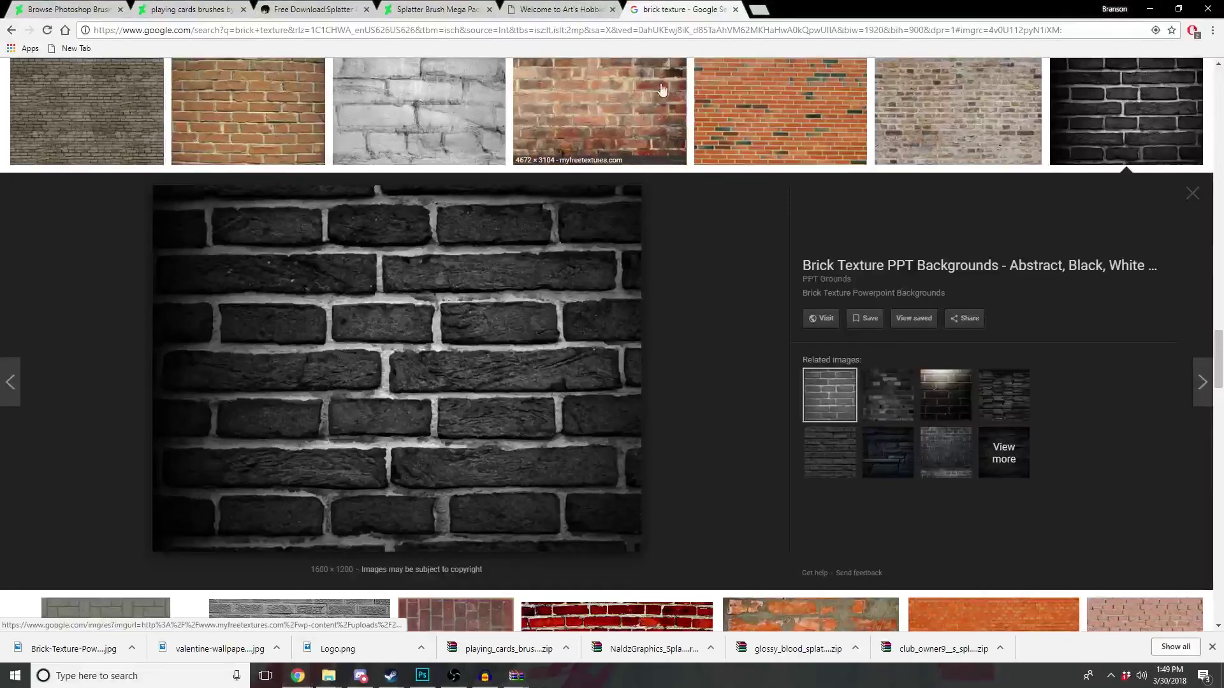
Step: Go to the DaFont website from the browser's address bar
click(582, 28)
text(da)
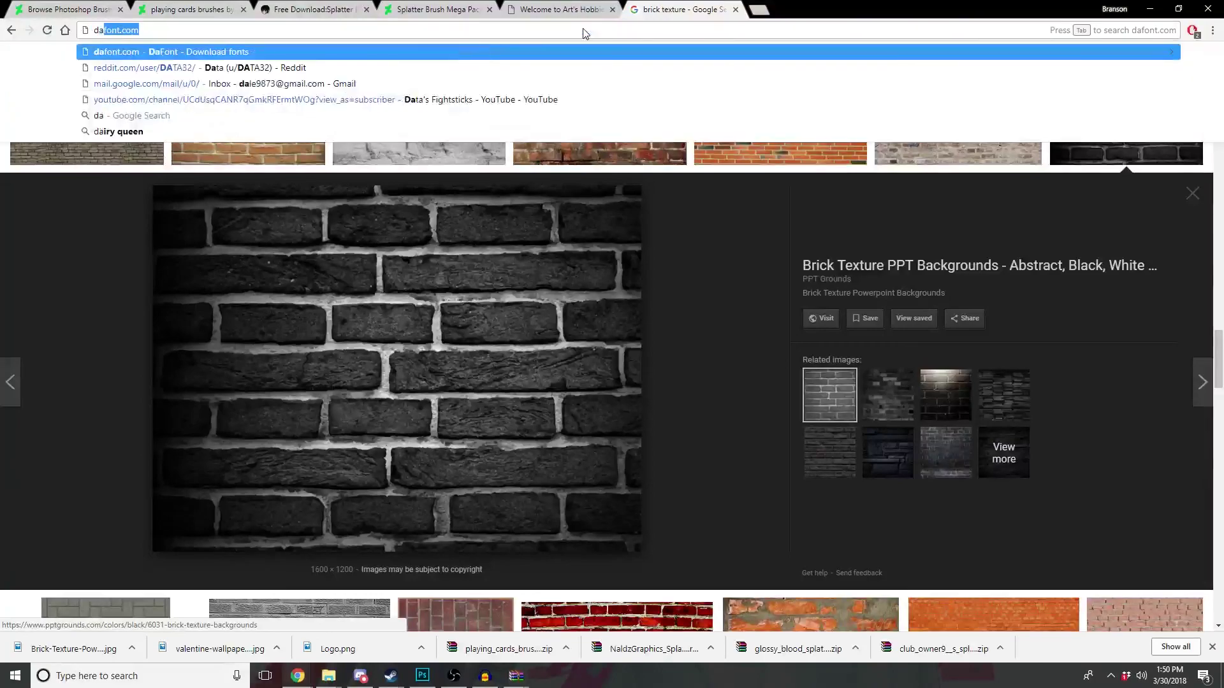
text(font)
key(Return)
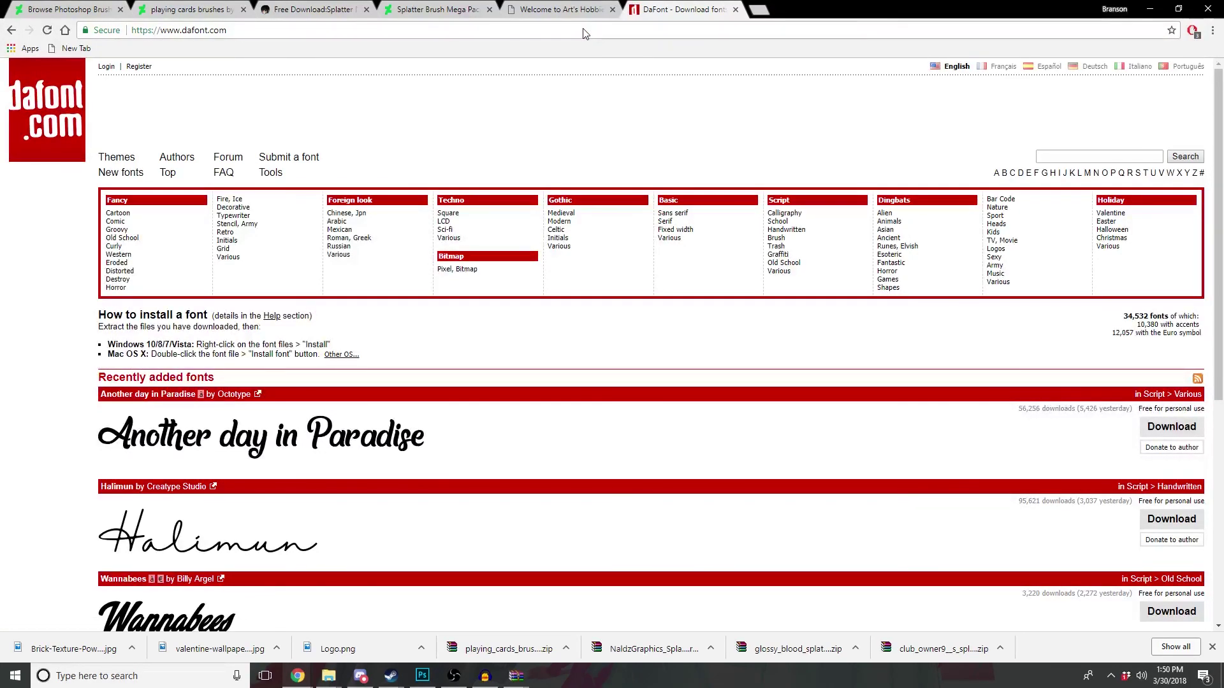
Step: Browse down through DaFont's Comic fonts category
click(113, 222)
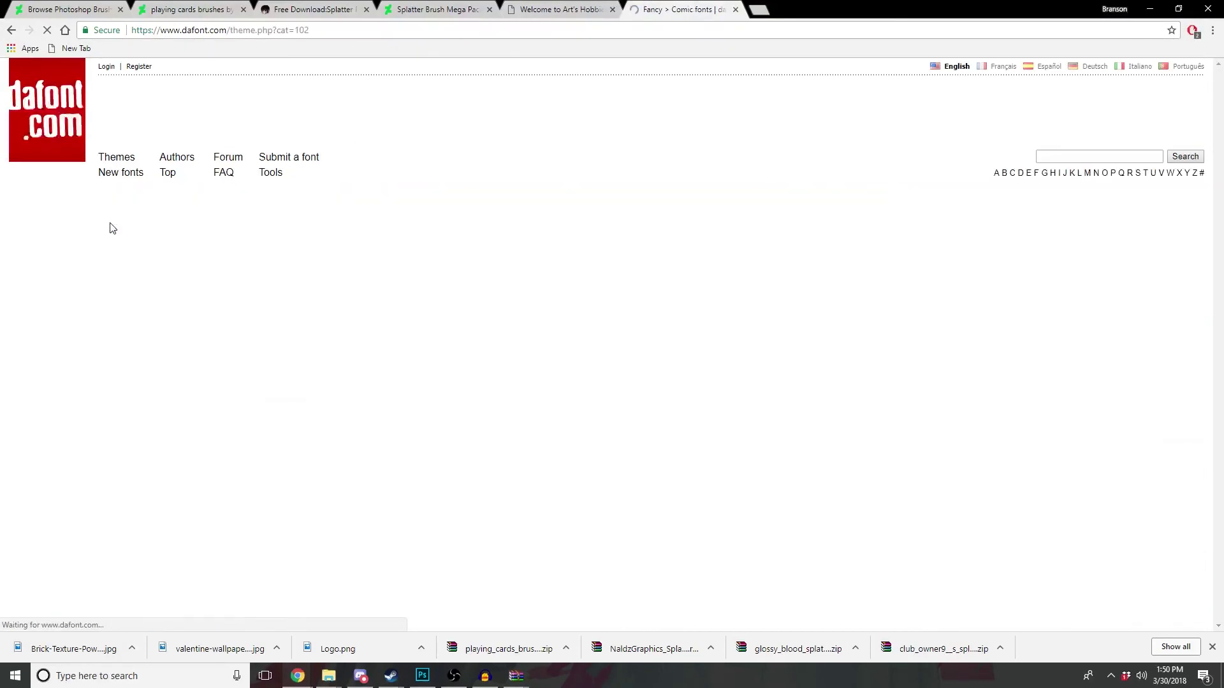
scroll(28, 275, down, 2)
scroll(28, 275, down, 2)
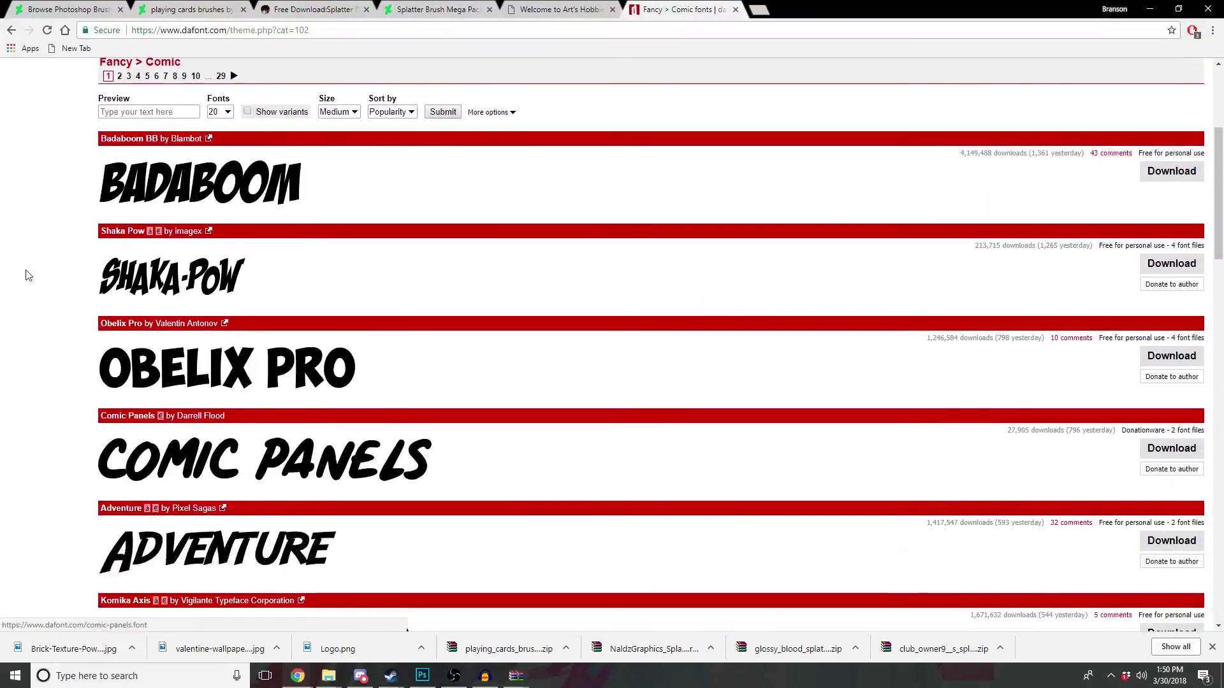
scroll(29, 275, down, 3)
scroll(38, 287, down, 2)
scroll(44, 327, down, 2)
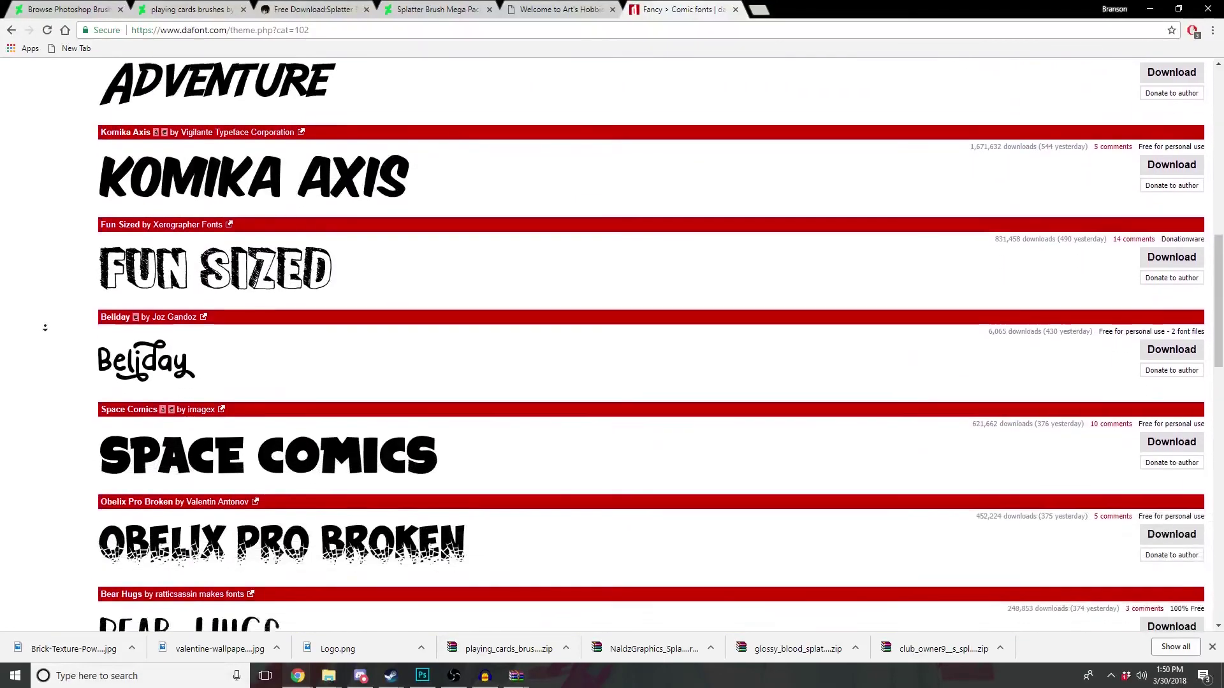
scroll(45, 328, down, 2)
scroll(46, 328, down, 1)
scroll(46, 327, down, 1)
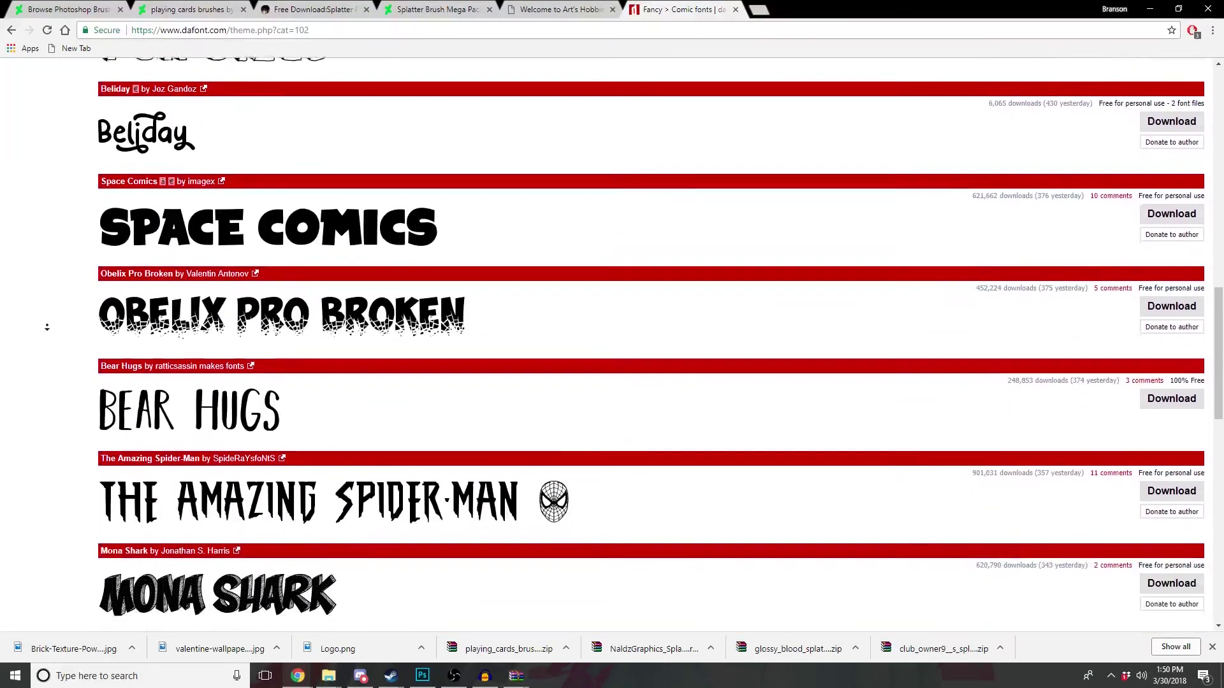
scroll(47, 327, down, 1)
scroll(44, 338, down, 2)
scroll(44, 347, down, 3)
scroll(45, 353, down, 2)
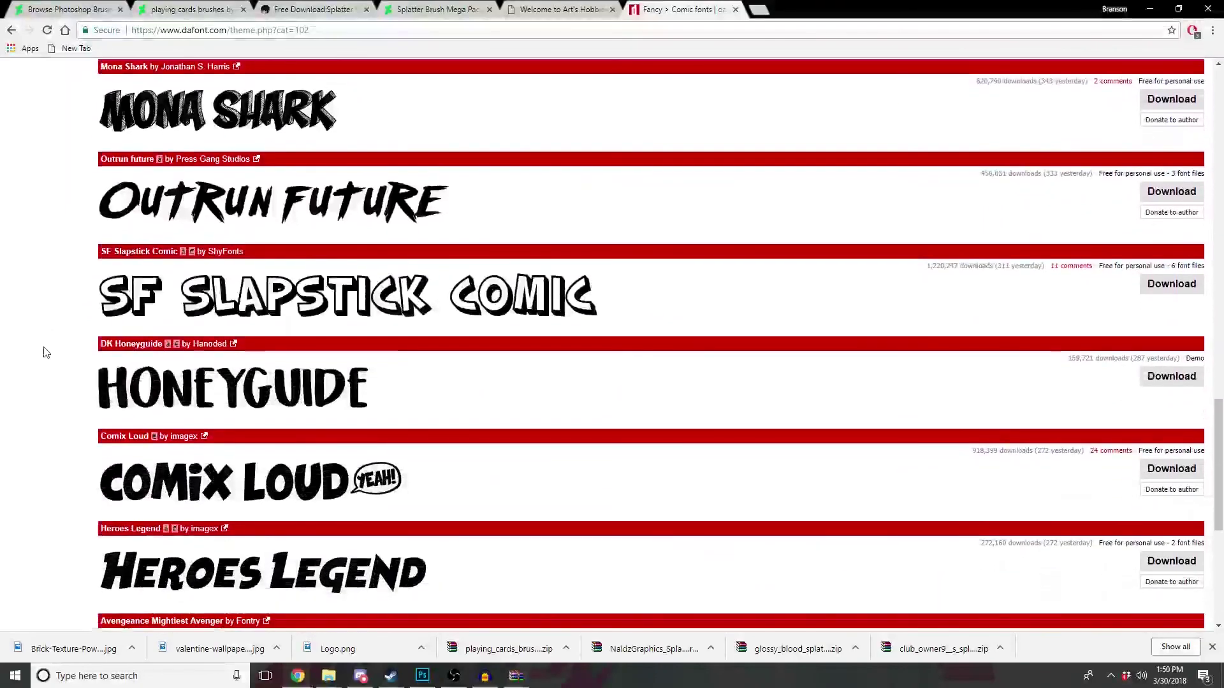
scroll(41, 351, down, 1)
scroll(40, 338, down, 2)
scroll(44, 280, up, 3)
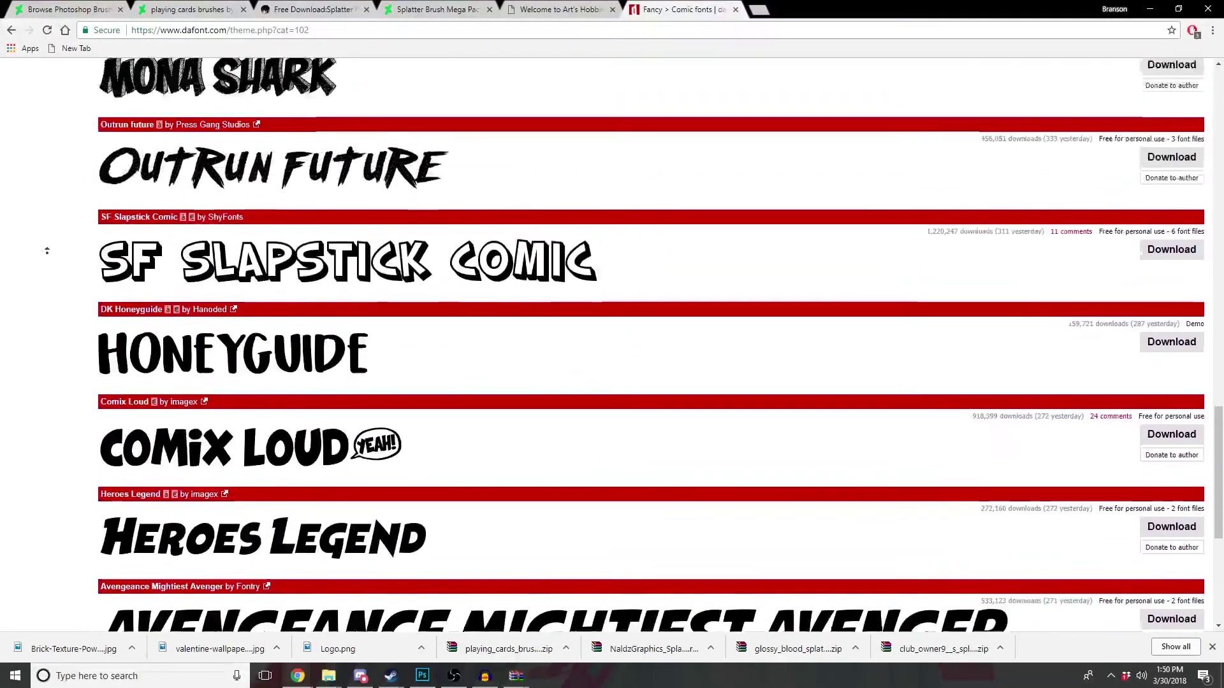
scroll(46, 251, up, 2)
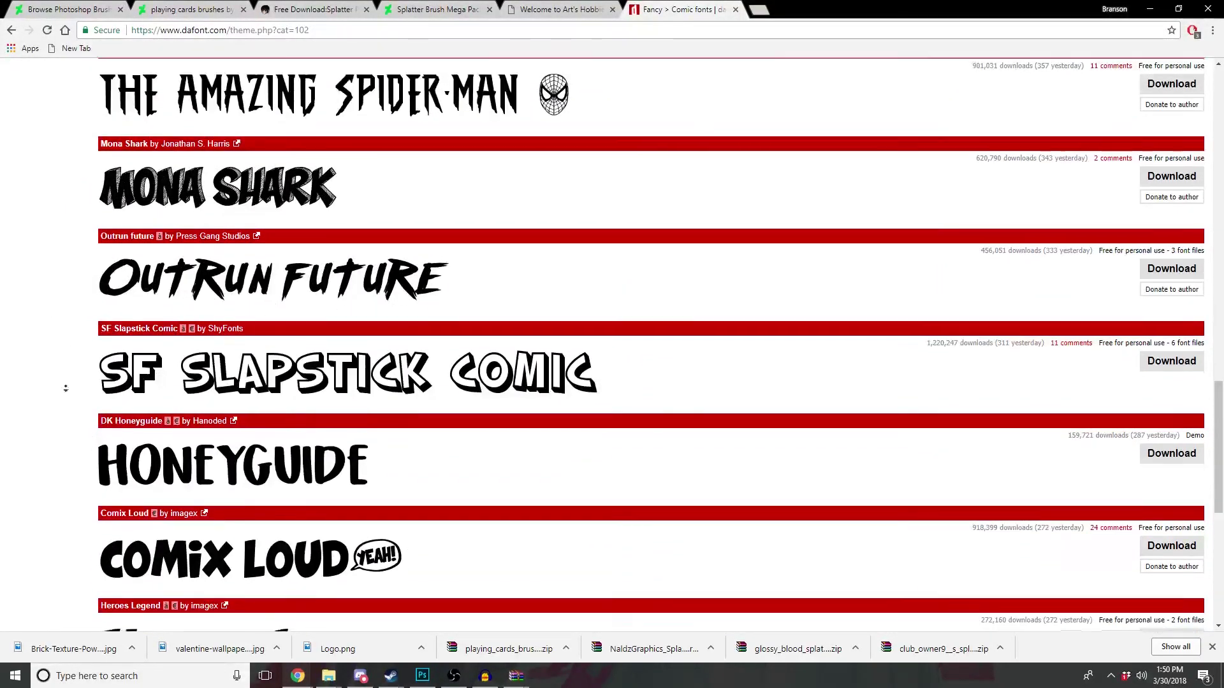
scroll(65, 388, down, 3)
scroll(55, 402, down, 2)
scroll(46, 363, down, 2)
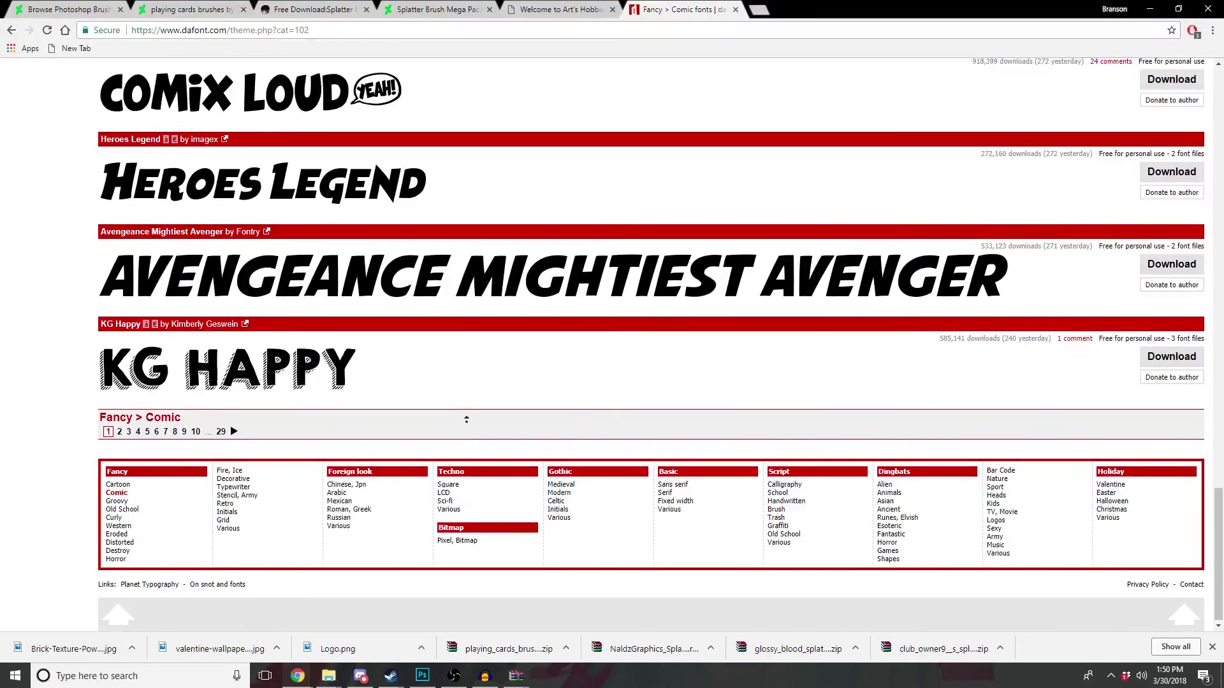
scroll(463, 431, up, 1)
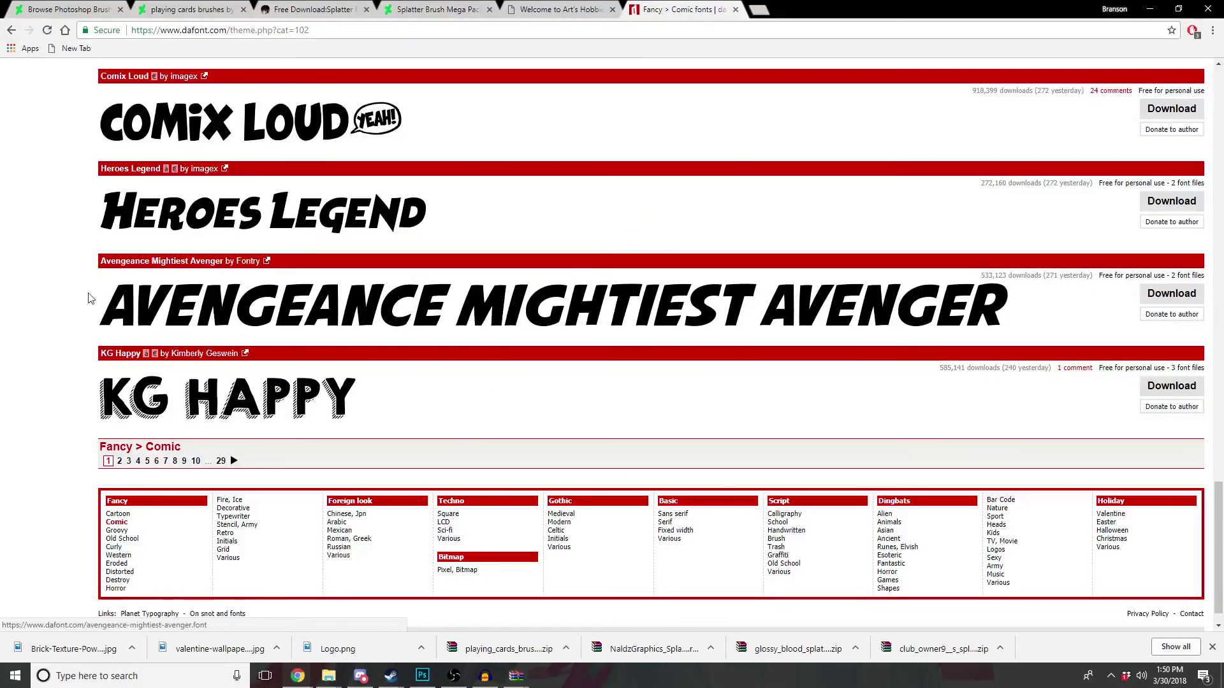
Step: Browse the Cartoon font category to find BubbleGum
click(119, 516)
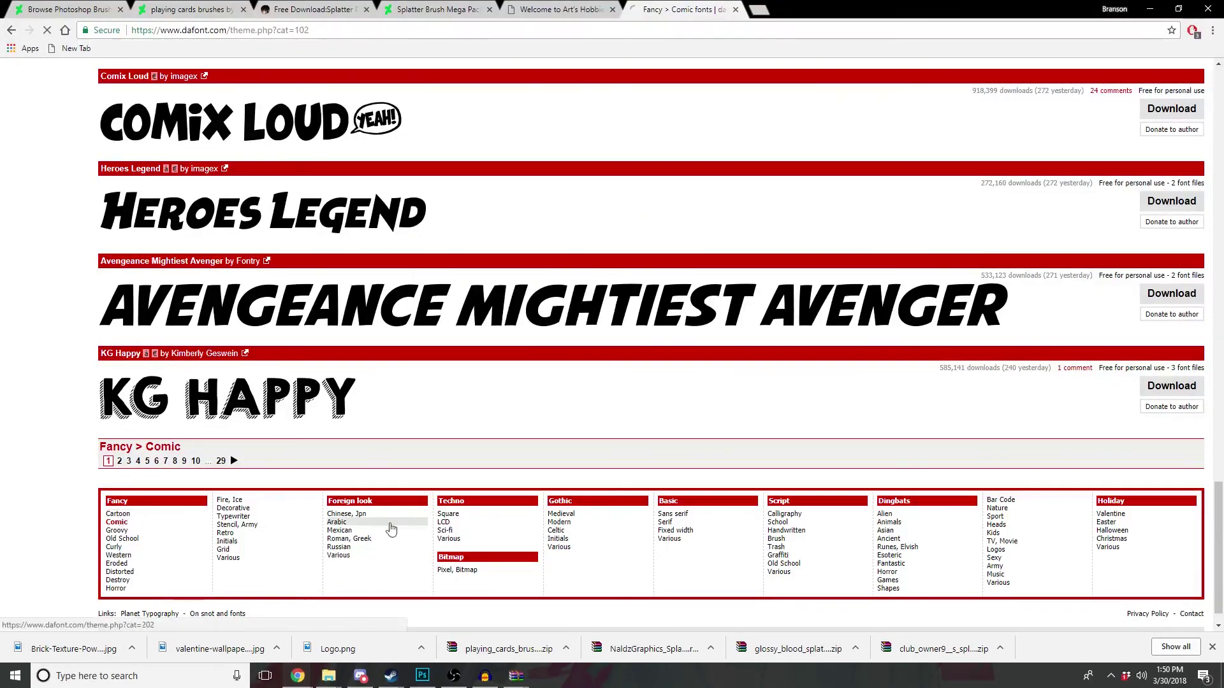
scroll(38, 356, down, 2)
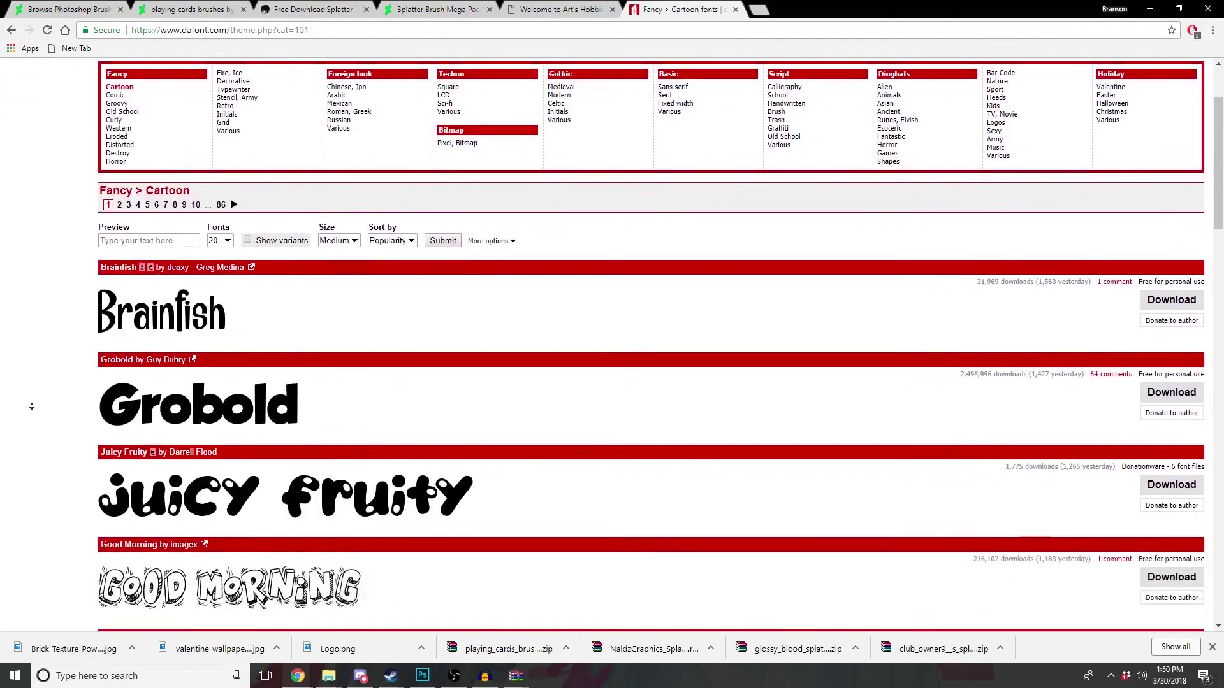
scroll(34, 397, down, 2)
scroll(29, 383, down, 3)
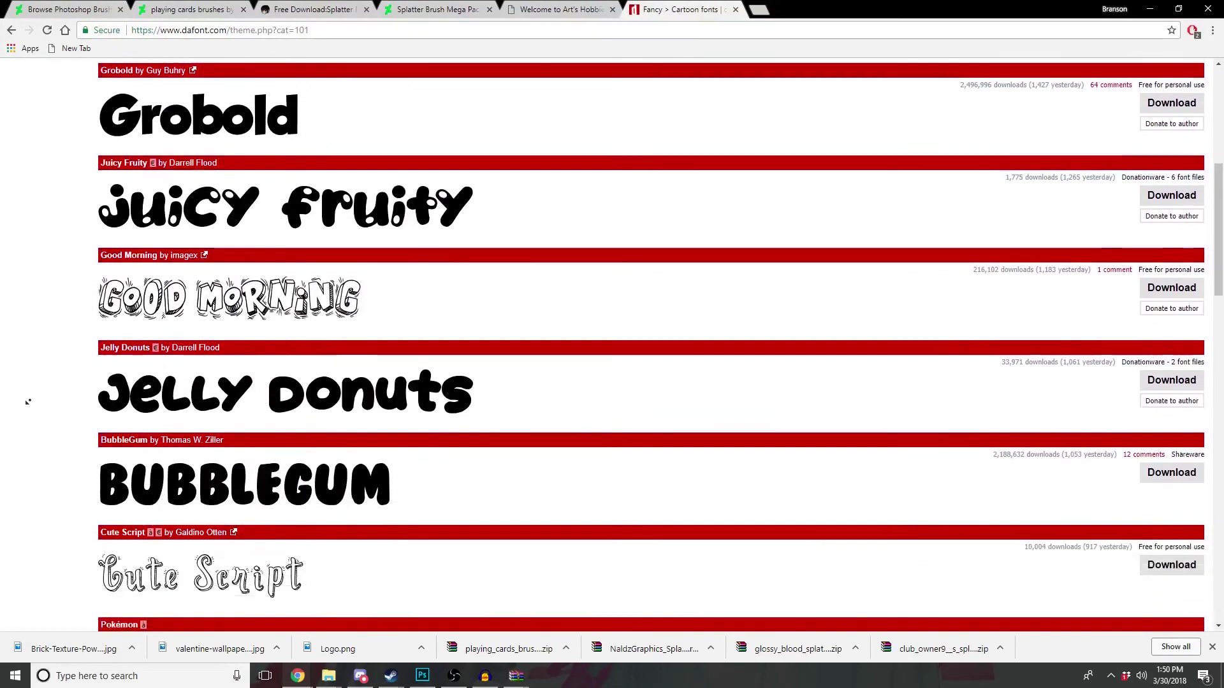
scroll(36, 355, down, 1)
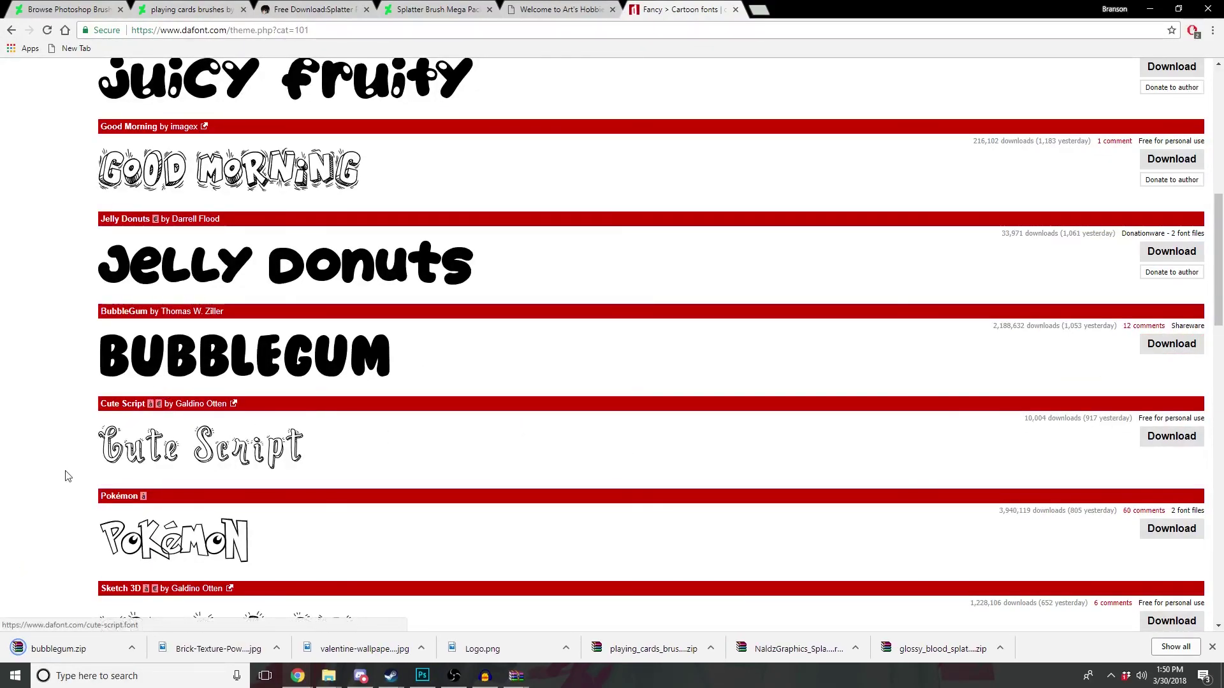
scroll(64, 434, up, 8)
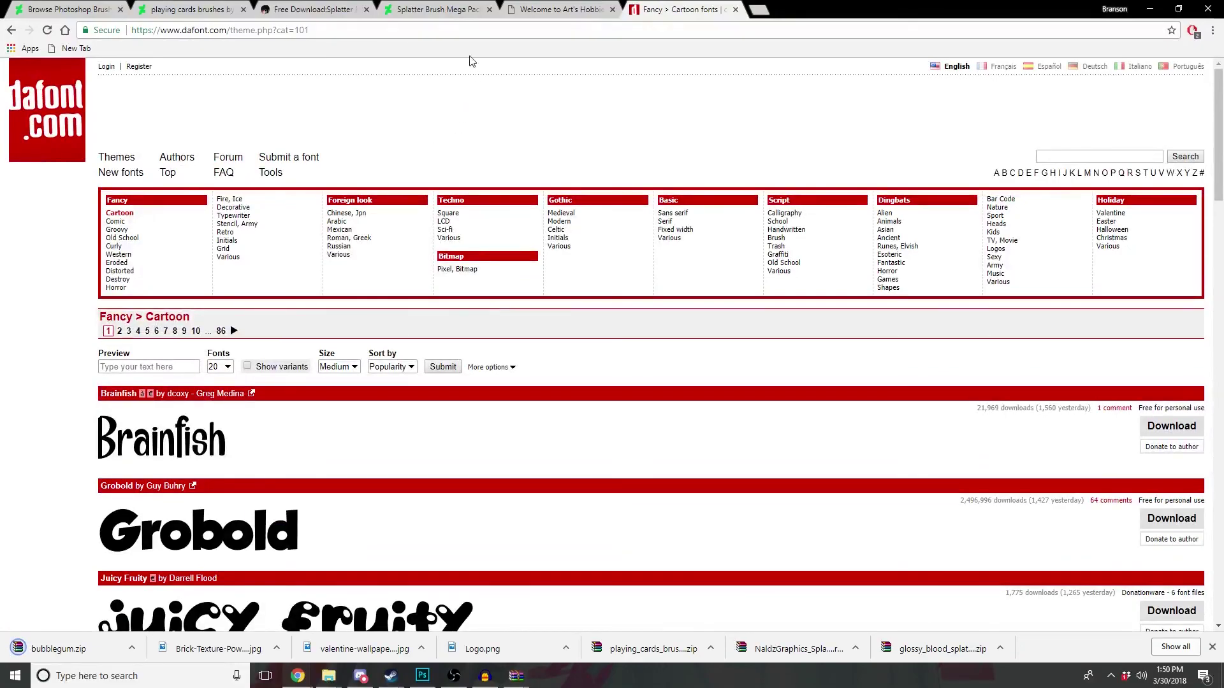
Step: Glance at the brush tabs, return to Cartoon fonts, and open the downloaded bubblegum.zip
click(434, 9)
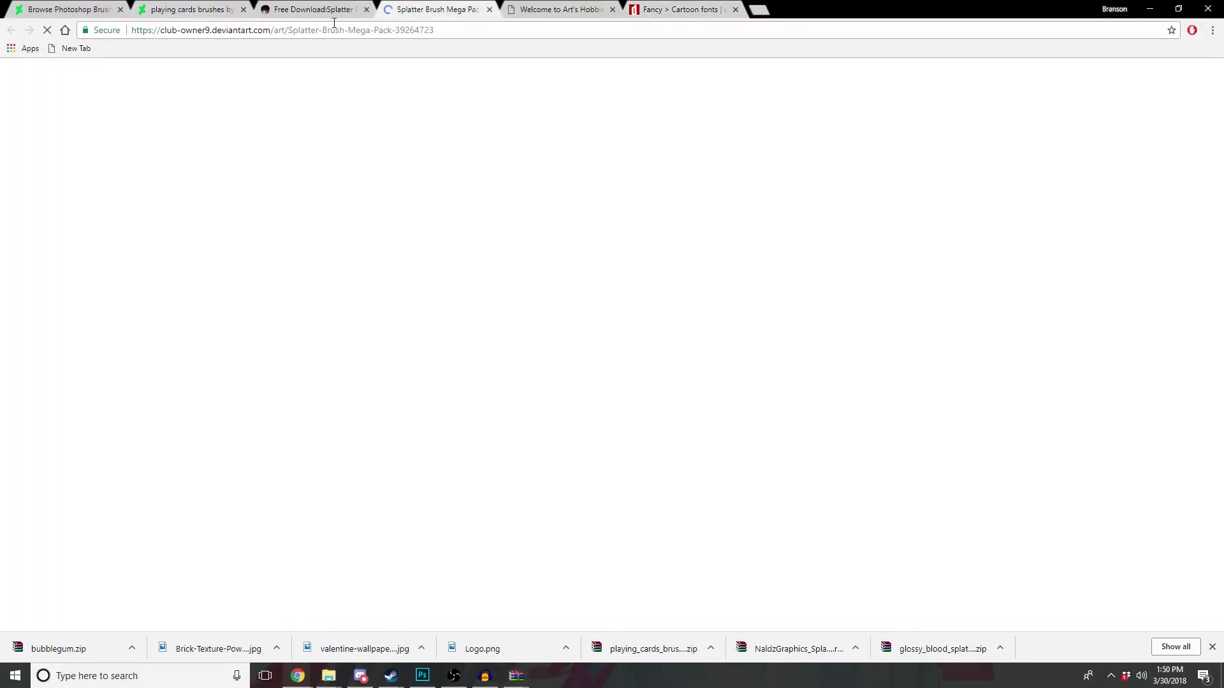
click(181, 11)
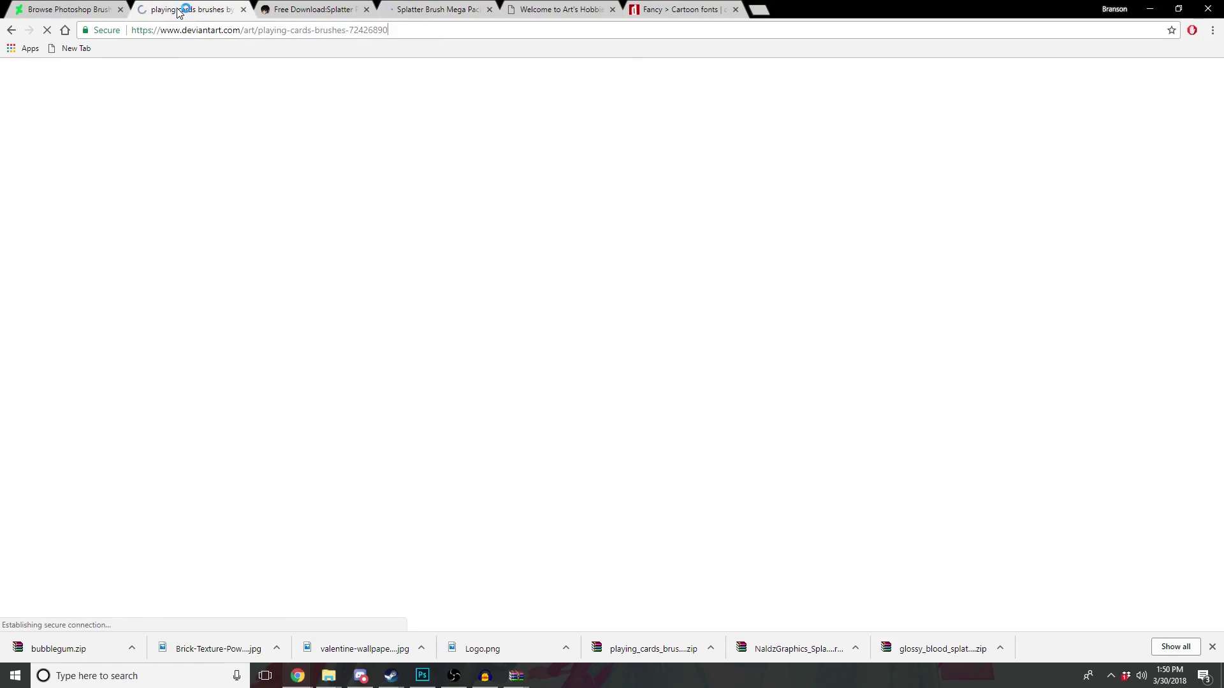
click(89, 11)
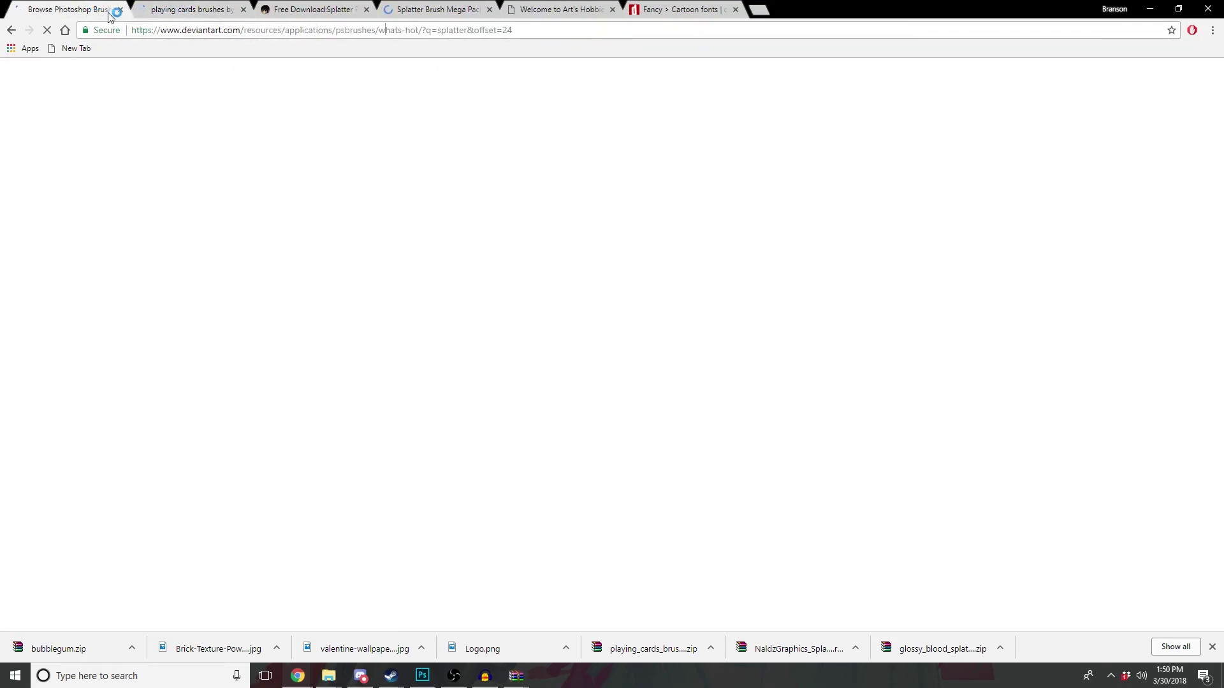
click(663, 10)
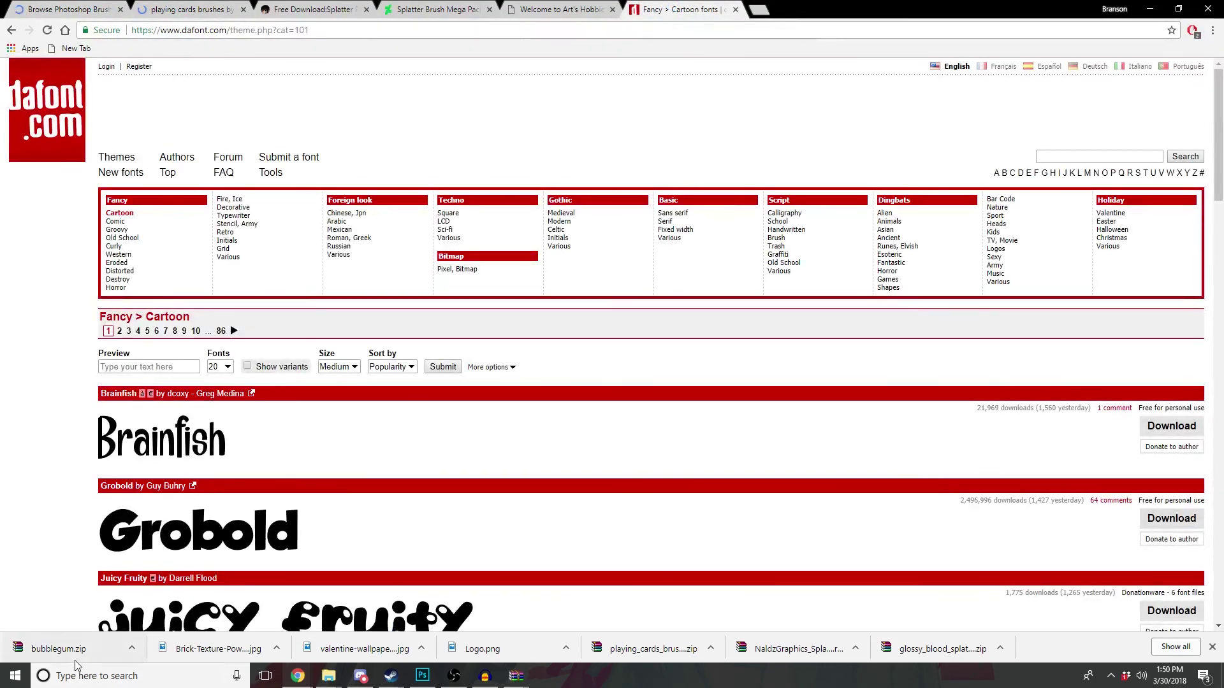
click(59, 649)
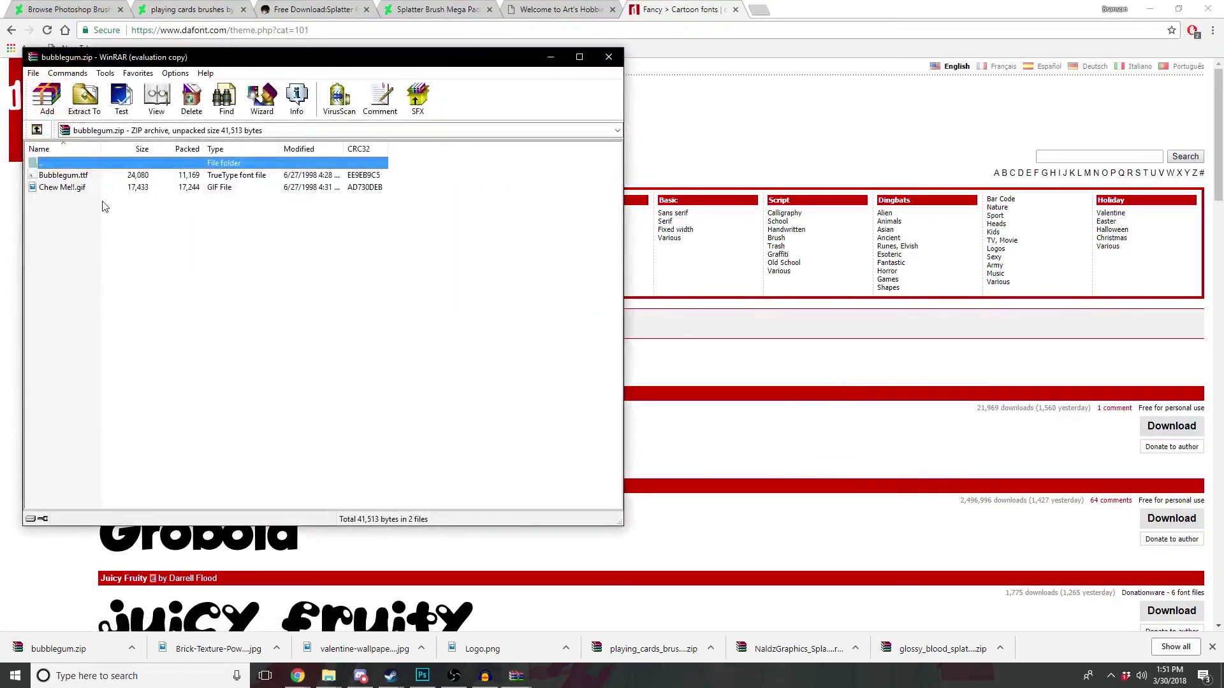
Step: Dismiss WinRAR's licence reminder, install Bubblegum.ttf, then bring the DaFont page back
click(391, 296)
click(67, 177)
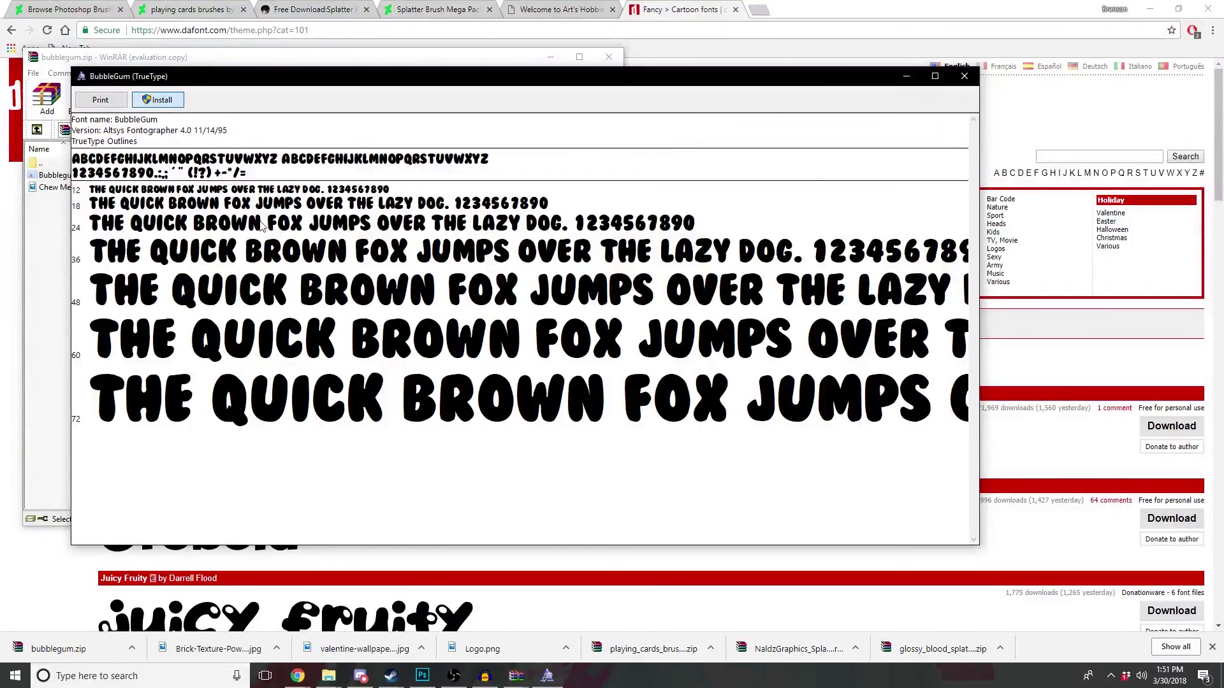
click(162, 100)
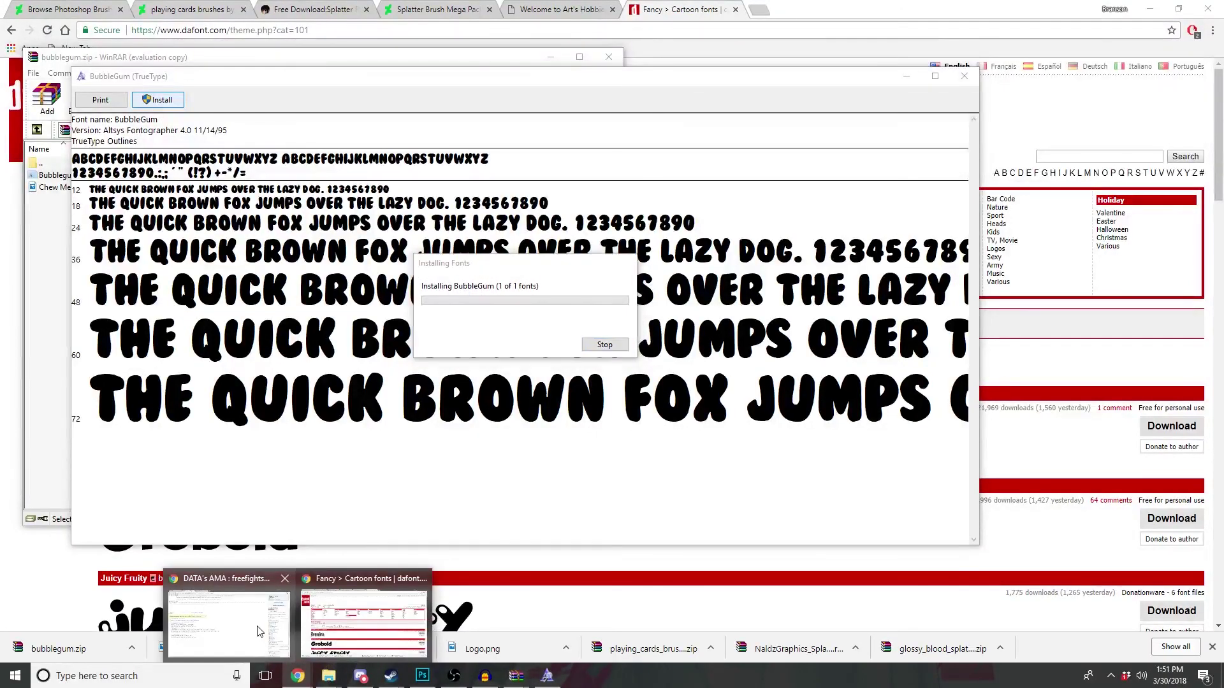
click(344, 618)
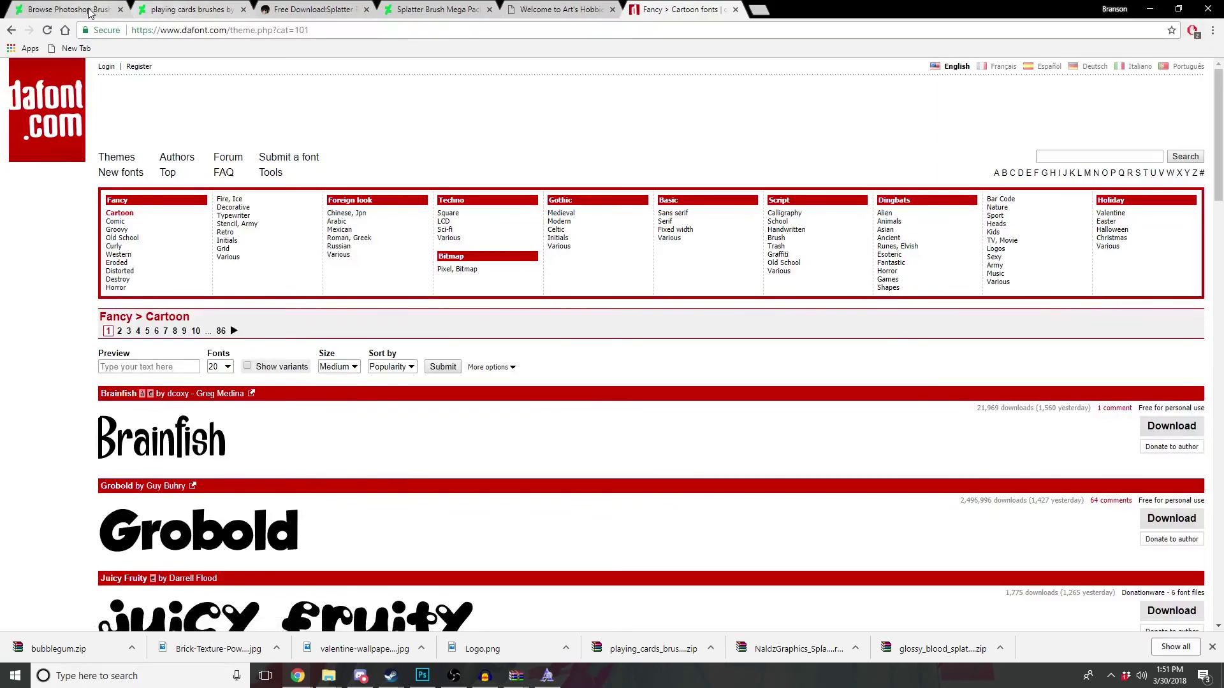
Step: Switch to the DeviantArt tab and scroll through the splatter brush results
click(67, 9)
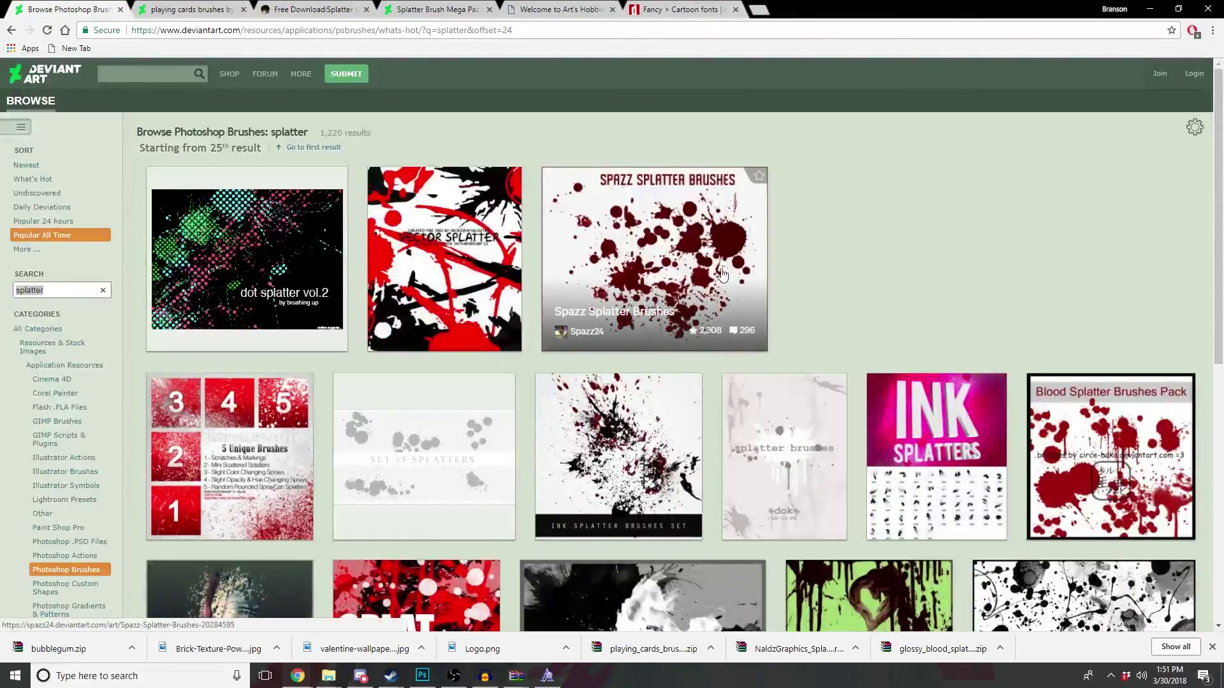
scroll(964, 319, down, 2)
scroll(963, 320, down, 1)
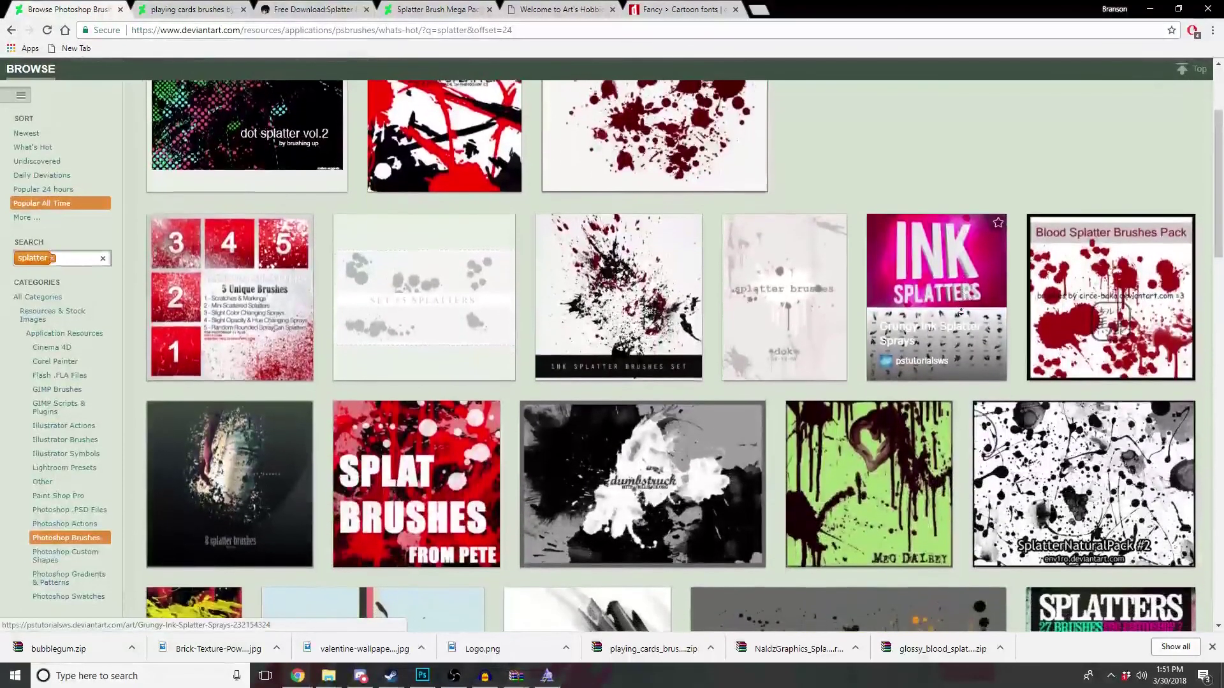
scroll(963, 319, down, 1)
scroll(962, 315, down, 1)
scroll(960, 311, down, 1)
scroll(960, 311, down, 1)
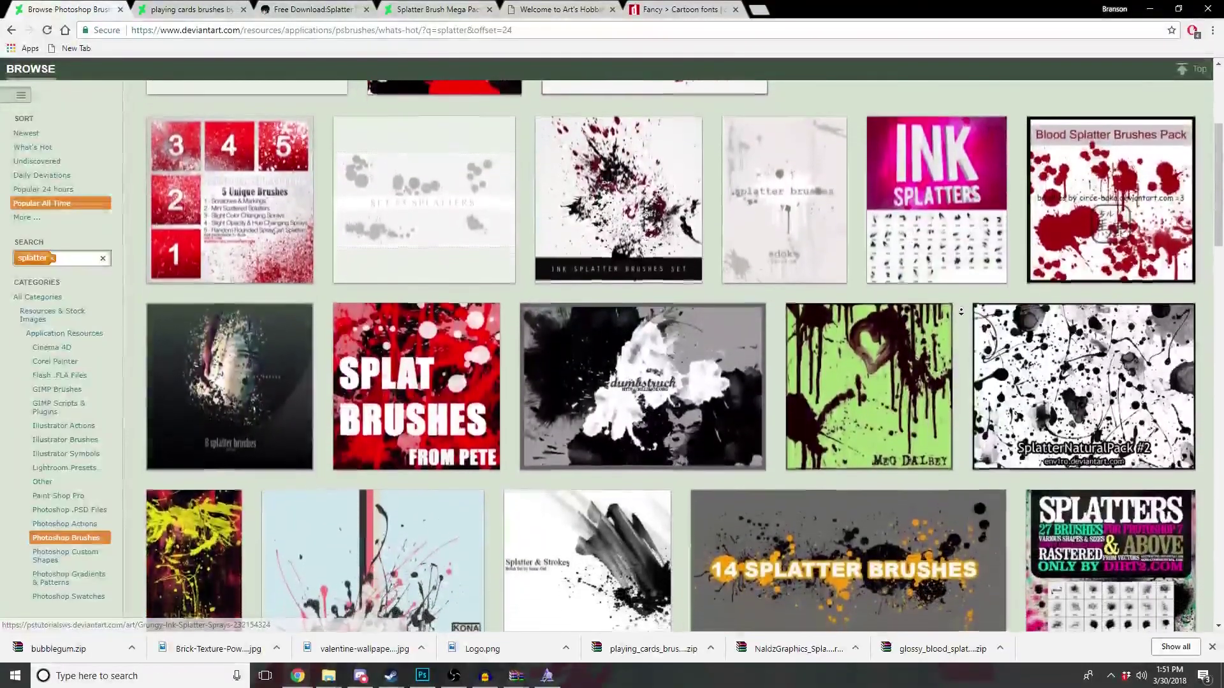
scroll(961, 311, down, 1)
scroll(960, 311, down, 1)
scroll(961, 311, down, 1)
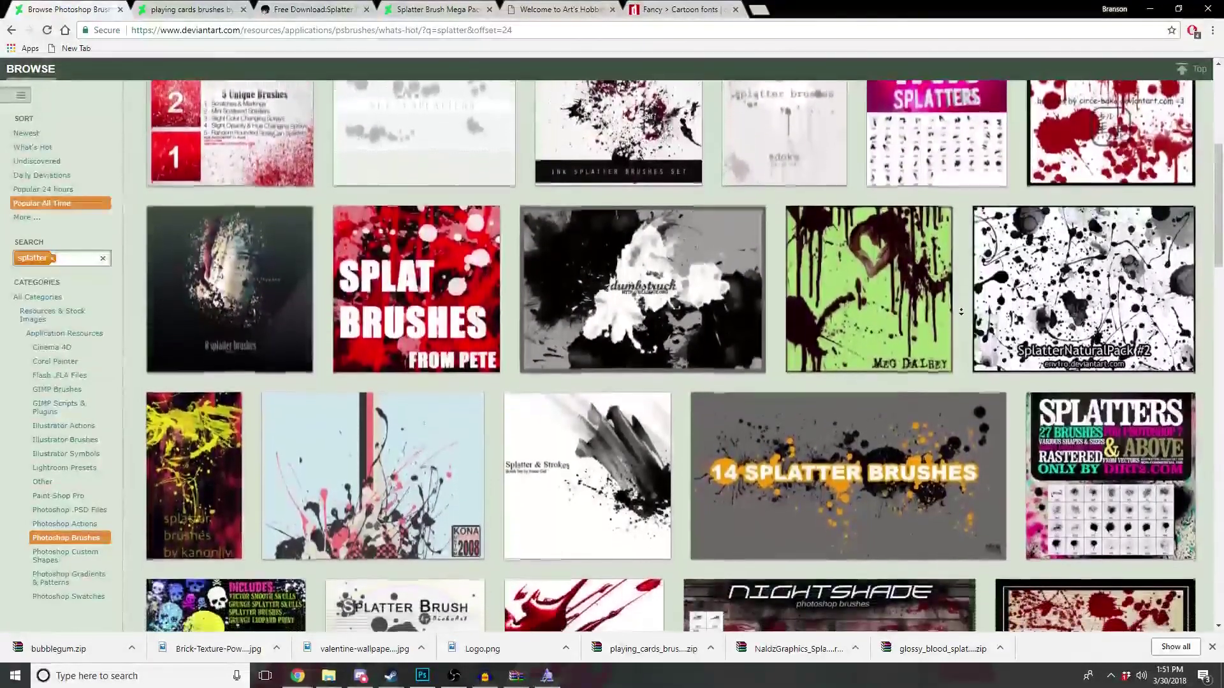
scroll(960, 312, up, 5)
text(grunge brush)
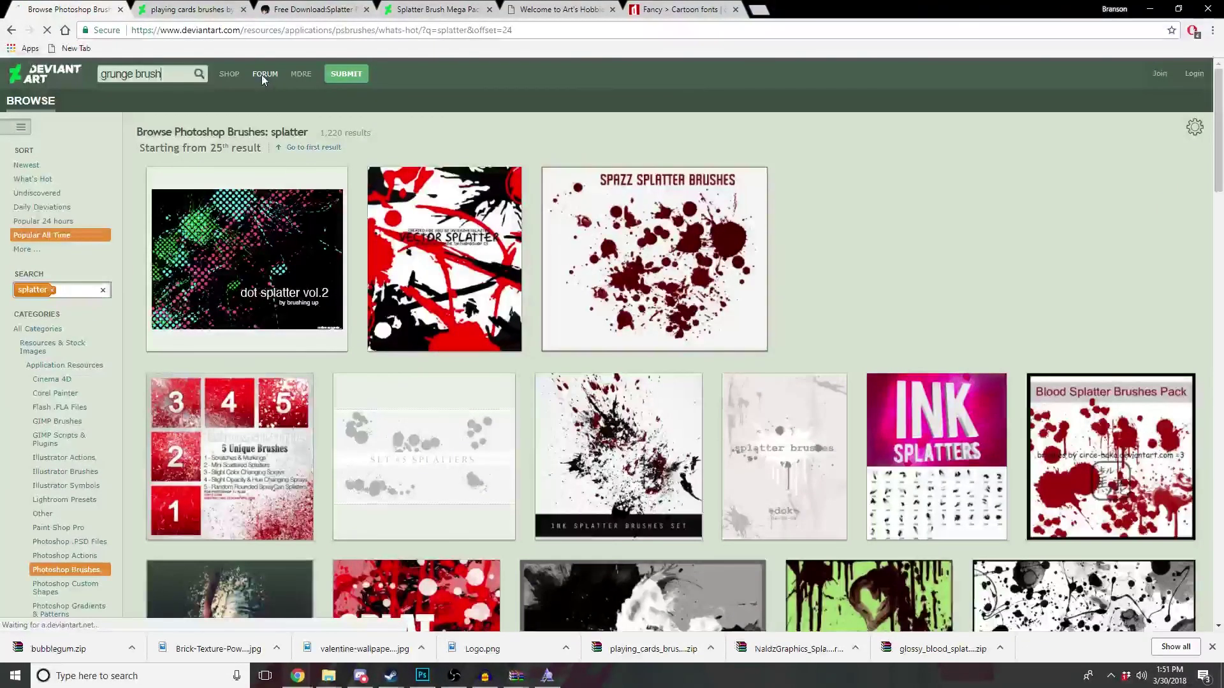
Step: Search DeviantArt for 'grunge brush' and scroll far down through the results
key(Return)
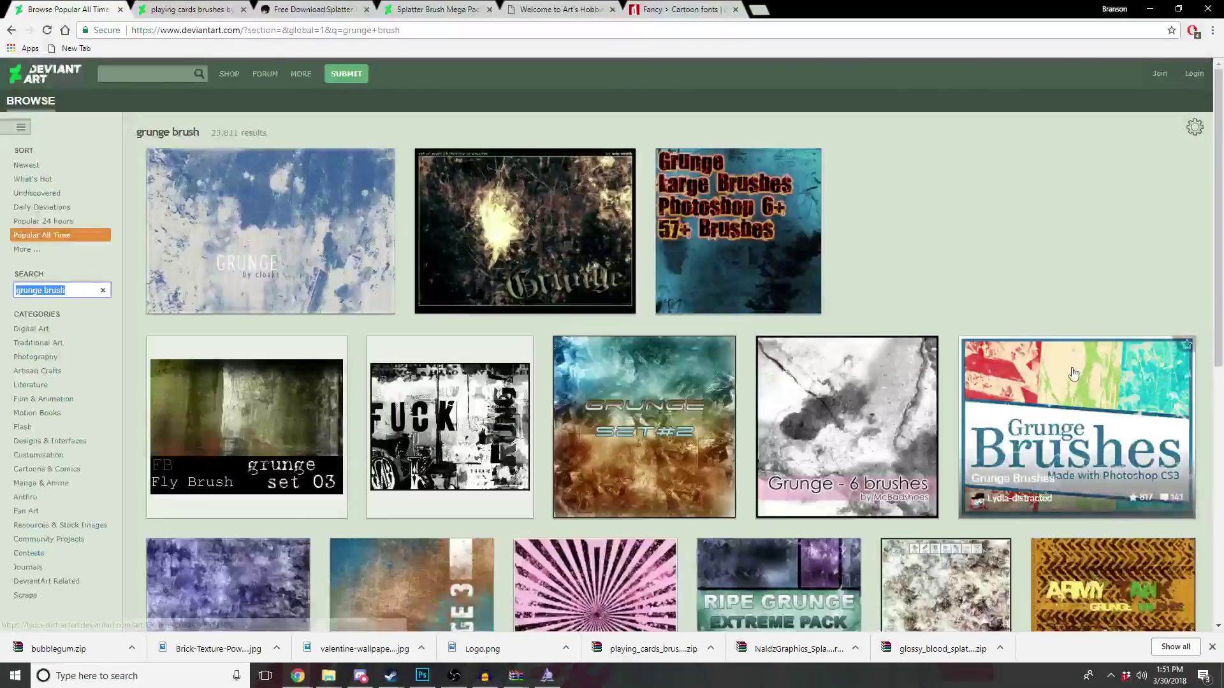
scroll(1069, 370, down, 2)
scroll(1069, 371, down, 2)
scroll(1069, 371, down, 2)
scroll(1069, 370, down, 1)
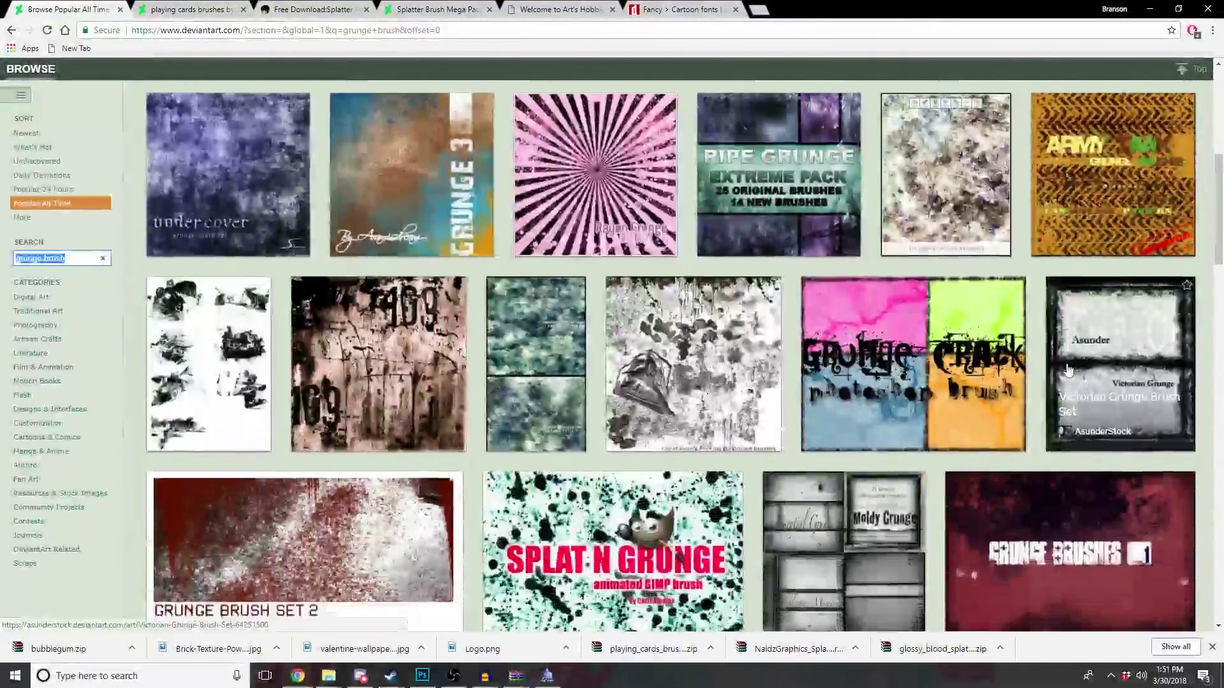
scroll(1070, 368, down, 1)
scroll(1069, 368, down, 2)
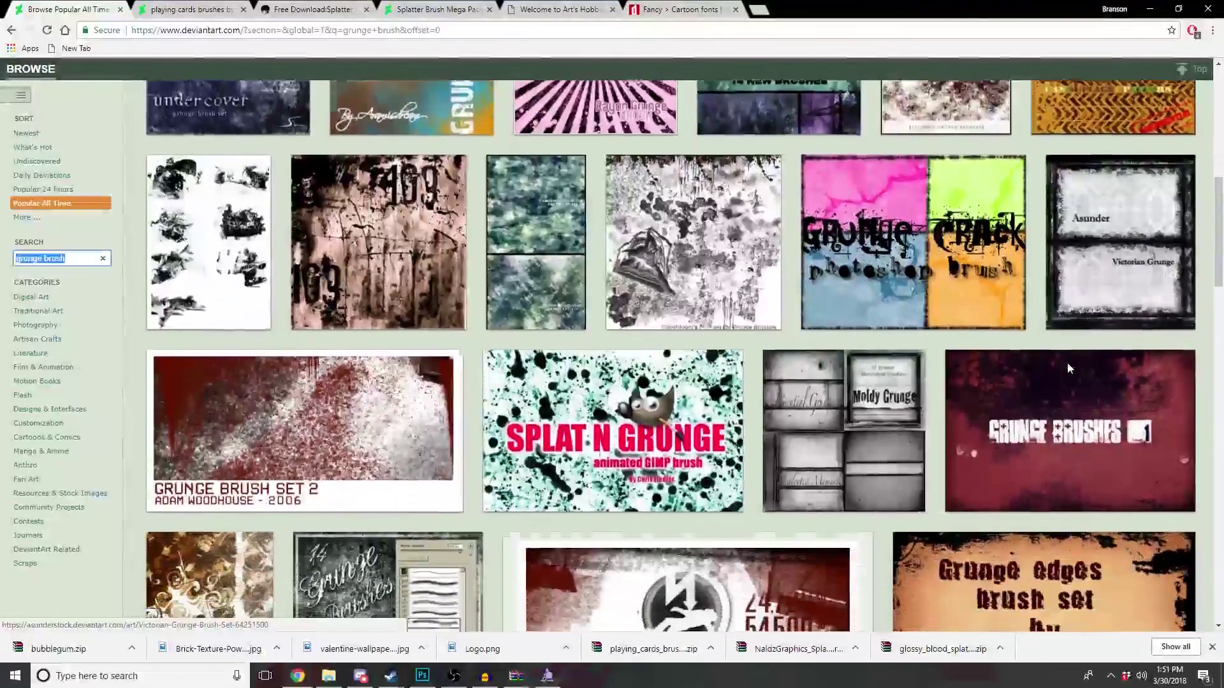
scroll(1069, 368, down, 3)
scroll(1070, 369, down, 2)
scroll(1069, 369, down, 1)
scroll(1069, 370, down, 2)
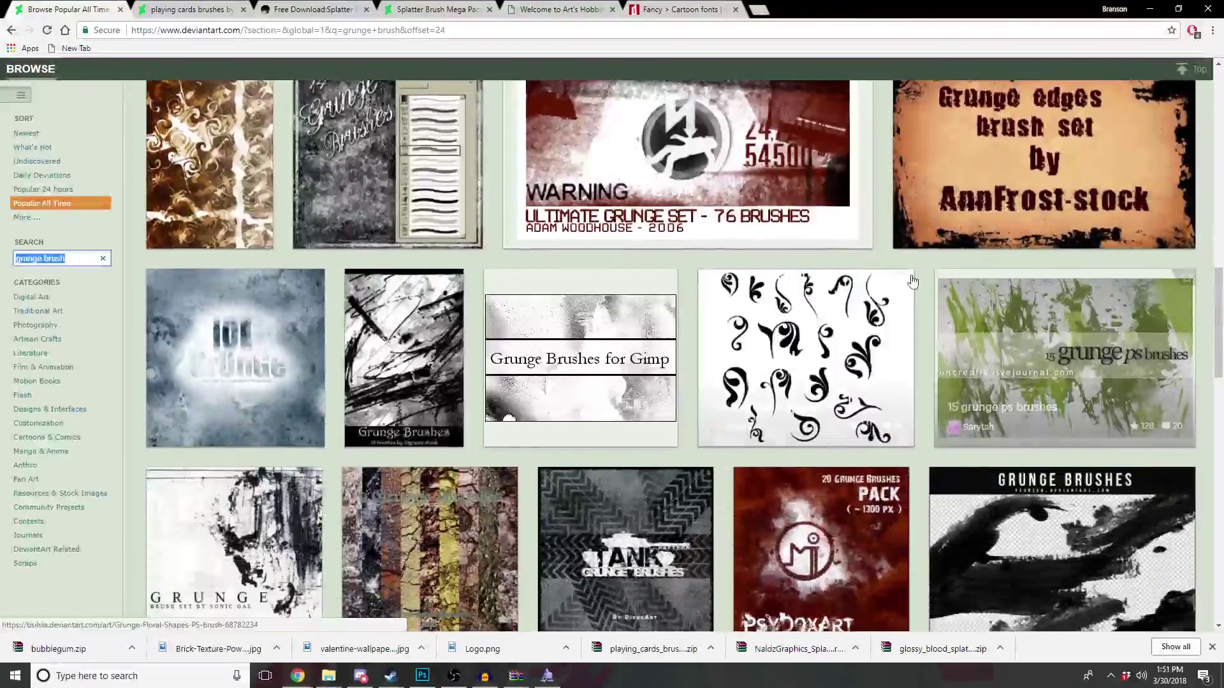
scroll(883, 241, down, 3)
scroll(882, 294, down, 2)
scroll(882, 294, down, 2)
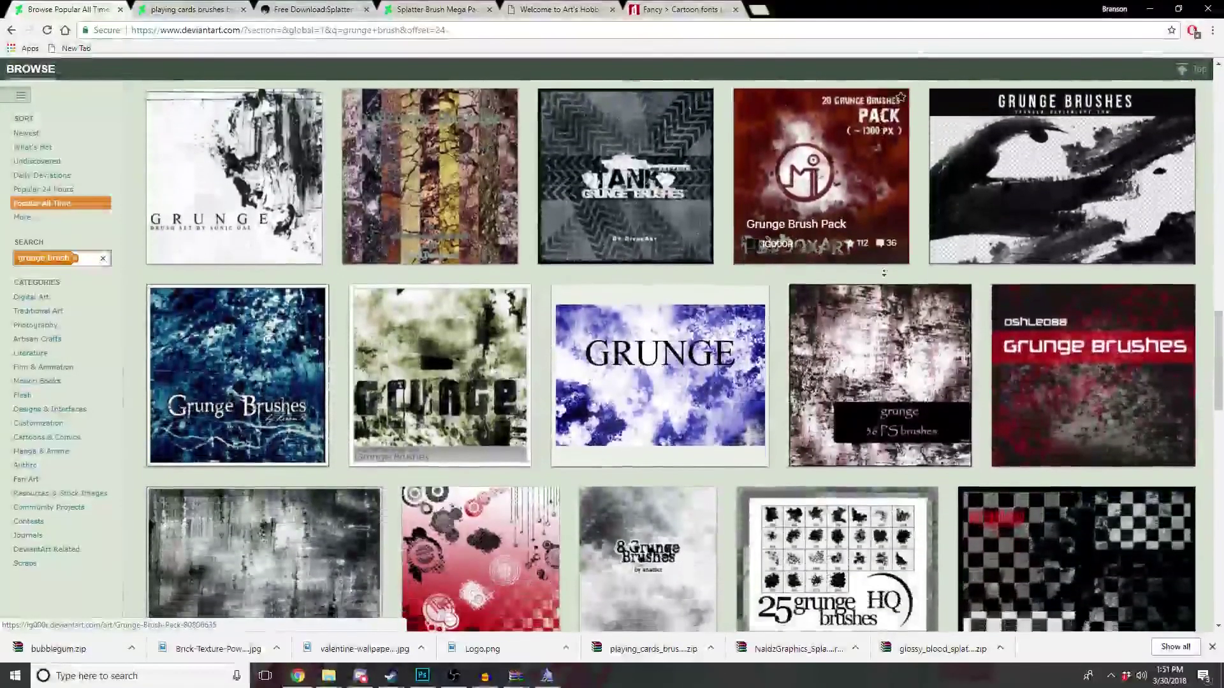
scroll(883, 295, down, 3)
scroll(882, 295, down, 2)
scroll(883, 297, down, 1)
scroll(883, 297, down, 2)
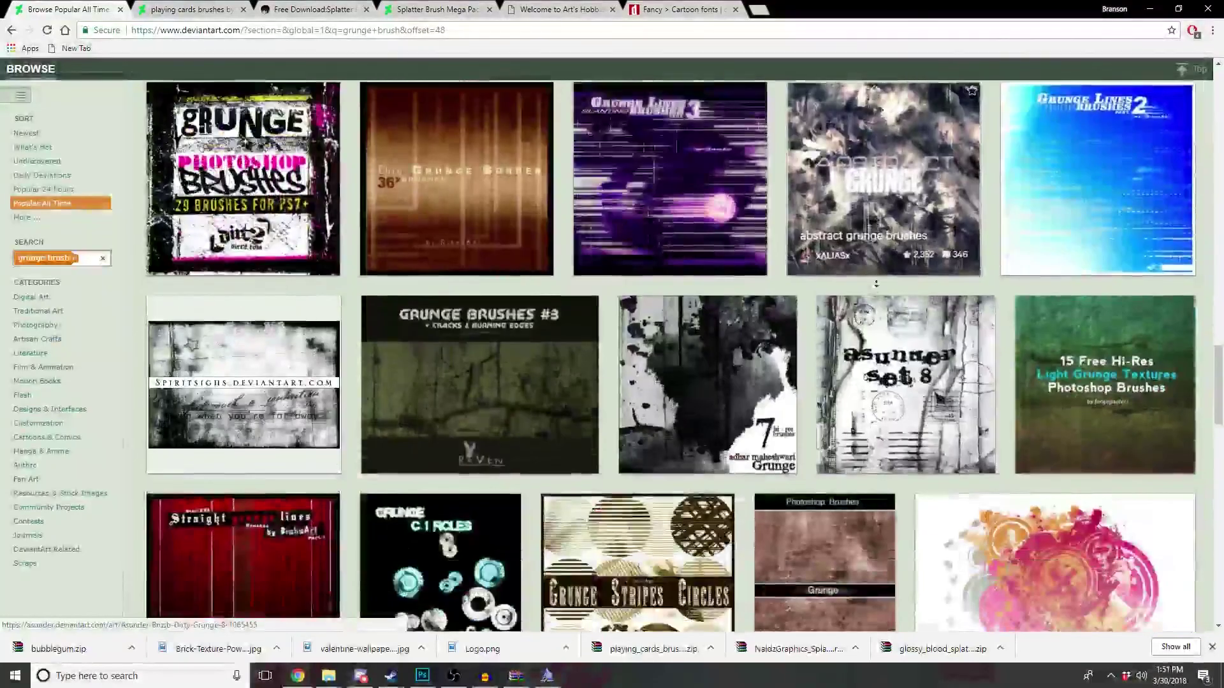
scroll(881, 291, down, 2)
scroll(880, 285, down, 1)
scroll(878, 281, down, 2)
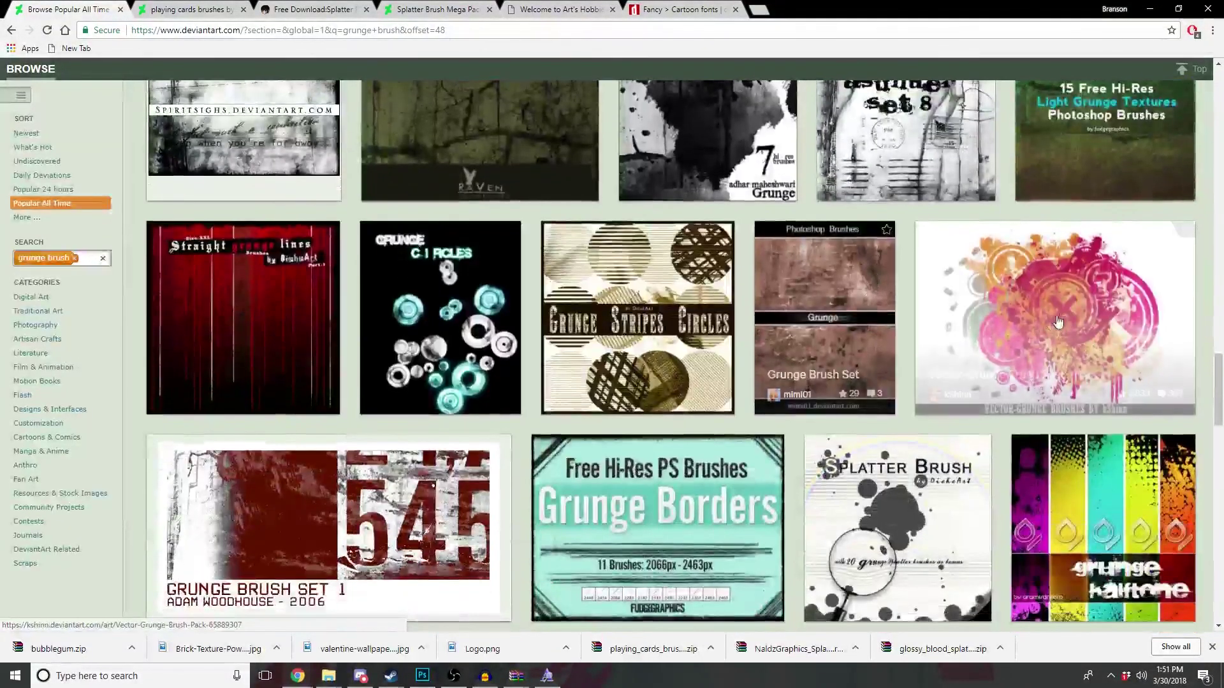
scroll(1062, 317, down, 2)
scroll(829, 317, down, 3)
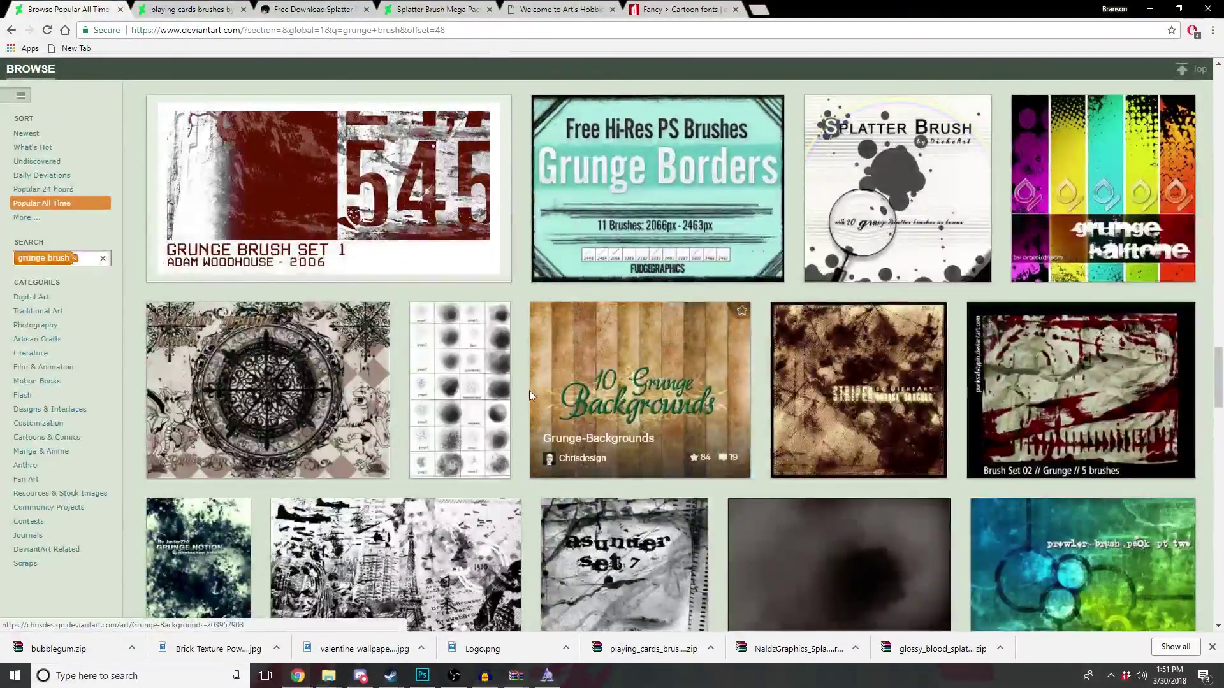
scroll(529, 390, down, 3)
scroll(529, 390, down, 3)
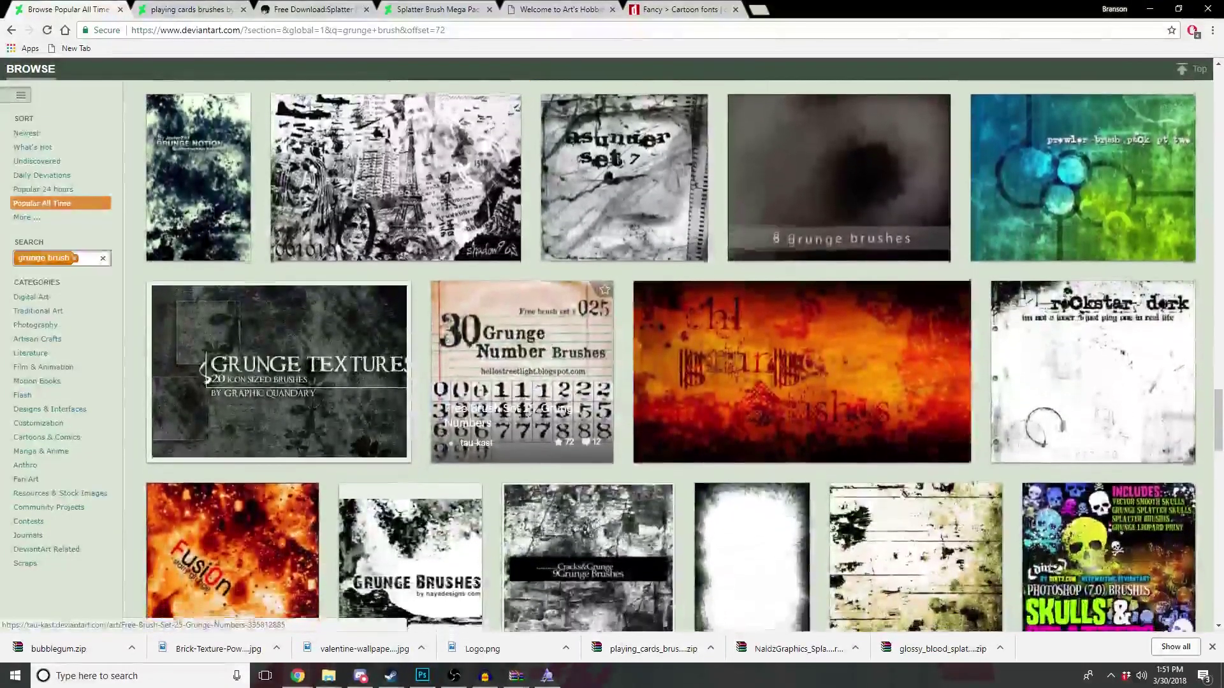
scroll(530, 414, down, 3)
scroll(535, 440, down, 4)
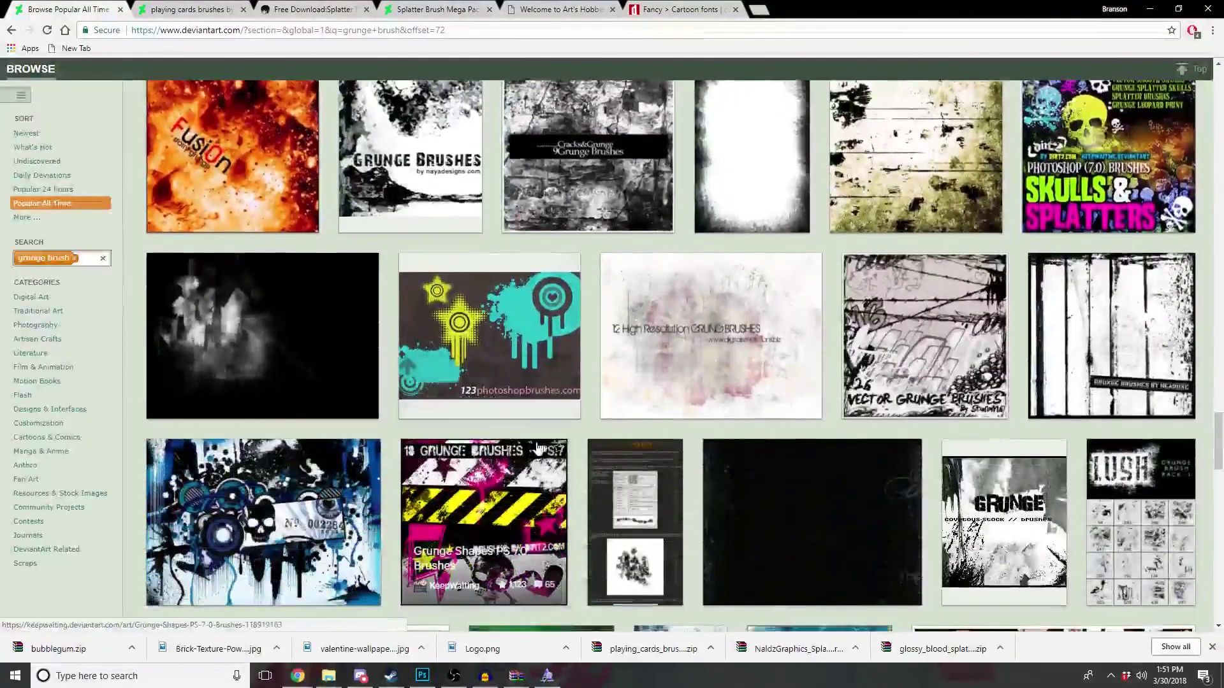
scroll(566, 431, down, 2)
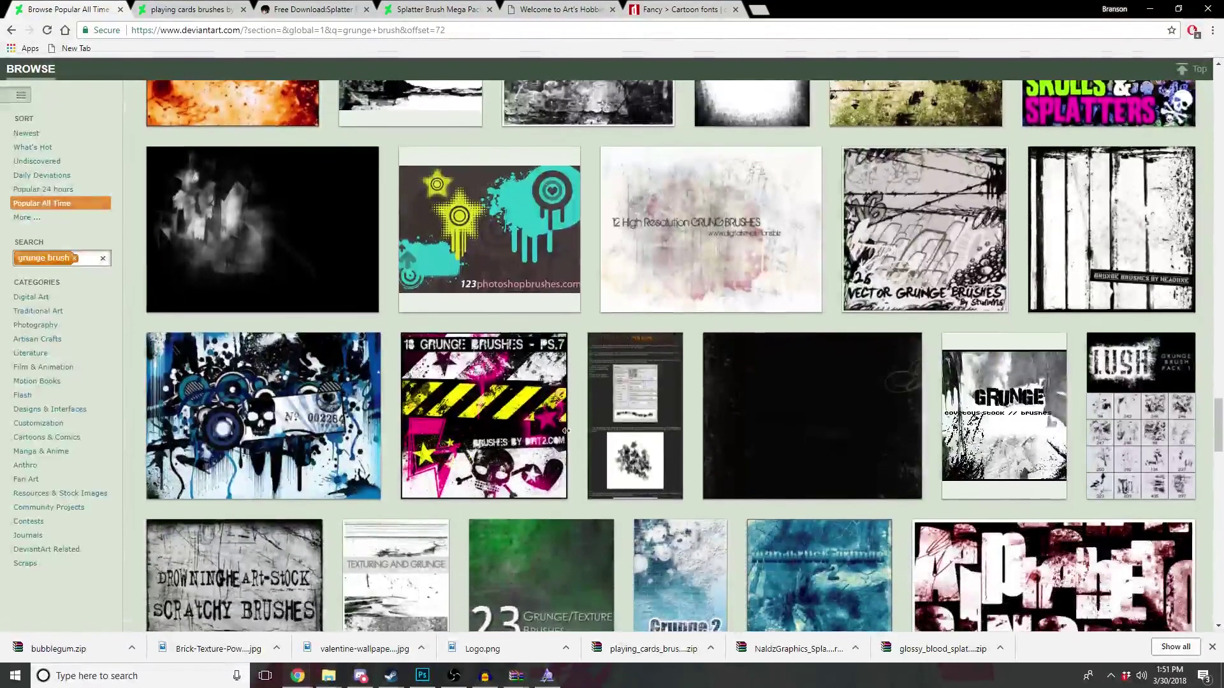
scroll(565, 431, down, 2)
scroll(554, 431, down, 2)
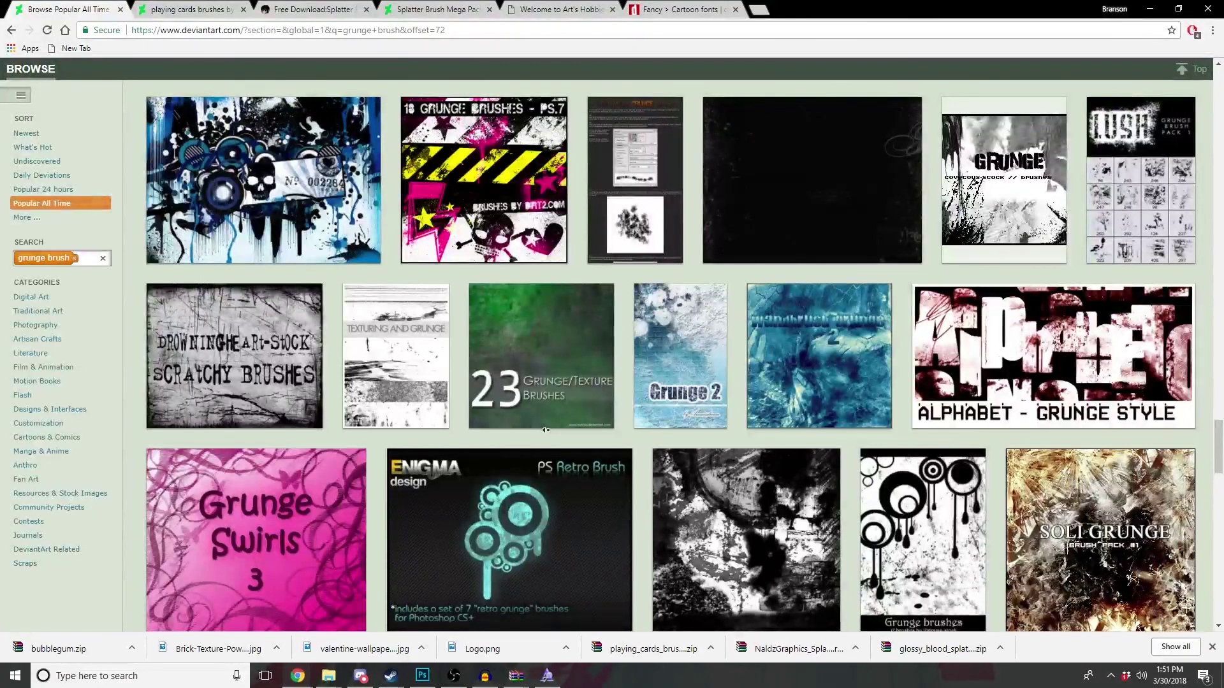
click(536, 484)
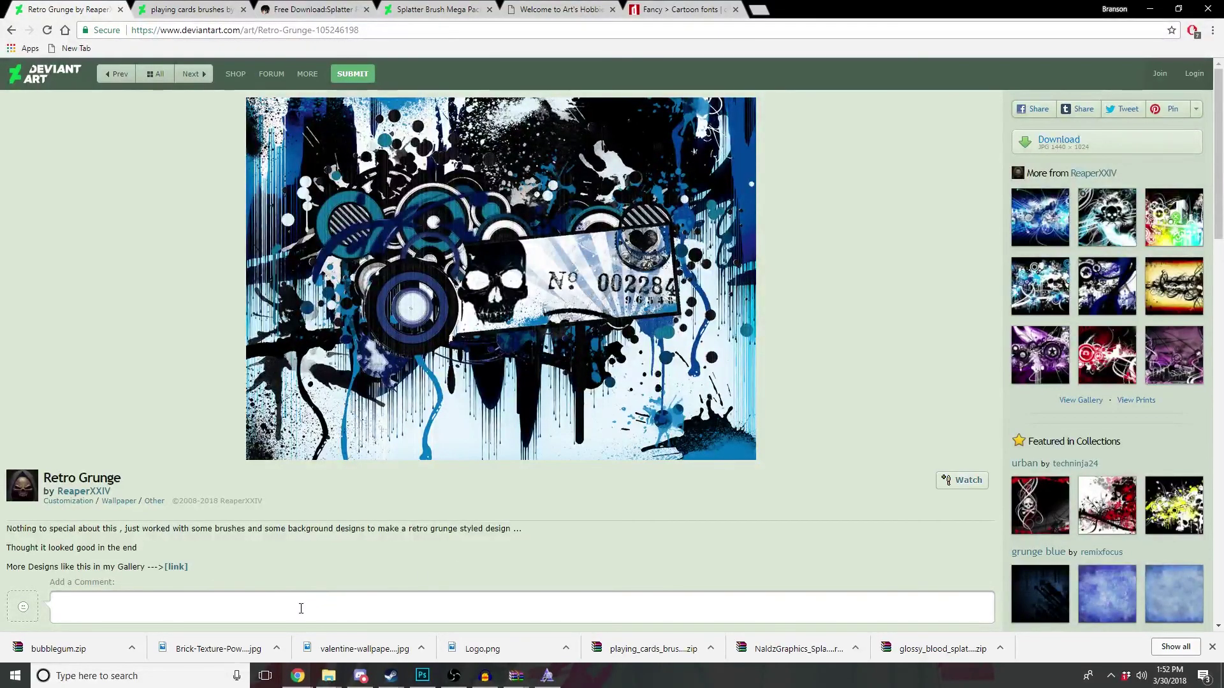
middle_click(73, 249)
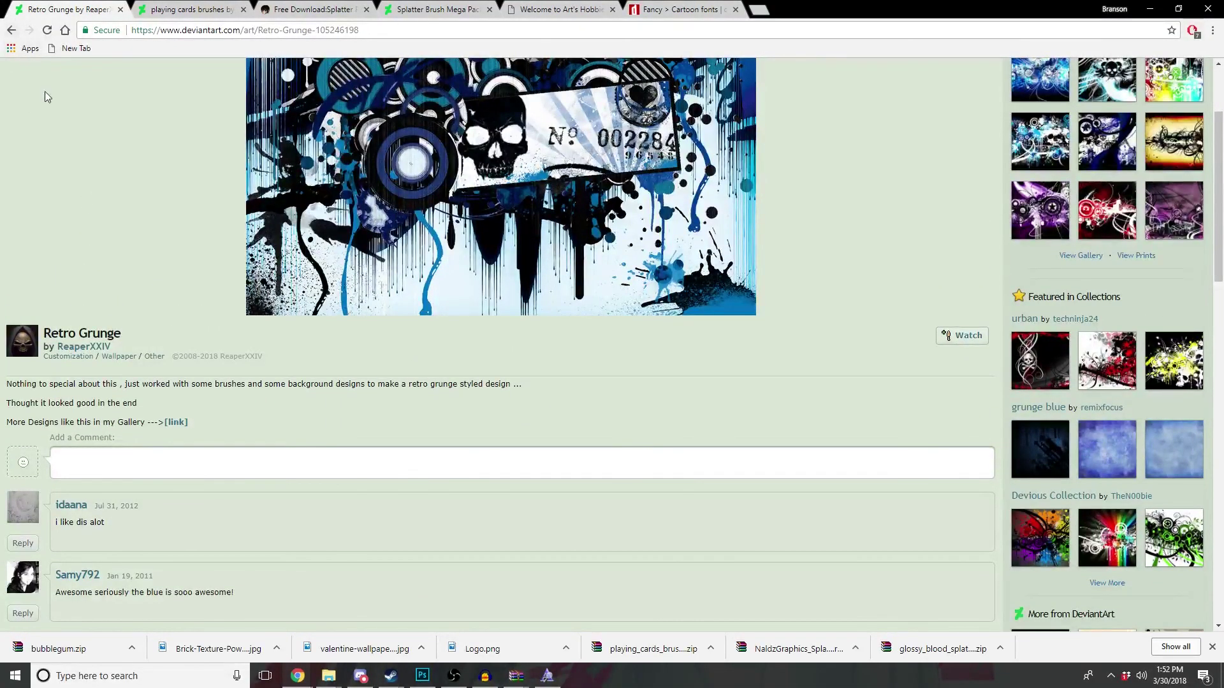
click(12, 30)
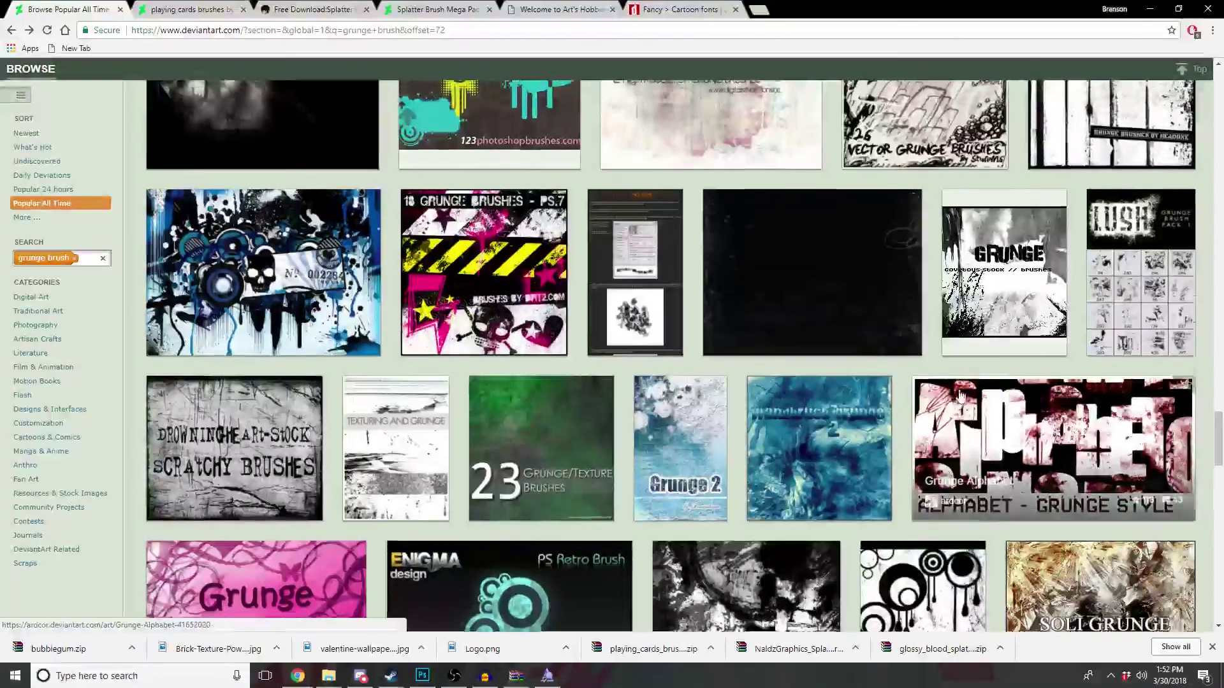
scroll(1153, 377, up, 2)
scroll(1154, 376, up, 1)
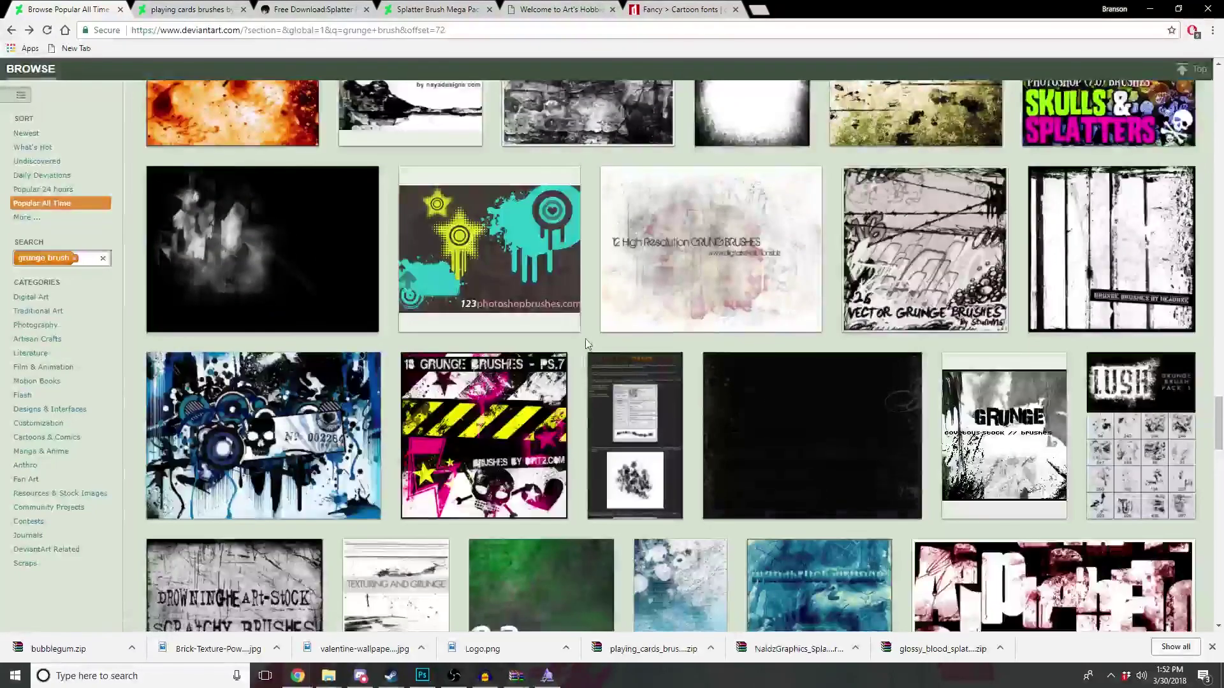
scroll(1154, 376, up, 1)
scroll(1154, 376, up, 3)
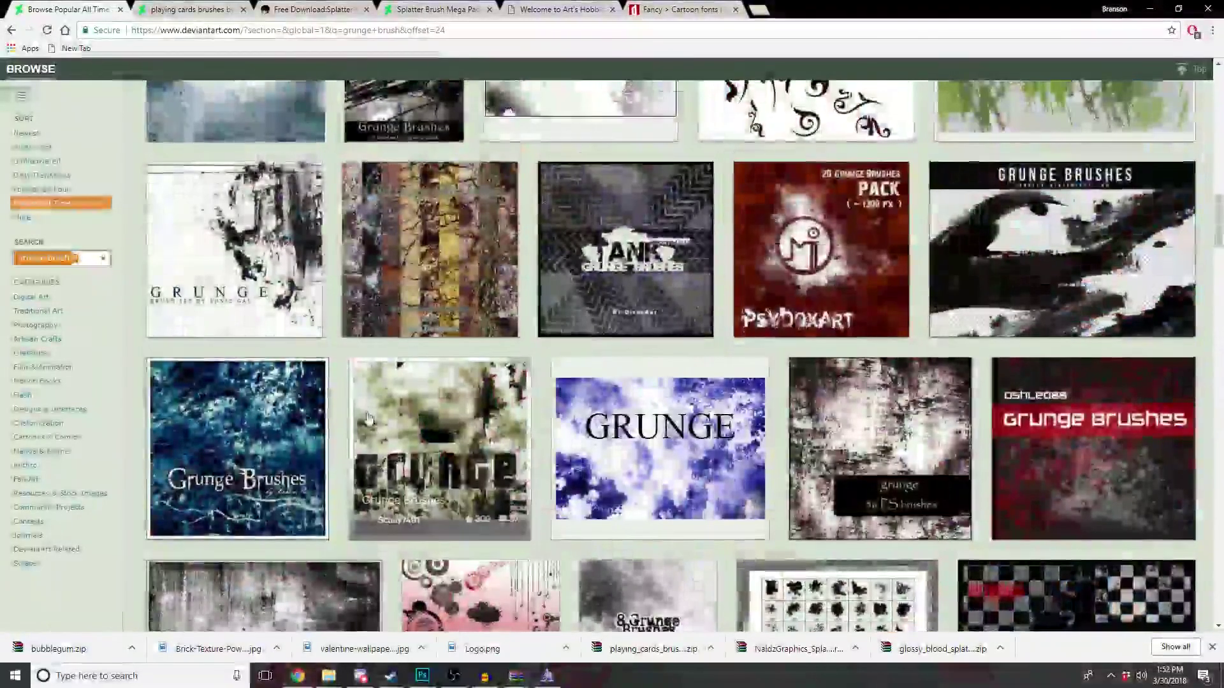
scroll(345, 381, up, 3)
scroll(344, 381, up, 2)
scroll(344, 381, up, 2)
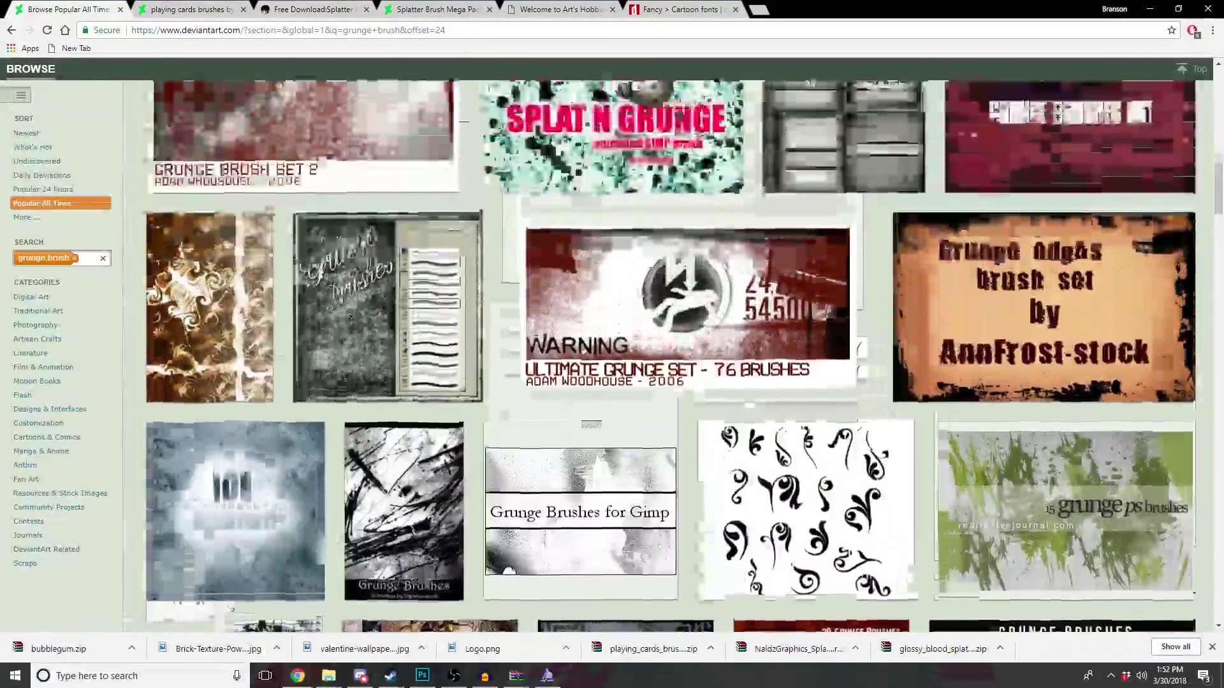
scroll(344, 381, up, 5)
Step: Search DeviantArt for 'php' (photoshop brushes) and scroll through the results
click(163, 68)
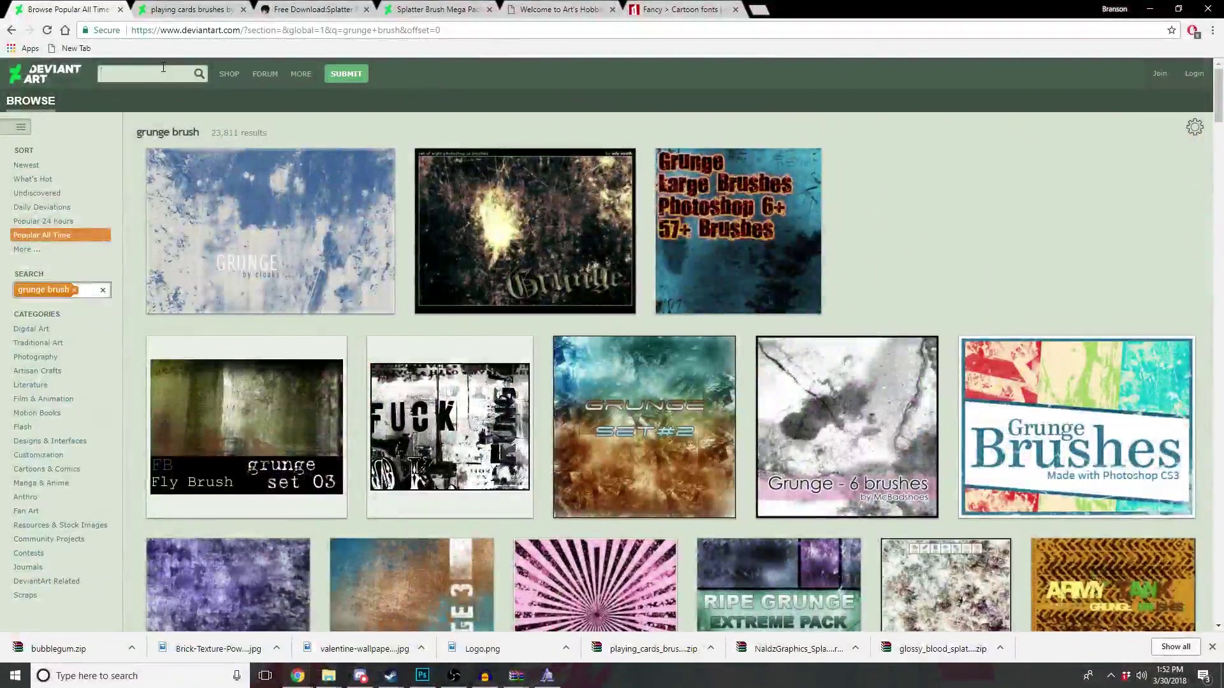
text(photosho)
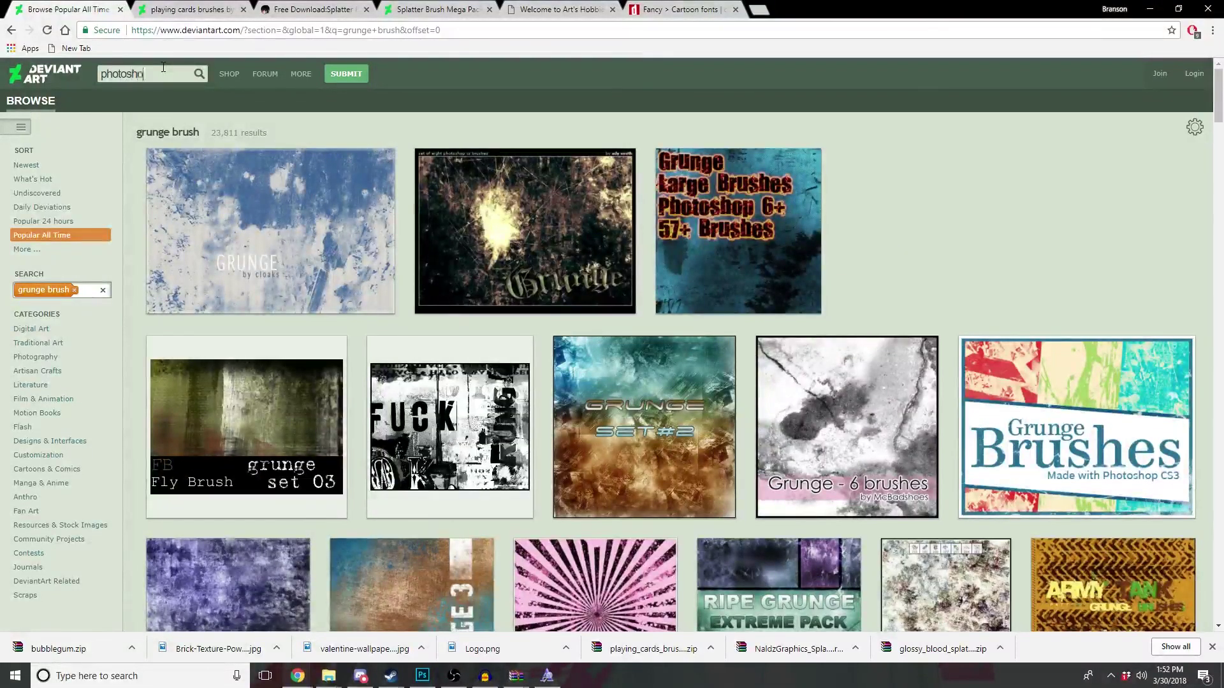
text(p brushes)
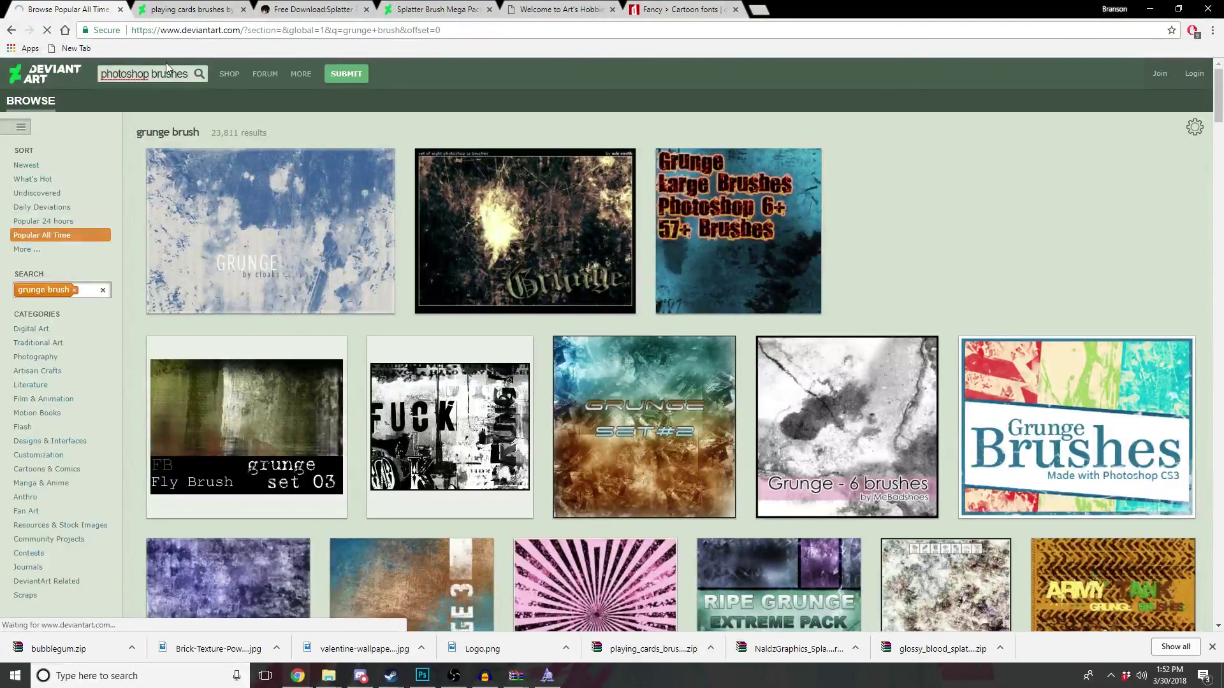
key(Return)
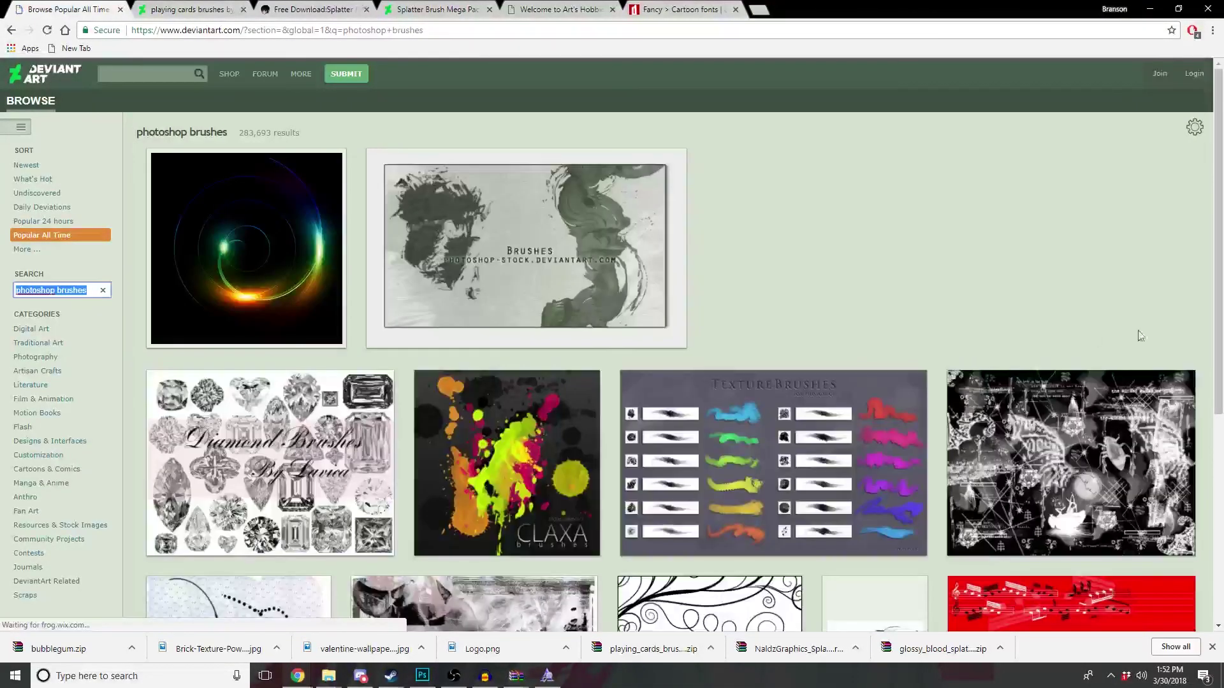
scroll(1045, 300, down, 2)
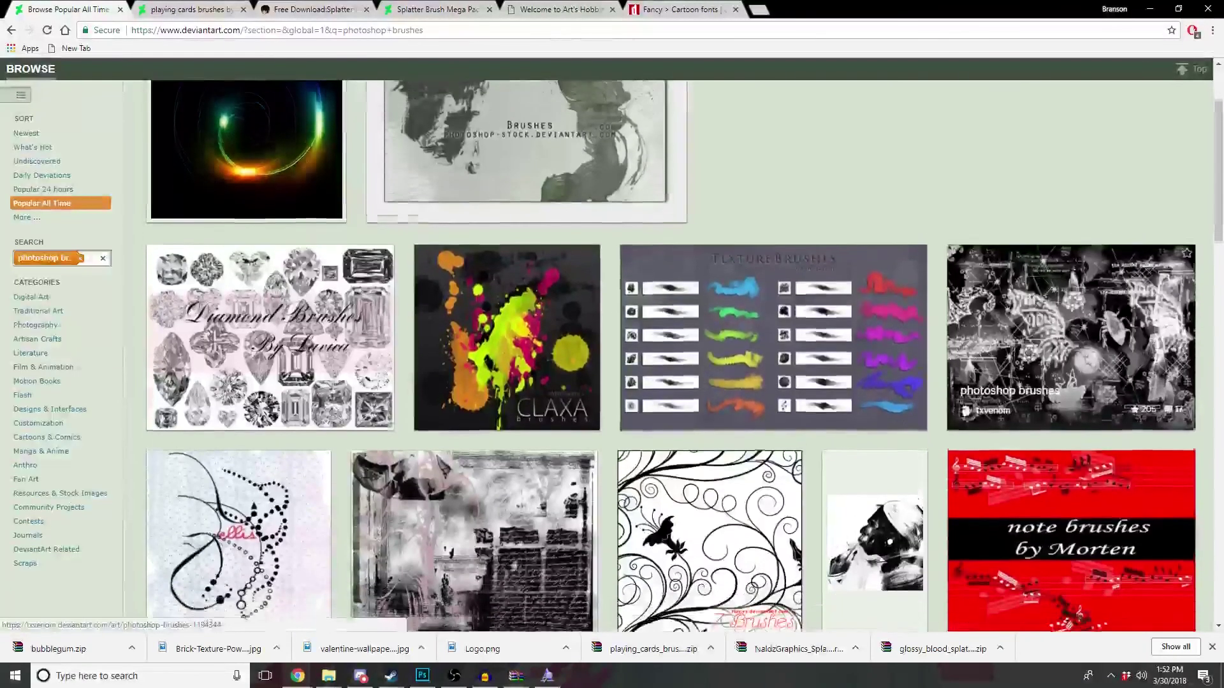
scroll(594, 417, down, 3)
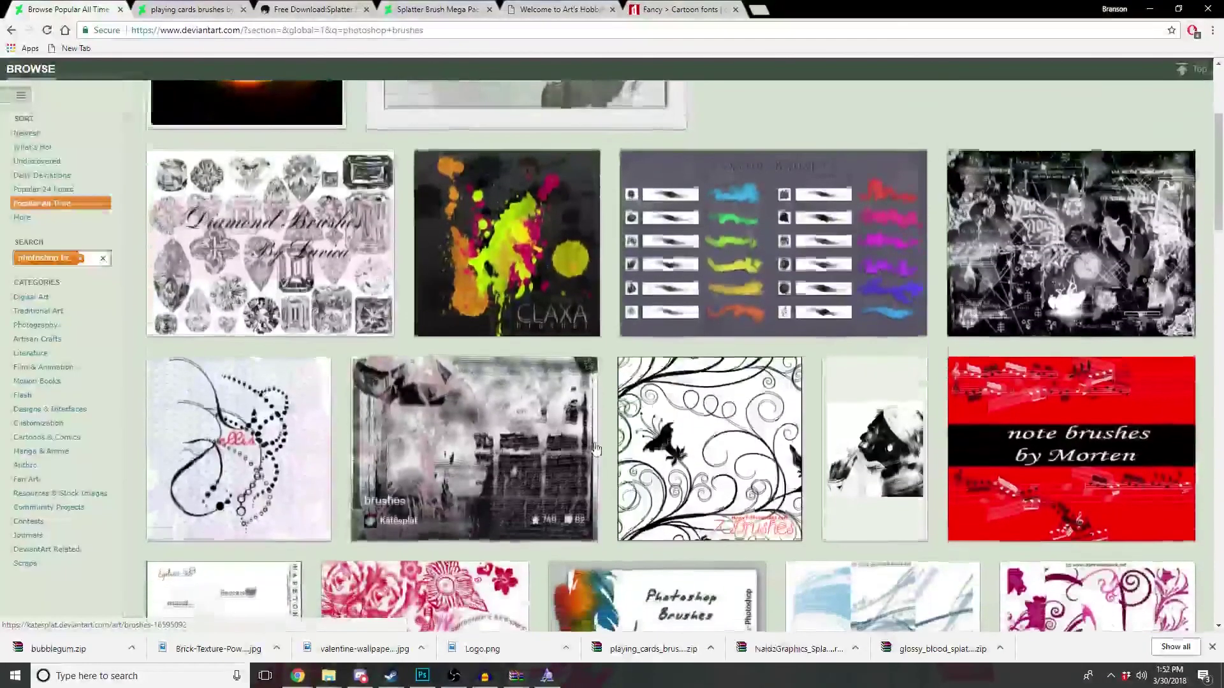
scroll(607, 462, down, 2)
scroll(606, 466, down, 2)
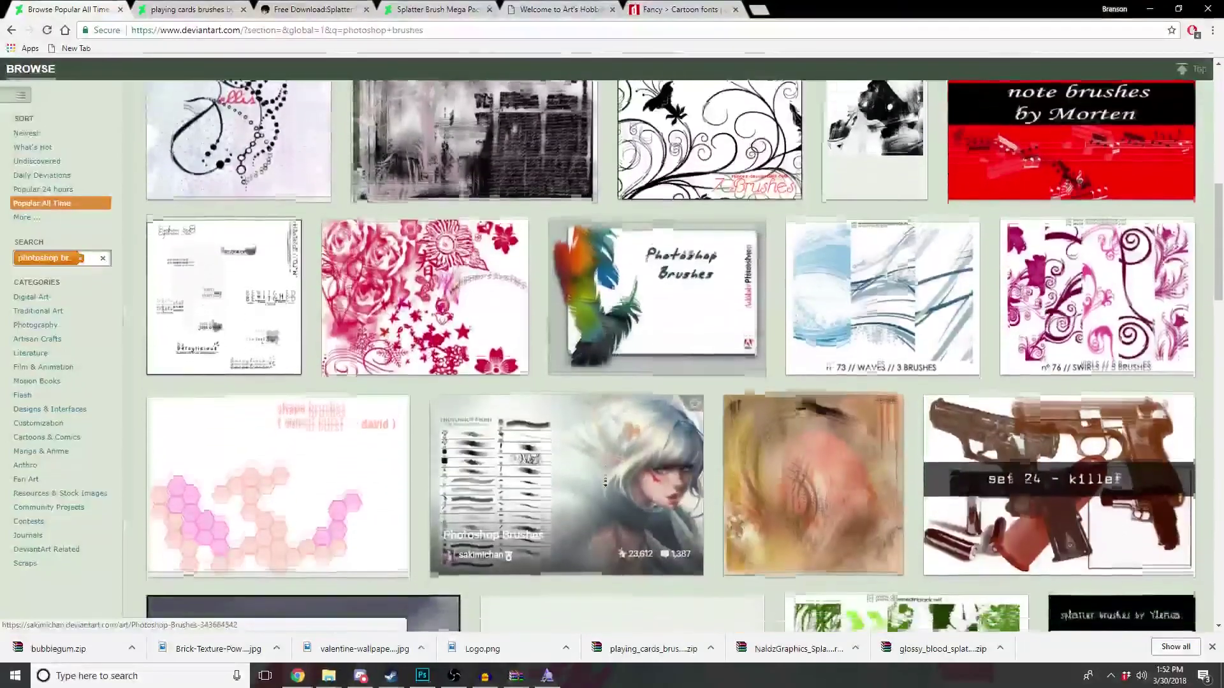
scroll(605, 475, down, 2)
scroll(606, 483, down, 1)
scroll(604, 486, down, 1)
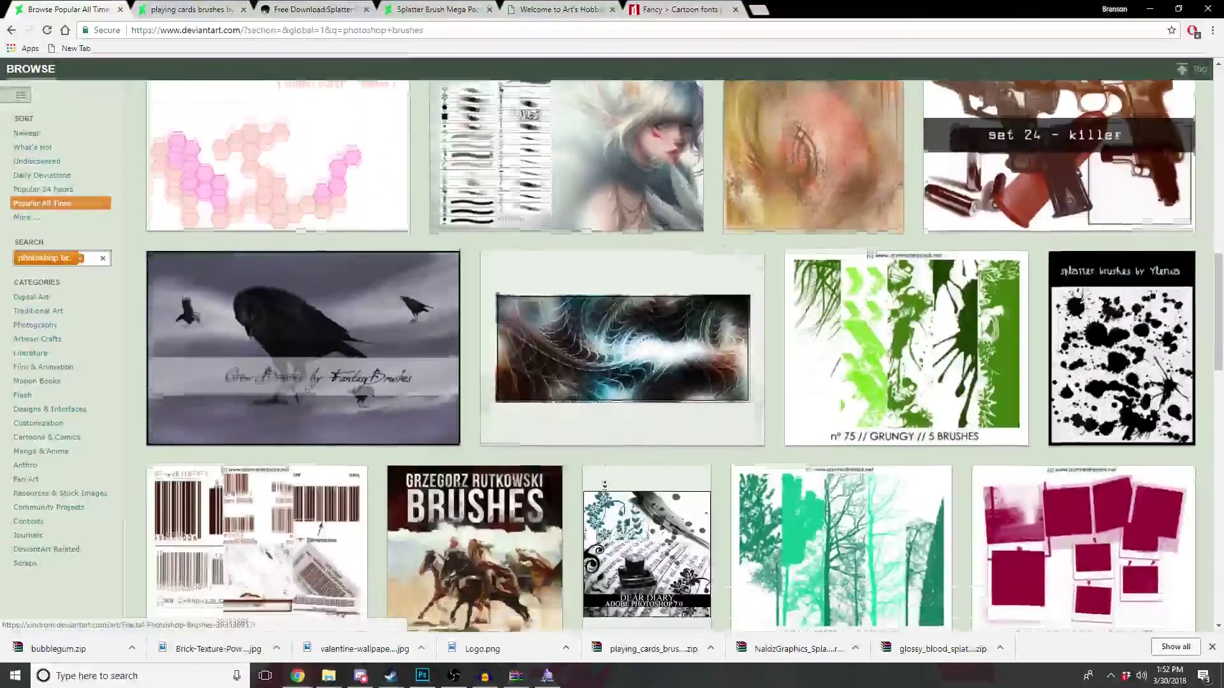
scroll(602, 490, down, 2)
scroll(599, 496, down, 2)
scroll(603, 491, down, 1)
scroll(604, 487, down, 3)
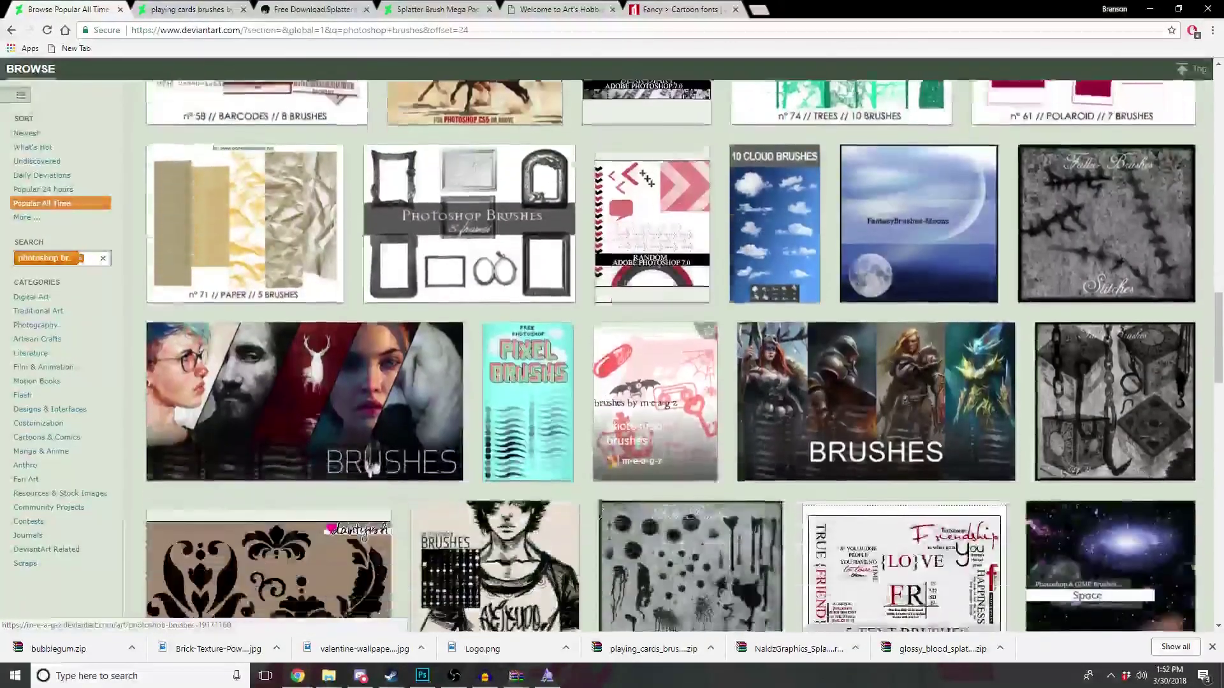
scroll(605, 483, down, 1)
scroll(606, 478, down, 1)
scroll(606, 478, down, 1)
scroll(607, 478, down, 1)
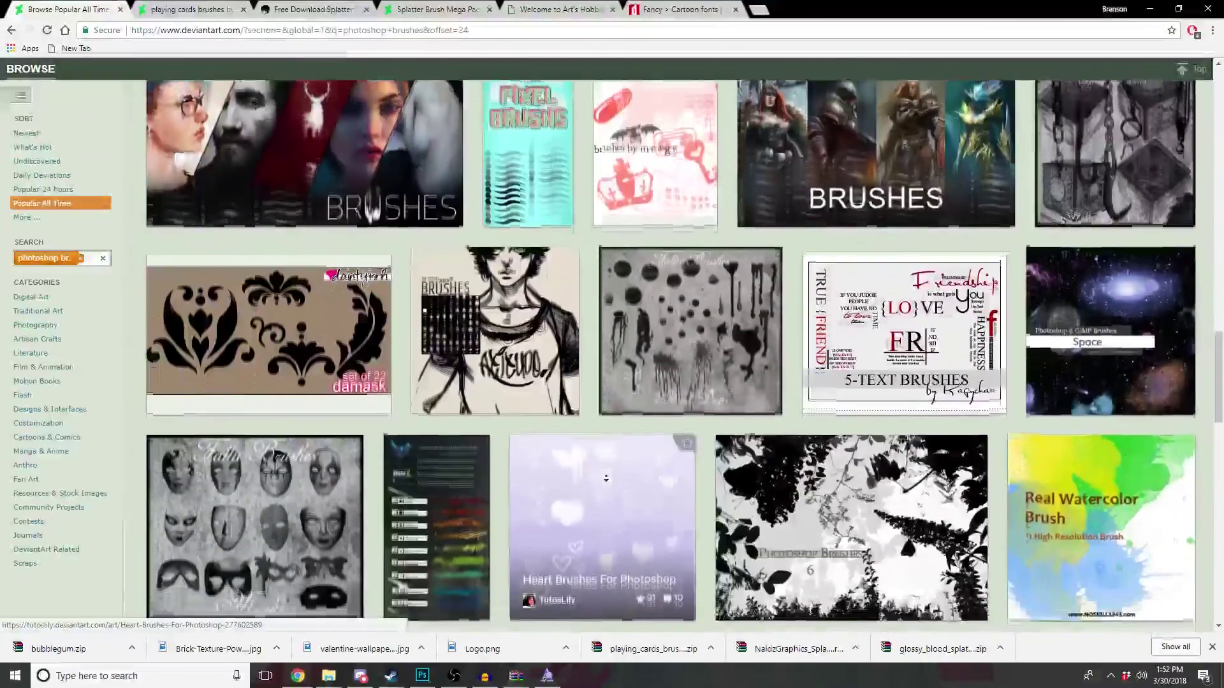
scroll(607, 478, down, 1)
scroll(606, 479, down, 1)
scroll(606, 478, down, 1)
scroll(606, 478, down, 2)
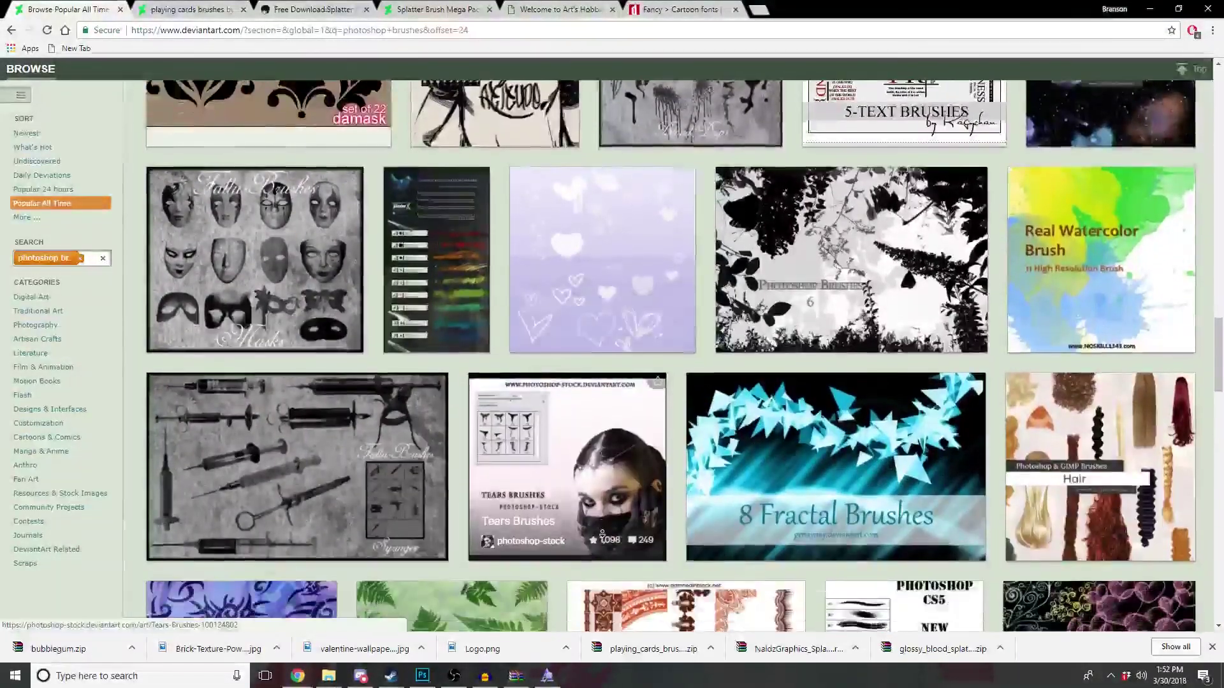
scroll(607, 478, down, 2)
scroll(606, 478, down, 3)
scroll(584, 475, down, 1)
scroll(585, 475, down, 2)
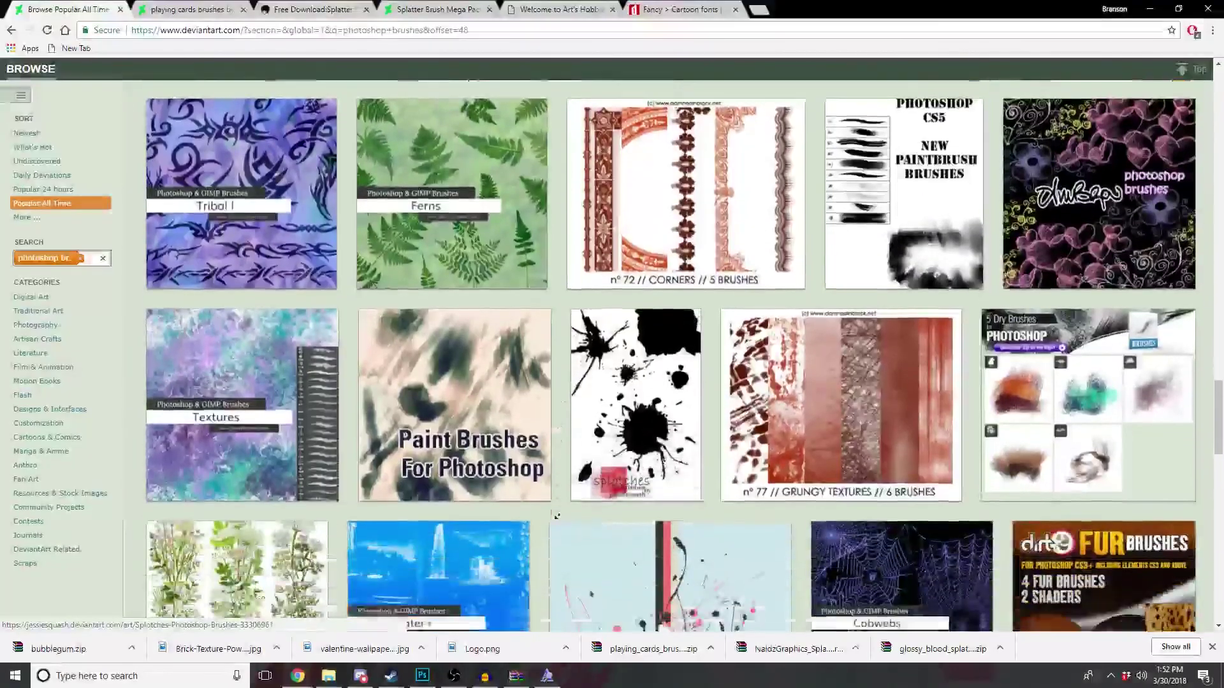
scroll(585, 475, down, 2)
scroll(500, 434, up, 3)
scroll(500, 434, up, 3)
scroll(446, 383, down, 3)
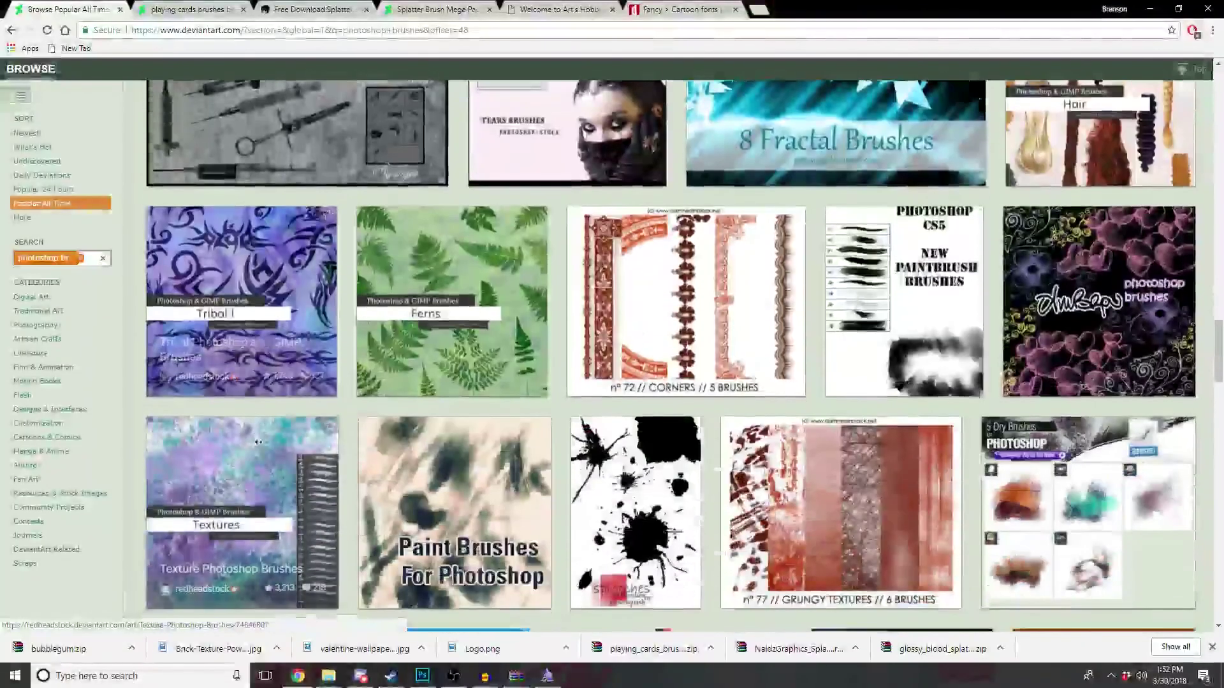
Step: Open the Ferns brush set and then its creator's profile page
click(408, 349)
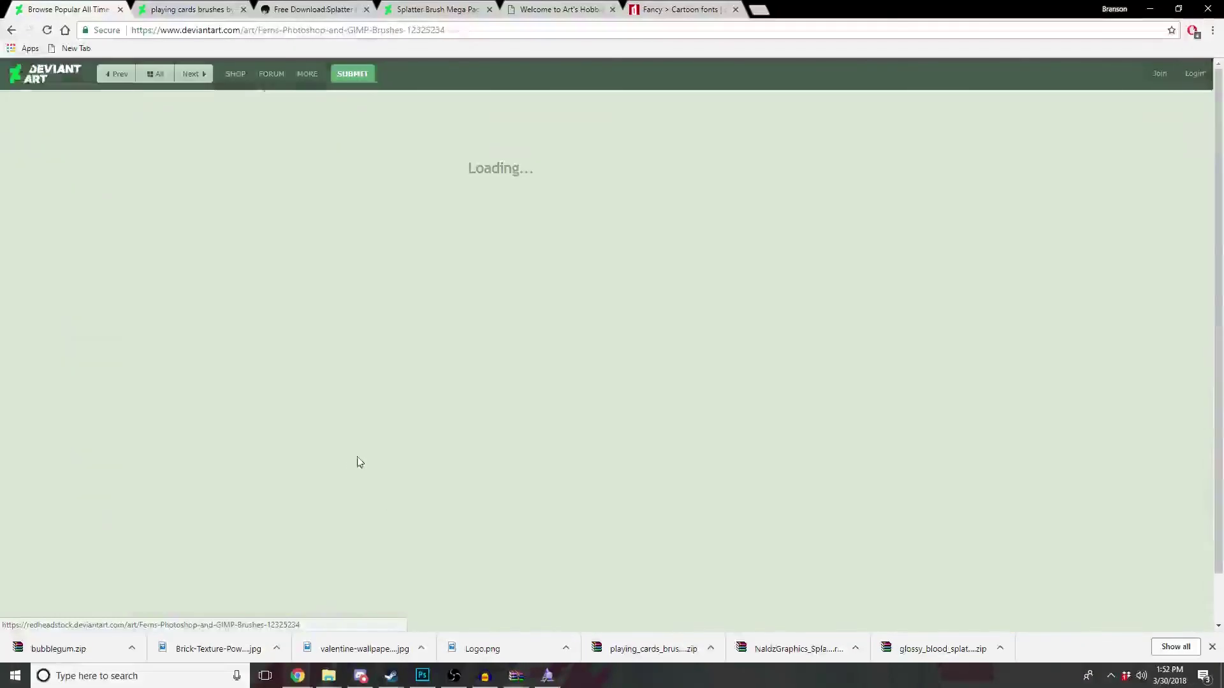
middle_click(815, 401)
scroll(622, 470, down, 1)
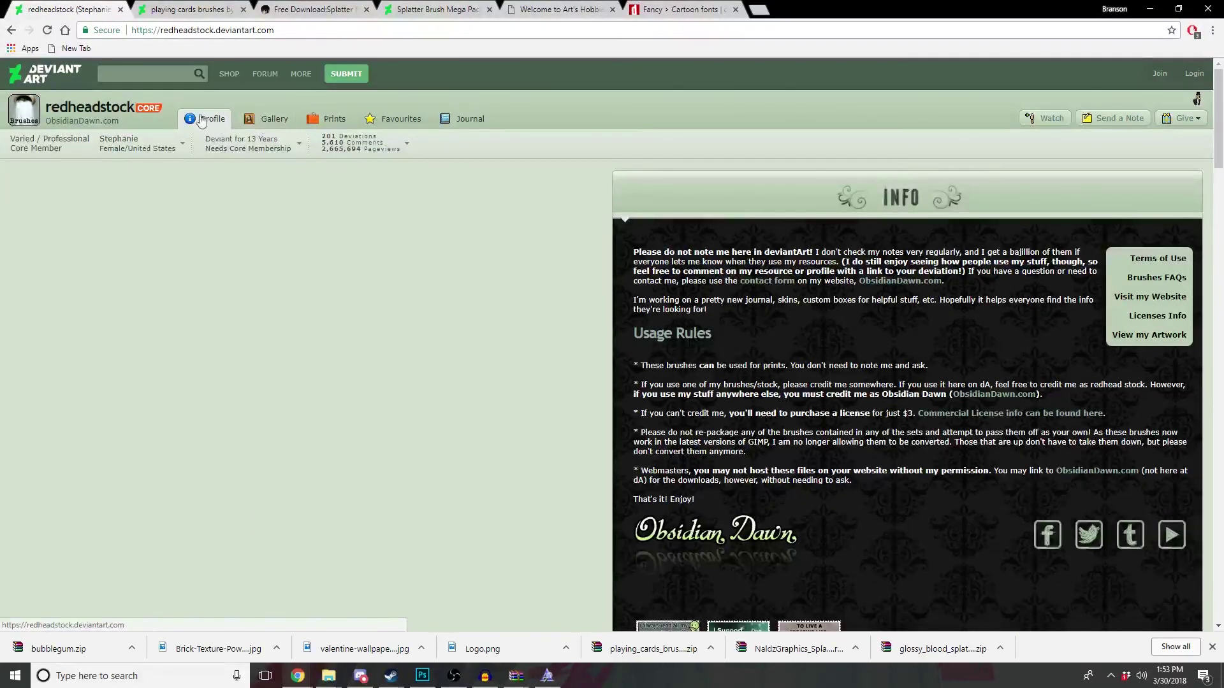
Step: Browse the artist's gallery and open Splats & Splatters in a new tab
click(58, 173)
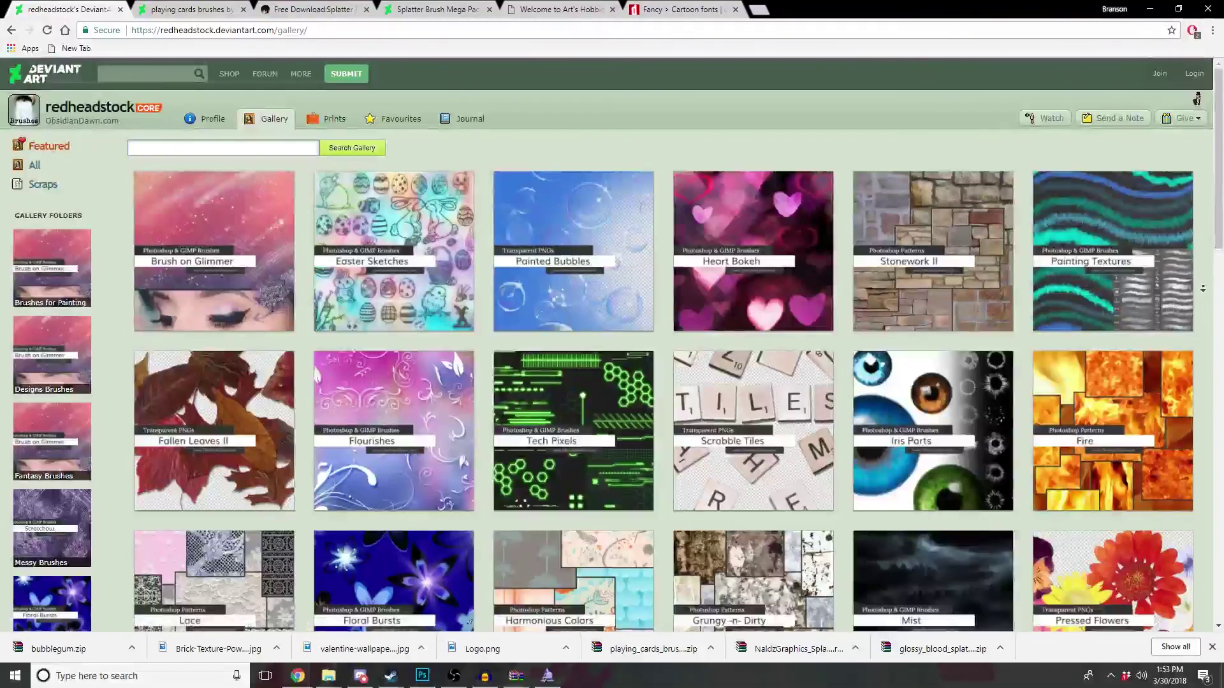
scroll(1203, 288, down, 1)
scroll(1202, 293, down, 1)
scroll(1202, 300, down, 1)
scroll(1201, 307, down, 1)
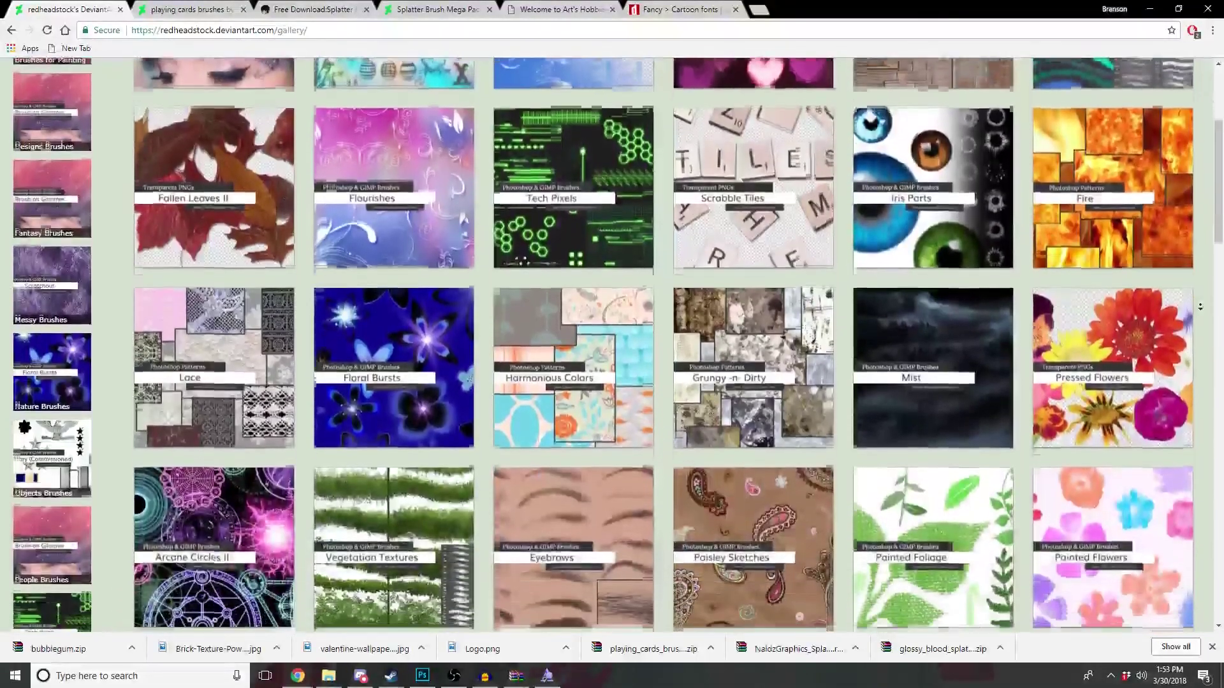
scroll(1201, 307, down, 1)
scroll(1200, 306, down, 2)
scroll(1200, 307, down, 1)
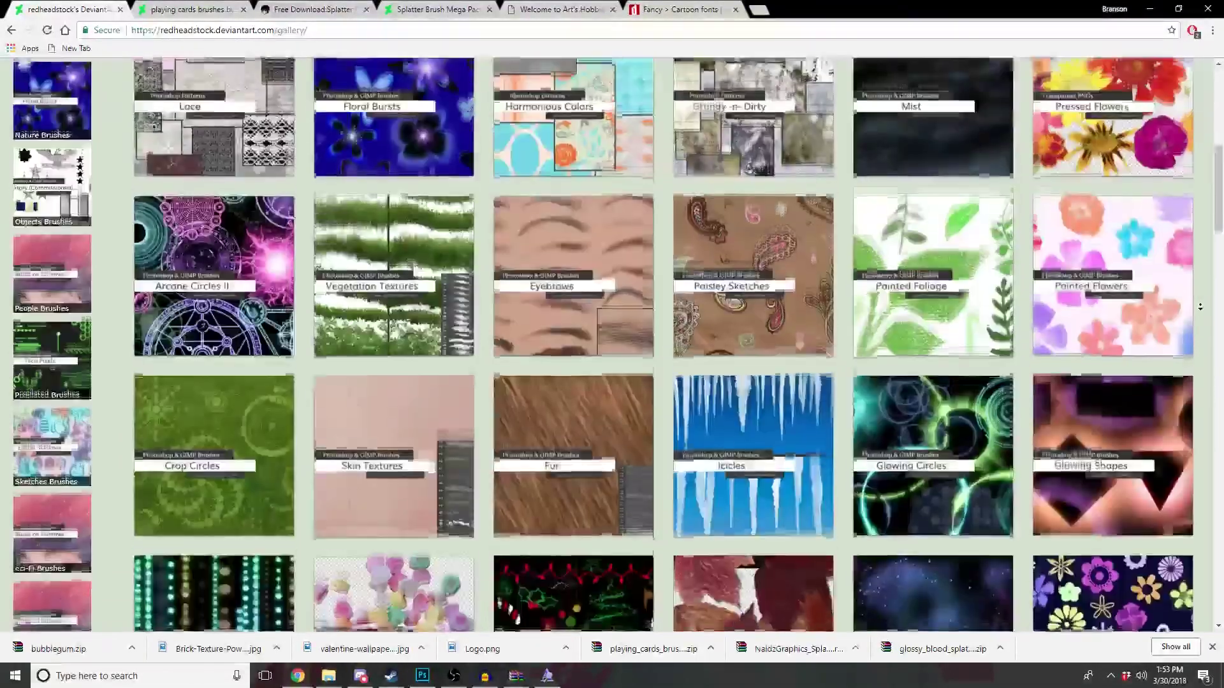
scroll(1200, 307, down, 1)
scroll(1201, 307, down, 1)
scroll(1200, 307, down, 1)
scroll(1200, 307, down, 1)
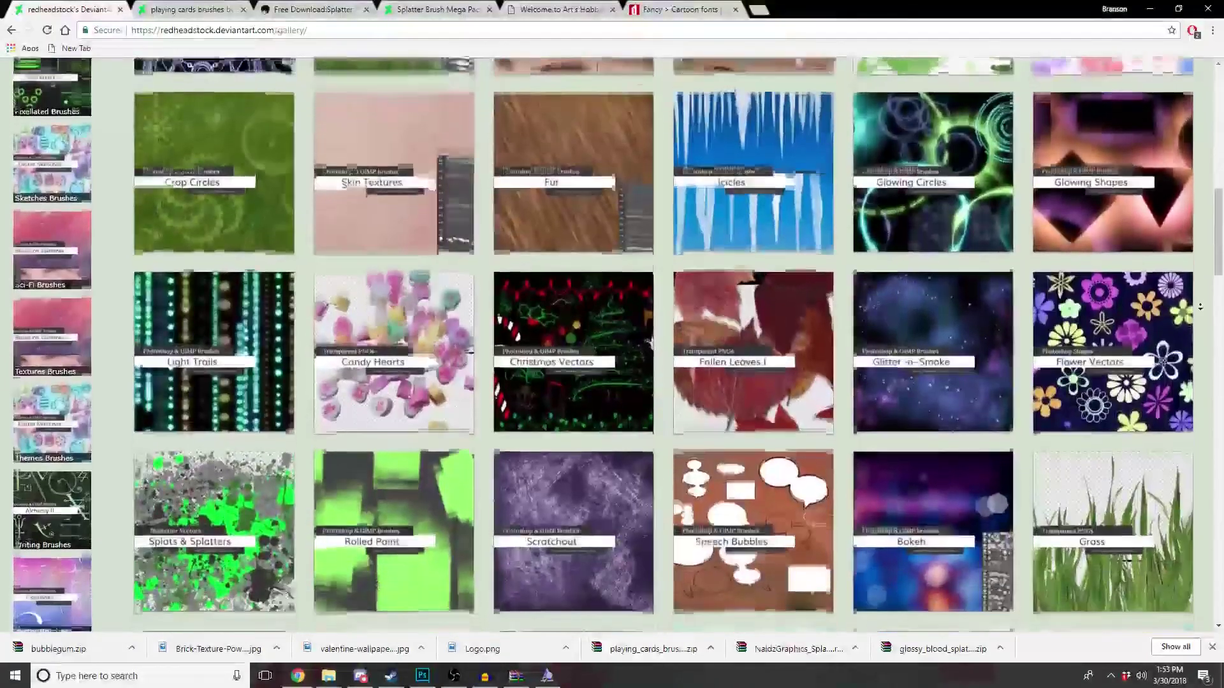
scroll(1200, 307, down, 1)
right_click(261, 410)
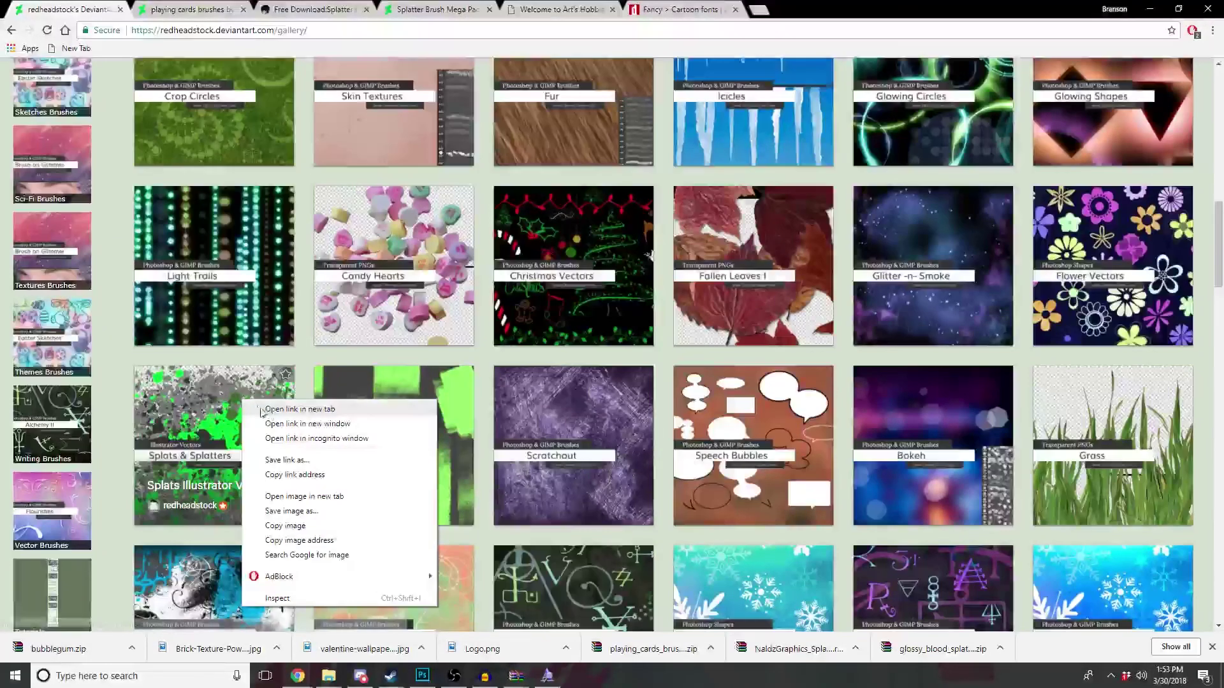
click(271, 410)
Step: Open Grunge Swirls in a new tab and view the Splats Illustrator Vectors page
scroll(496, 472, down, 1)
scroll(496, 471, down, 1)
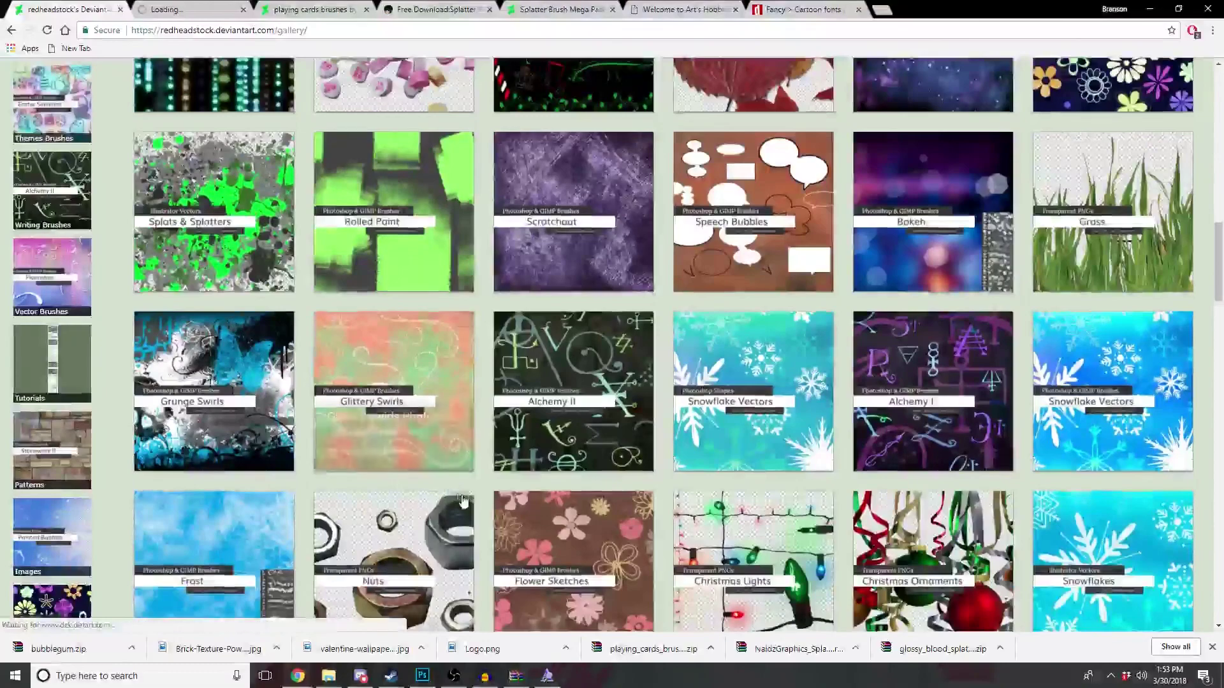
scroll(497, 472, down, 2)
right_click(180, 261)
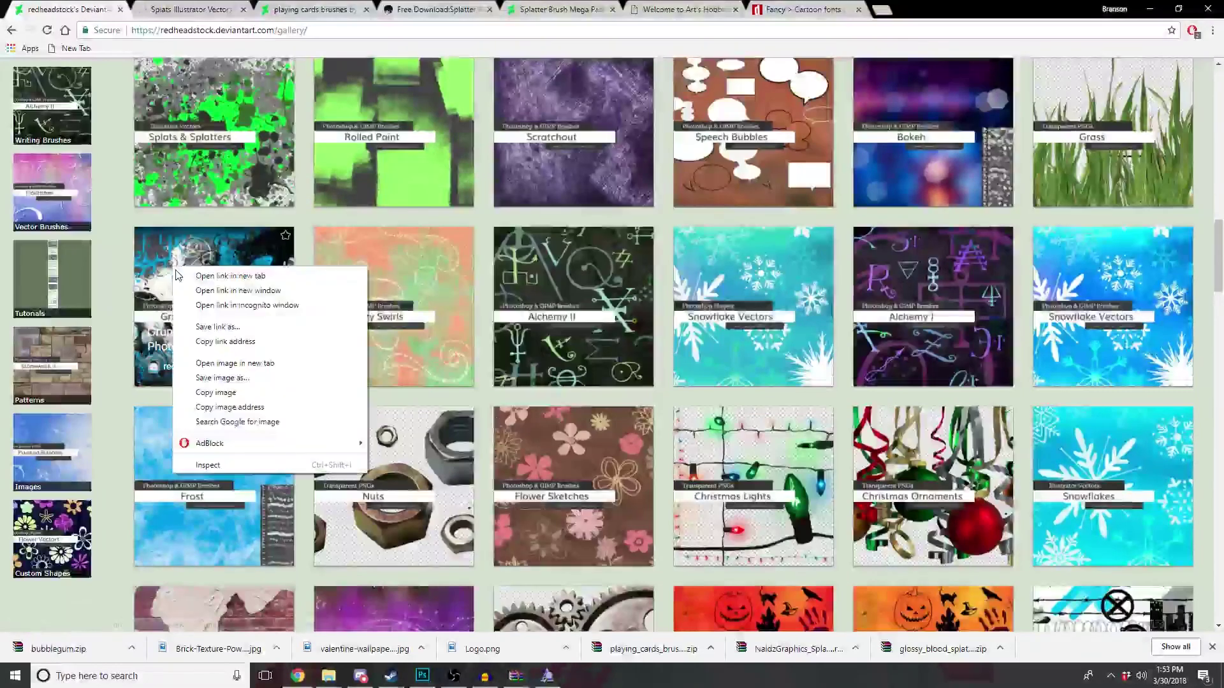
click(204, 271)
click(200, 9)
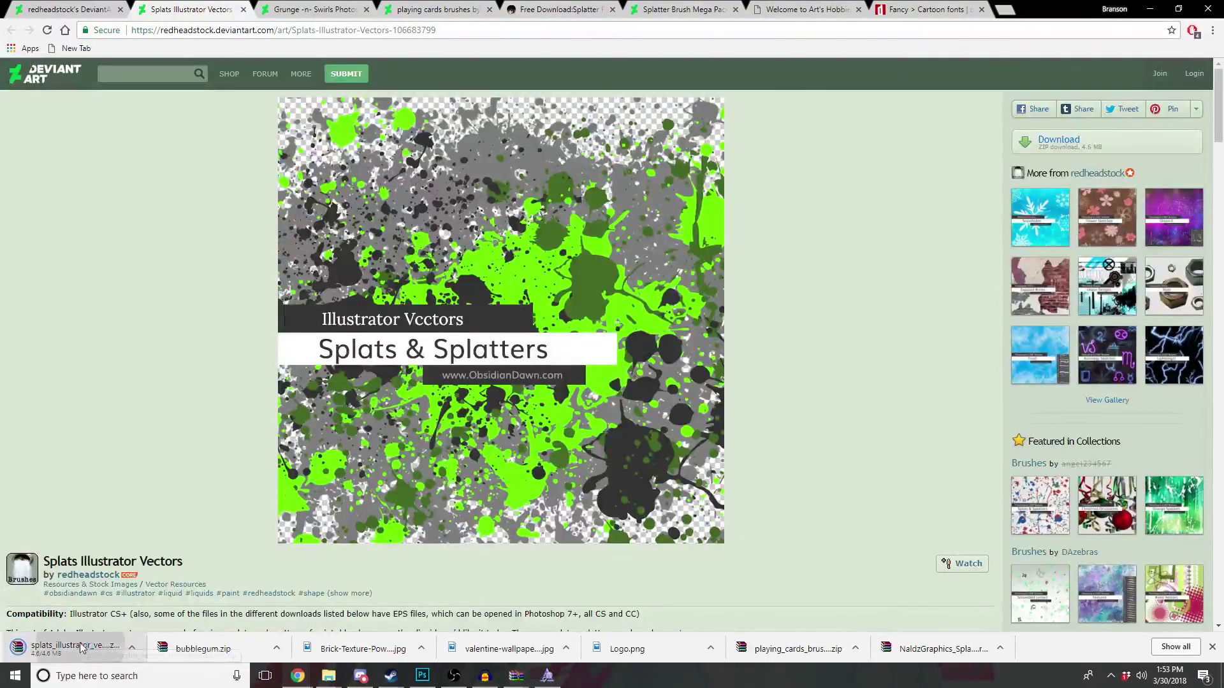
Step: Inspect the splats archive's splats-vectors-CS folder in WinRAR, then close it
click(81, 649)
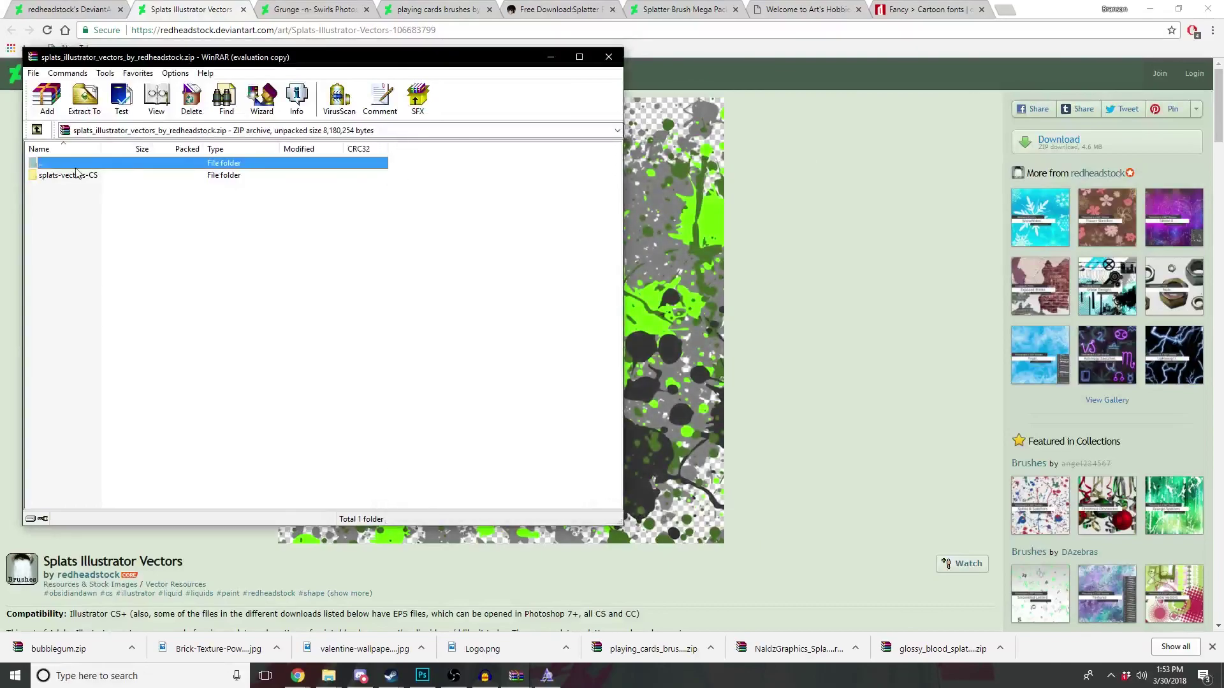
double_click(52, 176)
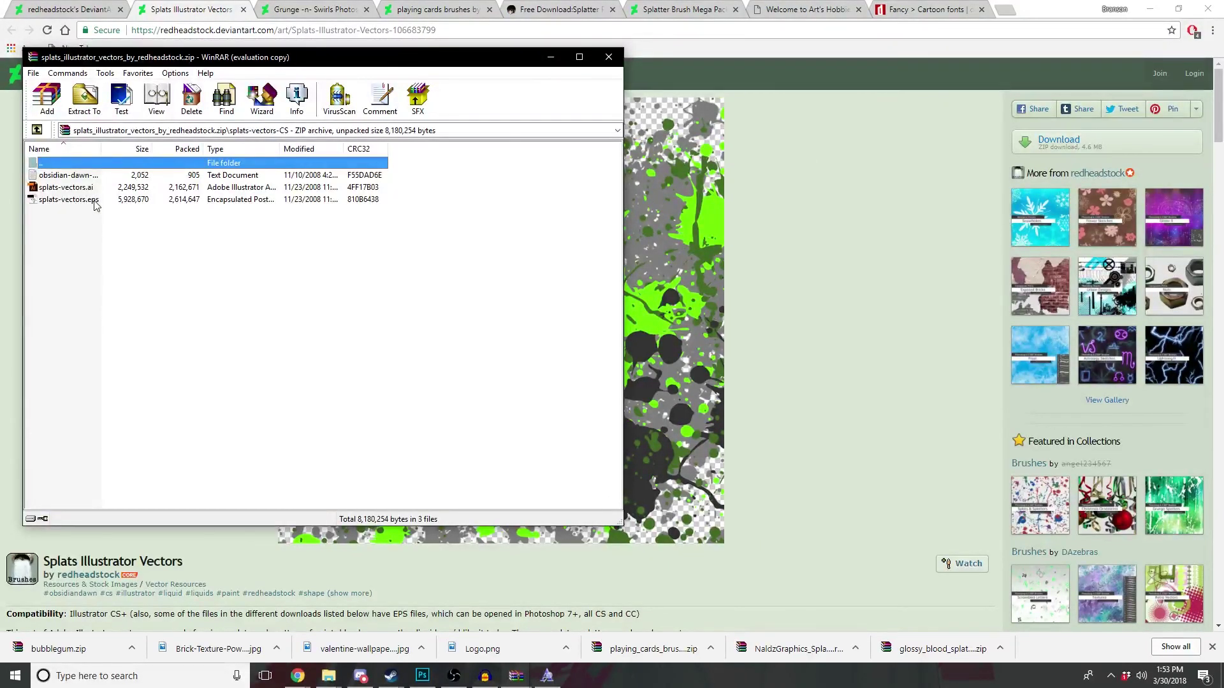
click(608, 58)
Step: Open the downloaded Grunge Swirls archive and load its ABR brush file into Photoshop
click(303, 9)
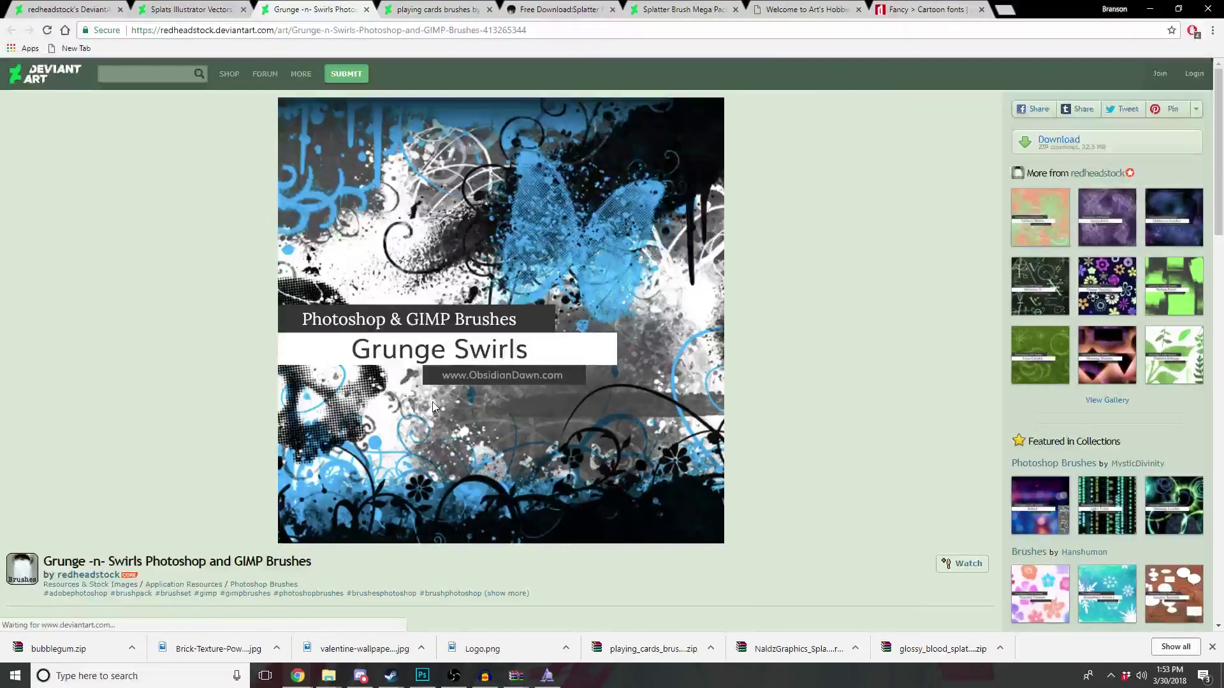
click(201, 13)
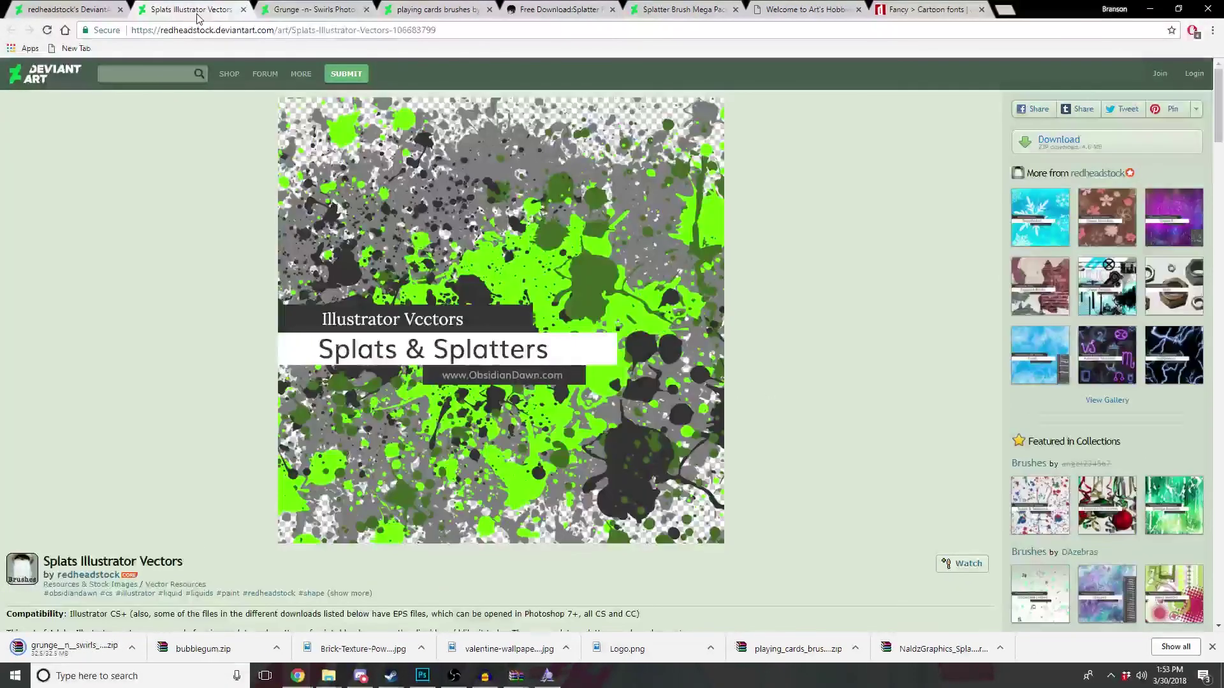
click(293, 9)
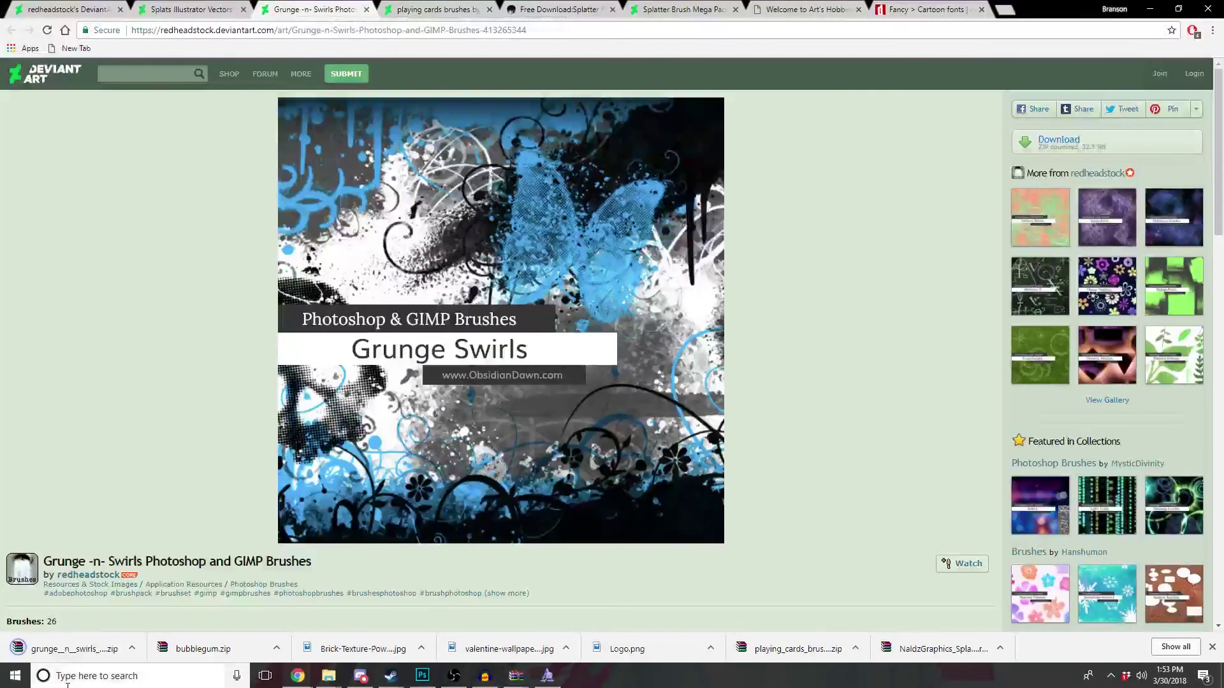
click(93, 644)
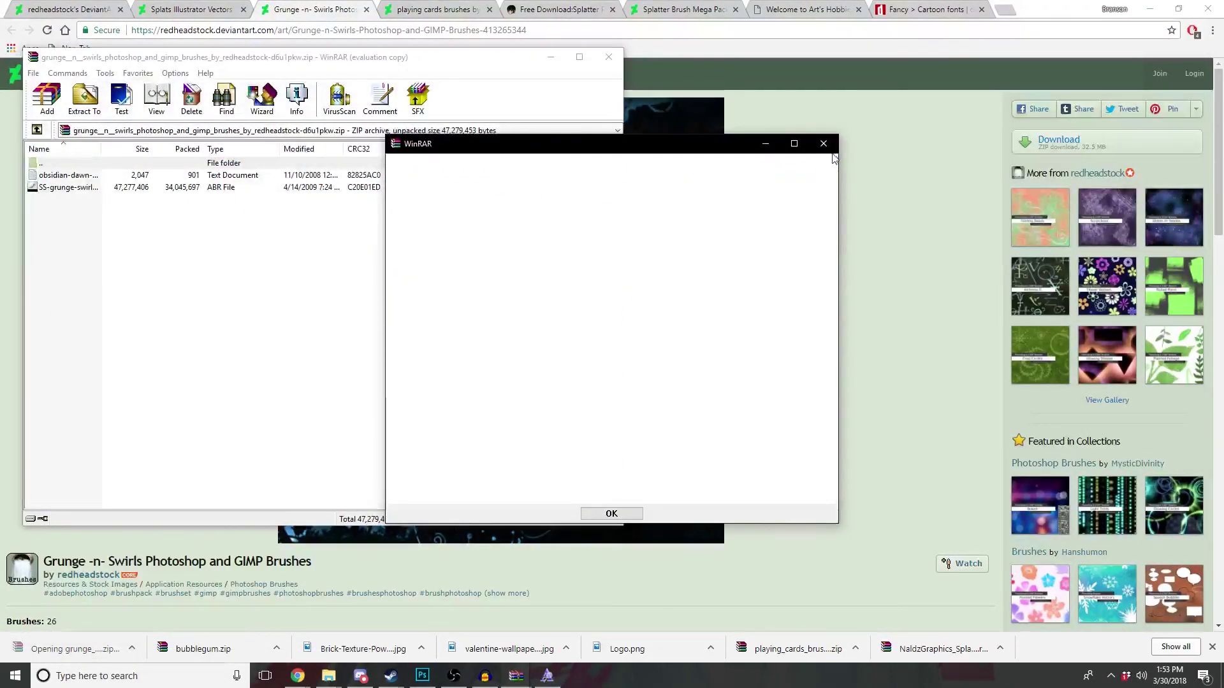
click(821, 145)
double_click(69, 186)
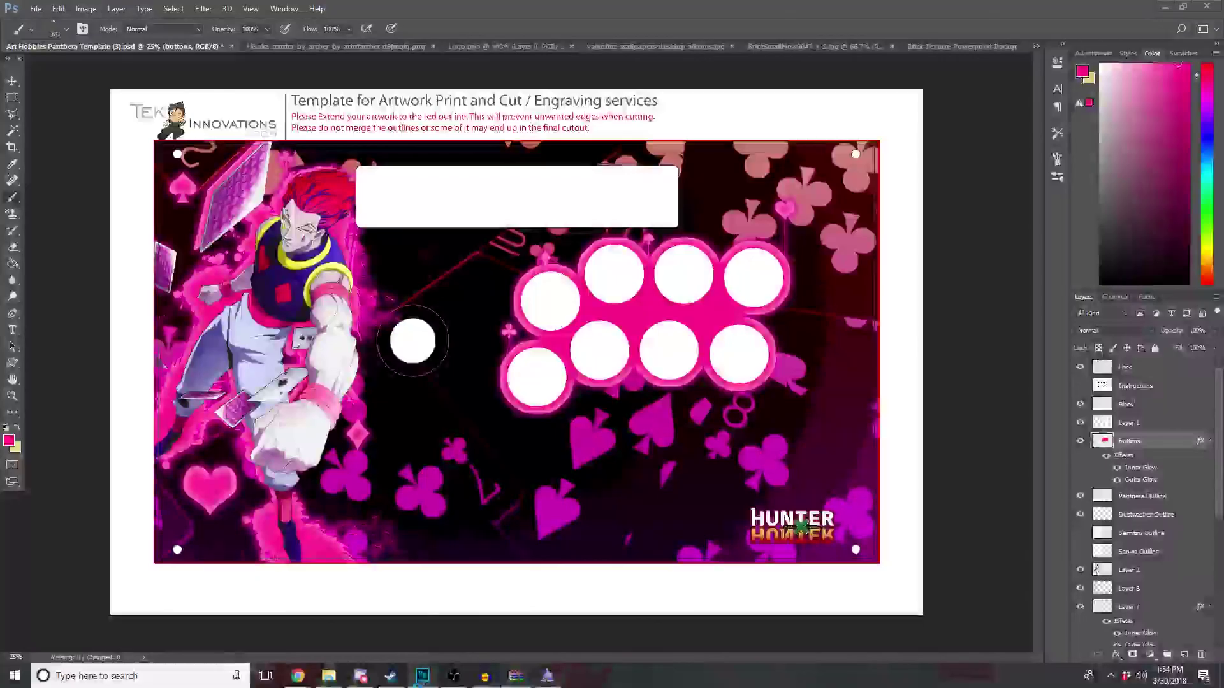
Step: Select the 2048 px grunge brush preset
click(66, 30)
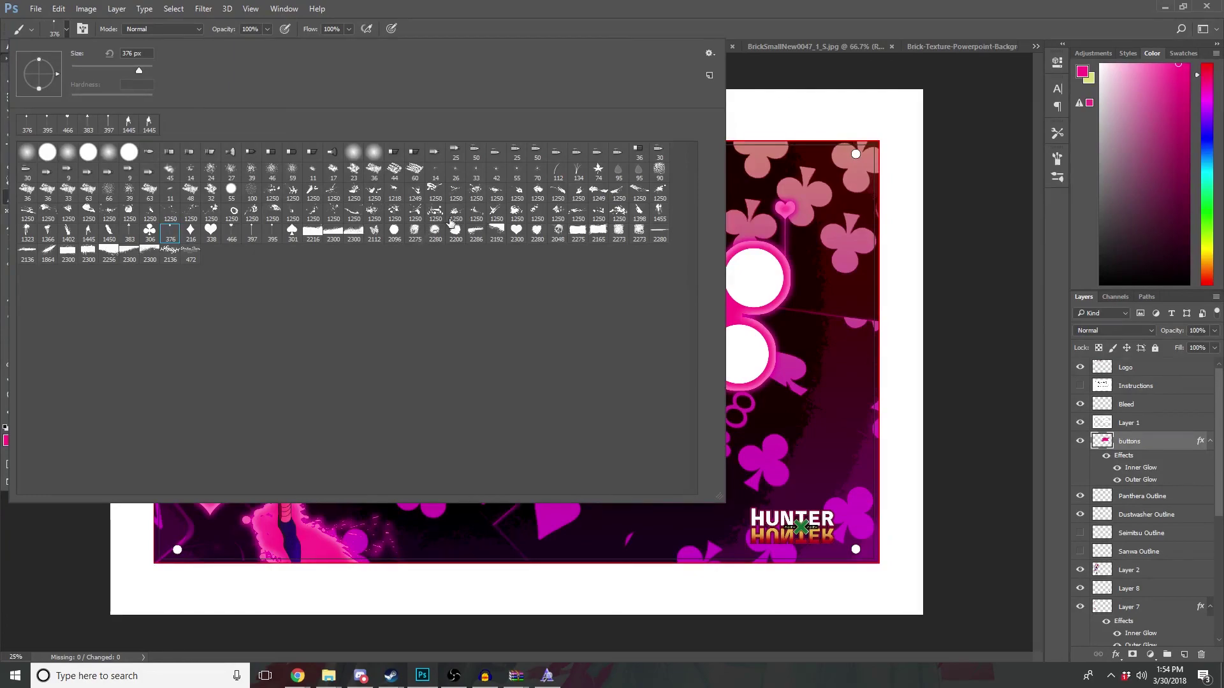
click(557, 232)
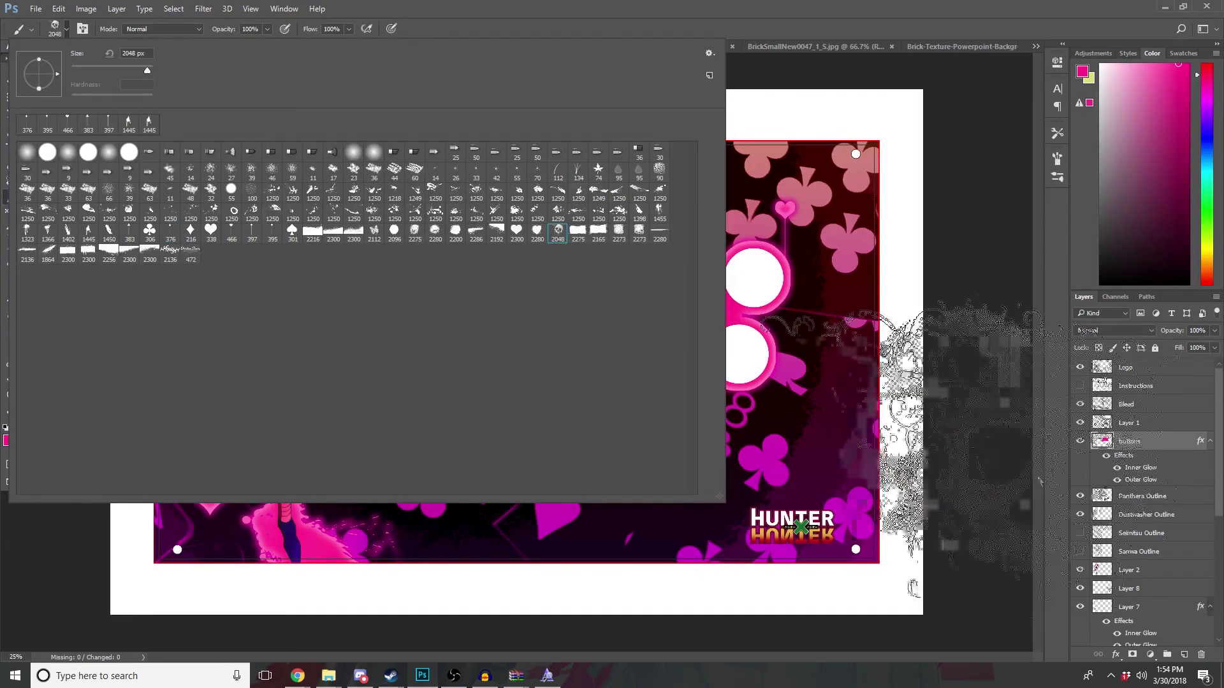
click(1134, 450)
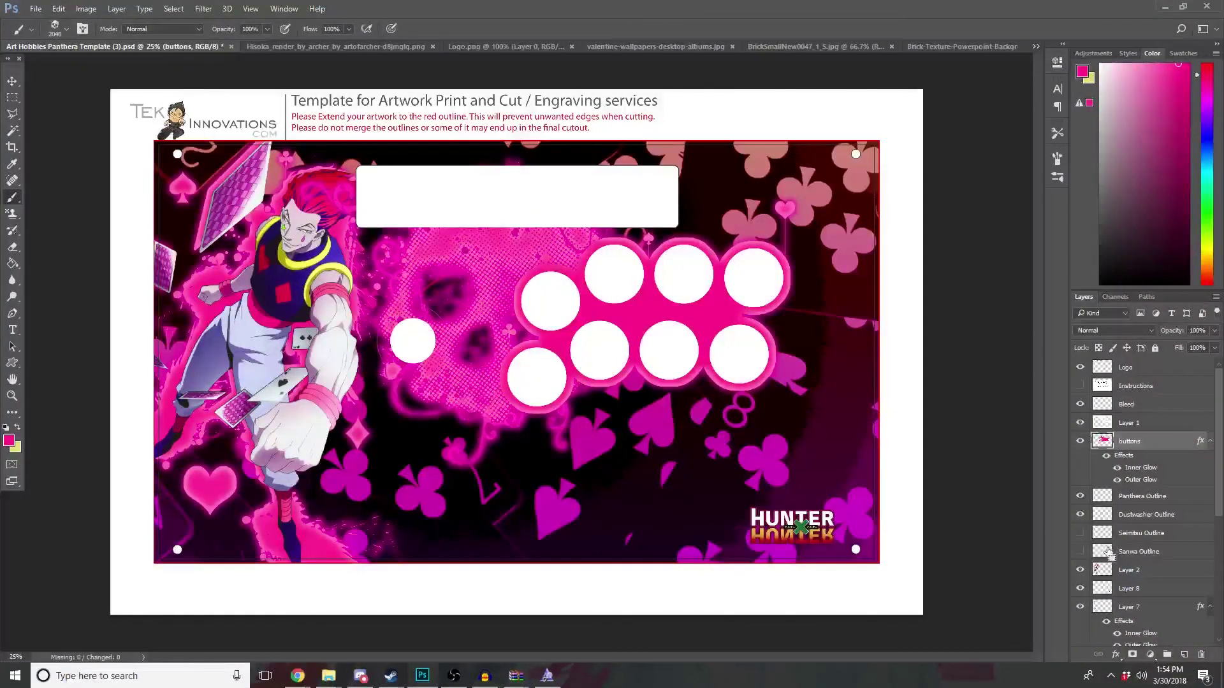
Step: Add a new empty layer directly above Layer 4
scroll(1135, 561, down, 3)
scroll(1141, 587, down, 2)
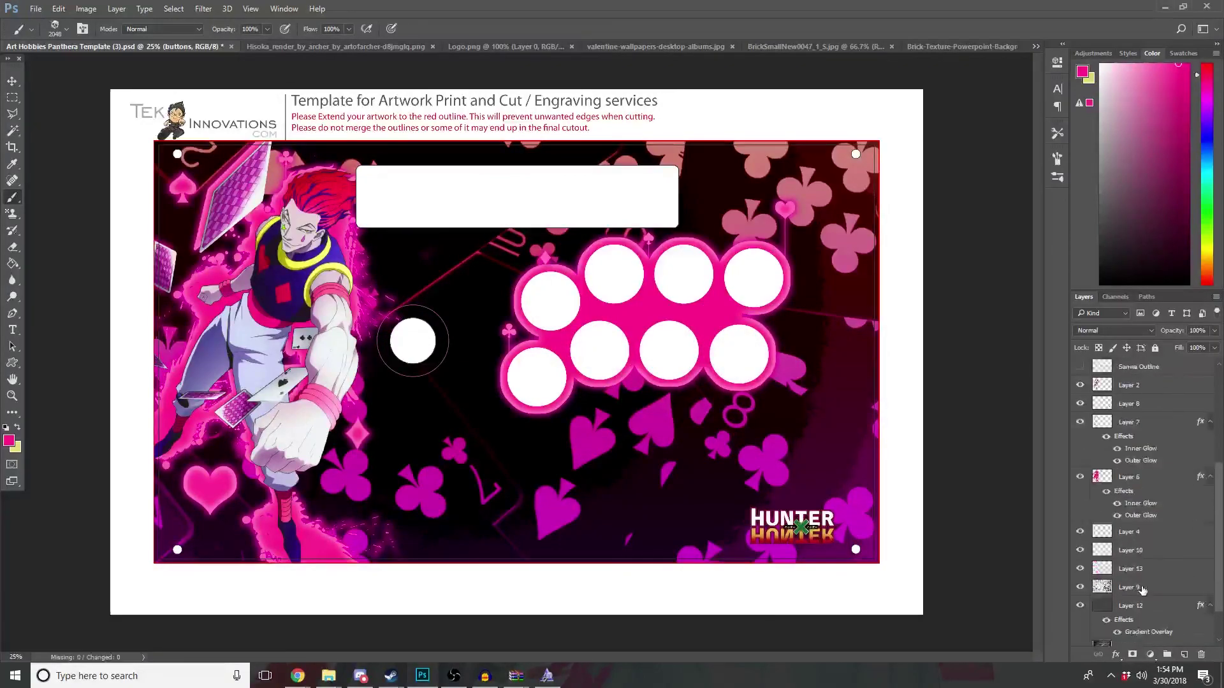
scroll(1142, 590, down, 2)
click(1134, 498)
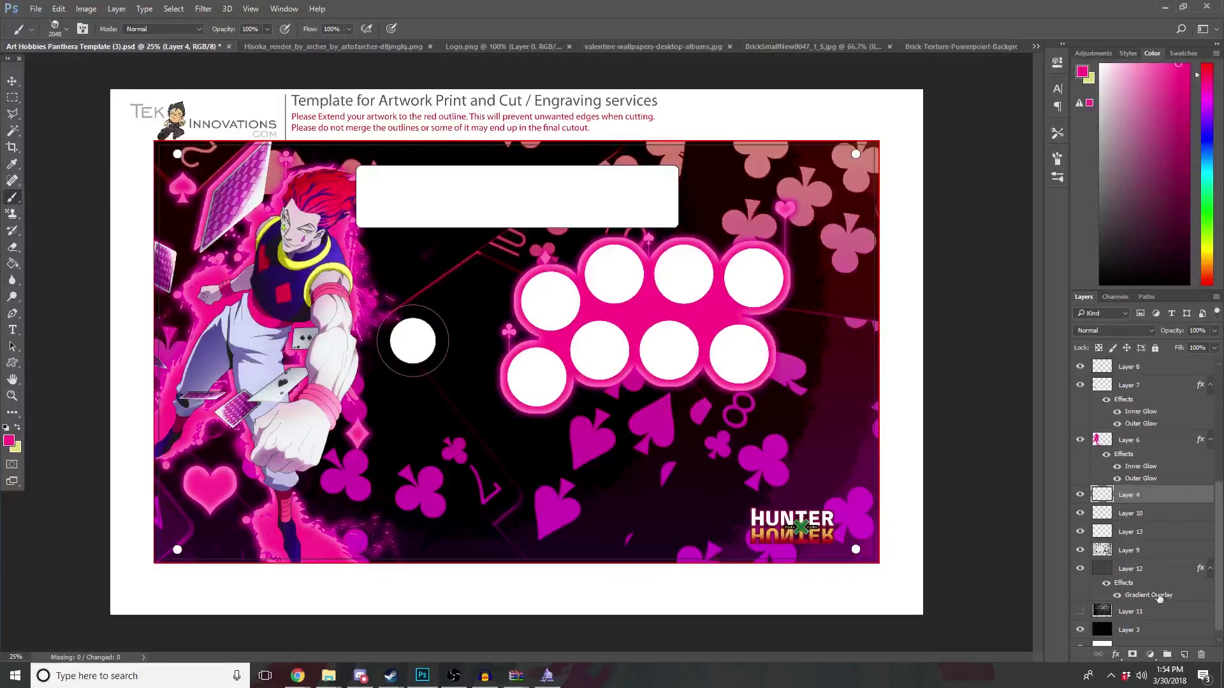
click(1185, 657)
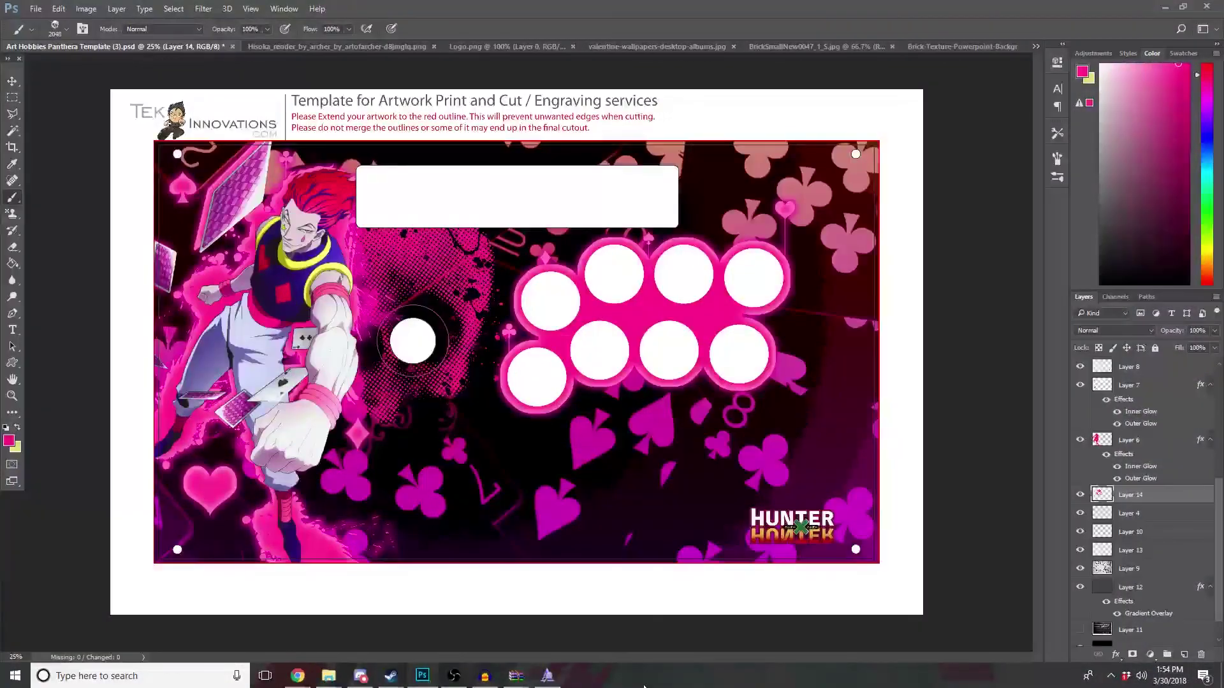
click(67, 29)
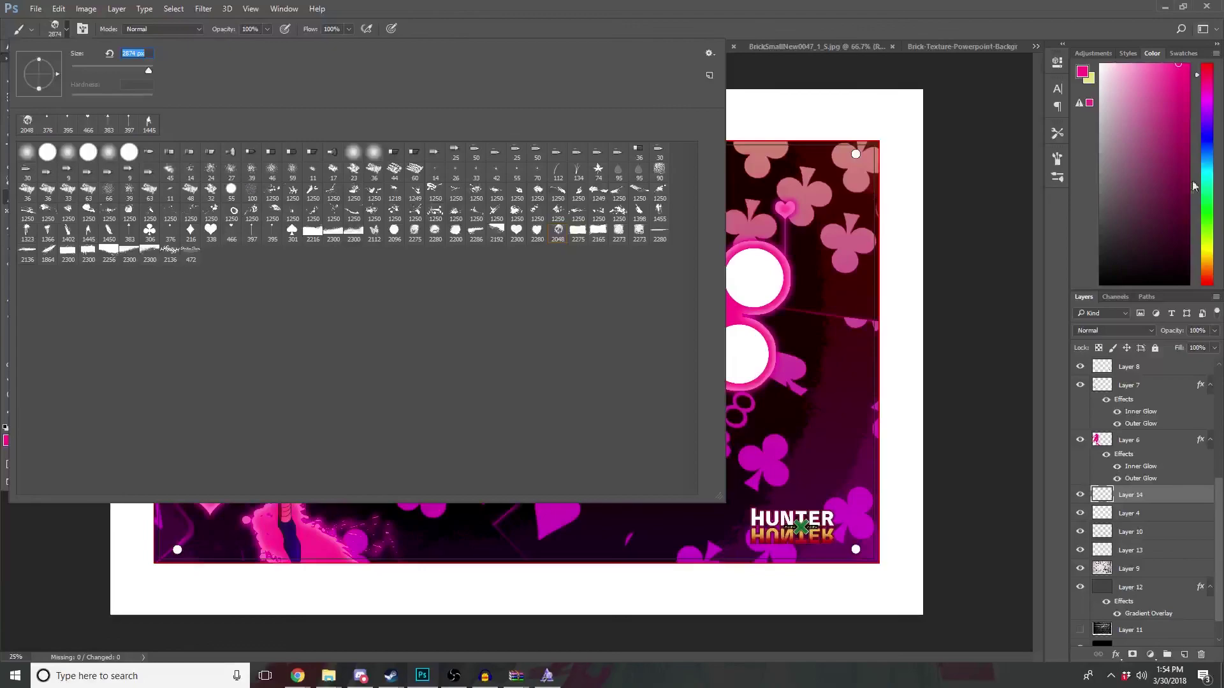
key(Return)
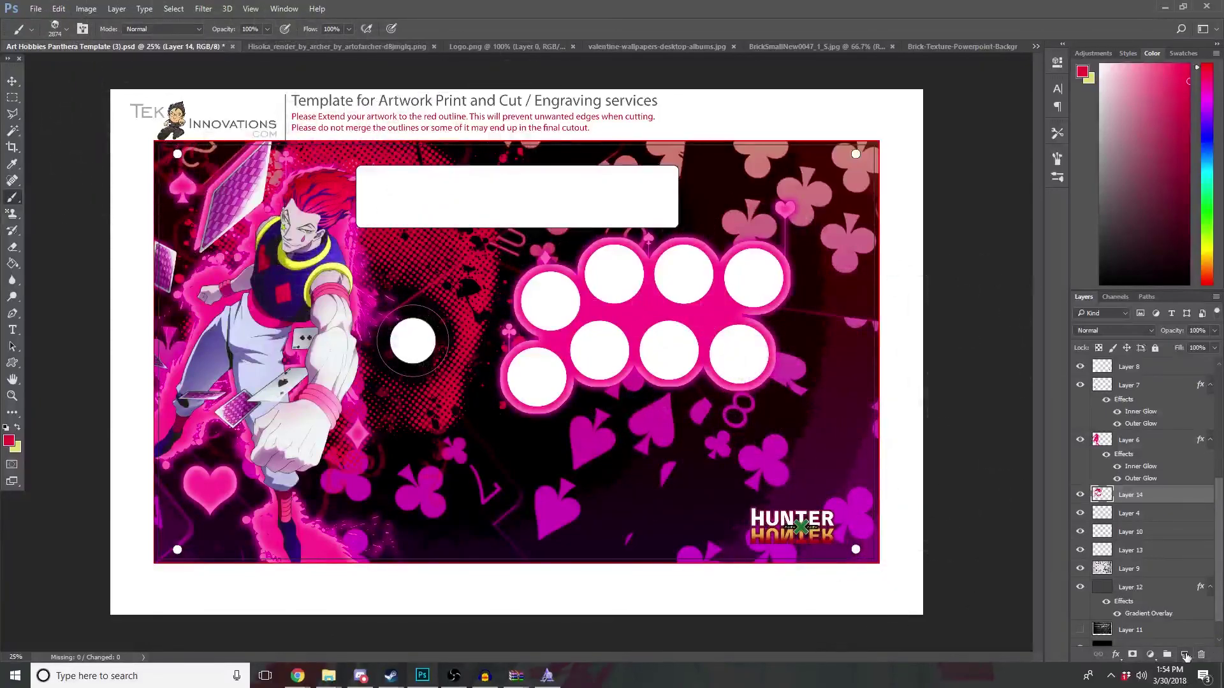
Step: Add another new layer and paste the glow layer style onto Layer 4
click(1185, 655)
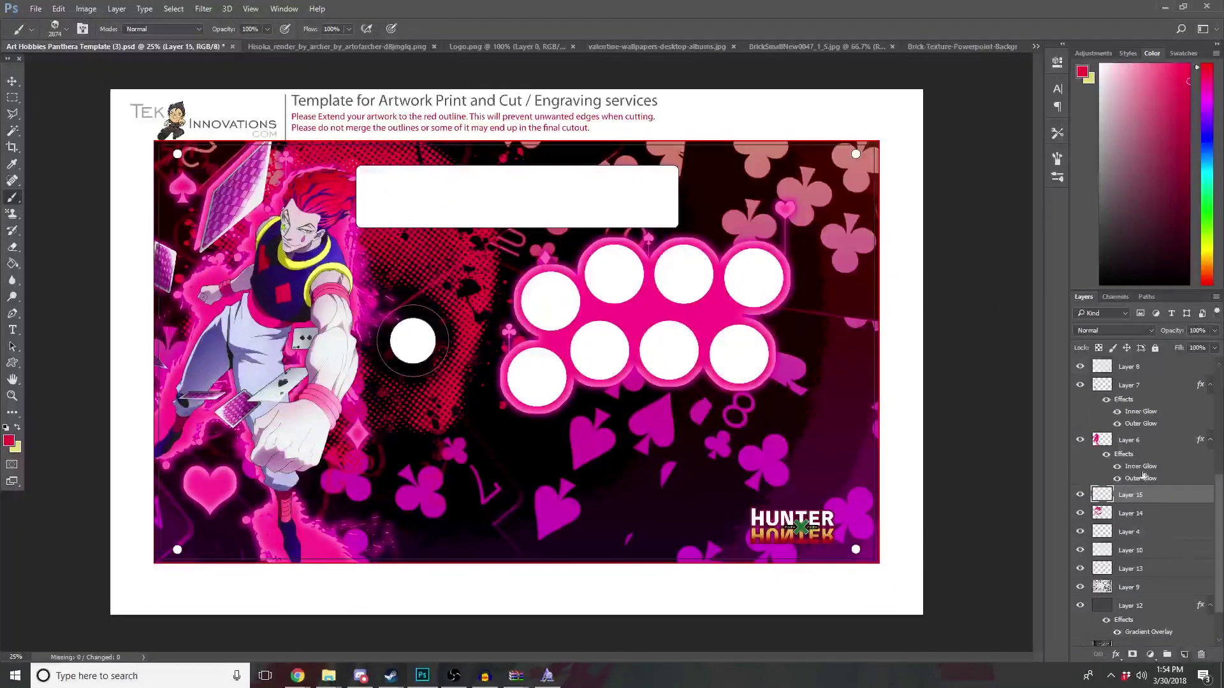
click(1131, 532)
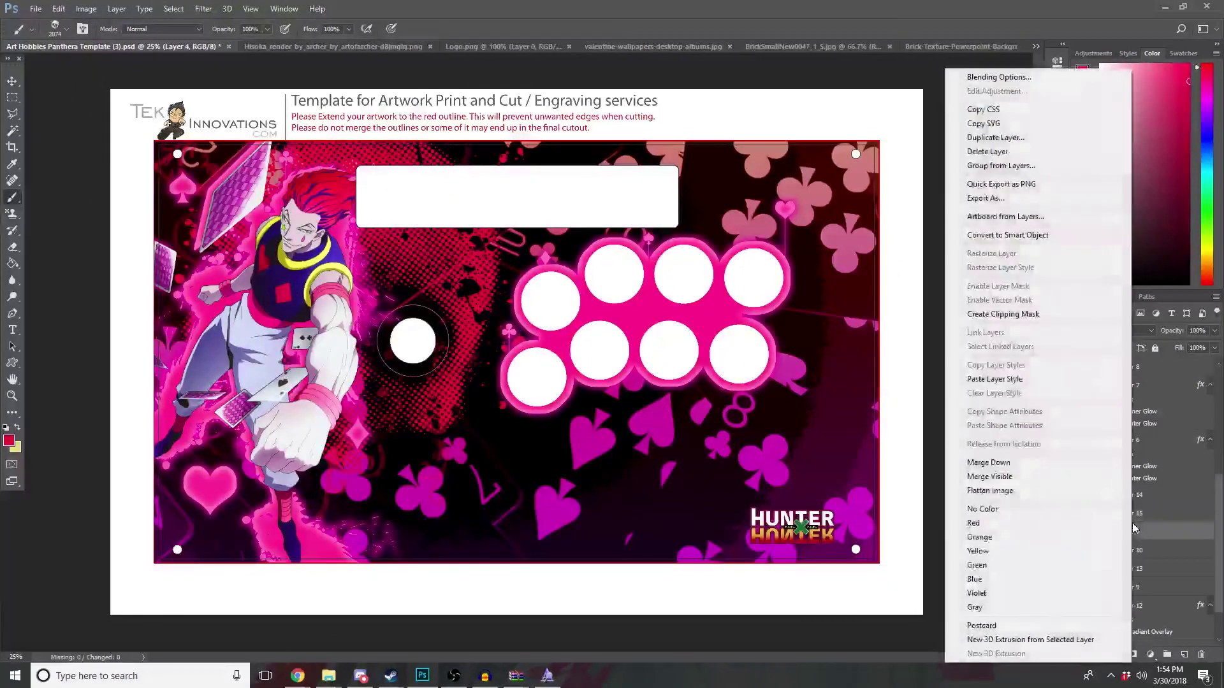
right_click(1131, 532)
click(995, 378)
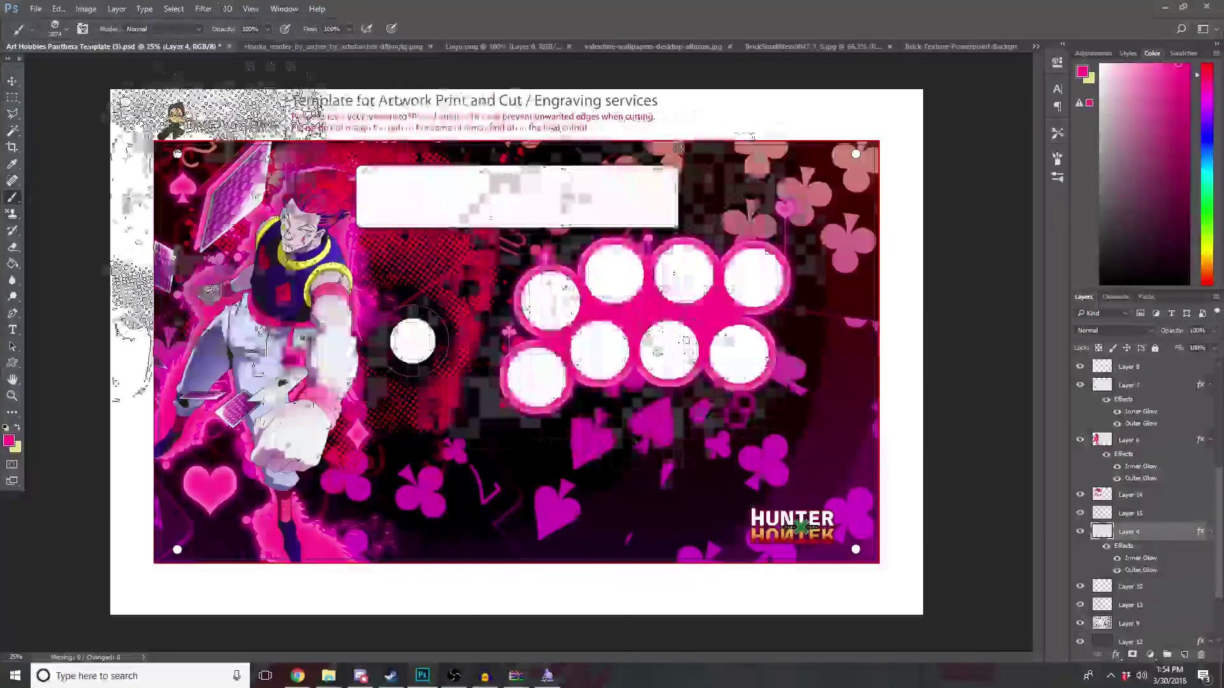
Step: Stamp pink 2300 px swirls along the bottom edge, then undo both stamps
click(64, 28)
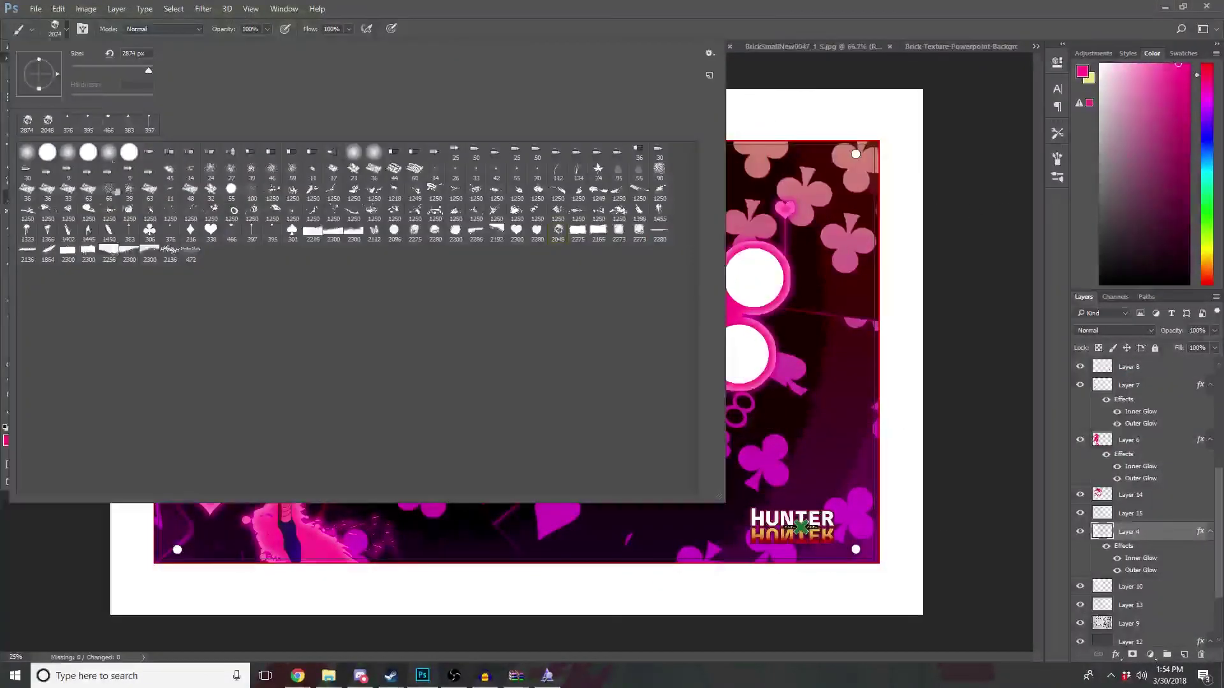
click(68, 252)
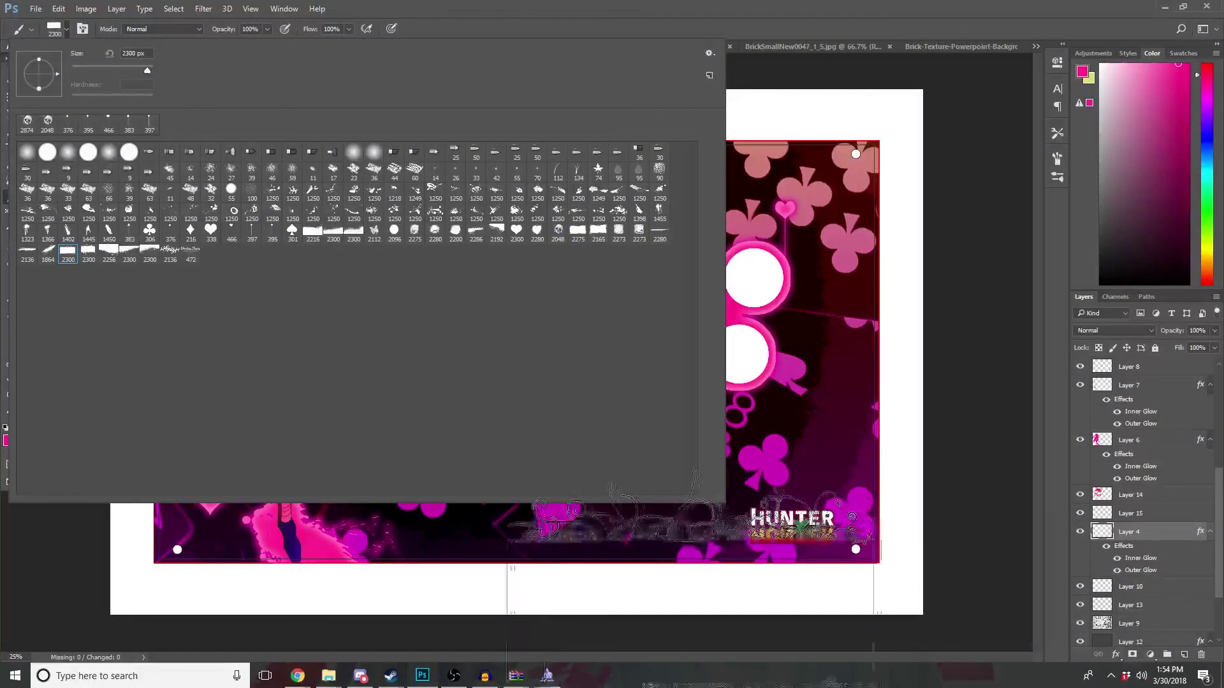
click(703, 561)
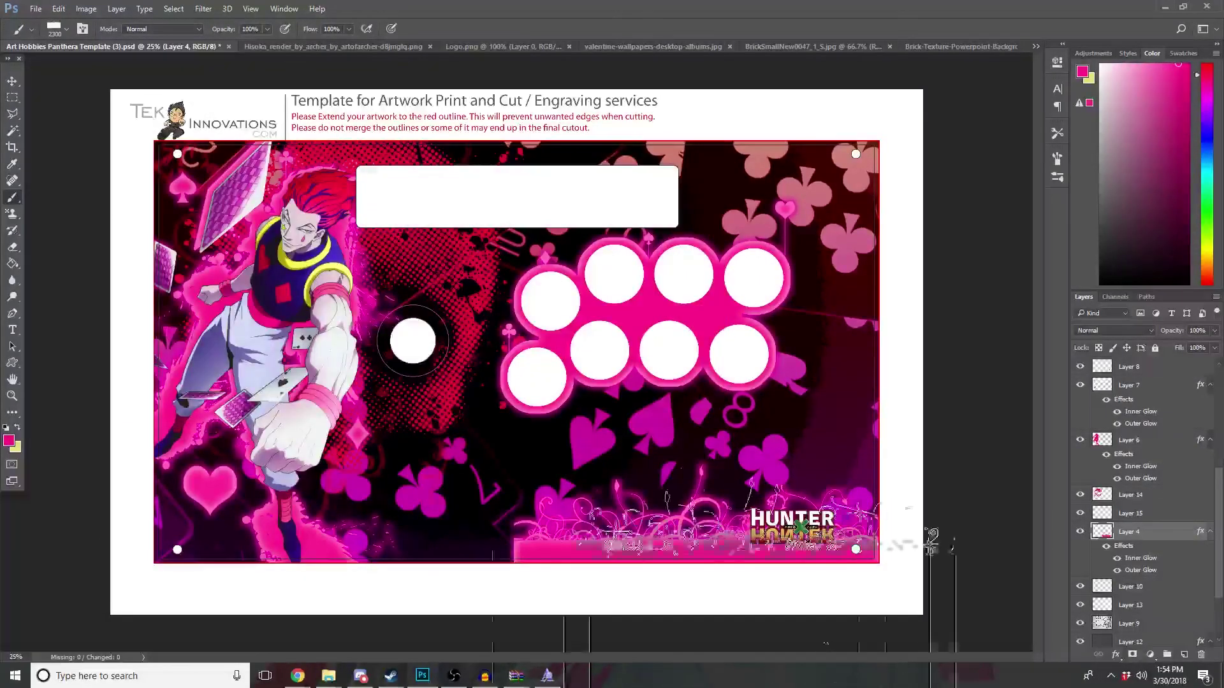
click(330, 555)
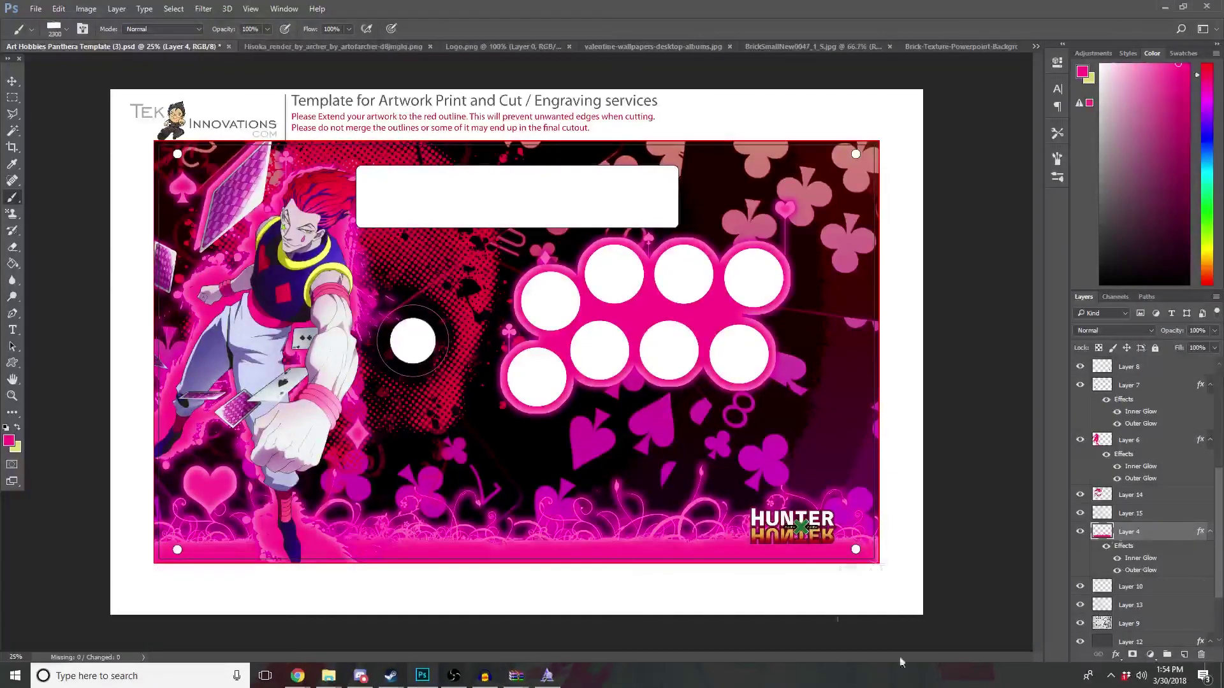
key(ctrl+z)
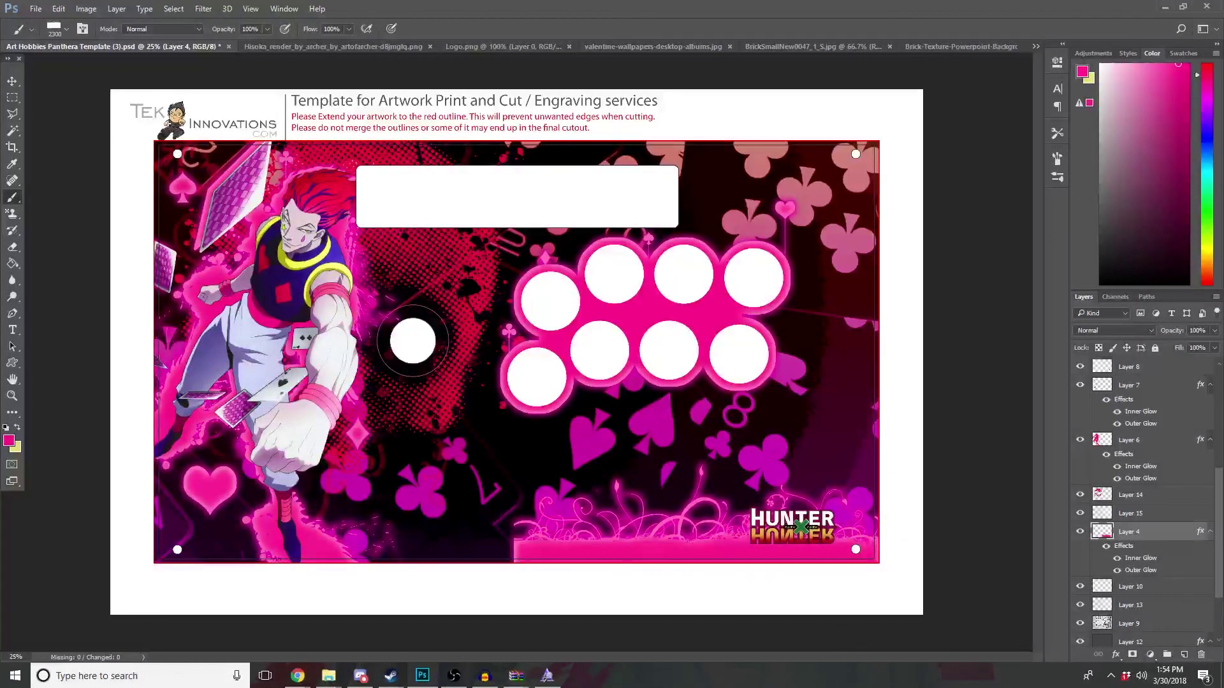
key(ctrl+z)
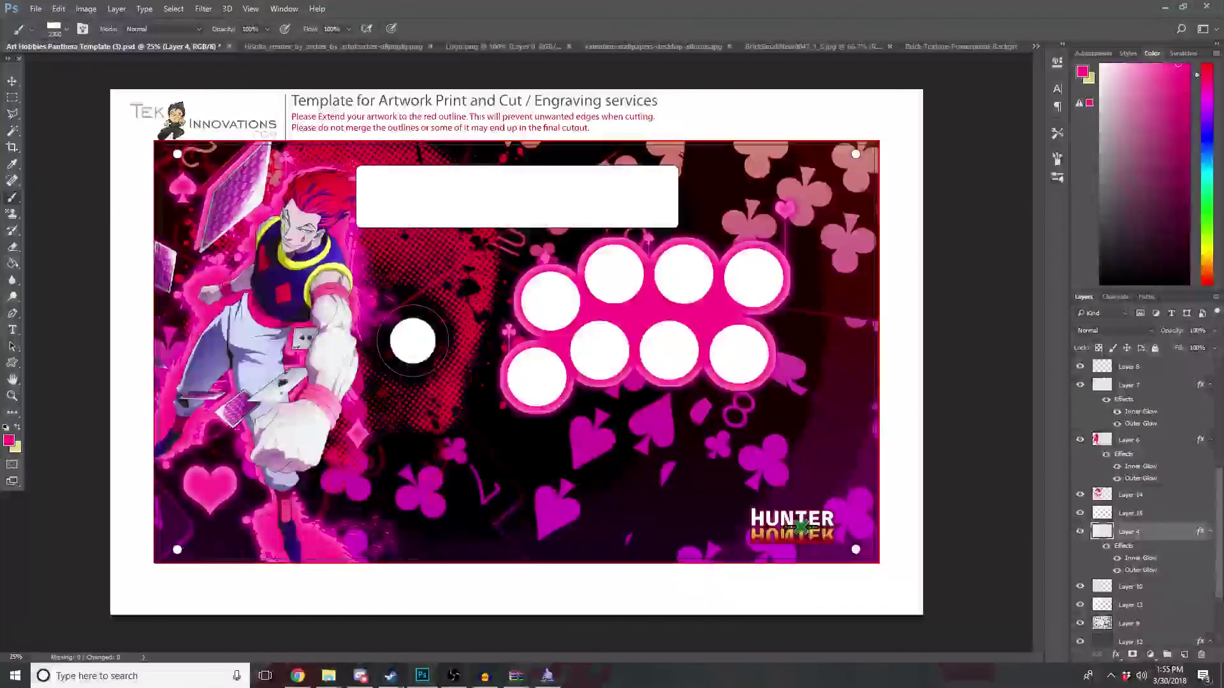
click(66, 29)
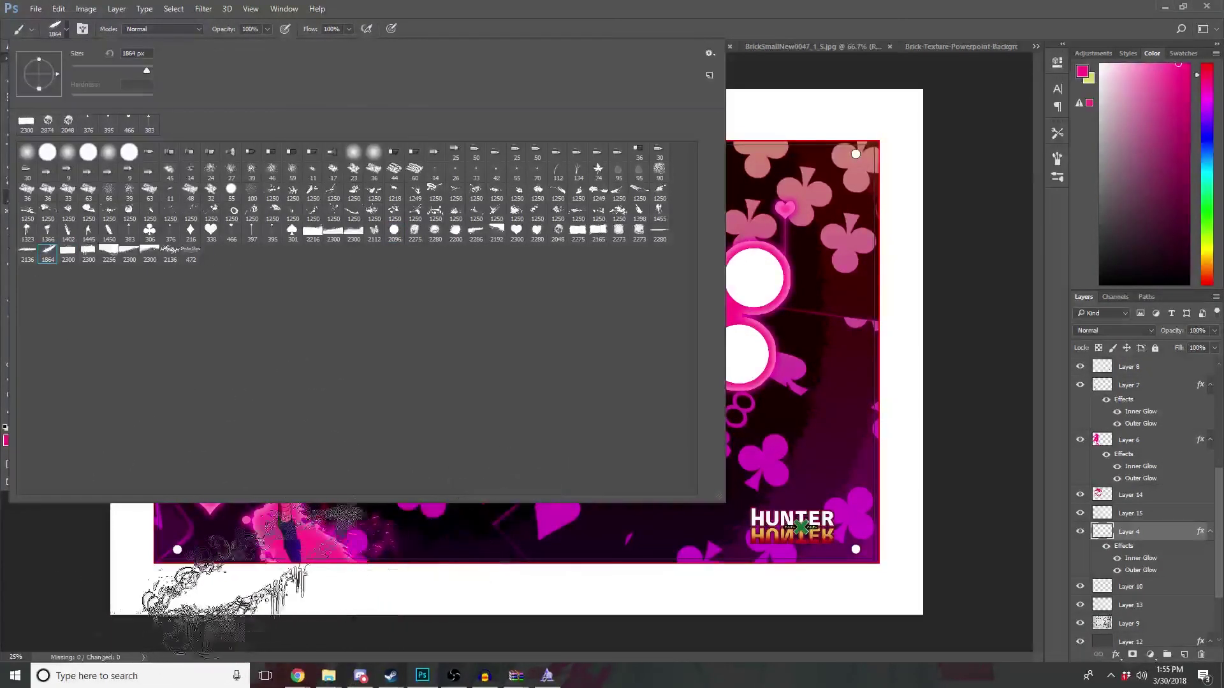
click(223, 574)
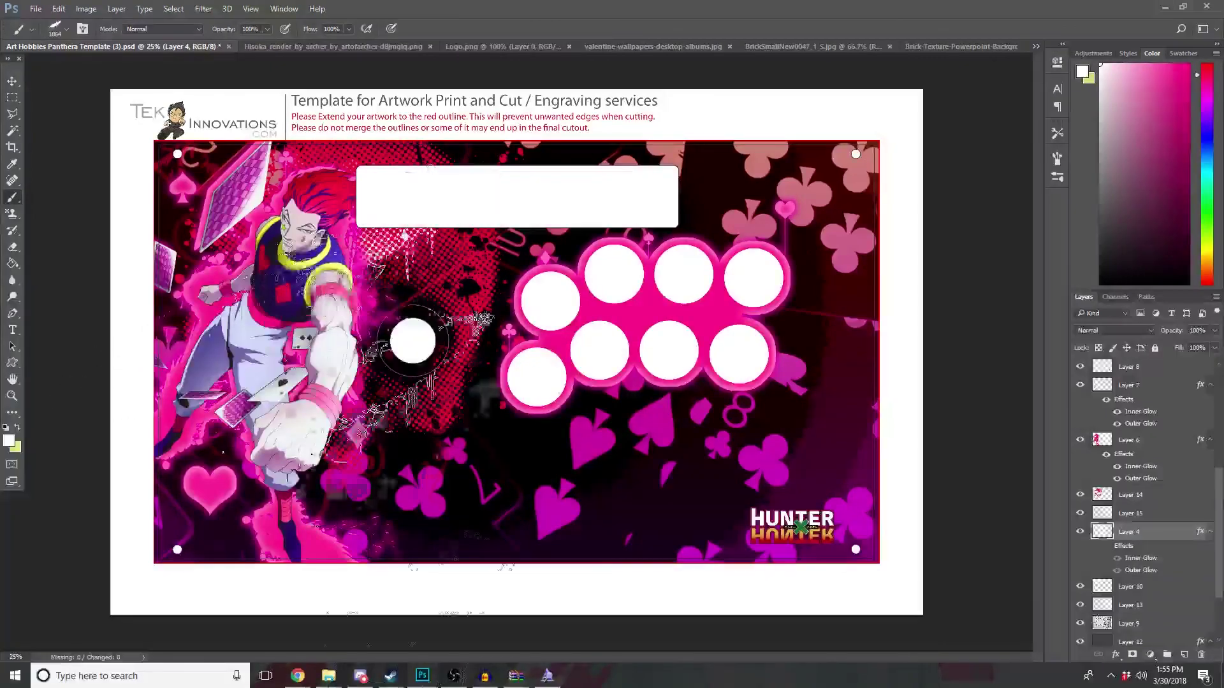
click(357, 249)
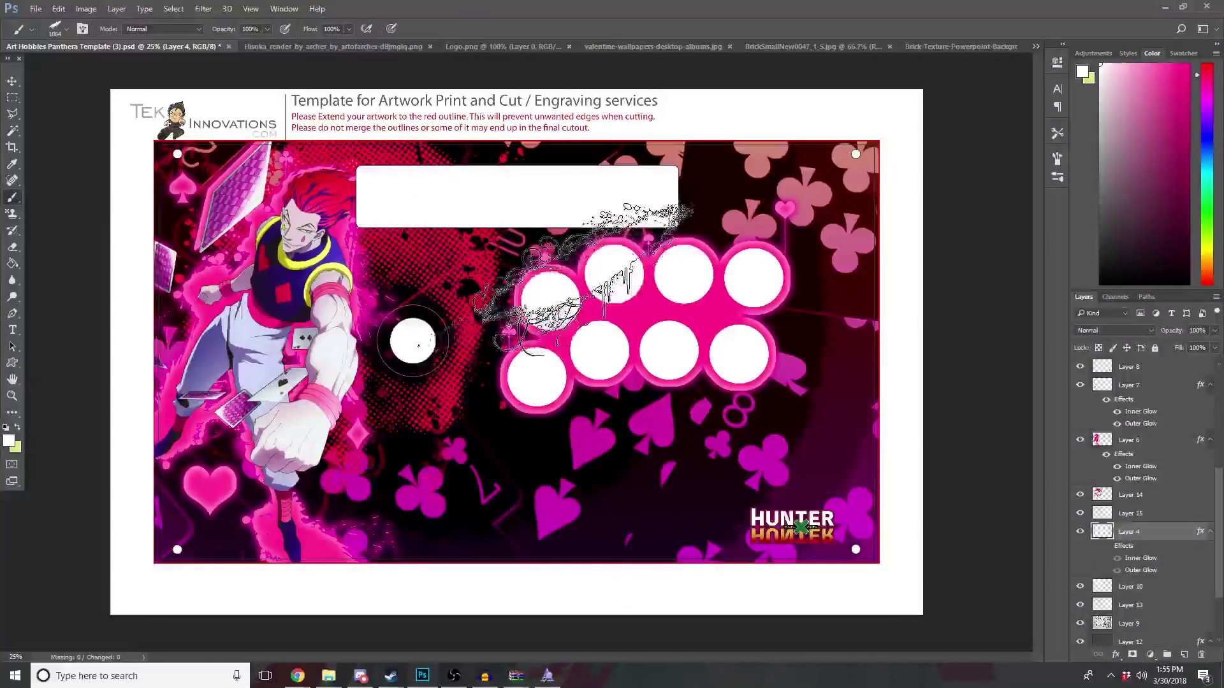
drag(470, 520, 663, 538)
key(z)
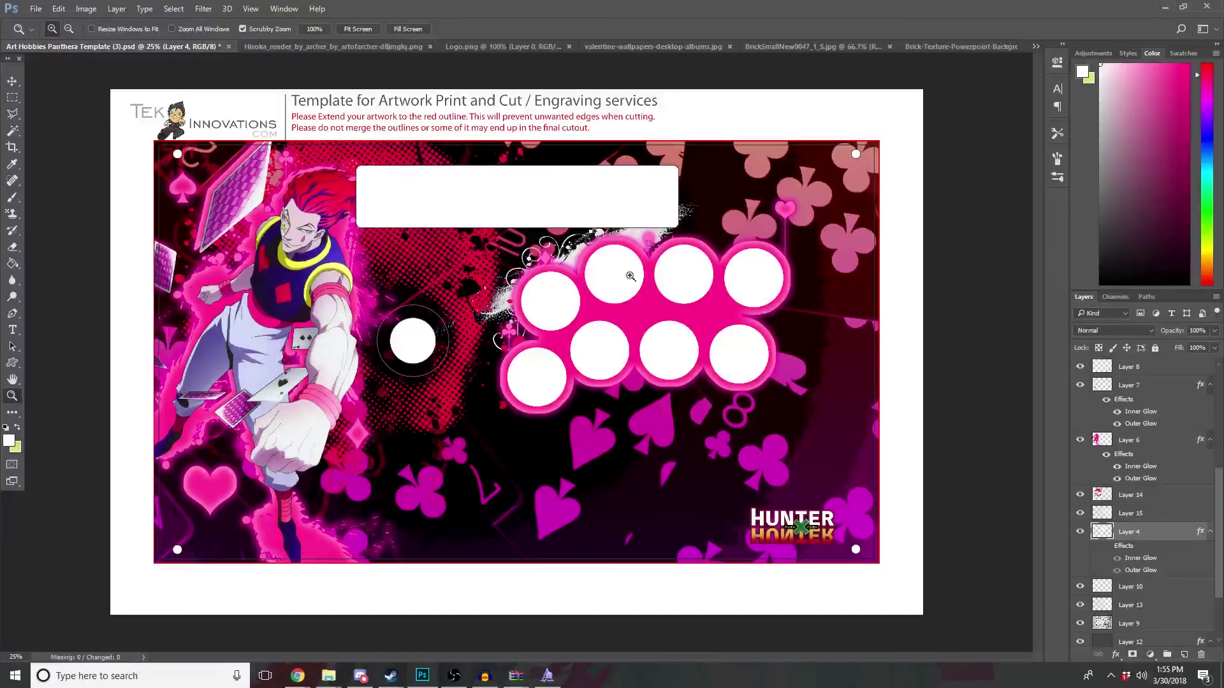
click(12, 197)
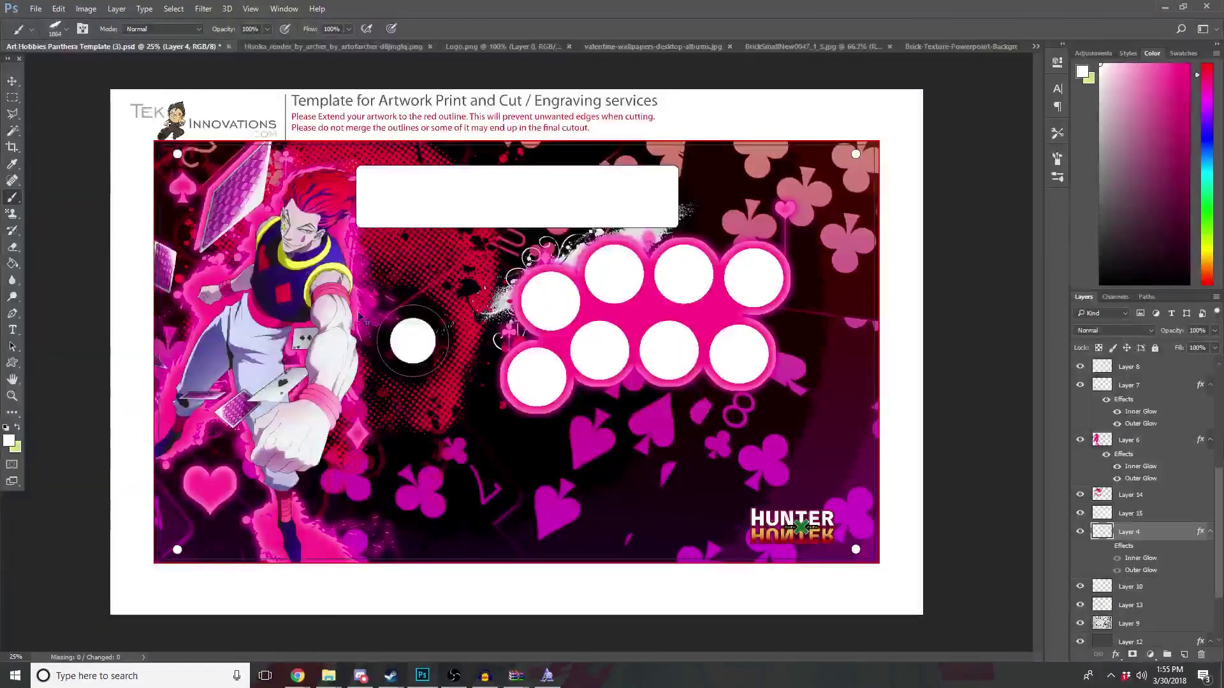
key(ctrl+z)
click(68, 29)
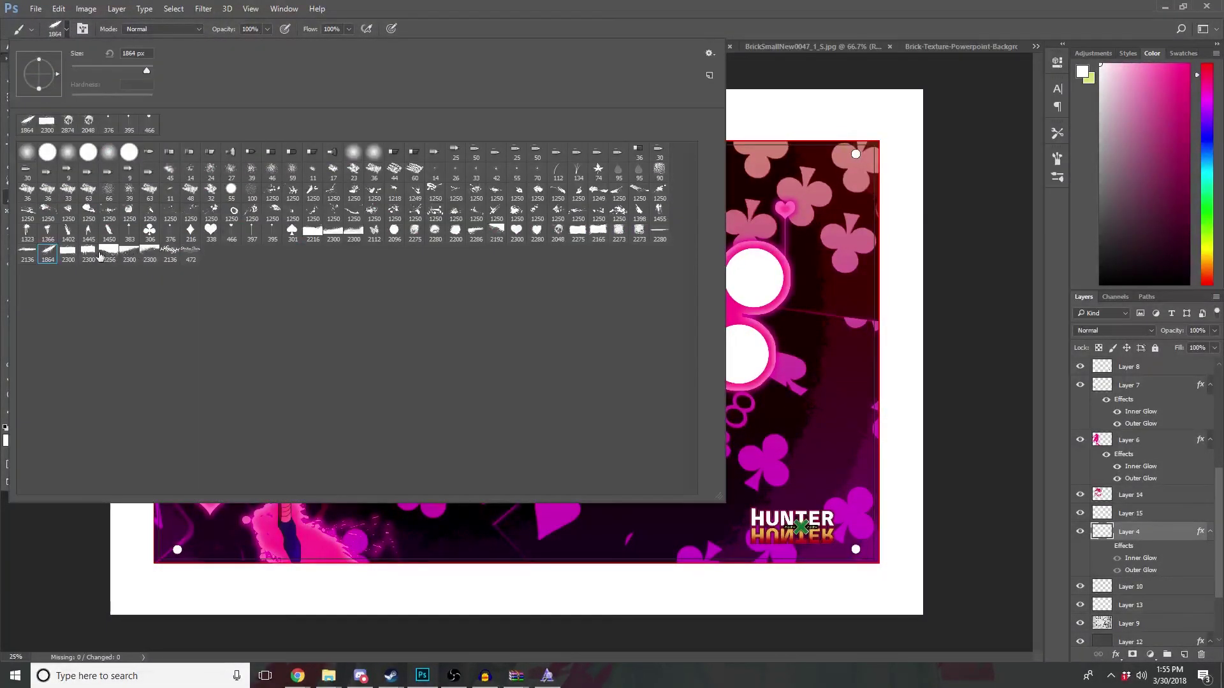
click(71, 254)
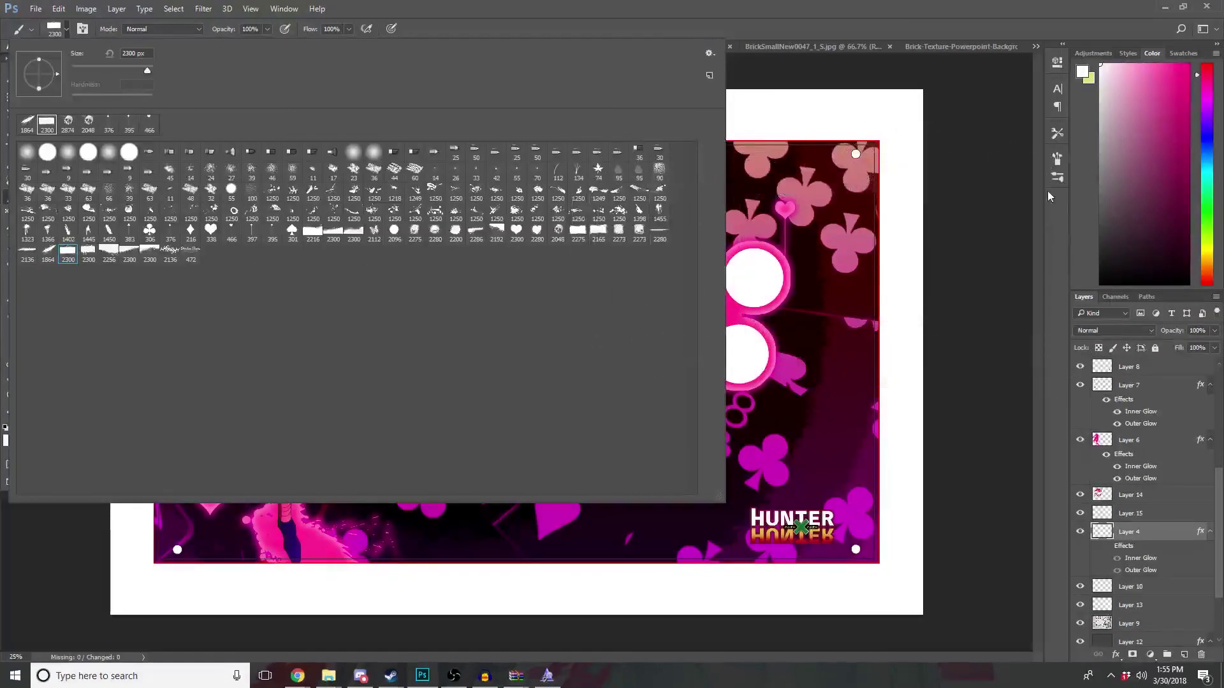
click(1056, 227)
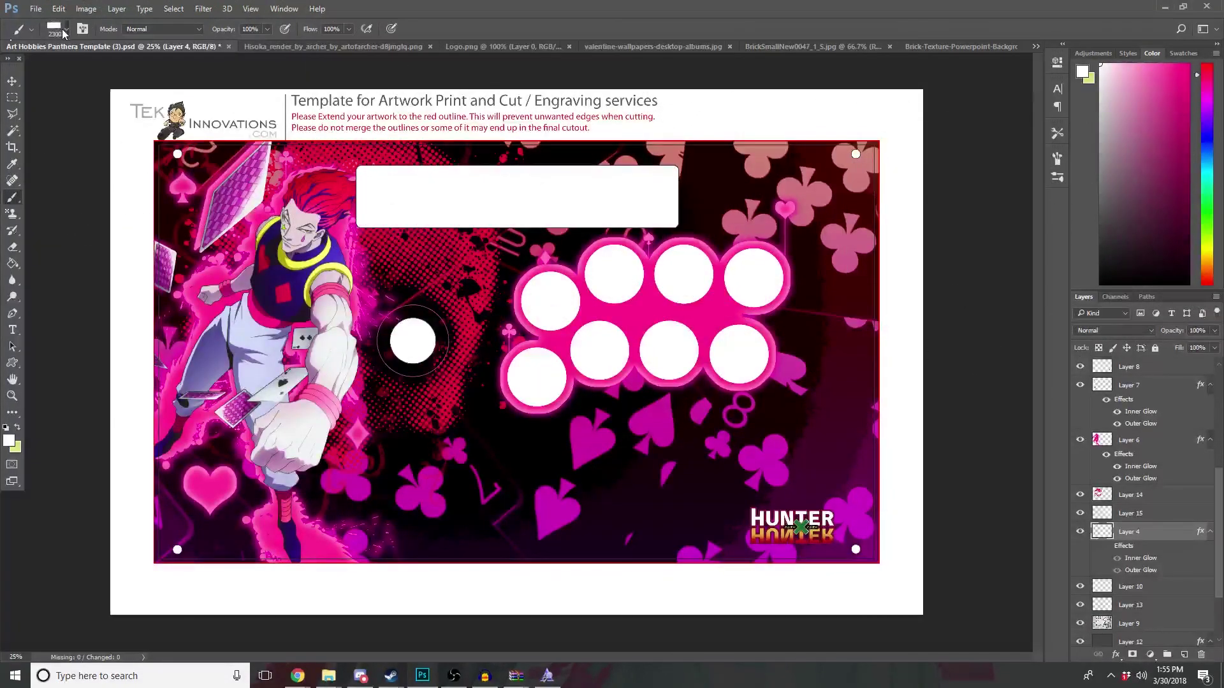
click(63, 32)
drag(143, 73, 144, 68)
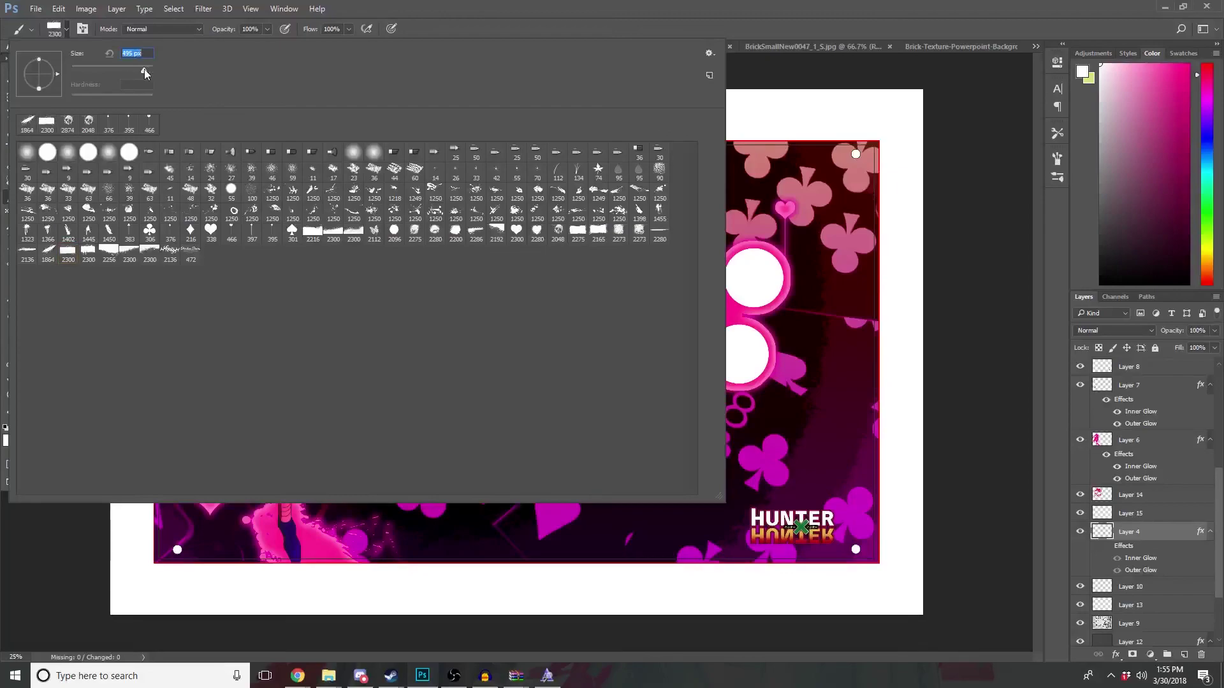
key(Return)
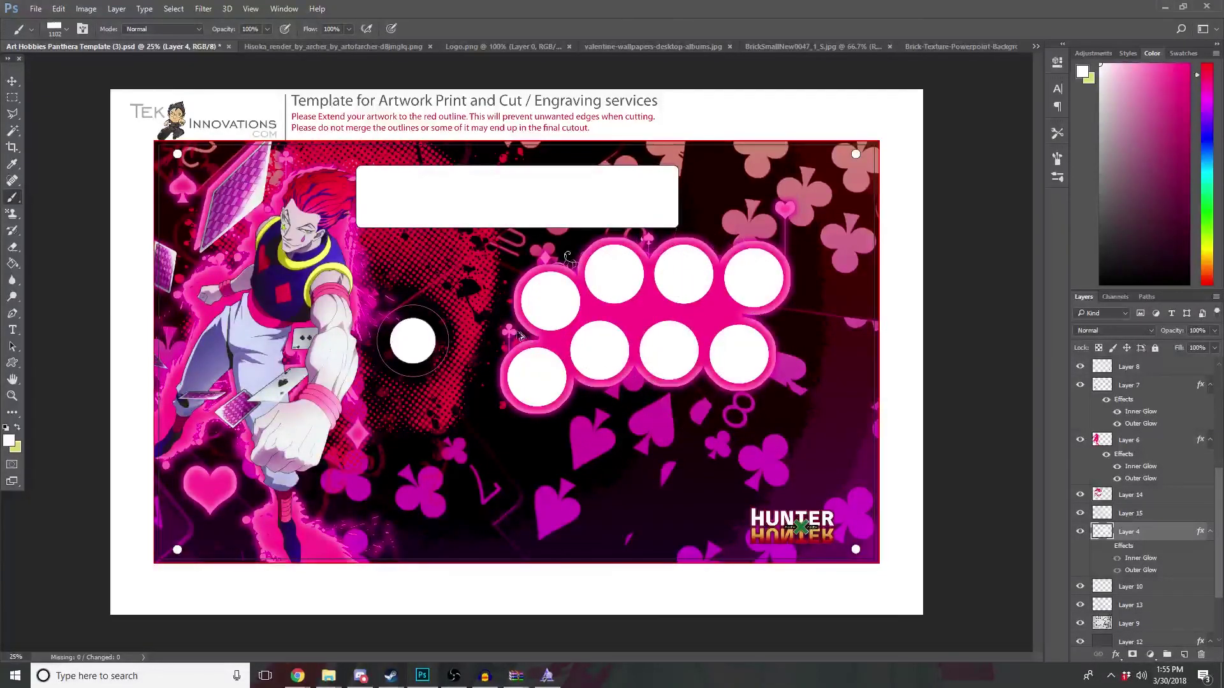
click(64, 31)
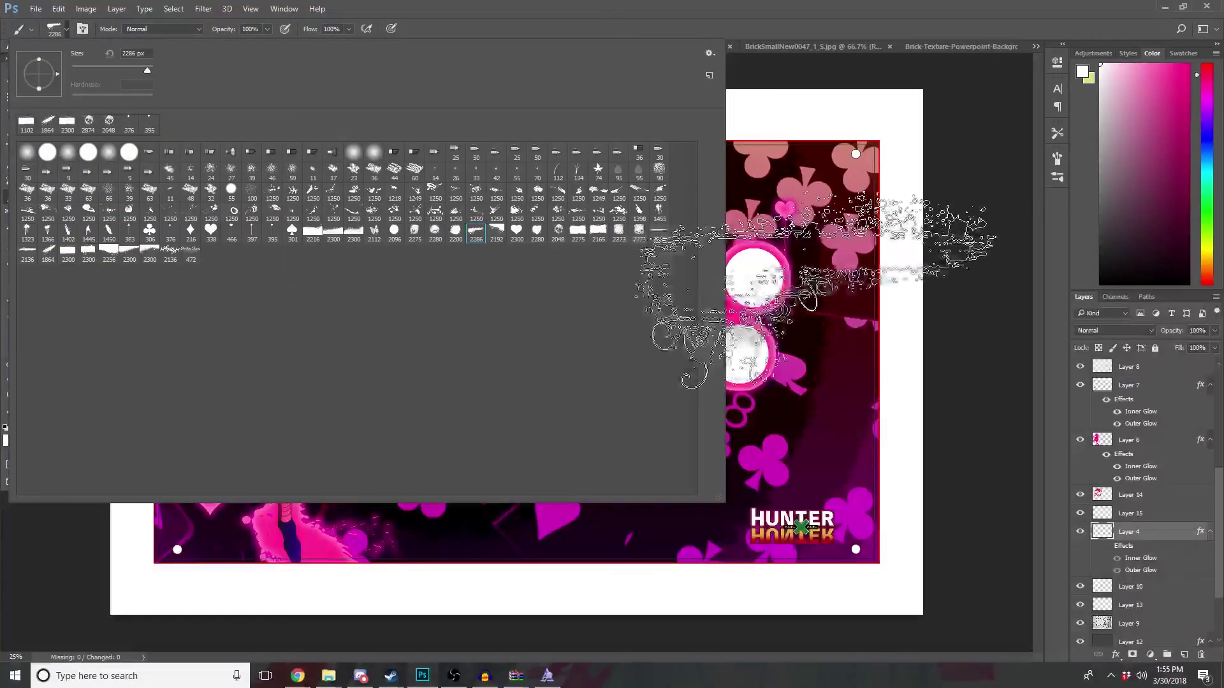
click(1056, 257)
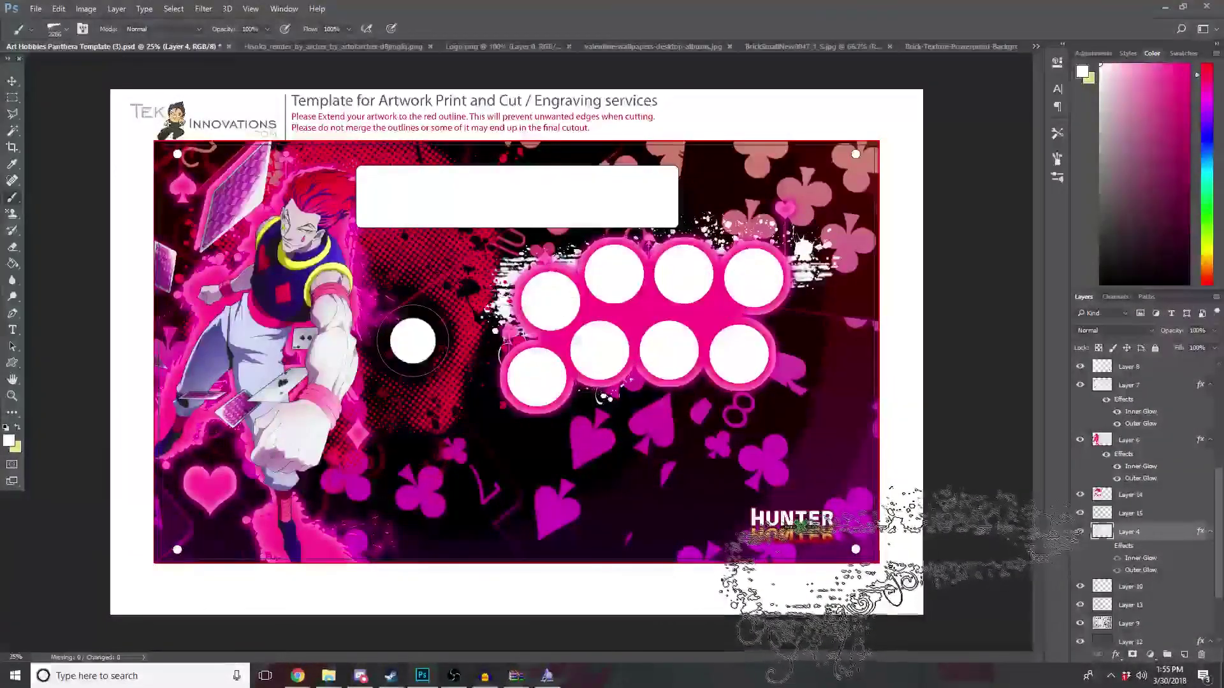
click(303, 569)
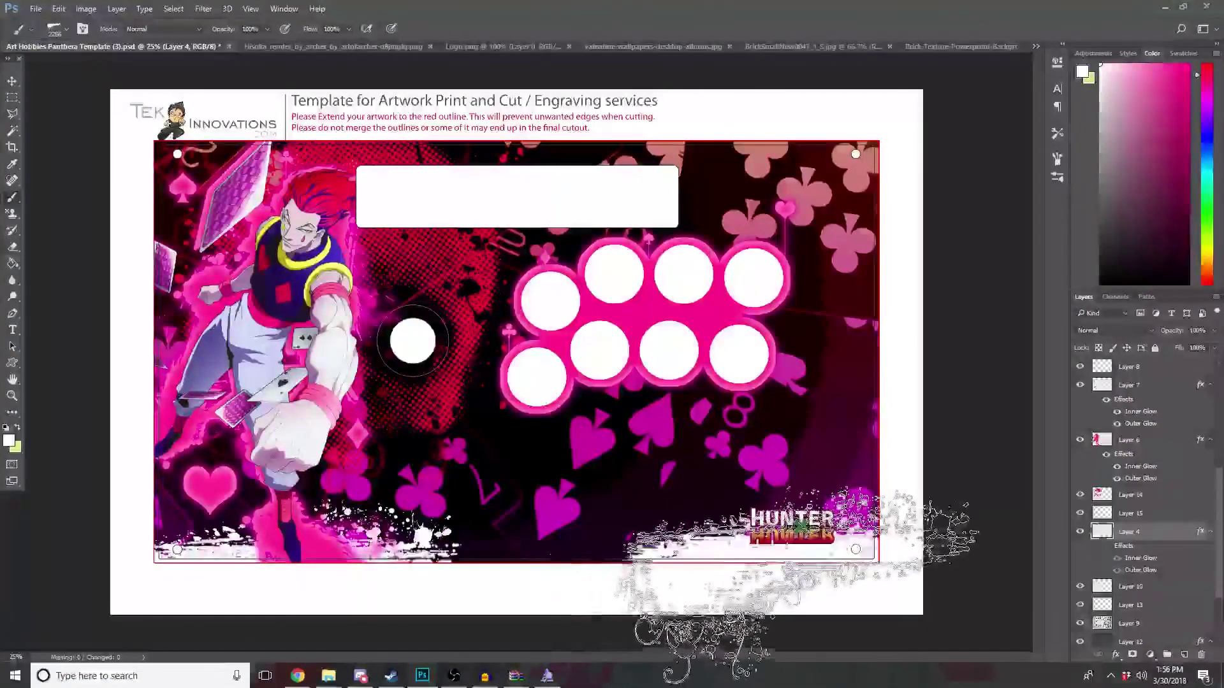
click(561, 573)
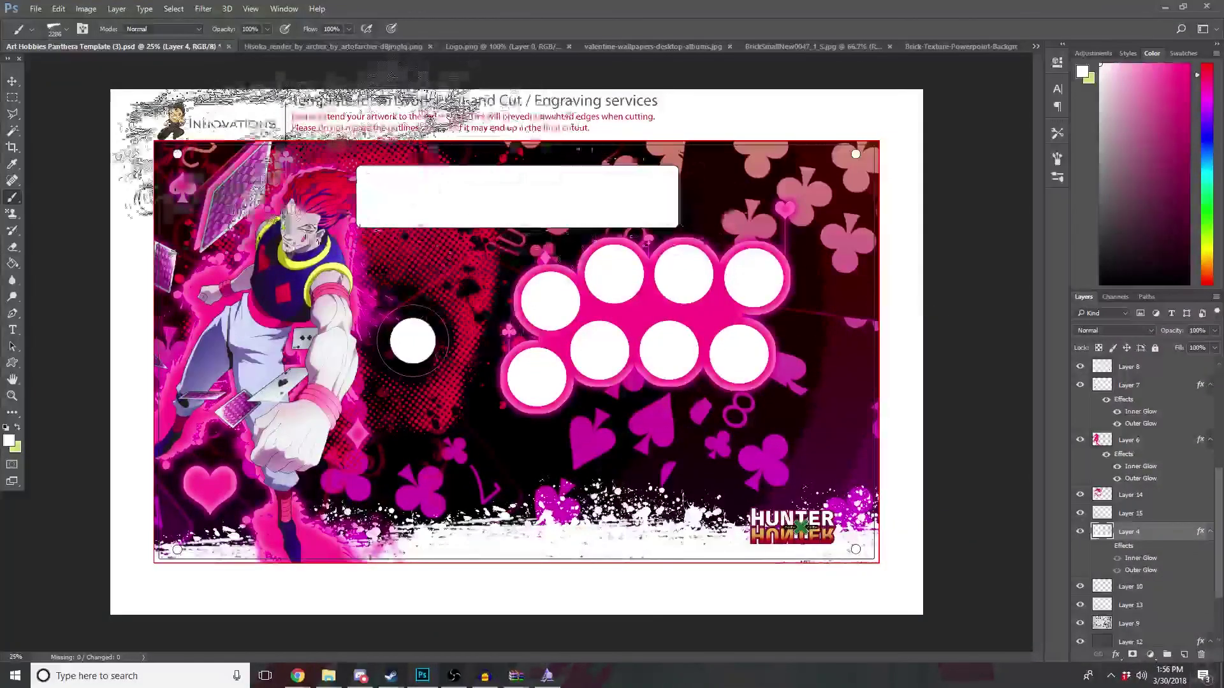
click(211, 159)
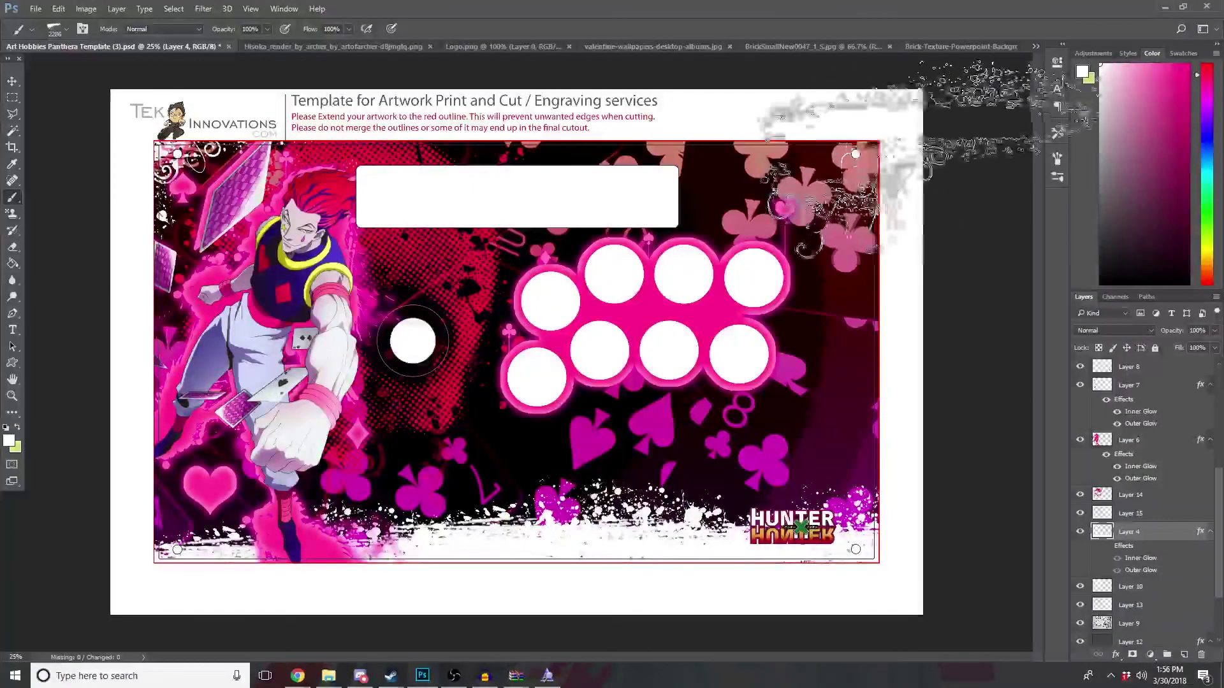
click(957, 159)
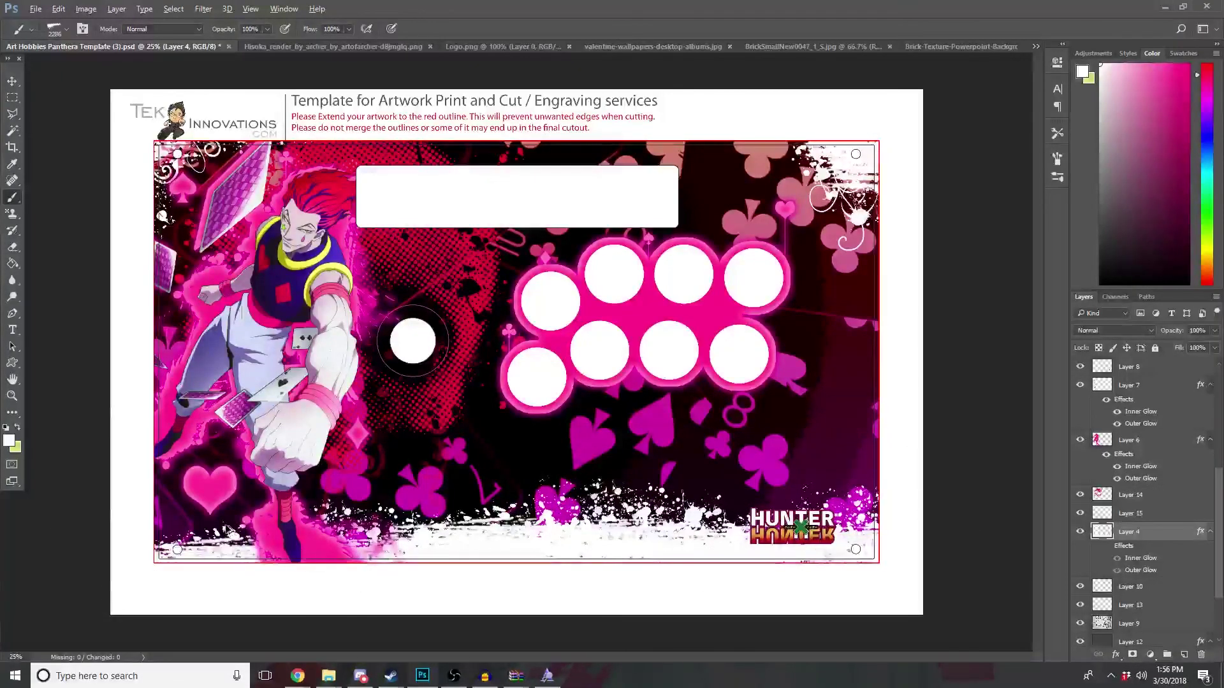
key(ctrl+z)
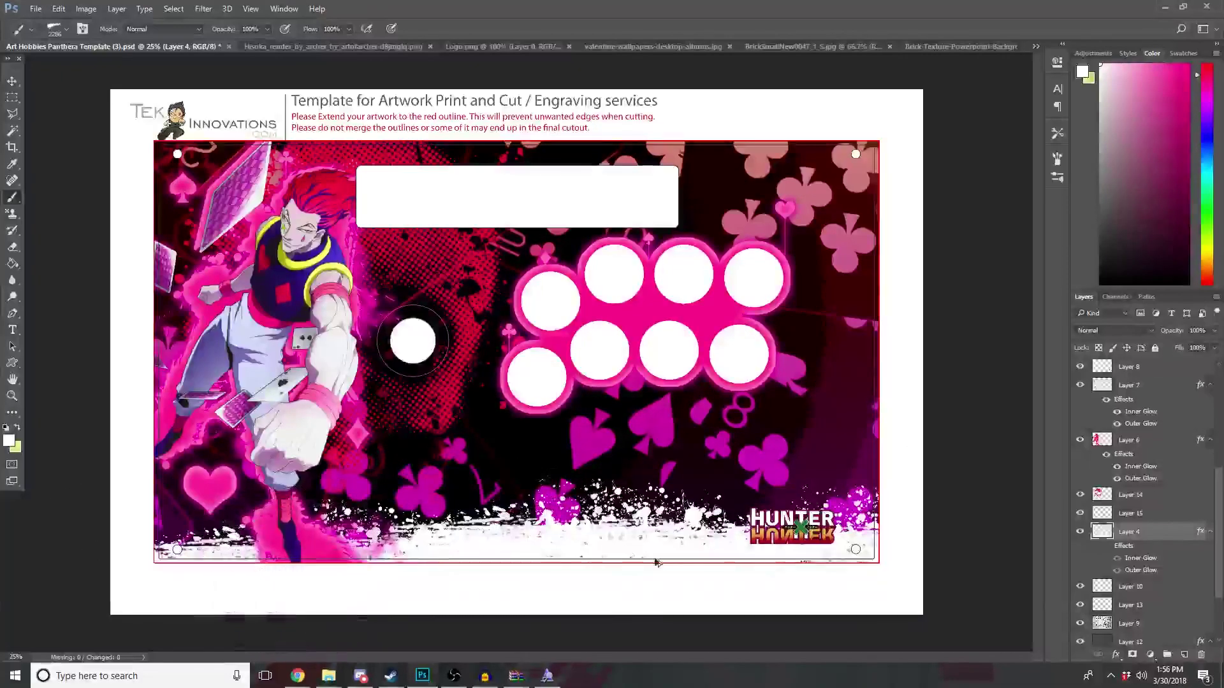
key(ctrl+alt+z)
key(ctrl+alt+z)
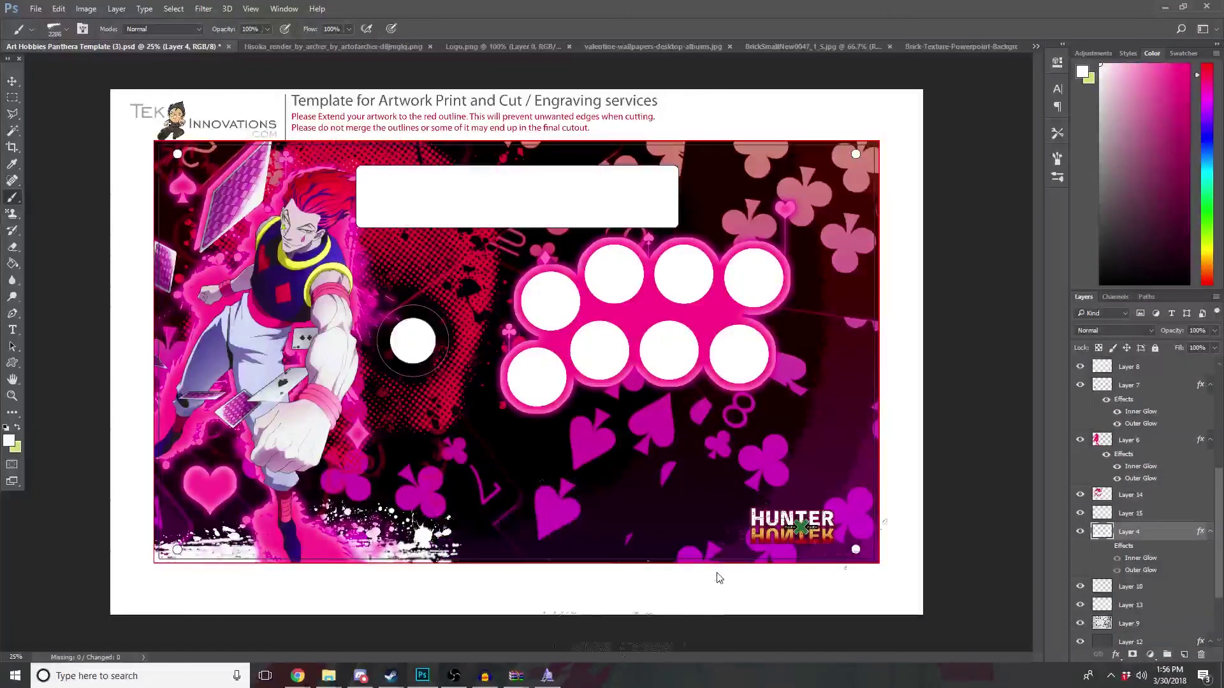
key(ctrl+alt+z)
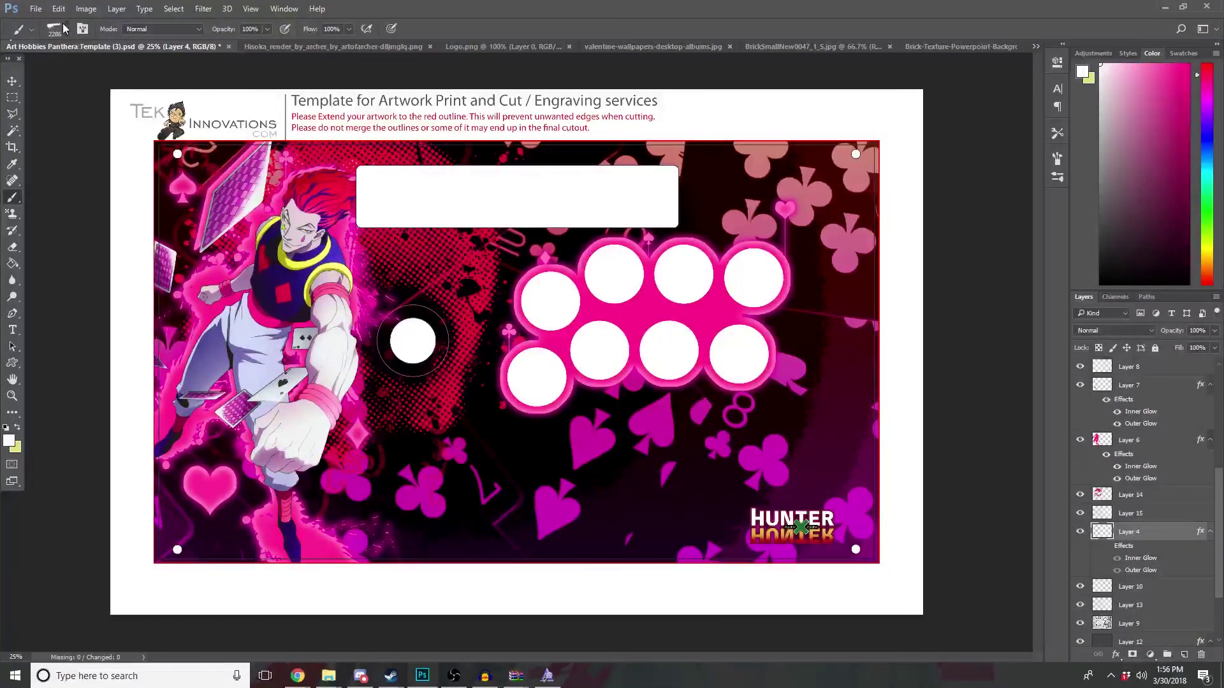
Step: Shrink the grunge brush and paint white speckles around the fourth button pair
click(64, 29)
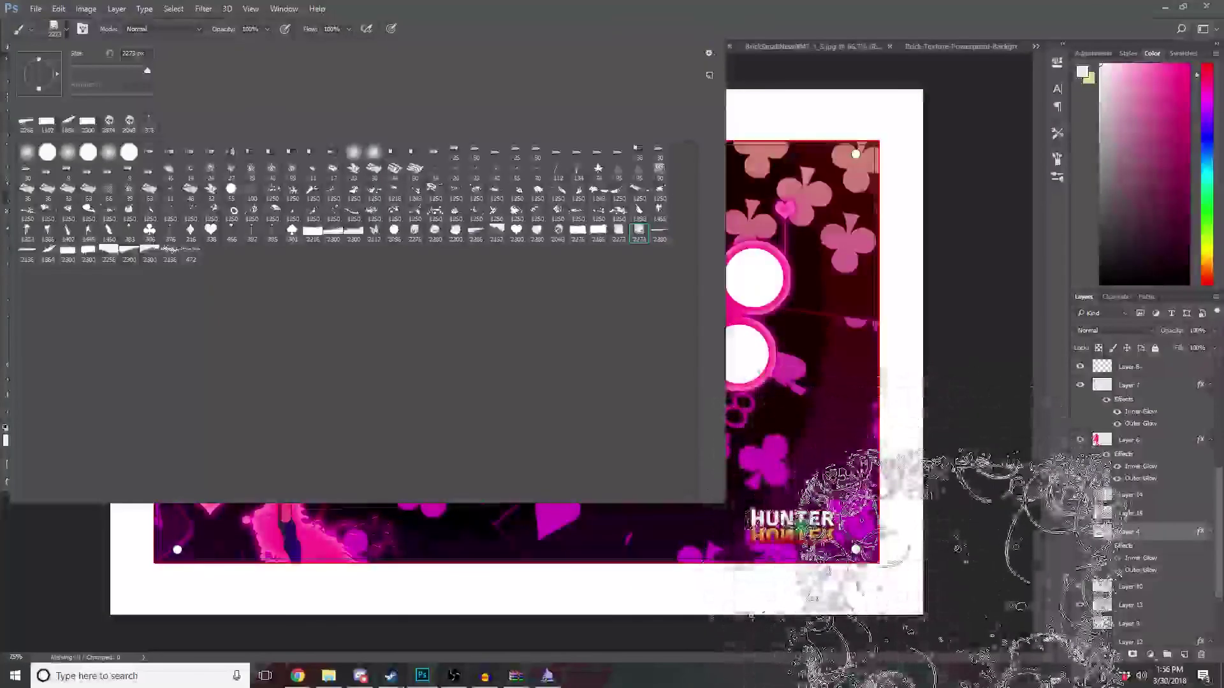
click(994, 567)
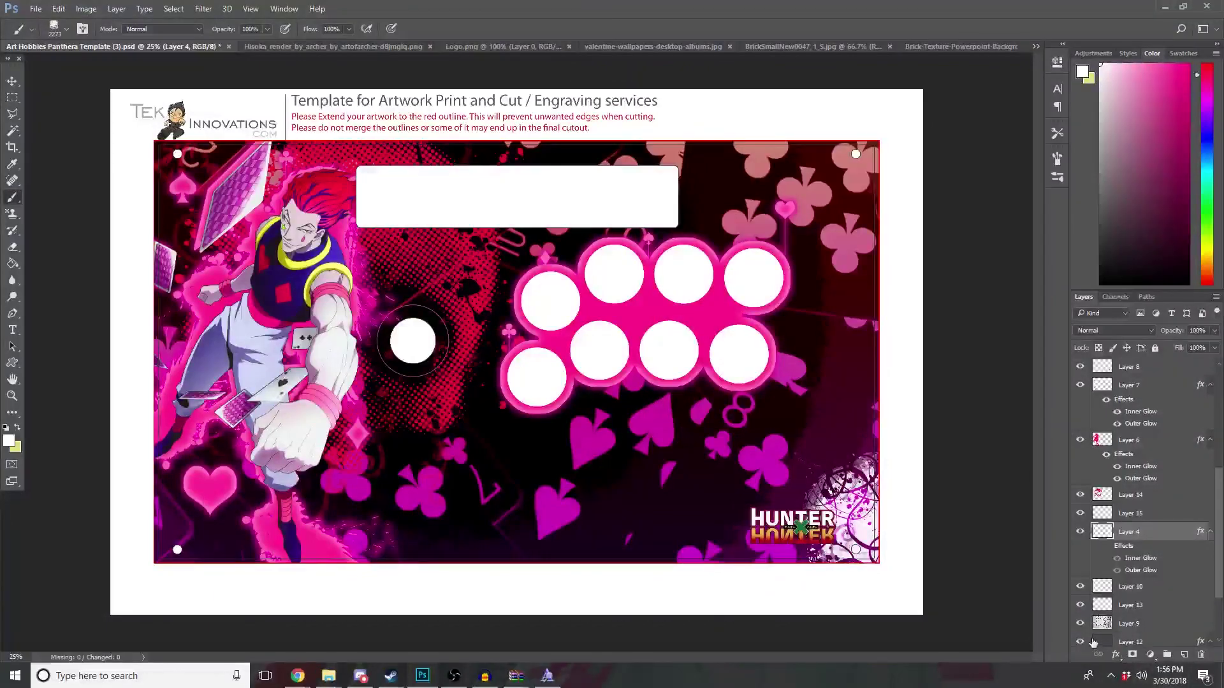
key(ctrl+z)
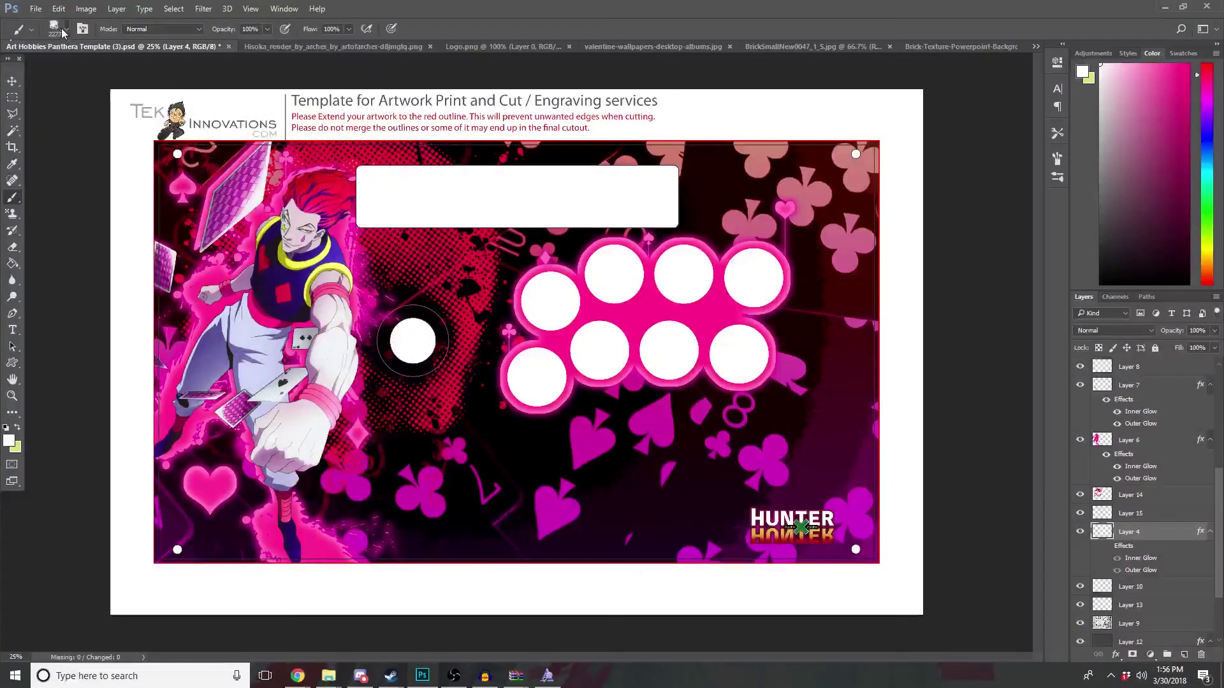
click(61, 28)
click(141, 65)
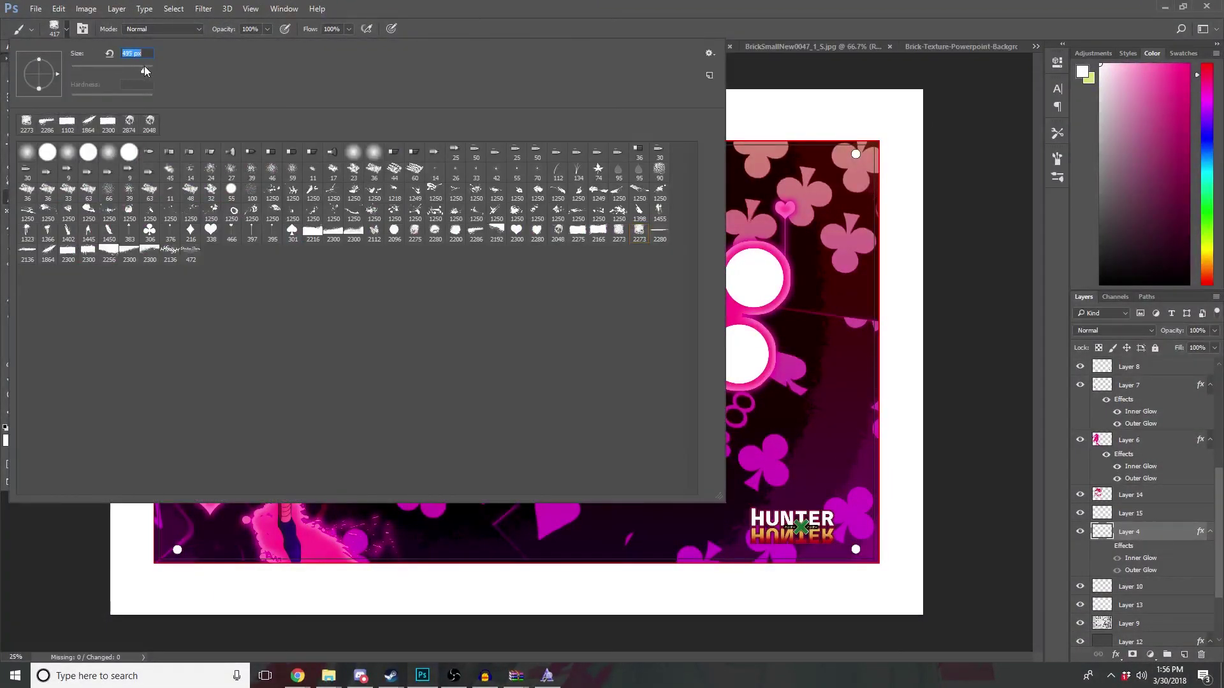
key(Return)
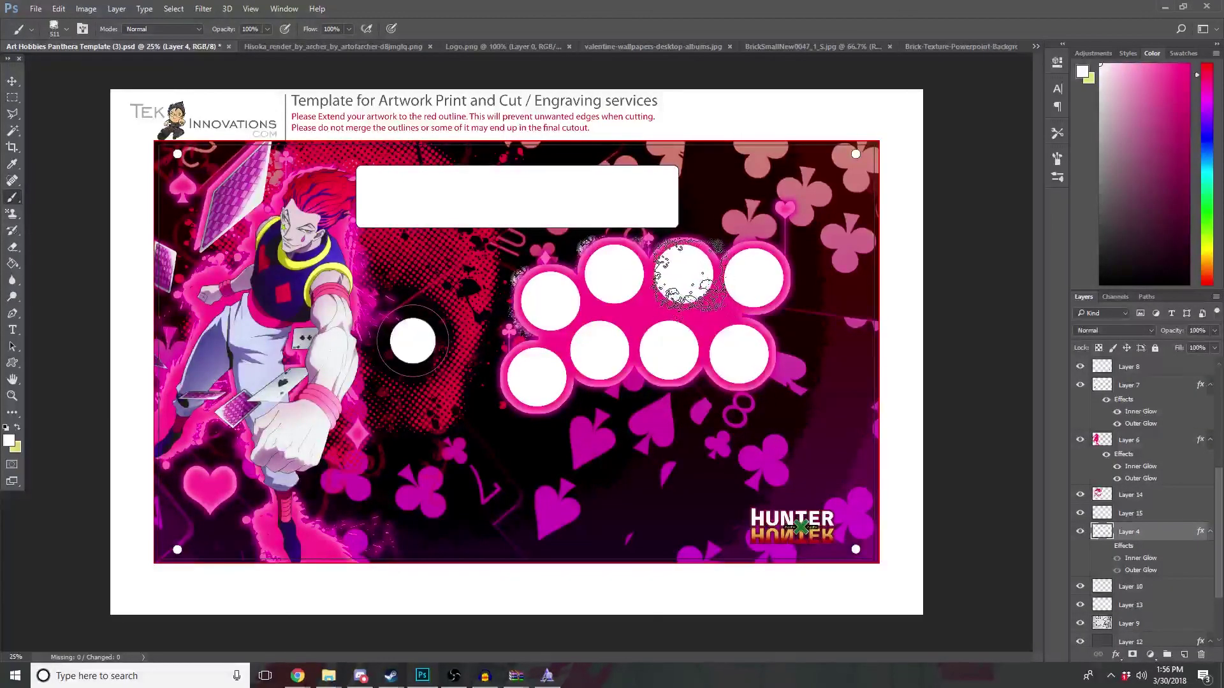
drag(685, 274, 753, 281)
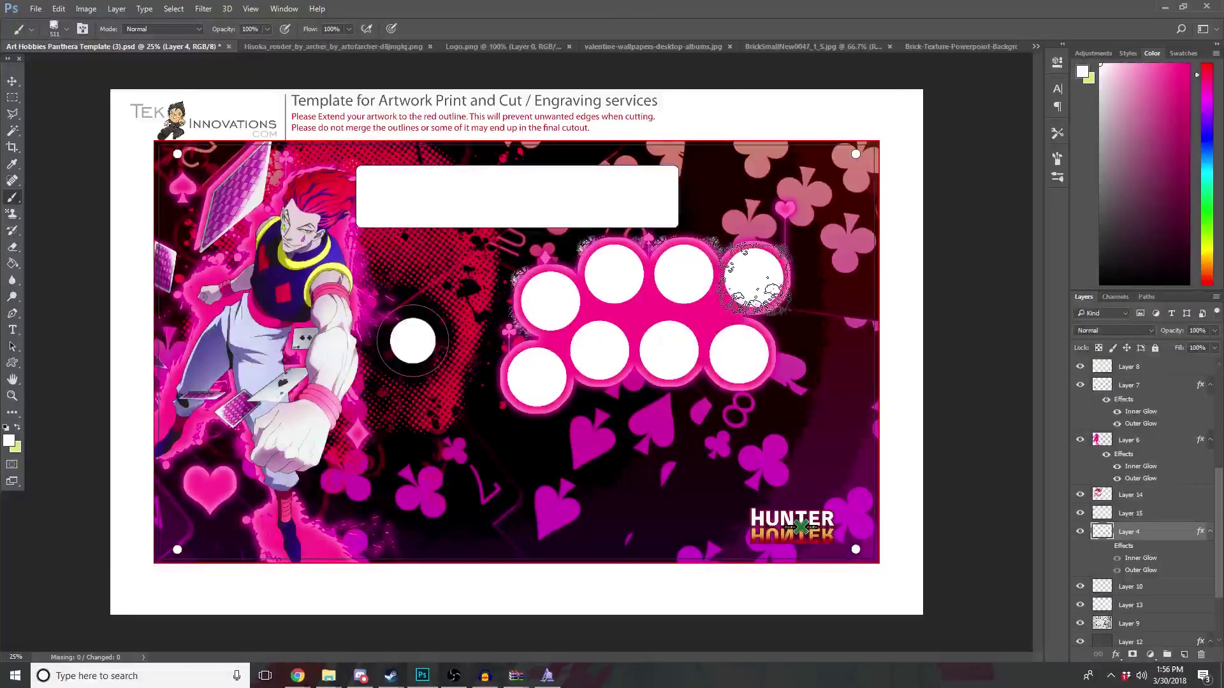
click(740, 355)
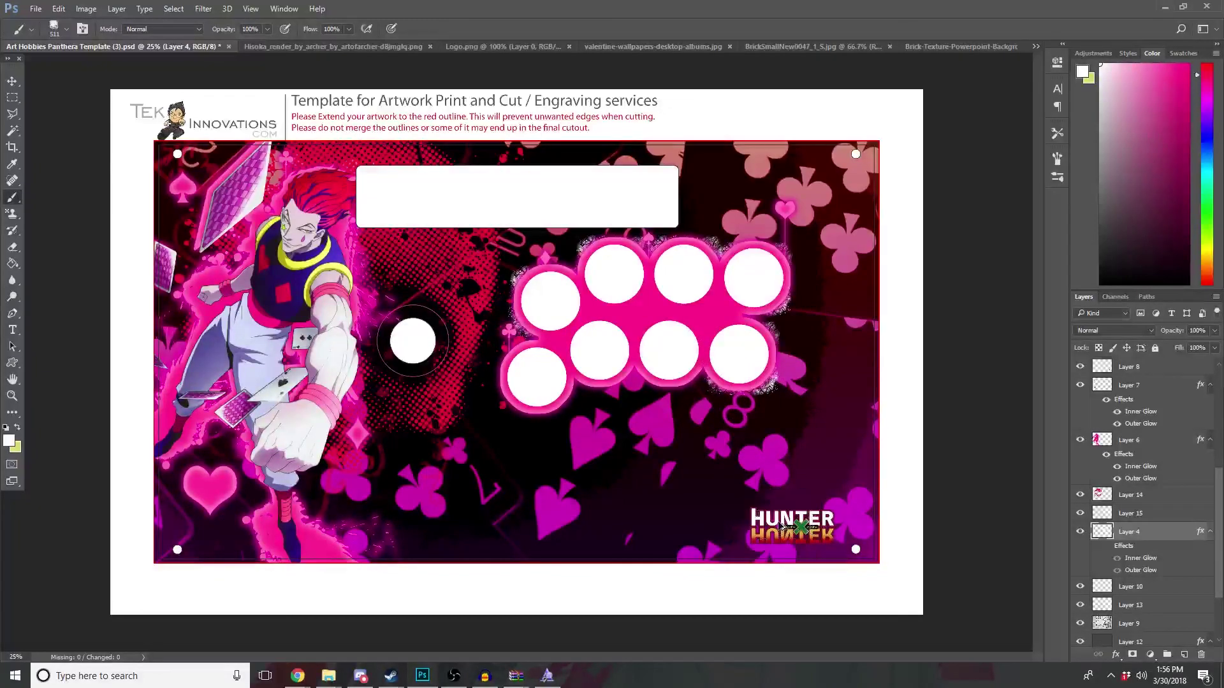
Step: Switch to the 2280 brush tip and paint grunge along the top button row
click(67, 29)
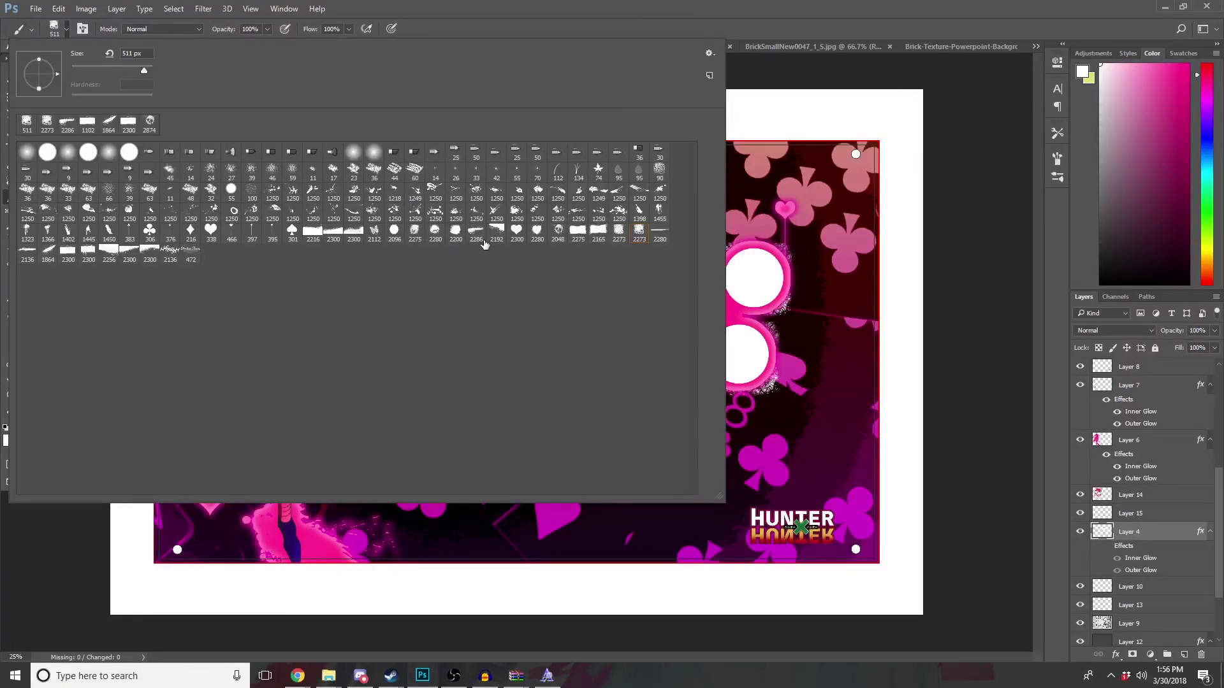
click(663, 239)
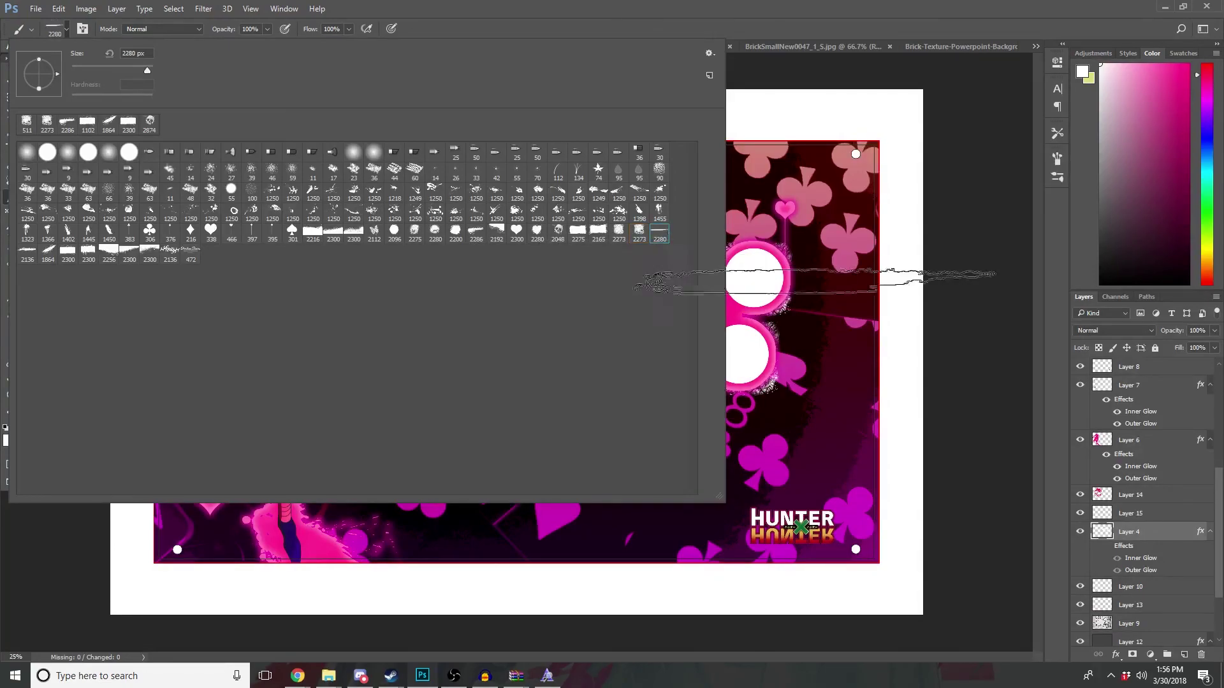
click(1047, 282)
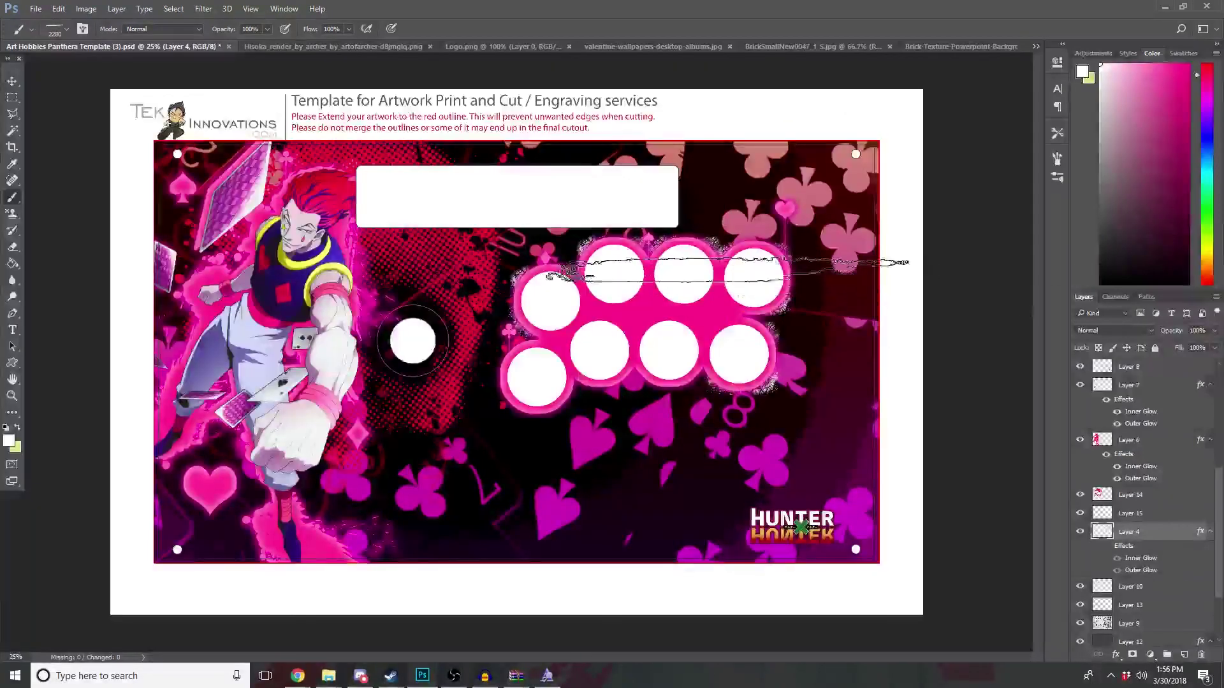
drag(725, 268, 554, 274)
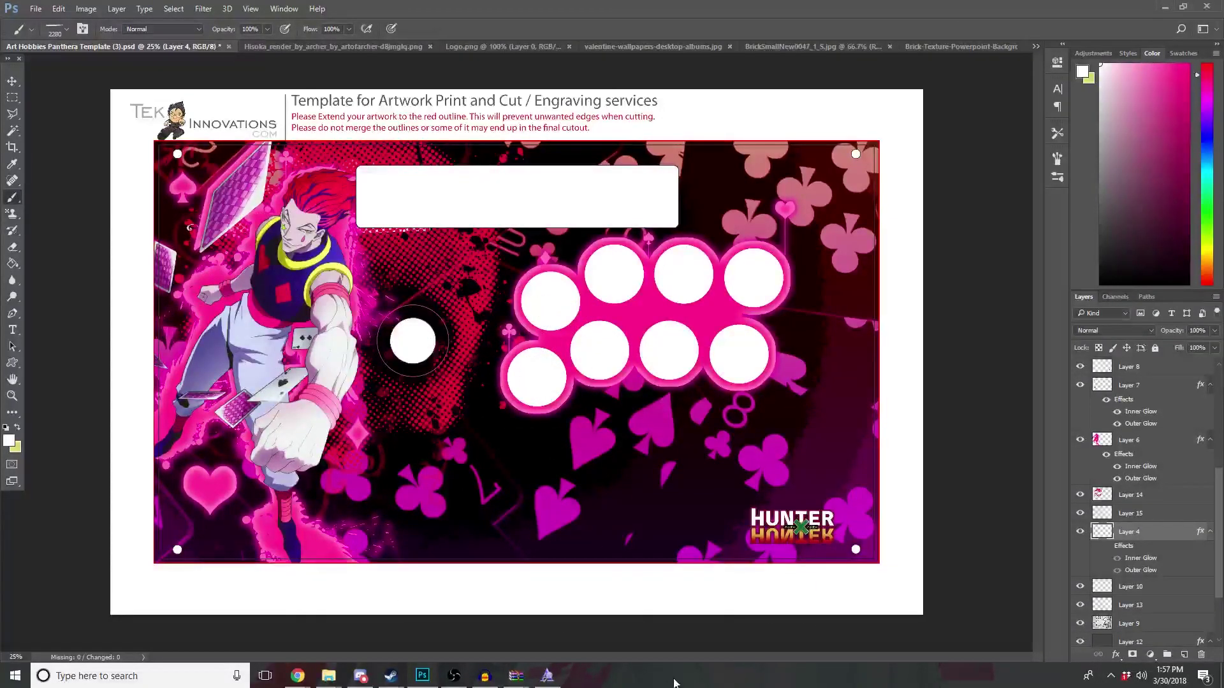
Step: Undo trial white strokes around the rectangle and bottom-left, switching to the 2136 px tip
mouse_move(360, 237)
mouse_down()
mouse_move(704, 227)
mouse_move(851, 193)
mouse_up()
key(ctrl+z)
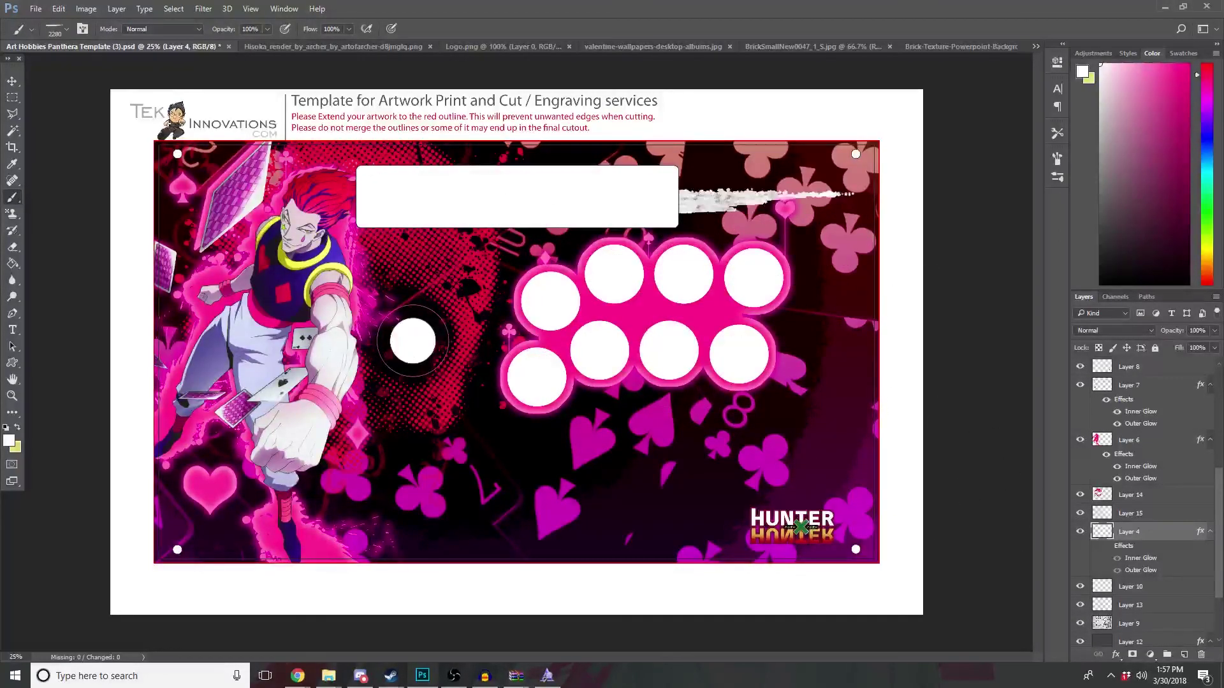
key(ctrl+z)
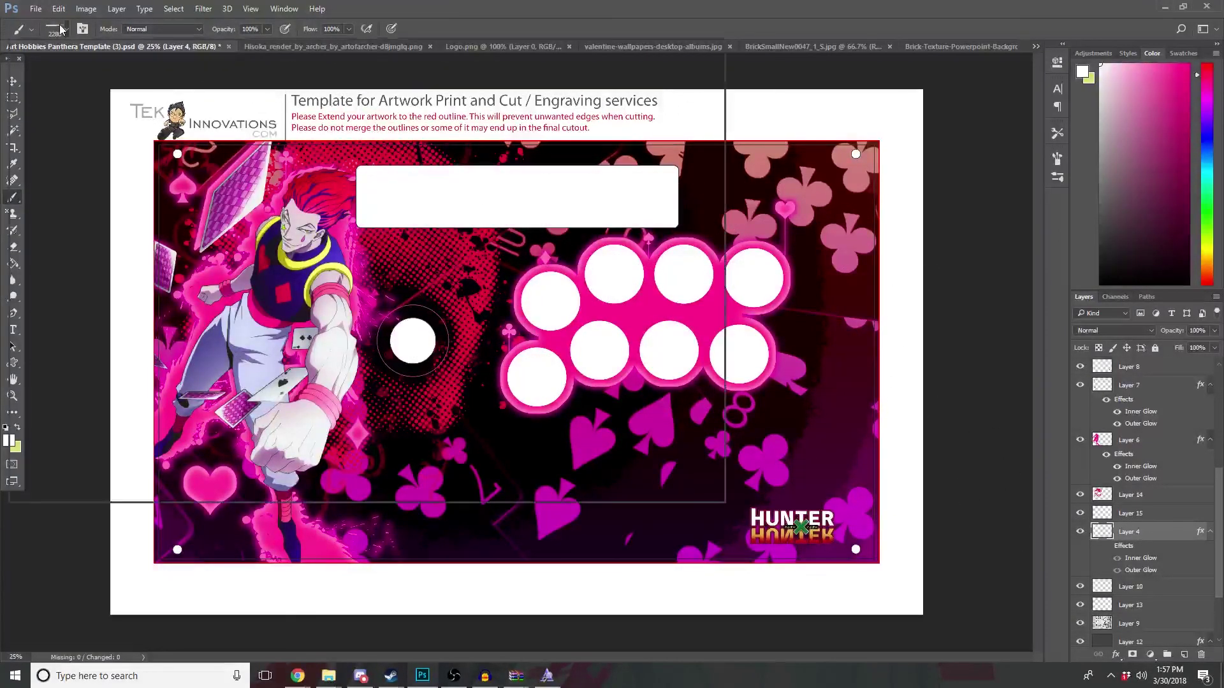
click(64, 30)
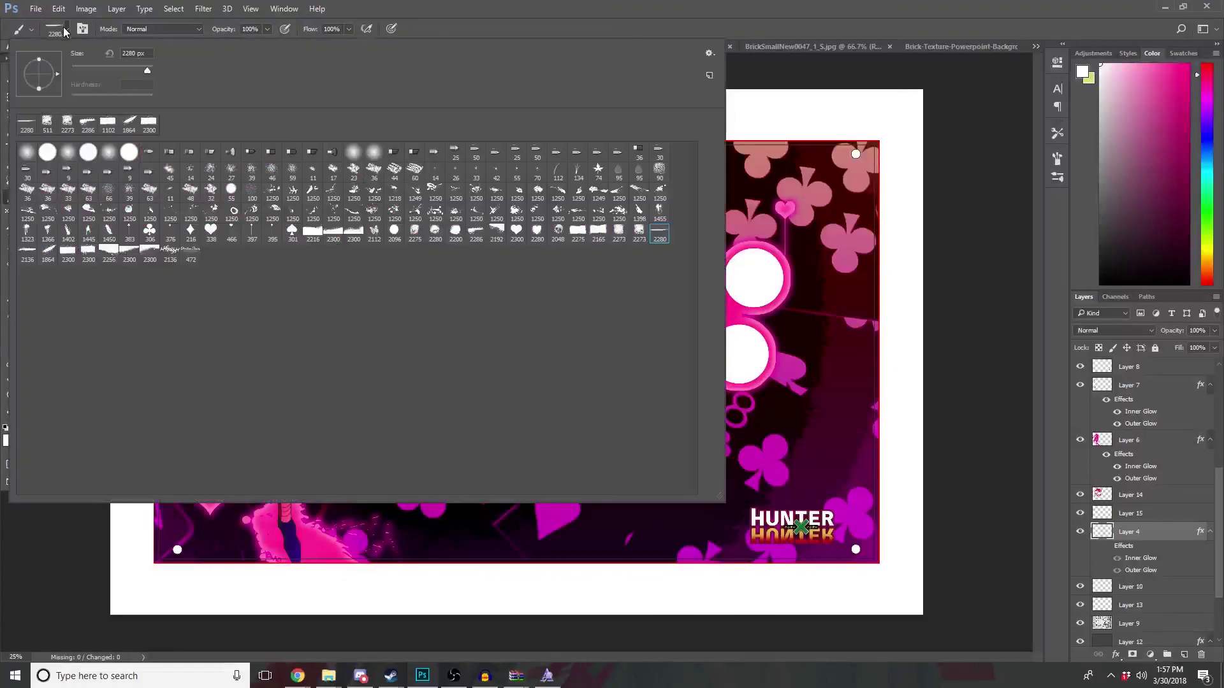
click(168, 258)
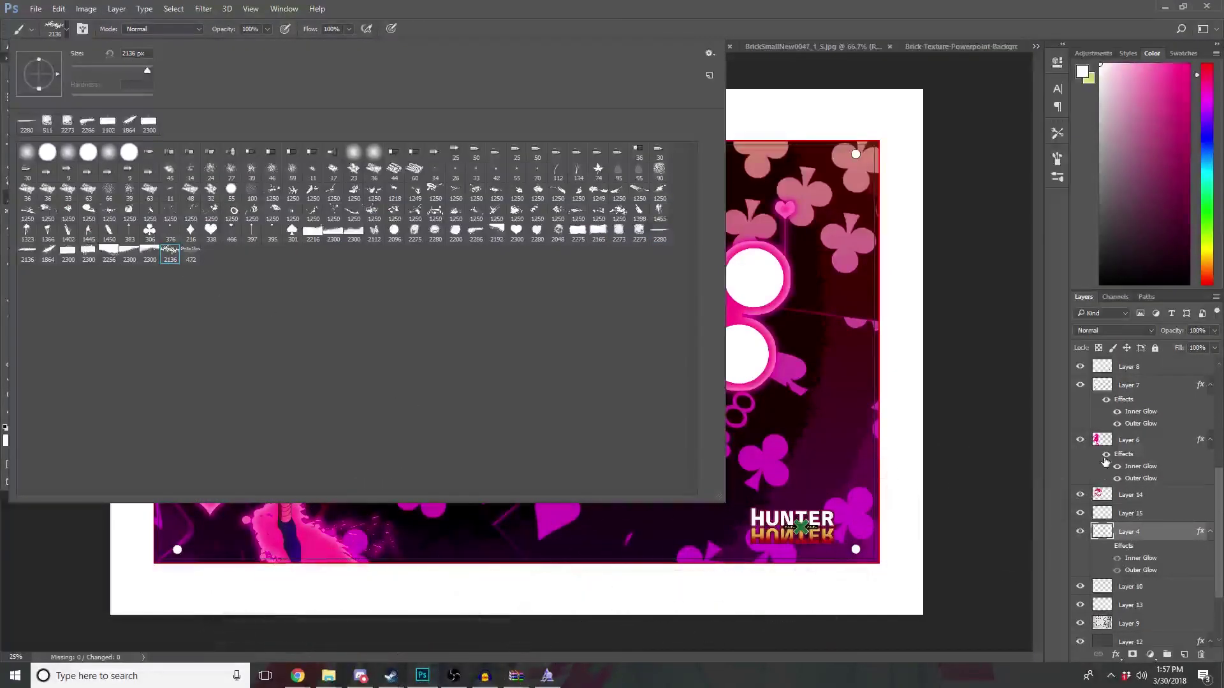
click(1054, 434)
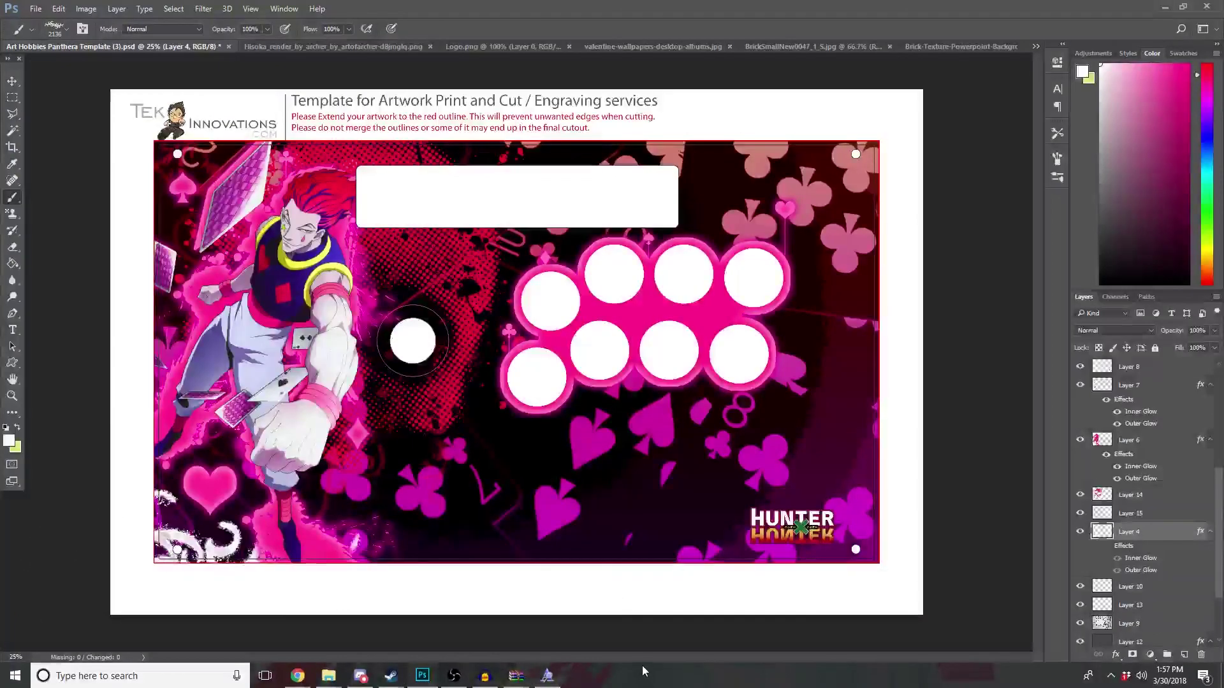
key(ctrl+z)
Step: Stamp a white 2300 px splatter top-left and a 180°-rotated floral grunge bottom-right
click(69, 29)
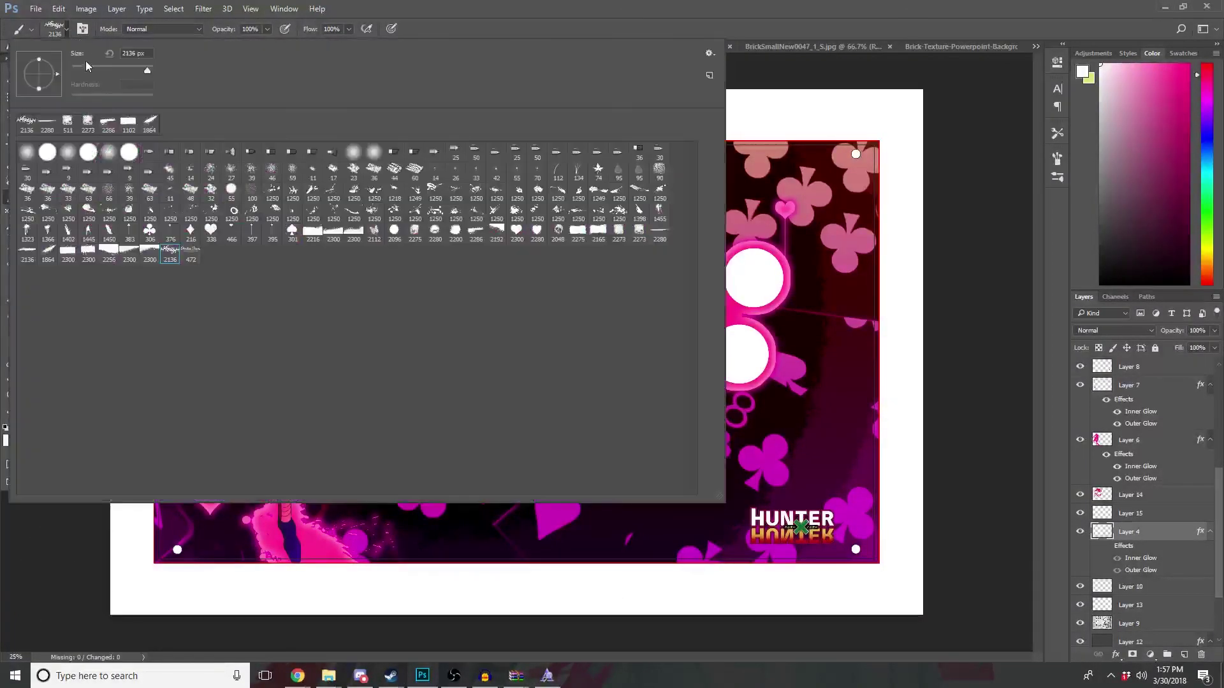
click(131, 255)
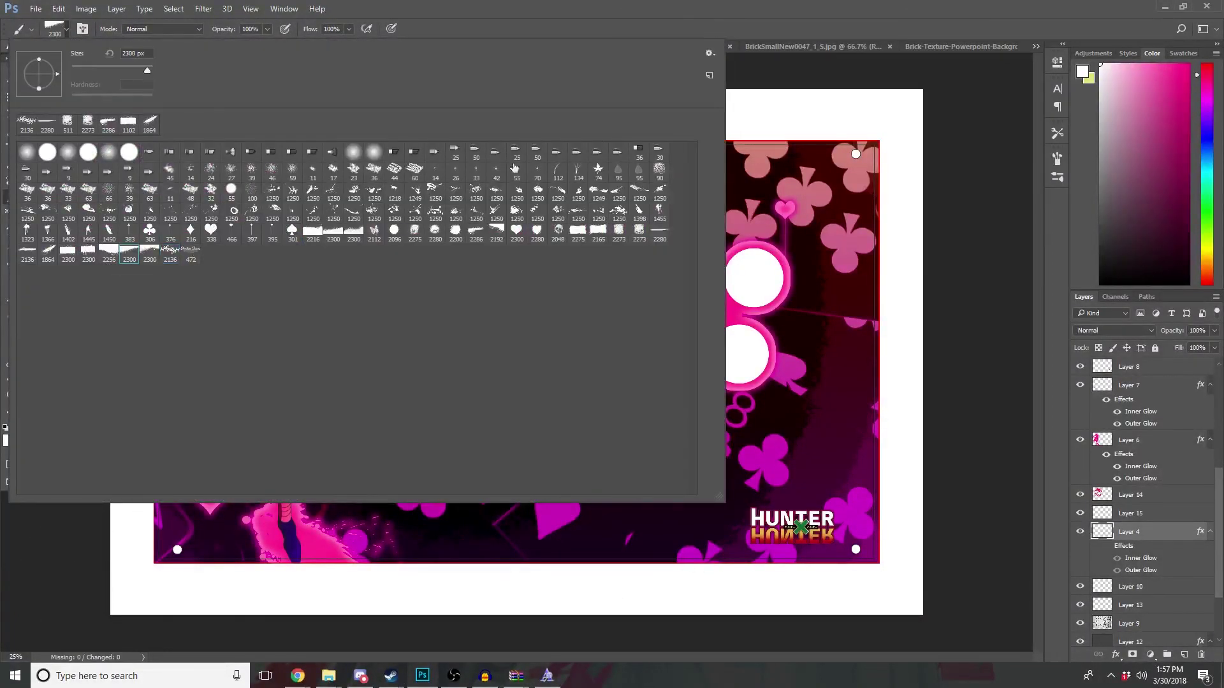
click(856, 34)
click(227, 114)
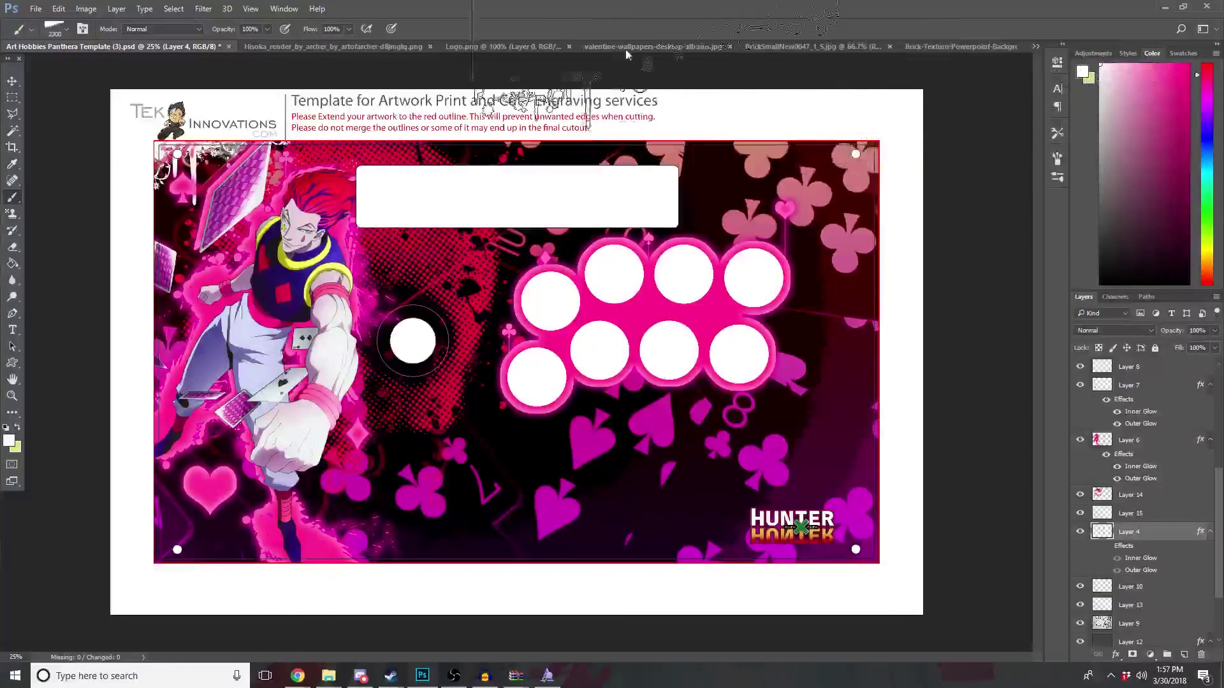
click(64, 32)
click(19, 73)
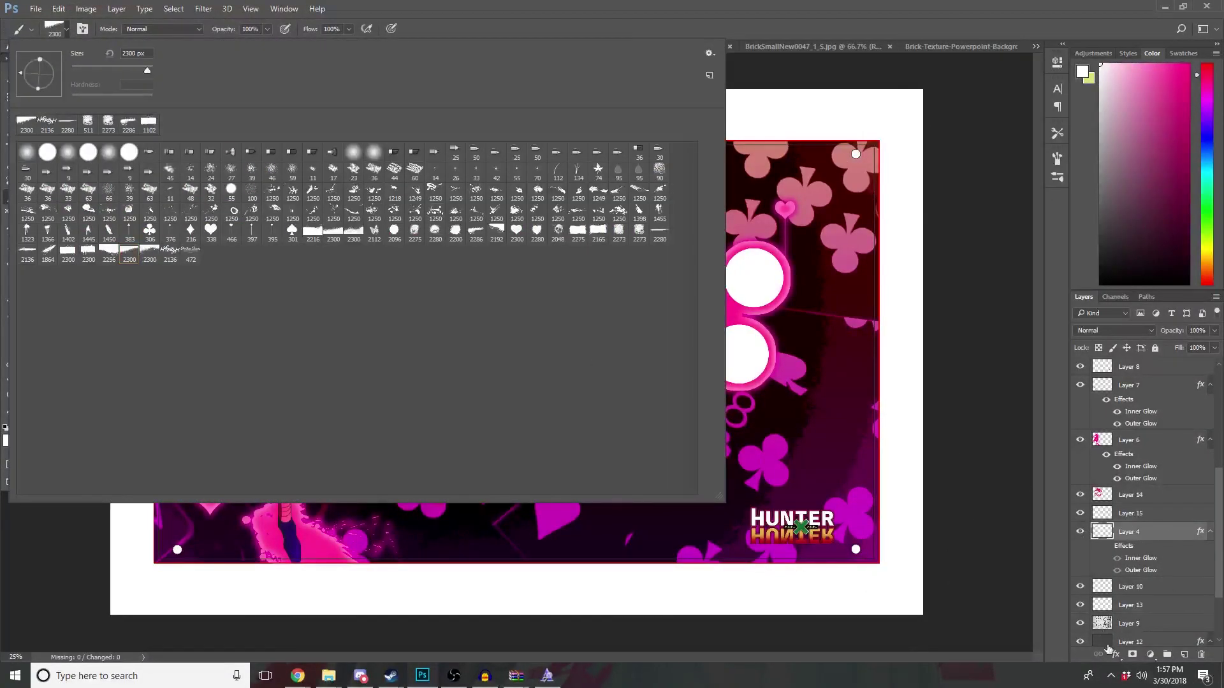
key(Return)
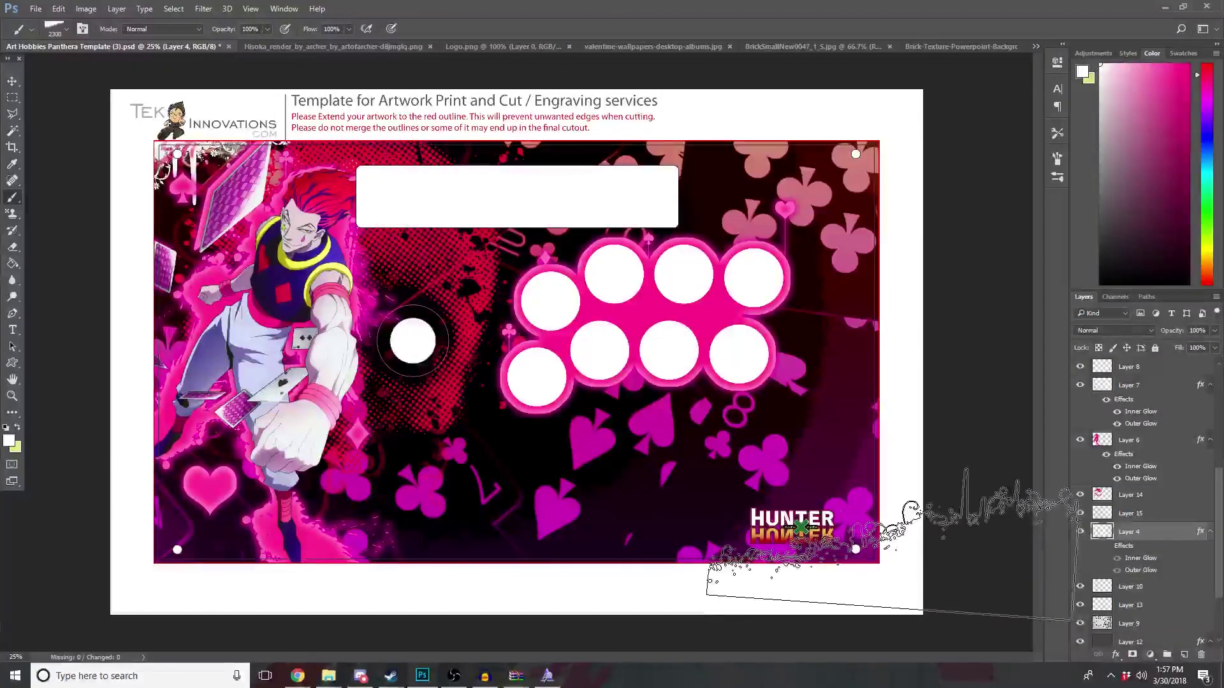
click(899, 542)
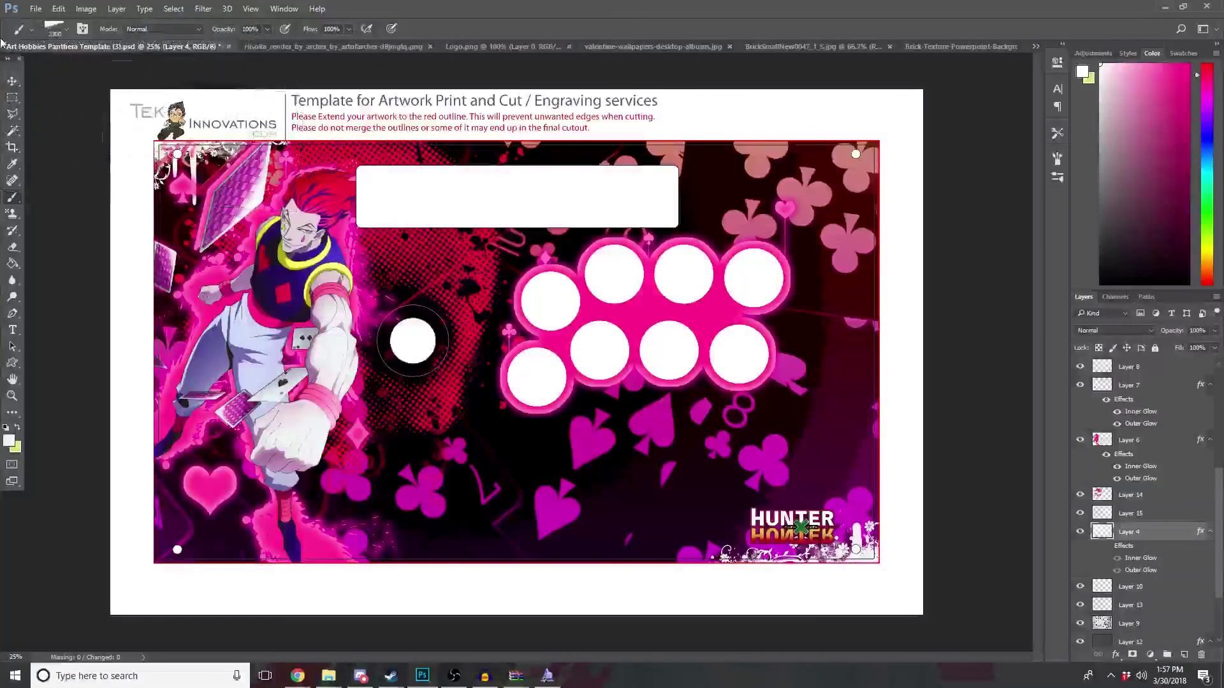
Step: Try 2300 px tips in the bottom-left corner, ending with a white swirl flourish there
click(63, 33)
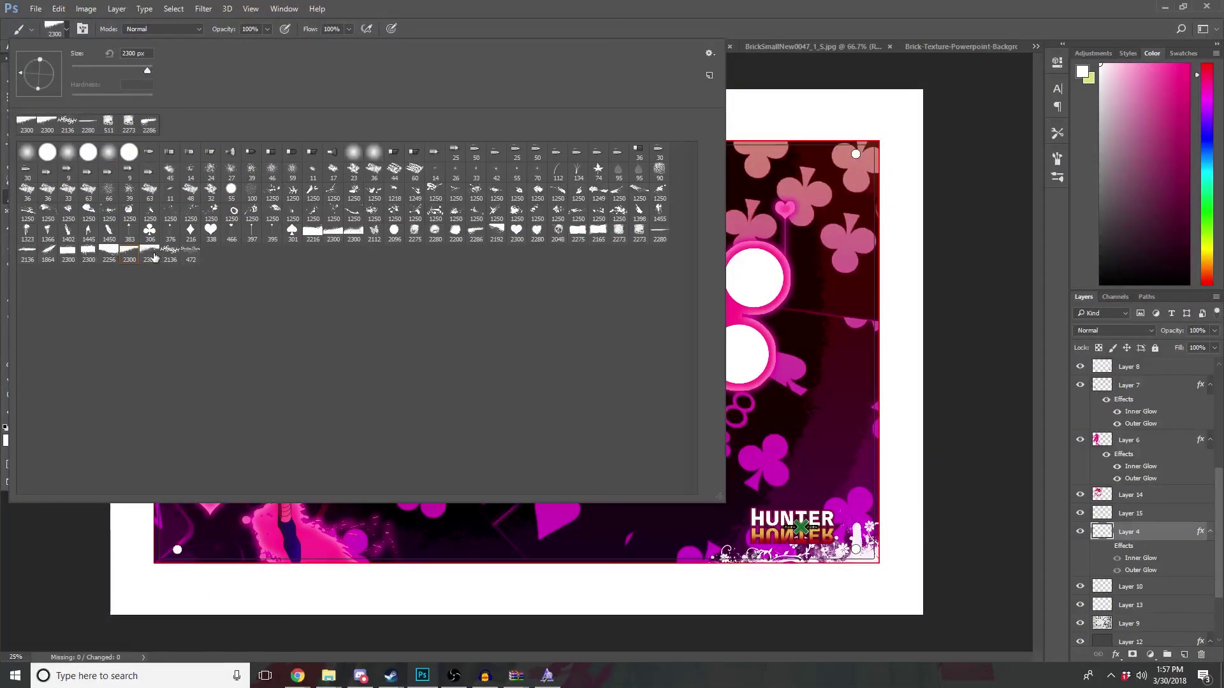
click(88, 253)
click(945, 146)
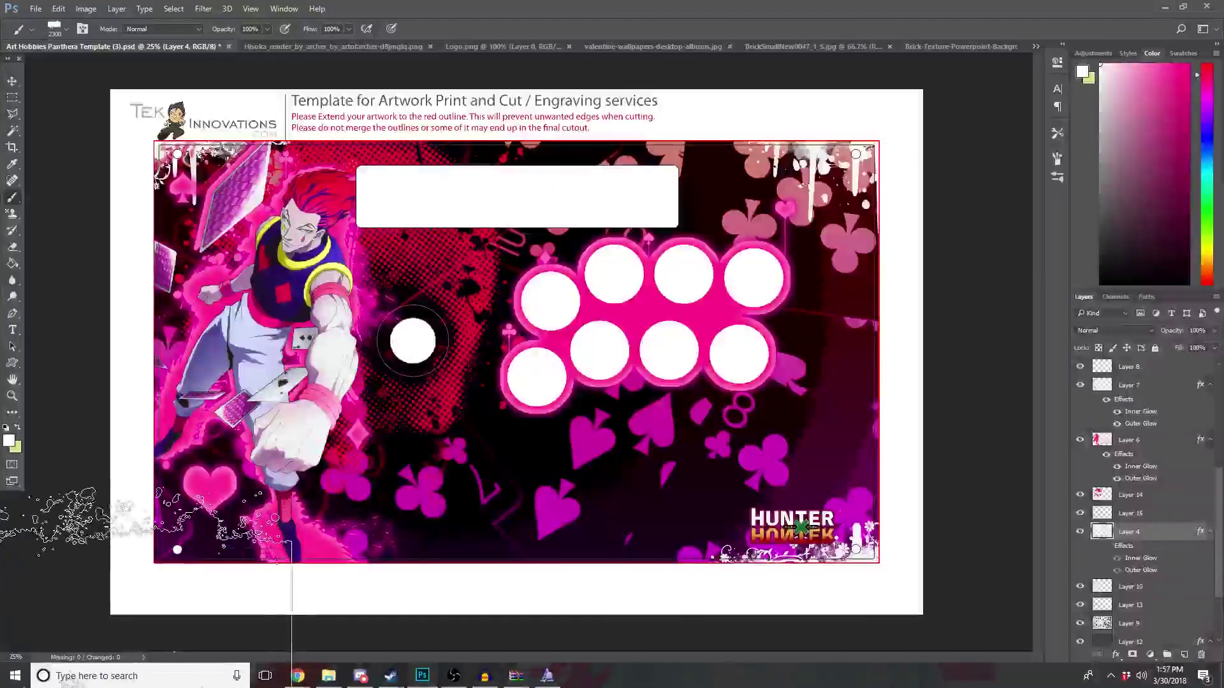
click(147, 574)
key(ctrl+z)
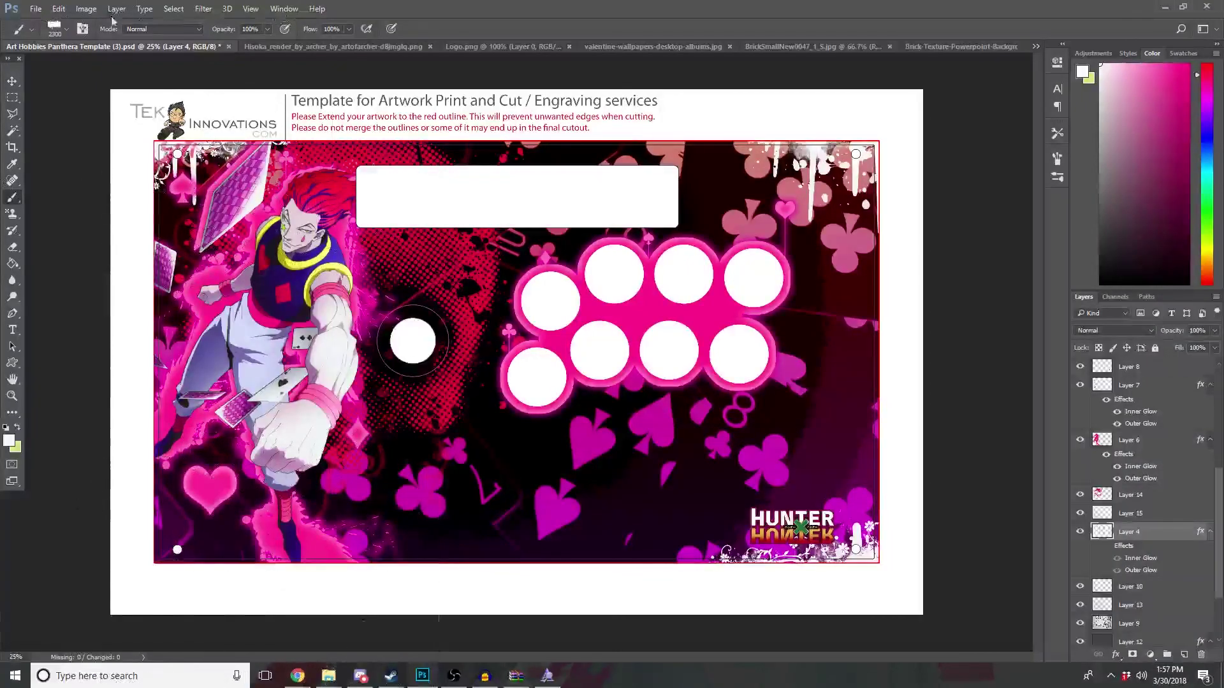
click(67, 31)
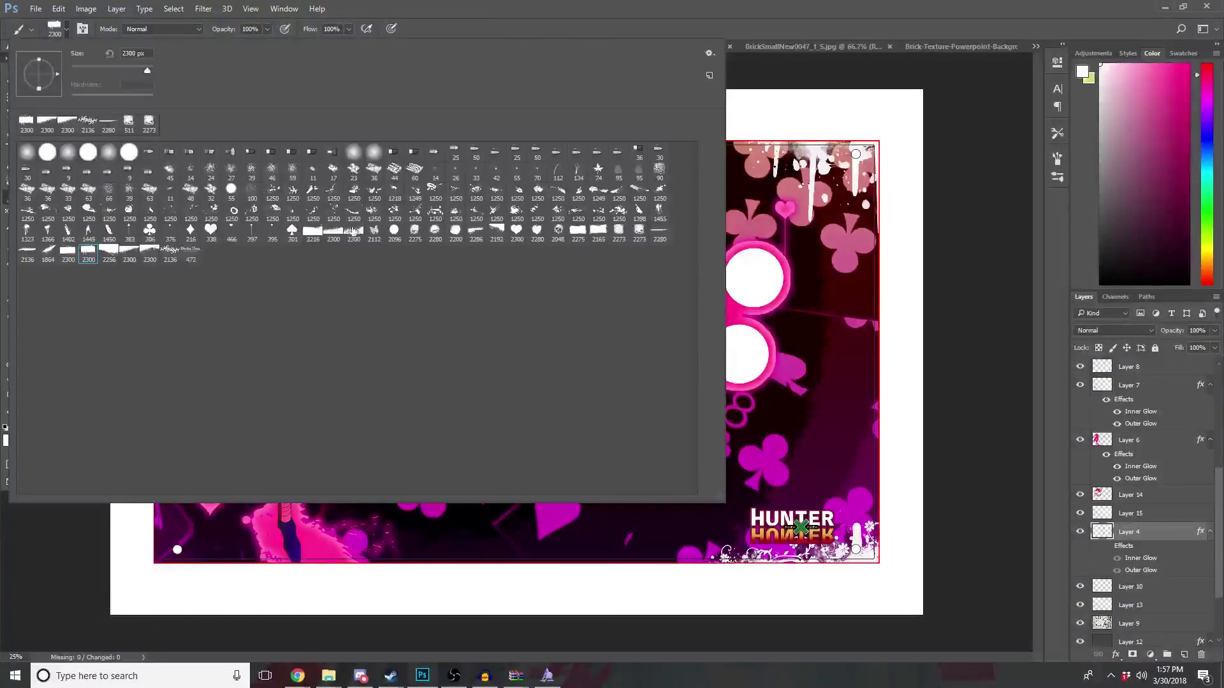
click(353, 234)
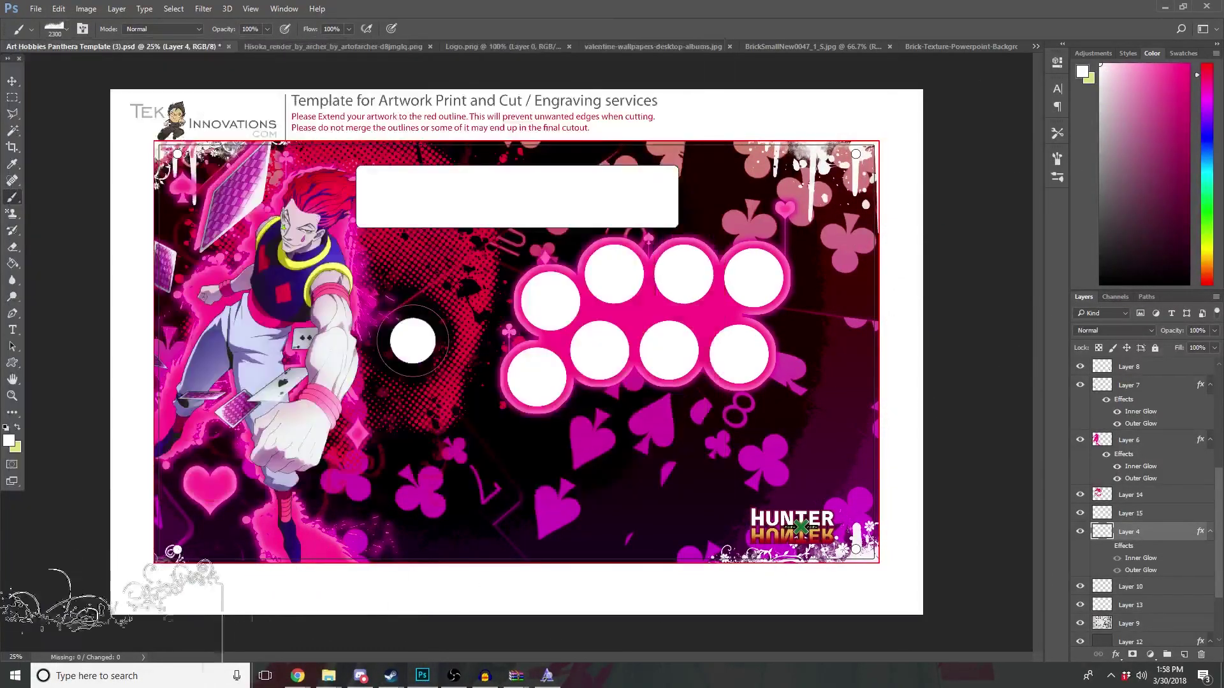
click(96, 583)
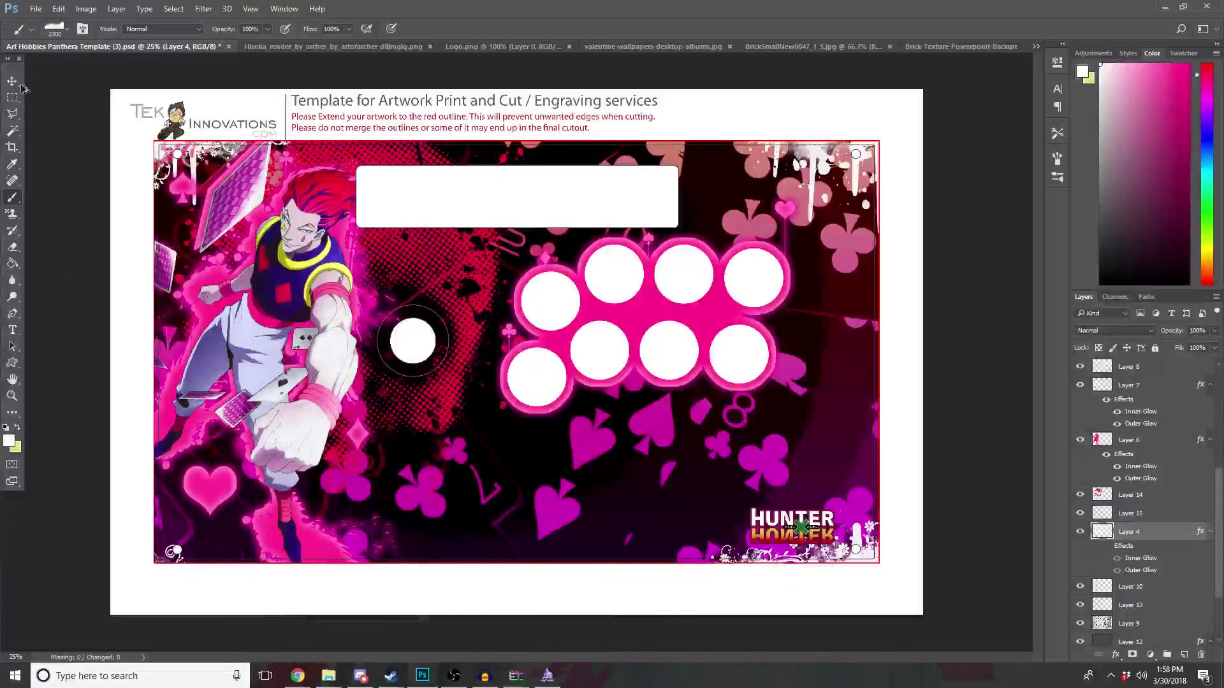
click(68, 28)
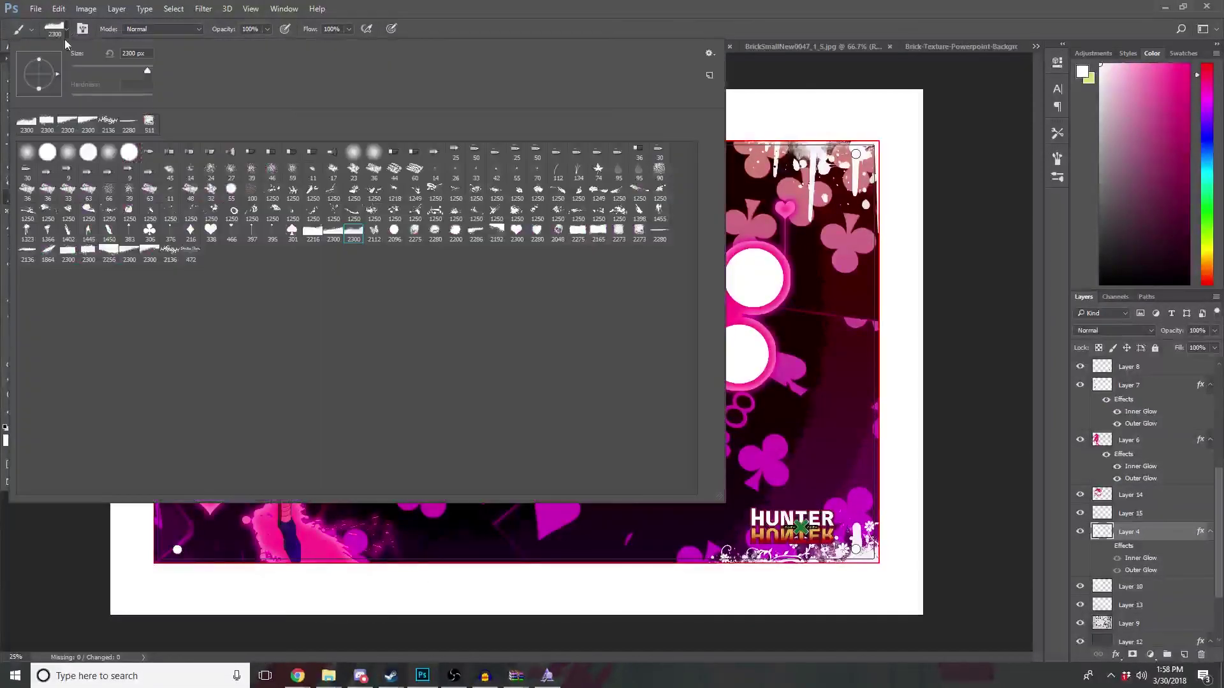
click(88, 252)
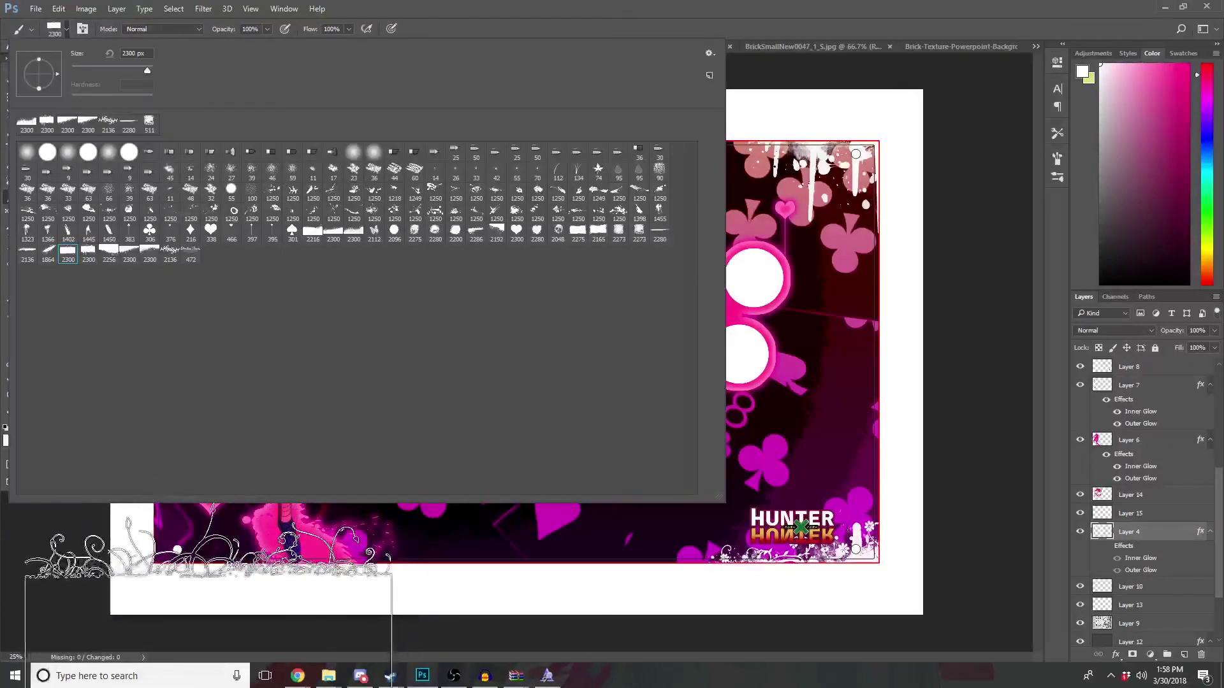
click(211, 574)
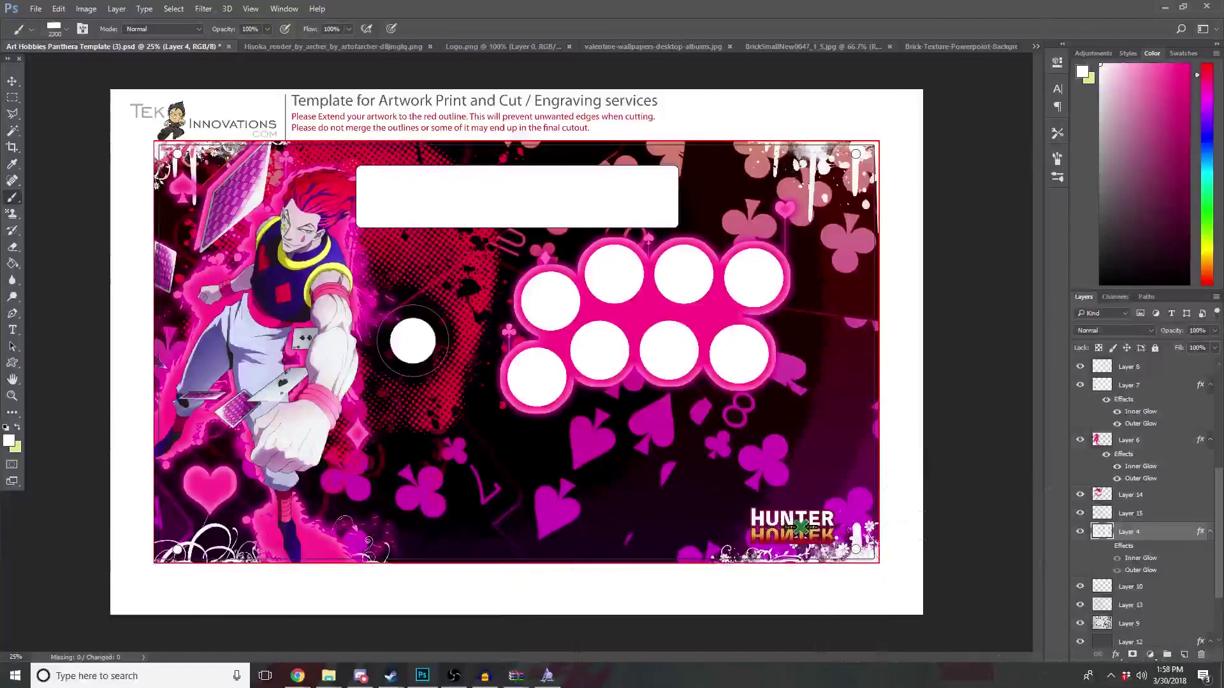
Step: Open Save As for the Panthera template and show the Save as type format list
click(58, 8)
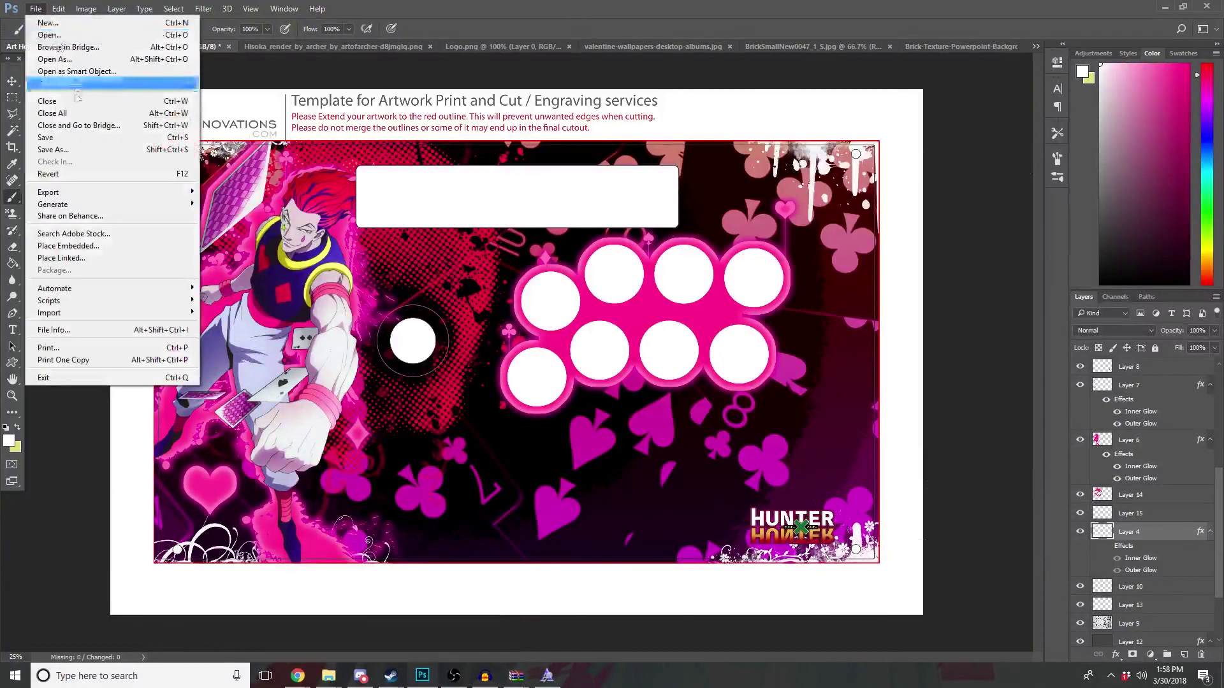
click(62, 420)
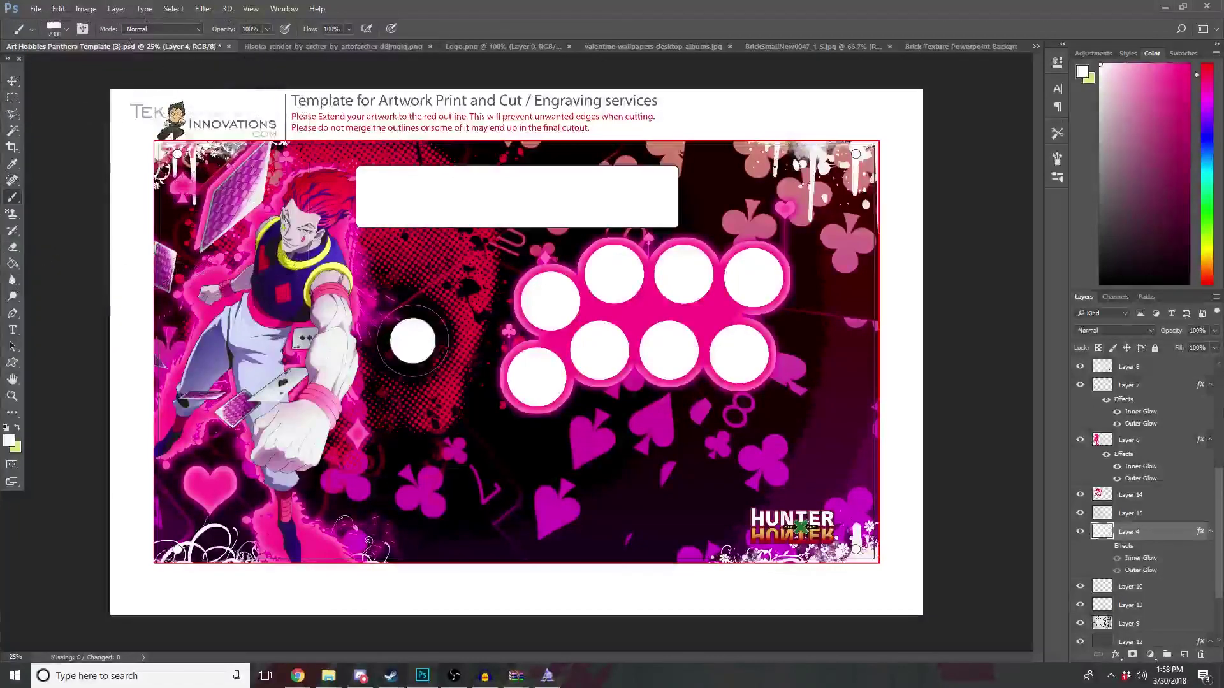
click(12, 98)
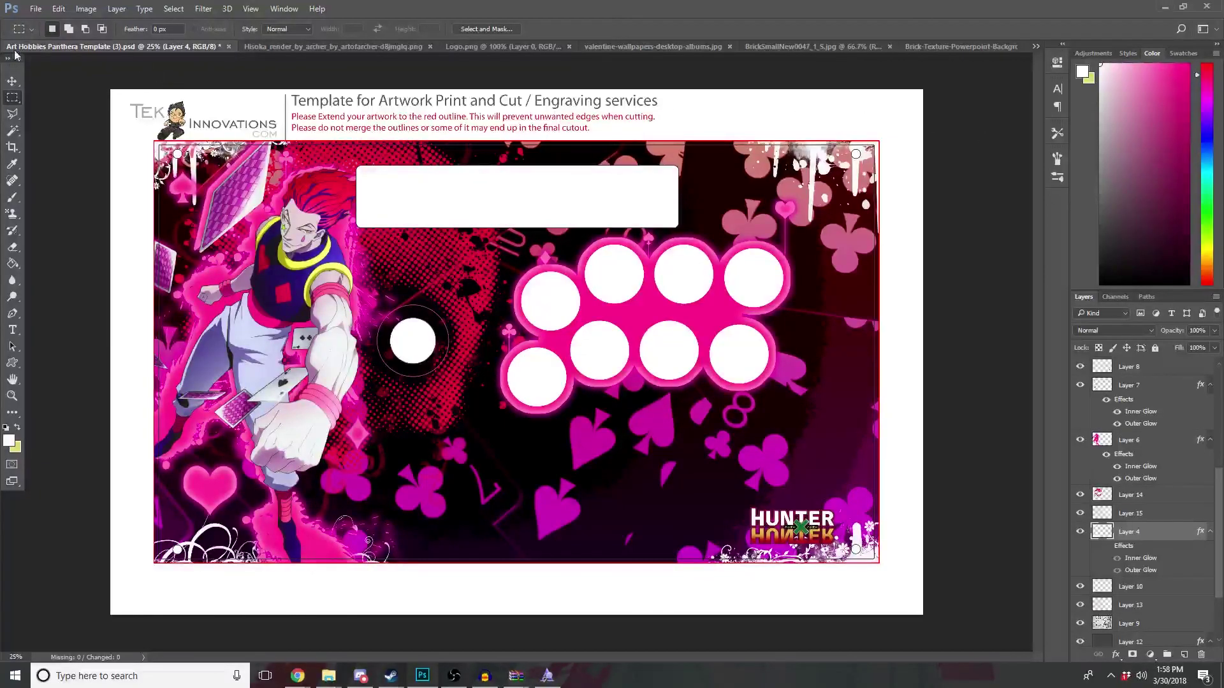
click(36, 9)
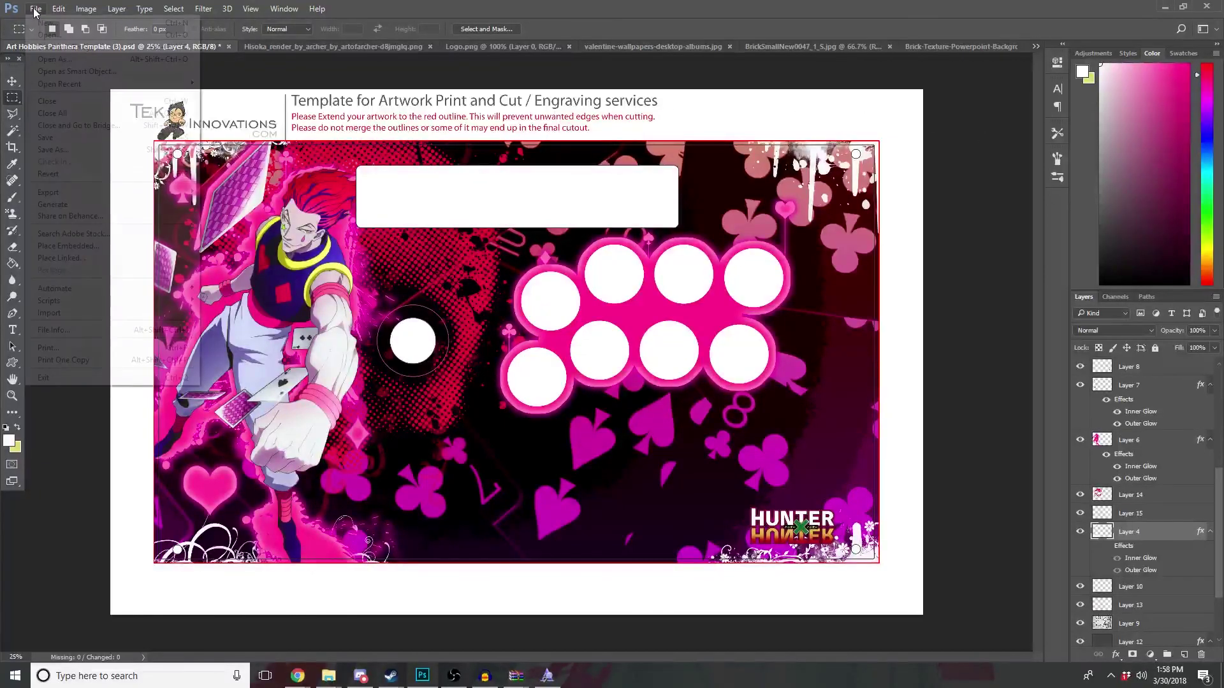
click(67, 151)
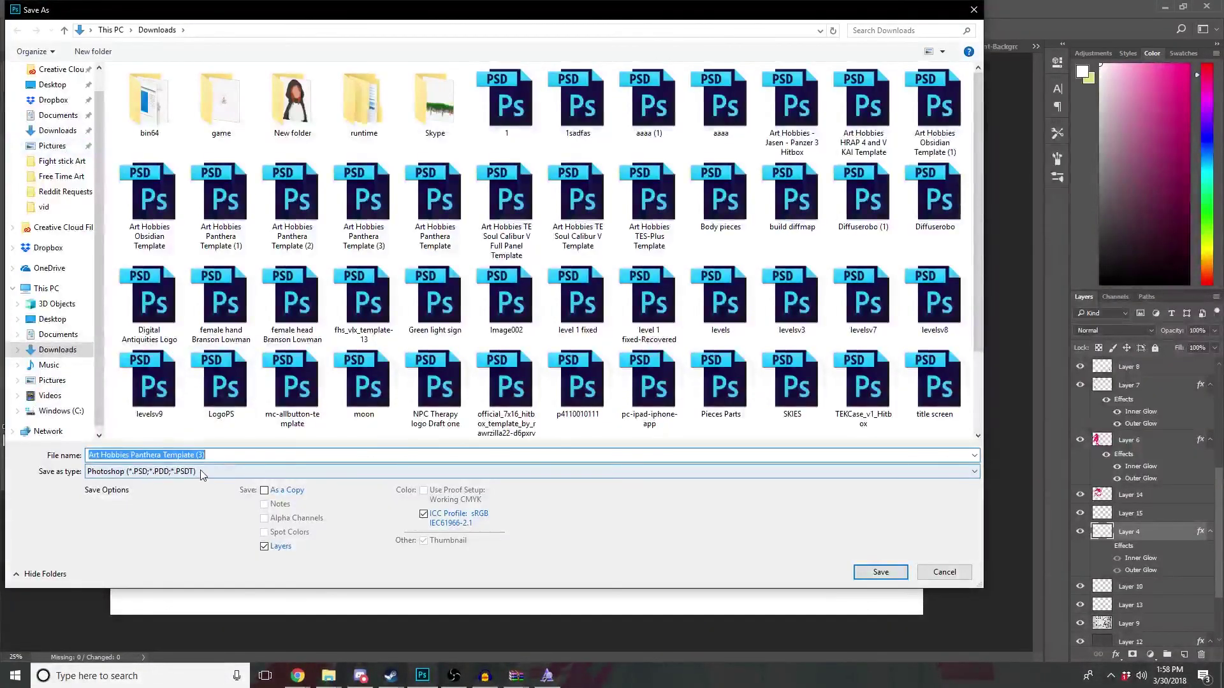
click(201, 471)
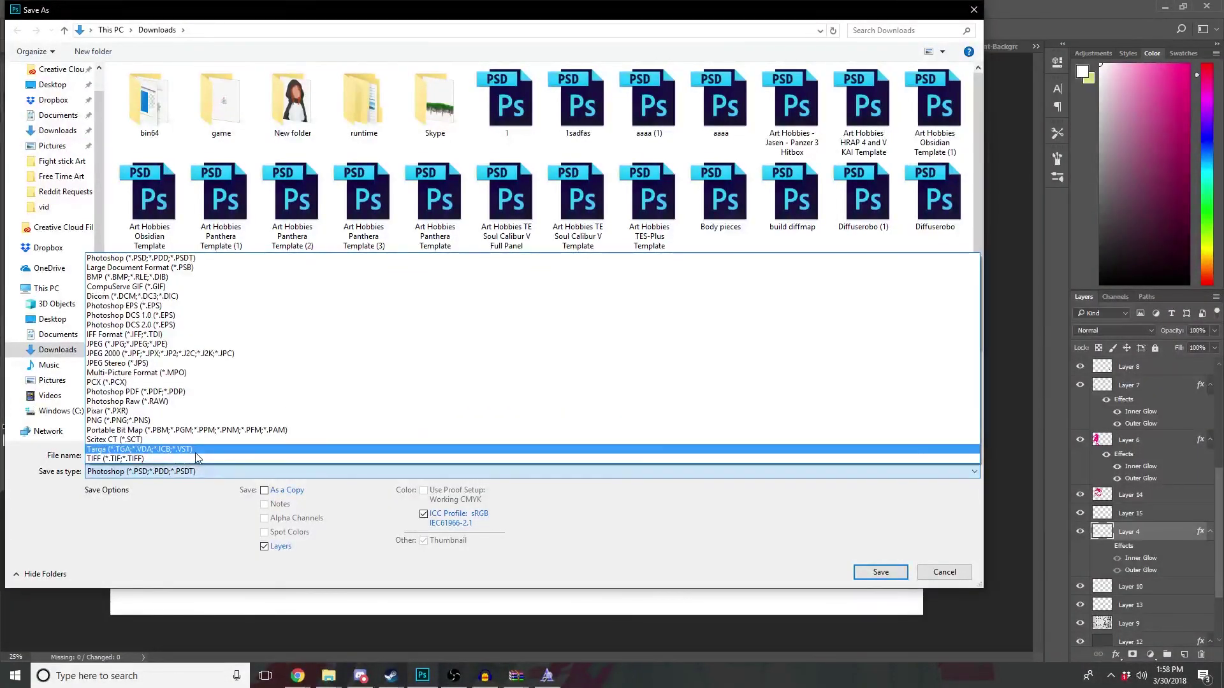
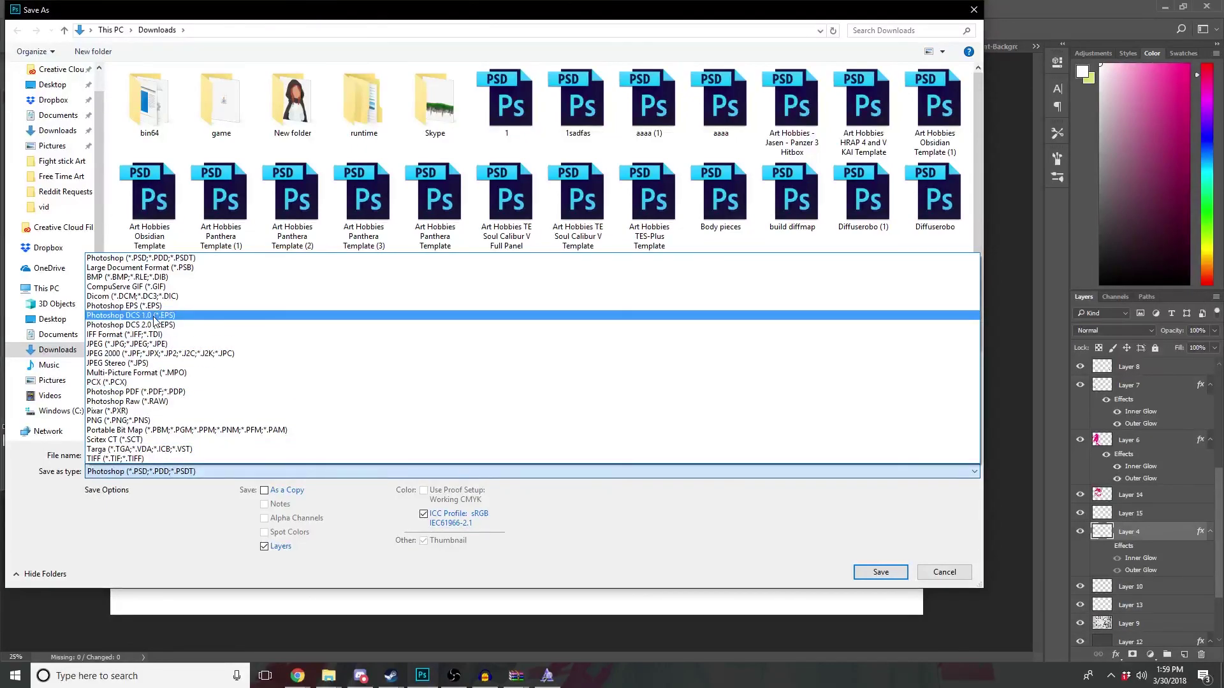
Step: Save the template as 'Art Hobbies Panthera Hisoka.psd' in Fight stick Art, keeping maximum compatibility
click(268, 531)
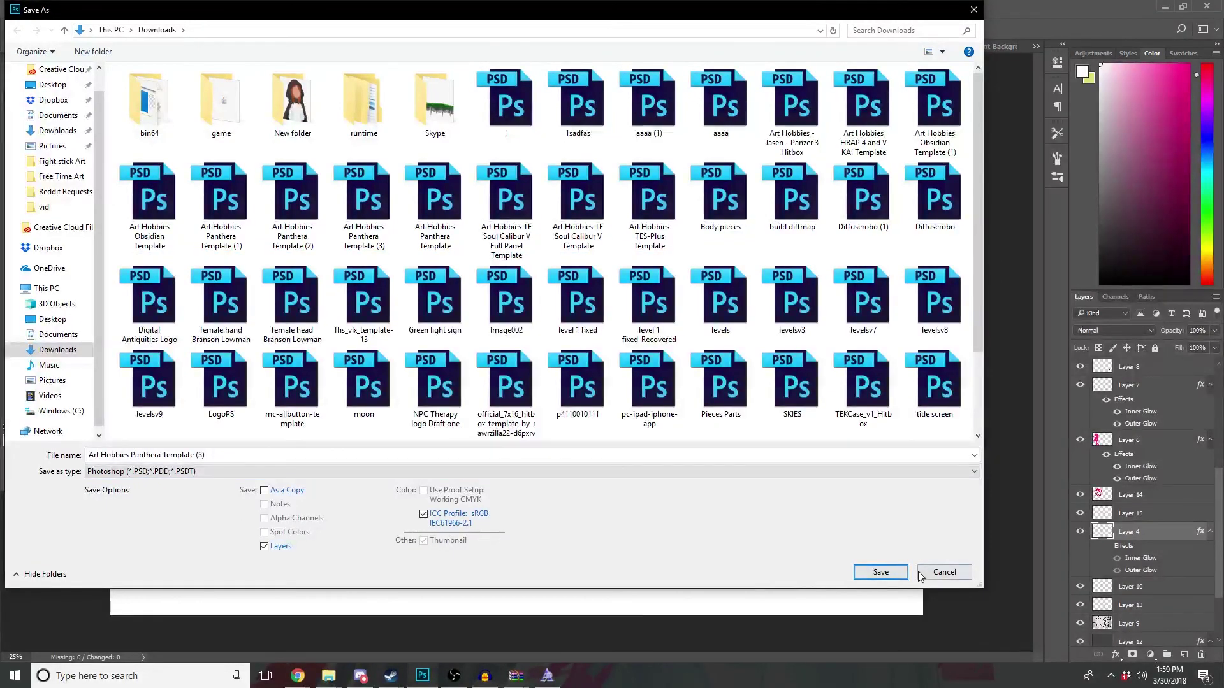
click(941, 574)
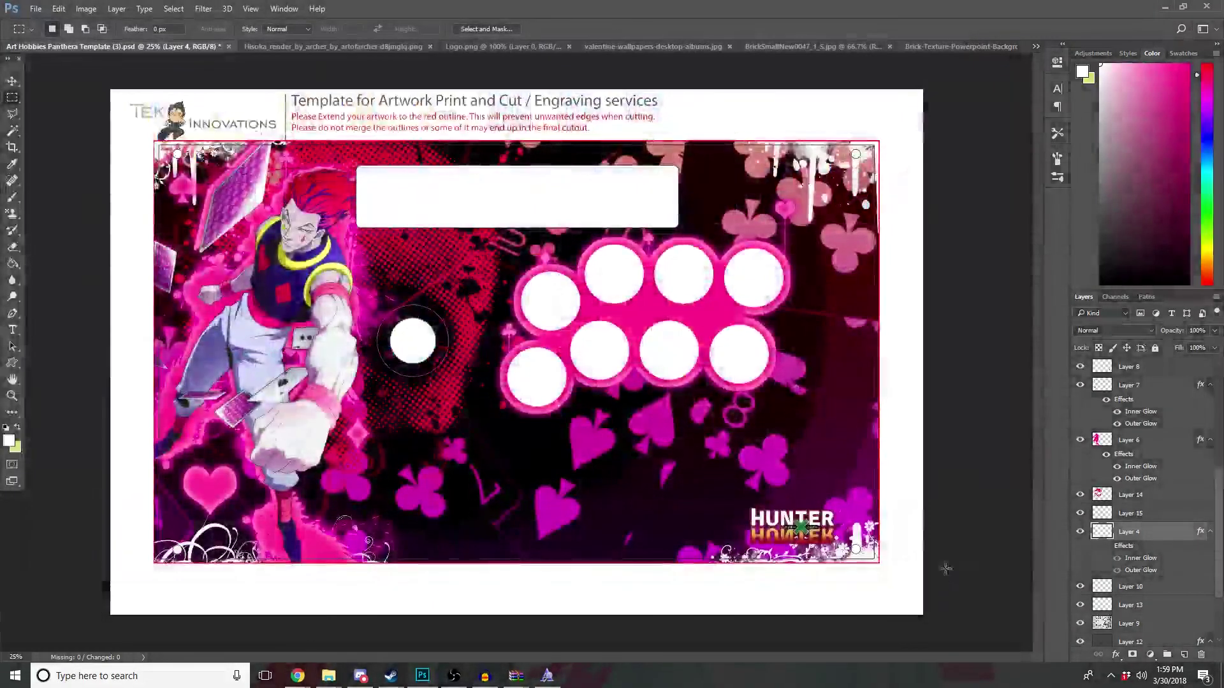
click(35, 8)
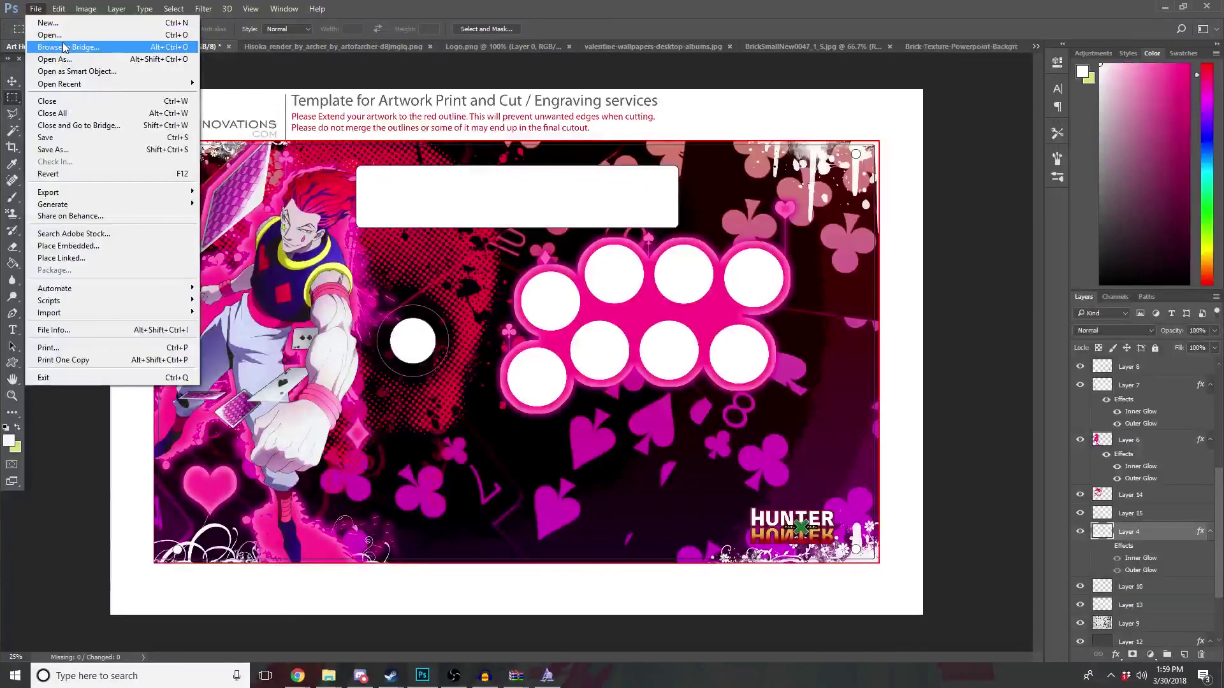
click(72, 148)
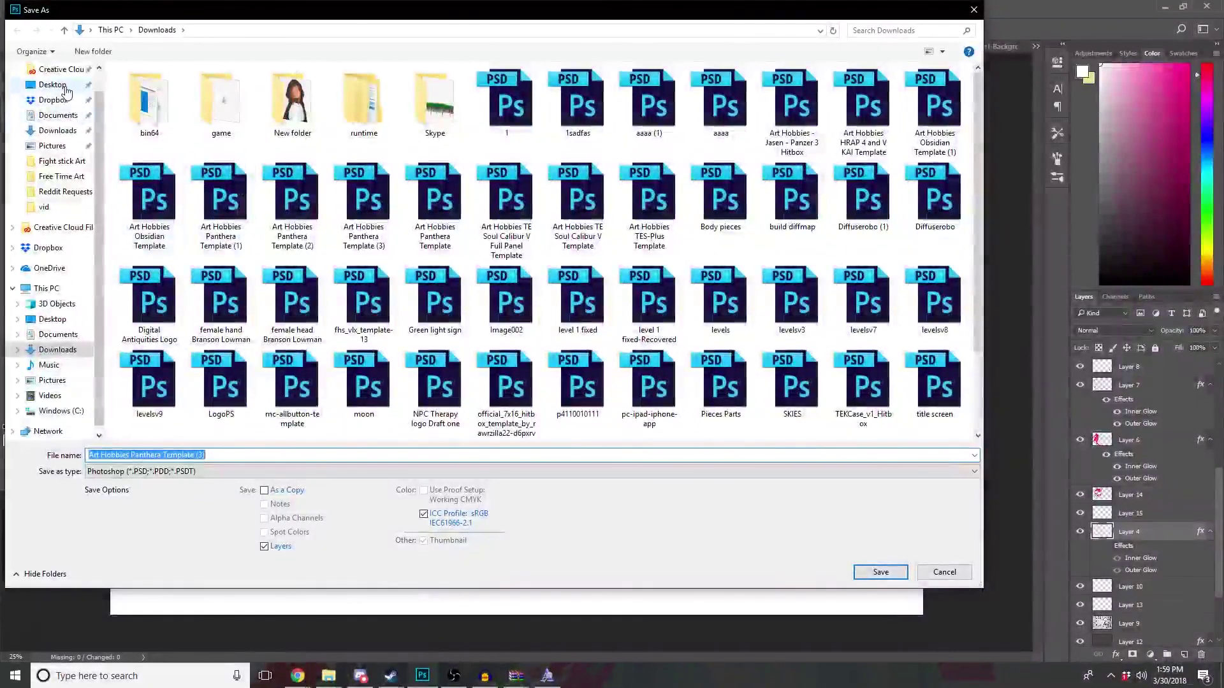
click(52, 84)
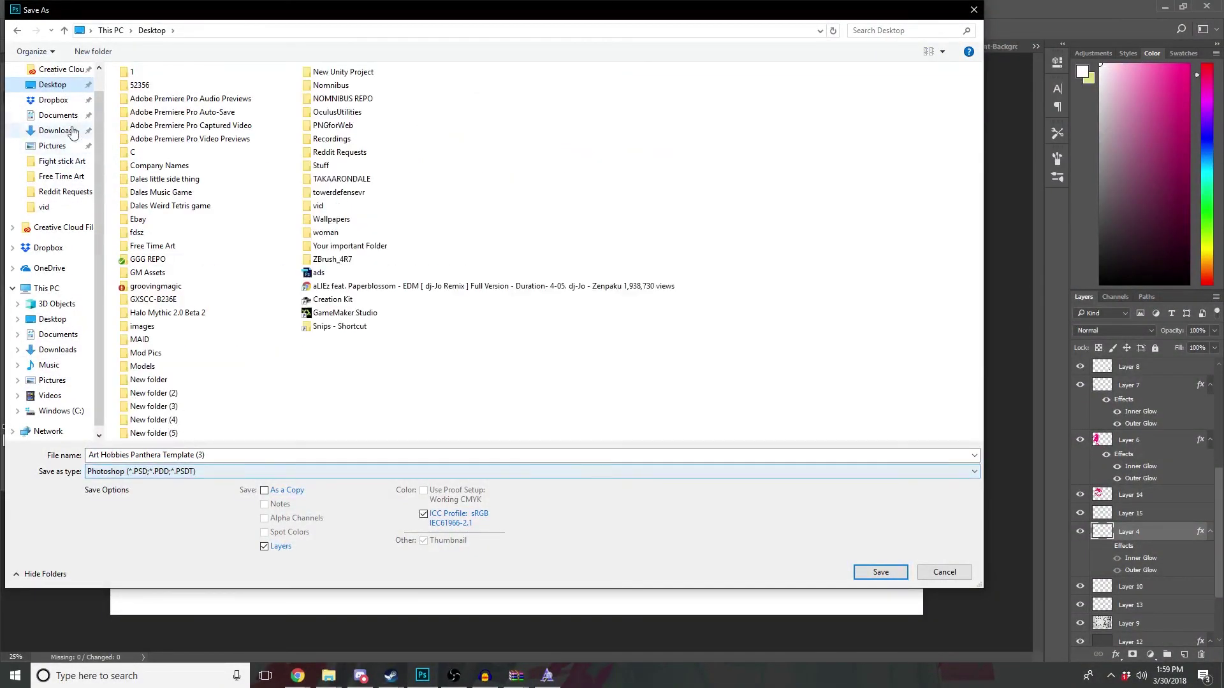
click(62, 161)
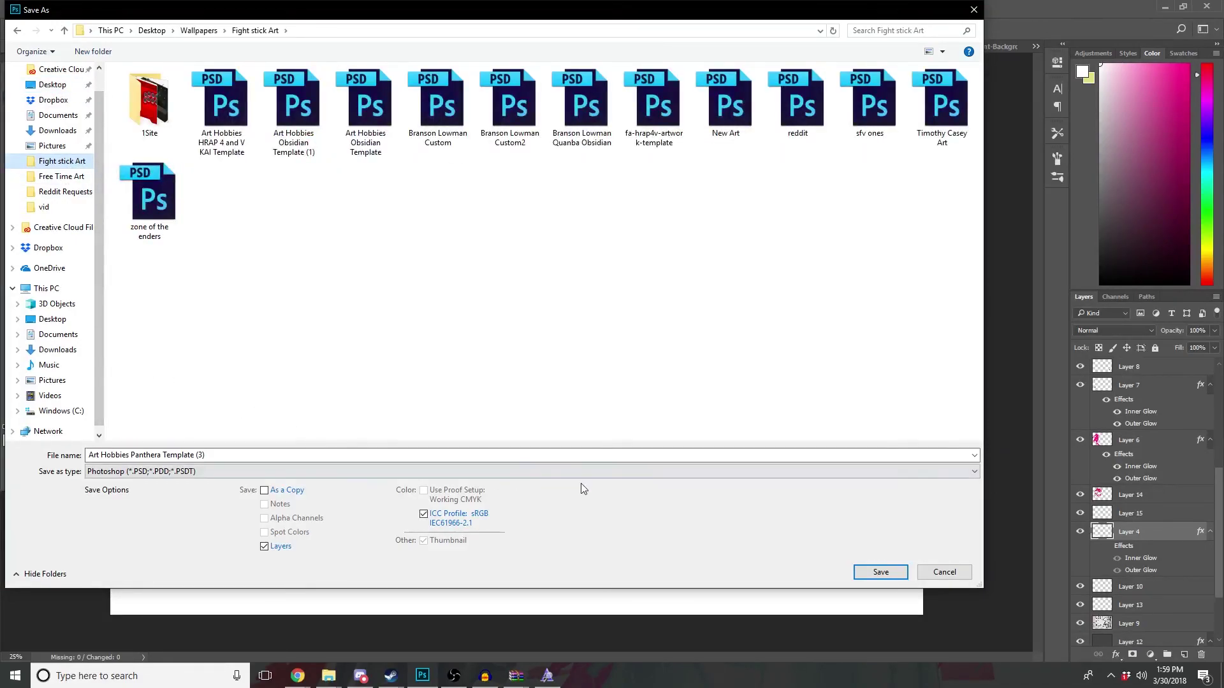
drag(306, 455, 89, 455)
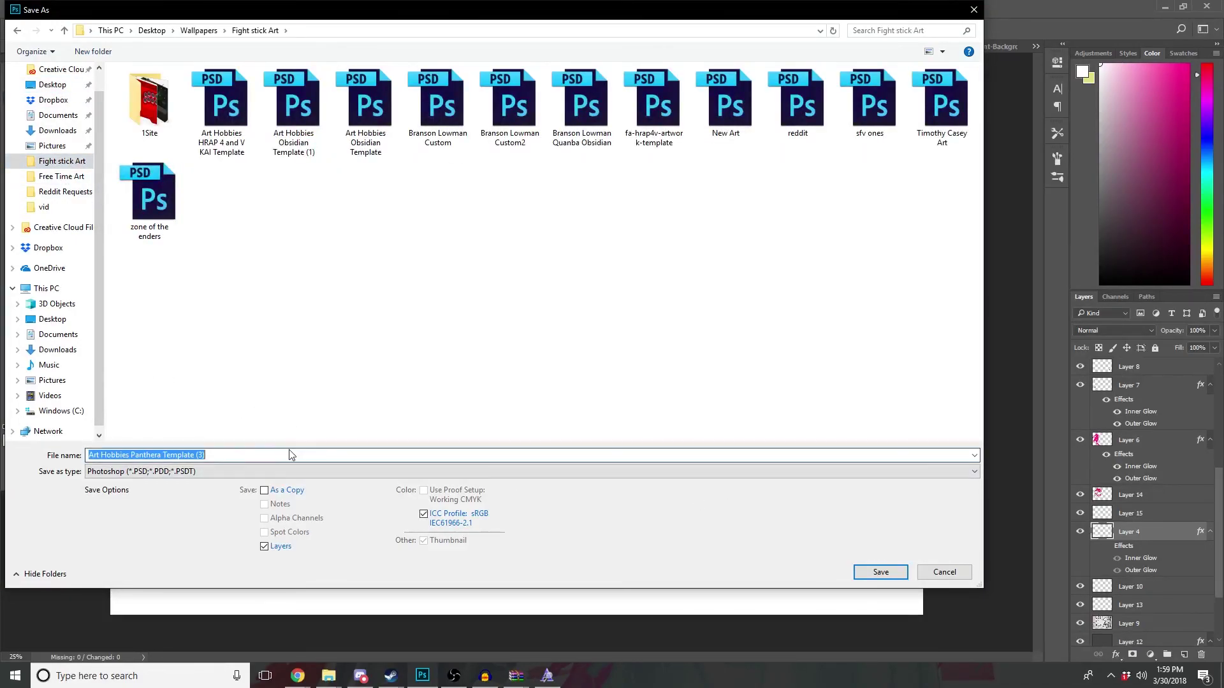
drag(262, 452, 166, 455)
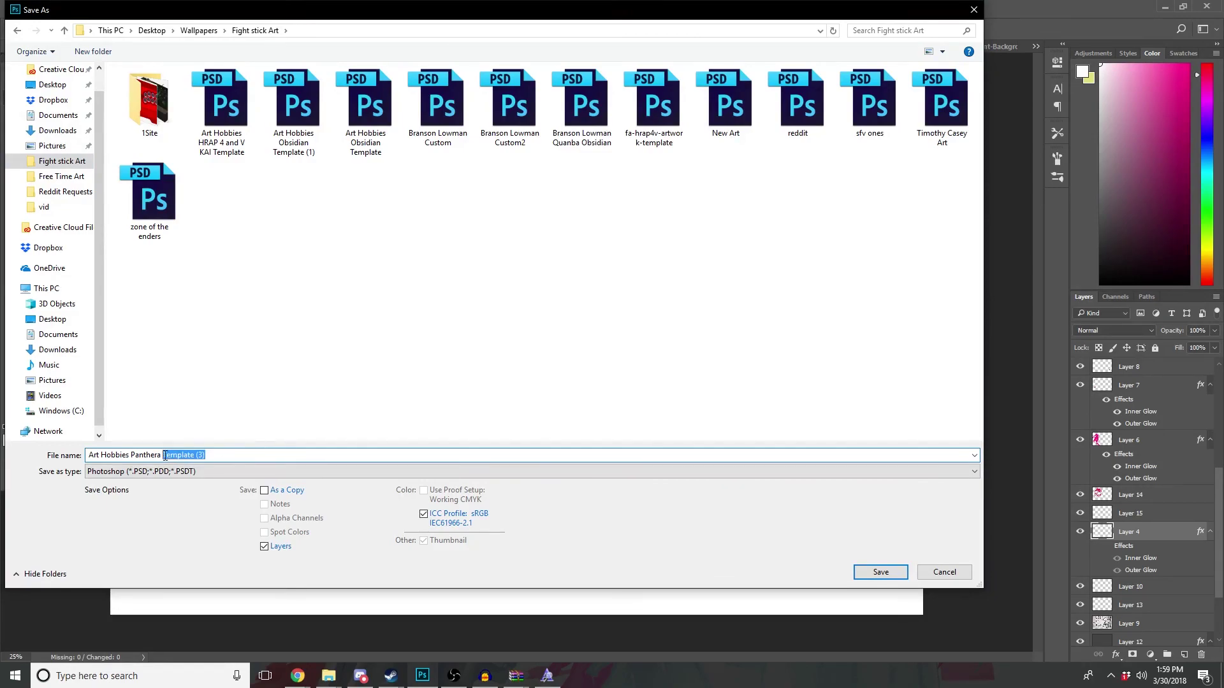
text(Hisok)
key(Return)
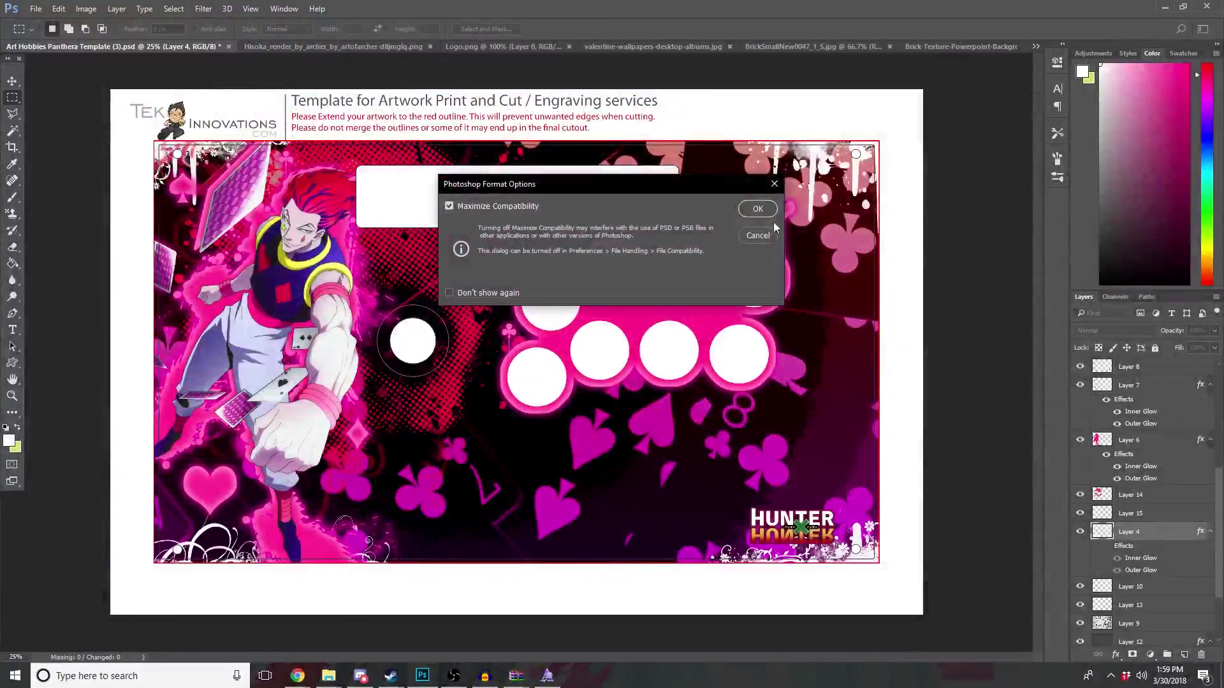
click(758, 210)
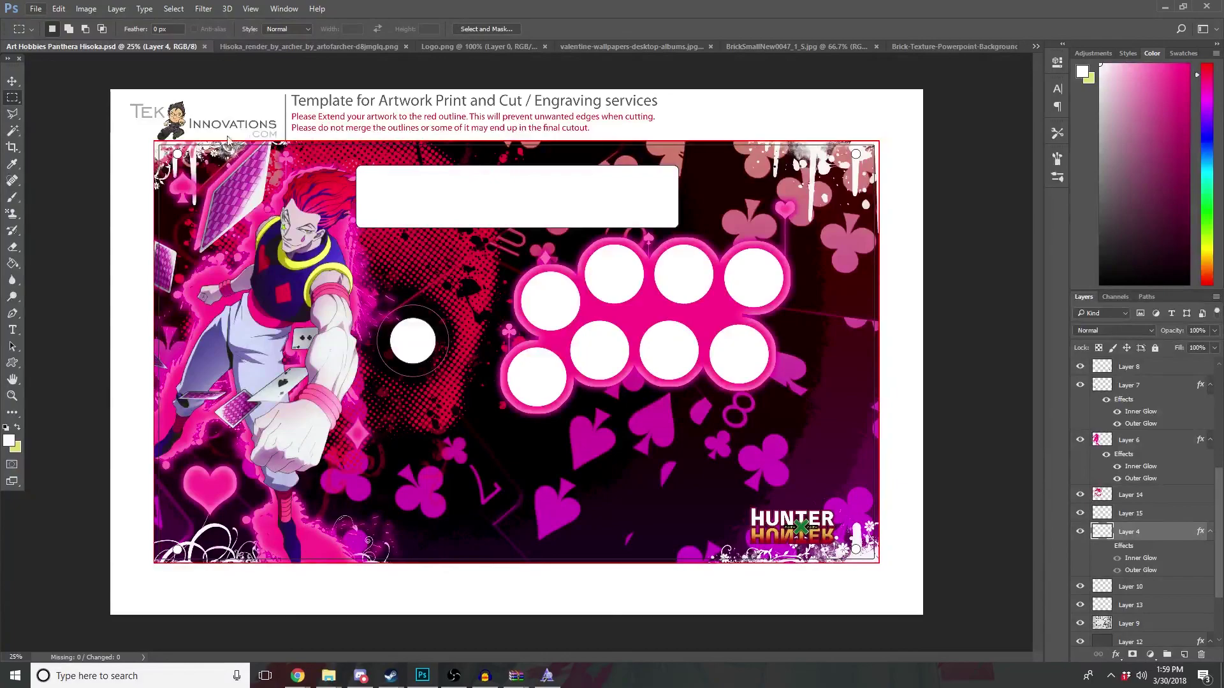
Step: Start a JPEG Save As copy targeting the Reddit Requests folder
click(36, 9)
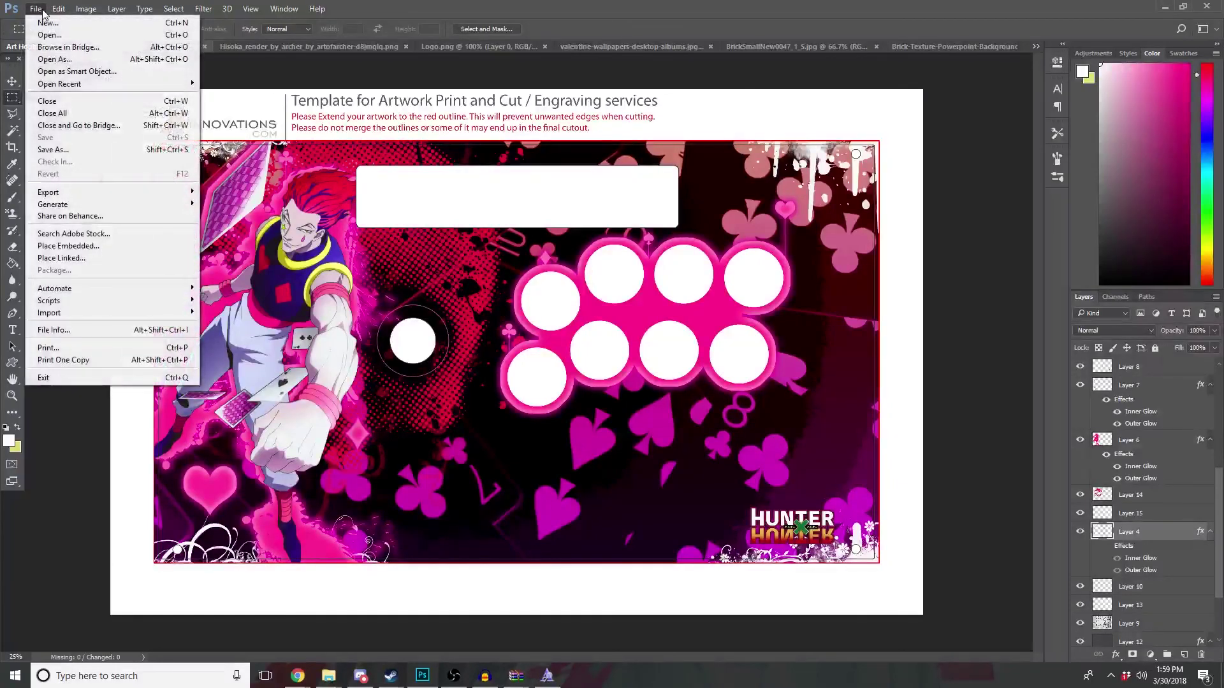
click(67, 143)
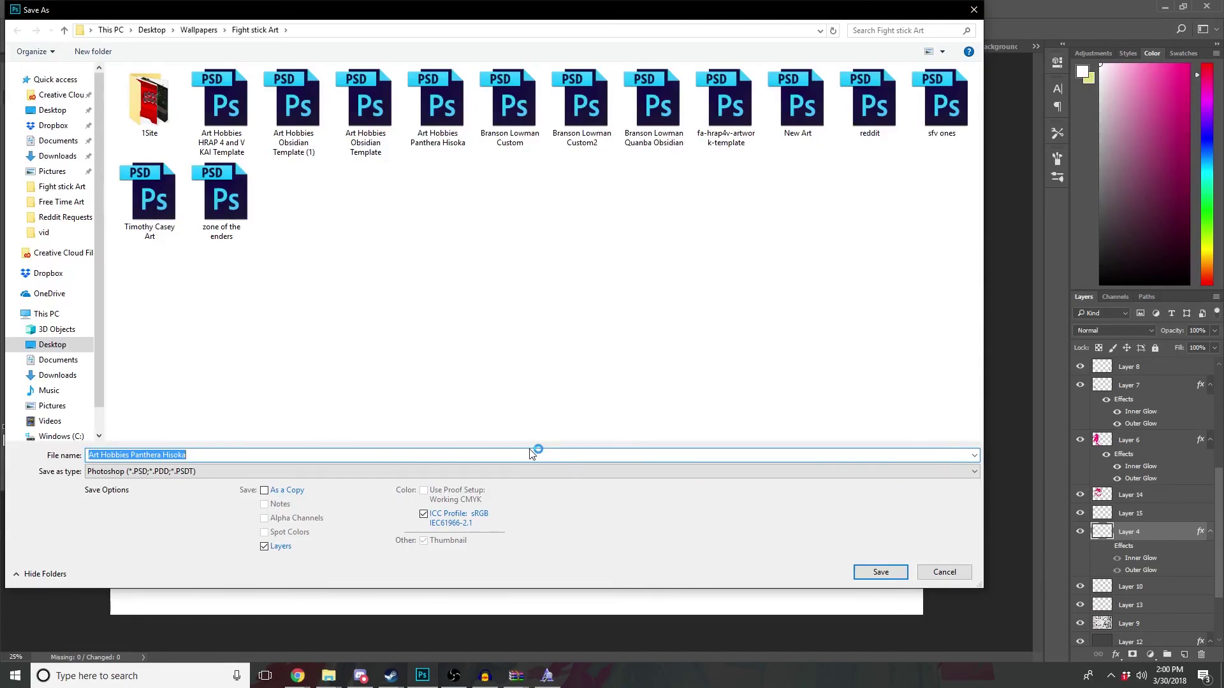
click(189, 471)
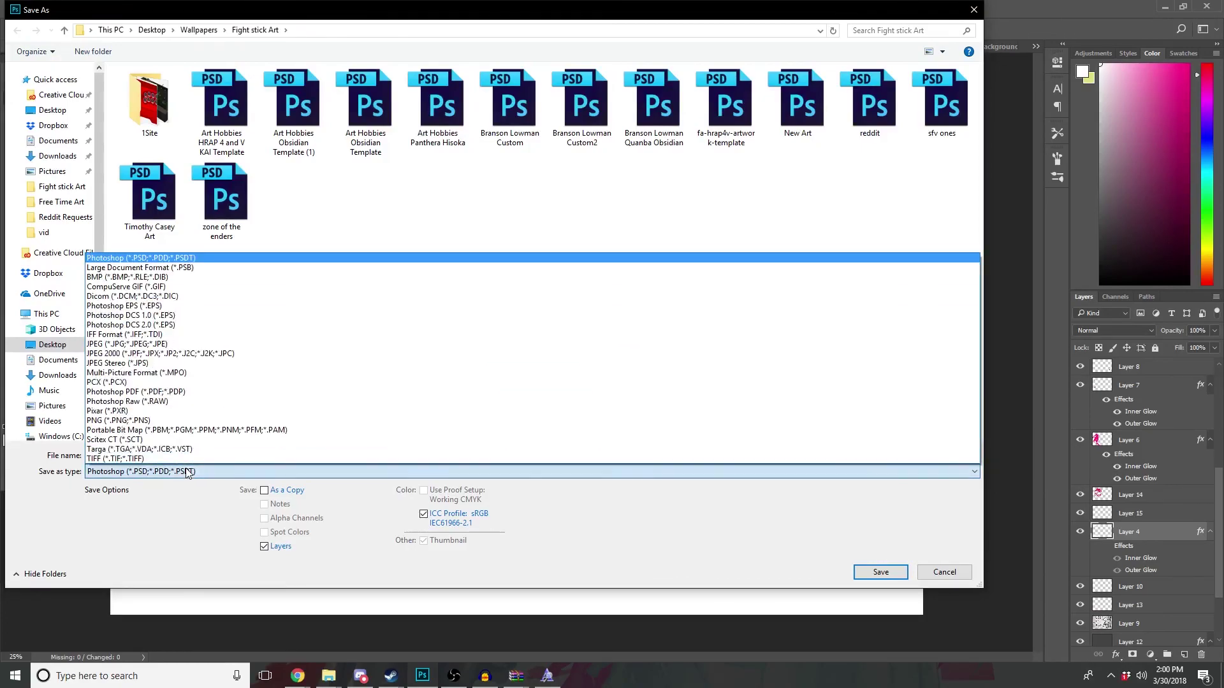
click(150, 354)
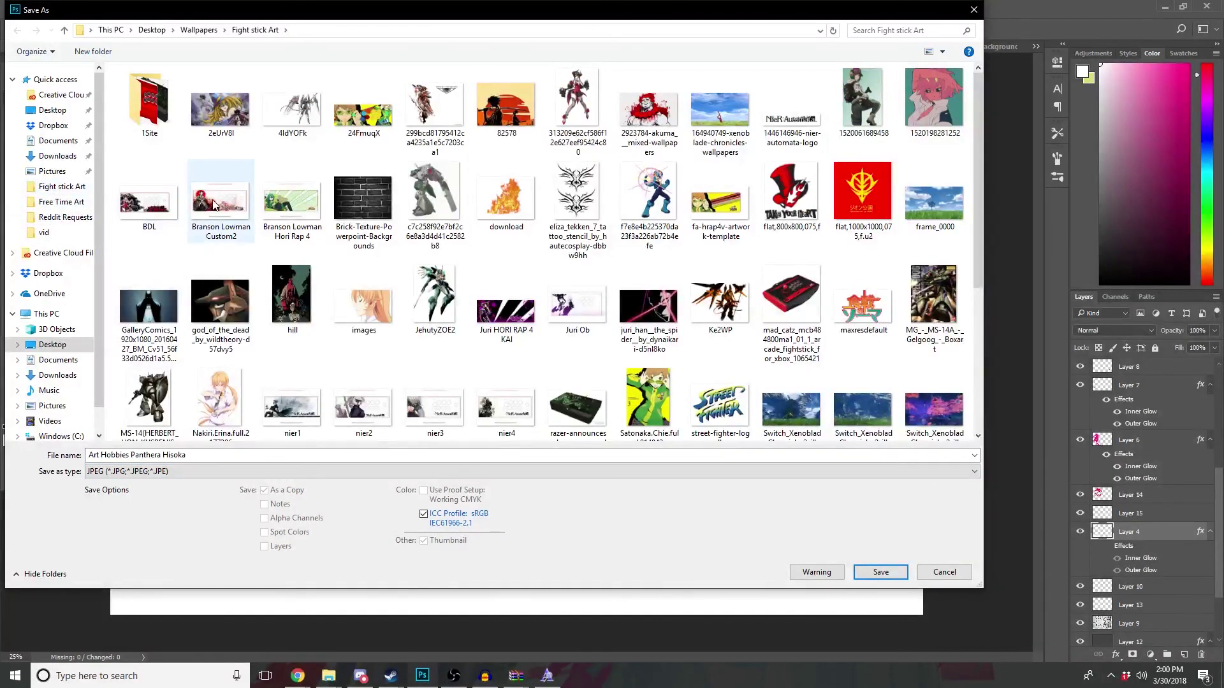
click(64, 189)
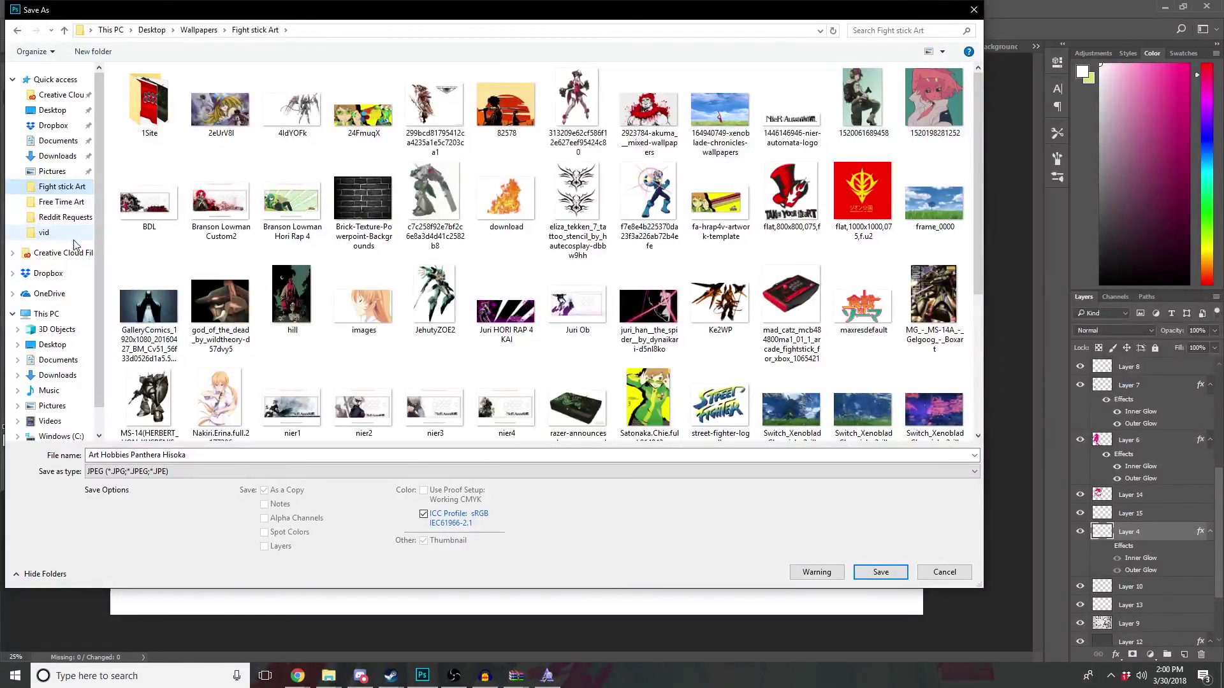
click(61, 187)
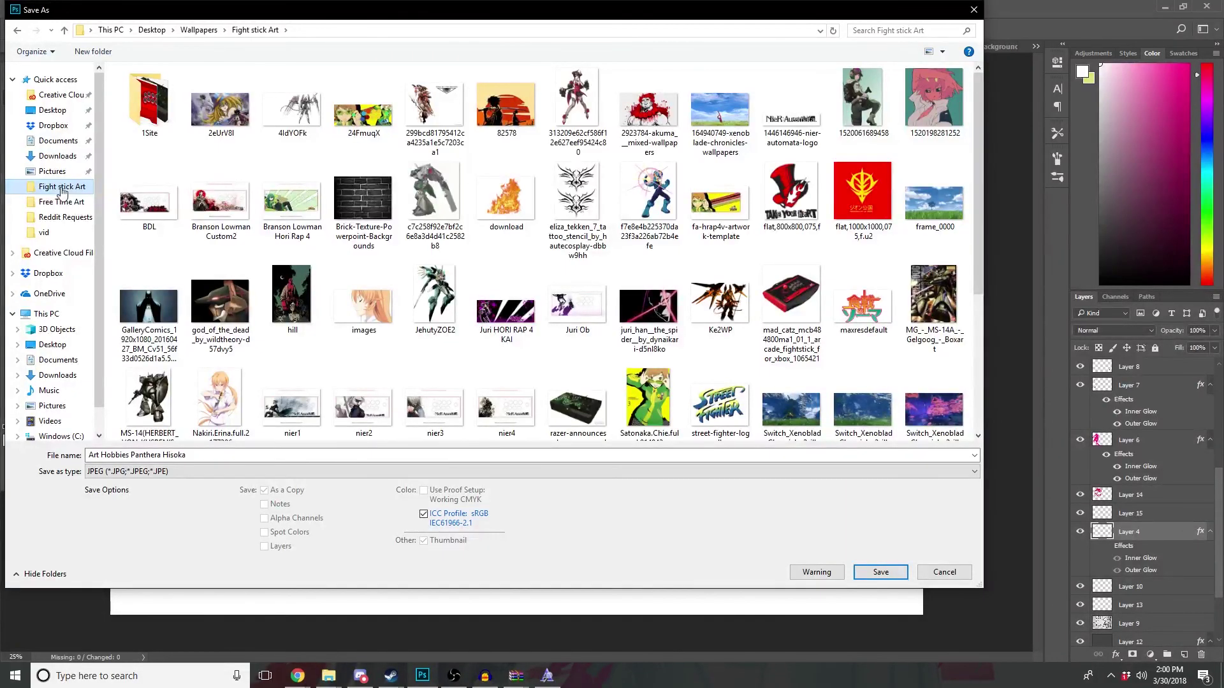
click(64, 217)
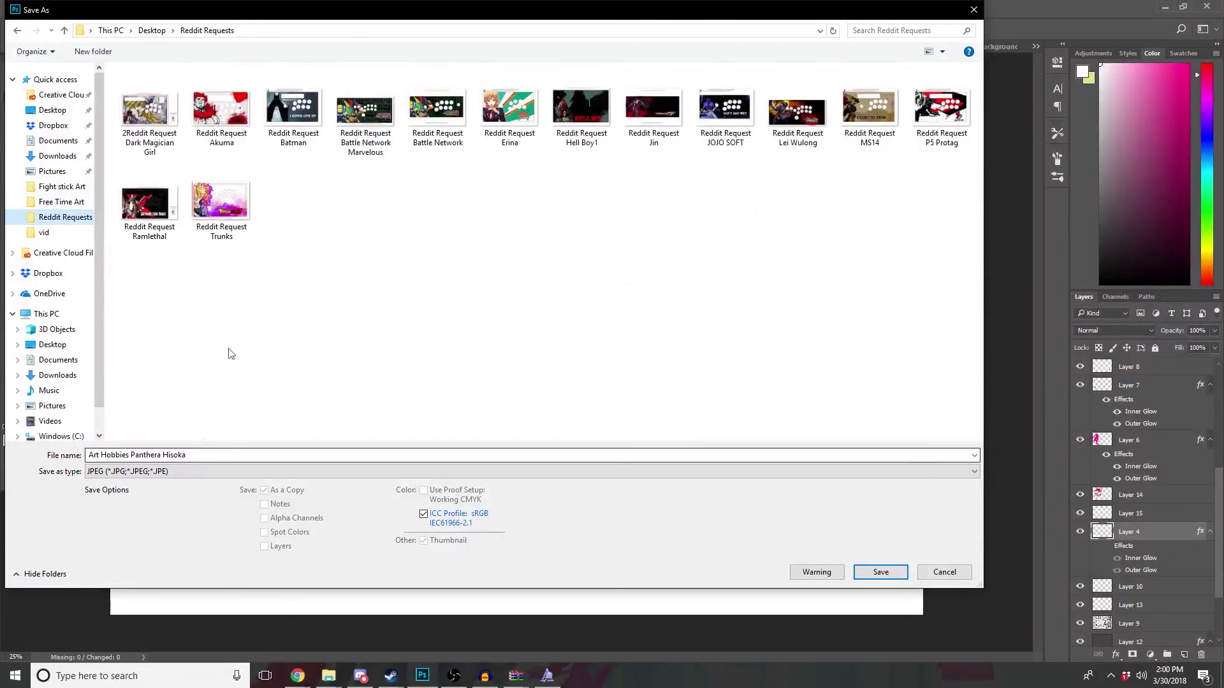
Step: Save the JPEG as 'Reddit Request Hisoka', accepting the default quality settings
click(220, 204)
click(195, 457)
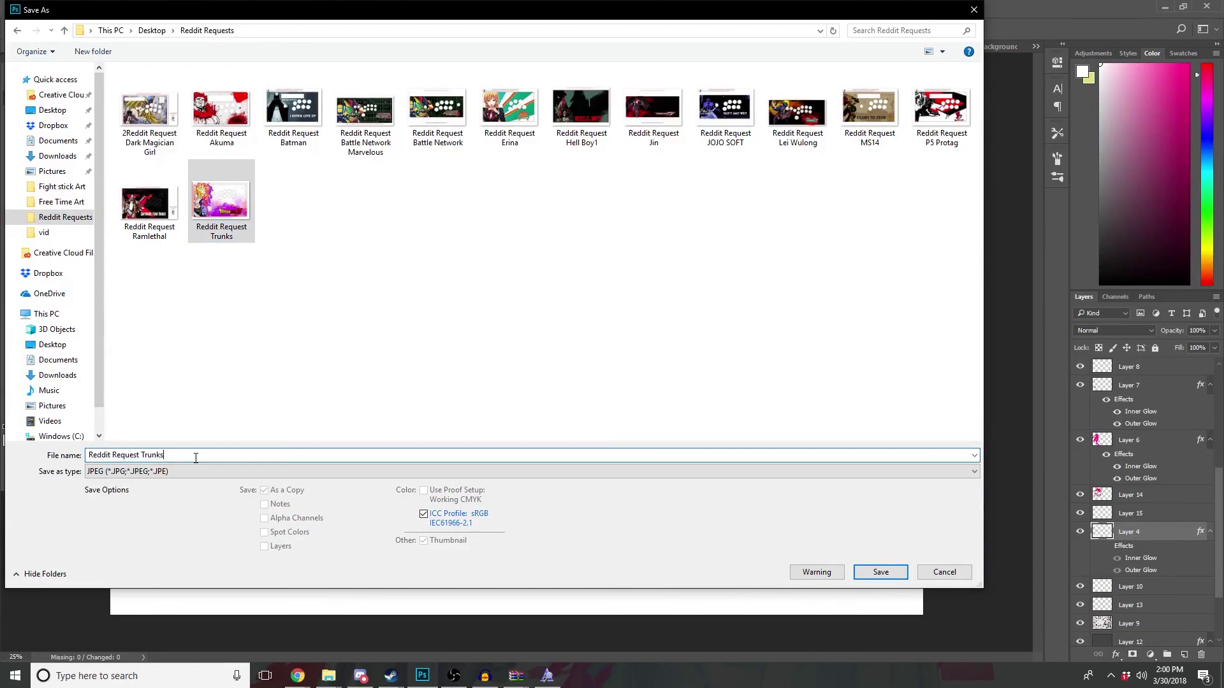
key(BackSpace)
key(BackSpace)
key(BackSpace)
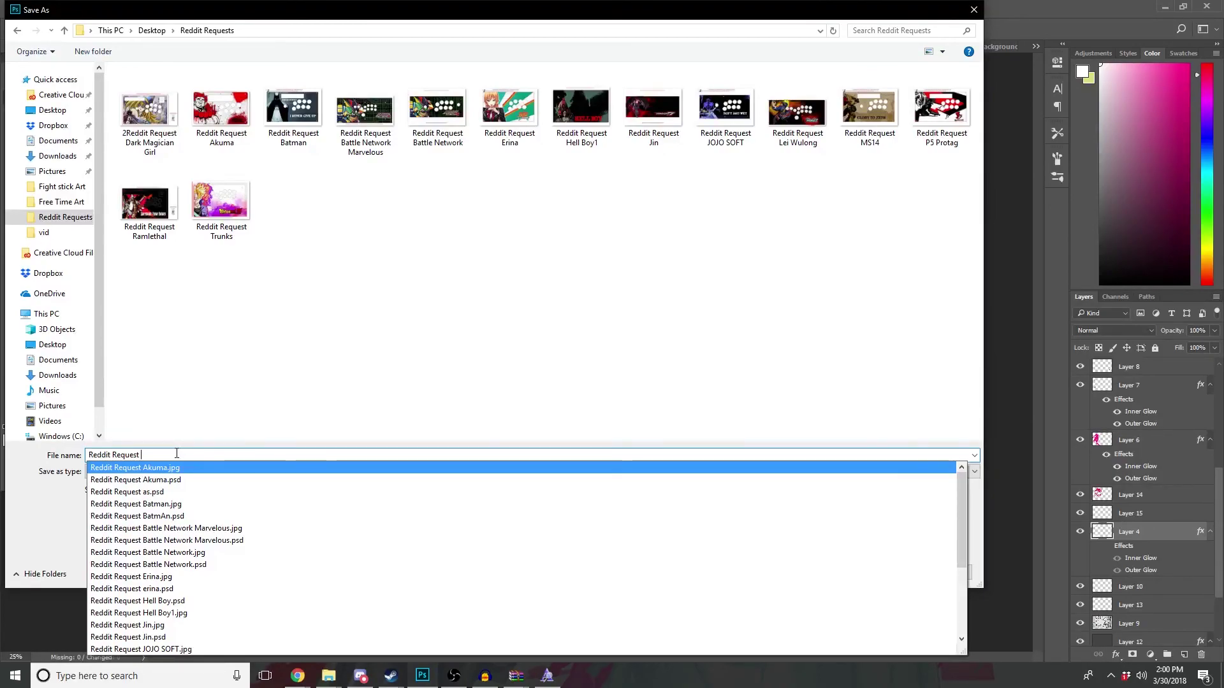
text(Hisoka)
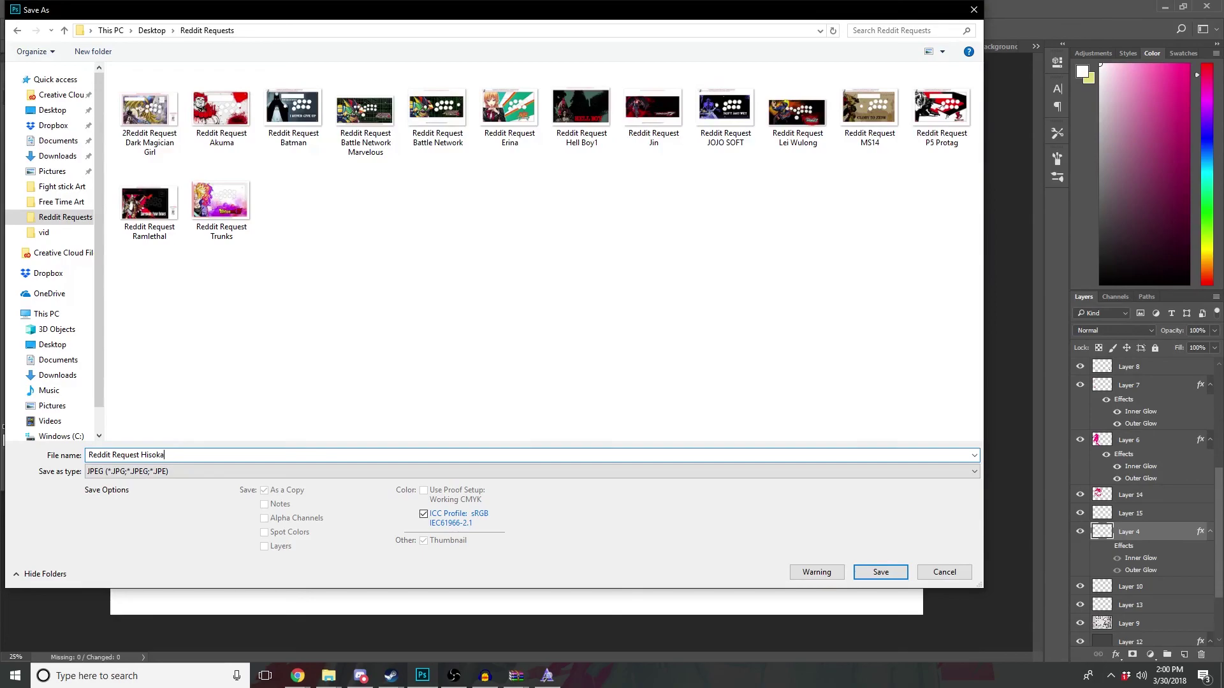
key(Return)
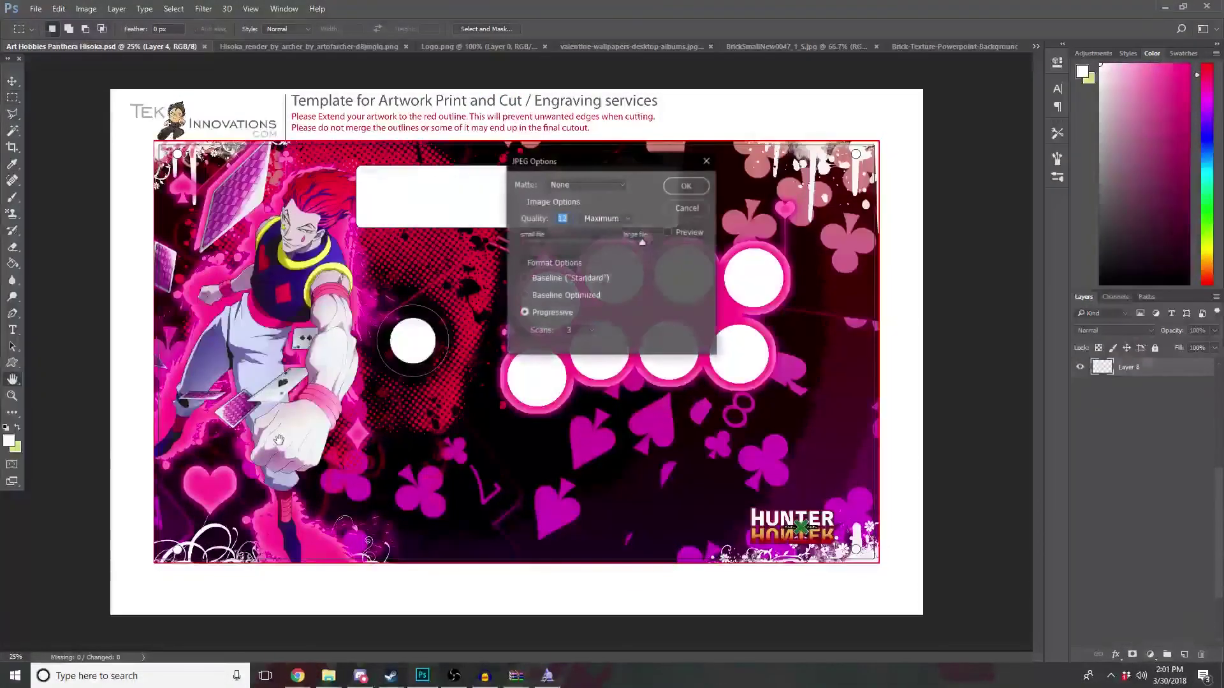
click(686, 187)
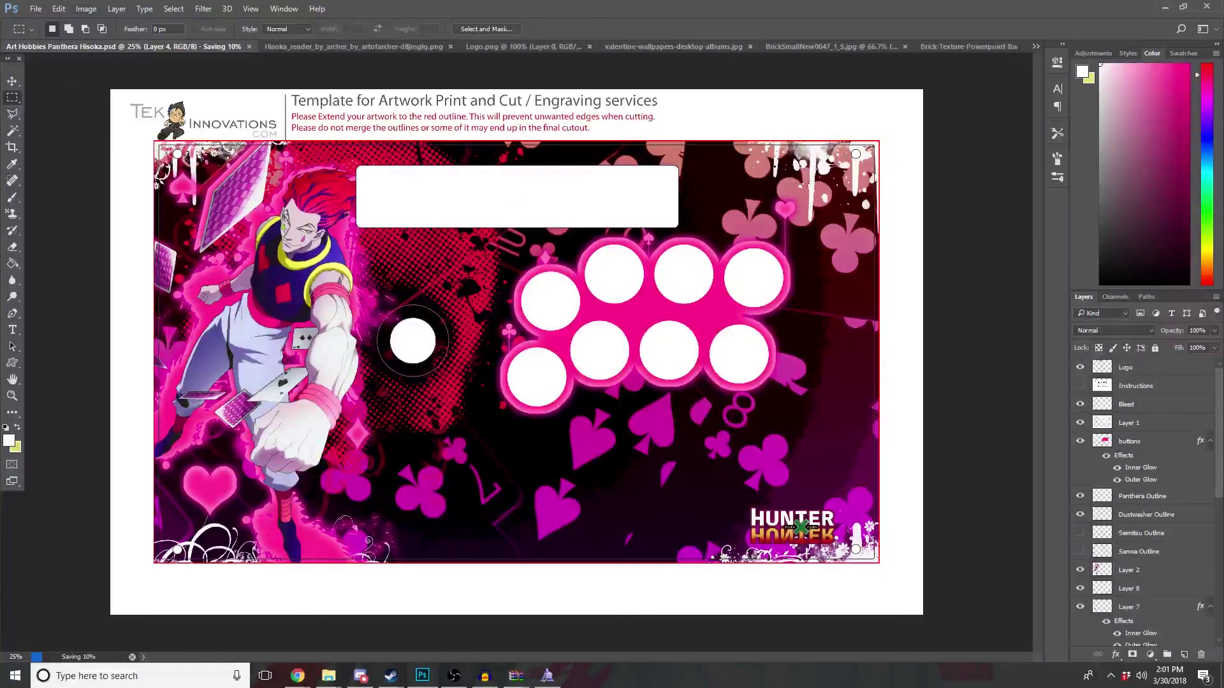
Step: Switch to Chrome and load imgbb.com from the address bar
click(1165, 7)
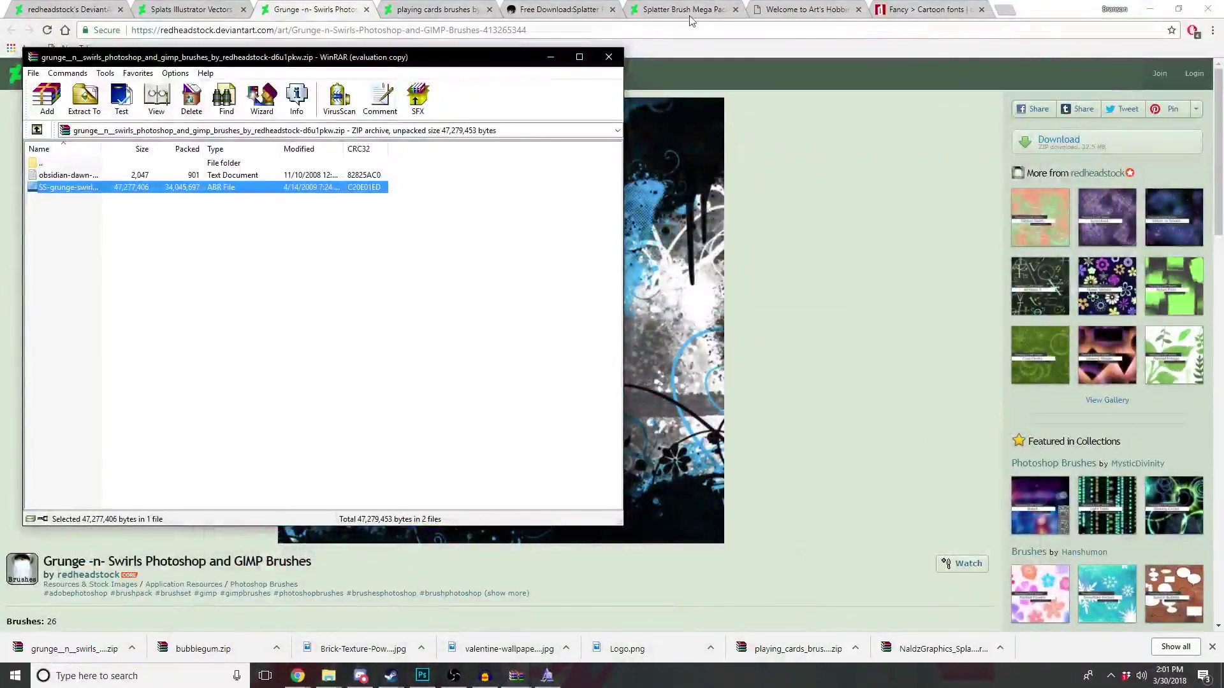
click(688, 10)
key(BackSpace)
key(BackSpace)
key(BackSpace)
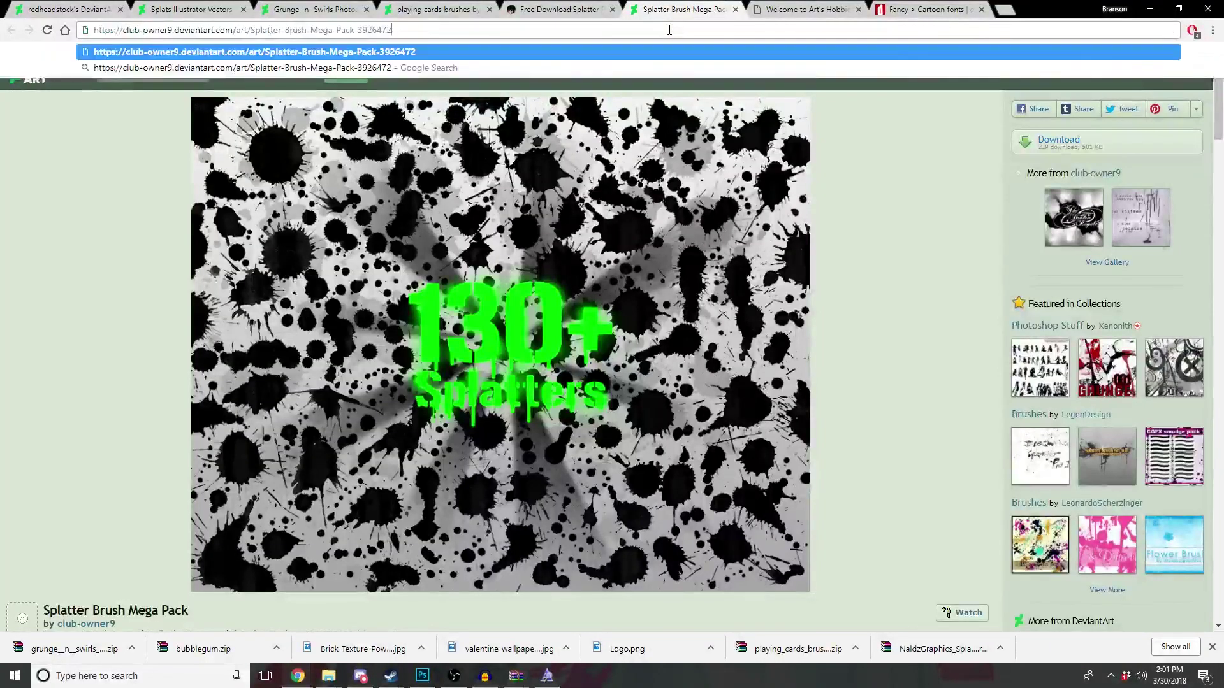
key(BackSpace)
key(BackSpace)
key(BackSpace)
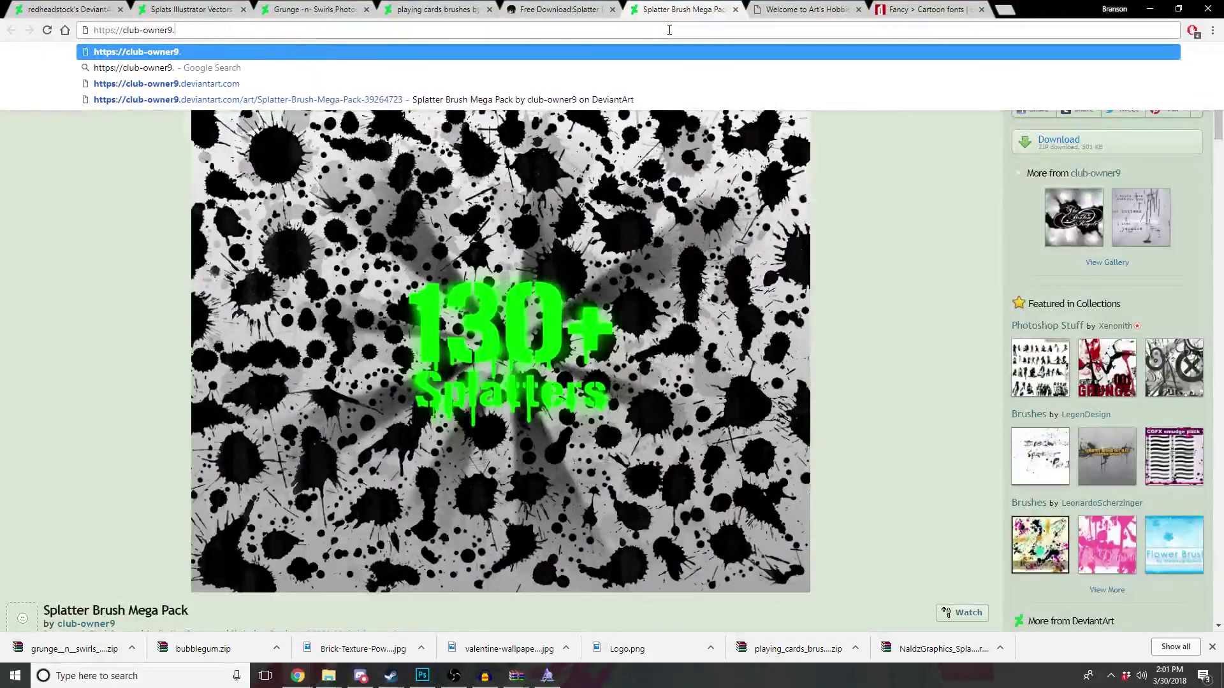
key(BackSpace)
key(BackSpace)
key(BackSpace)
key(BackSpace)
key(BackSpace)
key(BackSpace)
text(im)
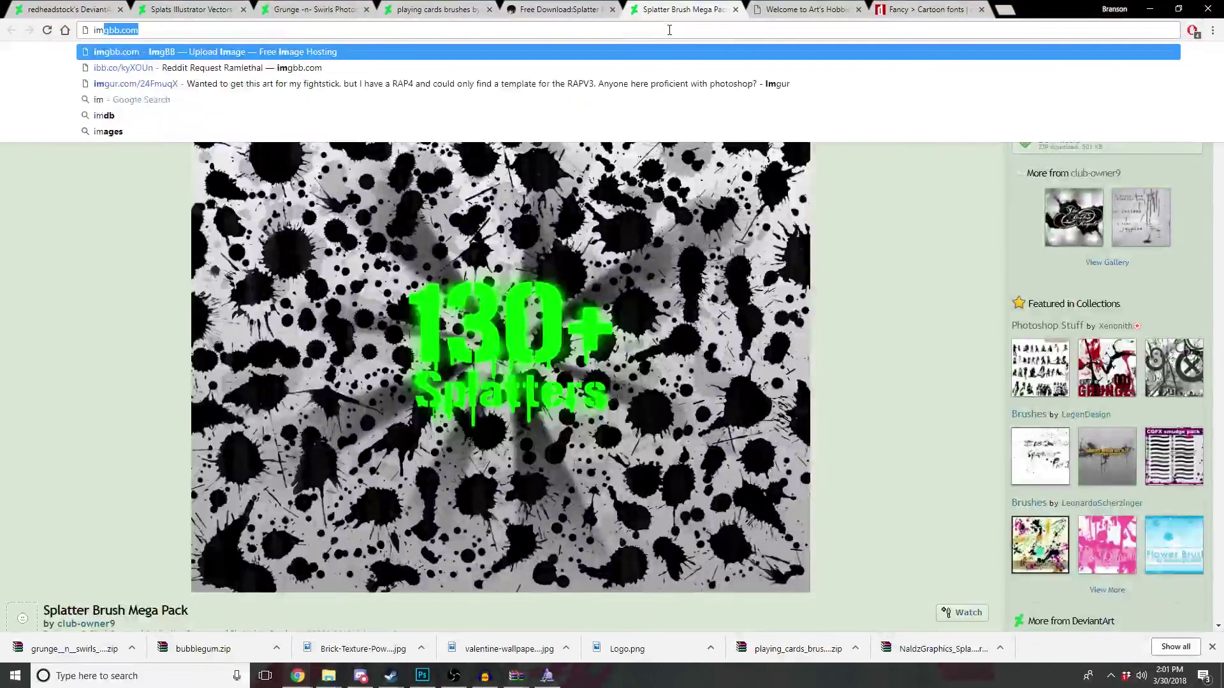
key(Return)
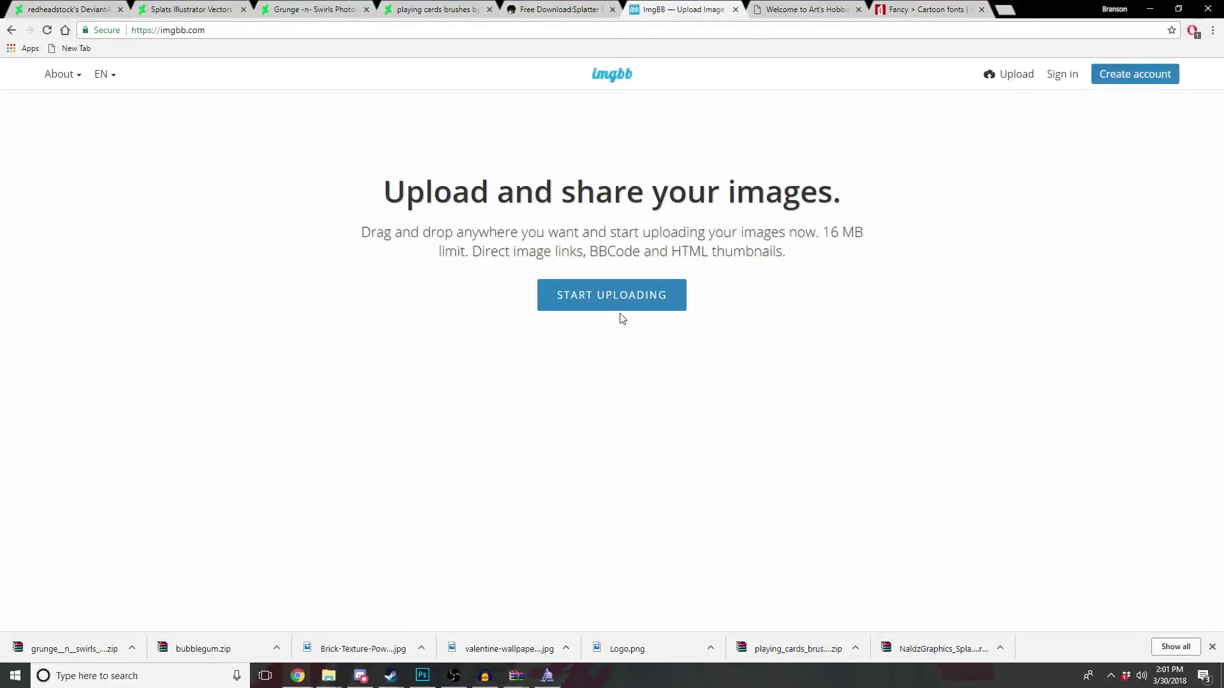
mouse_move(422, 675)
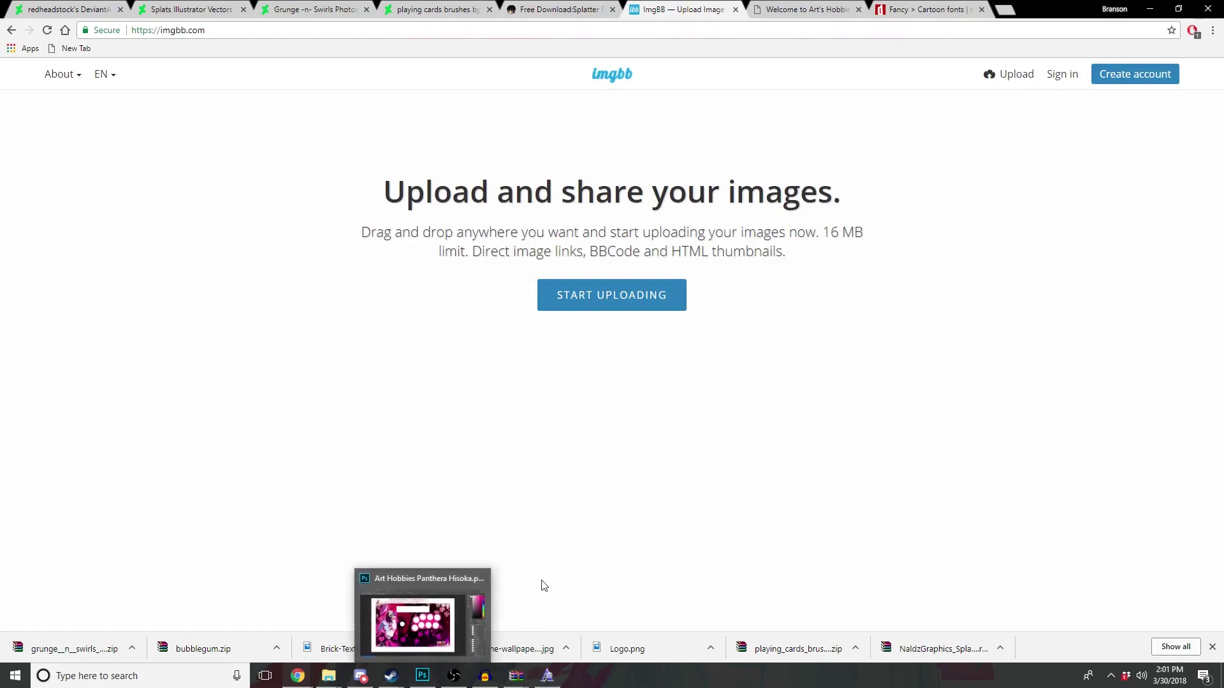
Step: Close the Hisoka_render document in Photoshop, keeping the template open
click(426, 627)
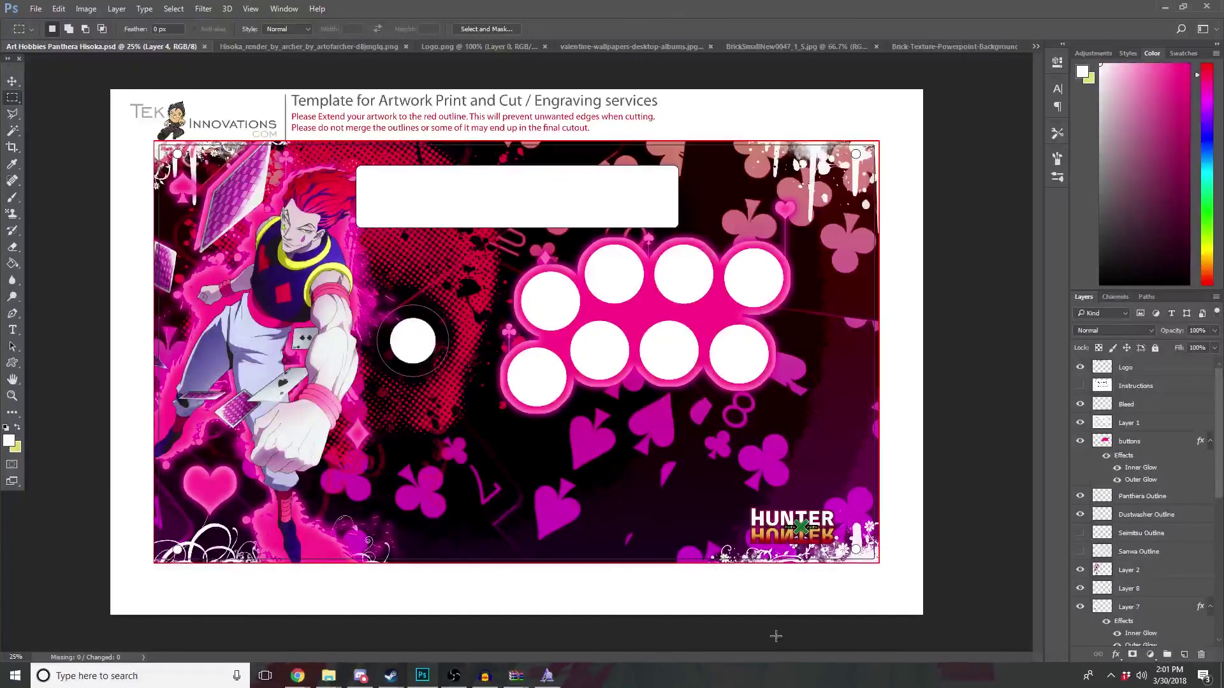
click(406, 47)
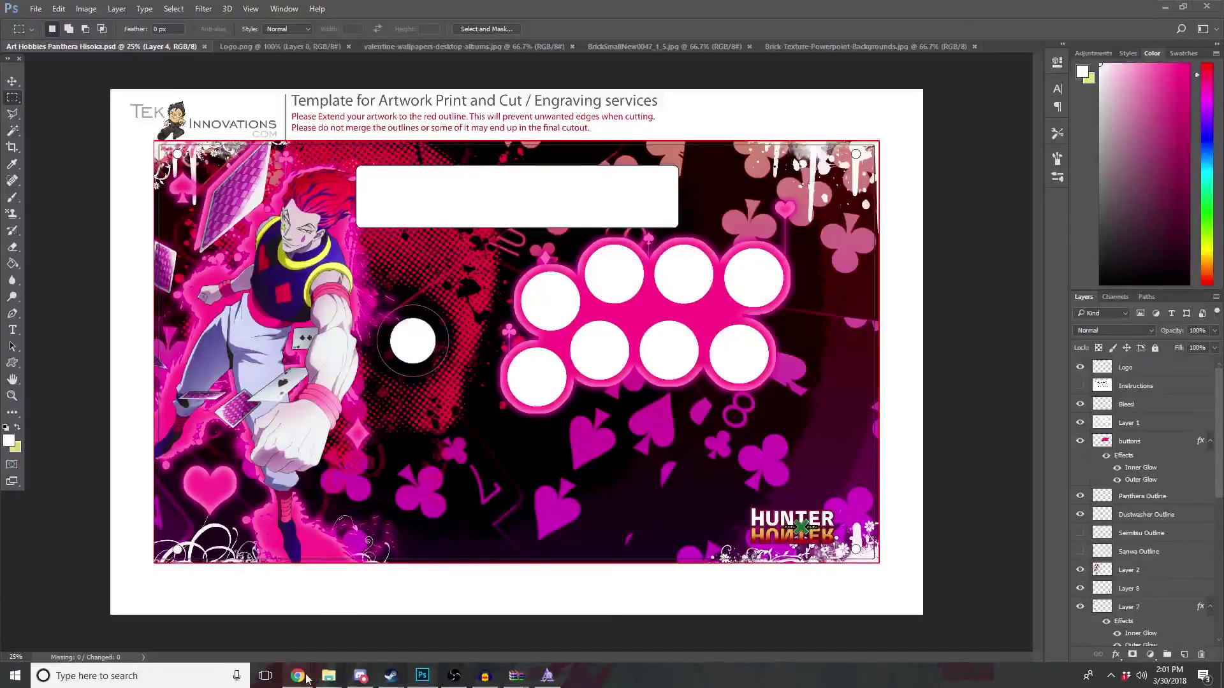
Step: Cancel the imgbb file chooser and merge the Reddit messages window into Chrome
mouse_move(297, 676)
click(361, 622)
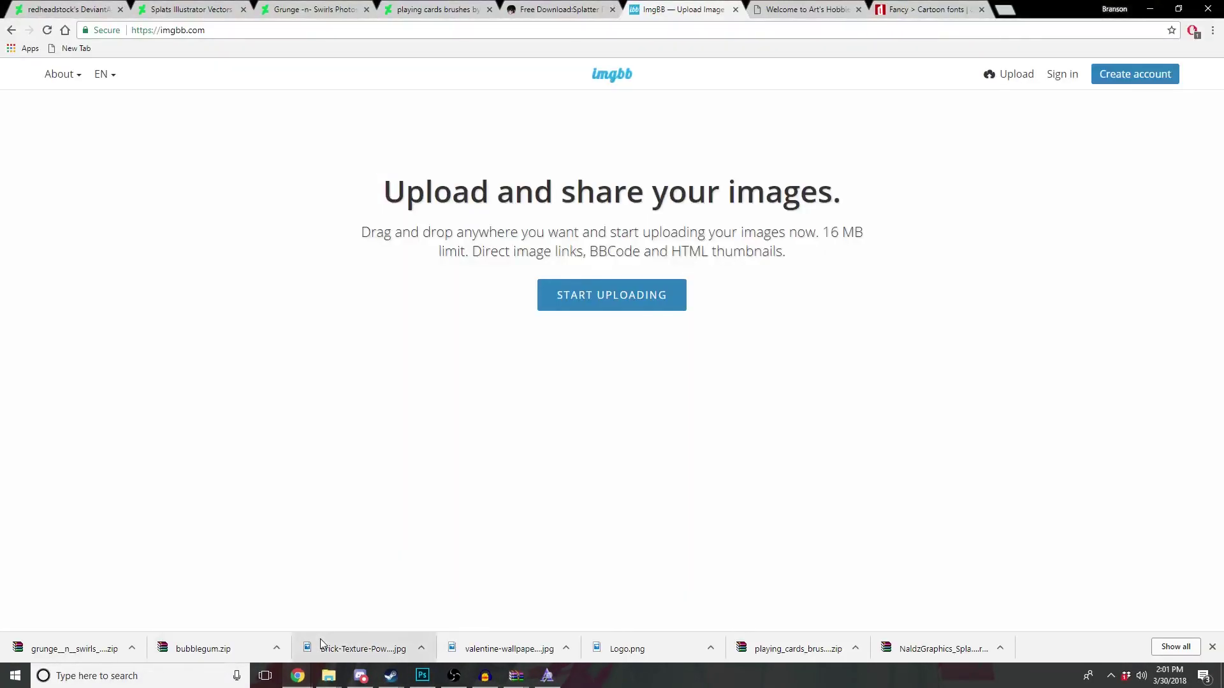
click(624, 296)
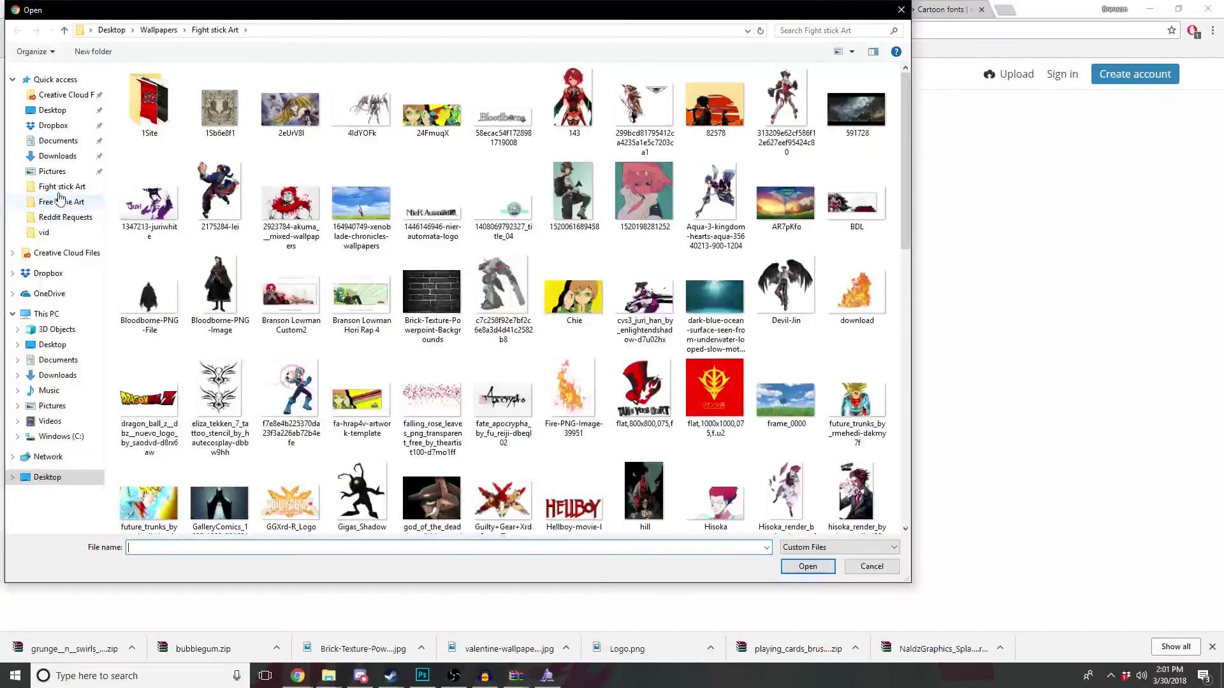
click(1071, 265)
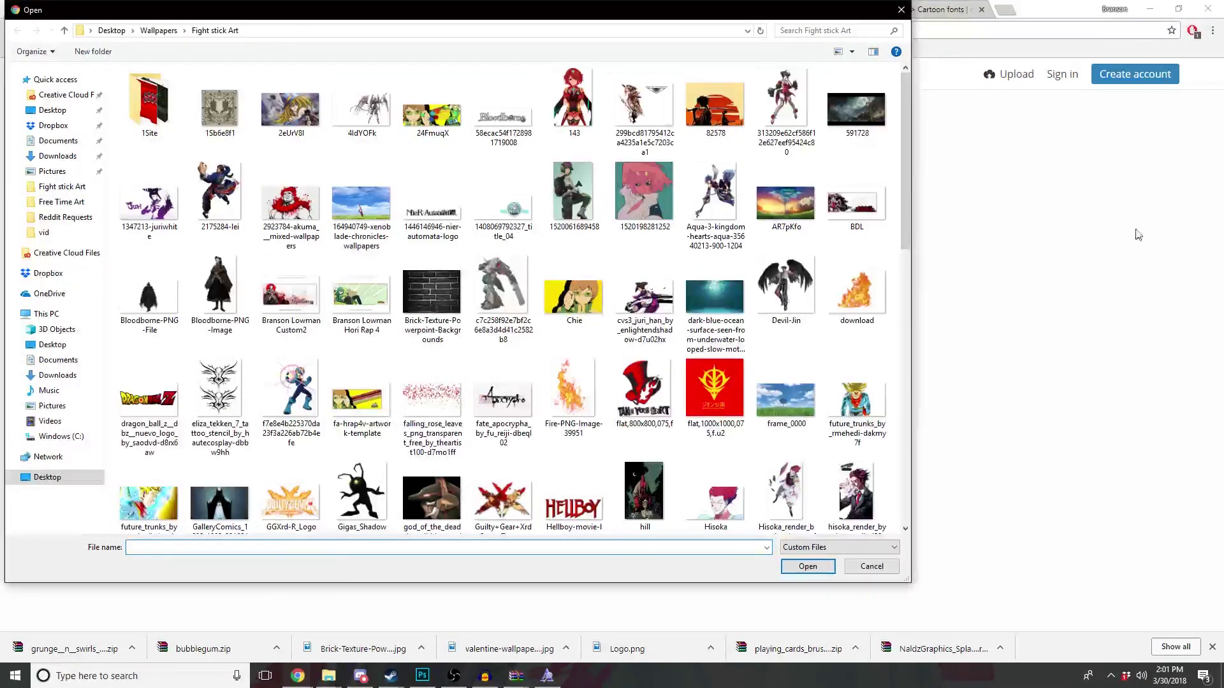
click(901, 10)
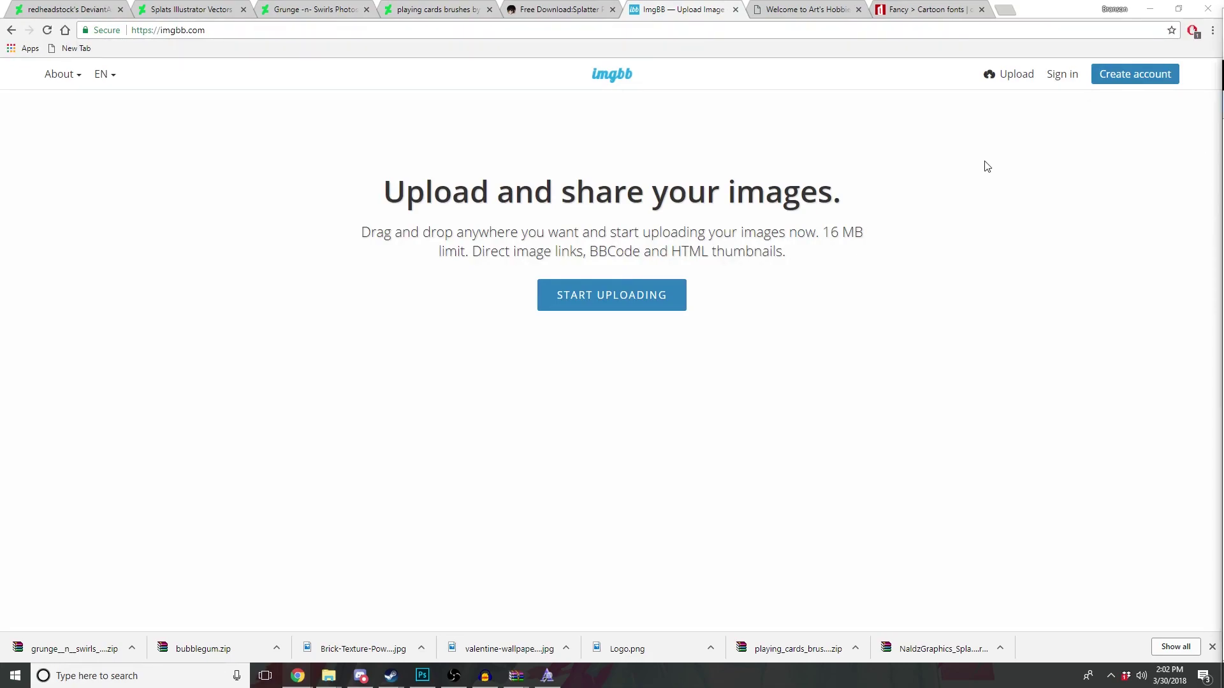
drag(987, 167, 492, 27)
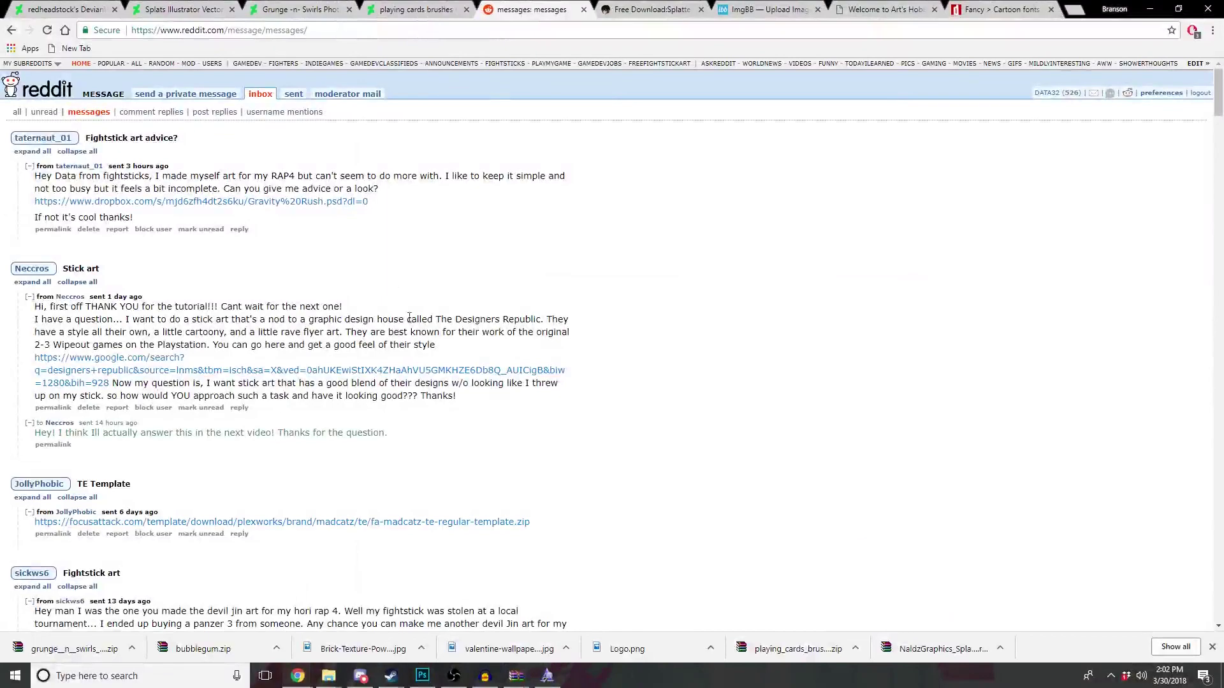
Step: Follow the designers republic Google image search link in the Stick art request message
scroll(82, 276, down, 1)
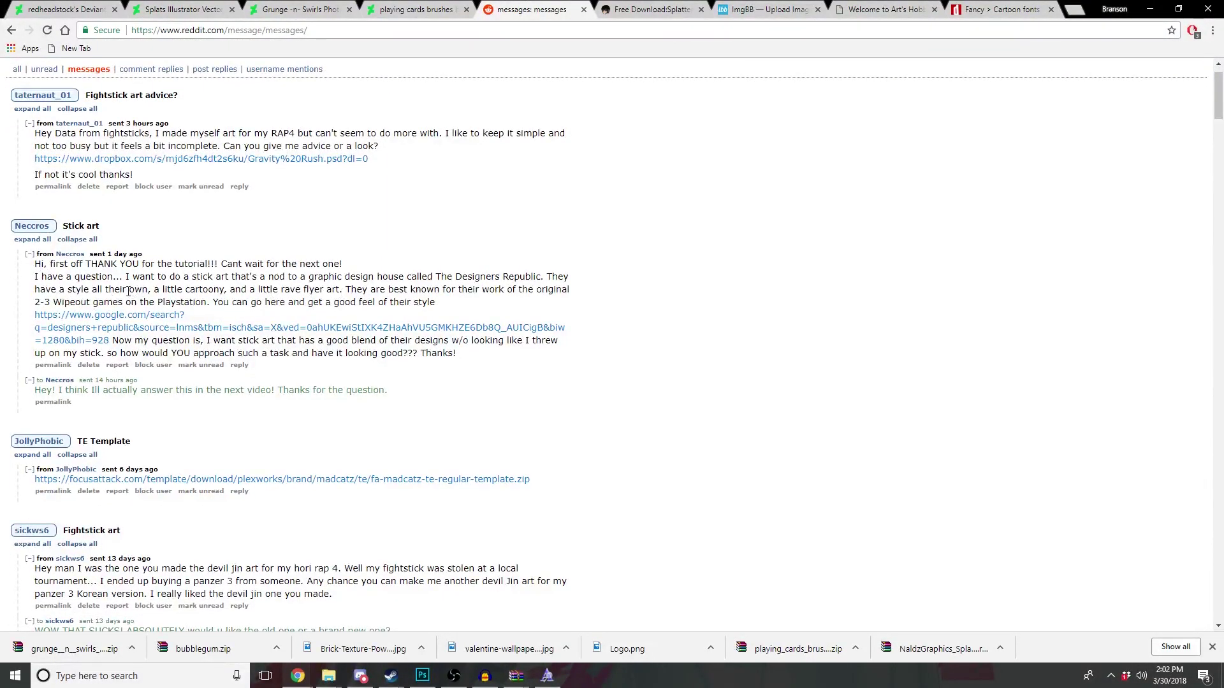
drag(127, 278, 373, 279)
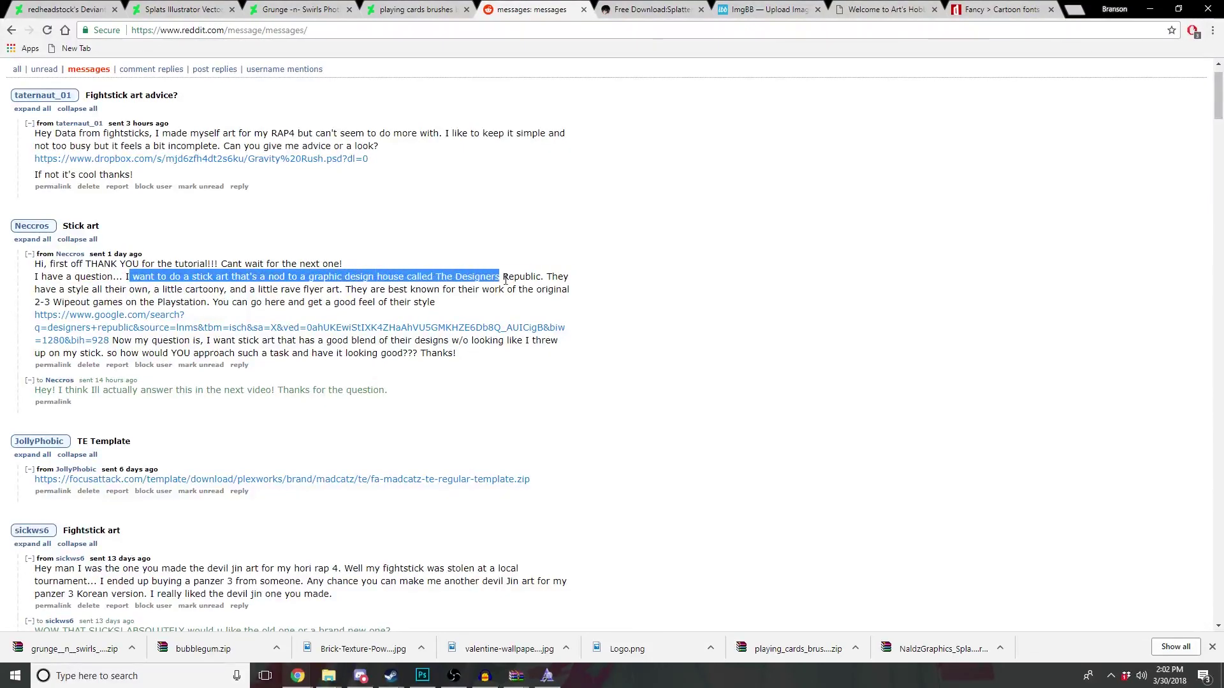
mouse_move(373, 278)
mouse_down()
mouse_move(565, 279)
mouse_move(290, 289)
mouse_move(292, 302)
mouse_up()
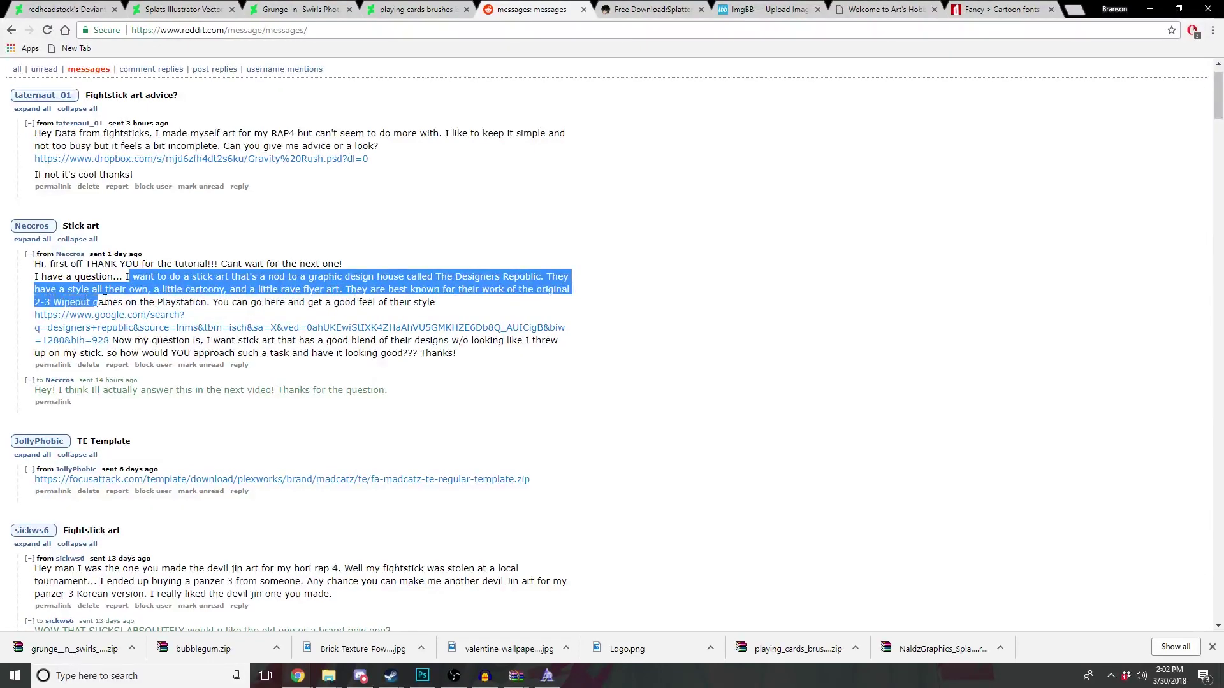
mouse_move(292, 302)
mouse_down()
mouse_move(262, 303)
mouse_move(428, 342)
mouse_move(113, 353)
mouse_move(331, 355)
mouse_up()
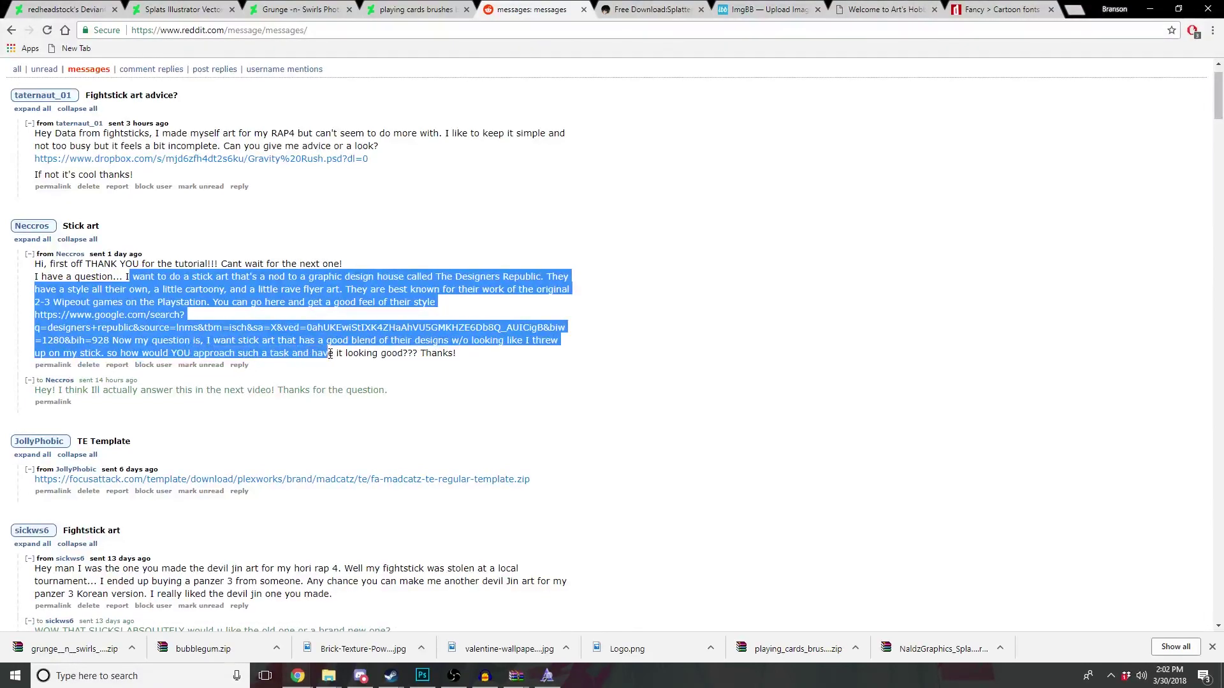
click(331, 355)
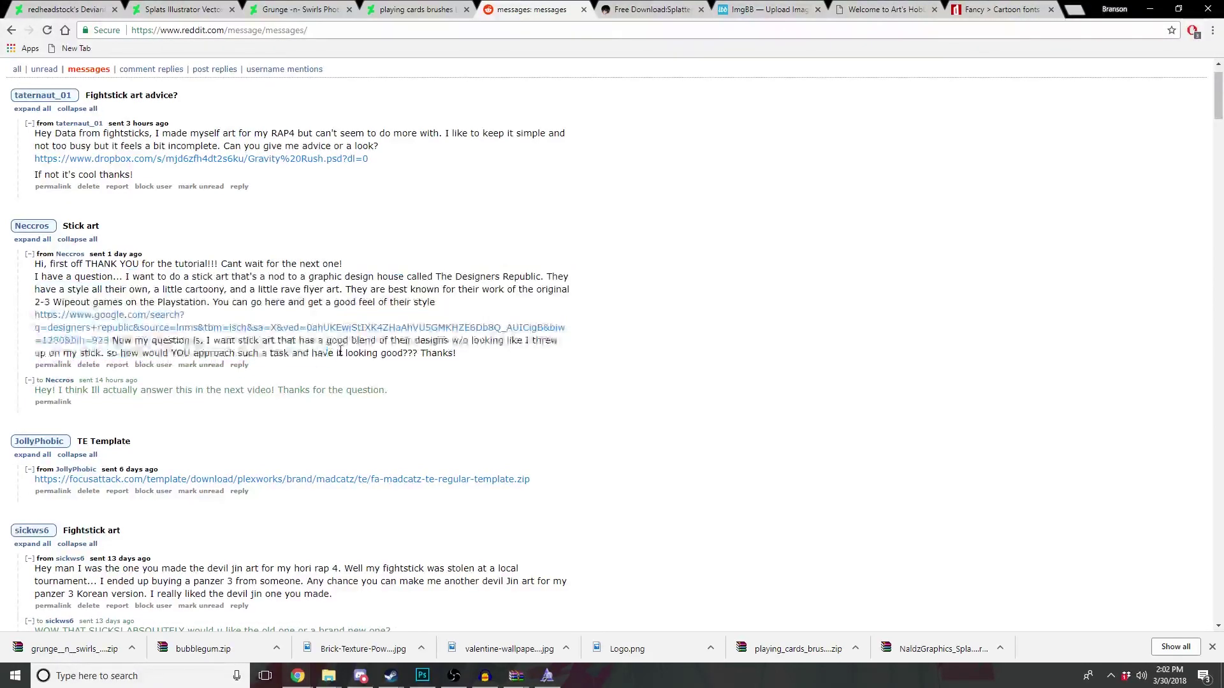
click(128, 335)
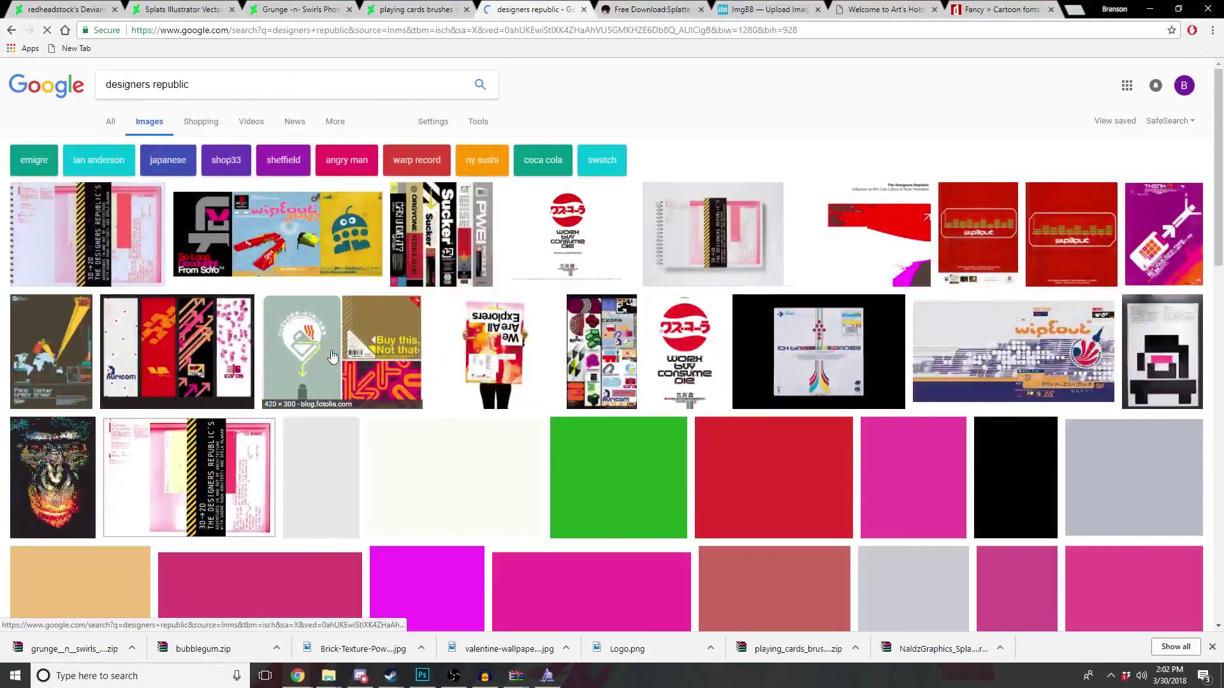
Step: Preview wipEout artwork, the THINK poster, a Behance homage and the Auricom-style banners
click(309, 217)
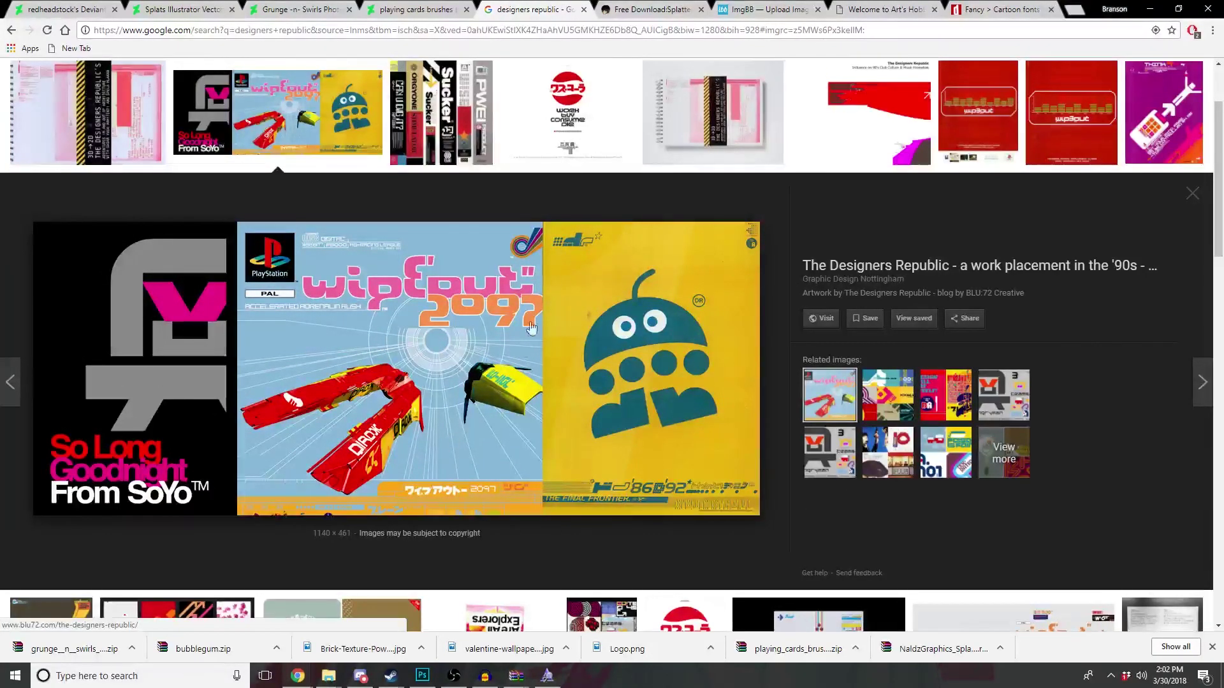
scroll(467, 541, up, 2)
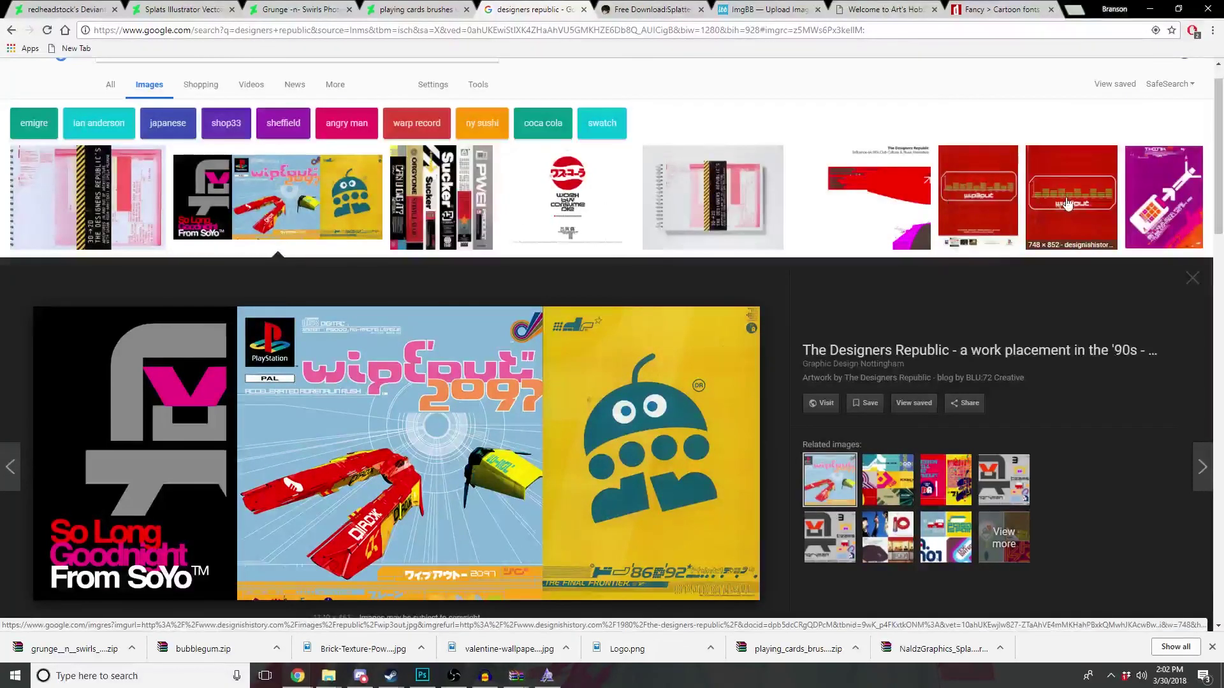
click(982, 197)
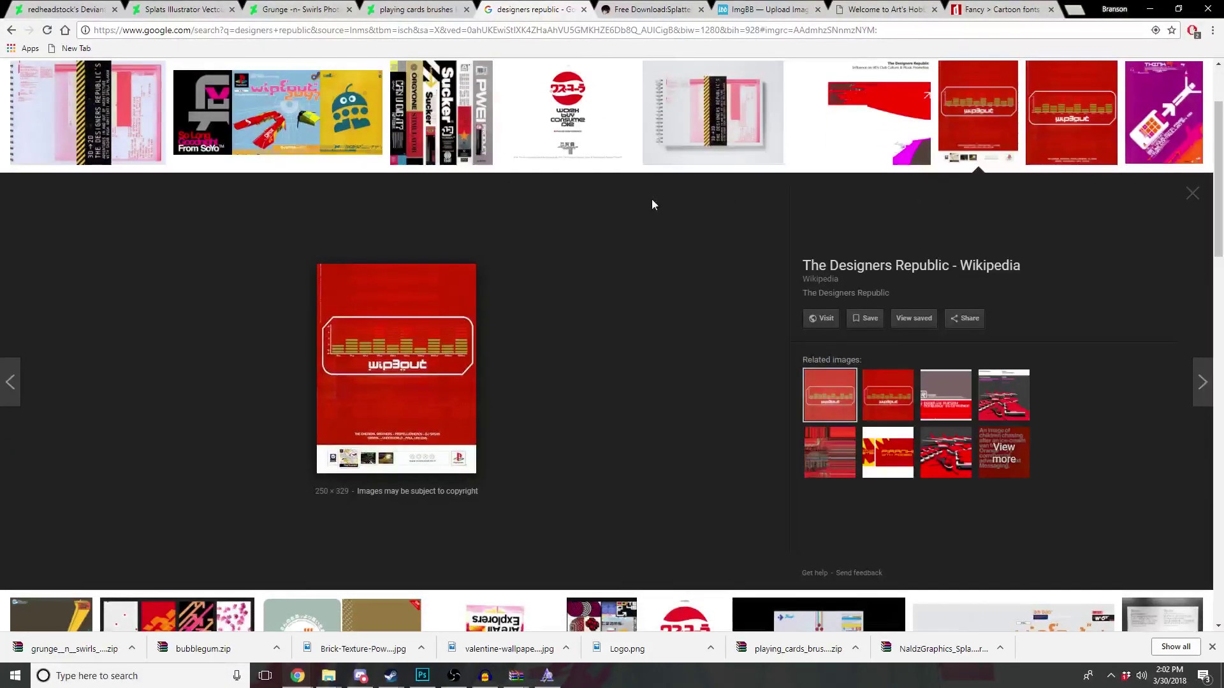
click(162, 130)
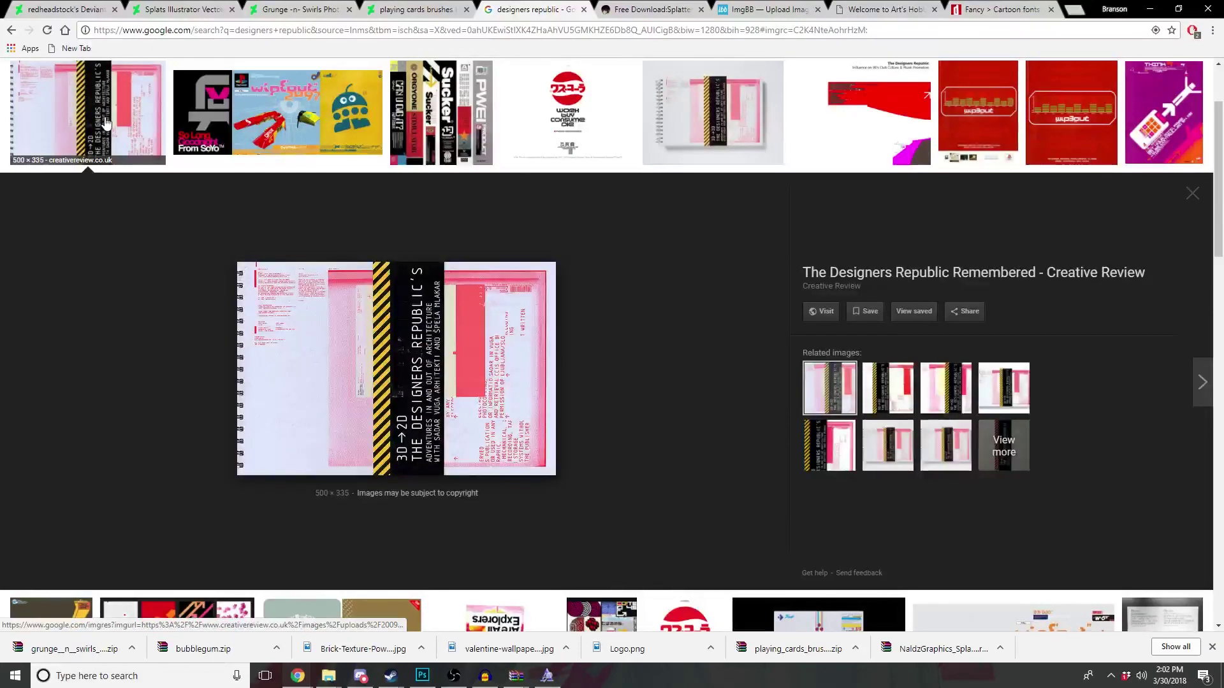
click(1164, 109)
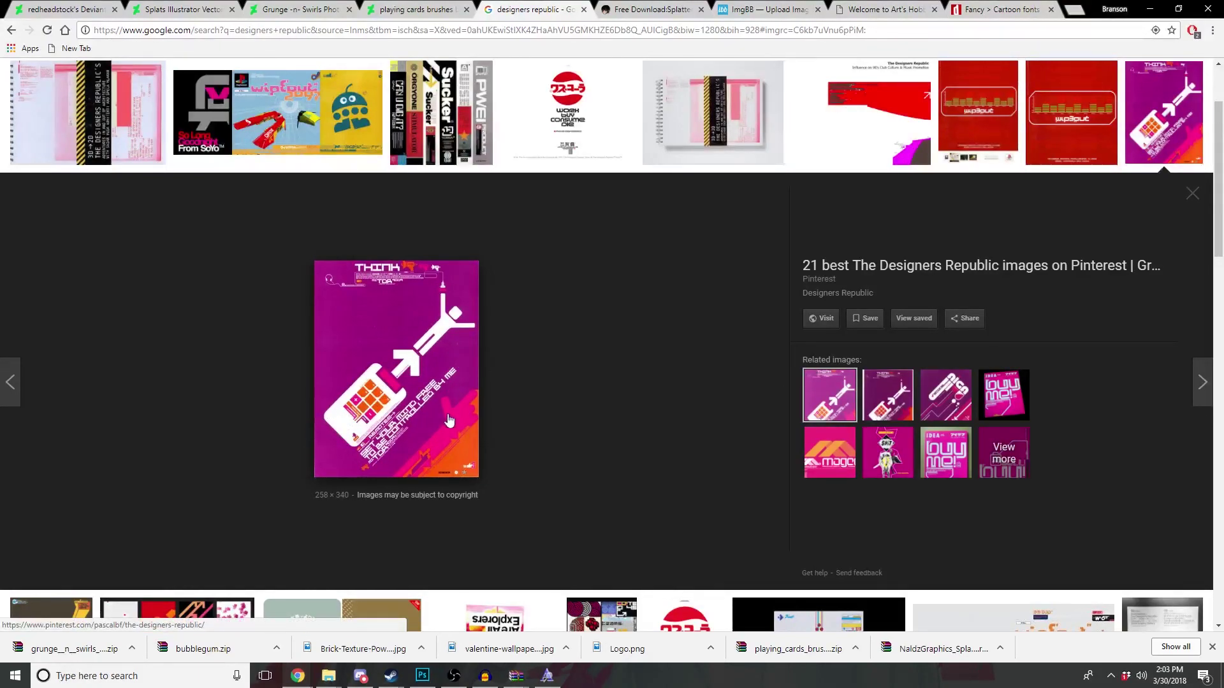
click(946, 395)
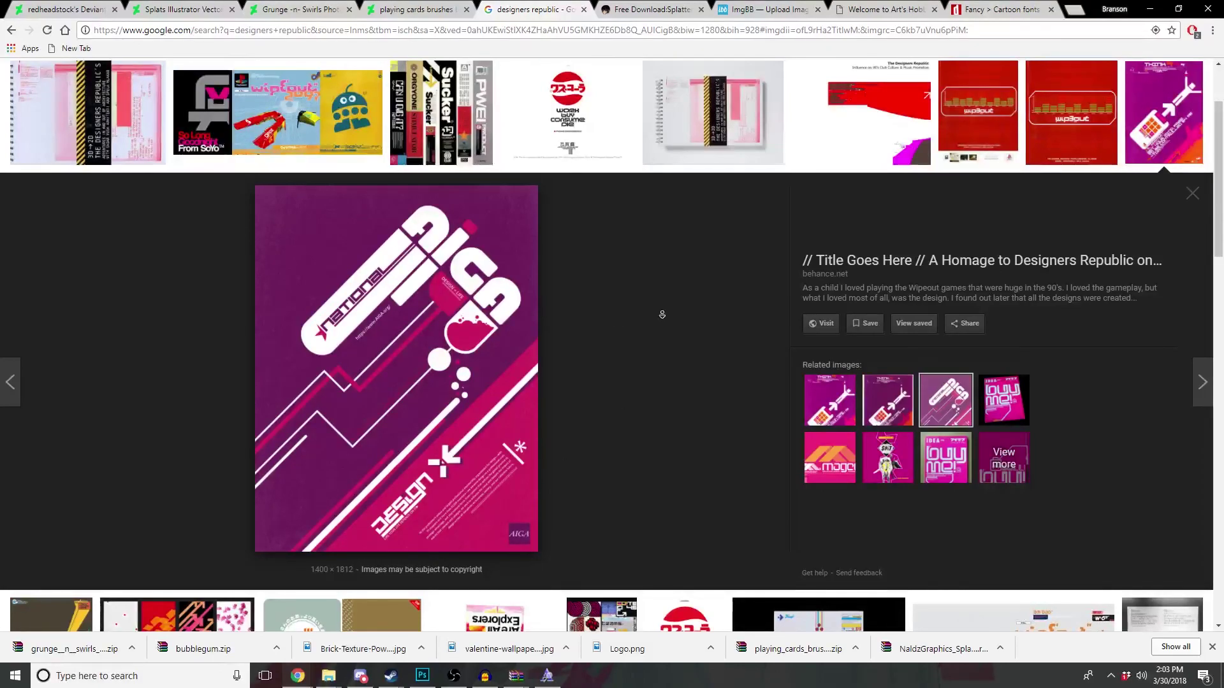
scroll(663, 315, down, 1)
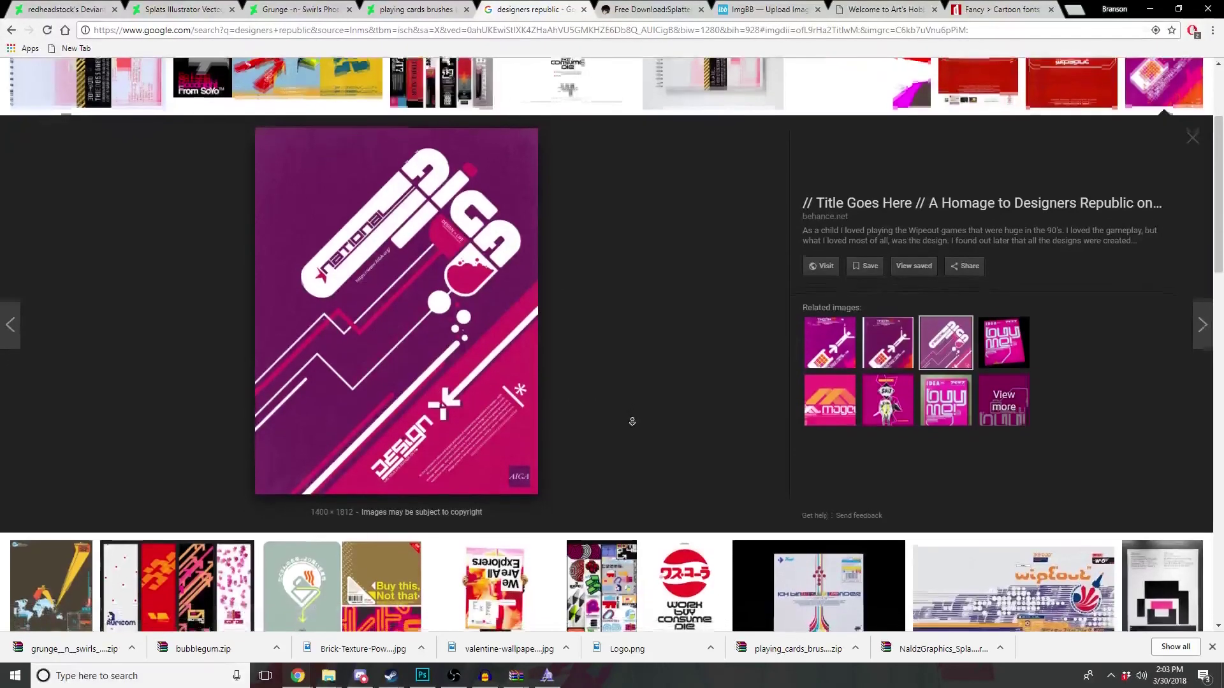
click(153, 561)
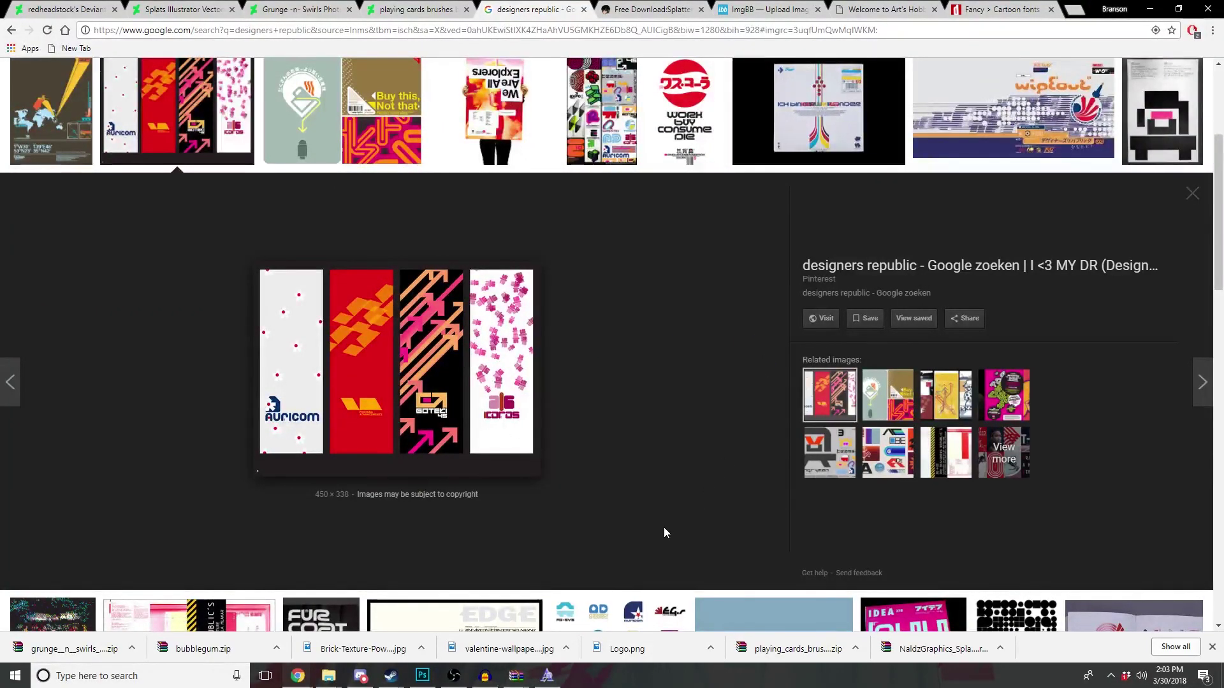
scroll(663, 484, up, 4)
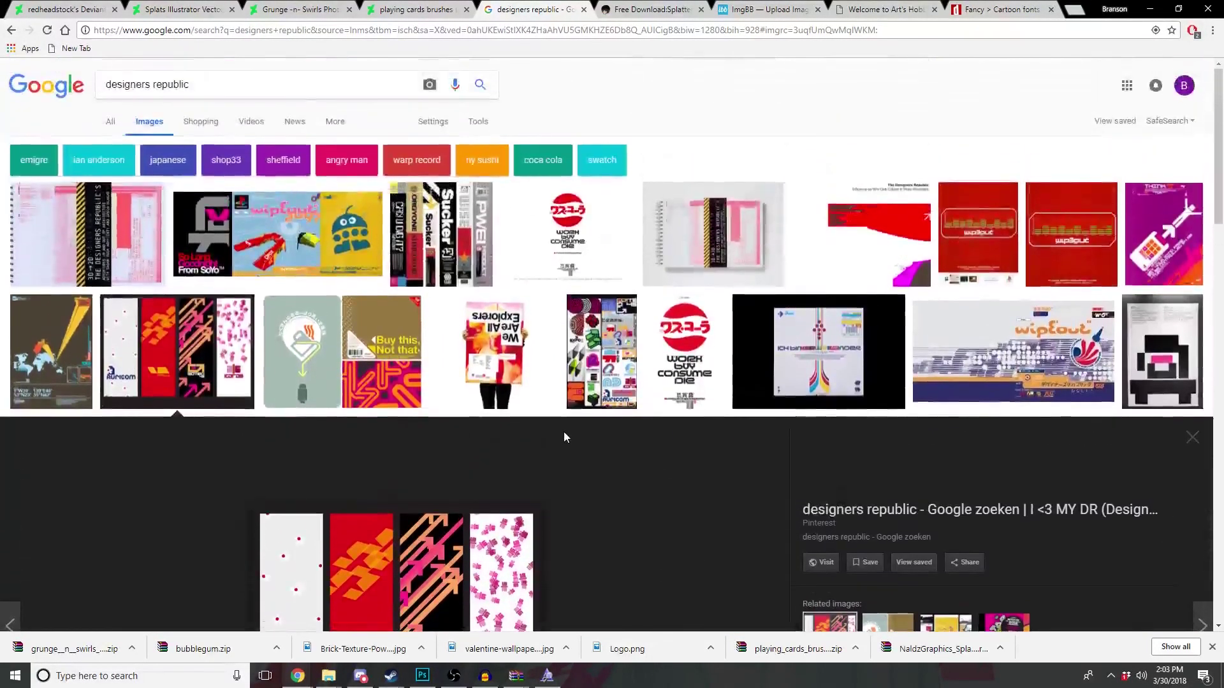
Step: Preview the Work Buy Consume Die and Wipeout 2097 artworks, opening two results in new tabs
click(579, 220)
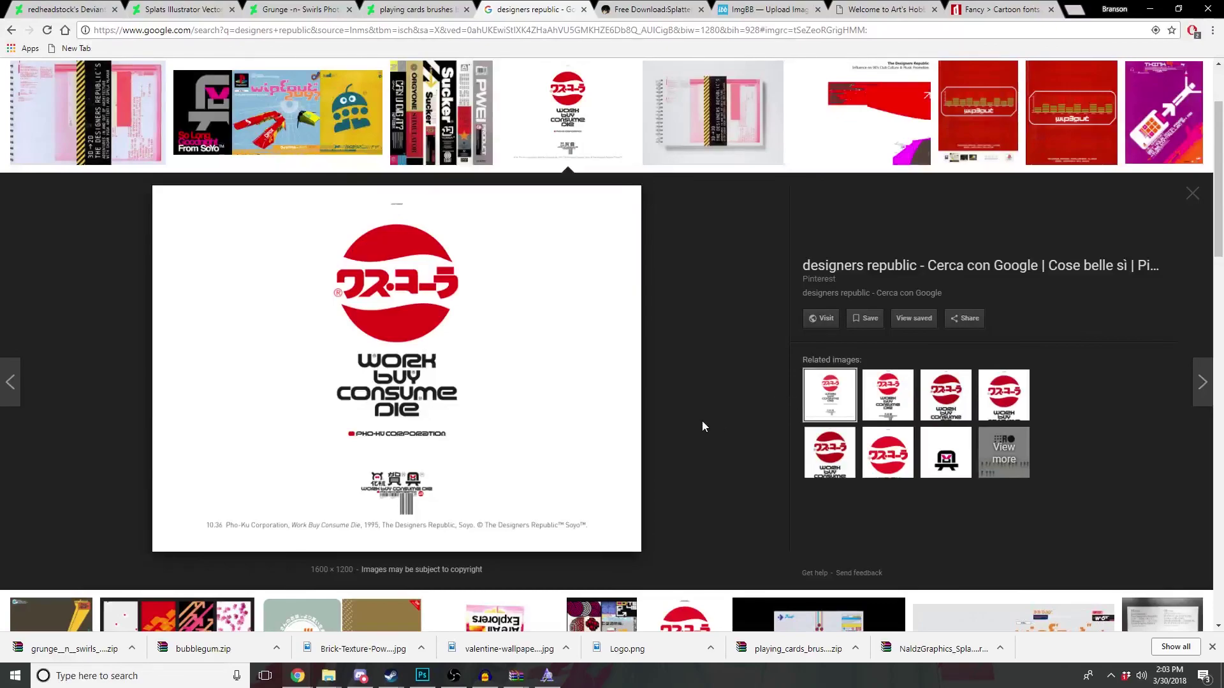
middle_click(682, 441)
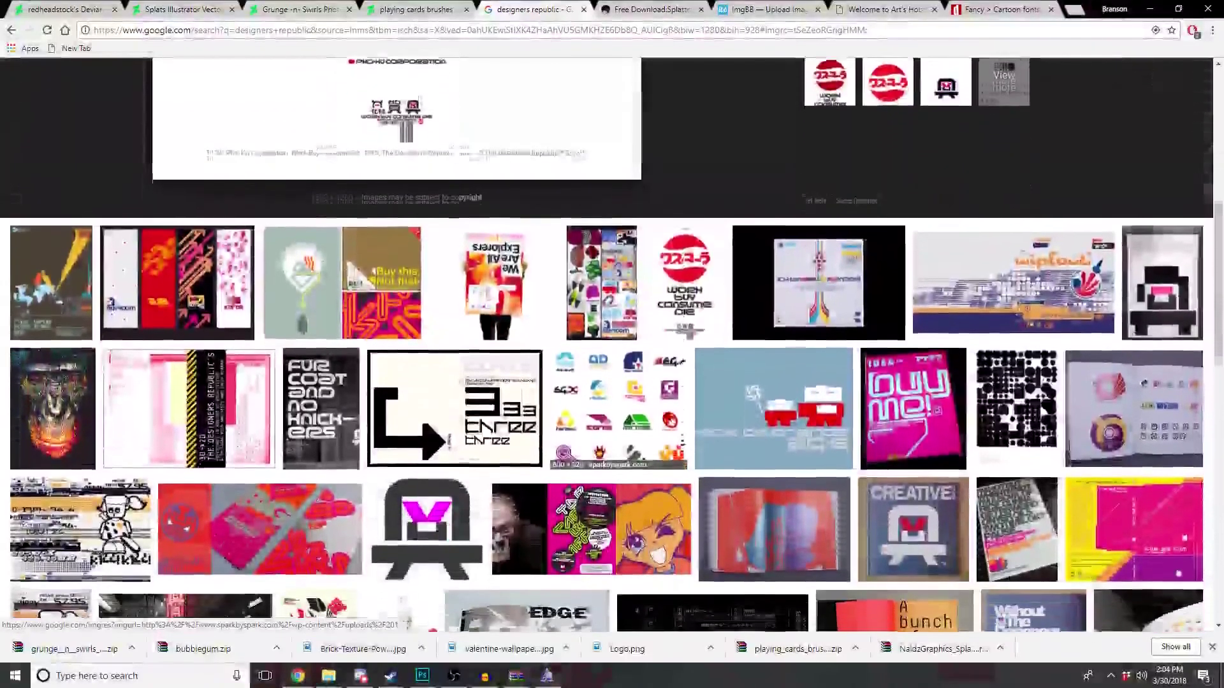
middle_click(307, 478)
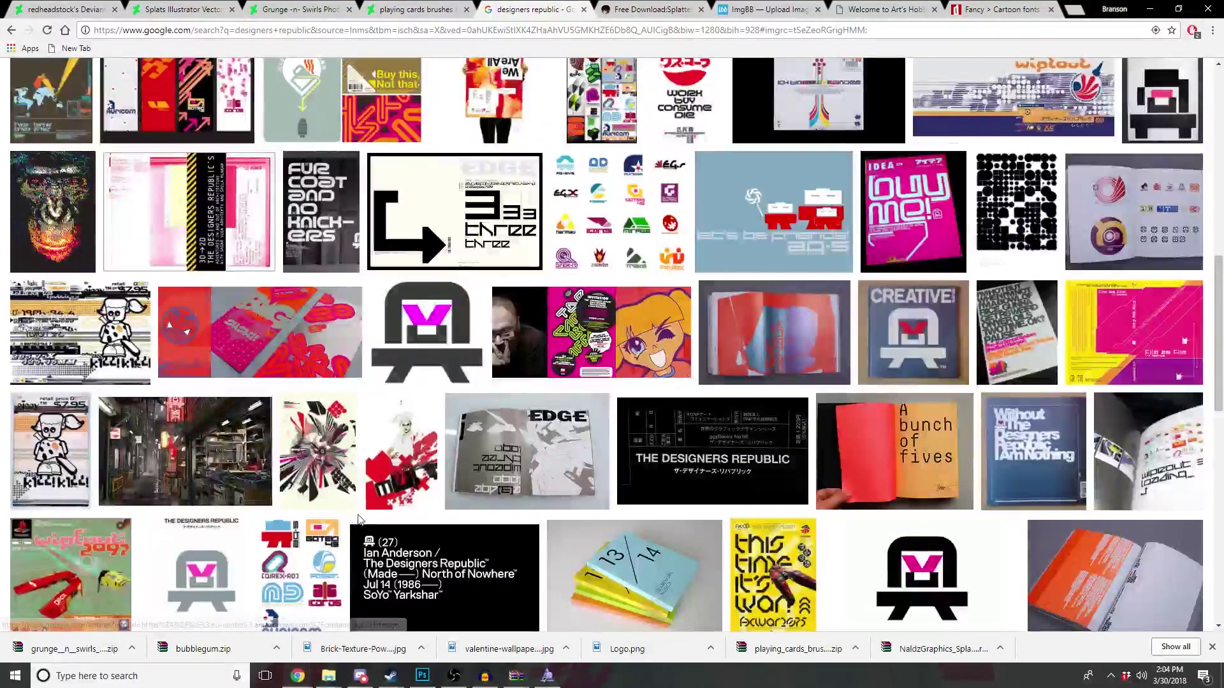
scroll(358, 519, up, 15)
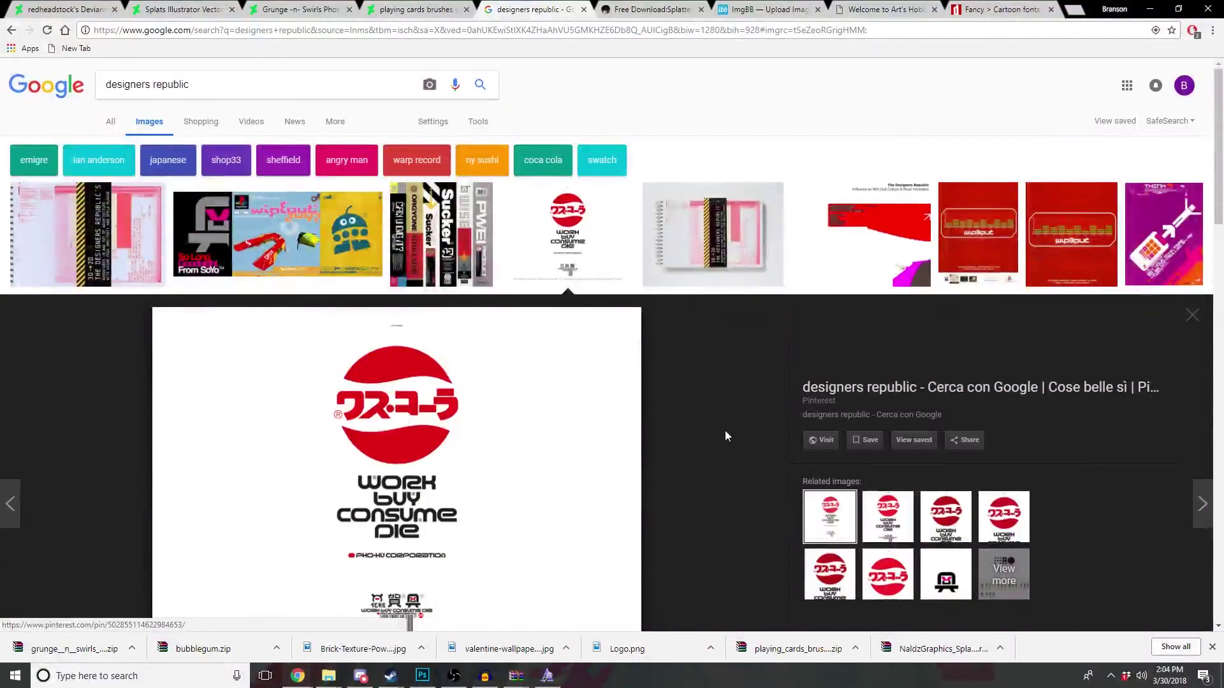
click(316, 234)
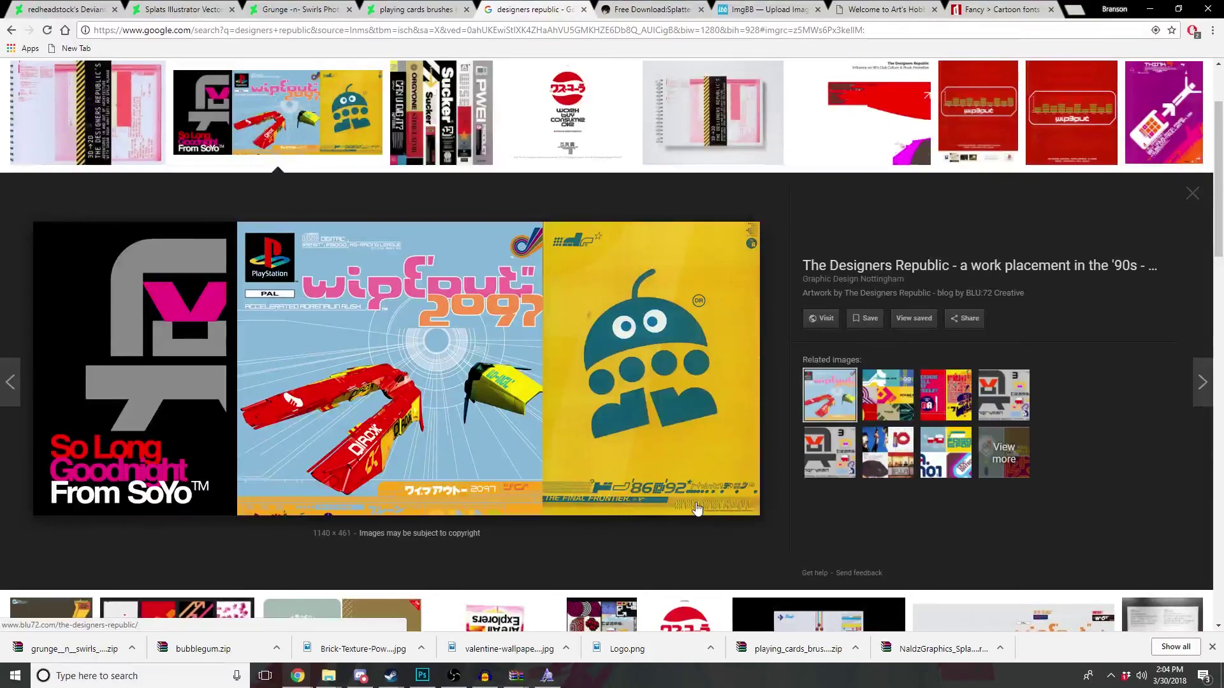
scroll(1115, 395, up, 2)
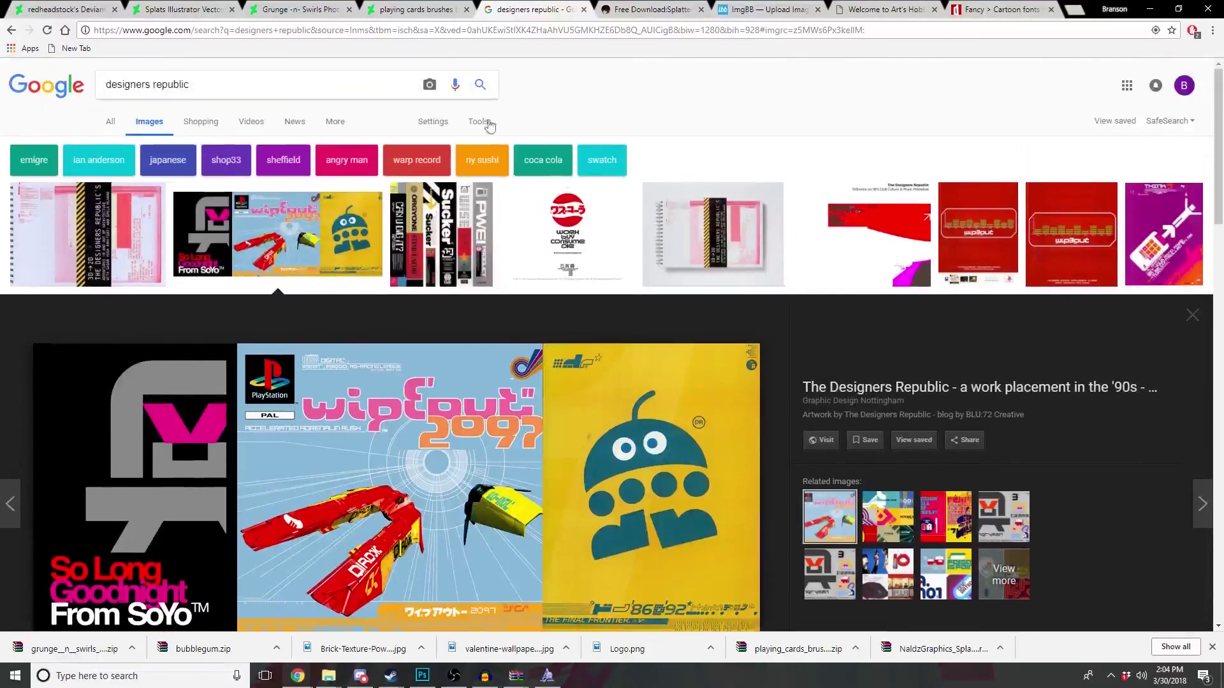
Step: Upload the Hisoka JPEG from the Reddit Requests folder to imgbb
click(762, 9)
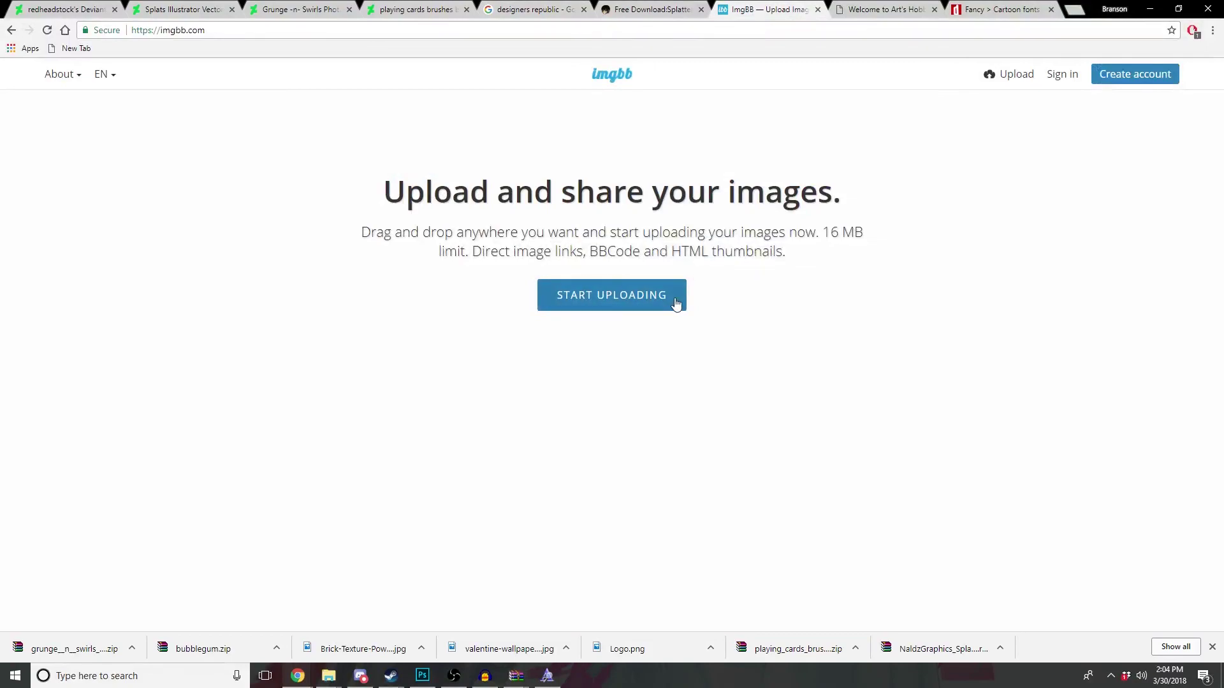
click(641, 304)
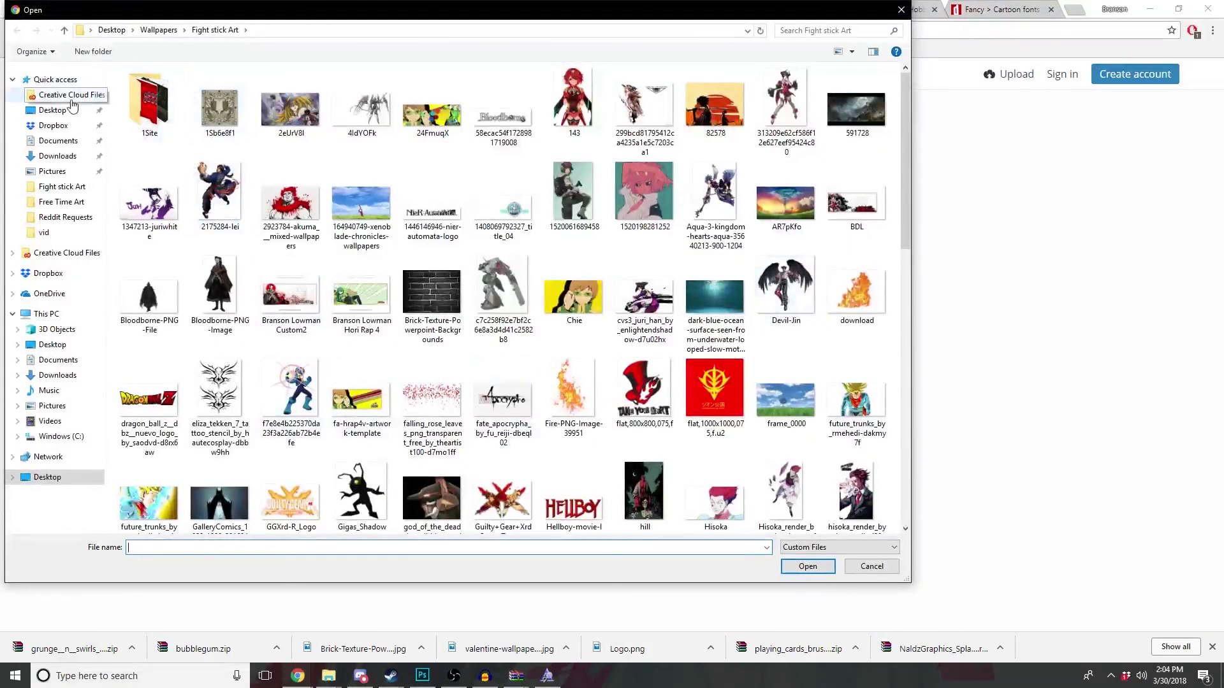
click(58, 218)
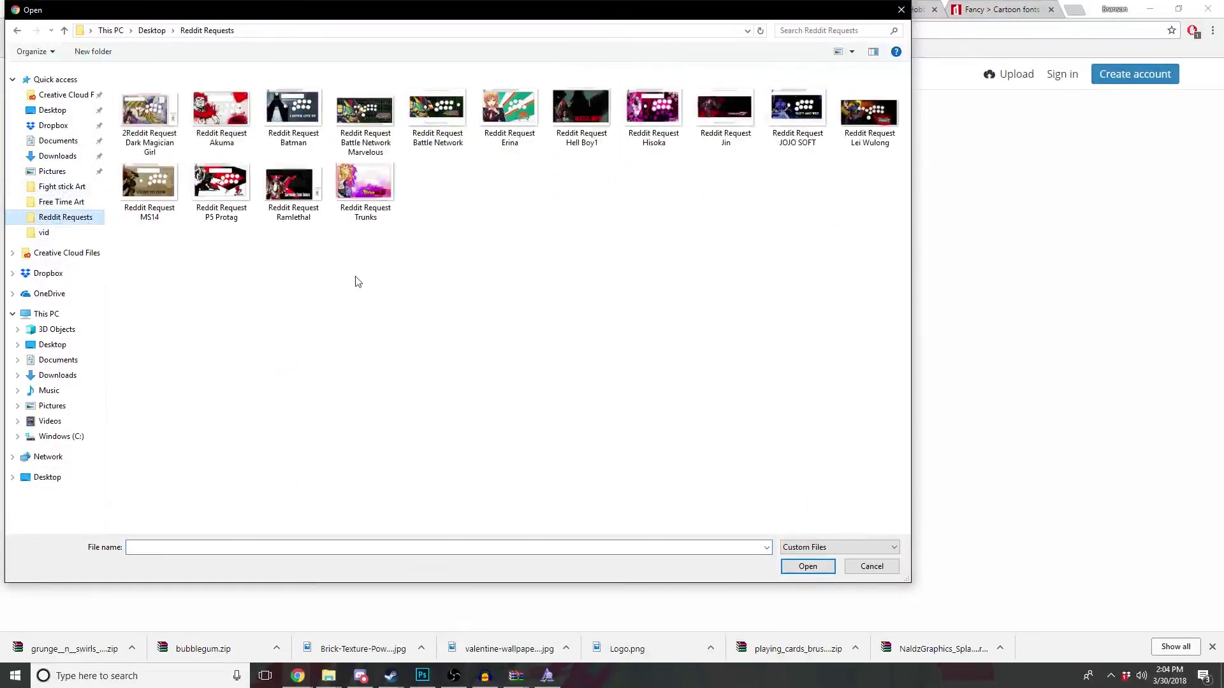
key(Escape)
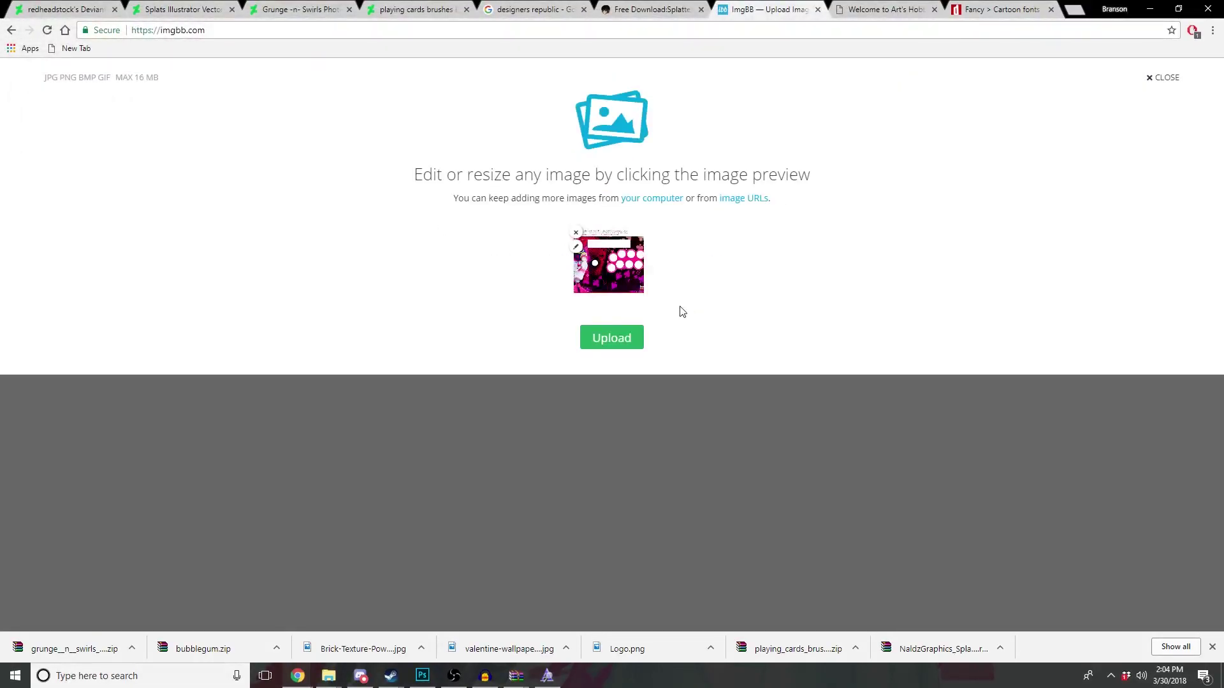
click(626, 337)
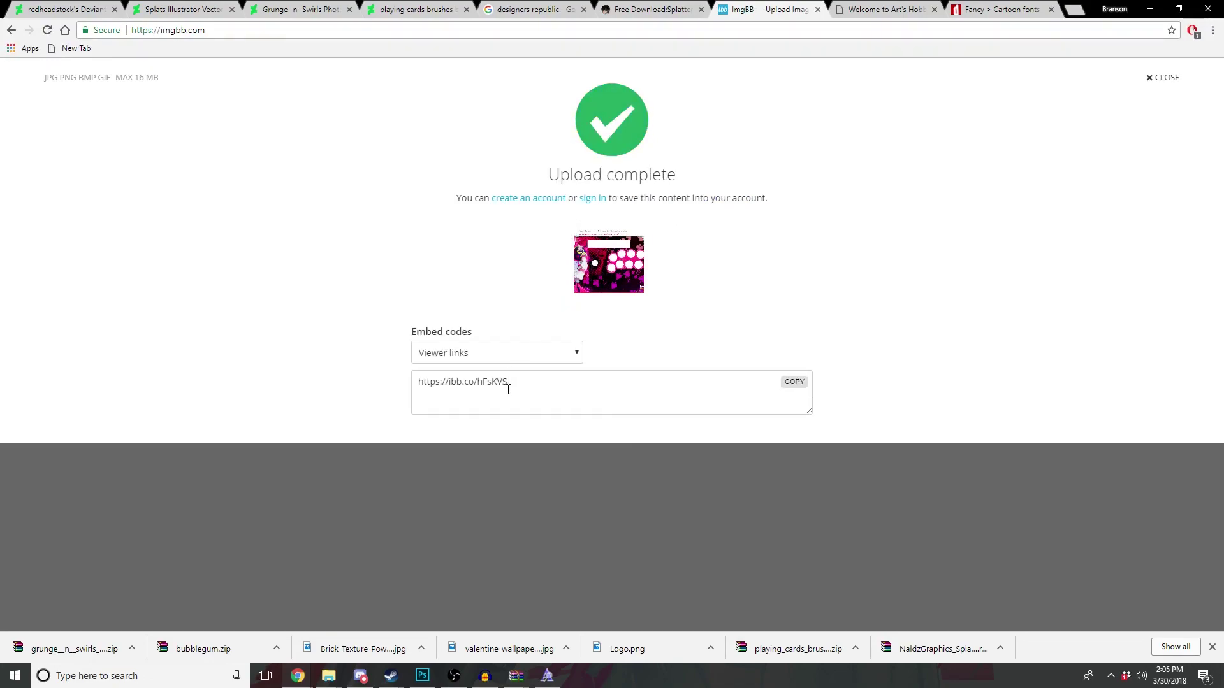
Step: Copy the ibb.co share link and open it in a new tab
drag(508, 390, 421, 381)
right_click(434, 380)
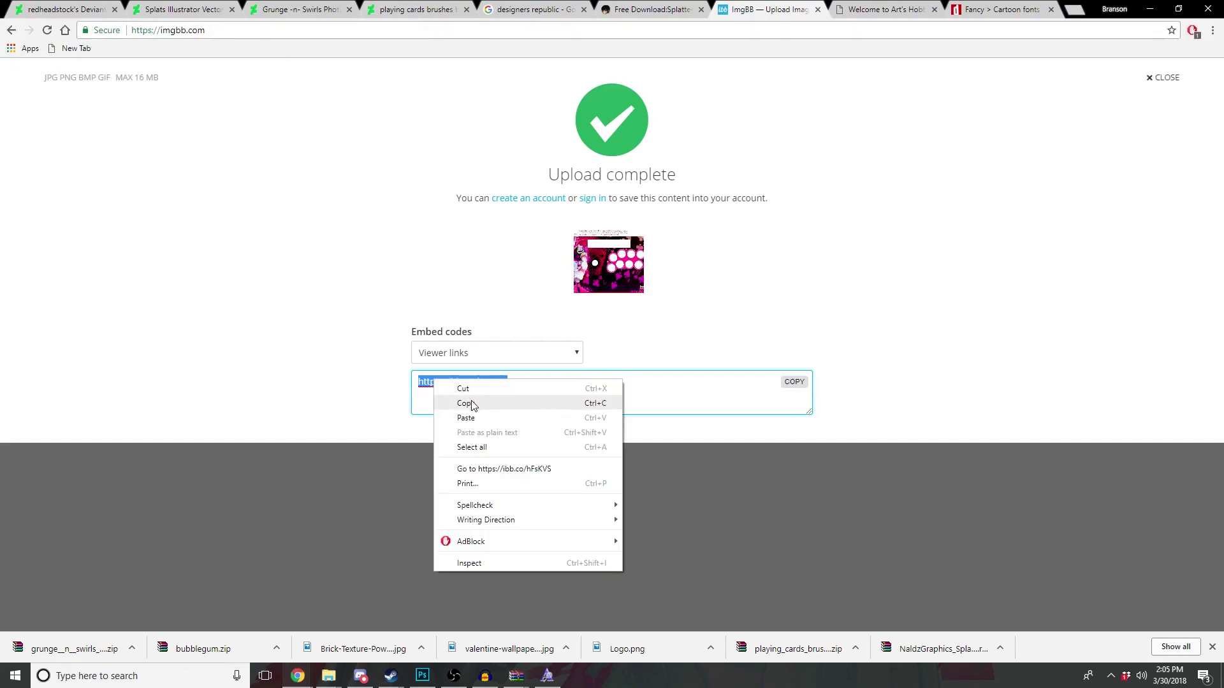
click(472, 406)
right_click(460, 381)
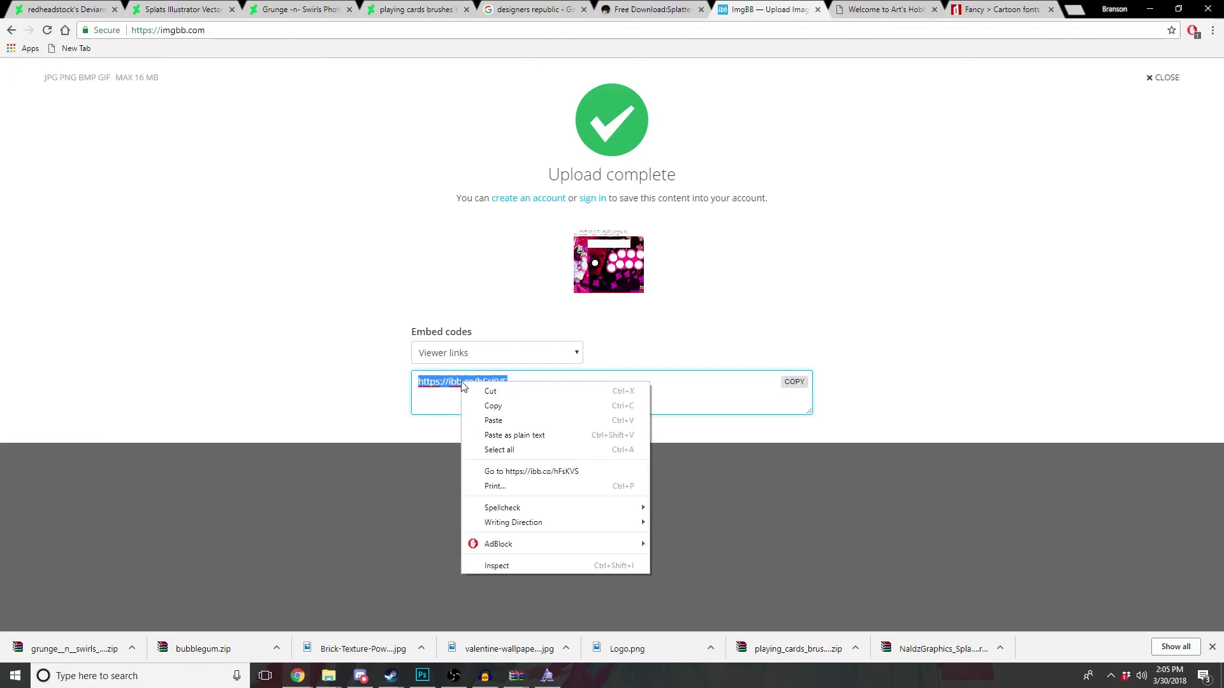
click(507, 471)
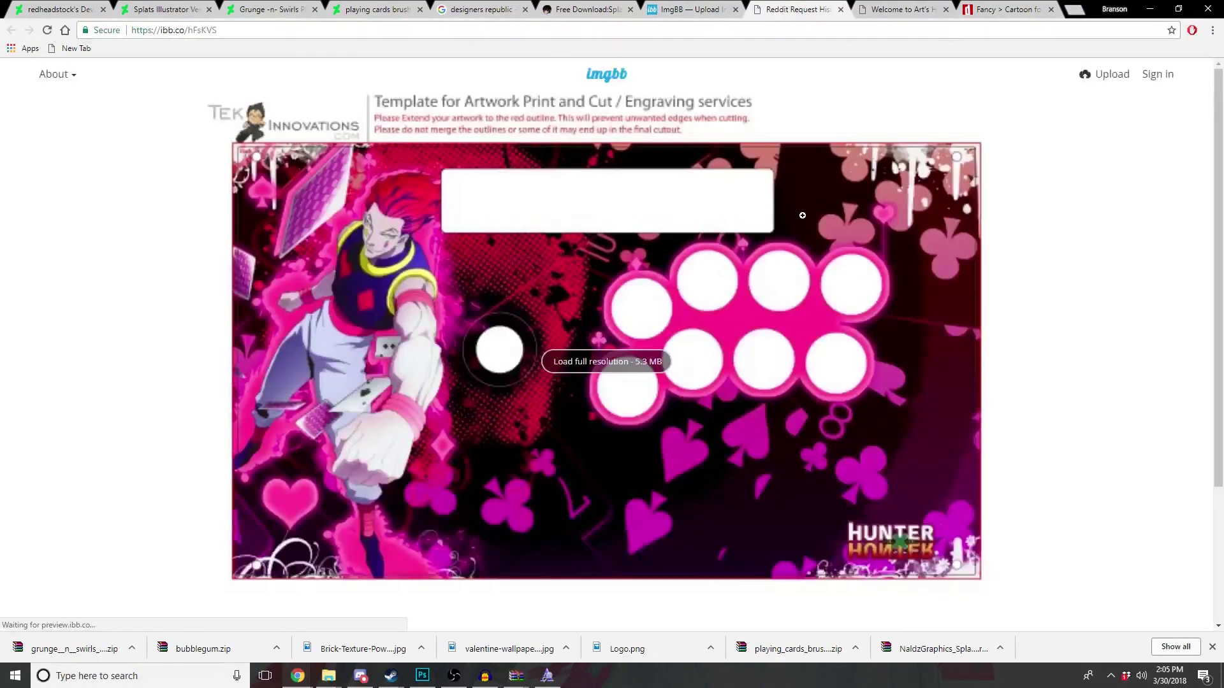
Step: Load the 5.3 MB full-resolution Hisoka image, then switch to Audacity
click(607, 366)
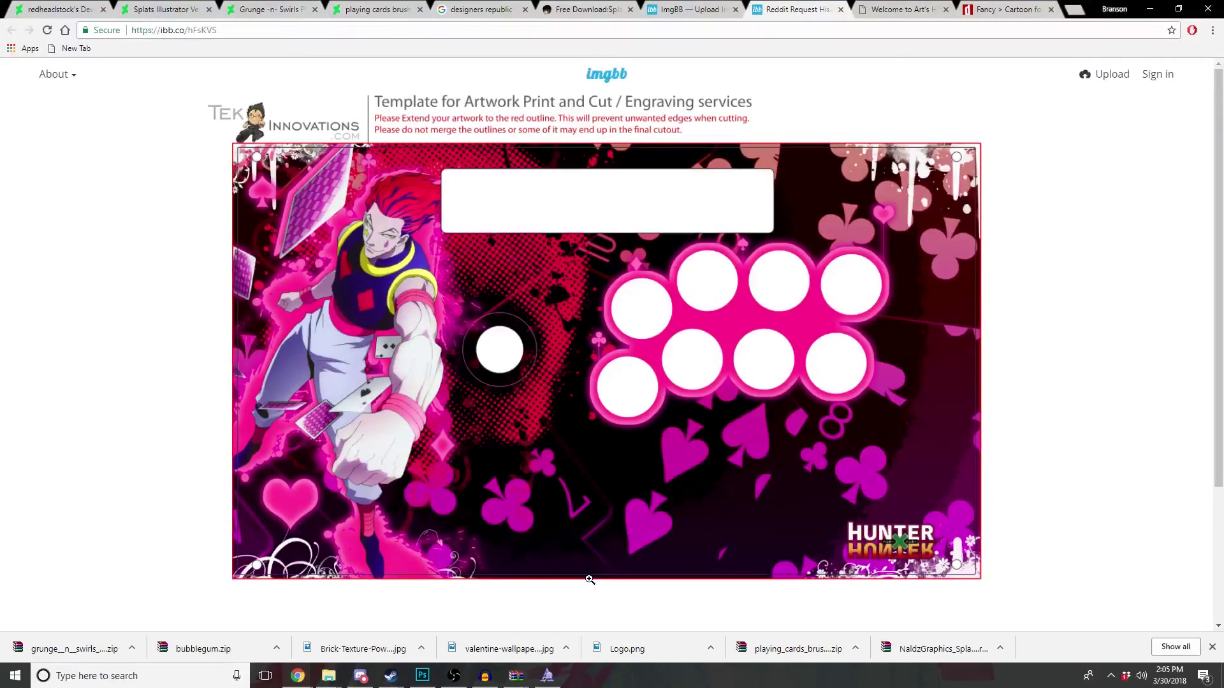
click(483, 678)
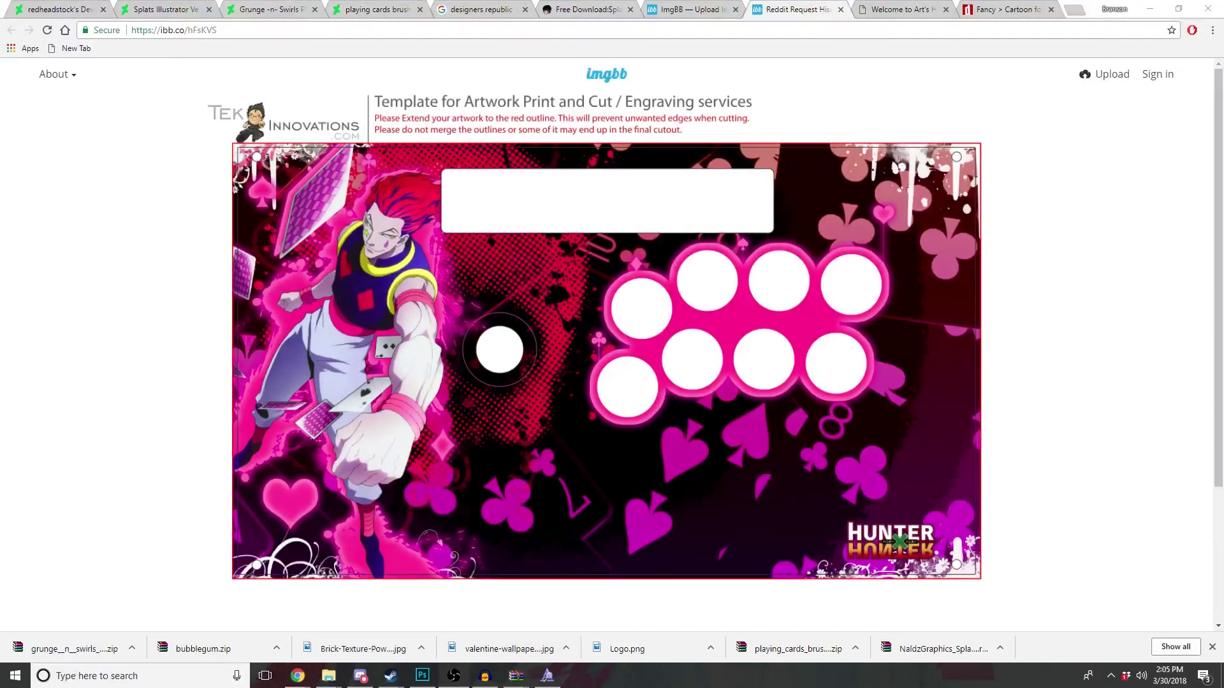